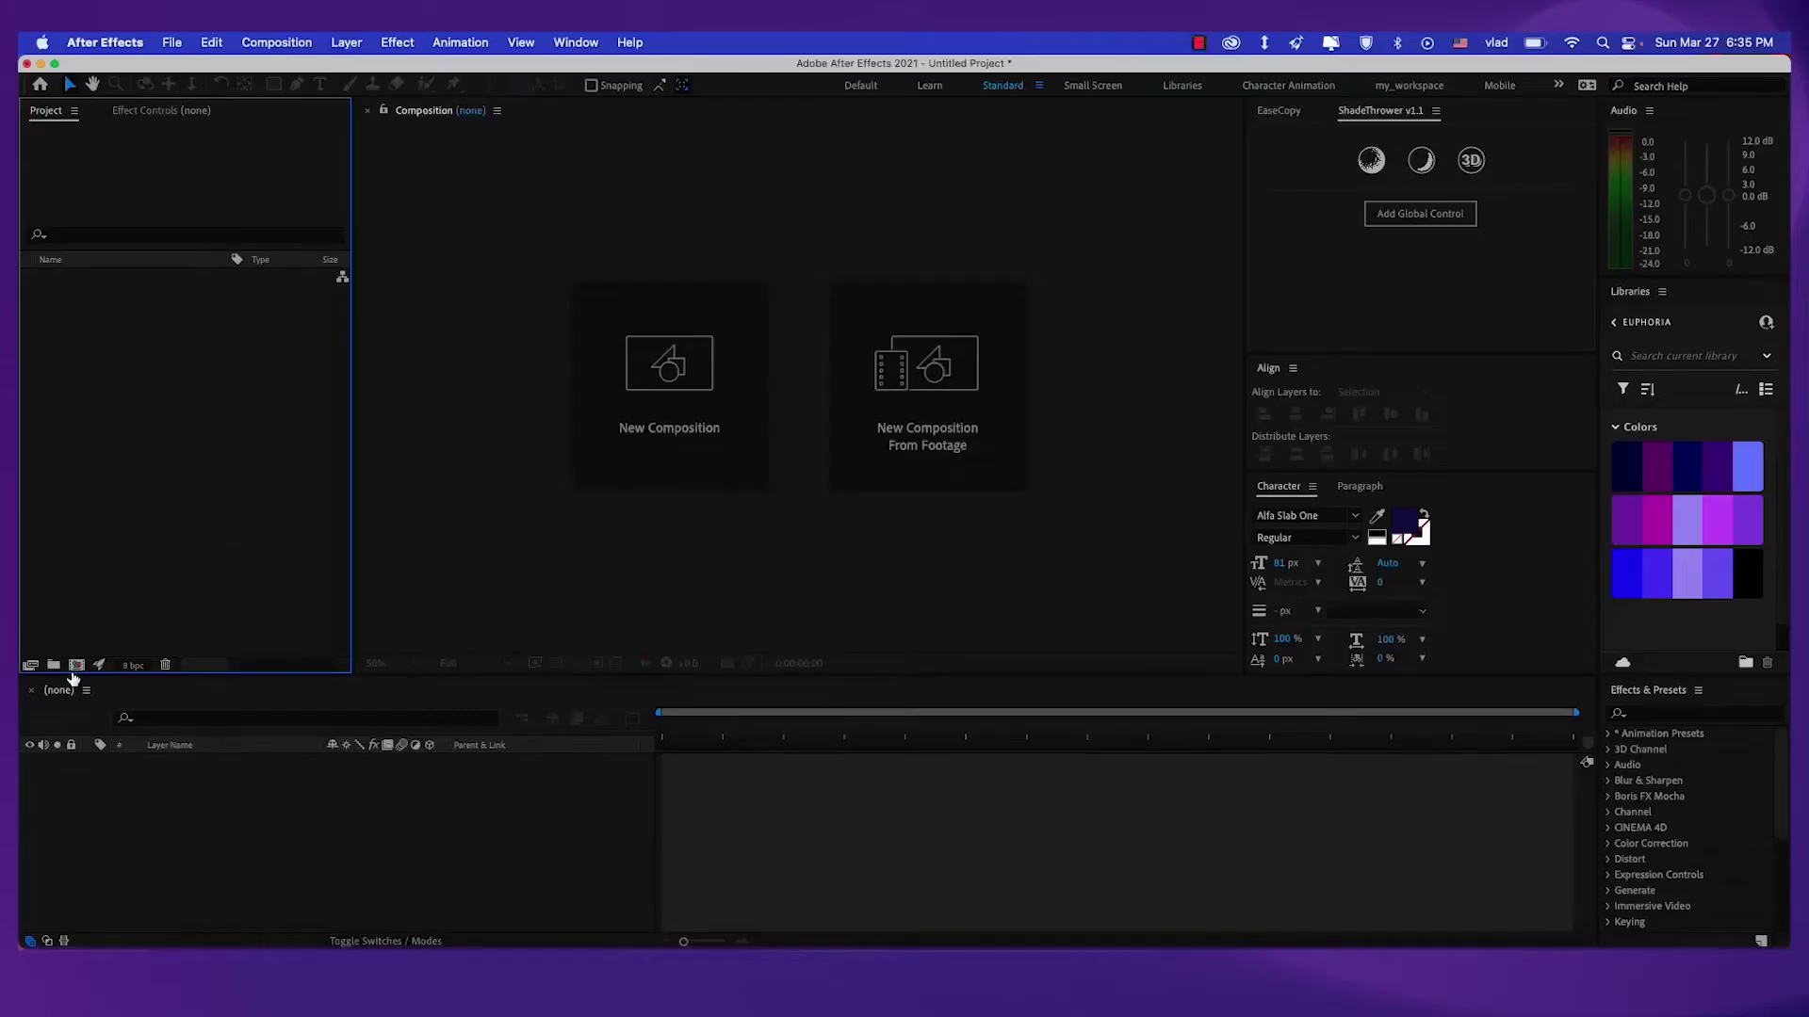
# Create a 1000 × 1400 px composition named Shapes.
pyautogui.write('Shapes')
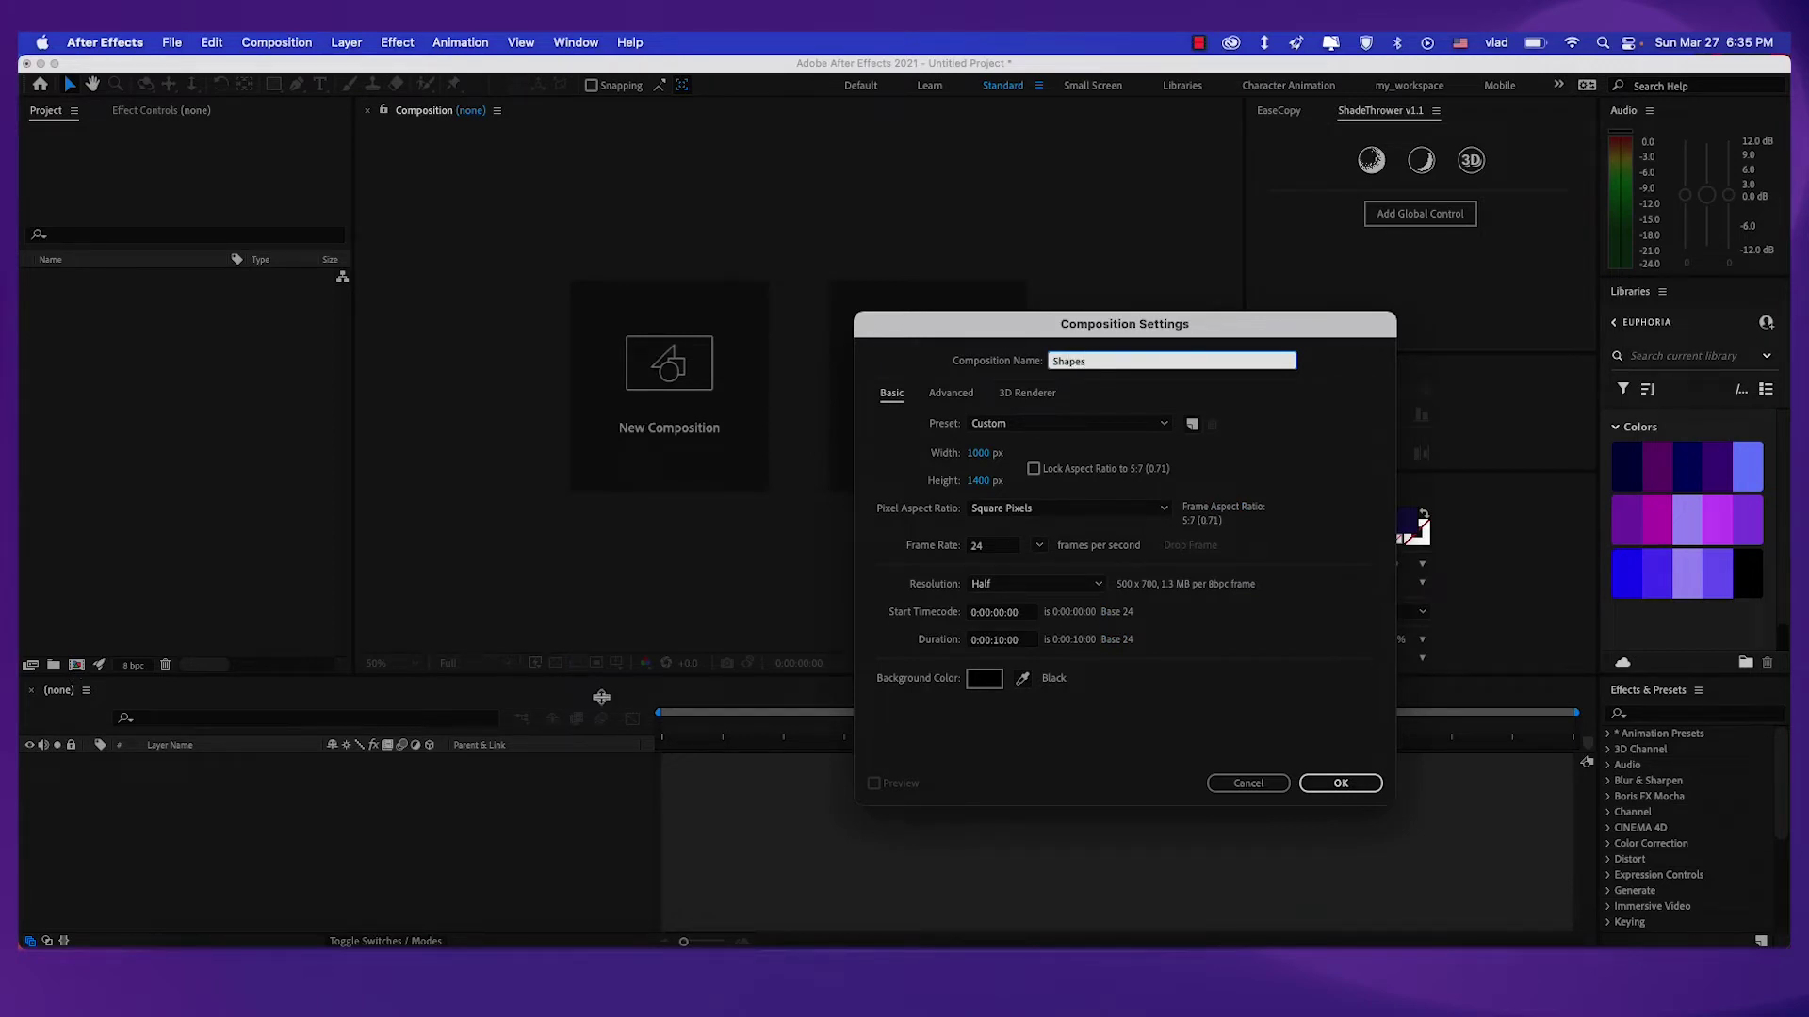
pyautogui.click(978, 454)
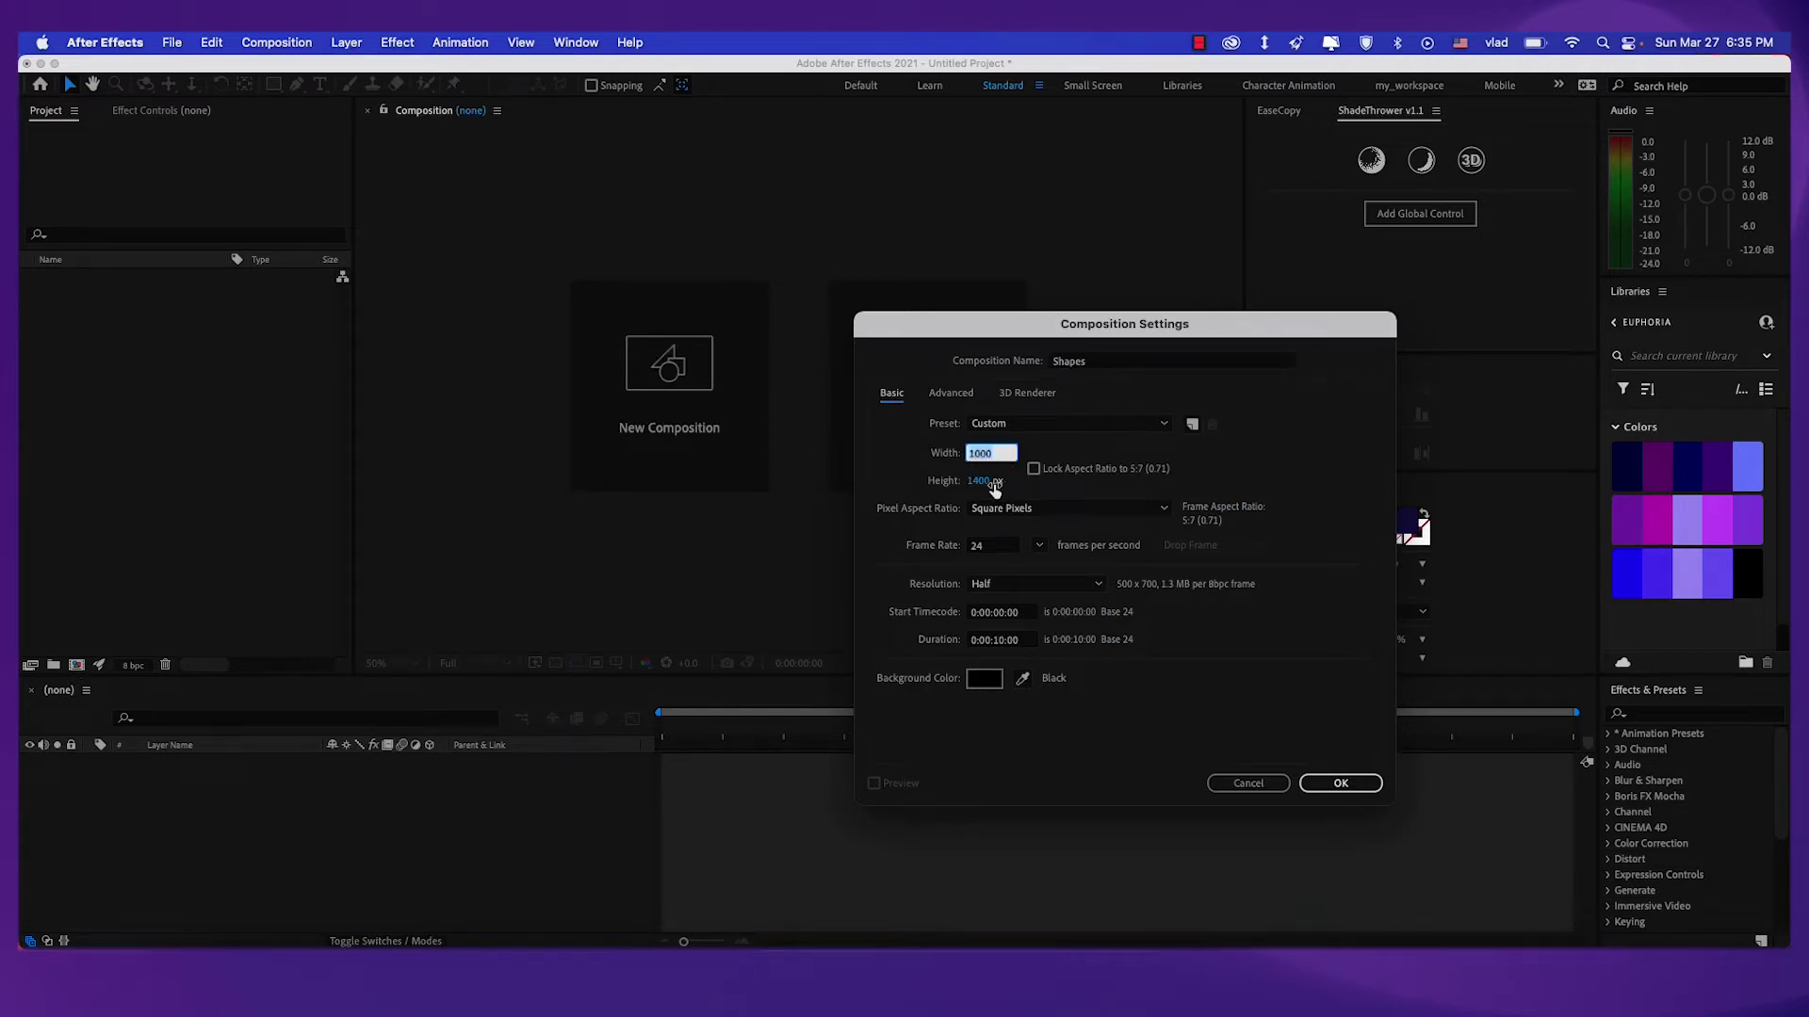
pyautogui.click(985, 481)
pyautogui.click(1341, 783)
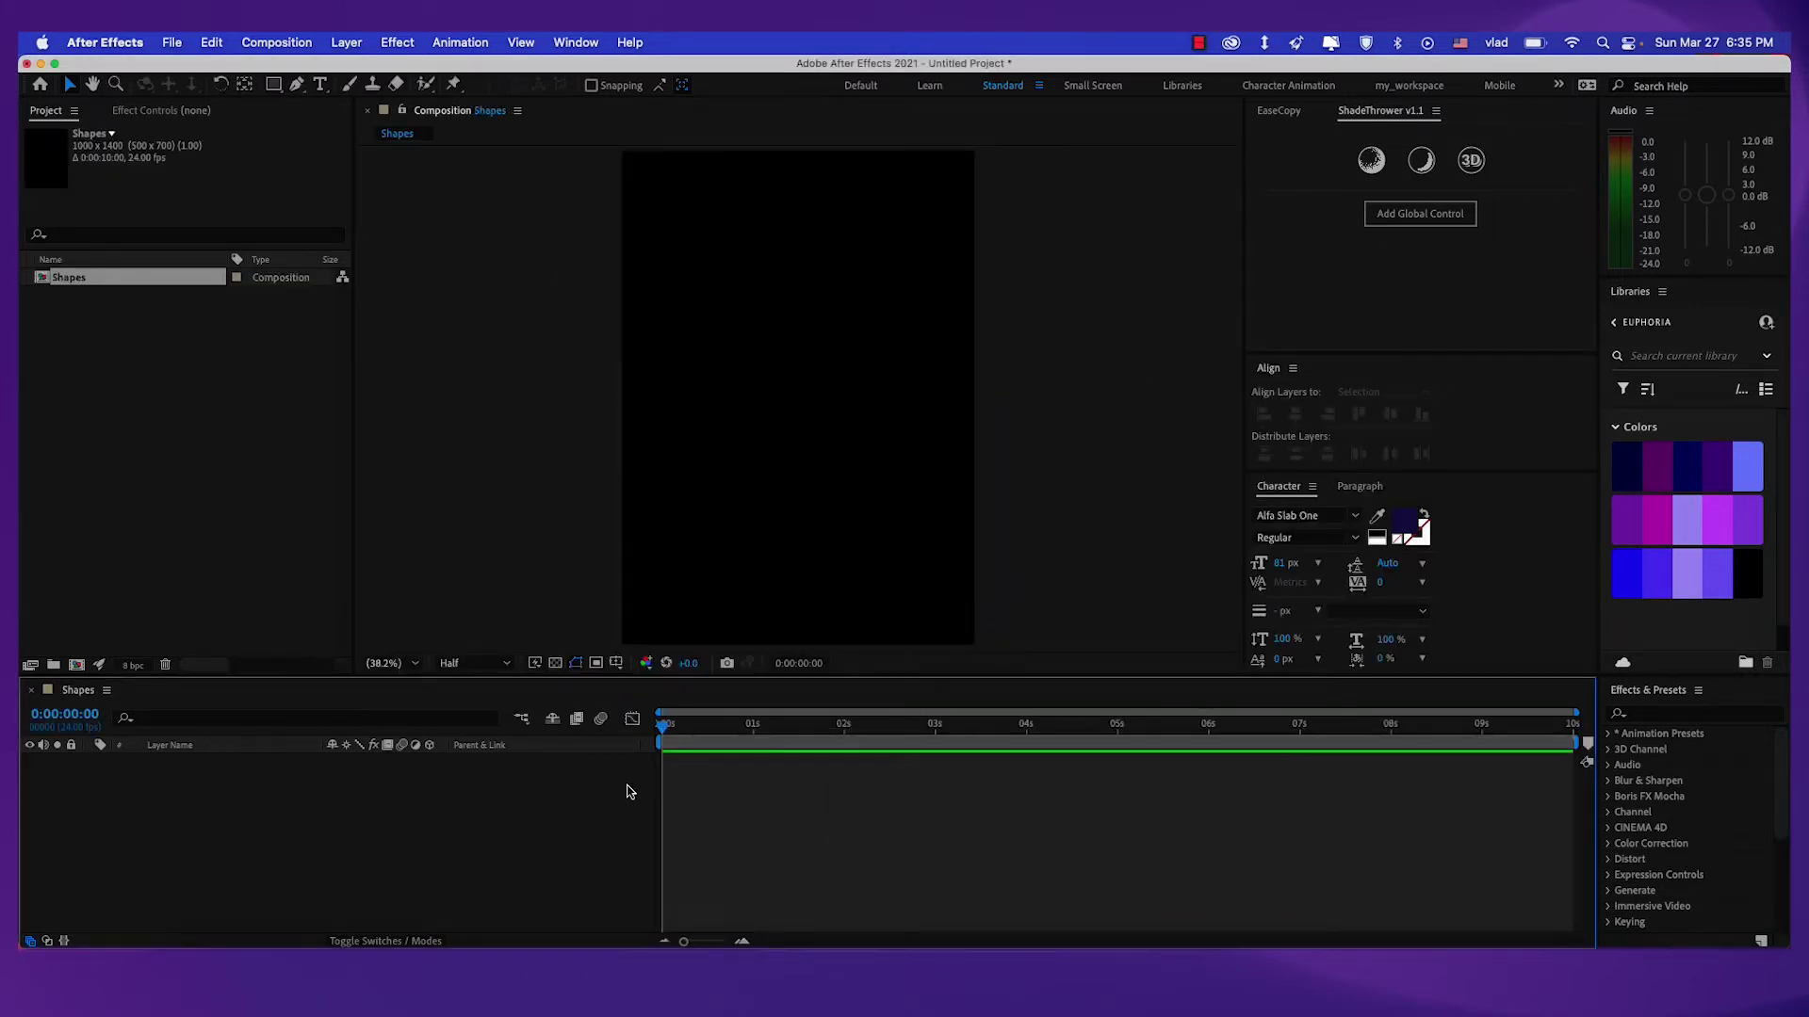
# Add an adjustment layer named BG and turn off its adjustment switch so it acts as a plain solid.
pyautogui.rightClick(582, 805)
pyautogui.moveTo(650, 707)
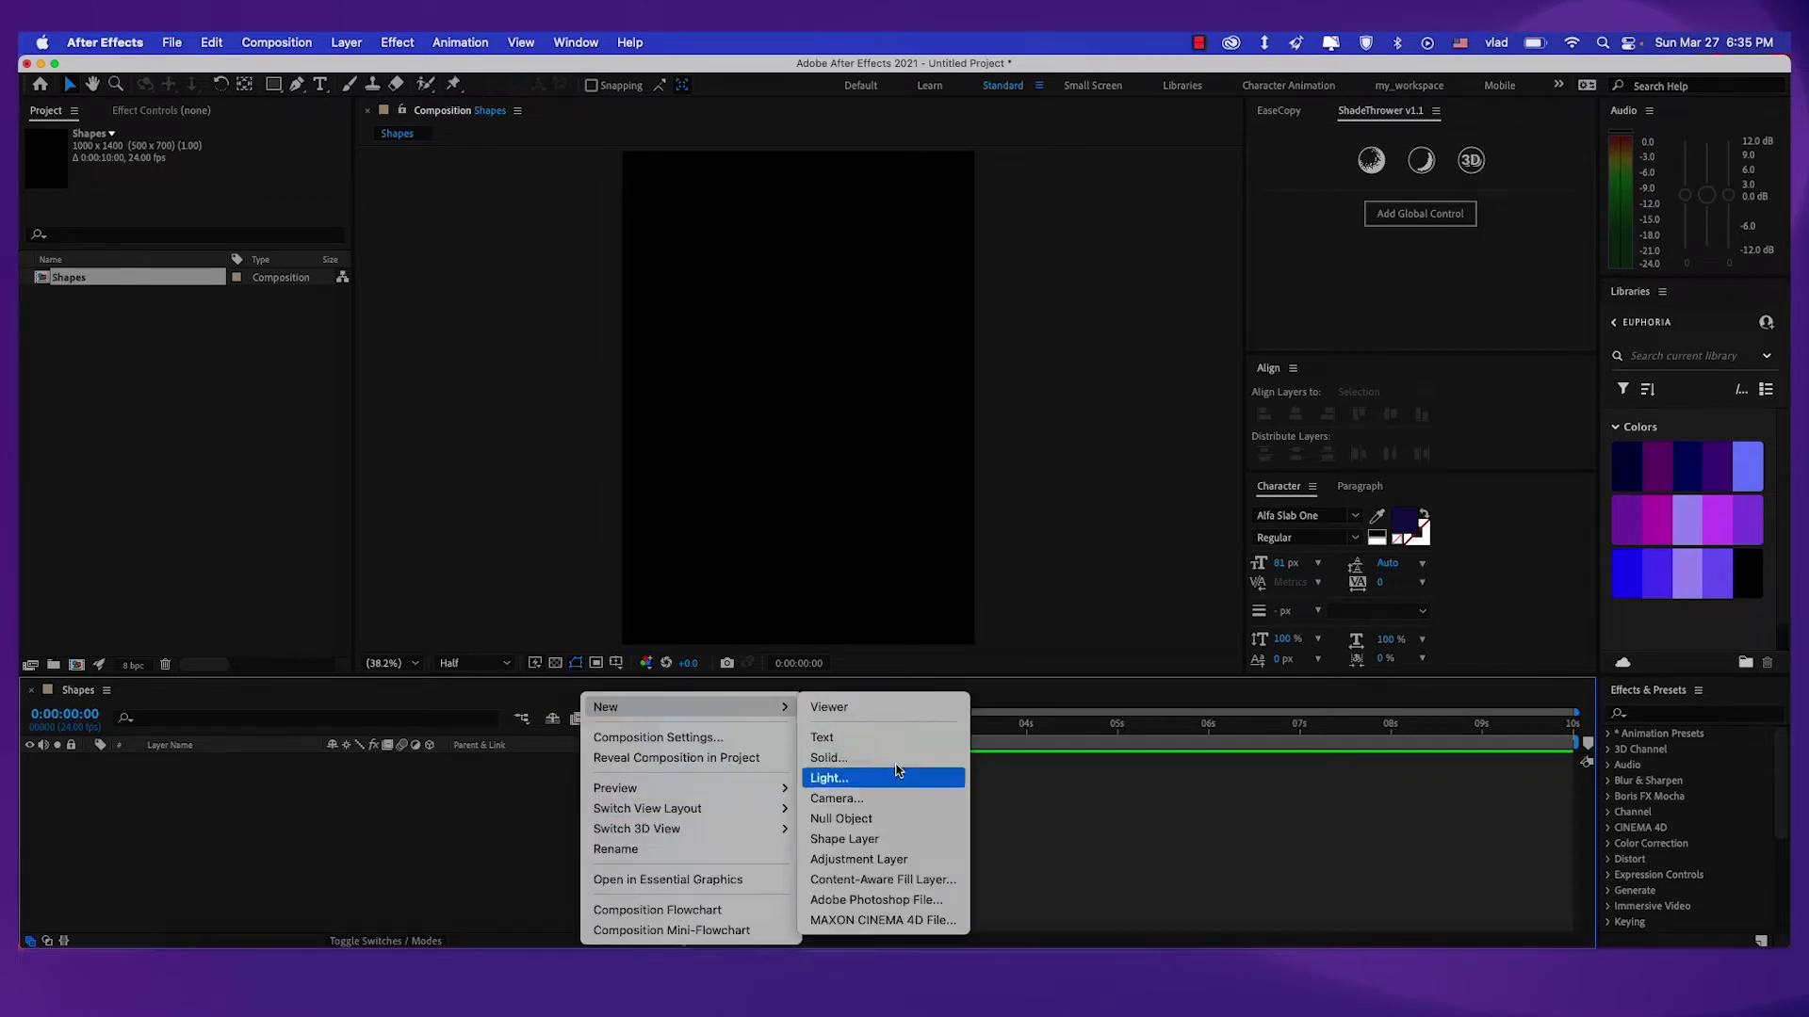
pyautogui.click(921, 859)
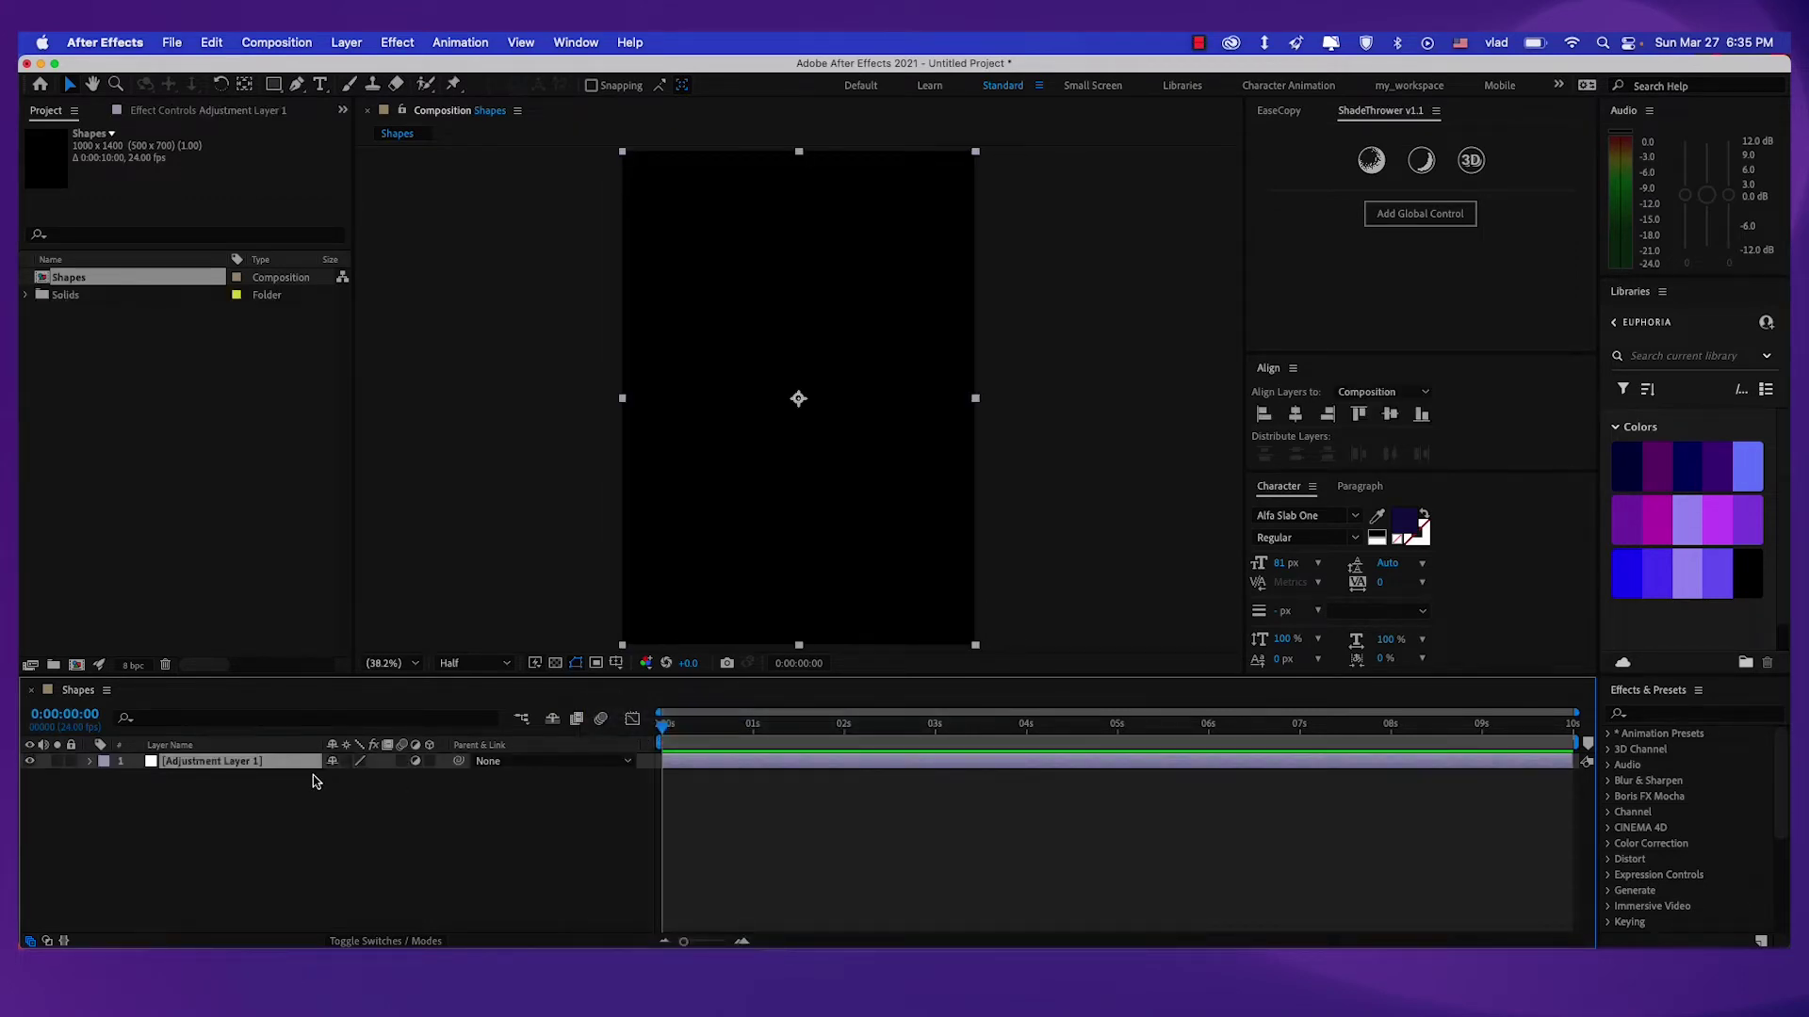
pyautogui.press('Return')
pyautogui.write('BG')
pyautogui.press('Return')
pyautogui.click(415, 764)
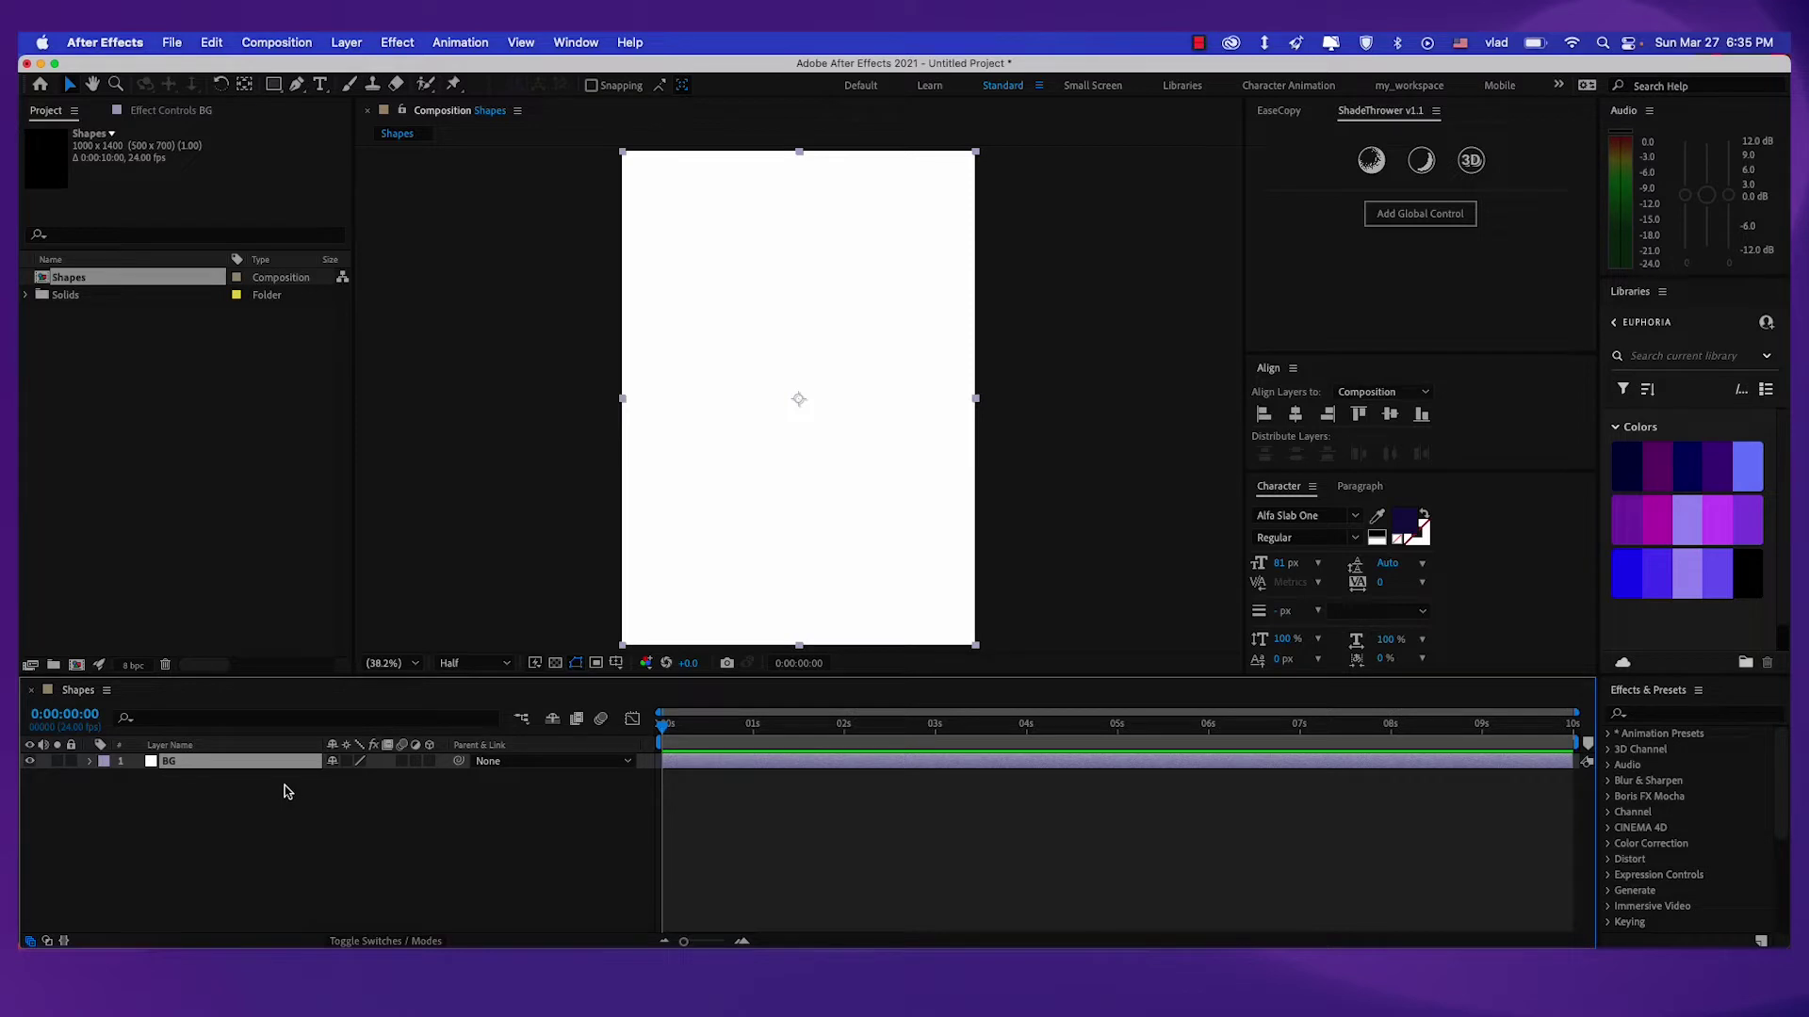
# Apply Gradient Ramp to the BG layer and run it from the canvas's upper-left corner to its lower-right corner.
pyautogui.click(1673, 714)
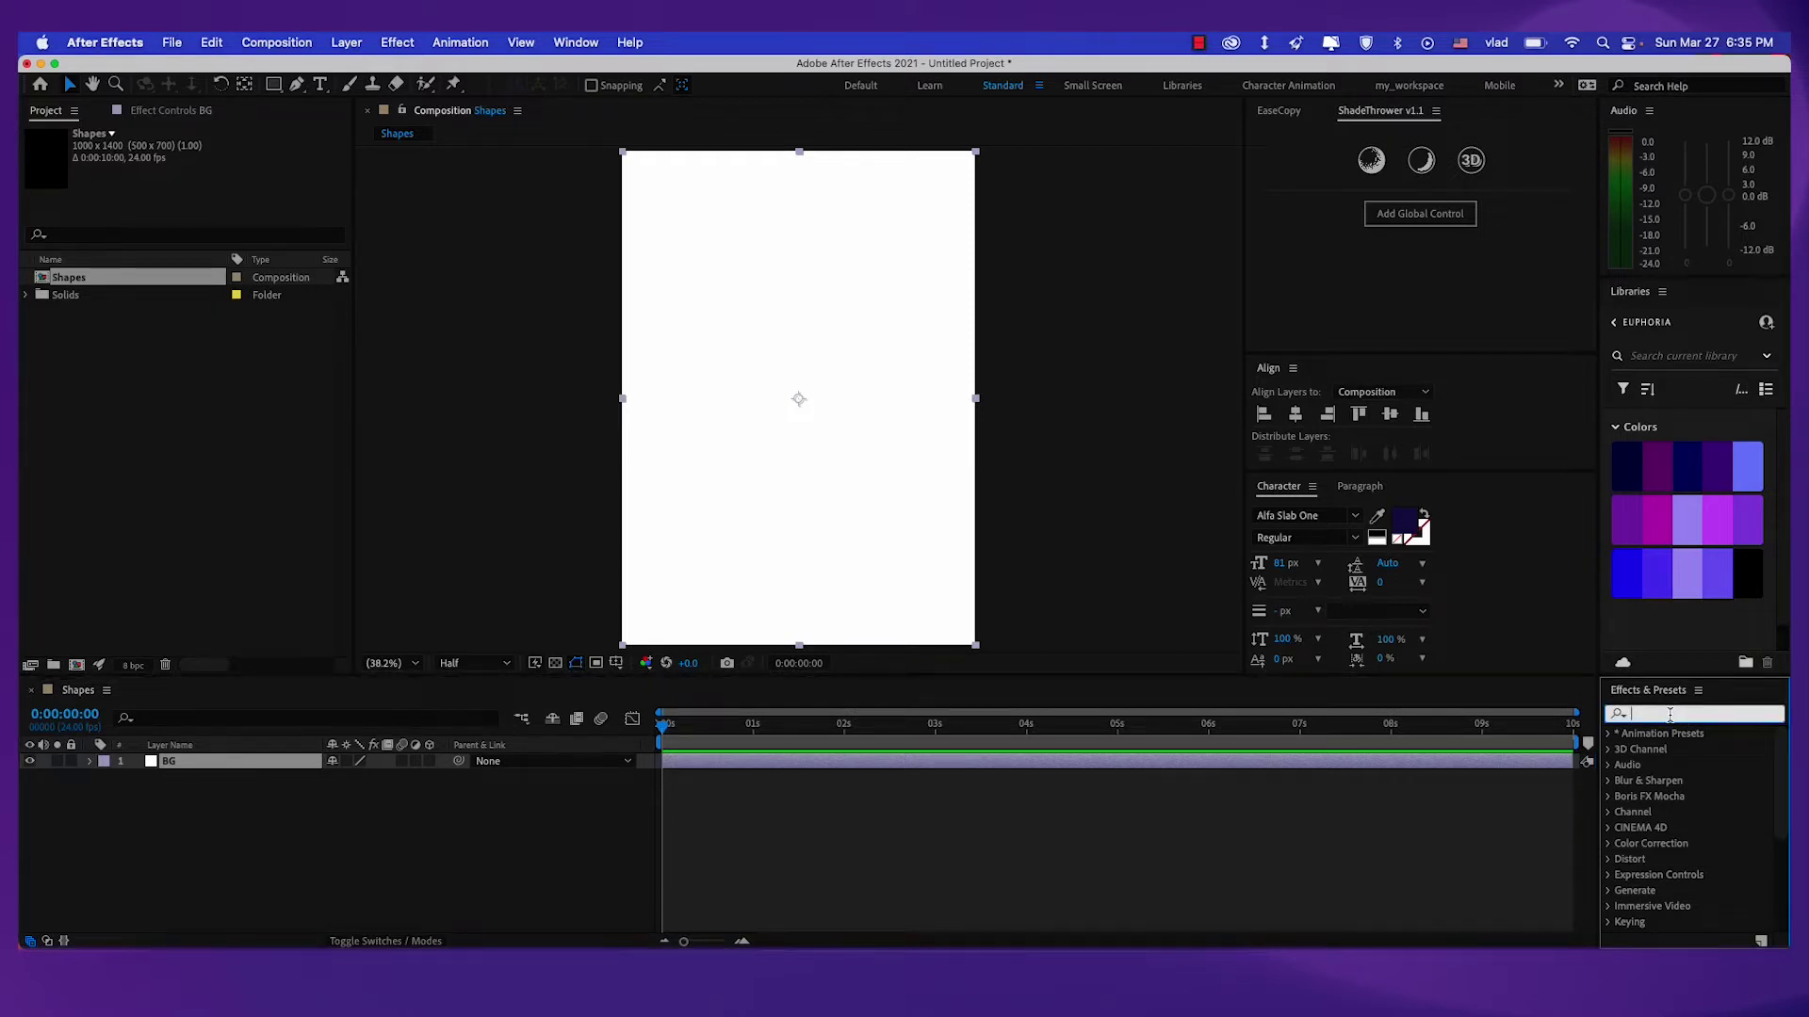
pyautogui.write('gradien')
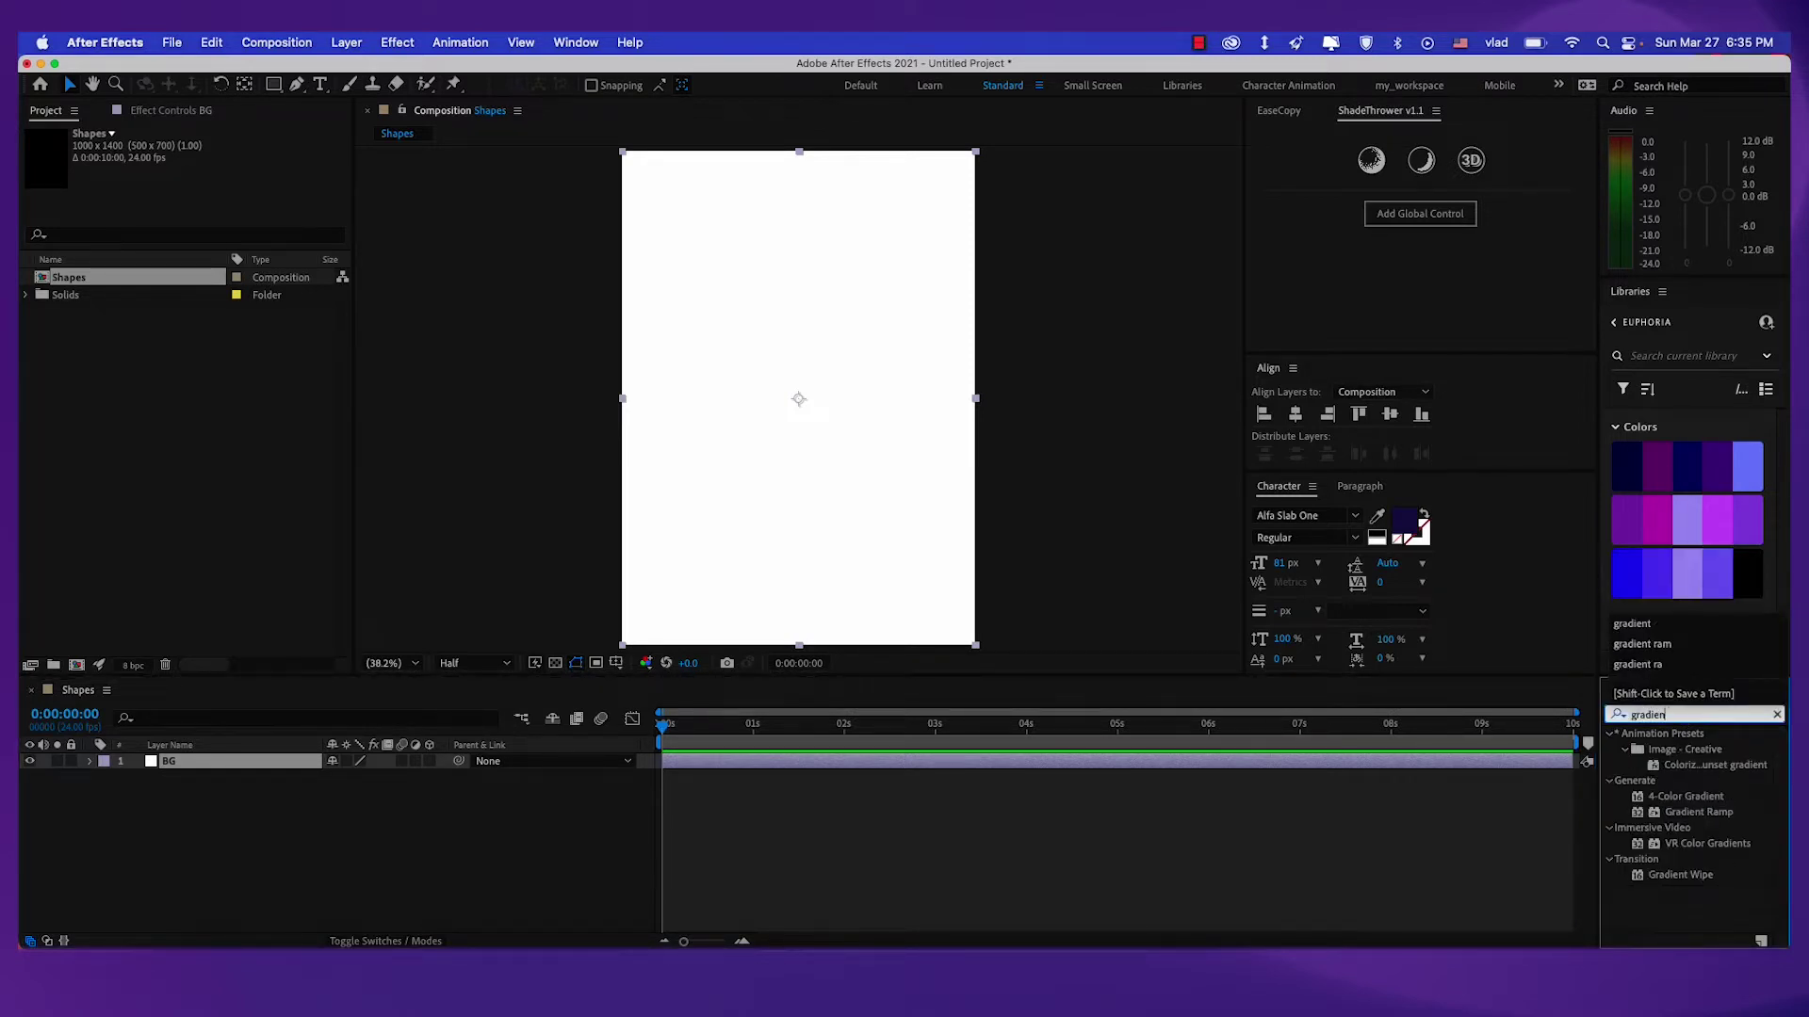
pyautogui.write('t ra')
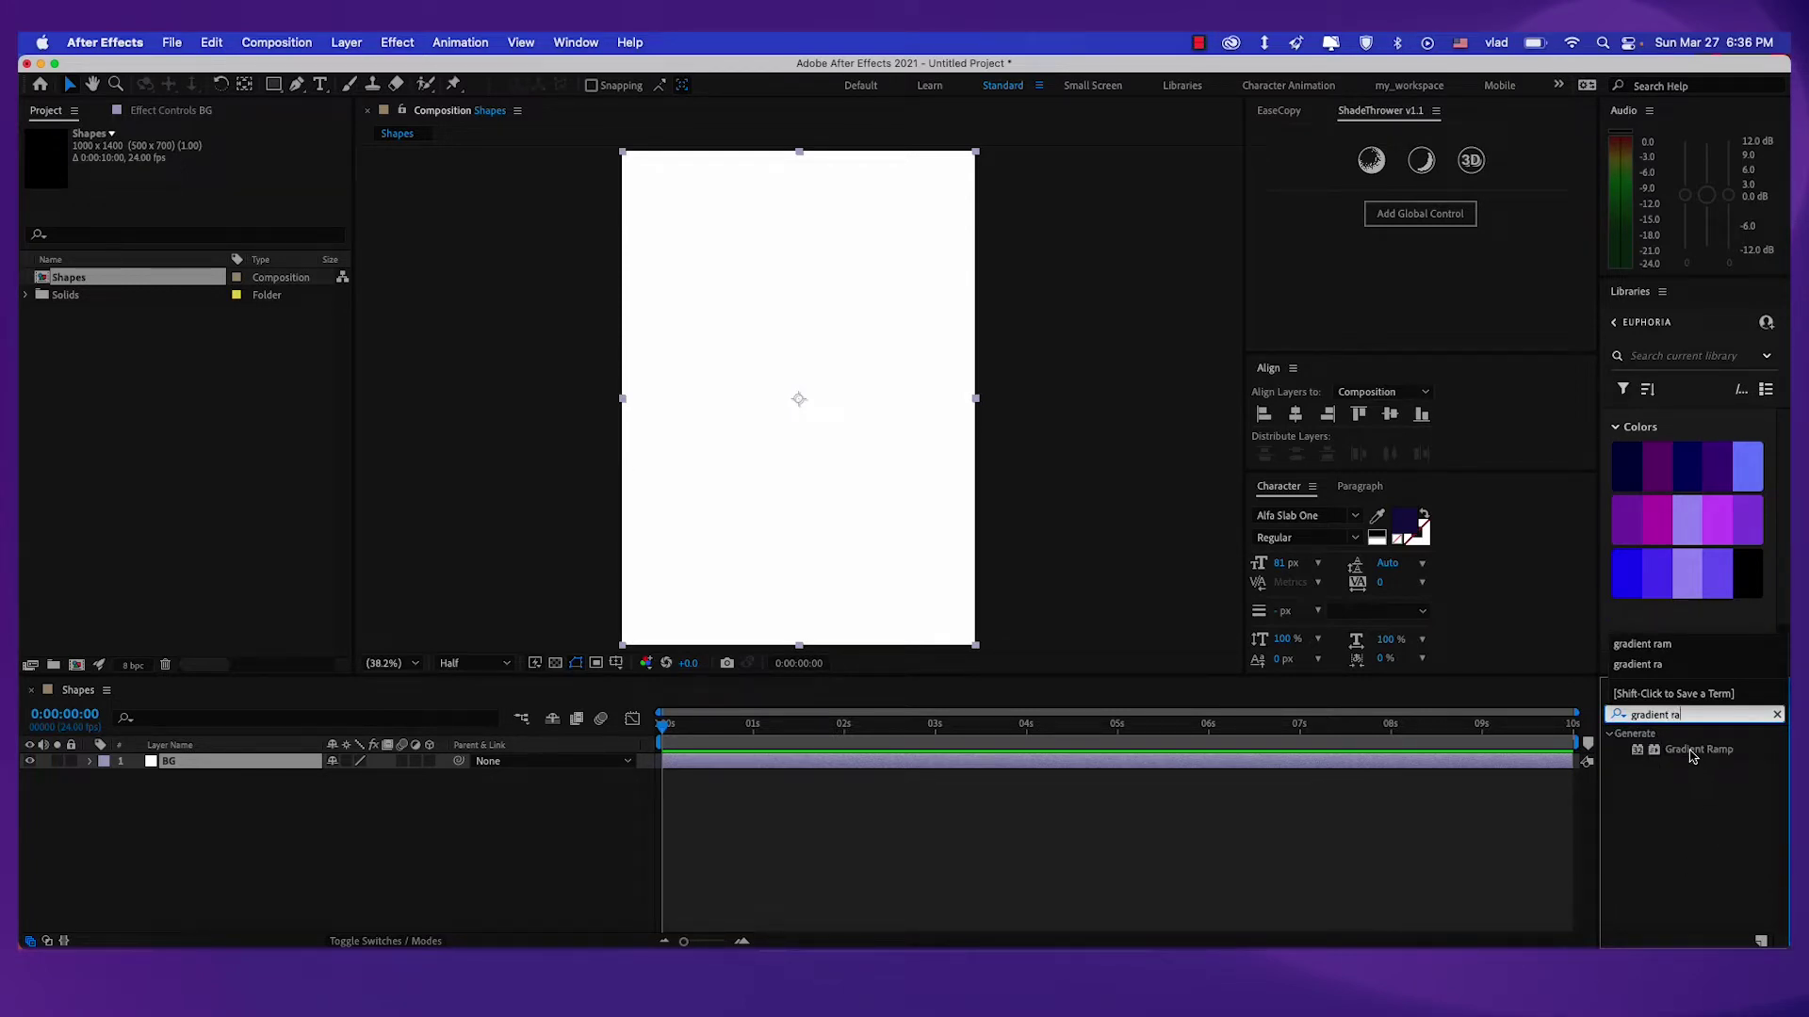
pyautogui.doubleClick(1693, 757)
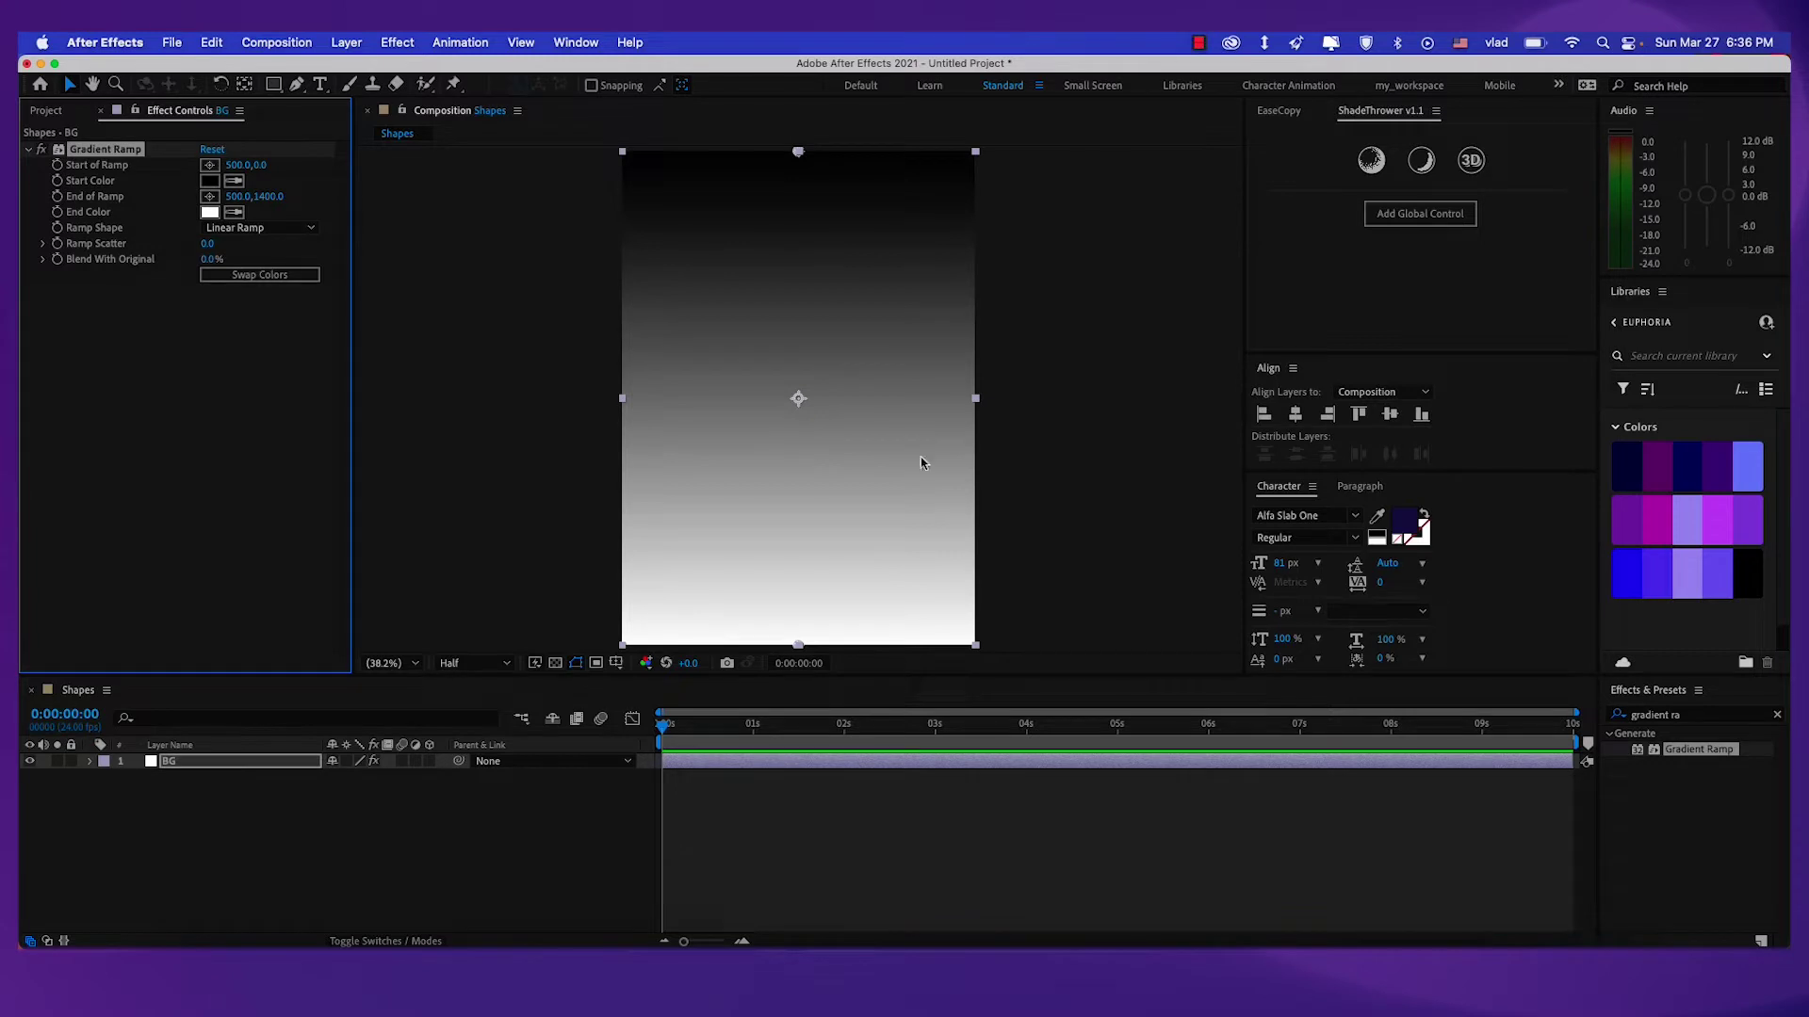
pyautogui.moveTo(797, 154); pyautogui.dragTo(625, 160)
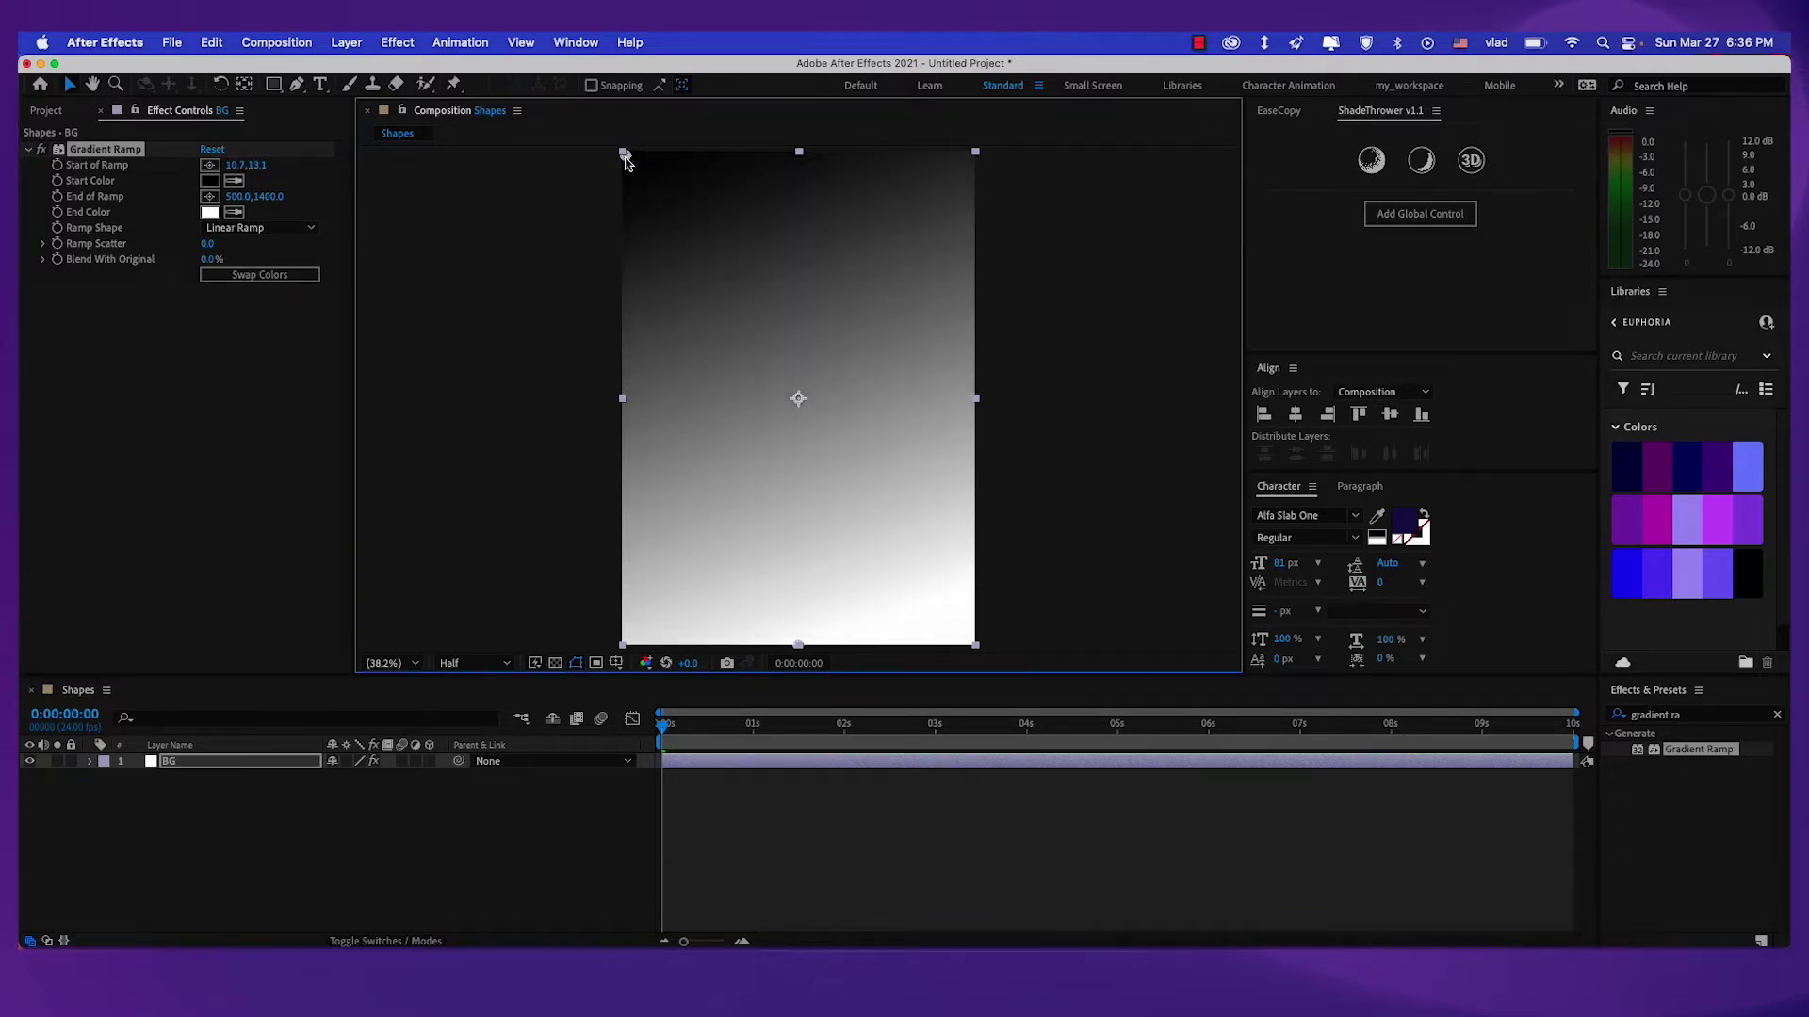
pyautogui.moveTo(799, 646); pyautogui.dragTo(963, 648)
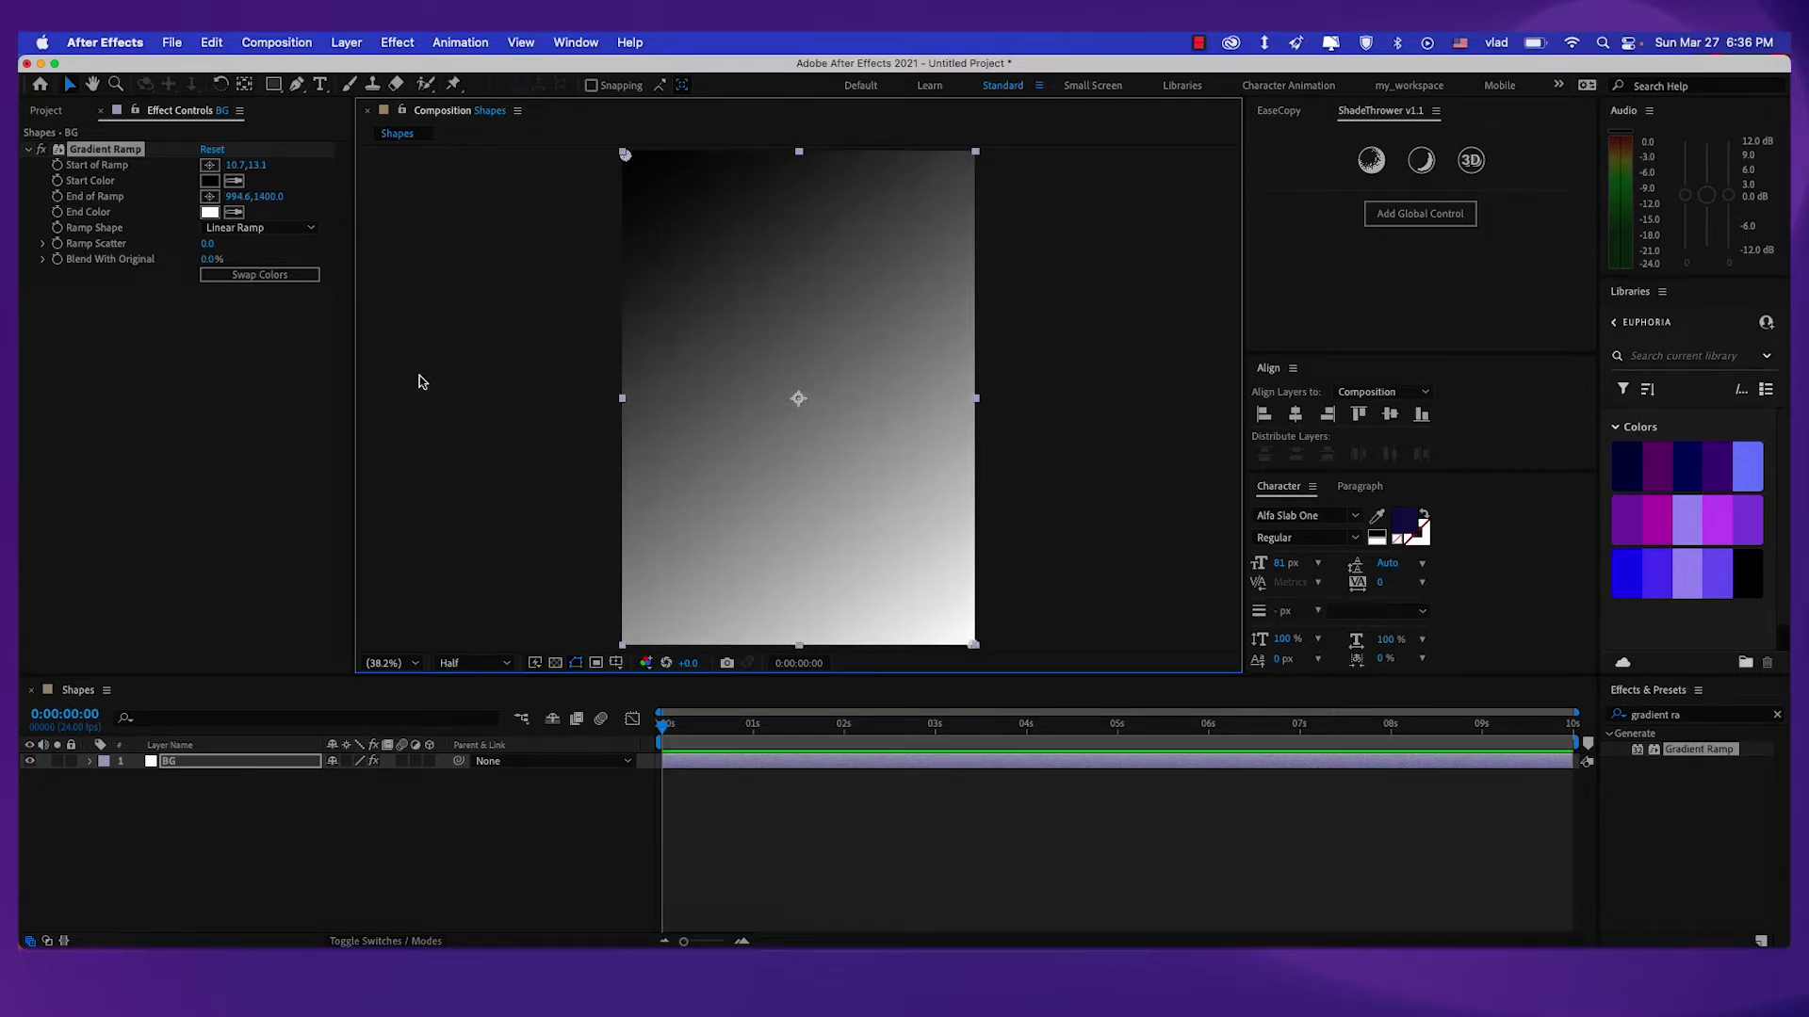
# Set the Gradient Ramp's start color to 660972 and its end color to 010042.
pyautogui.click(208, 185)
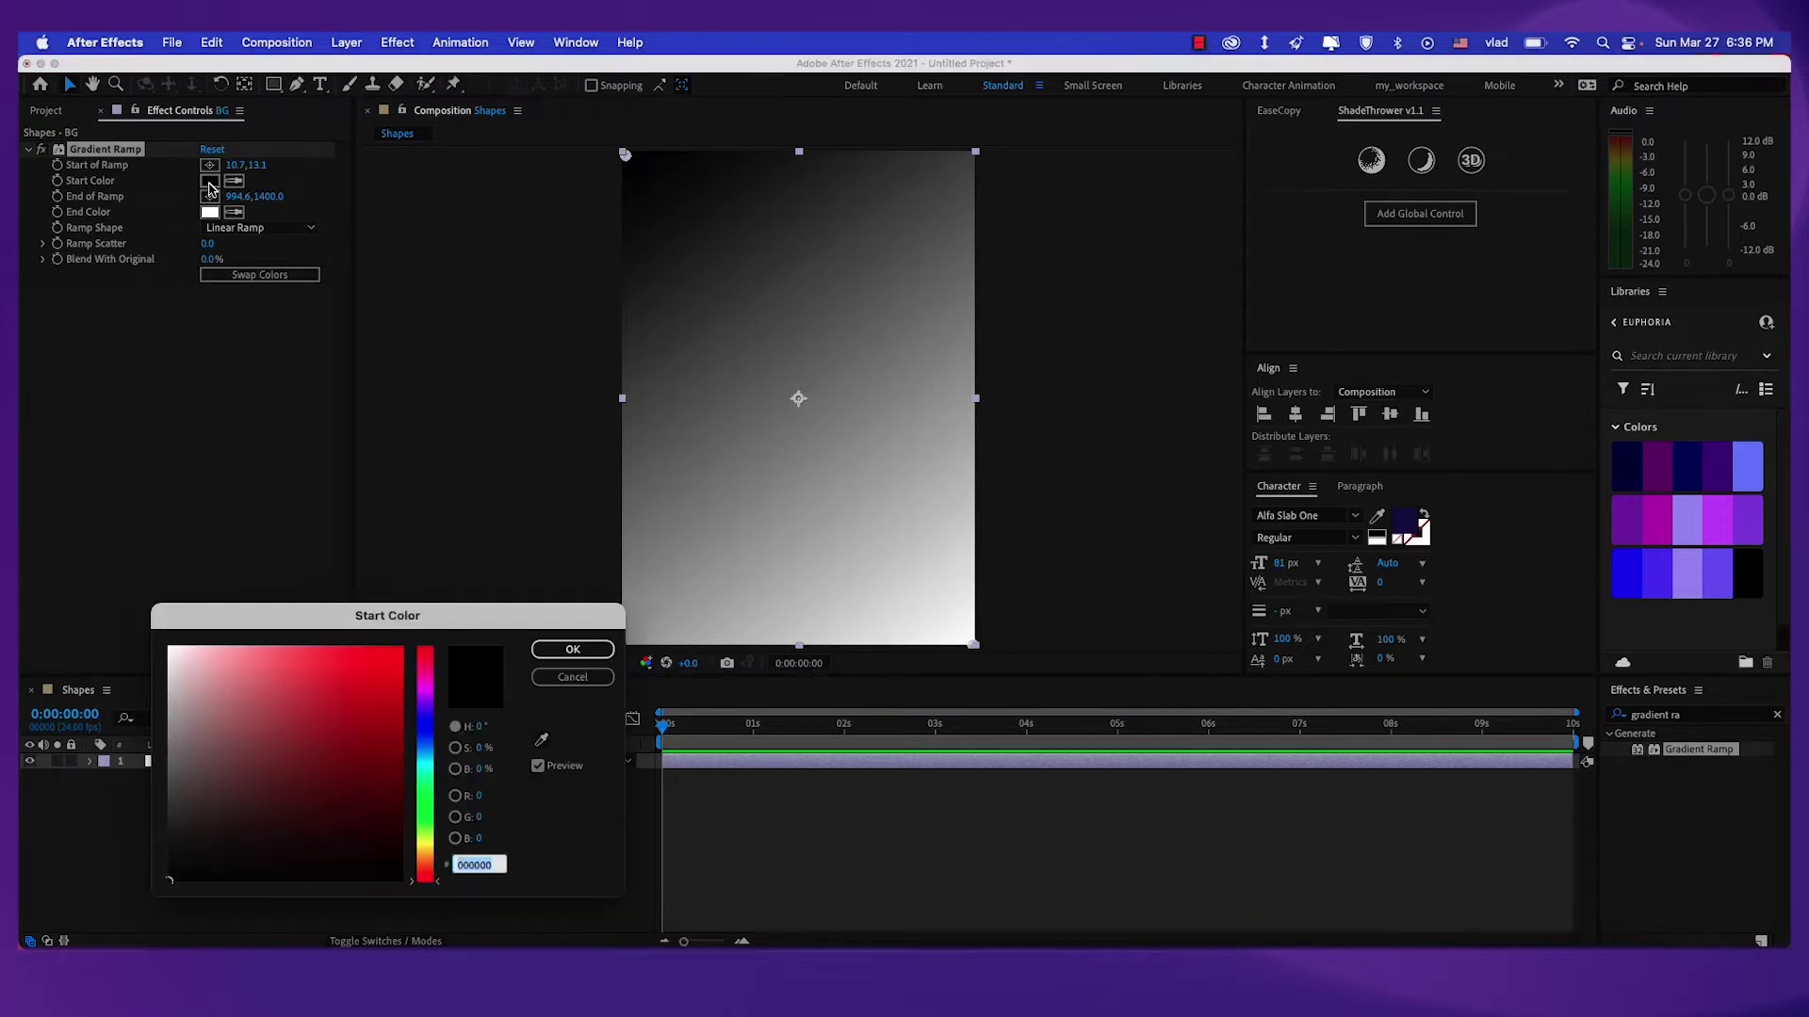
pyautogui.moveTo(346, 603); pyautogui.dragTo(314, 439)
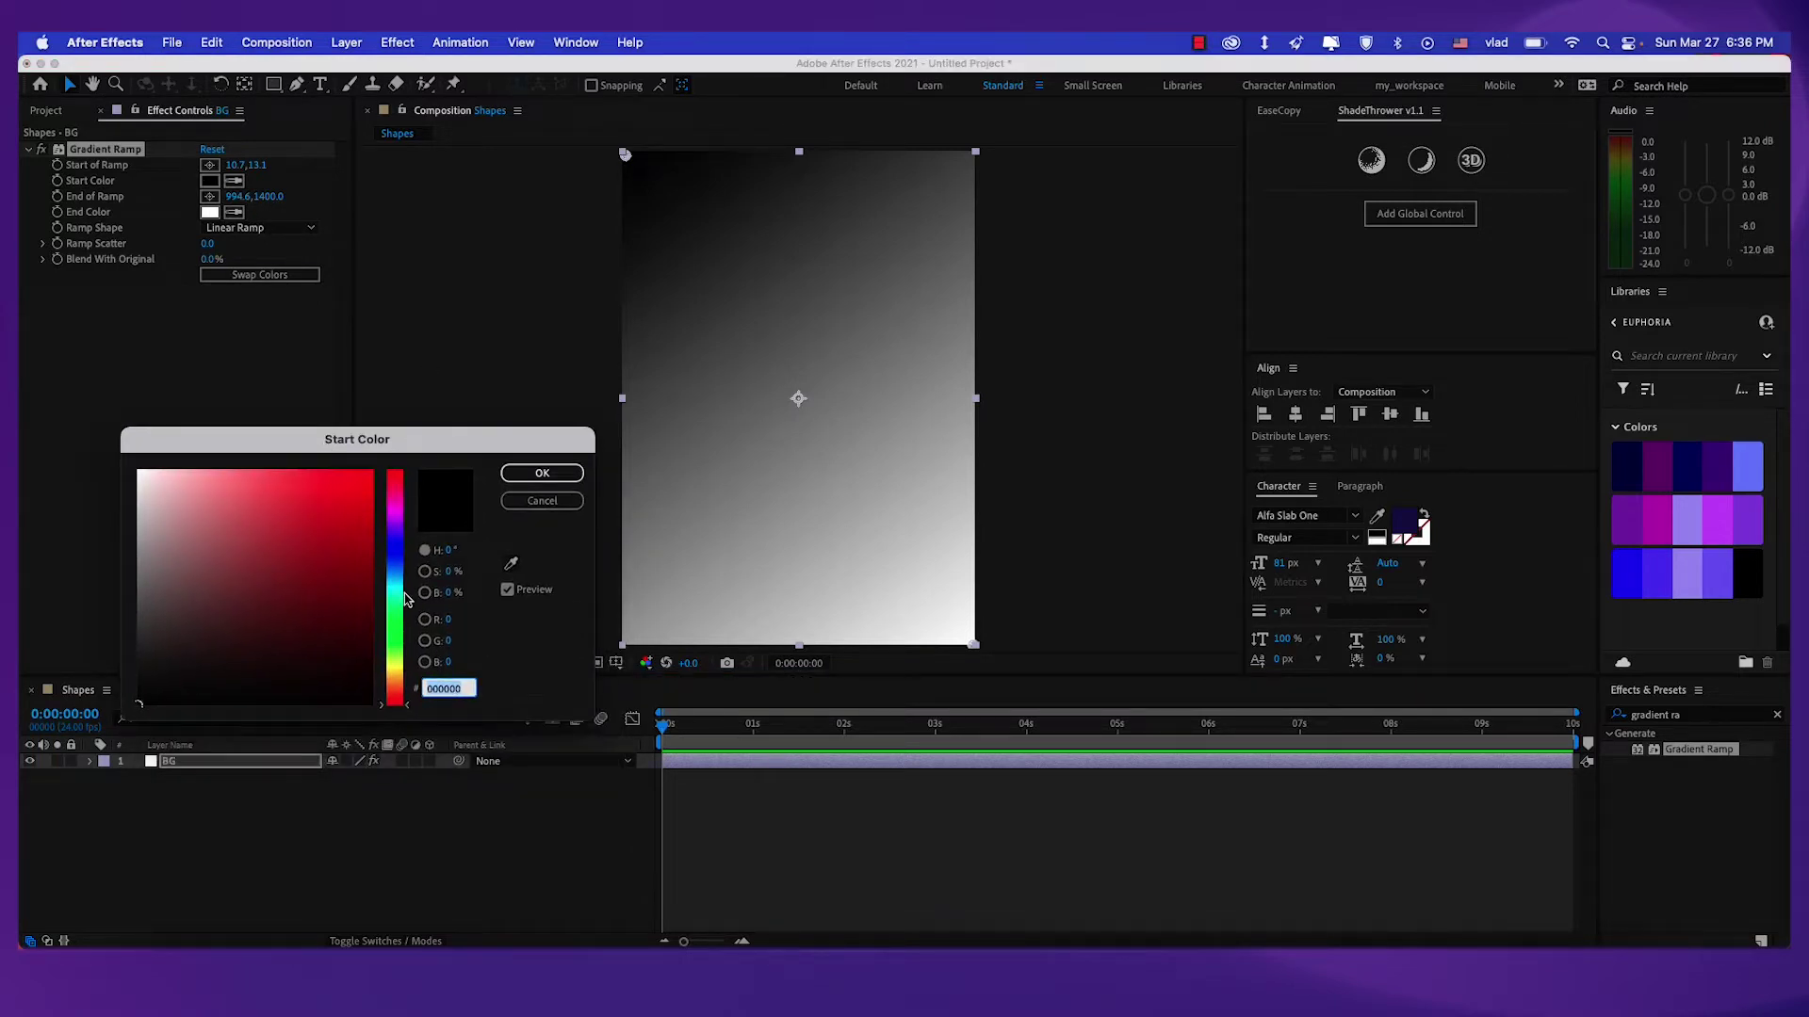
pyautogui.write('660972')
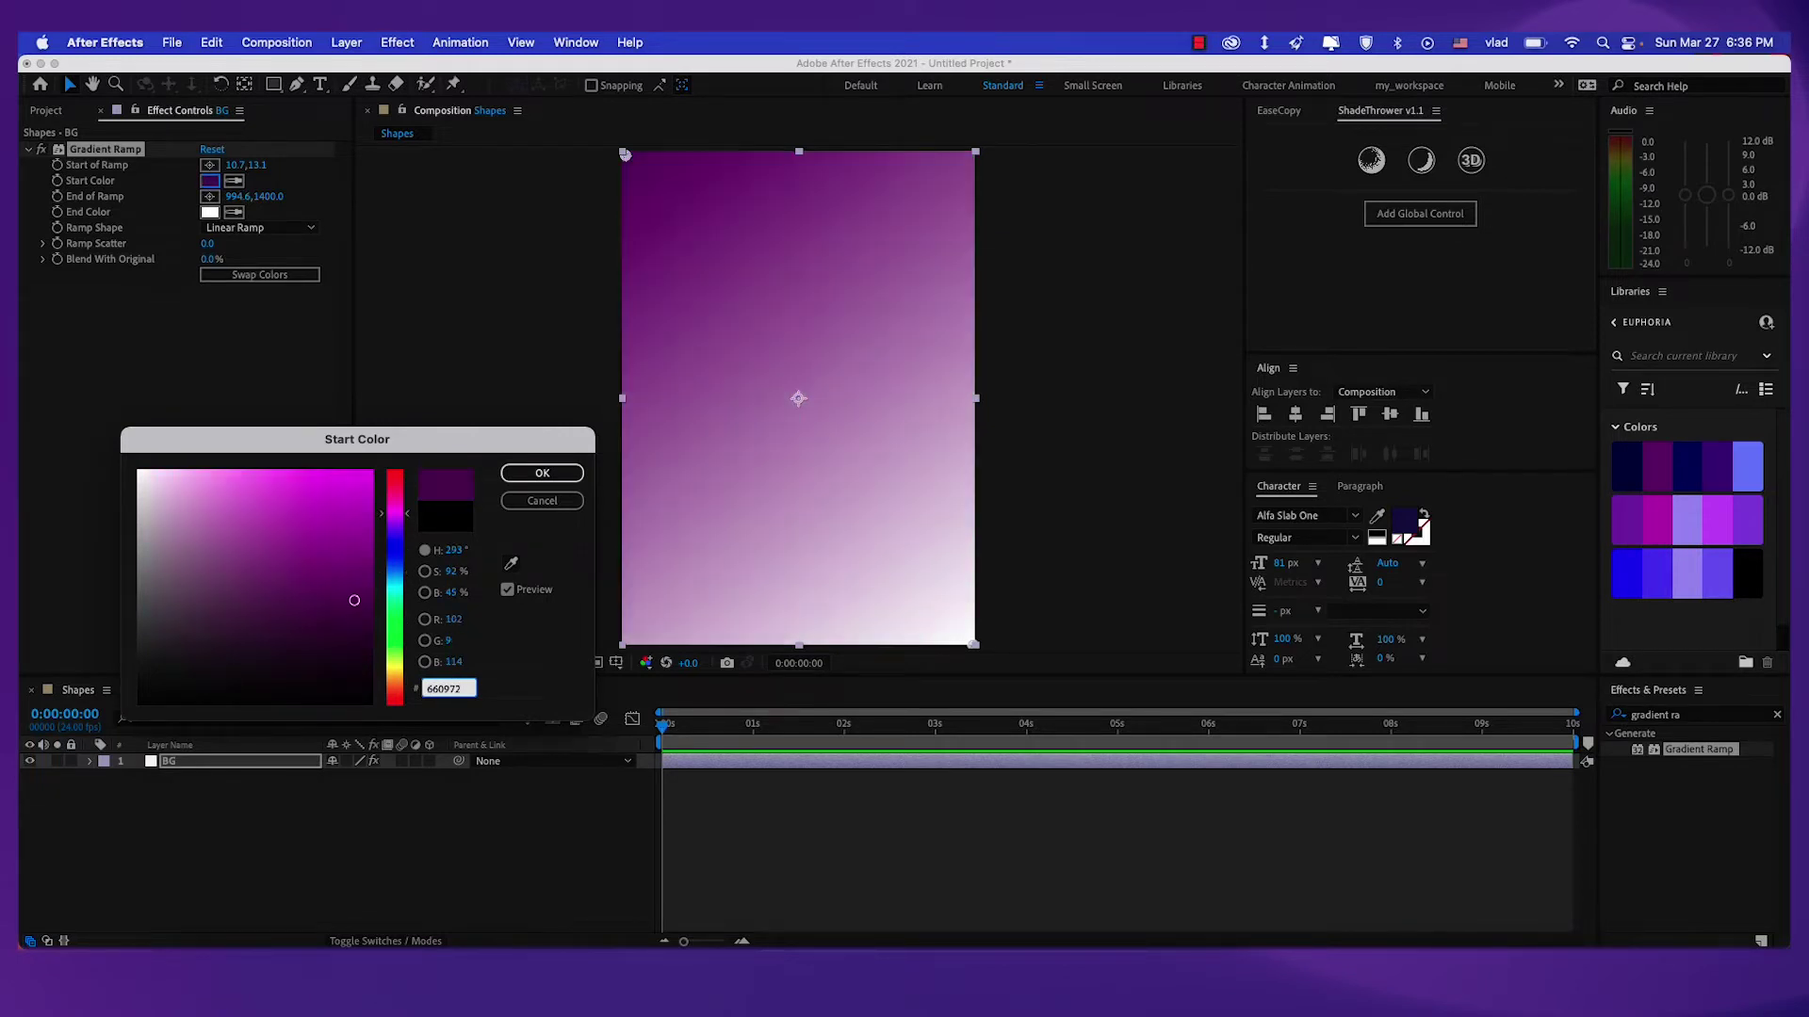
pyautogui.press('Return')
pyautogui.click(209, 212)
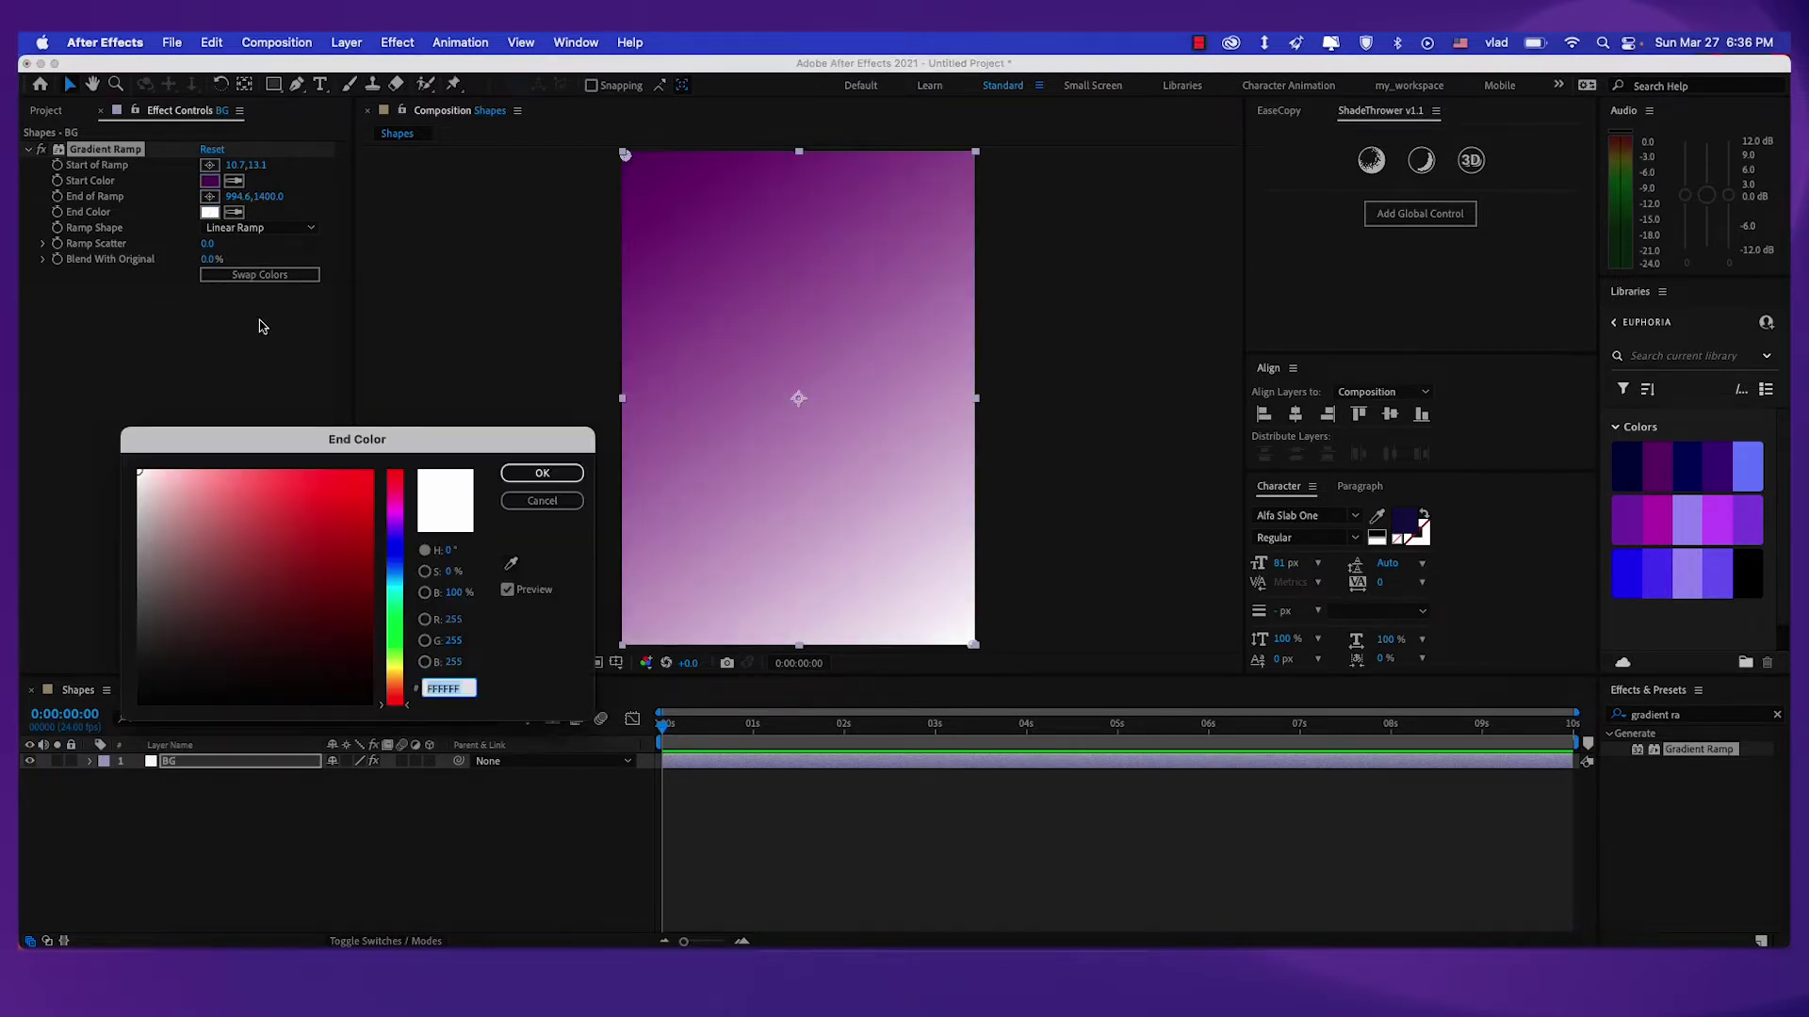
pyautogui.write('010033')
pyautogui.press('Return')
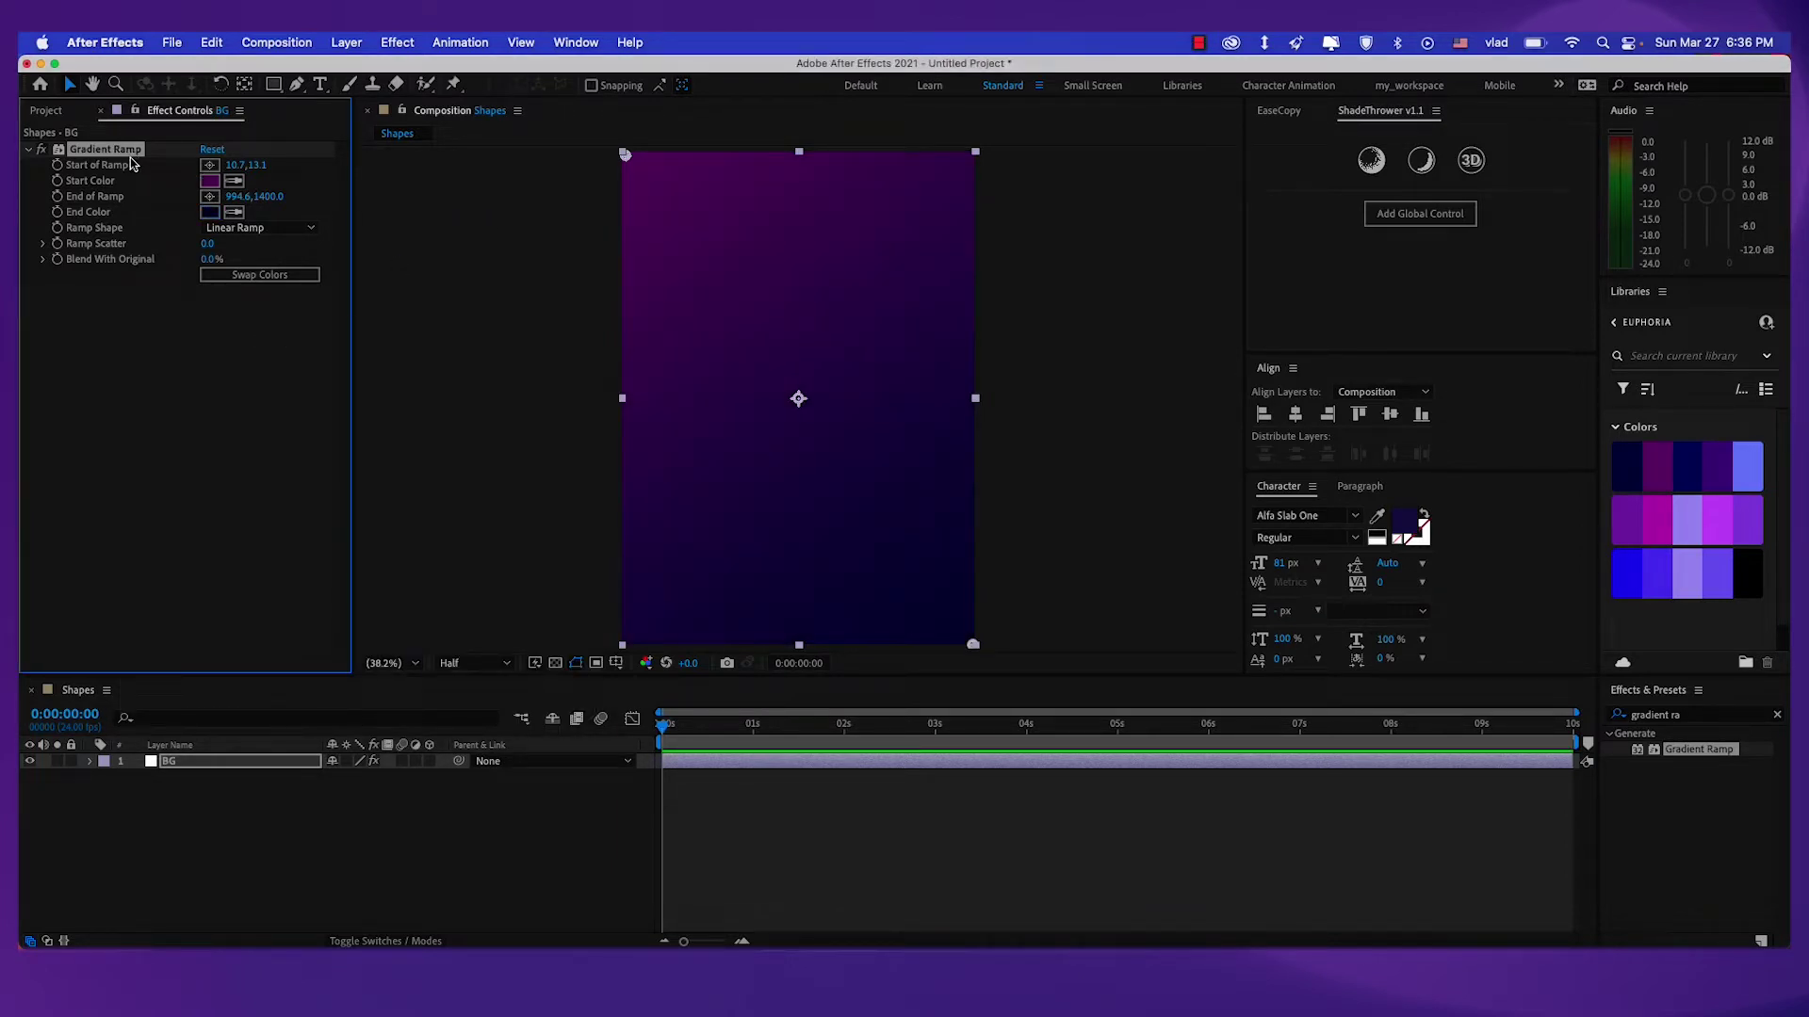
# Duplicate the Gradient Ramp on the BG layer, setting the copy's start color to 6E7FFF and end color to 000066.
pyautogui.press('super+d')
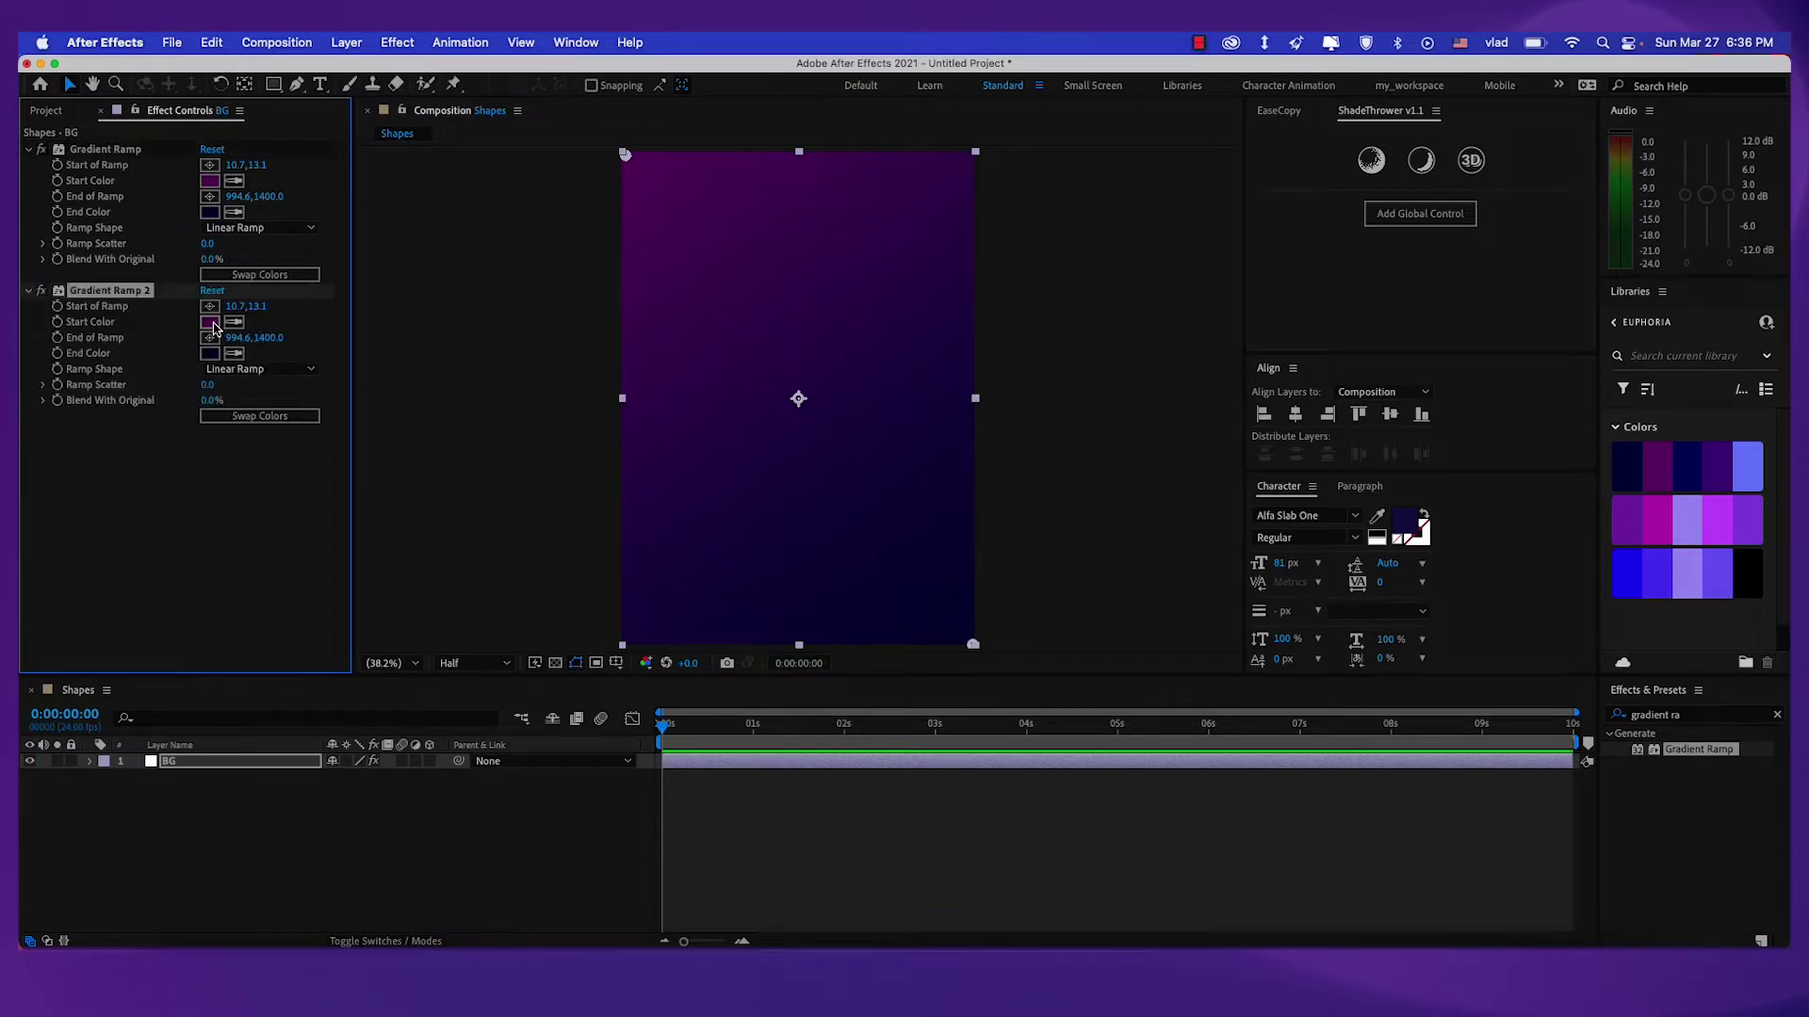
pyautogui.click(210, 322)
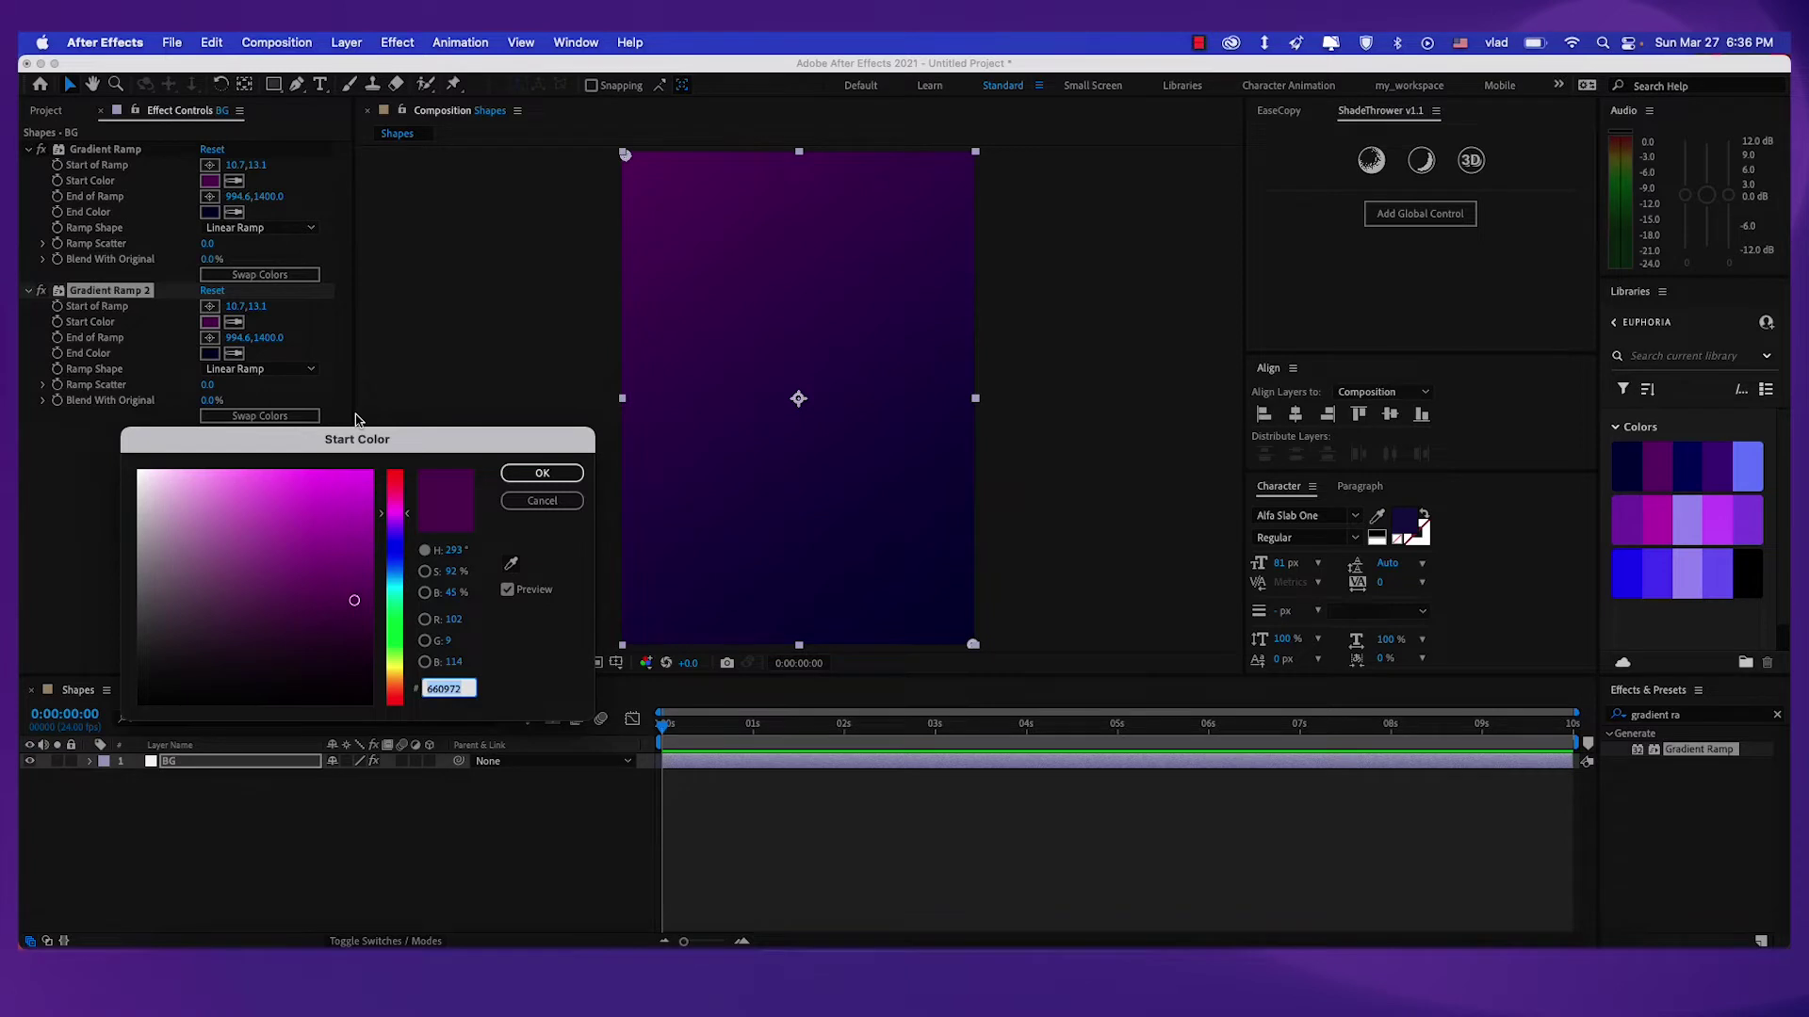
pyautogui.write('6E')
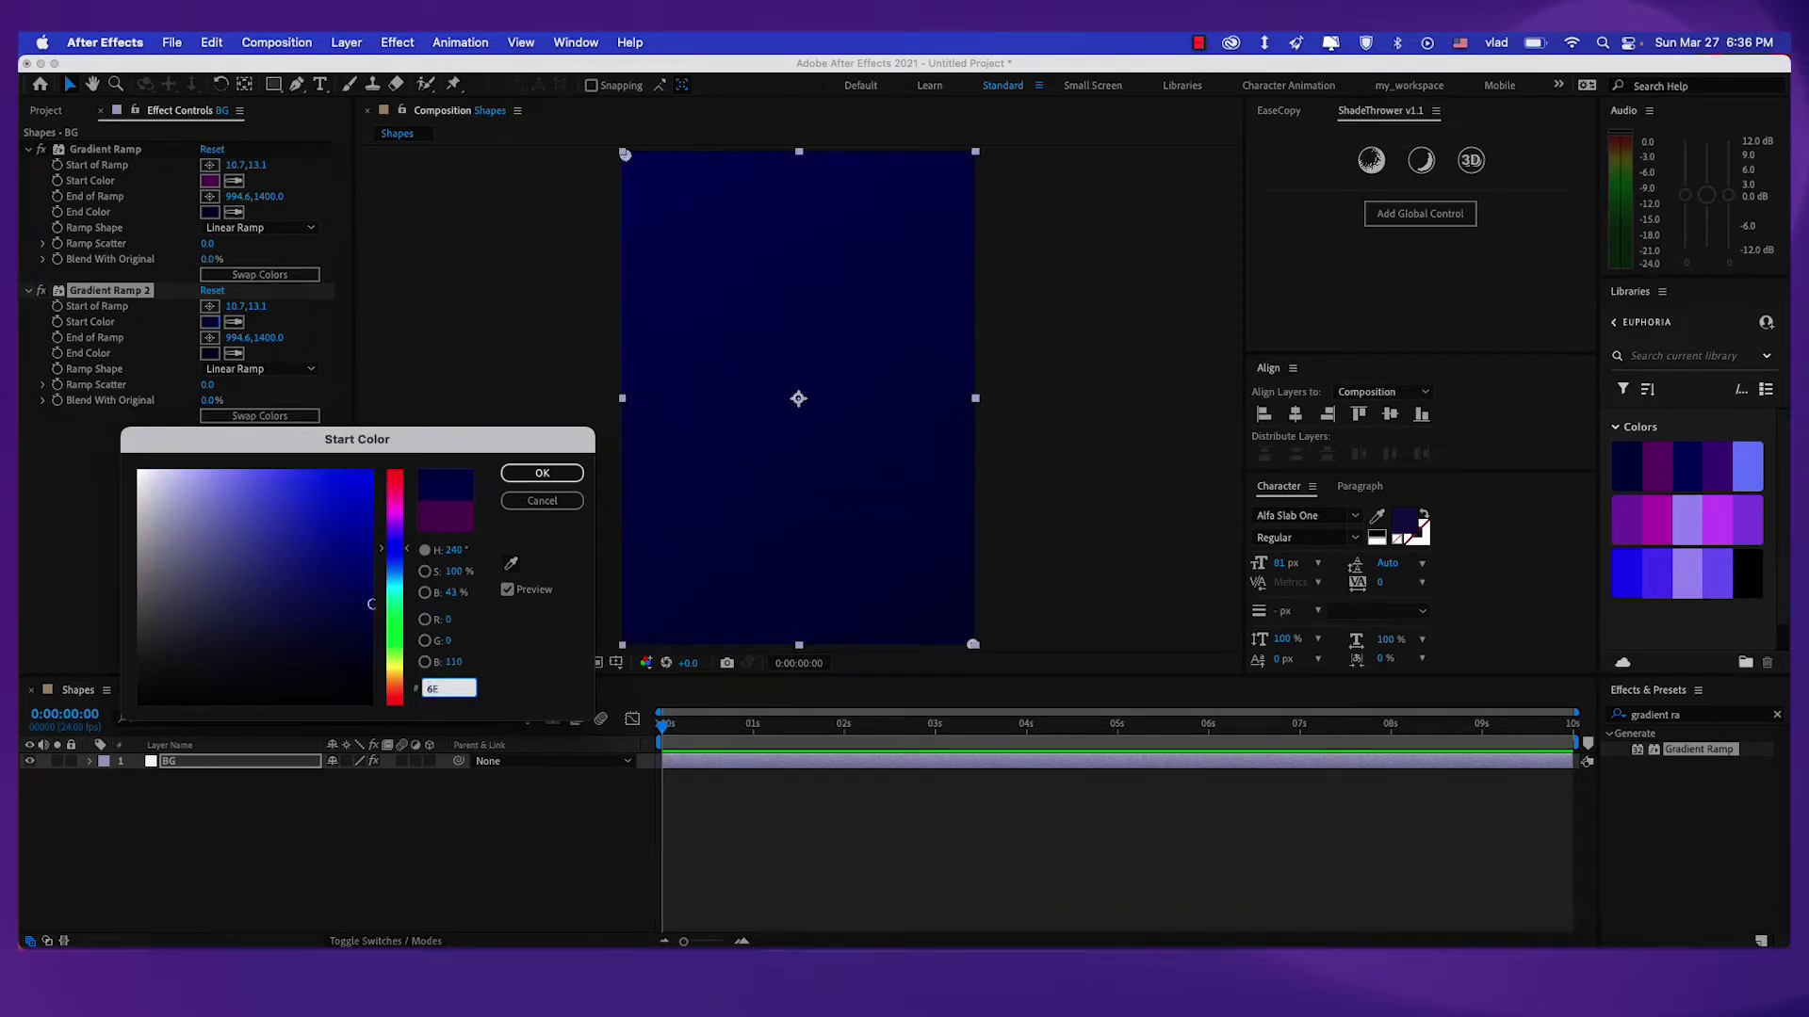
pyautogui.write('7FFF')
pyautogui.press('Return')
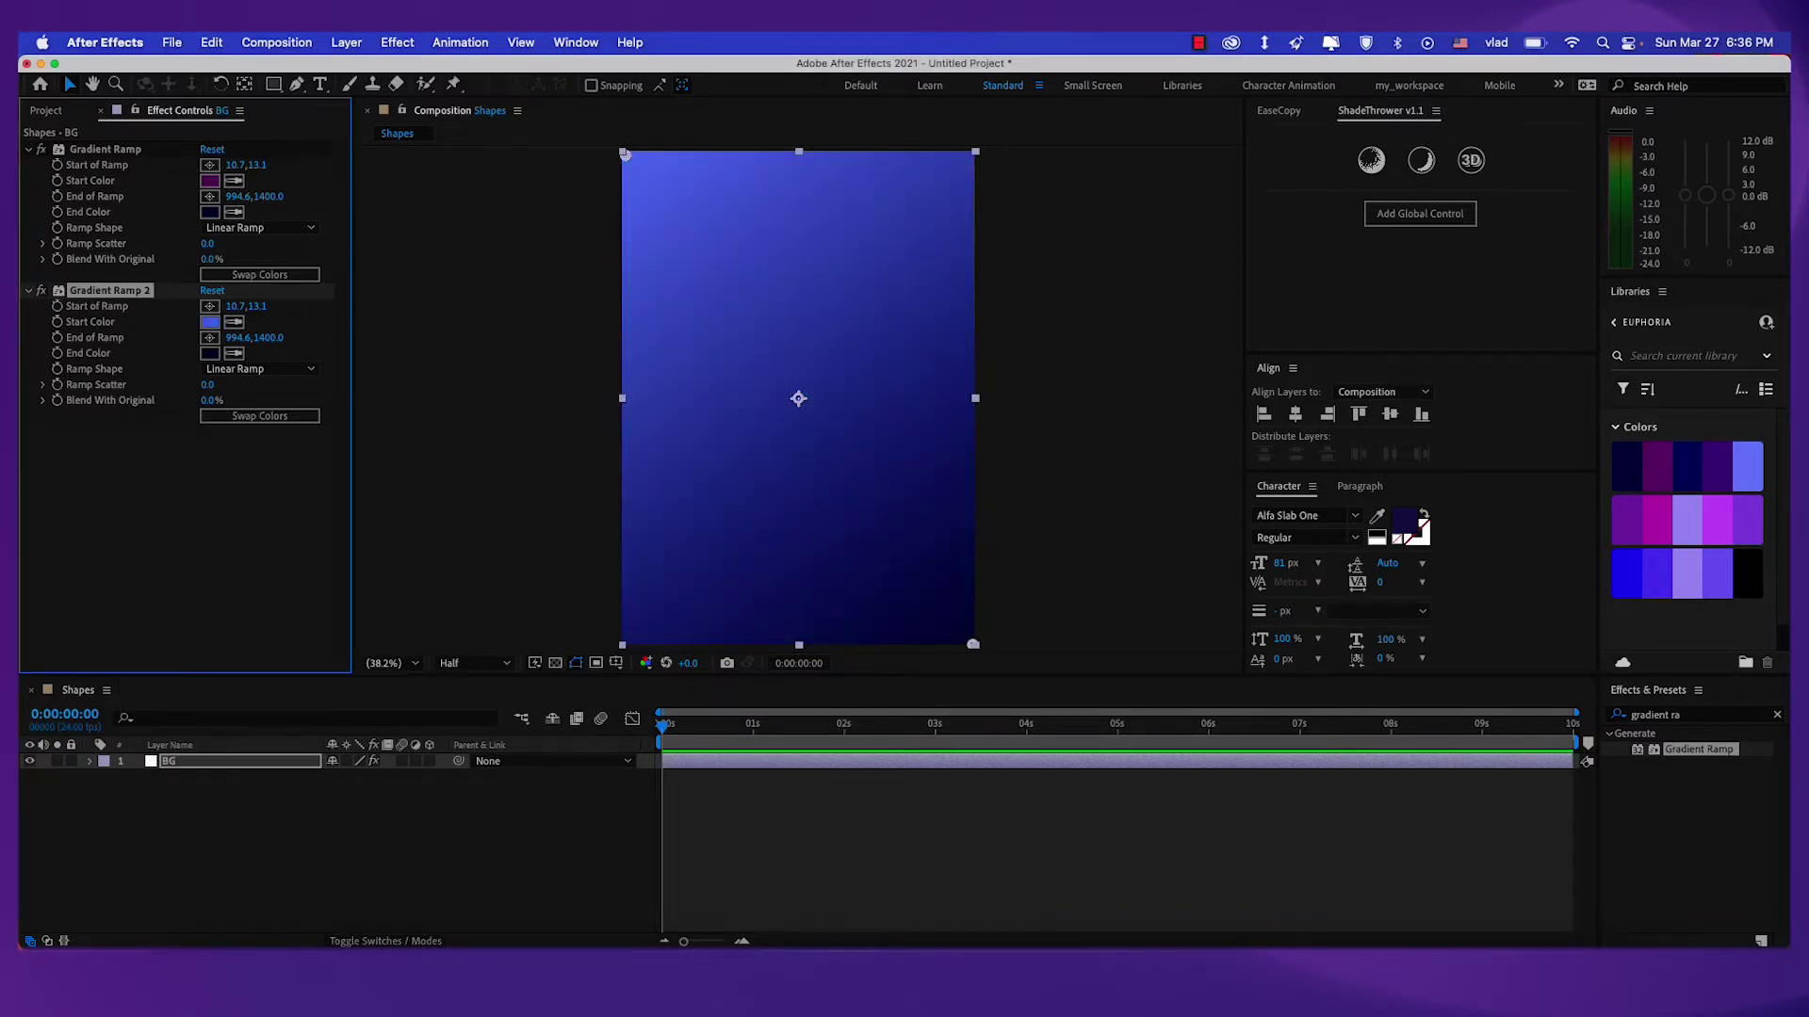
pyautogui.click(210, 354)
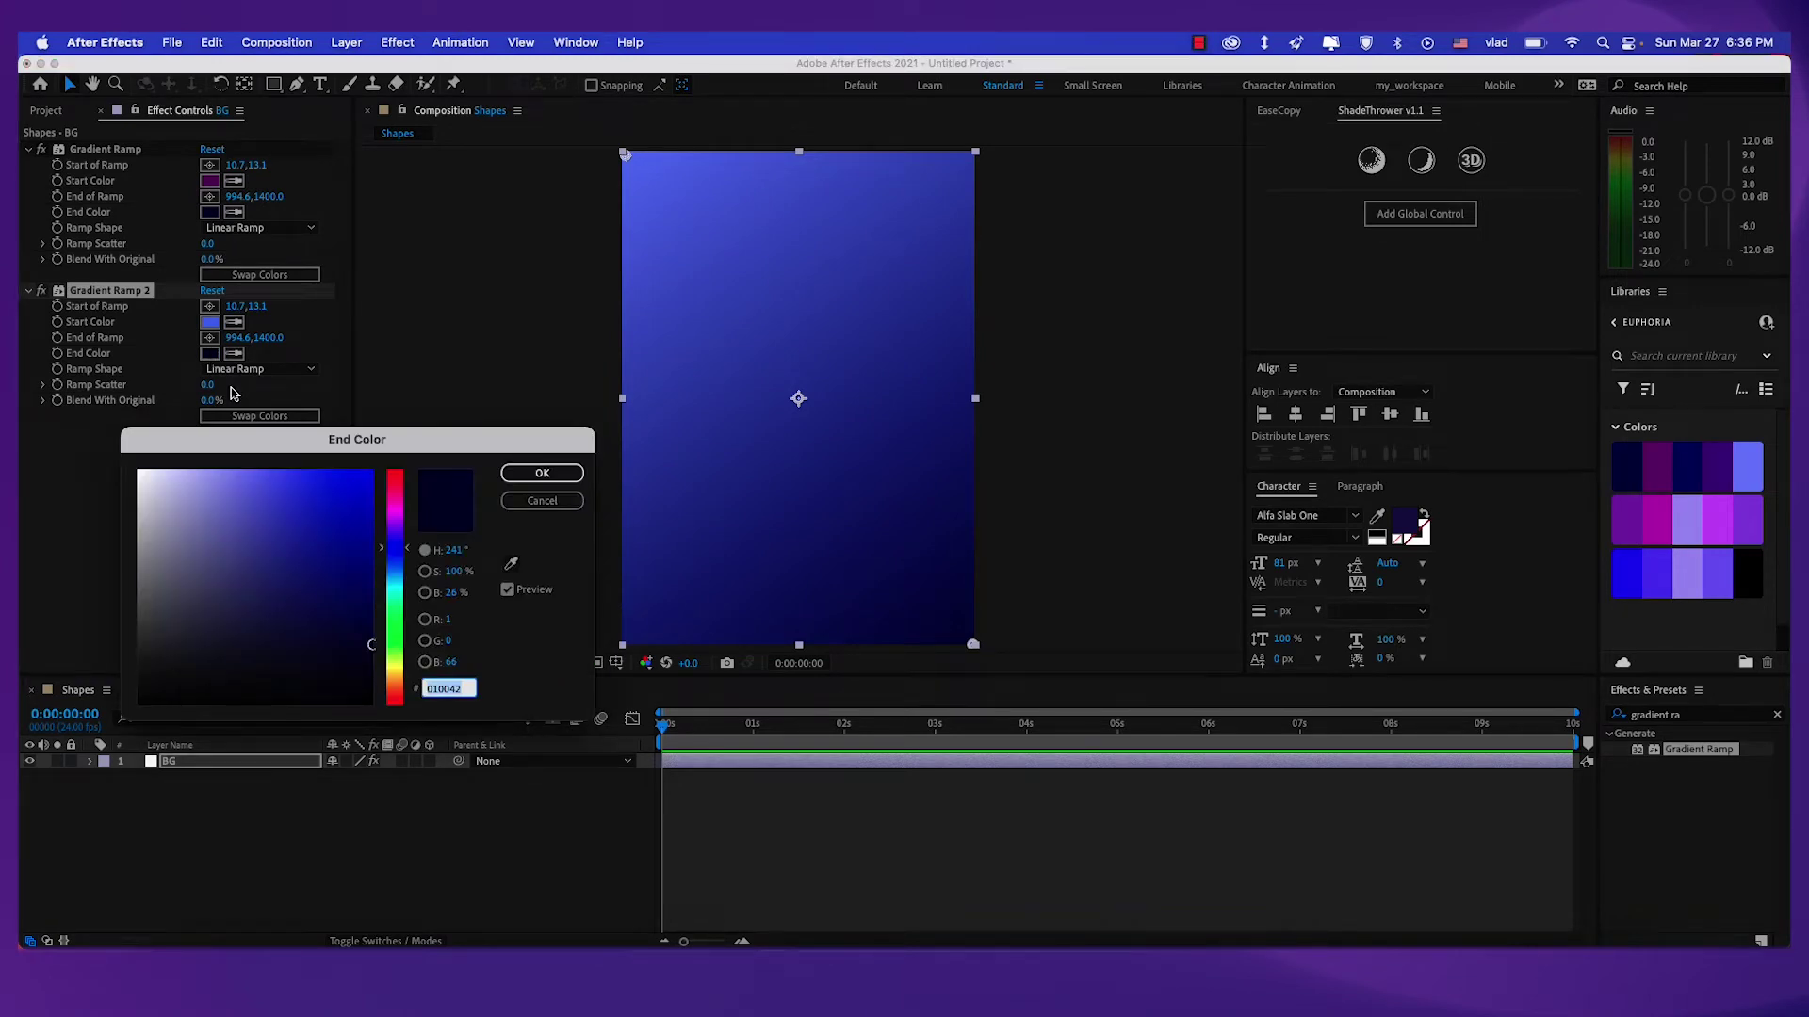
pyautogui.write('00066')
pyautogui.press('Return')
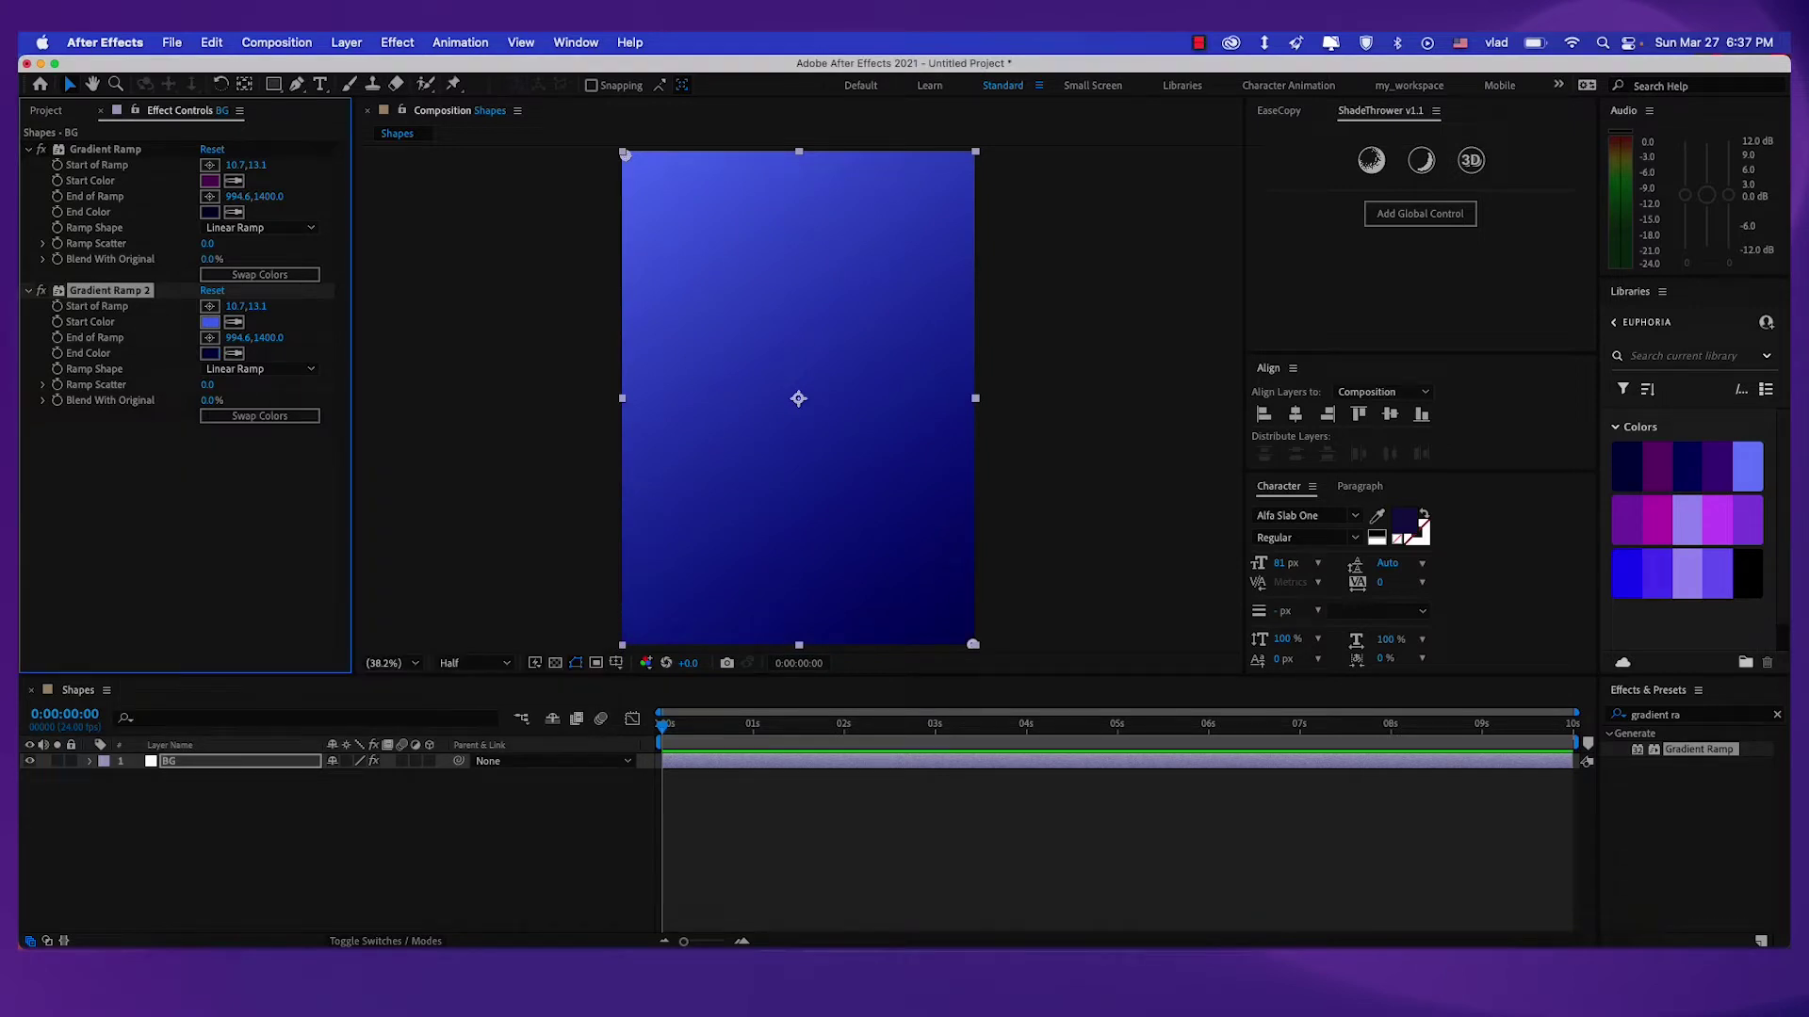
# Blend the second Gradient Ramp 70% with the original and run it from about (-29, 2245) below the canvas to about (275, 560).
pyautogui.click(209, 401)
pyautogui.press('Return')
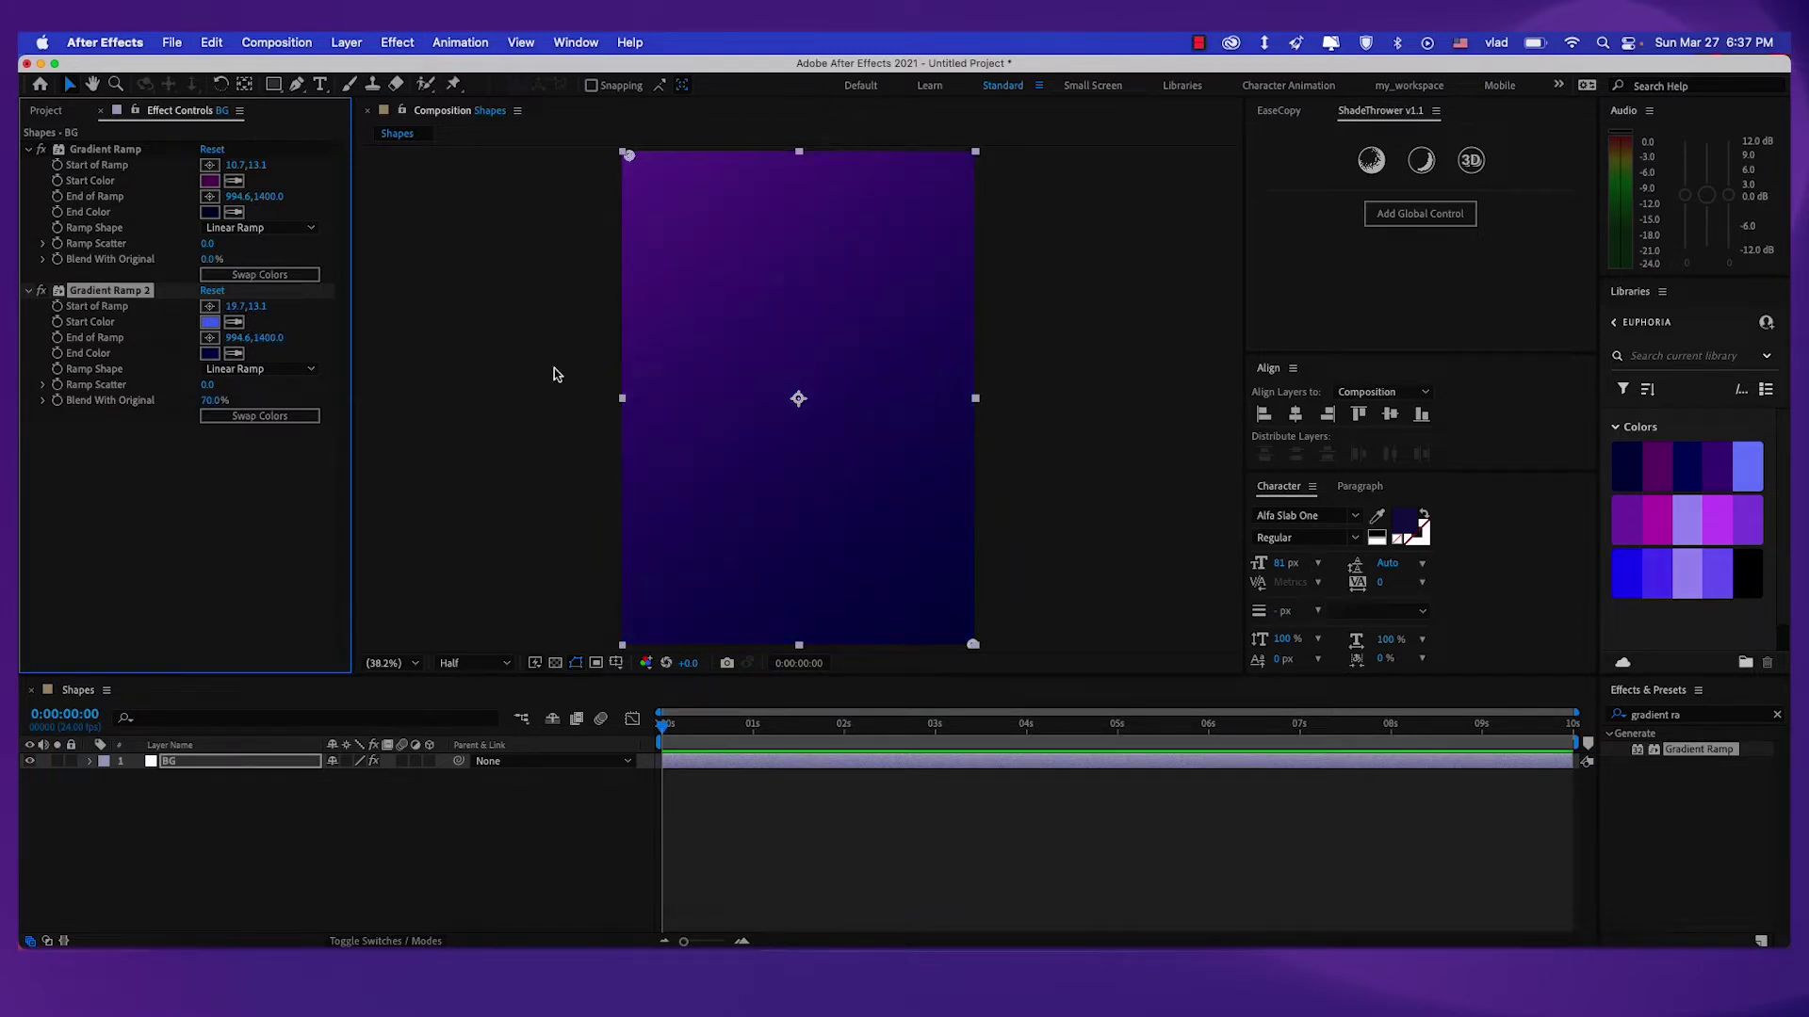
pyautogui.moveTo(626, 155); pyautogui.dragTo(690, 616)
pyautogui.scroll(-1, 629, 320)
pyautogui.scroll(-2, 656, 437)
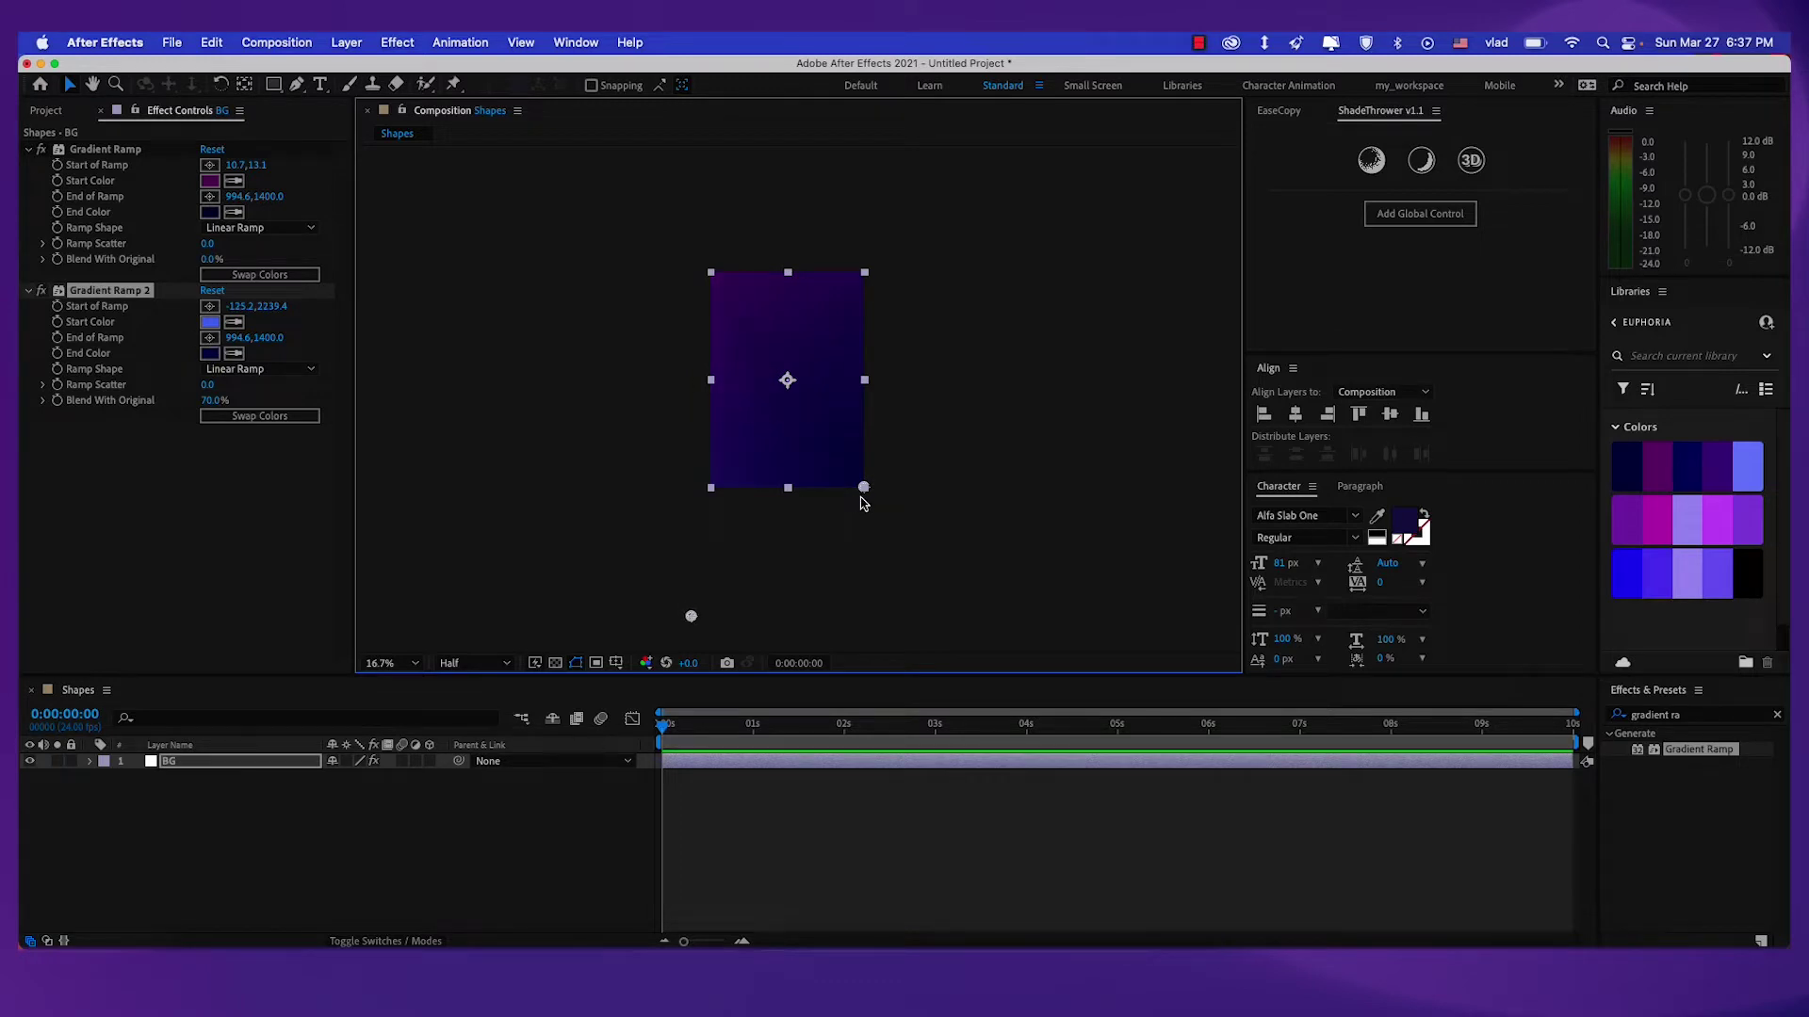
pyautogui.moveTo(864, 488); pyautogui.dragTo(781, 355)
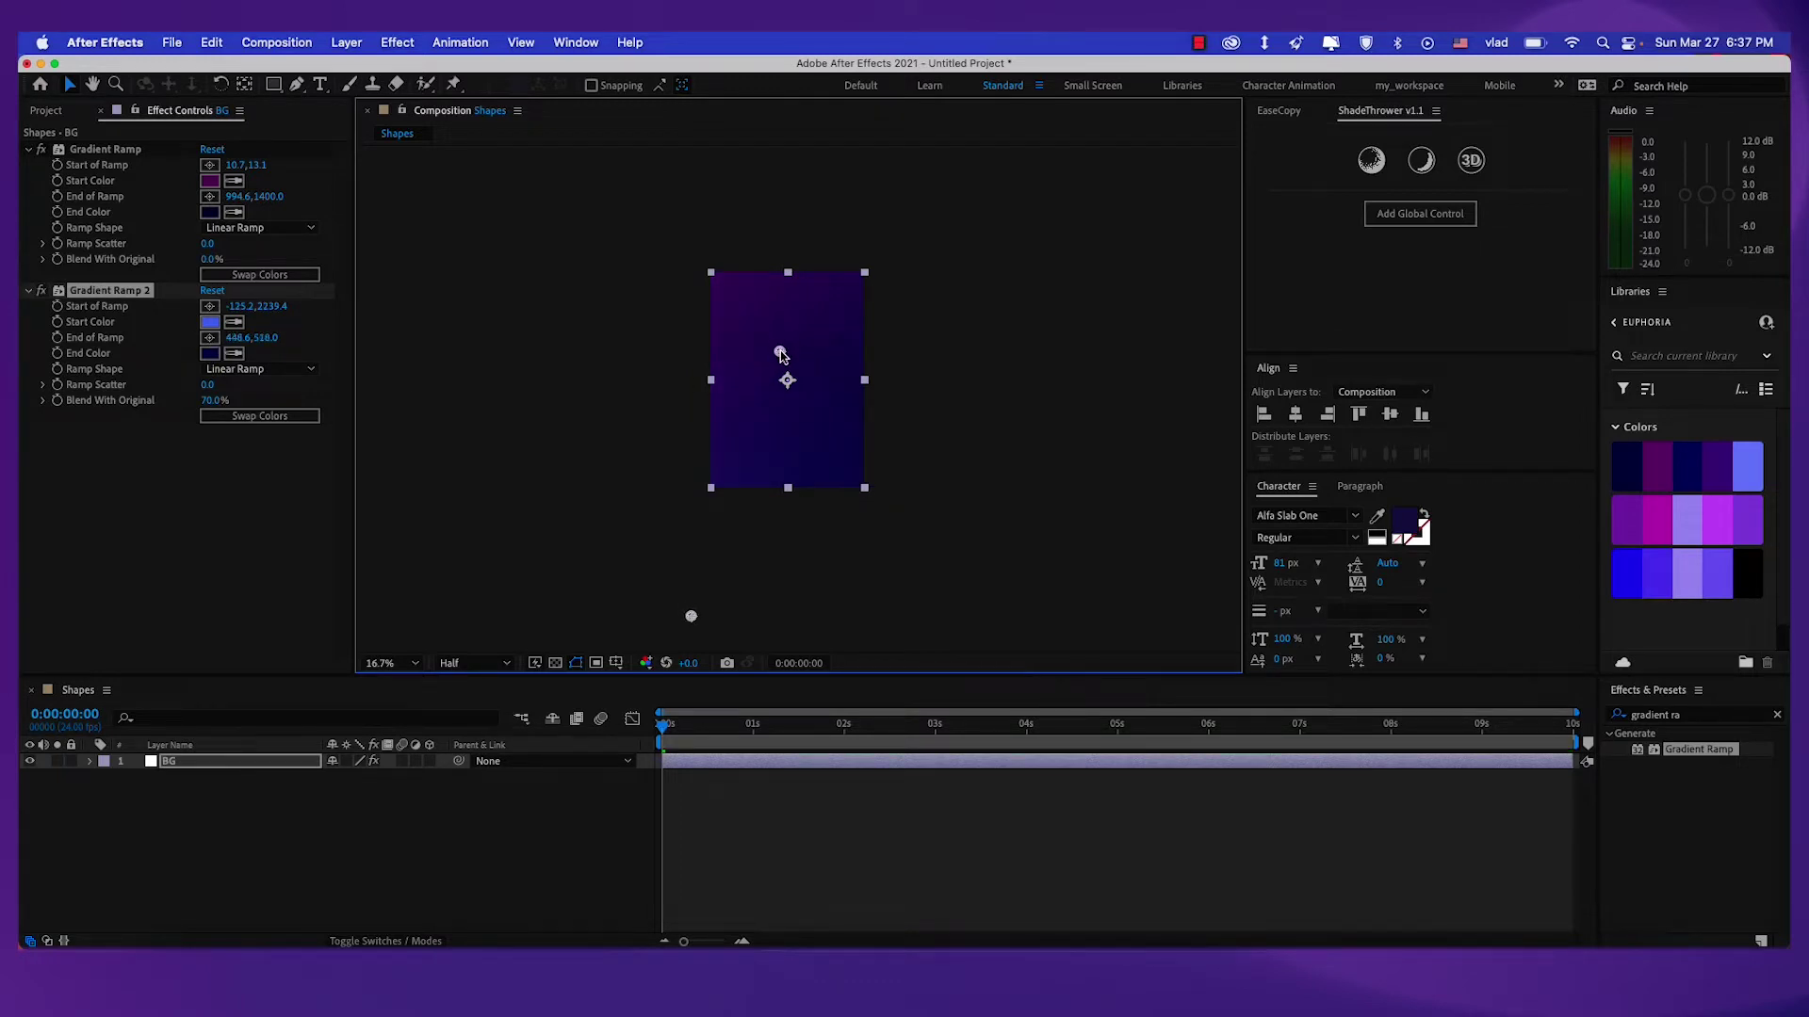
pyautogui.click(41, 291)
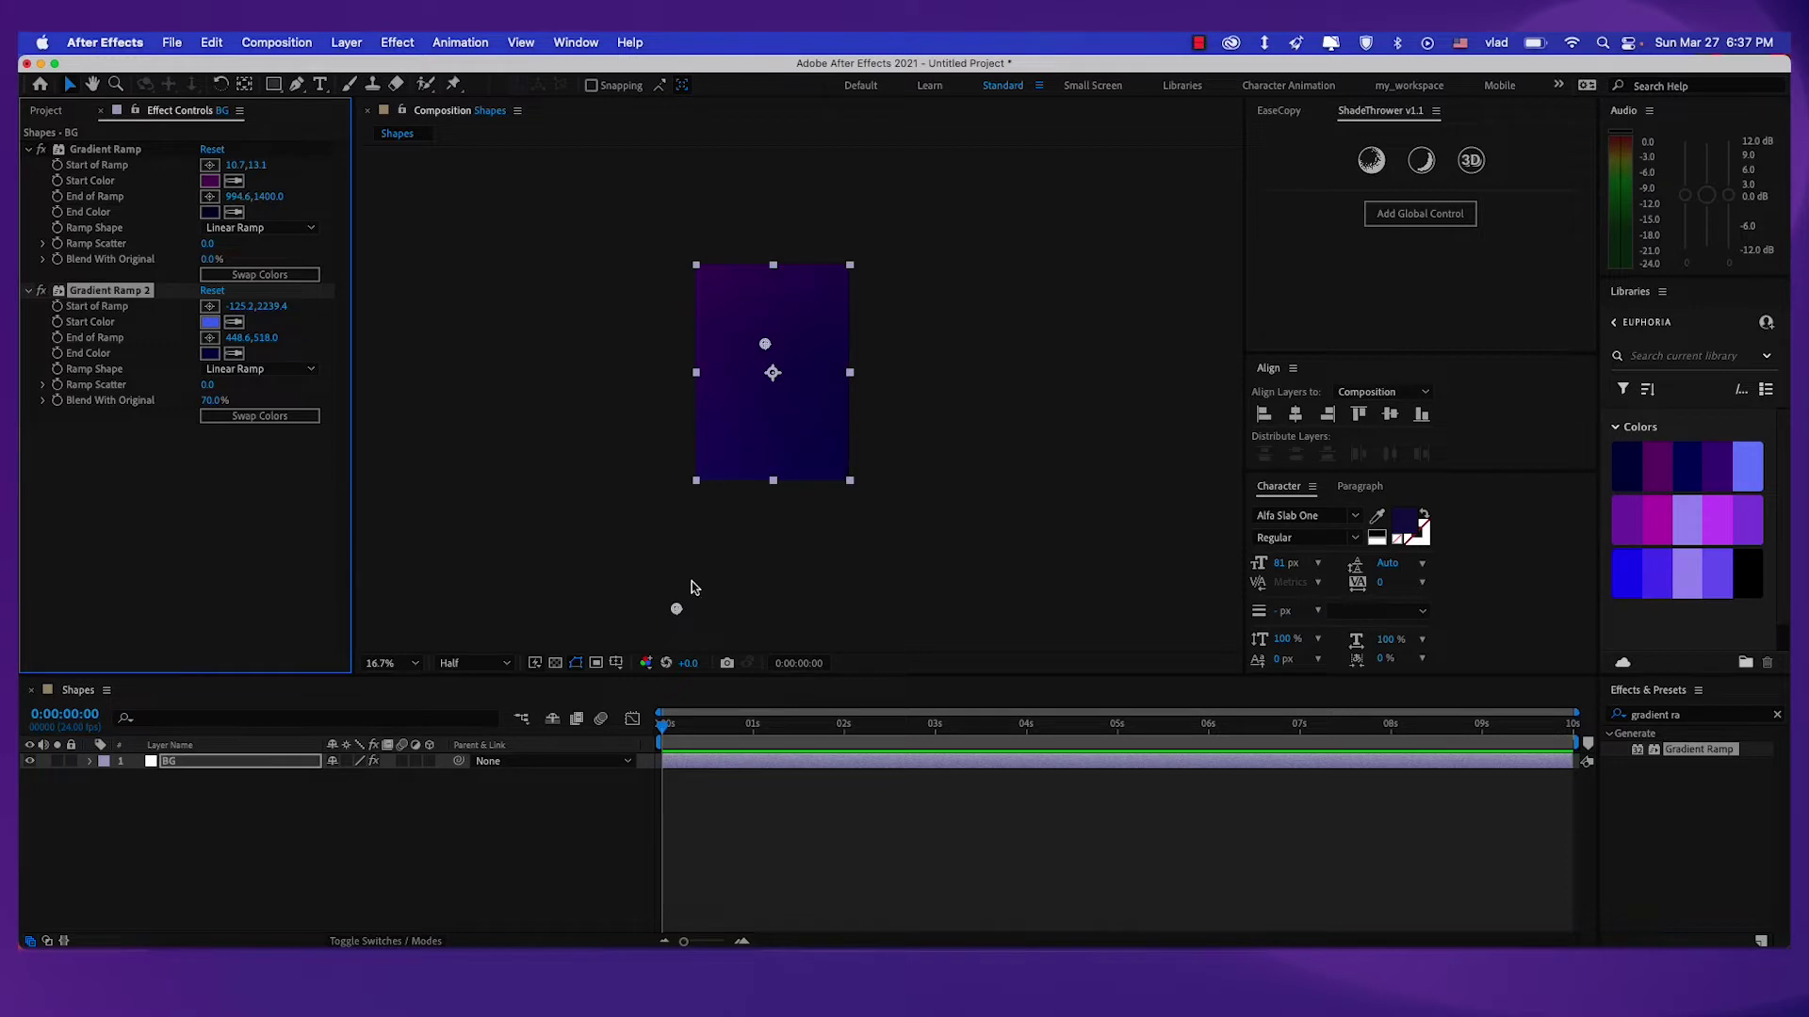
pyautogui.moveTo(676, 609); pyautogui.dragTo(691, 609)
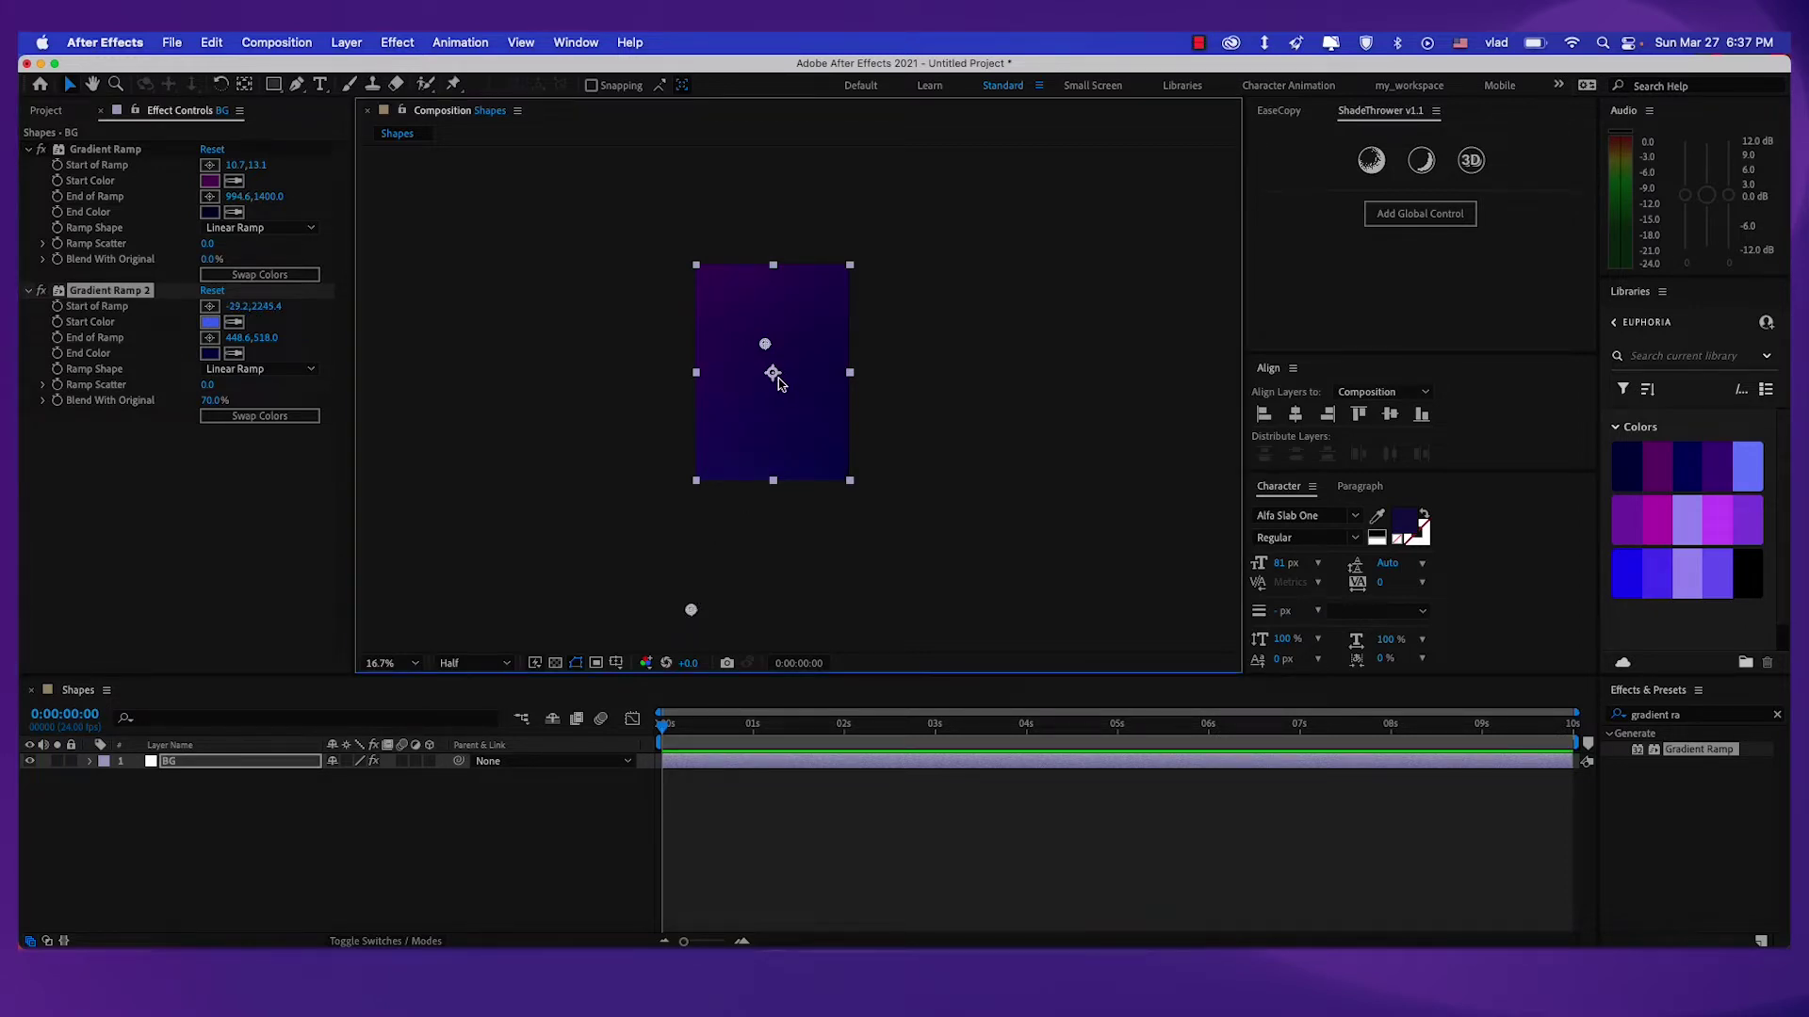
pyautogui.moveTo(765, 345); pyautogui.dragTo(738, 352)
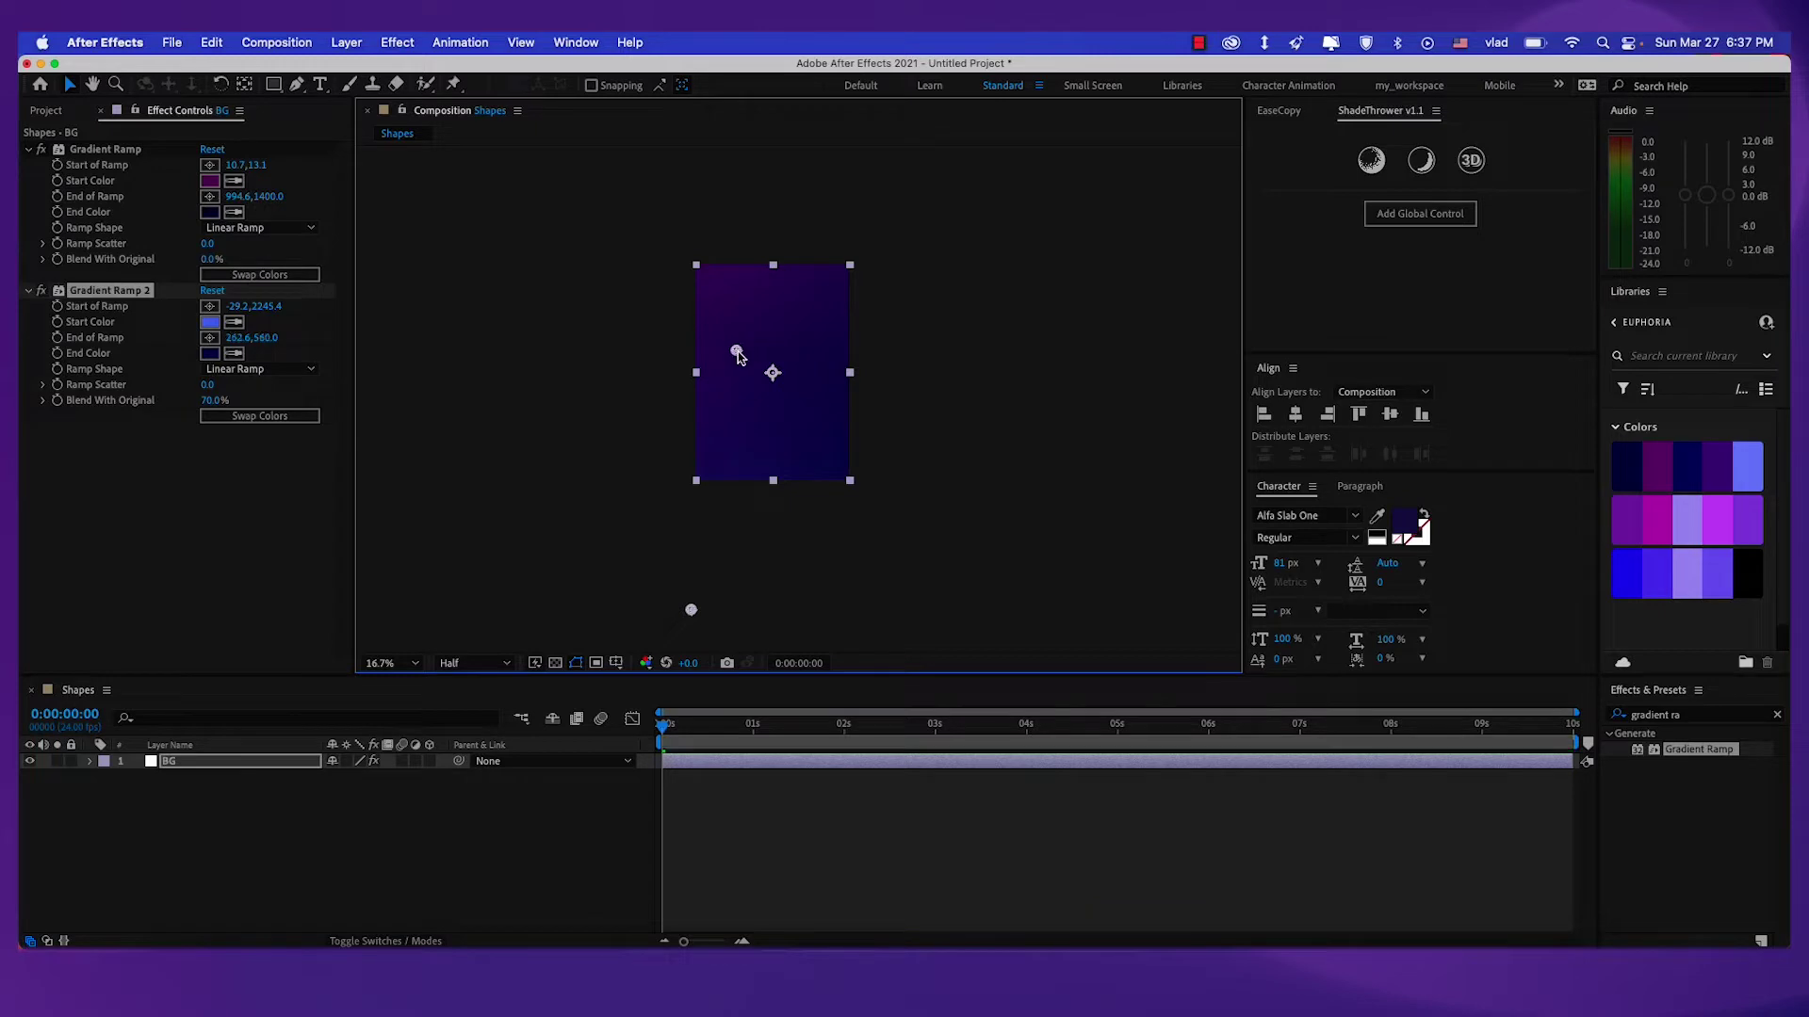
# Duplicate the BG layer and swap the start and end colors of both Gradient Ramps on the copy.
pyautogui.click(268, 795)
pyautogui.click(213, 765)
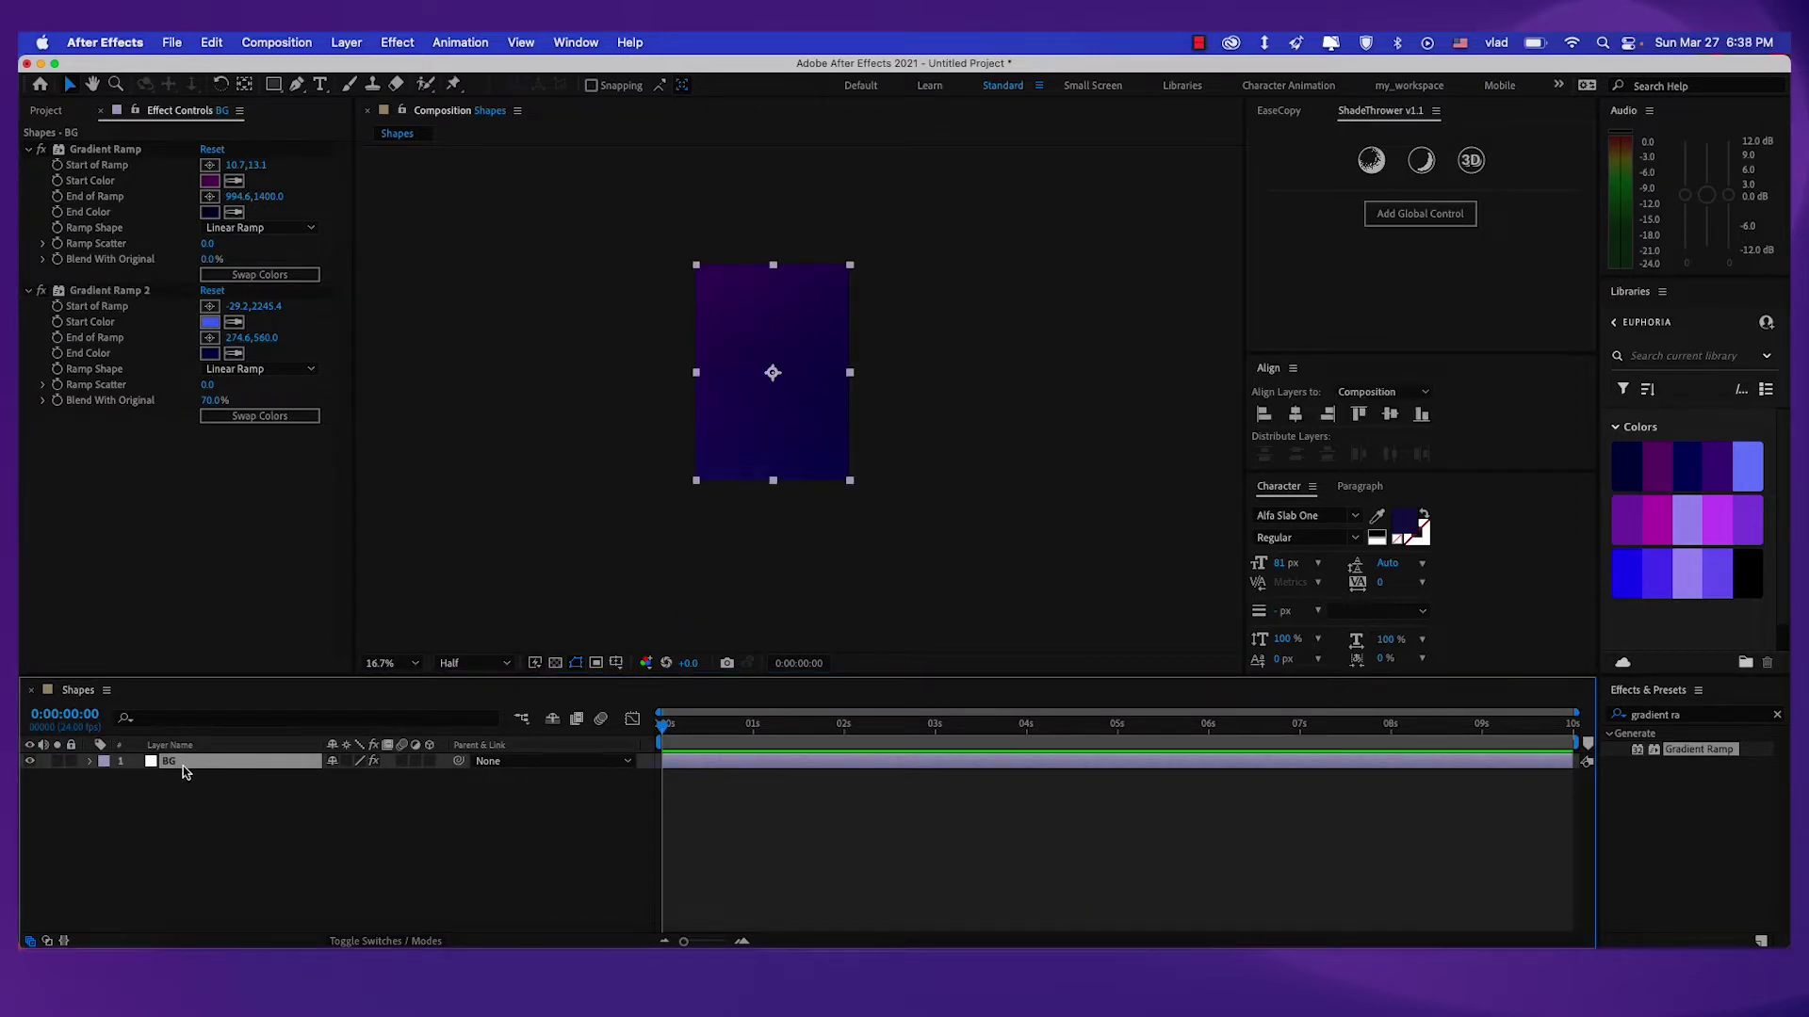
pyautogui.press('super+d')
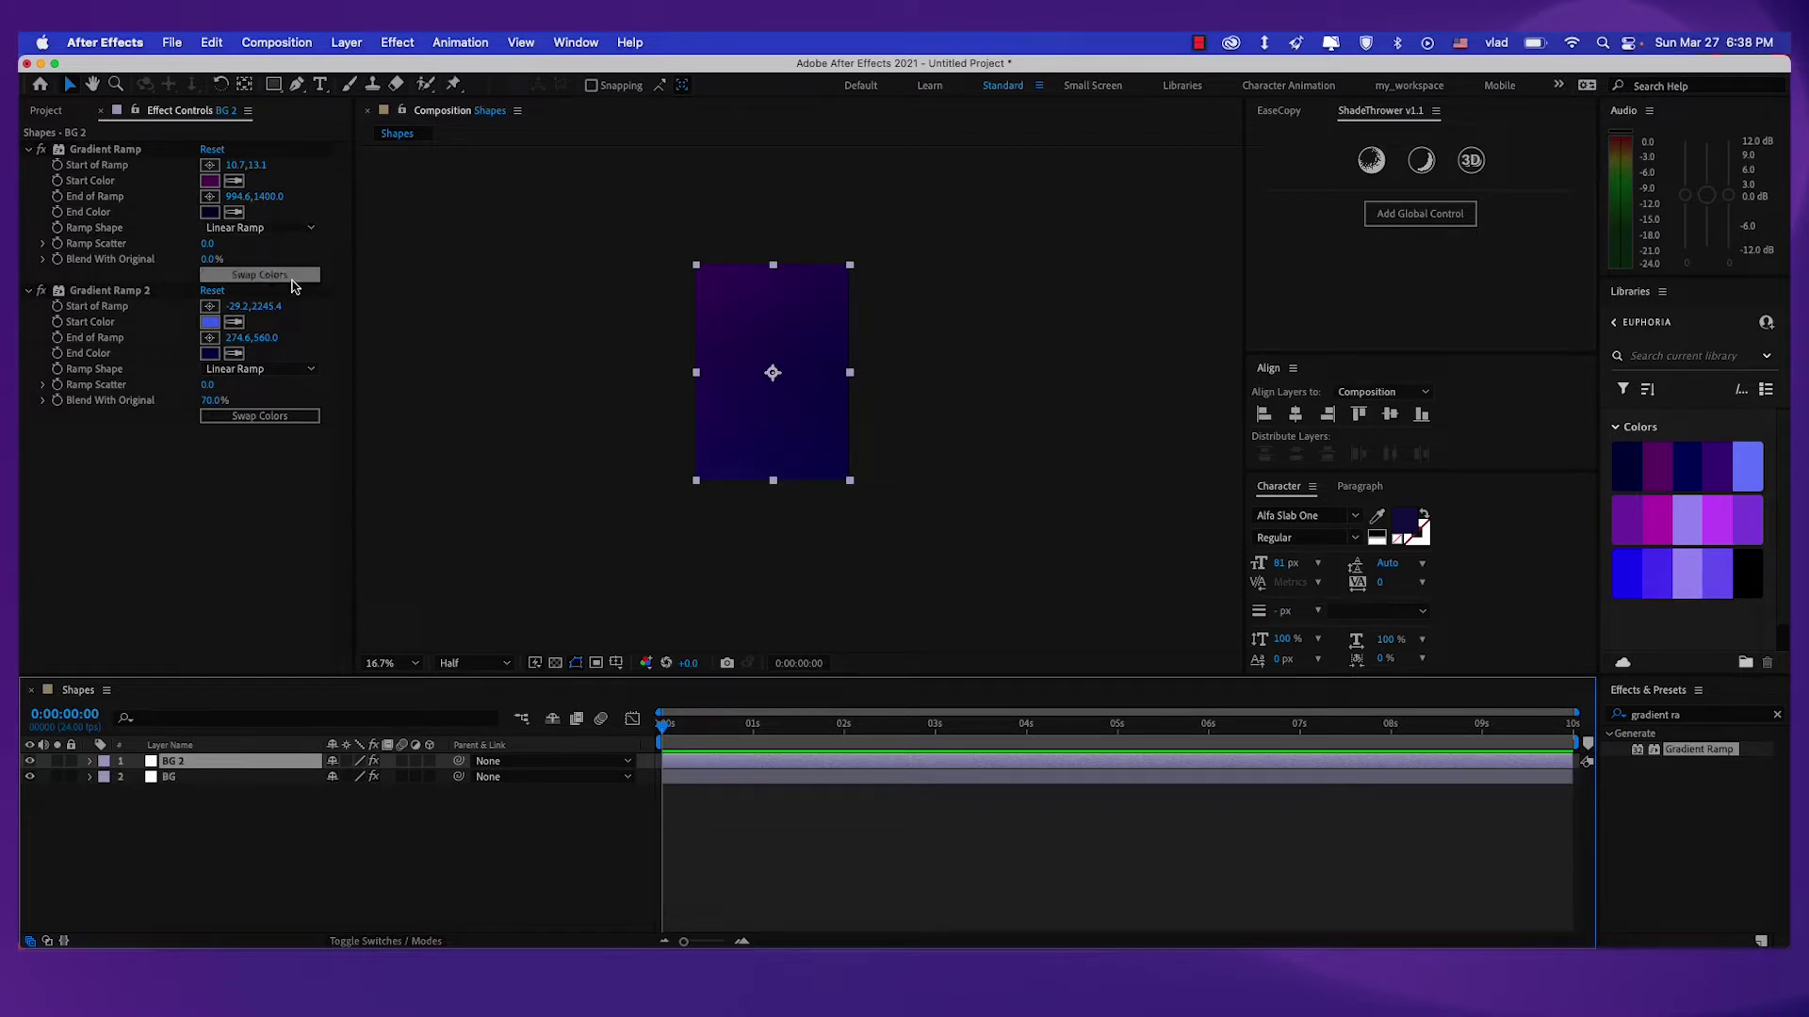
pyautogui.click(254, 275)
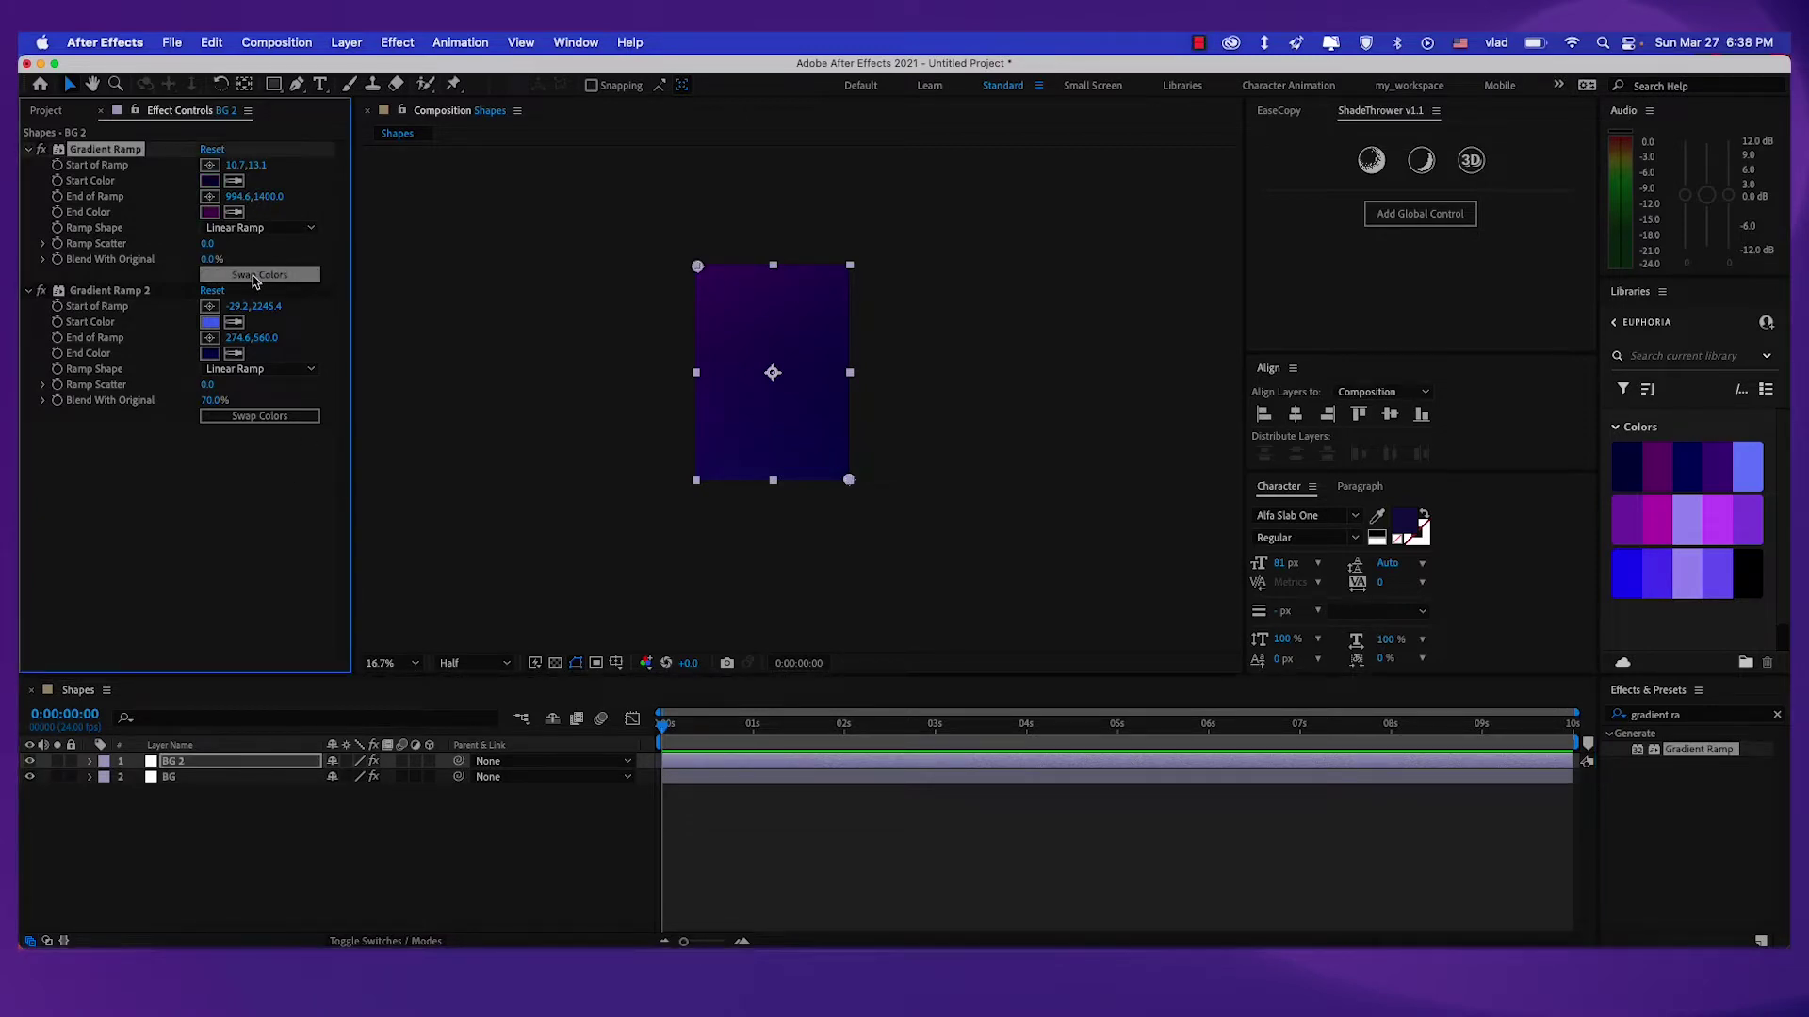
pyautogui.click(268, 418)
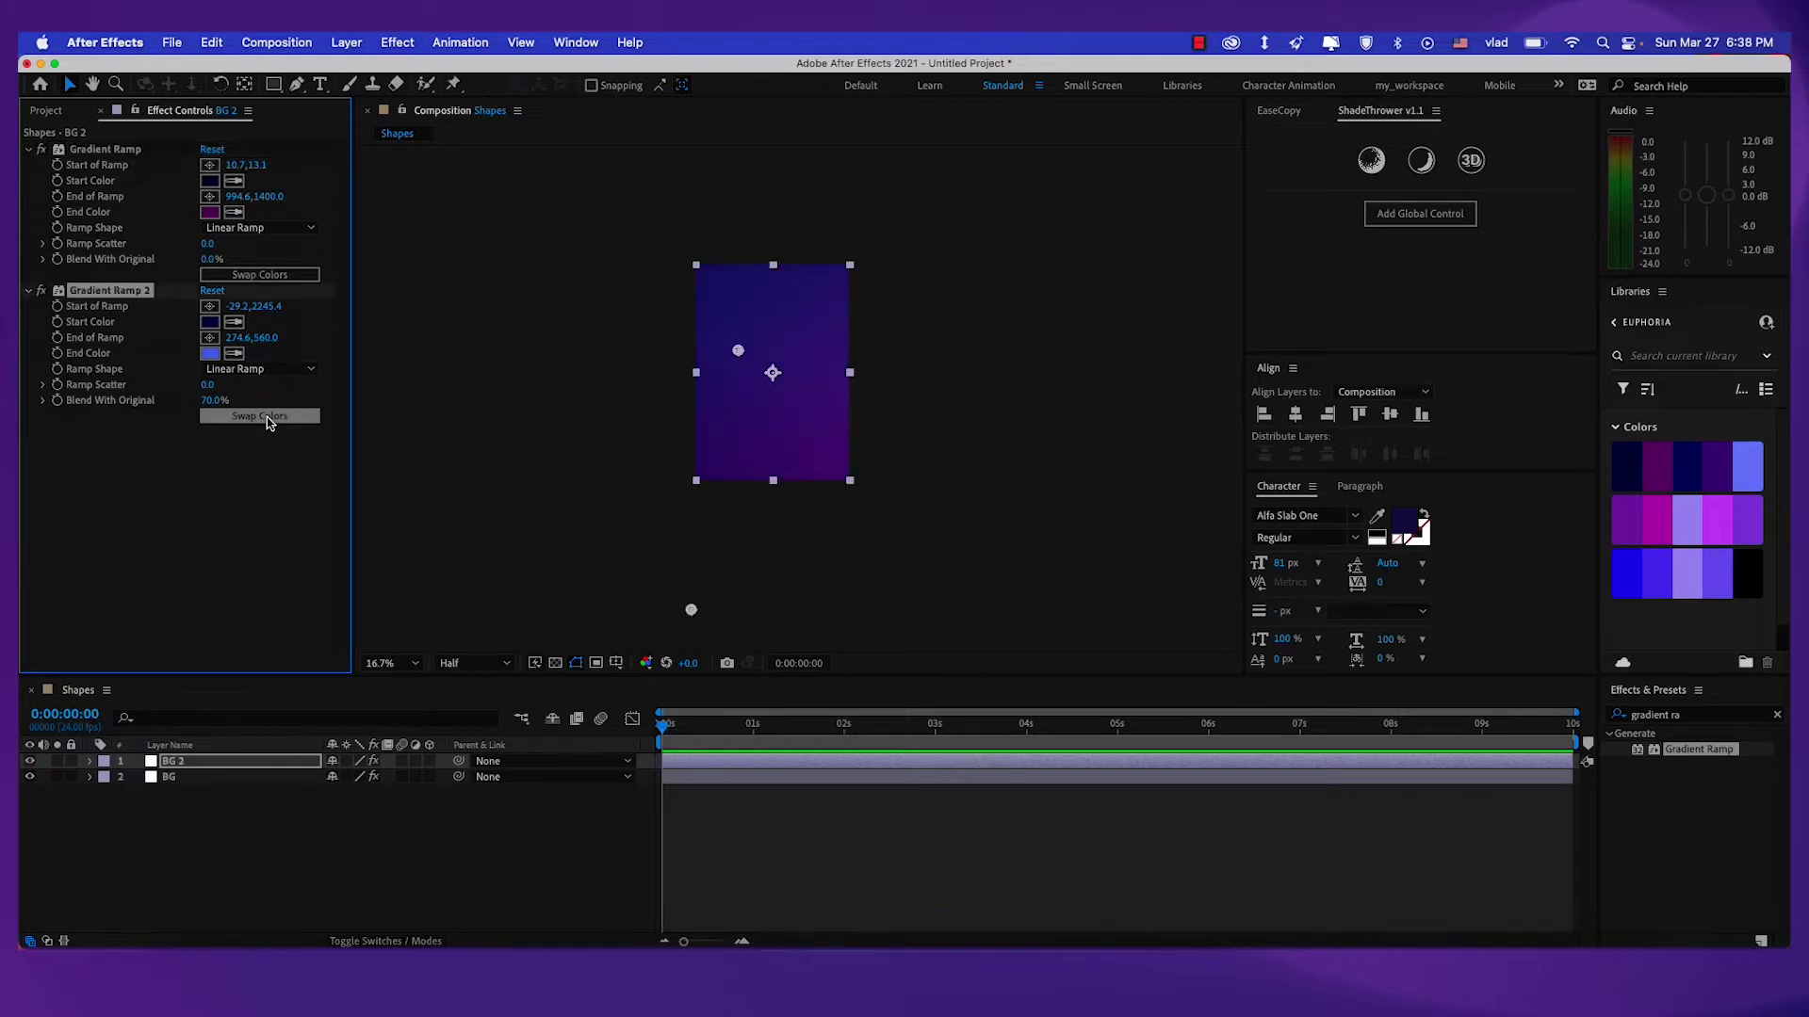
# Apply CC Radial Blur to the BG 2 layer and move its center near the canvas's upper-right corner, at about (847, 208).
pyautogui.click(1696, 716)
pyautogui.write('c')
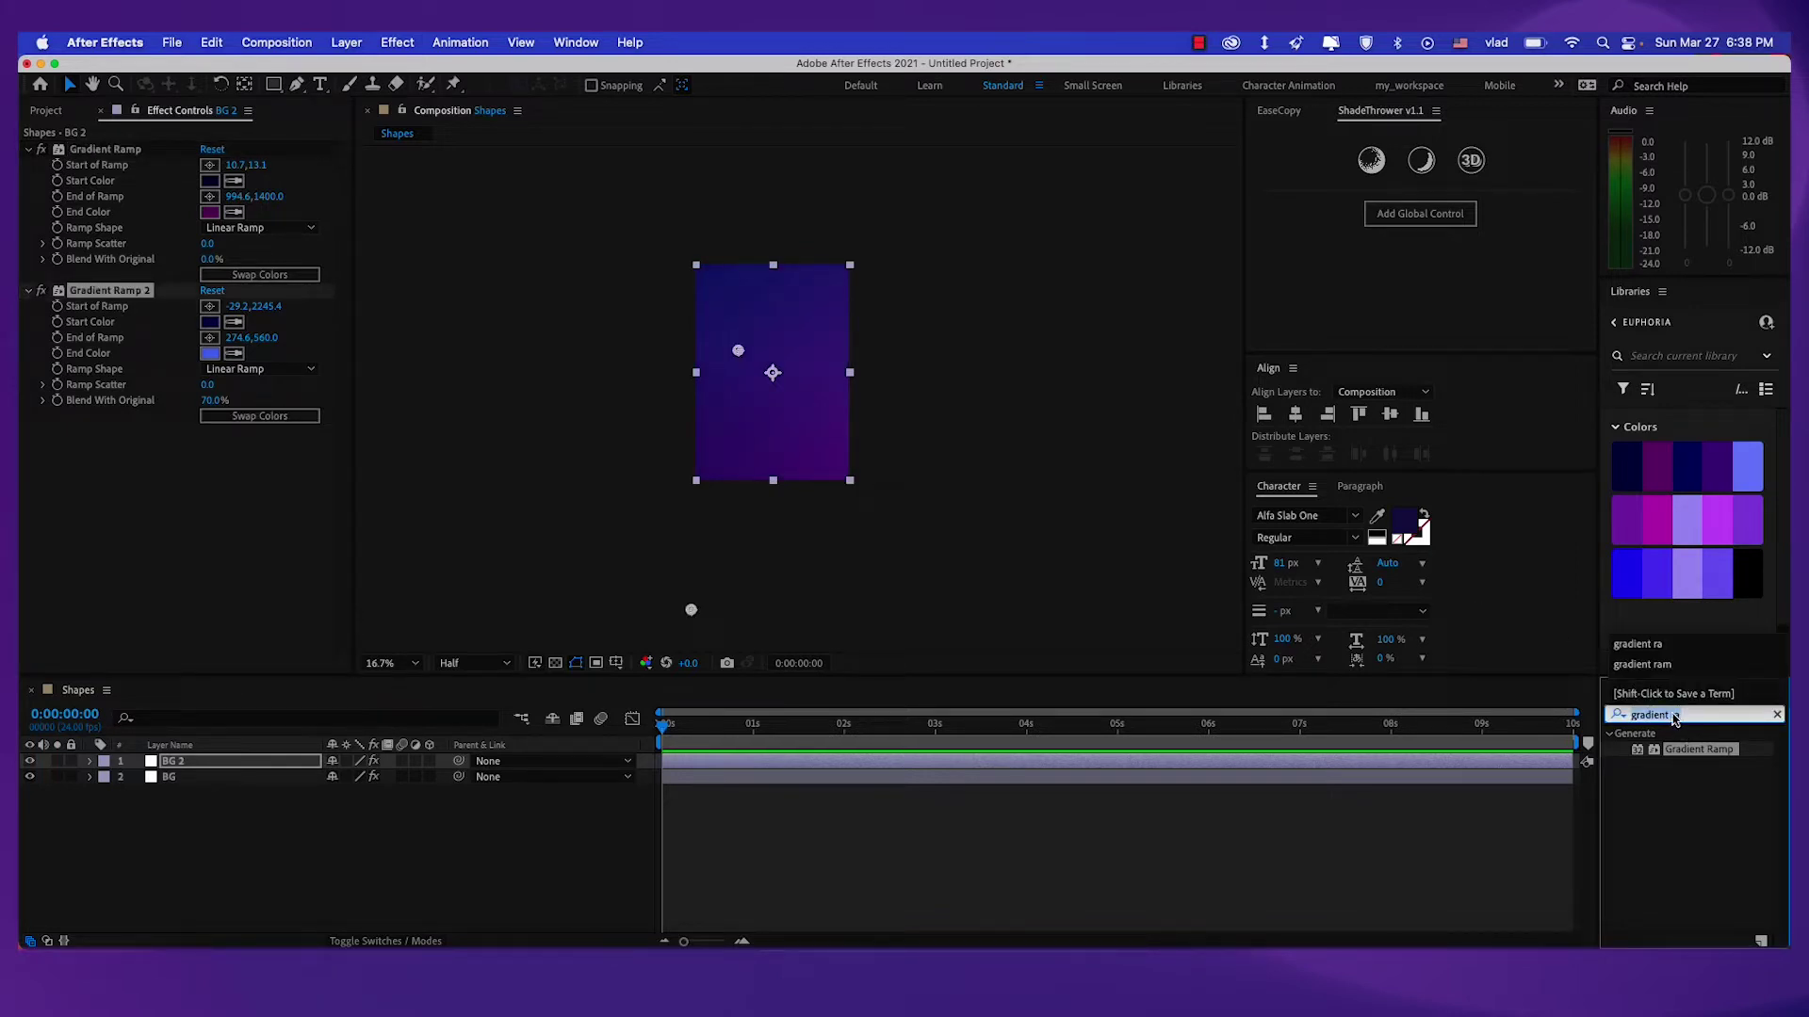
pyautogui.write('c radial b')
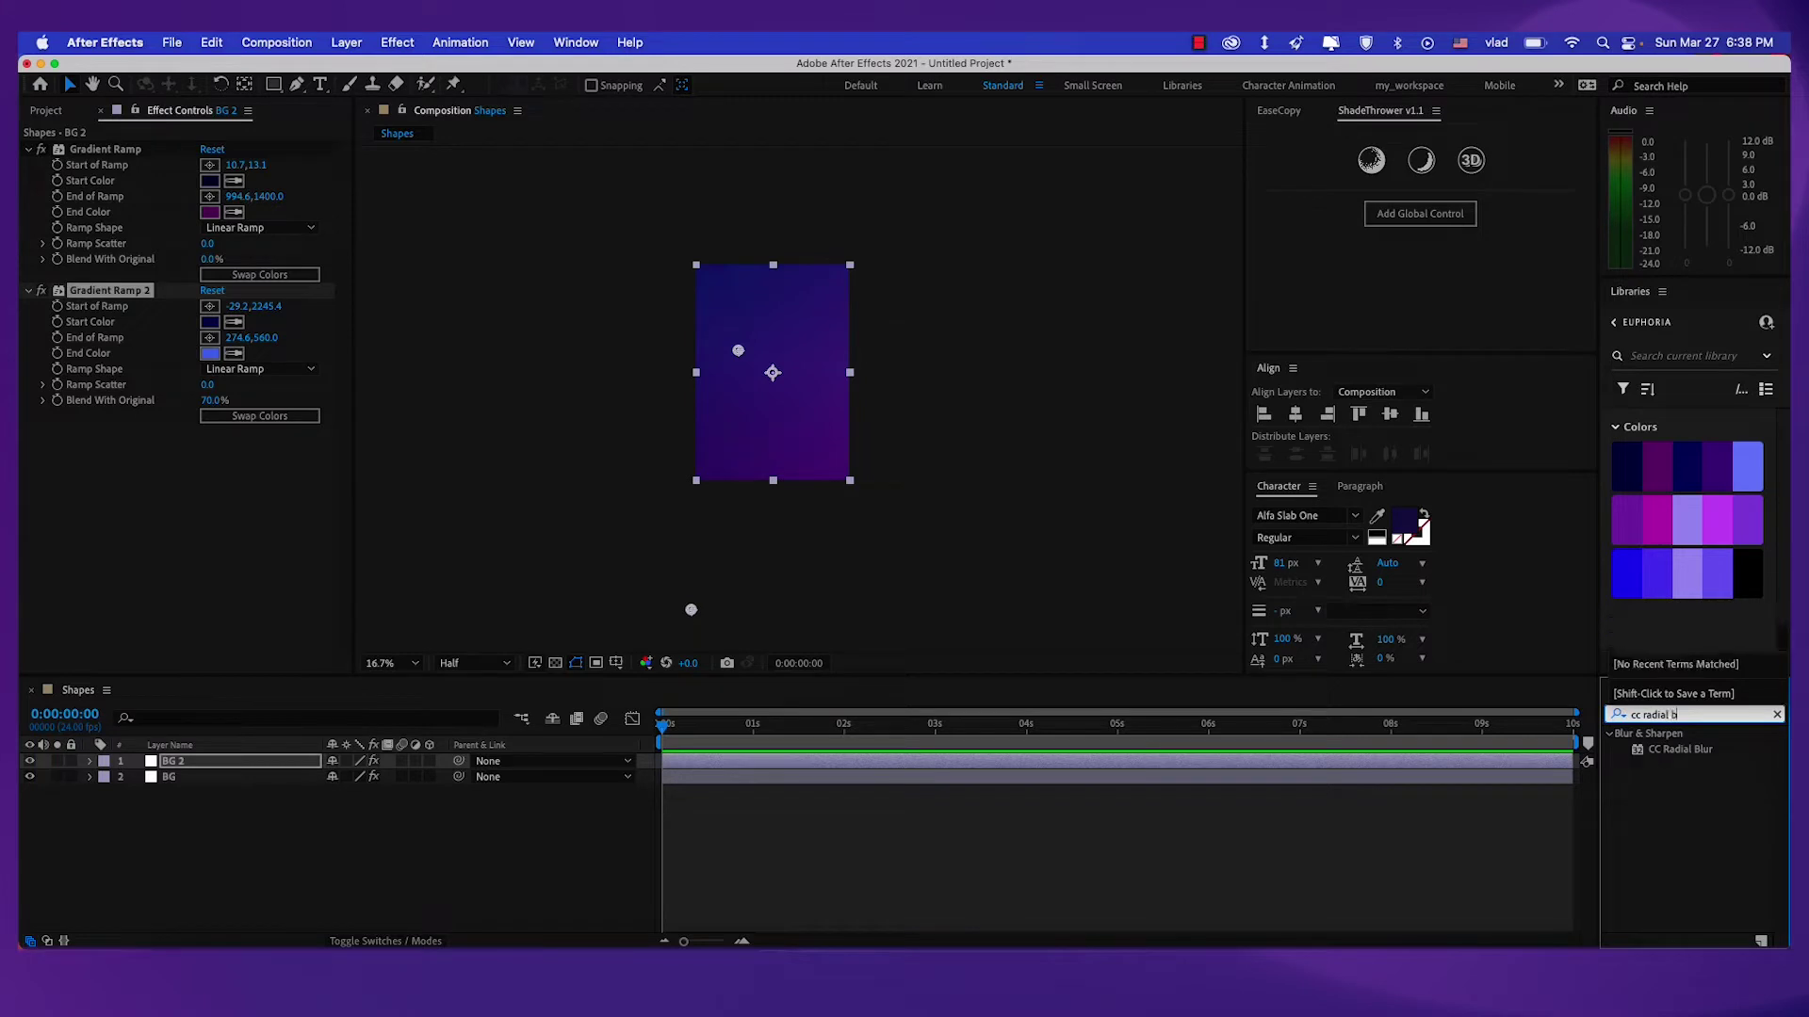
pyautogui.doubleClick(1685, 751)
pyautogui.moveTo(243, 495); pyautogui.dragTo(281, 497)
pyautogui.moveTo(777, 379); pyautogui.dragTo(826, 302)
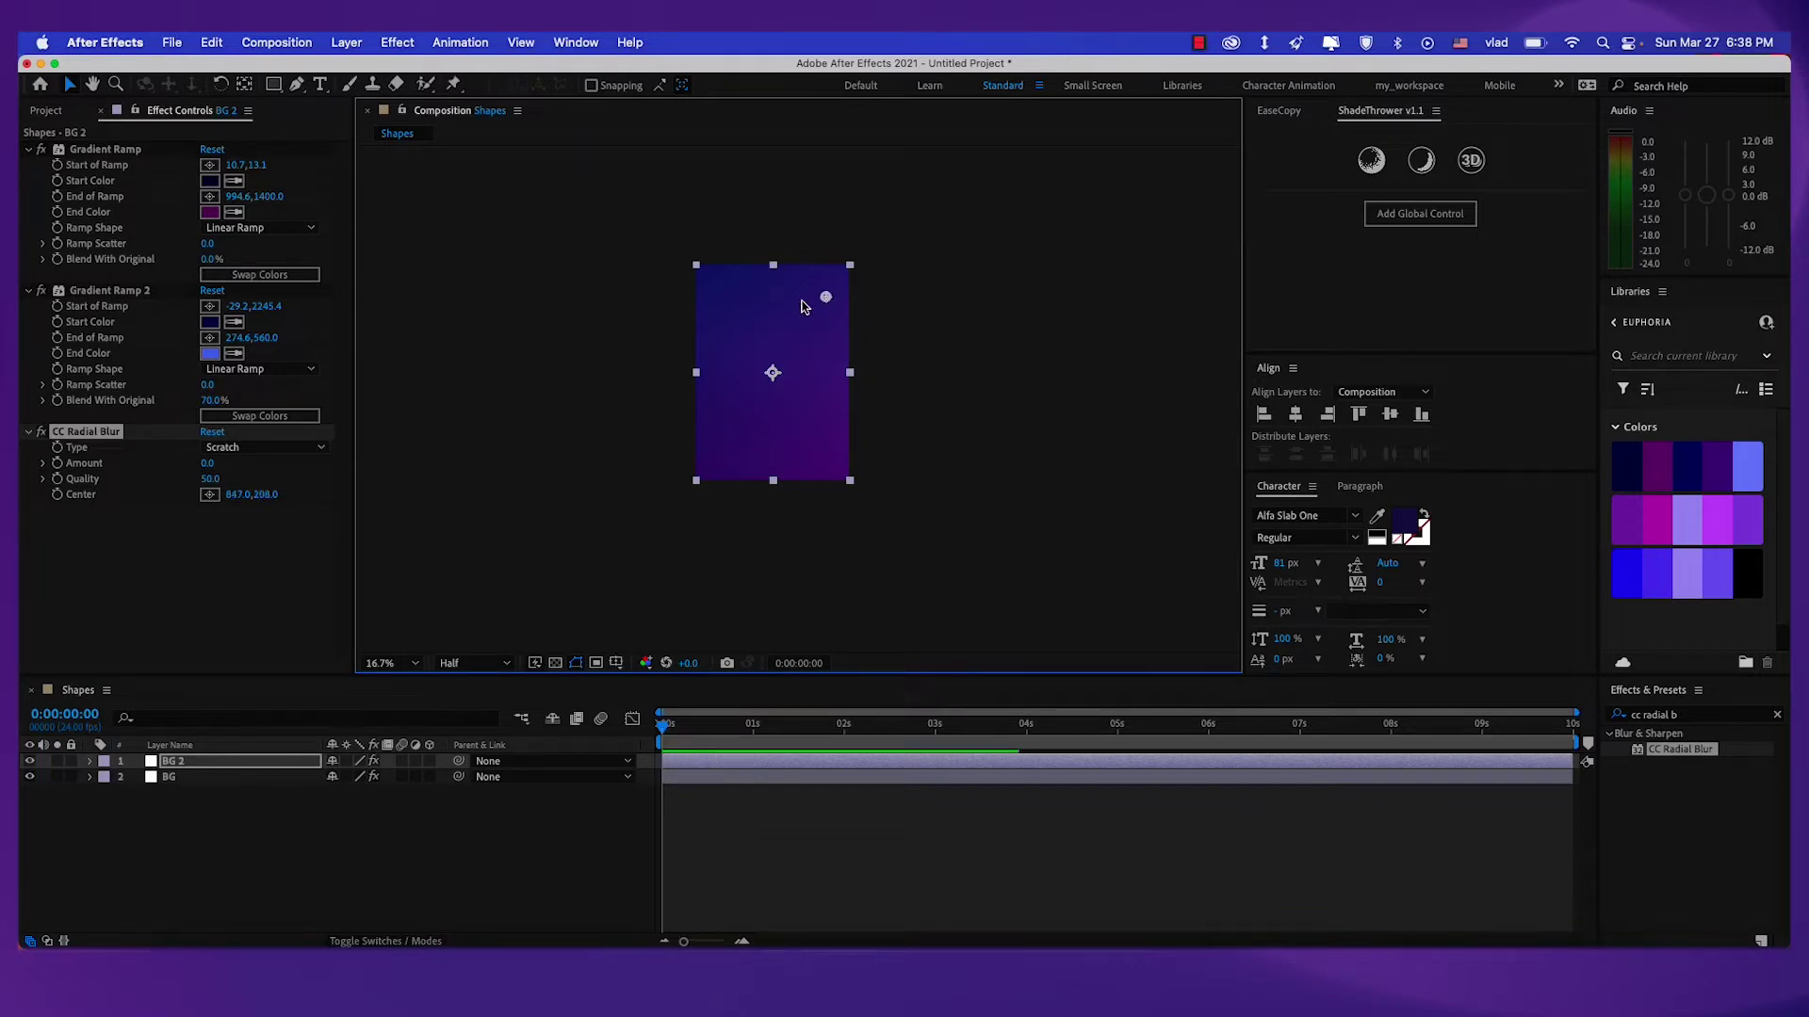
# Set the CC Radial Blur amount on BG 2 to 50.
pyautogui.click(208, 464)
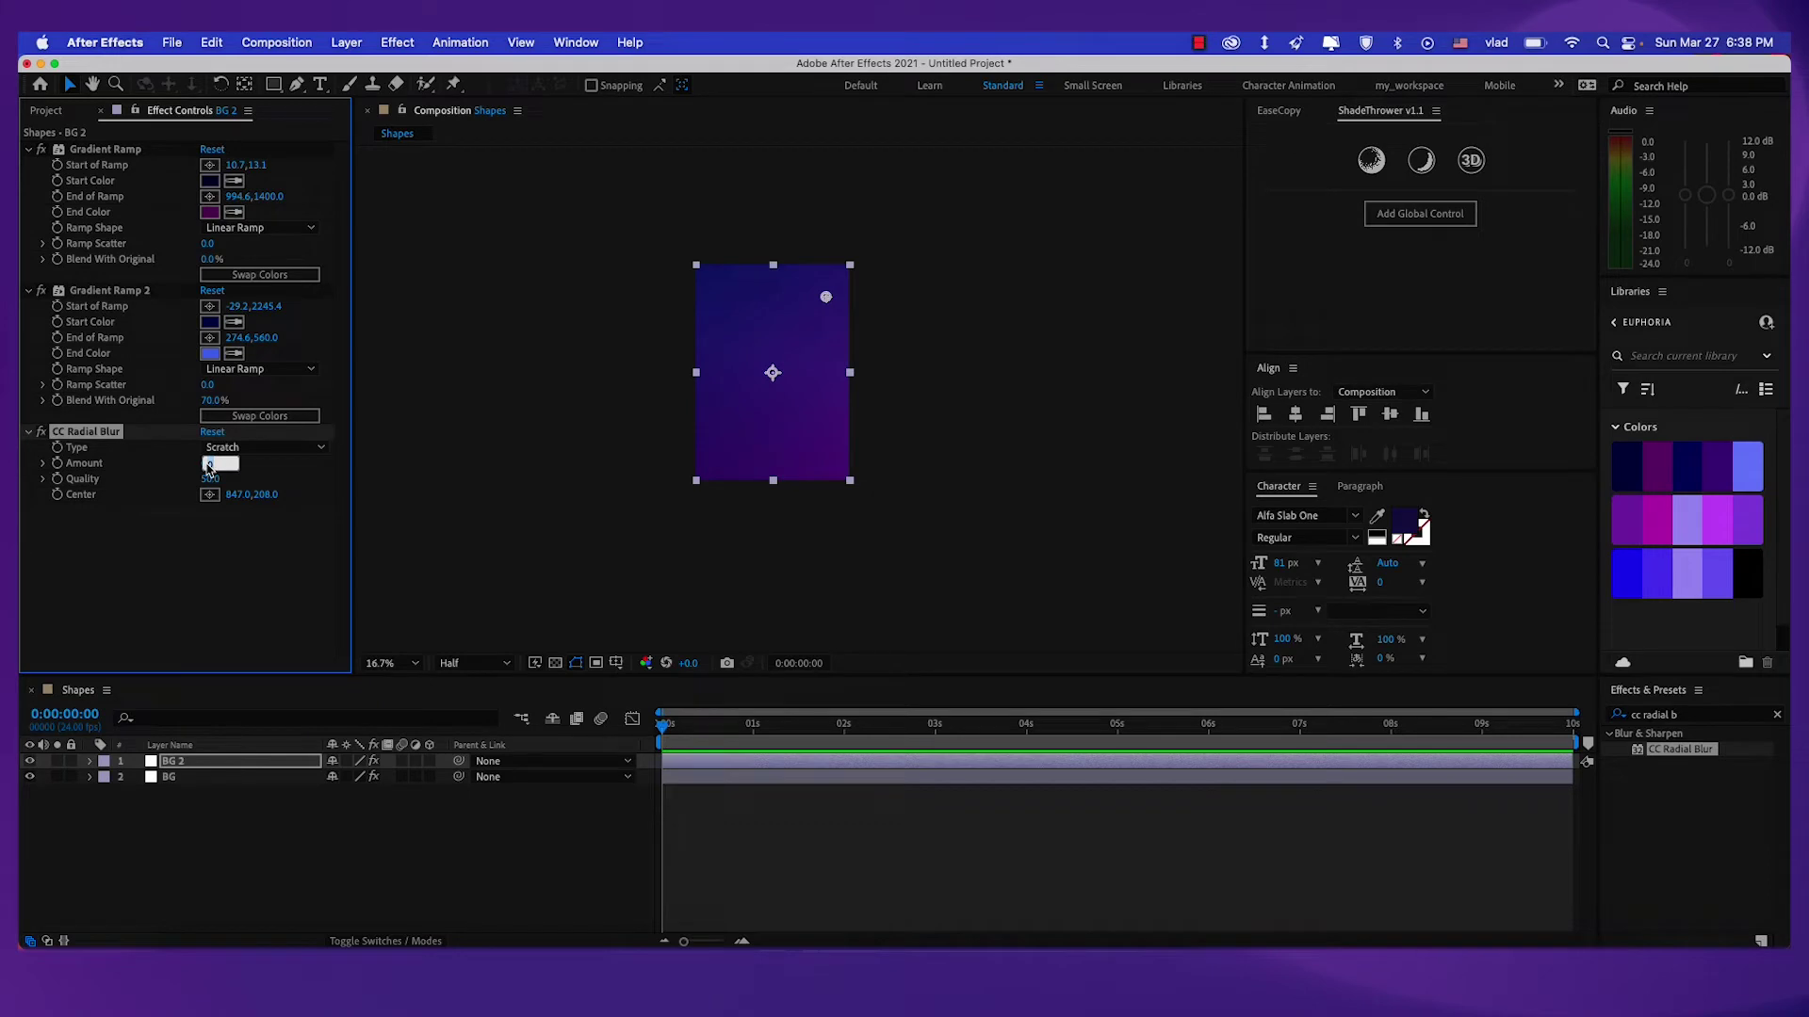
pyautogui.write('50')
pyautogui.press('Return')
pyautogui.scroll(4, 859, 400)
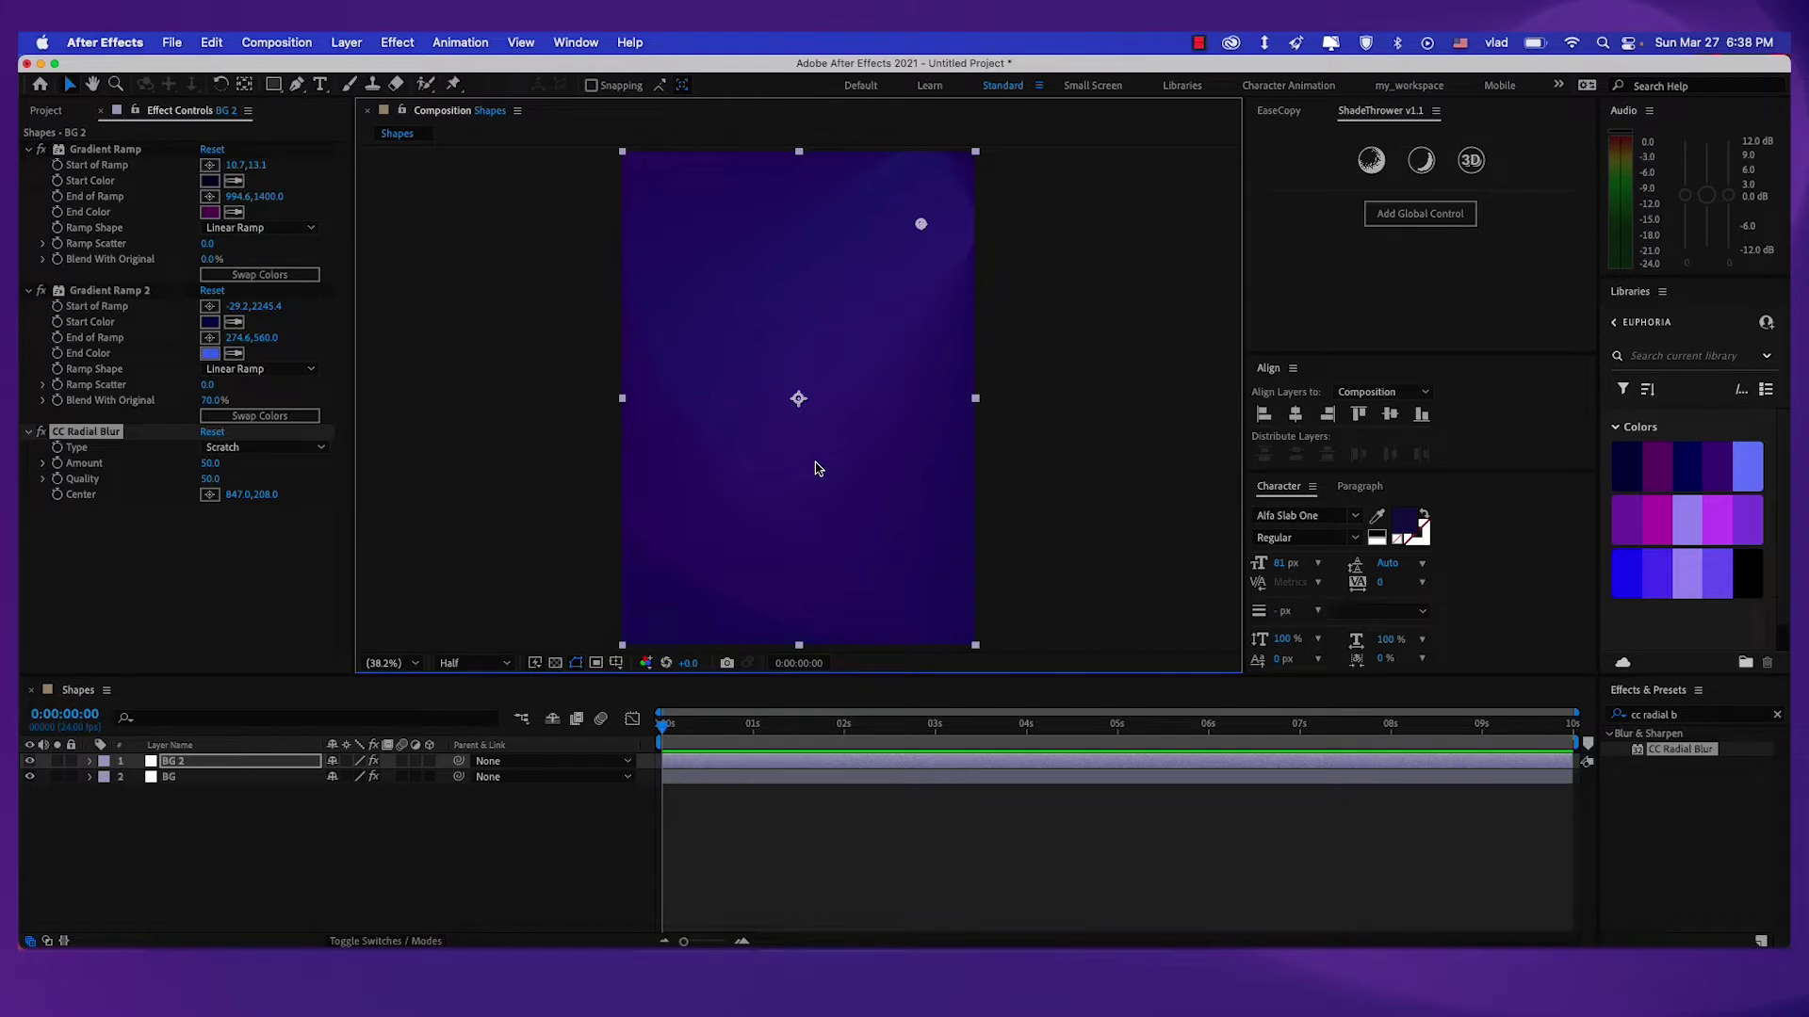
pyautogui.rightClick(520, 834)
pyautogui.moveTo(593, 708)
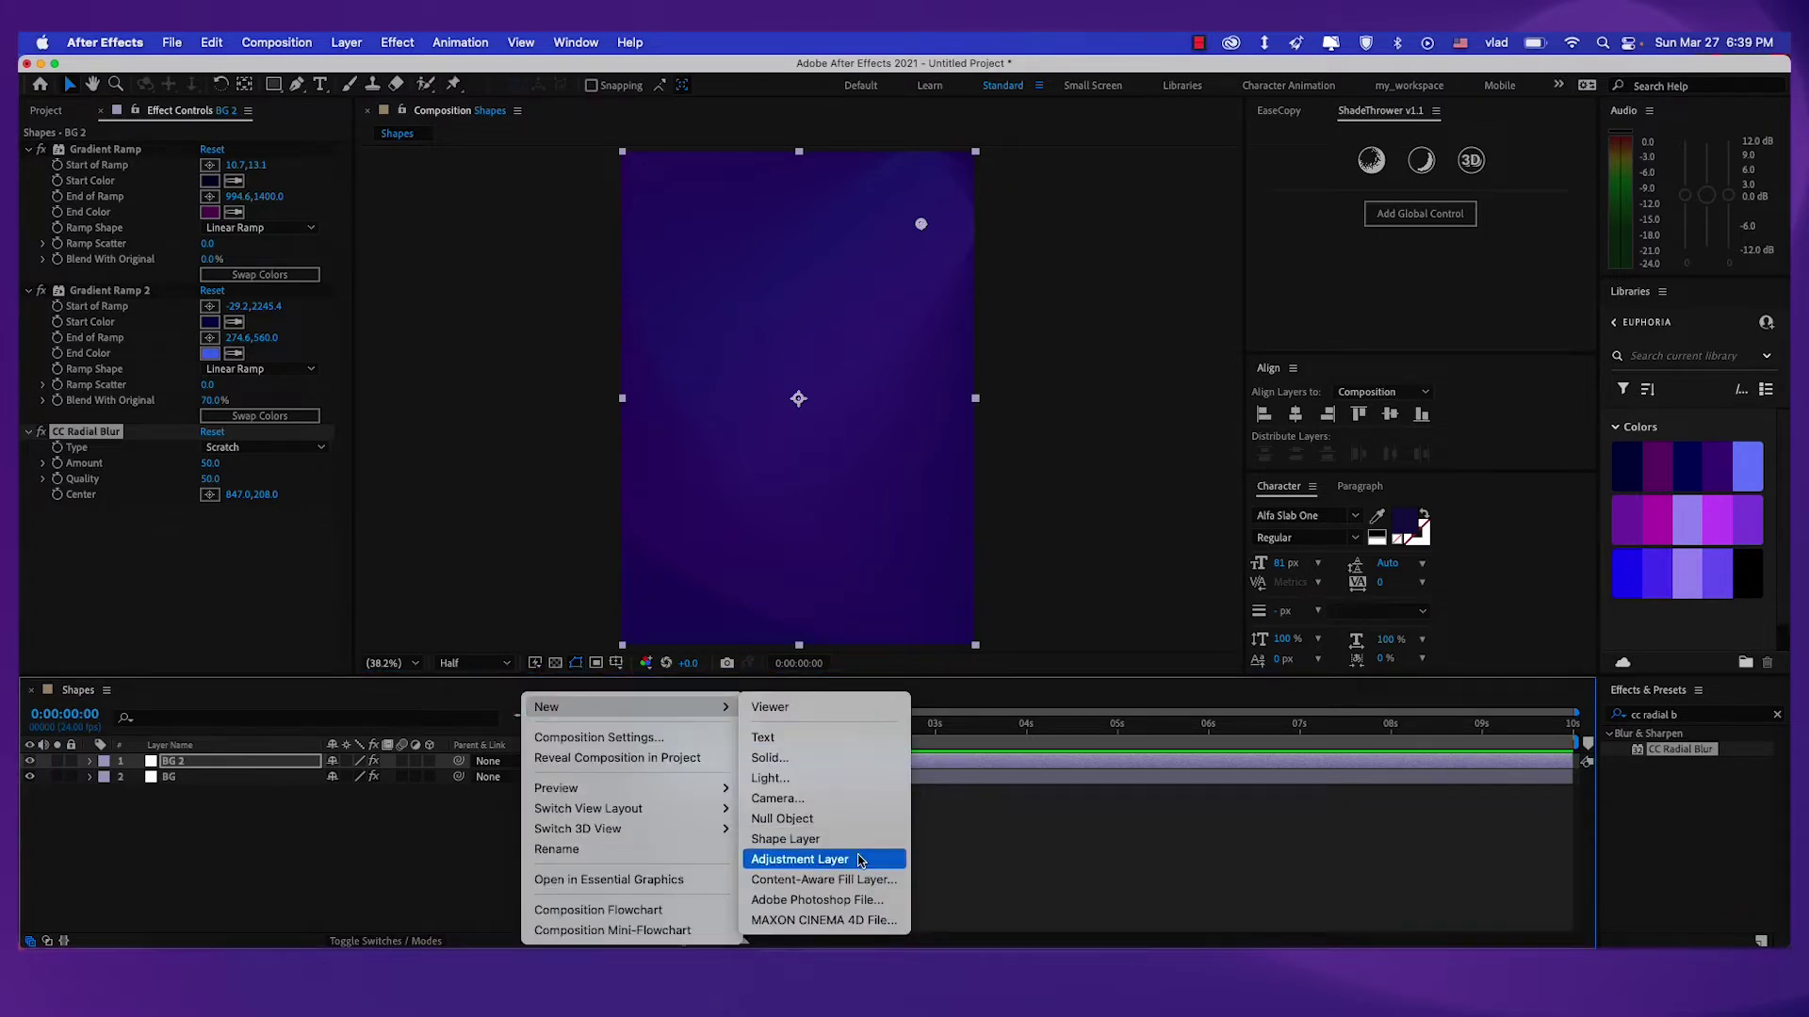
pyautogui.click(801, 757)
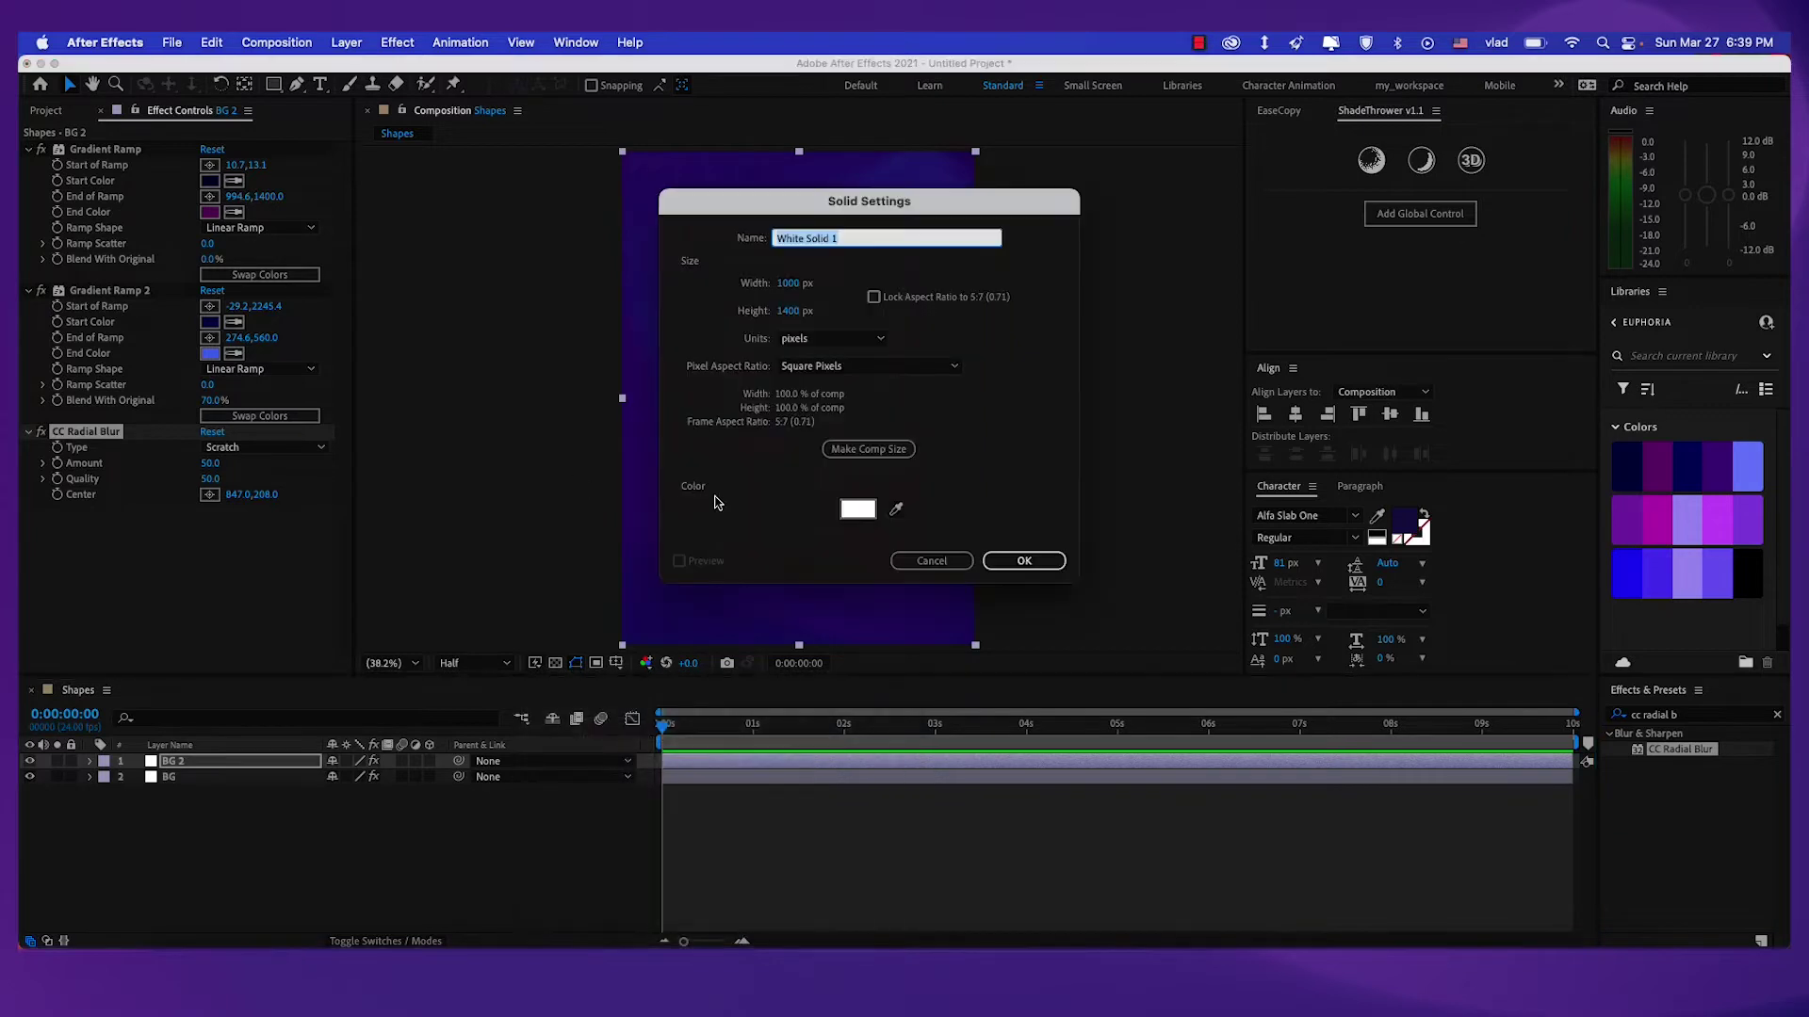
pyautogui.click(860, 516)
pyautogui.moveTo(244, 668); pyautogui.dragTo(108, 721)
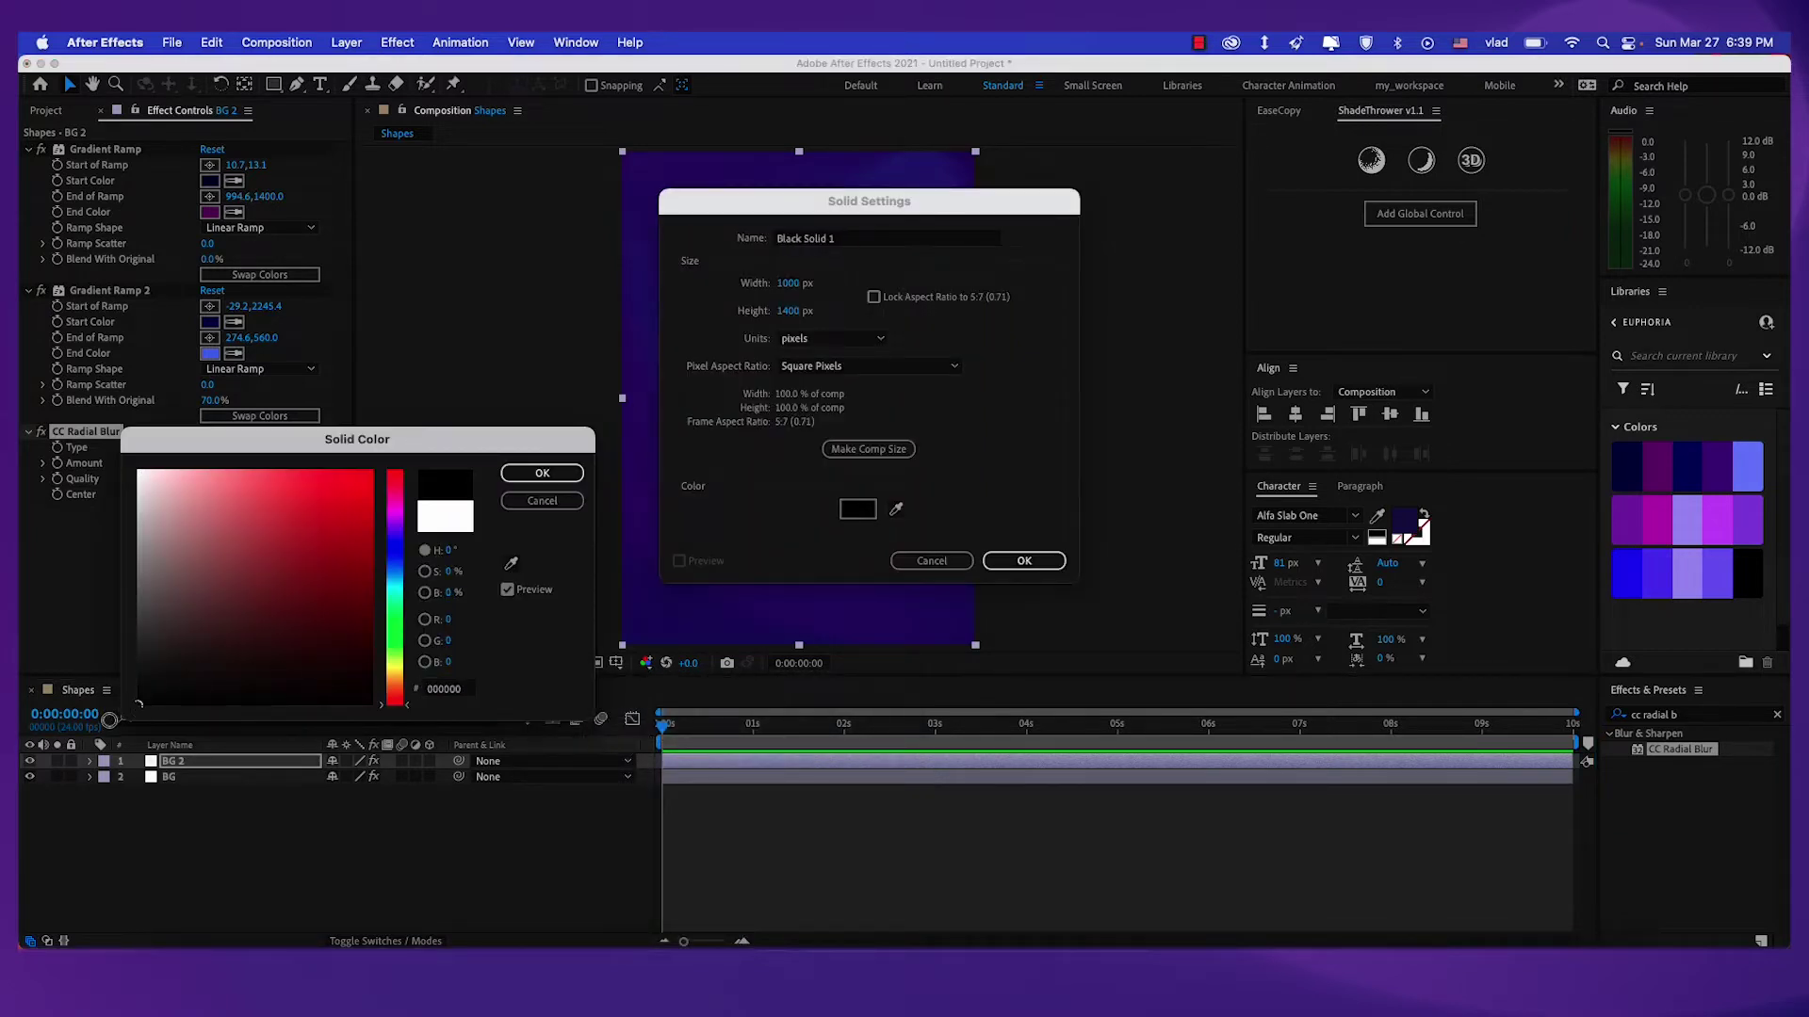
pyautogui.click(563, 475)
pyautogui.click(863, 240)
pyautogui.write('B')
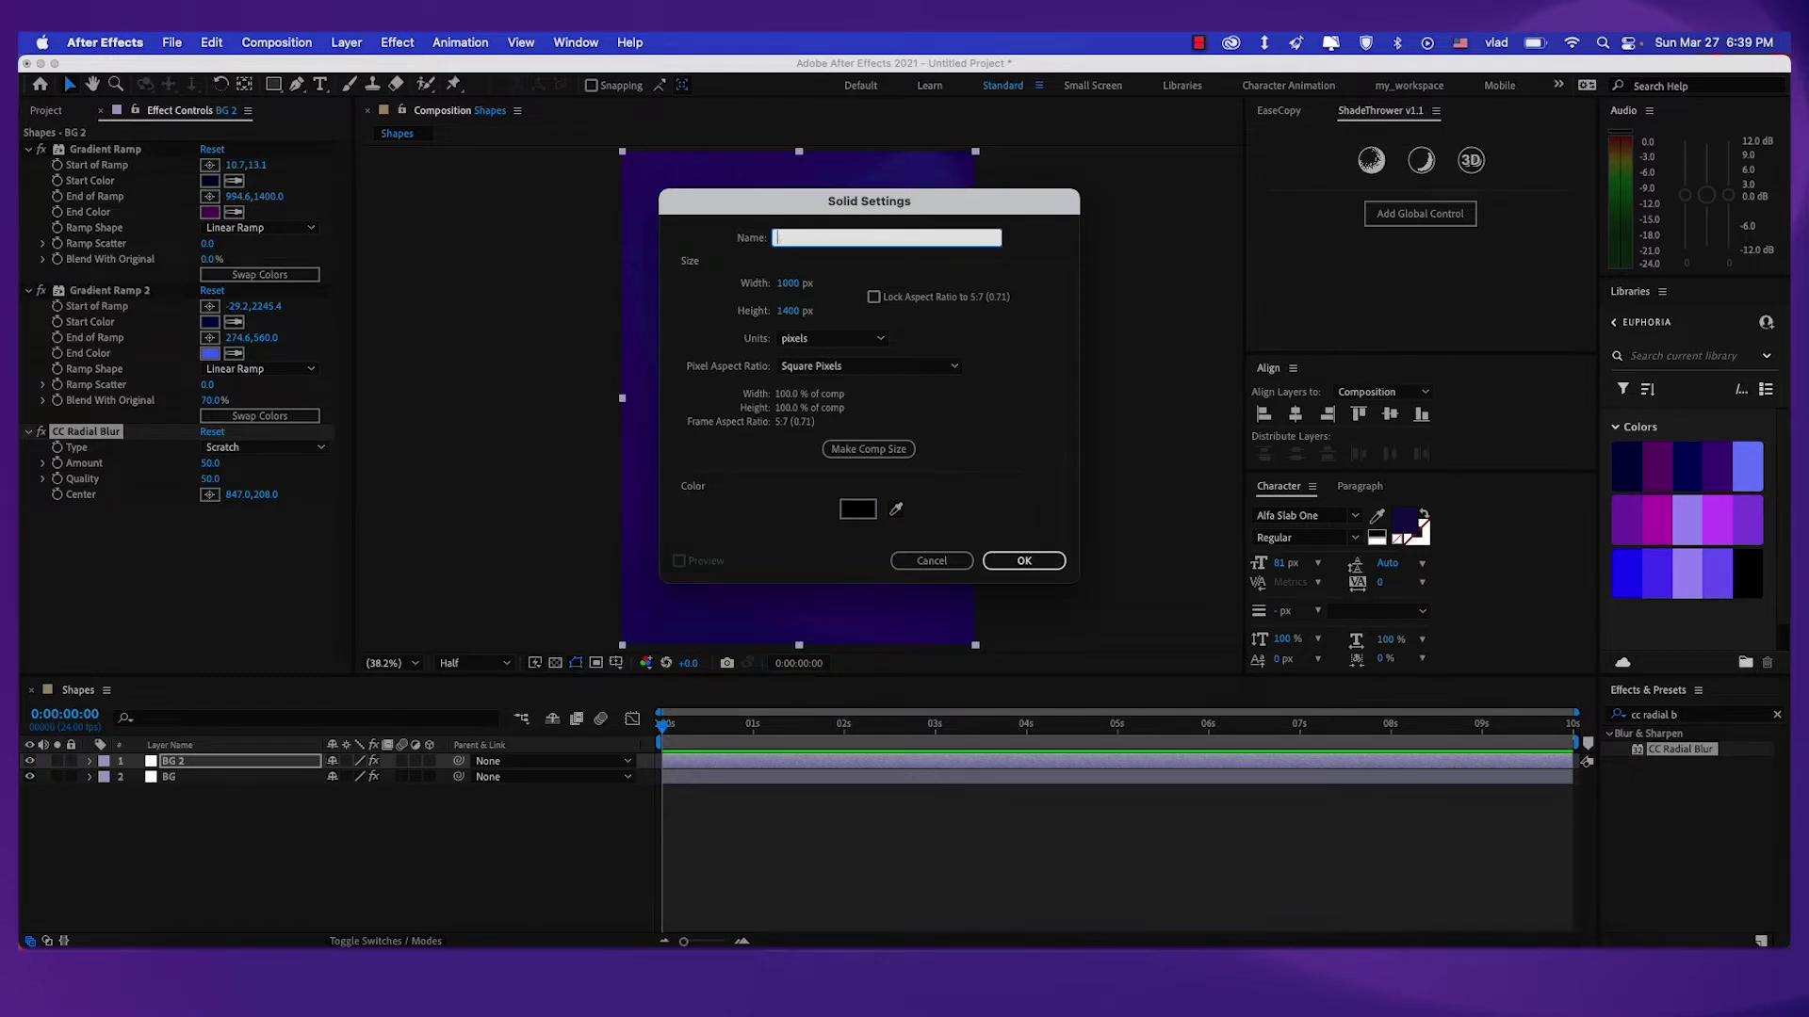
pyautogui.write('ignette')
pyautogui.press('Return')
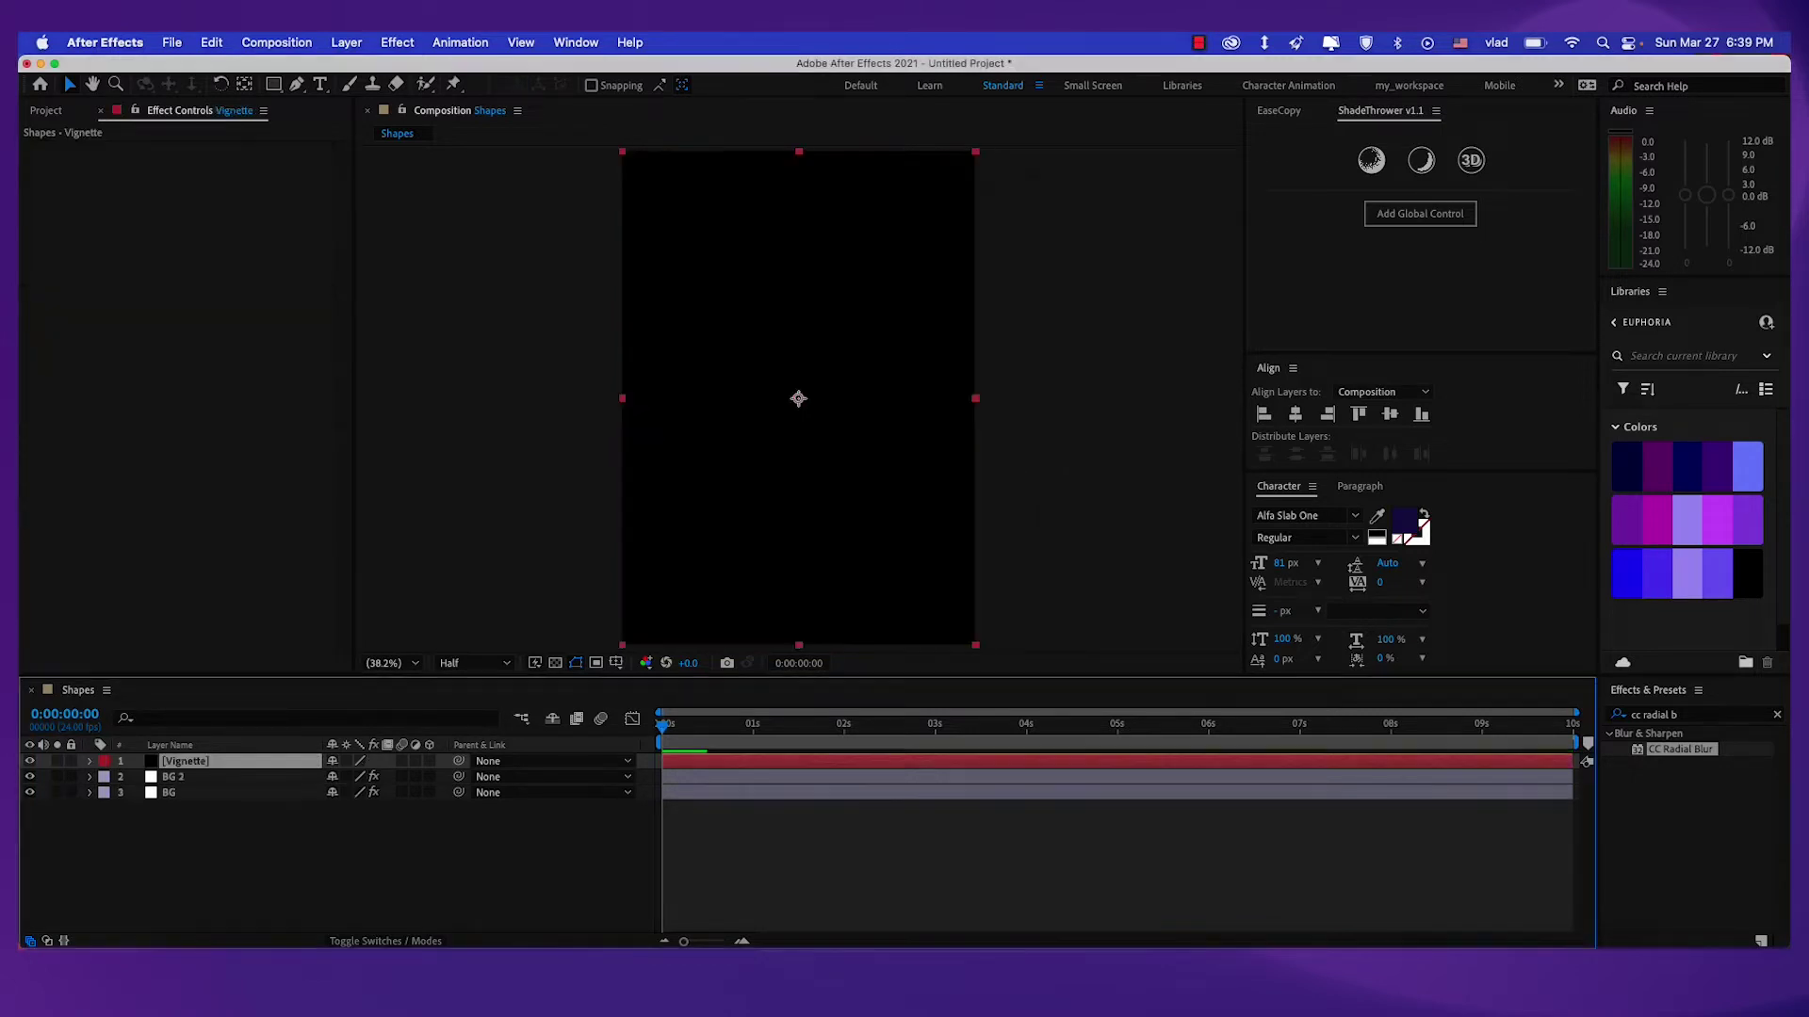
# Draw a closed curved mask on the Vignette layer with the Pen tool, covering the canvas's left and bottom edges and looping around outside it.
pyautogui.scroll(-1, 703, 503)
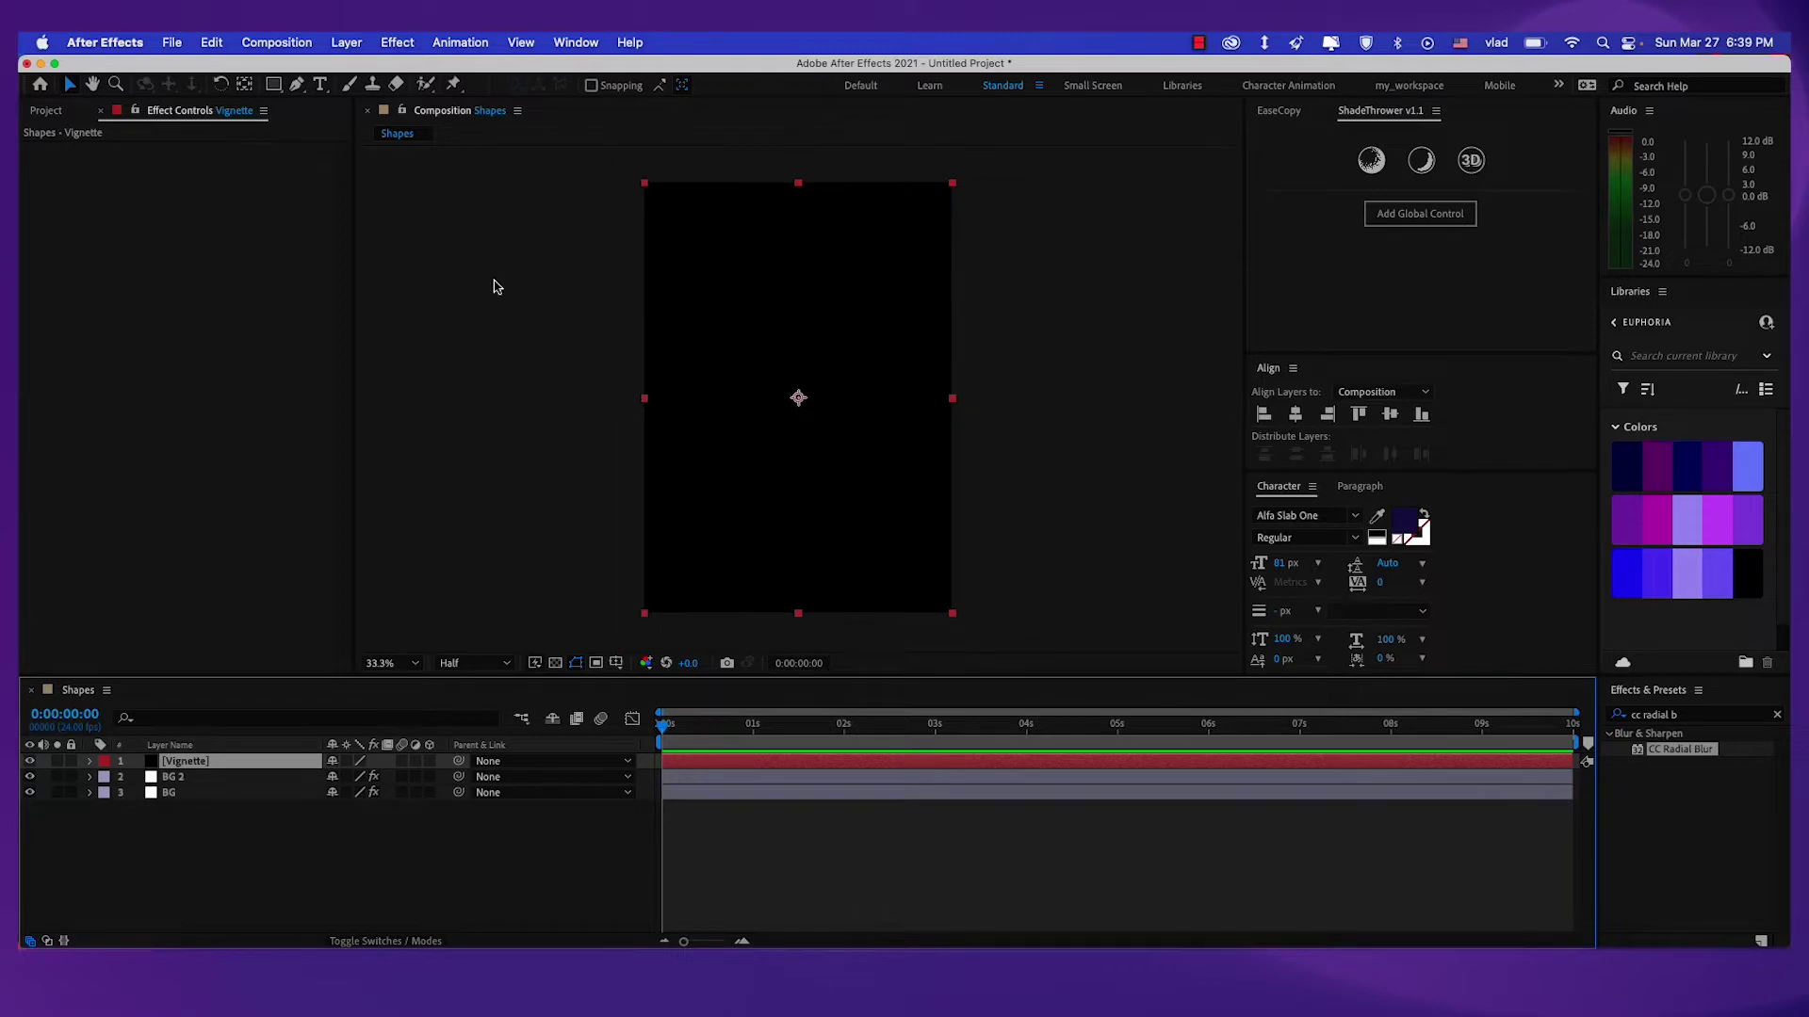
pyautogui.click(297, 85)
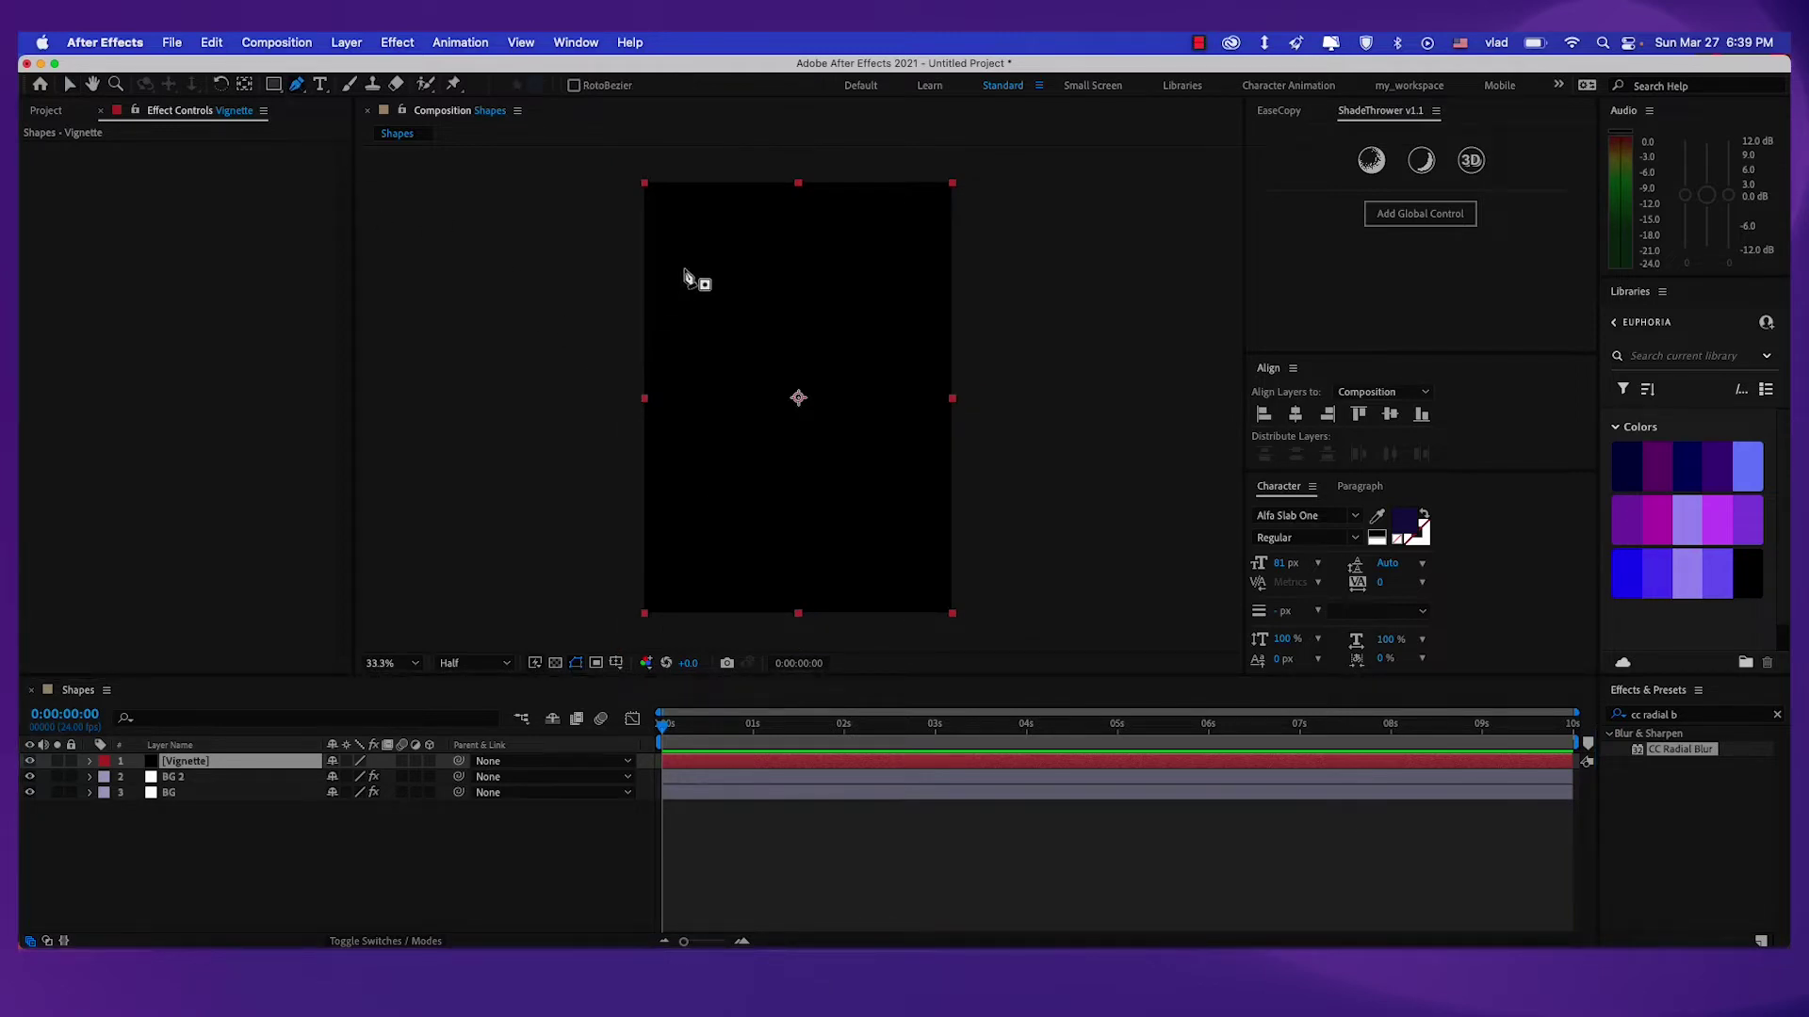
pyautogui.click(797, 184)
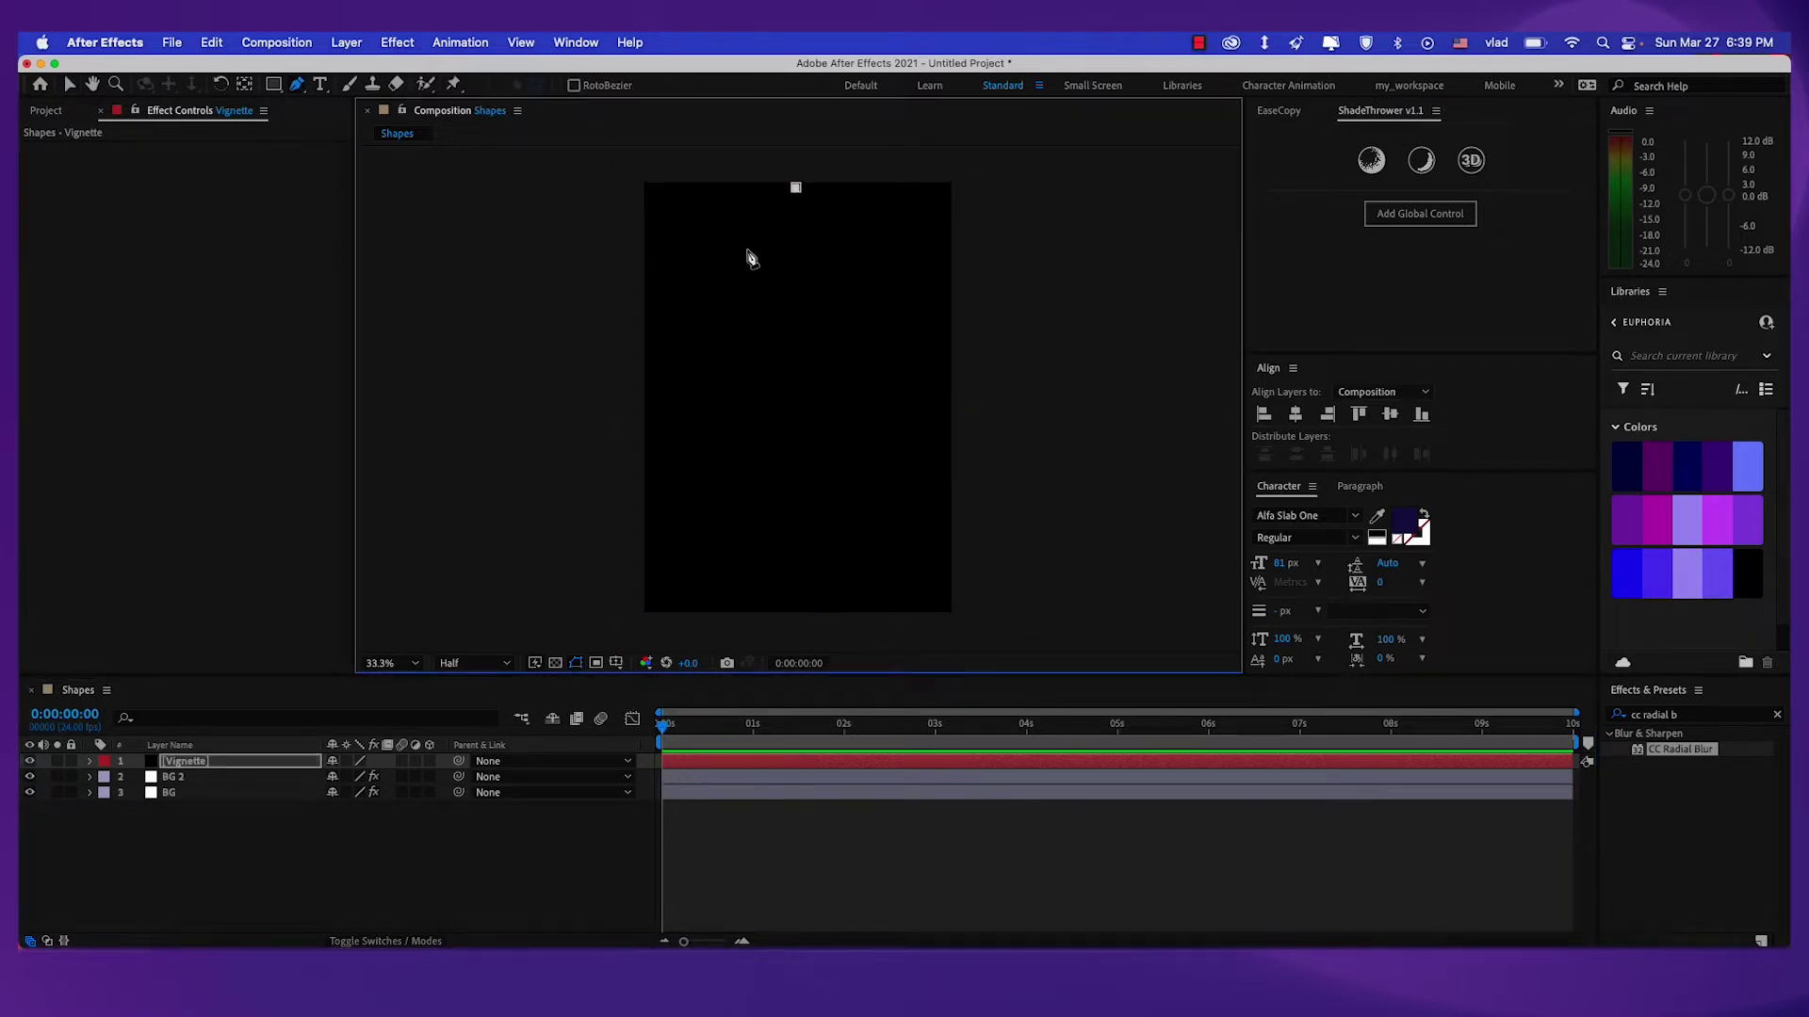
pyautogui.scroll(-1, 716, 320)
pyautogui.moveTo(690, 262); pyautogui.dragTo(688, 325)
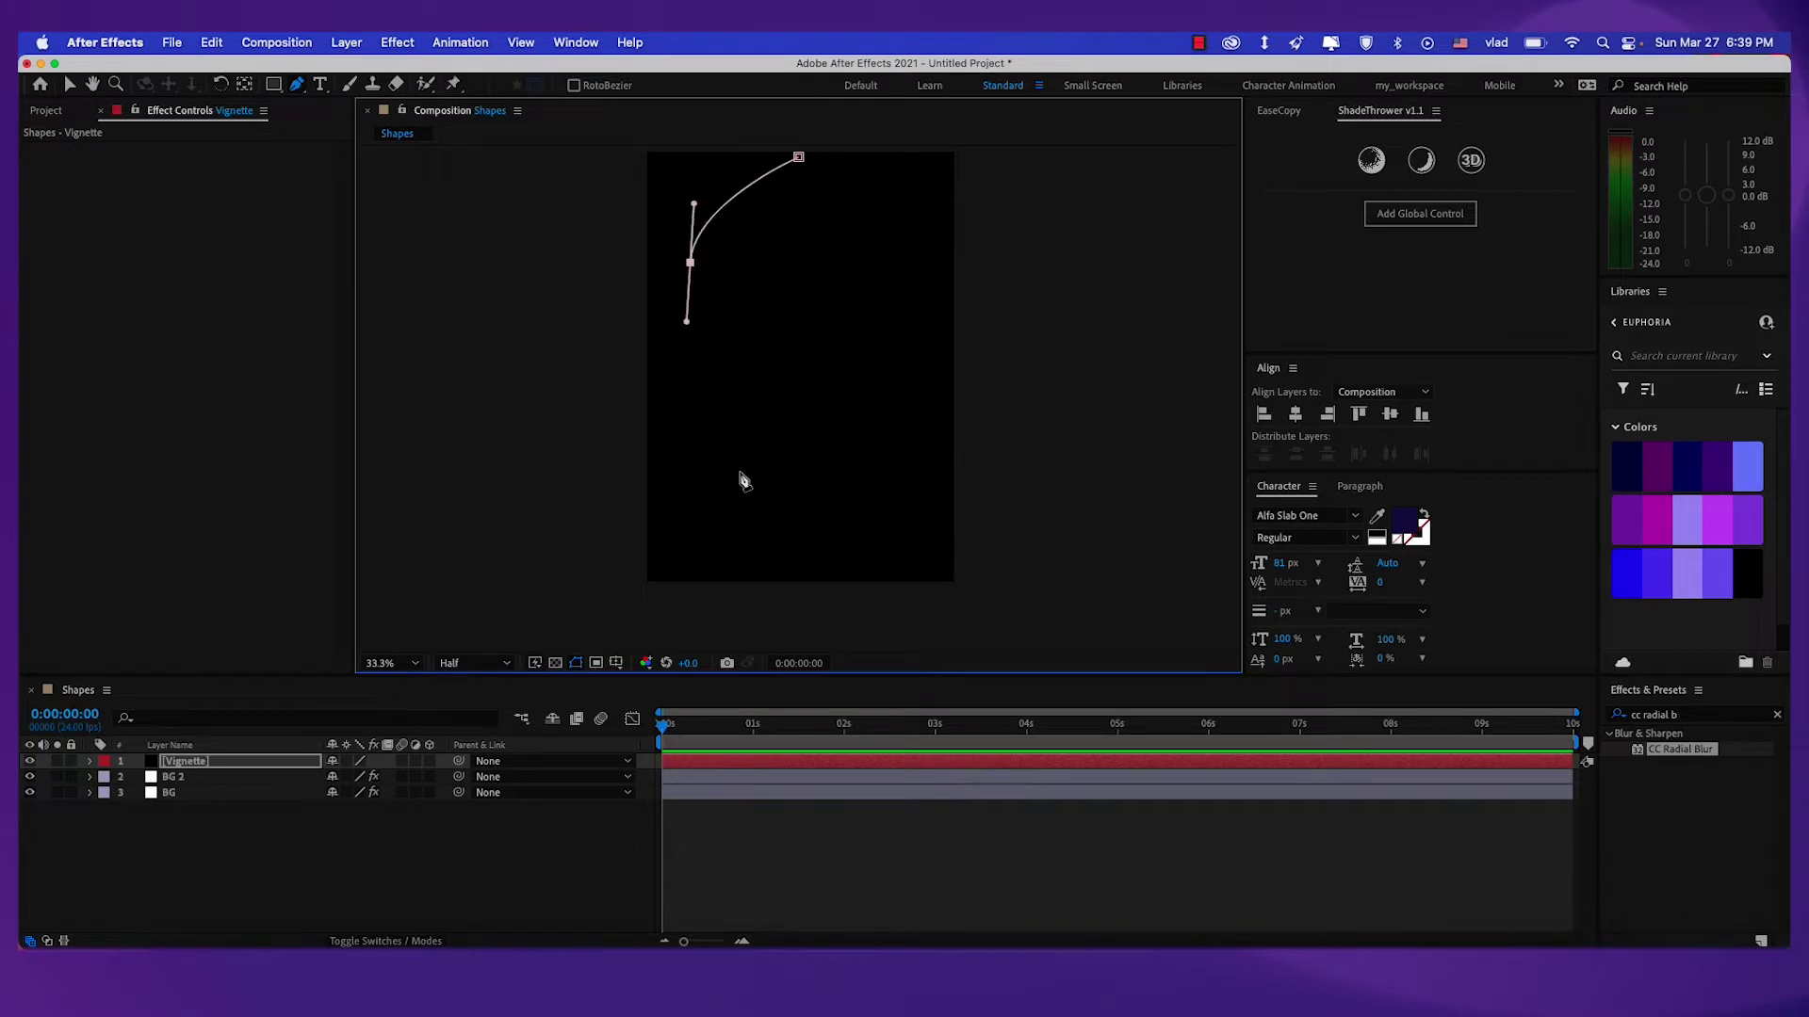
pyautogui.moveTo(728, 467); pyautogui.dragTo(896, 559)
pyautogui.moveTo(1006, 603); pyautogui.dragTo(1003, 626)
pyautogui.moveTo(891, 657); pyautogui.dragTo(941, 597)
pyautogui.scroll(-2, 933, 602)
pyautogui.moveTo(696, 607); pyautogui.dragTo(653, 590)
pyautogui.moveTo(587, 422); pyautogui.dragTo(589, 367)
pyautogui.moveTo(630, 201); pyautogui.dragTo(683, 169)
pyautogui.moveTo(843, 156); pyautogui.dragTo(862, 168)
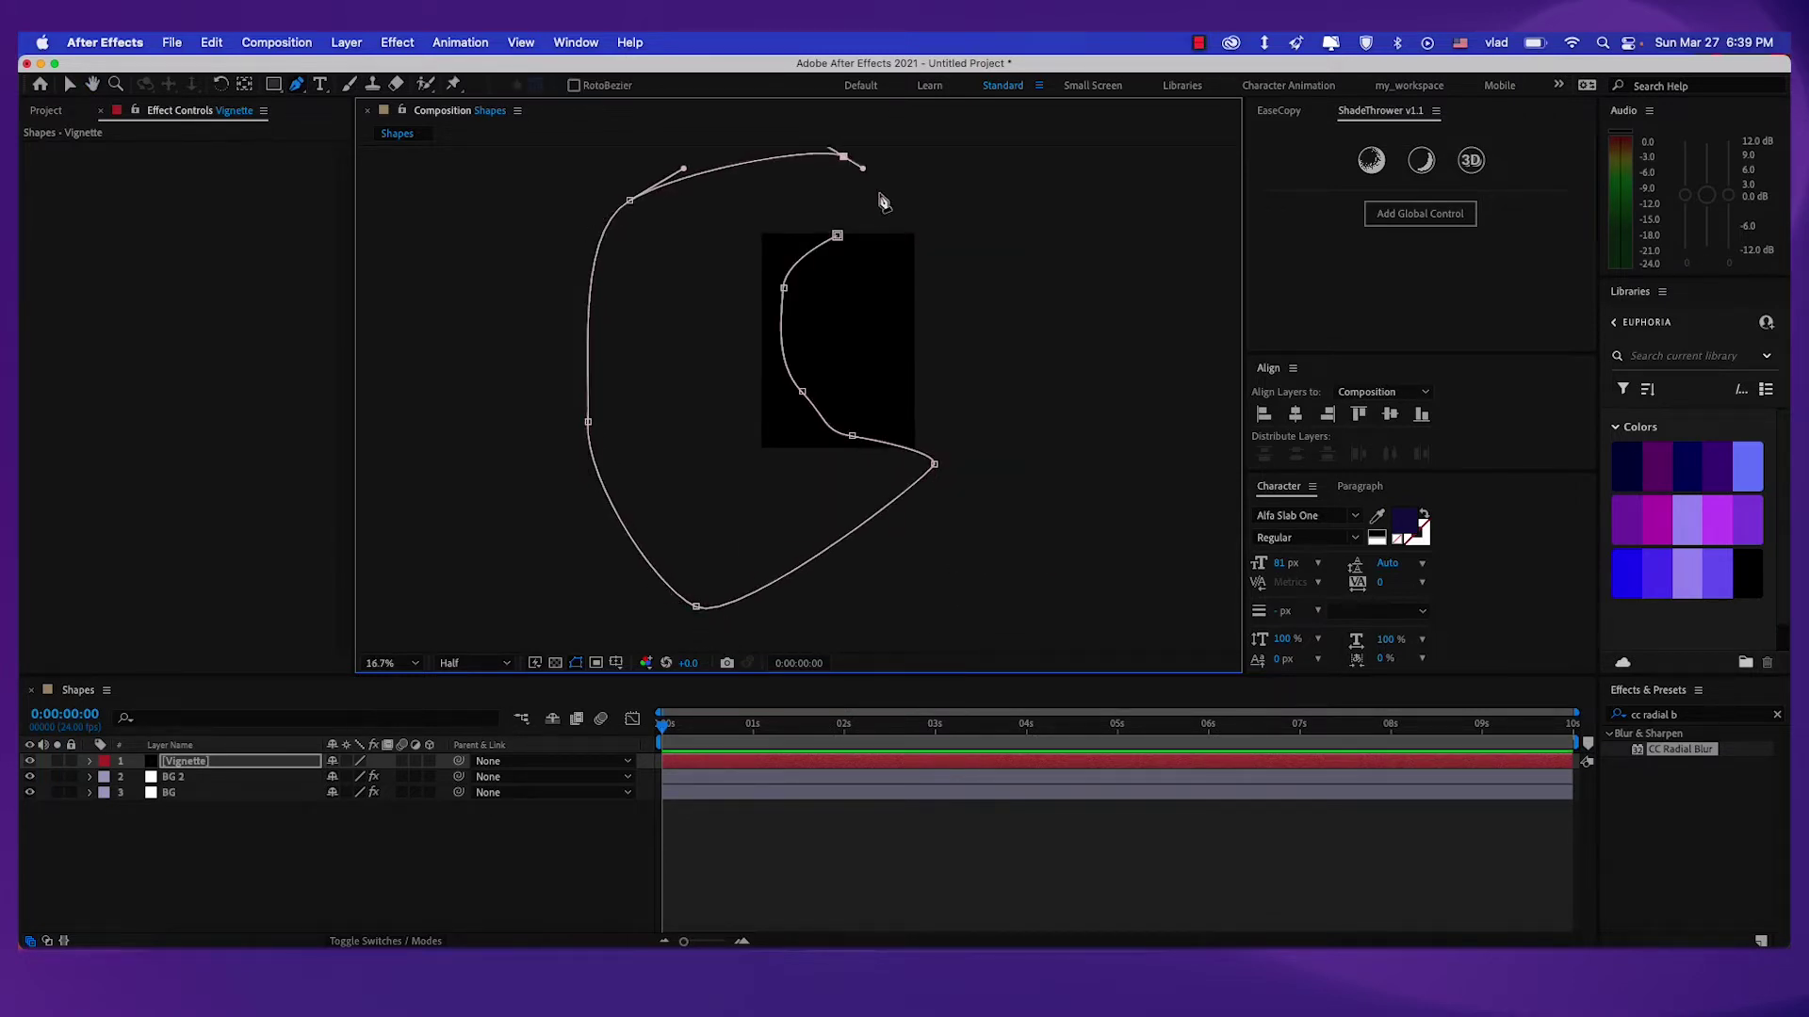
pyautogui.click(838, 236)
# Smooth the Vignette mask's inner curve along the canvas's left and bottom edges by adjusting its points and handles.
pyautogui.press('space')
pyautogui.scroll(1, 814, 352)
pyautogui.moveTo(825, 300); pyautogui.dragTo(826, 303)
pyautogui.moveTo(790, 433); pyautogui.dragTo(778, 446)
pyautogui.moveTo(834, 507); pyautogui.dragTo(845, 511)
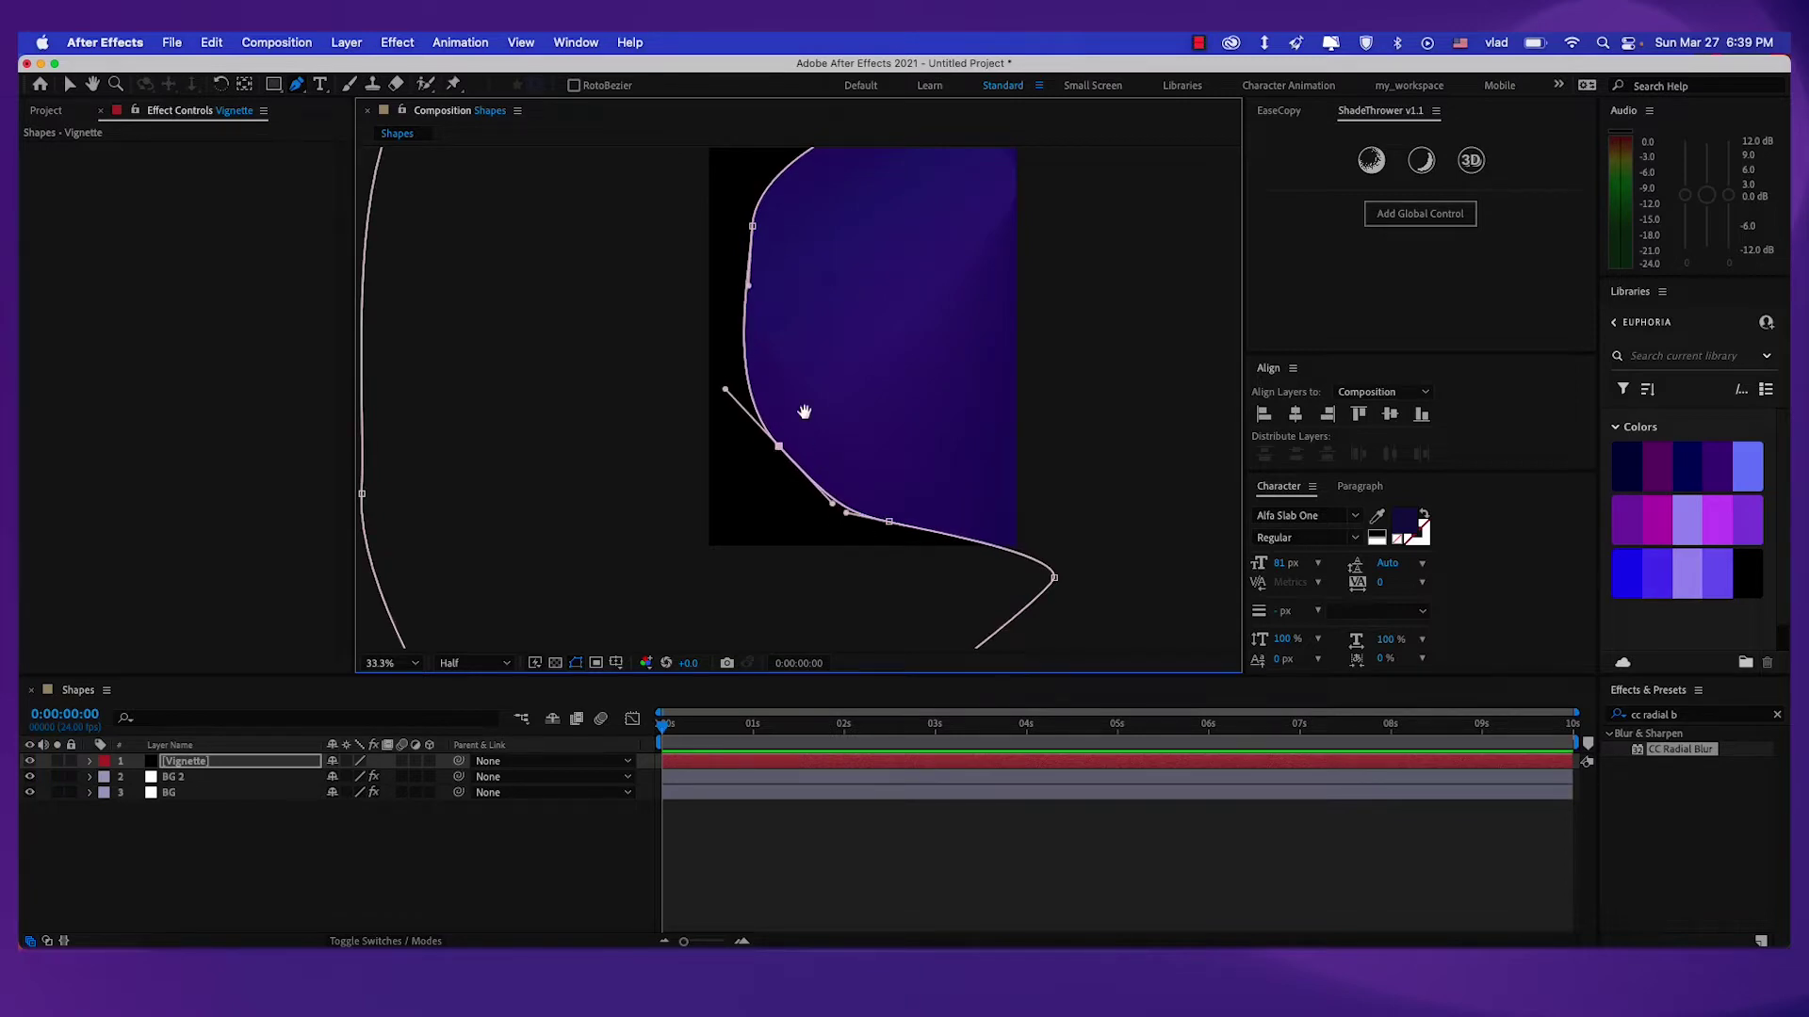
pyautogui.moveTo(804, 448); pyautogui.dragTo(815, 508)
pyautogui.moveTo(761, 344); pyautogui.dragTo(753, 318)
pyautogui.moveTo(829, 216); pyautogui.dragTo(850, 344)
pyautogui.click(899, 314)
pyautogui.scroll(-4, 902, 319)
# Set the Vignette mask's feather to 1000 pixels.
pyautogui.click(283, 762)
pyautogui.press('f')
pyautogui.click(351, 793)
pyautogui.write('1000')
pyautogui.press('Return')
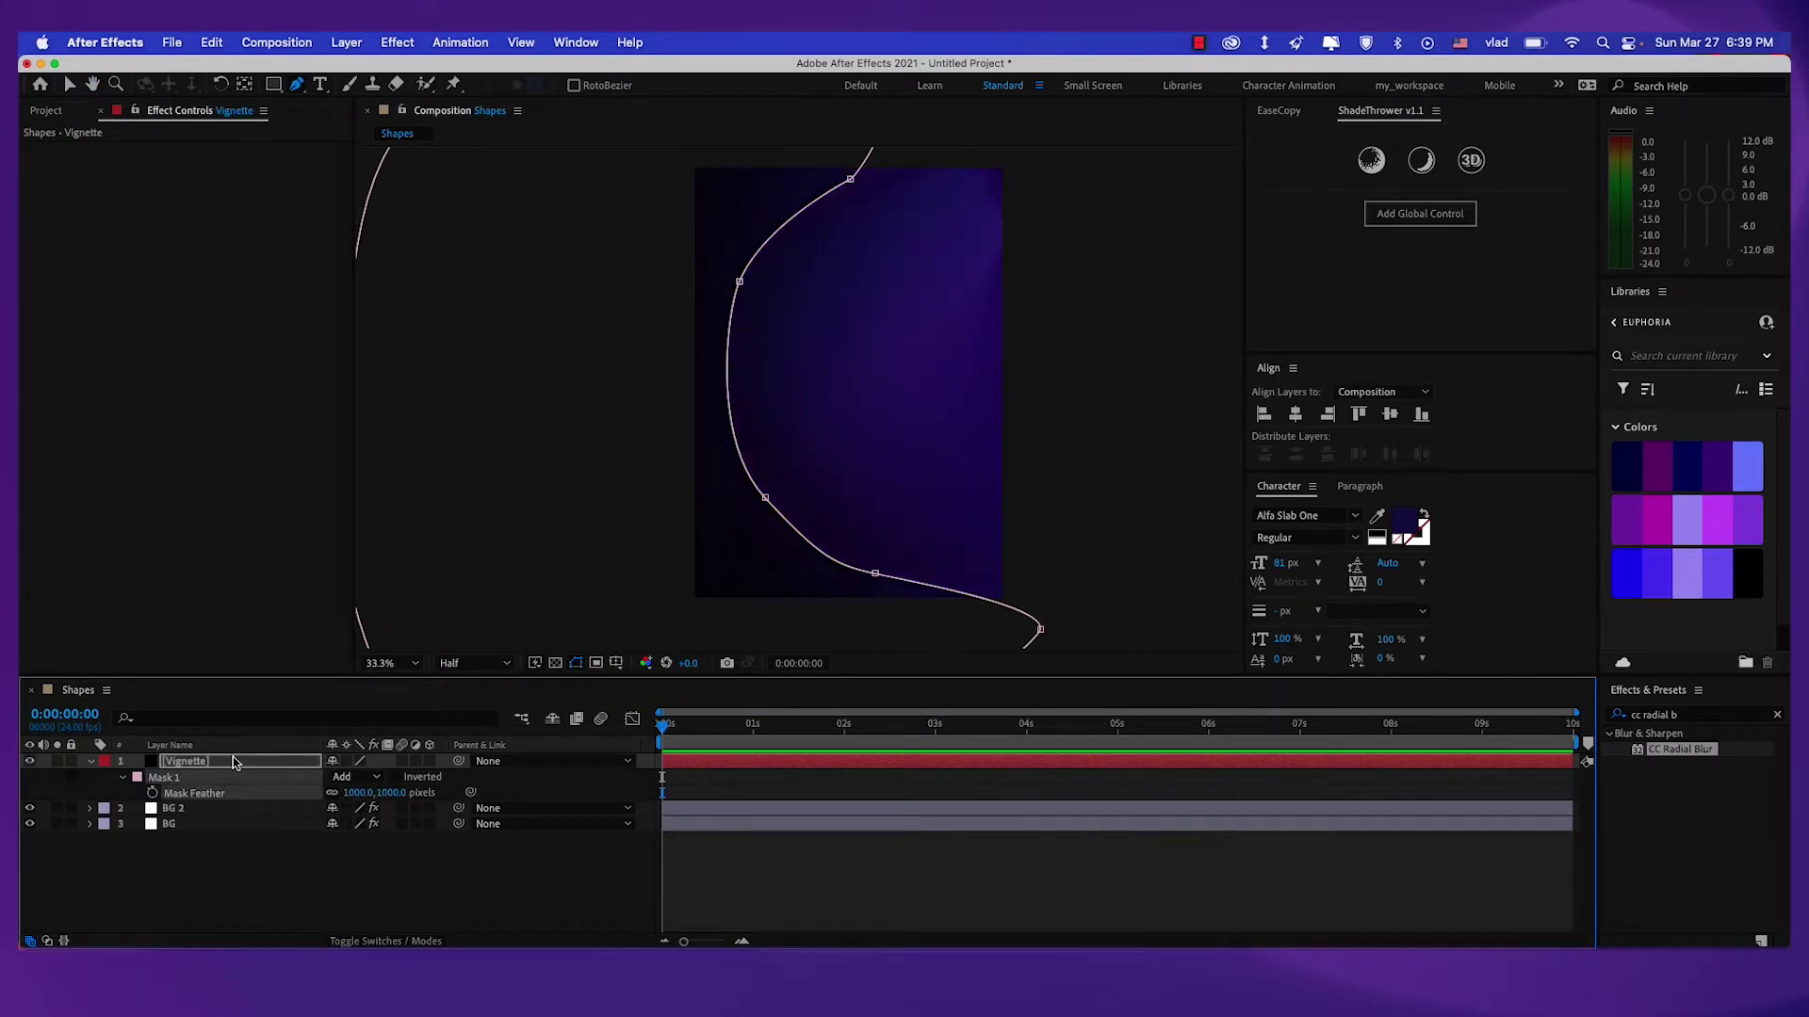
# Set the Vignette layer's Mask 1 opacity to 60%.
pyautogui.click(234, 760)
pyautogui.press('t')
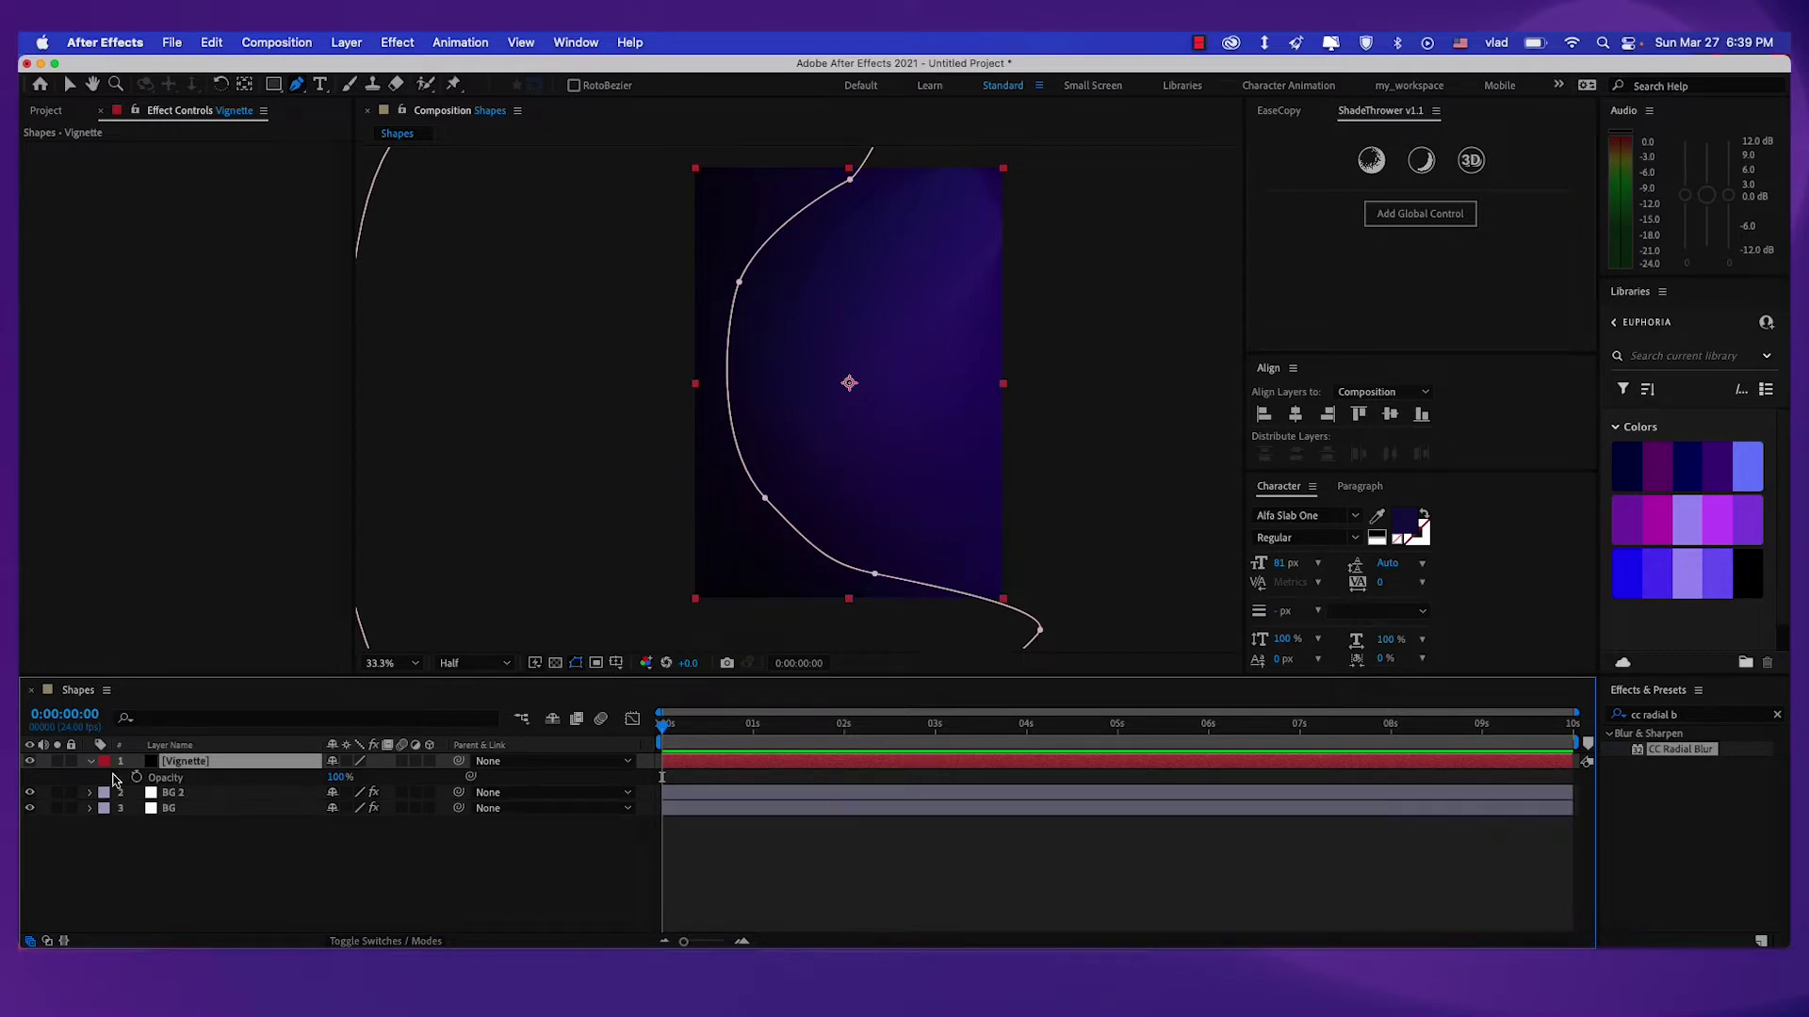
pyautogui.press('t')
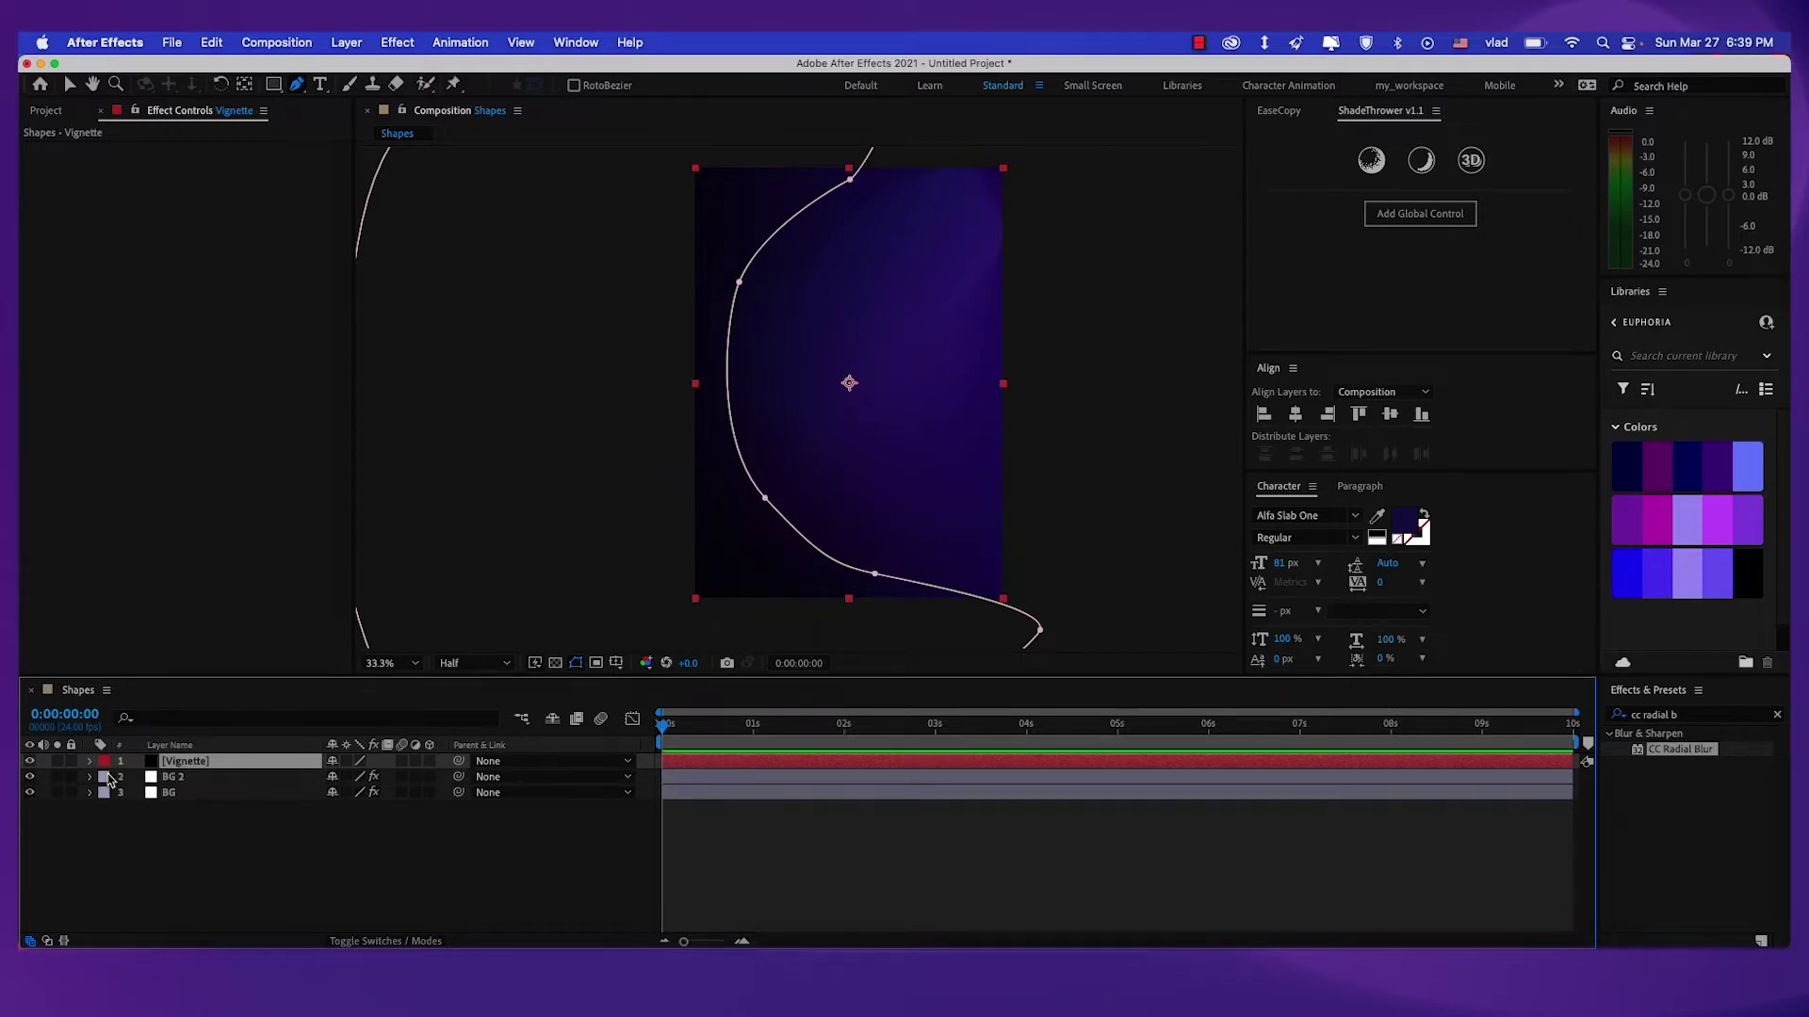
pyautogui.press('m')
pyautogui.press('m')
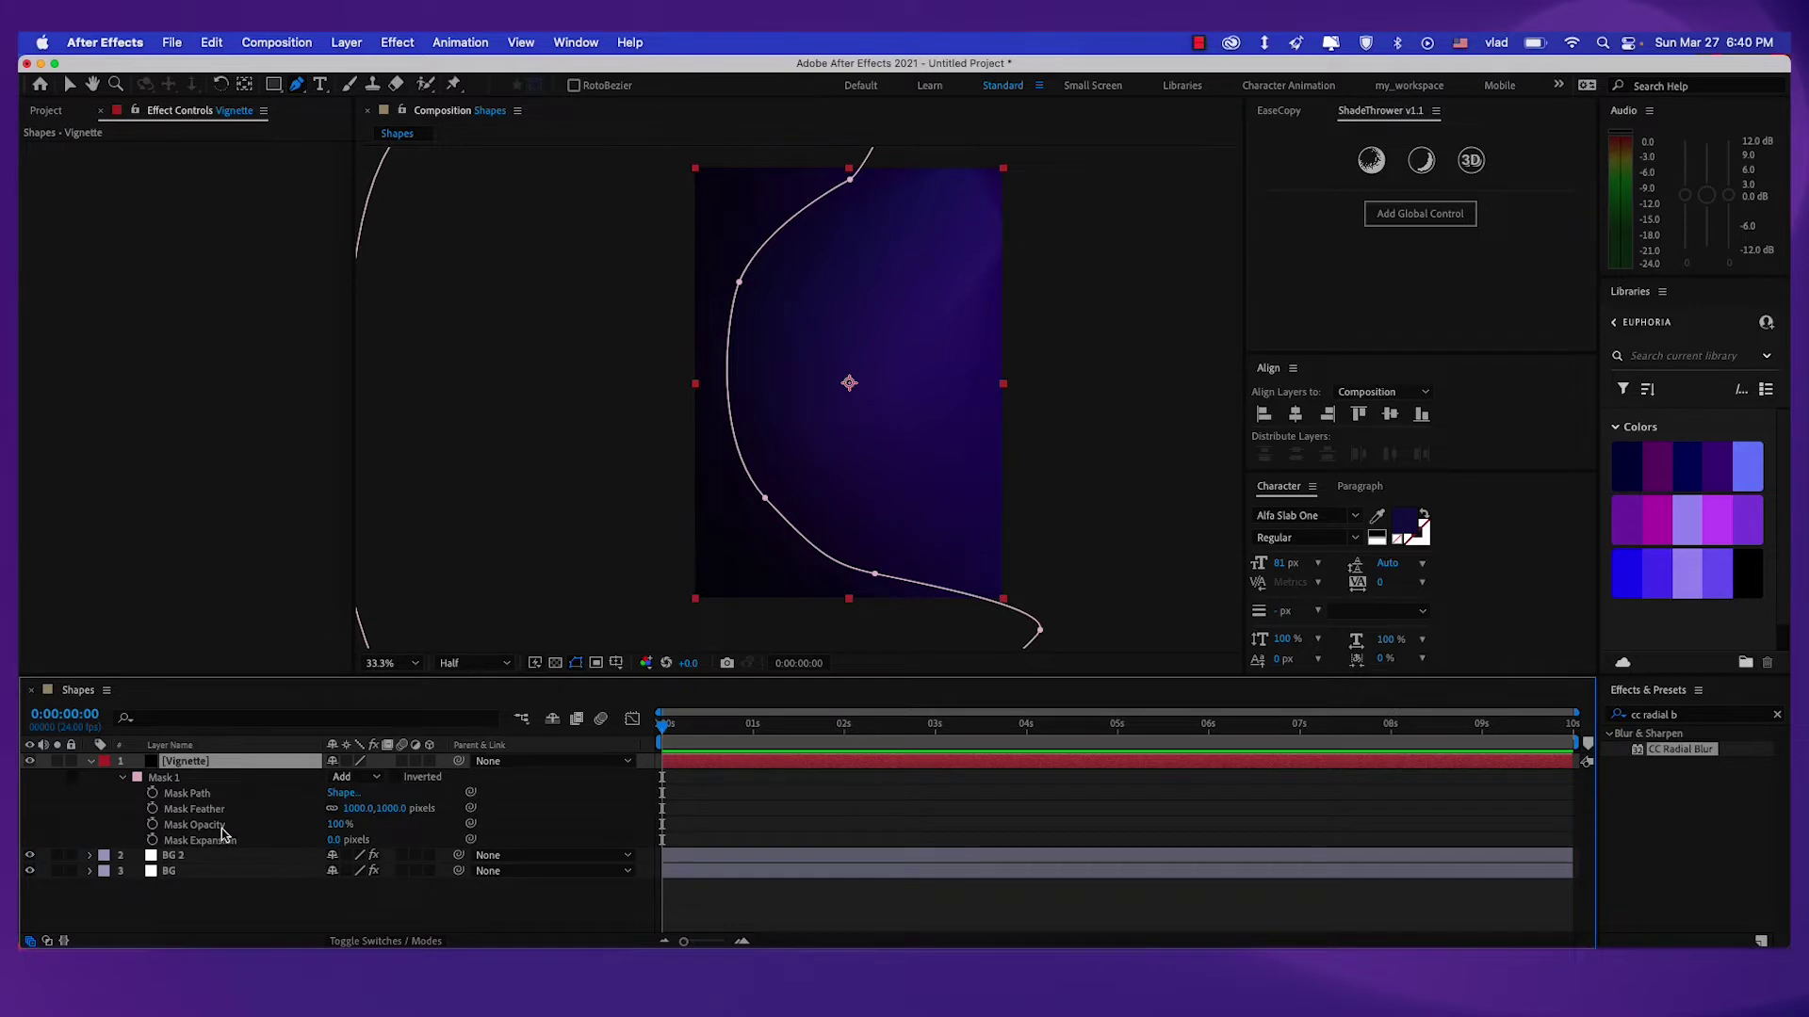
pyautogui.click(230, 825)
pyautogui.click(337, 825)
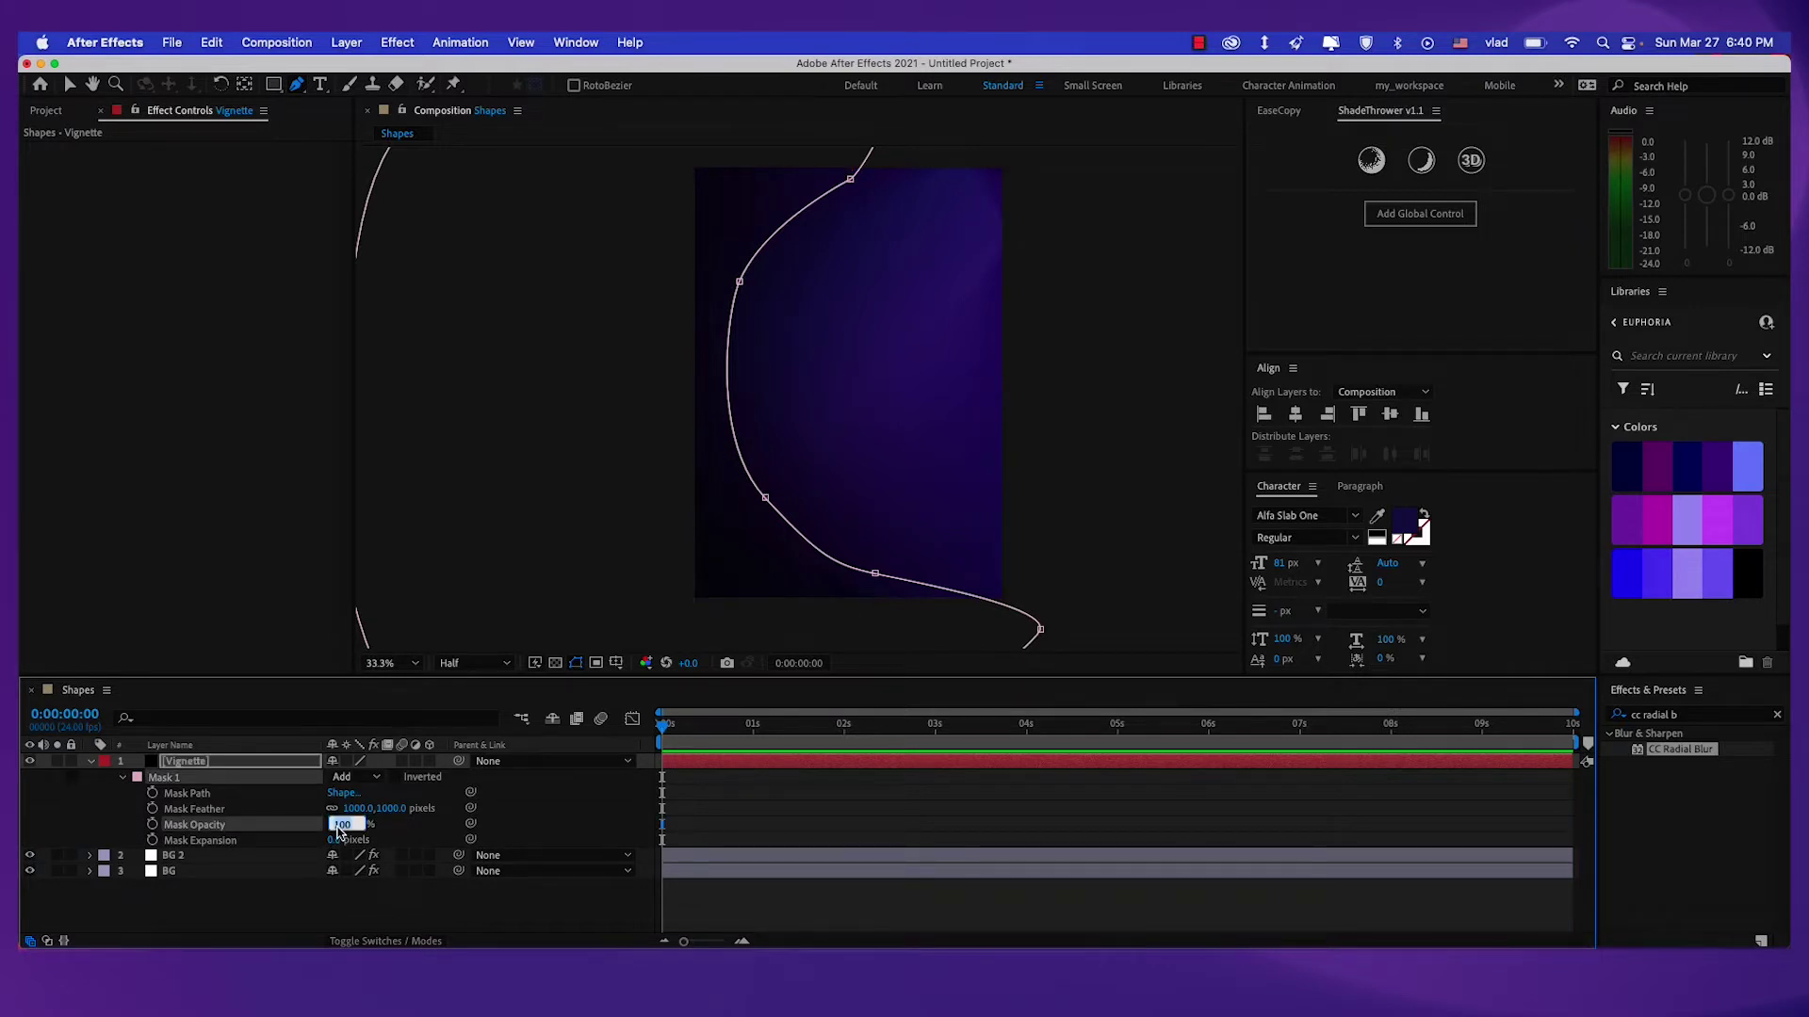
pyautogui.write('60')
pyautogui.press('Return')
# Draw a small circle just below the canvas center as a new shape layer and center the layer's anchor point on it.
pyautogui.click(523, 798)
pyautogui.moveTo(274, 84); pyautogui.dragTo(336, 124)
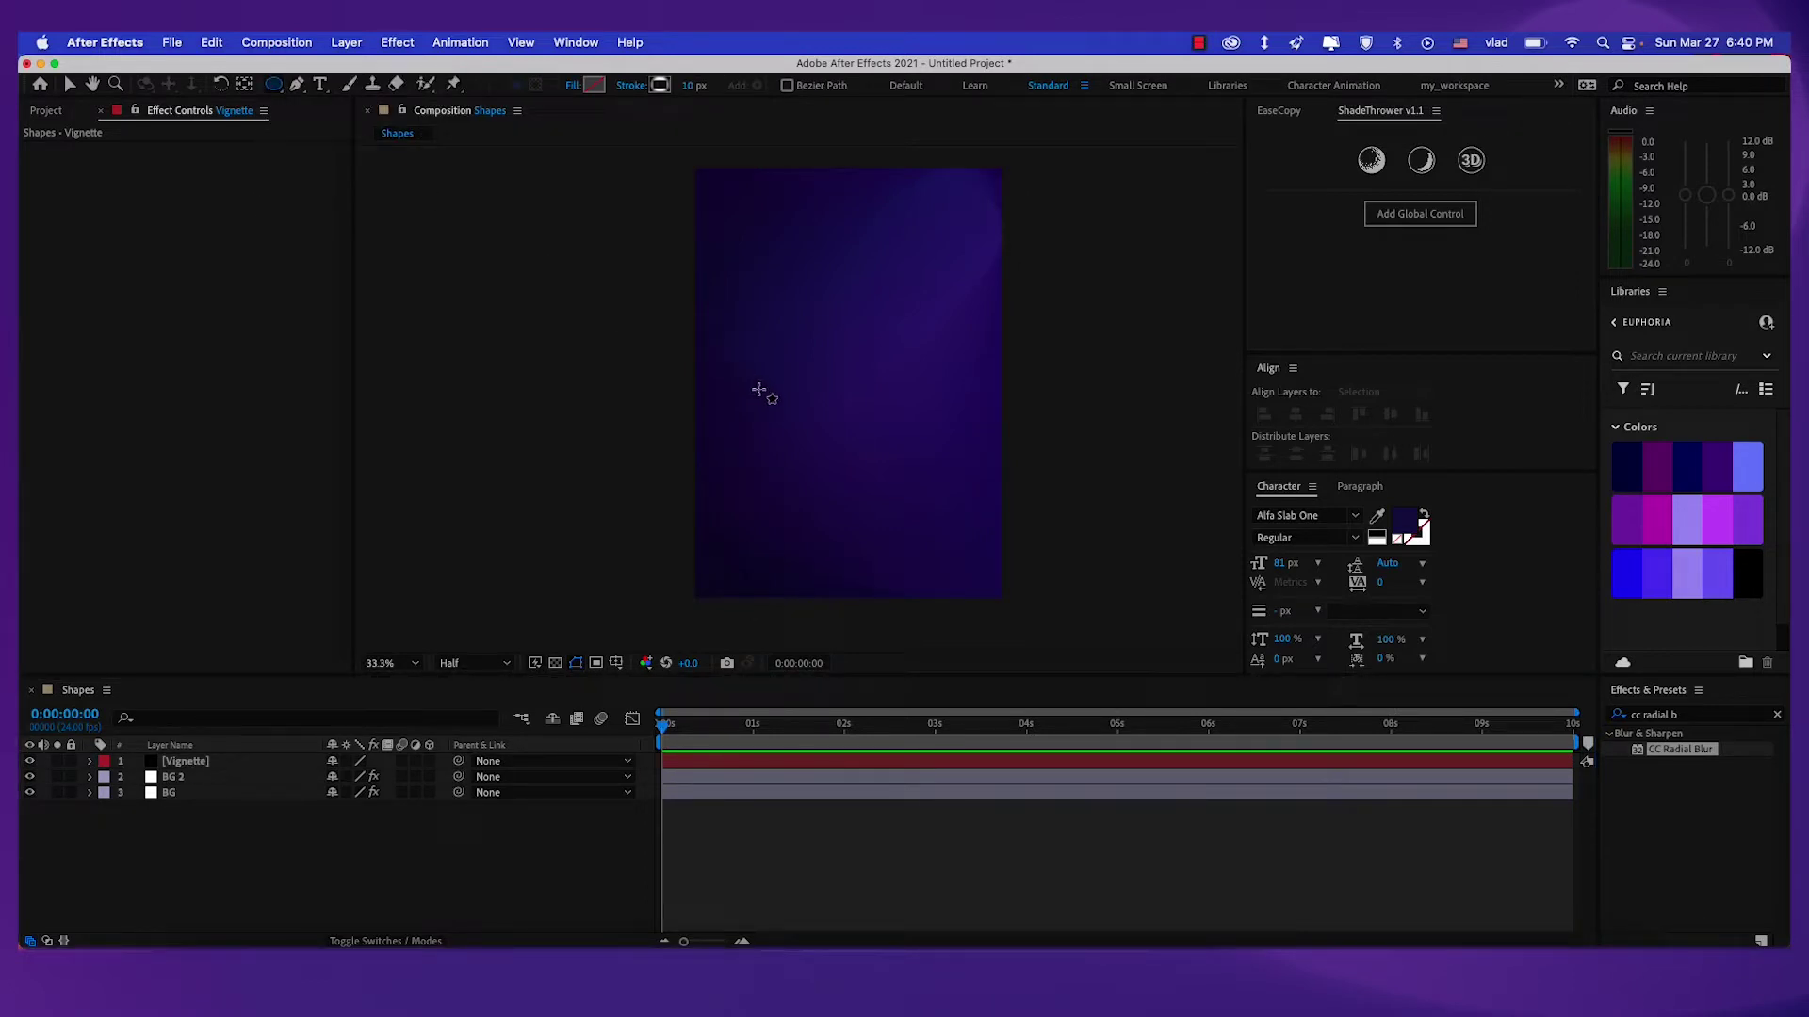
pyautogui.moveTo(806, 417); pyautogui.dragTo(844, 456)
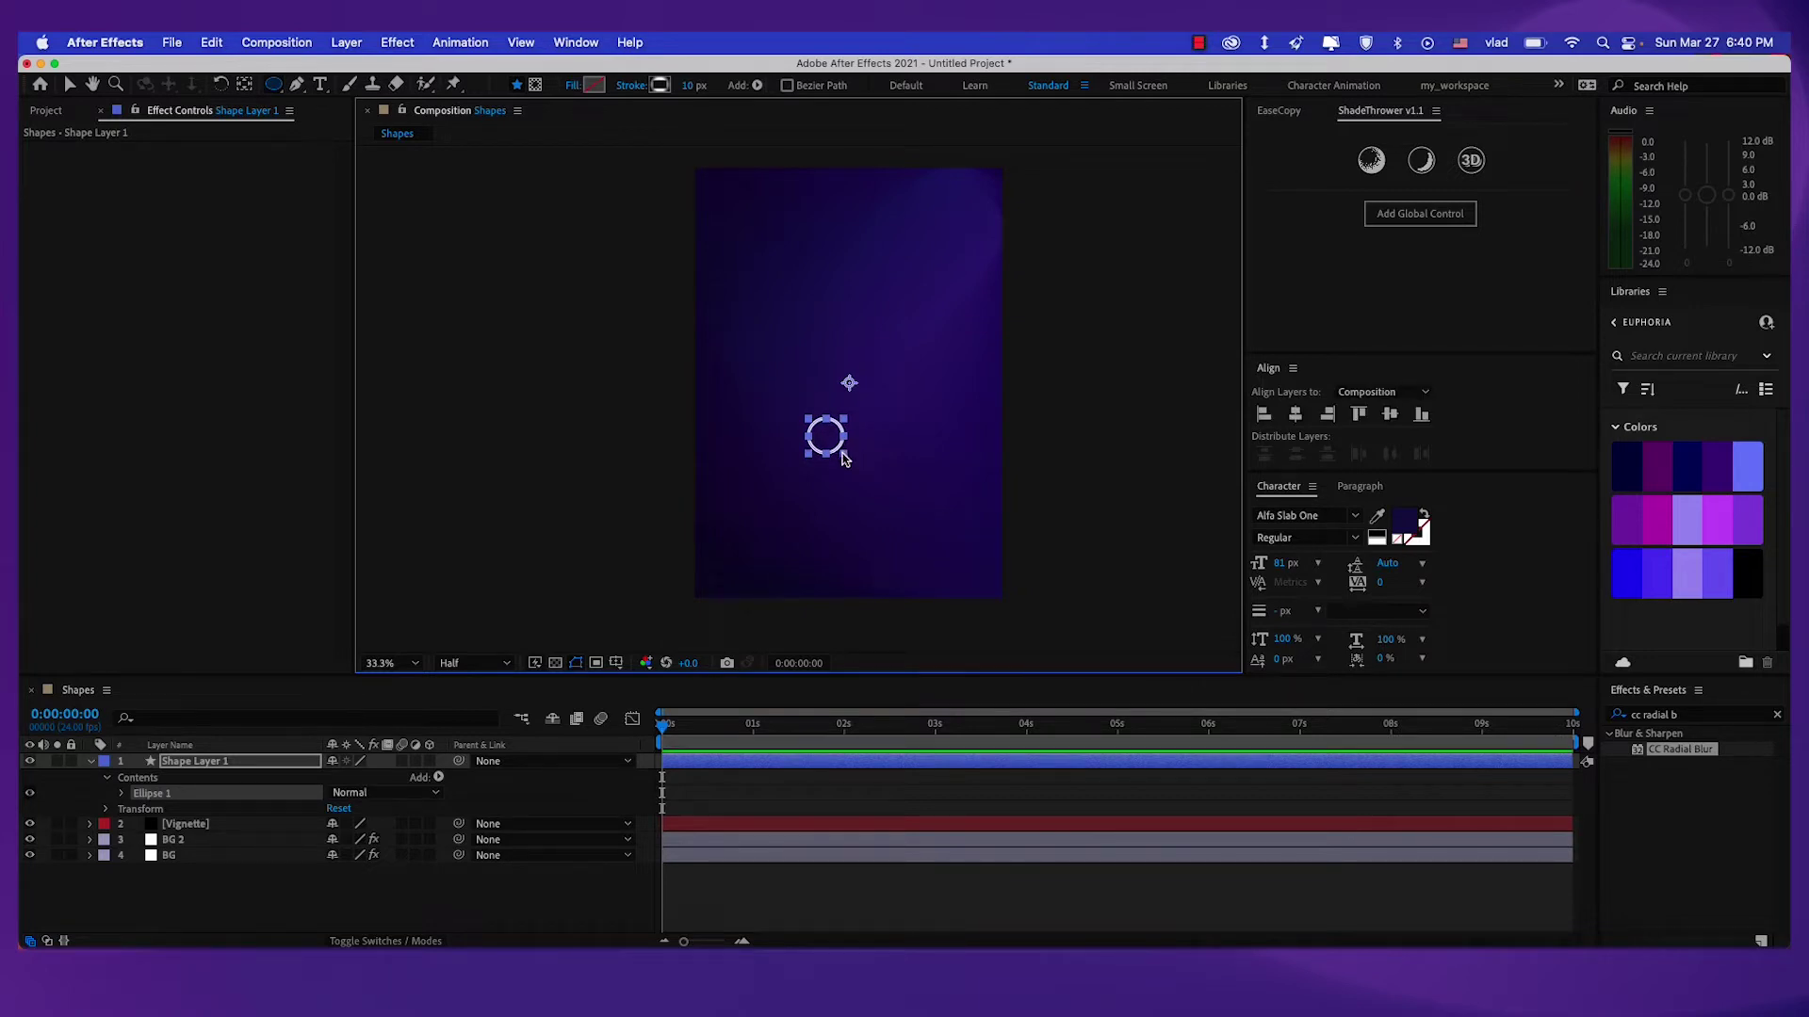
pyautogui.scroll(3, 822, 428)
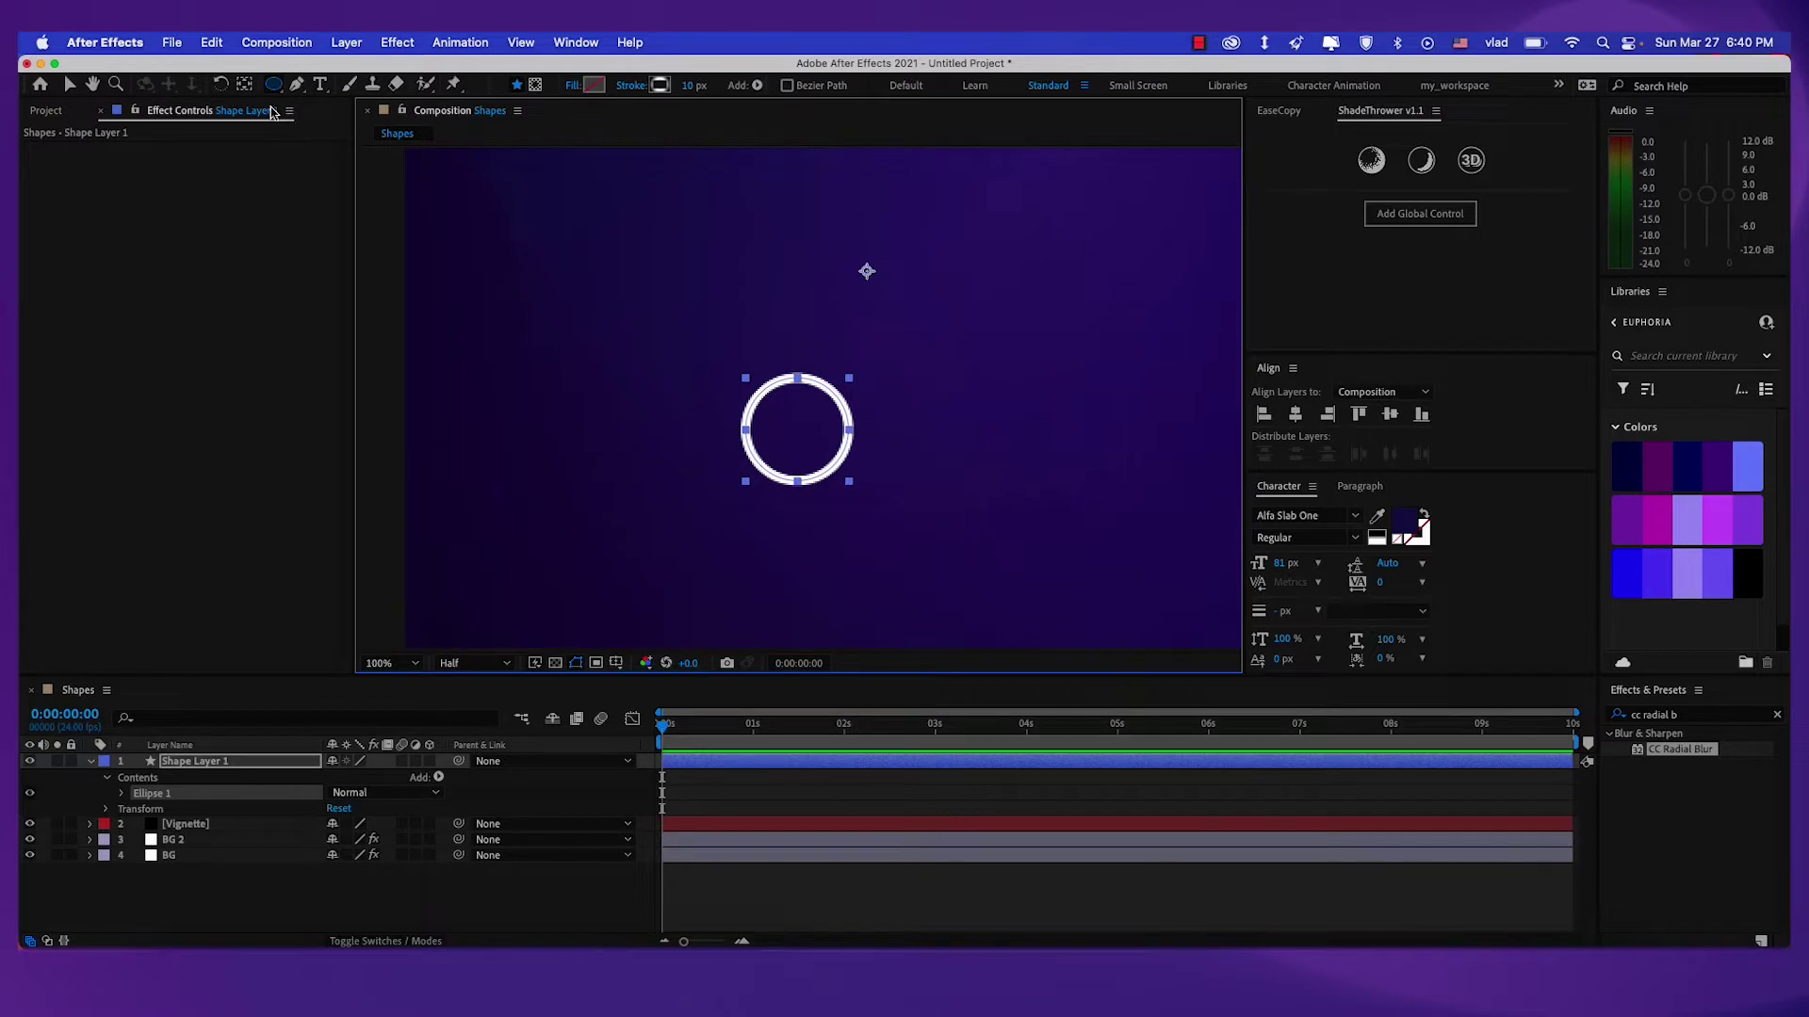
pyautogui.click(245, 85)
pyautogui.moveTo(591, 389); pyautogui.dragTo(535, 345)
pyautogui.press('v')
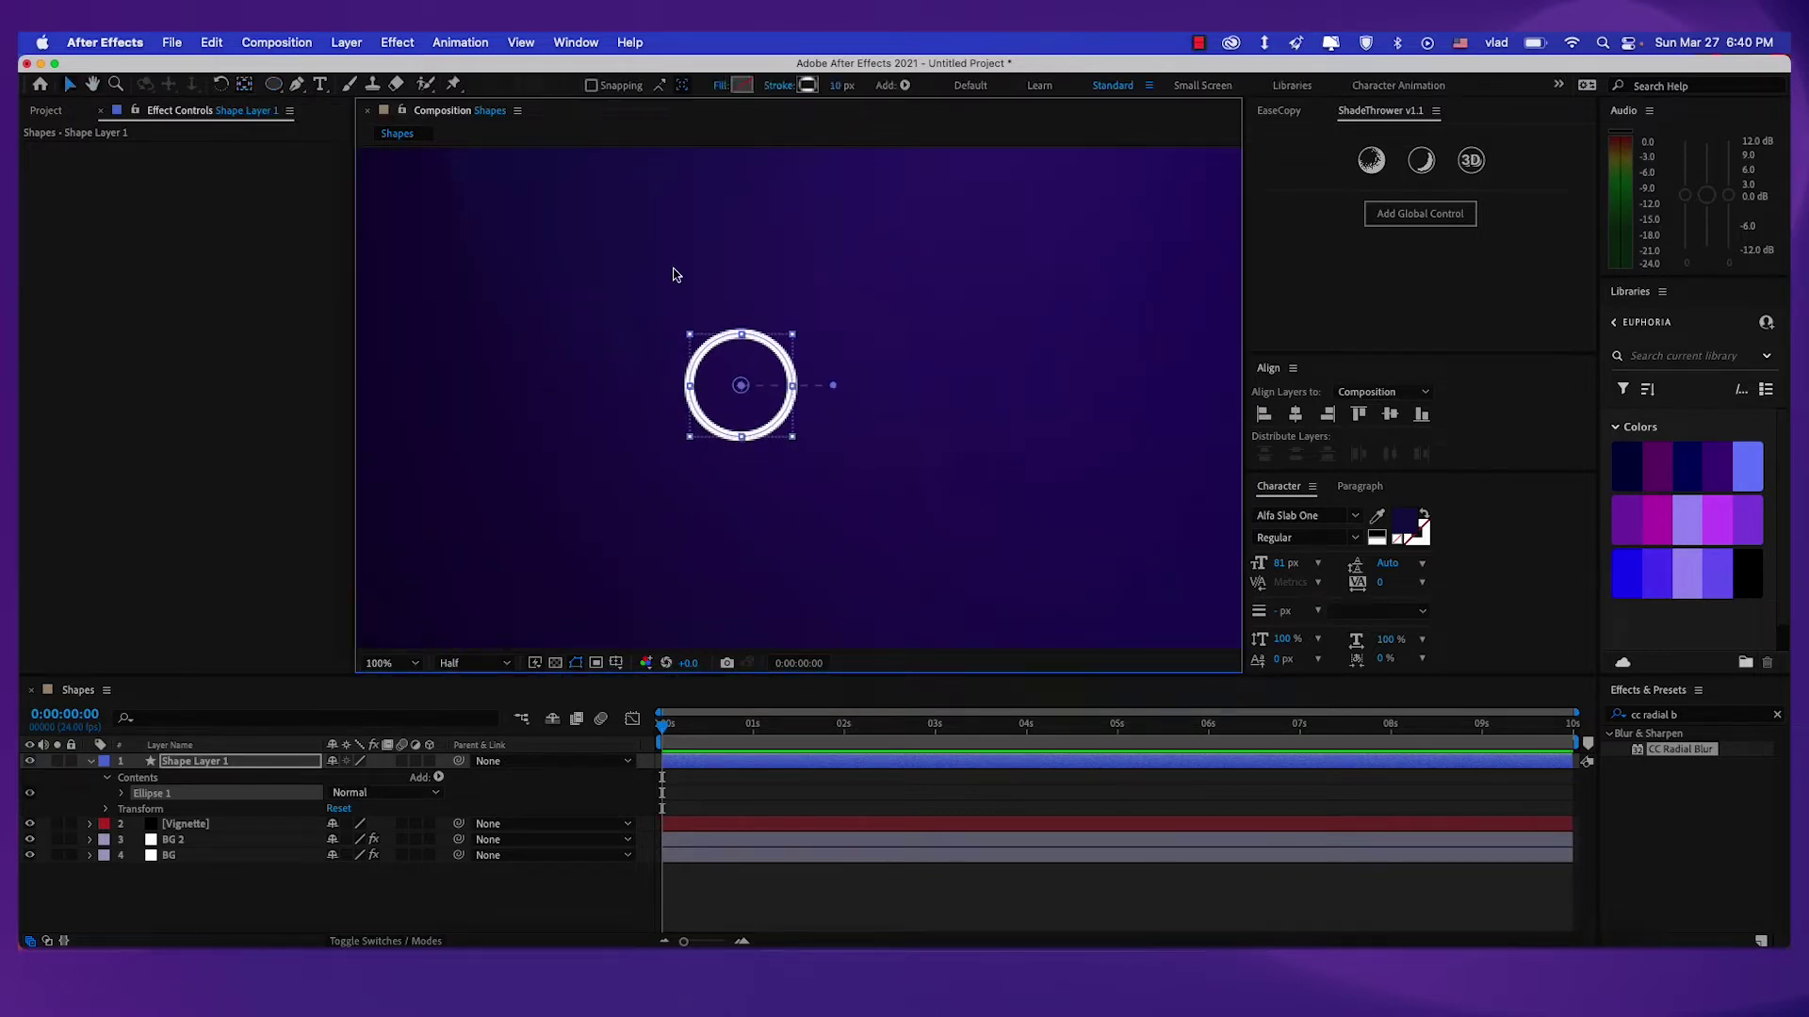
# Set the circle's fill color to 3F1FBA.
pyautogui.click(743, 87)
pyautogui.click(340, 539)
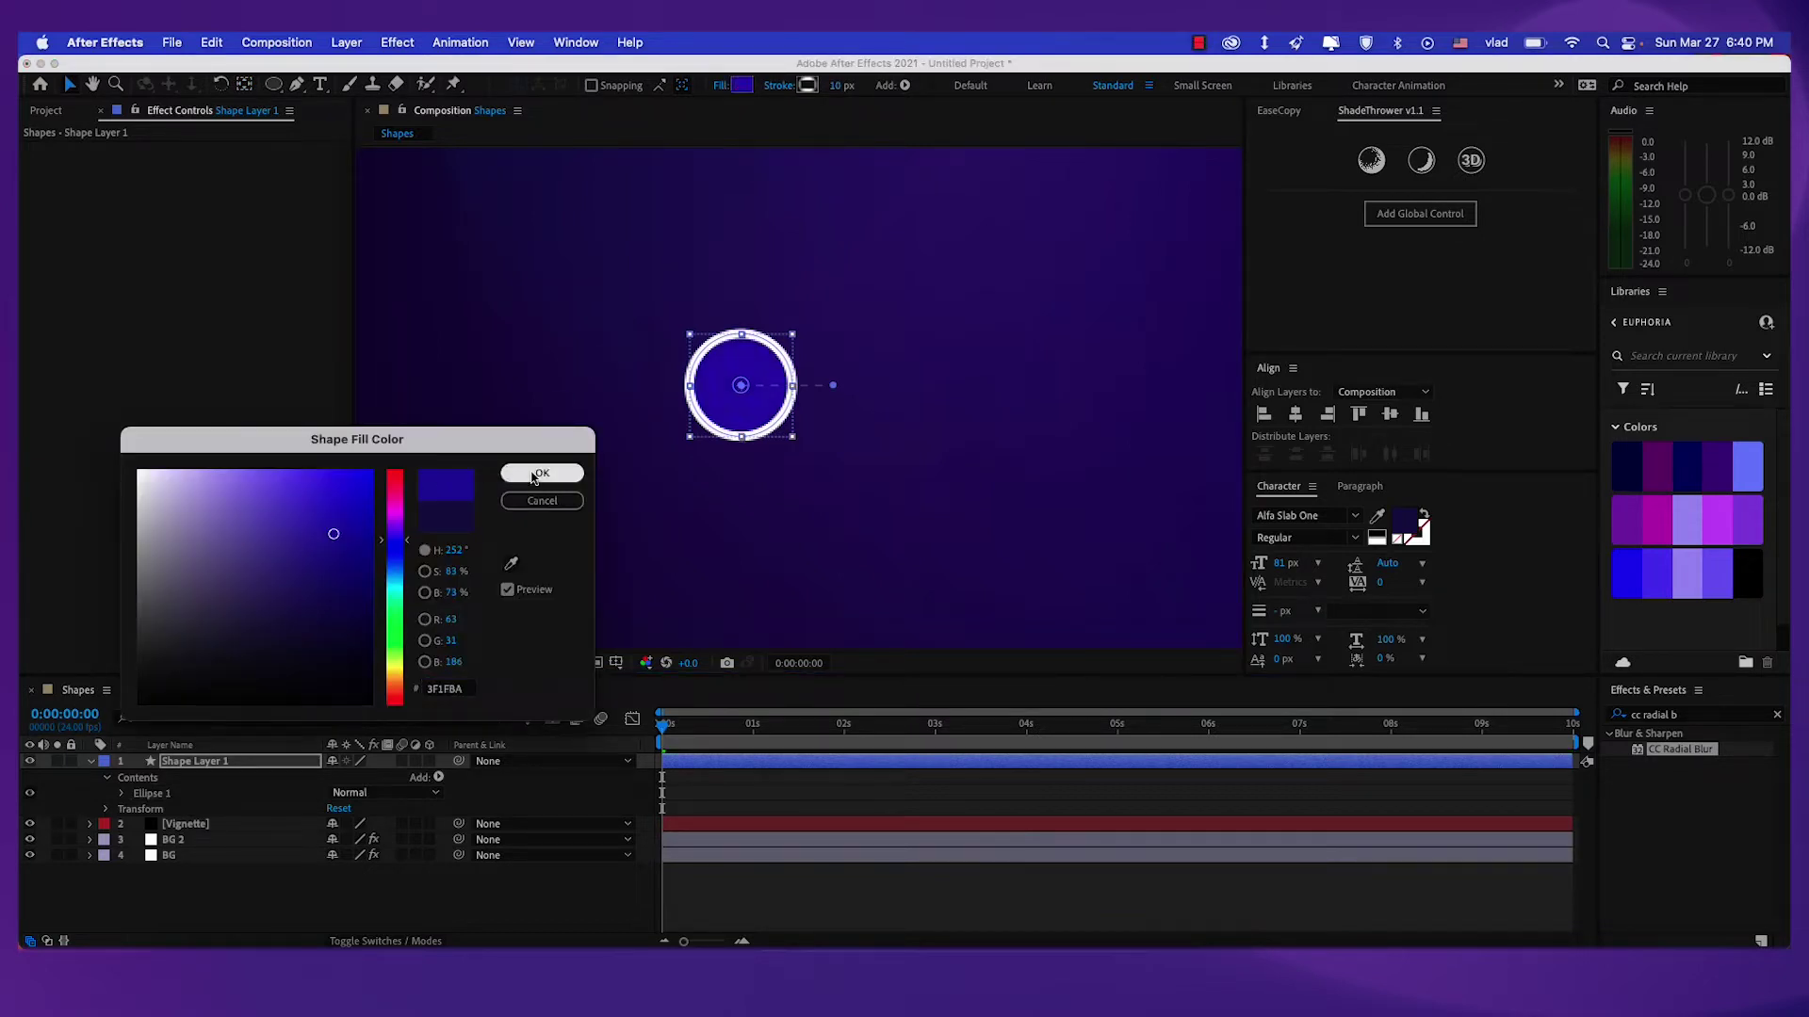
pyautogui.click(542, 473)
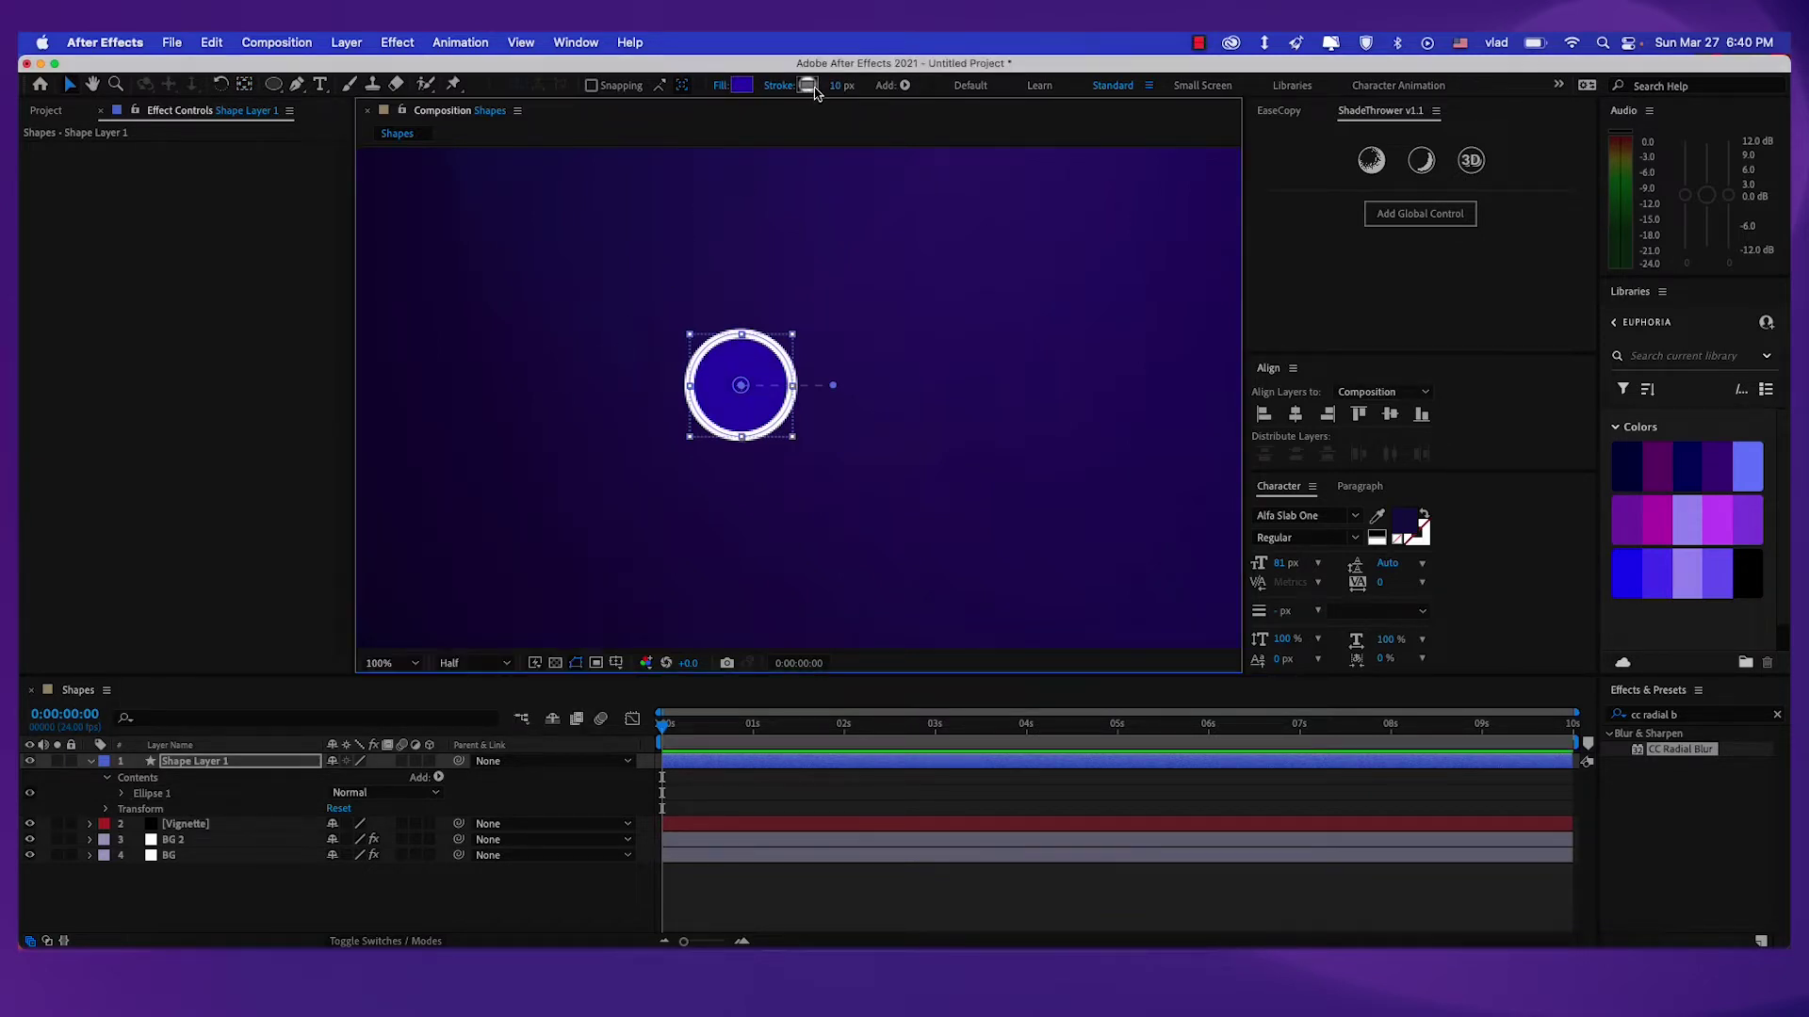
# Remove the circle's stroke by reducing its width to 0 px and setting the stroke type to None.
pyautogui.moveTo(842, 90); pyautogui.dragTo(790, 90)
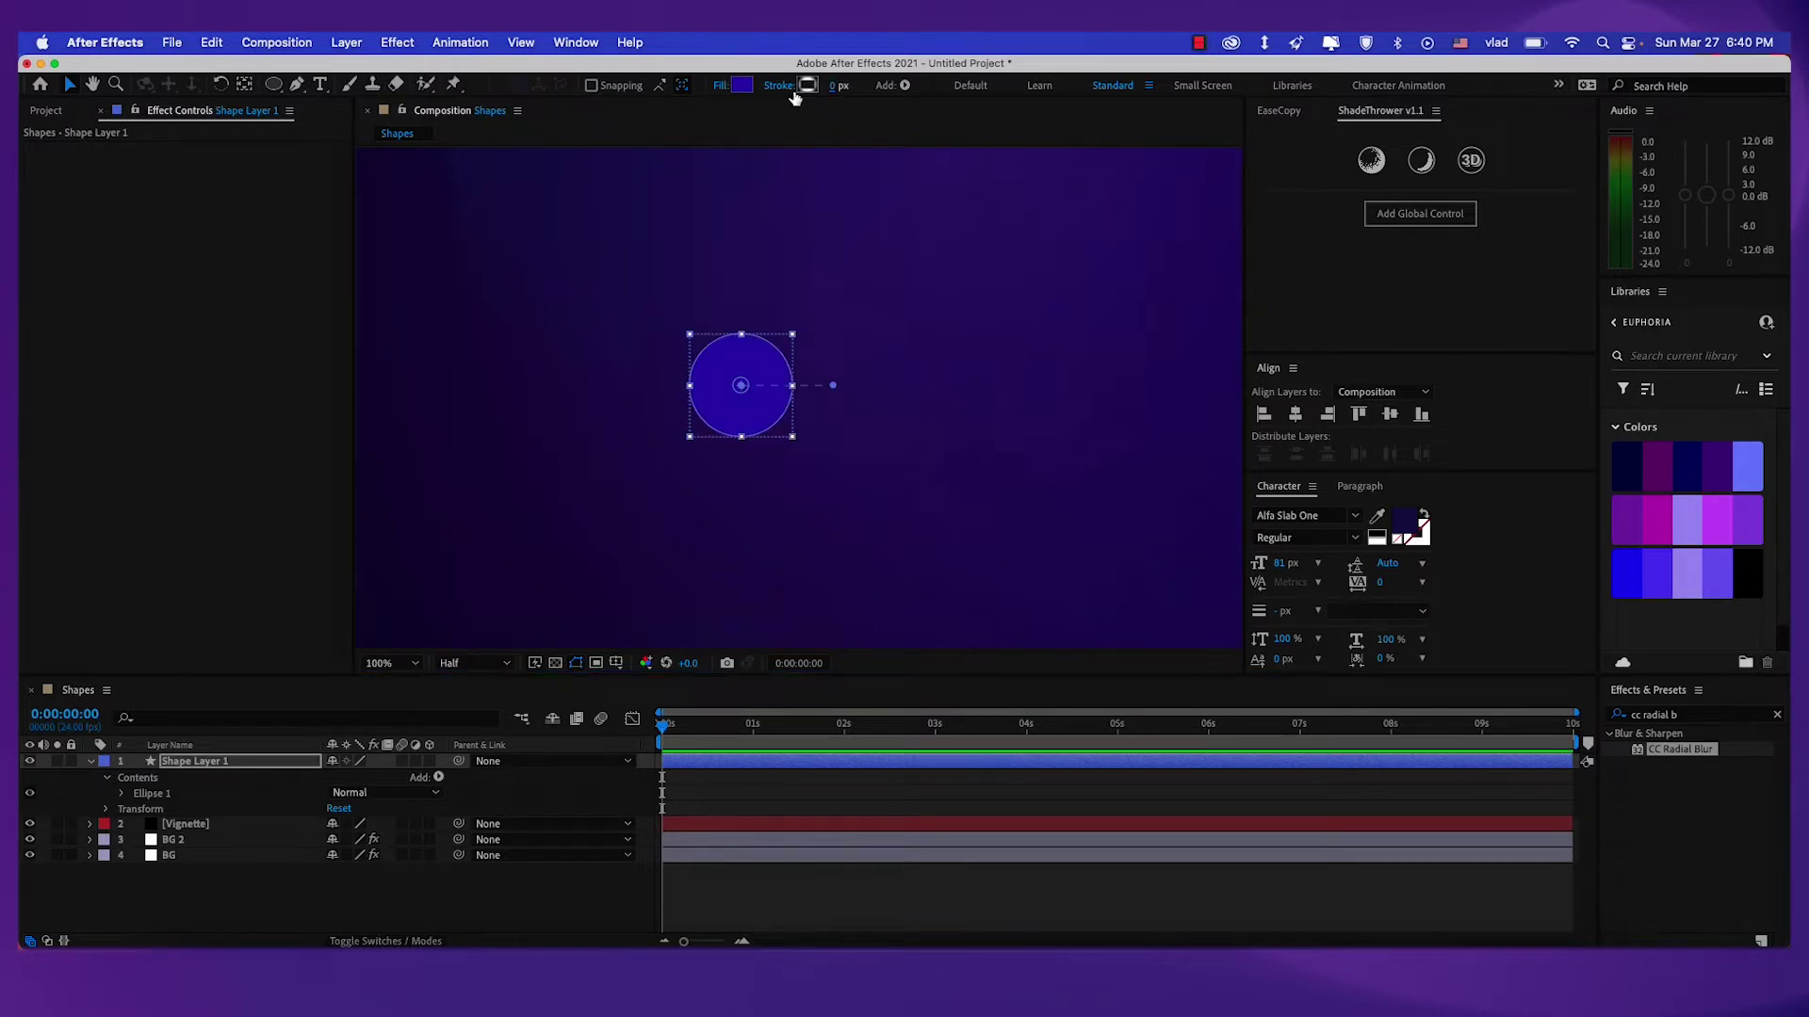
pyautogui.click(780, 87)
pyautogui.click(408, 265)
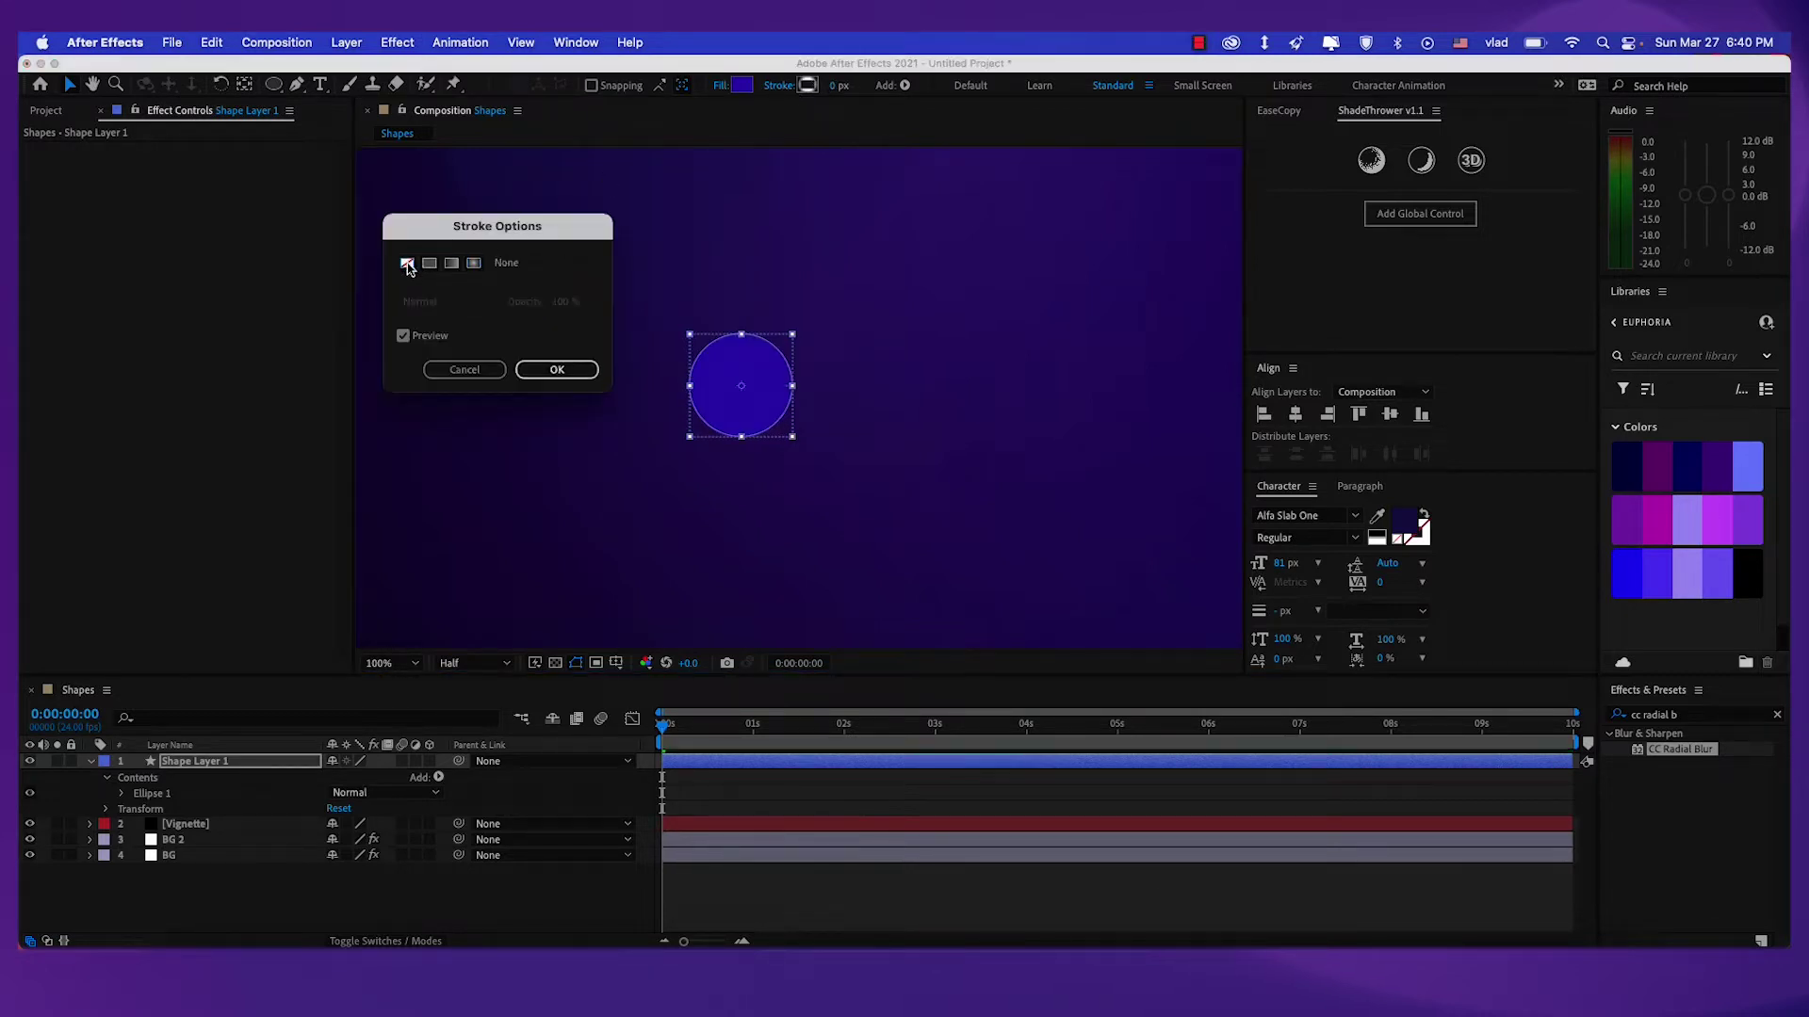
pyautogui.click(557, 374)
# Set the circle's fill color to 1F8AE3.
pyautogui.press('space')
pyautogui.scroll(-1, 606, 397)
pyautogui.moveTo(619, 407); pyautogui.dragTo(586, 399)
pyautogui.press('v')
pyautogui.click(741, 85)
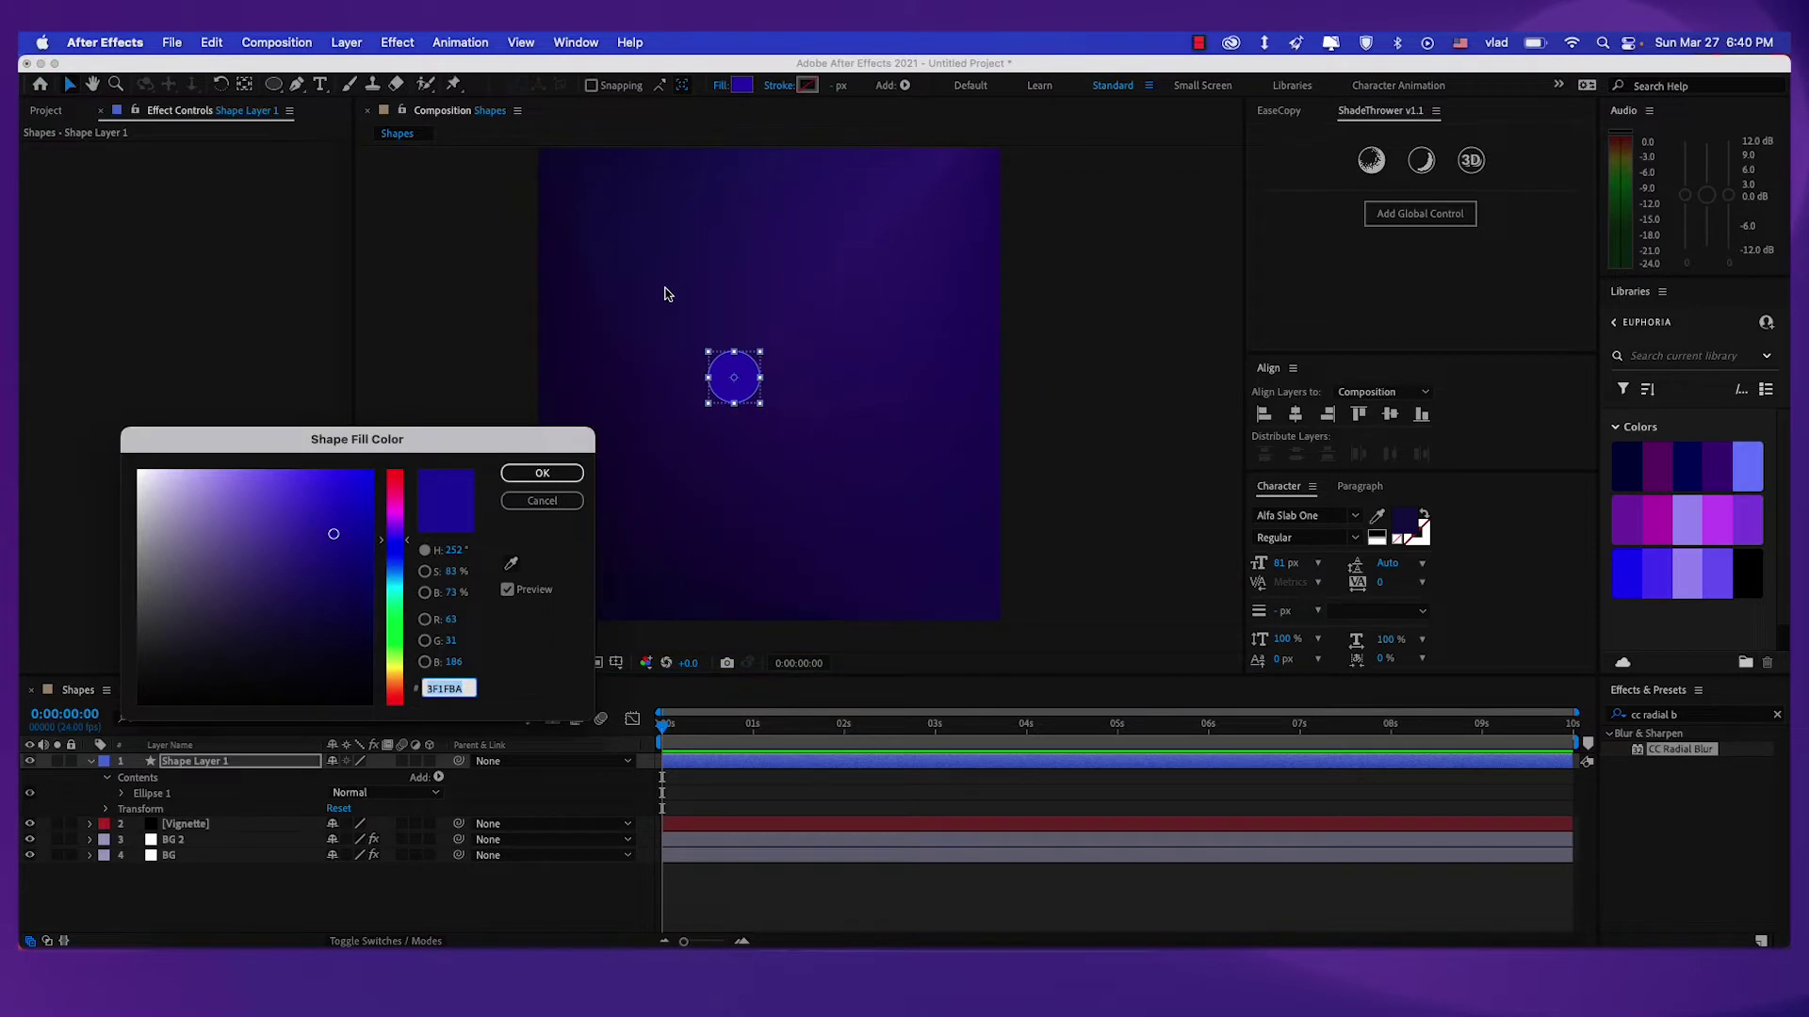
pyautogui.write('1')
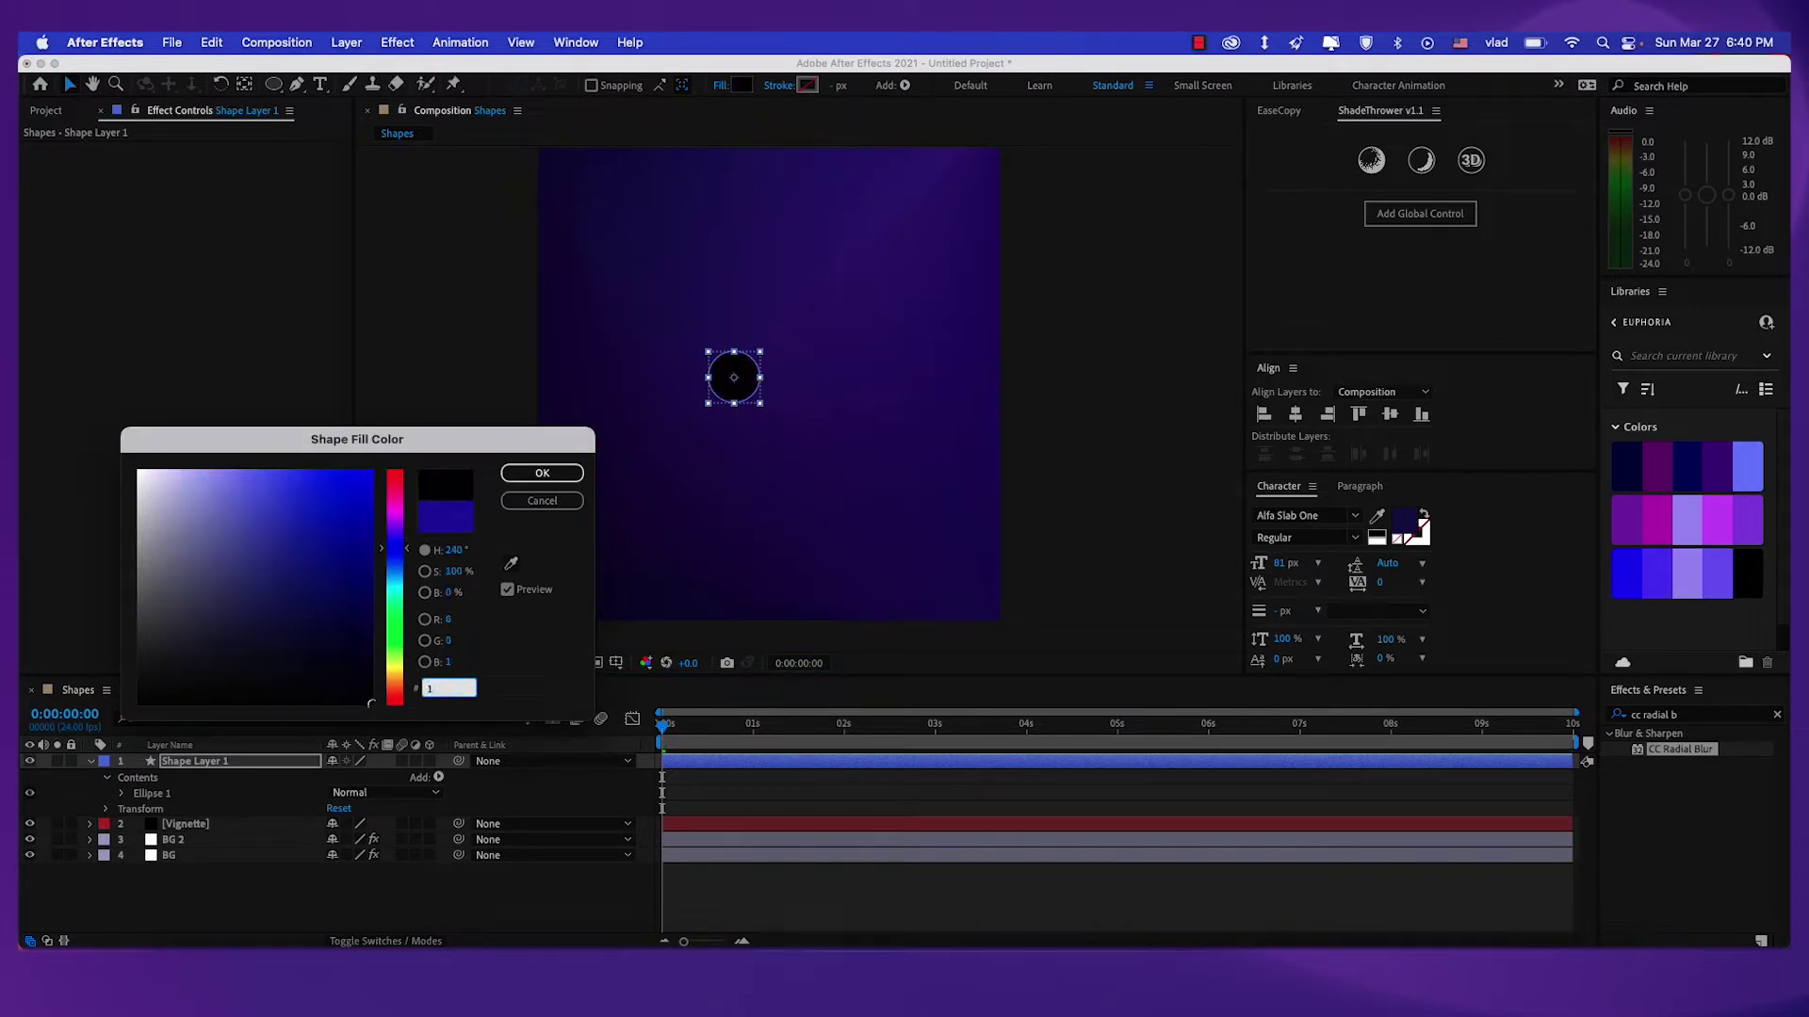
pyautogui.write('F8AE3')
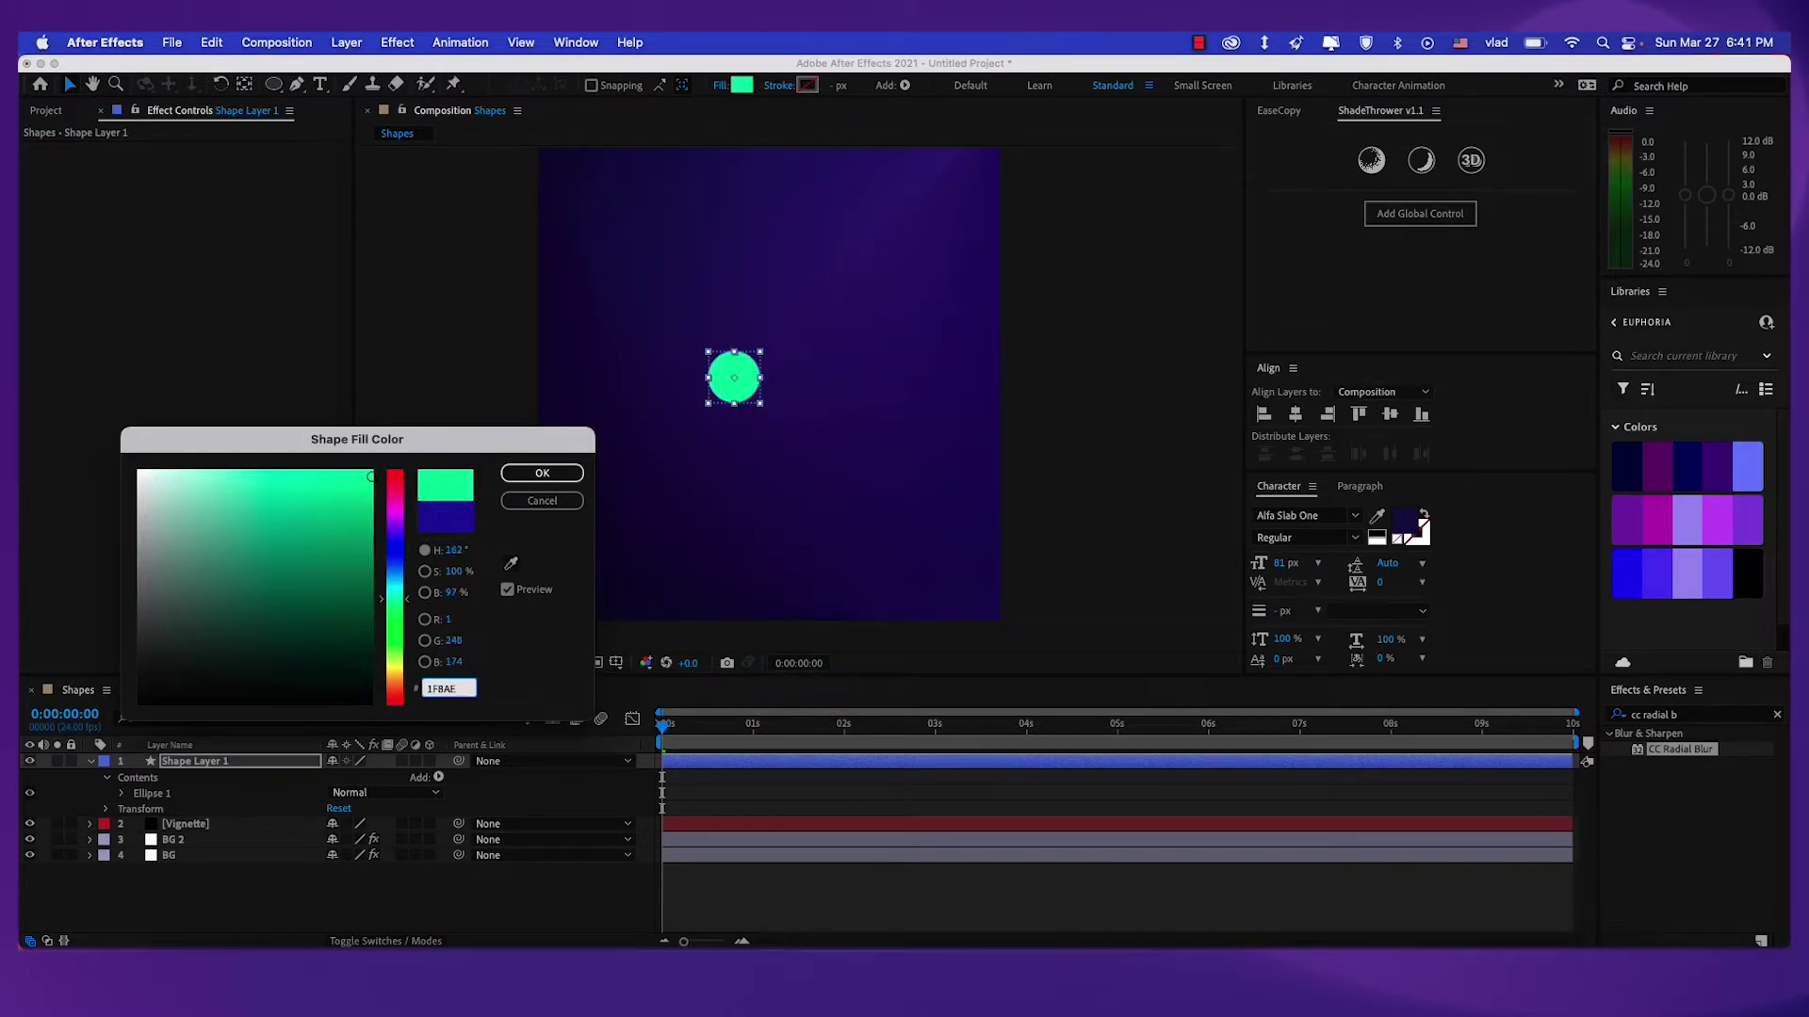
pyautogui.press('Return')
# Convert Ellipse Path 1 of the circle's shape layer to a Bezier path.
pyautogui.click(122, 794)
pyautogui.scroll(-3, 140, 787)
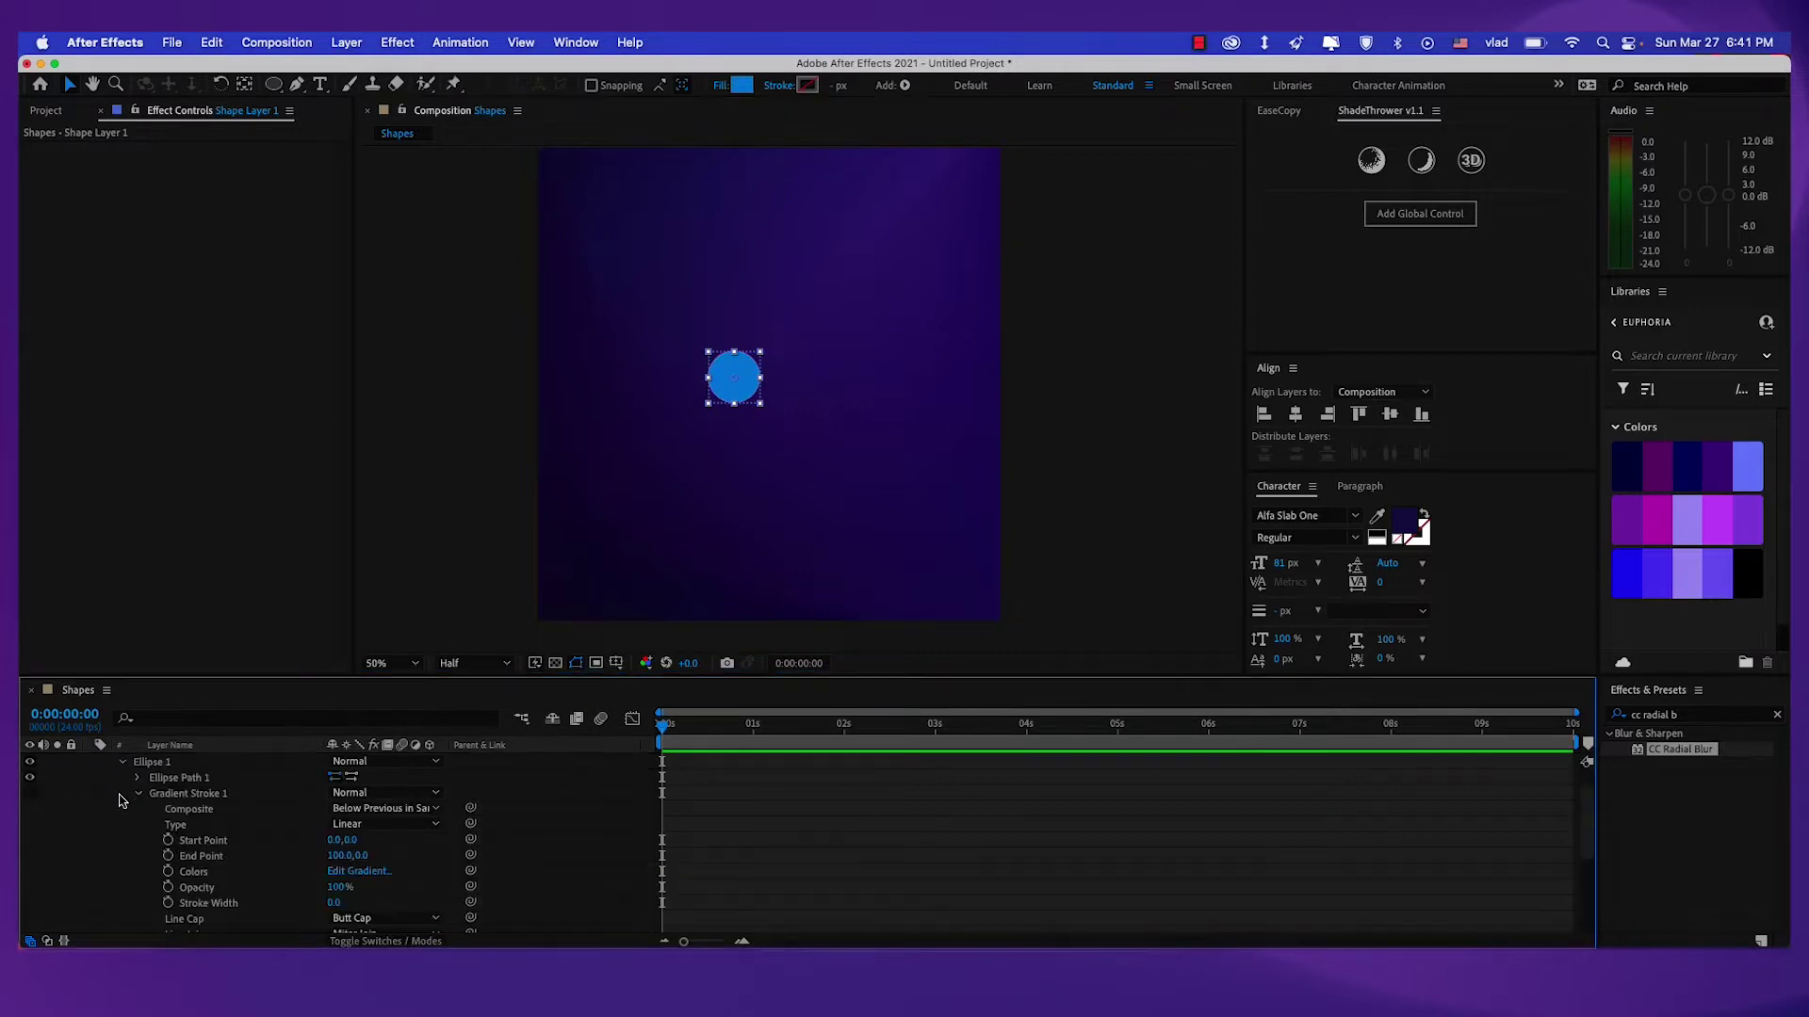
pyautogui.rightClick(199, 785)
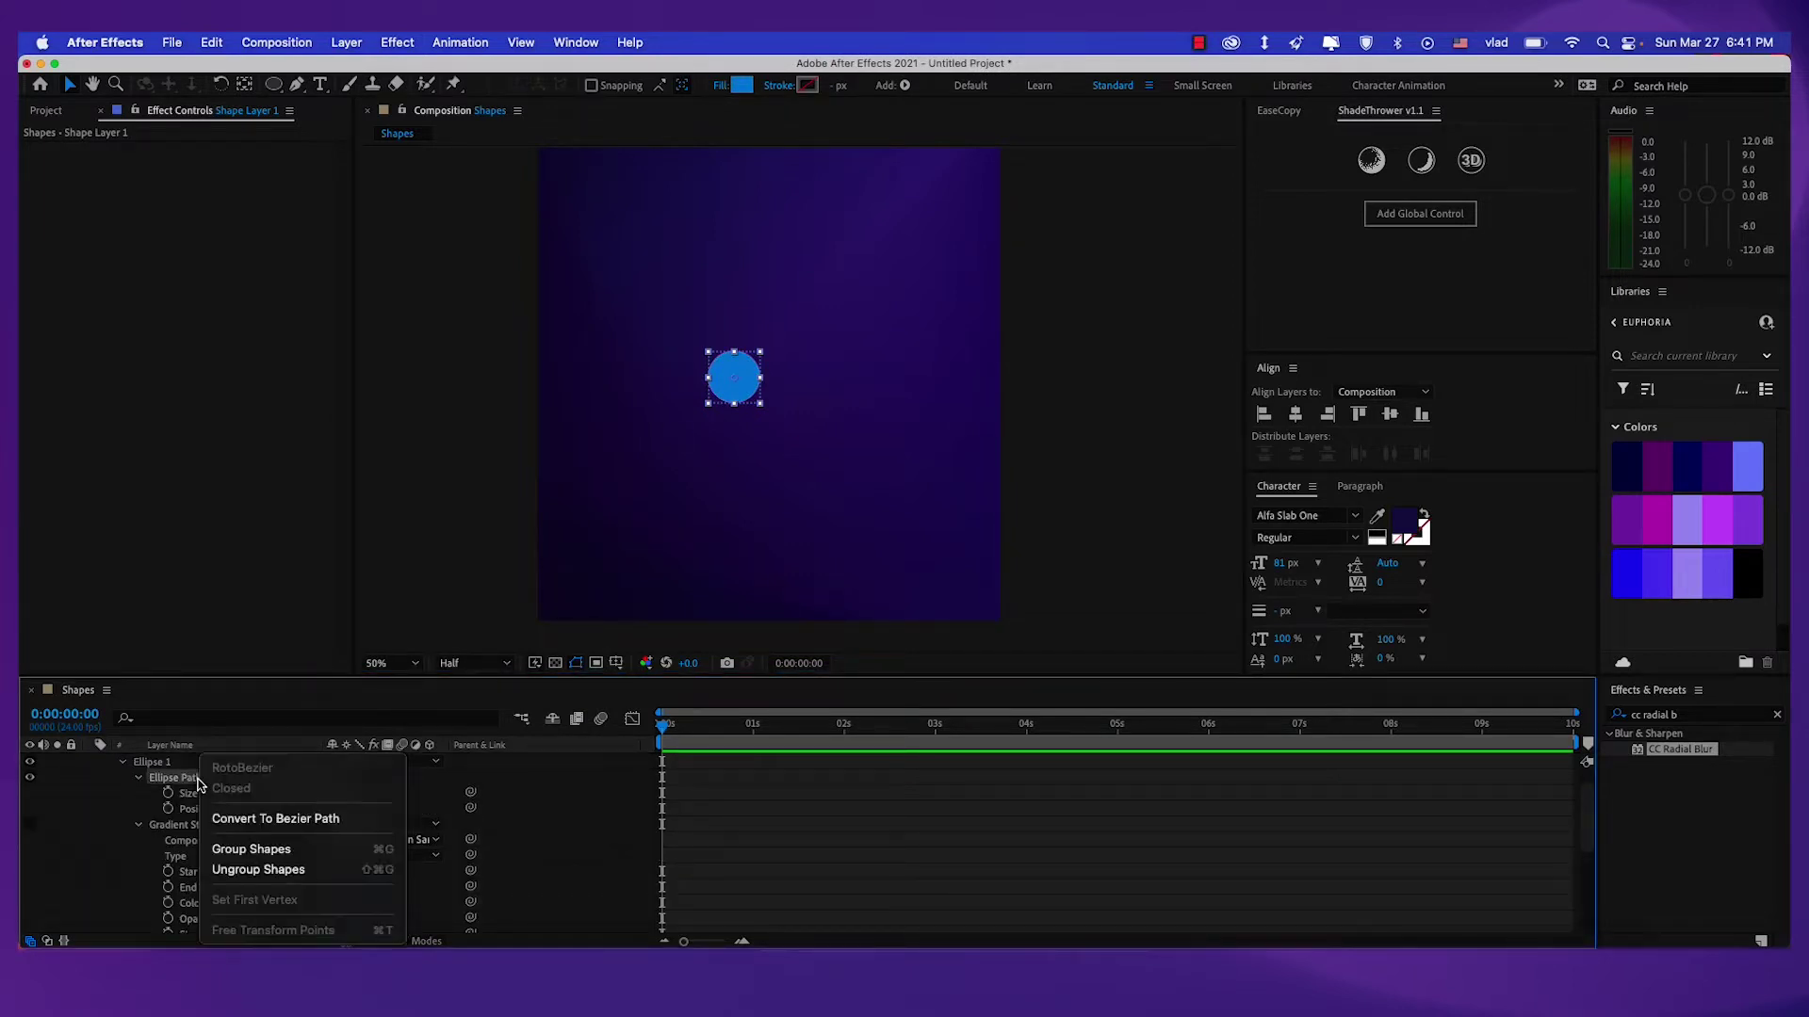
pyautogui.click(243, 823)
pyautogui.scroll(2, 142, 814)
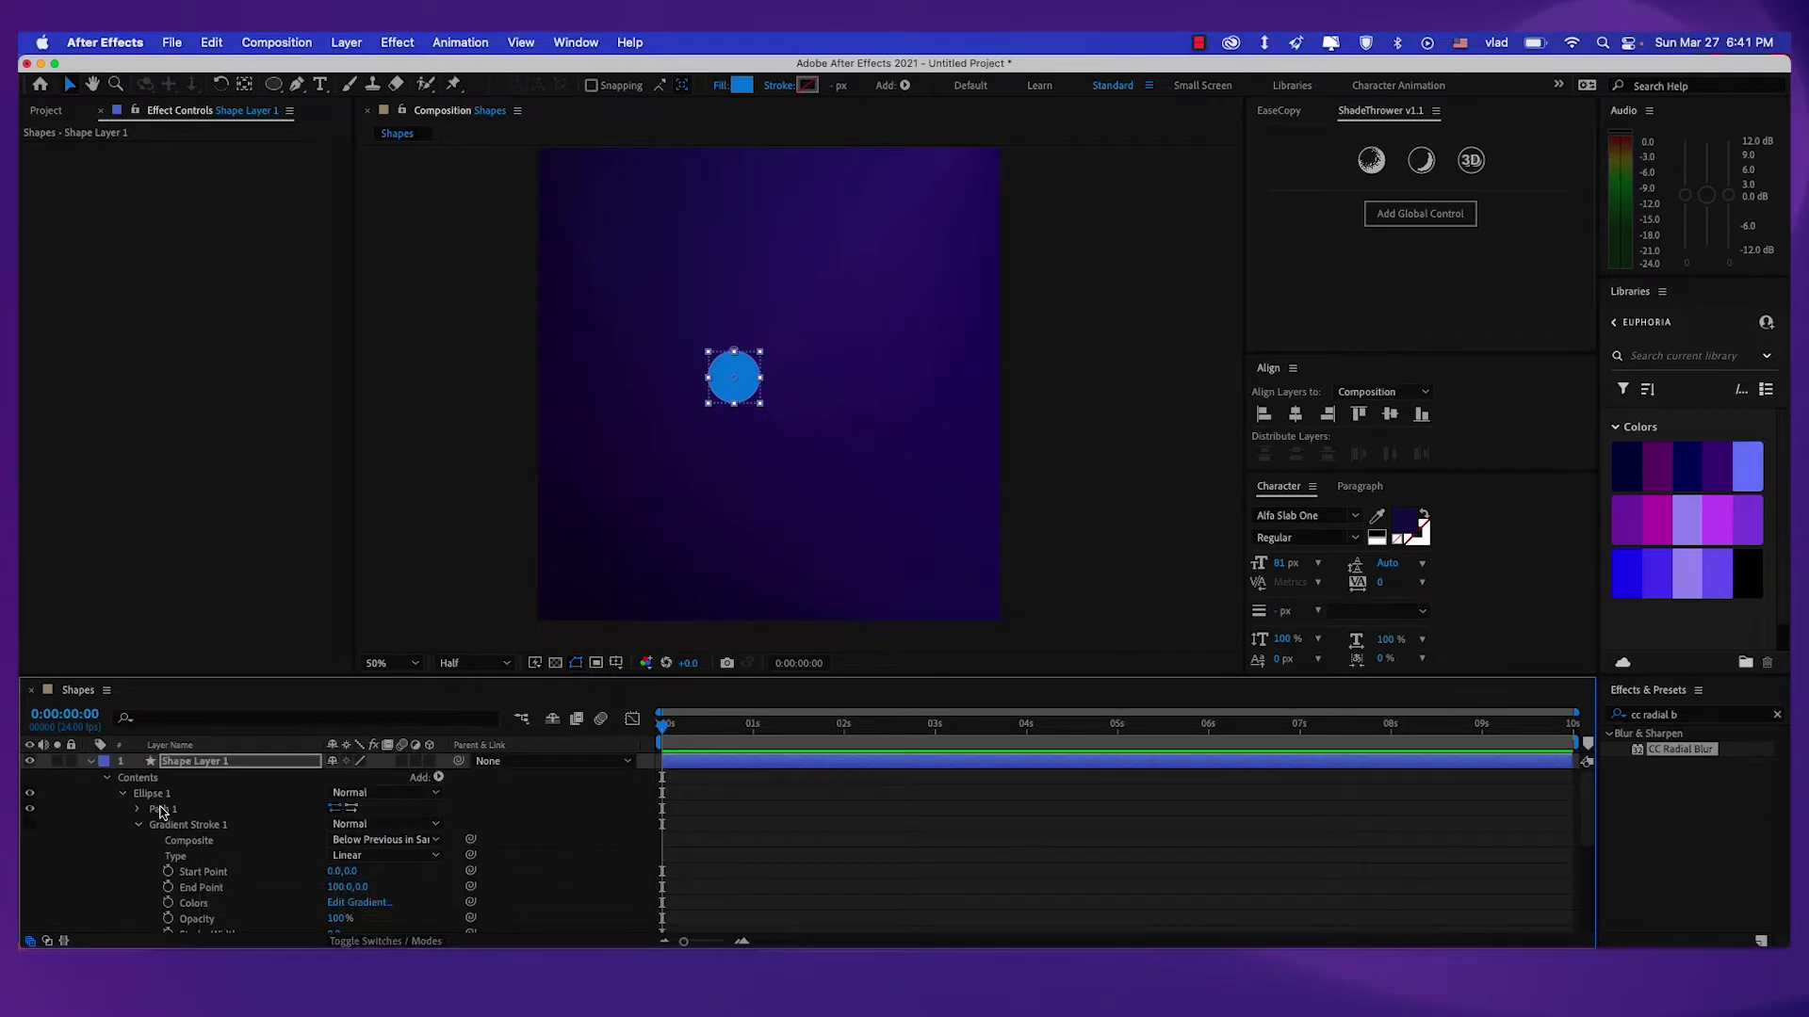
# Enable Path keyframing for Ellipse 1 at 0:00:00:00 and add a second Path keyframe at 0:00:00:22.
pyautogui.click(139, 810)
pyautogui.click(169, 824)
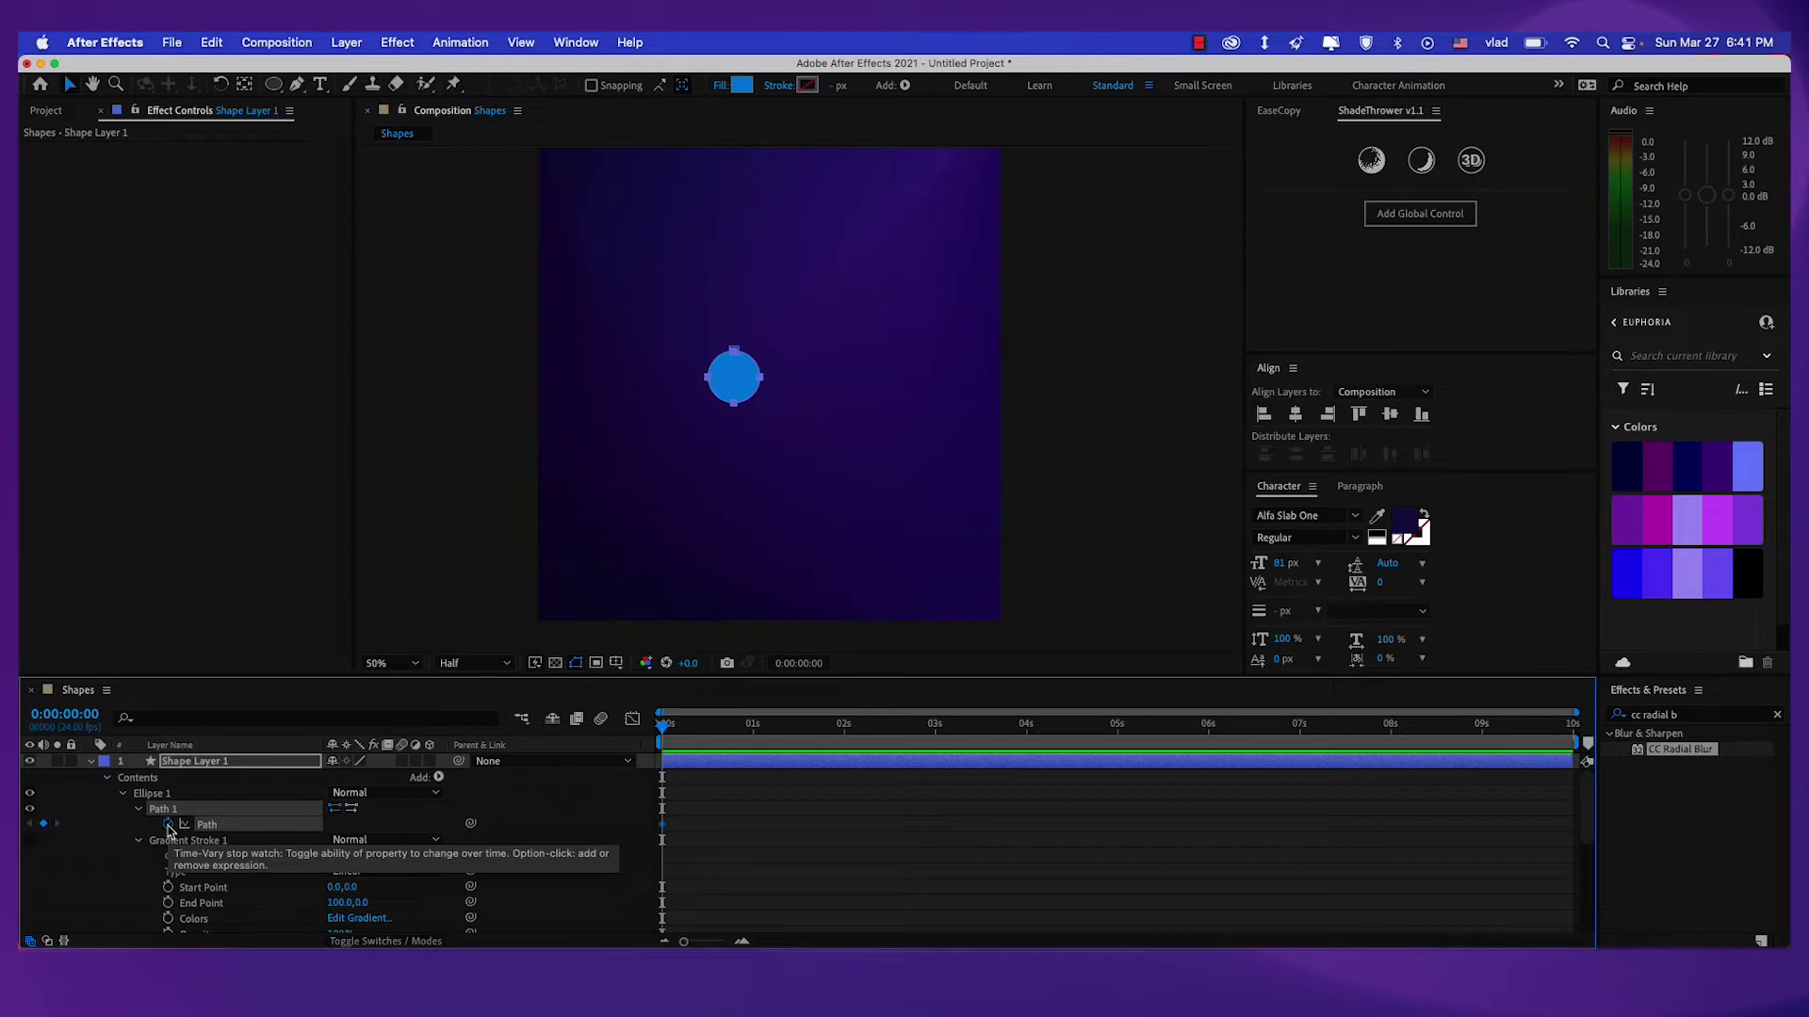
pyautogui.hotkey('shift', 'pagedown')
pyautogui.hotkey('shift', 'pagedown')
pyautogui.press('pagedown')
pyautogui.press('pagedown')
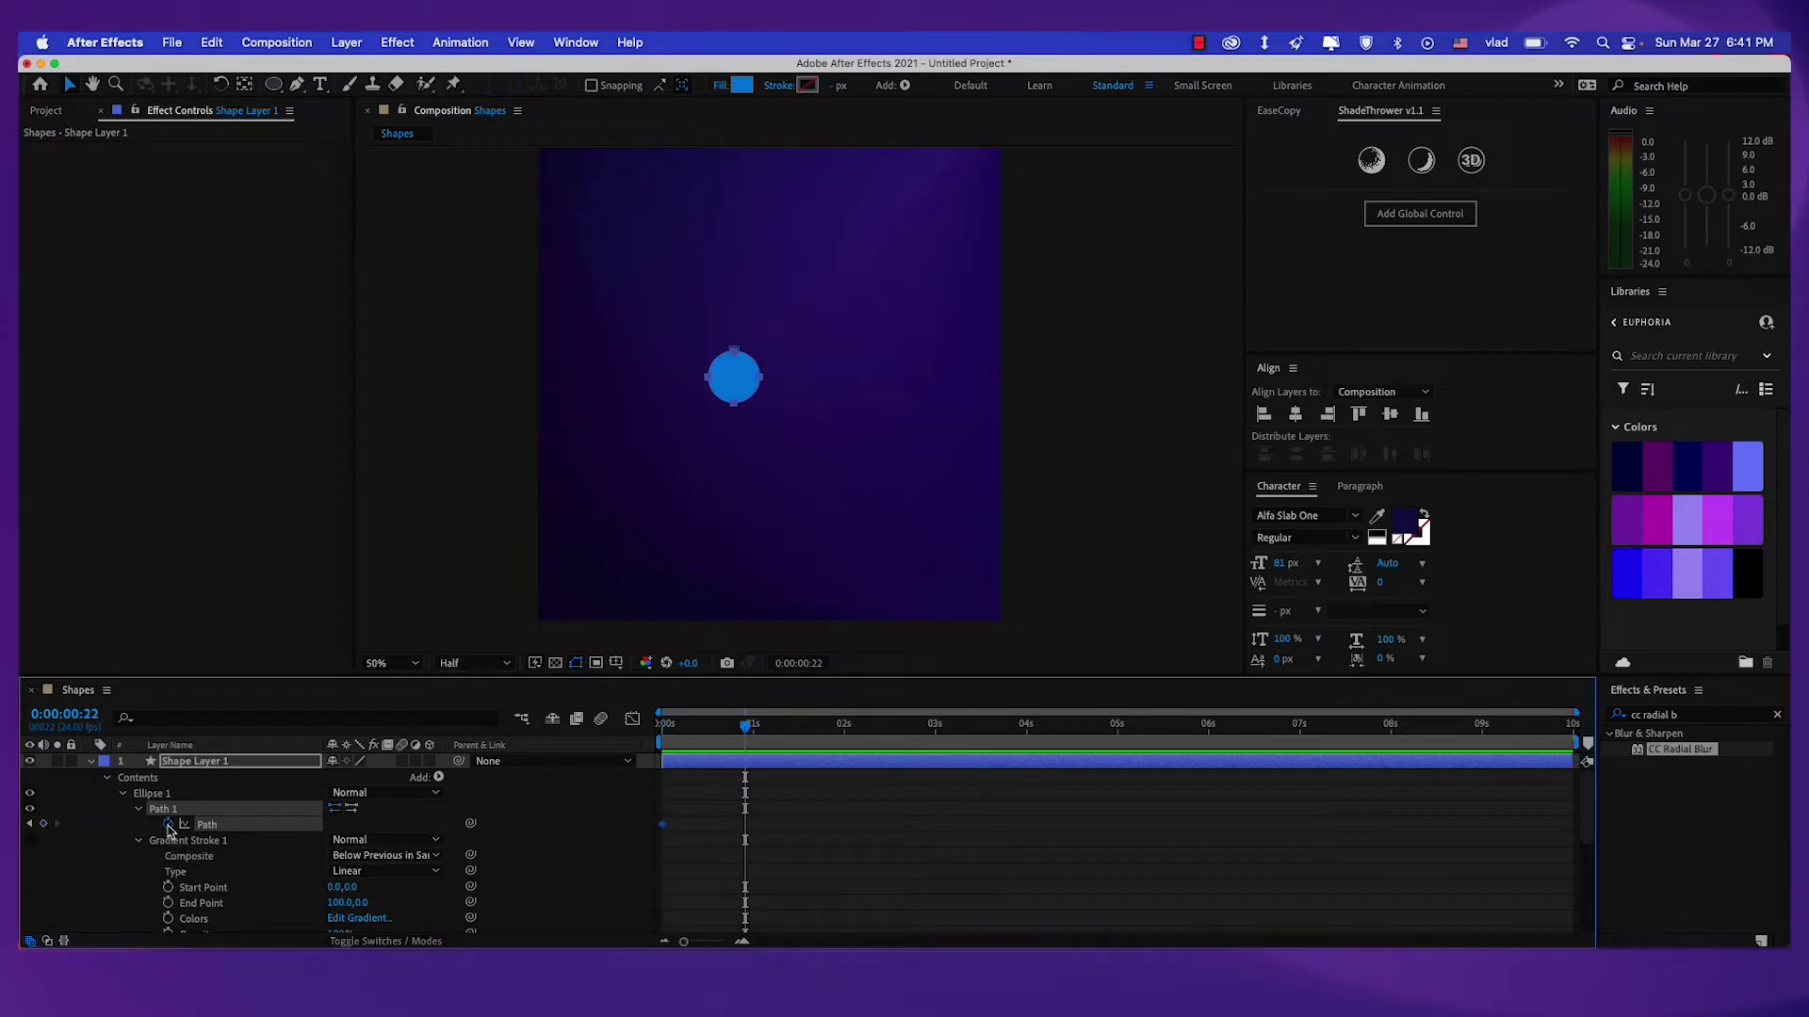
pyautogui.click(44, 825)
# Add a third Path keyframe to the circle at 0:00:02:14.
pyautogui.hotkey('shift', 'pagedown')
pyautogui.hotkey('shift', 'pagedown')
pyautogui.hotkey('shift', 'pagedown')
pyautogui.hotkey('shift', 'pagedown')
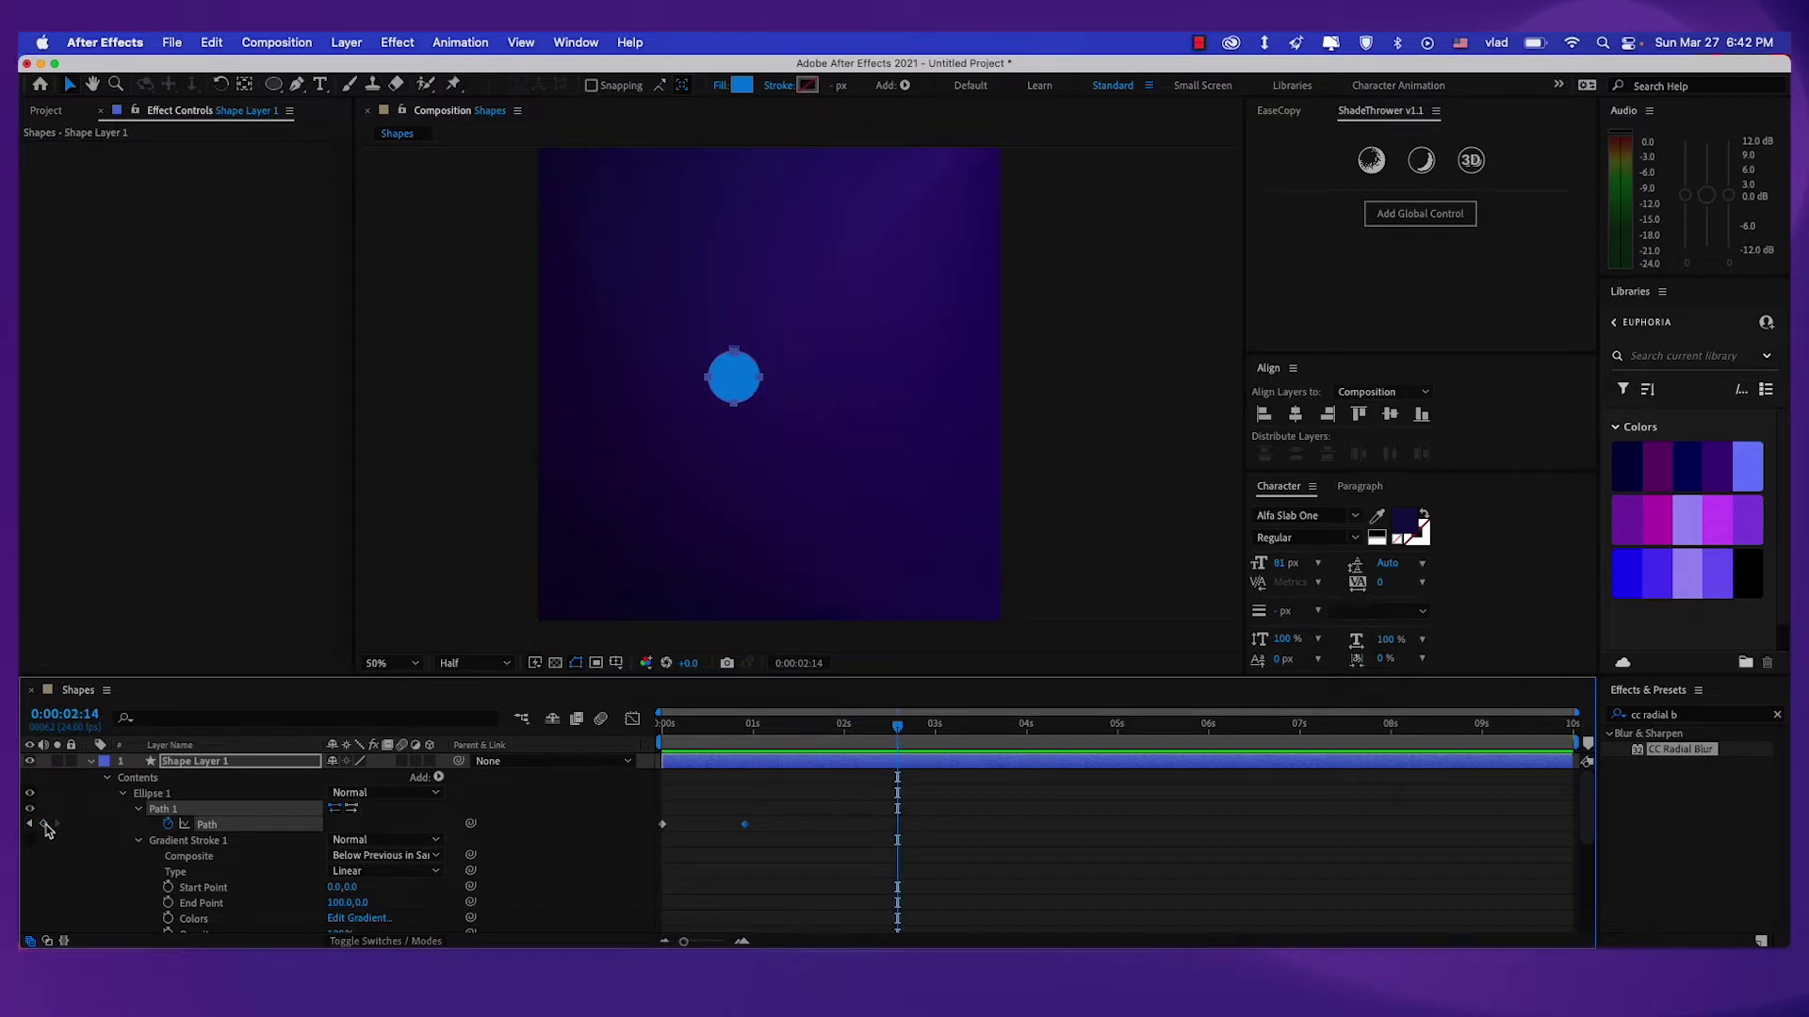
pyautogui.click(45, 826)
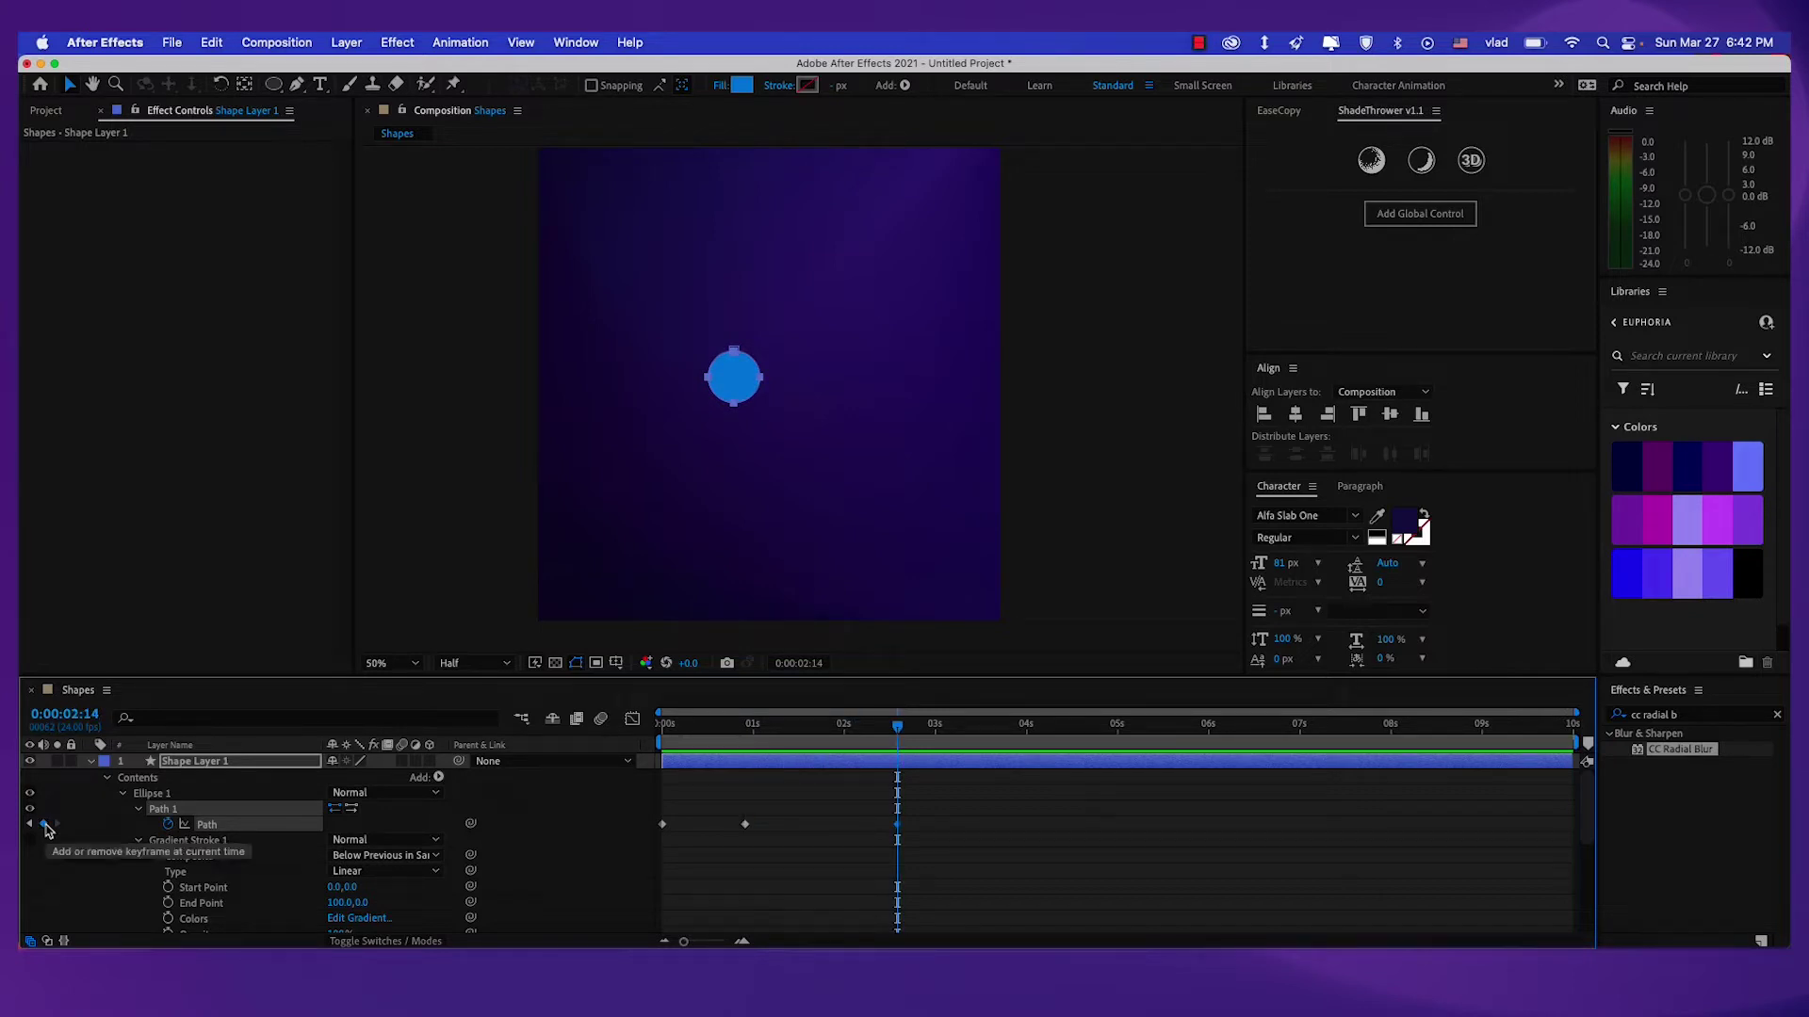
# At 0:00:00:22, start reshaping the circle into a triangle by raising its top point, adding side points and lowering the bottom corners.
pyautogui.hotkey('shift', 'pageup')
pyautogui.hotkey('shift', 'pageup')
pyautogui.hotkey('shift', 'pageup')
pyautogui.hotkey('shift', 'pageup')
pyautogui.click(723, 814)
pyautogui.moveTo(724, 814); pyautogui.dragTo(780, 848)
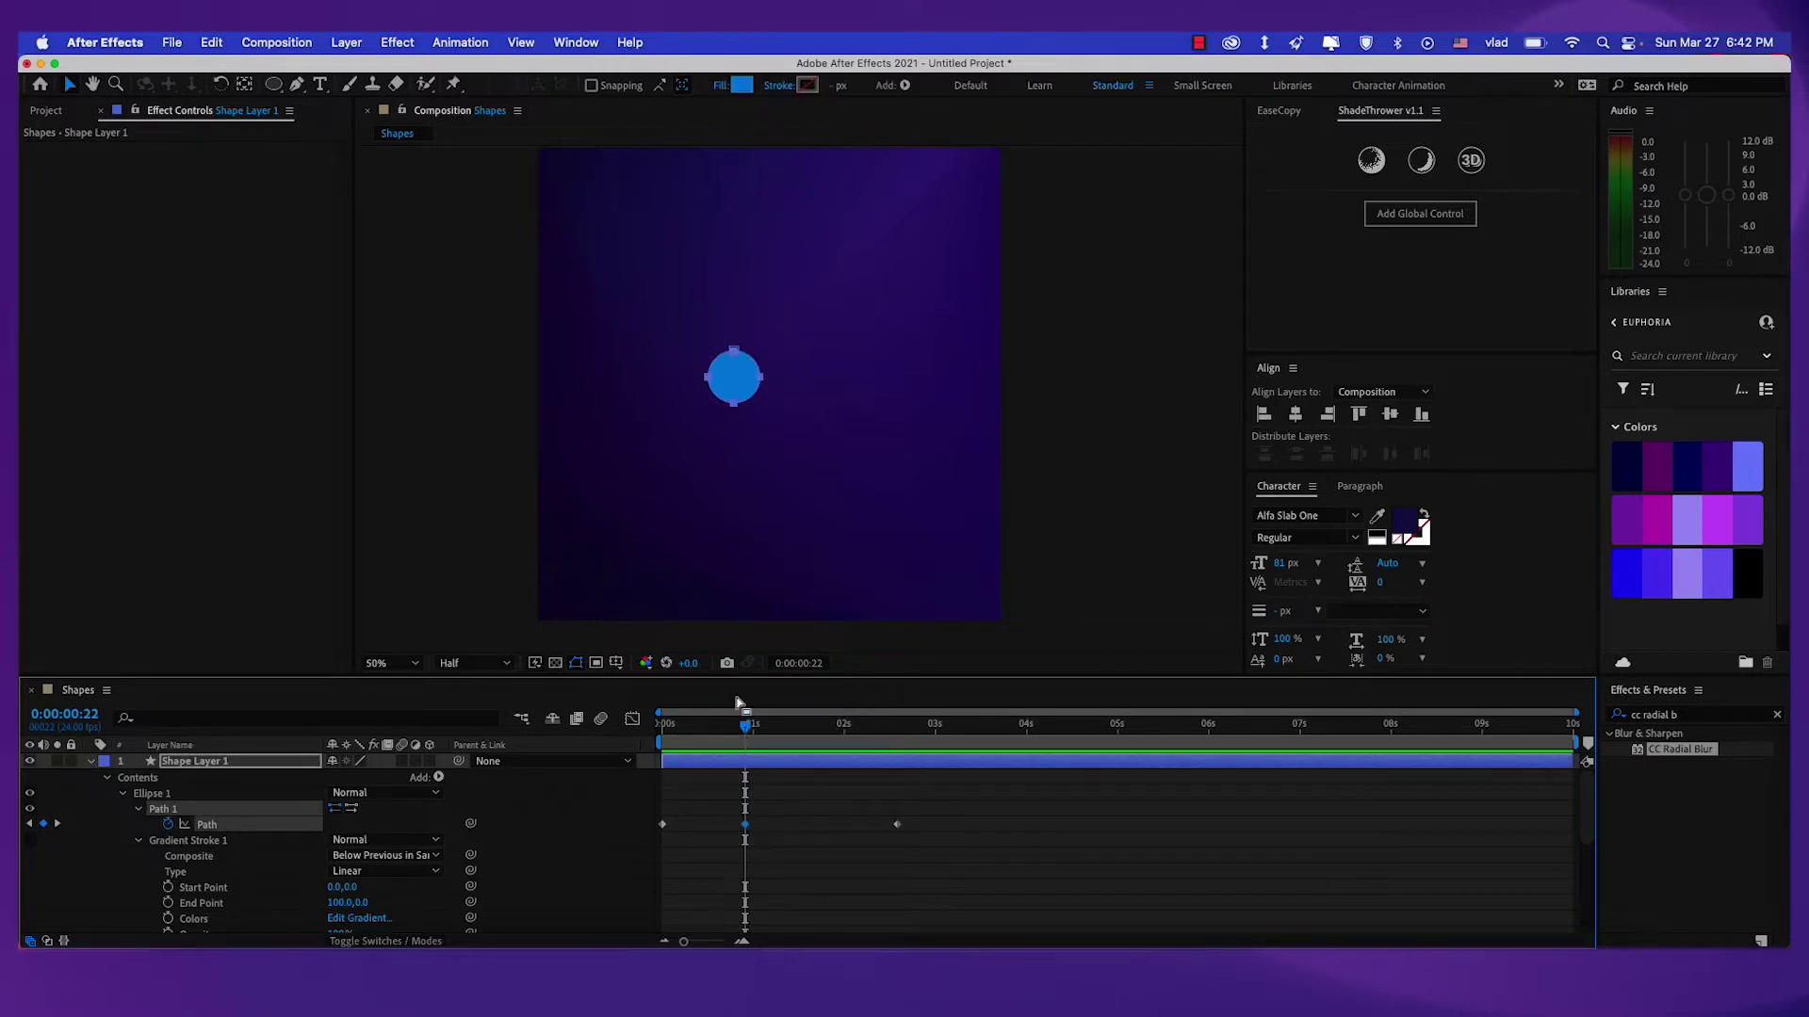
pyautogui.moveTo(788, 425)
pyautogui.mouseDown()
pyautogui.moveTo(797, 488)
pyautogui.moveTo(816, 433)
pyautogui.mouseUp()
pyautogui.press('.')
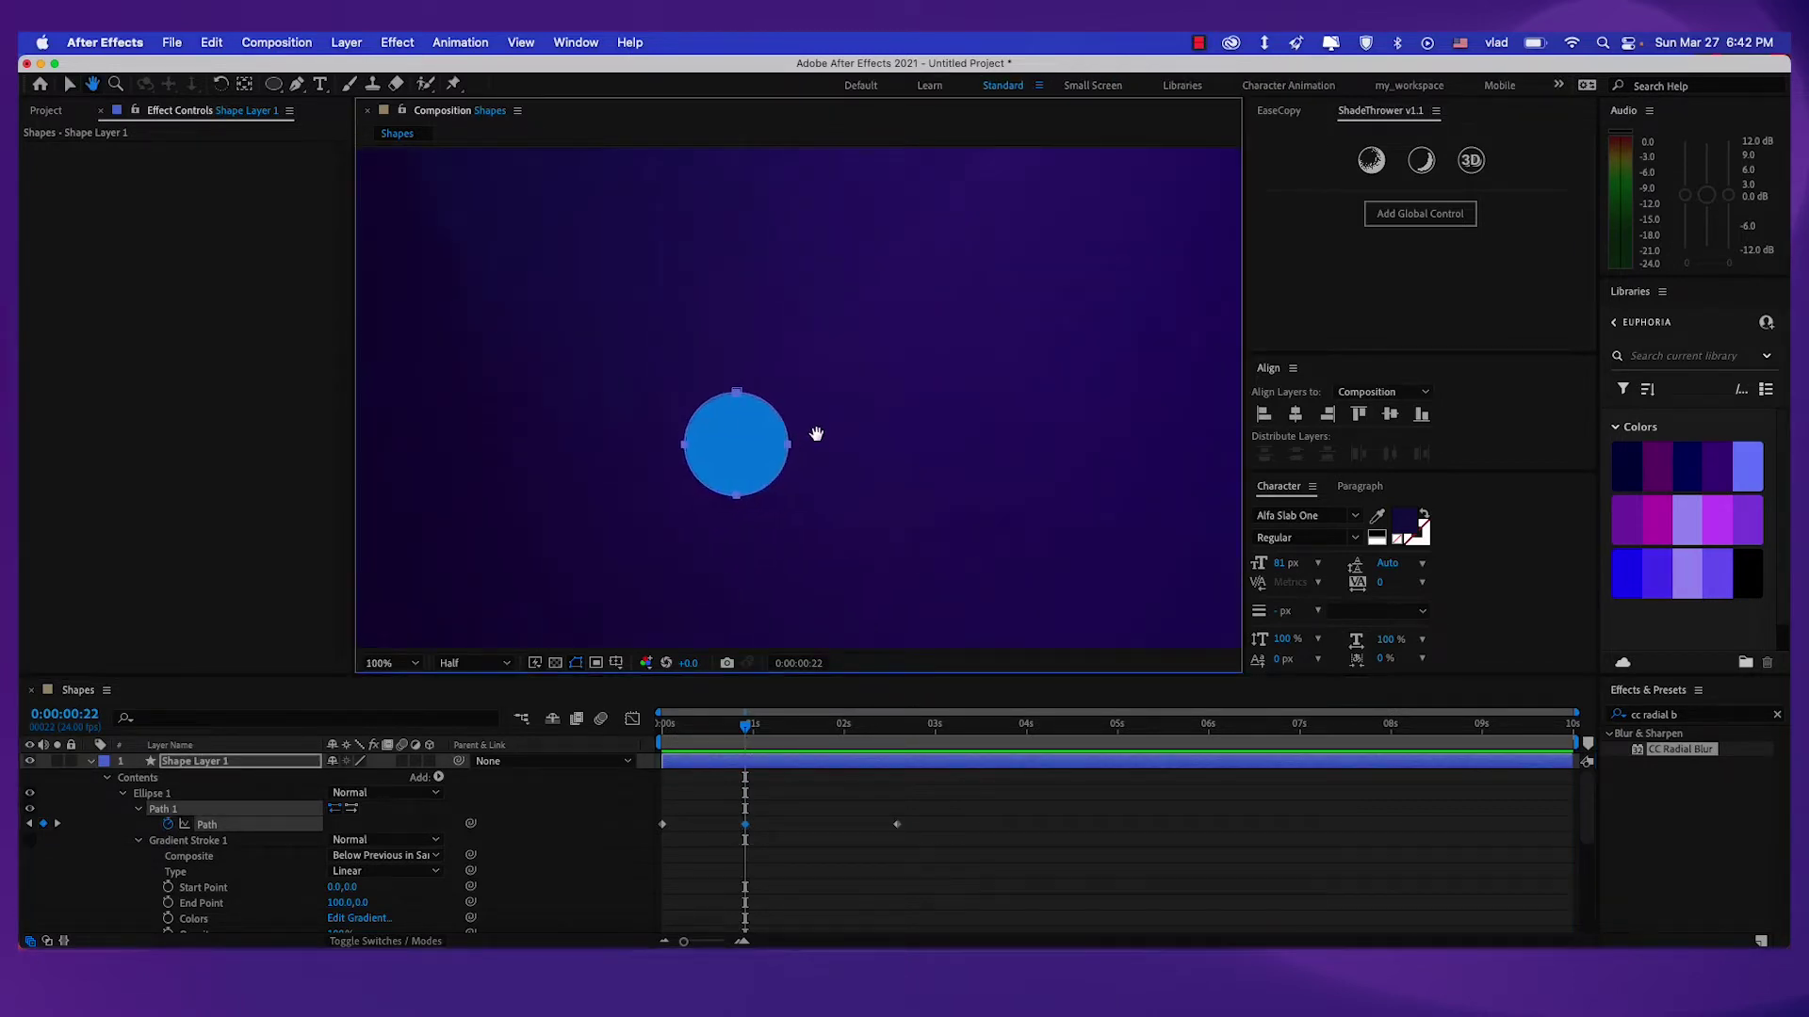
pyautogui.scroll(2, 749, 416)
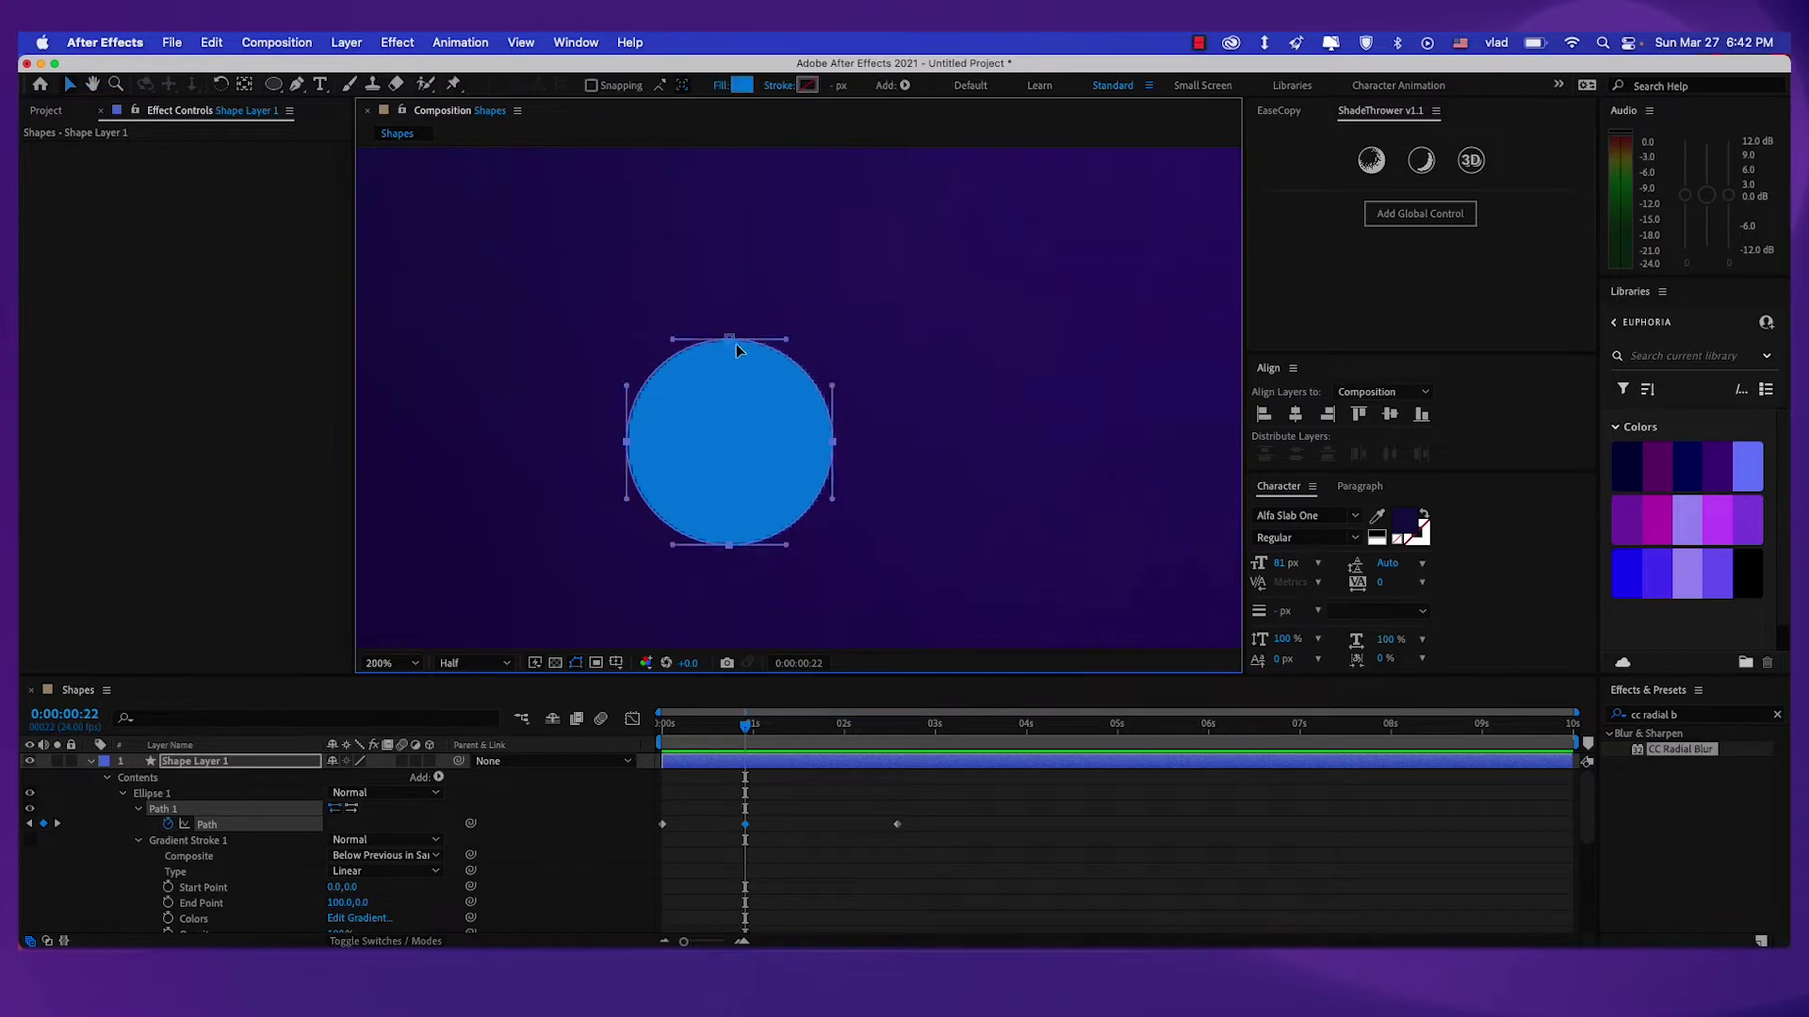
pyautogui.moveTo(739, 344); pyautogui.dragTo(737, 302)
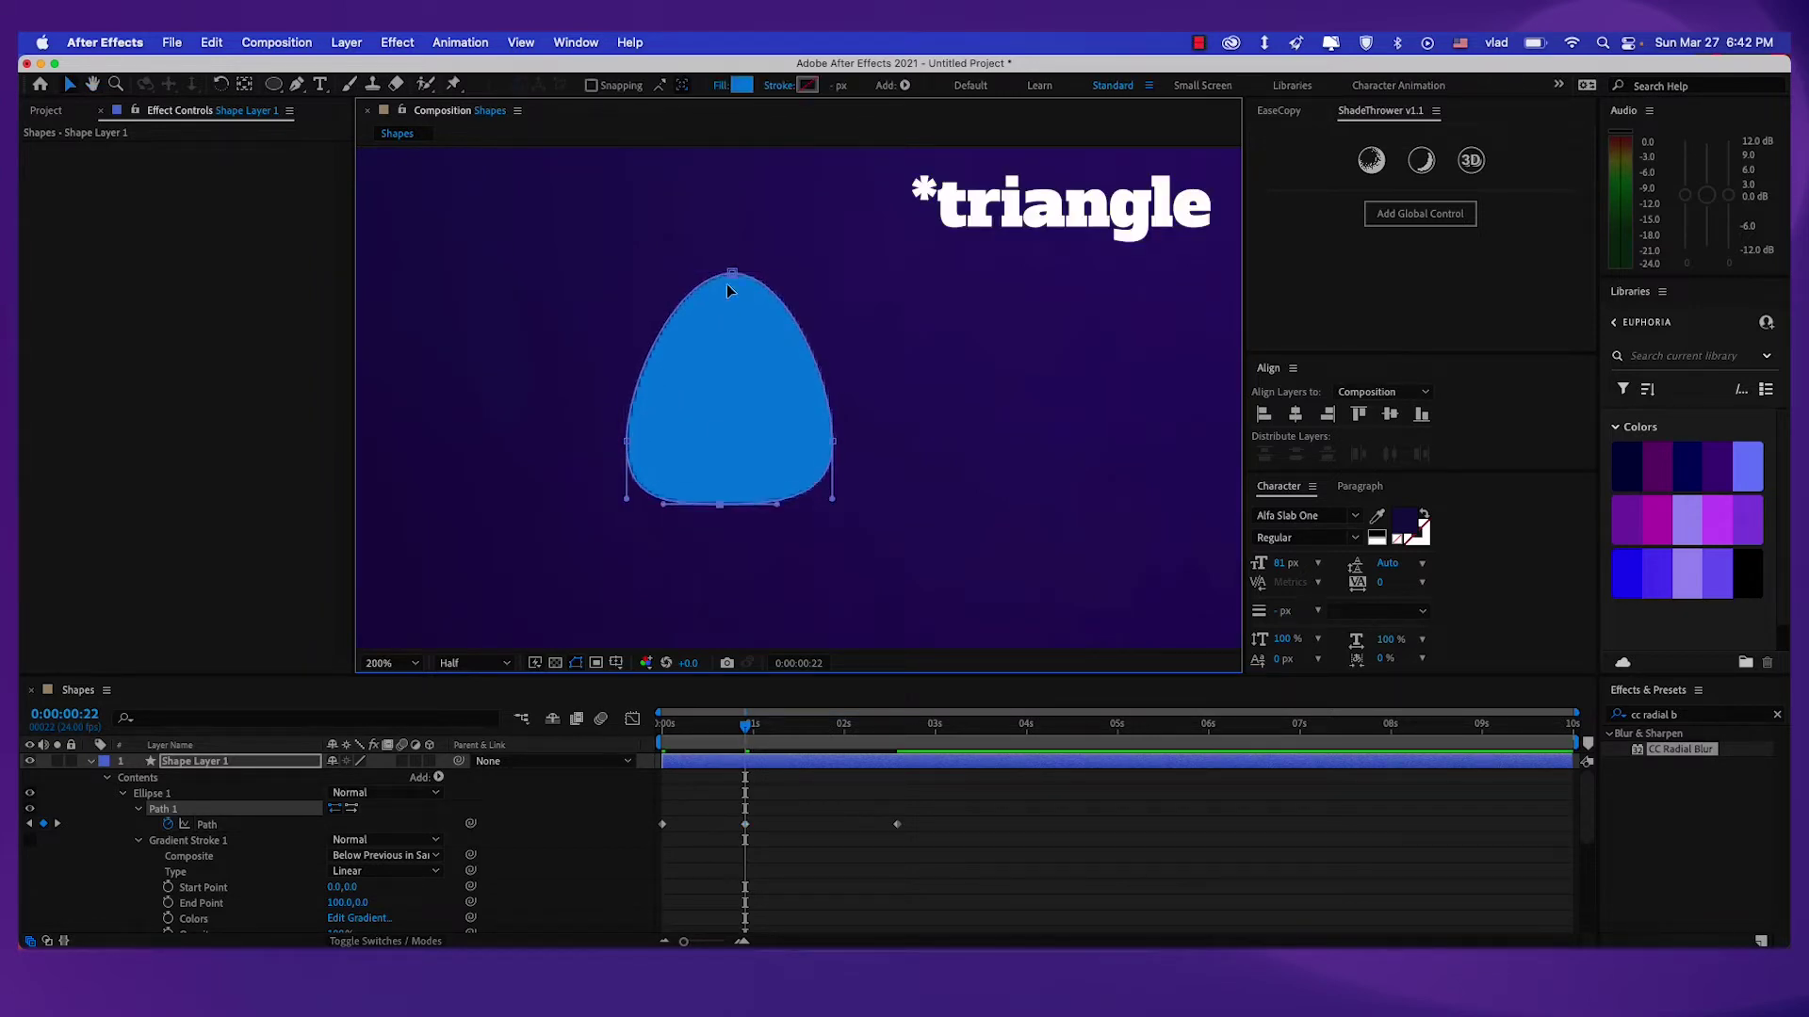
pyautogui.moveTo(651, 369)
pyautogui.mouseDown()
pyautogui.moveTo(663, 337)
pyautogui.moveTo(663, 373)
pyautogui.mouseUp()
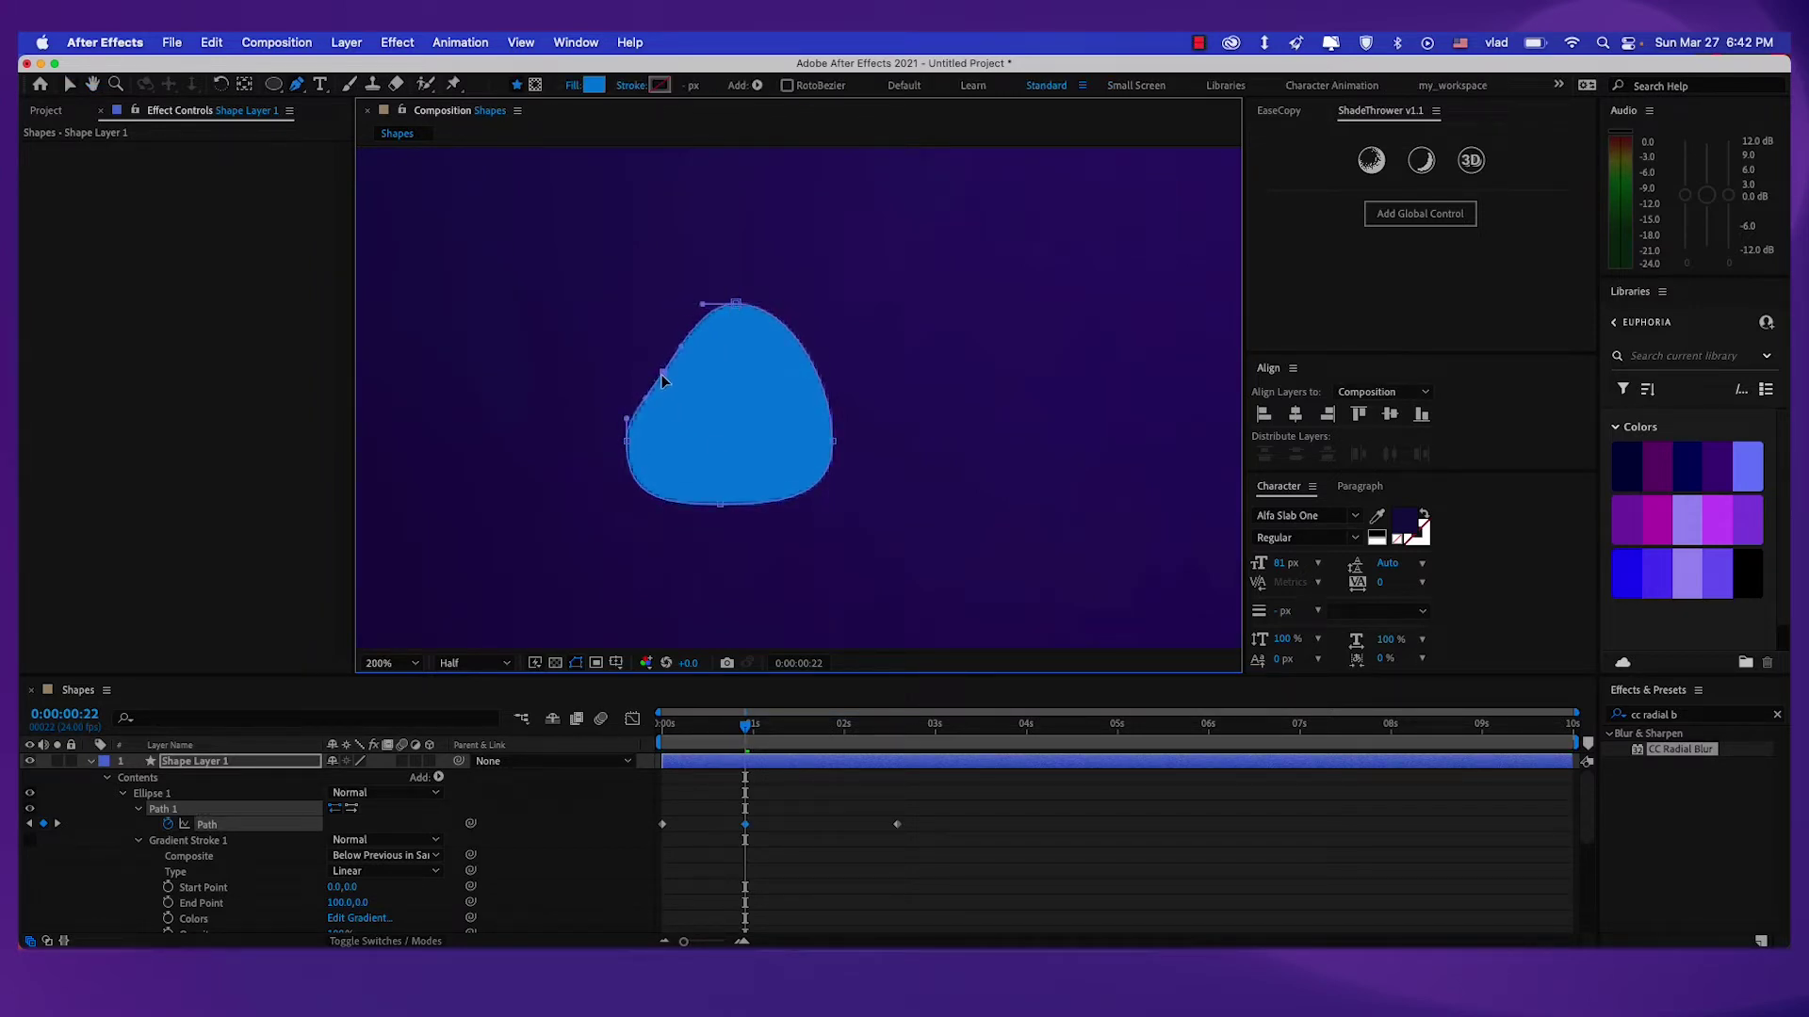
pyautogui.moveTo(626, 450); pyautogui.dragTo(625, 509)
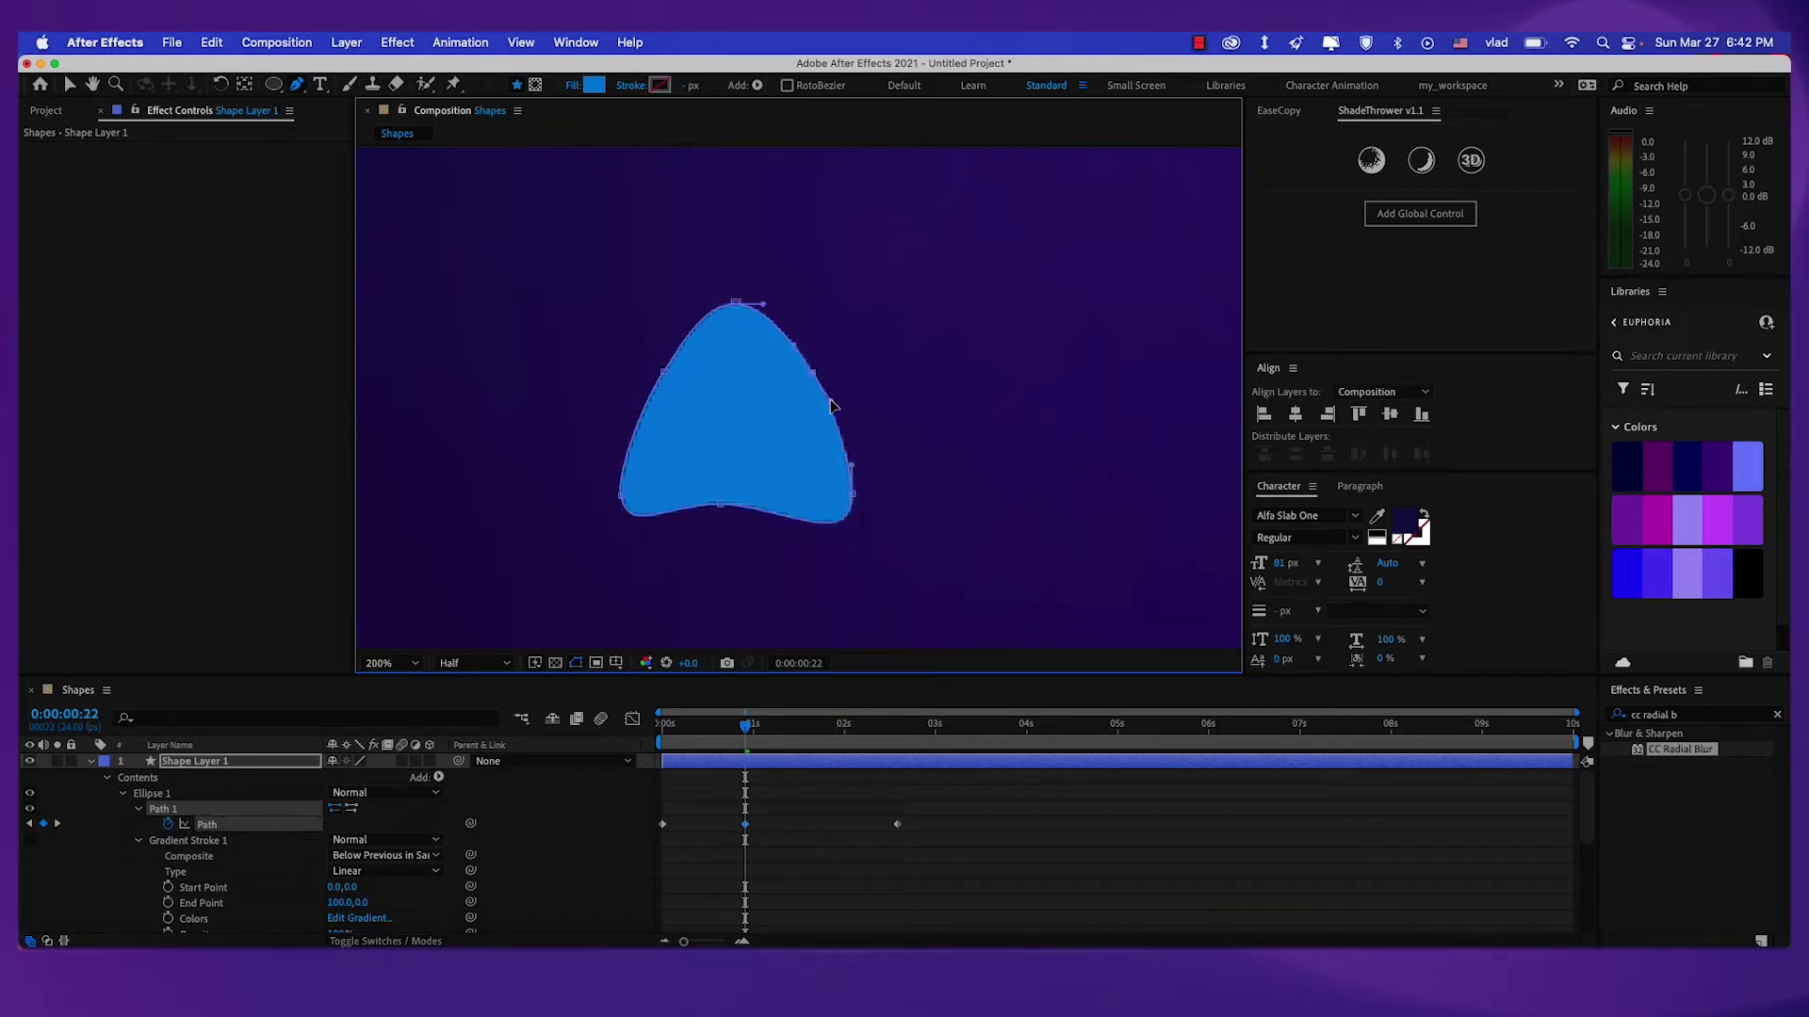
# Refine the side and corner points into a rounded triangle with pinched sides, and set the layer's label color to Red.
pyautogui.moveTo(848, 466)
pyautogui.mouseDown()
pyautogui.moveTo(839, 513)
pyautogui.moveTo(848, 500)
pyautogui.mouseUp()
pyautogui.moveTo(848, 466); pyautogui.dragTo(848, 470)
pyautogui.moveTo(671, 355); pyautogui.dragTo(677, 358)
pyautogui.moveTo(617, 467); pyautogui.dragTo(622, 468)
pyautogui.moveTo(791, 354); pyautogui.dragTo(784, 353)
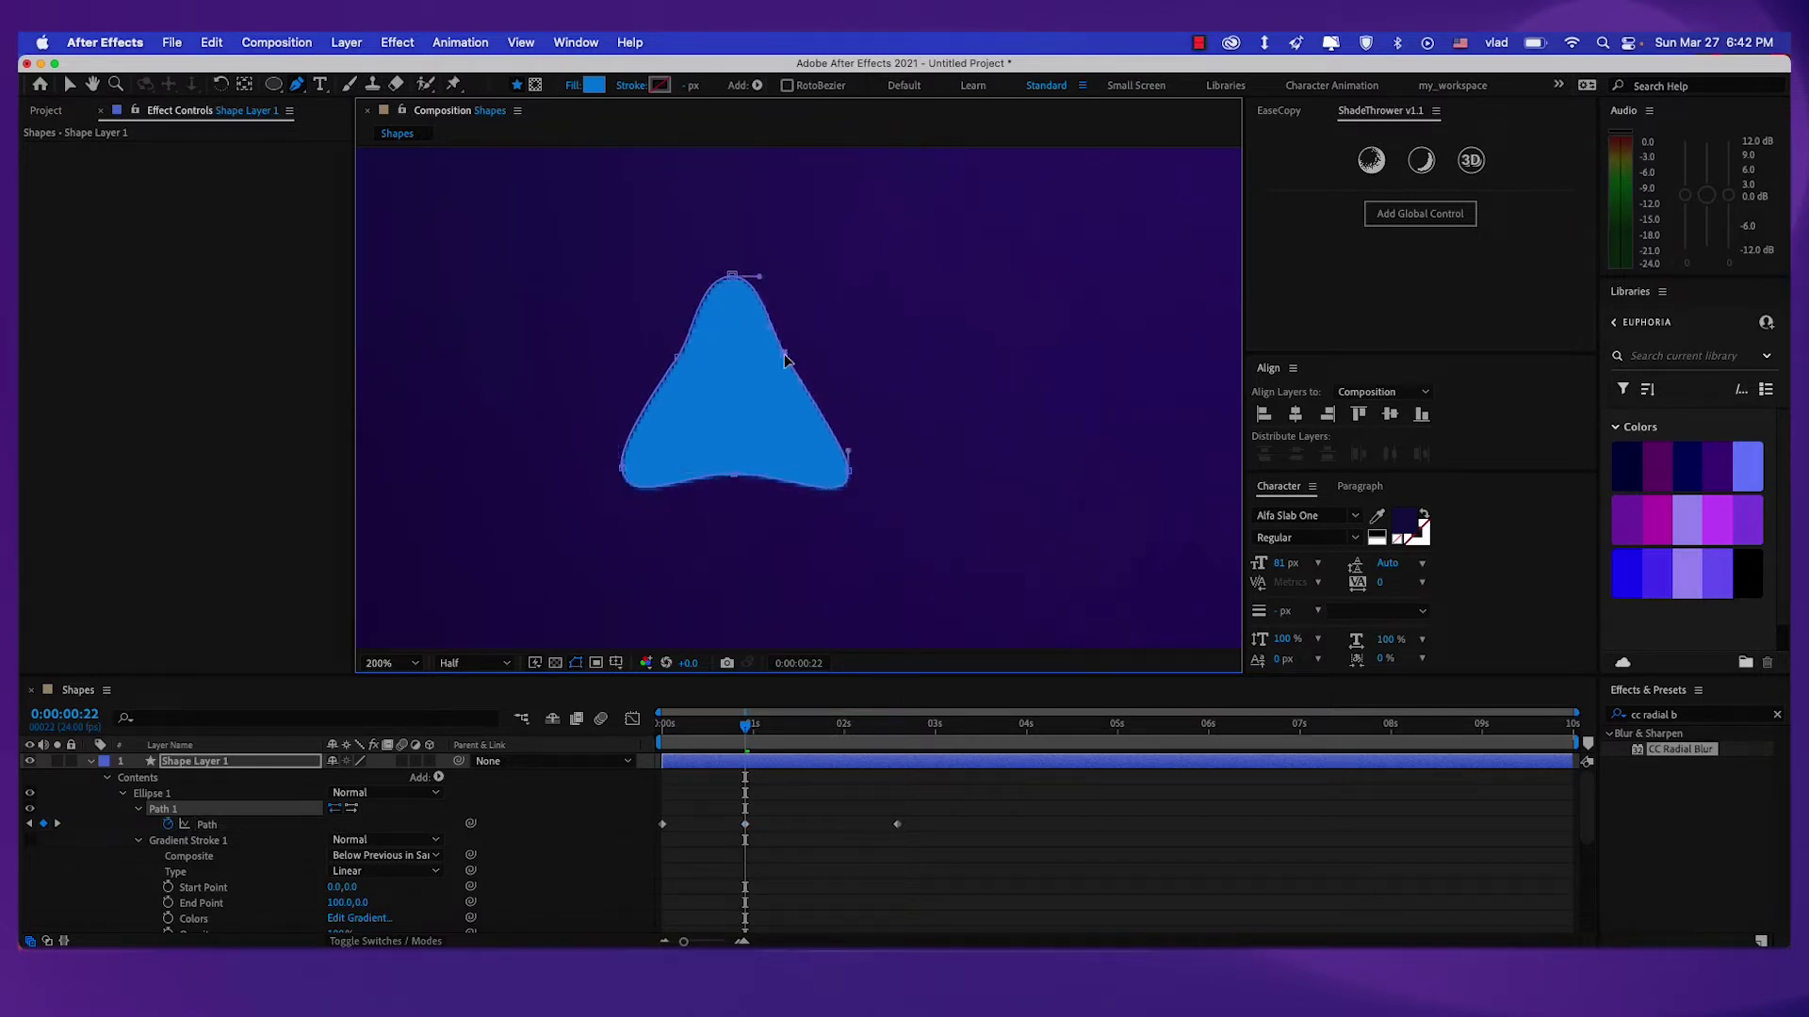
pyautogui.click(104, 761)
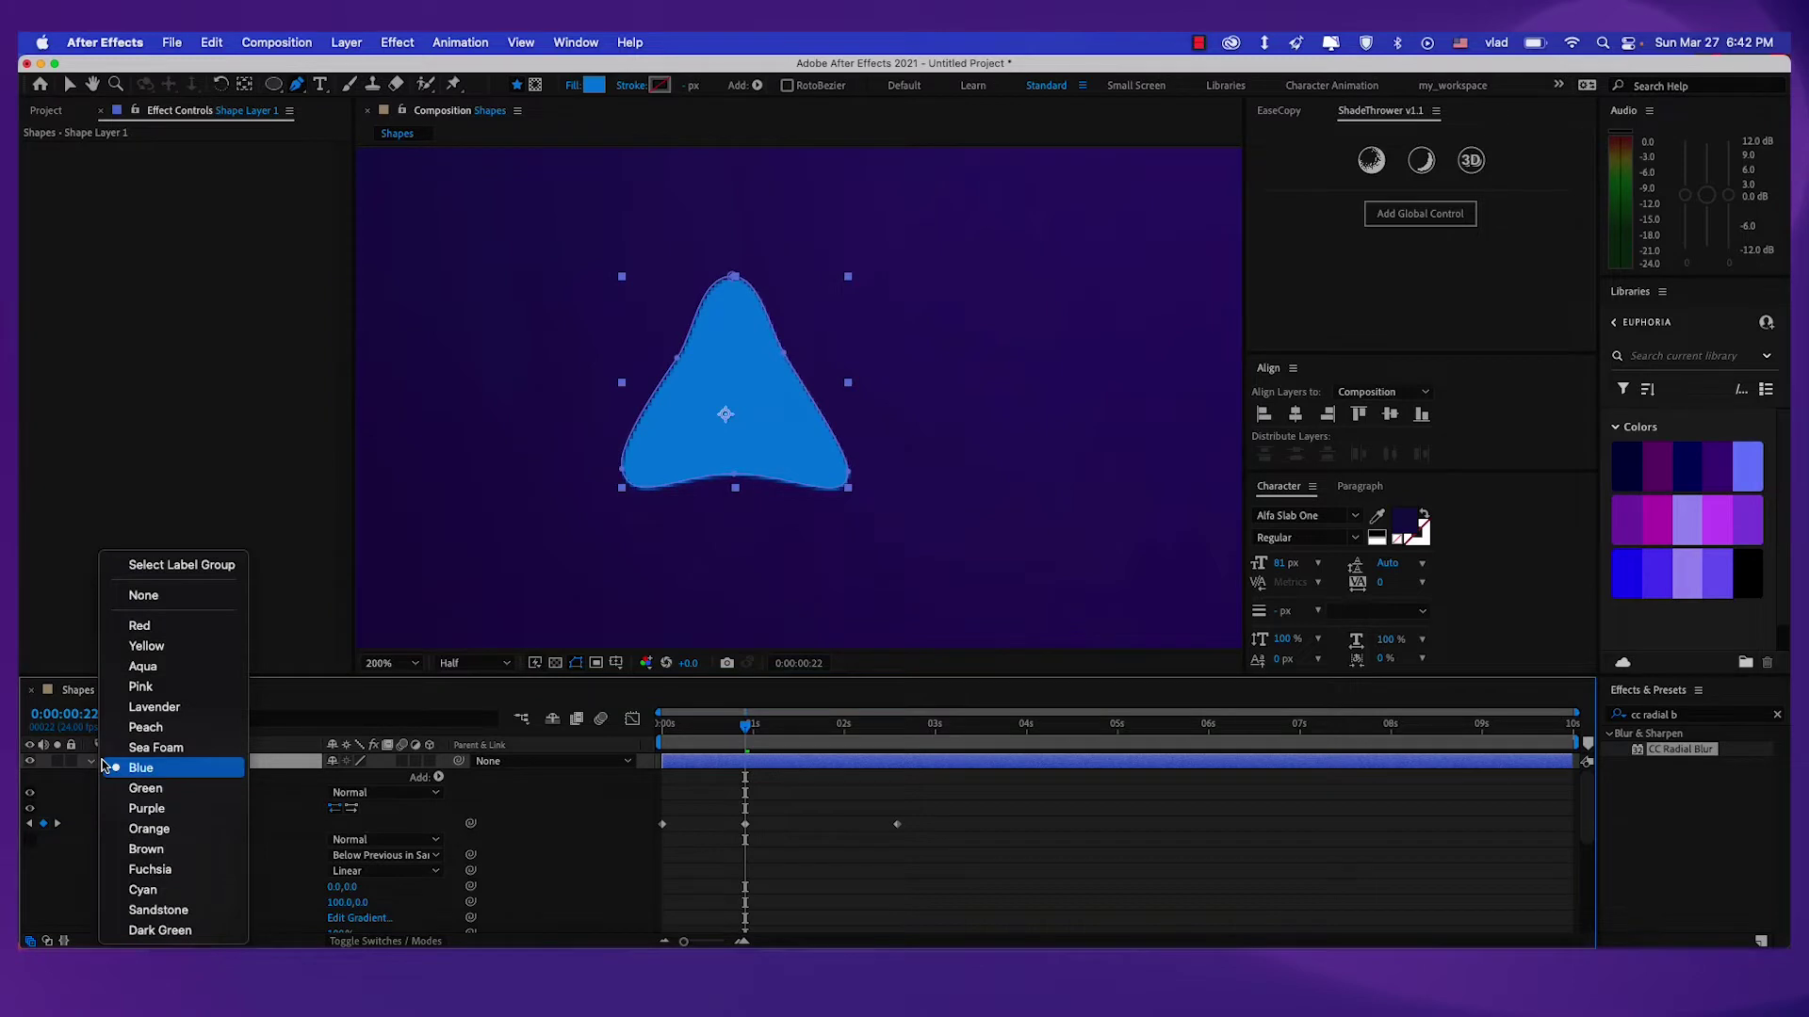
pyautogui.click(188, 627)
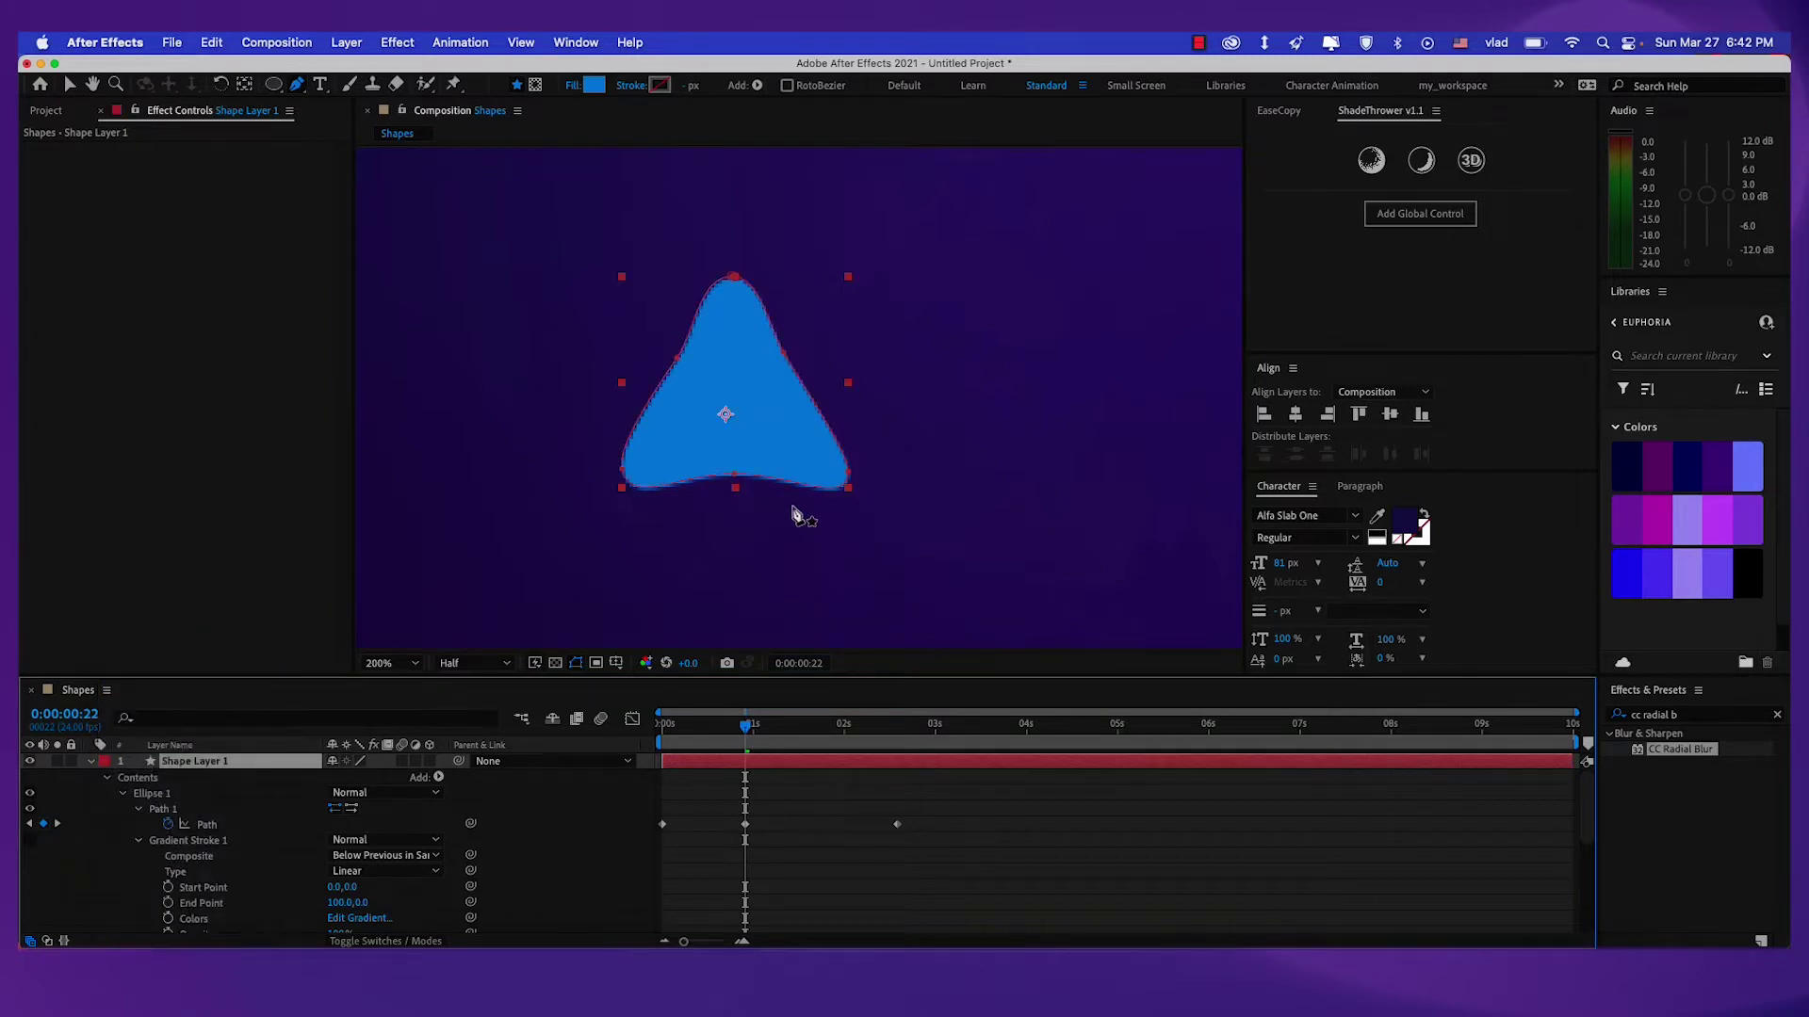
# Apply Easy Ease to all three Path keyframes.
pyautogui.click(263, 823)
pyautogui.click(753, 783)
pyautogui.moveTo(747, 730); pyautogui.dragTo(737, 810)
pyautogui.moveTo(925, 810); pyautogui.dragTo(617, 869)
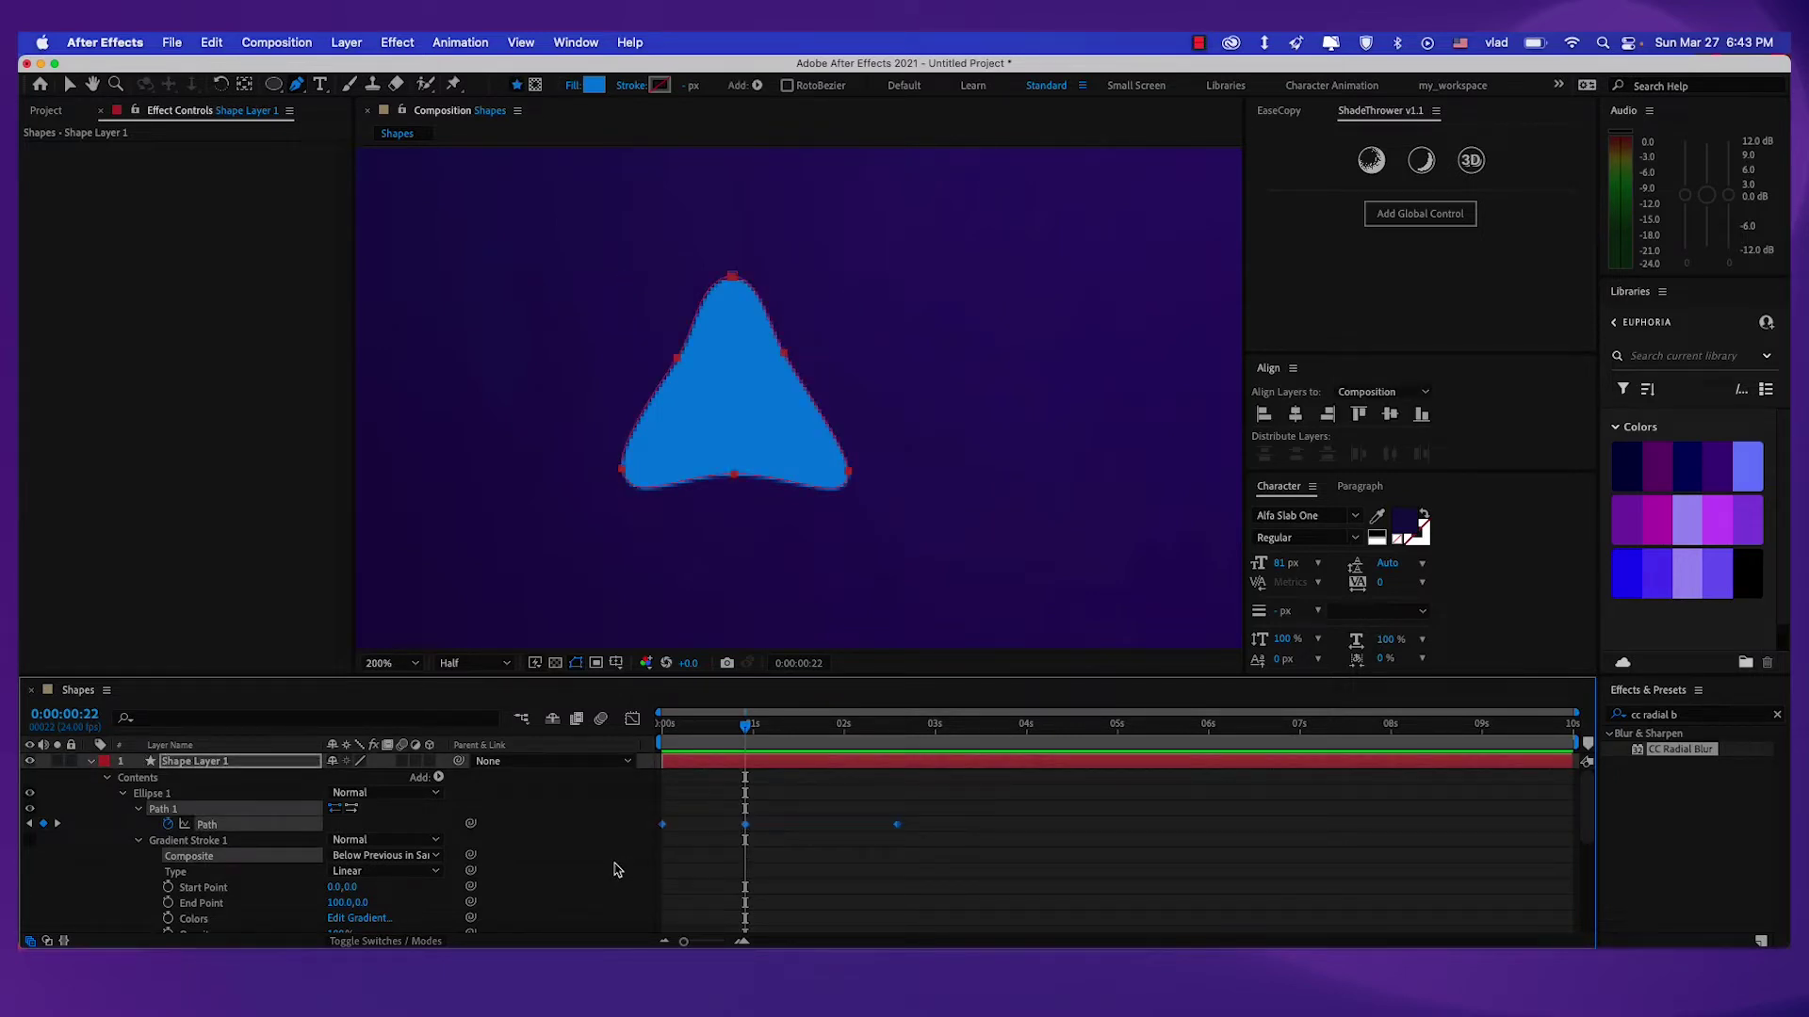
pyautogui.press('F9')
# Show the Path's speed curve in the Graph Editor and raise the middle keyframe's speed to about 1 unit/sec.
pyautogui.click(632, 722)
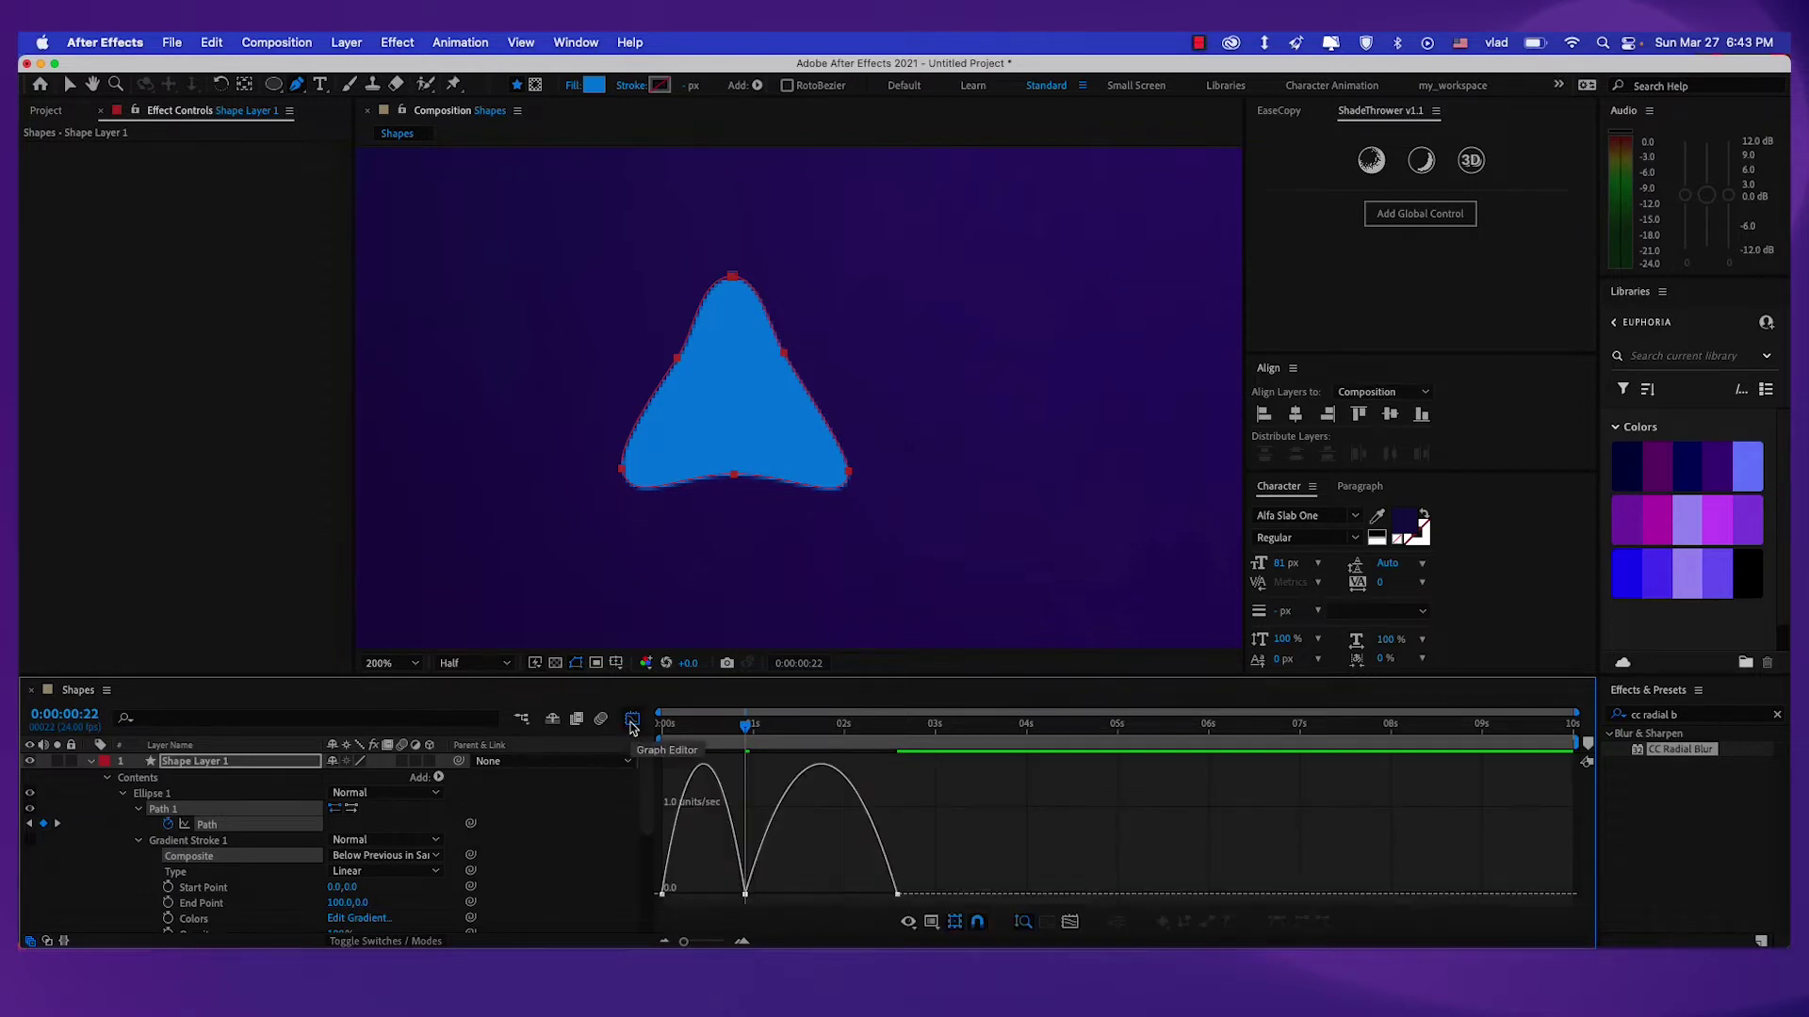
pyautogui.click(908, 921)
pyautogui.click(1000, 769)
pyautogui.press('v')
pyautogui.moveTo(779, 841); pyautogui.dragTo(729, 909)
pyautogui.press('super+z')
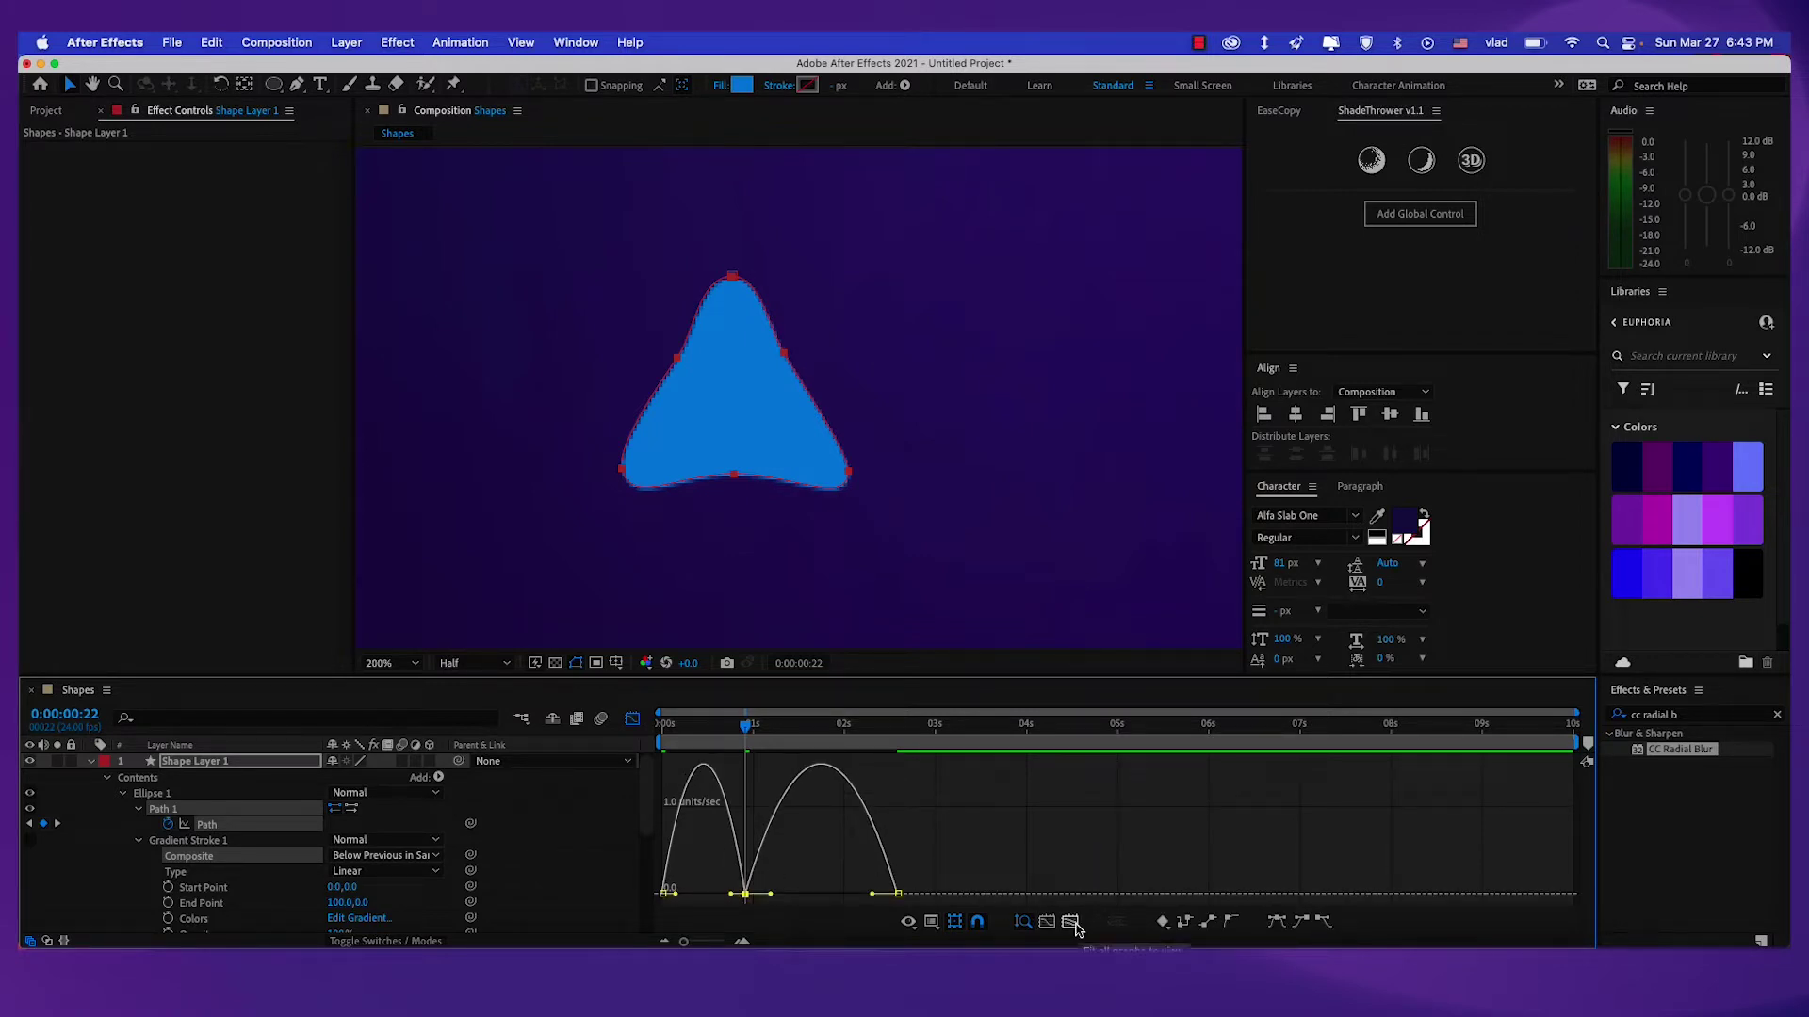
pyautogui.click(1233, 927)
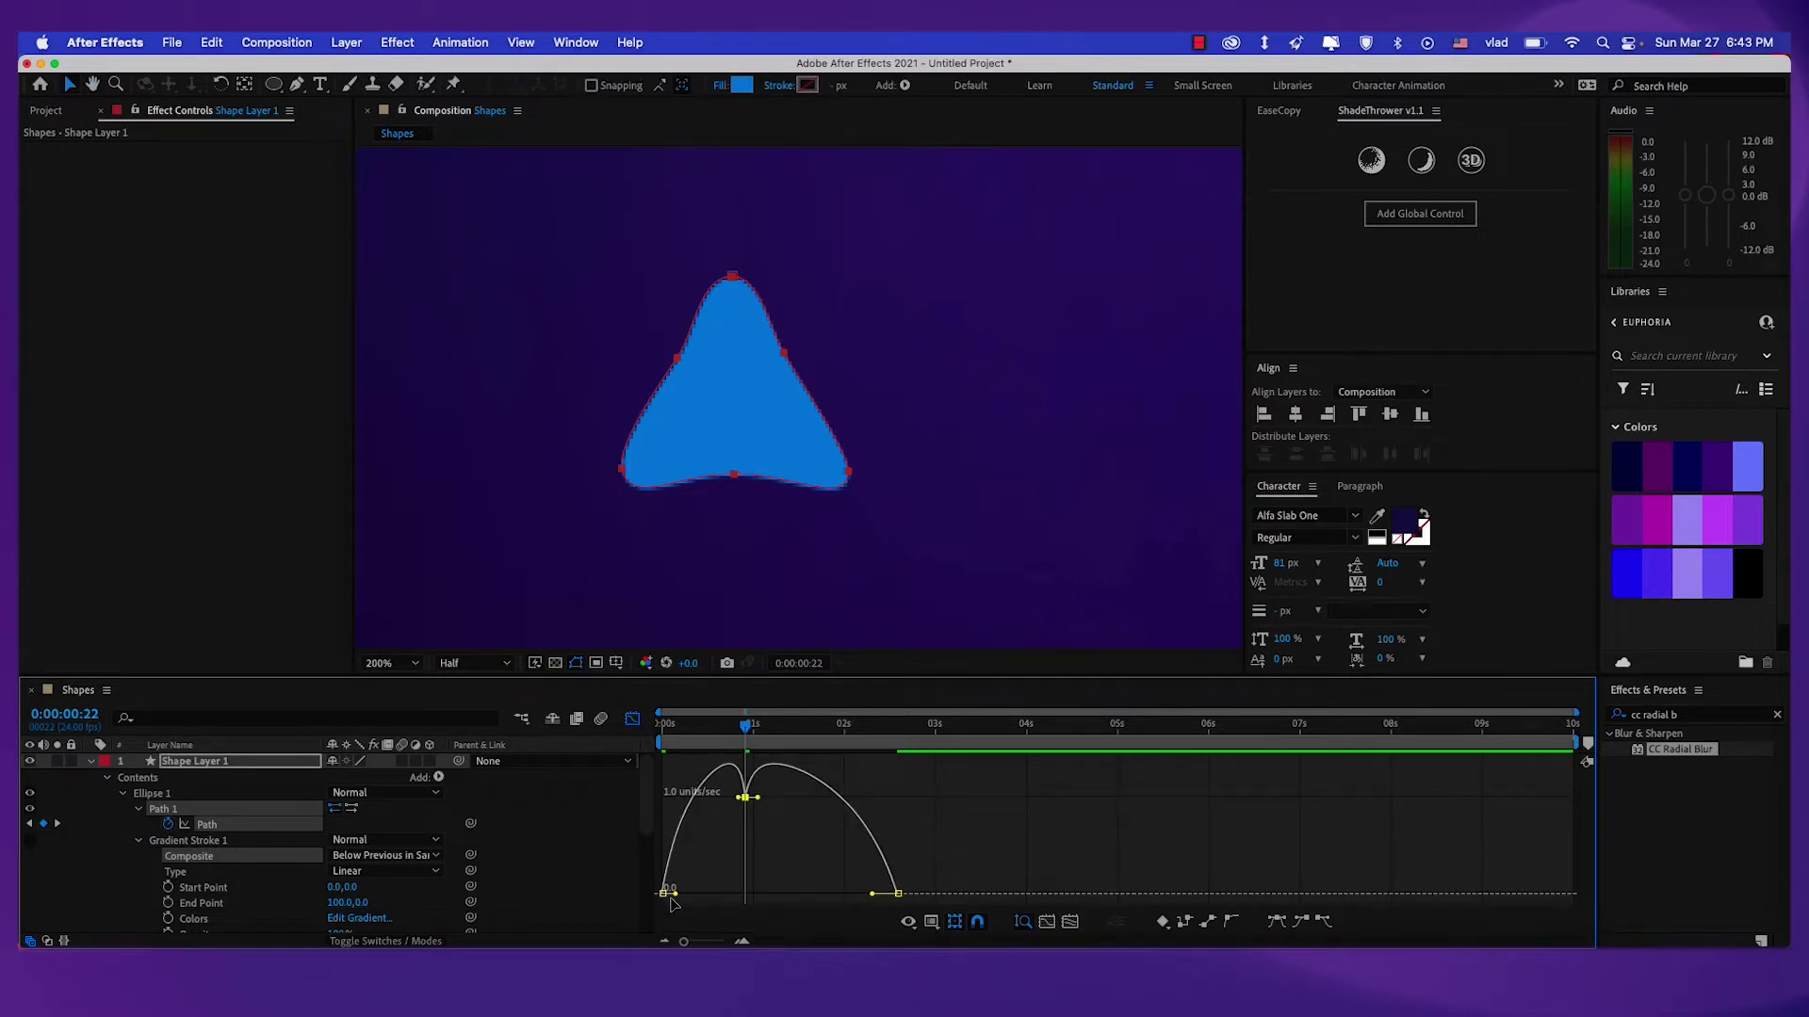
# Lengthen the first Path keyframe's easing handle, shorten the last one's, and raise the middle keyframe's speed to about 2 units/sec.
pyautogui.scroll(4, 716, 871)
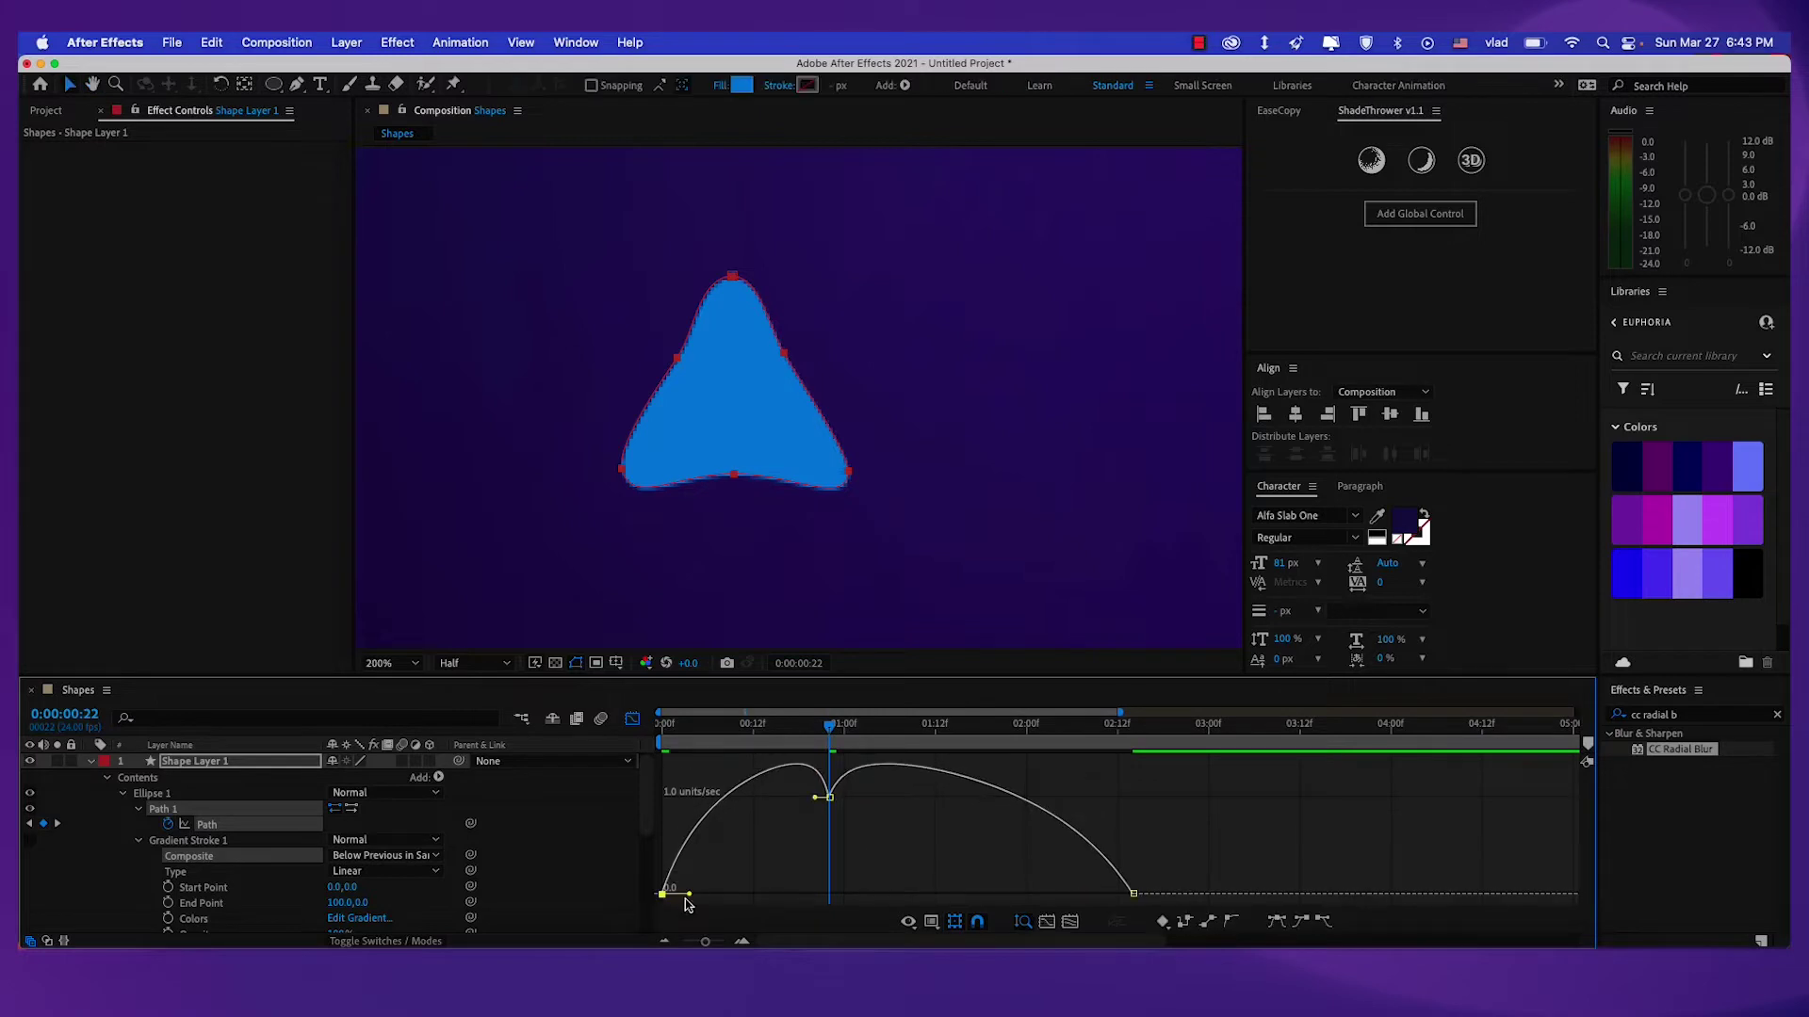
pyautogui.moveTo(689, 895); pyautogui.dragTo(728, 893)
pyautogui.moveTo(830, 844); pyautogui.dragTo(830, 803)
pyautogui.moveTo(1084, 893); pyautogui.dragTo(1108, 893)
pyautogui.moveTo(830, 811); pyautogui.dragTo(831, 800)
# End the work area just past the last Path keyframe and preview the circle-to-triangle morph, returning to the layer bar view.
pyautogui.scroll(-4, 774, 784)
pyautogui.click(925, 724)
pyautogui.press('n')
pyautogui.moveTo(925, 724); pyautogui.dragTo(604, 741)
pyautogui.press('space')
pyautogui.press('space')
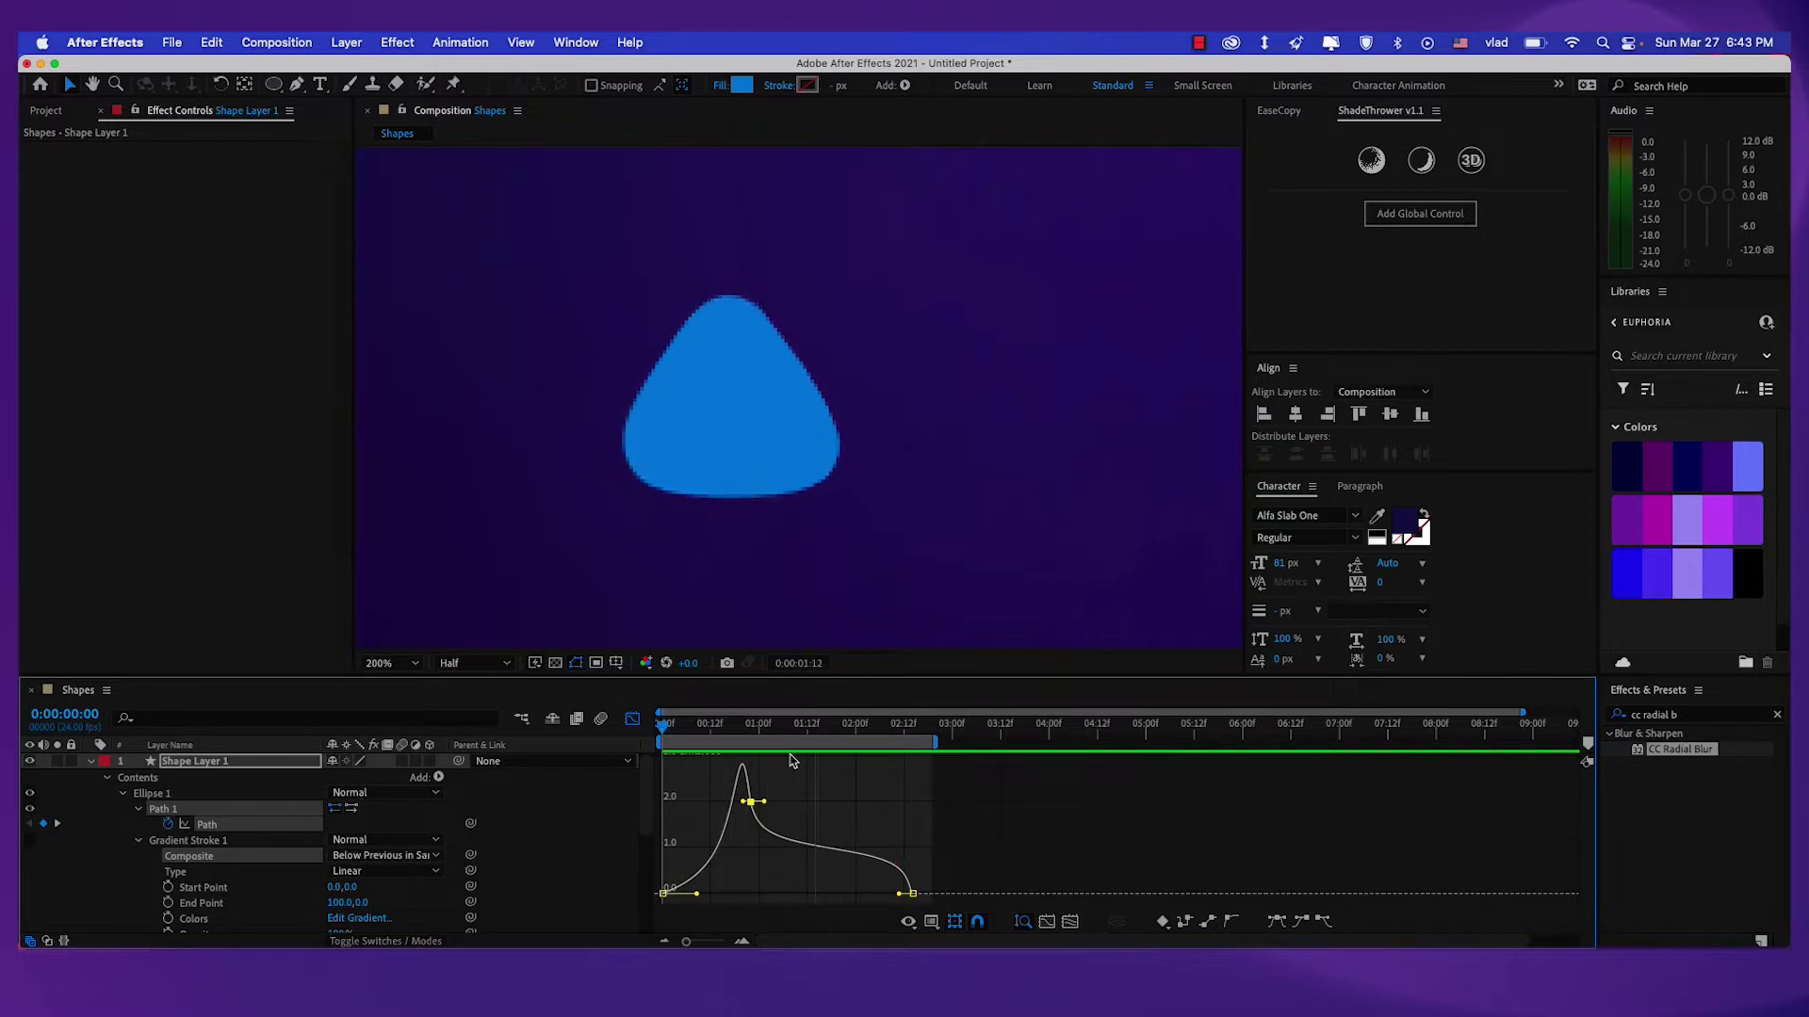
pyautogui.press('space')
pyautogui.click(632, 719)
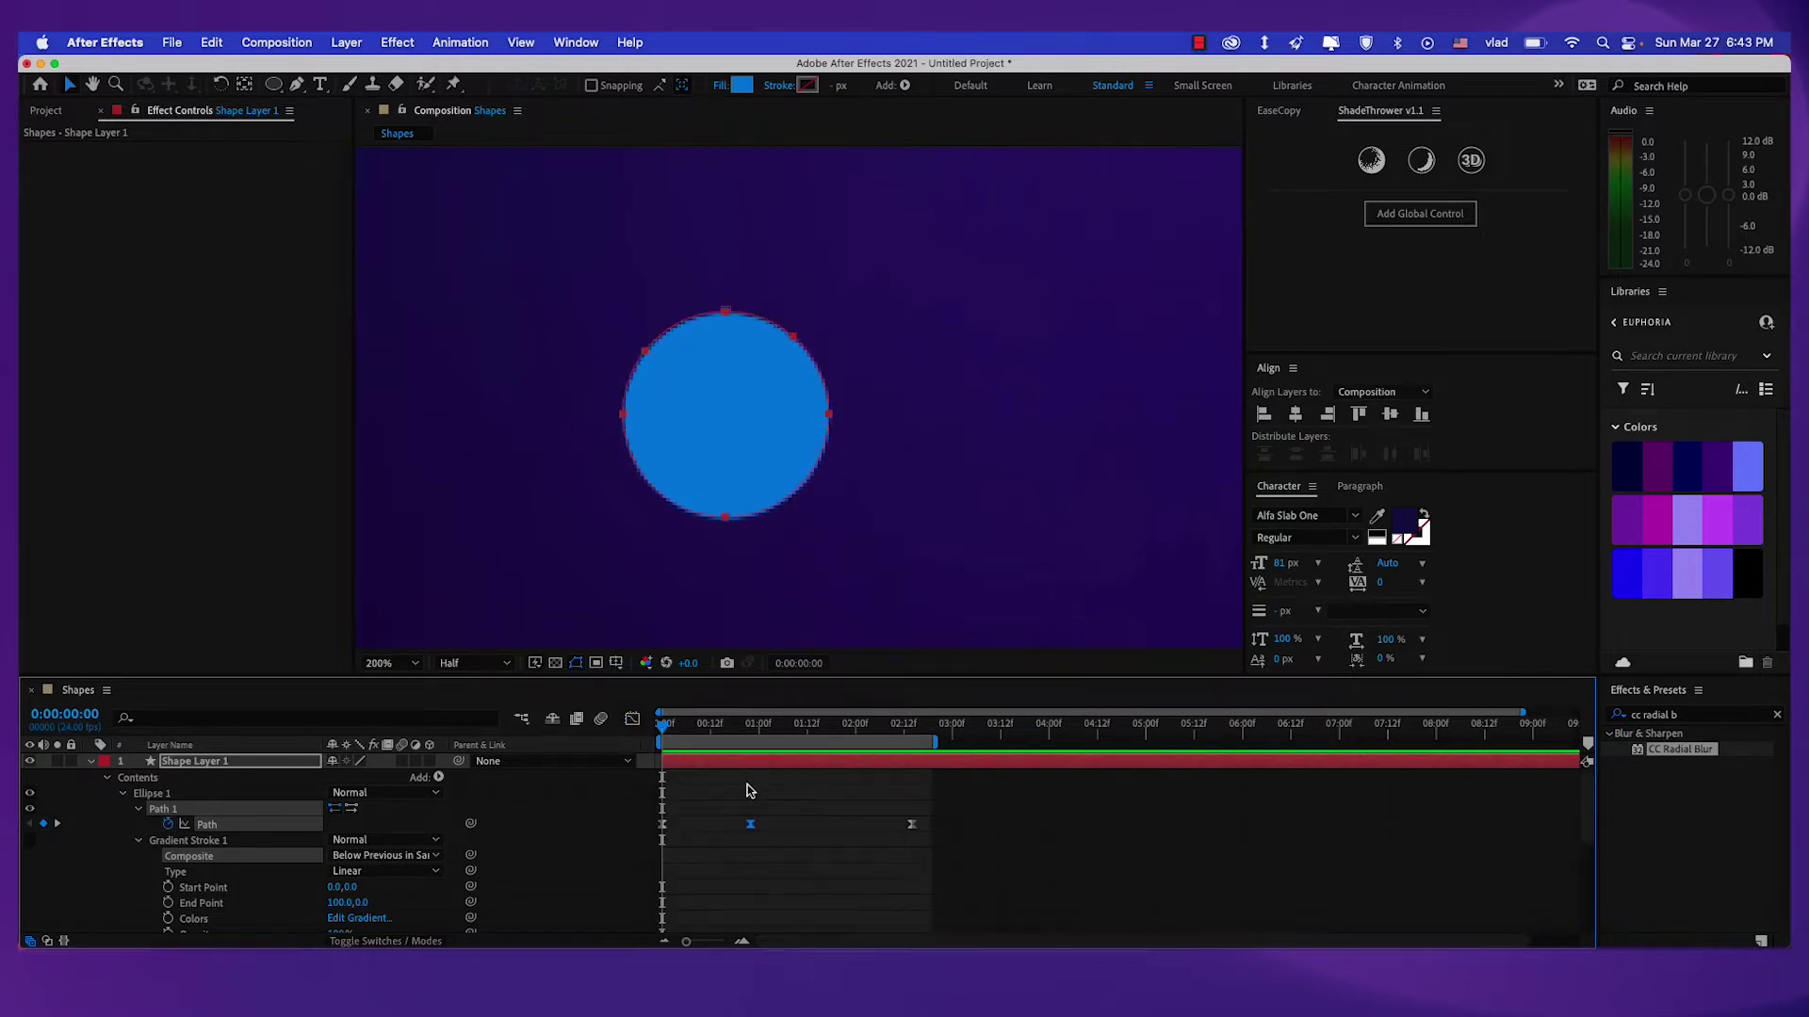
# Rename Shape Layer 1 to Shape1 and separate its Position into X and Y dimensions.
pyautogui.click(255, 768)
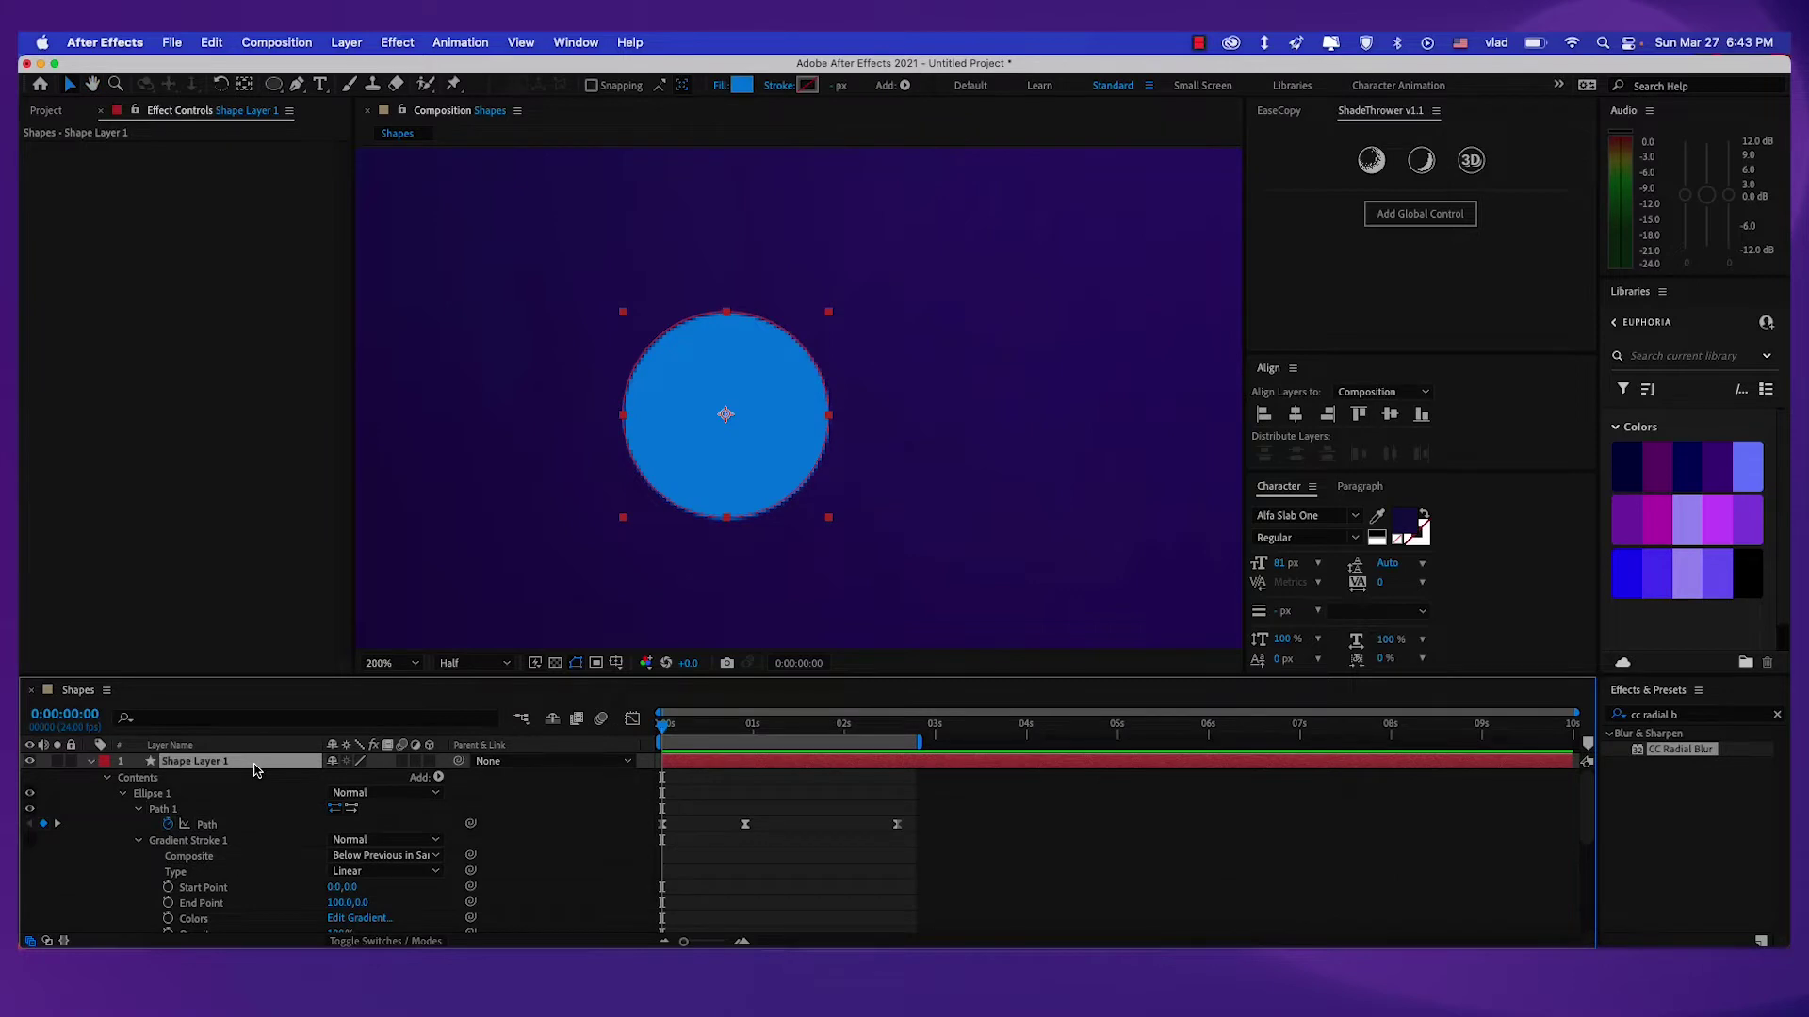
pyautogui.press('p')
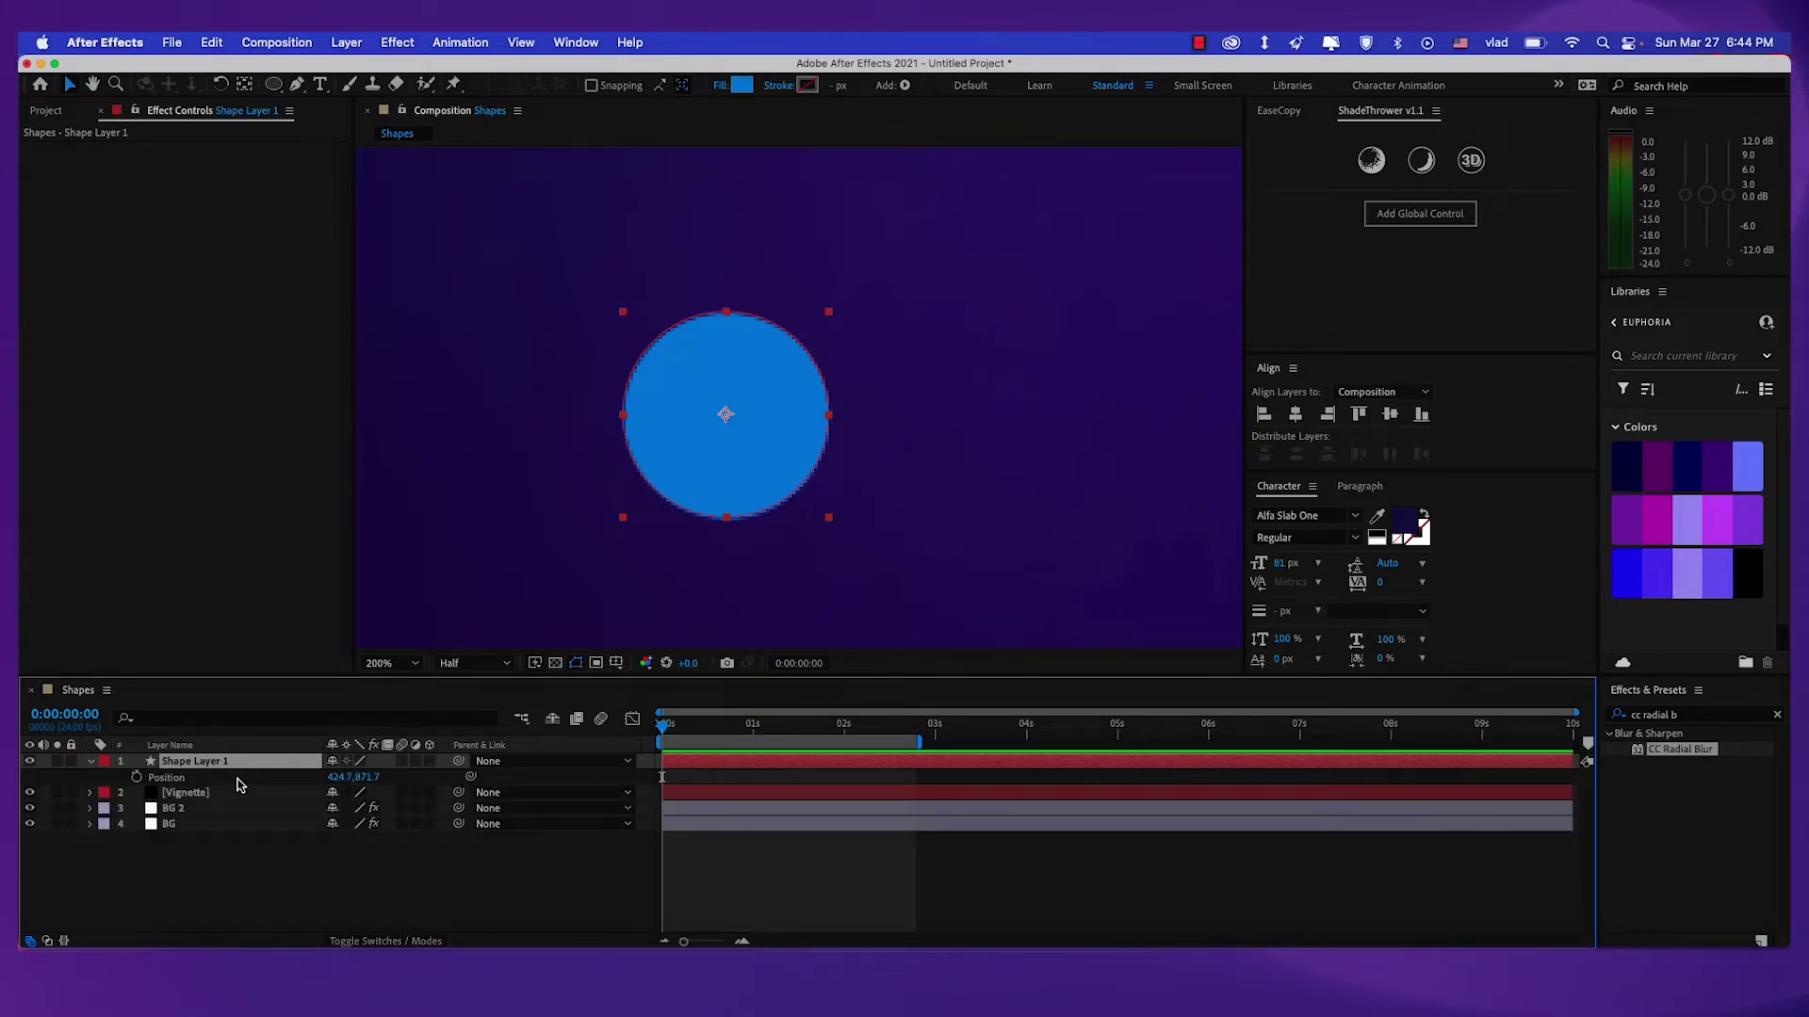
pyautogui.press('Return')
pyautogui.write('shape1')
pyautogui.press('Return')
pyautogui.rightClick(192, 782)
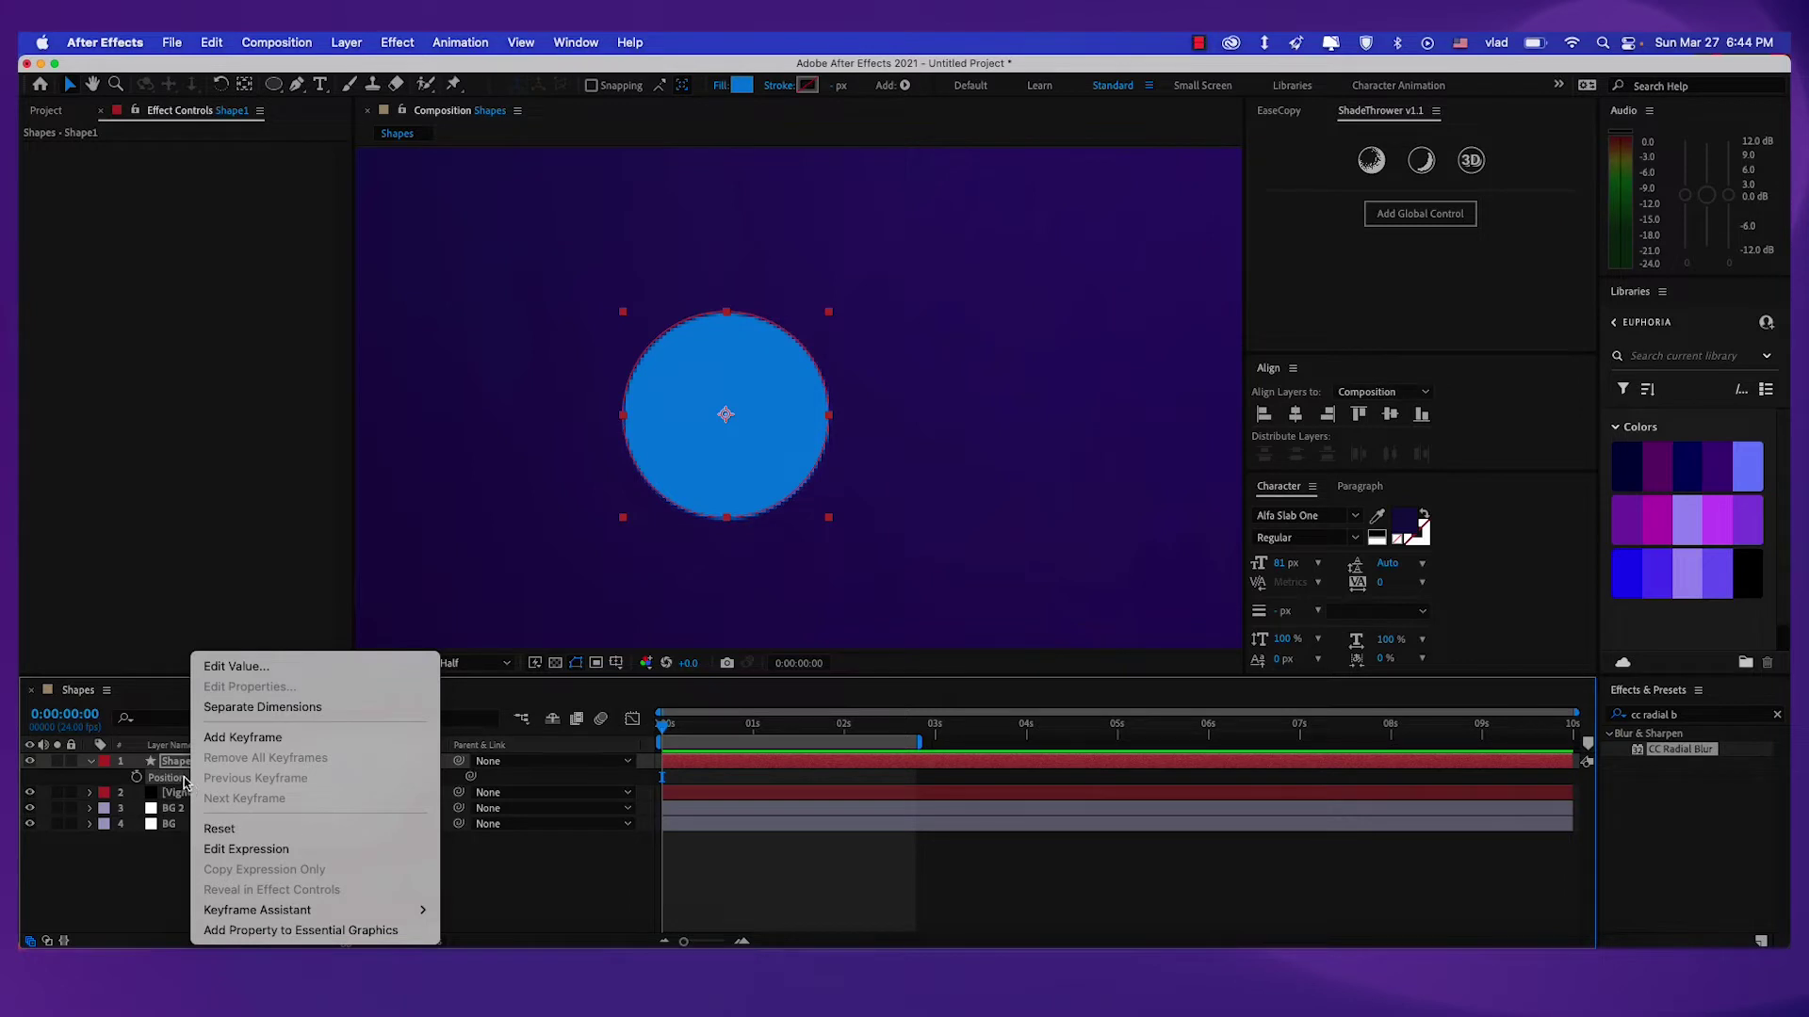
pyautogui.click(340, 707)
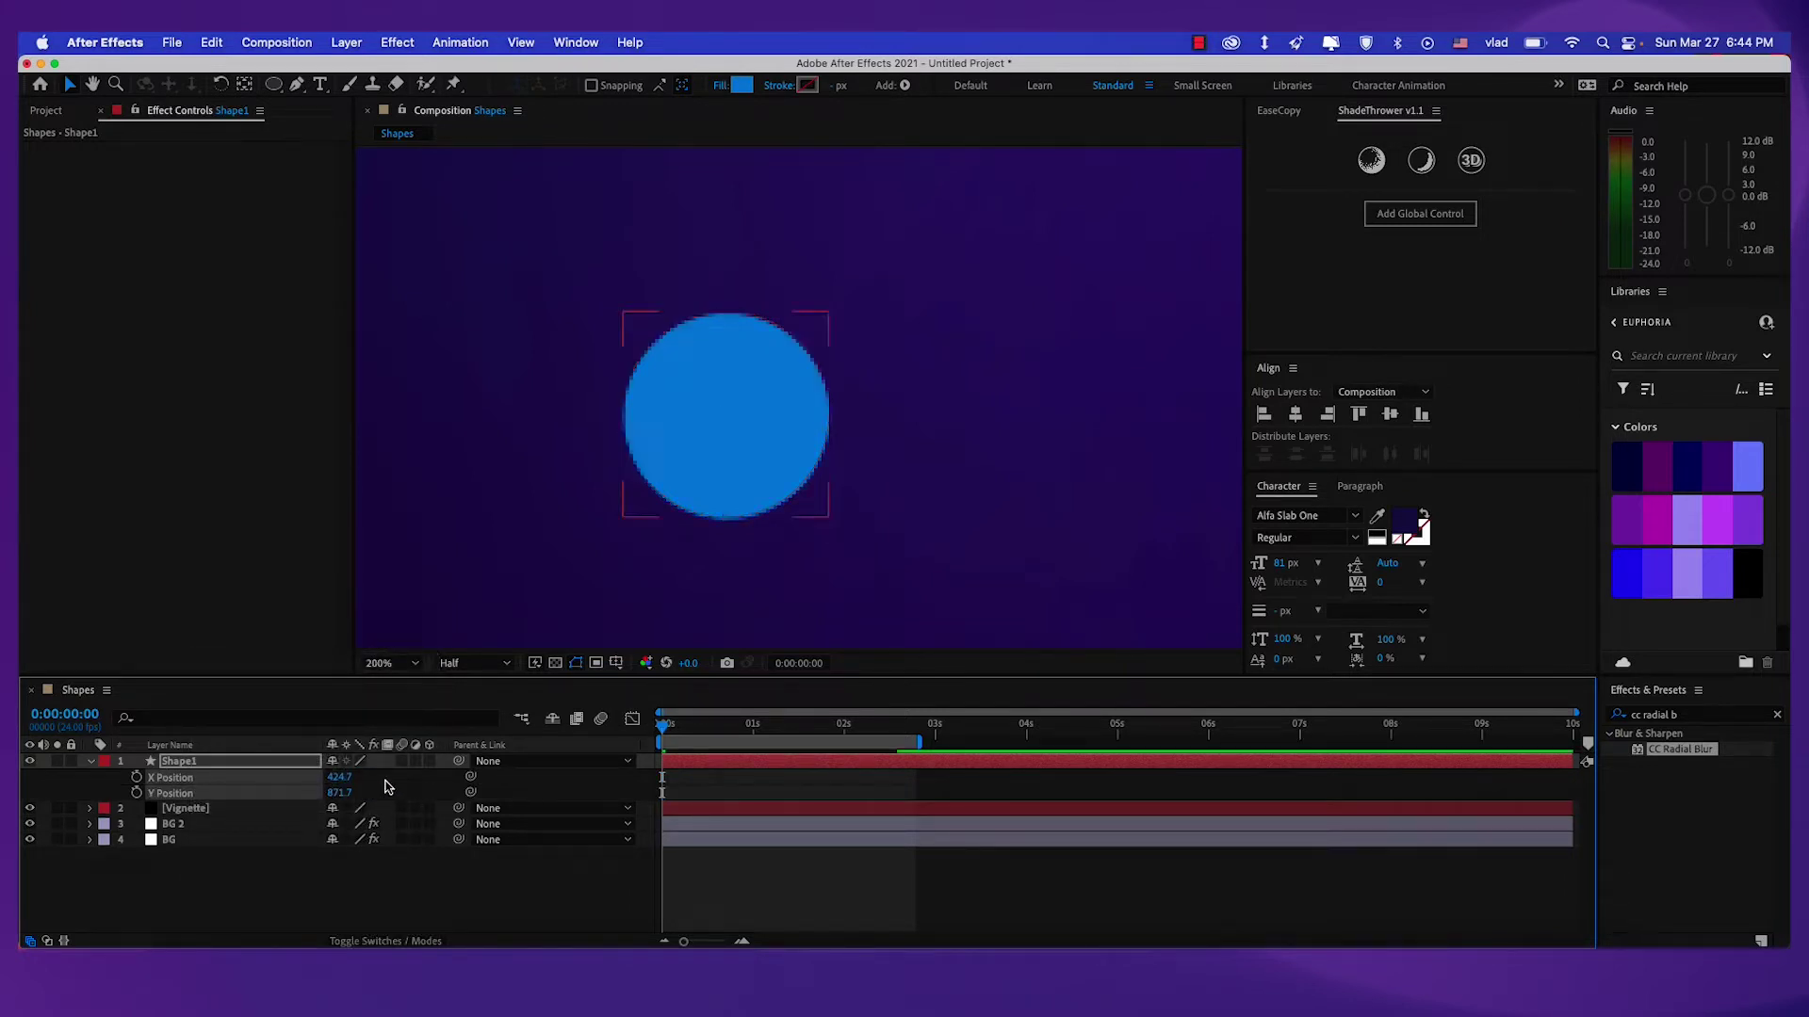
pyautogui.click(387, 788)
# Center Shape1 horizontally in the composition.
pyautogui.click(256, 798)
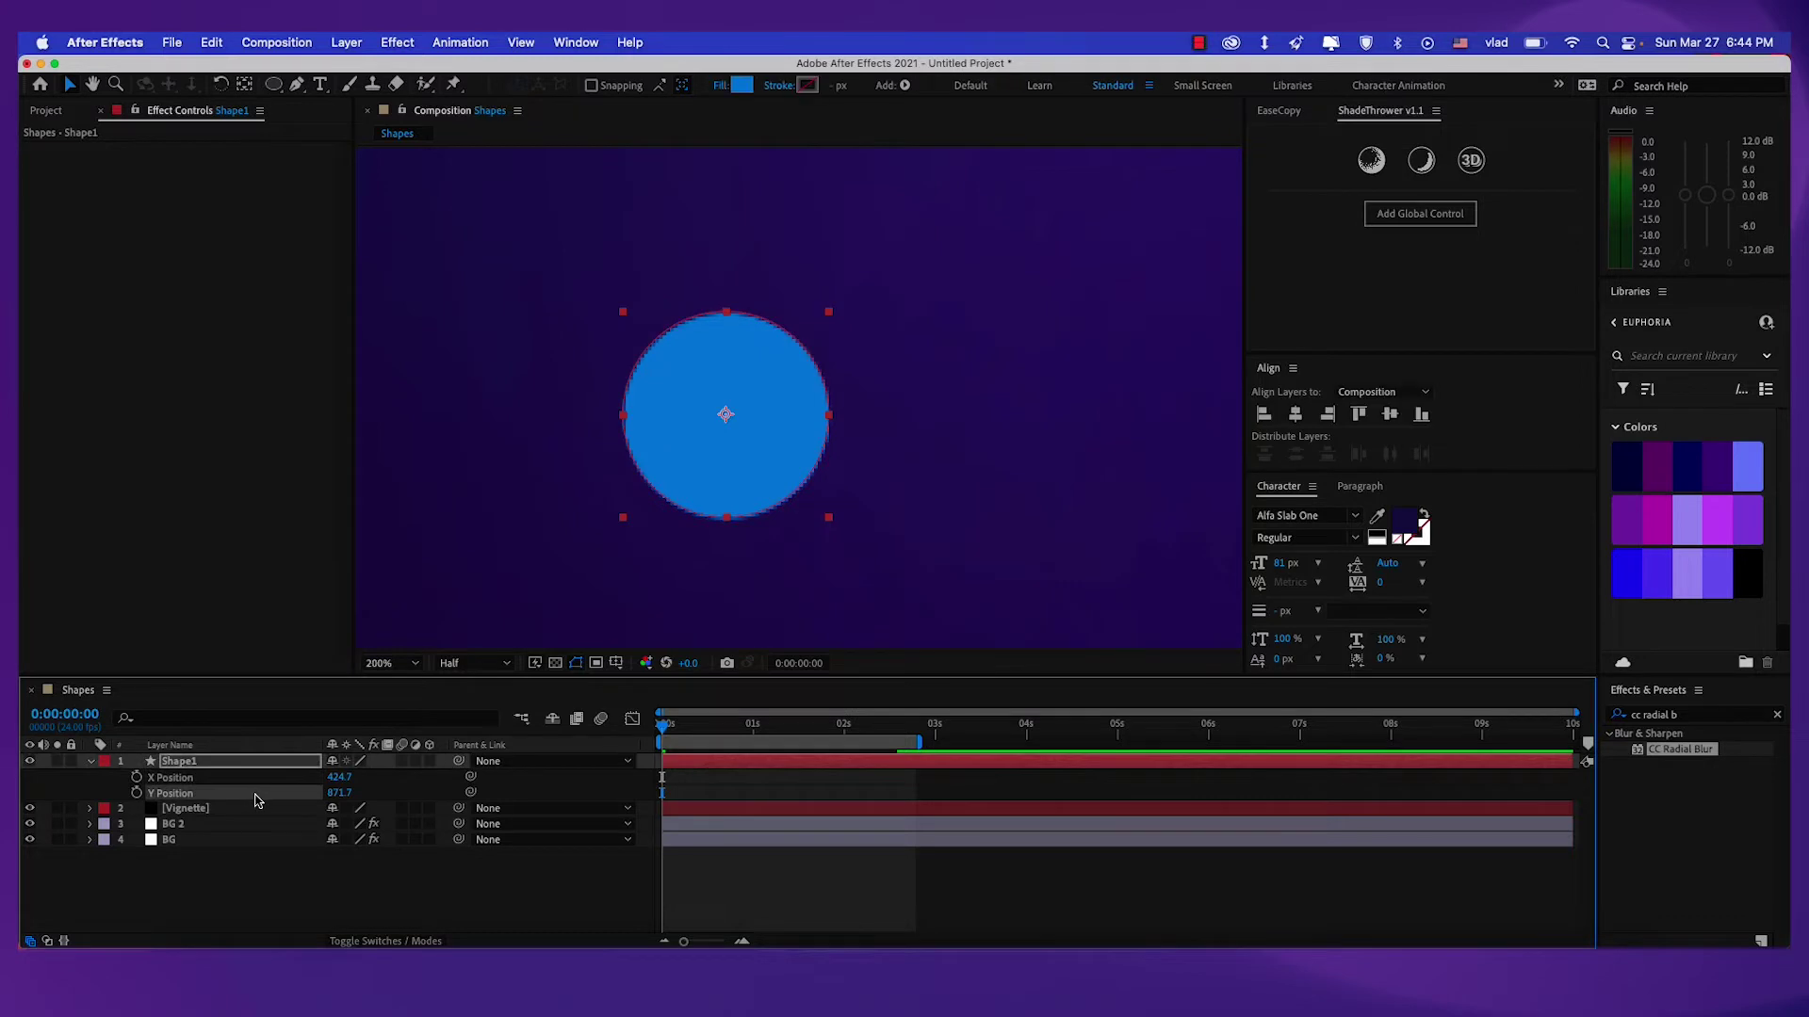
pyautogui.press(',')
pyautogui.press(',')
pyautogui.press('space')
pyautogui.moveTo(677, 507); pyautogui.dragTo(609, 543)
pyautogui.press('v')
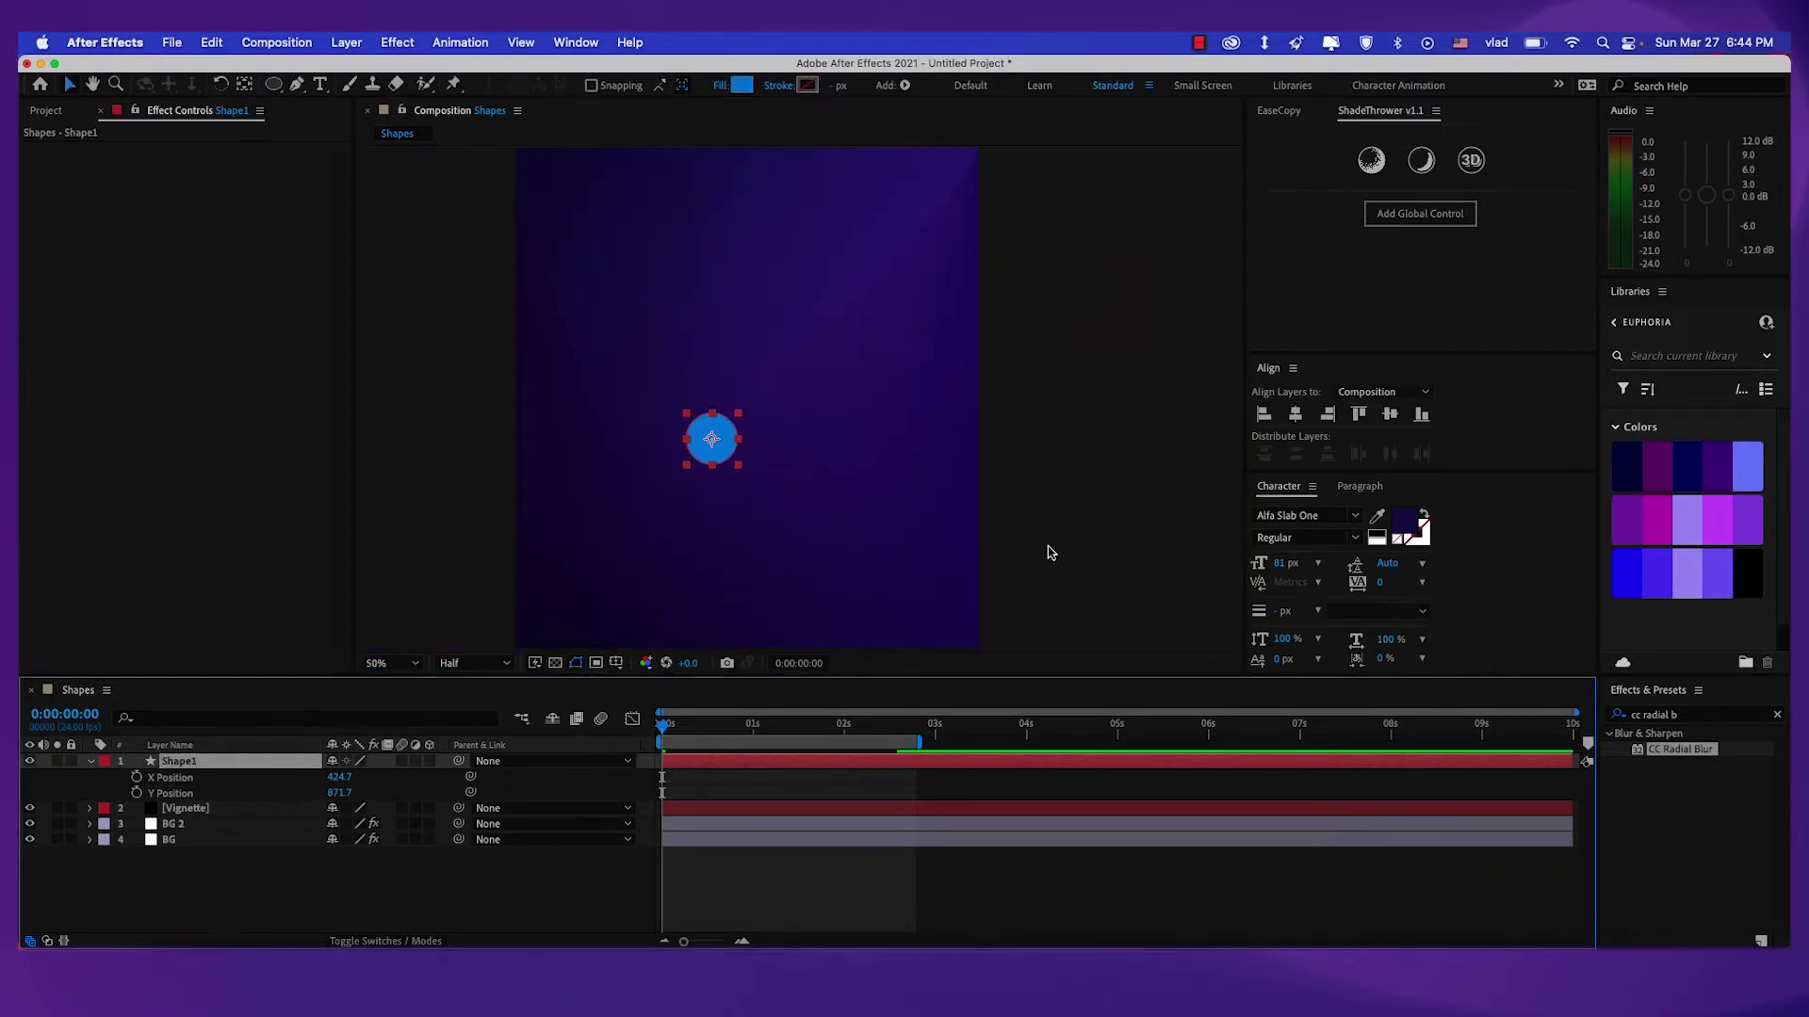
pyautogui.click(1296, 416)
# Move Shape1 down to a Y Position of about 917.7.
pyautogui.scroll(-2, 791, 498)
pyautogui.scroll(2, 778, 496)
pyautogui.press('space')
pyautogui.moveTo(784, 476)
pyautogui.mouseDown()
pyautogui.moveTo(823, 548)
pyautogui.moveTo(827, 432)
pyautogui.moveTo(830, 462)
pyautogui.moveTo(780, 513)
pyautogui.moveTo(779, 499)
pyautogui.moveTo(816, 530)
pyautogui.moveTo(803, 424)
pyautogui.moveTo(807, 452)
pyautogui.mouseUp()
pyautogui.press(',')
pyautogui.press(',')
pyautogui.press('v')
pyautogui.press('.')
pyautogui.press('.')
pyautogui.press('space')
pyautogui.press('v')
pyautogui.click(519, 781)
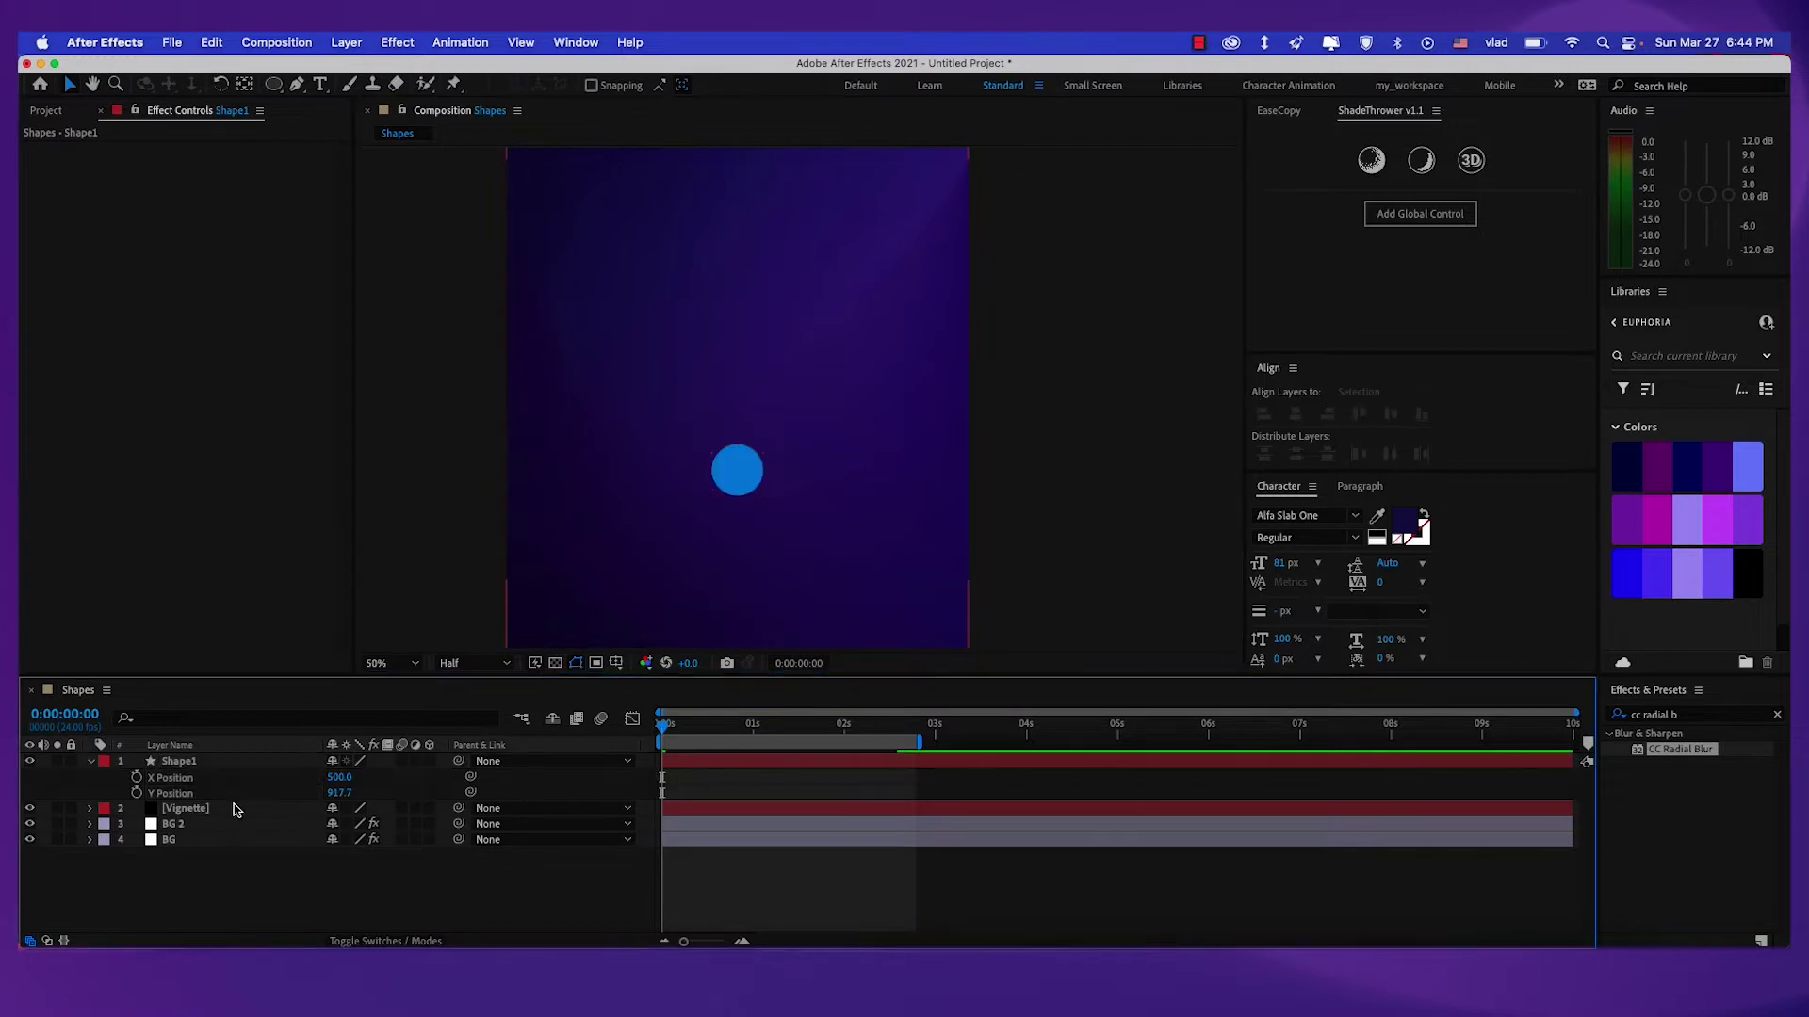
# Add Y Position keyframes to Shape1 at 0:00:00:00, 0:00:00:22 and 0:00:02:14, matching the Path keyframes.
pyautogui.click(137, 795)
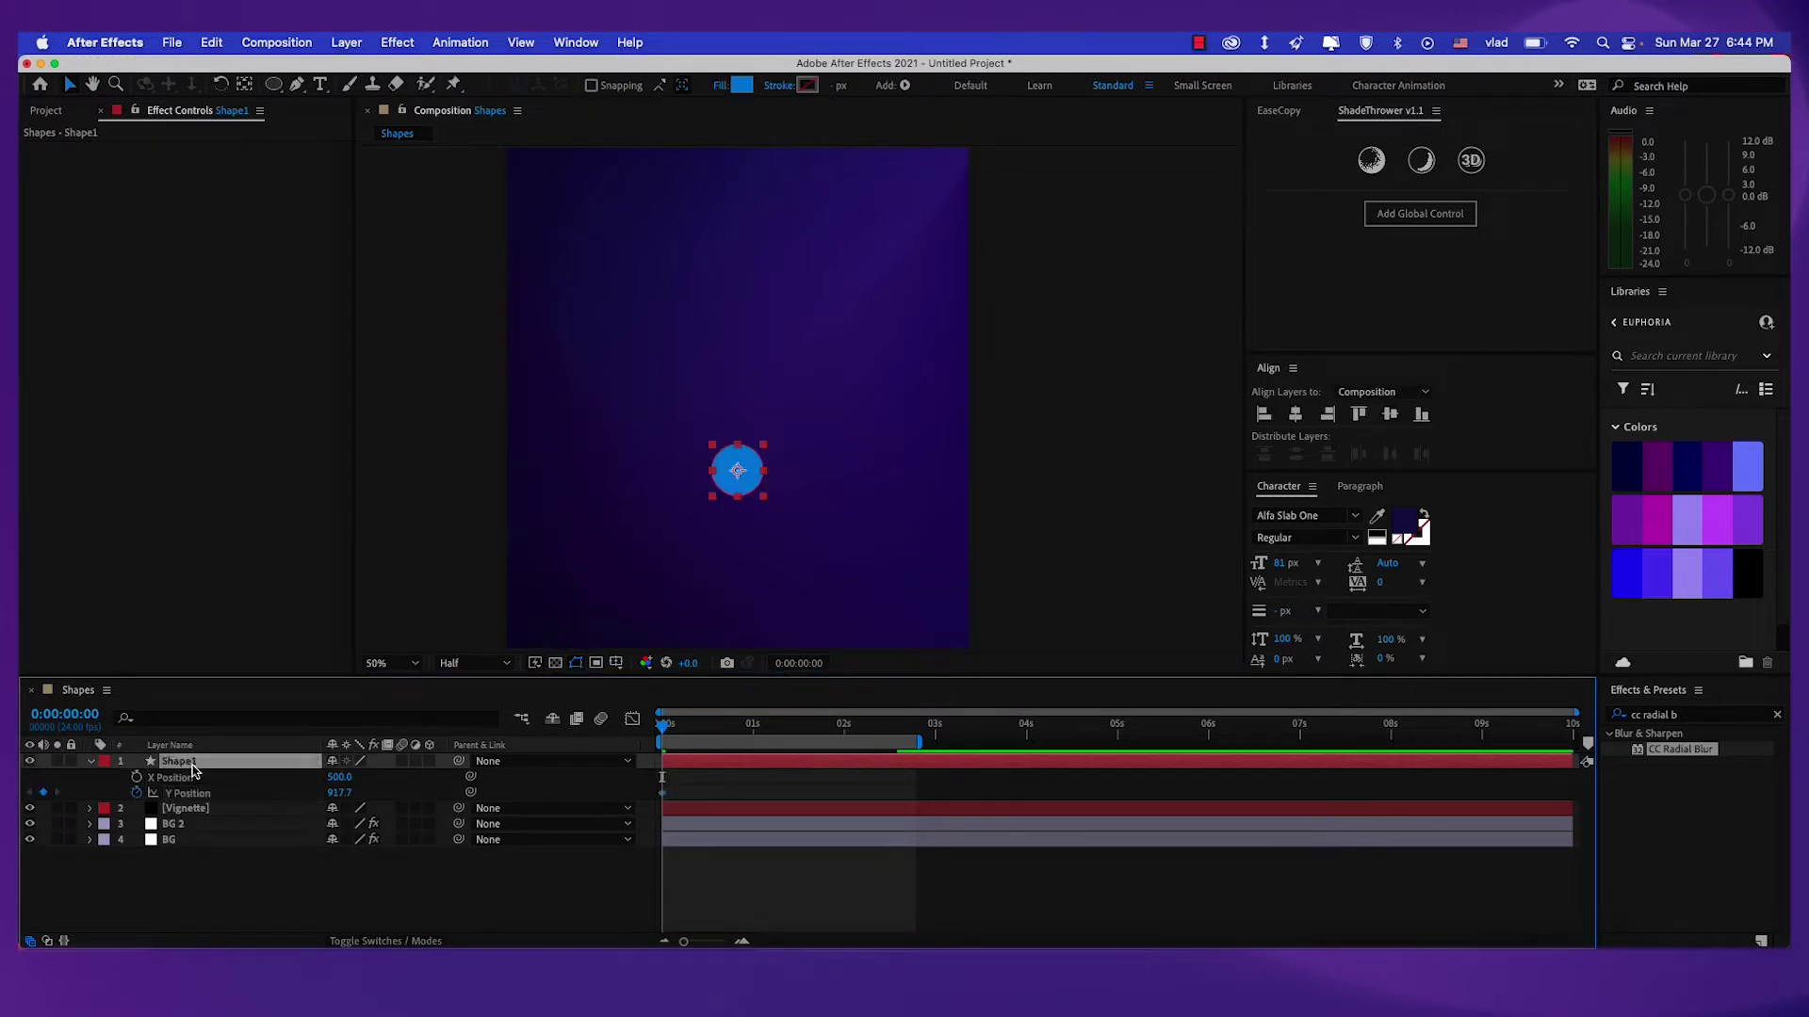
pyautogui.press('u')
pyautogui.press('space')
pyautogui.click(43, 792)
pyautogui.click(898, 750)
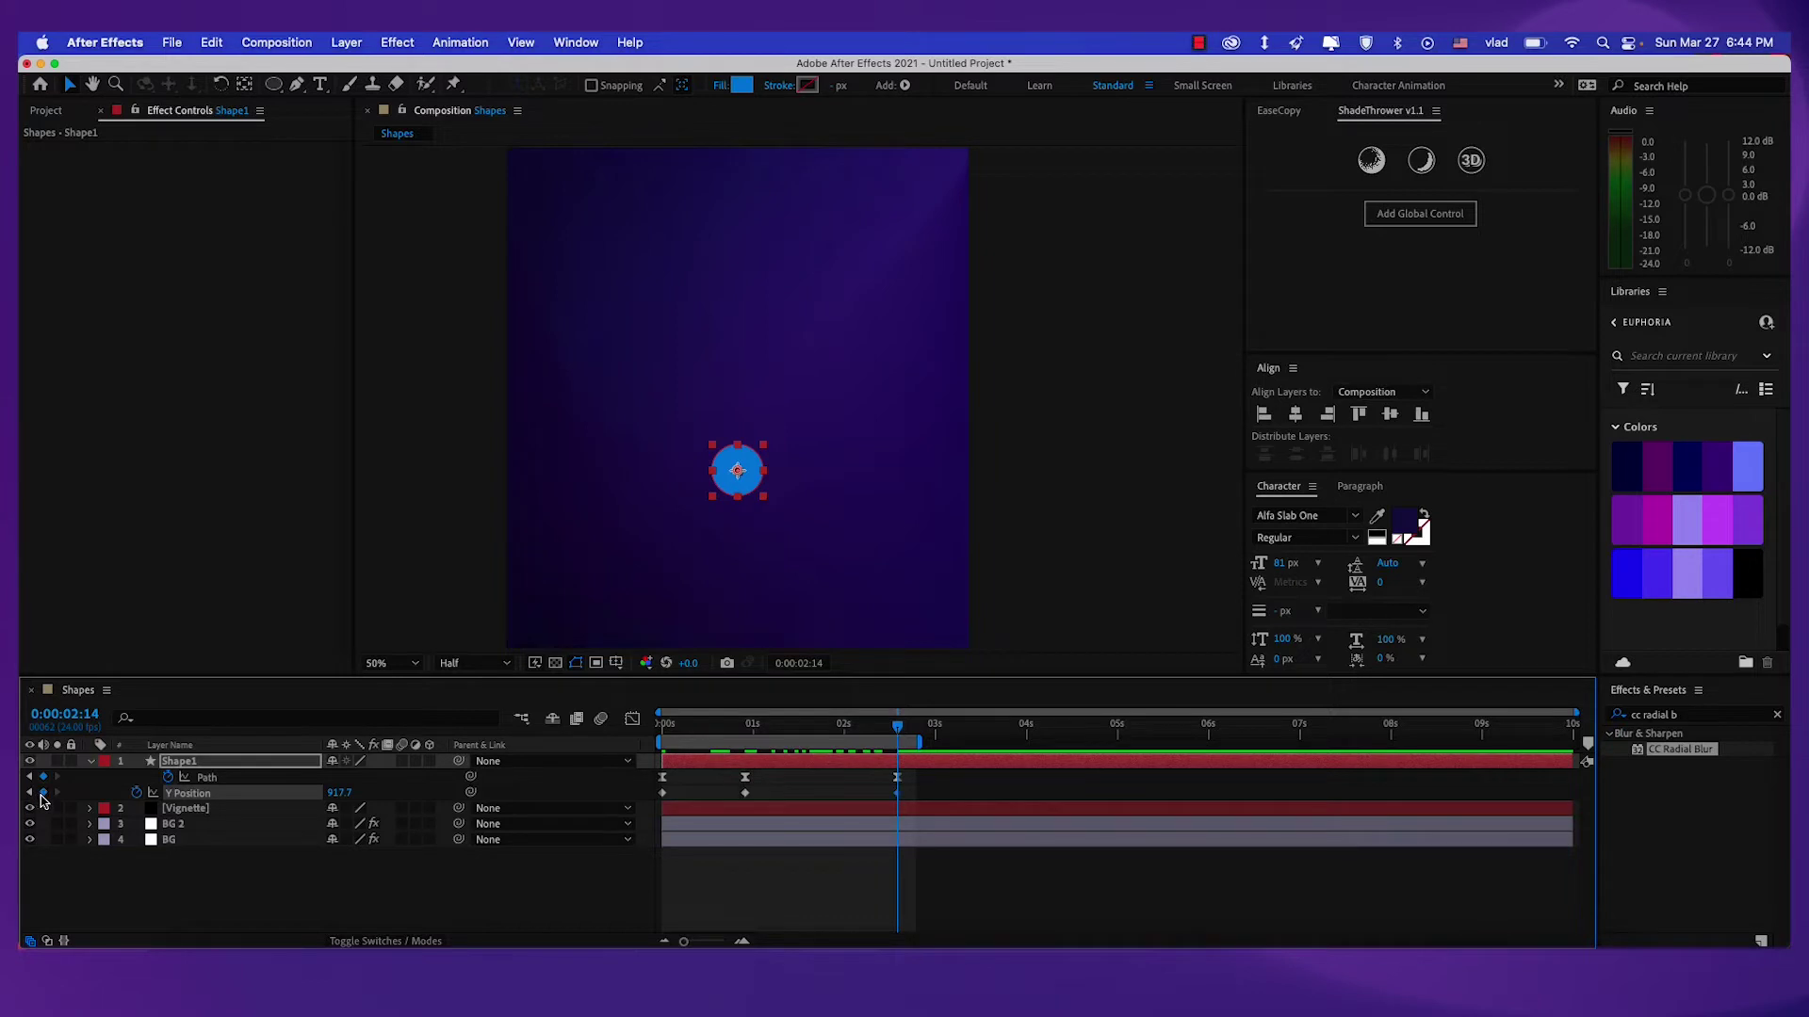
# Apply Easy Ease to all three Y Position keyframes of Shape1.
pyautogui.moveTo(932, 796); pyautogui.dragTo(645, 807)
pyautogui.click(633, 719)
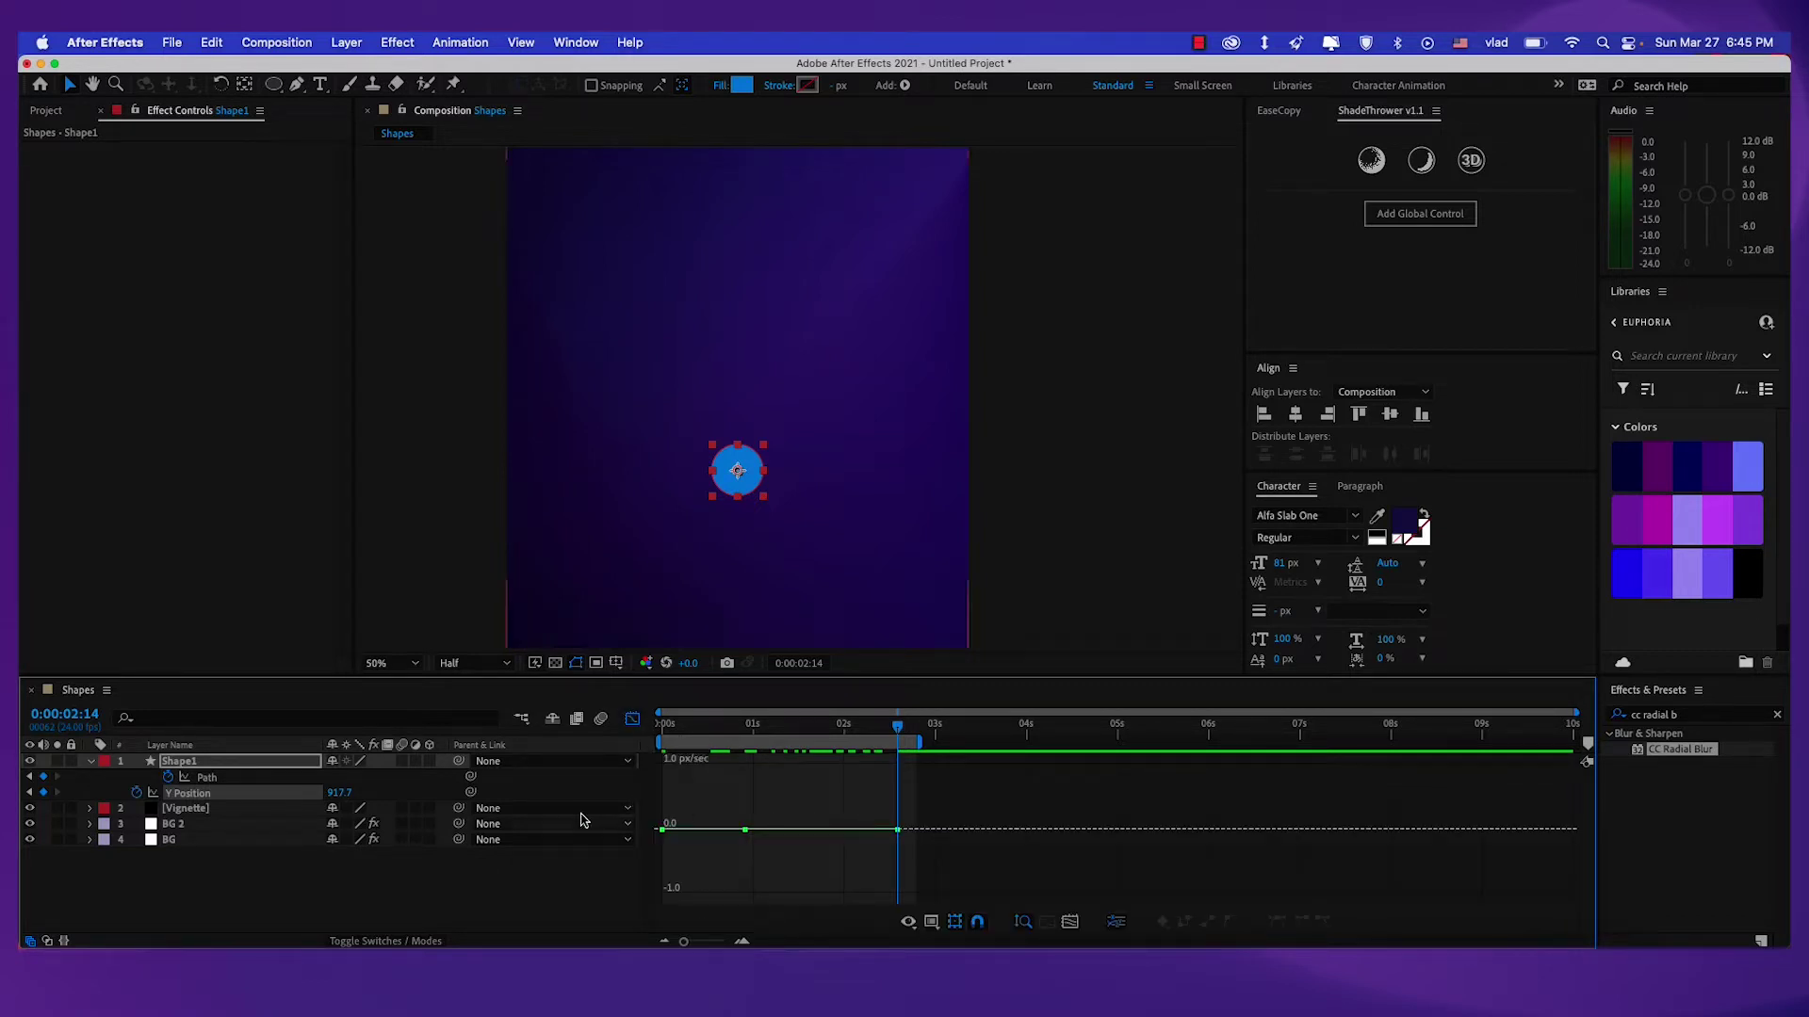
pyautogui.click(513, 794)
pyautogui.click(632, 719)
# At 0:00:00:22, raise Shape1 straight up to a Y Position of about 325.7.
pyautogui.moveTo(712, 732)
pyautogui.mouseDown()
pyautogui.moveTo(746, 738)
pyautogui.moveTo(740, 807)
pyautogui.mouseUp()
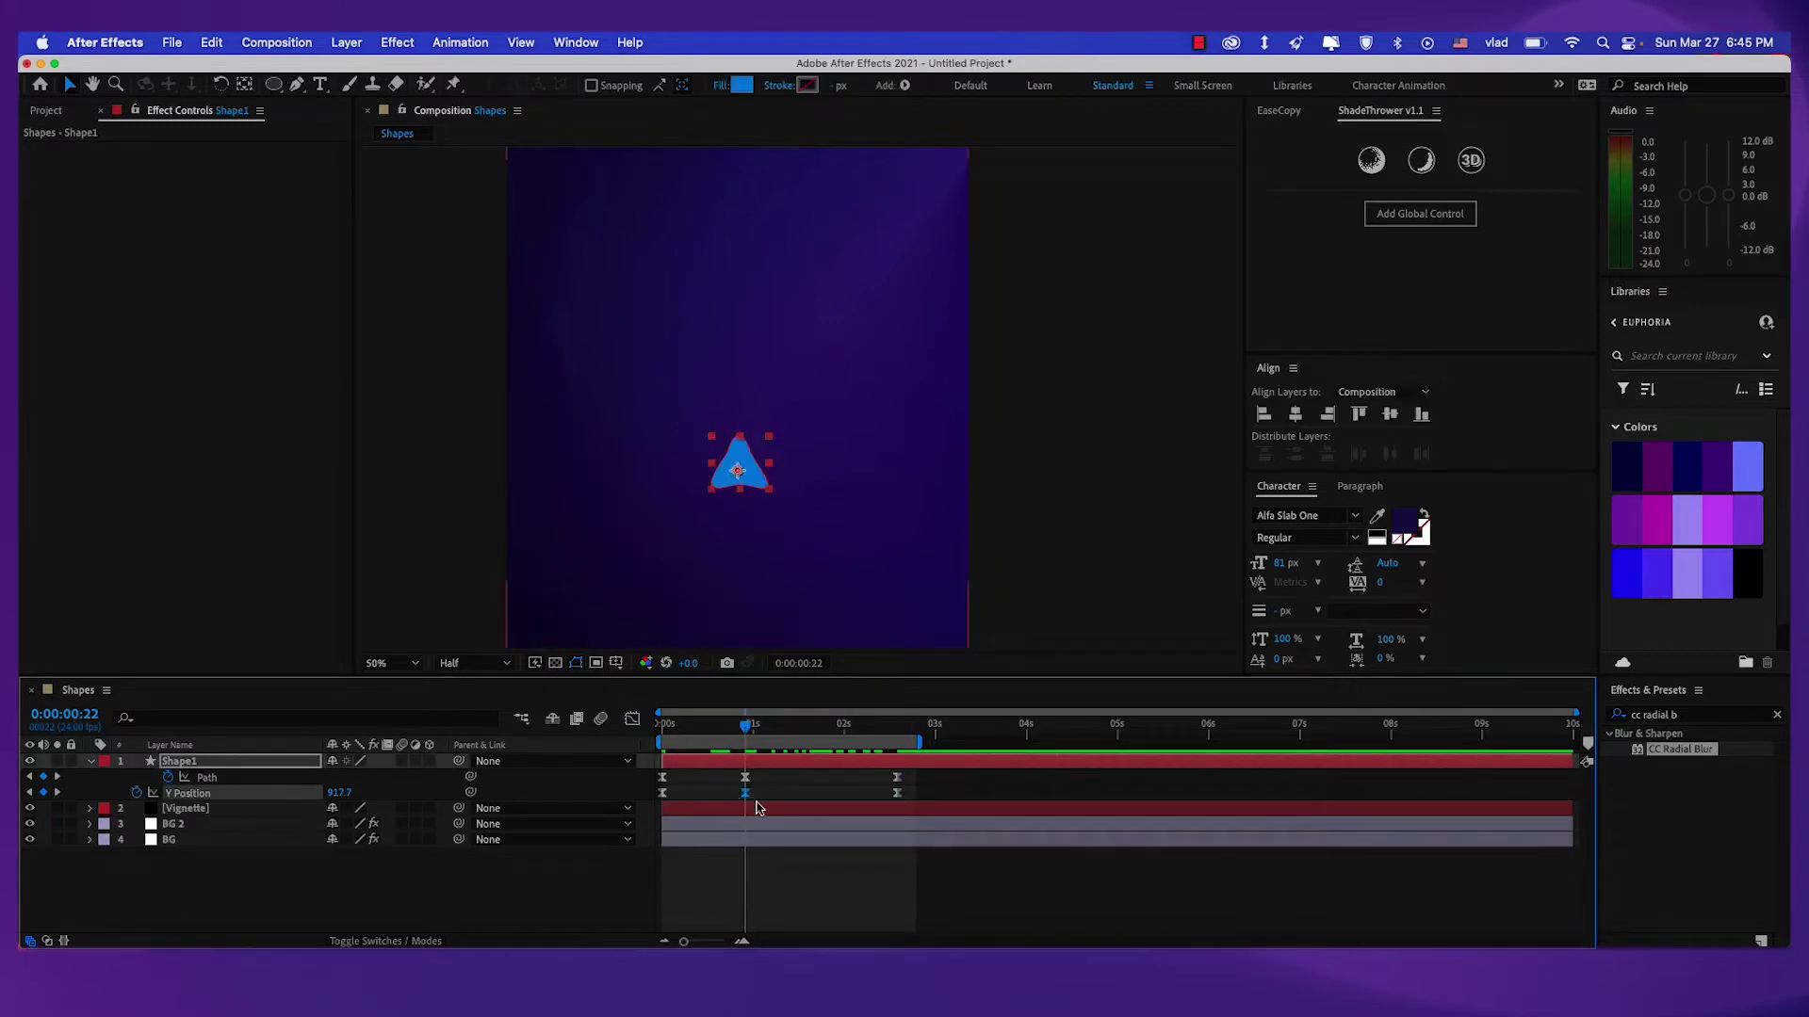
pyautogui.scroll(-2, 774, 565)
pyautogui.moveTo(806, 496); pyautogui.dragTo(761, 432)
pyautogui.scroll(2, 751, 525)
pyautogui.moveTo(711, 547); pyautogui.dragTo(690, 275)
# Display the three Y Position keyframes of Shape1 as a value graph in the Graph Editor.
pyautogui.moveTo(932, 794); pyautogui.dragTo(651, 798)
pyautogui.click(632, 721)
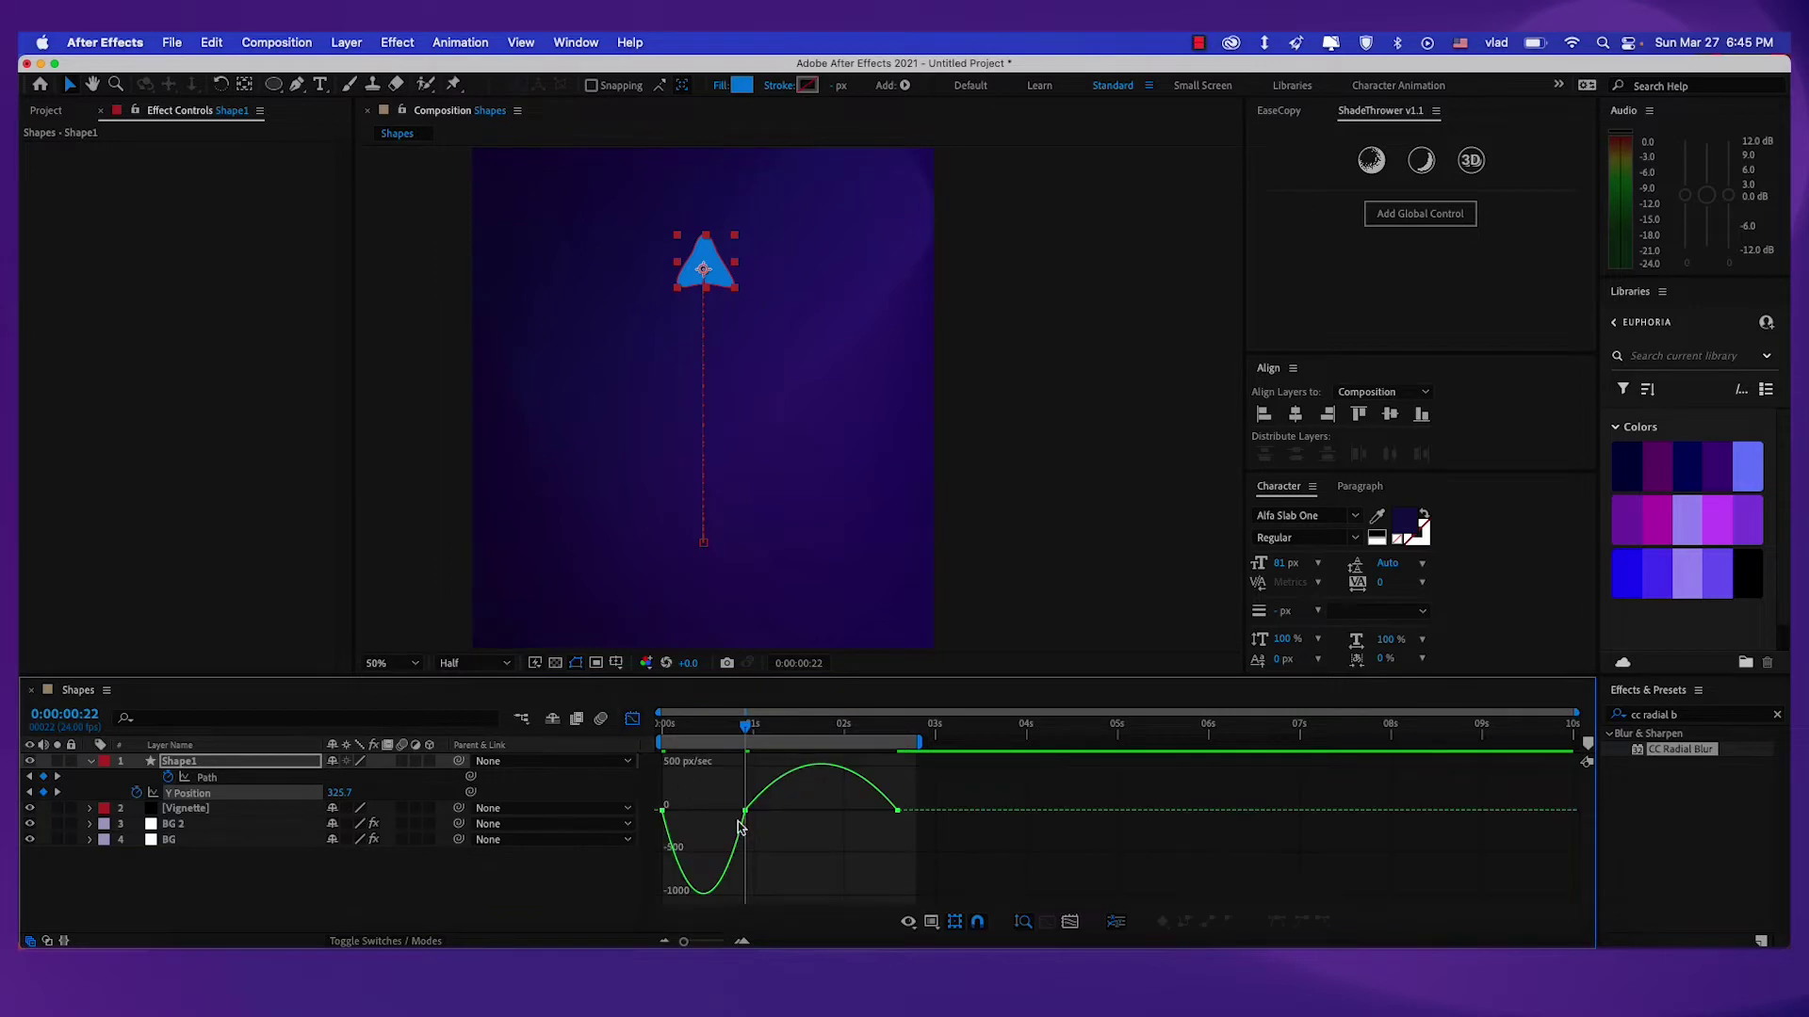
pyautogui.click(957, 920)
pyautogui.click(989, 745)
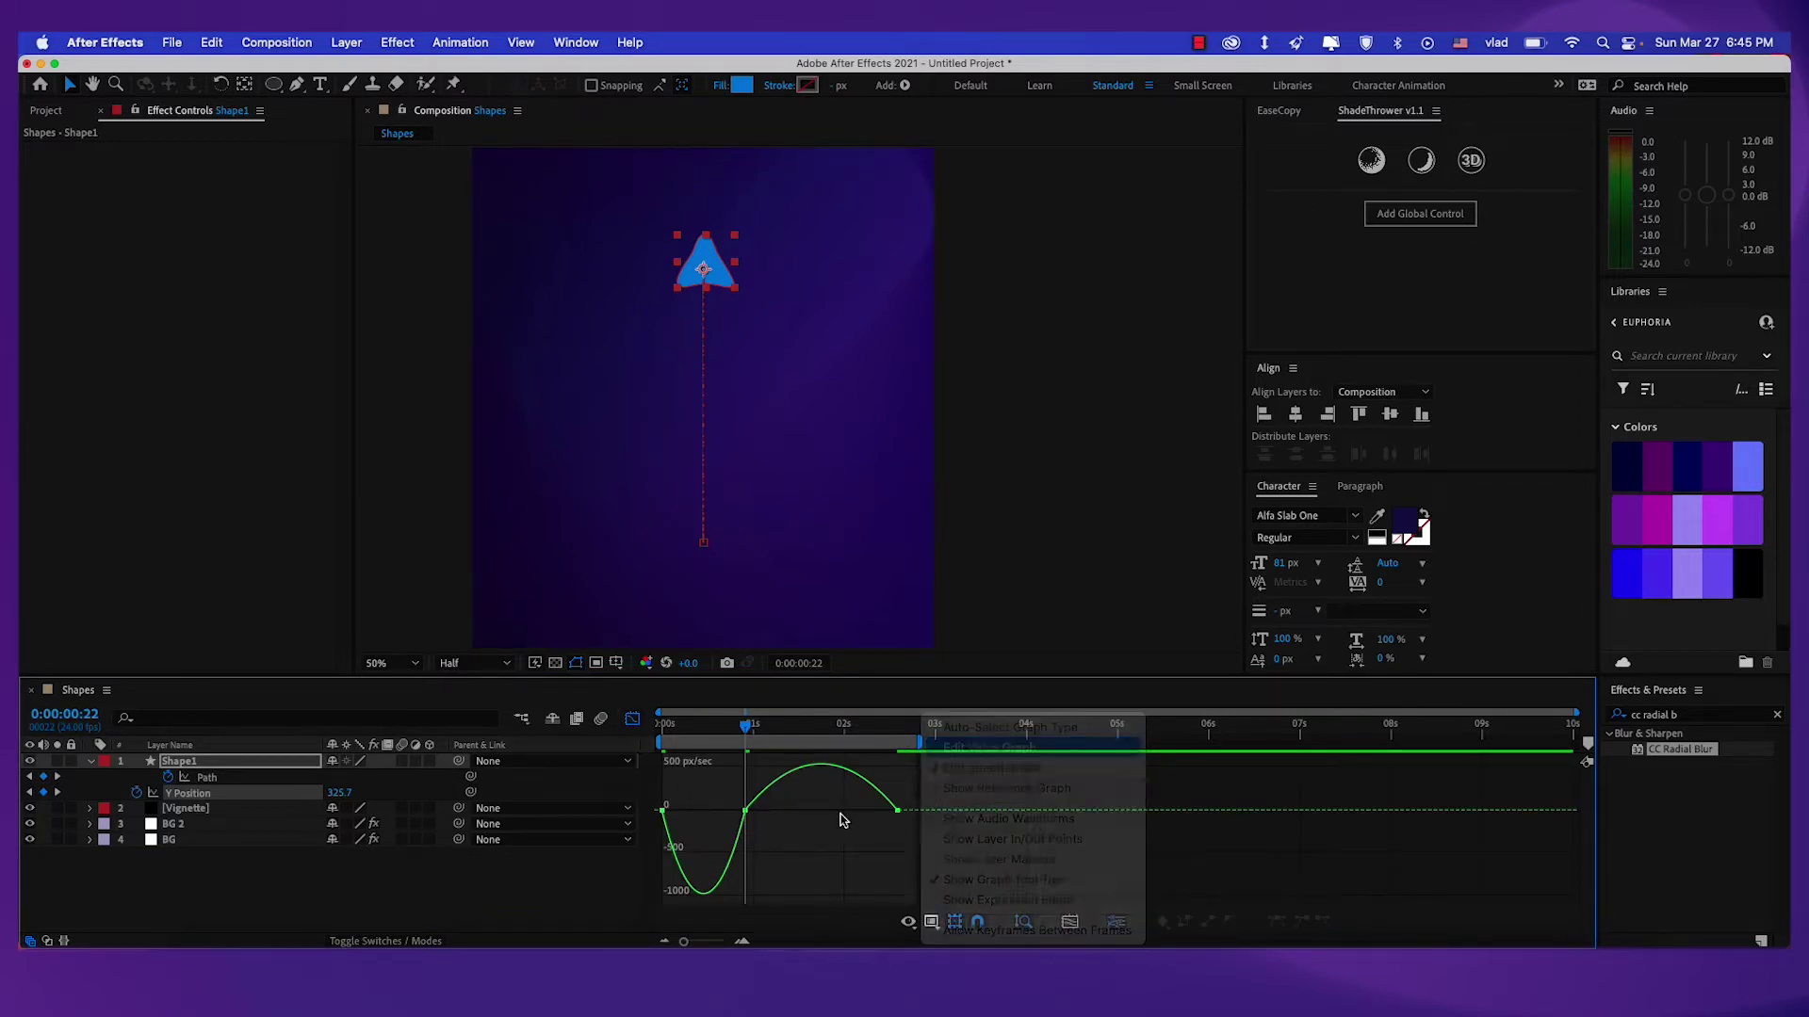
# Lengthen the outgoing handle of Shape1's first Y Position keyframe for a slower start.
pyautogui.click(662, 765)
pyautogui.press('=')
pyautogui.moveTo(719, 766); pyautogui.dragTo(768, 771)
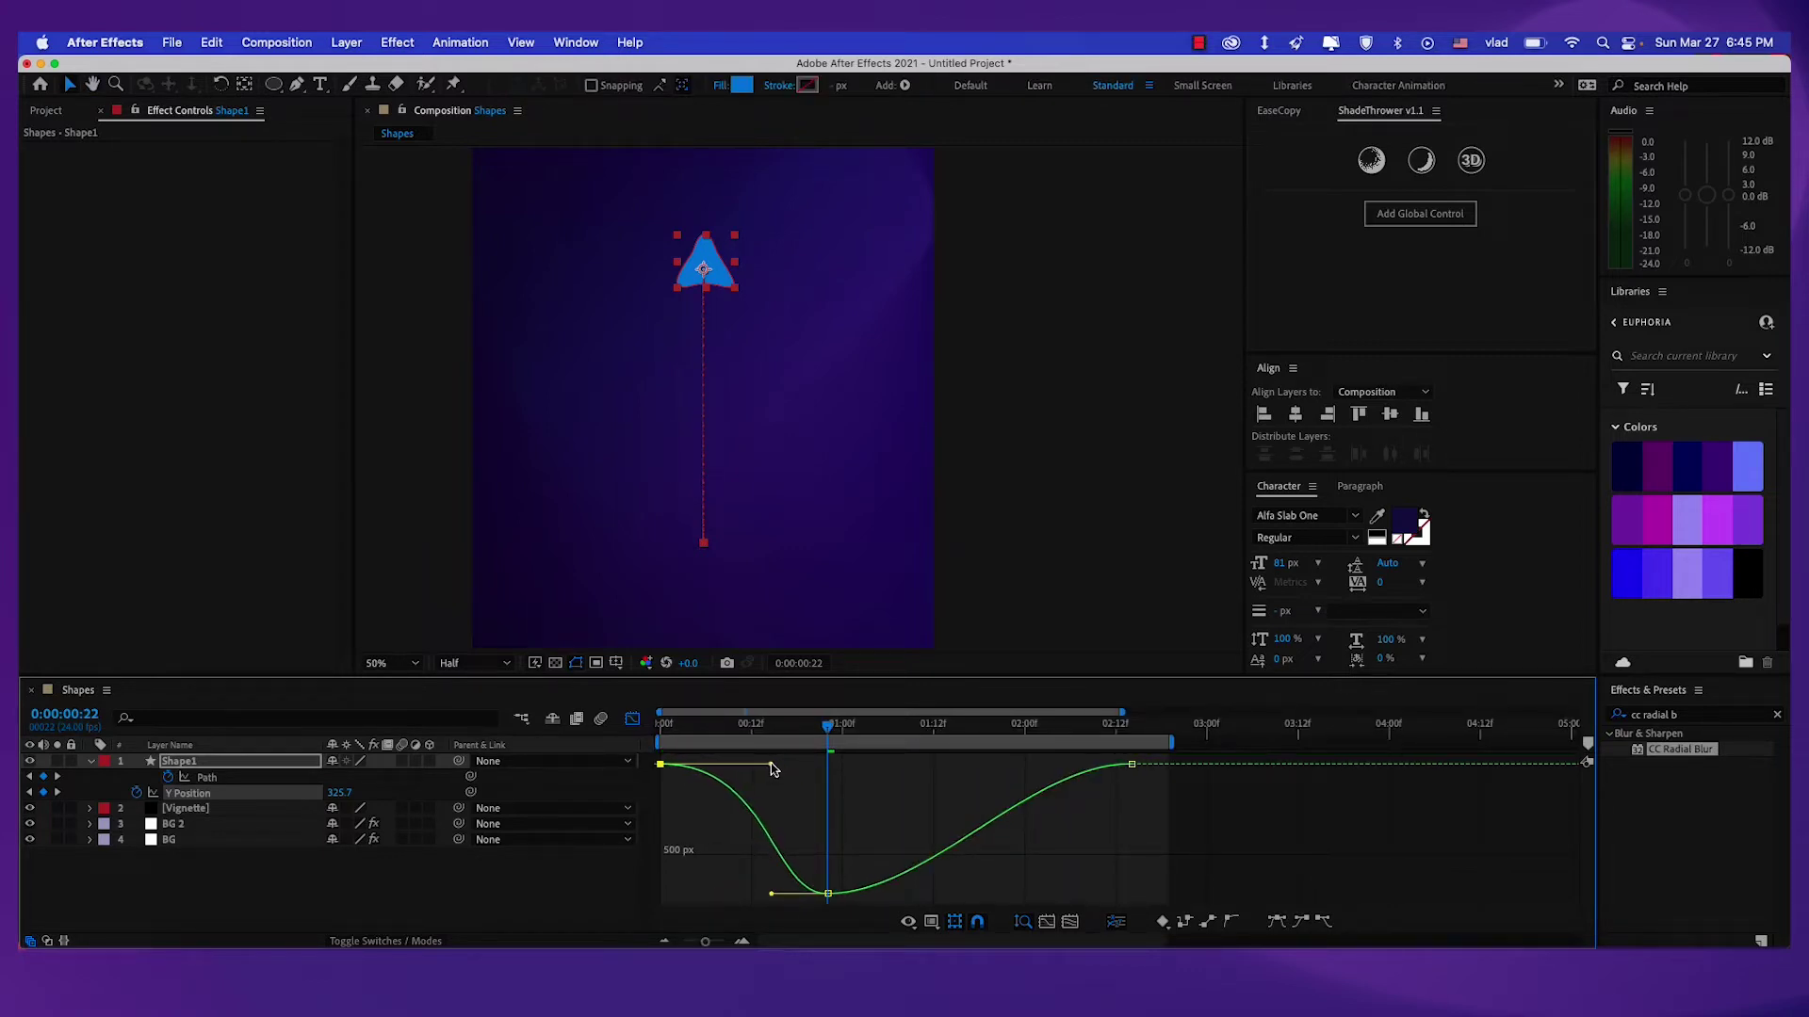
# Convert the middle Y Position keyframe to Auto Bezier and angle its incoming handle upward on the value graph.
pyautogui.click(828, 893)
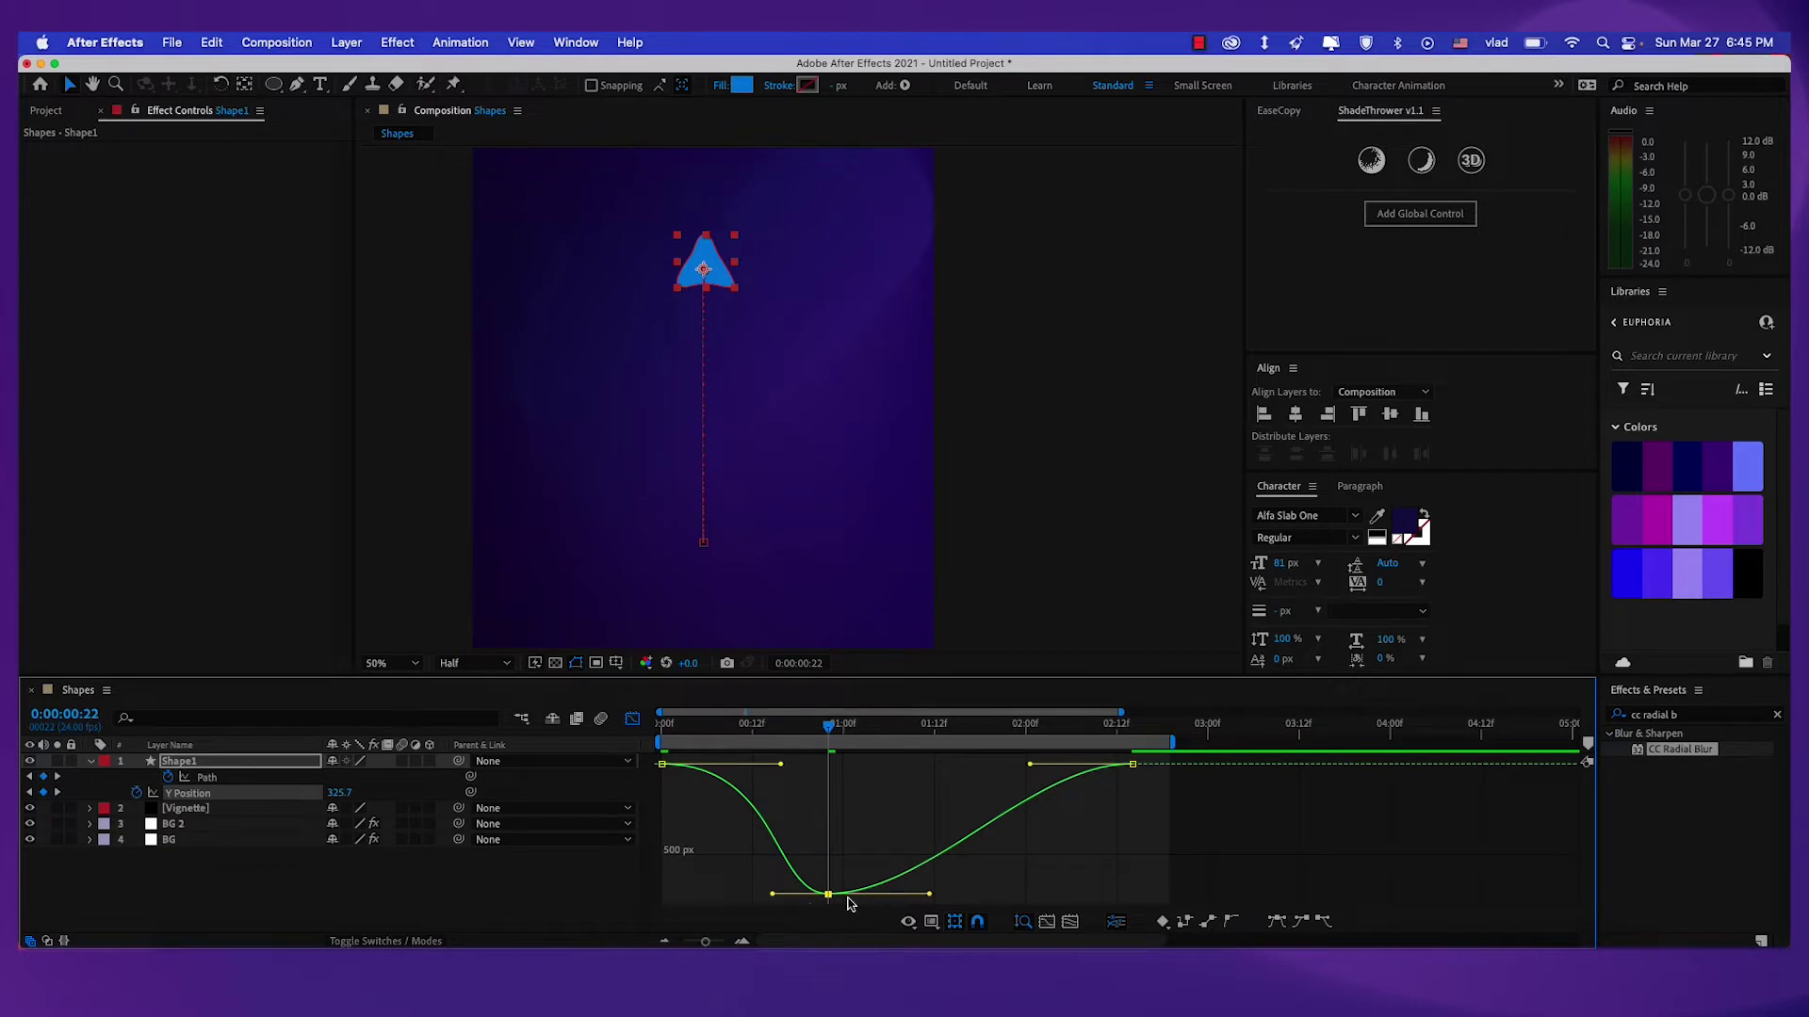
pyautogui.moveTo(935, 901); pyautogui.dragTo(800, 906)
pyautogui.moveTo(929, 895); pyautogui.dragTo(815, 908)
pyautogui.press('super+z')
pyautogui.click(1232, 925)
pyautogui.moveTo(879, 894); pyautogui.dragTo(776, 855)
pyautogui.moveTo(780, 764); pyautogui.dragTo(789, 764)
# Preview the motion and angle the middle Y Position keyframe's outgoing handle so the shape overshoots its peak.
pyautogui.press('space')
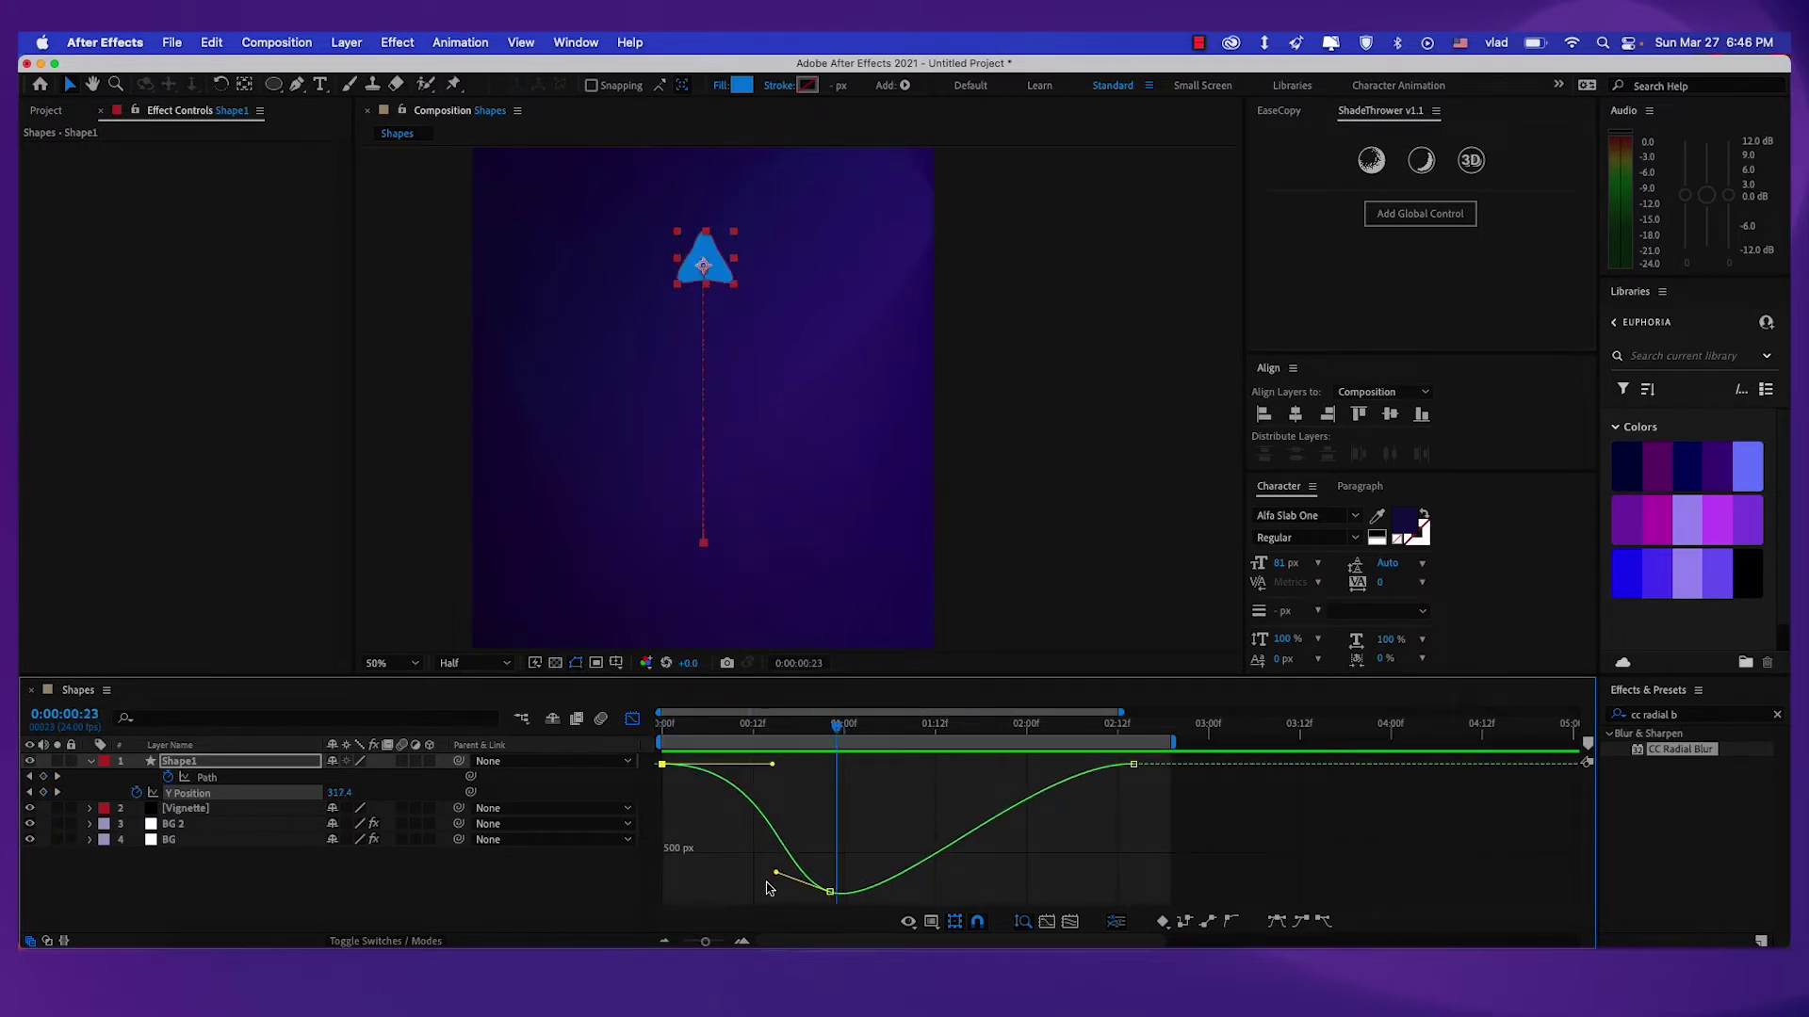
pyautogui.press('space')
pyautogui.moveTo(1166, 806); pyautogui.dragTo(967, 770)
pyautogui.click(881, 892)
pyautogui.moveTo(891, 899); pyautogui.dragTo(890, 894)
pyautogui.press('-')
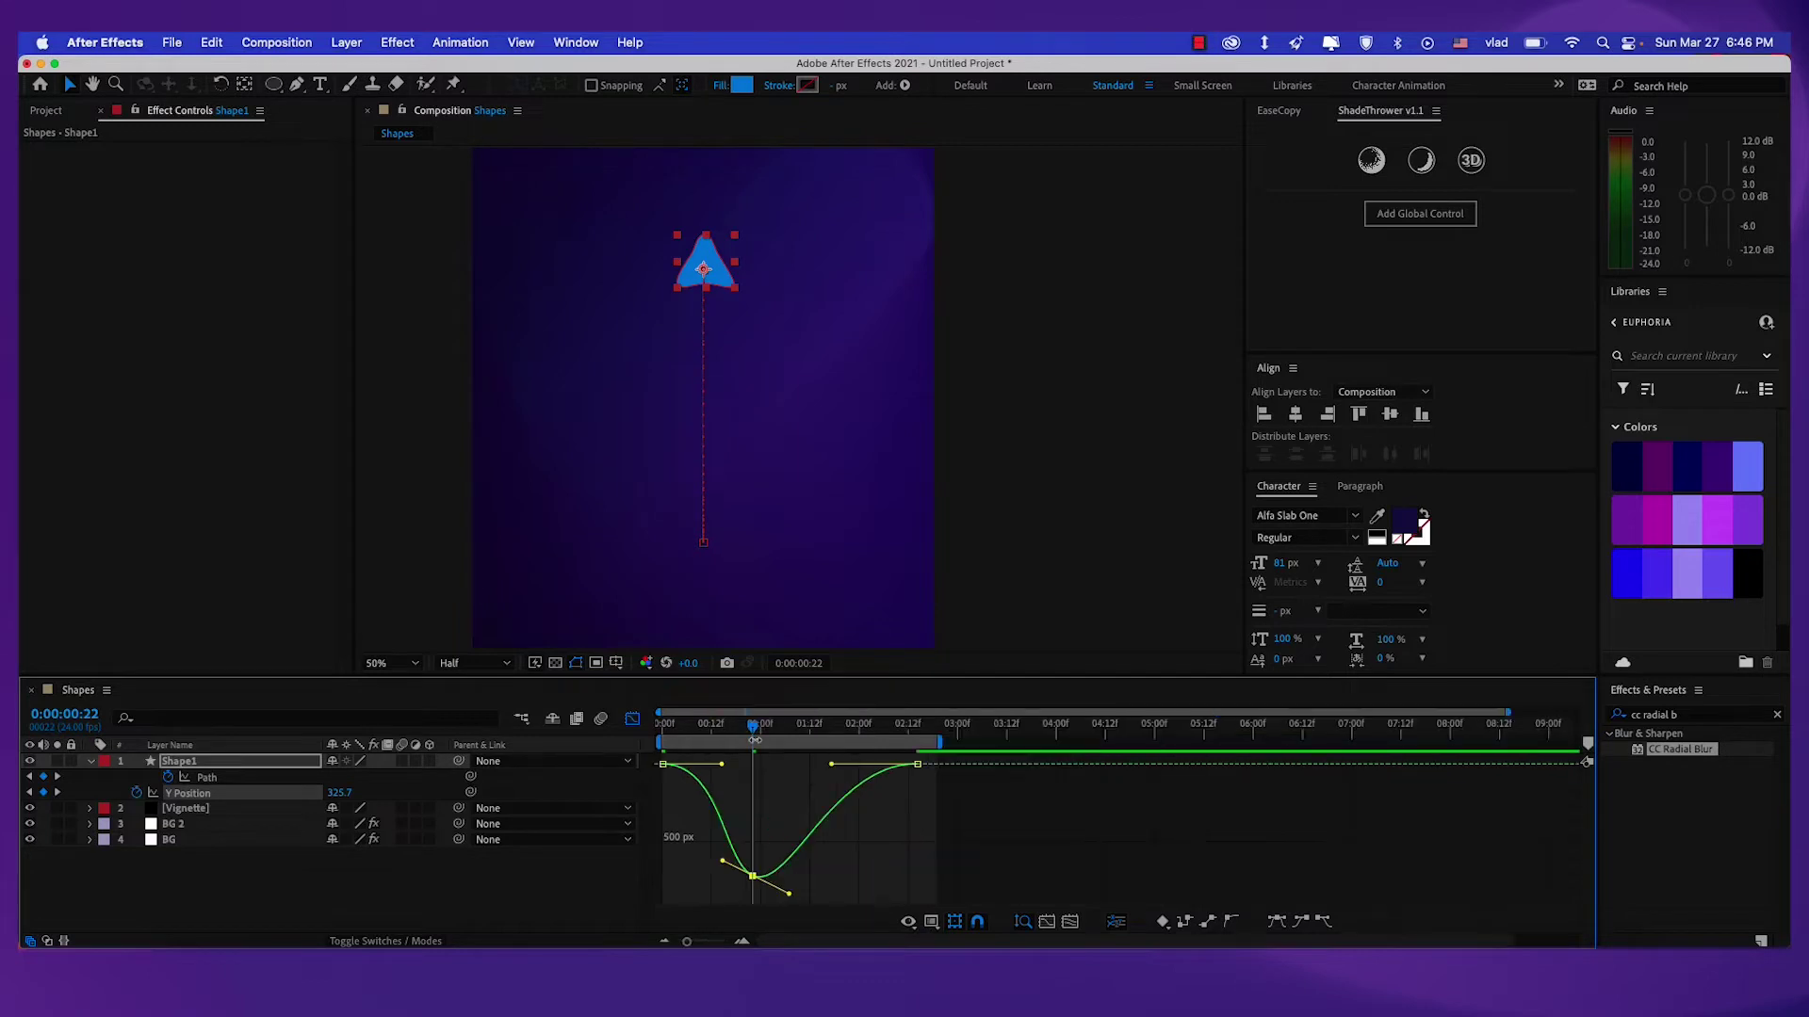
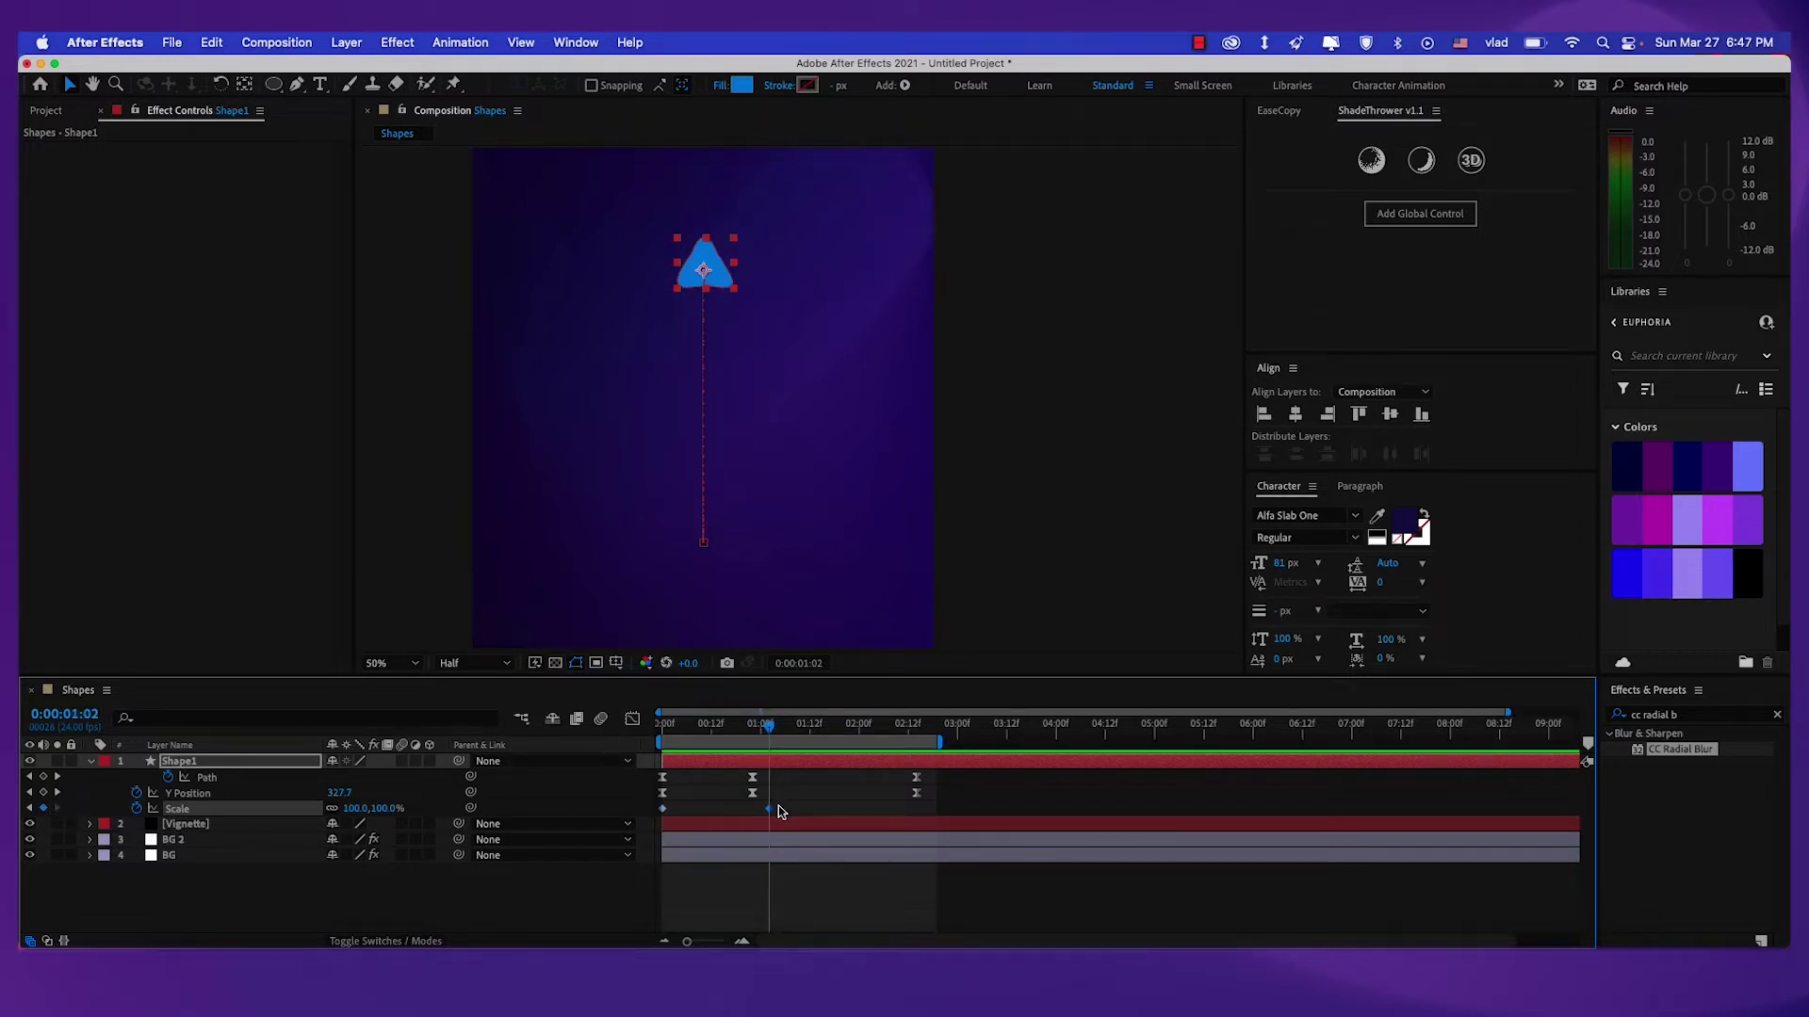
# Move Shape1's second Scale keyframe to 0:00:00:22 and add another Scale keyframe at 0:00:02:14.
pyautogui.press('j')
pyautogui.moveTo(769, 810); pyautogui.dragTo(738, 800)
pyautogui.click(771, 812)
pyautogui.moveTo(753, 727)
pyautogui.mouseDown()
pyautogui.moveTo(733, 737)
pyautogui.moveTo(754, 744)
pyautogui.mouseUp()
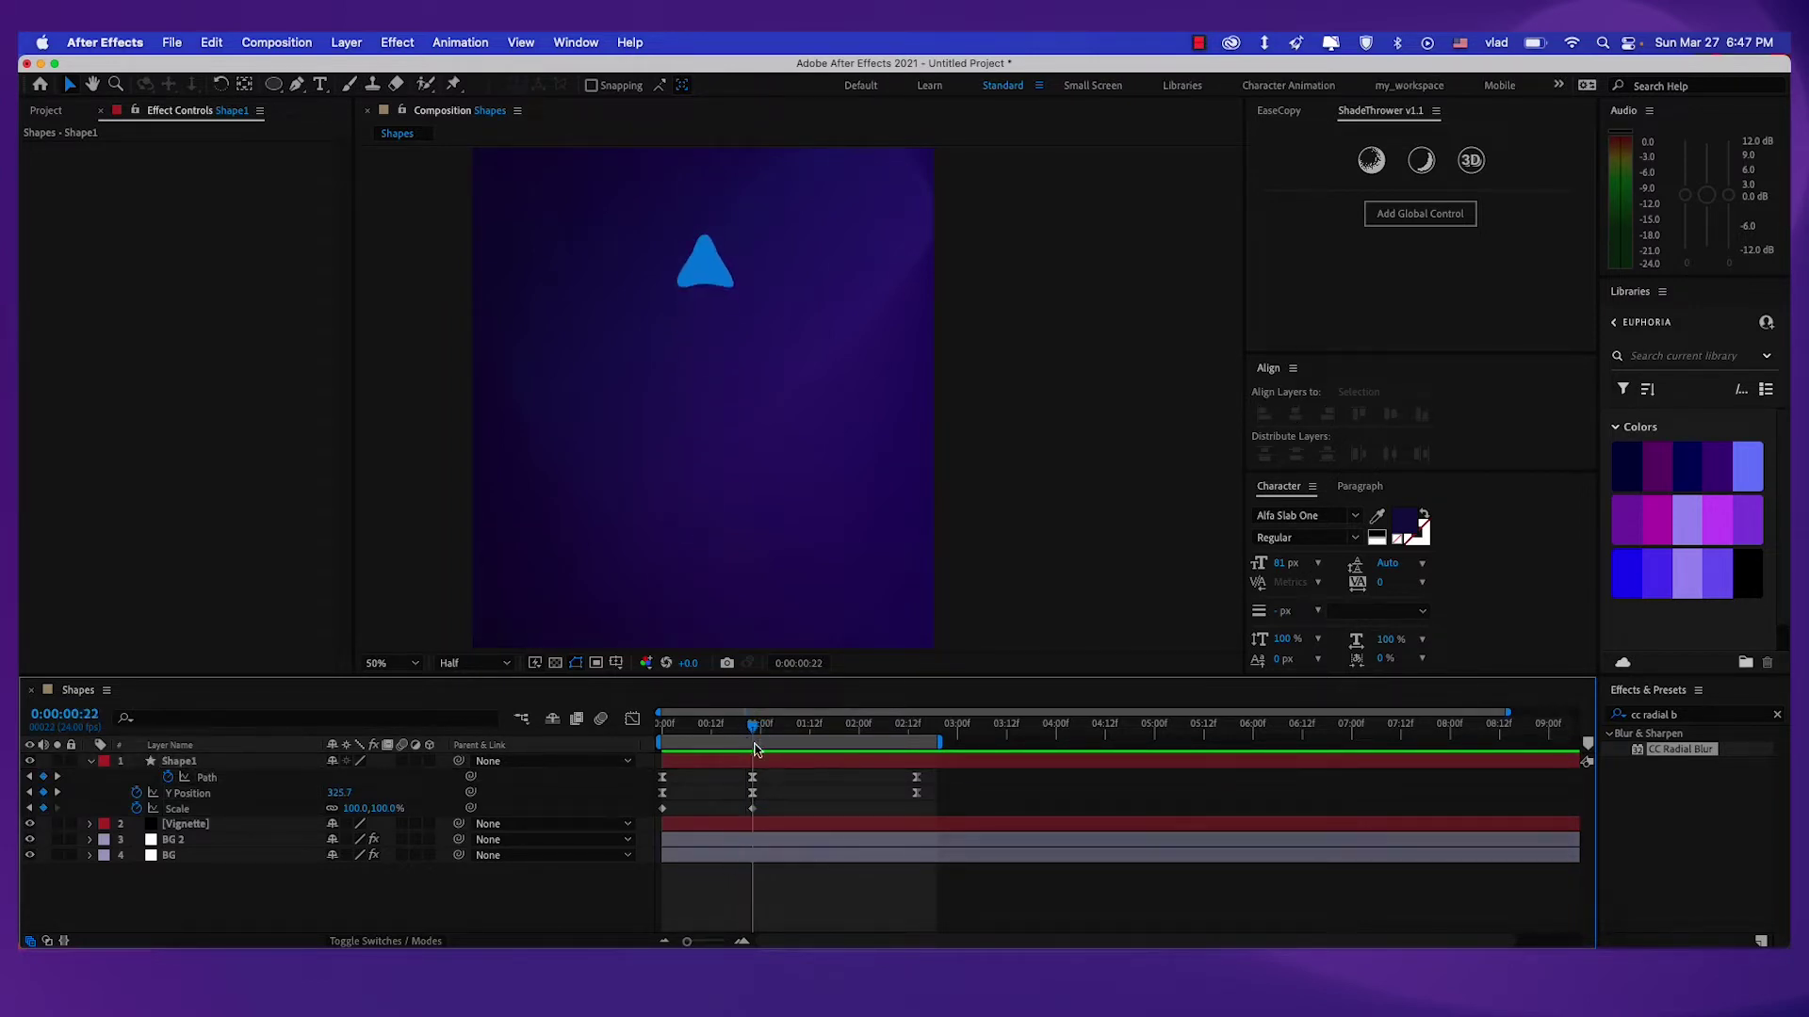
pyautogui.press('k')
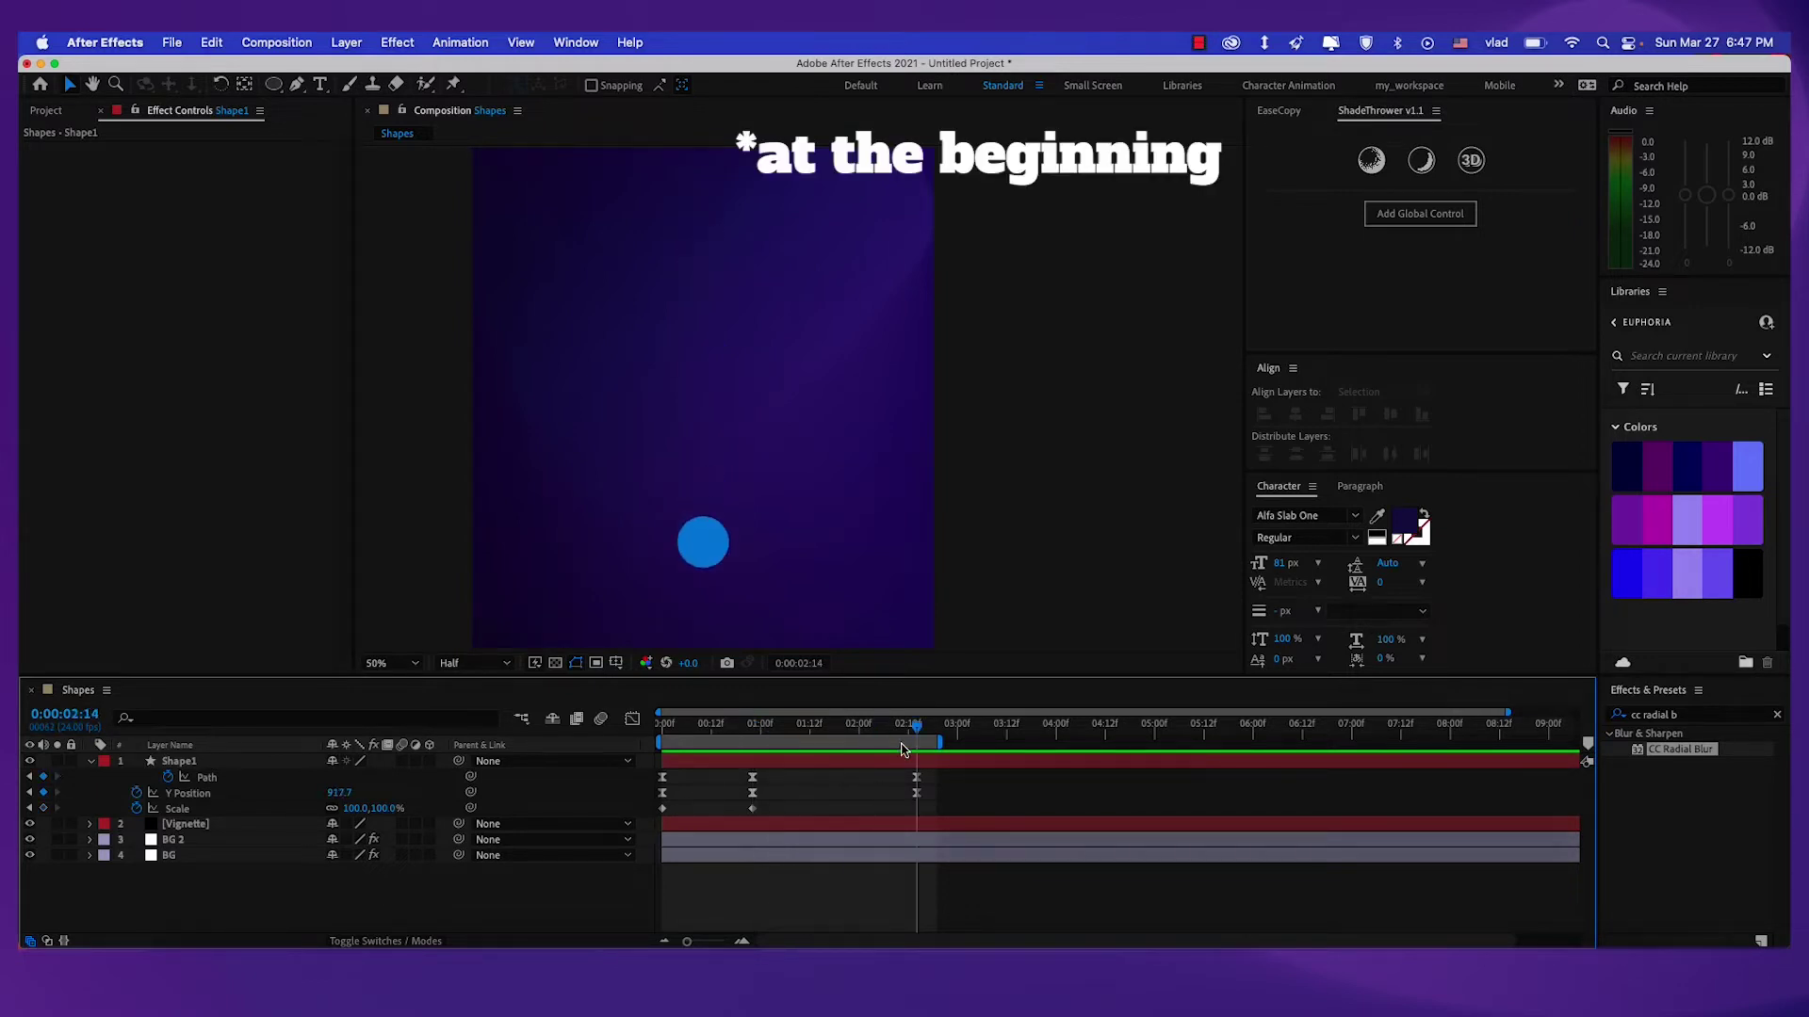
pyautogui.click(43, 808)
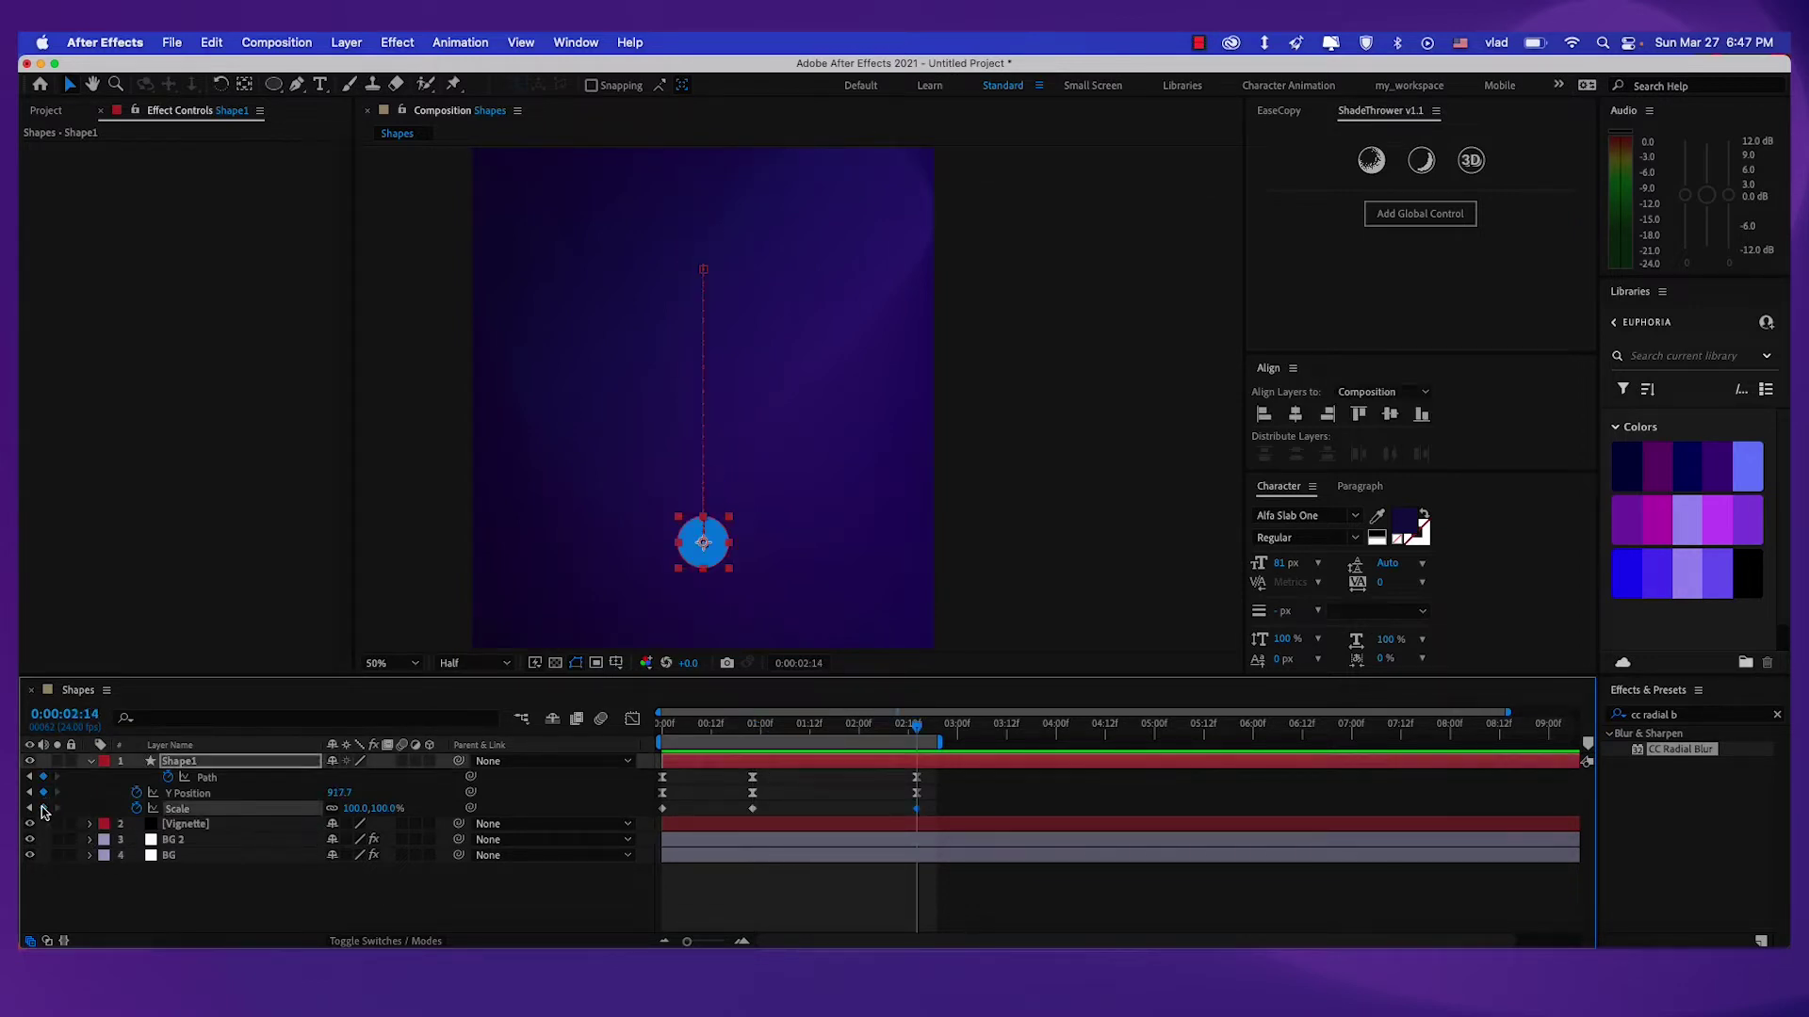
# Set Shape1's Scale to 26% at 0:00:00:00 and copy that keyframe to 0:00:02:14.
pyautogui.moveTo(738, 733); pyautogui.dragTo(659, 735)
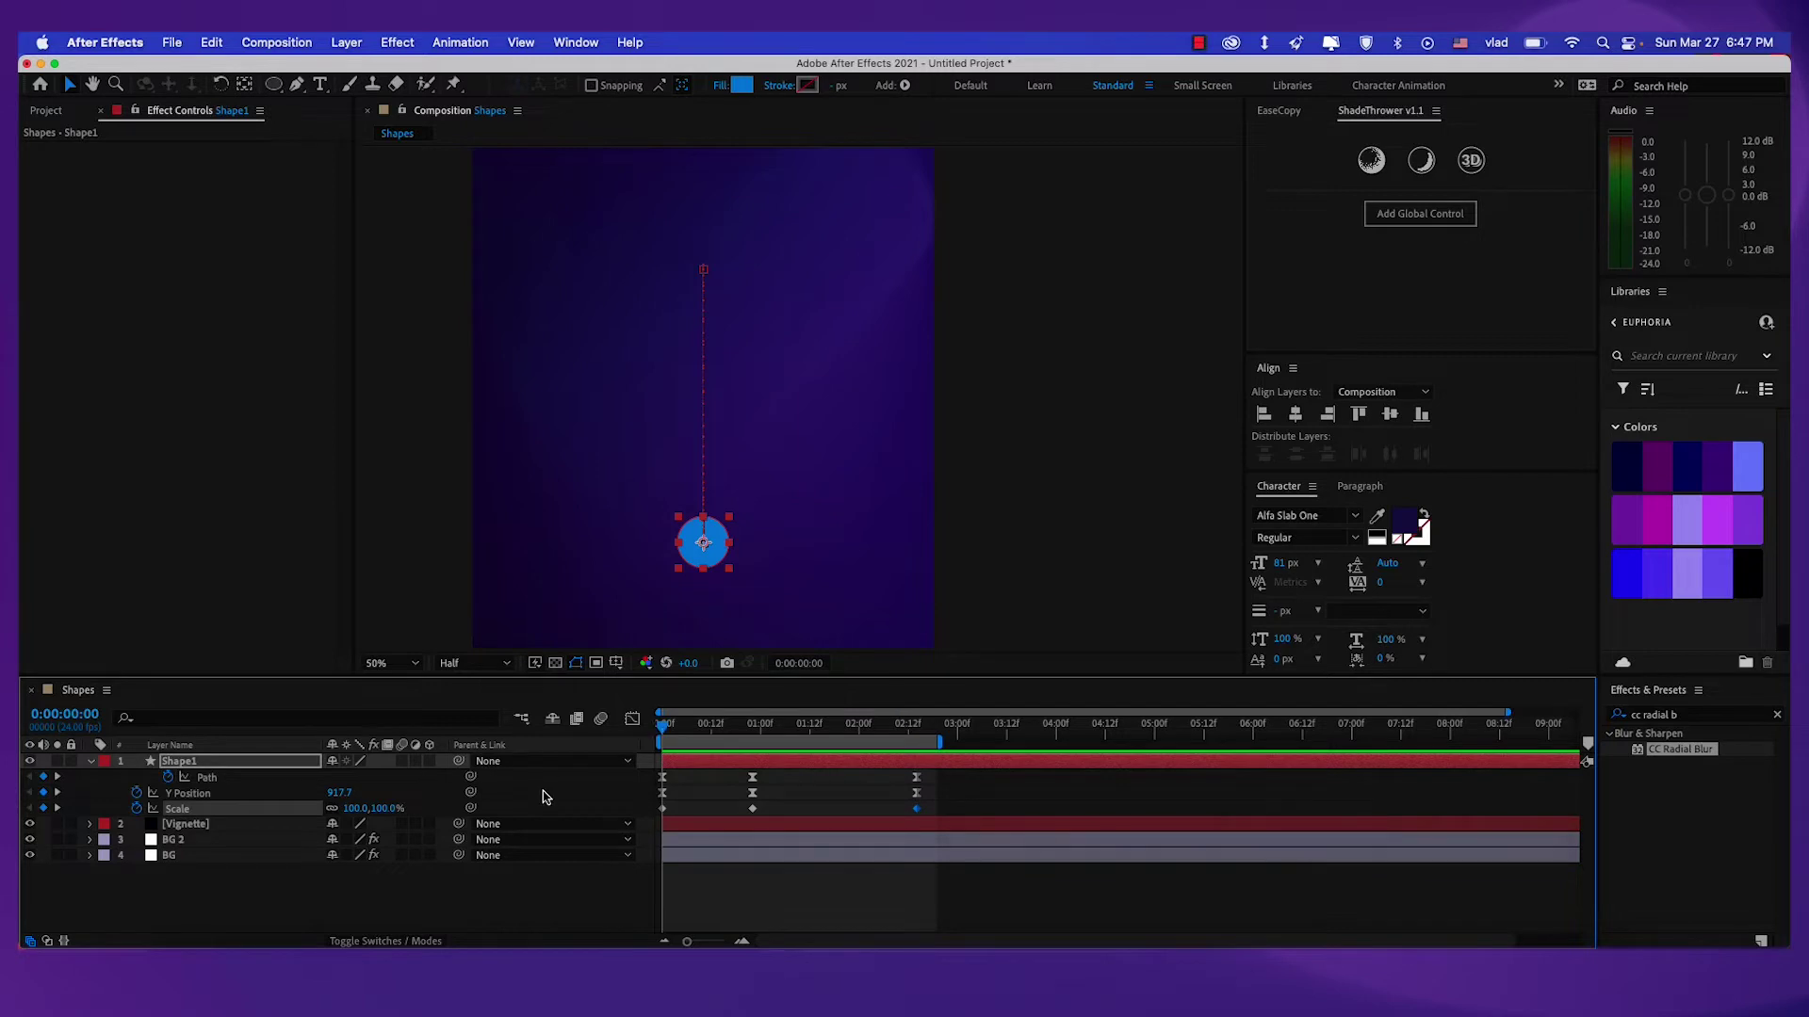
pyautogui.moveTo(356, 809); pyautogui.dragTo(314, 811)
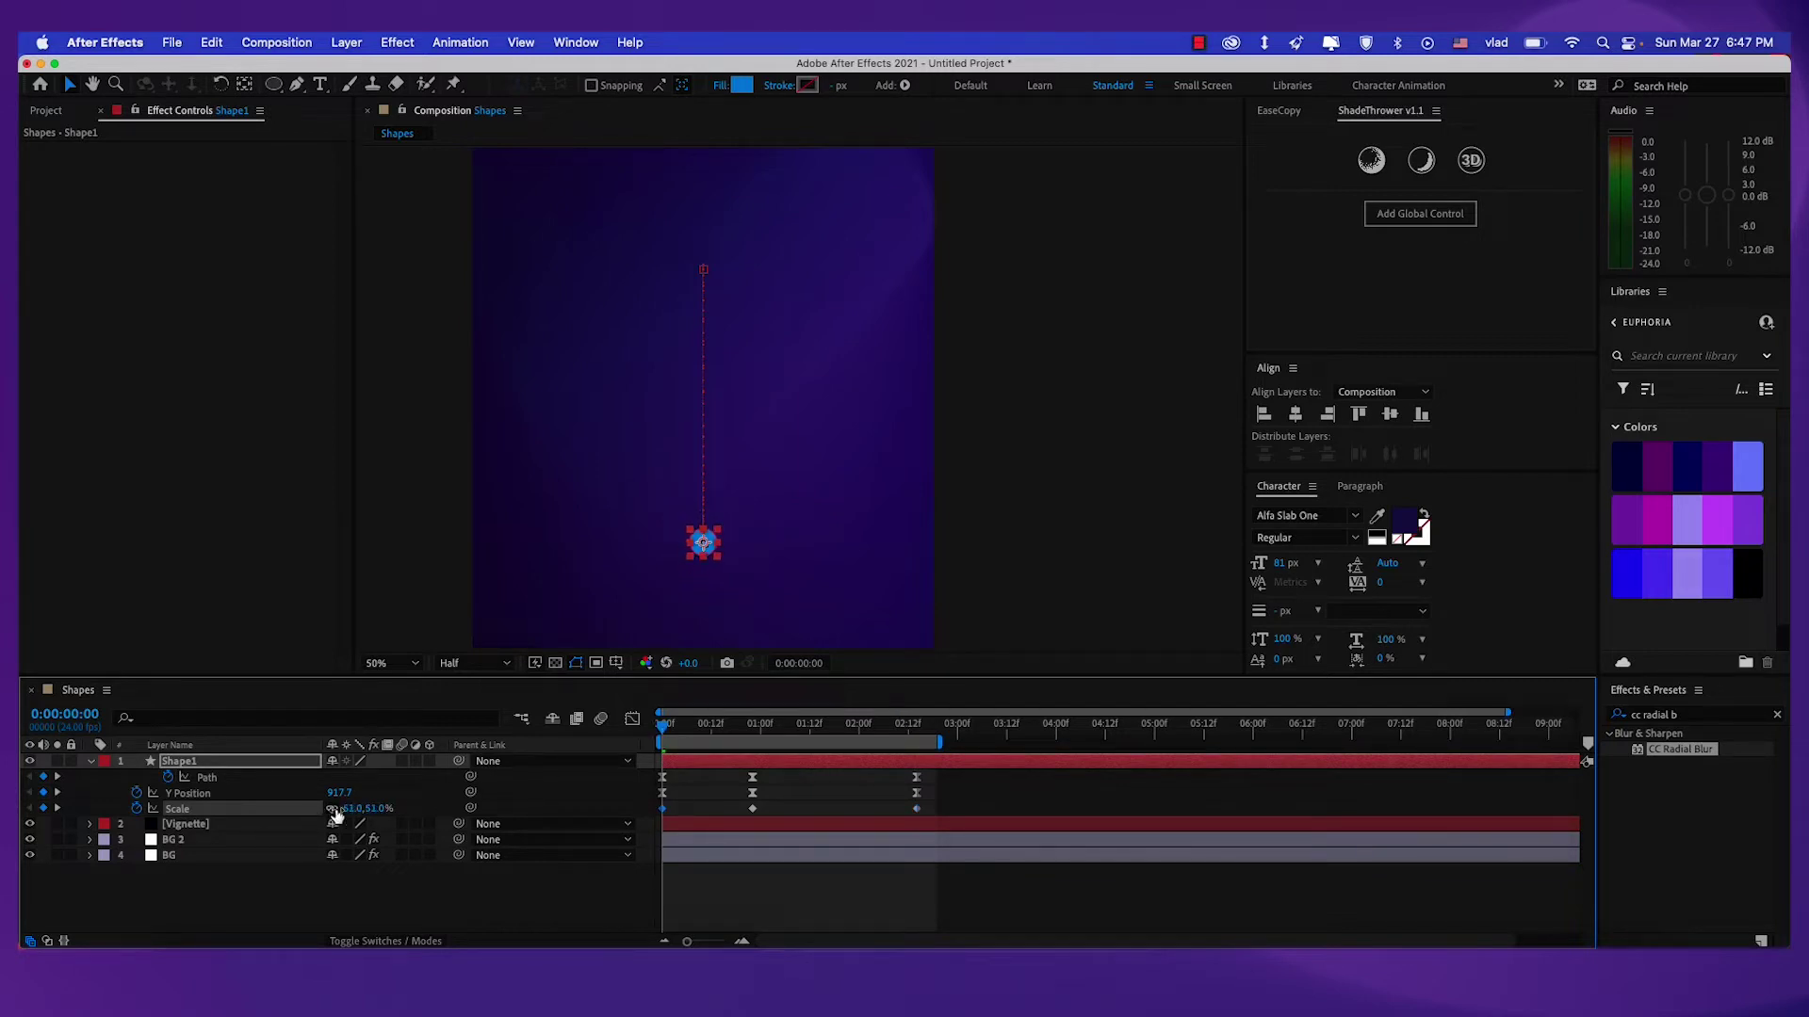
pyautogui.click(354, 808)
pyautogui.write('20')
pyautogui.press('Return')
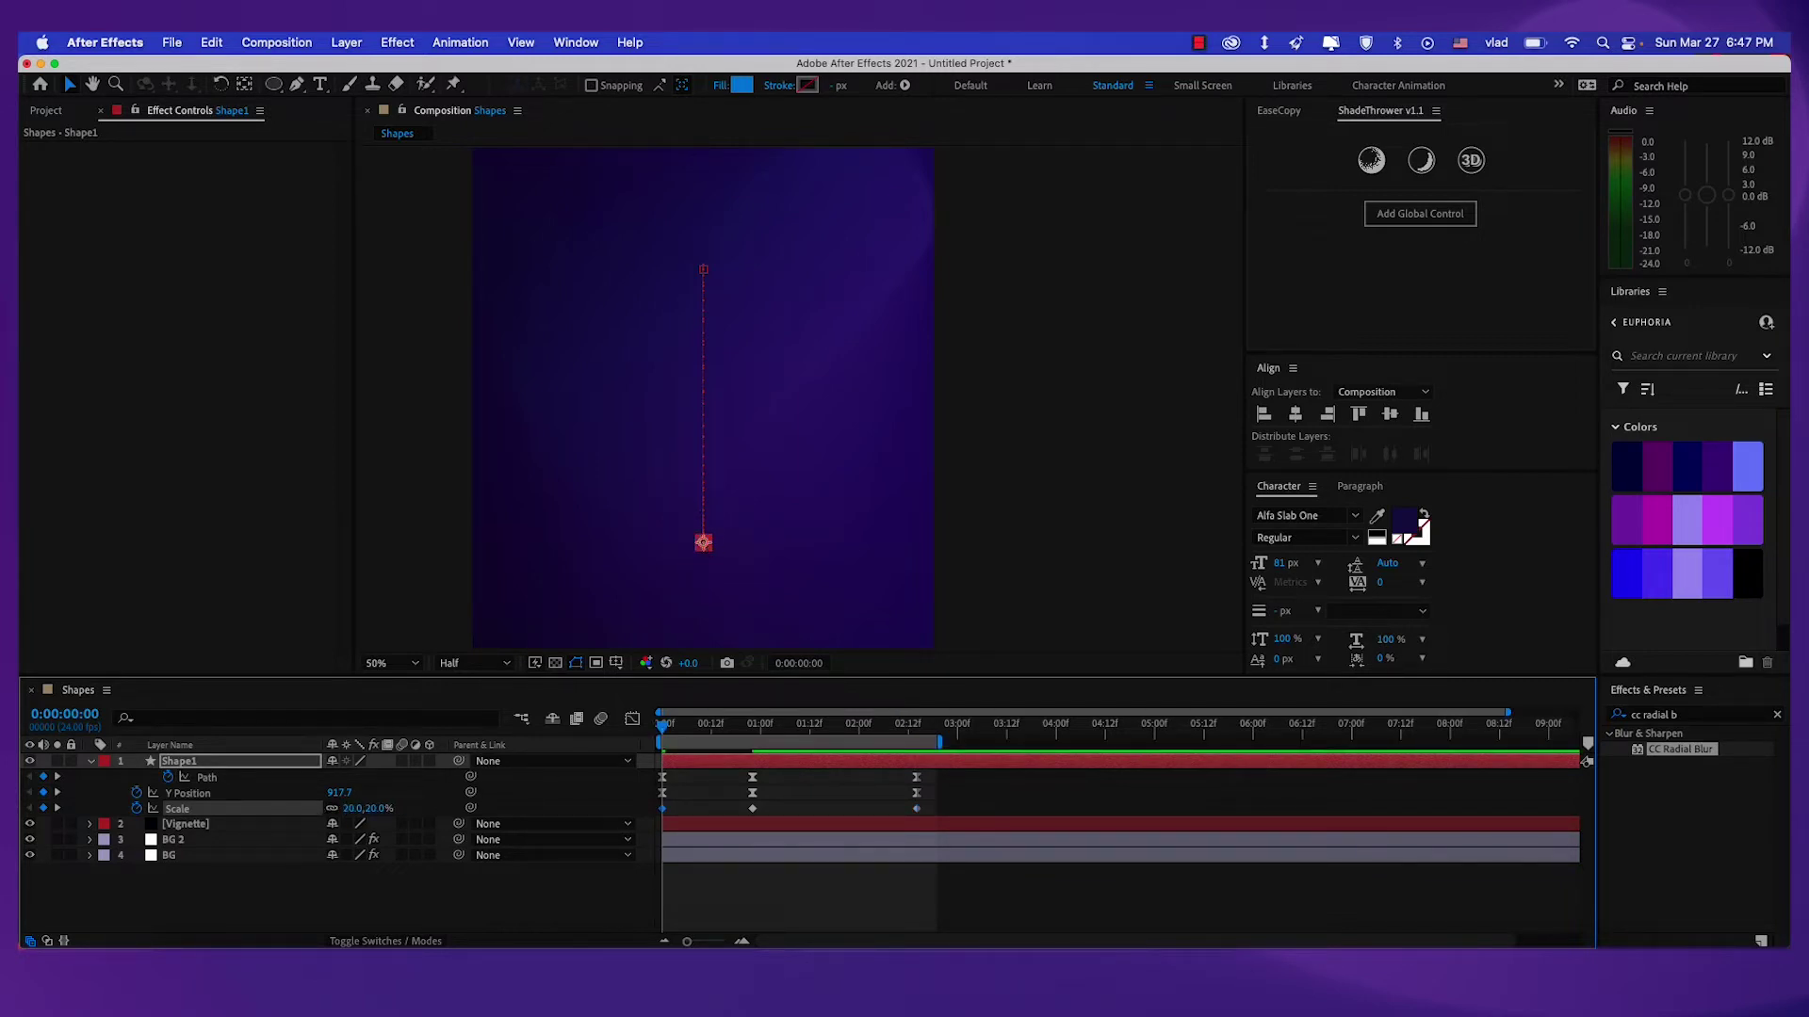
pyautogui.click(347, 808)
pyautogui.write('26')
pyautogui.press('Return')
pyautogui.press('.')
pyautogui.press(',')
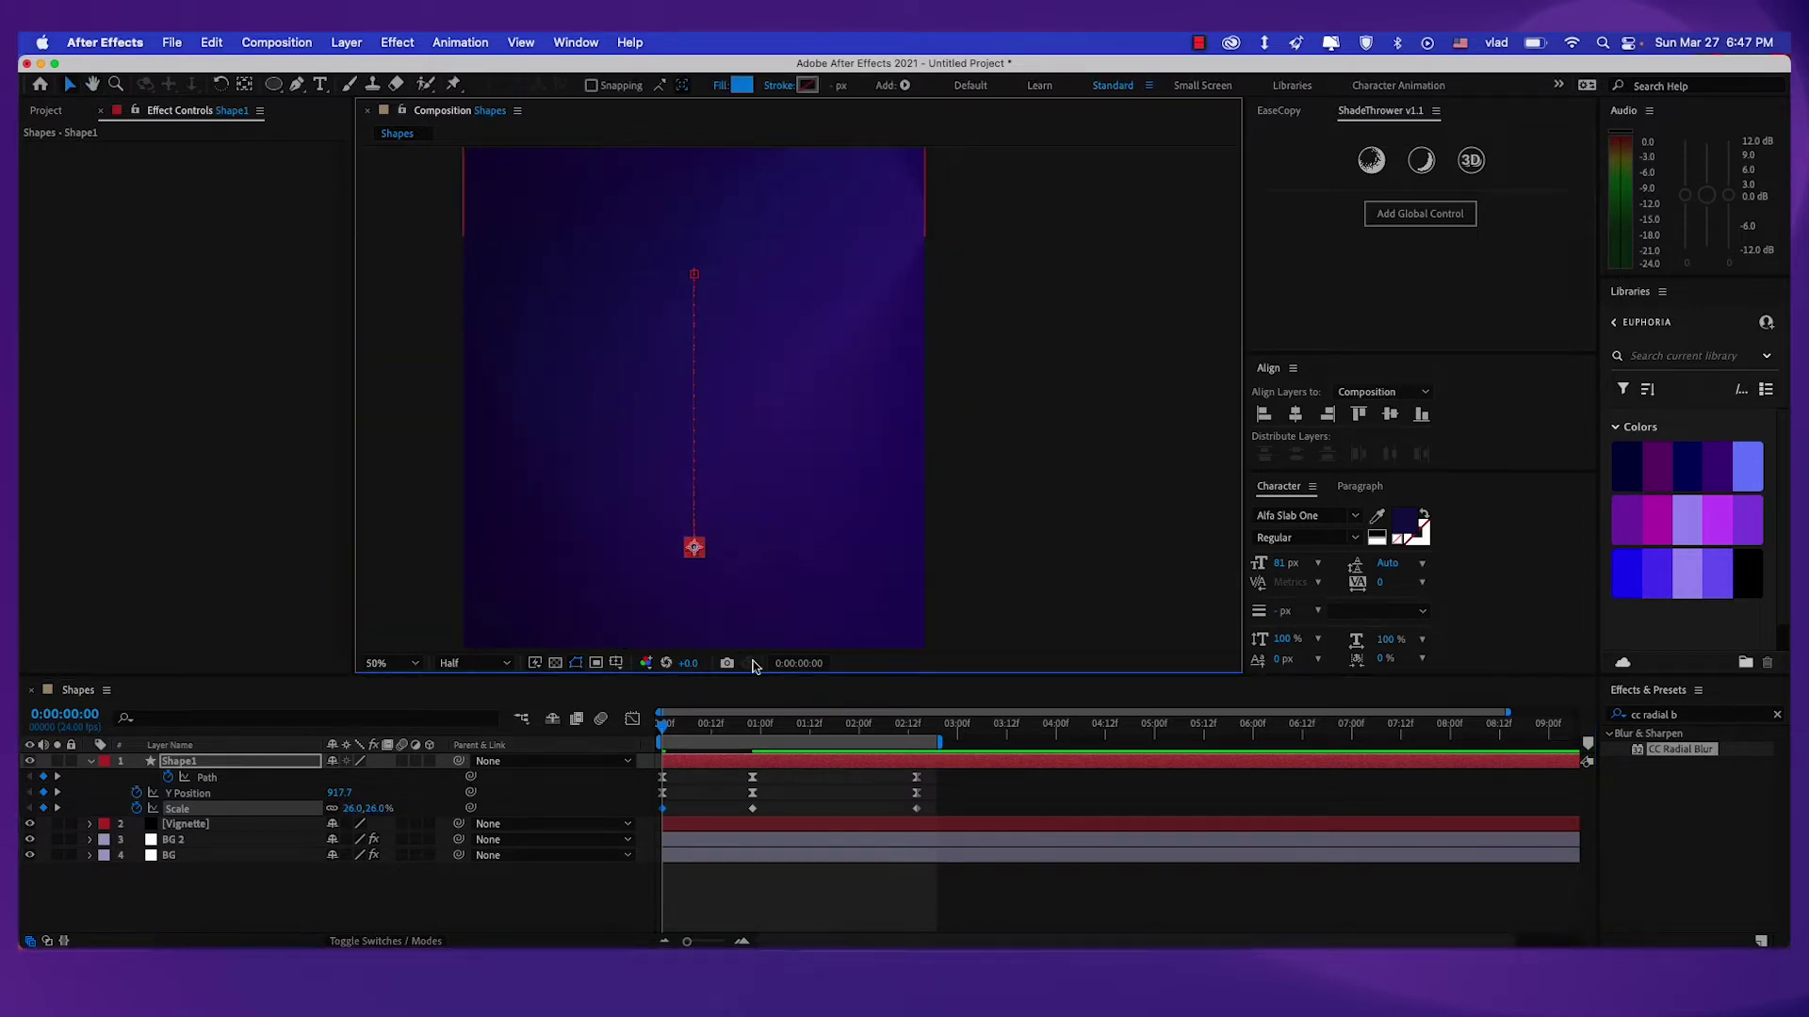
pyautogui.moveTo(664, 725); pyautogui.dragTo(916, 726)
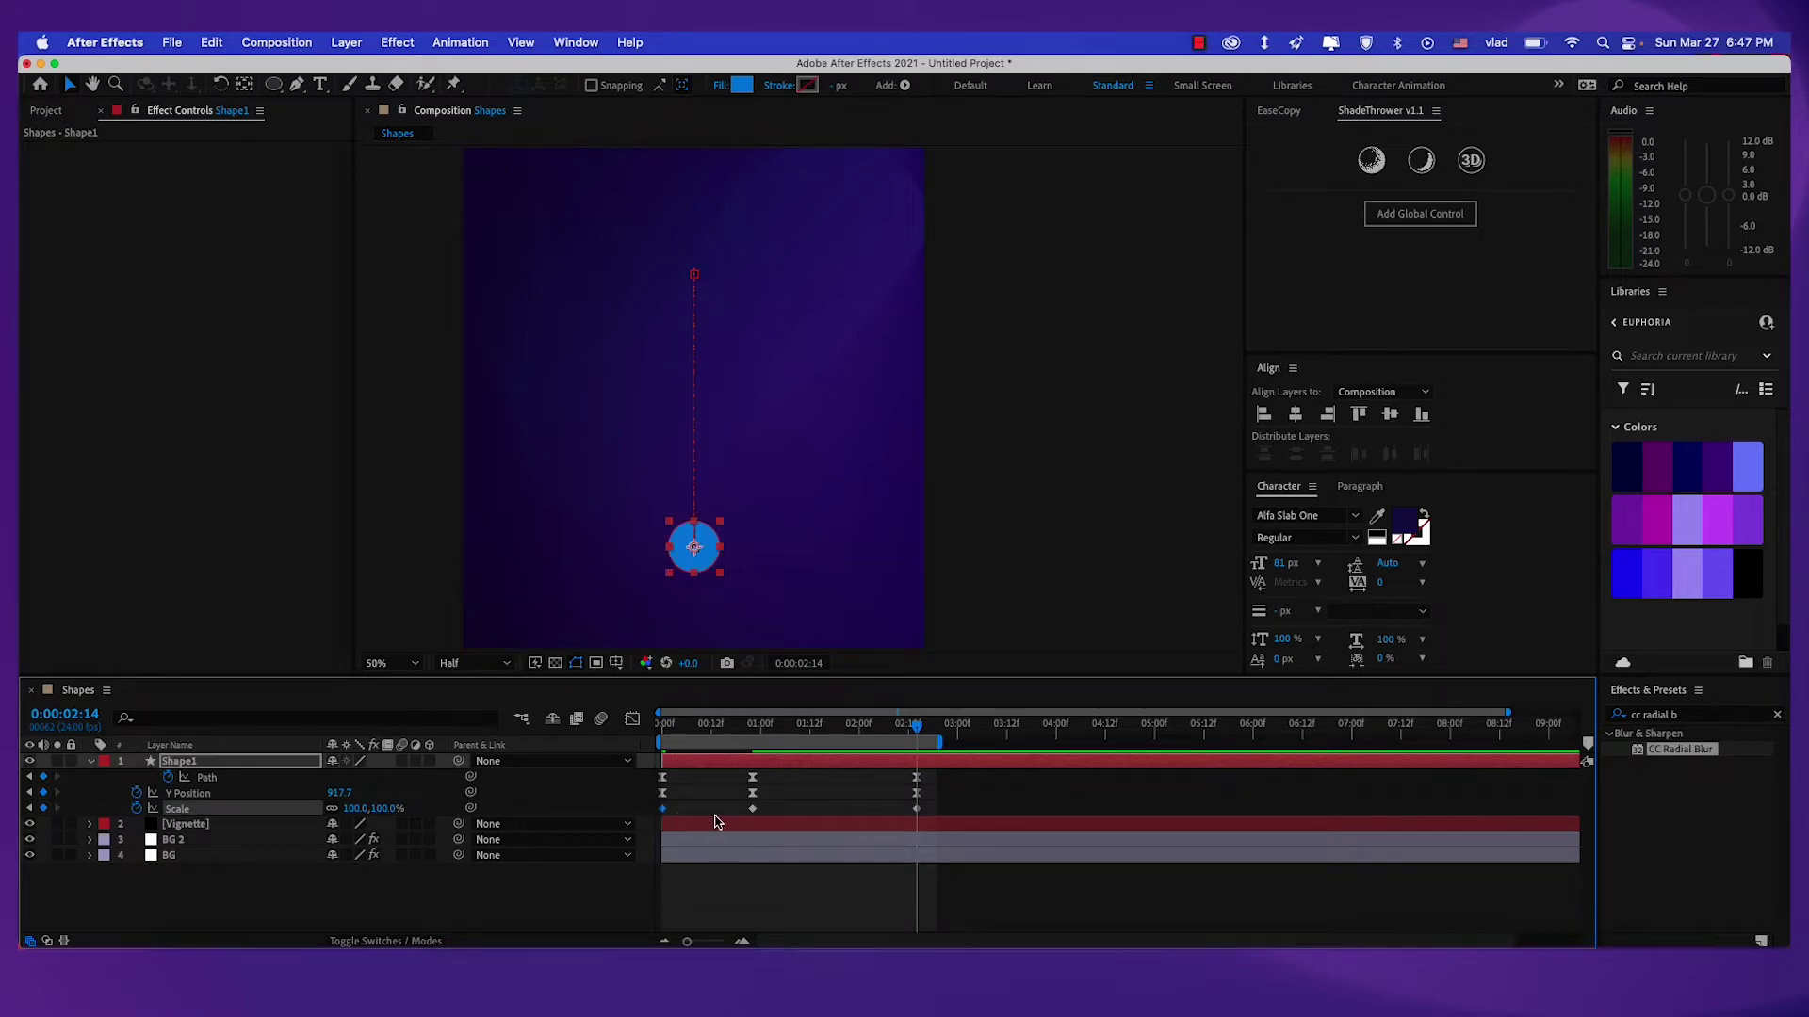
pyautogui.press('super+v')
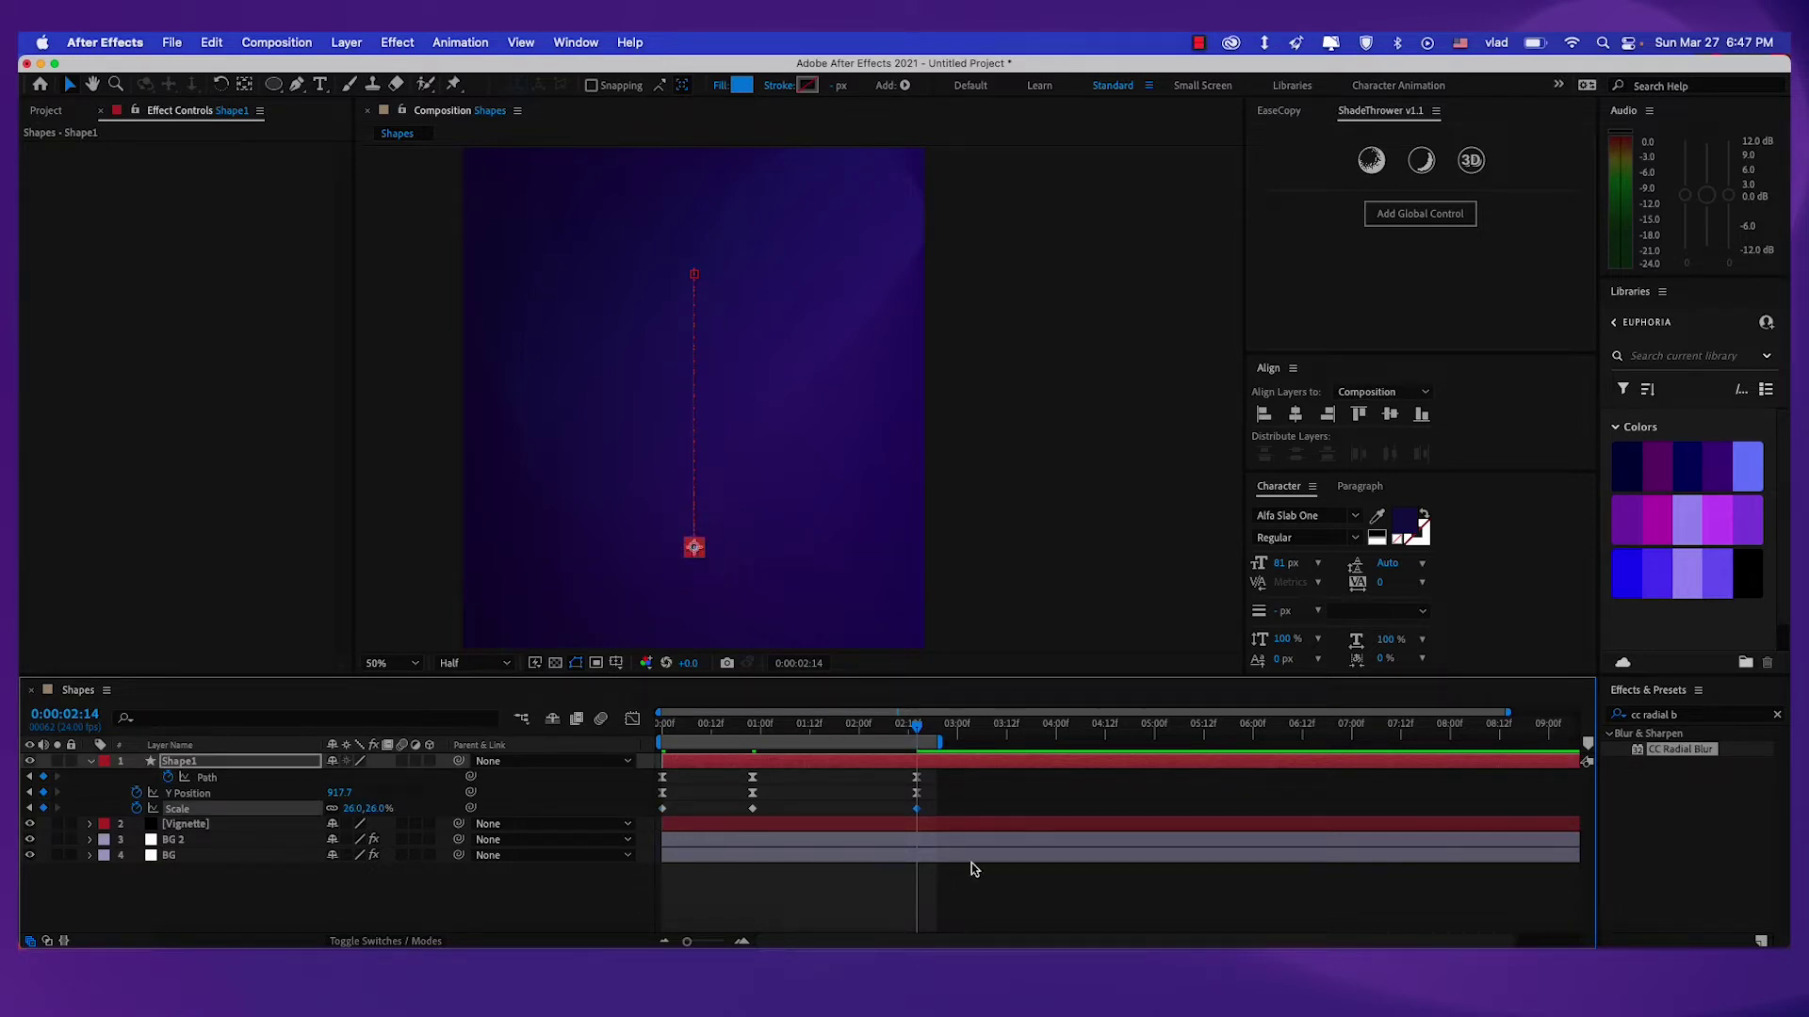
# Easy-ease Shape1's Scale keyframes and lengthen the first keyframe's outgoing handle on the value graph, keeping the middle keyframe's incoming handle flat.
pyautogui.moveTo(948, 805); pyautogui.dragTo(654, 816)
pyautogui.click(631, 720)
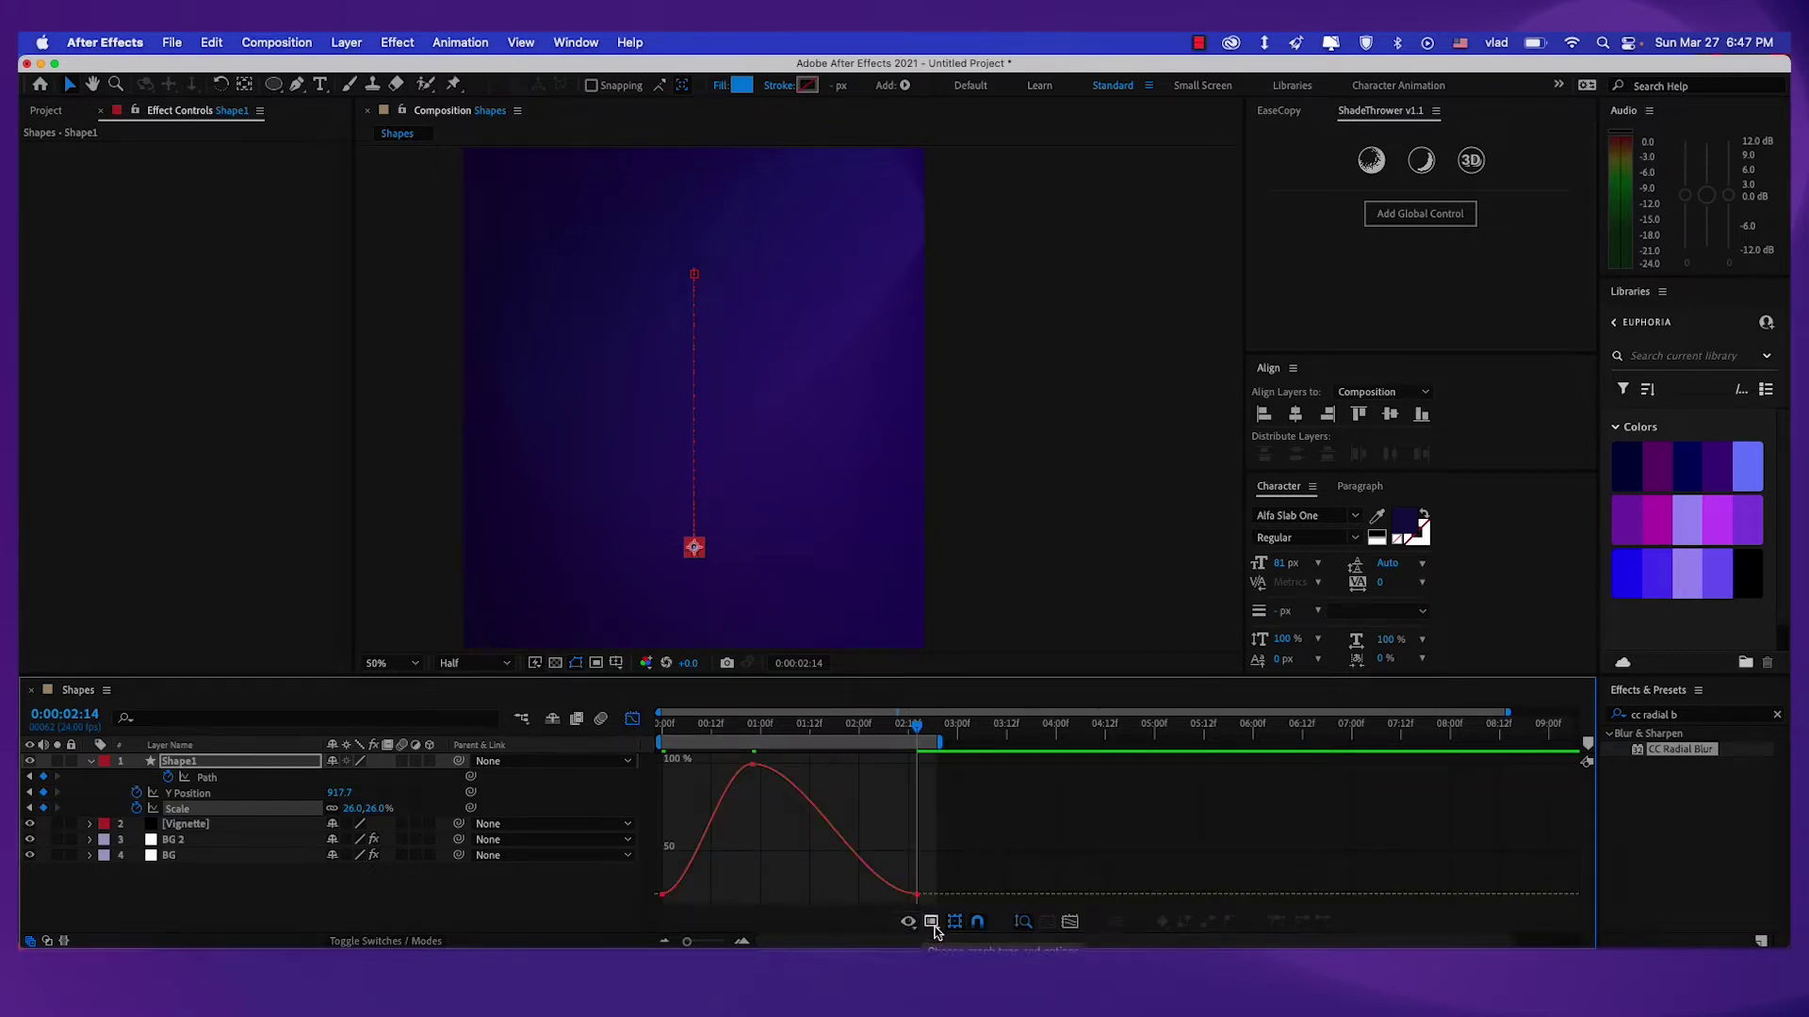
pyautogui.click(908, 922)
pyautogui.click(778, 855)
pyautogui.moveTo(765, 853); pyautogui.dragTo(732, 897)
pyautogui.moveTo(761, 806); pyautogui.dragTo(707, 765)
pyautogui.click(730, 895)
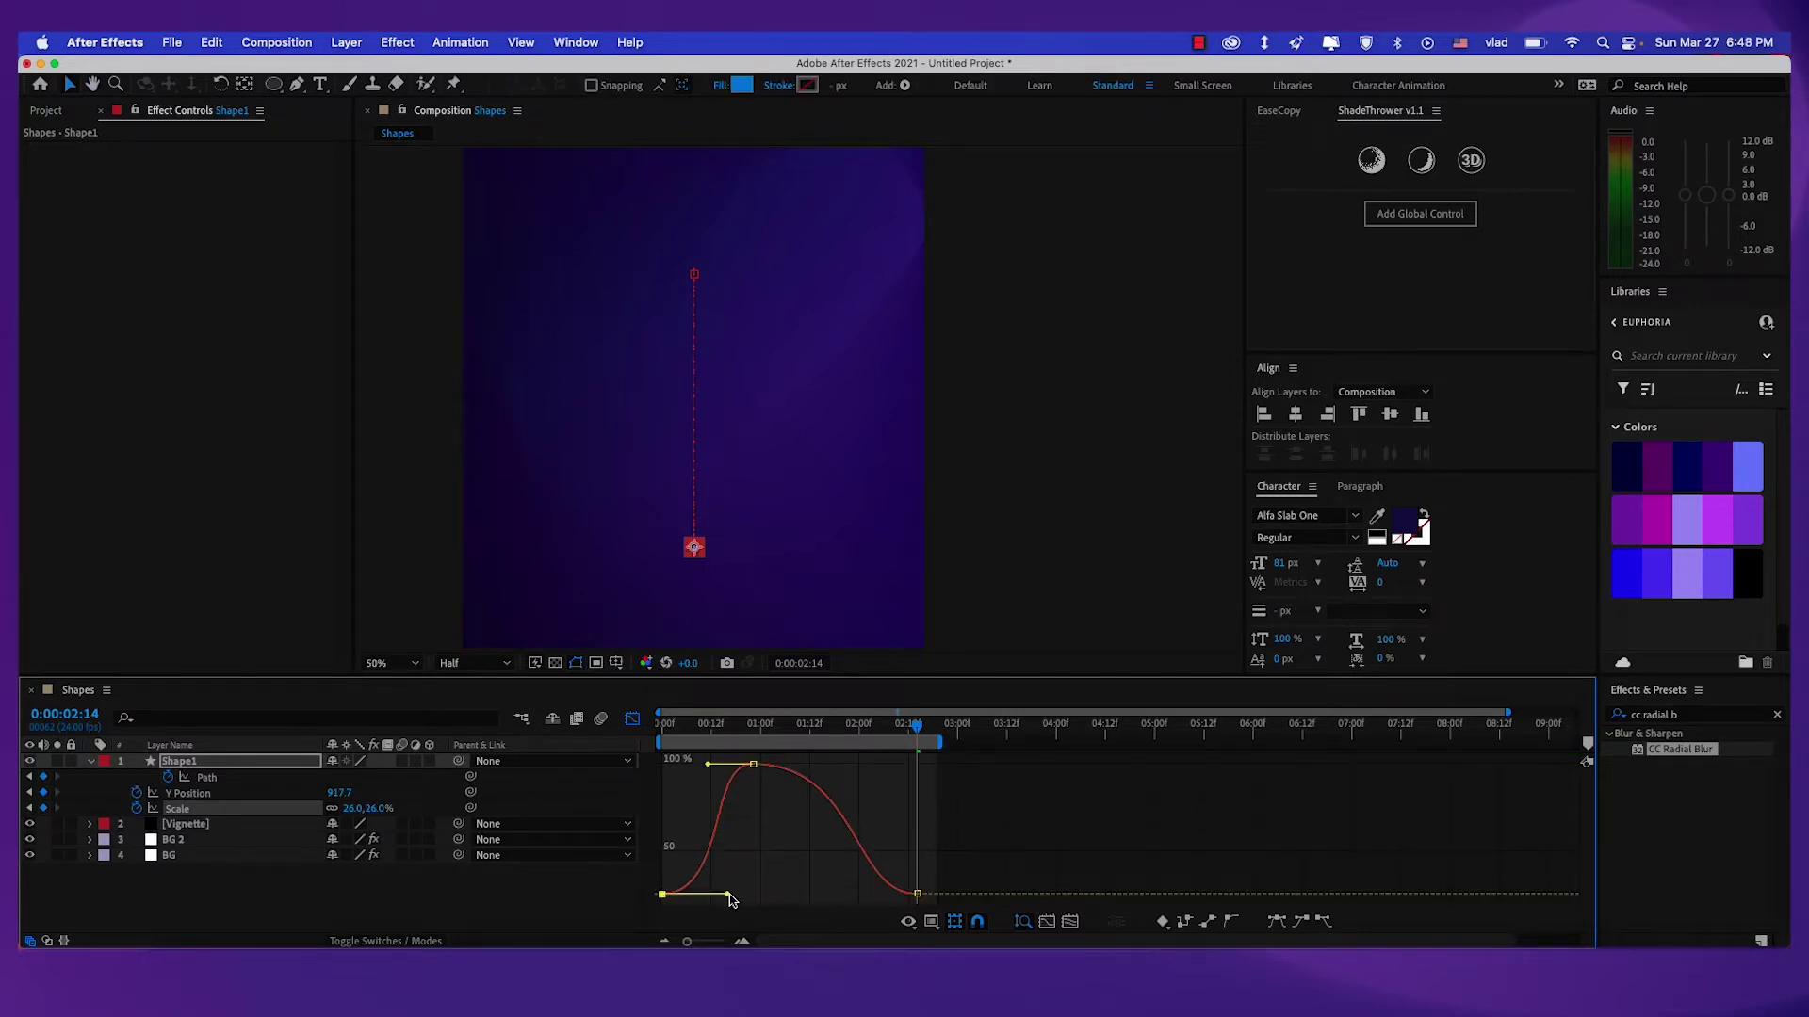
pyautogui.moveTo(730, 900); pyautogui.dragTo(724, 897)
pyautogui.press('space')
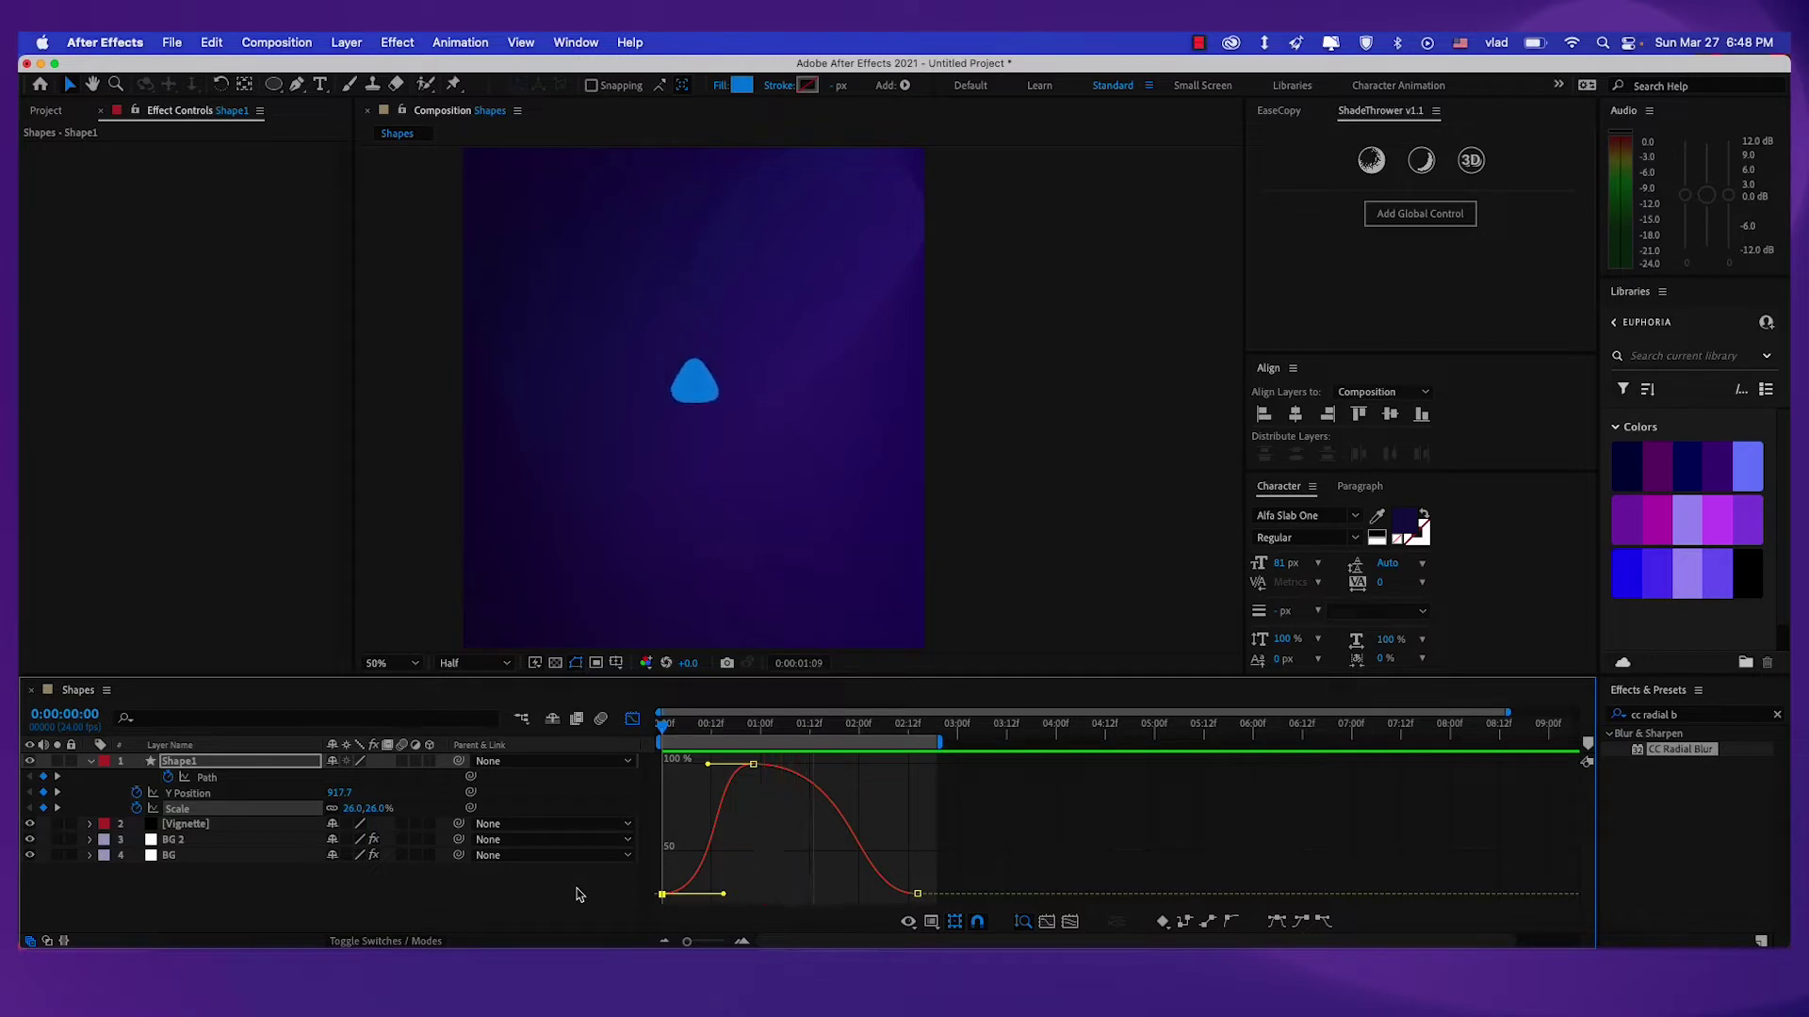
# At 0:00:00:22, move Shape1's left path point outward and adjust the apex handle to straighten the triangle's left edge.
pyautogui.moveTo(725, 726); pyautogui.dragTo(752, 730)
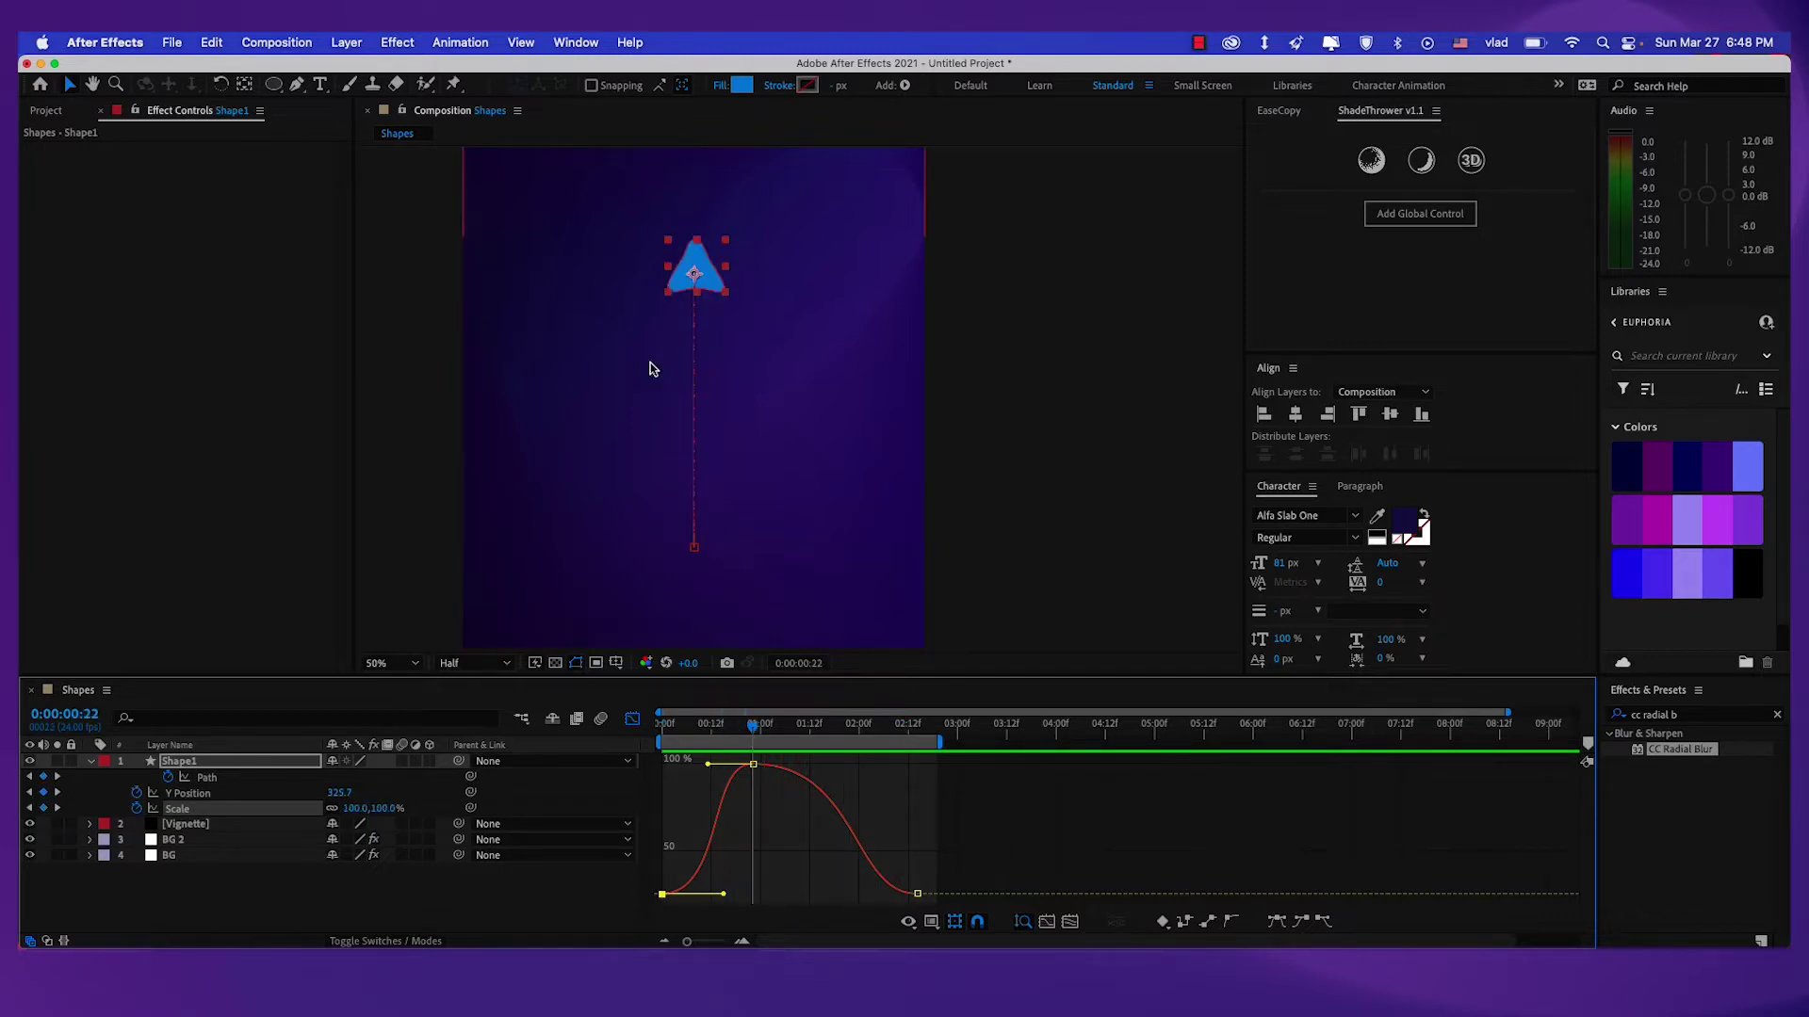
pyautogui.press('.')
pyautogui.moveTo(715, 307); pyautogui.dragTo(828, 468)
pyautogui.press('.')
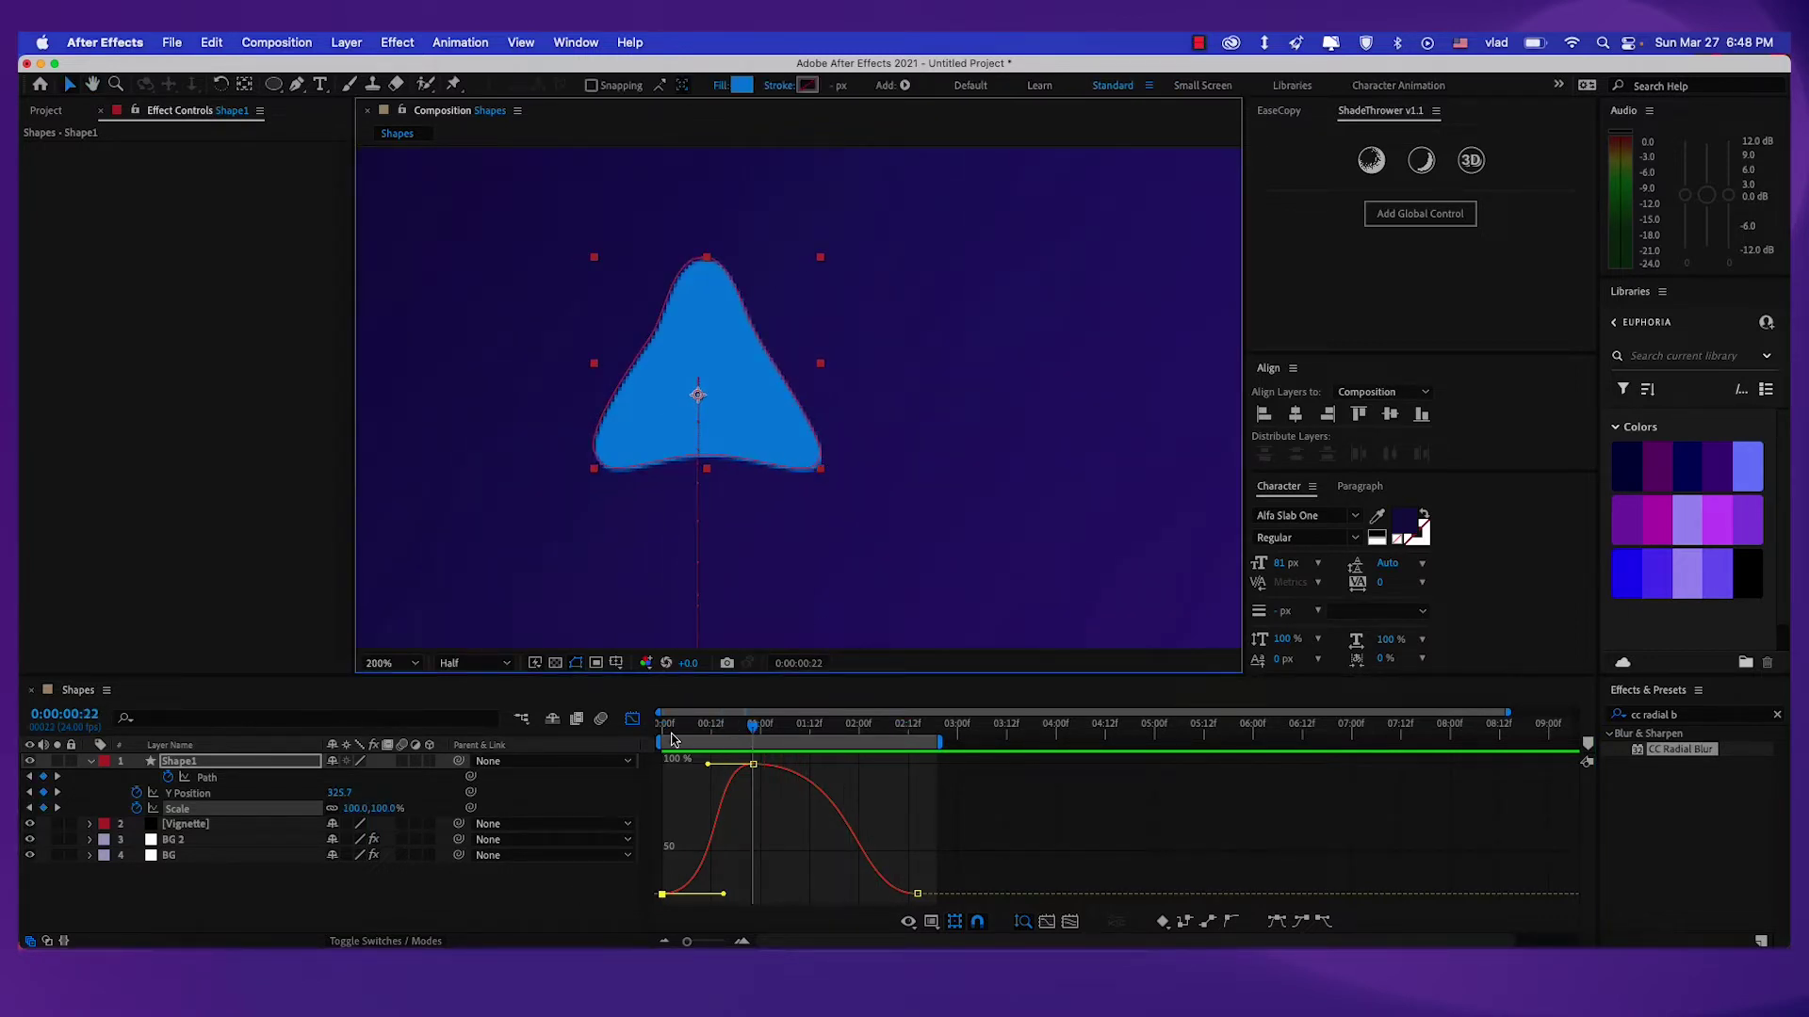
pyautogui.click(632, 720)
pyautogui.moveTo(766, 797); pyautogui.dragTo(745, 774)
pyautogui.moveTo(733, 434); pyautogui.dragTo(743, 473)
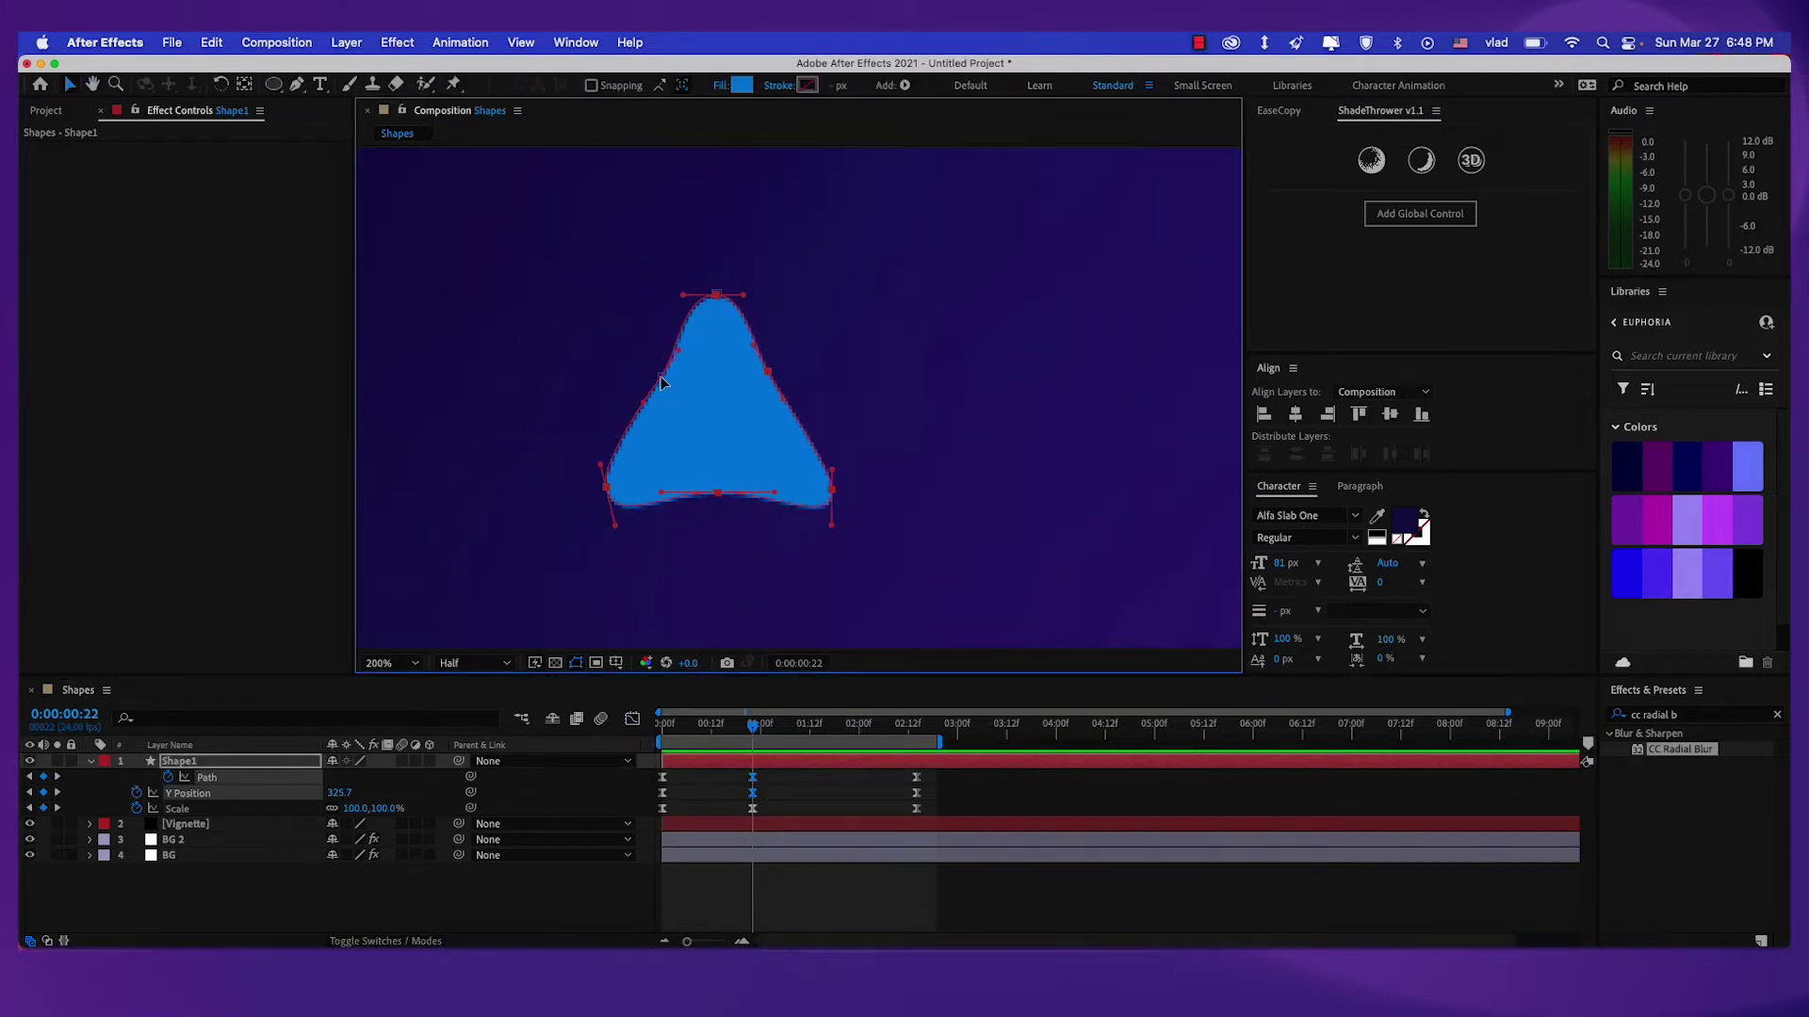
pyautogui.click(659, 376)
pyautogui.moveTo(631, 404); pyautogui.dragTo(636, 400)
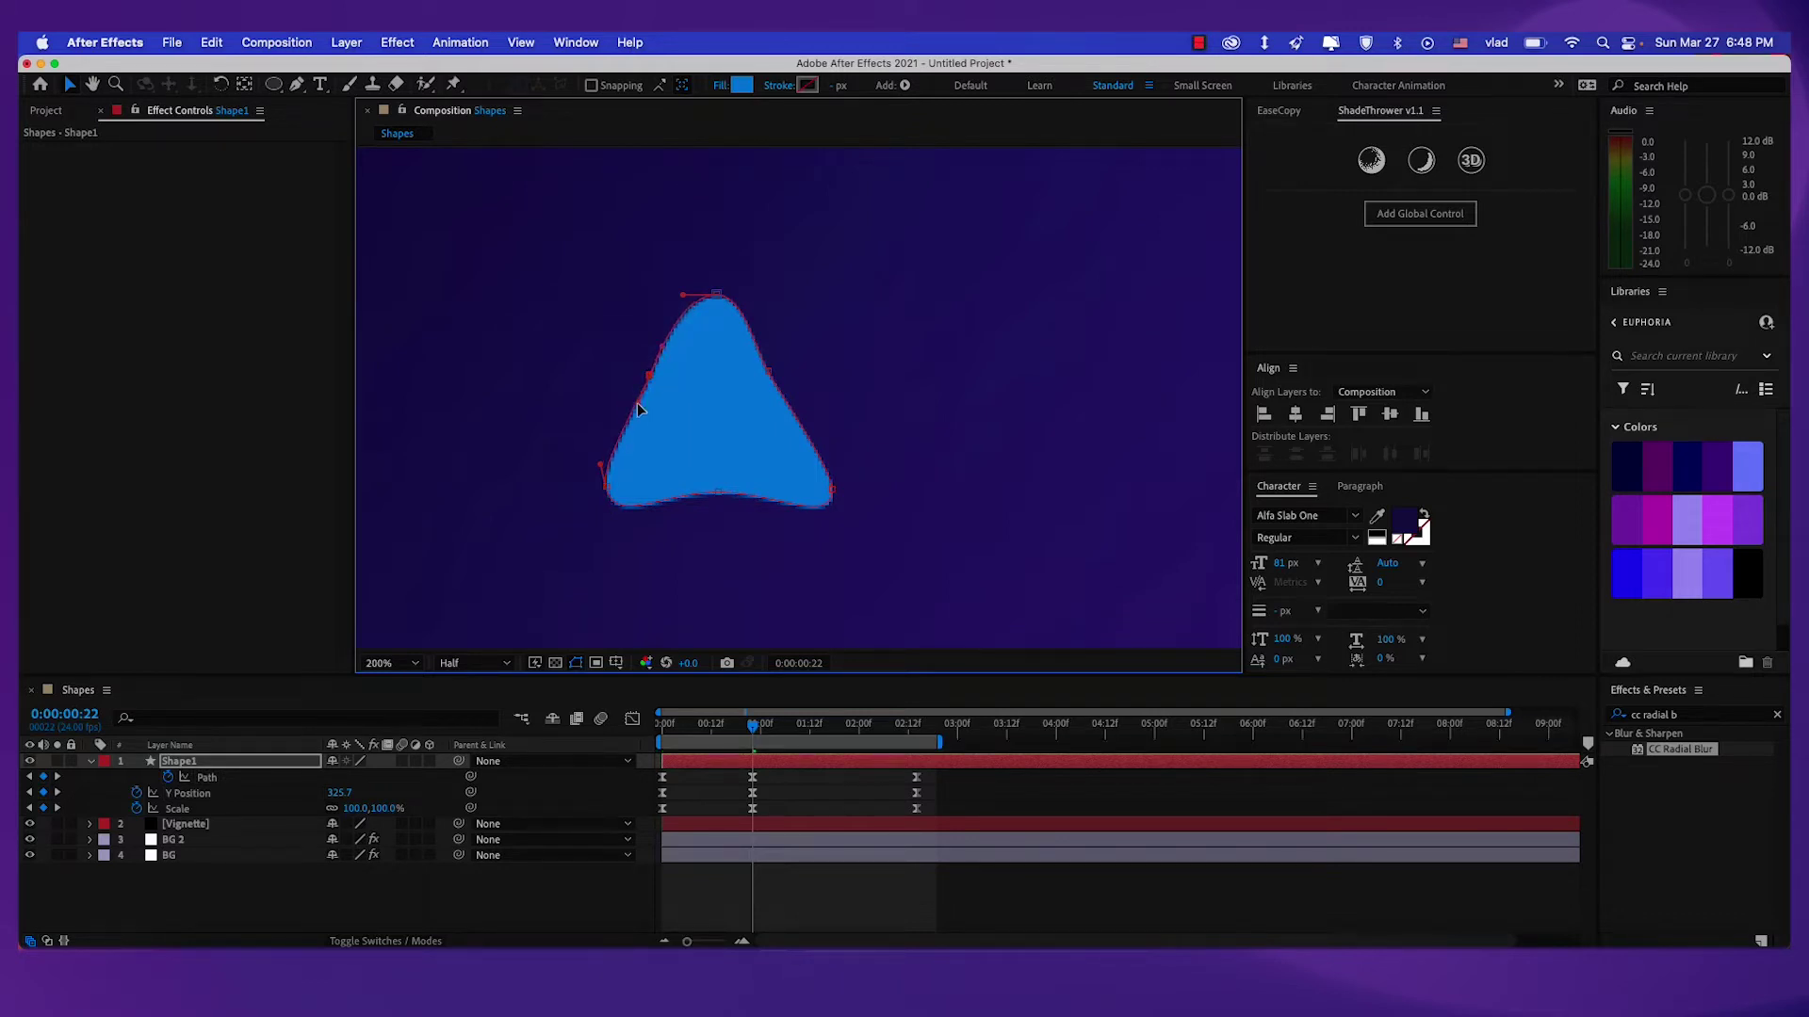
pyautogui.moveTo(683, 295); pyautogui.dragTo(695, 295)
# Move the right and bottom path points outward and adjust the corner handles to straighten the triangle's remaining edges.
pyautogui.moveTo(768, 371); pyautogui.dragTo(773, 366)
pyautogui.moveTo(836, 467); pyautogui.dragTo(831, 470)
pyautogui.moveTo(717, 492); pyautogui.dragTo(718, 502)
pyautogui.moveTo(614, 518); pyautogui.dragTo(618, 506)
pyautogui.moveTo(772, 366); pyautogui.dragTo(777, 368)
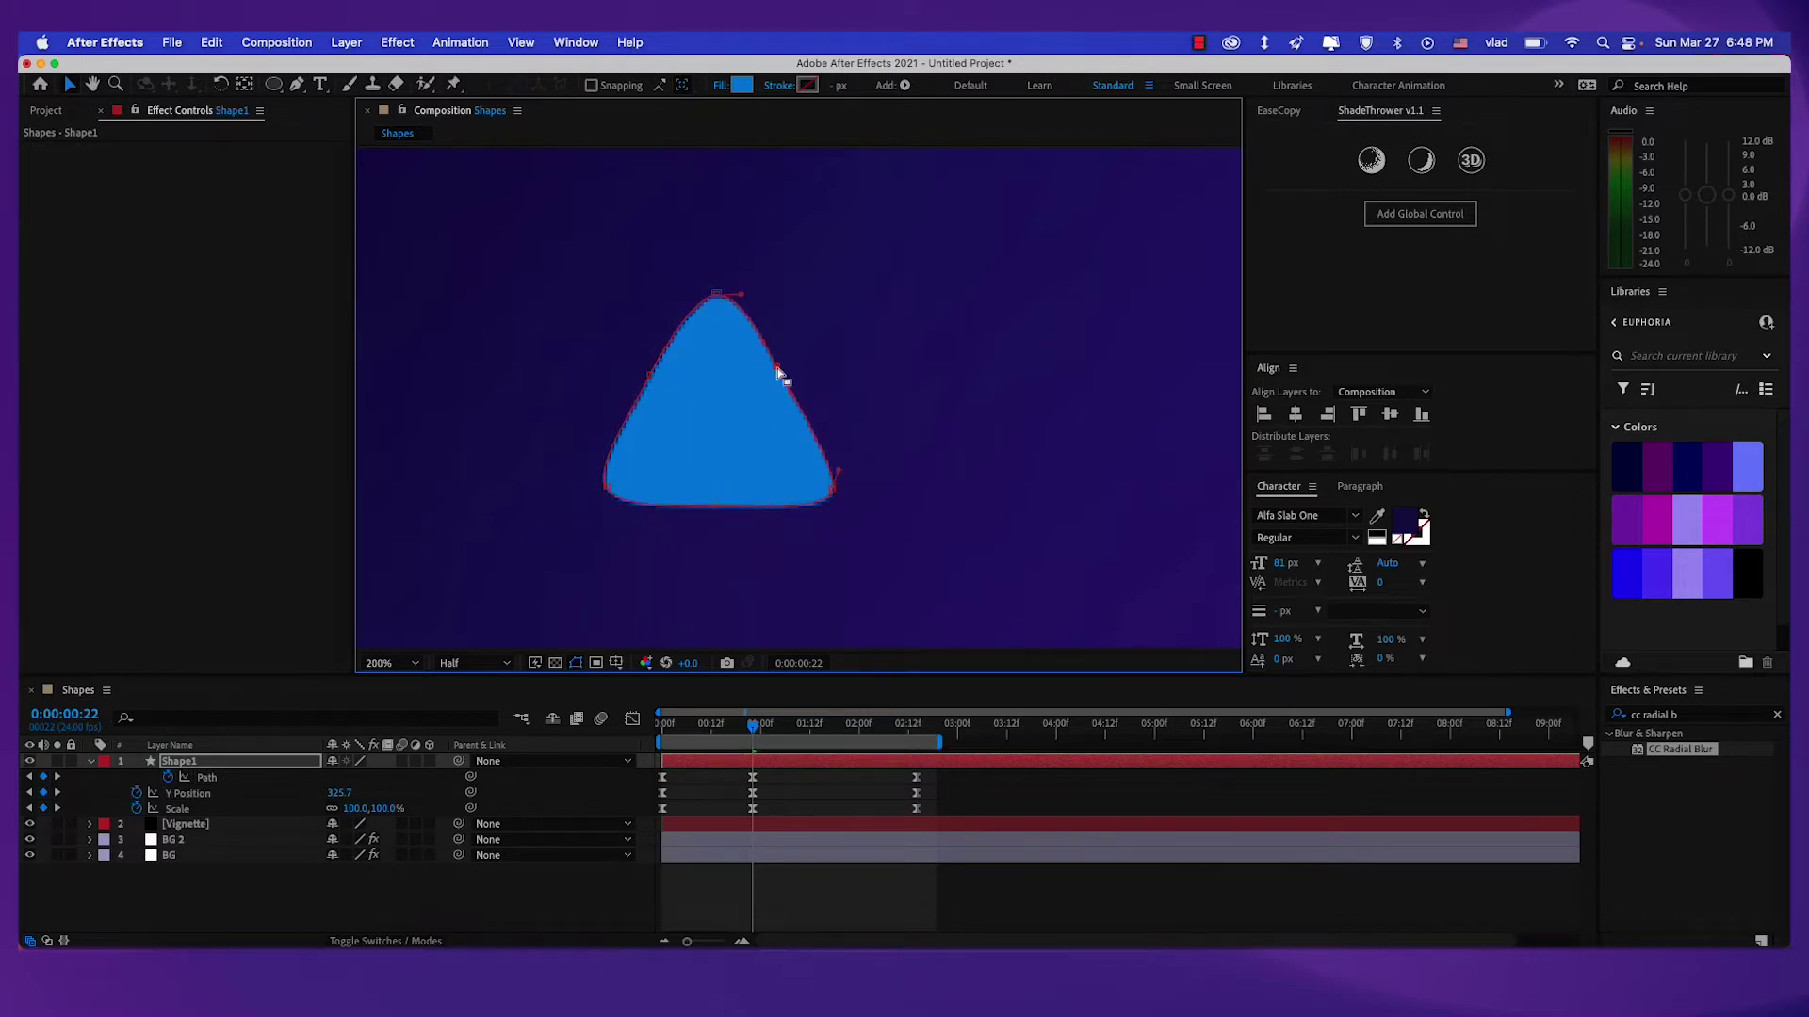
# Play back the animation from the start to review the reshaped triangle with its scaling and vertical motion.
pyautogui.scroll(-2, 730, 487)
pyautogui.moveTo(730, 487)
pyautogui.mouseDown()
pyautogui.moveTo(666, 421)
pyautogui.moveTo(724, 474)
pyautogui.mouseUp()
pyautogui.scroll(-2, 668, 629)
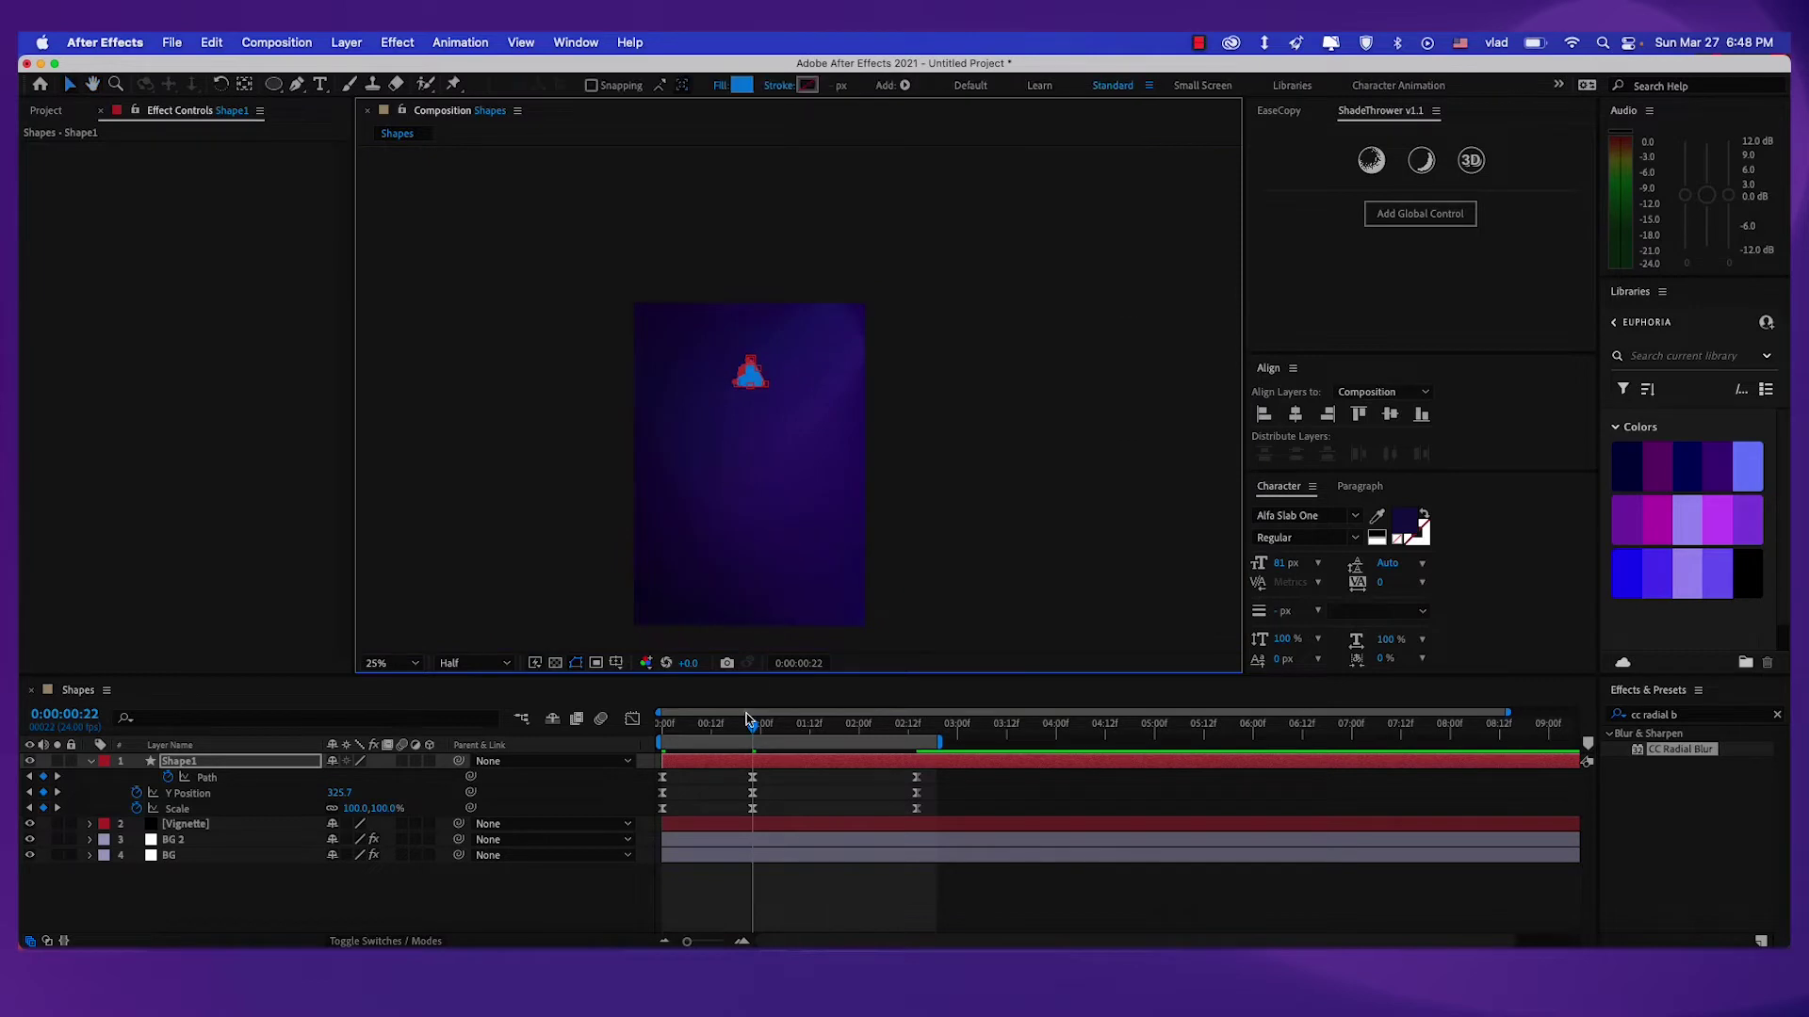
pyautogui.moveTo(753, 726); pyautogui.dragTo(650, 739)
pyautogui.press('space')
pyautogui.press('space')
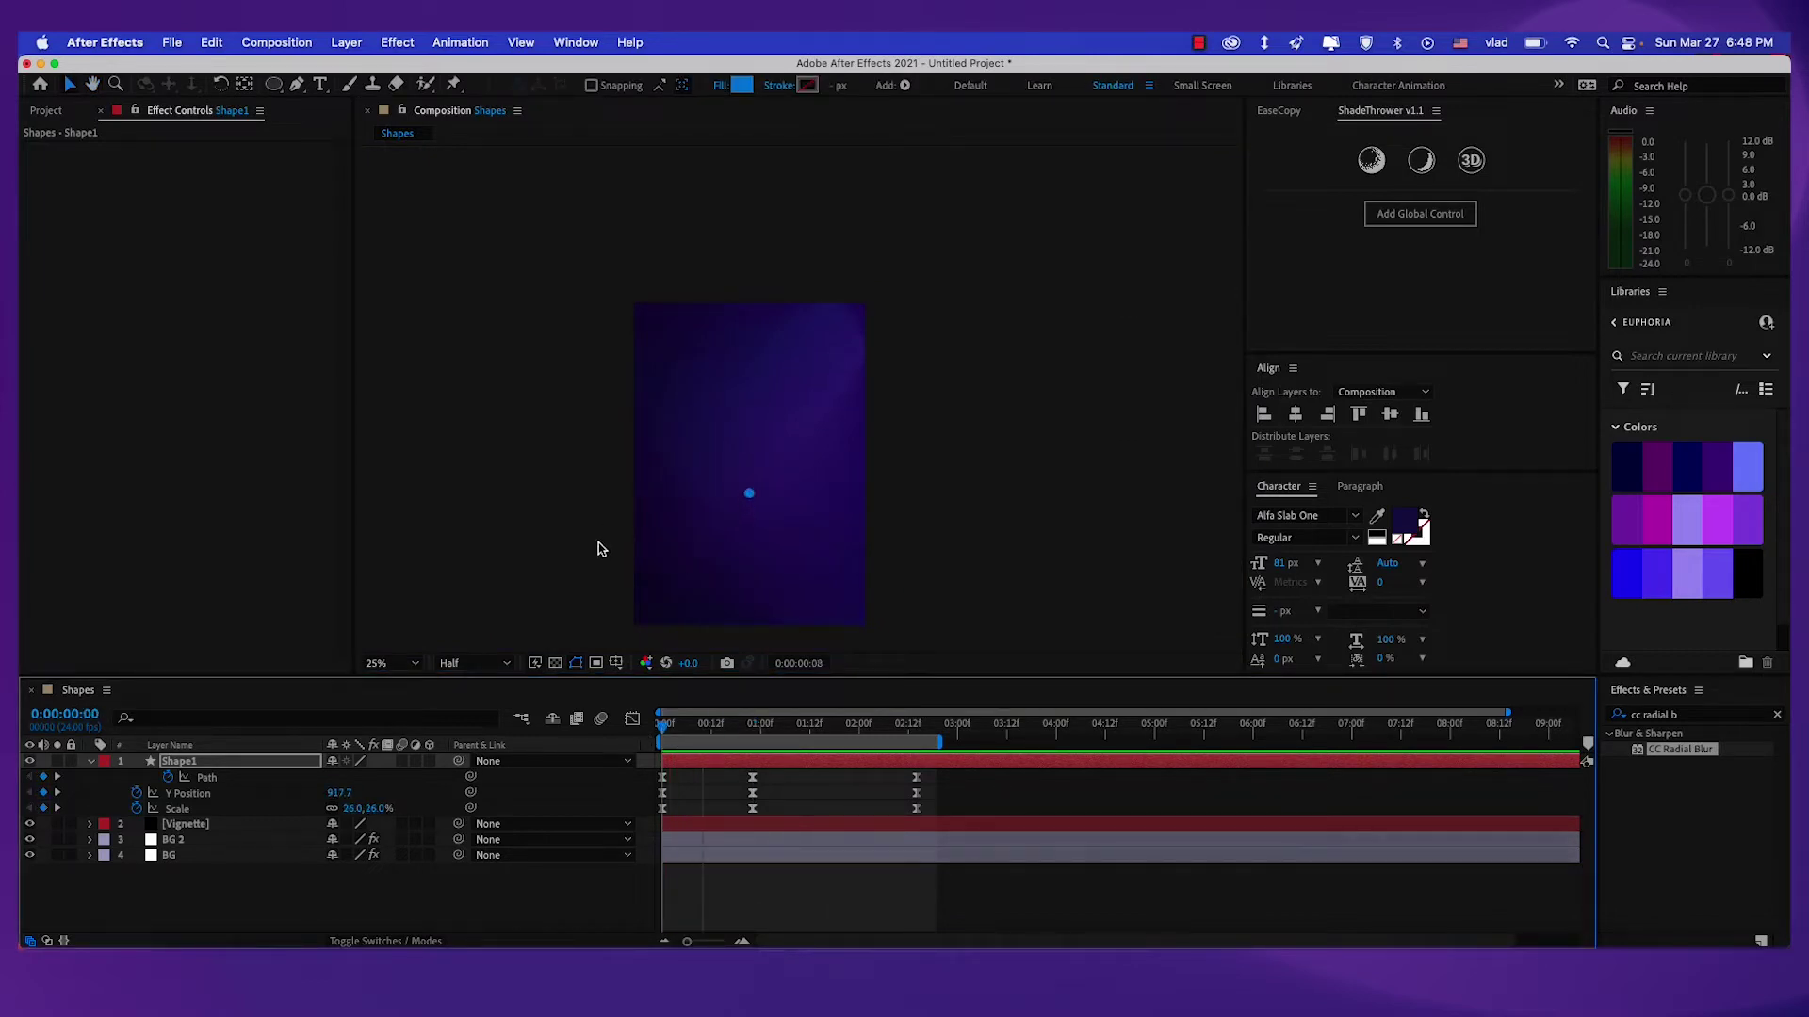
pyautogui.moveTo(708, 501); pyautogui.dragTo(744, 302)
pyautogui.scroll(1, 708, 490)
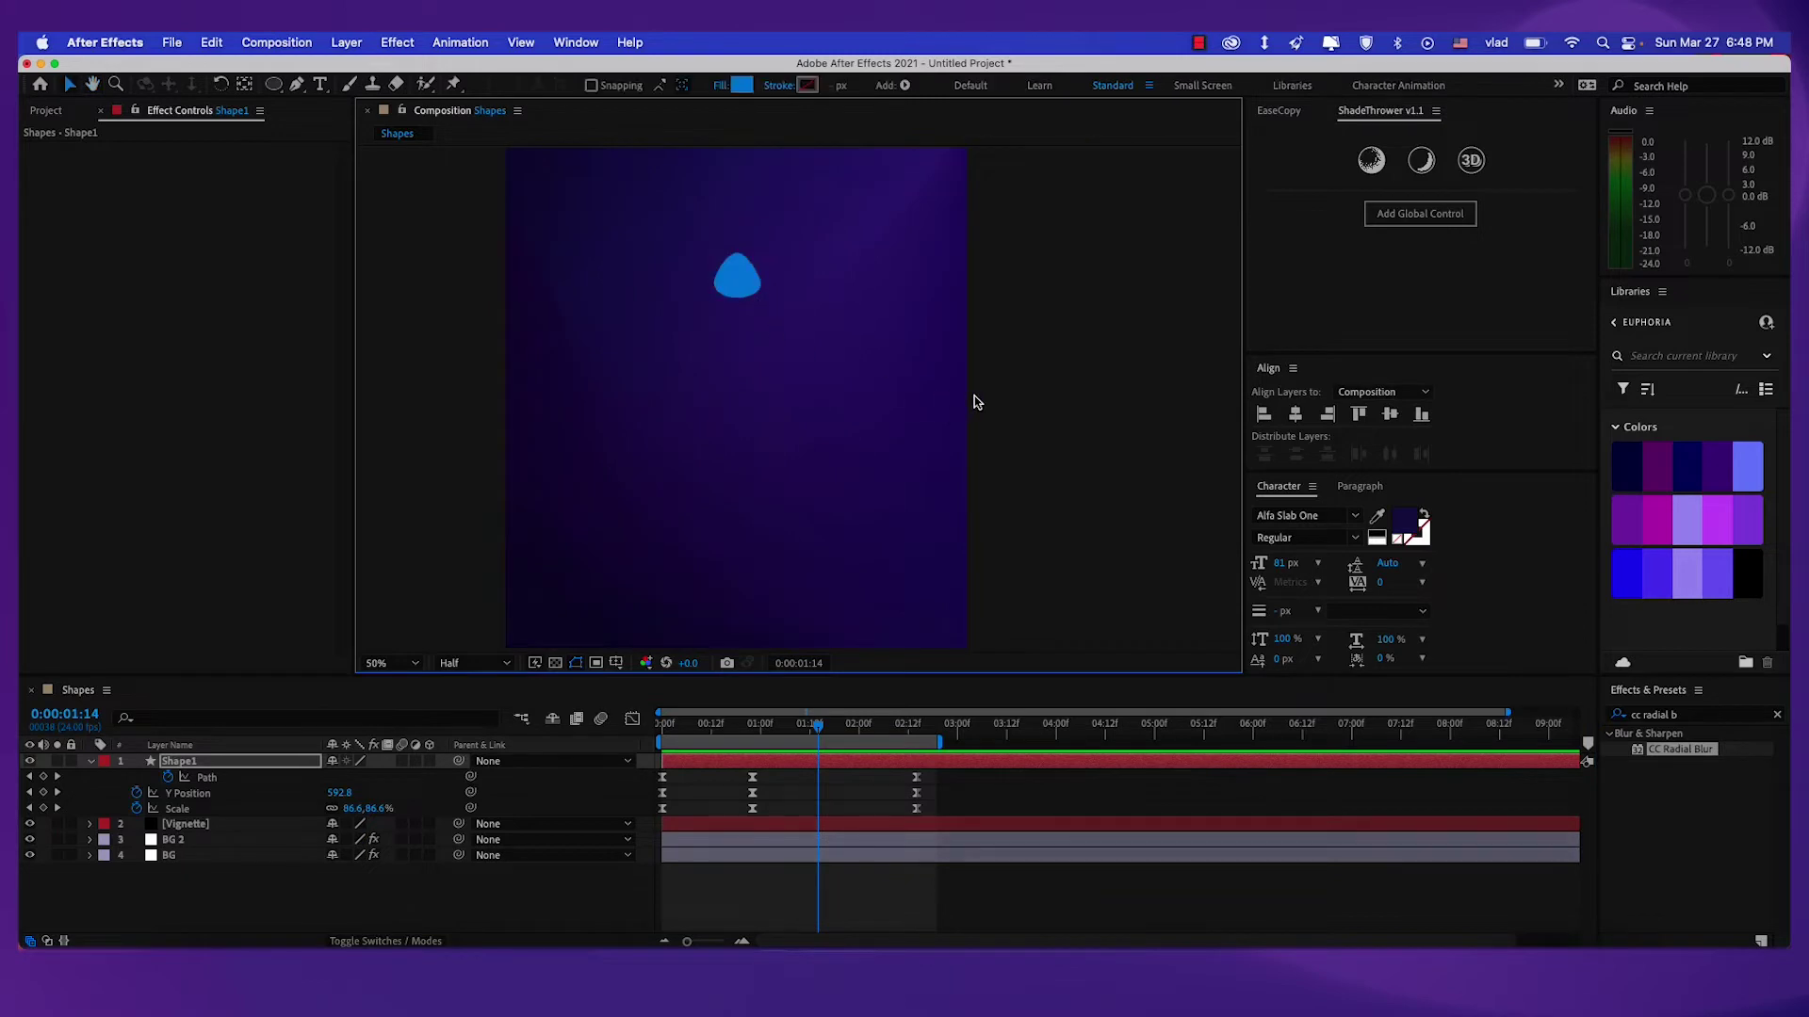
pyautogui.press('space')
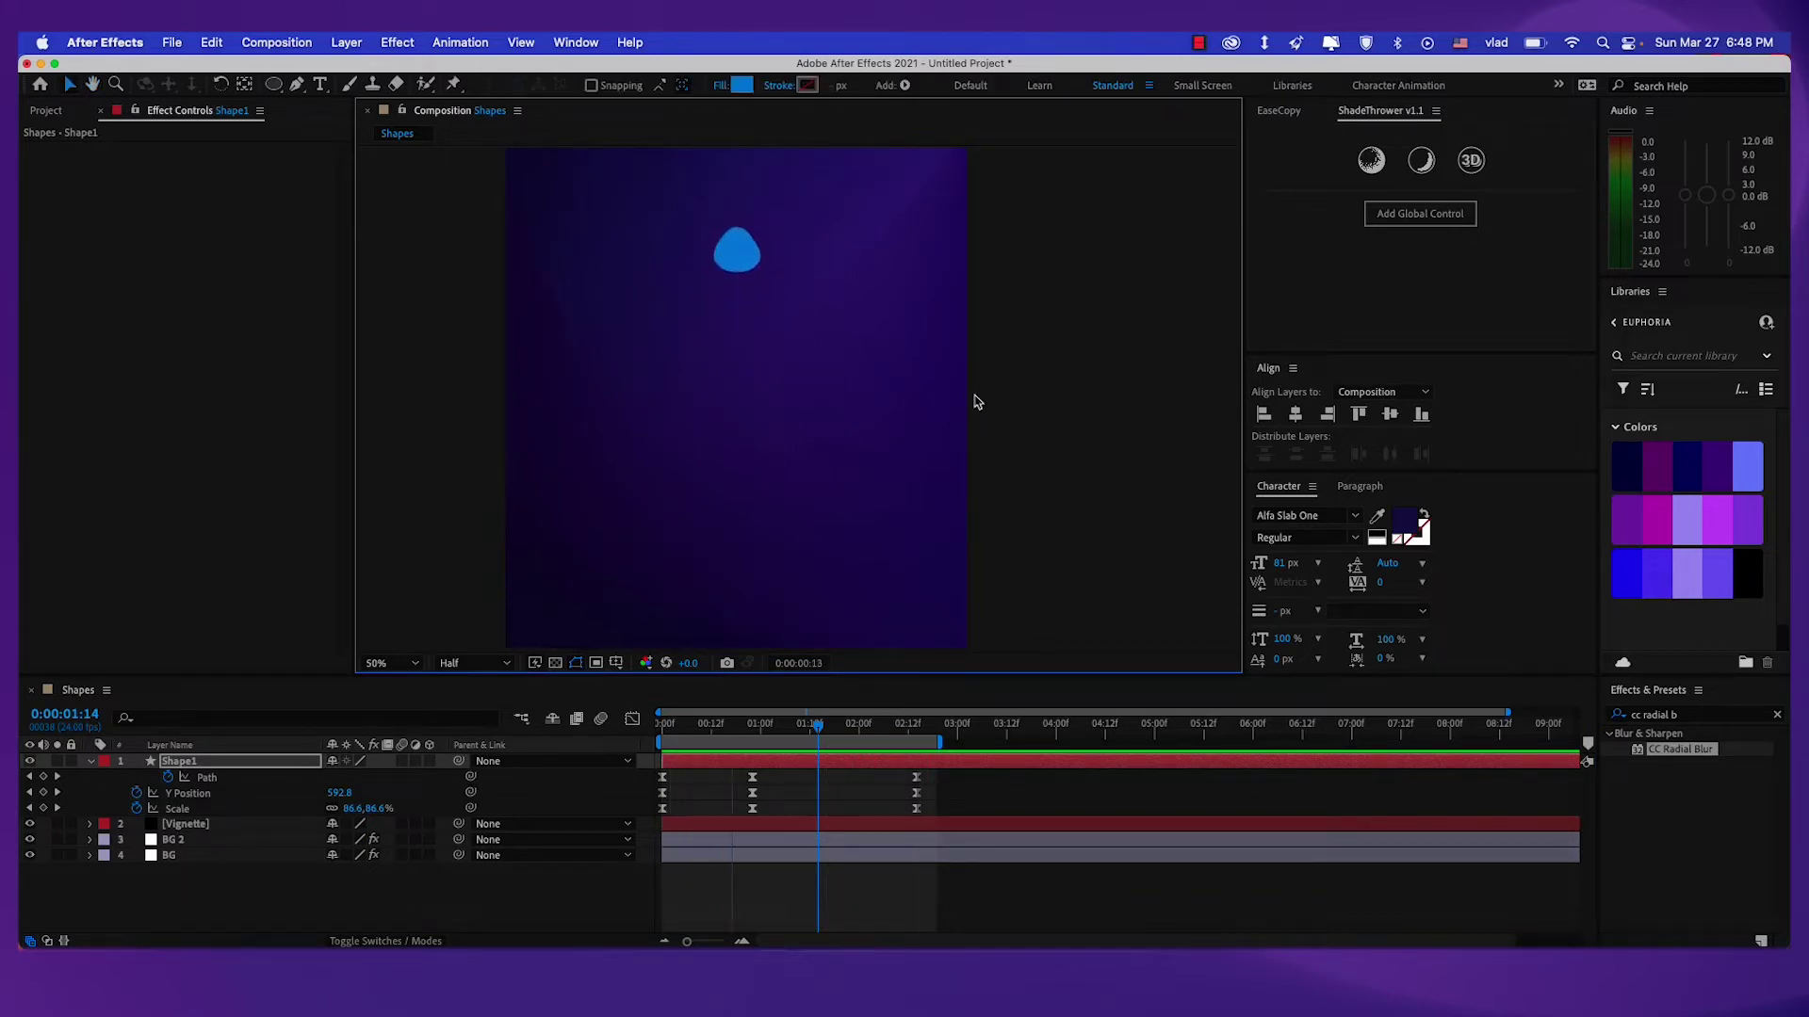
pyautogui.press('space')
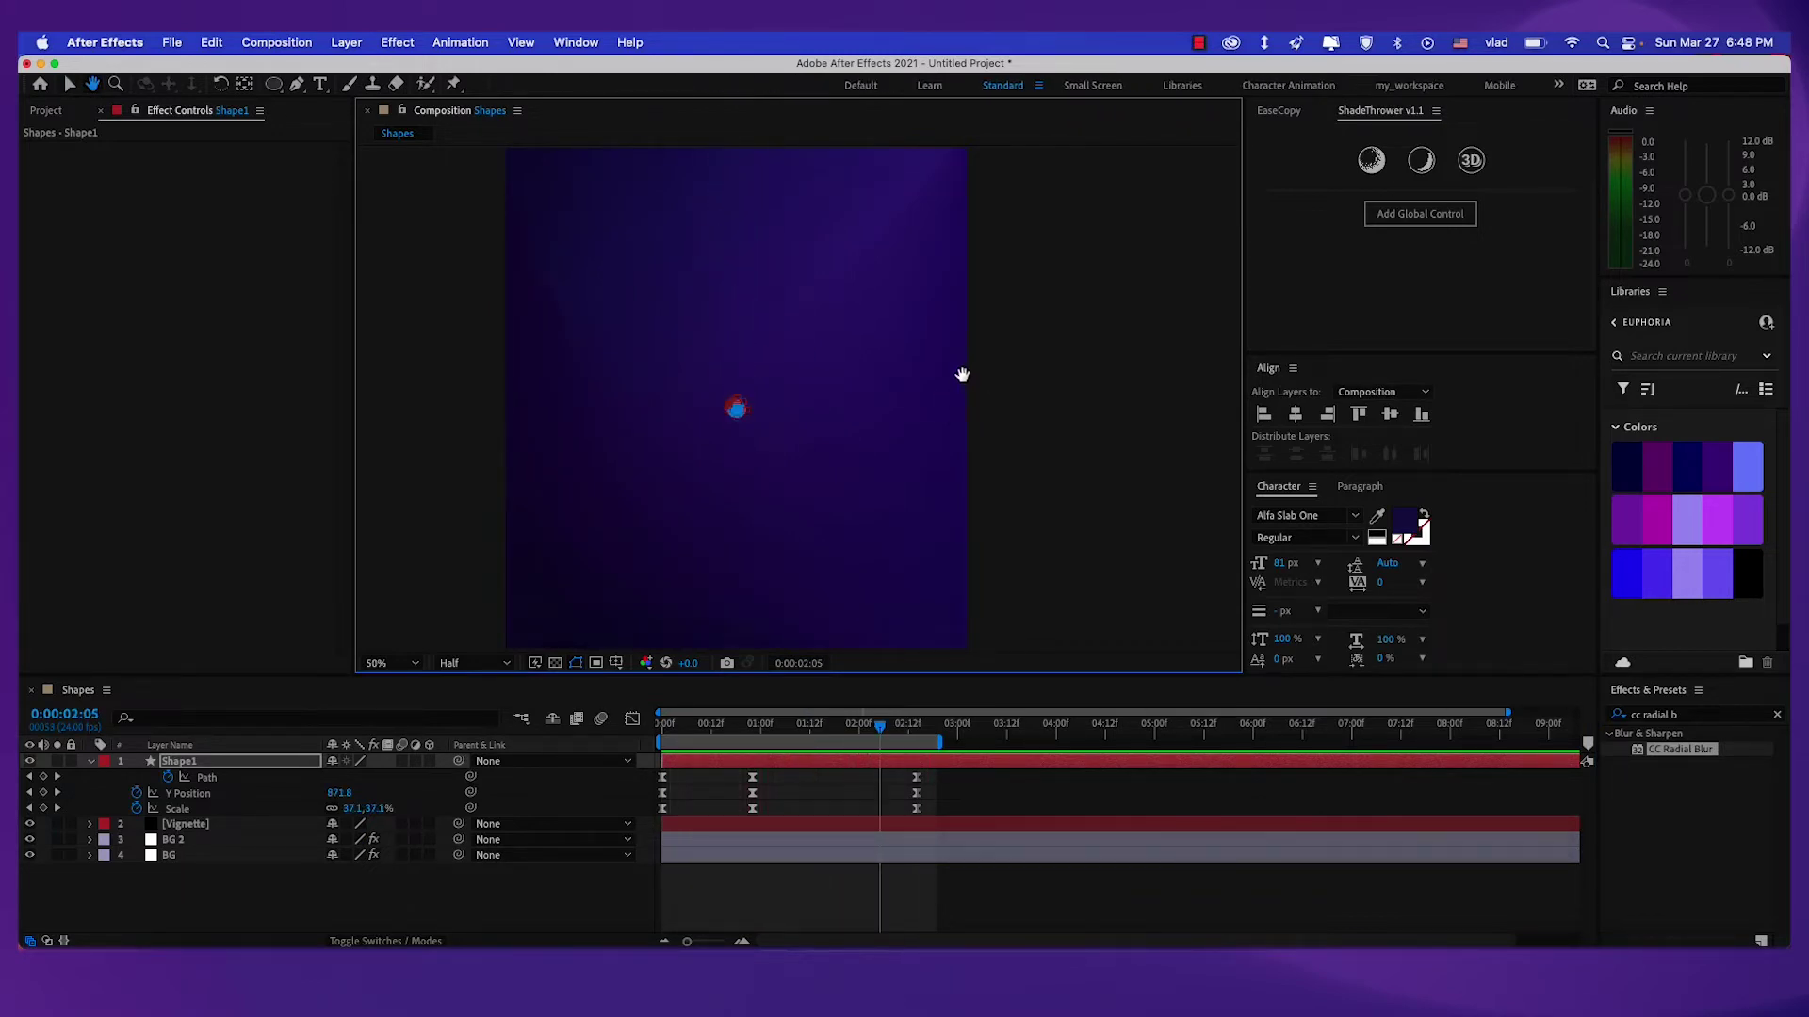
pyautogui.moveTo(962, 375); pyautogui.dragTo(952, 424)
pyautogui.press('space')
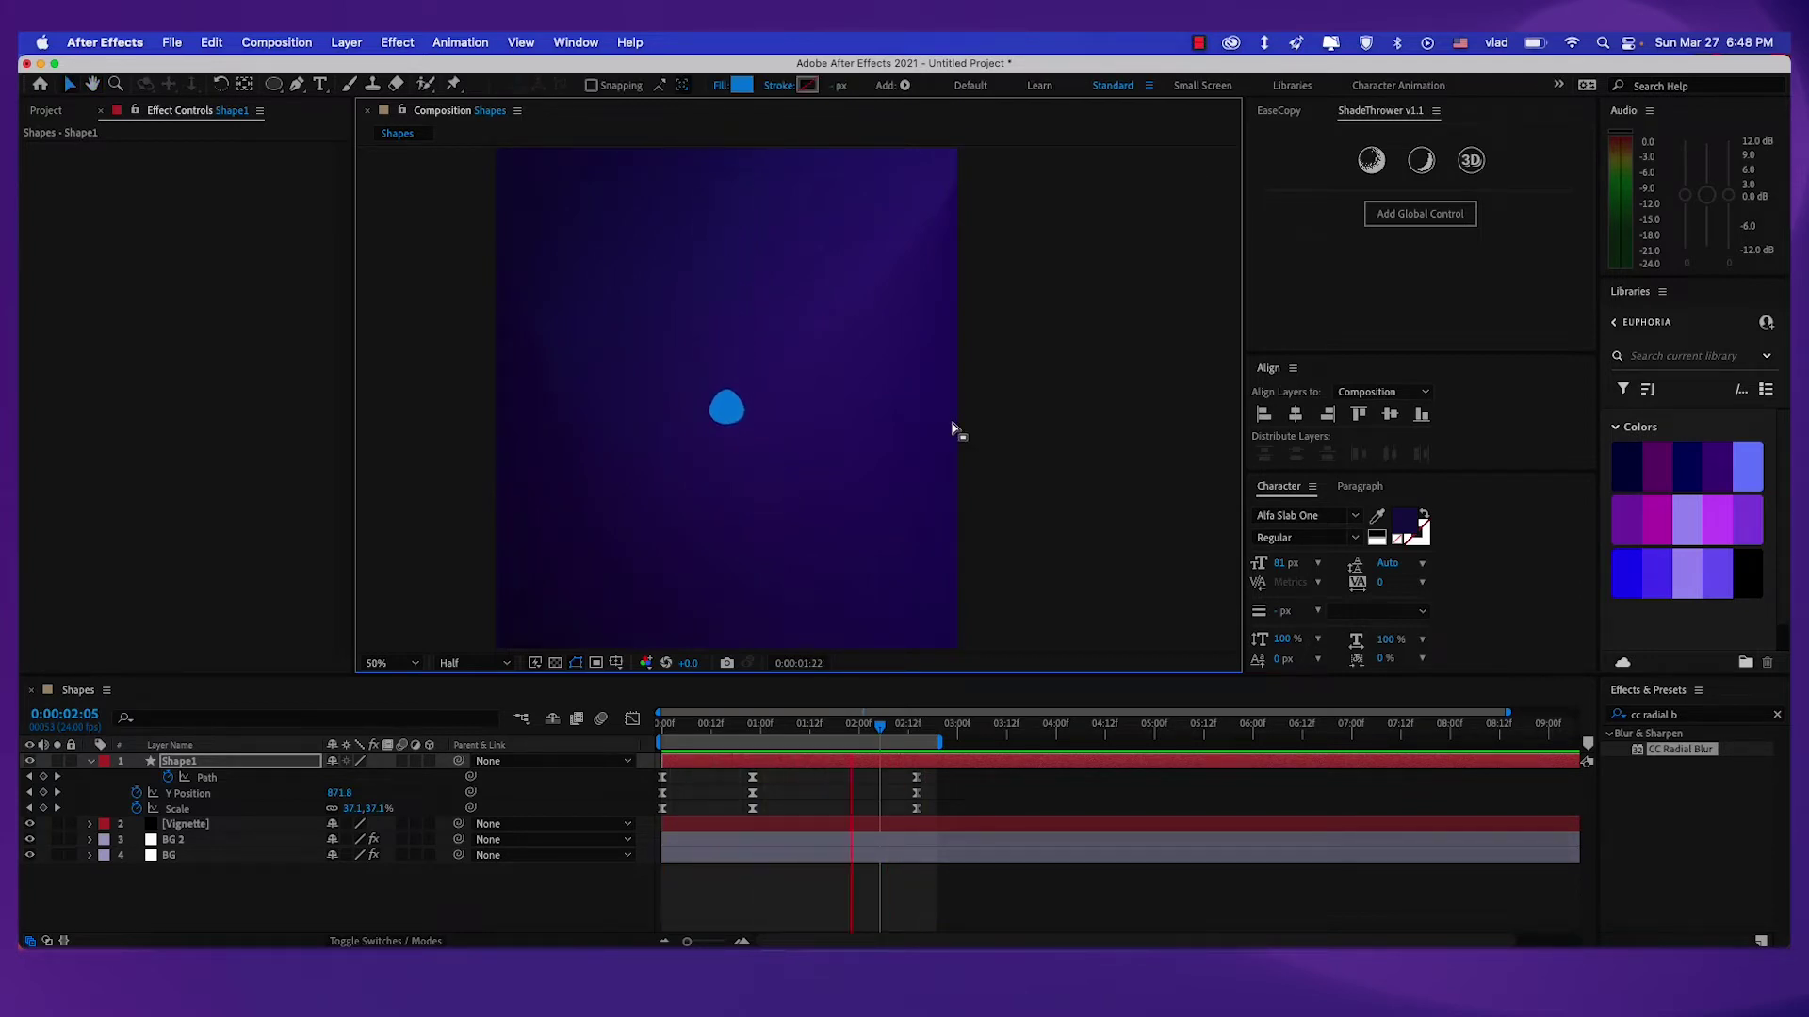
# Rotate Shape1's triangle path slightly clockwise on its Path keyframe at 0:00:00:22.
pyautogui.click(752, 725)
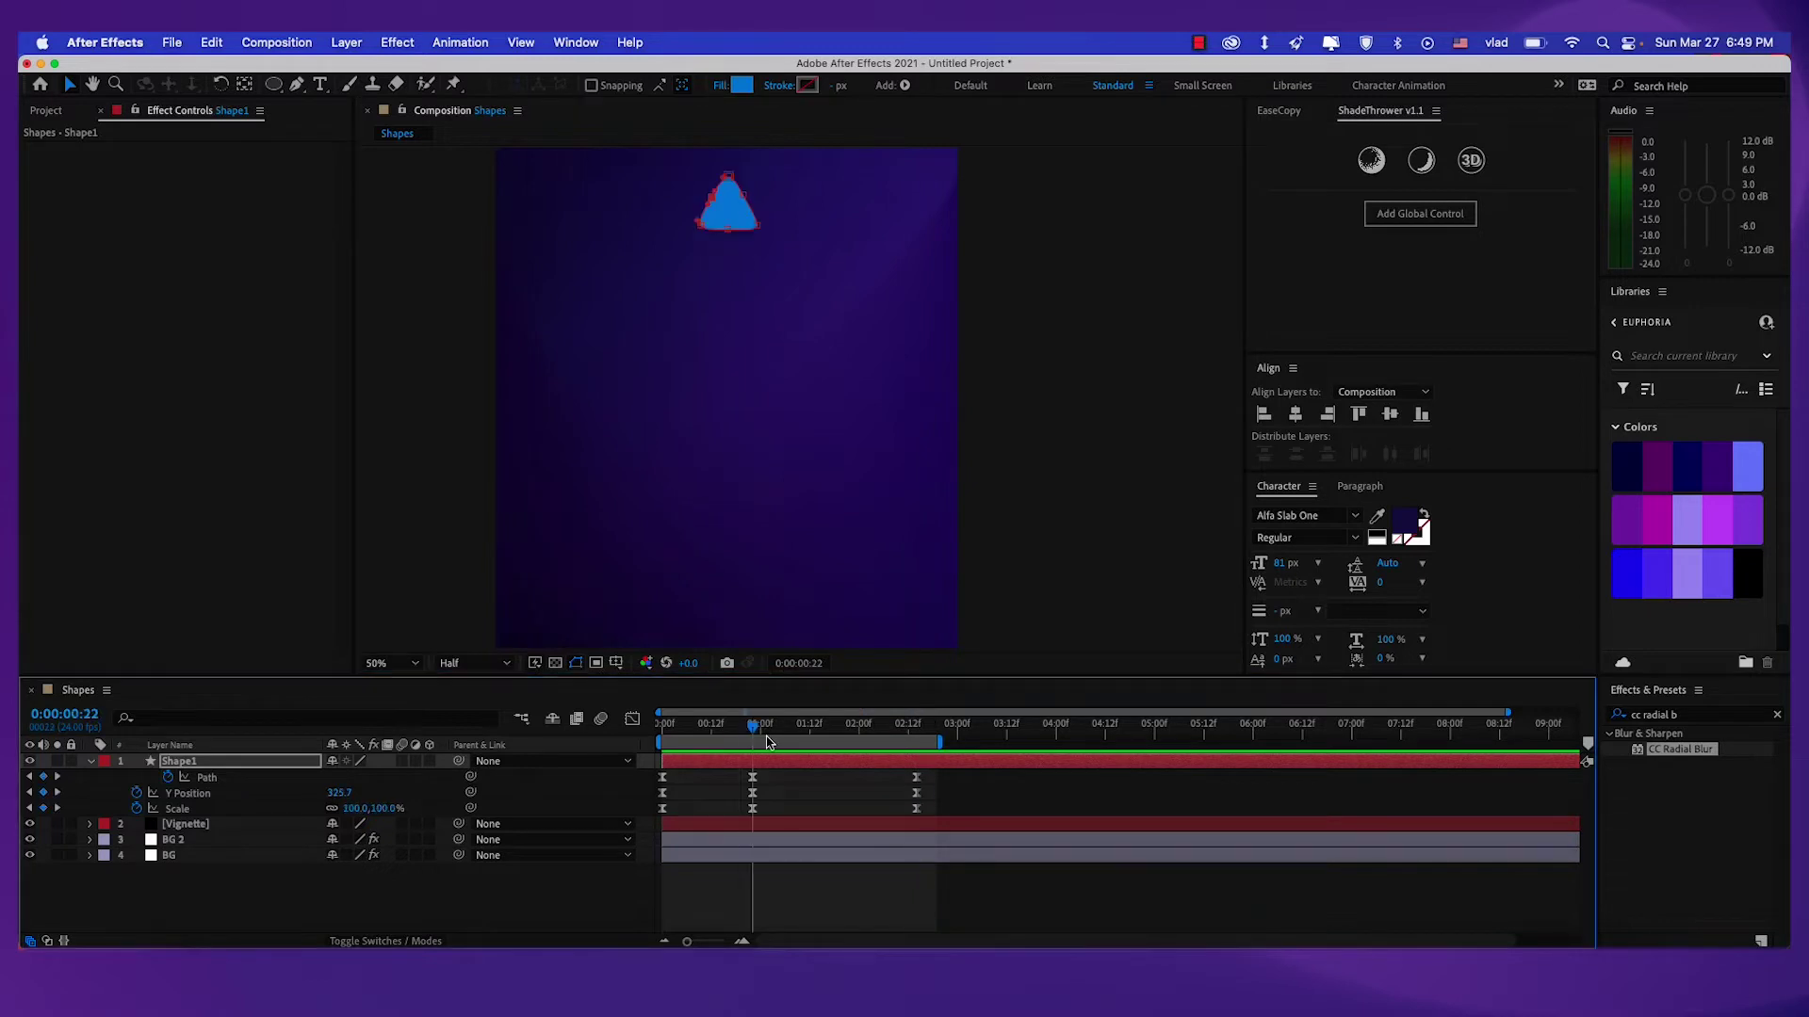
pyautogui.click(752, 778)
pyautogui.scroll(1, 736, 311)
pyautogui.moveTo(735, 236); pyautogui.dragTo(862, 534)
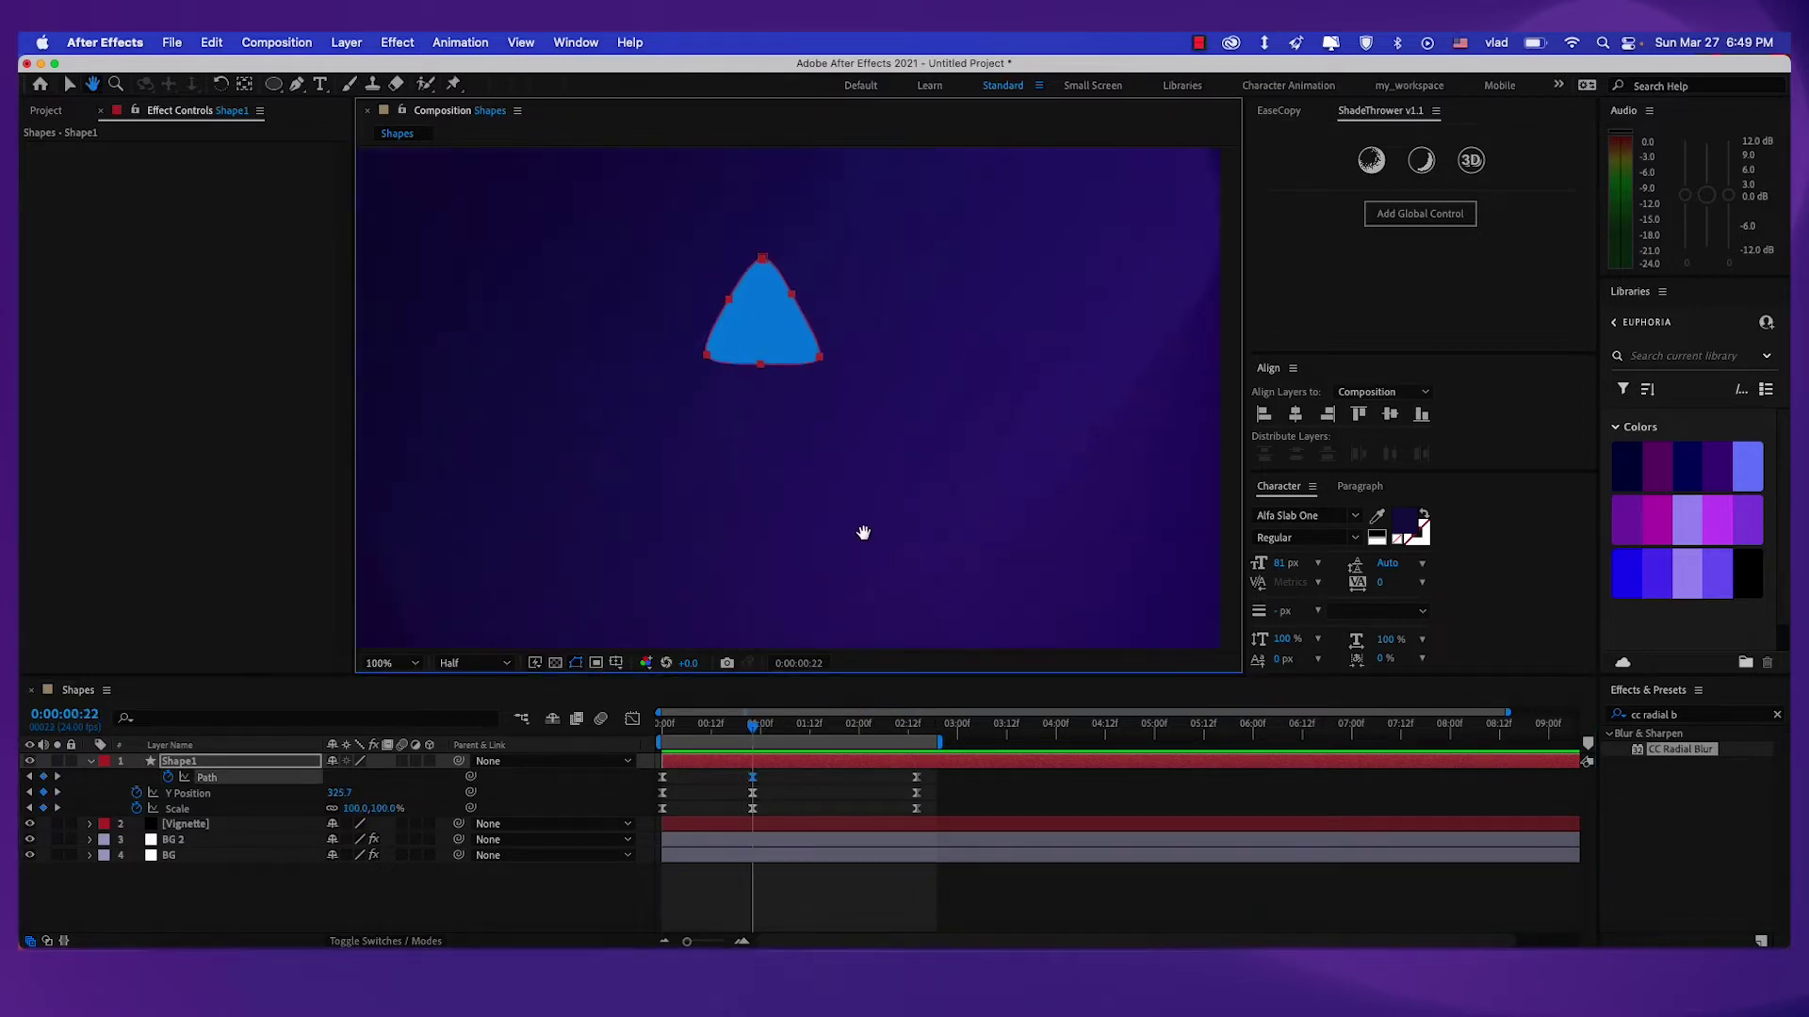
pyautogui.scroll(2, 848, 439)
pyautogui.press('v')
pyautogui.doubleClick(783, 256)
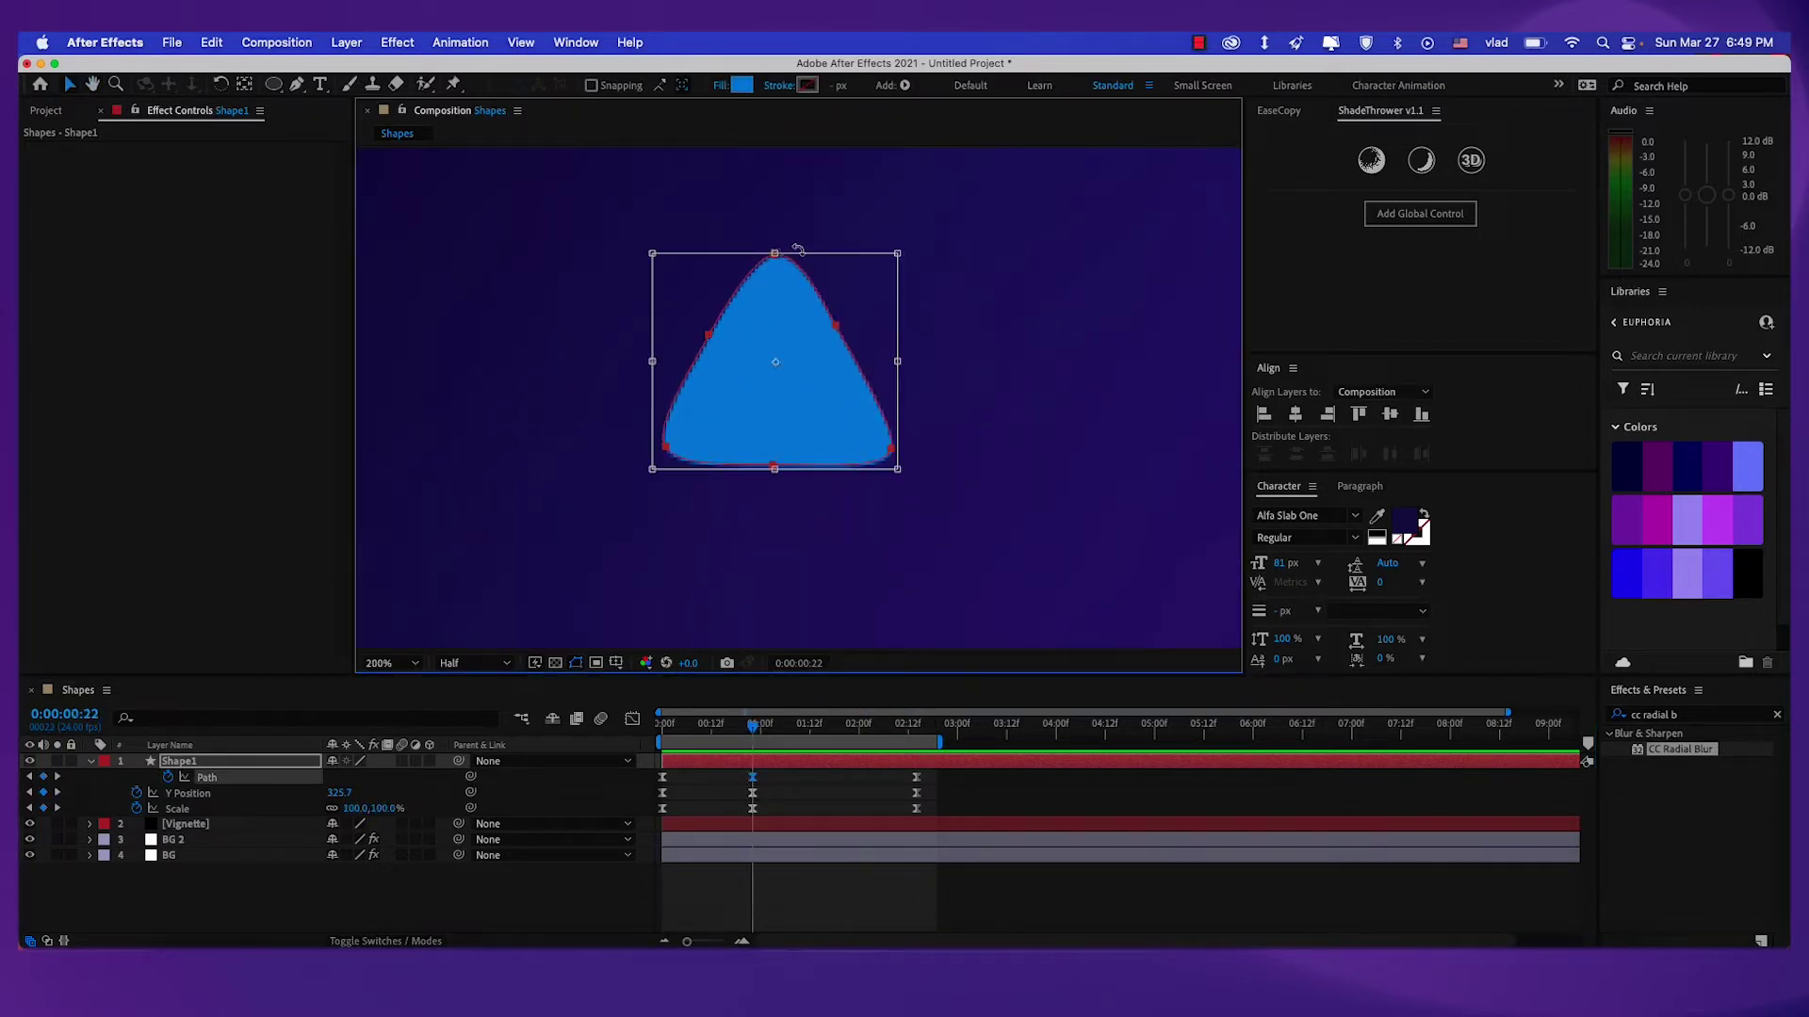
pyautogui.moveTo(918, 239); pyautogui.dragTo(952, 289)
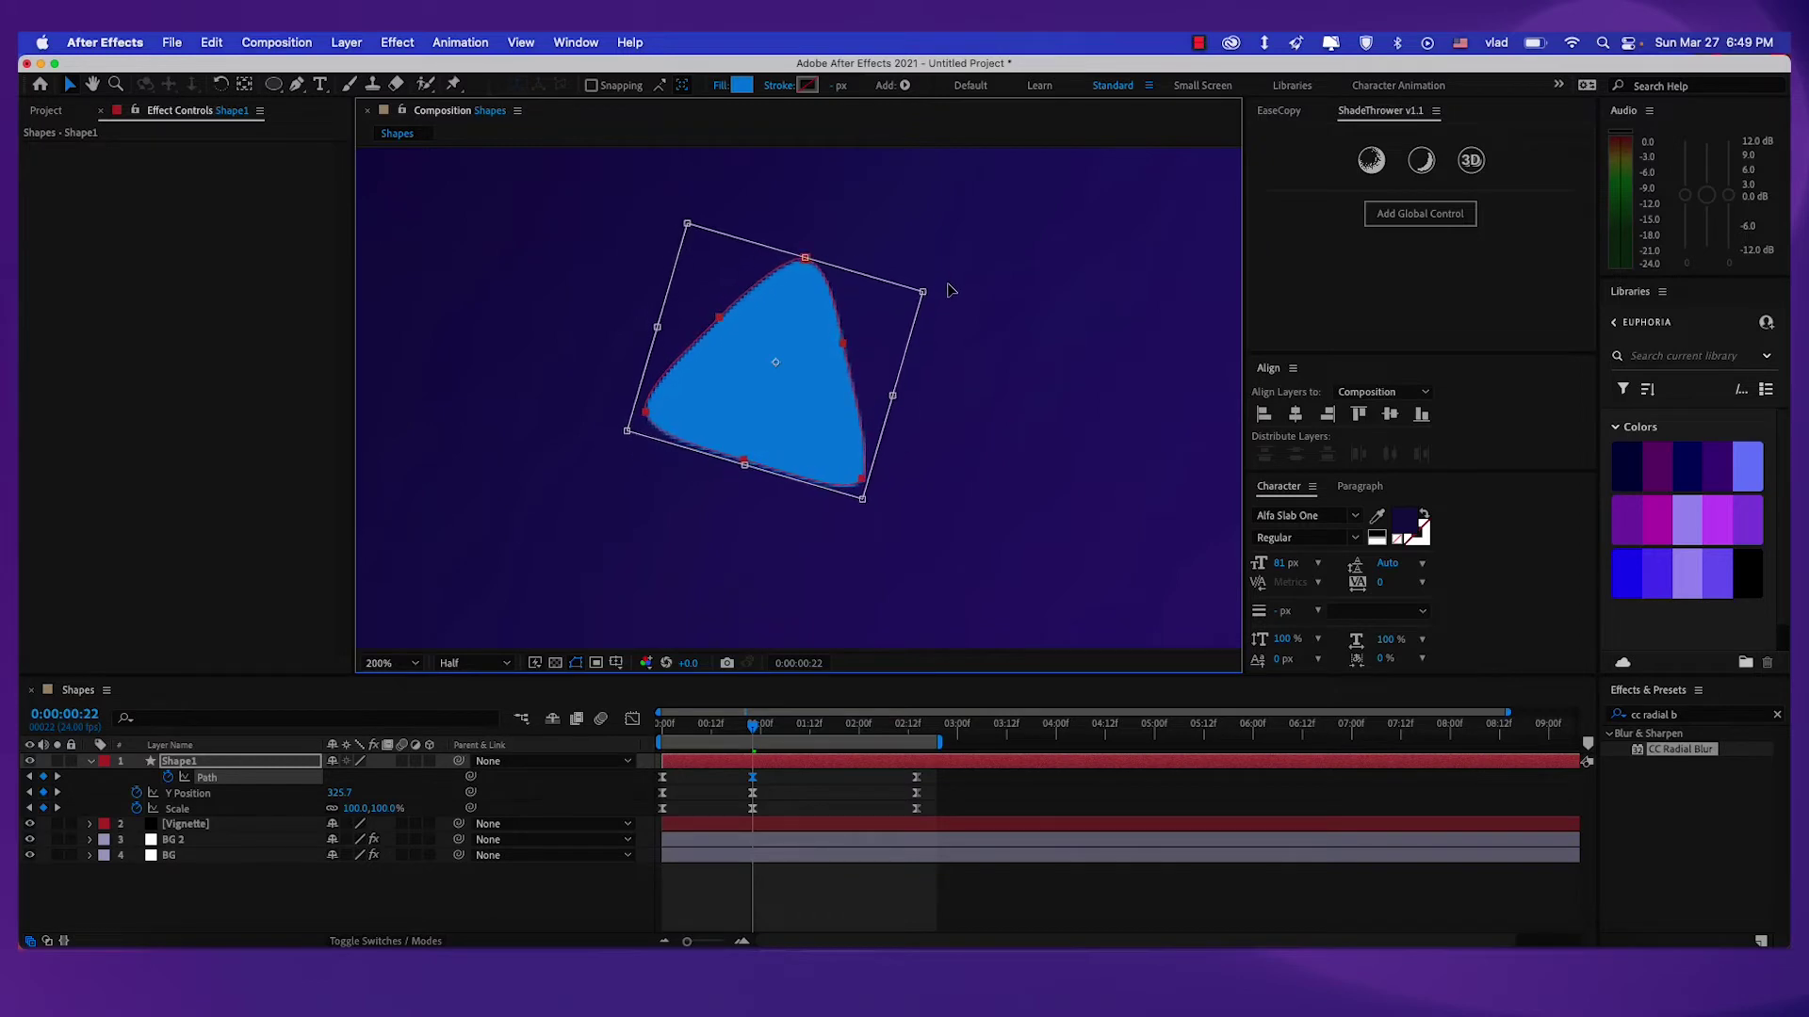
pyautogui.press(',')
pyautogui.moveTo(843, 639); pyautogui.dragTo(832, 581)
pyautogui.click(570, 889)
pyautogui.press(',')
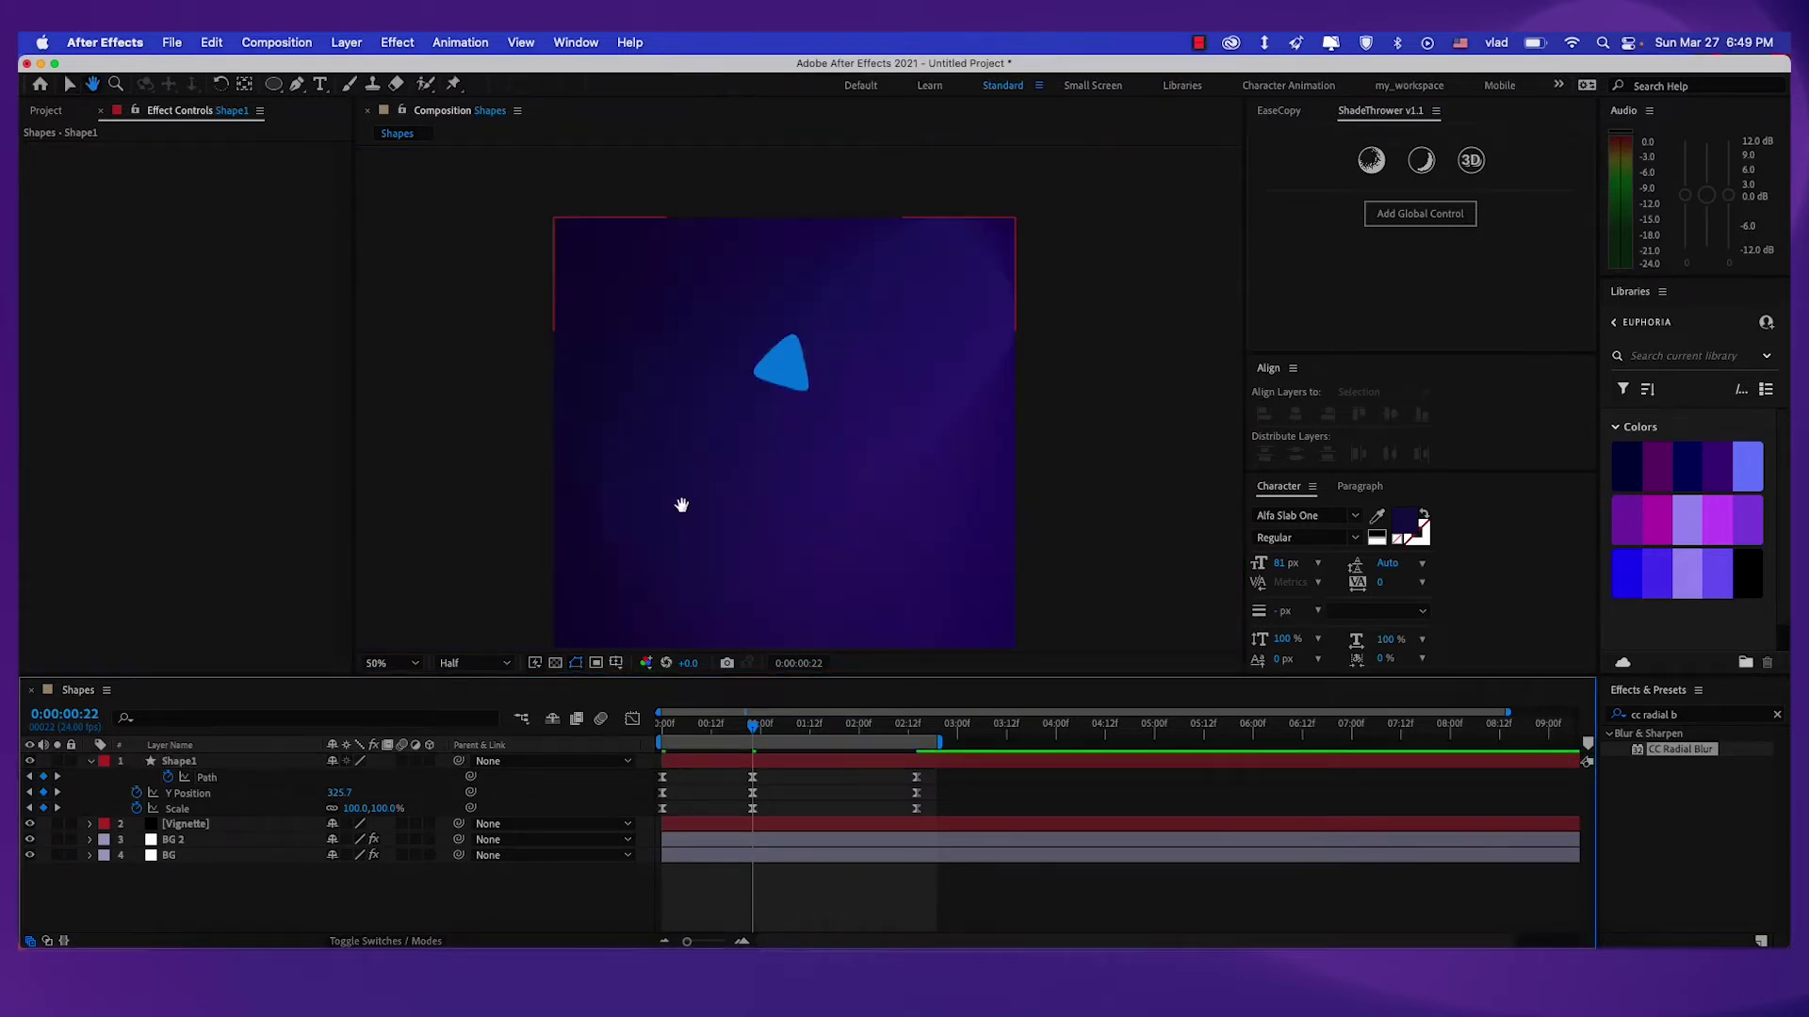
# Play back the animation to review the rotated triangle morphing back into the small circle.
pyautogui.moveTo(680, 498); pyautogui.dragTo(651, 382)
pyautogui.press('v')
pyautogui.press('space')
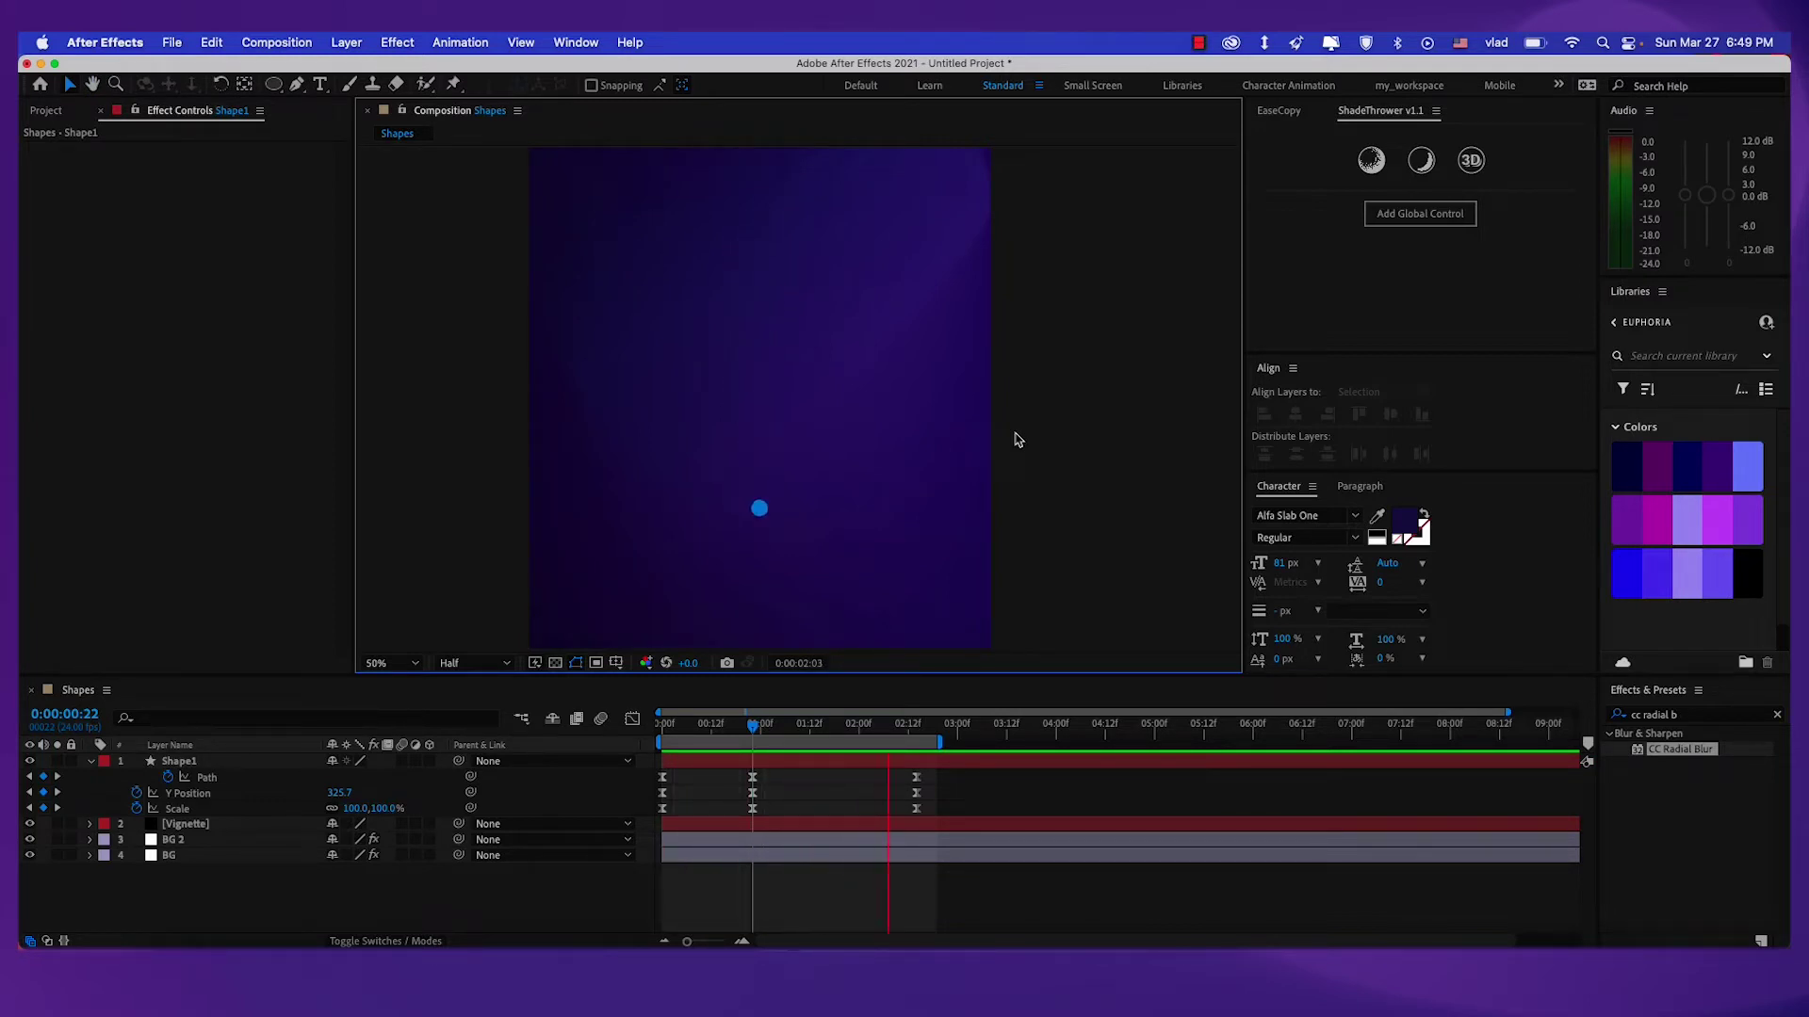
pyautogui.press('space')
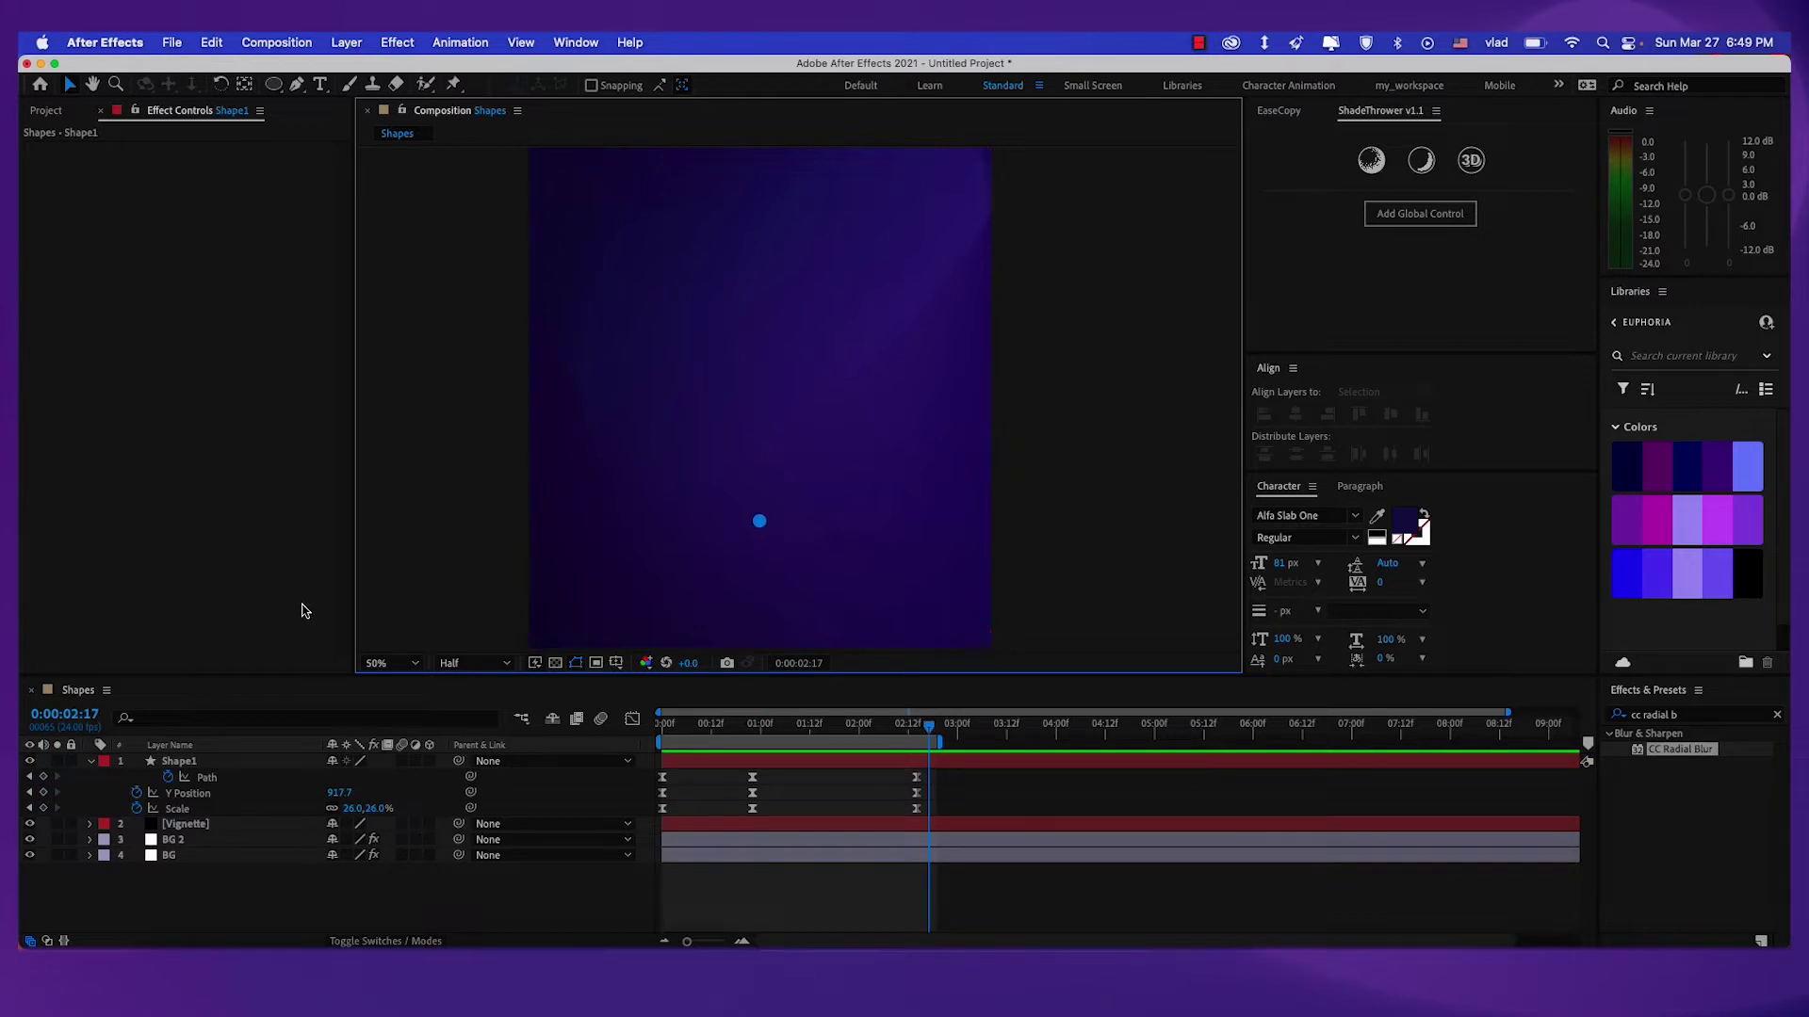
# Animate Shape1's Rotation with keyframes from 0° at 0:00:00:00 to one full turn at 0:00:02:14.
pyautogui.click(231, 764)
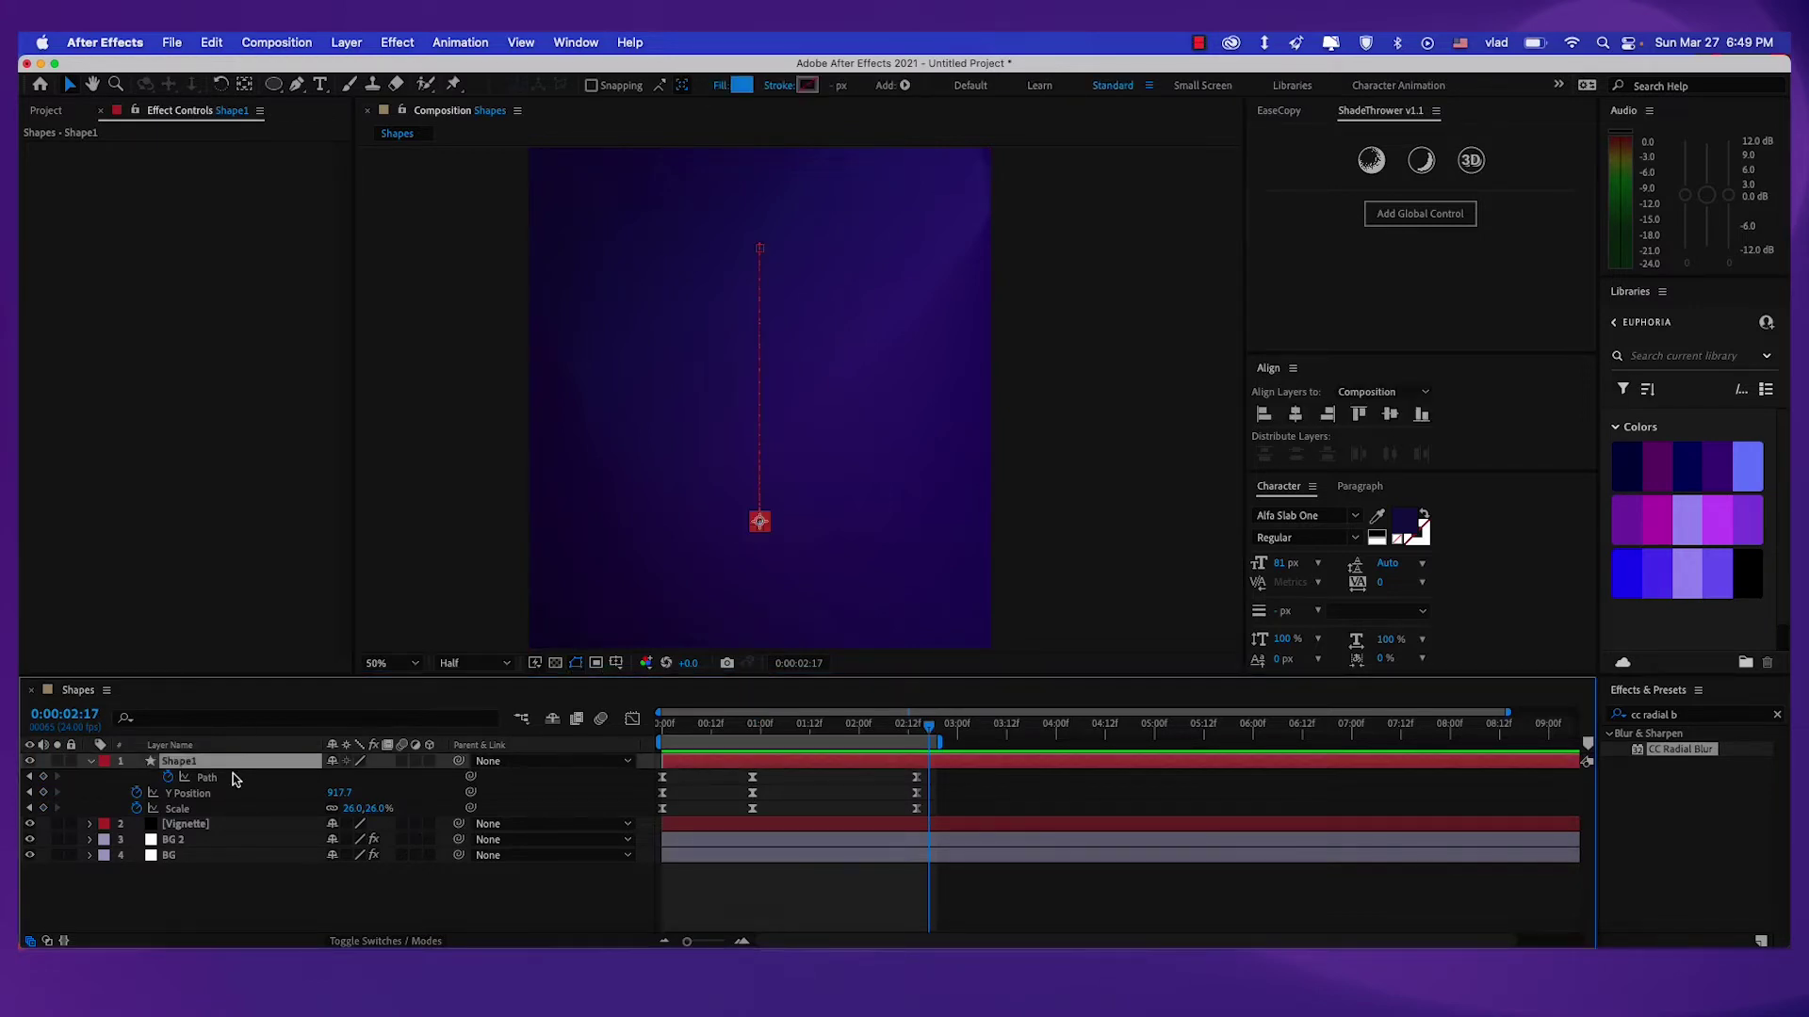
pyautogui.hotkey('shift', 'r')
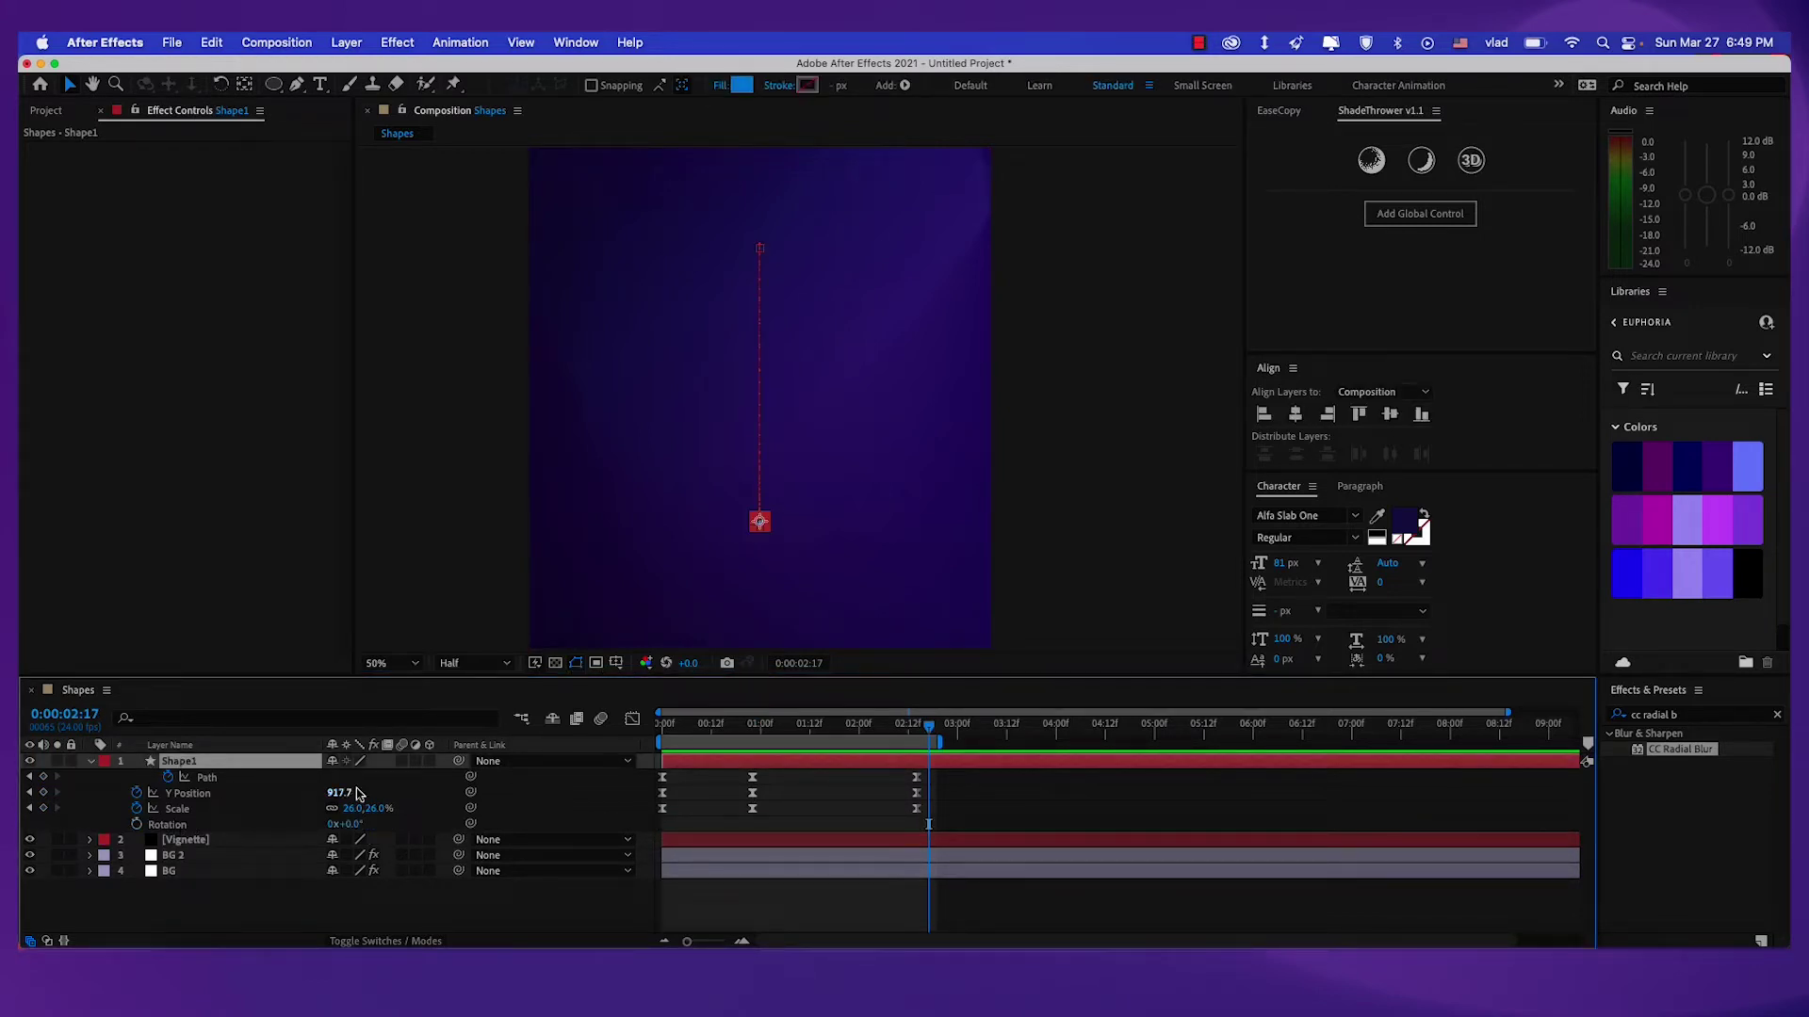
pyautogui.press('Home')
pyautogui.hotkey('alt', 'shift', 'r')
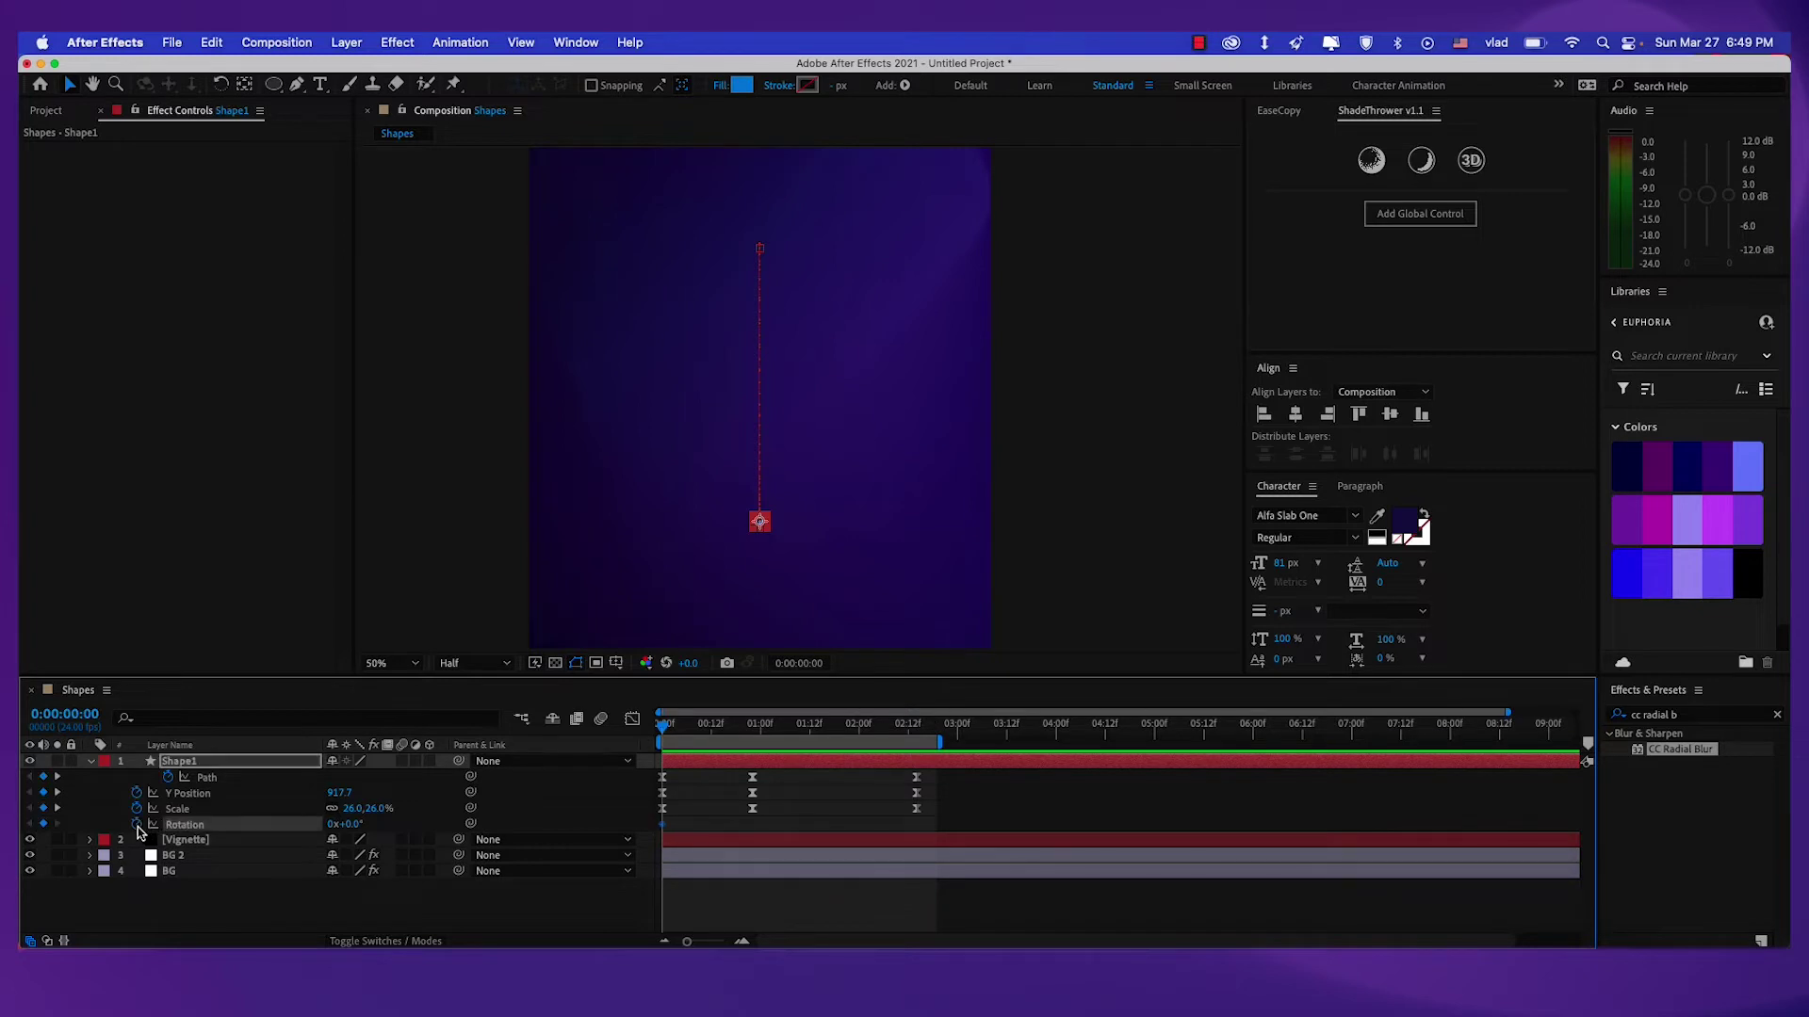
pyautogui.moveTo(672, 731); pyautogui.dragTo(912, 771)
pyautogui.click(333, 829)
pyautogui.write('1')
pyautogui.click(537, 827)
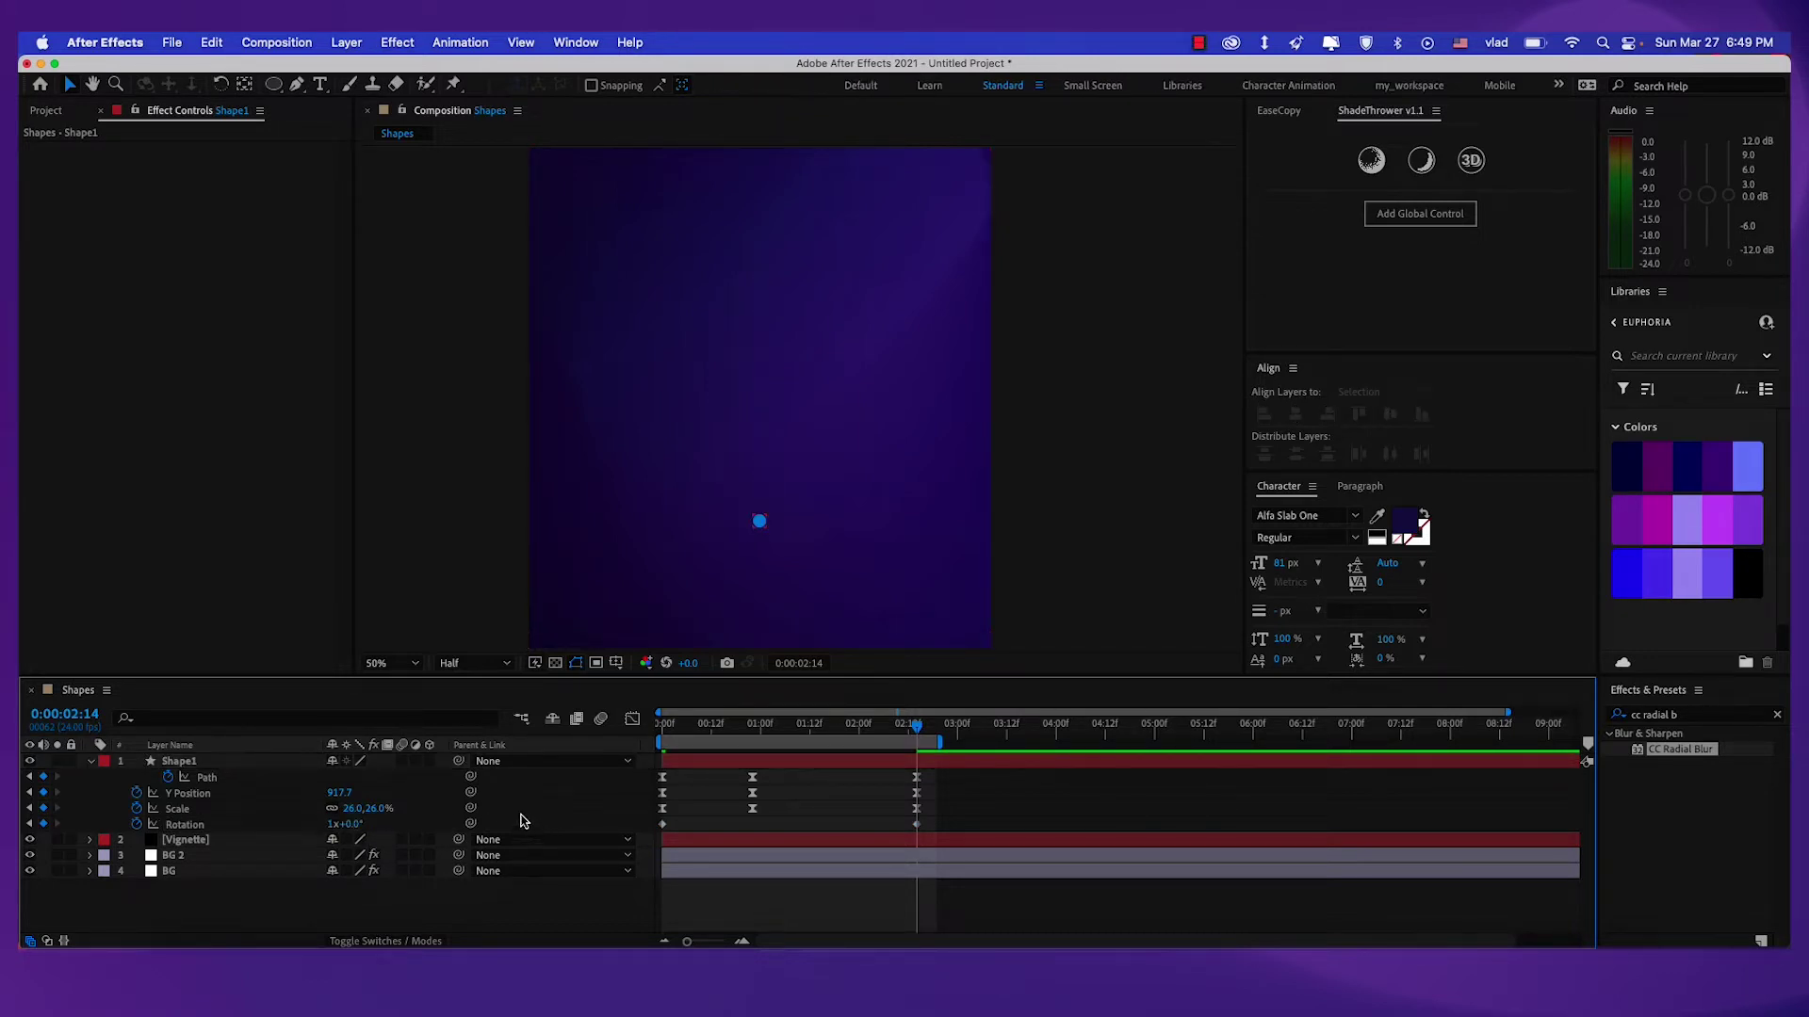
pyautogui.moveTo(914, 731); pyautogui.dragTo(835, 744)
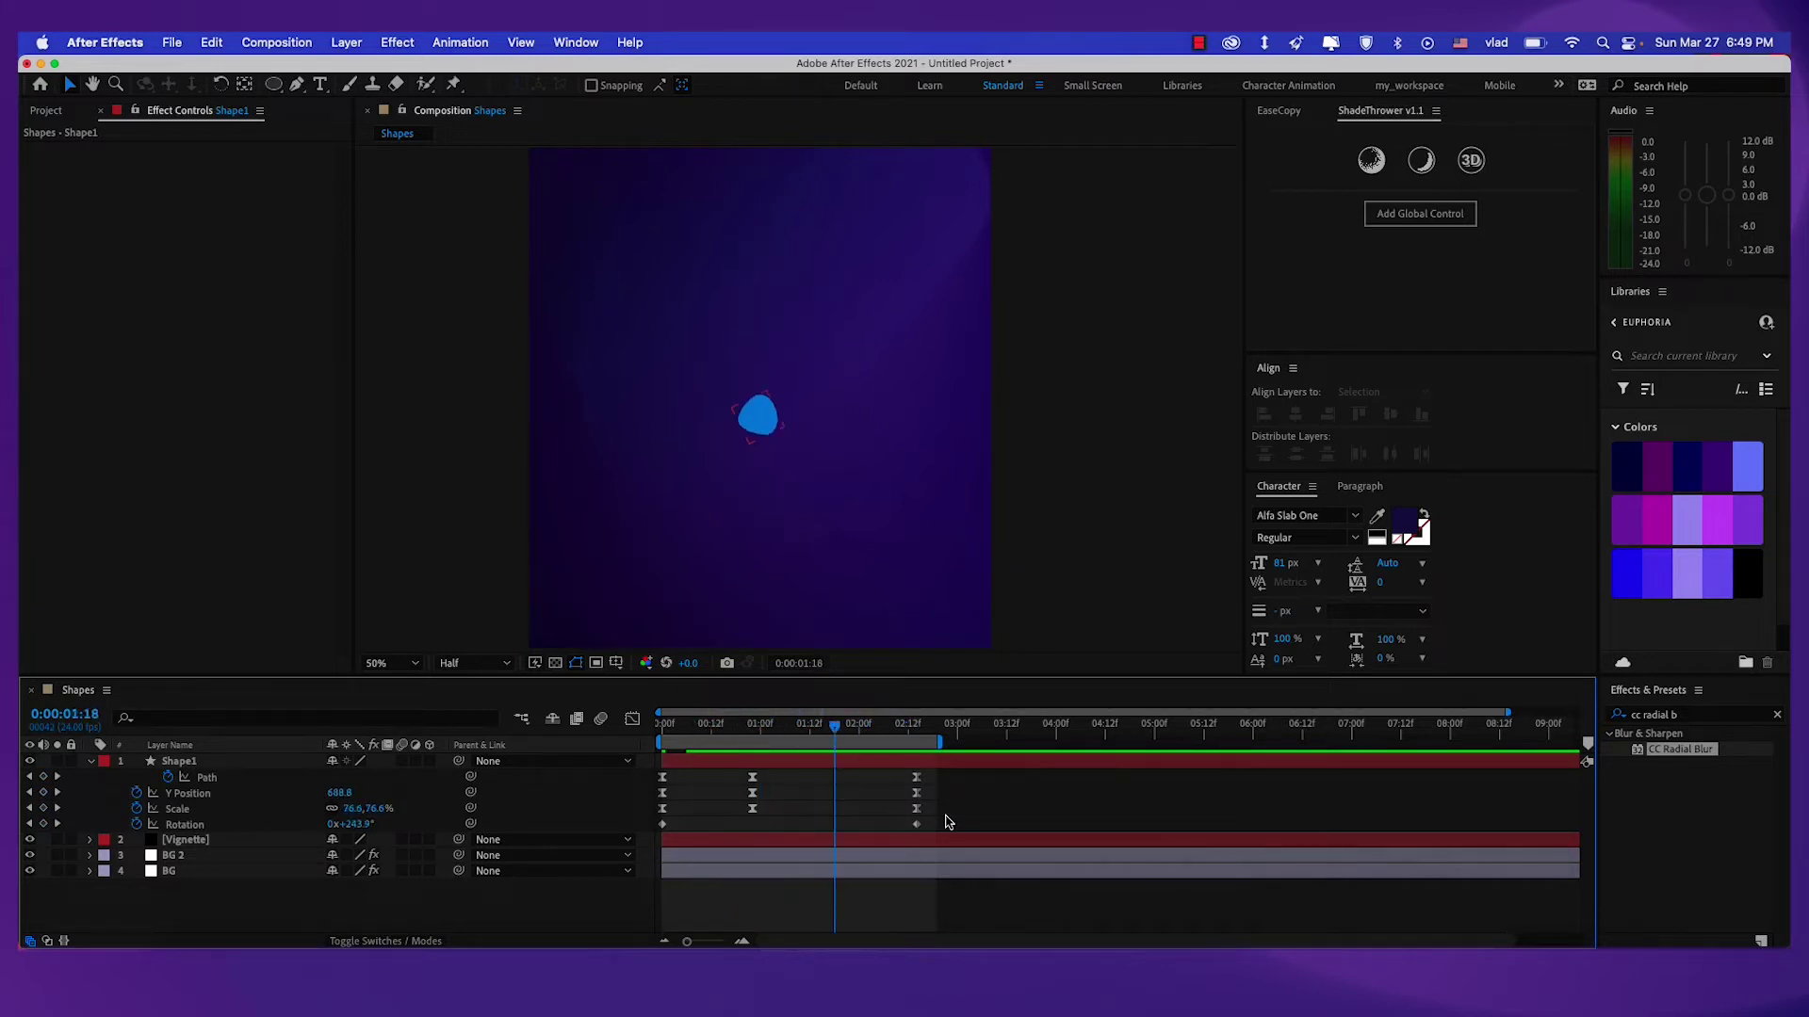
# Apply Easy Ease to both Rotation keyframes of Shape1 and display their speed graph.
pyautogui.click(916, 824)
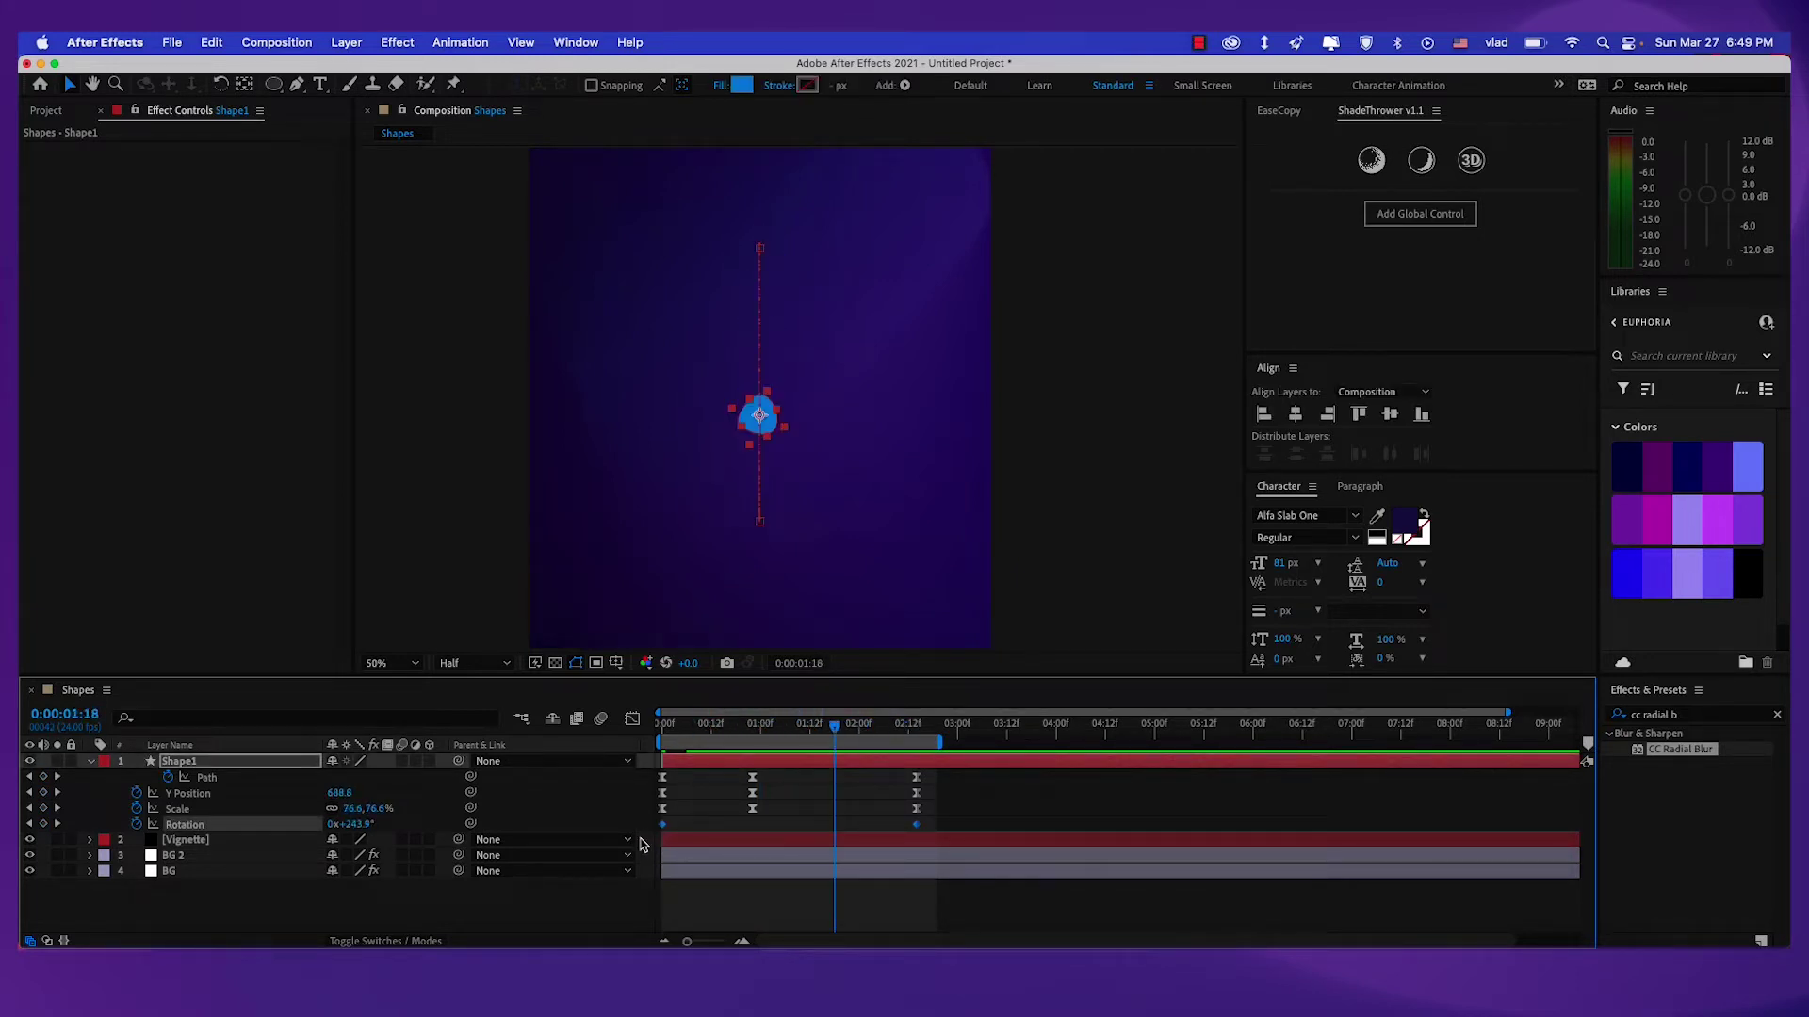
pyautogui.press('F9')
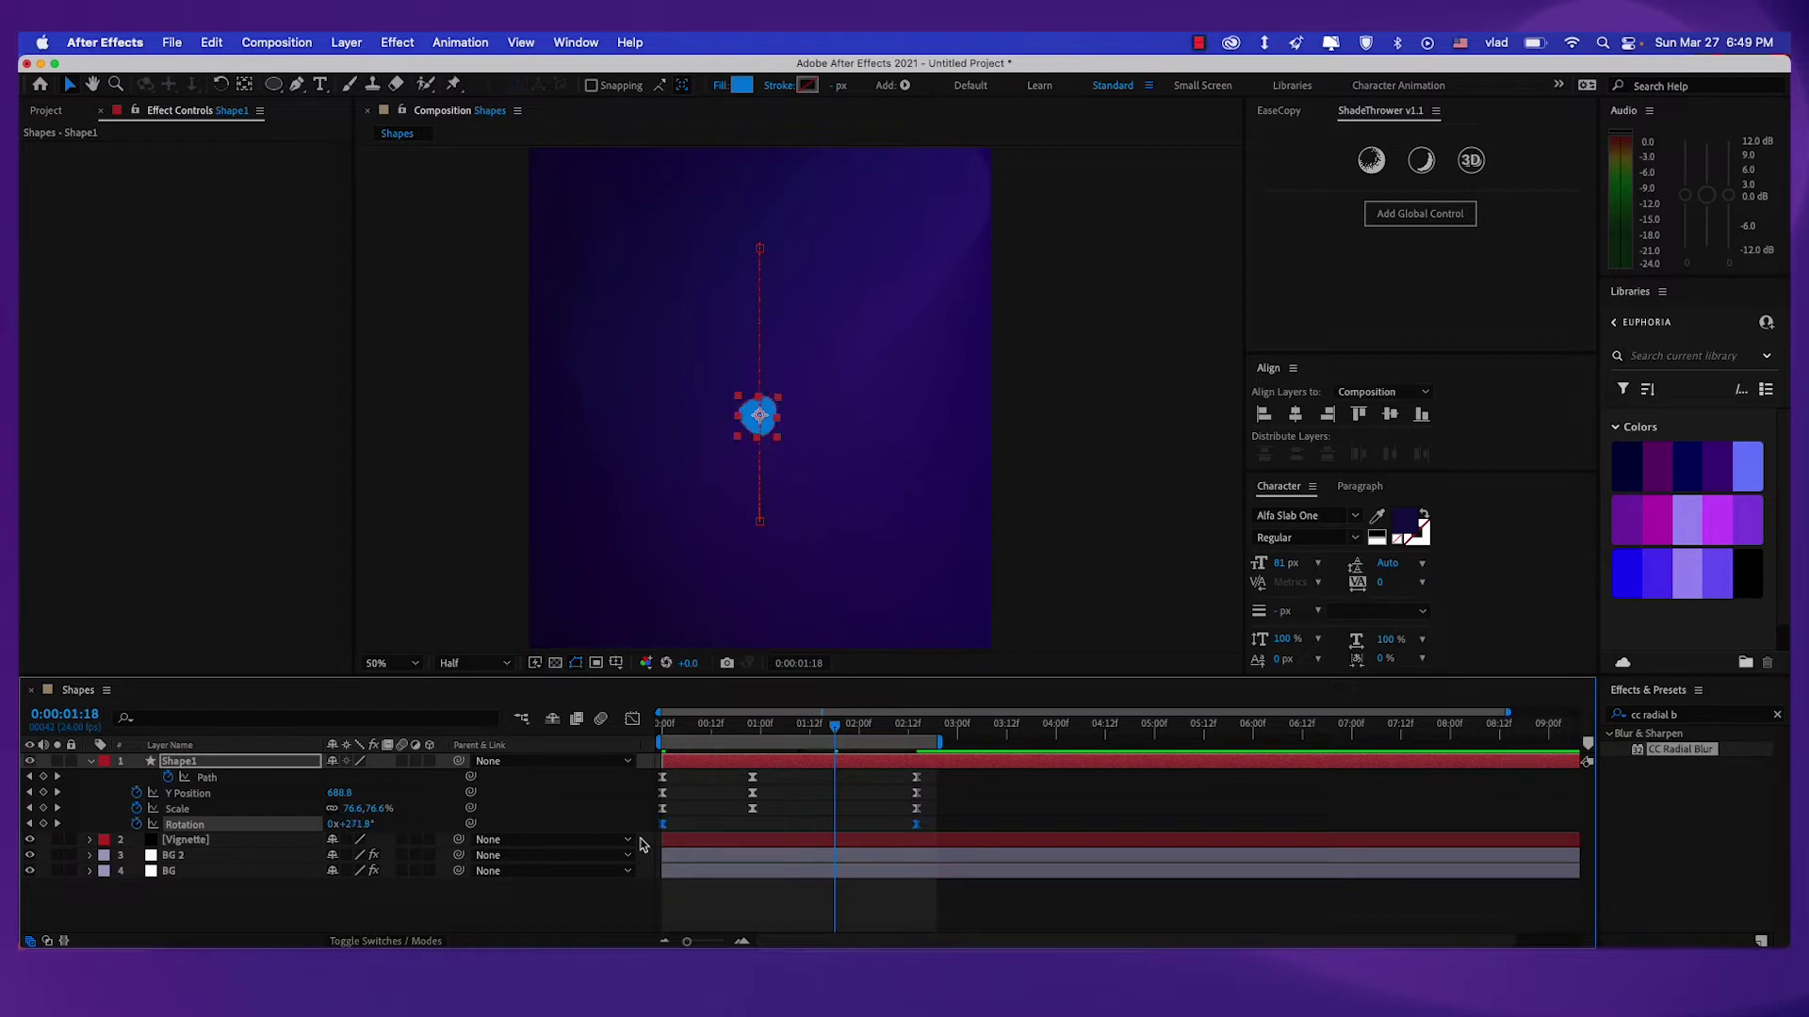
pyautogui.click(632, 720)
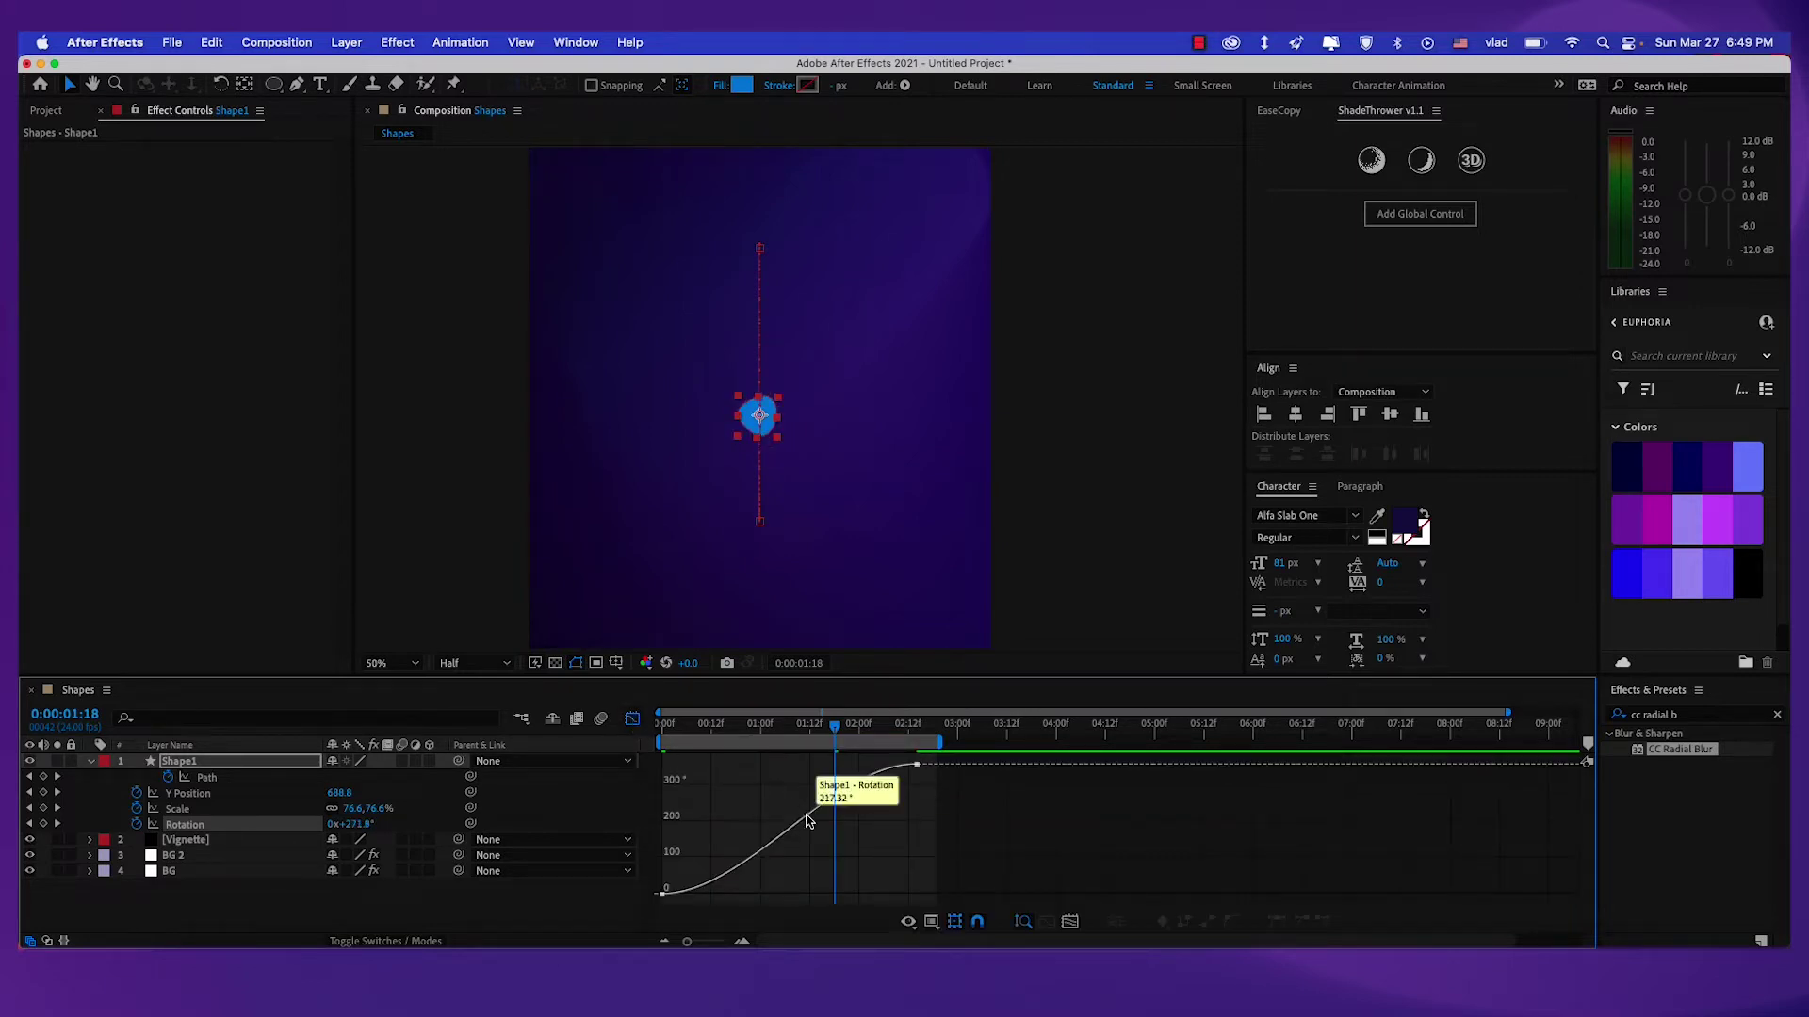
pyautogui.click(909, 922)
pyautogui.click(971, 766)
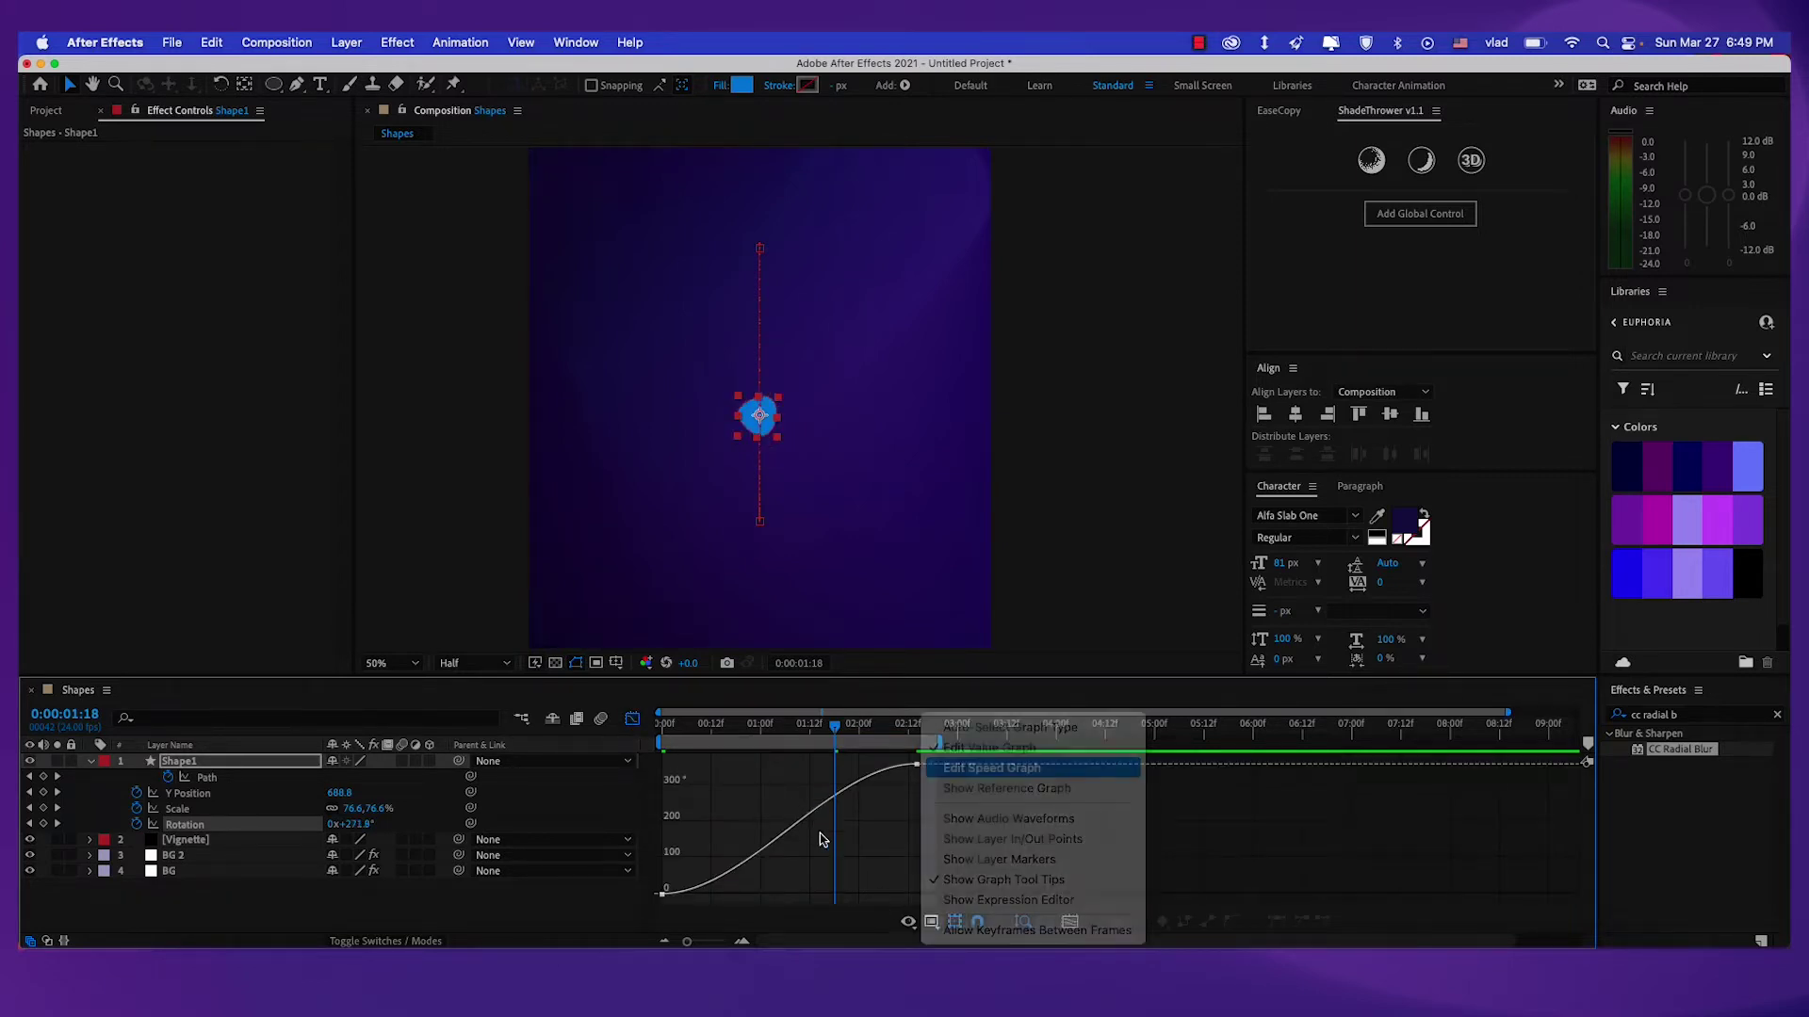
# Reshape Shape1's Rotation speed curve with a longer end influence so the spin peaks early and slows gradually.
pyautogui.moveTo(778, 851); pyautogui.dragTo(631, 919)
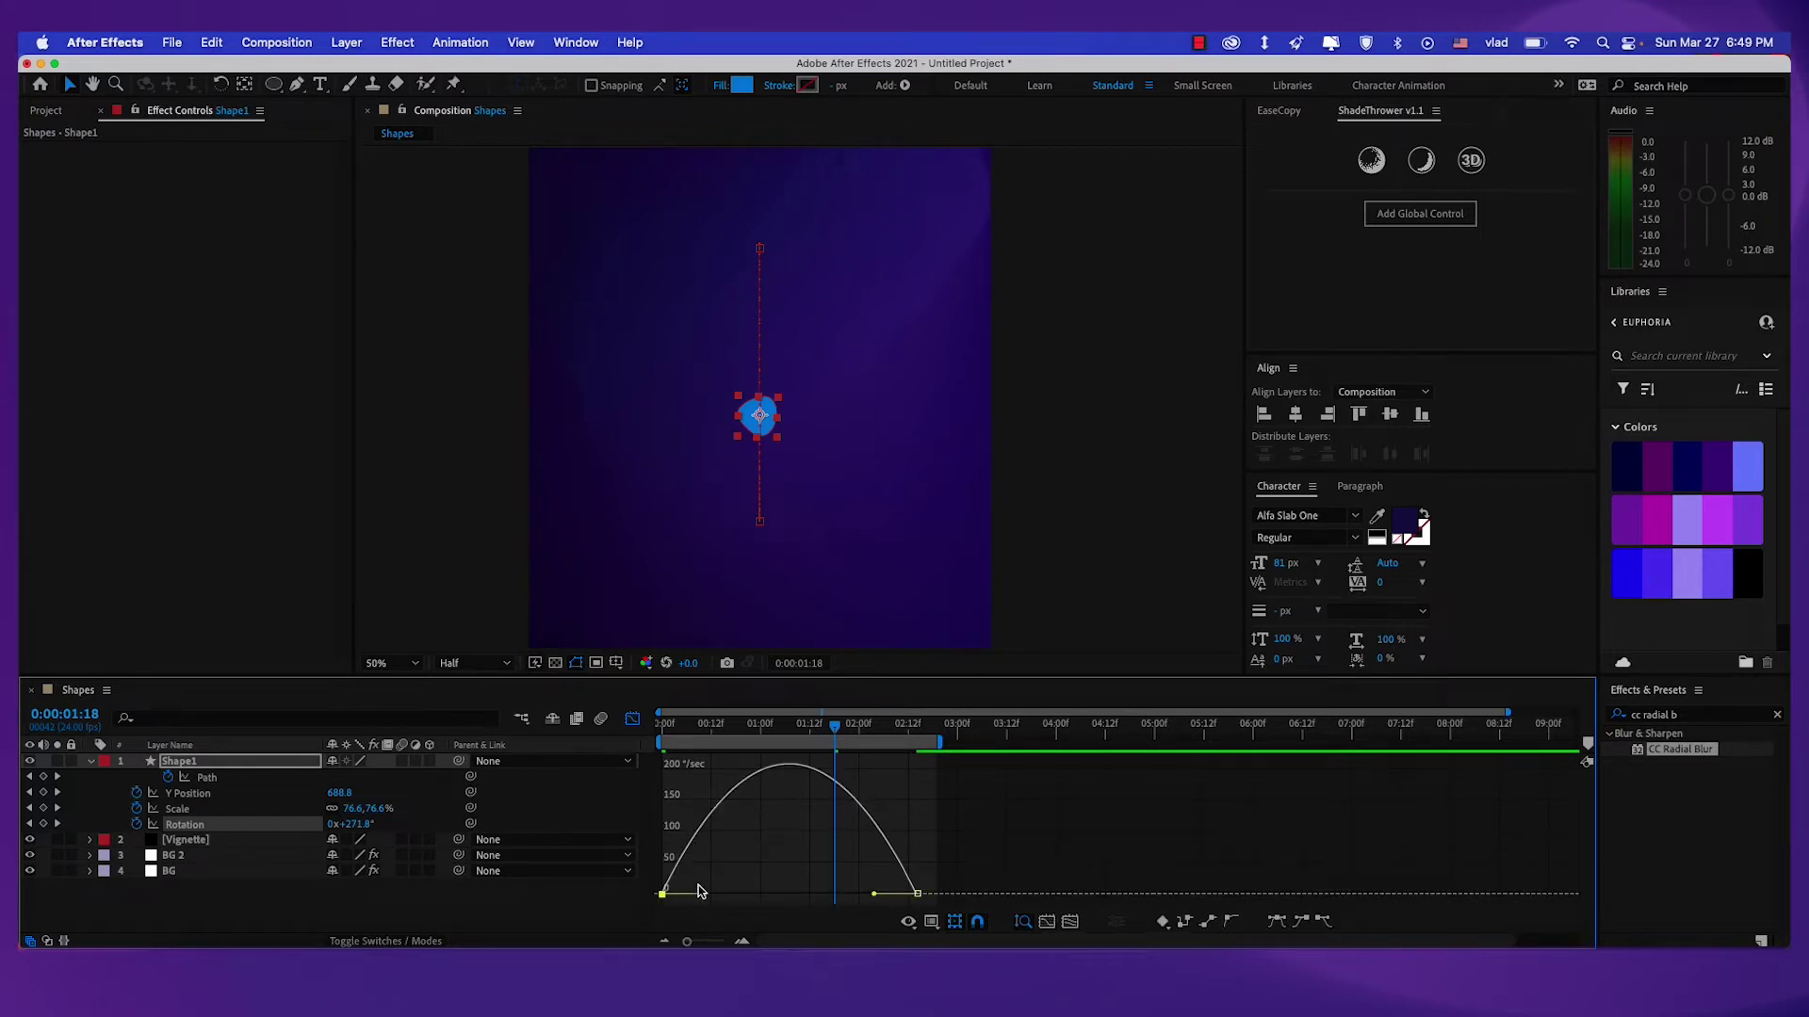
pyautogui.moveTo(862, 871); pyautogui.dragTo(967, 919)
pyautogui.moveTo(875, 893); pyautogui.dragTo(821, 893)
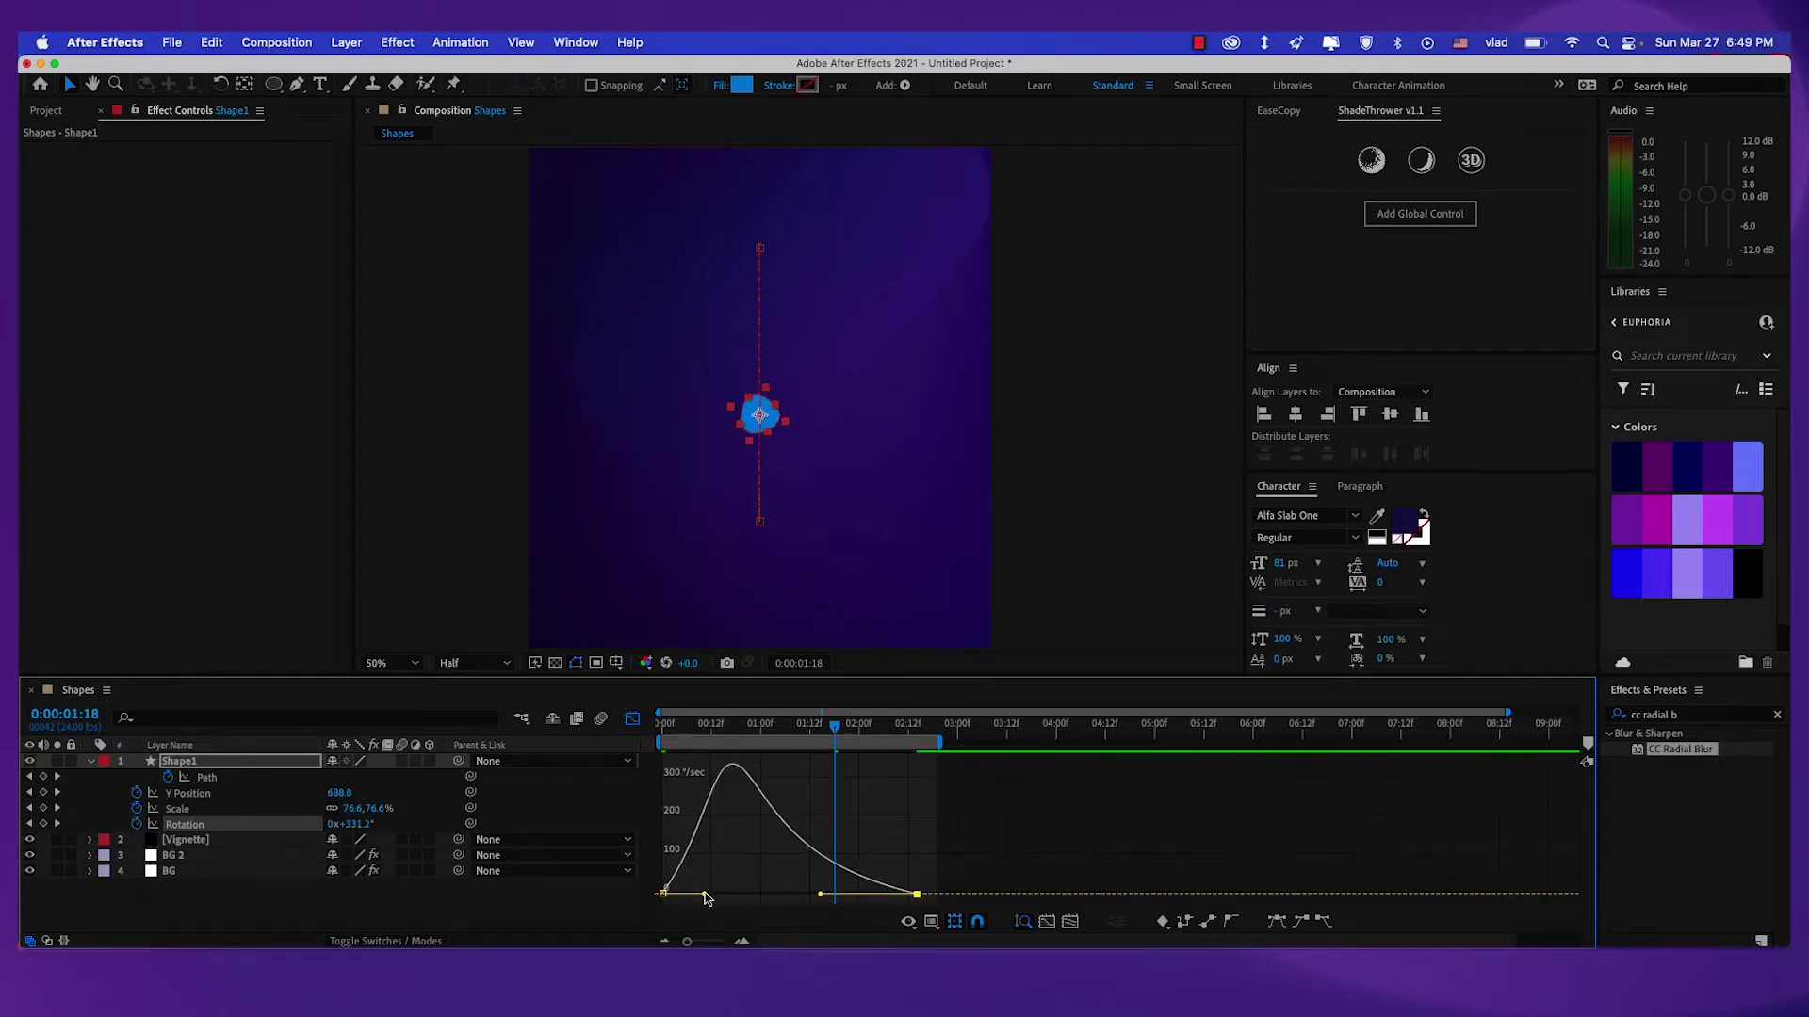
pyautogui.moveTo(705, 895); pyautogui.dragTo(711, 895)
pyautogui.moveTo(822, 894); pyautogui.dragTo(821, 895)
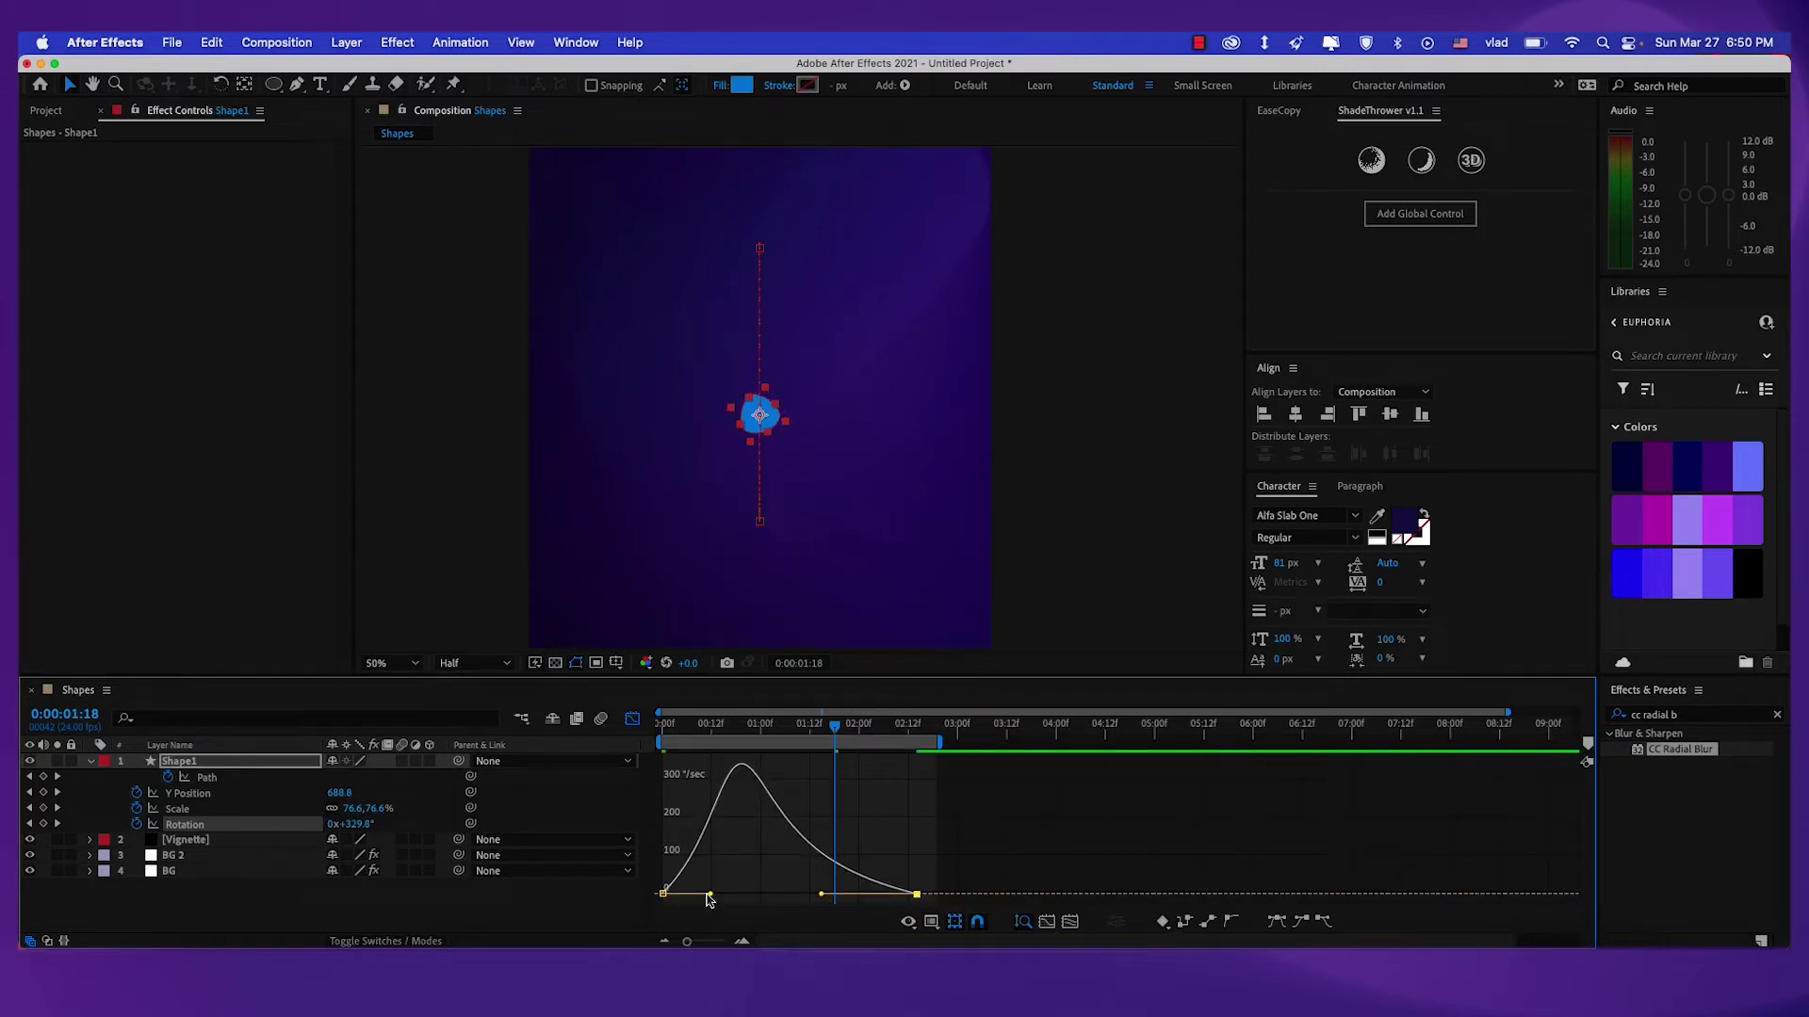
pyautogui.moveTo(709, 900); pyautogui.dragTo(707, 897)
# Play back the animation from the start to review the eased rotation, and return to the keyframe view.
pyautogui.press('Home')
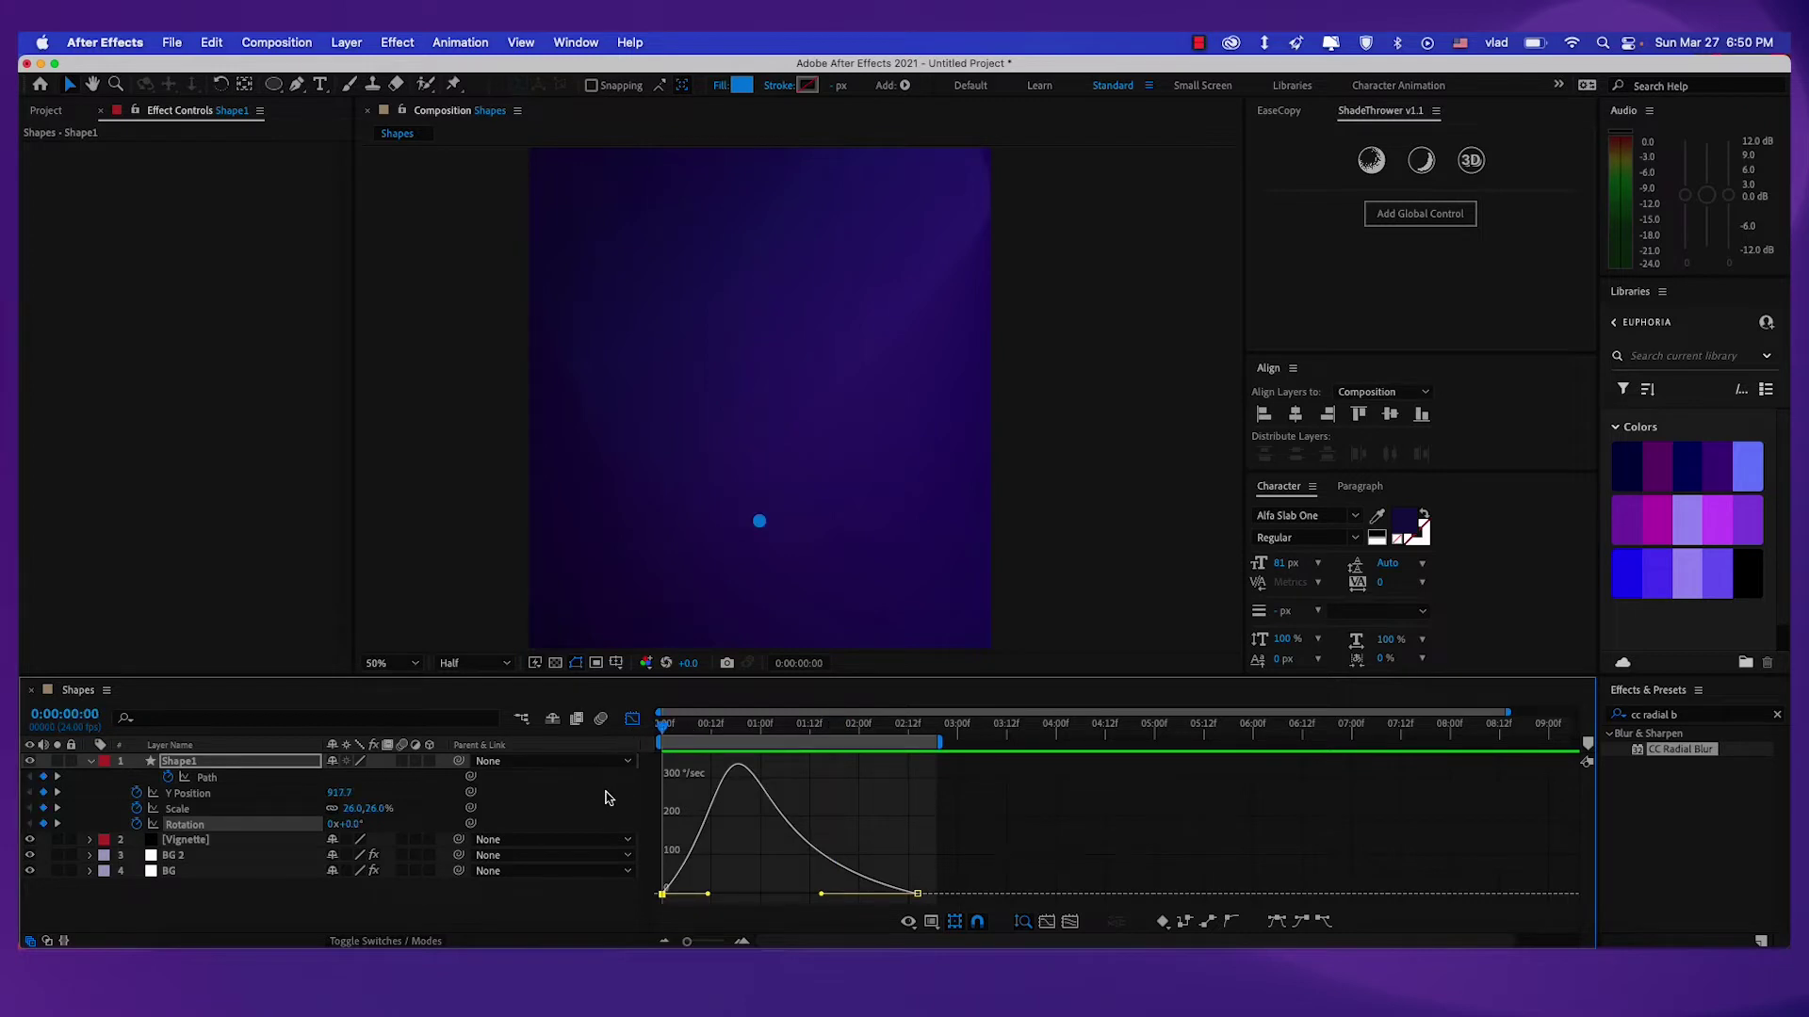
pyautogui.press('space')
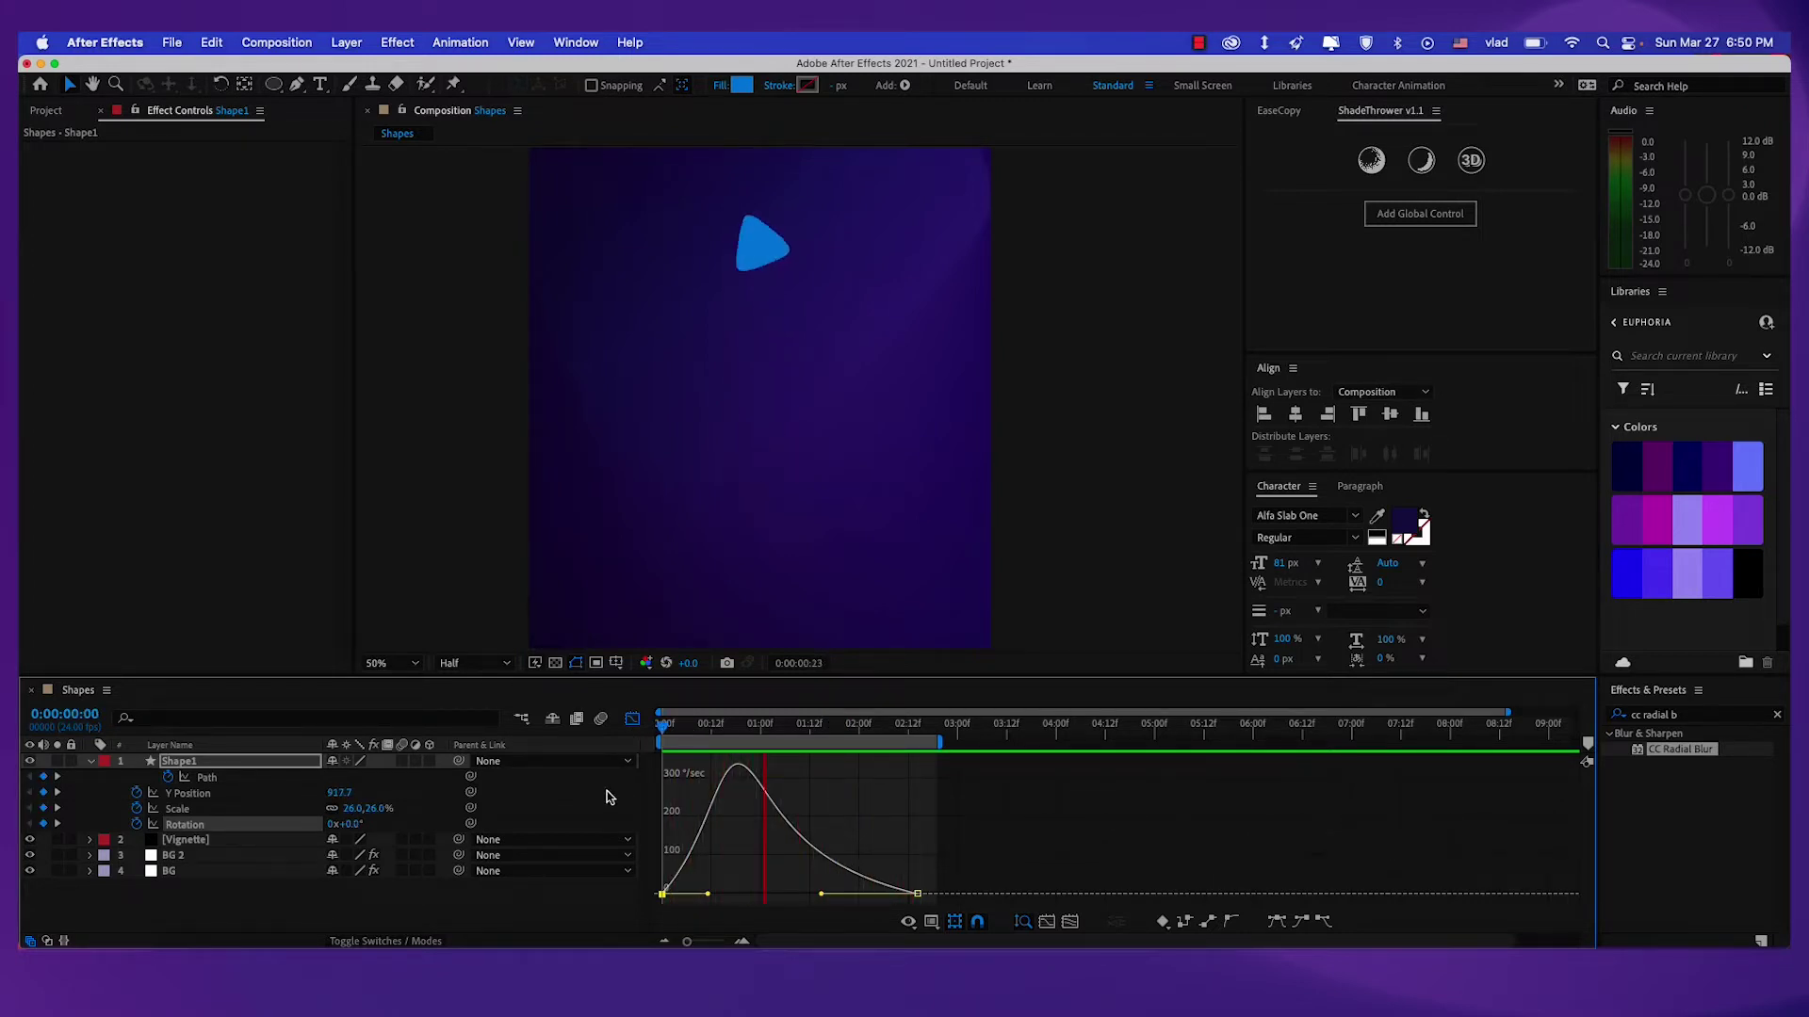
pyautogui.click(220, 765)
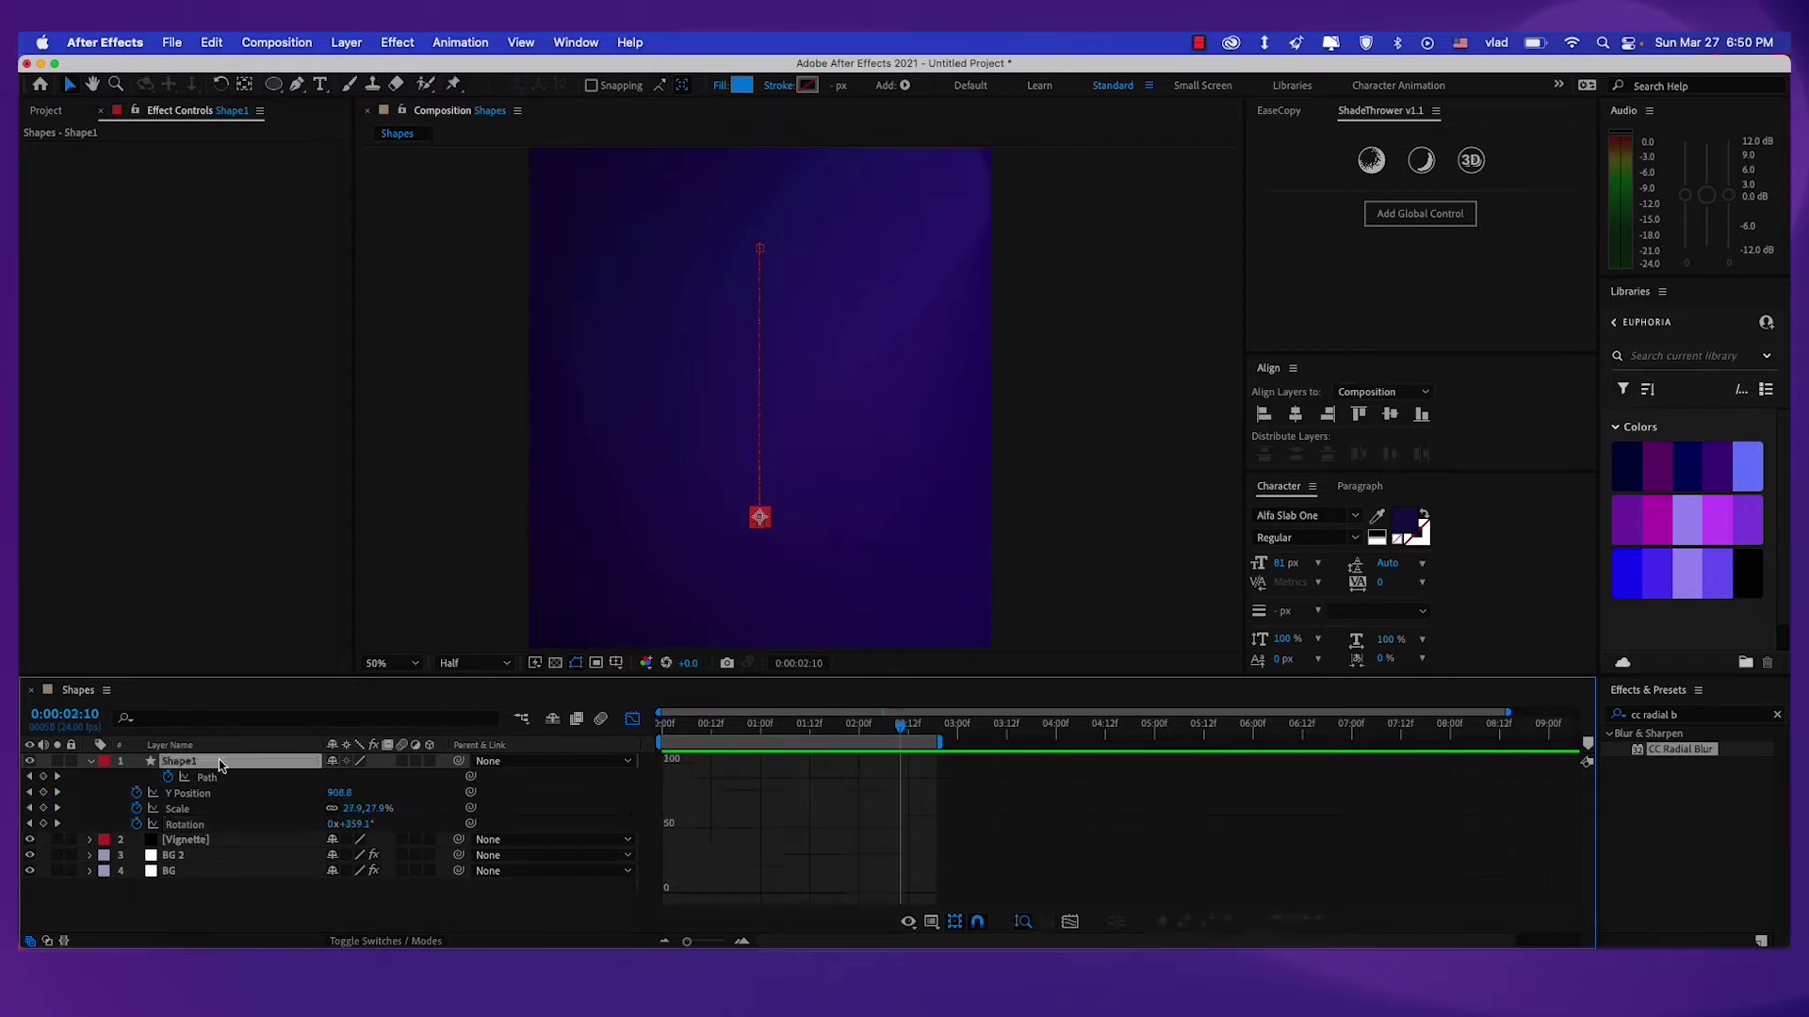
pyautogui.click(634, 722)
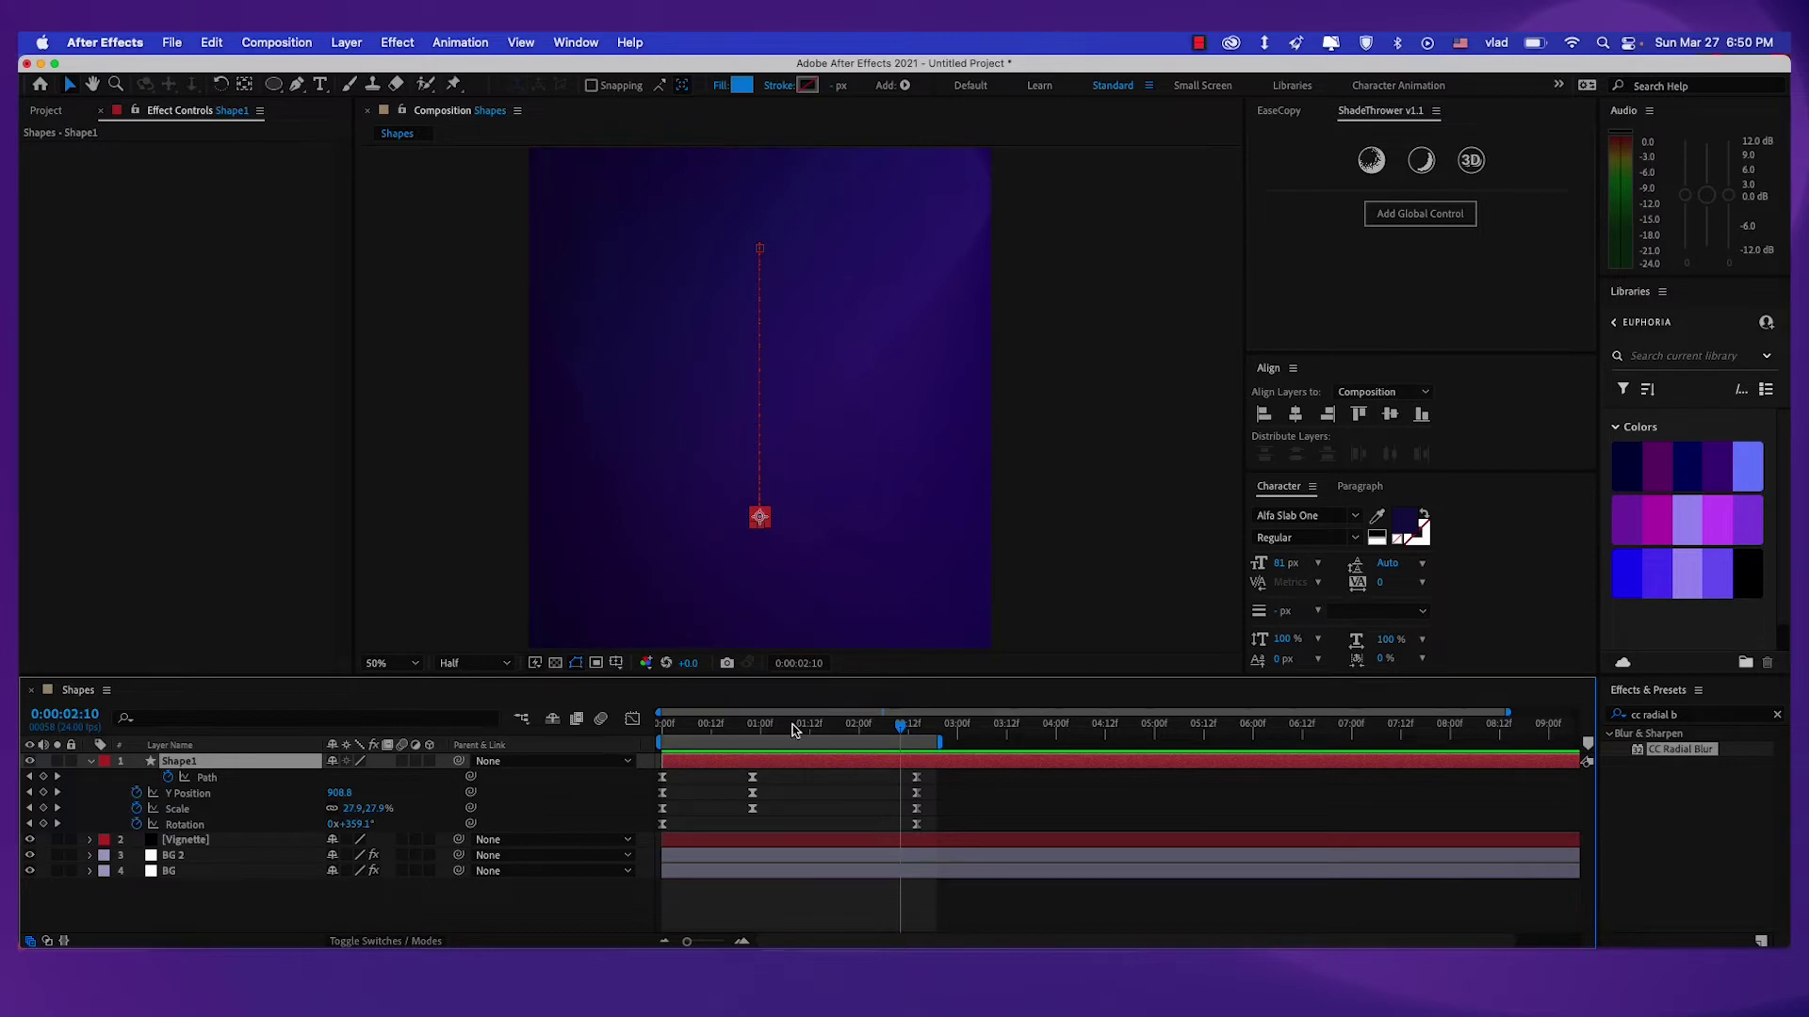
# At 0:00:00:22, apply ShadeThrower's noise shading to Shape1 and keep only the Shading Noise Controls effect expanded.
pyautogui.press('j')
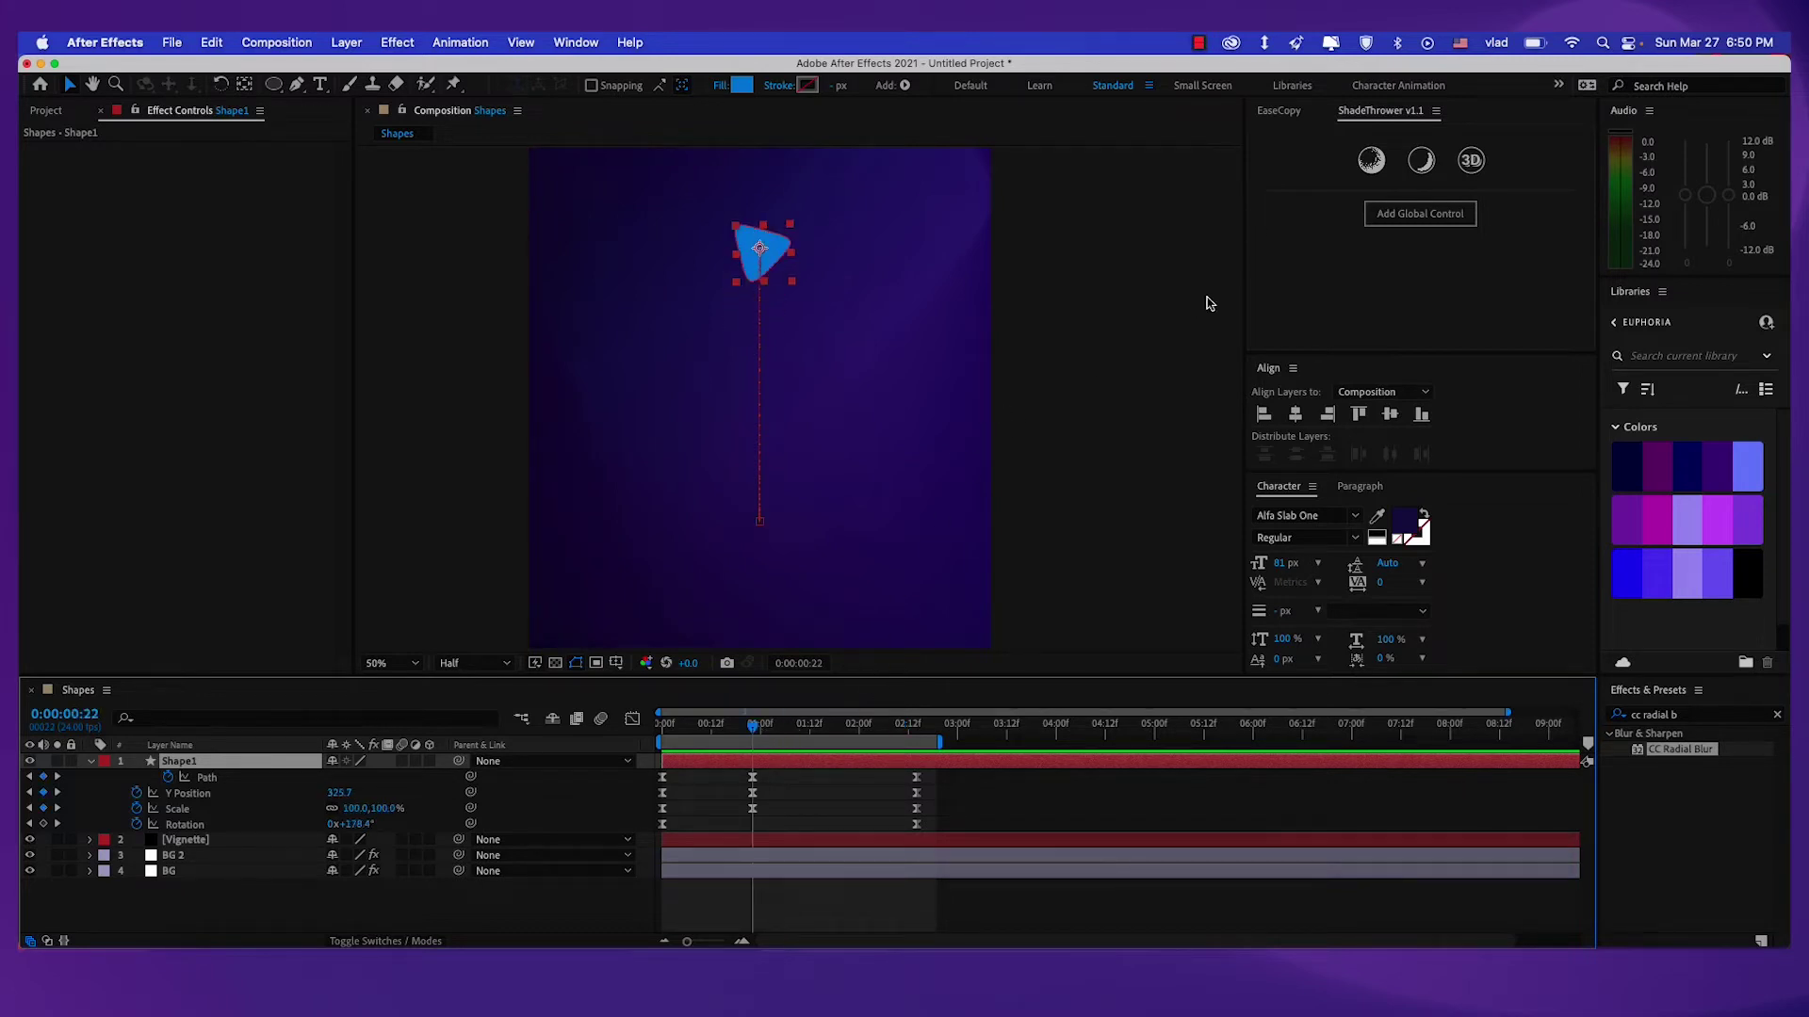
pyautogui.click(1368, 162)
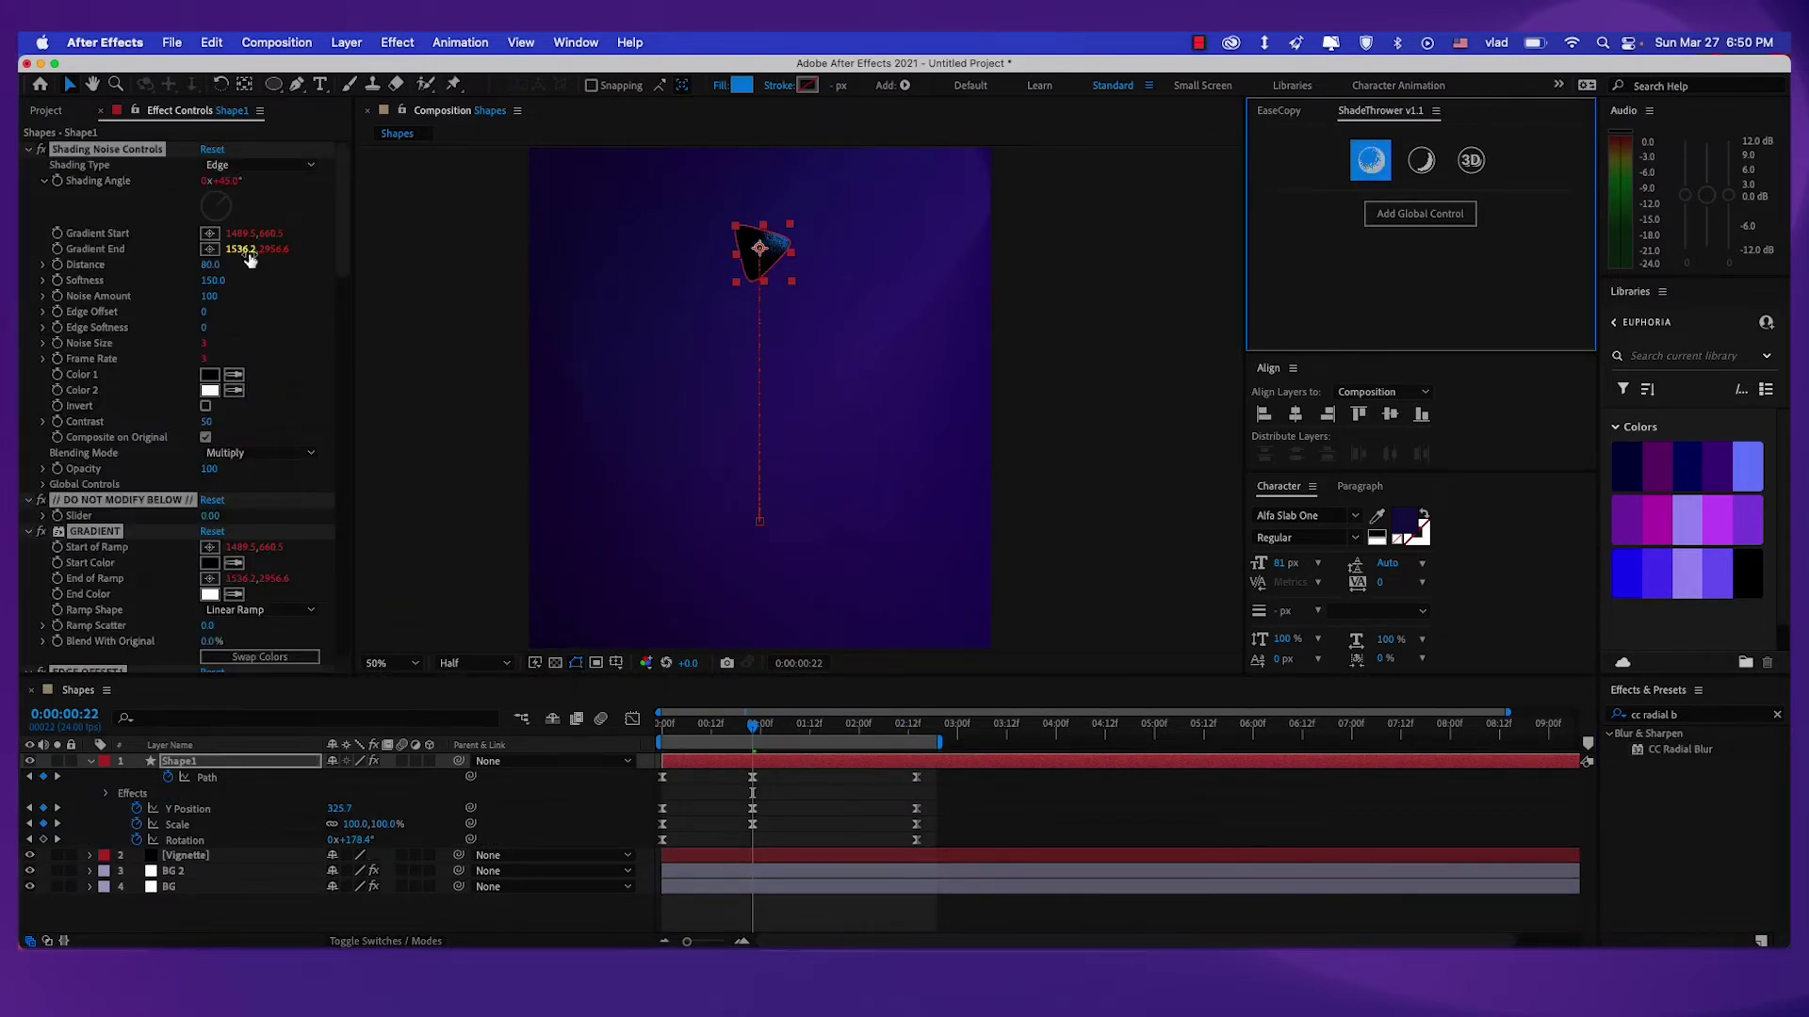
pyautogui.click(27, 150)
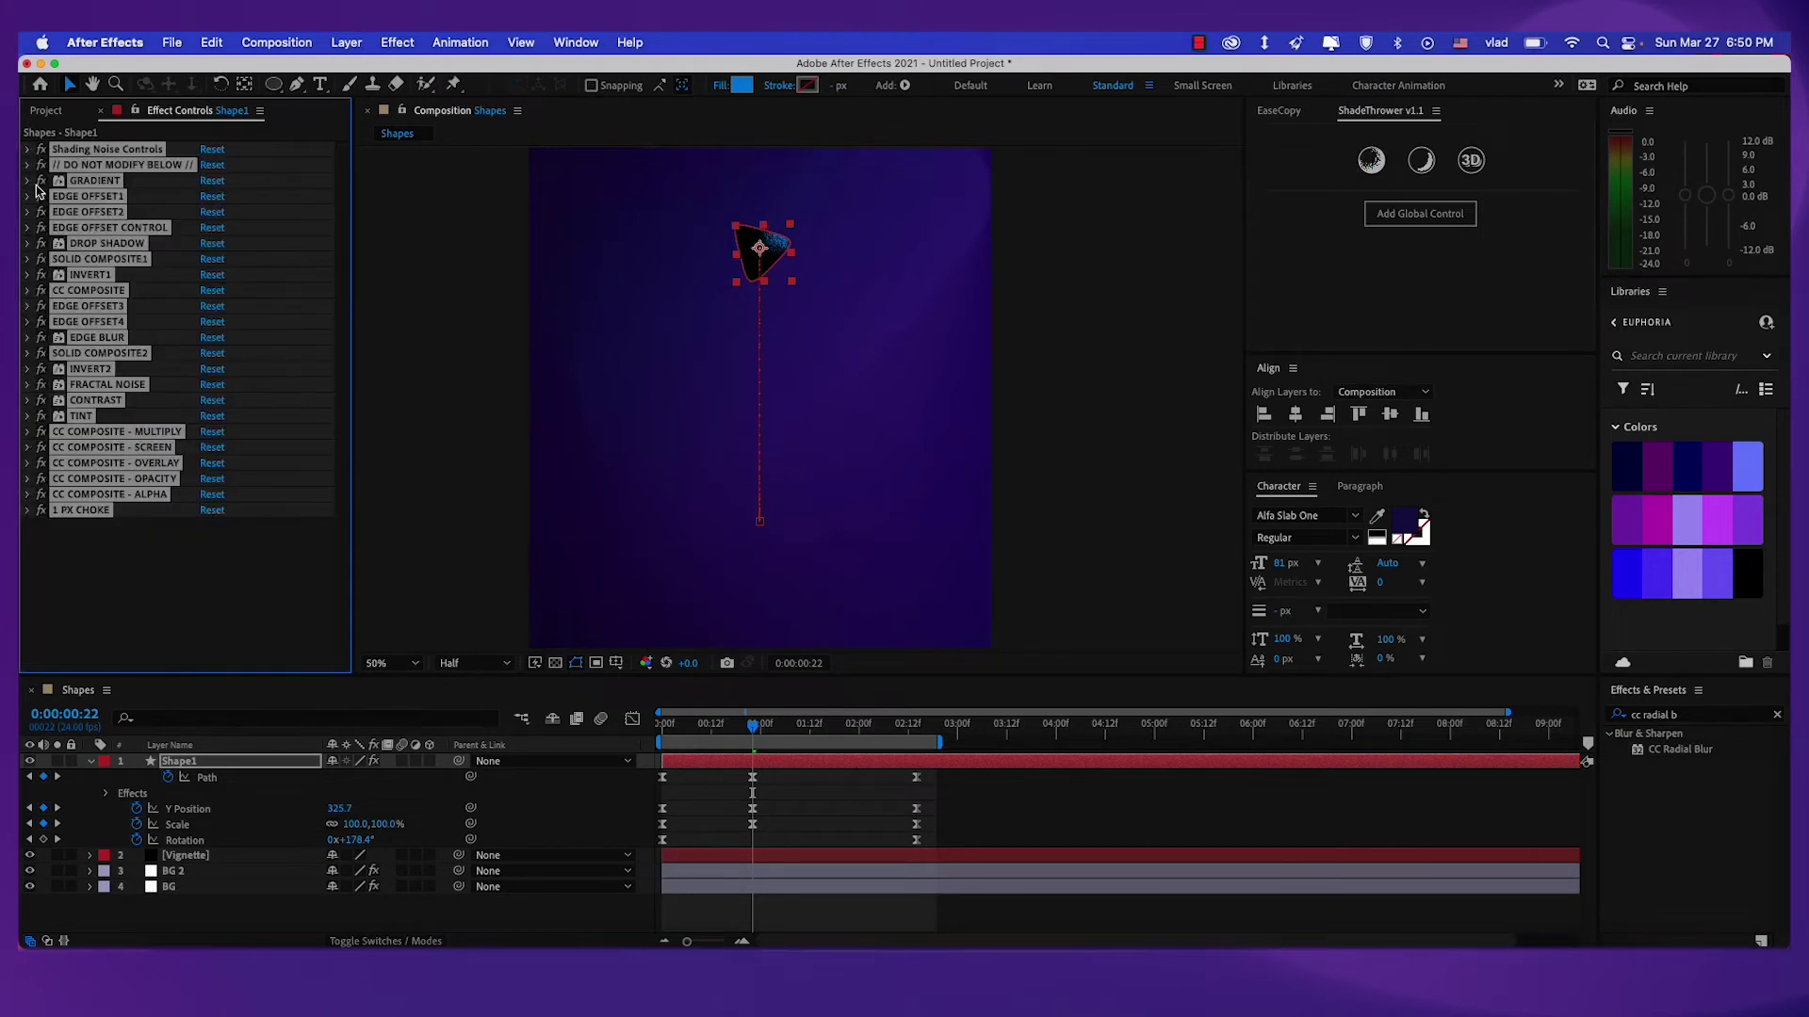
pyautogui.click(163, 587)
pyautogui.click(84, 151)
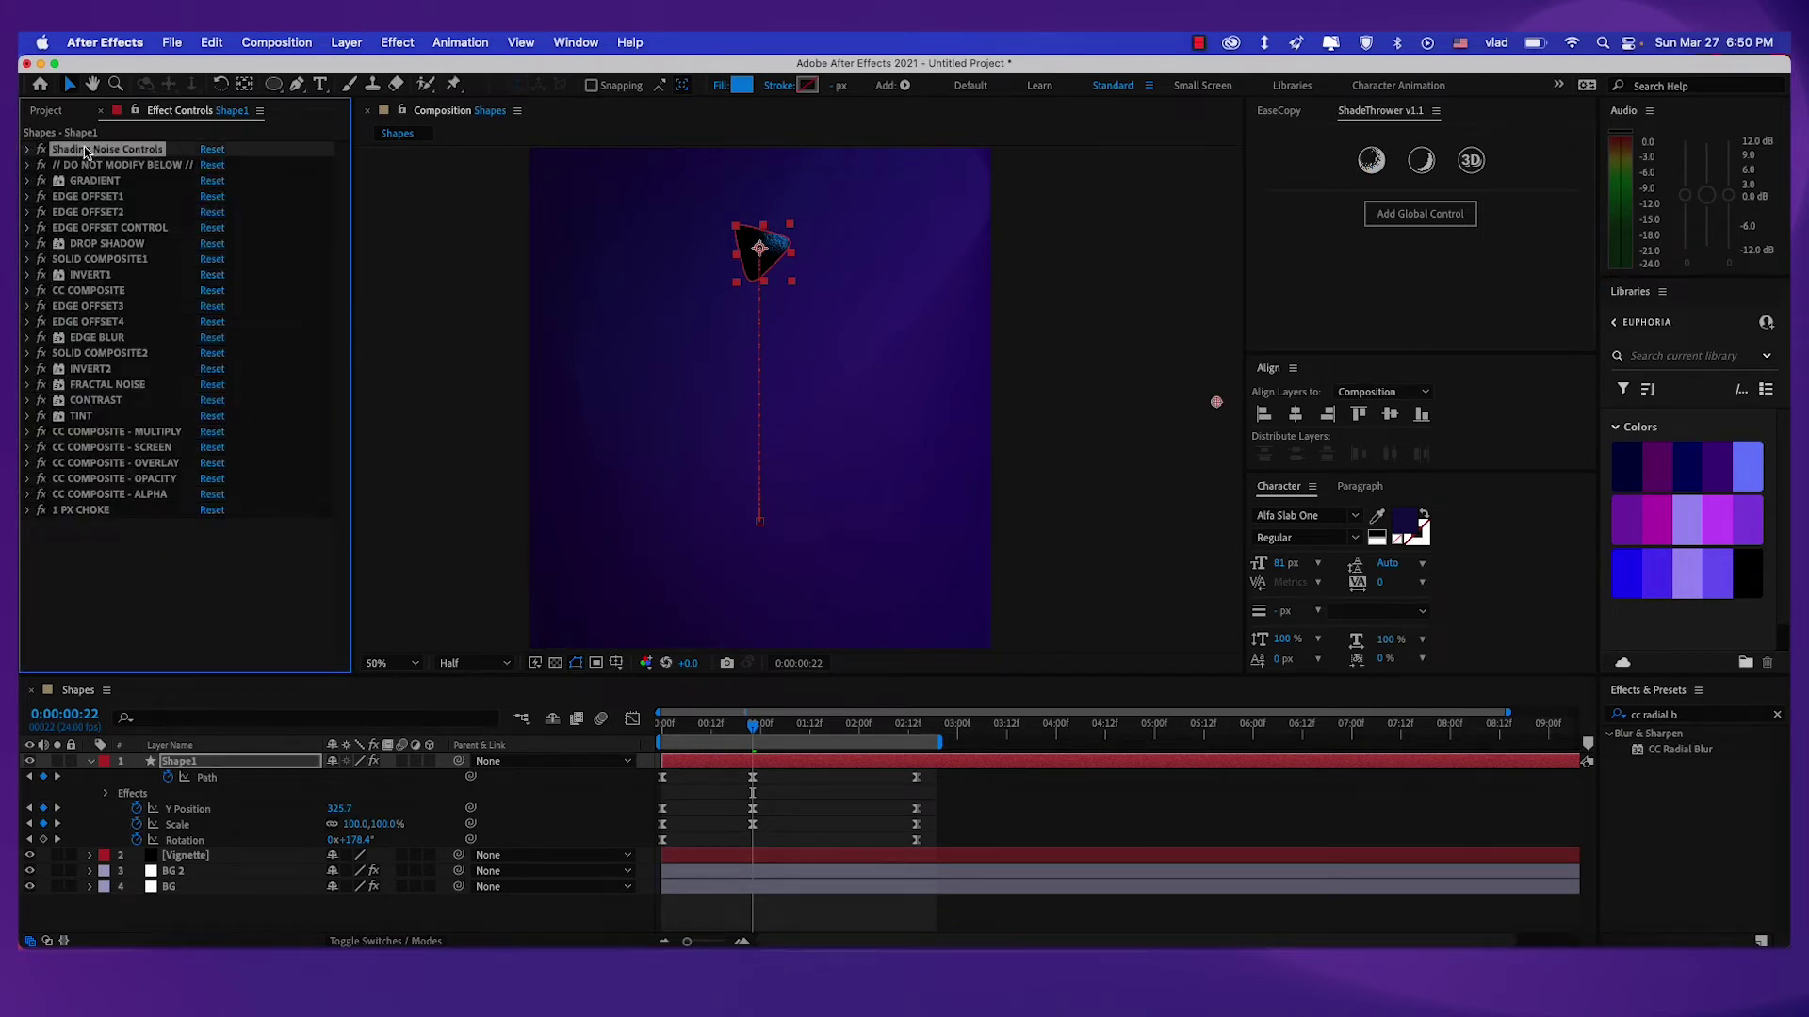
pyautogui.click(27, 150)
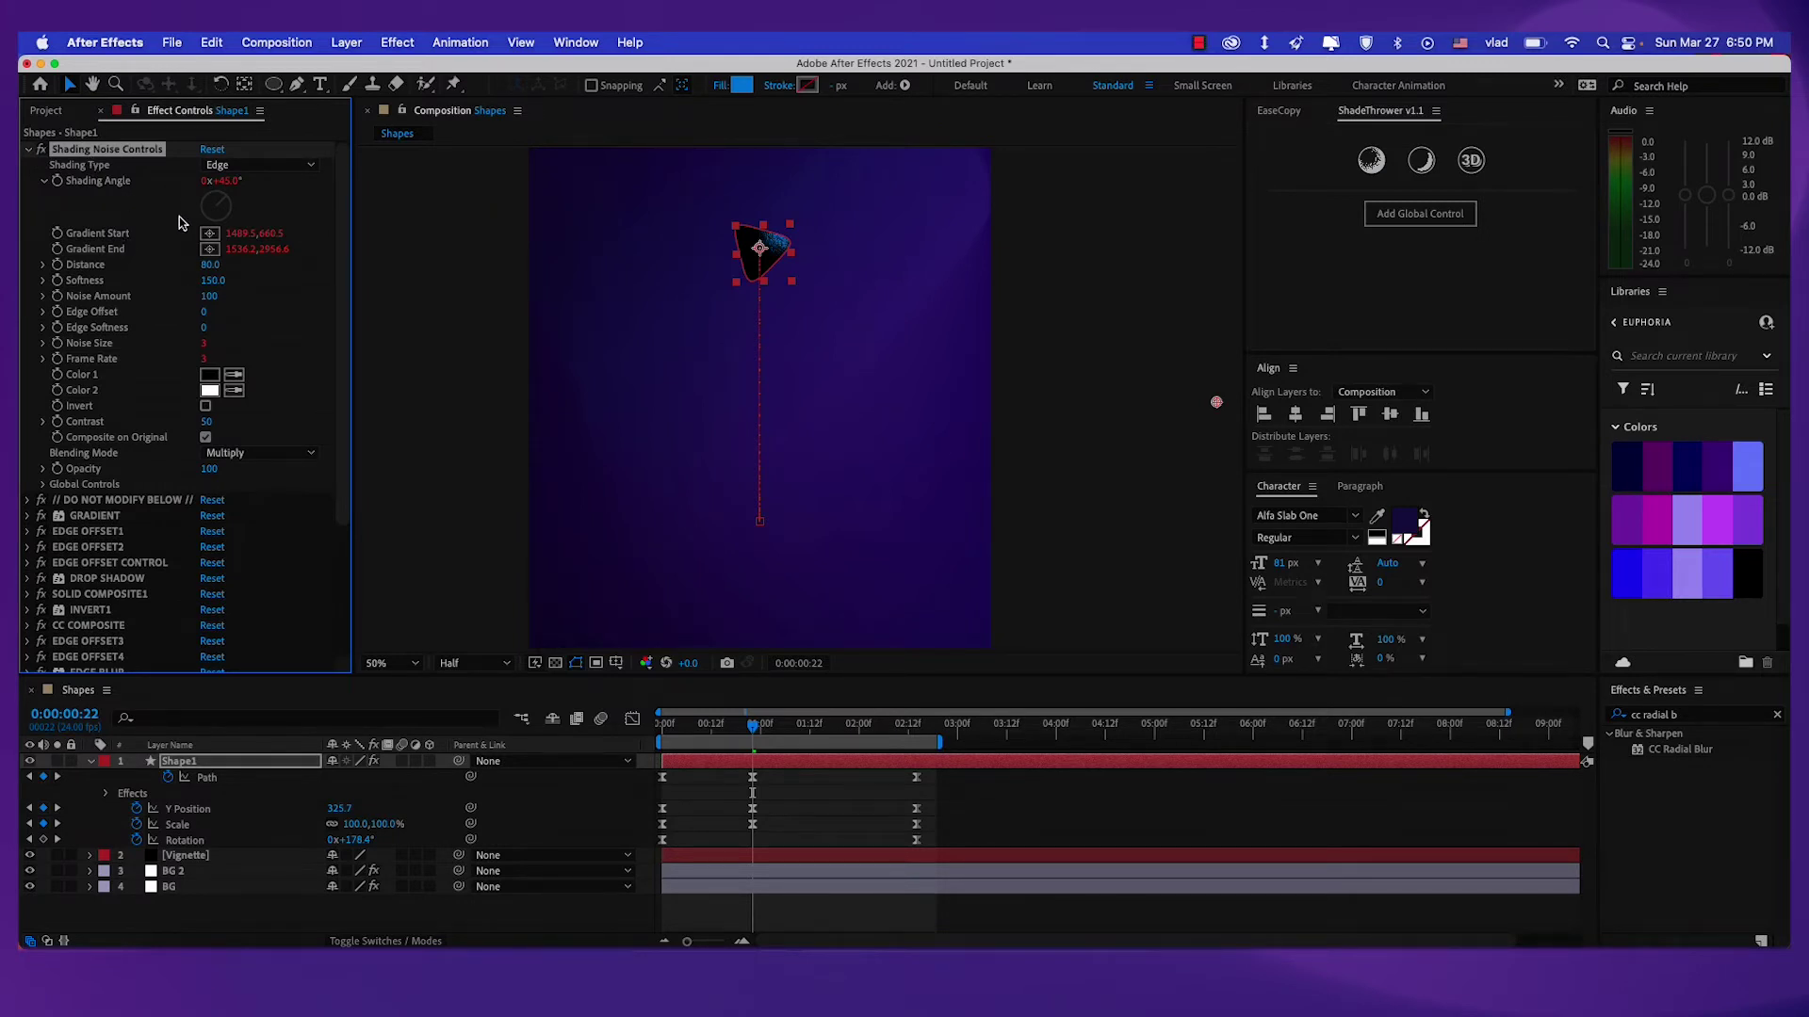
# Set the shading noise Distance to 9 and Noise Amount to 45.
pyautogui.moveTo(209, 265); pyautogui.dragTo(169, 273)
pyautogui.click(210, 266)
pyautogui.write('9')
pyautogui.press('Return')
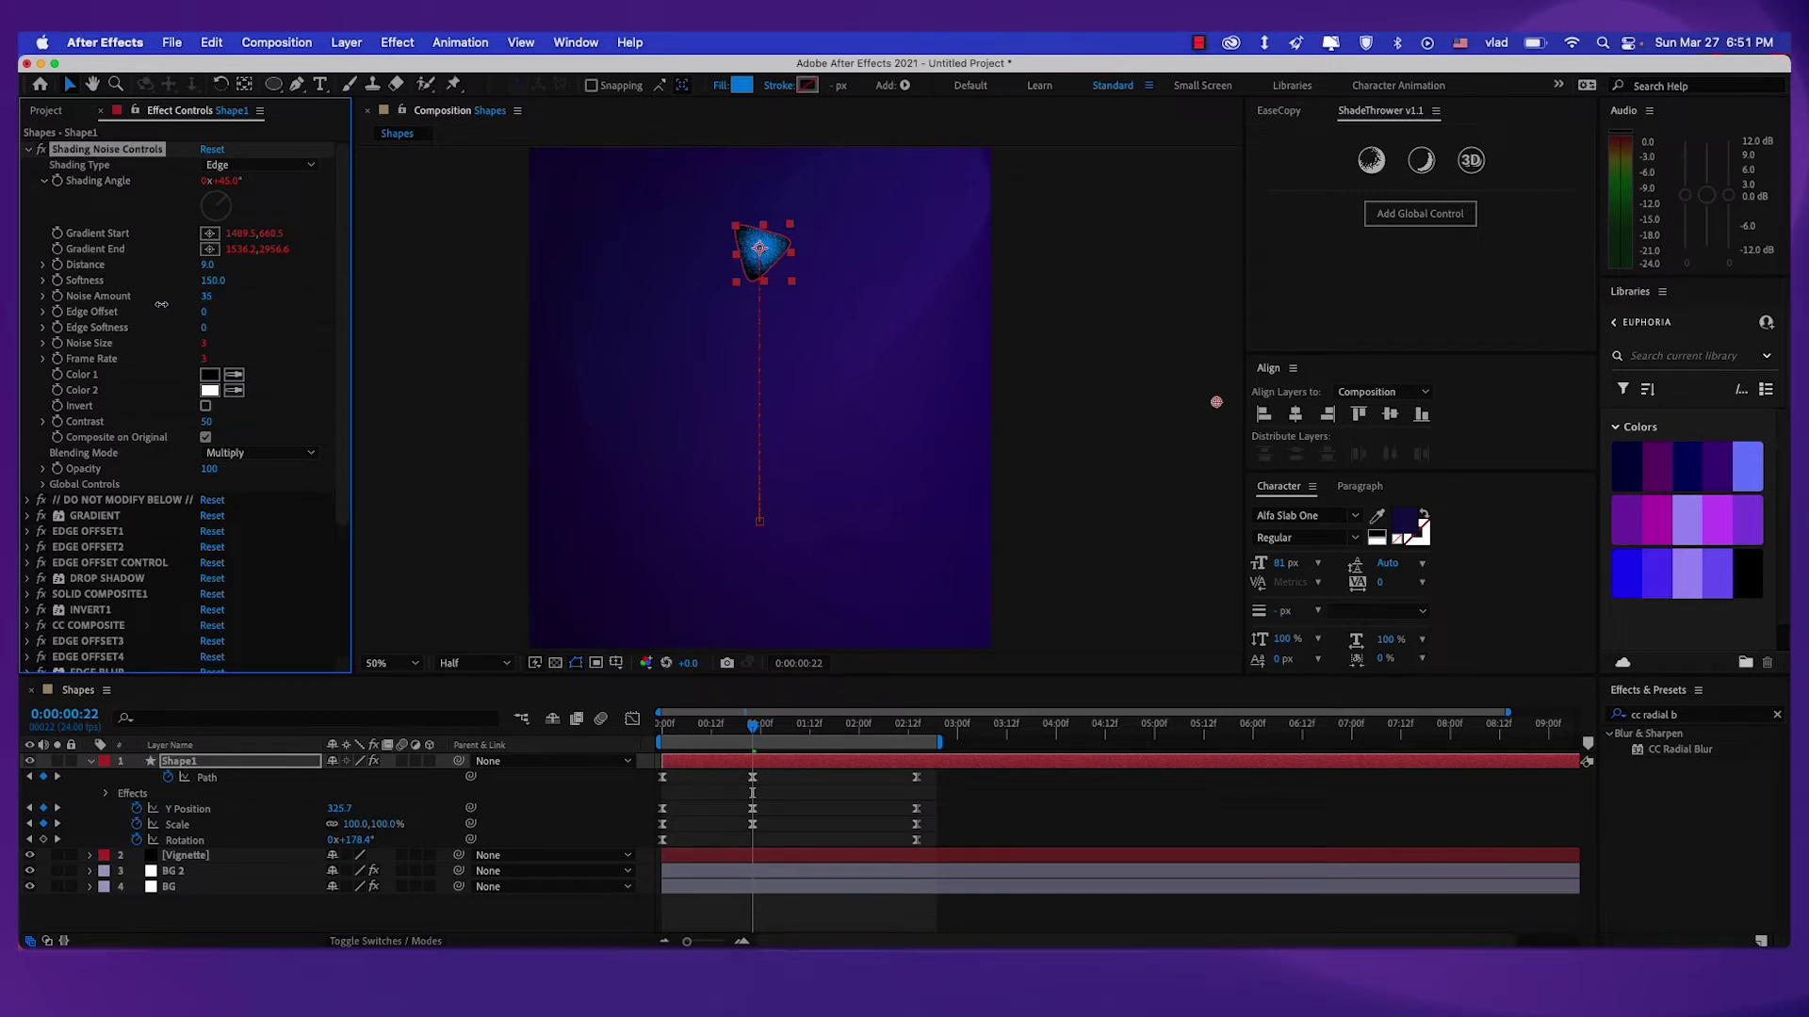
pyautogui.click(207, 301)
pyautogui.write('45')
pyautogui.press('Return')
# Set the shading noise Frame Rate to 8 and Contrast to 65.
pyautogui.click(204, 359)
pyautogui.write('8')
pyautogui.press('Return')
pyautogui.click(209, 424)
pyautogui.write('65')
pyautogui.press('Return')
# Set the Shading Angle of Shape1's noise shading to 130°.
pyautogui.moveTo(231, 189); pyautogui.dragTo(422, 215)
pyautogui.click(231, 180)
pyautogui.write('1')
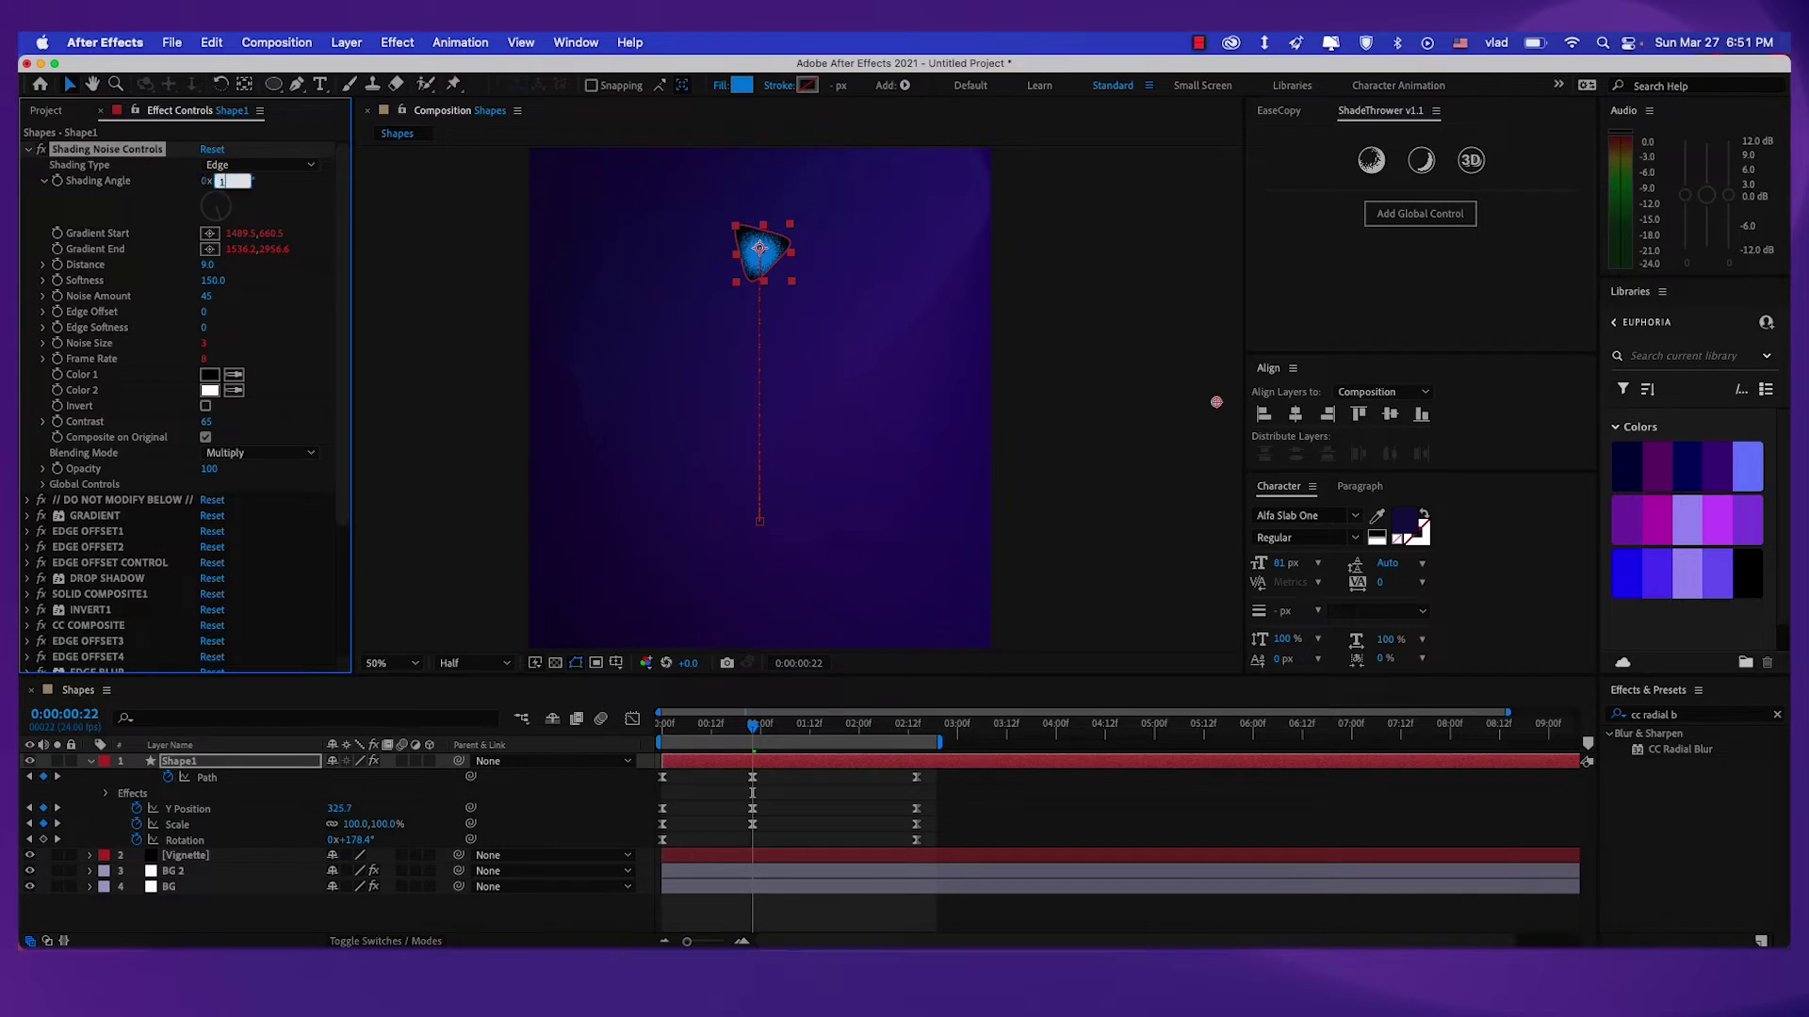
pyautogui.write('30')
pyautogui.press('Return')
# Keyframe the shading noise Softness on Shape1 at 0:00:00:22, 0:00:00:00 and 0:00:02:14.
pyautogui.click(218, 763)
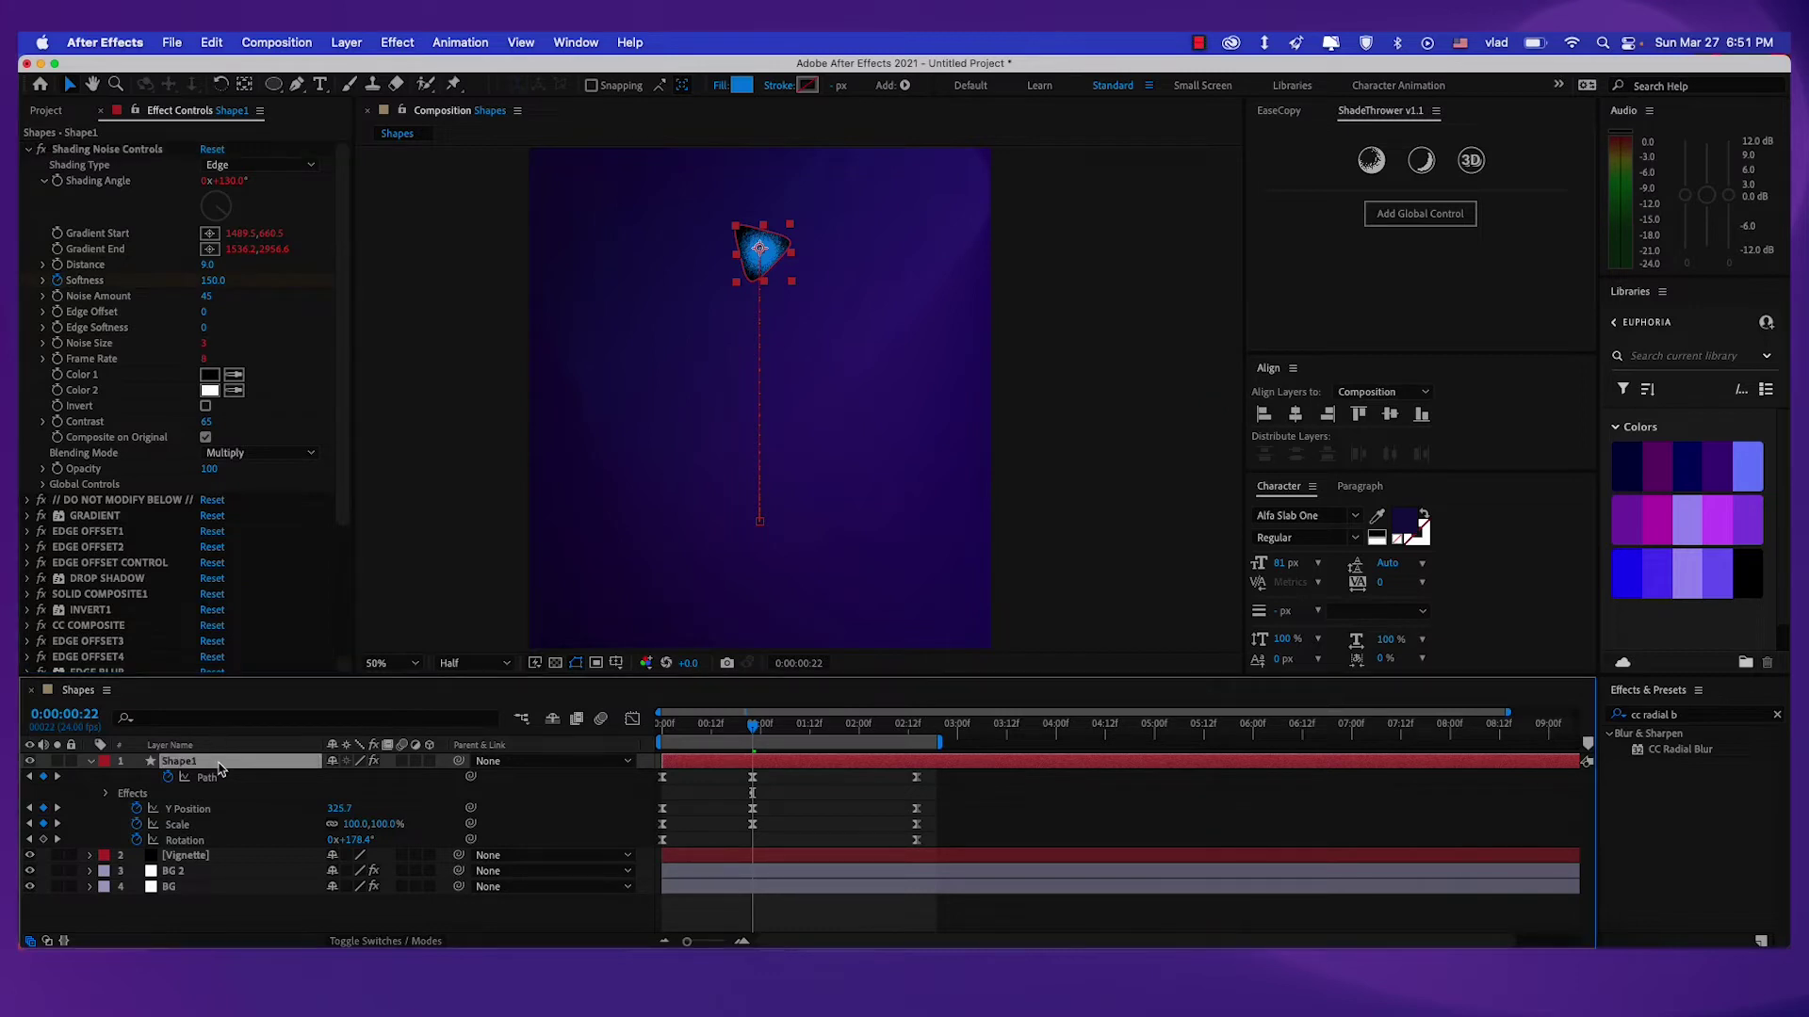
pyautogui.press('u')
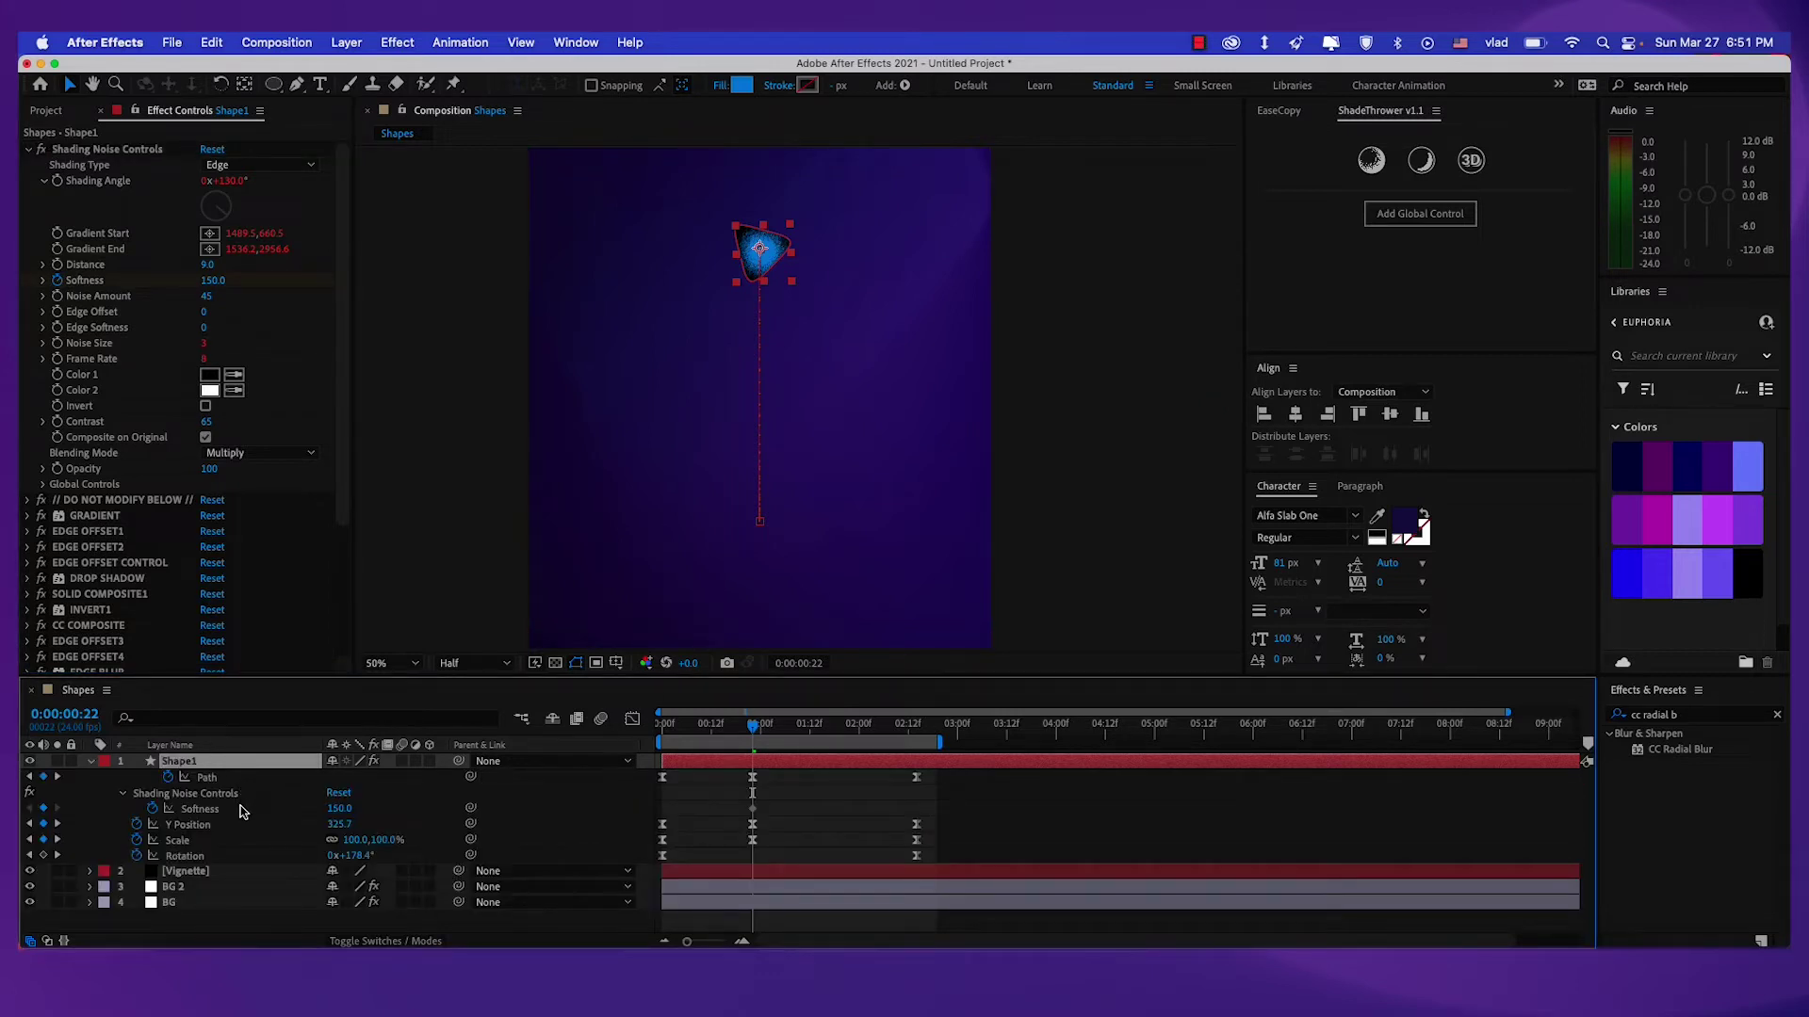
pyautogui.click(241, 811)
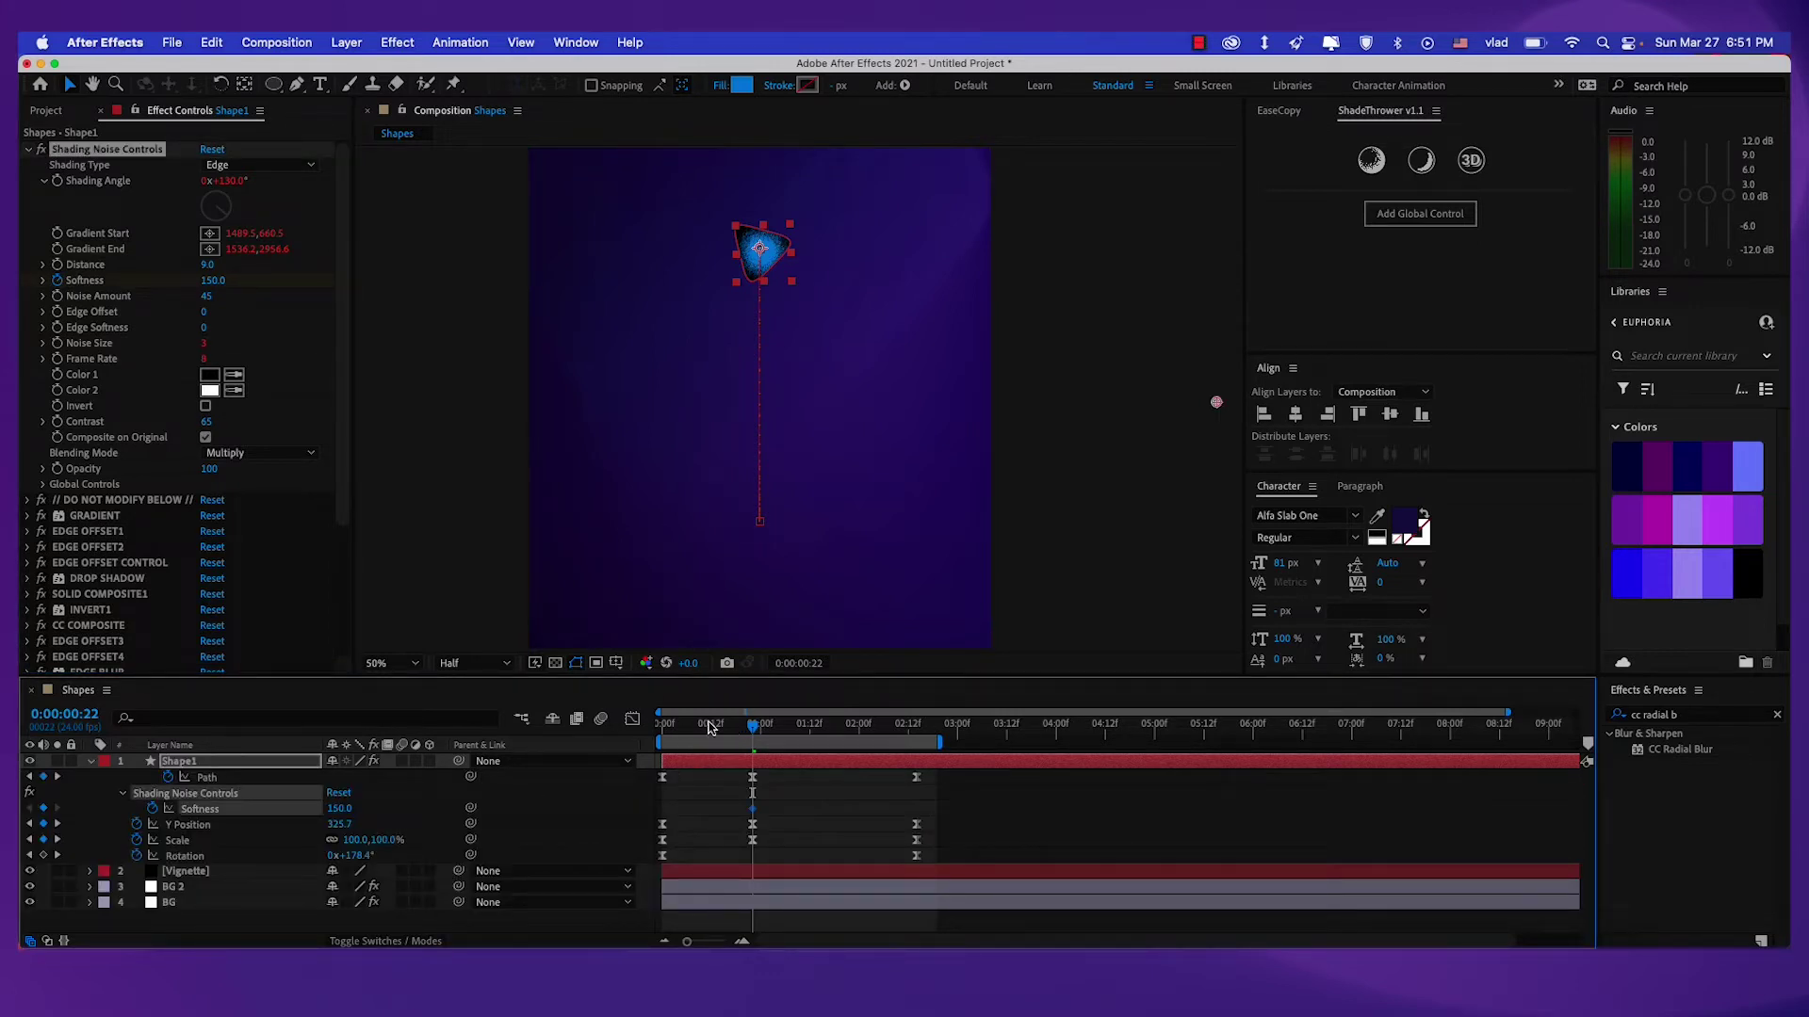
pyautogui.moveTo(711, 726); pyautogui.dragTo(647, 740)
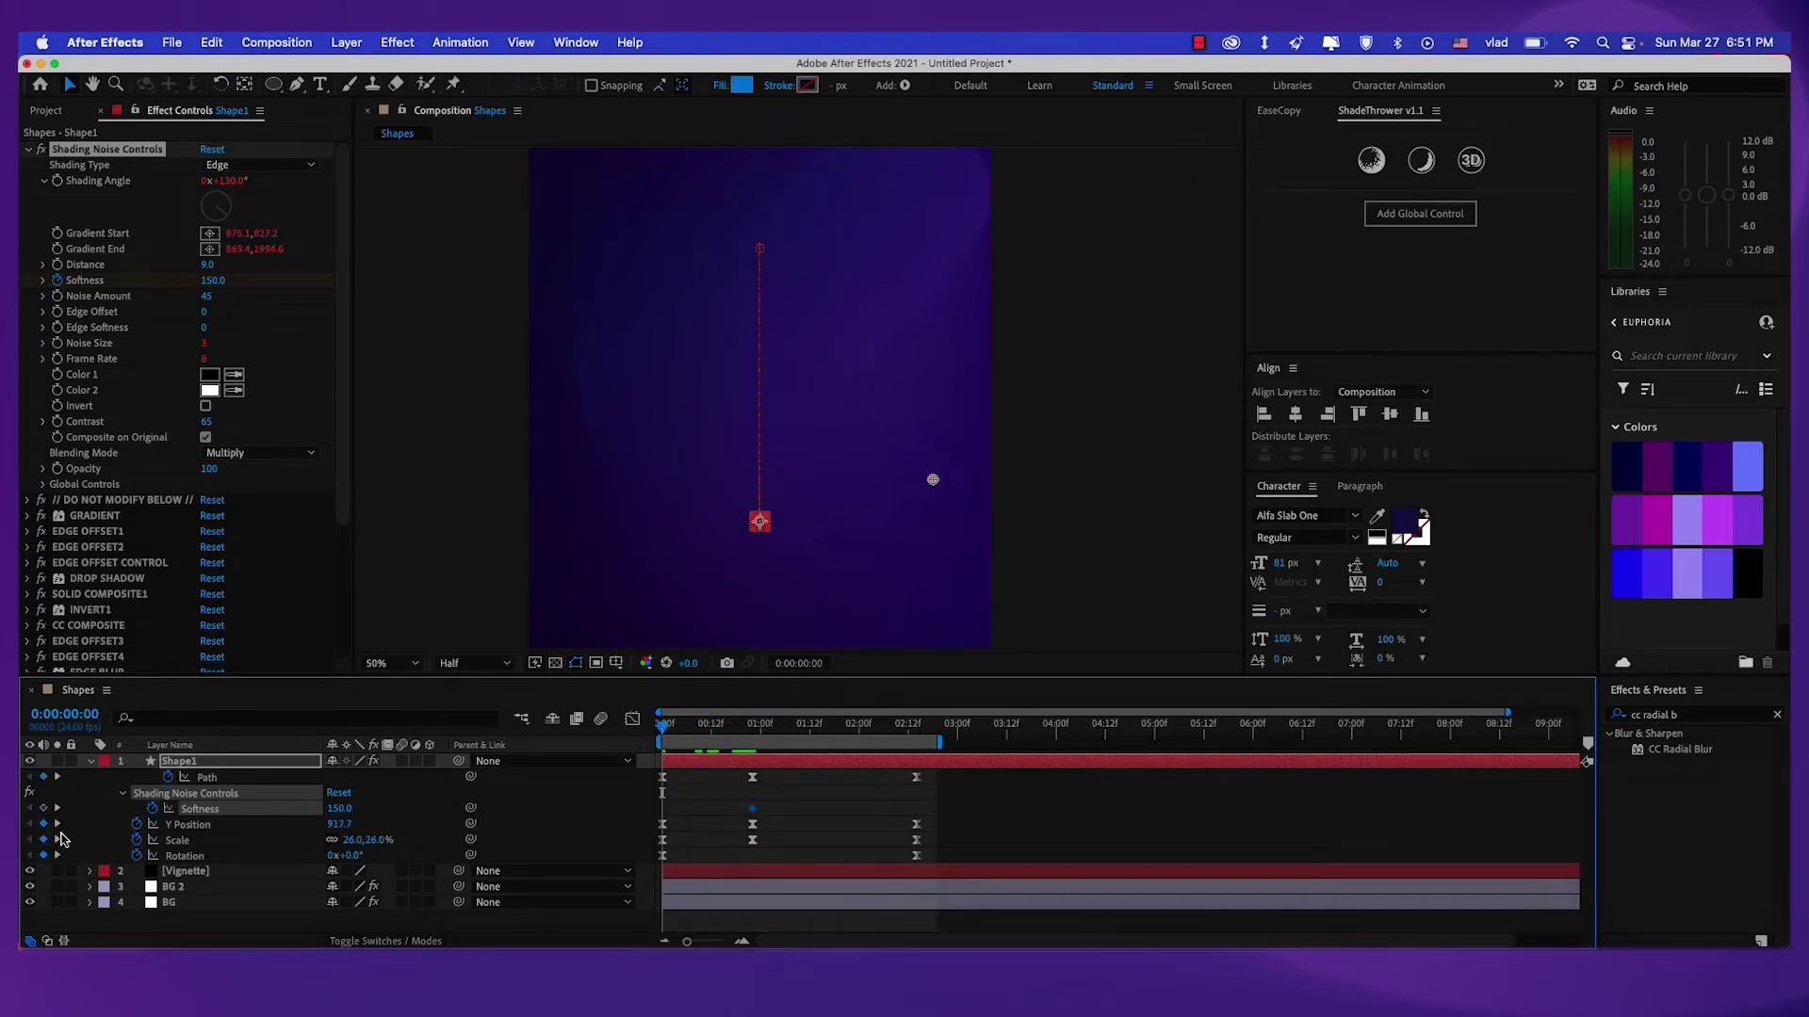
pyautogui.click(42, 809)
pyautogui.moveTo(762, 727); pyautogui.dragTo(916, 738)
pyautogui.moveTo(773, 722); pyautogui.dragTo(659, 724)
# Set the Softness keyframe at 0:00:00:00 to 40 while inspecting the small circle up close.
pyautogui.moveTo(679, 806); pyautogui.dragTo(656, 826)
pyautogui.press('.')
pyautogui.moveTo(762, 608); pyautogui.dragTo(836, 406)
pyautogui.press('.')
pyautogui.moveTo(348, 811); pyautogui.dragTo(333, 818)
pyautogui.click(340, 811)
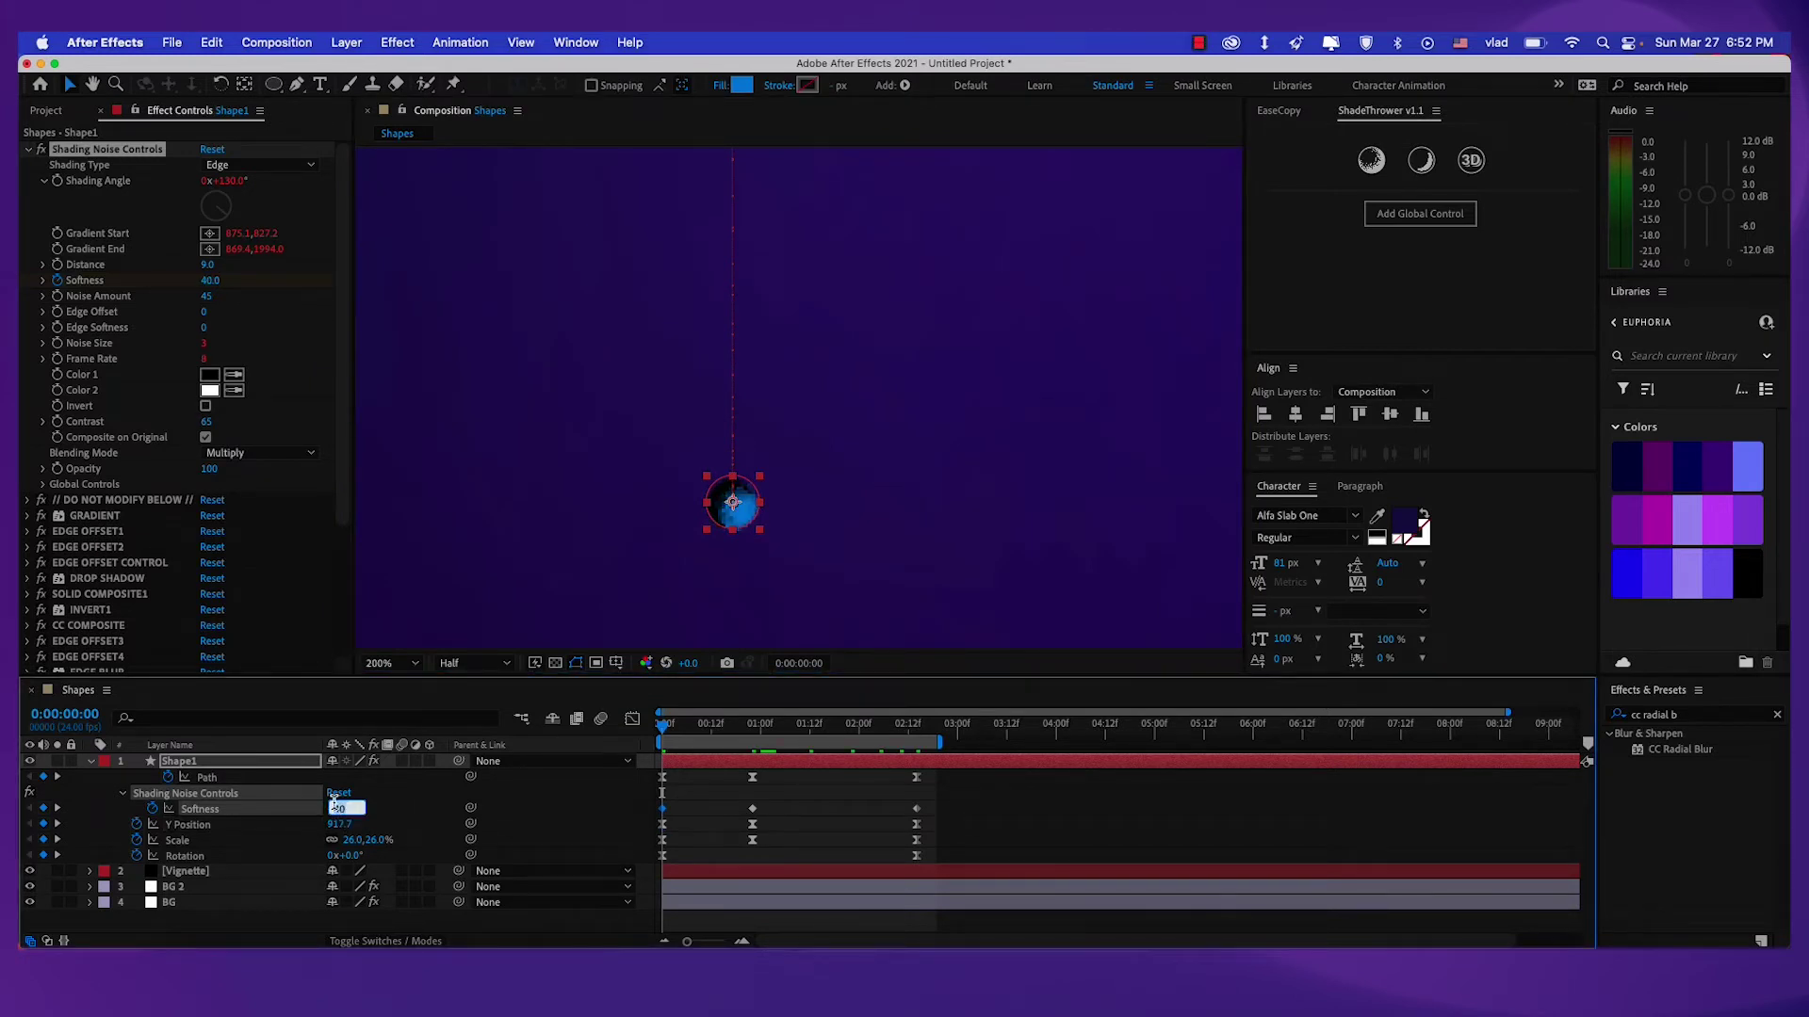
pyautogui.write('50')
pyautogui.press('Return')
pyautogui.click(336, 809)
pyautogui.write('40')
pyautogui.press('Return')
pyautogui.scroll(-1, 755, 551)
pyautogui.moveTo(752, 557); pyautogui.dragTo(726, 591)
# Set the Softness keyframe at 0:00:00:22 to 120 for the shaded triangle.
pyautogui.moveTo(664, 729); pyautogui.dragTo(740, 728)
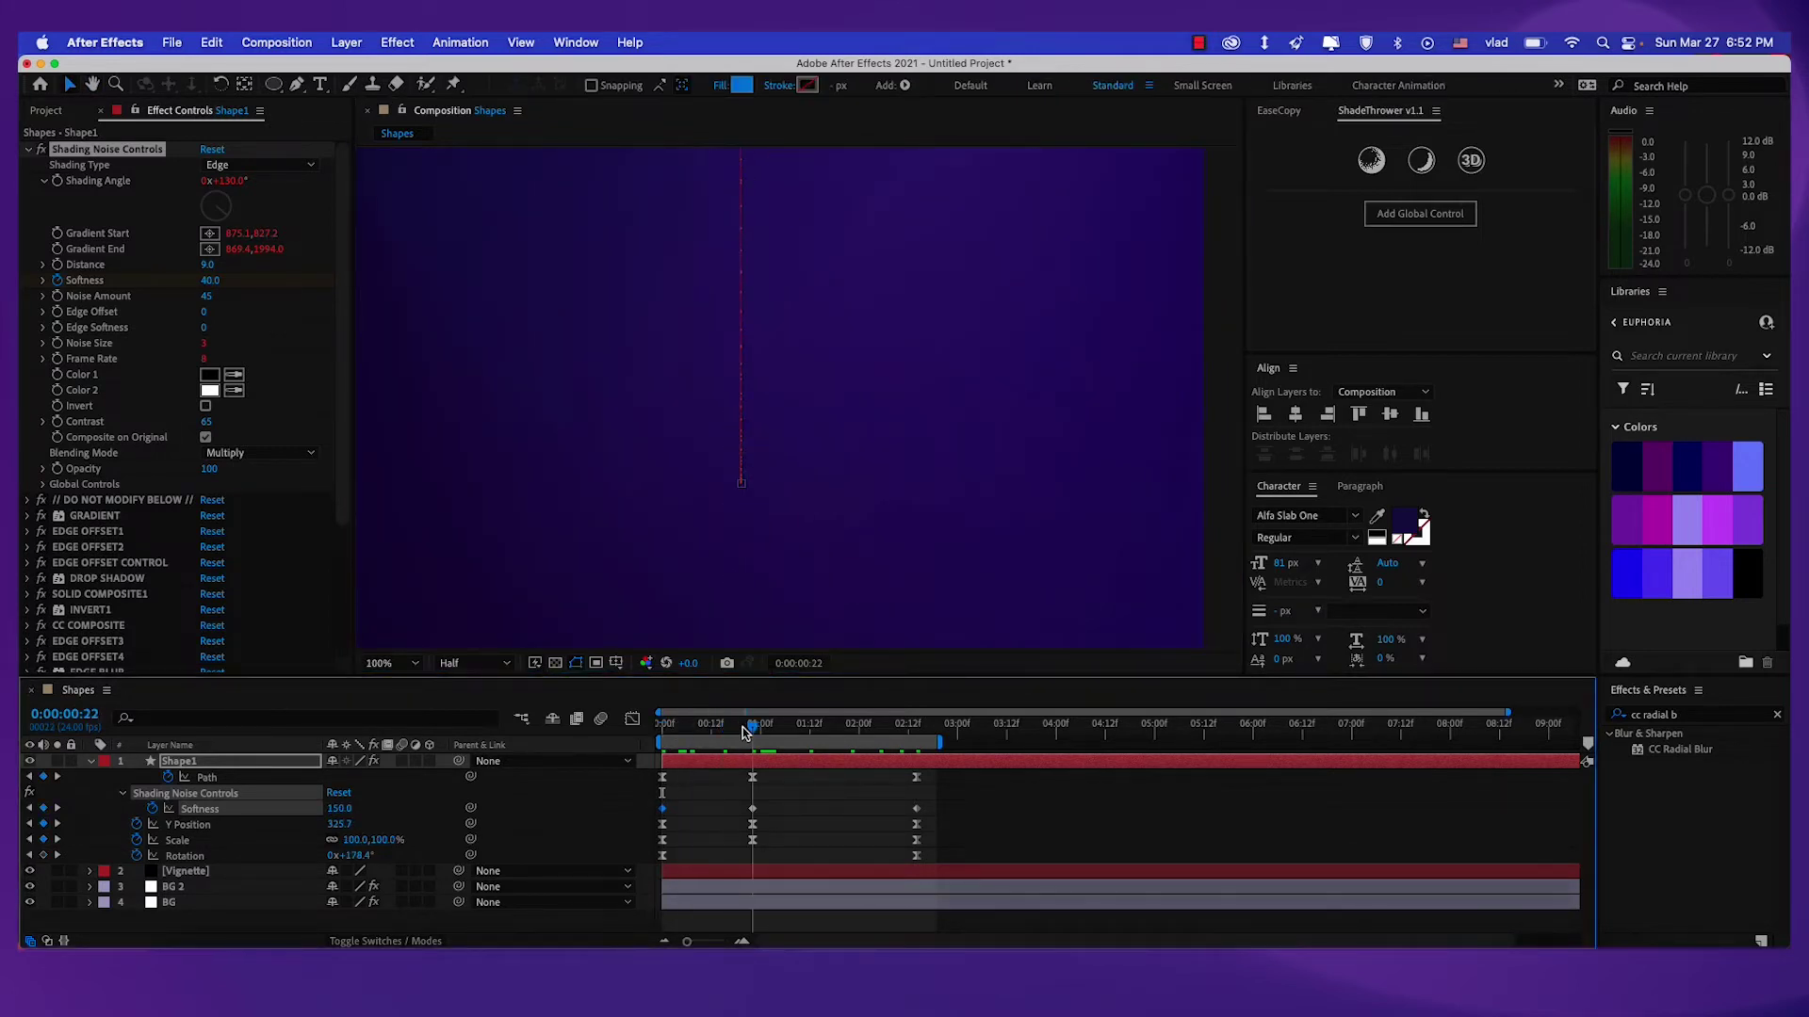
pyautogui.scroll(-1, 836, 396)
pyautogui.moveTo(856, 370); pyautogui.dragTo(841, 539)
pyautogui.scroll(1, 782, 372)
pyautogui.moveTo(778, 359); pyautogui.dragTo(807, 407)
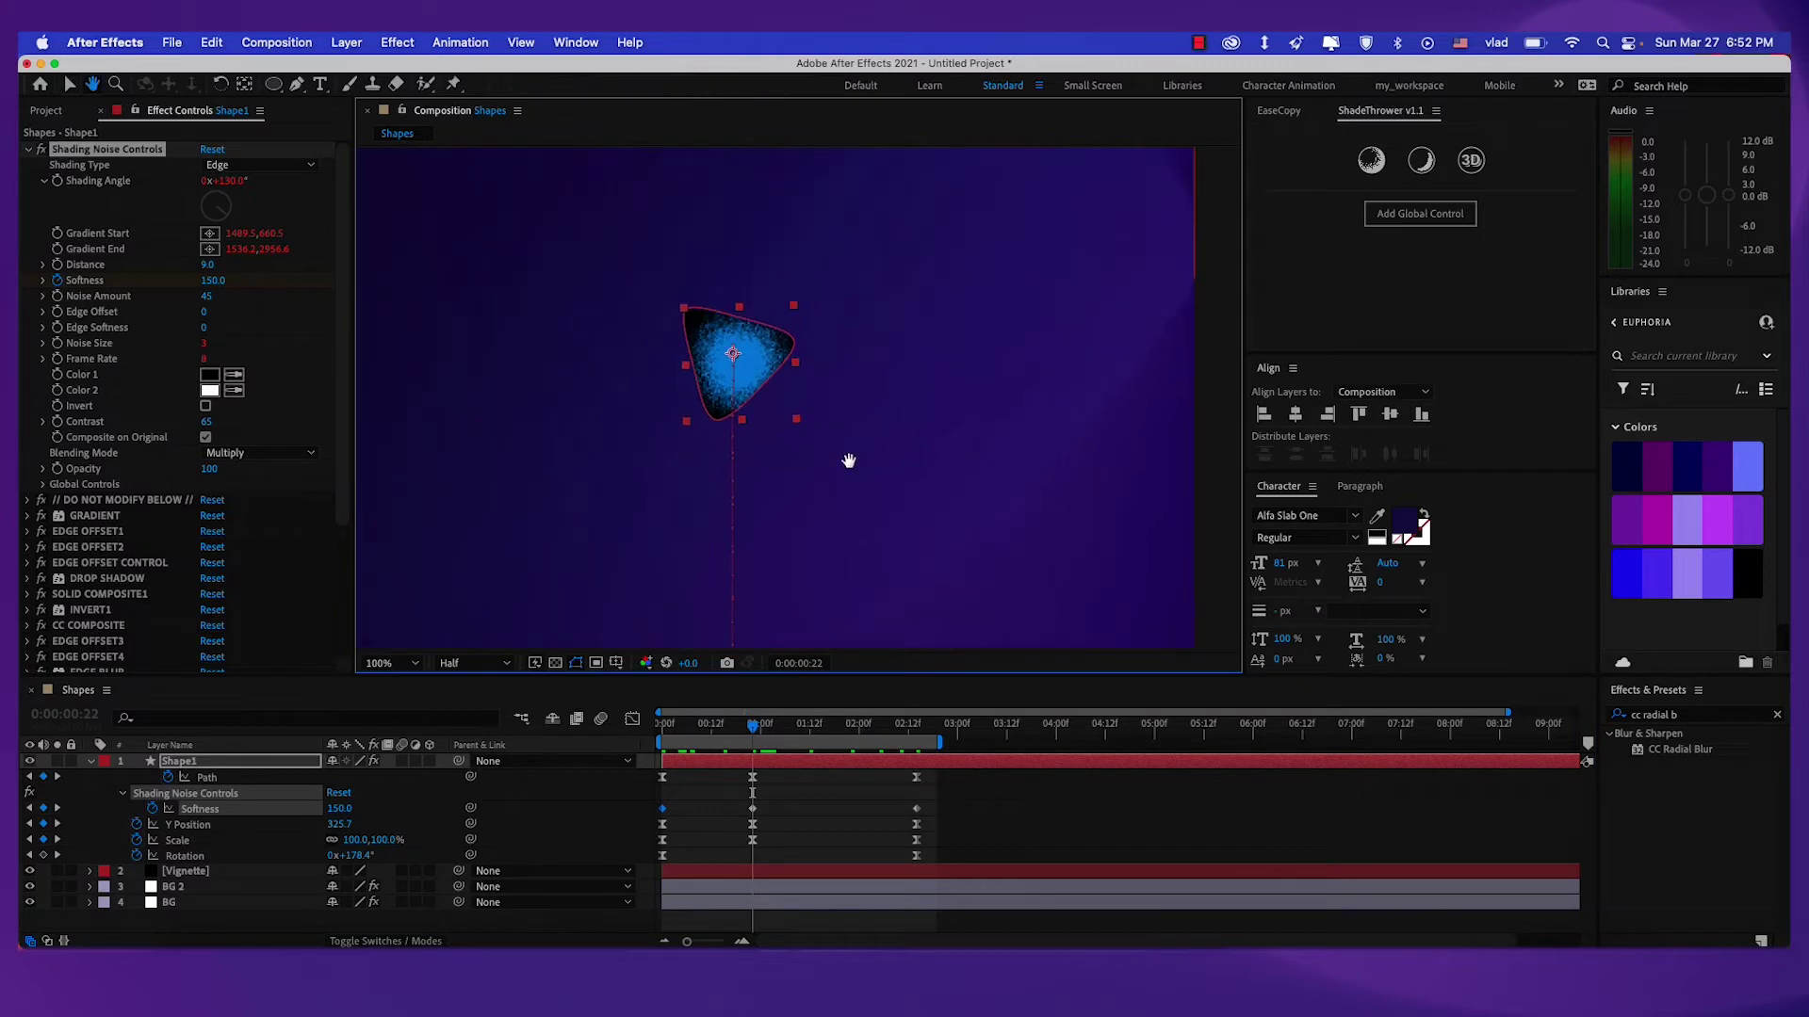
pyautogui.click(342, 812)
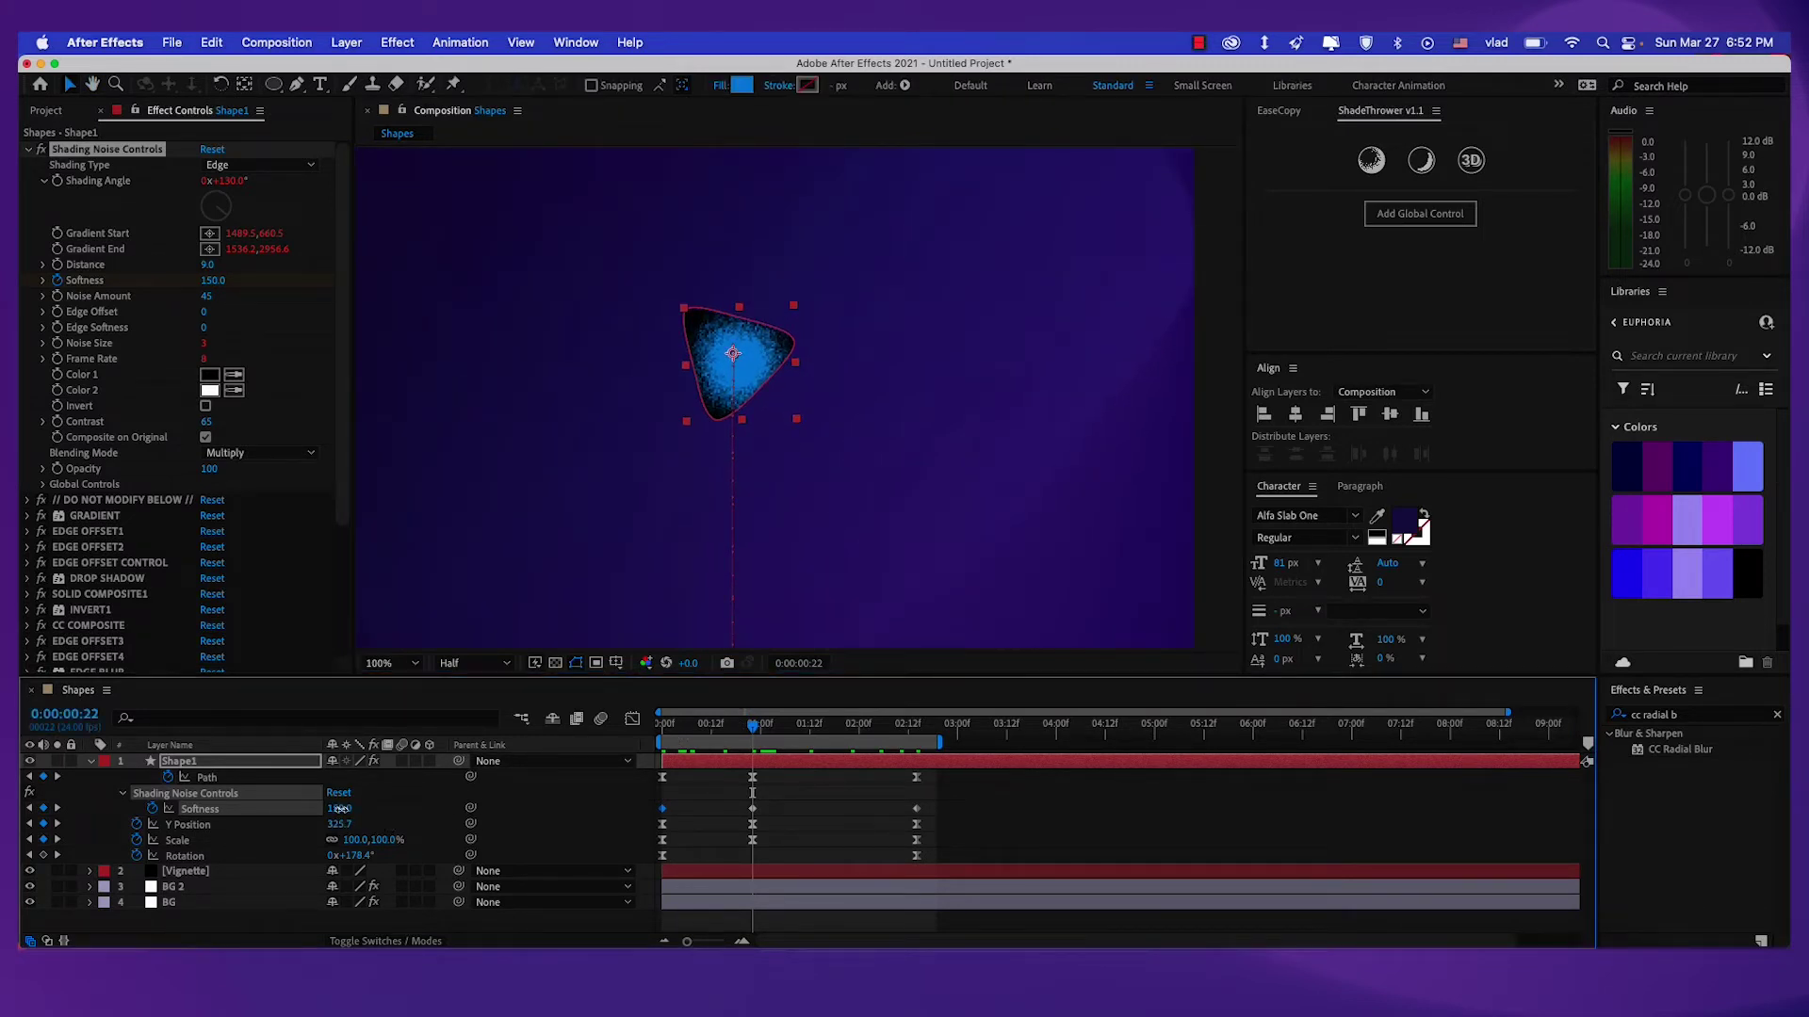
pyautogui.moveTo(325, 809)
pyautogui.mouseDown()
pyautogui.moveTo(344, 812)
pyautogui.moveTo(320, 811)
pyautogui.mouseUp()
pyautogui.click(342, 809)
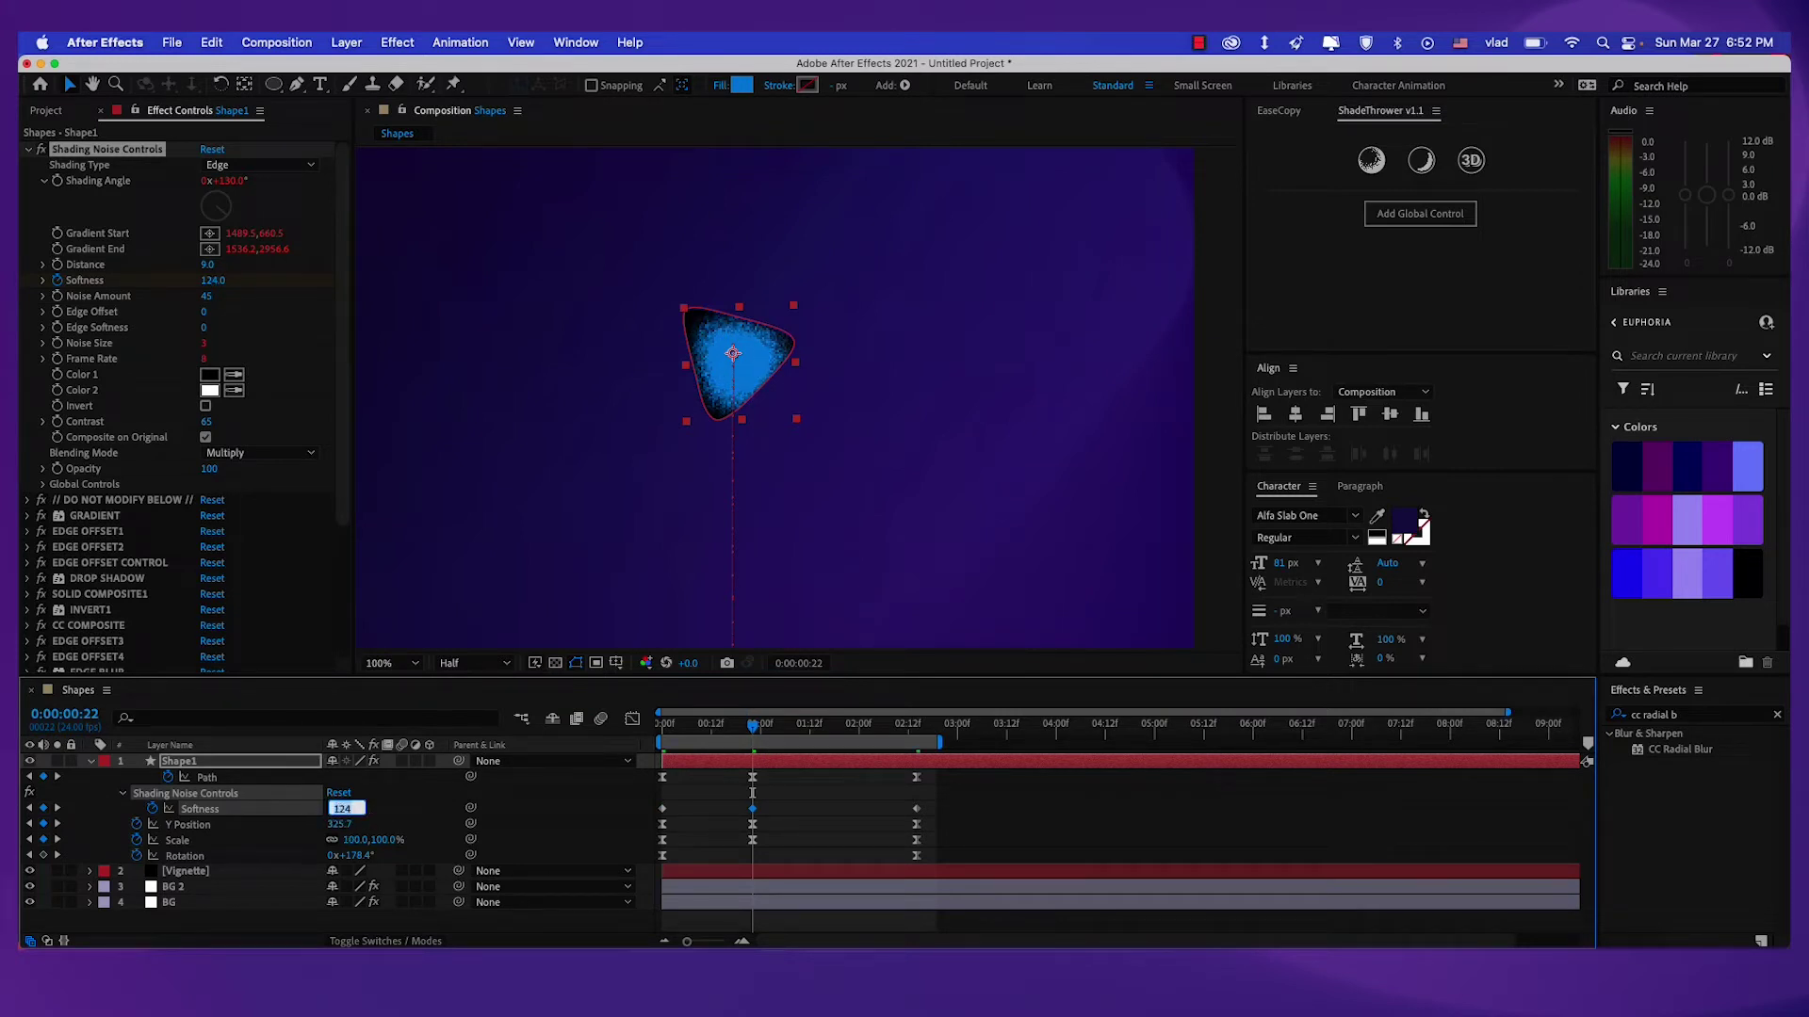
pyautogui.write('120')
pyautogui.press('Return')
# Scrub to 0:00:01:11 with the whole composition in view to review the shading on the falling shape.
pyautogui.press(',')
pyautogui.moveTo(618, 513); pyautogui.dragTo(586, 452)
pyautogui.press('v')
pyautogui.click(806, 741)
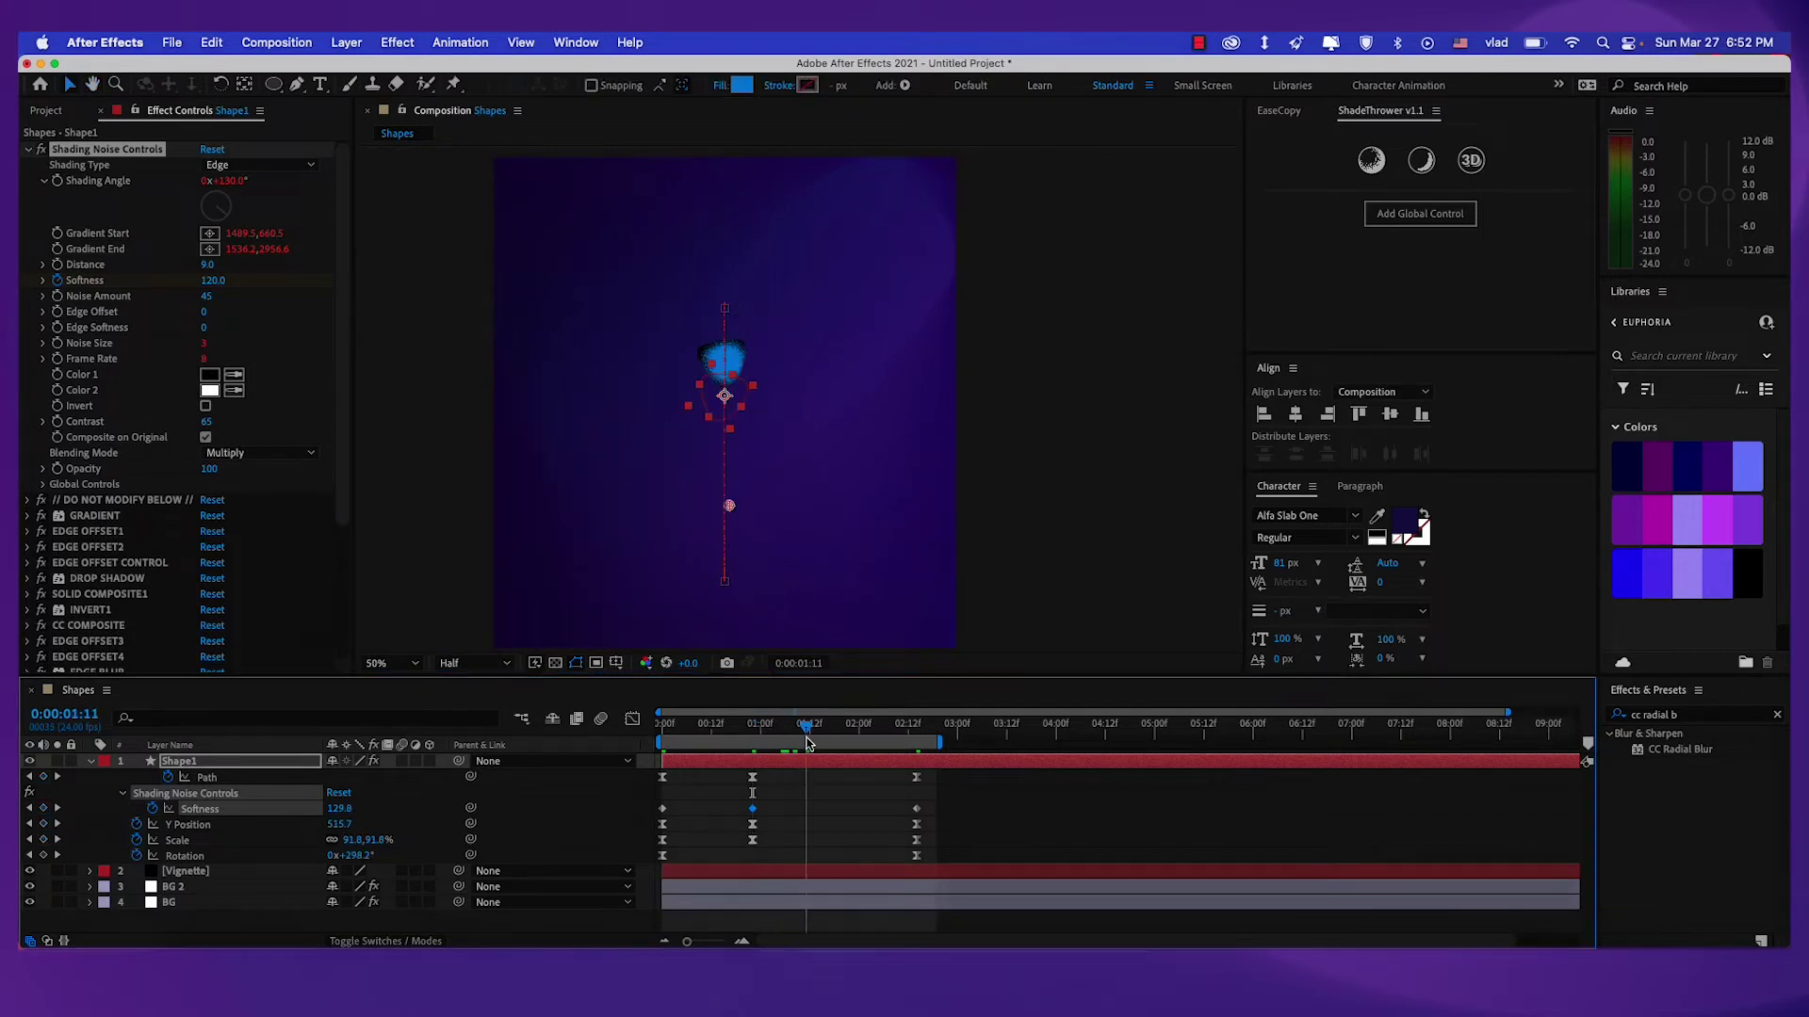
# Copy the starting Softness keyframe to 0:00:02:14, ease all the Softness keyframes and preview the animation.
pyautogui.moveTo(806, 742); pyautogui.dragTo(916, 742)
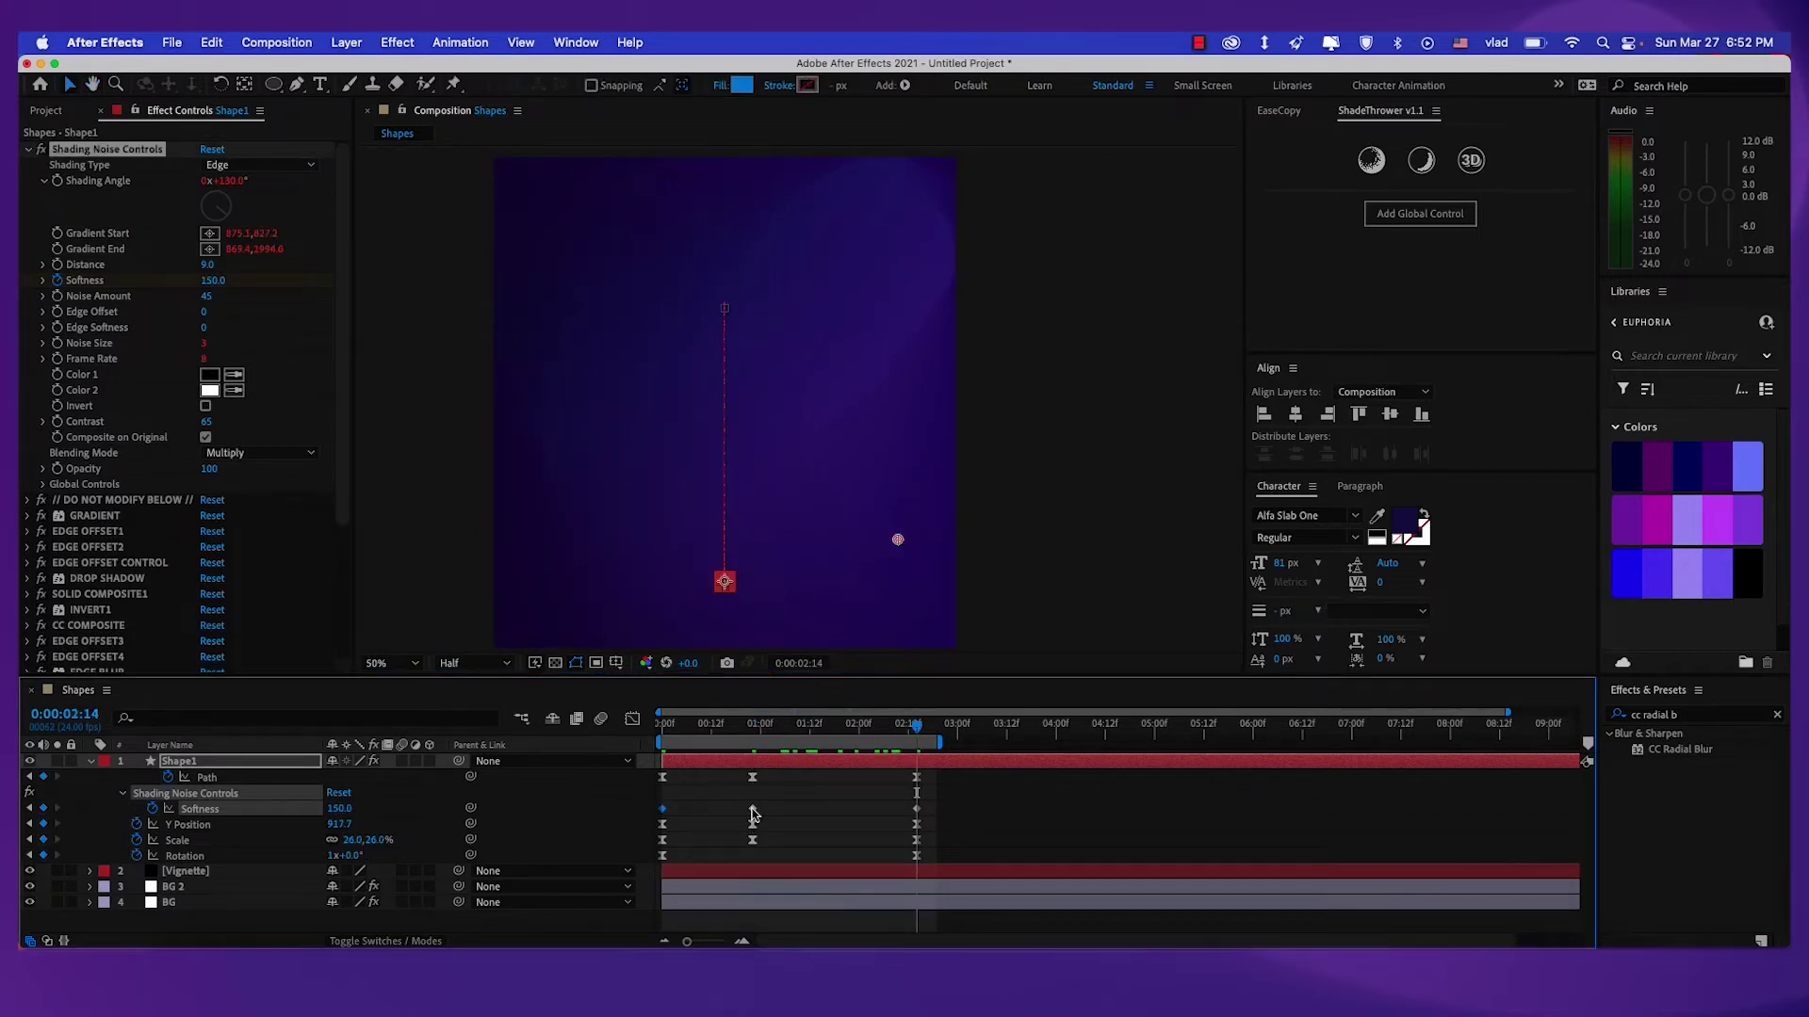
pyautogui.hotkey('ctrl', 'v')
pyautogui.moveTo(949, 807); pyautogui.dragTo(643, 815)
pyautogui.press('space')
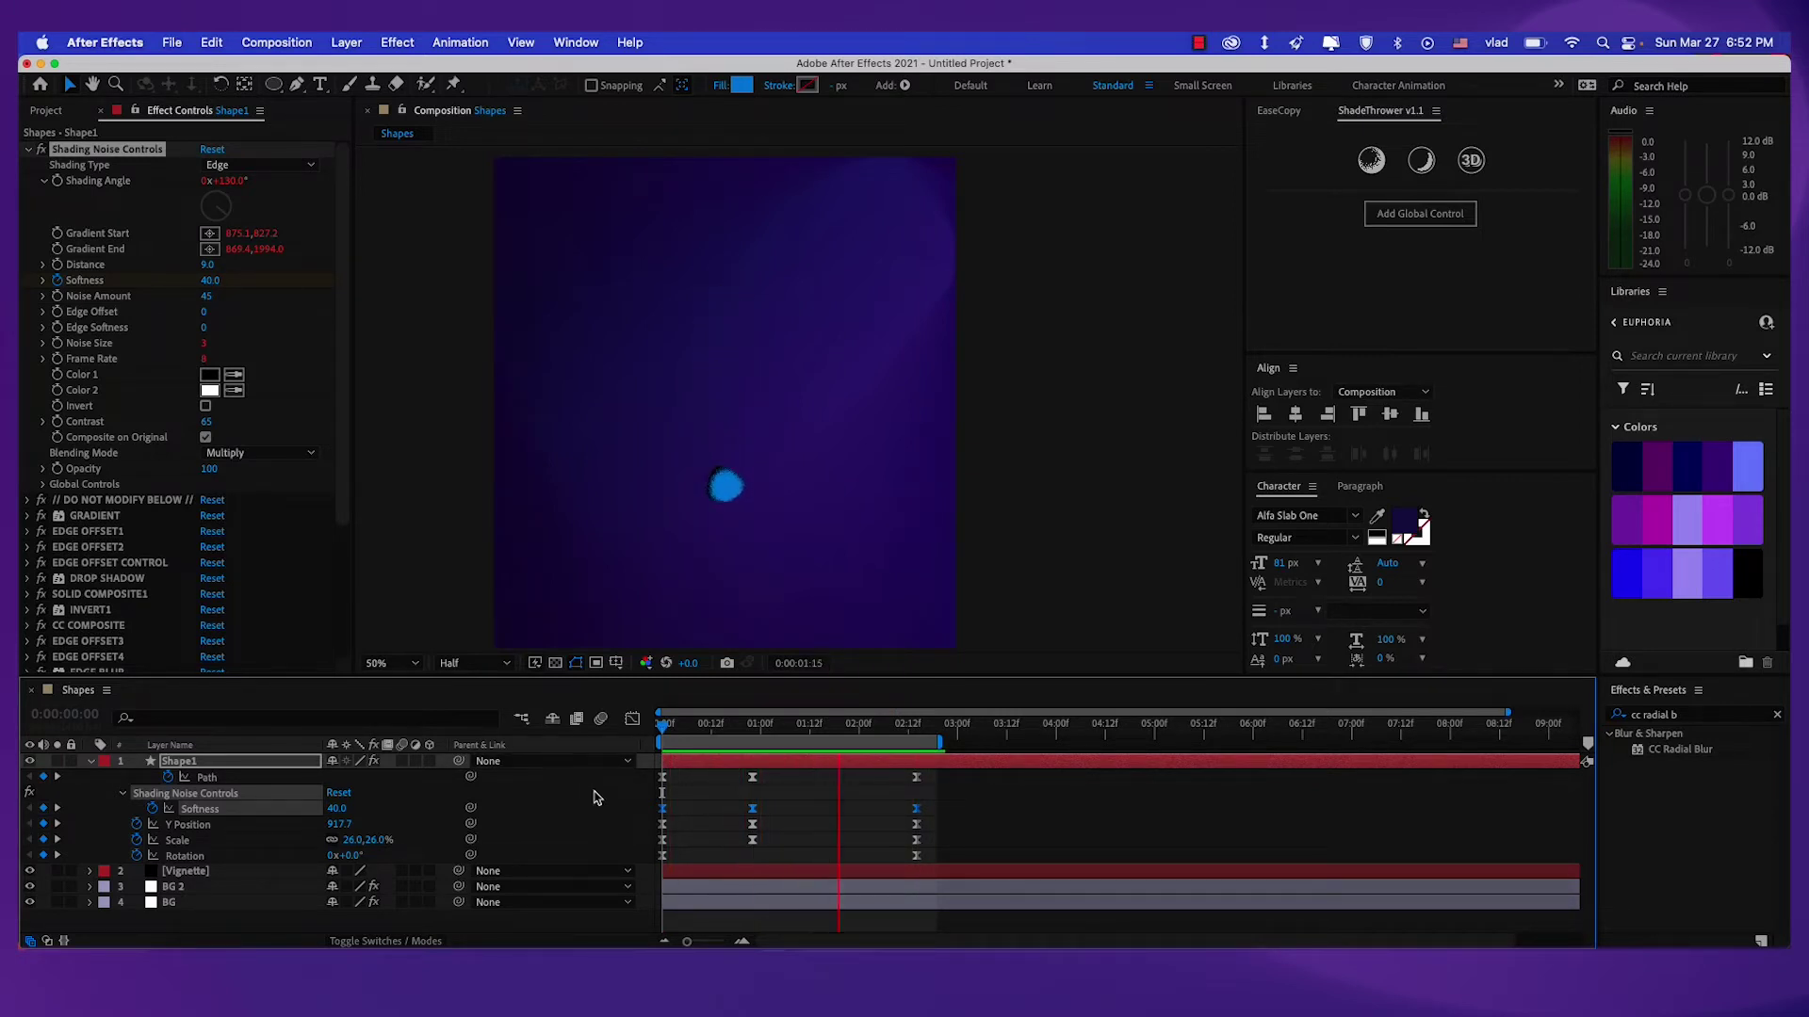
pyautogui.press('space')
# Find the CC Light Sweep effect and apply it to the Shape1 layer.
pyautogui.click(220, 763)
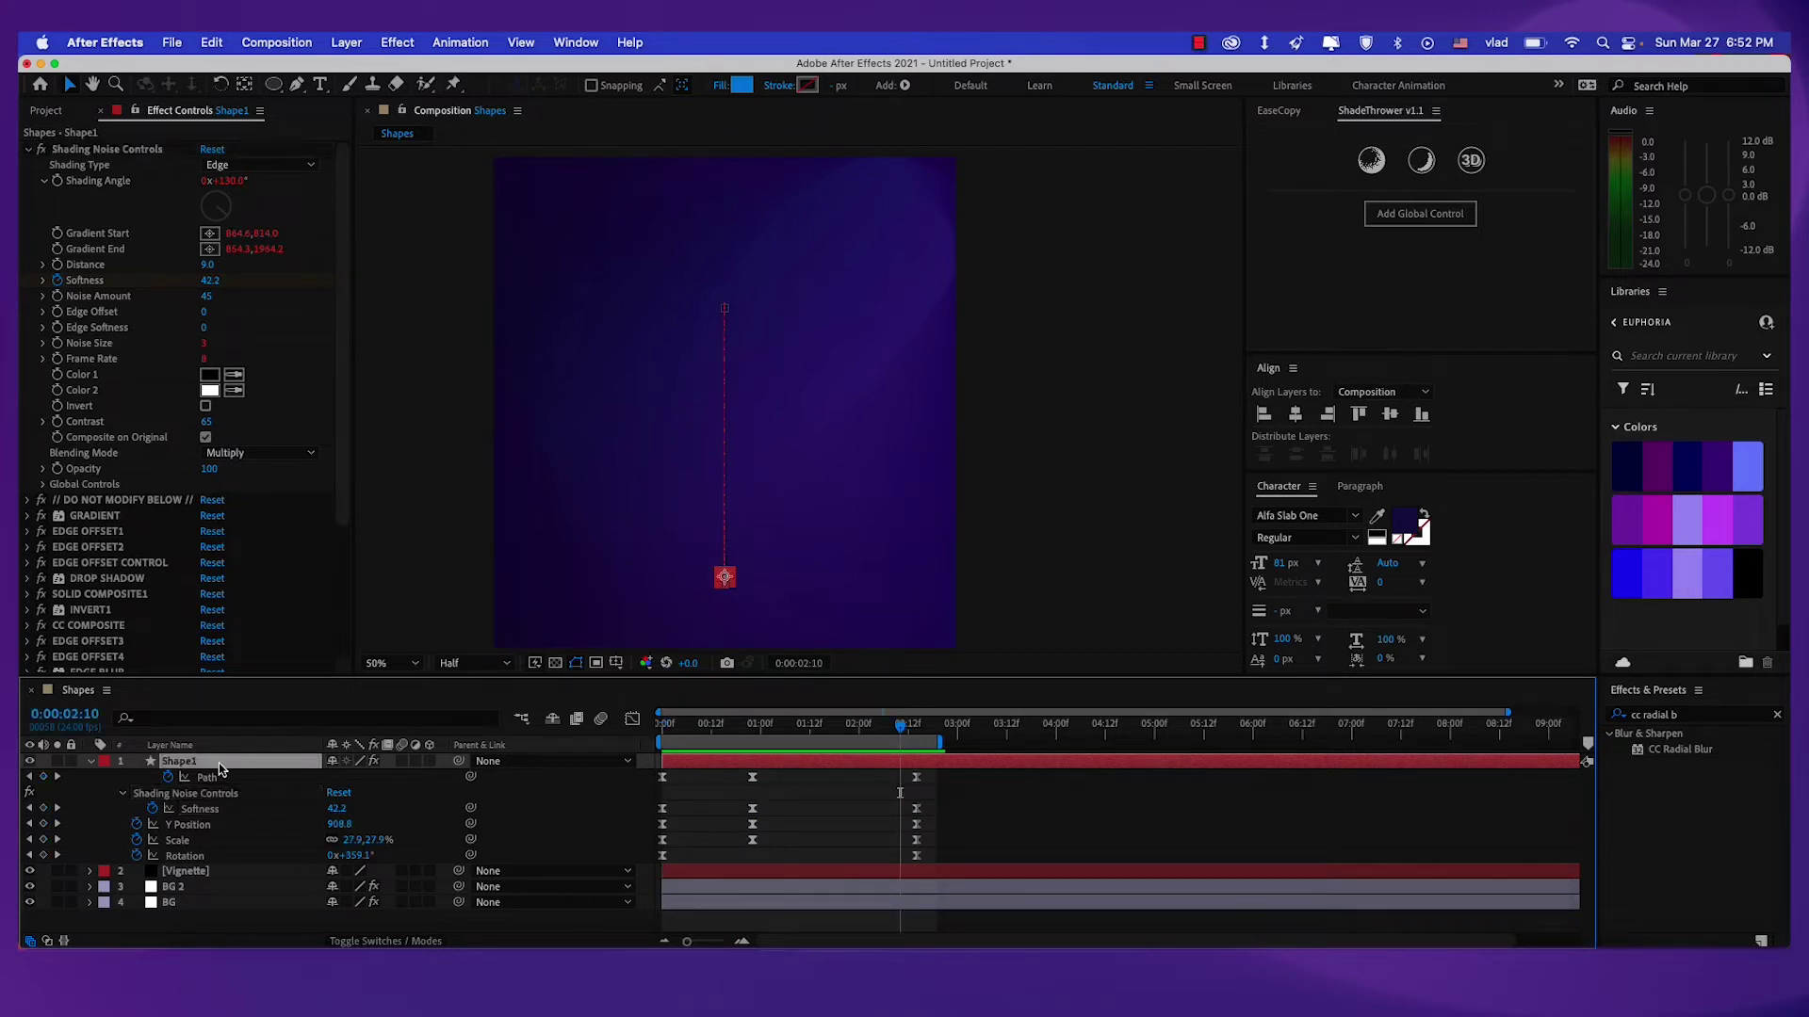
pyautogui.click(1704, 713)
pyautogui.moveTo(1704, 713); pyautogui.dragTo(1665, 700)
pyautogui.write('light se')
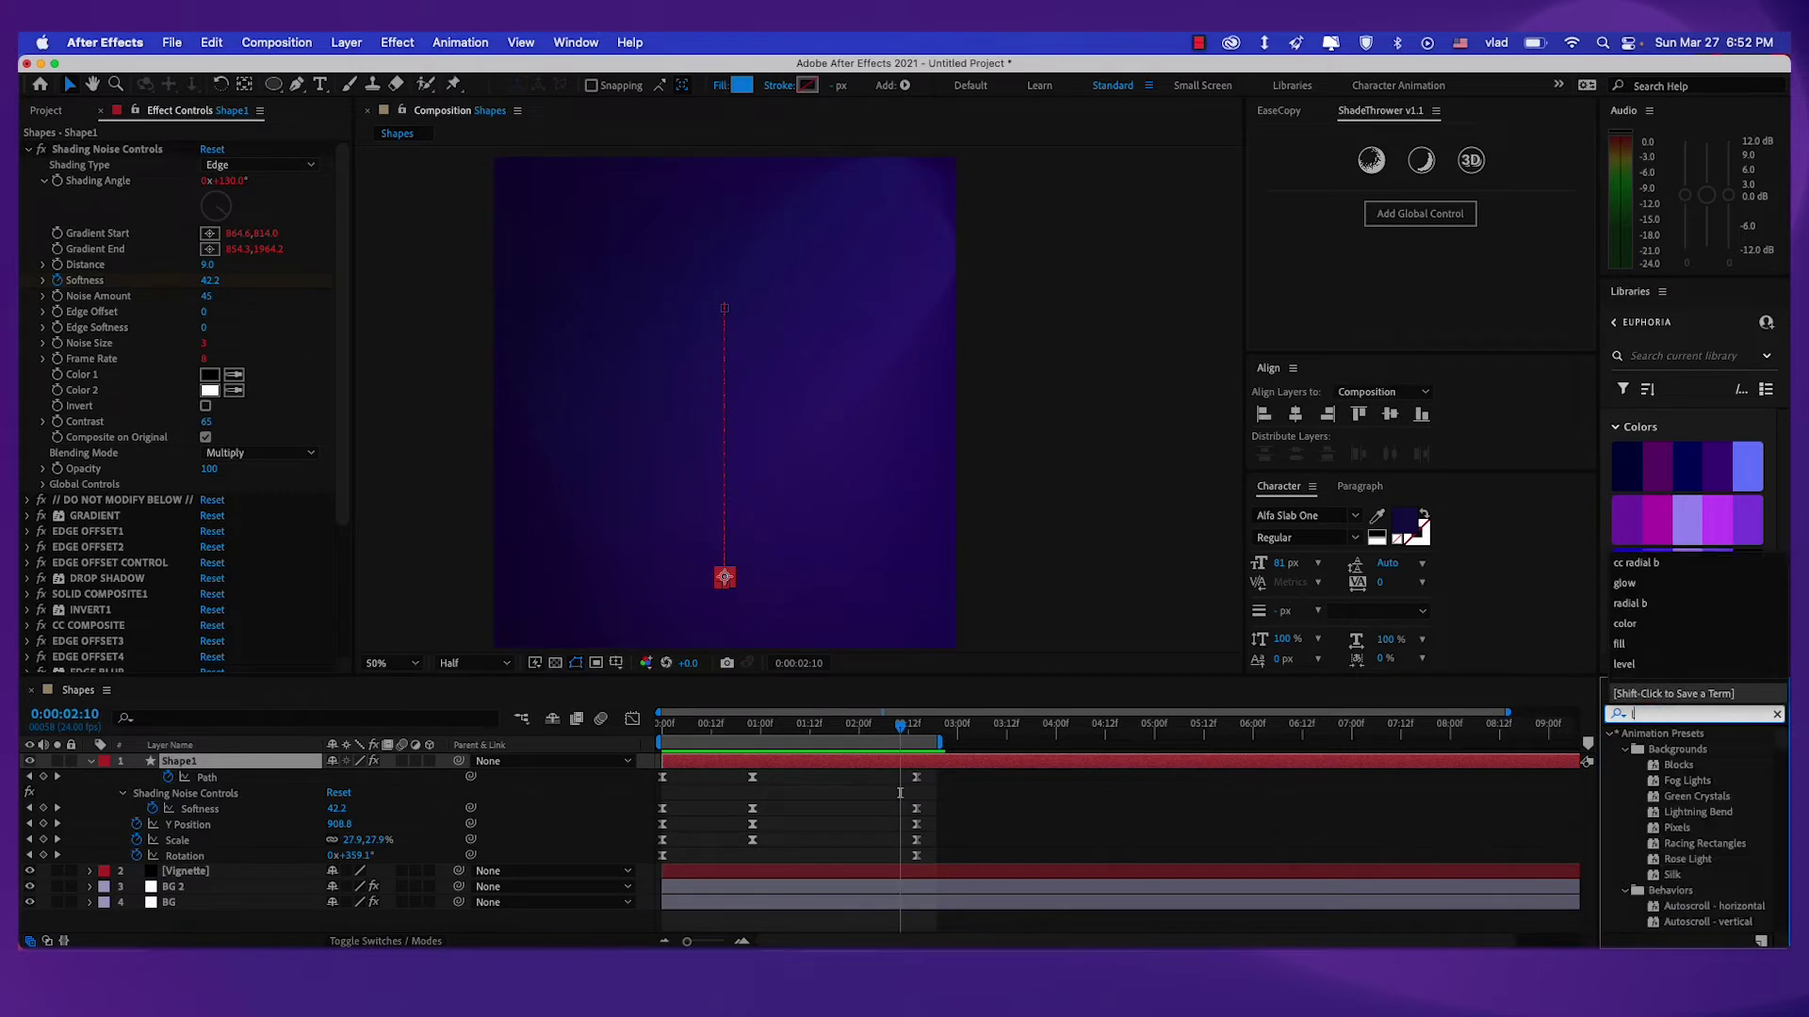
pyautogui.write('e')
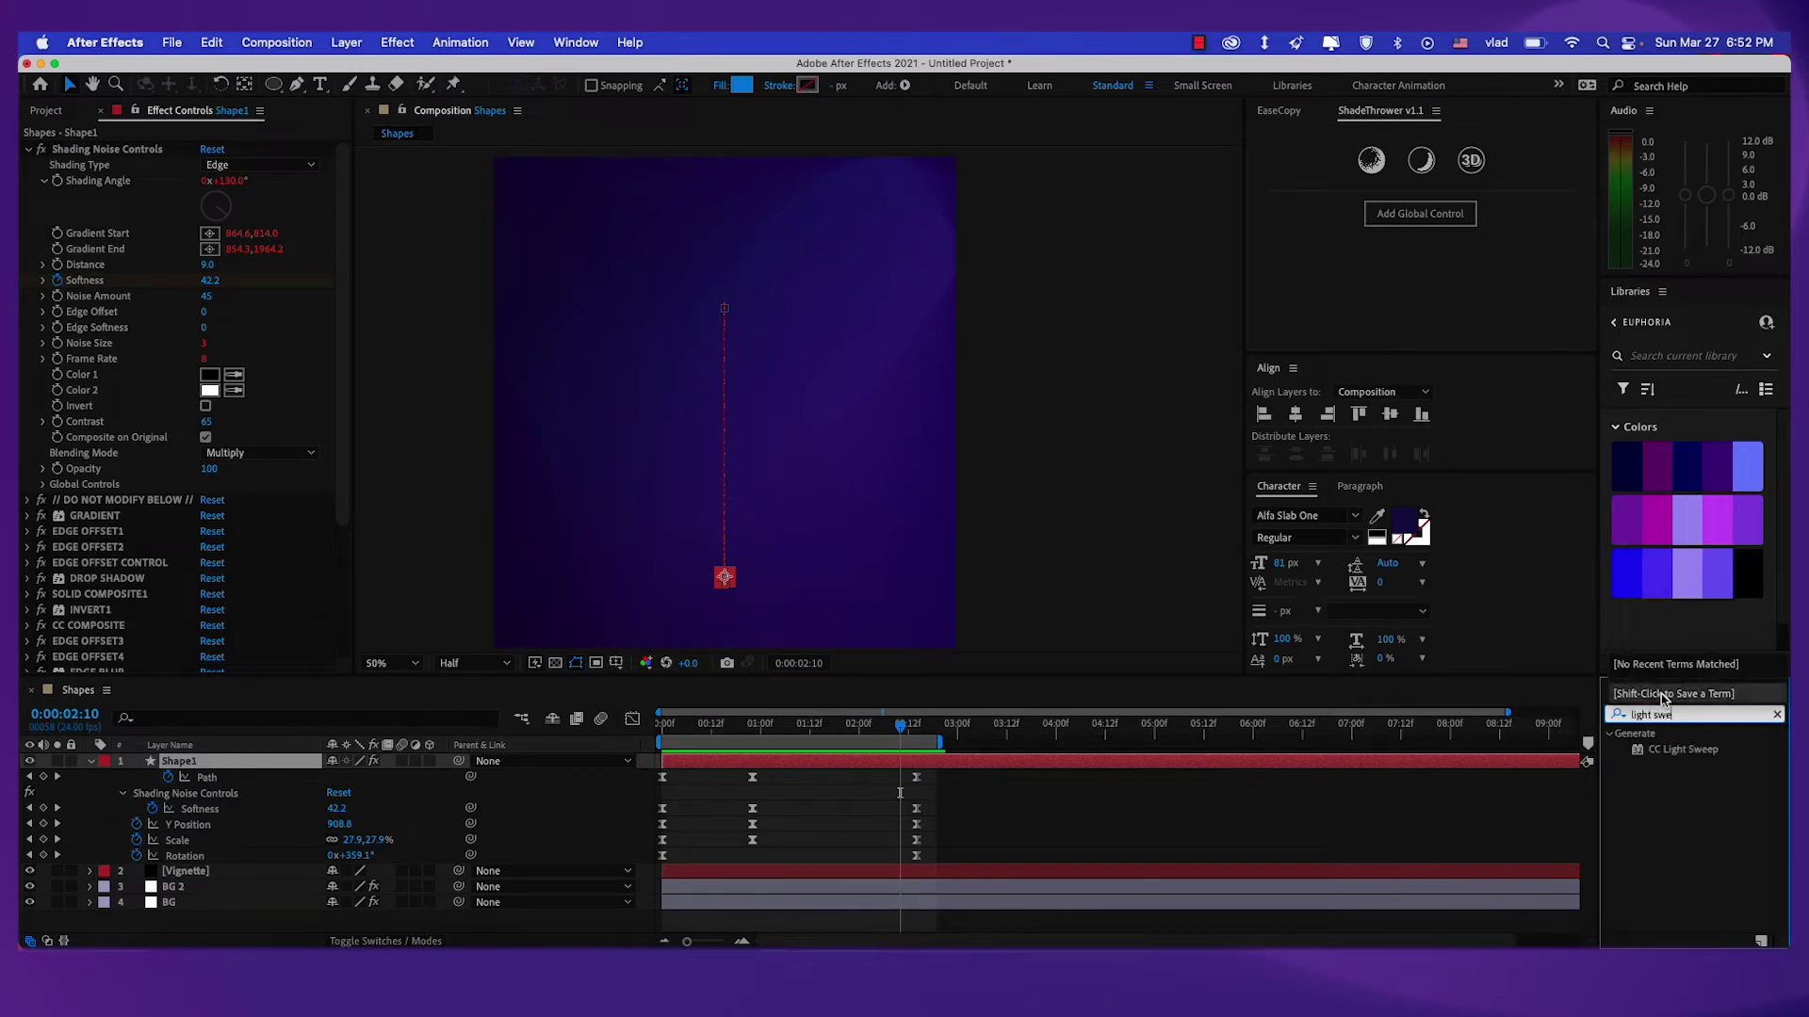
pyautogui.doubleClick(1685, 749)
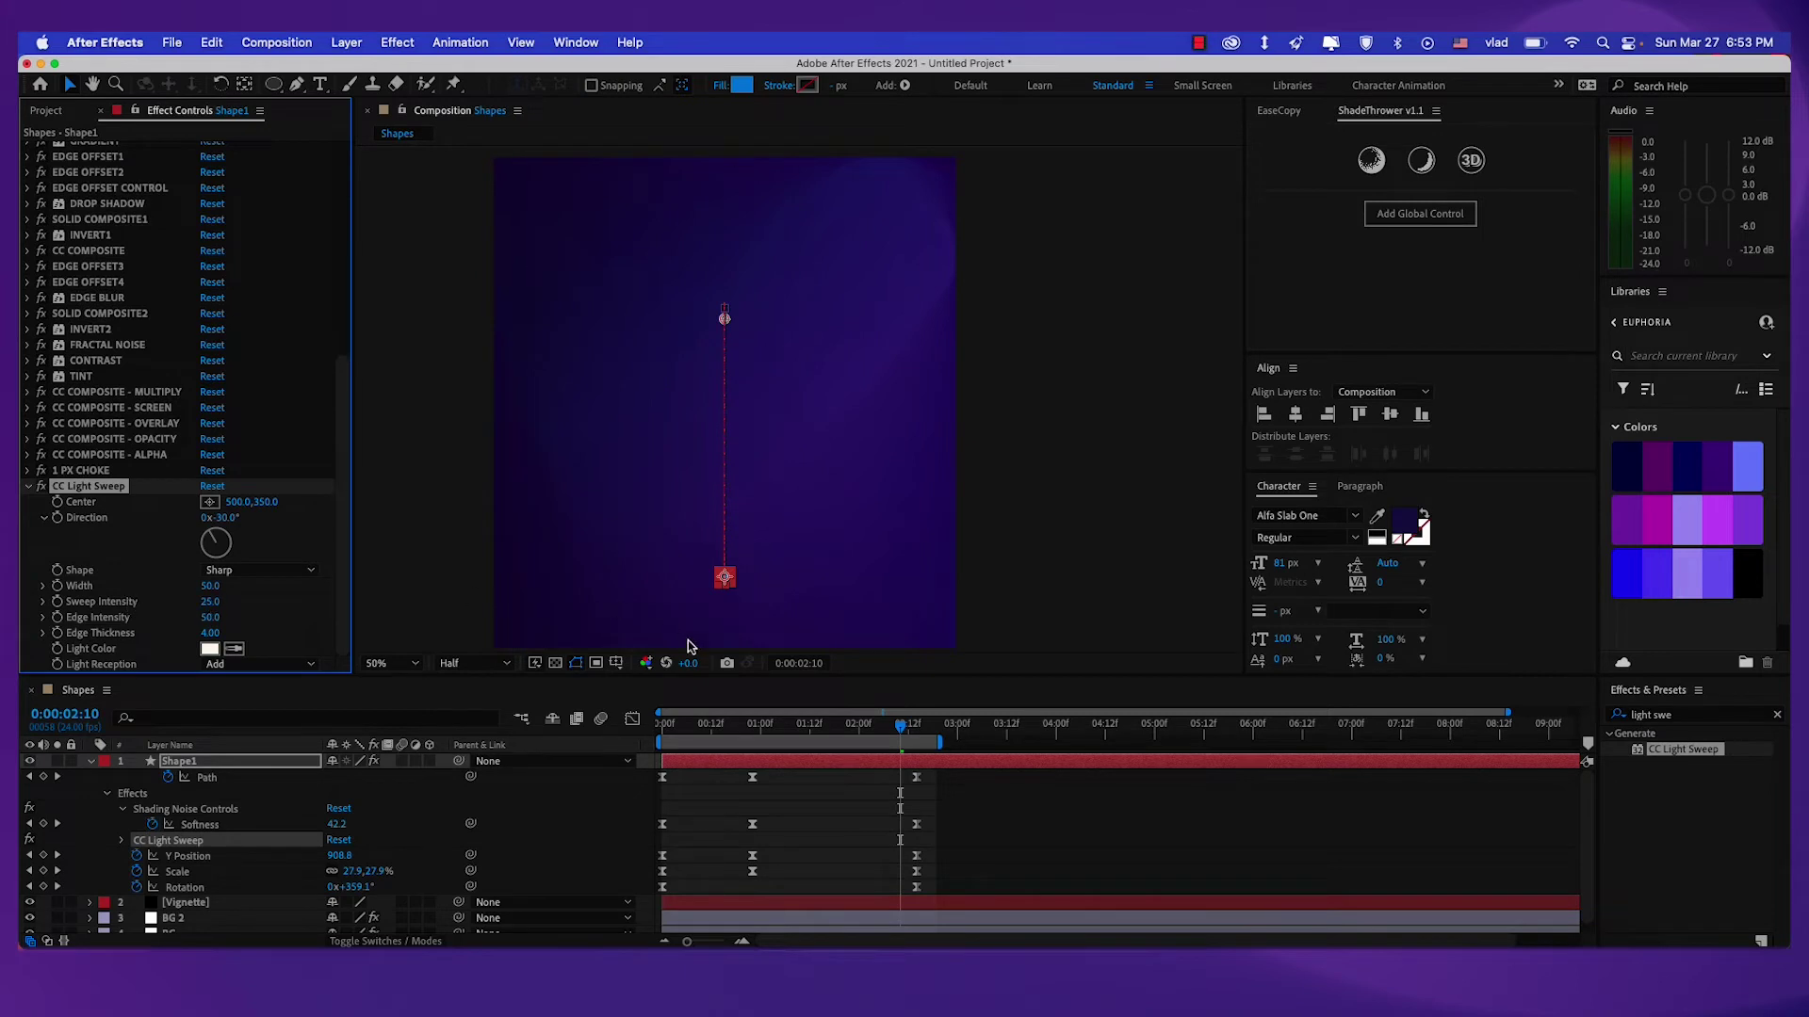
# Set the light sweep's Sweep Intensity to 31 with the triangle shown at 0:00:00:22.
pyautogui.click(752, 724)
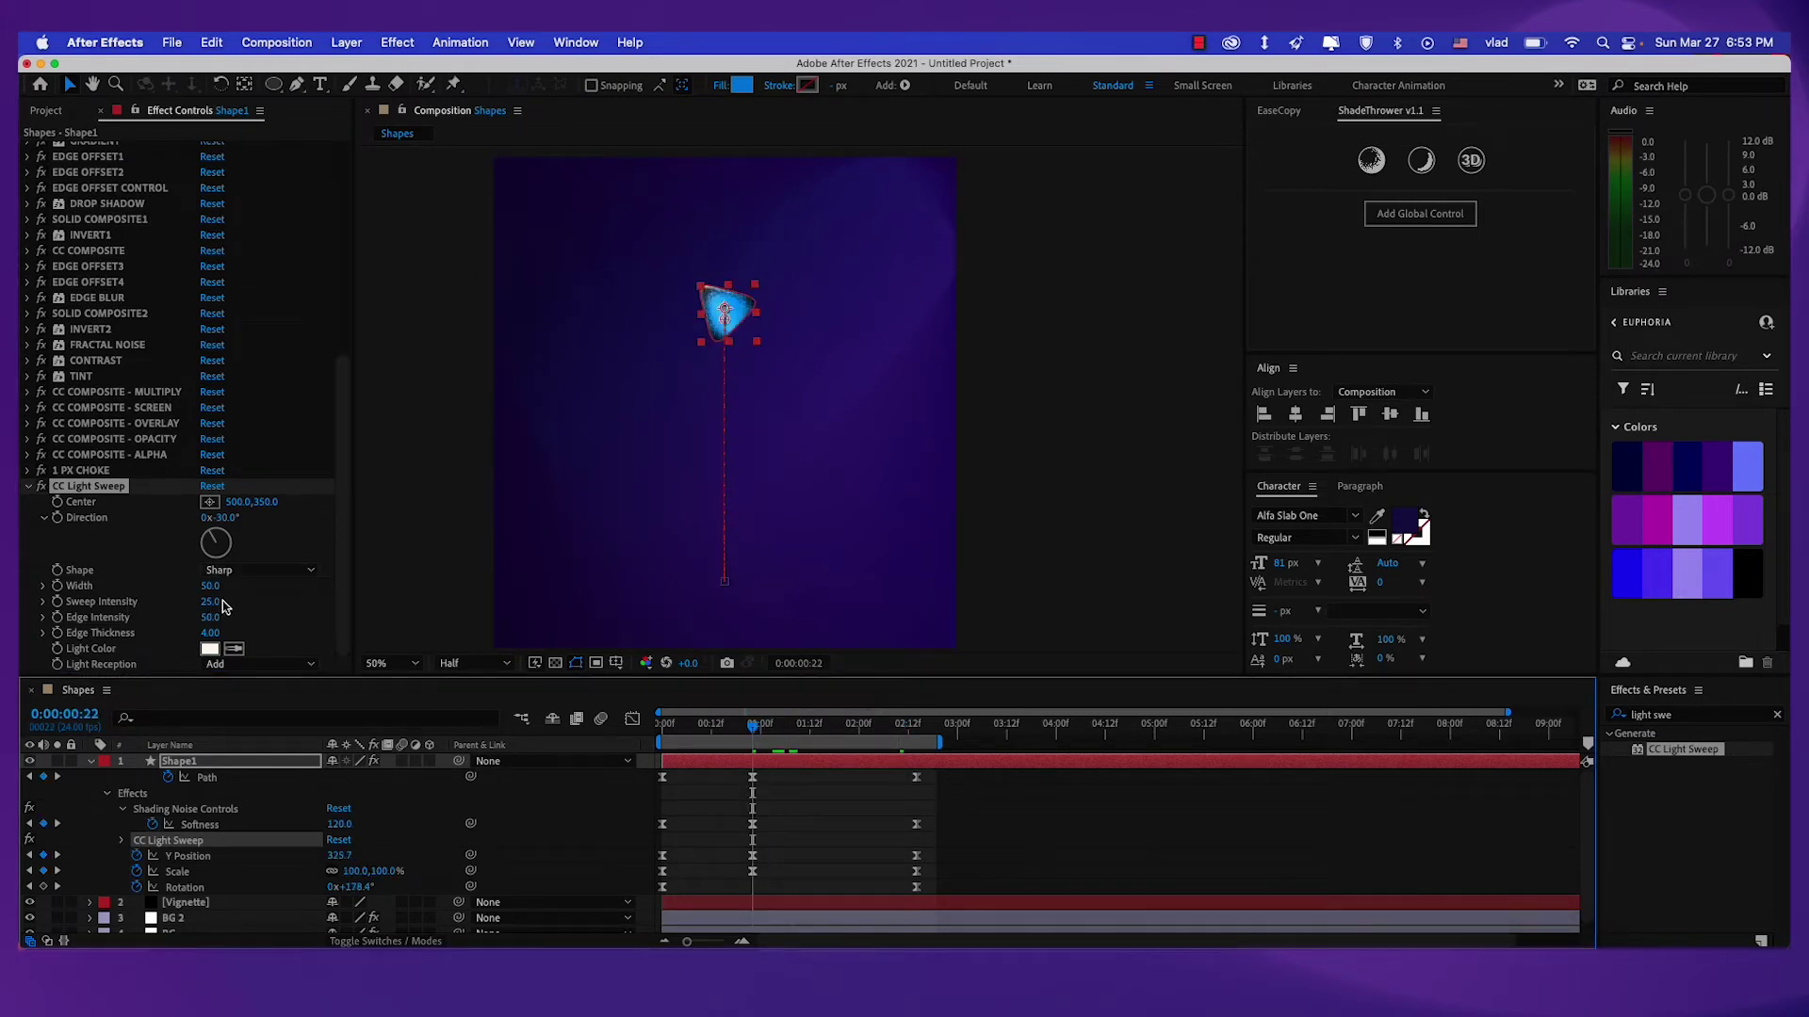
pyautogui.click(215, 602)
pyautogui.write('31')
pyautogui.press('Return')
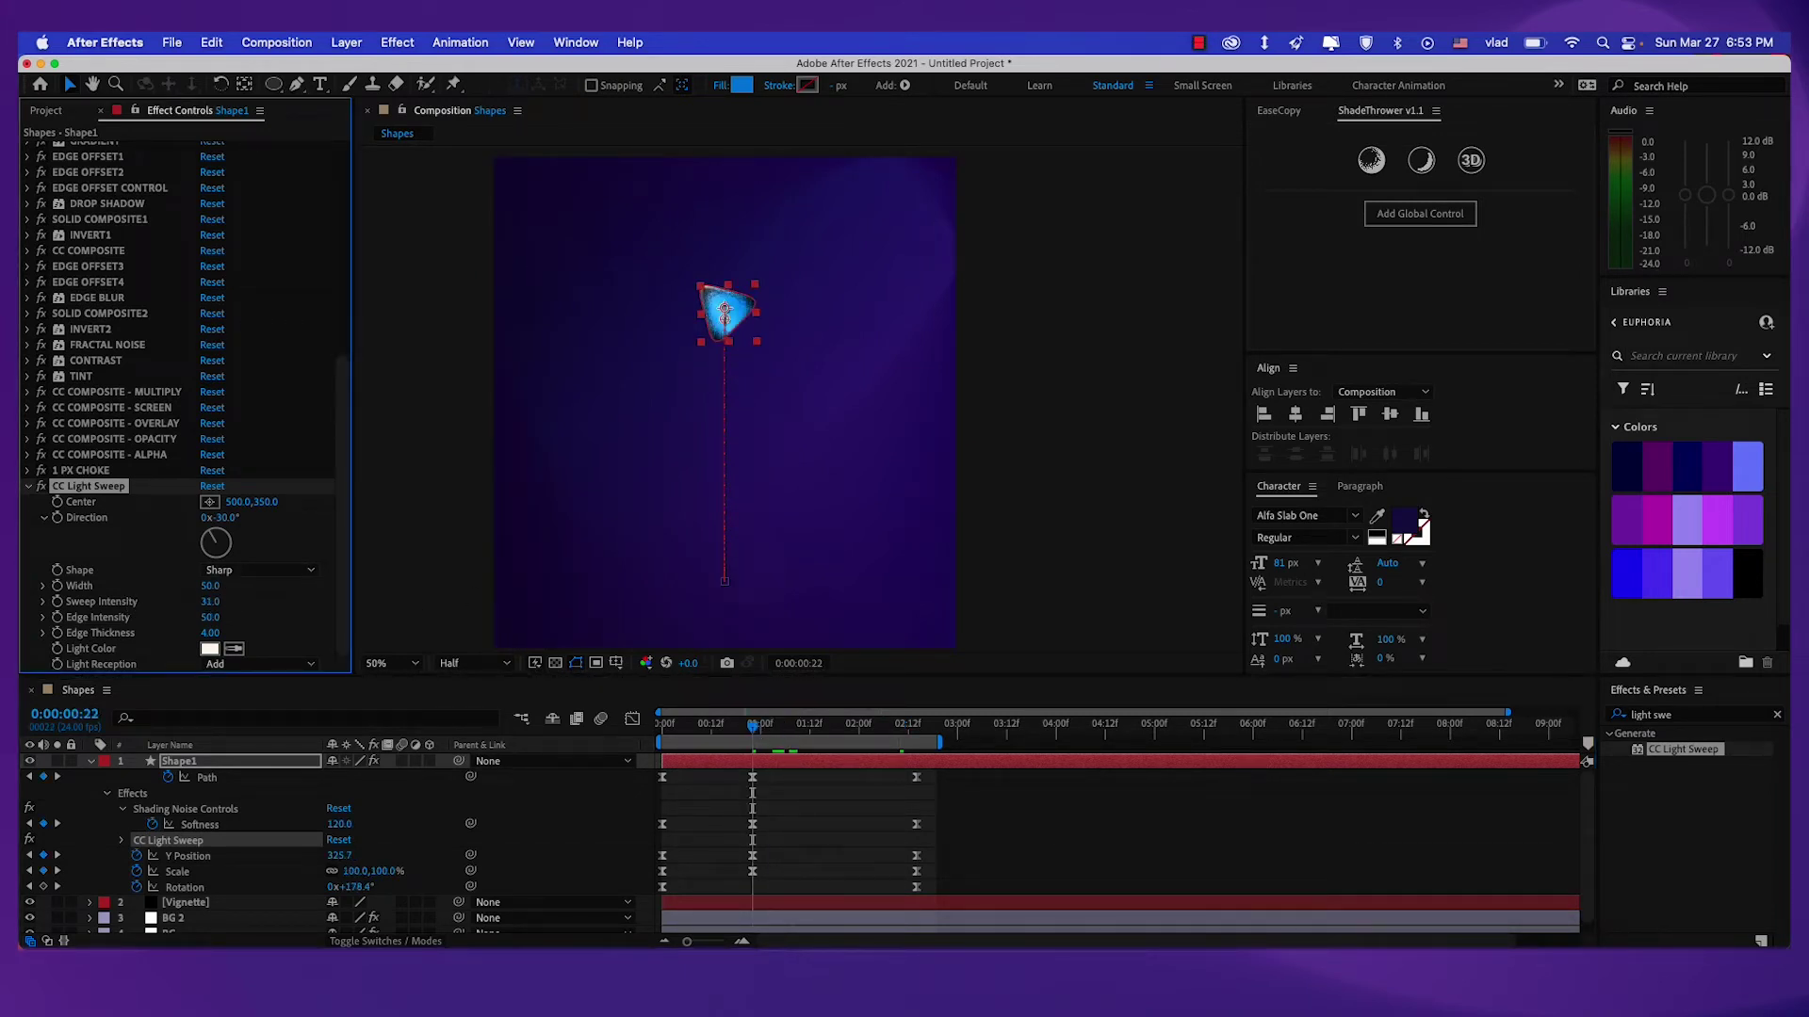
# Move the light sweep's Center onto the lower part of the triangle, at 530, 375.
pyautogui.press('.')
pyautogui.press('space')
pyautogui.moveTo(624, 347); pyautogui.dragTo(728, 456)
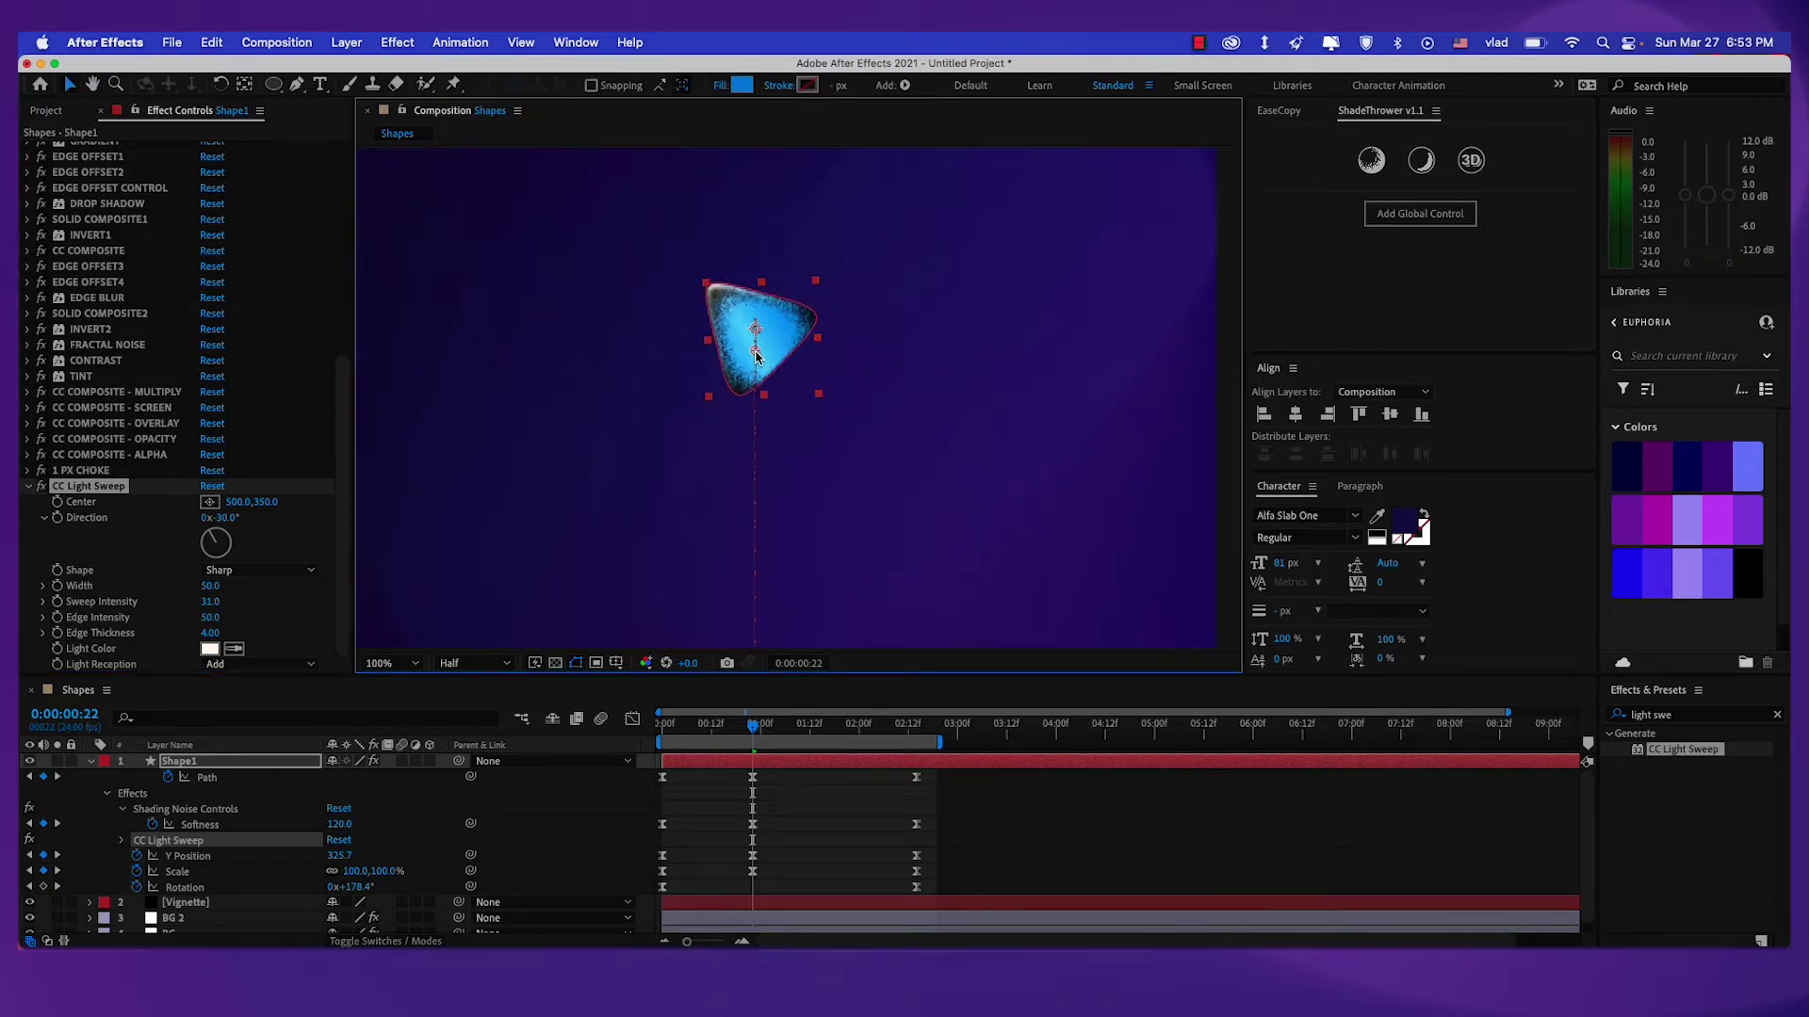
pyautogui.moveTo(756, 352); pyautogui.dragTo(805, 376)
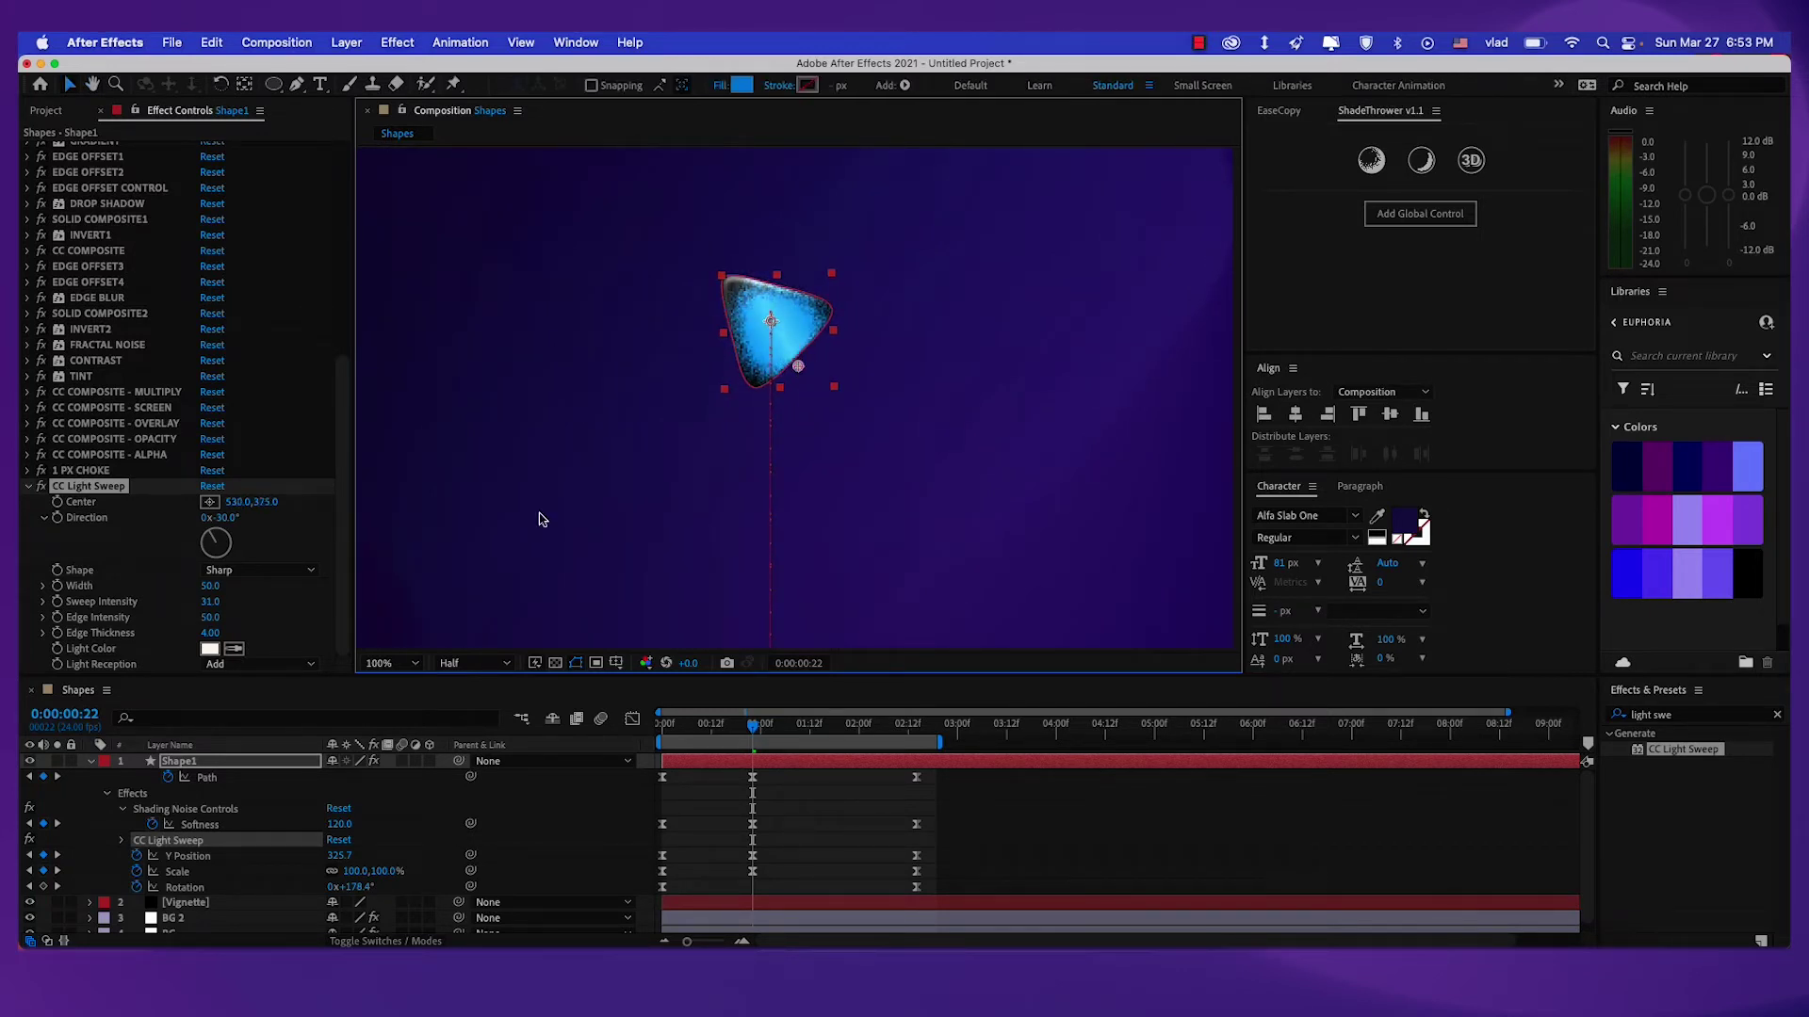
# Set the light sweep's Edge Intensity to 64 and its Edge Thickness to 5.1.
pyautogui.click(211, 618)
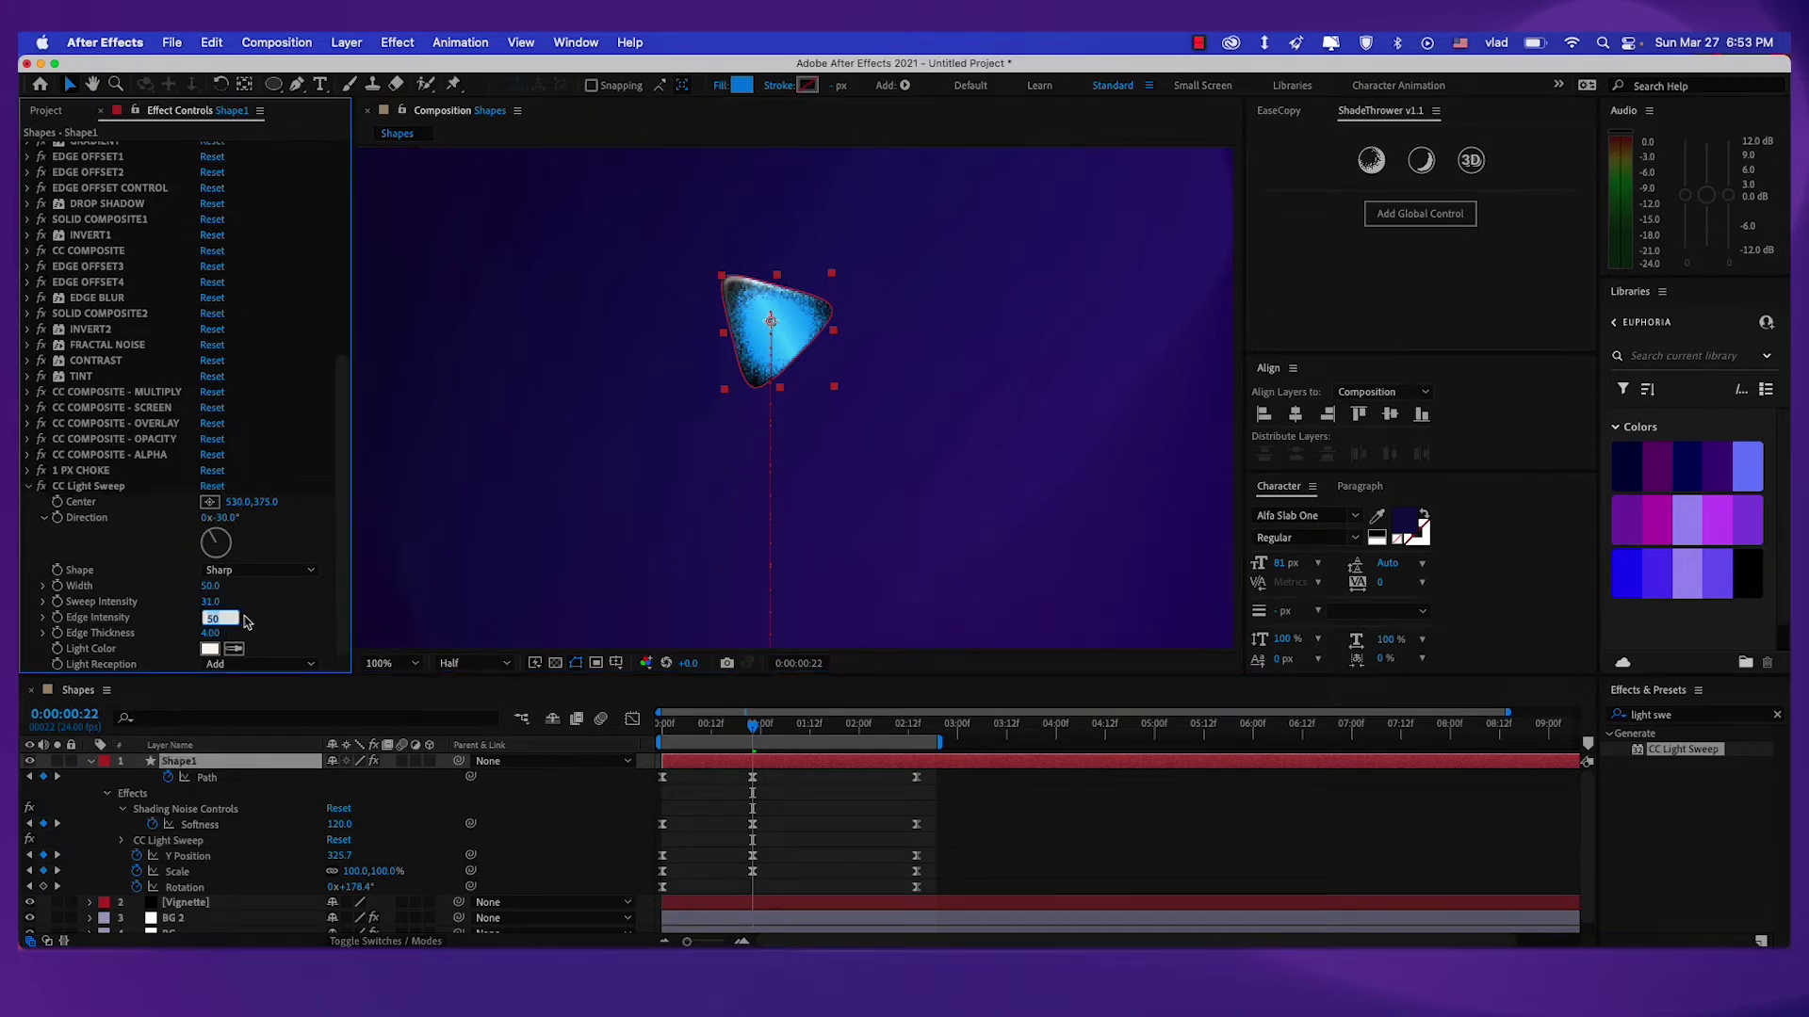
pyautogui.write('64')
pyautogui.press('Return')
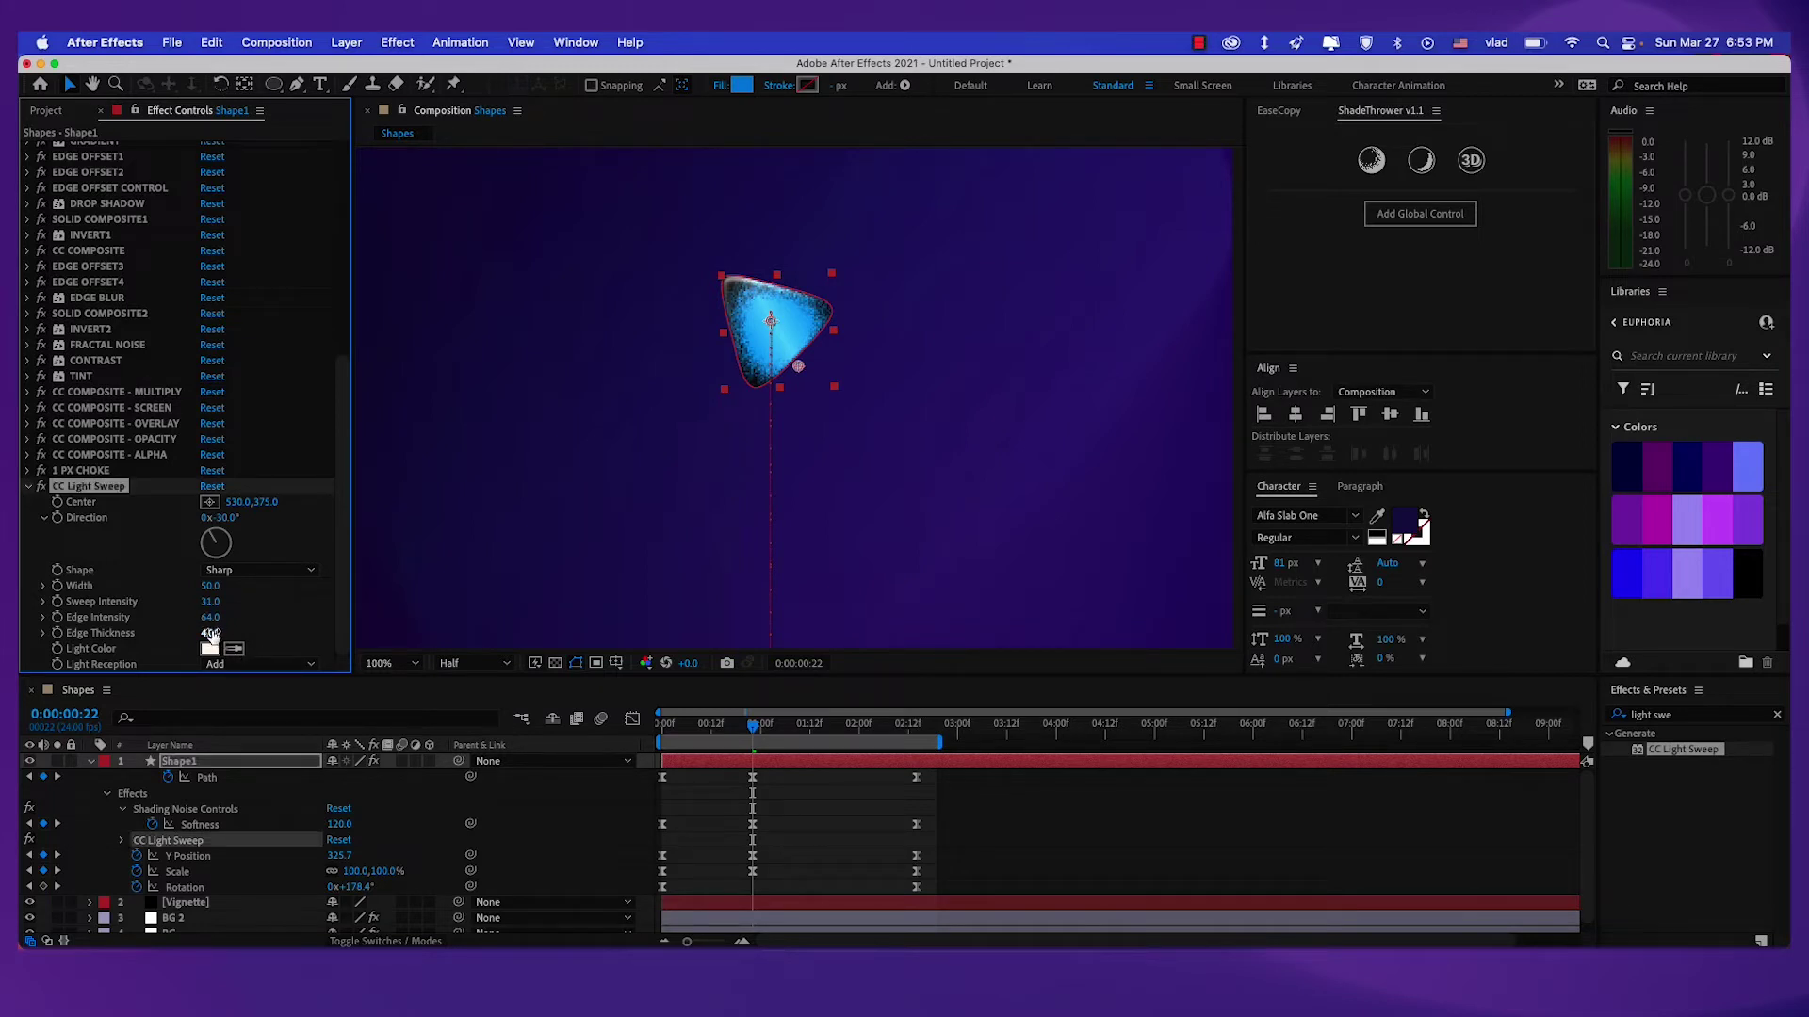
pyautogui.moveTo(209, 633); pyautogui.dragTo(282, 633)
pyautogui.click(212, 636)
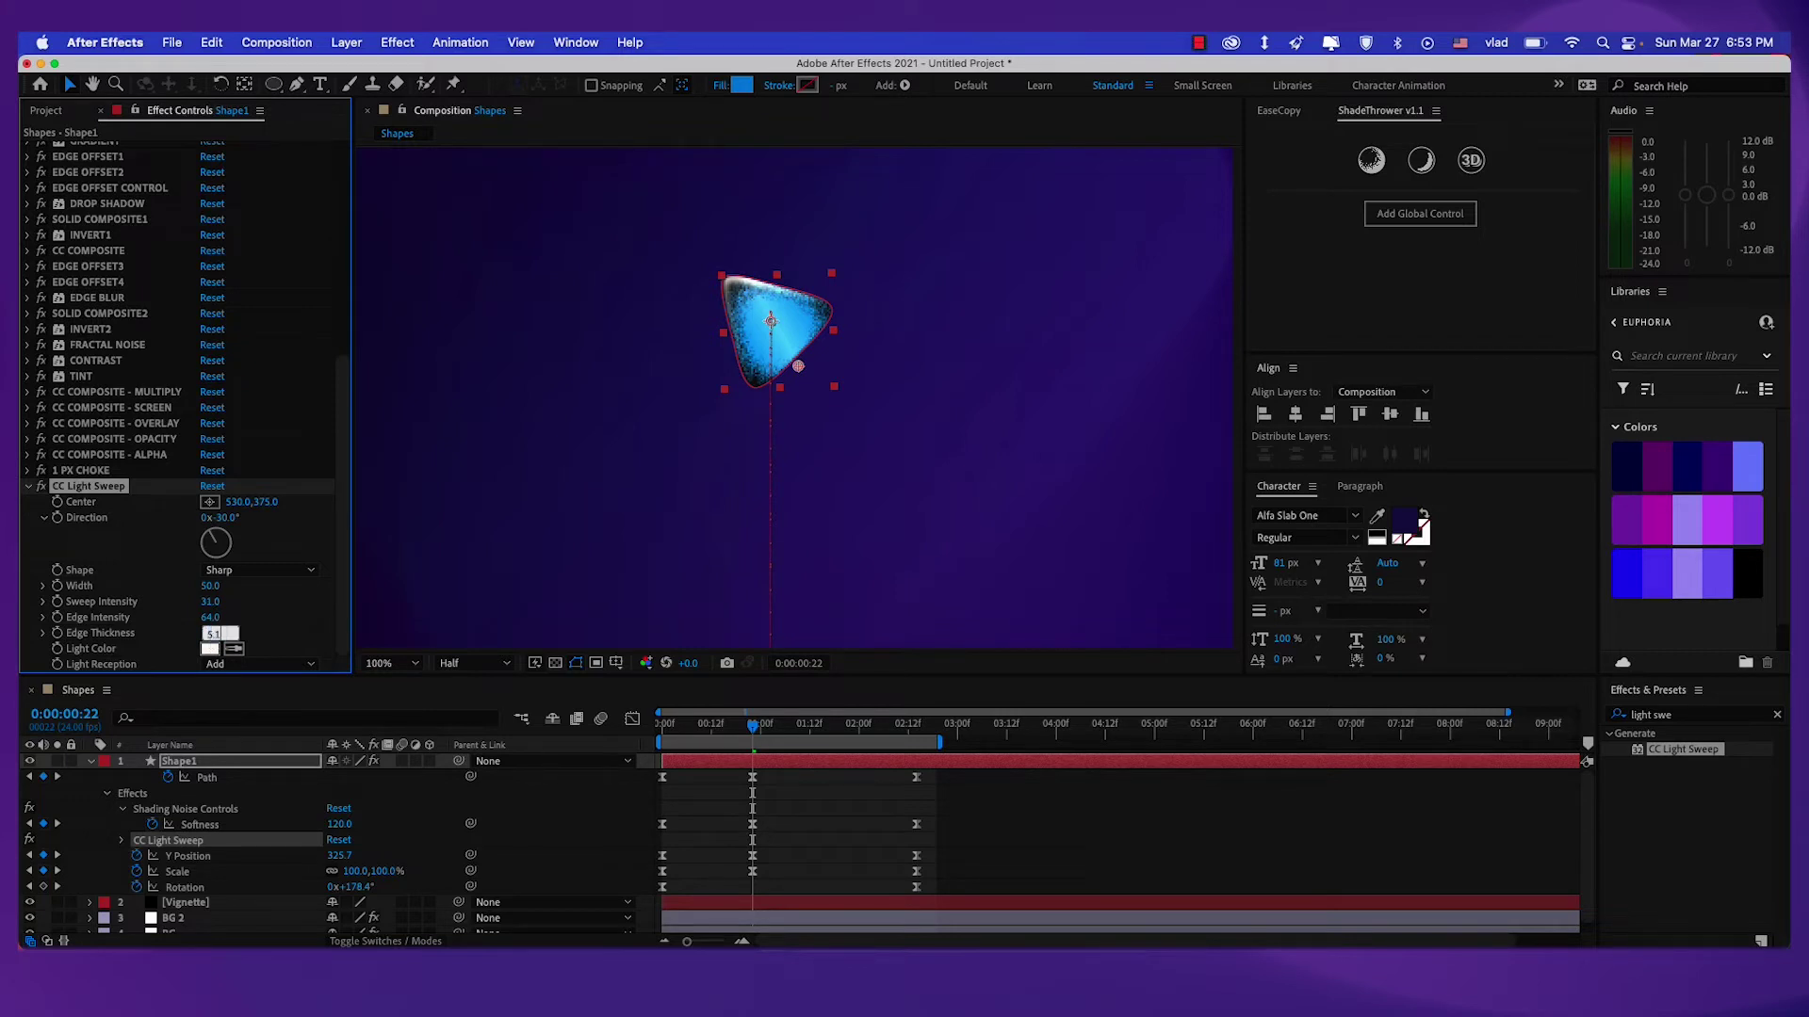
pyautogui.write('5.1')
pyautogui.press('Return')
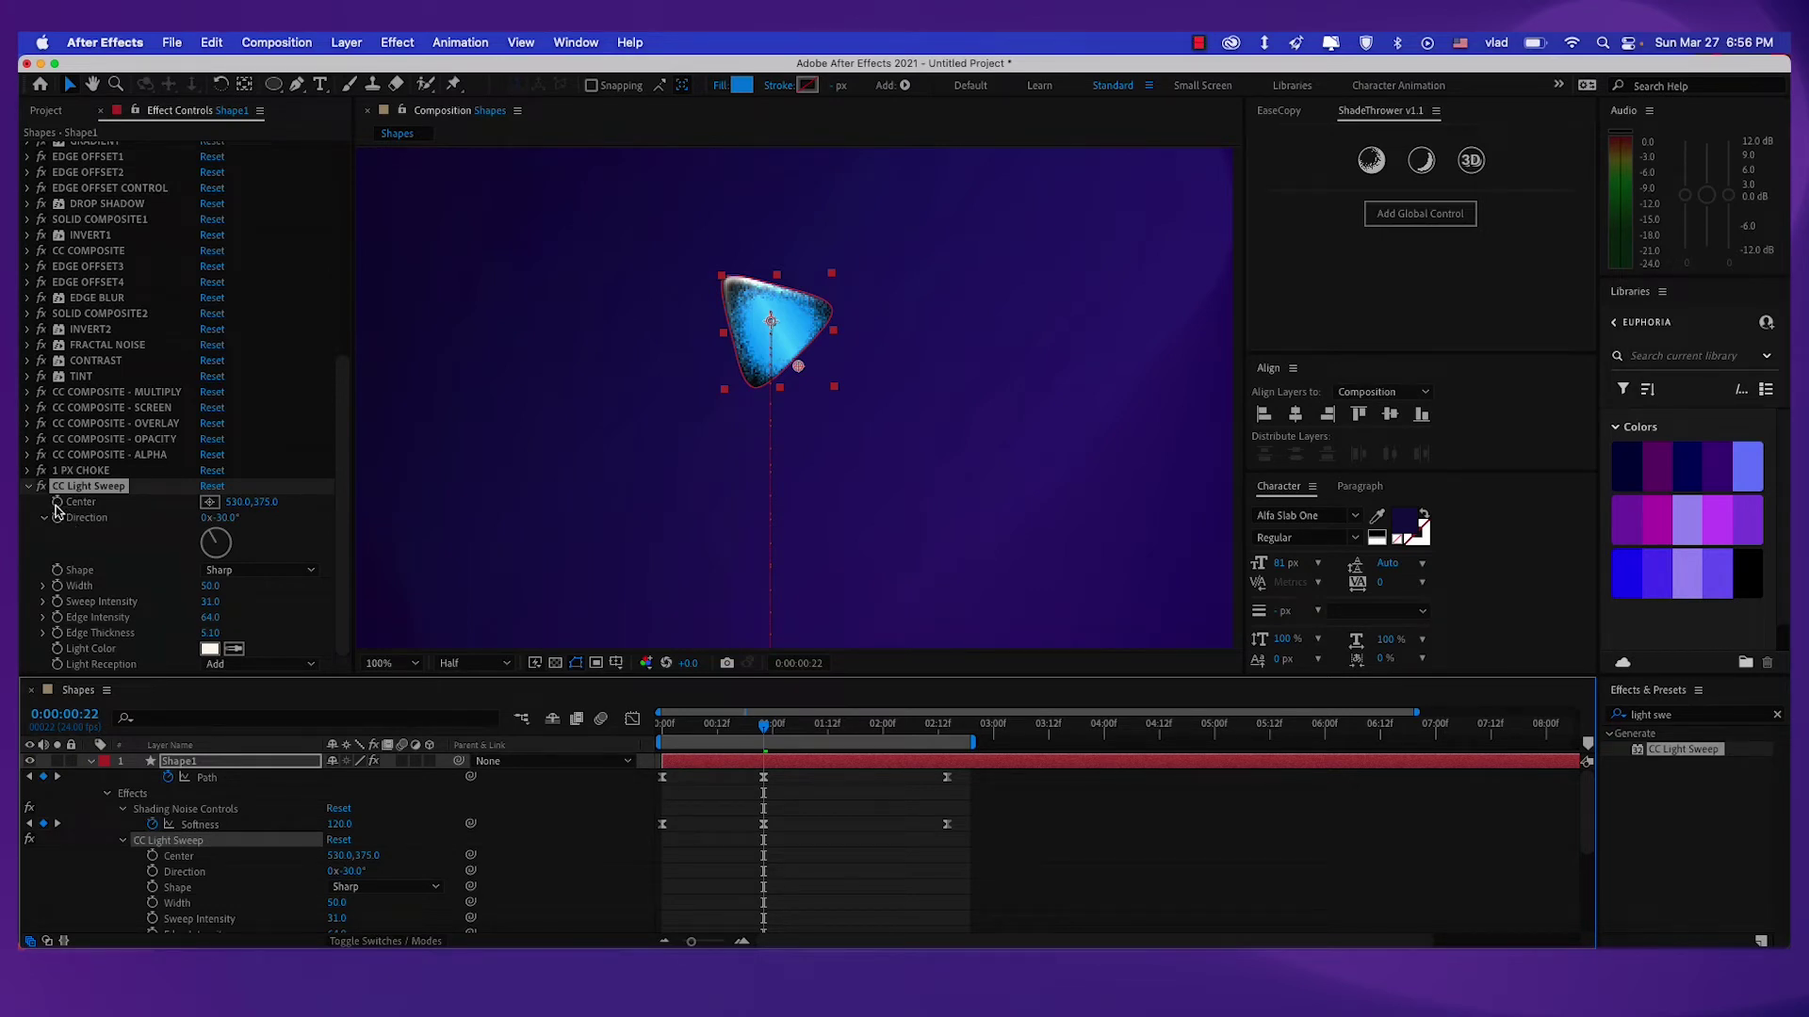
# Add an expression to the light sweep's Center and link it to Shape1's Y Position.
pyautogui.keyDown('alt'); pyautogui.click(57, 503); pyautogui.keyUp('alt')
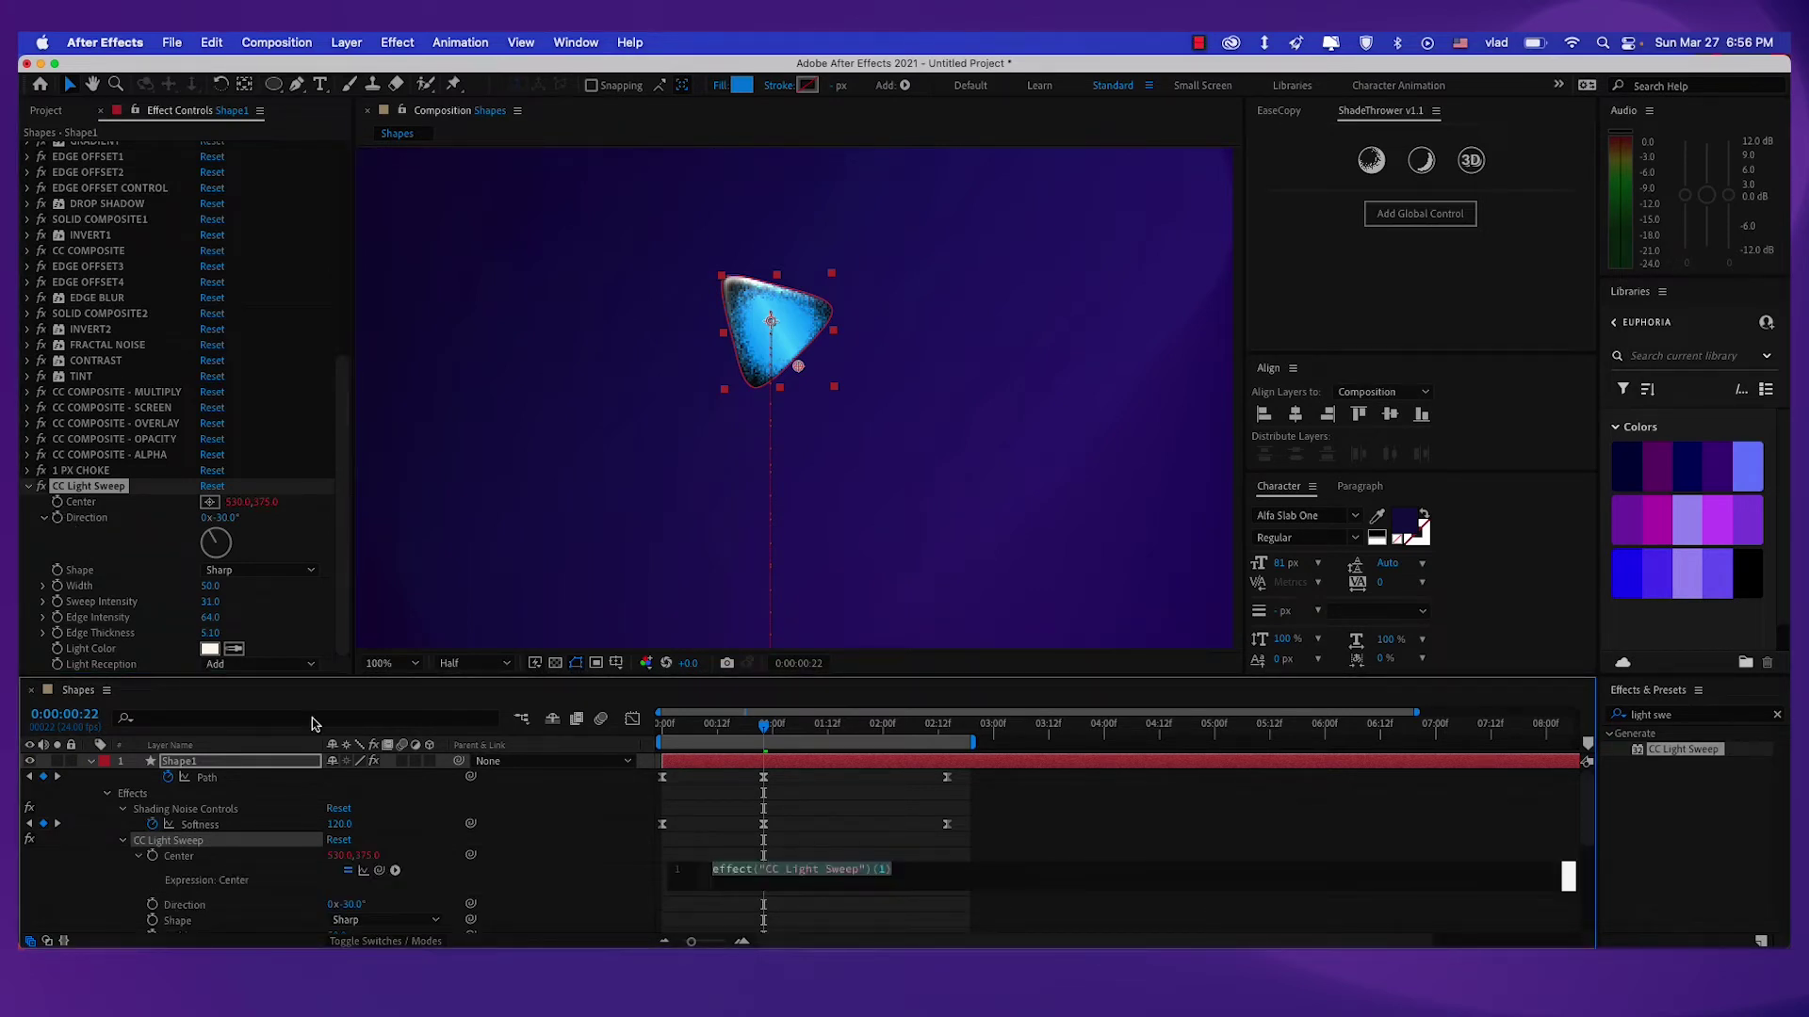
pyautogui.click(569, 839)
pyautogui.press('`')
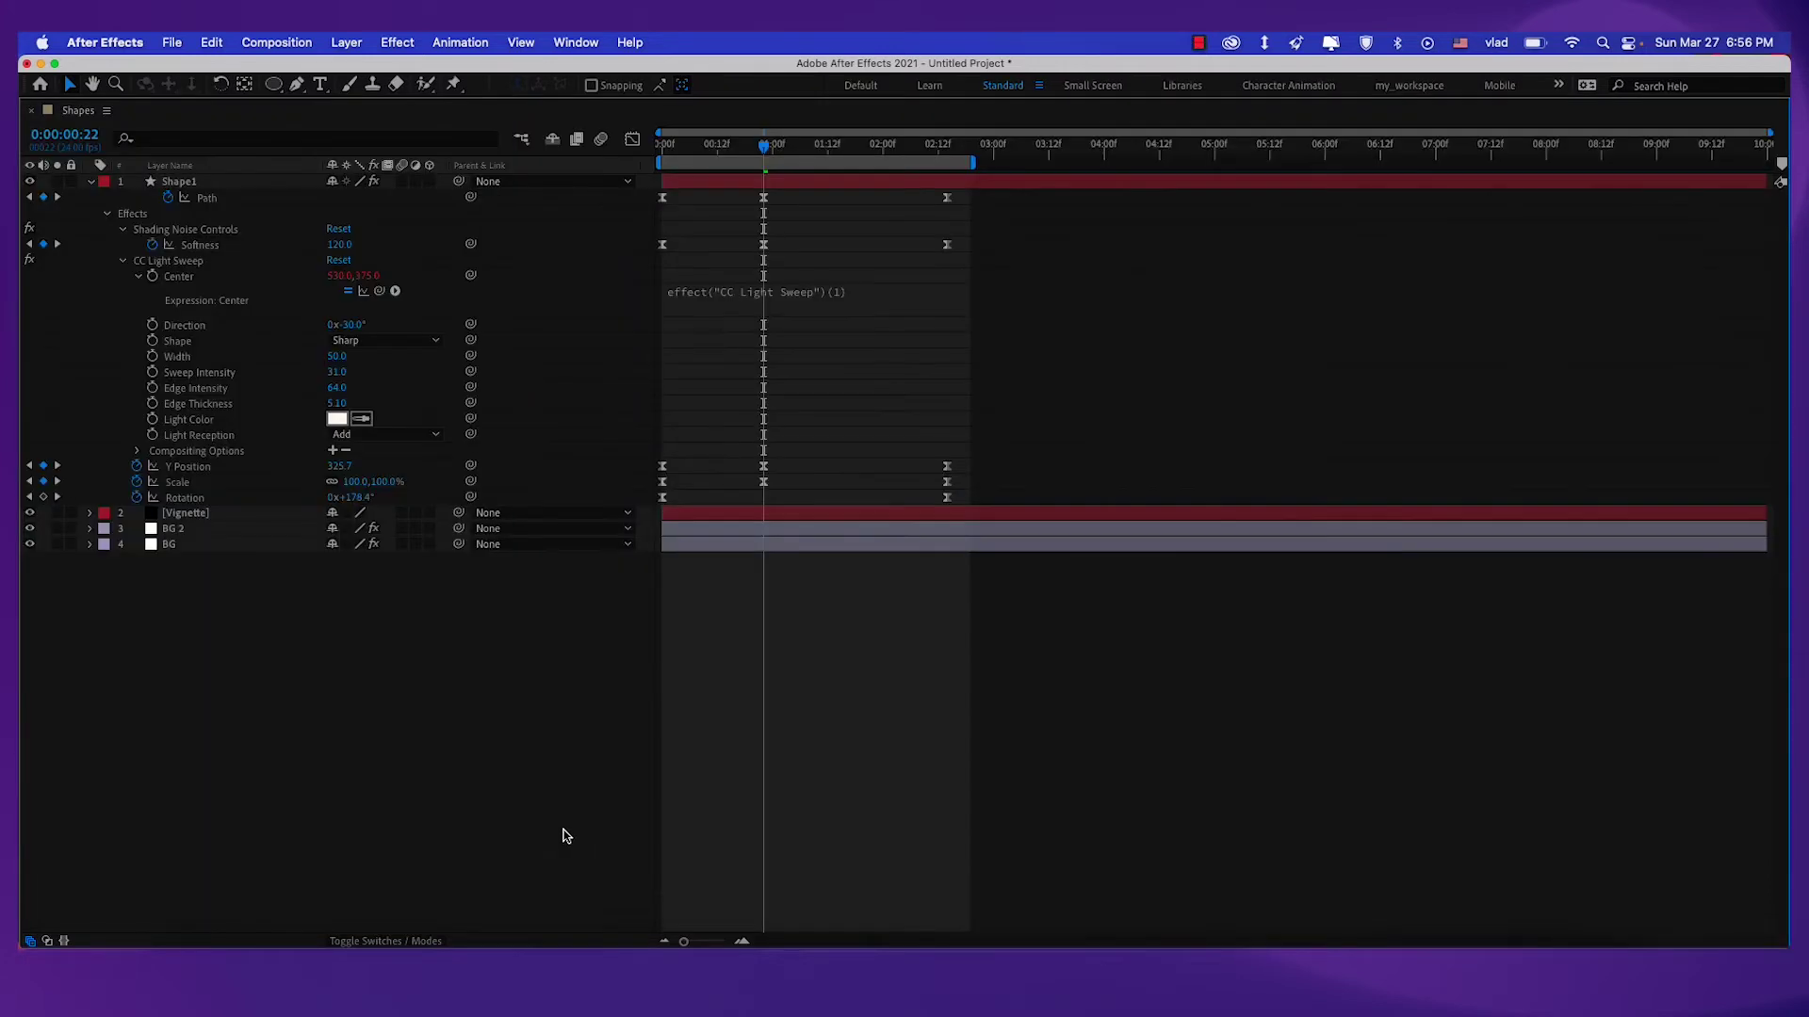
pyautogui.click(231, 279)
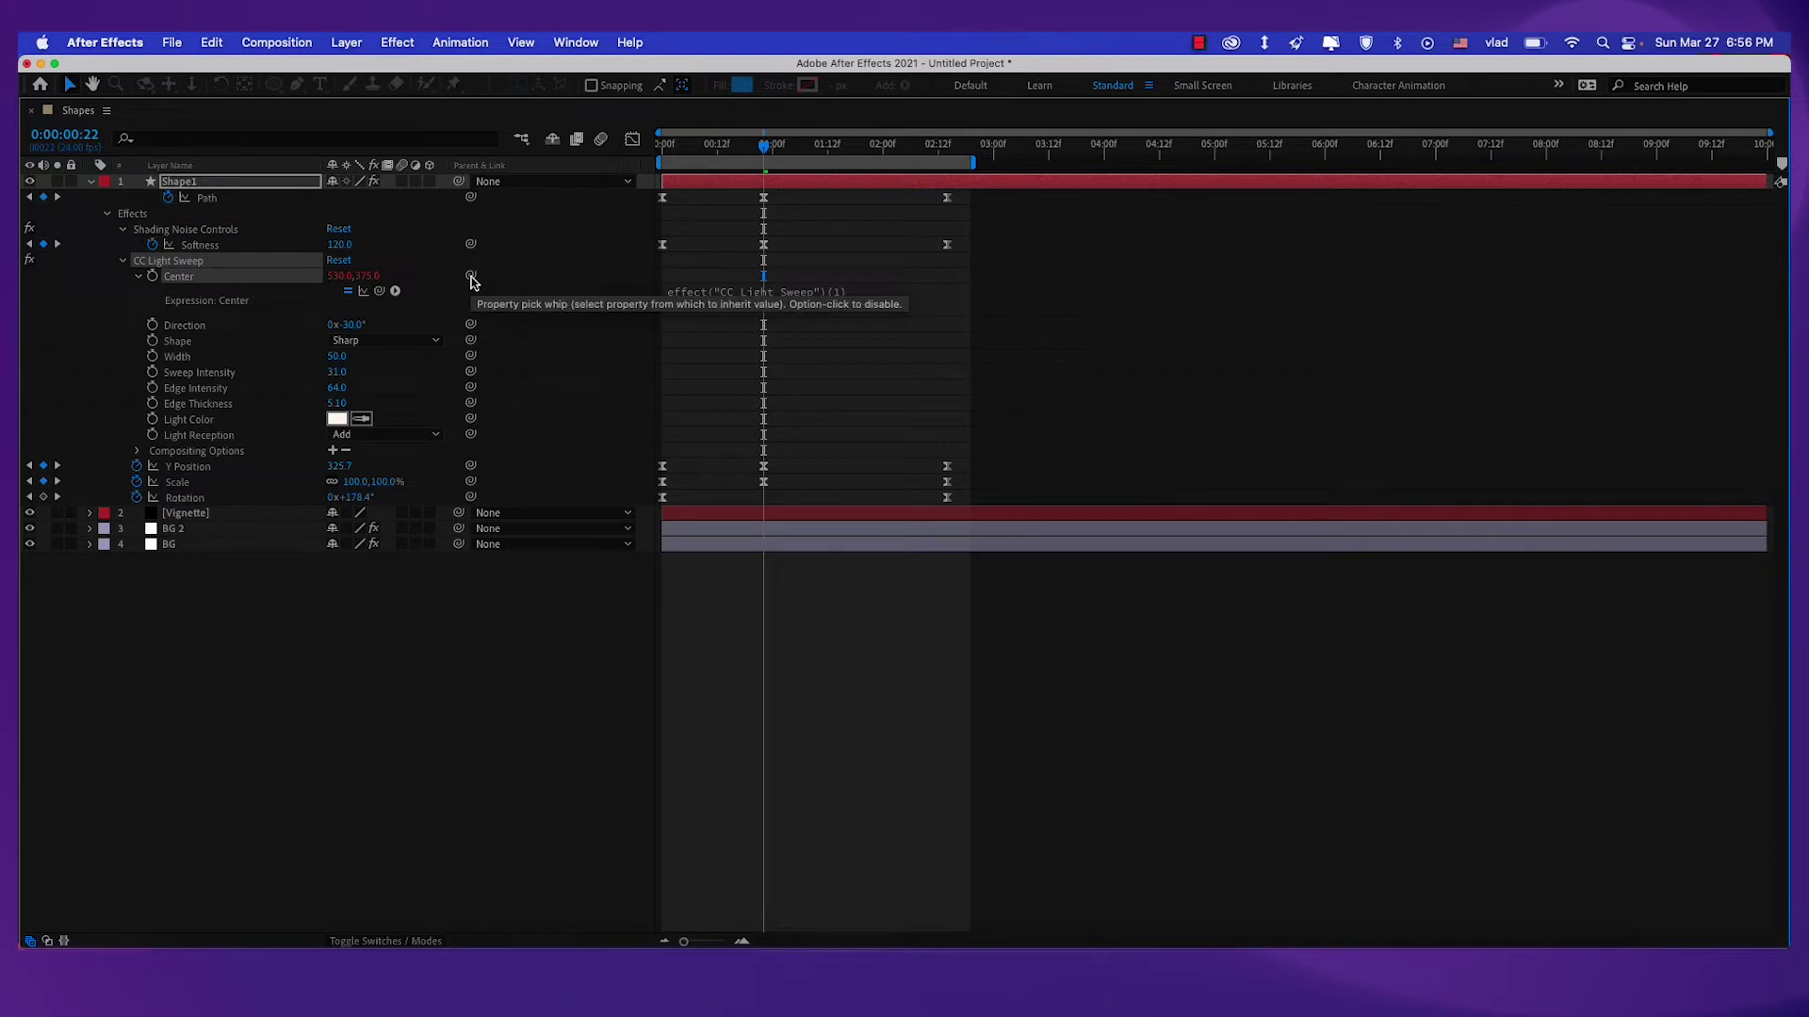
pyautogui.moveTo(471, 279); pyautogui.dragTo(227, 475)
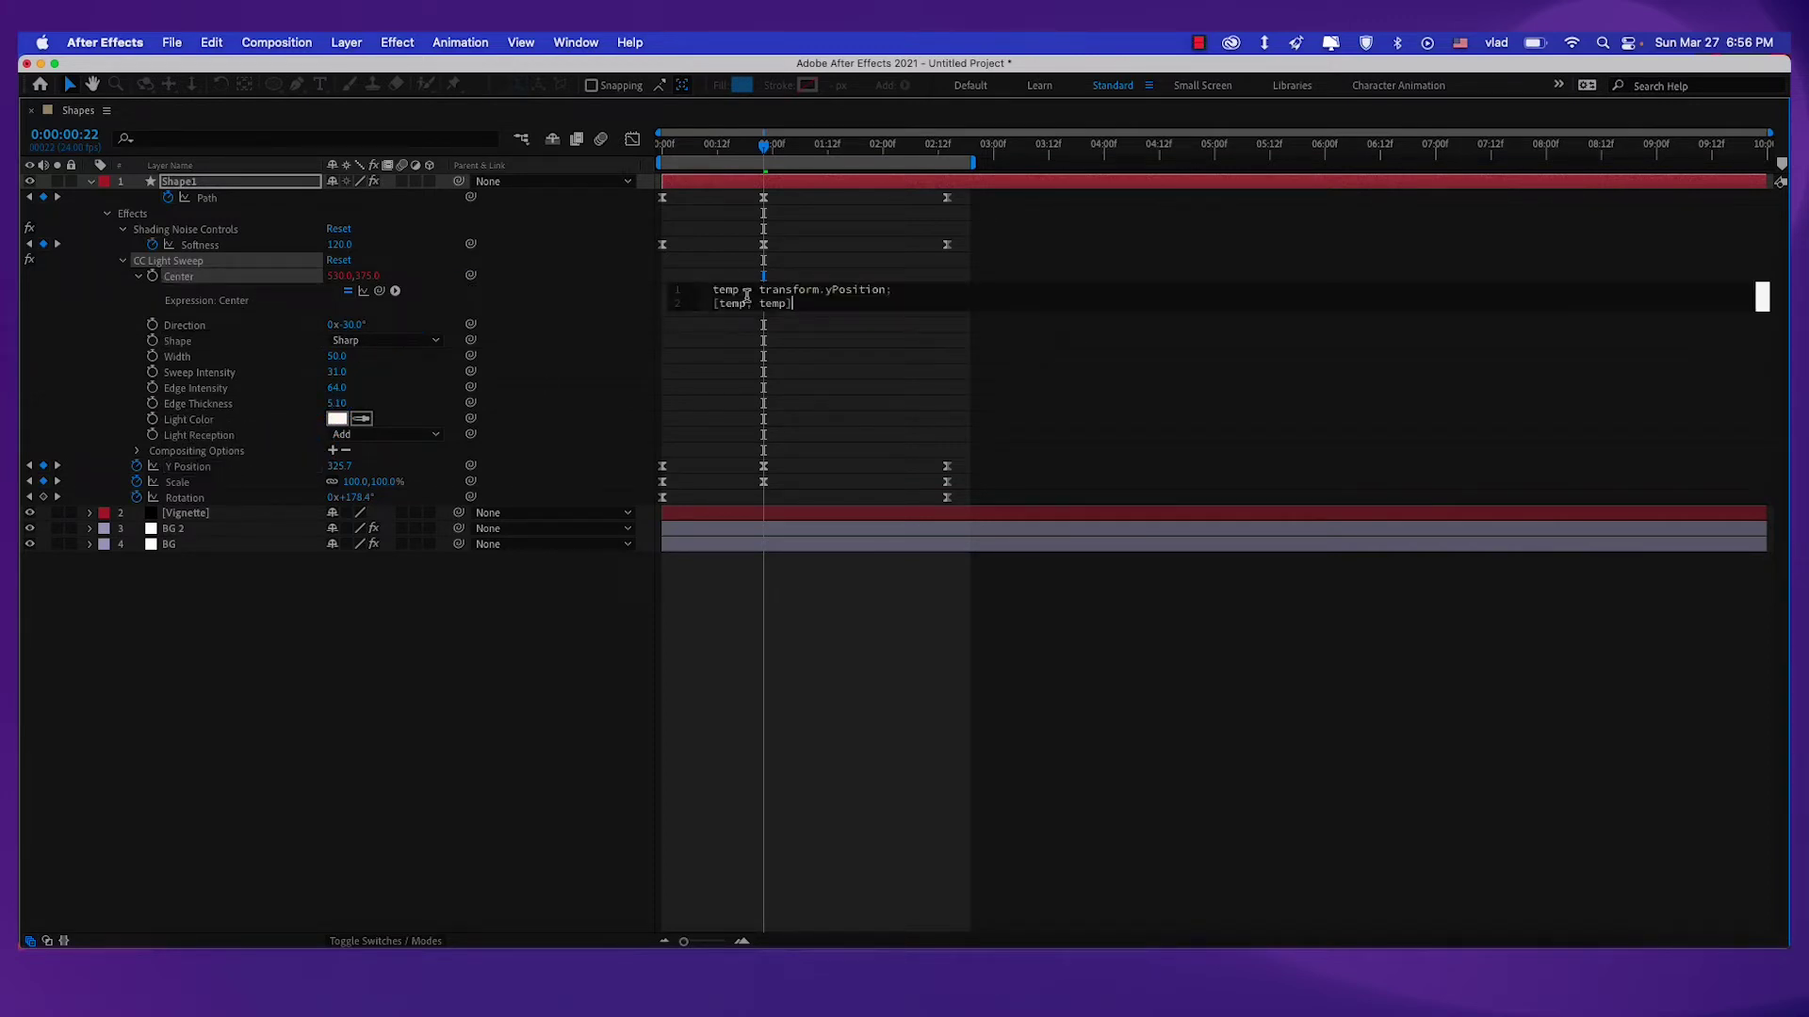
# Insert a reference to the Center's X value on a new expression line and move transform.yPosition into the array's second element.
pyautogui.press('Return')
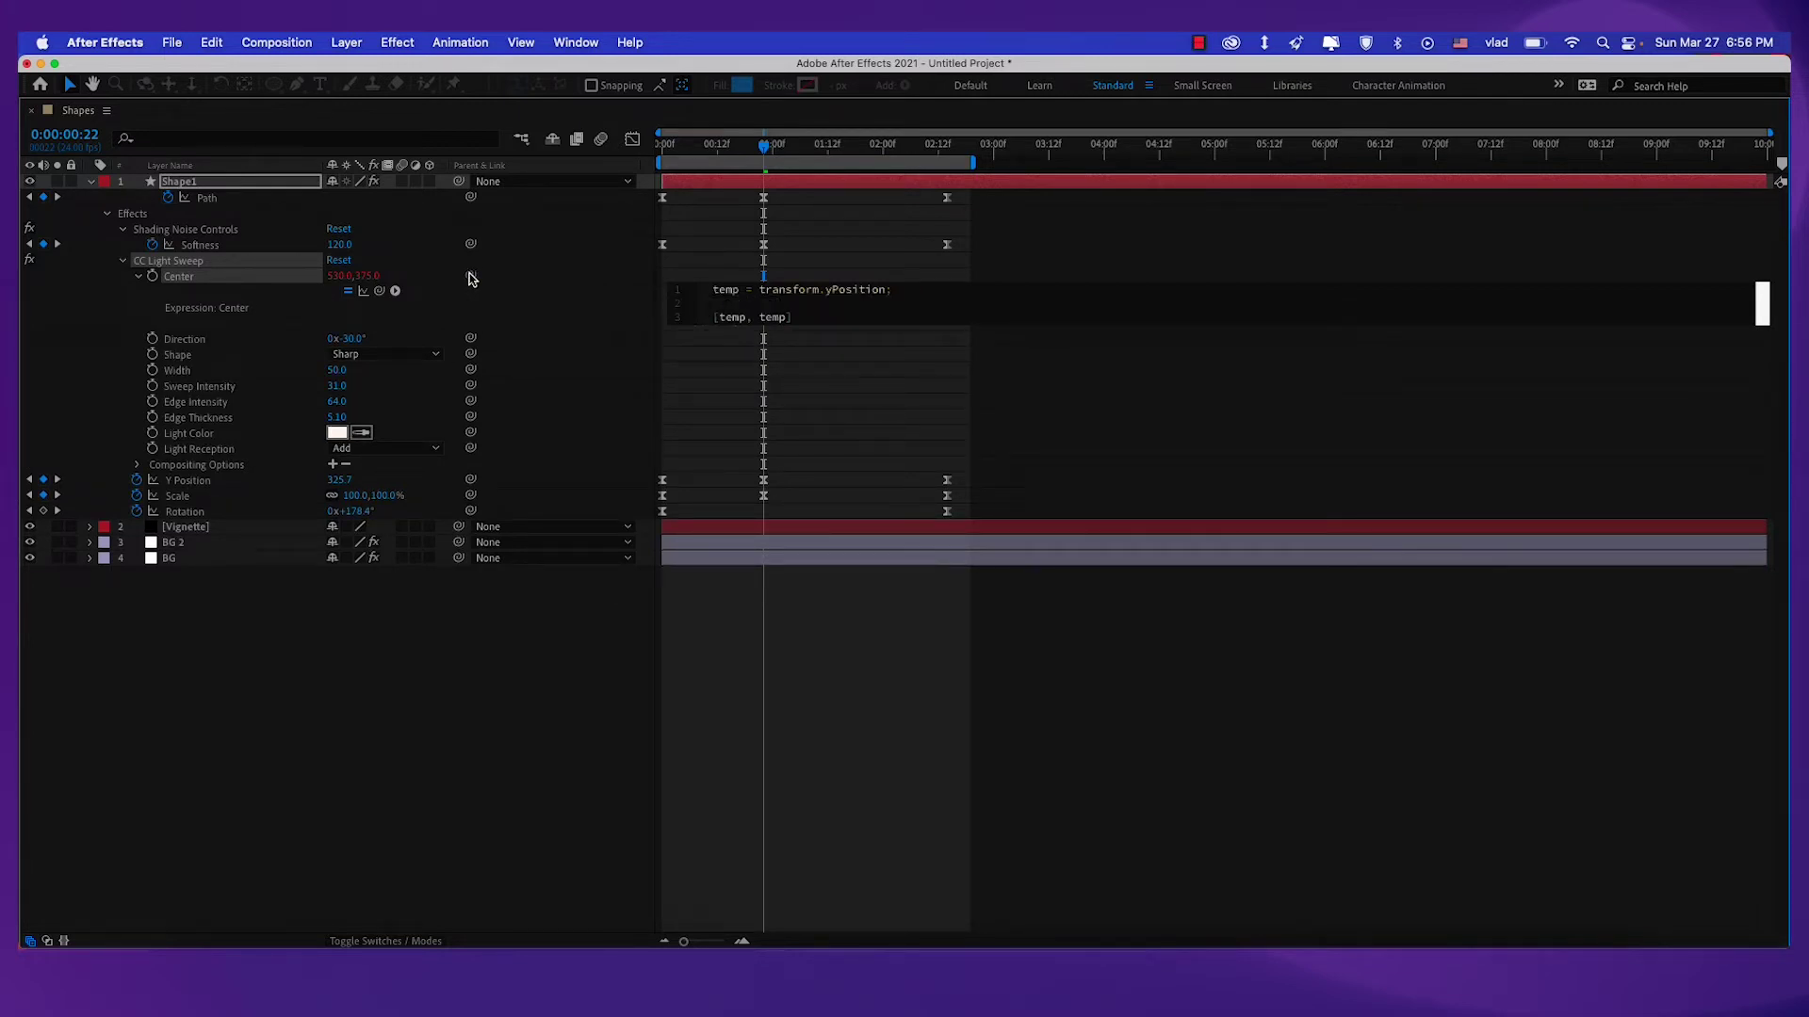
pyautogui.moveTo(471, 279); pyautogui.dragTo(337, 284)
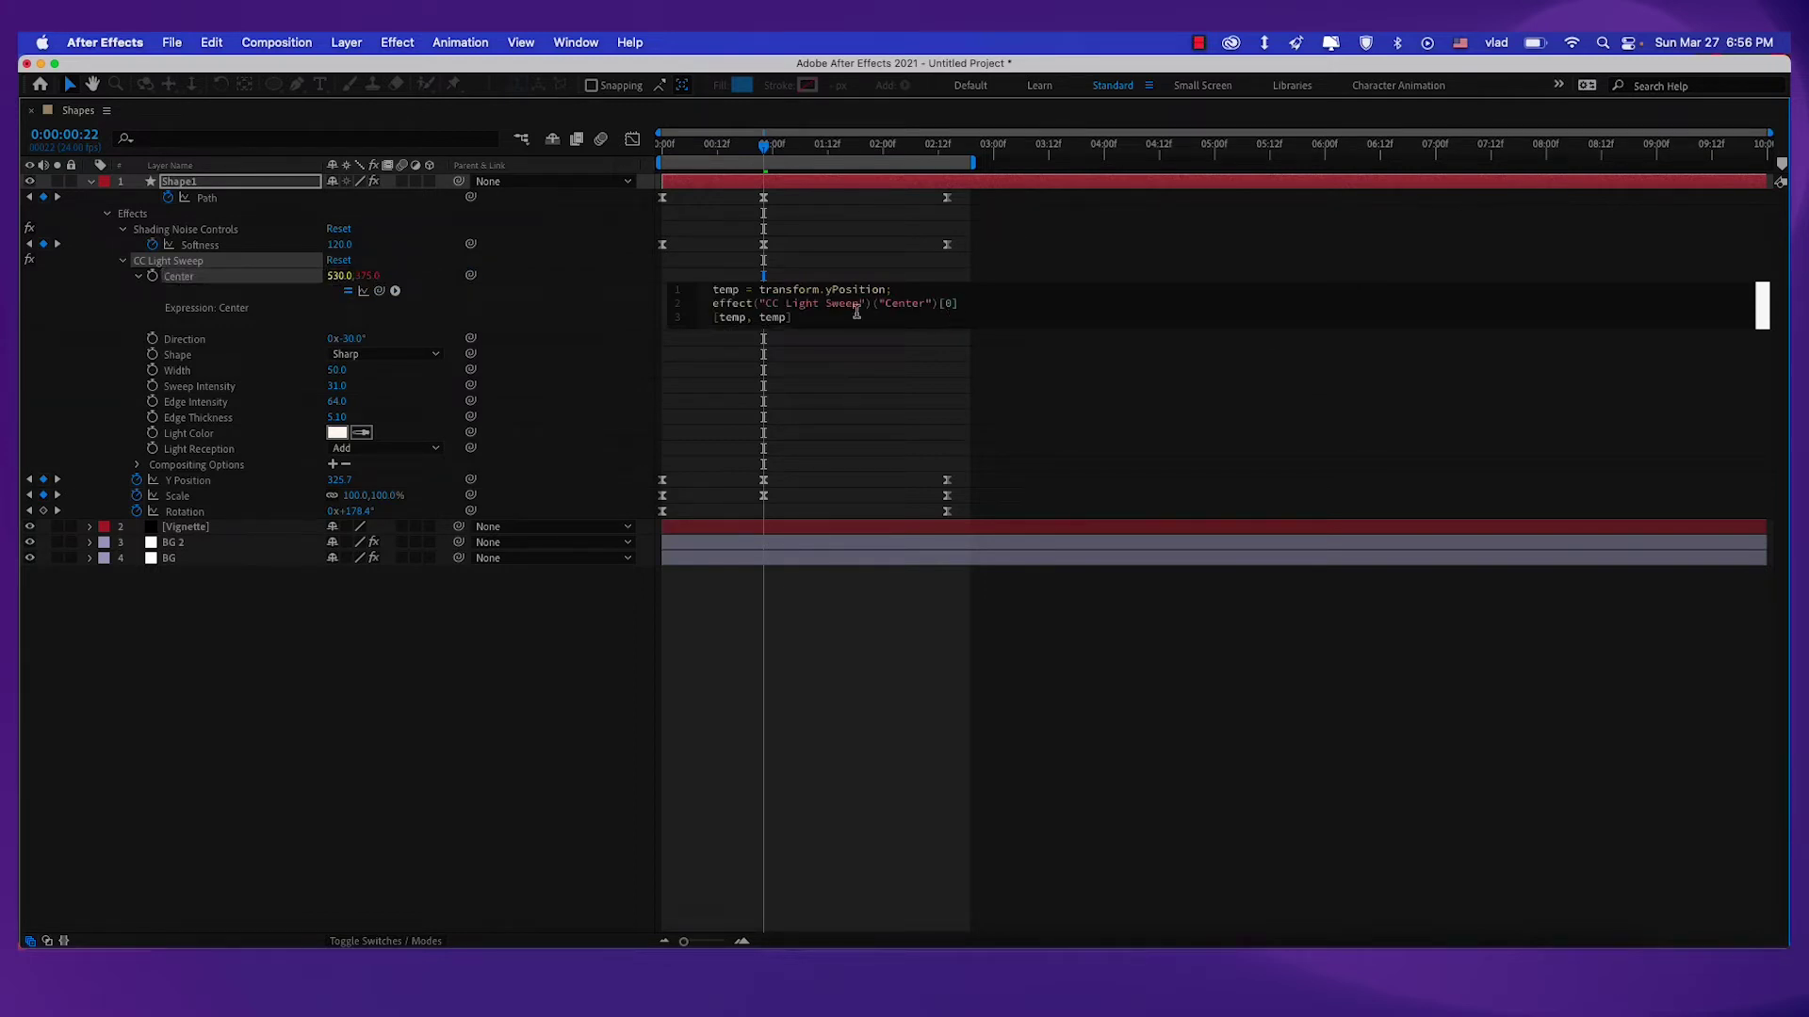
pyautogui.moveTo(902, 291); pyautogui.dragTo(763, 285)
pyautogui.press('super+c')
pyautogui.press('BackSpace')
pyautogui.click(786, 317)
pyautogui.press('BackSpace')
pyautogui.press('BackSpace')
pyautogui.press('BackSpace')
pyautogui.press('BackSpace')
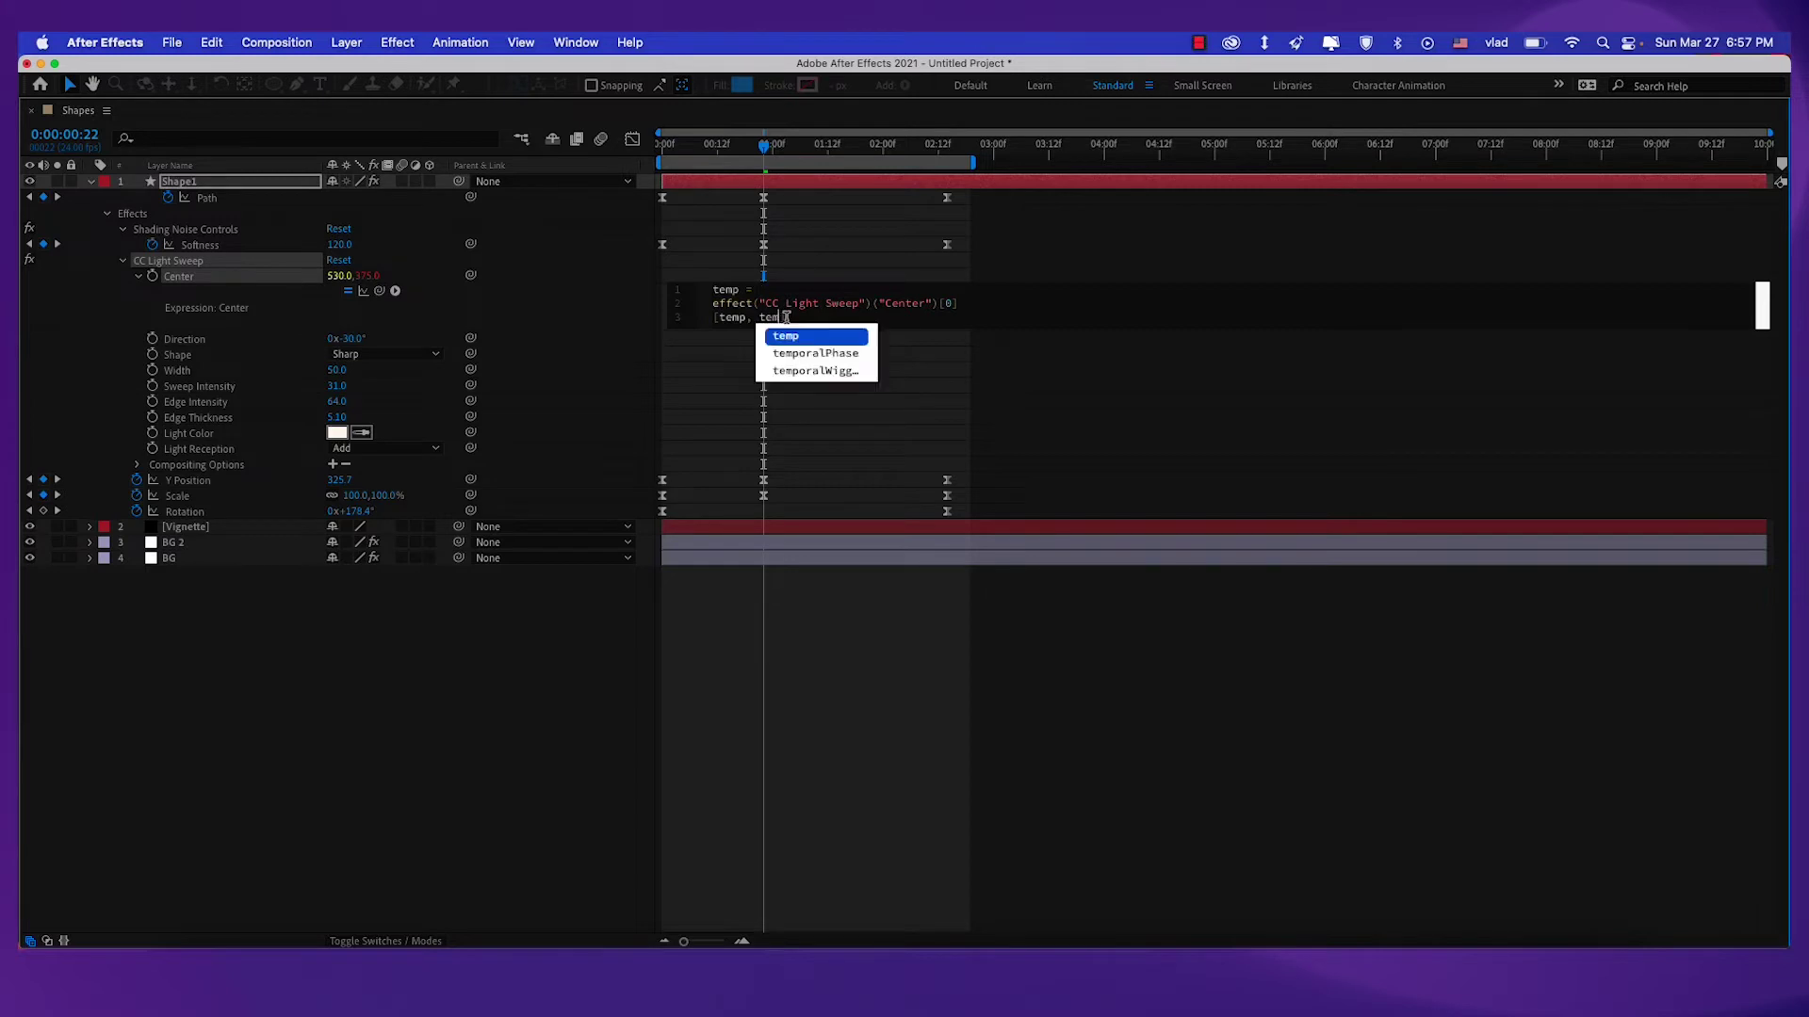
pyautogui.press('super+v')
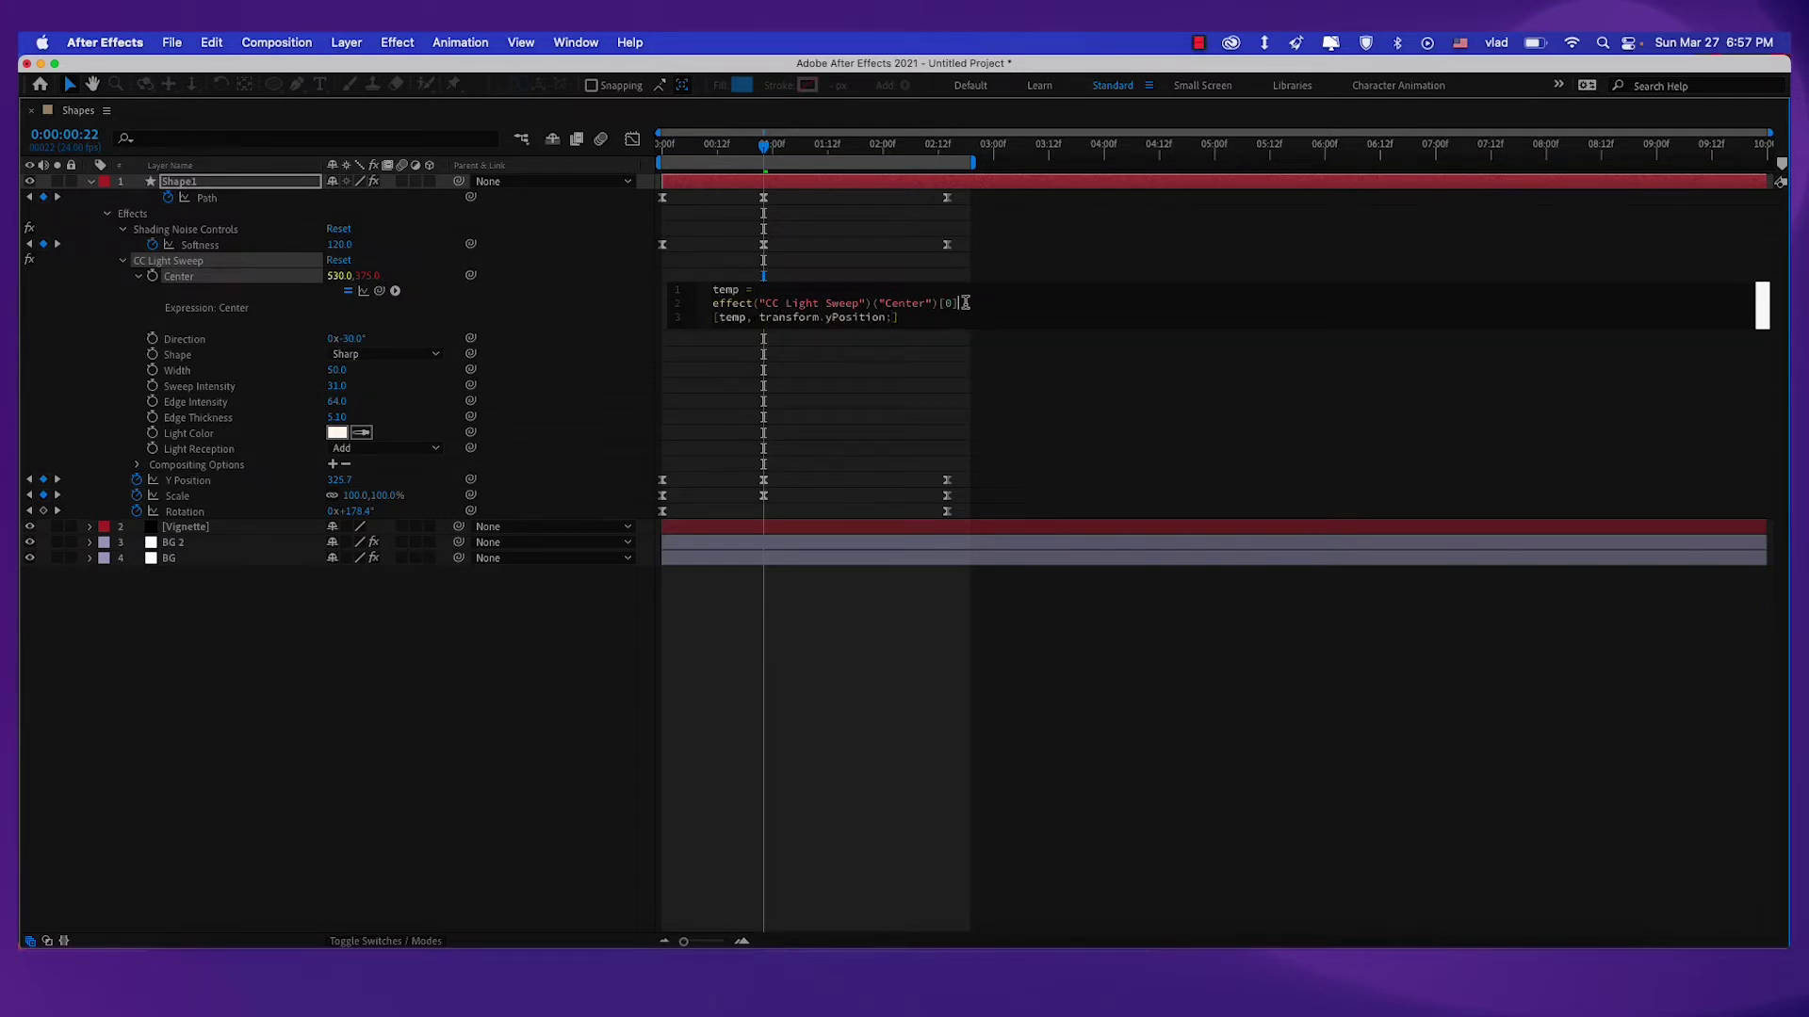
# Assign effect("CC Light Sweep")("Center")[0]; to temp and clean up the array to read [temp, transform.yPosition].
pyautogui.moveTo(964, 302); pyautogui.dragTo(721, 303)
pyautogui.press('super+x')
pyautogui.press('super+v')
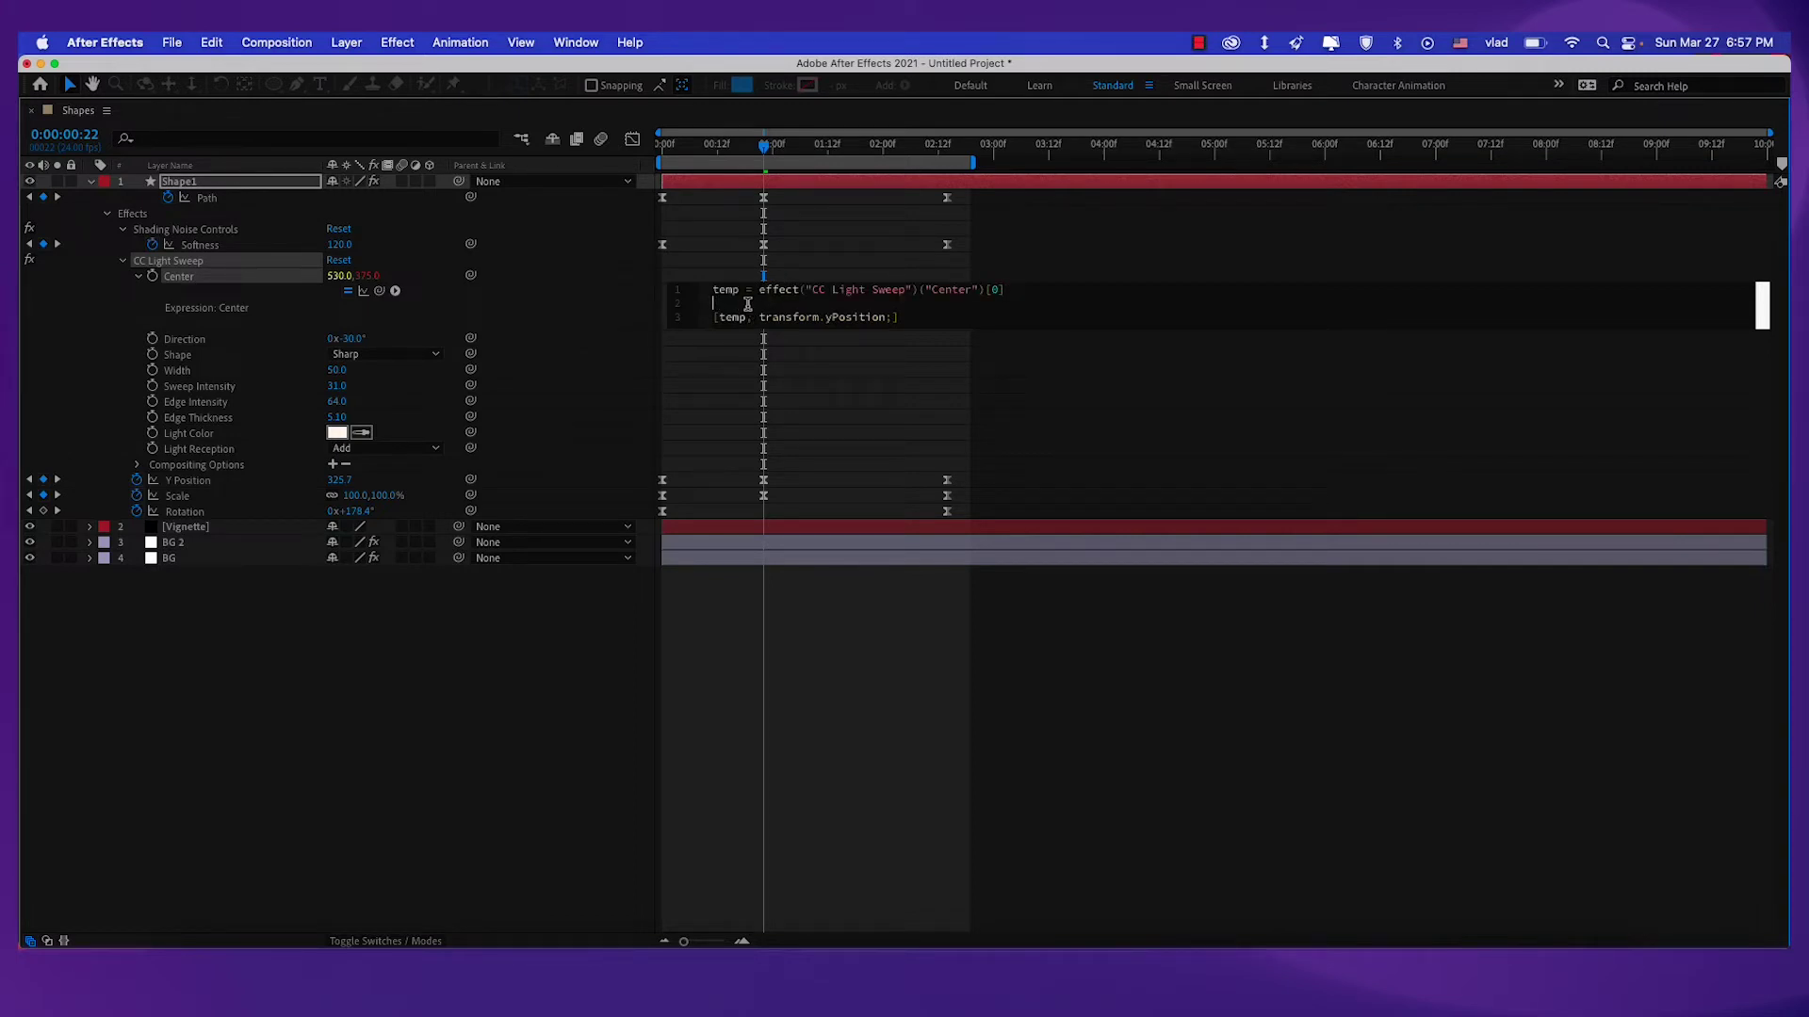
pyautogui.press('BackSpace')
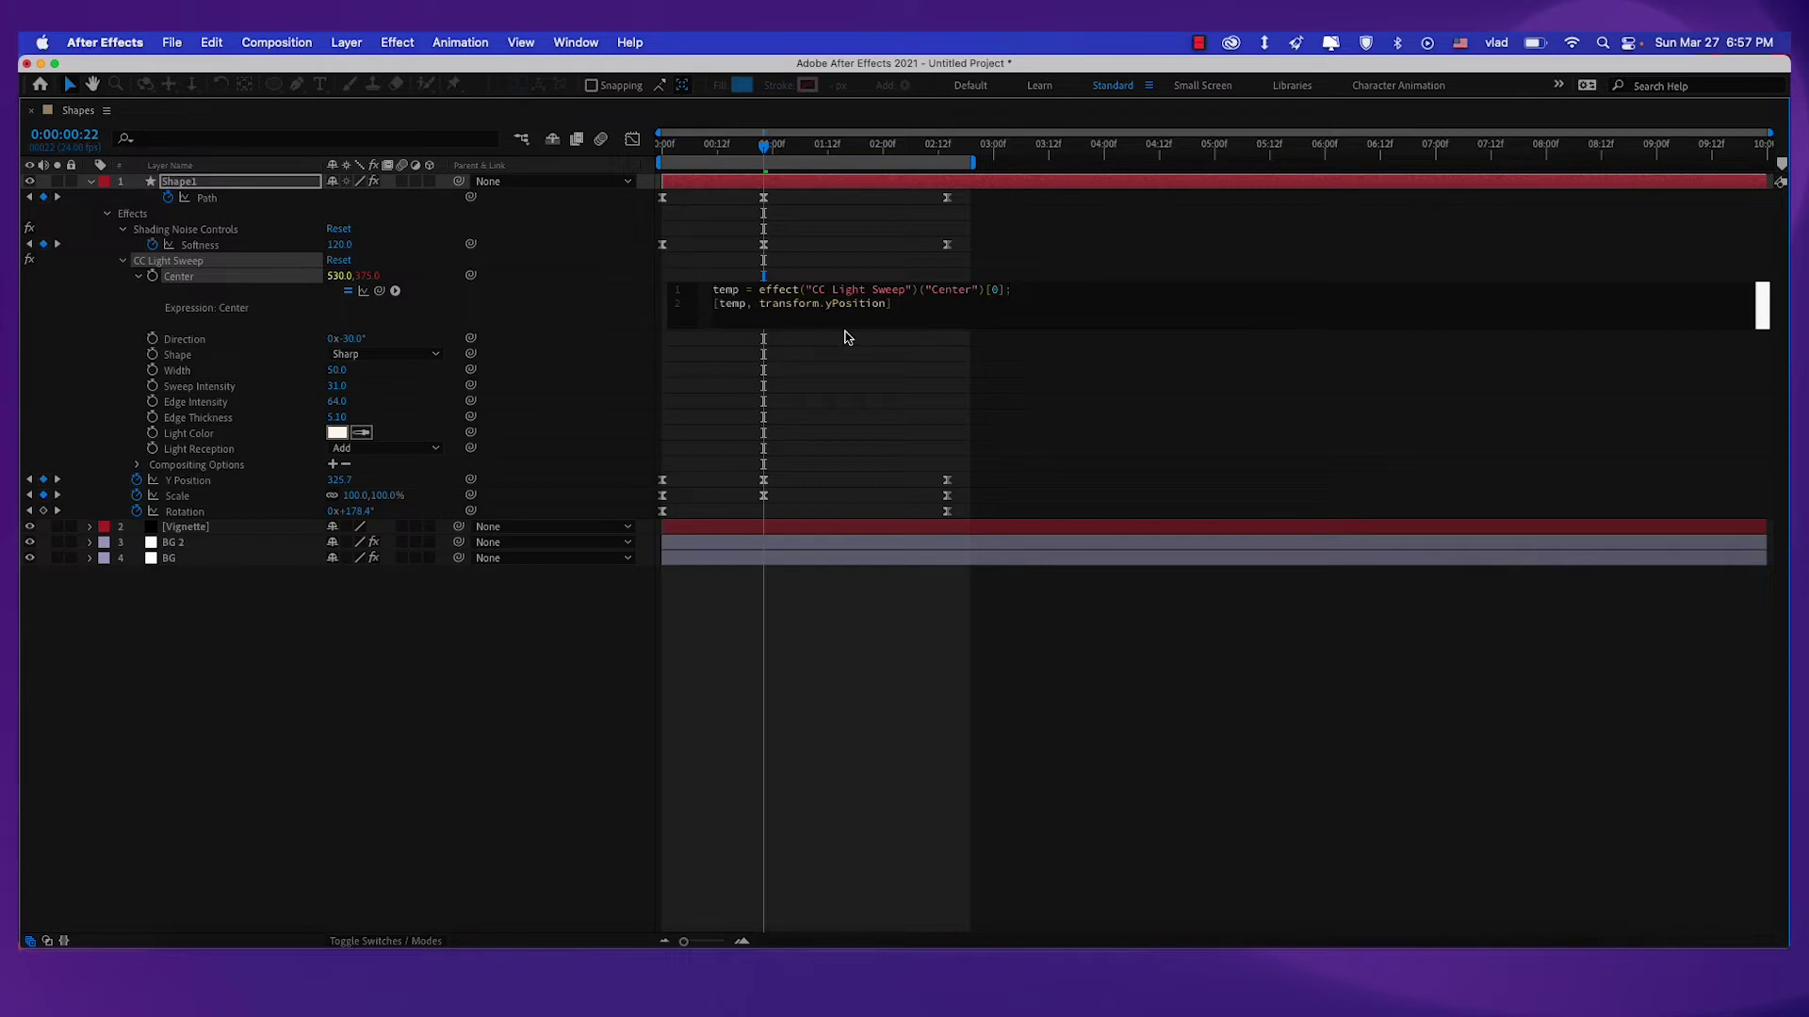
pyautogui.press('`')
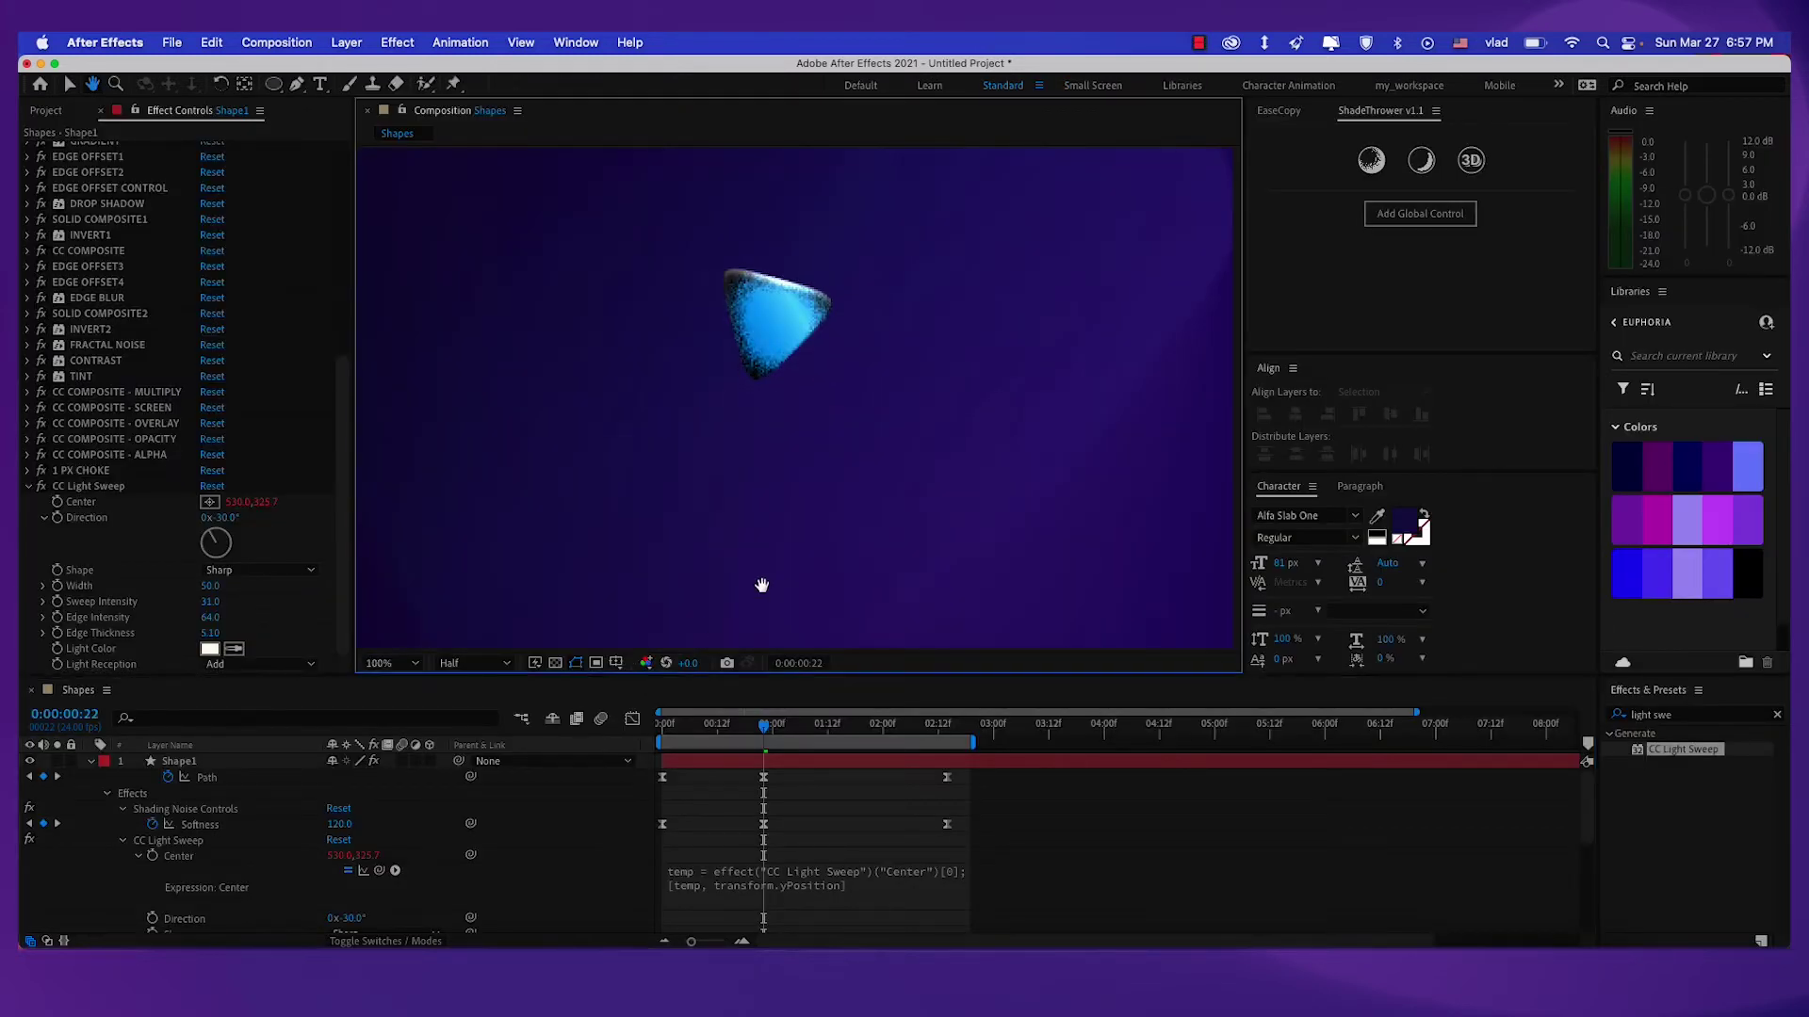
# Scrub to 0:00:01:08 to check the sweep on the falling shape and set its Sweep Intensity to 53.
pyautogui.click(284, 826)
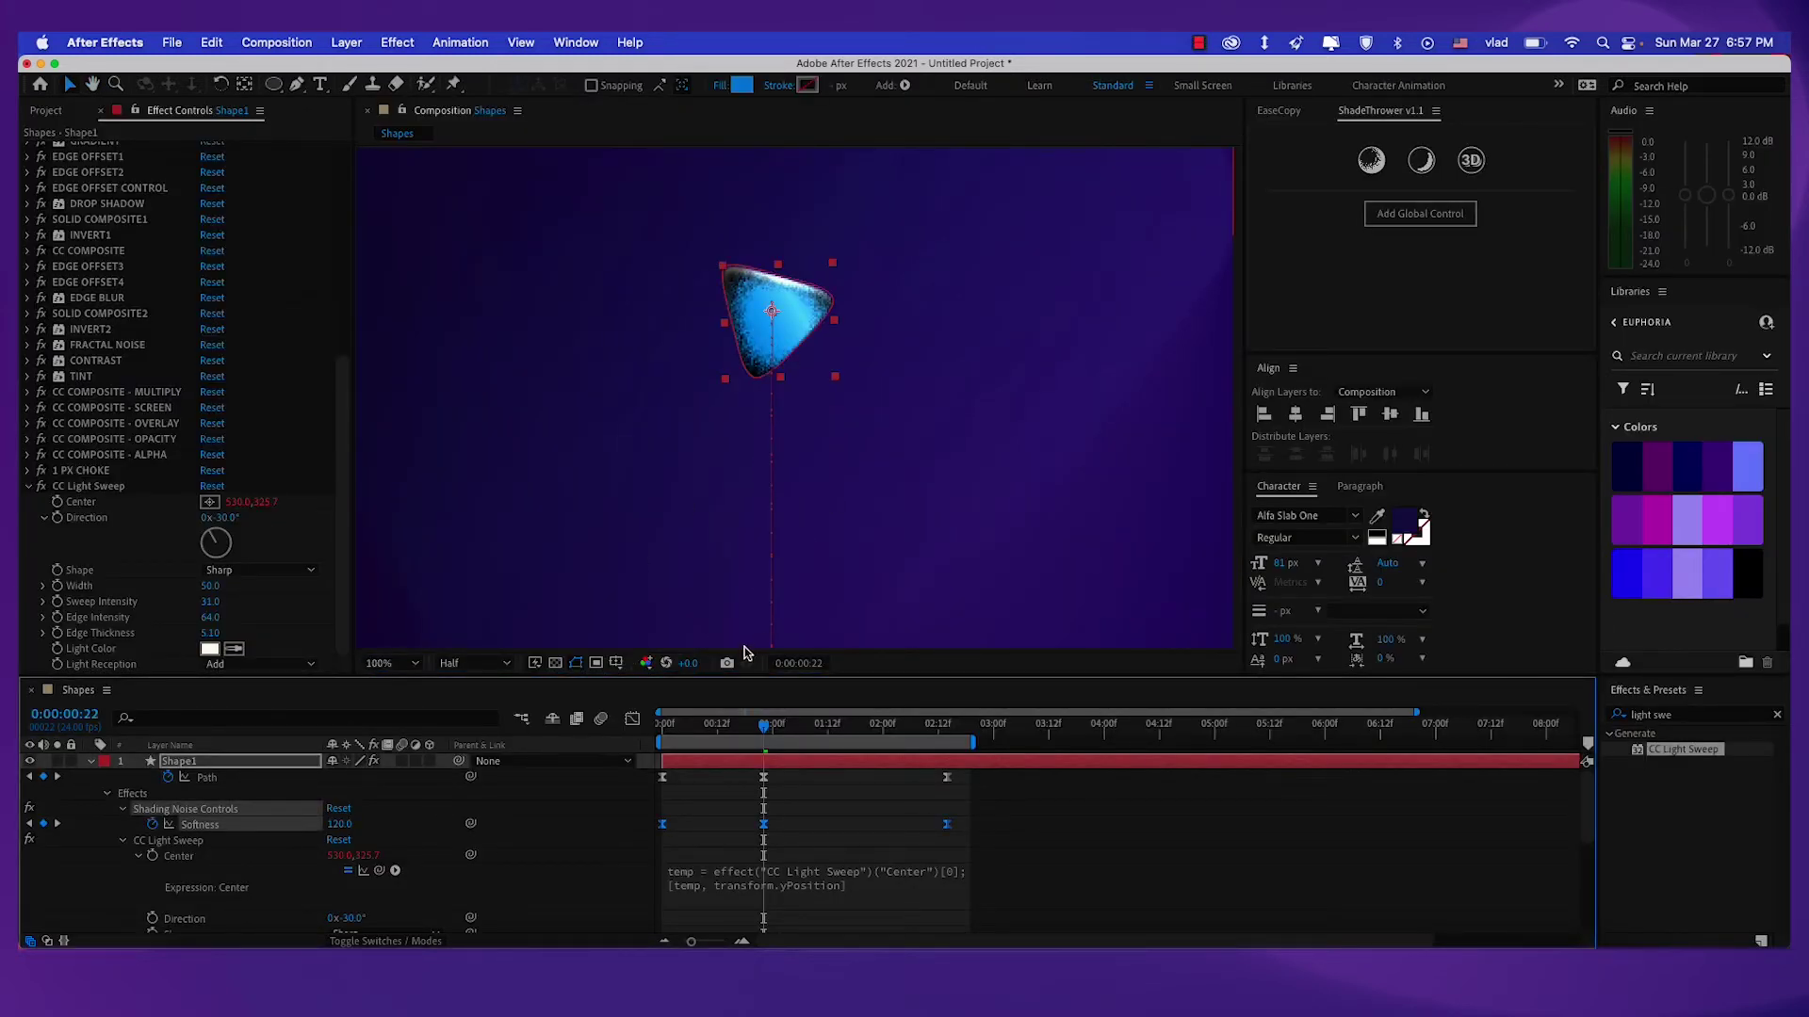
pyautogui.moveTo(763, 725); pyautogui.dragTo(814, 733)
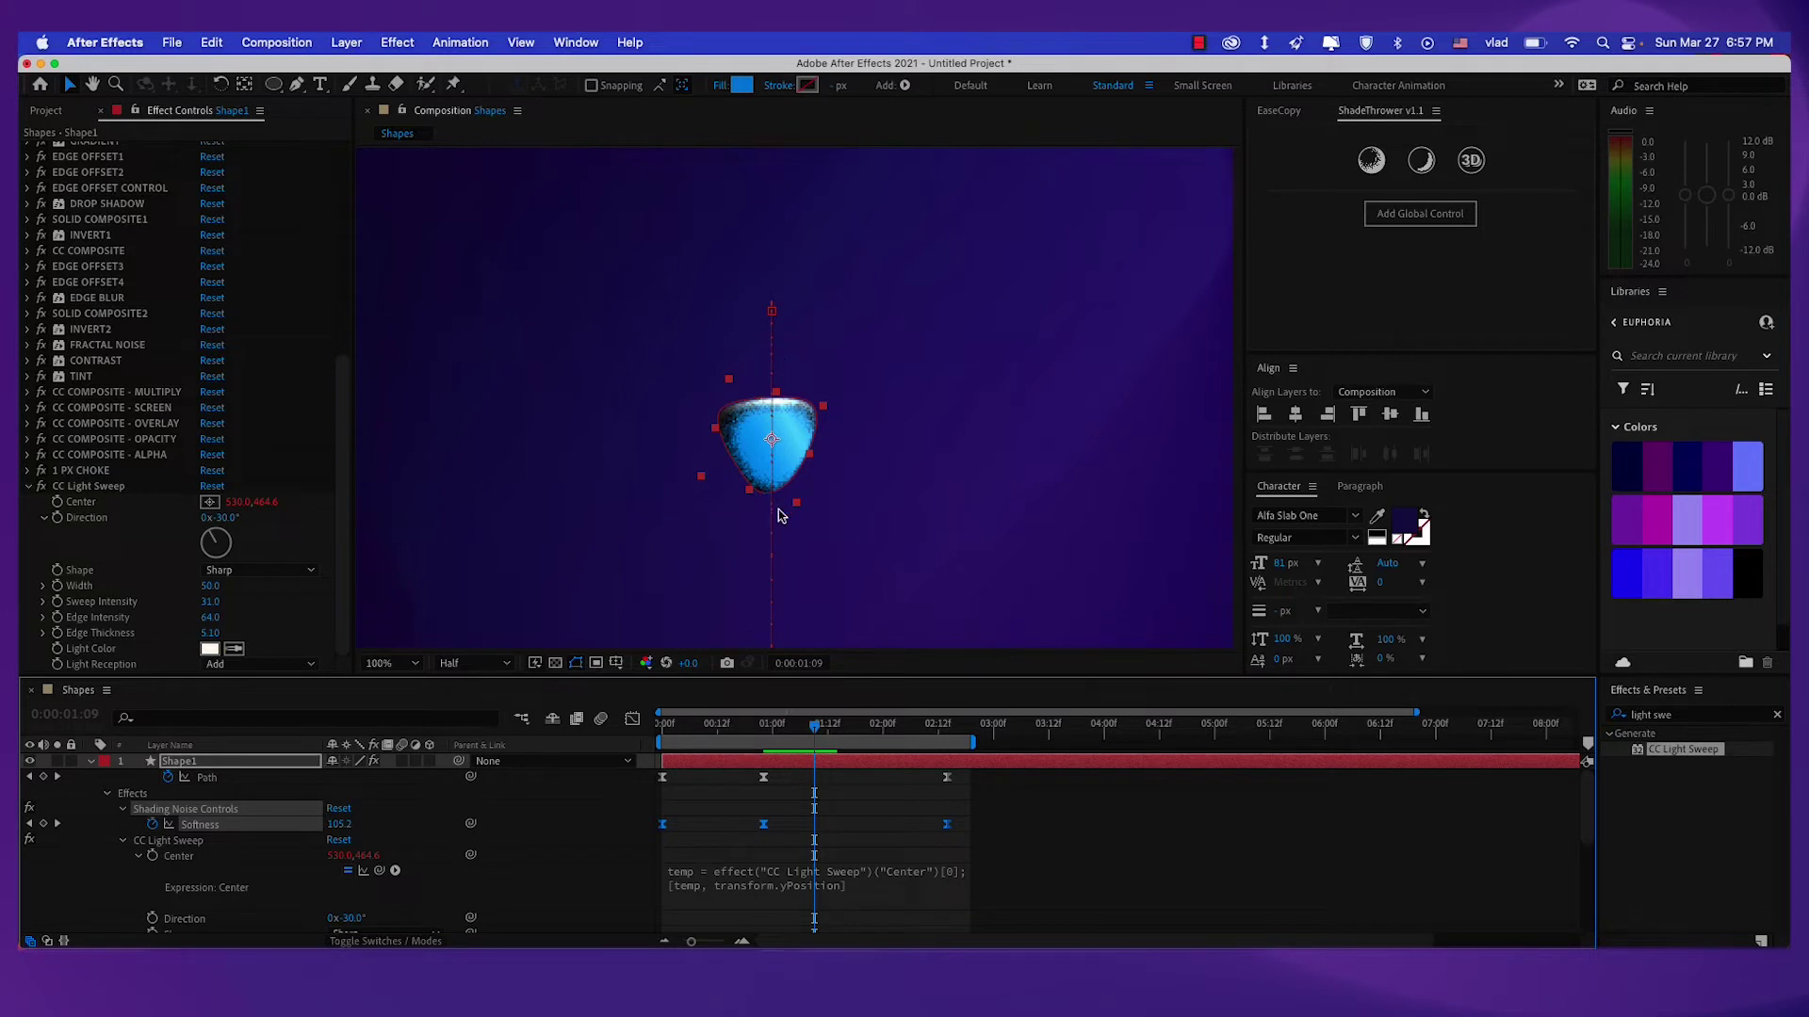
pyautogui.moveTo(817, 725)
pyautogui.mouseDown()
pyautogui.moveTo(796, 735)
pyautogui.moveTo(810, 742)
pyautogui.mouseUp()
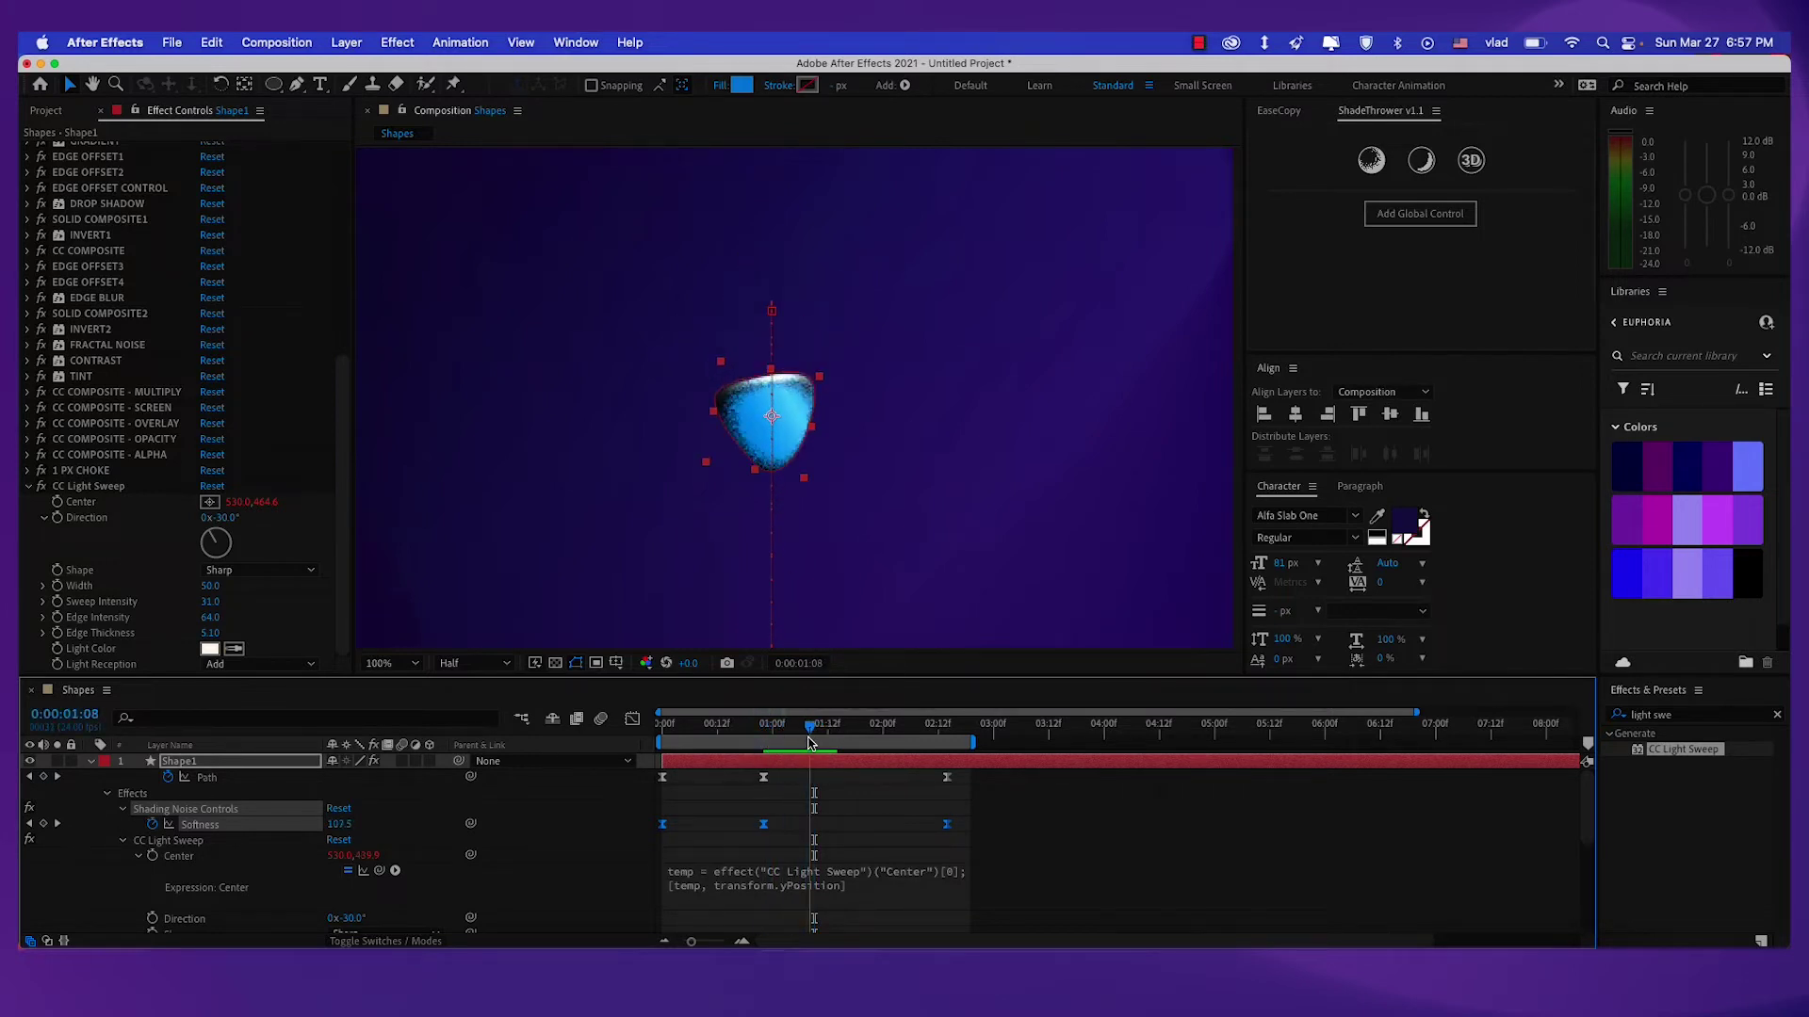
pyautogui.moveTo(212, 602); pyautogui.dragTo(234, 604)
pyautogui.moveTo(751, 500); pyautogui.dragTo(749, 486)
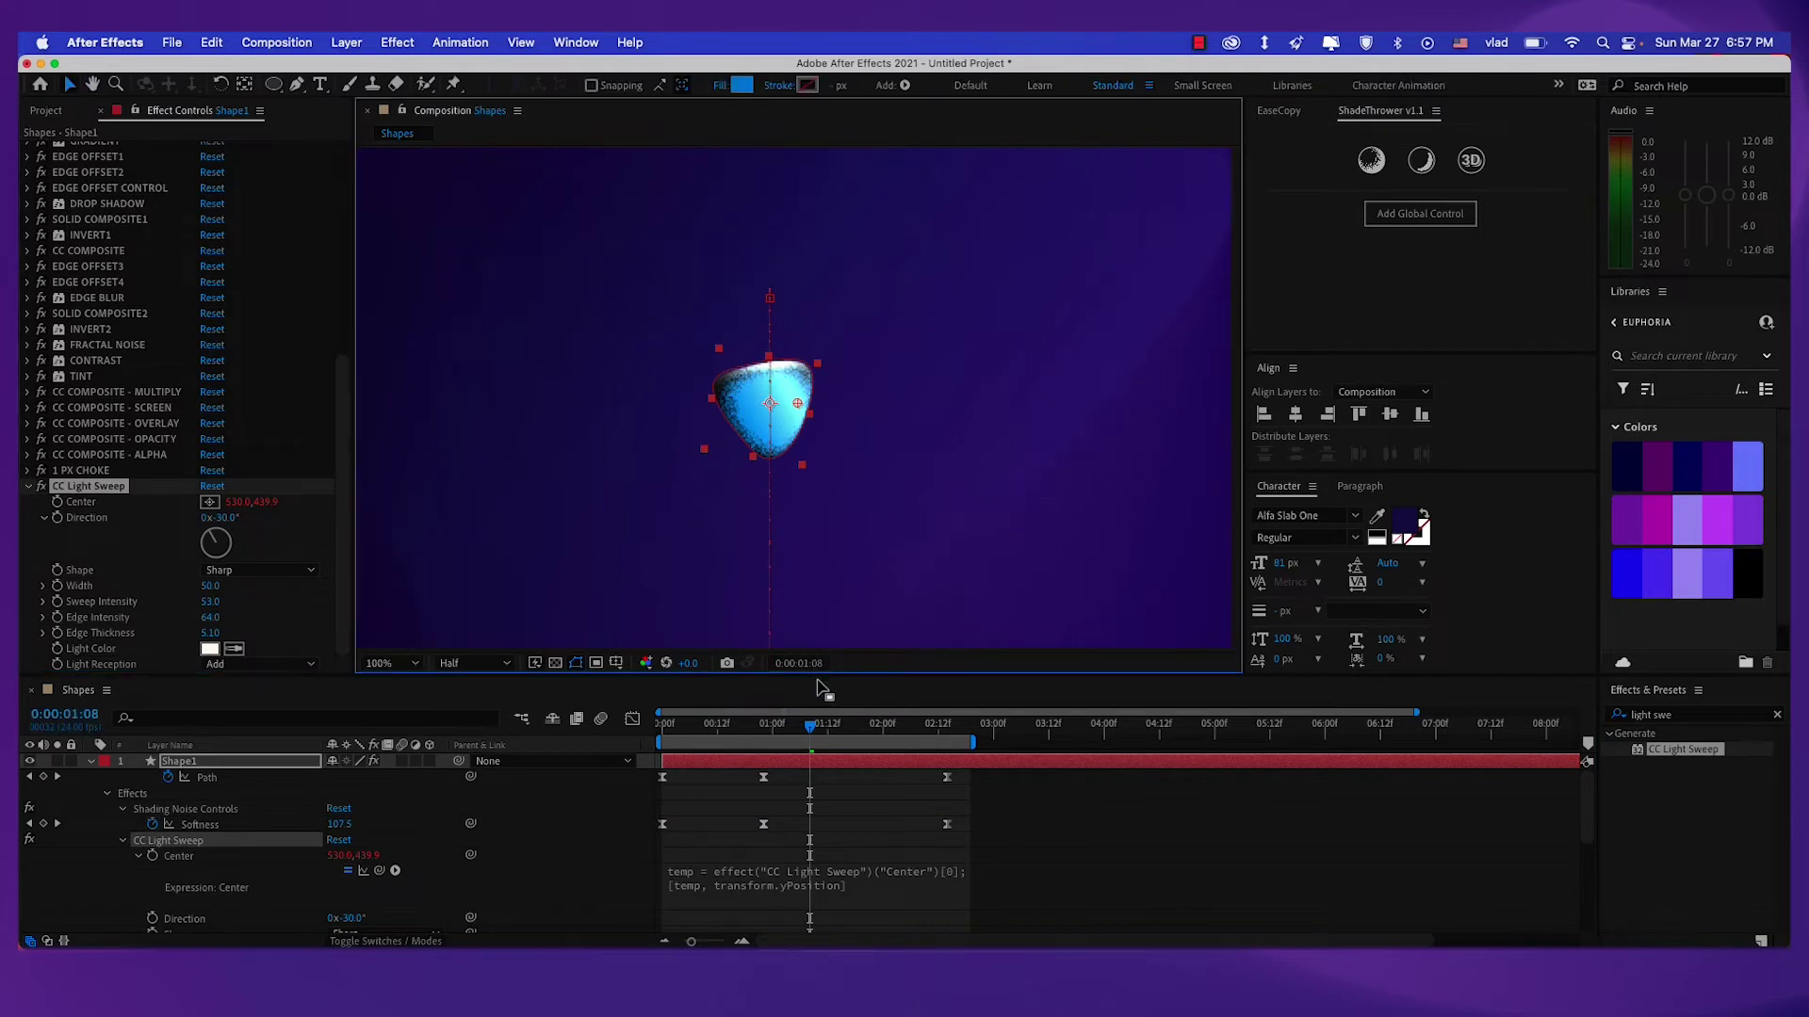
# Scrub back to 0:00:00:22 and review the light sweep's Center expression.
pyautogui.moveTo(809, 725)
pyautogui.mouseDown()
pyautogui.moveTo(836, 727)
pyautogui.moveTo(771, 736)
pyautogui.moveTo(796, 739)
pyautogui.mouseUp()
pyautogui.moveTo(794, 739); pyautogui.dragTo(764, 740)
pyautogui.click(856, 884)
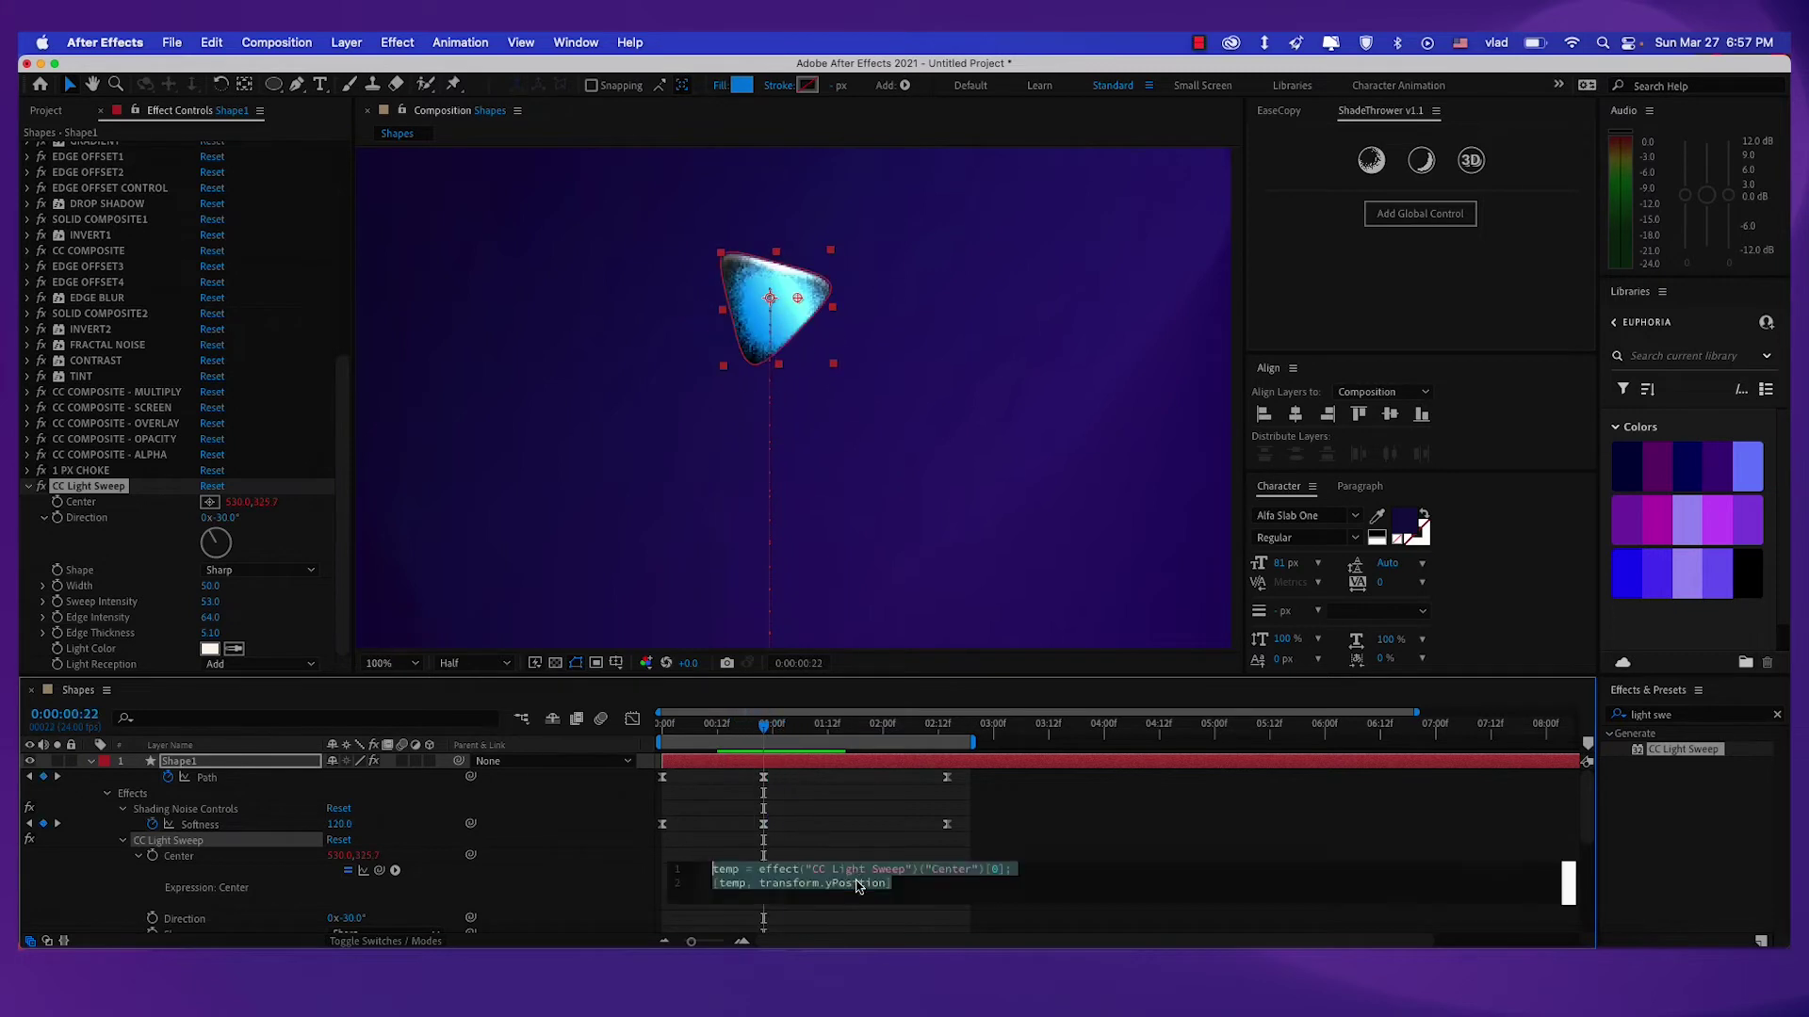
pyautogui.click(893, 886)
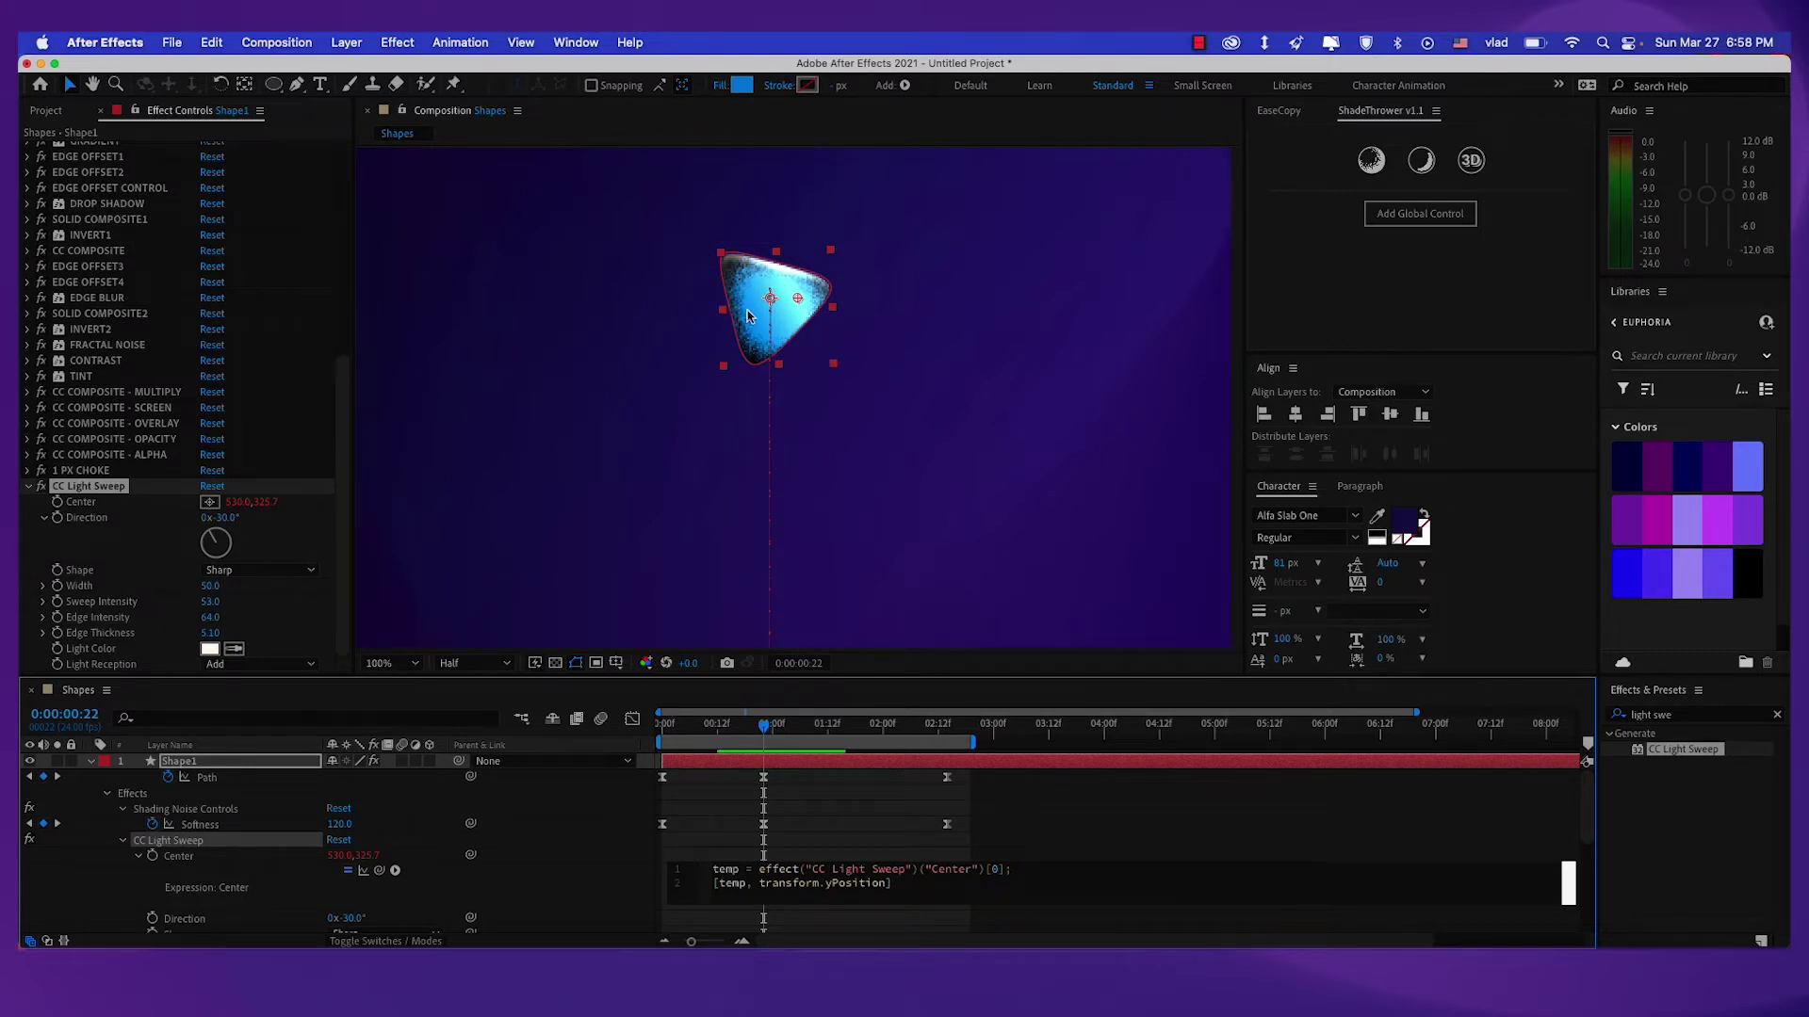
pyautogui.click(617, 883)
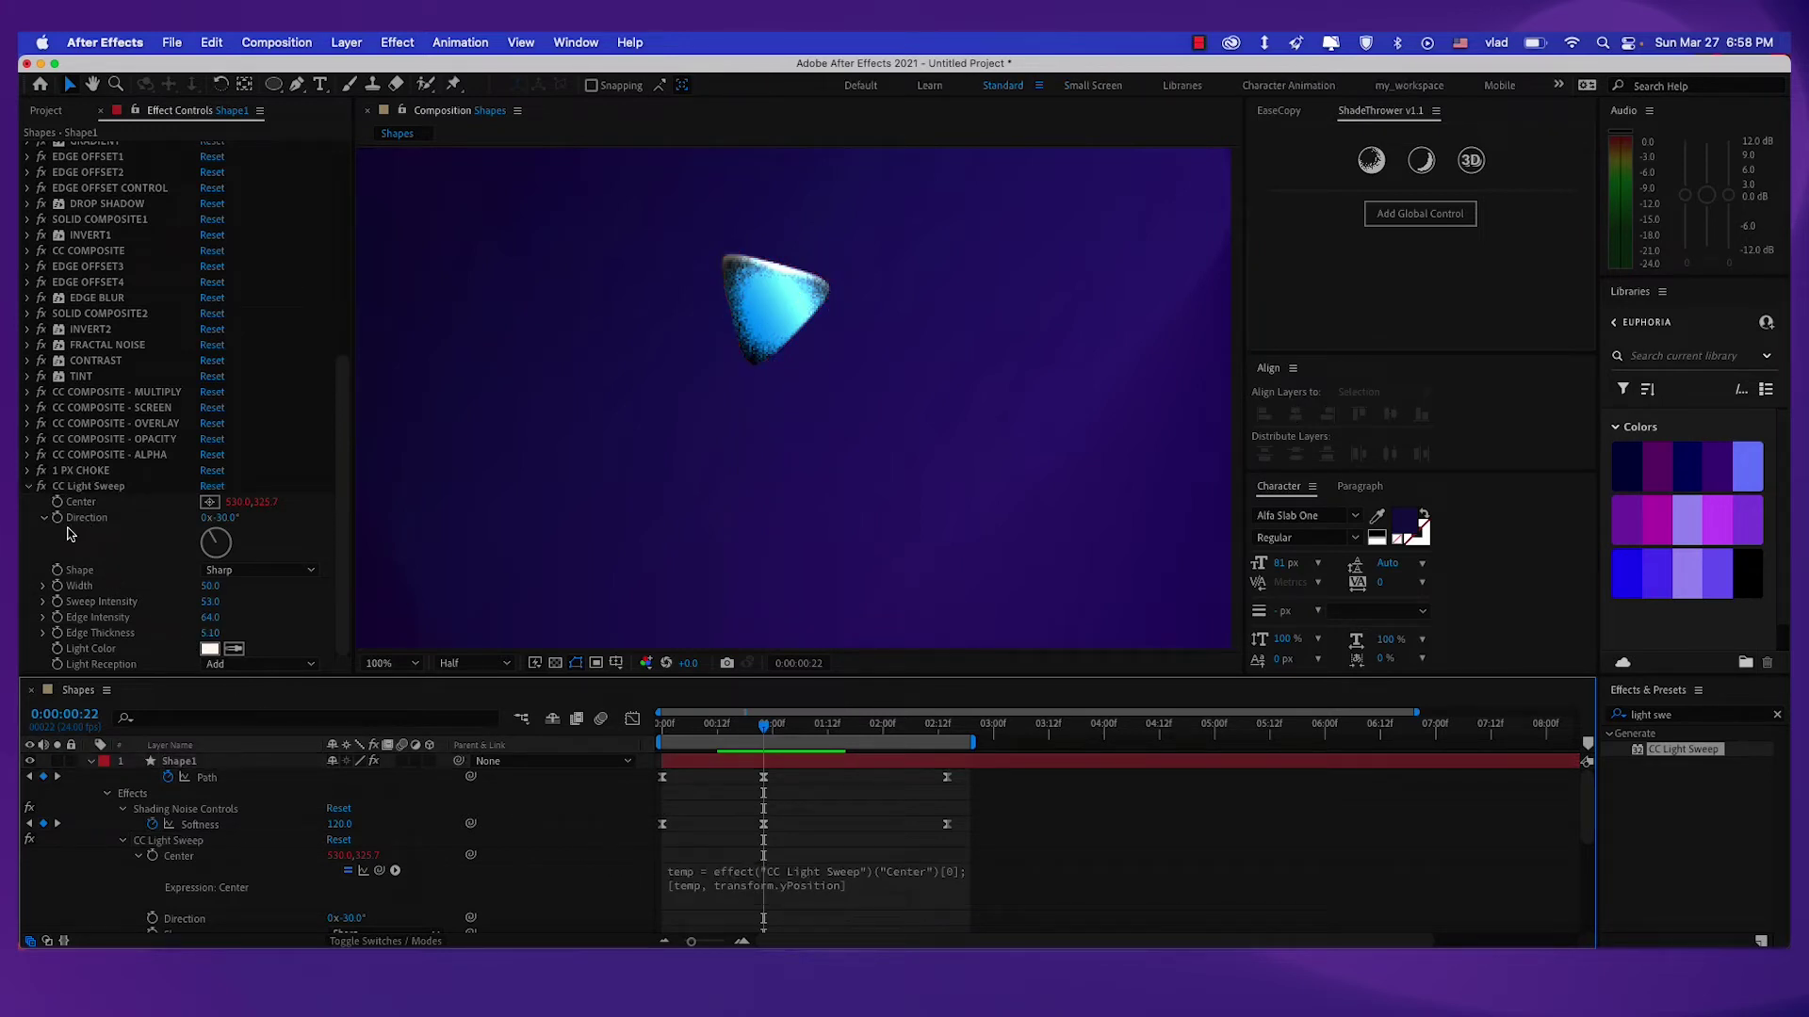
# Keyframe the light sweep's Direction at 0:00:00:22 and select it among Shape1's animated properties.
pyautogui.click(57, 517)
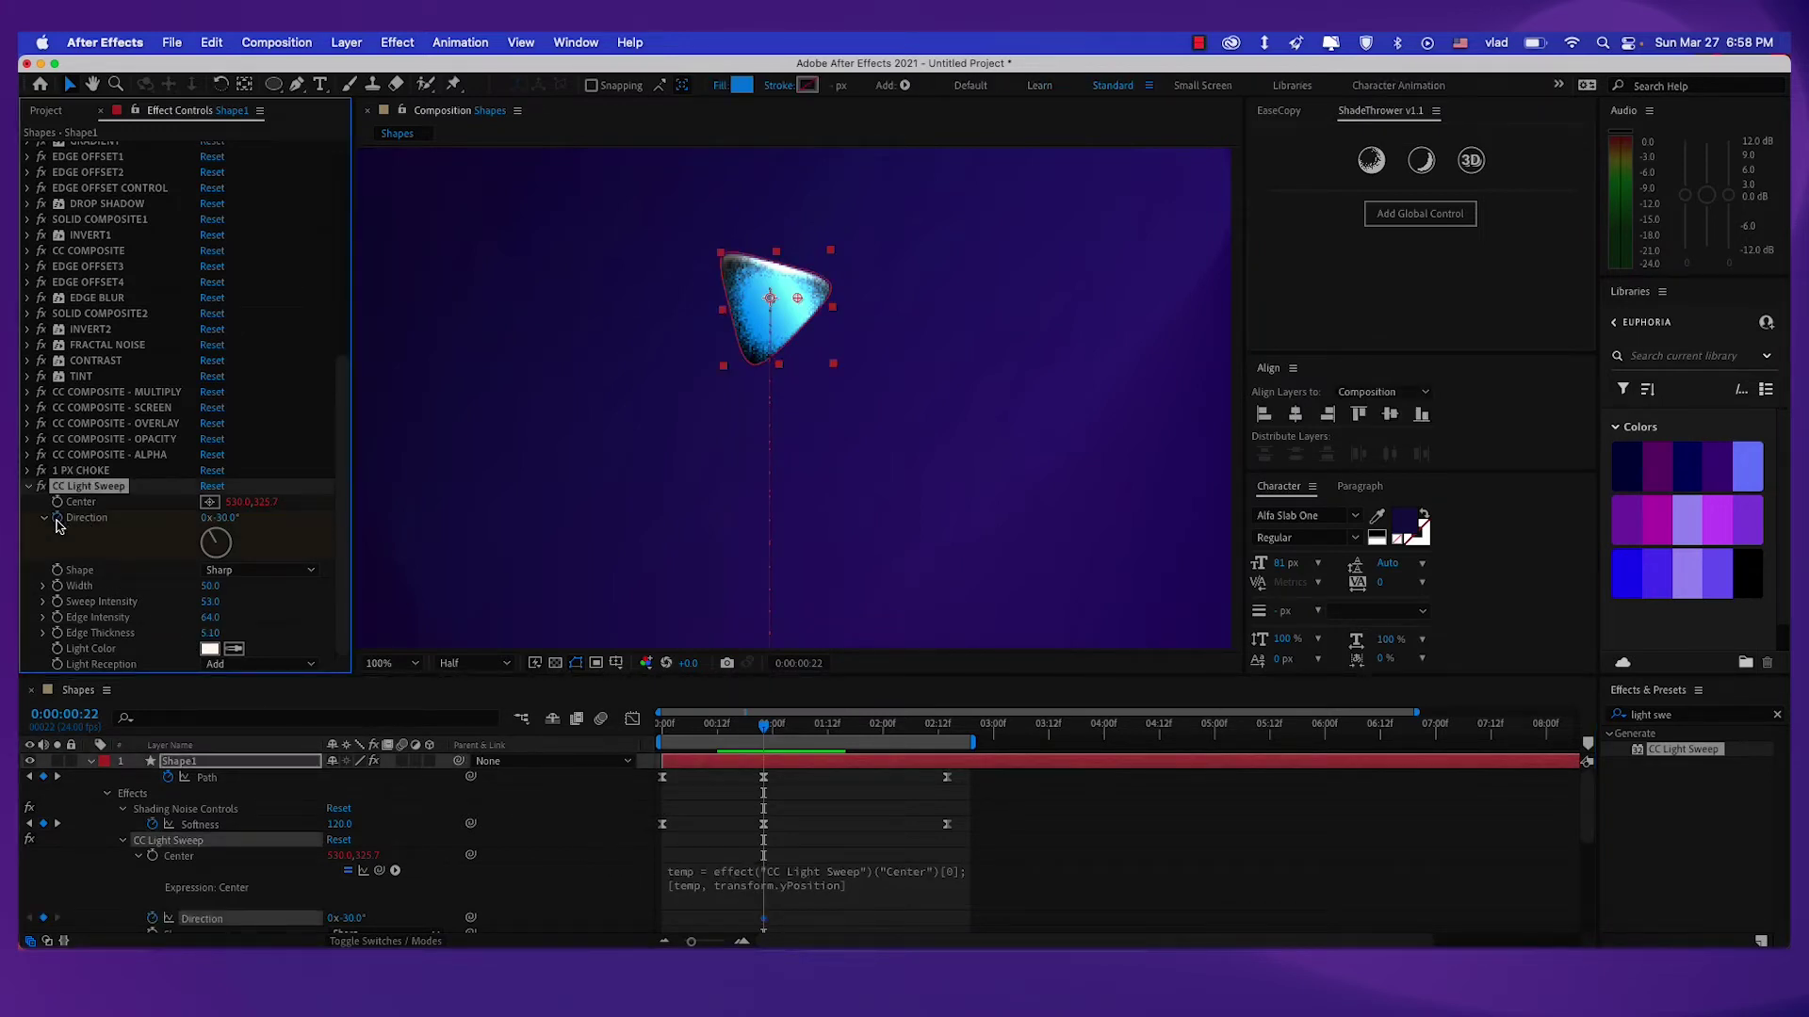
pyautogui.click(222, 763)
pyautogui.press('u')
pyautogui.press('u')
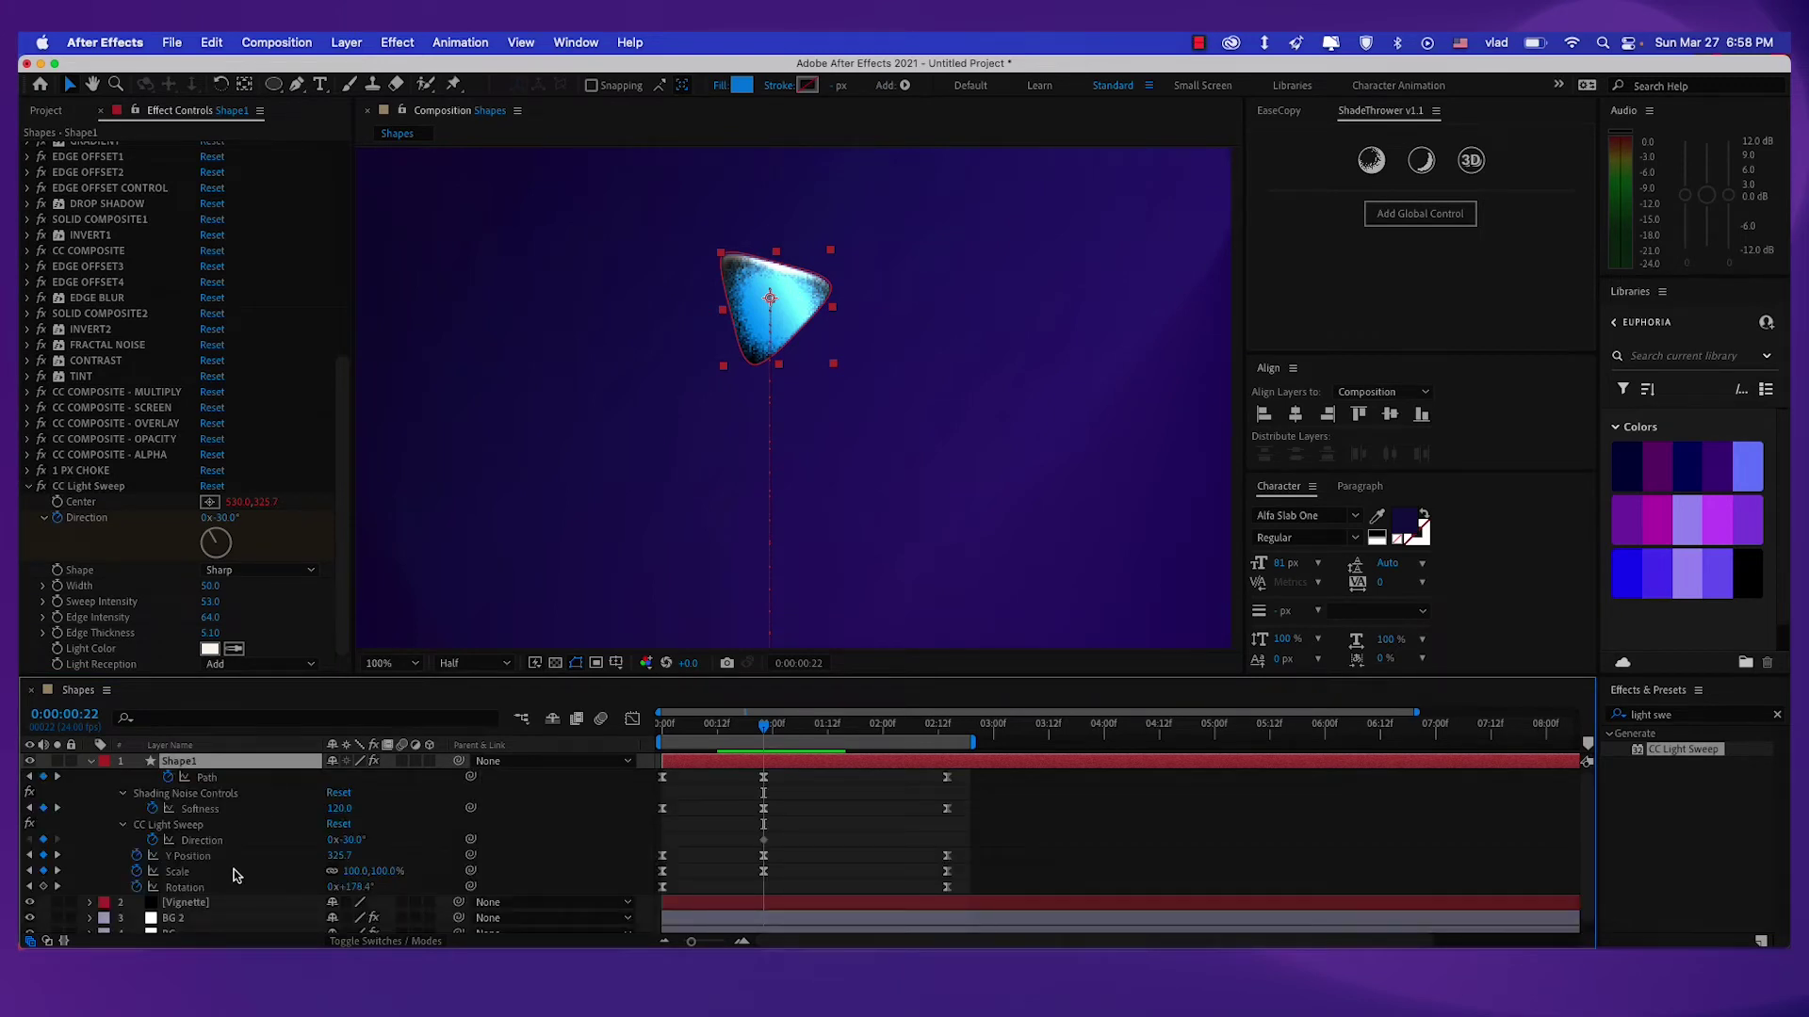
pyautogui.click(236, 840)
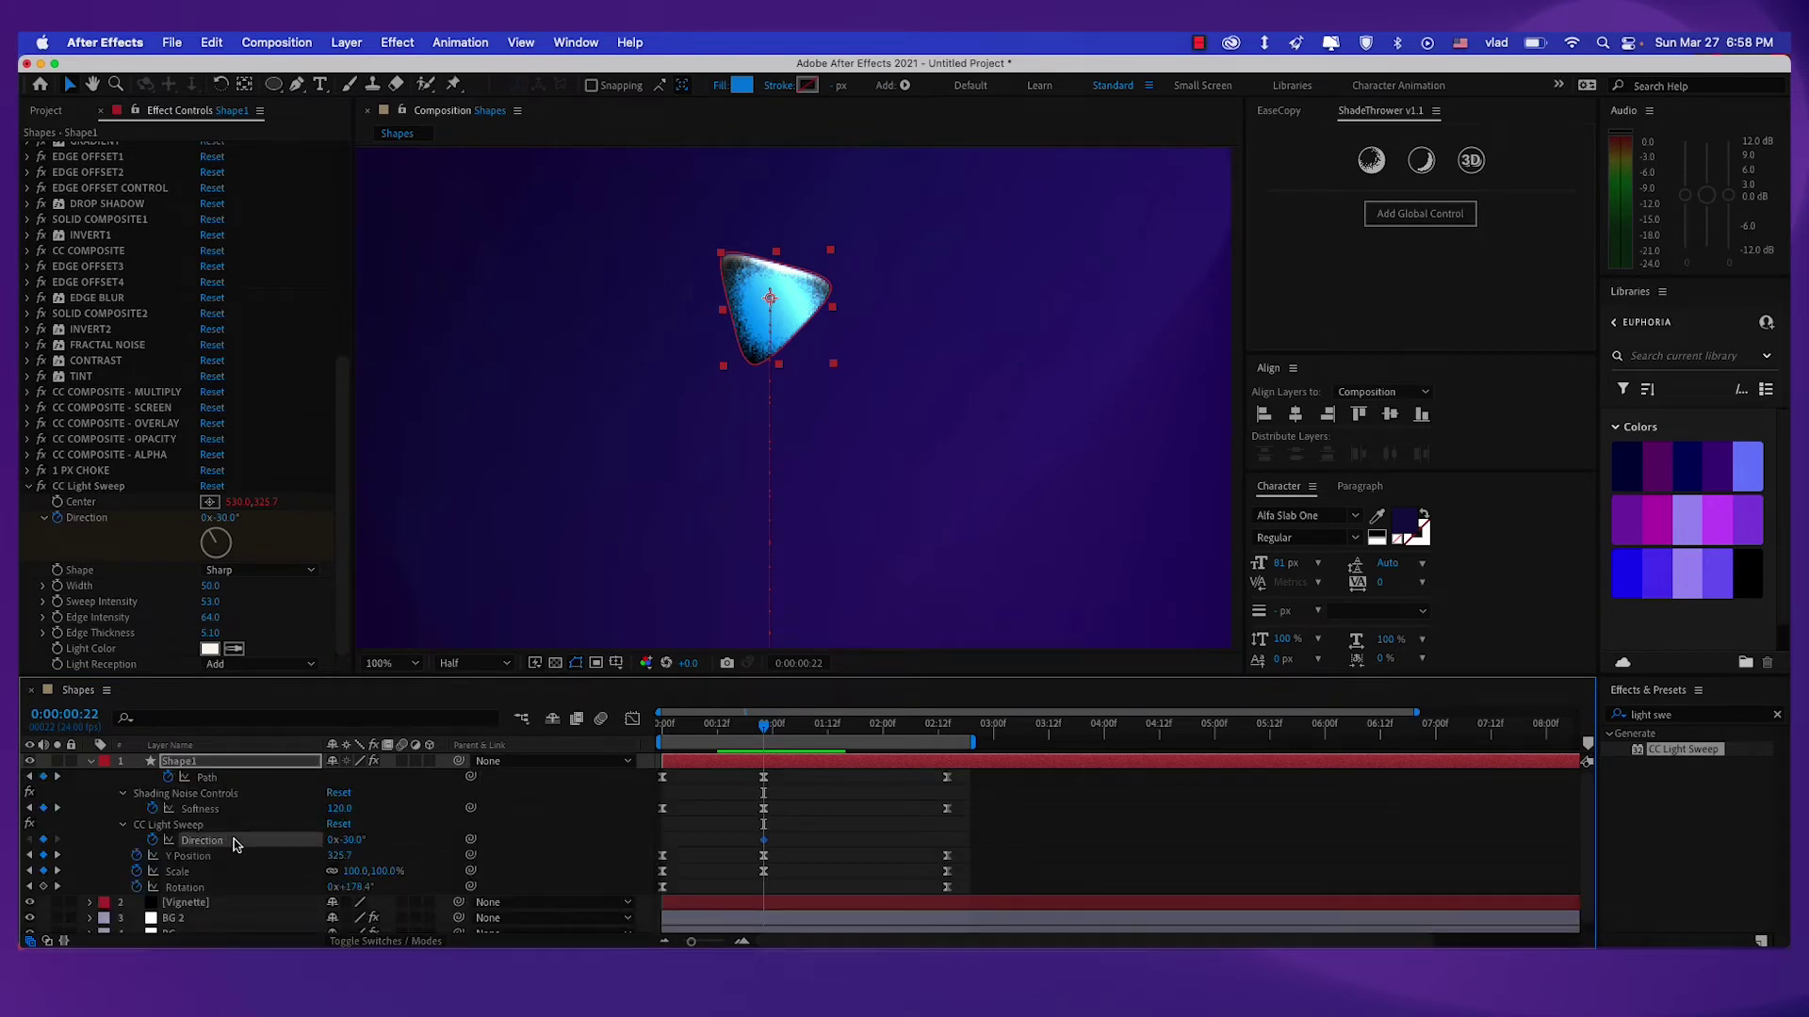
# Add light sweep Direction keyframes at the start of the timeline and at 0:00:02:14, matching the shape's other keyframes.
pyautogui.moveTo(765, 726); pyautogui.dragTo(947, 730)
pyautogui.click(45, 839)
pyautogui.click(43, 841)
pyautogui.click(43, 840)
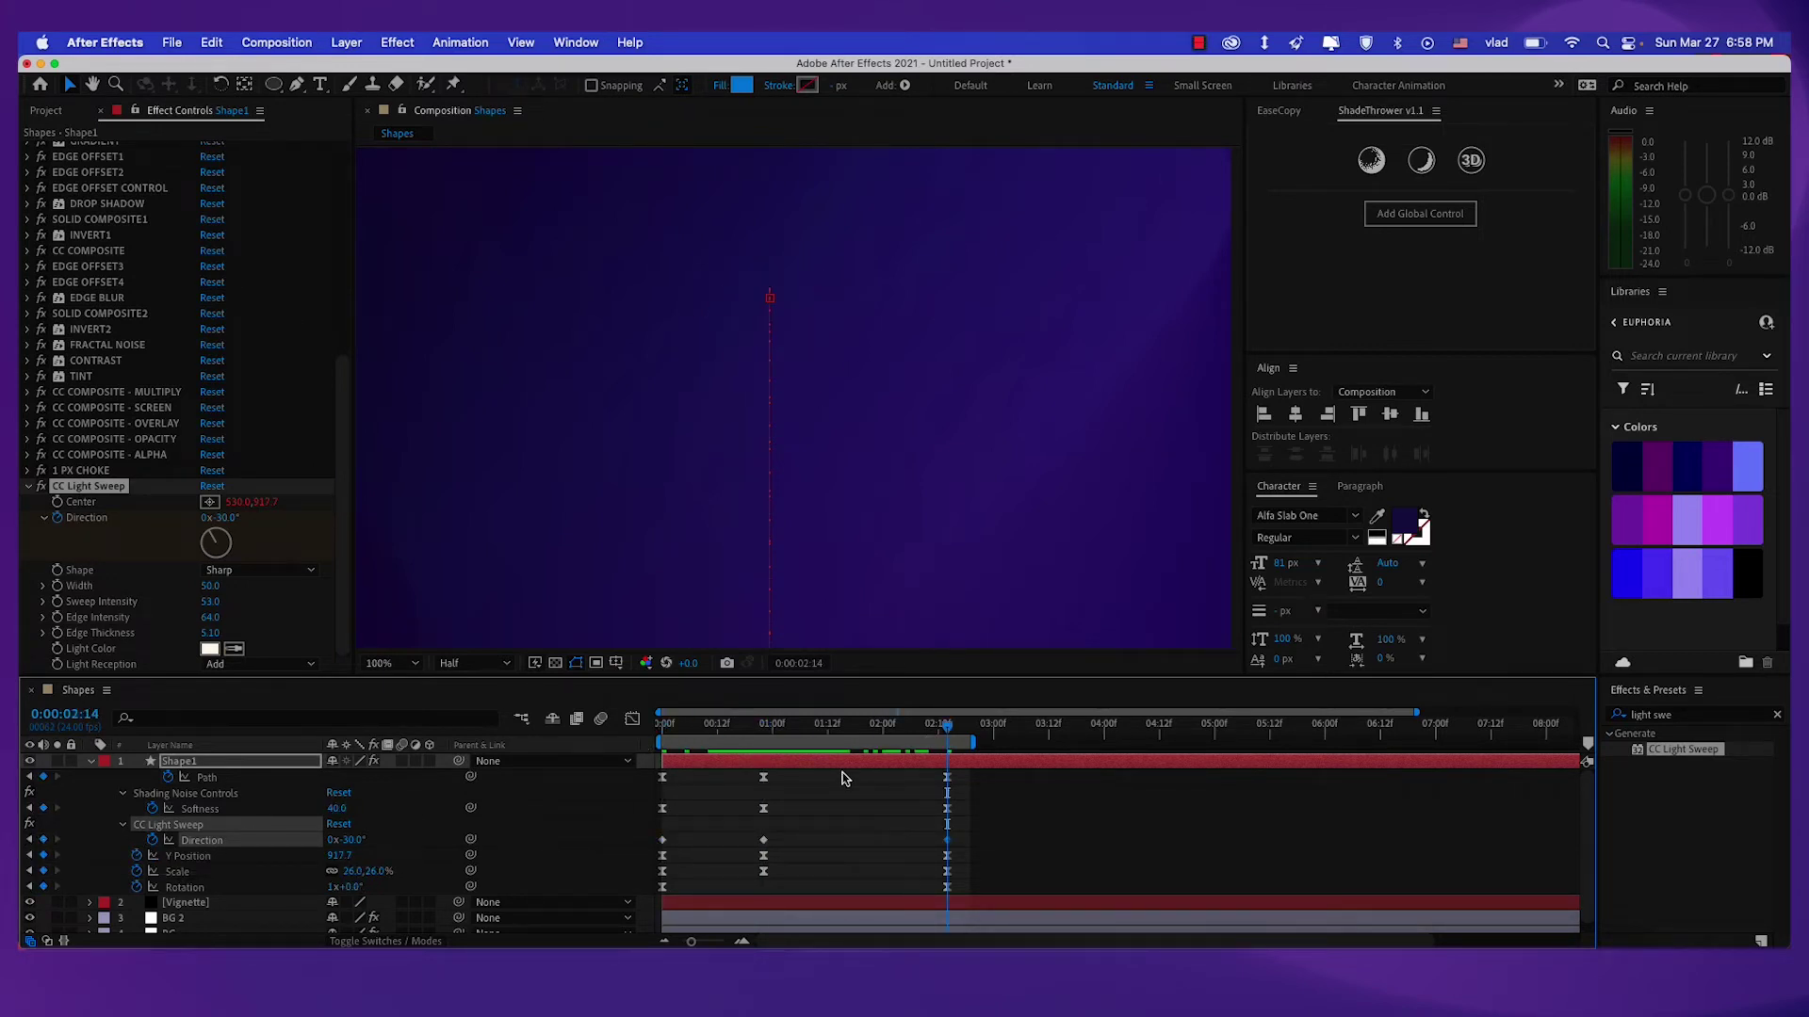
# At 0:00:00:22, set the light sweep's Direction to -50° and move its Center onto the middle of the triangle.
pyautogui.press('j')
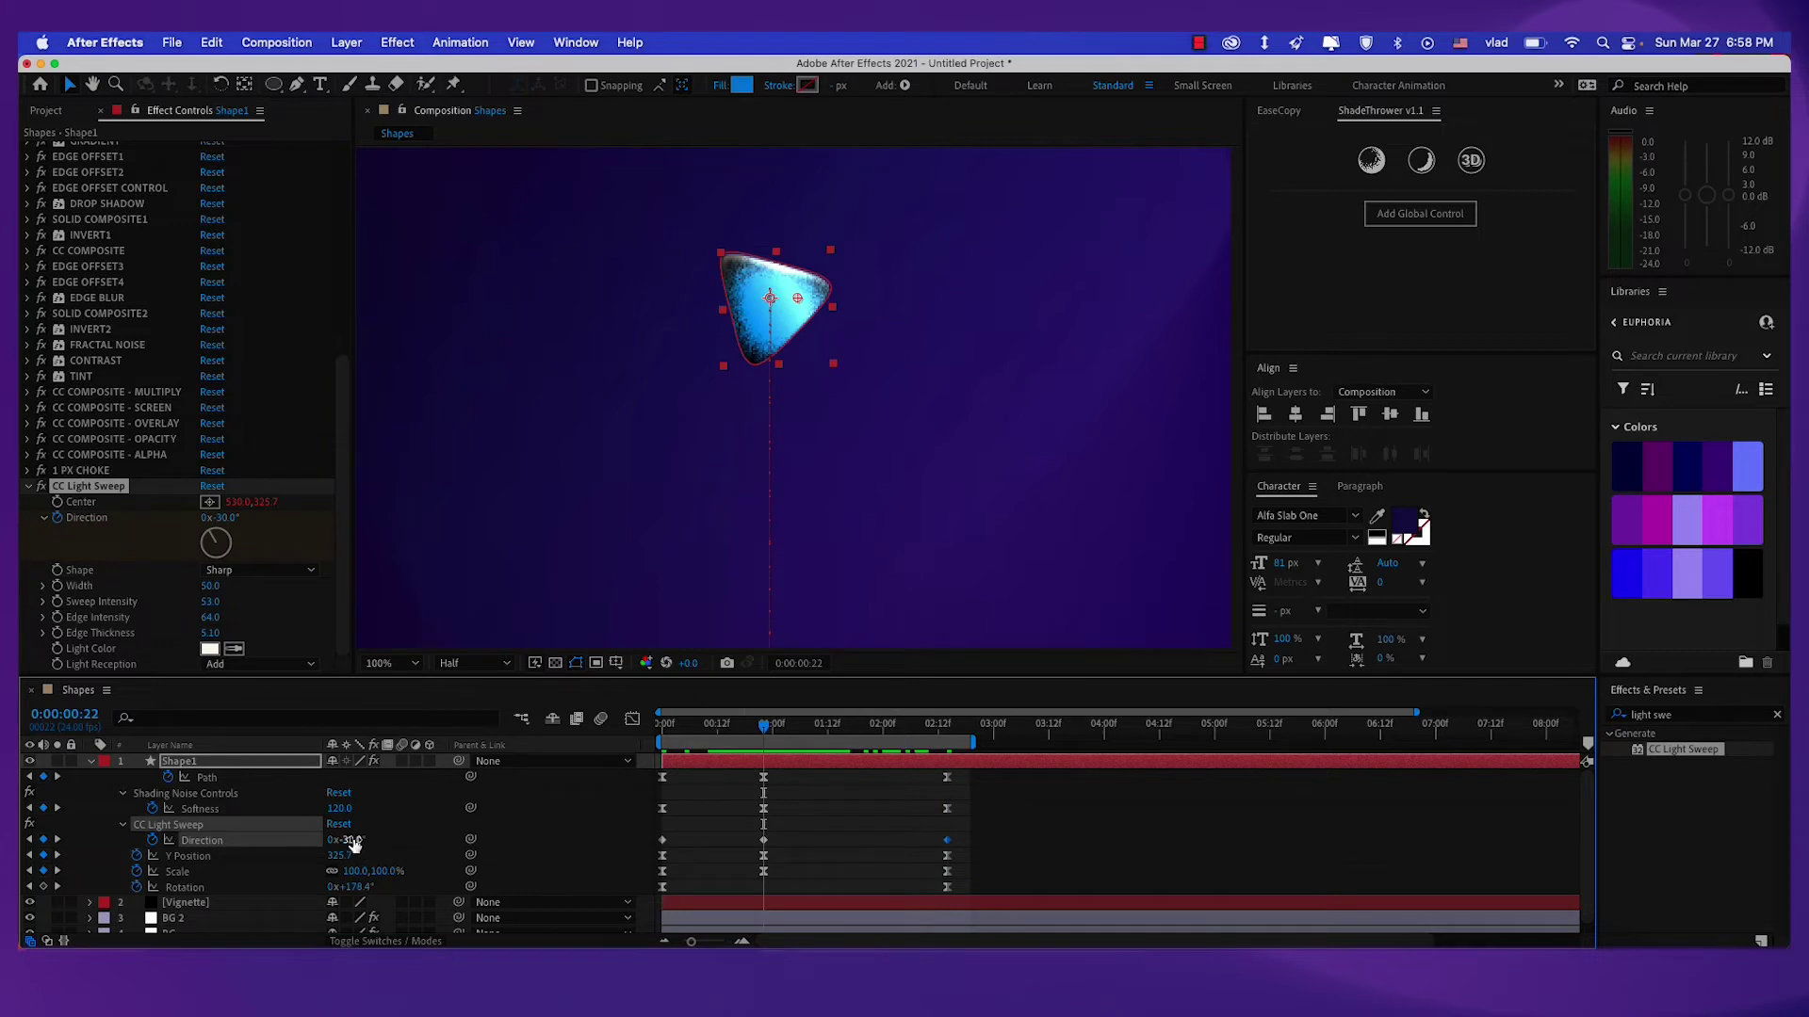
pyautogui.click(349, 839)
pyautogui.write('-35')
pyautogui.press('Return')
pyautogui.write('-50')
pyautogui.press('Return')
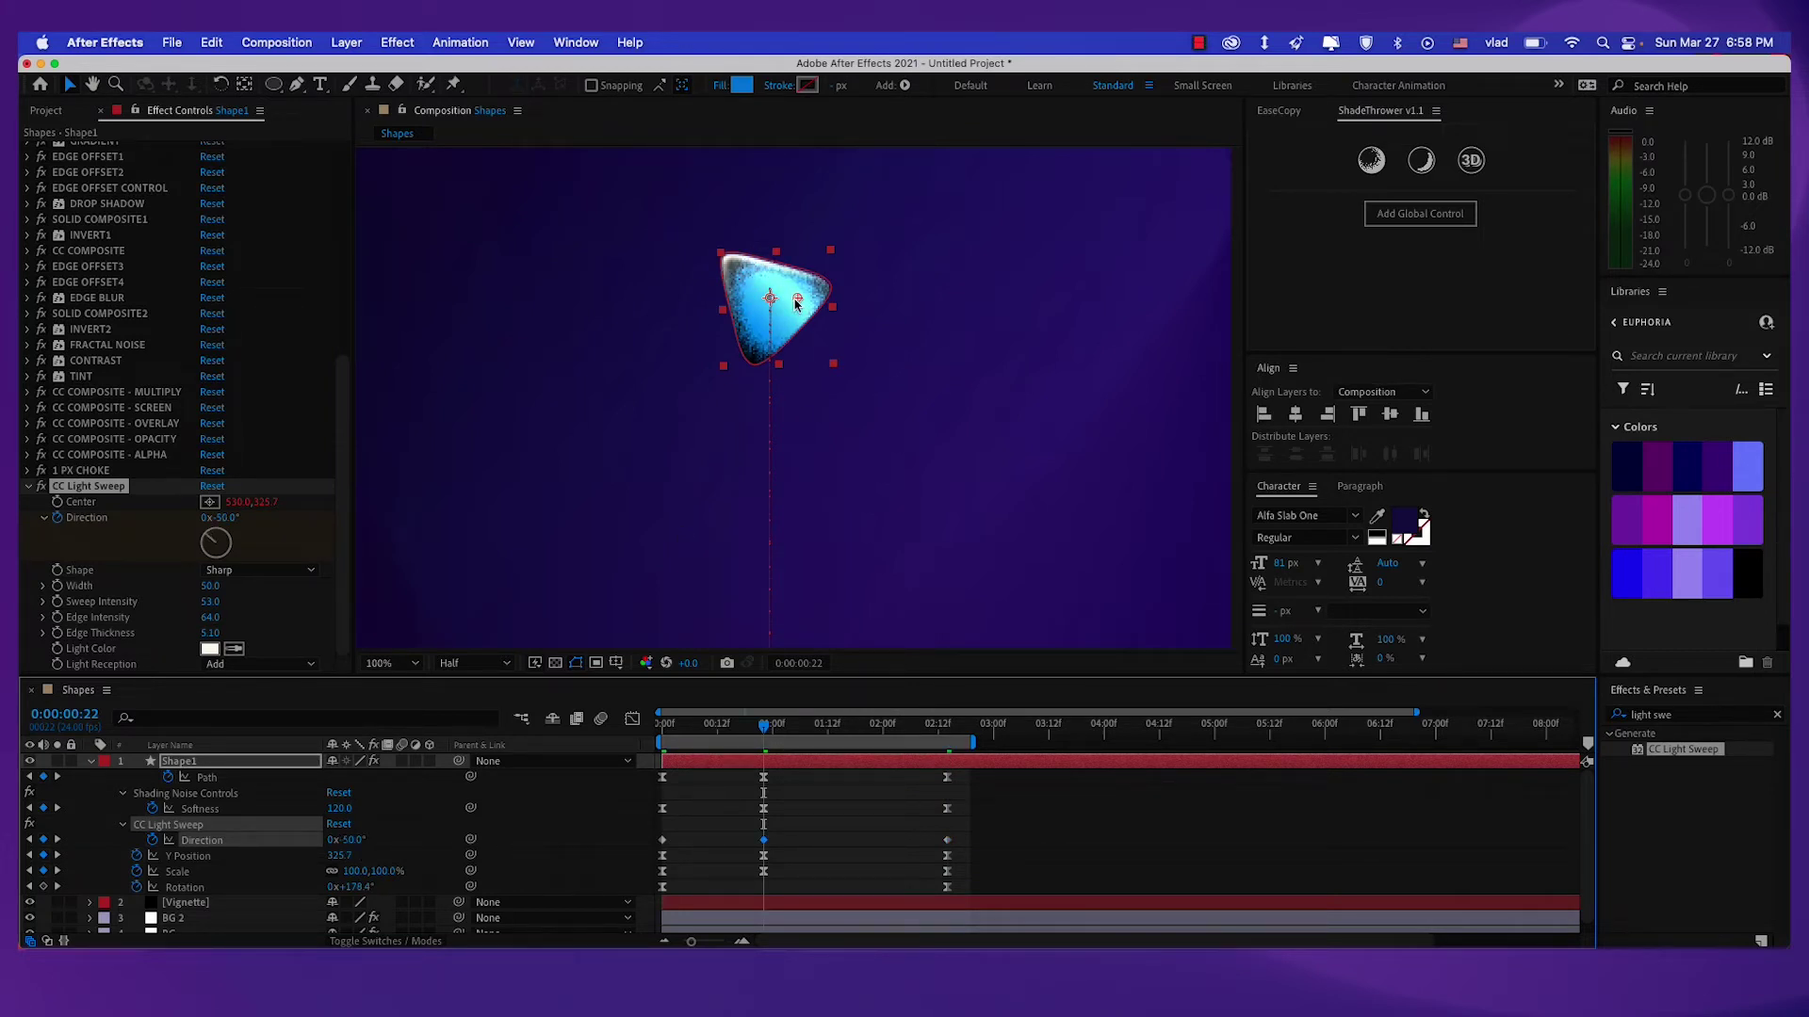
pyautogui.moveTo(796, 303); pyautogui.dragTo(770, 299)
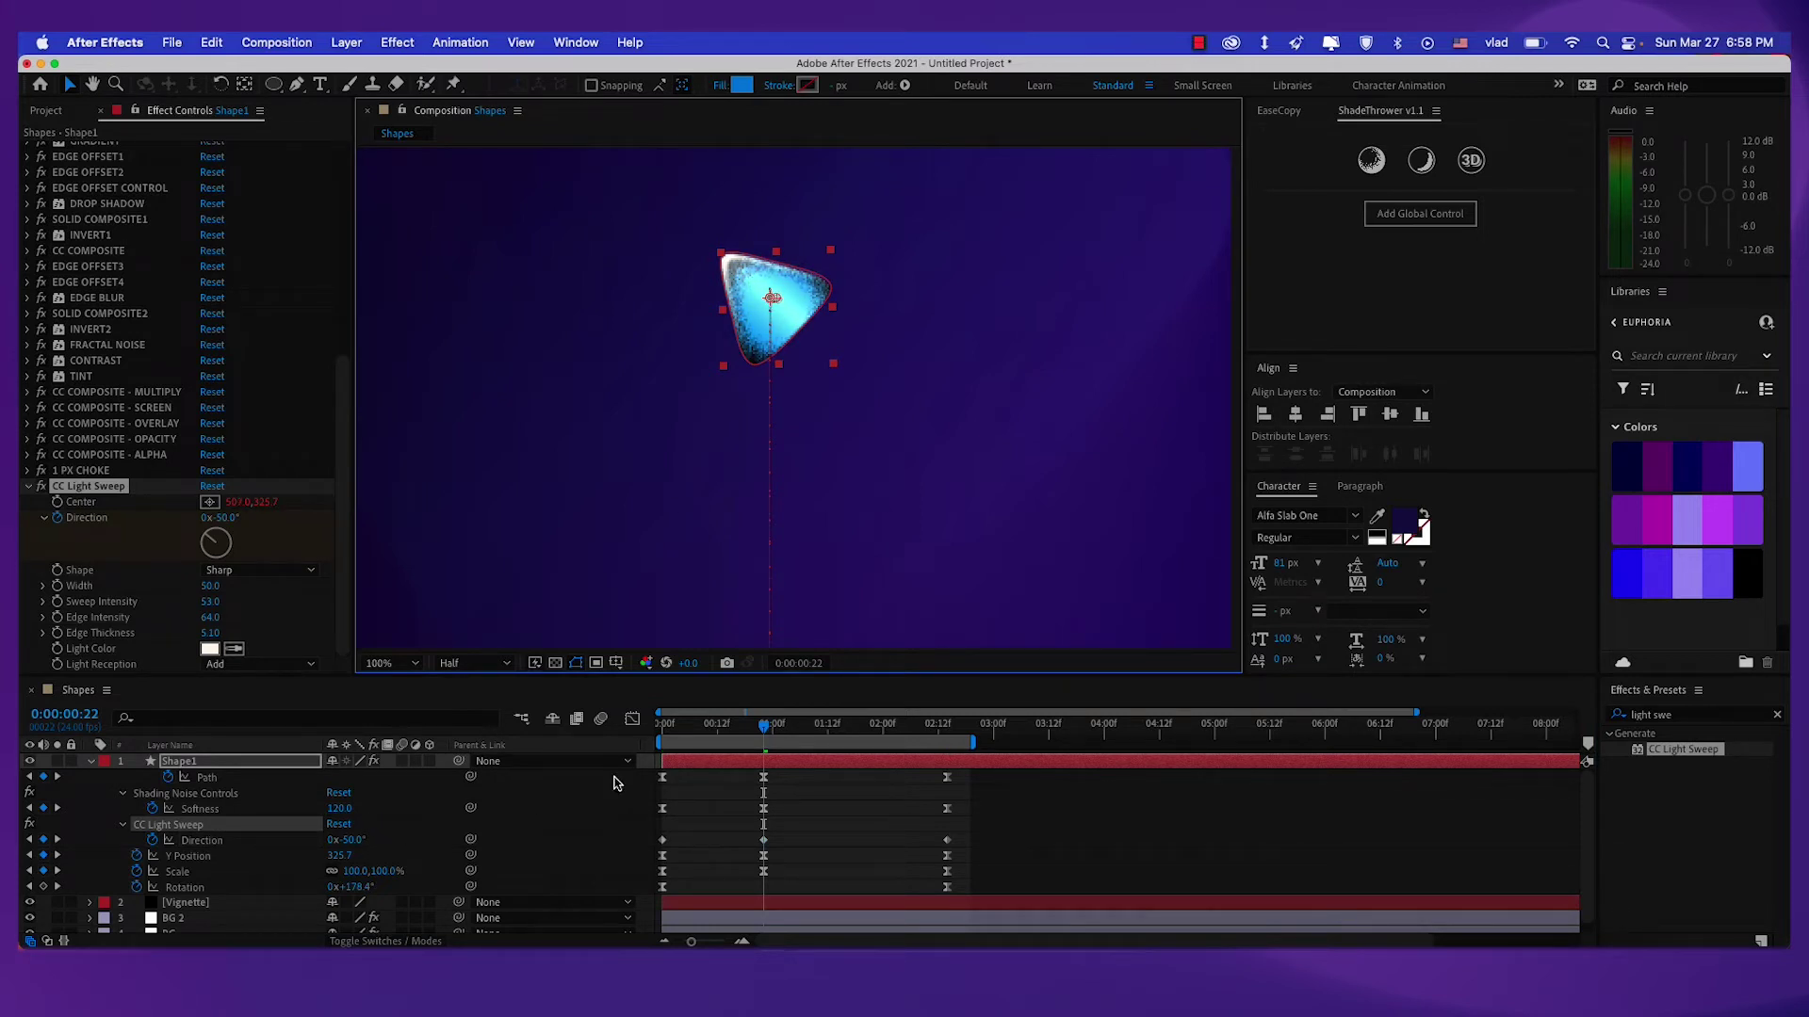
# Set the light sweep's Direction to 0° at 0:00:00:00.
pyautogui.moveTo(686, 732); pyautogui.dragTo(651, 731)
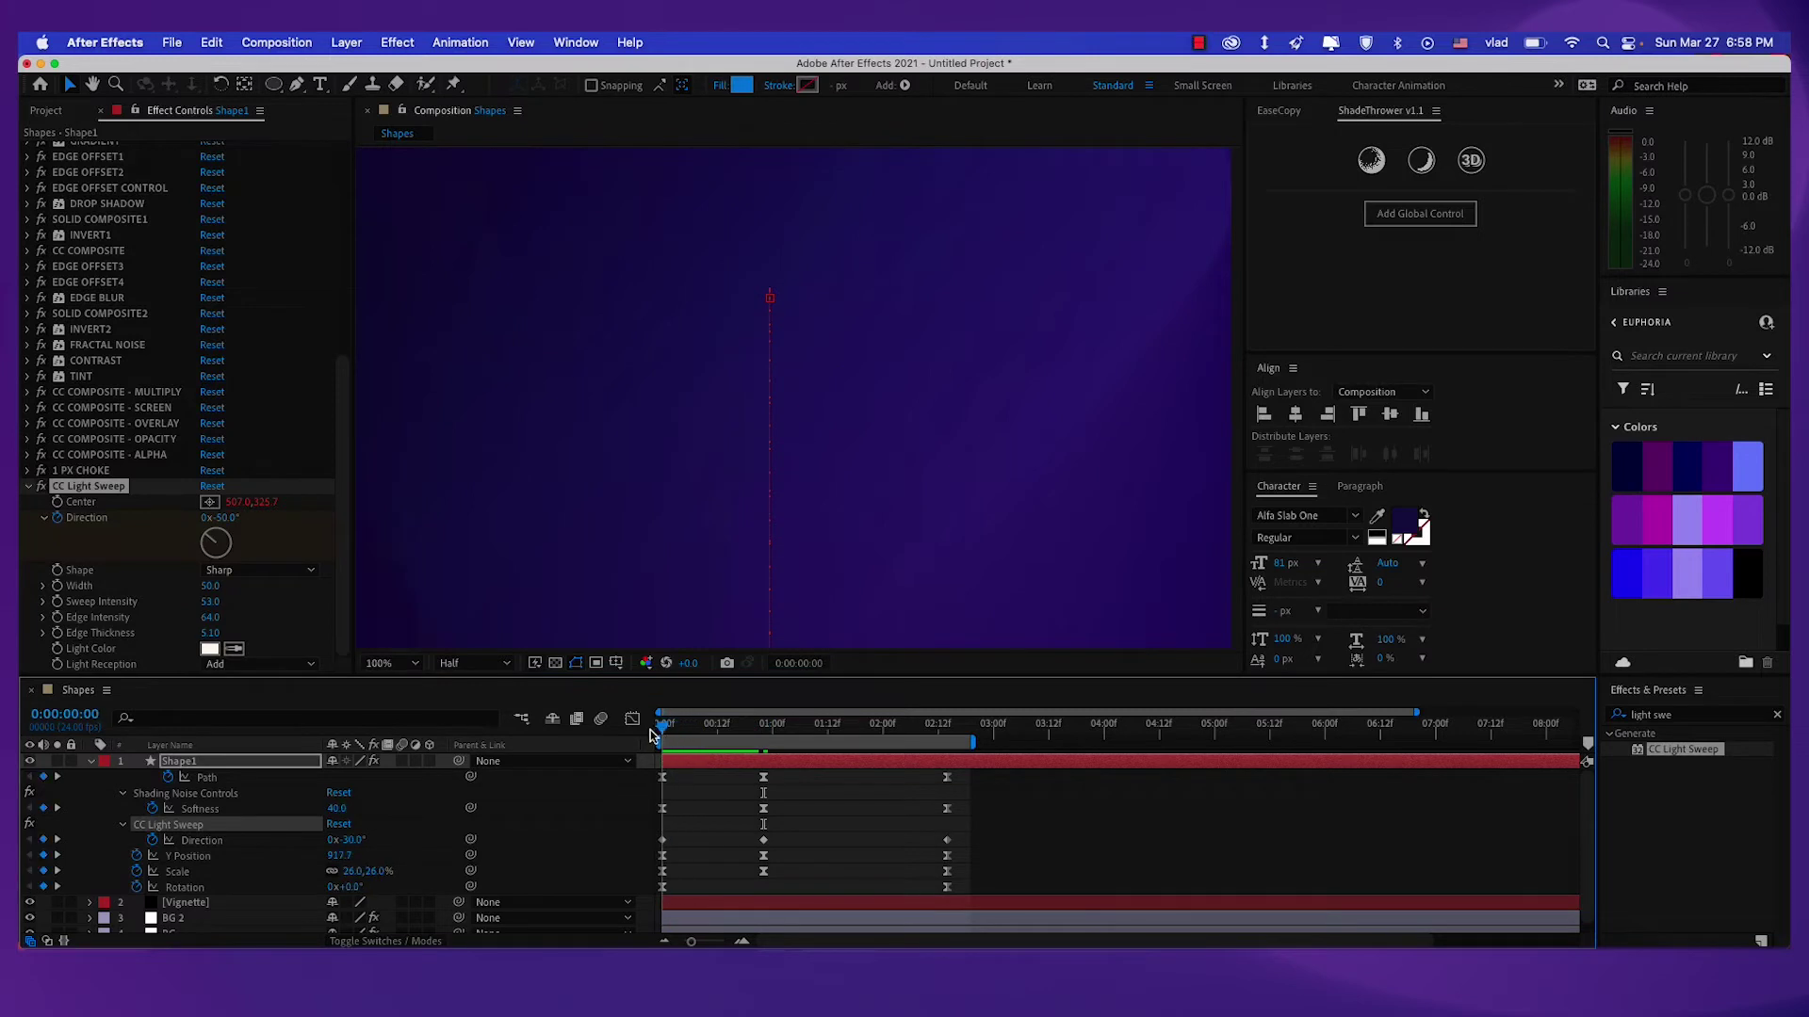
pyautogui.moveTo(698, 577); pyautogui.dragTo(731, 347)
pyautogui.moveTo(815, 637); pyautogui.dragTo(782, 506)
pyautogui.scroll(2, 782, 512)
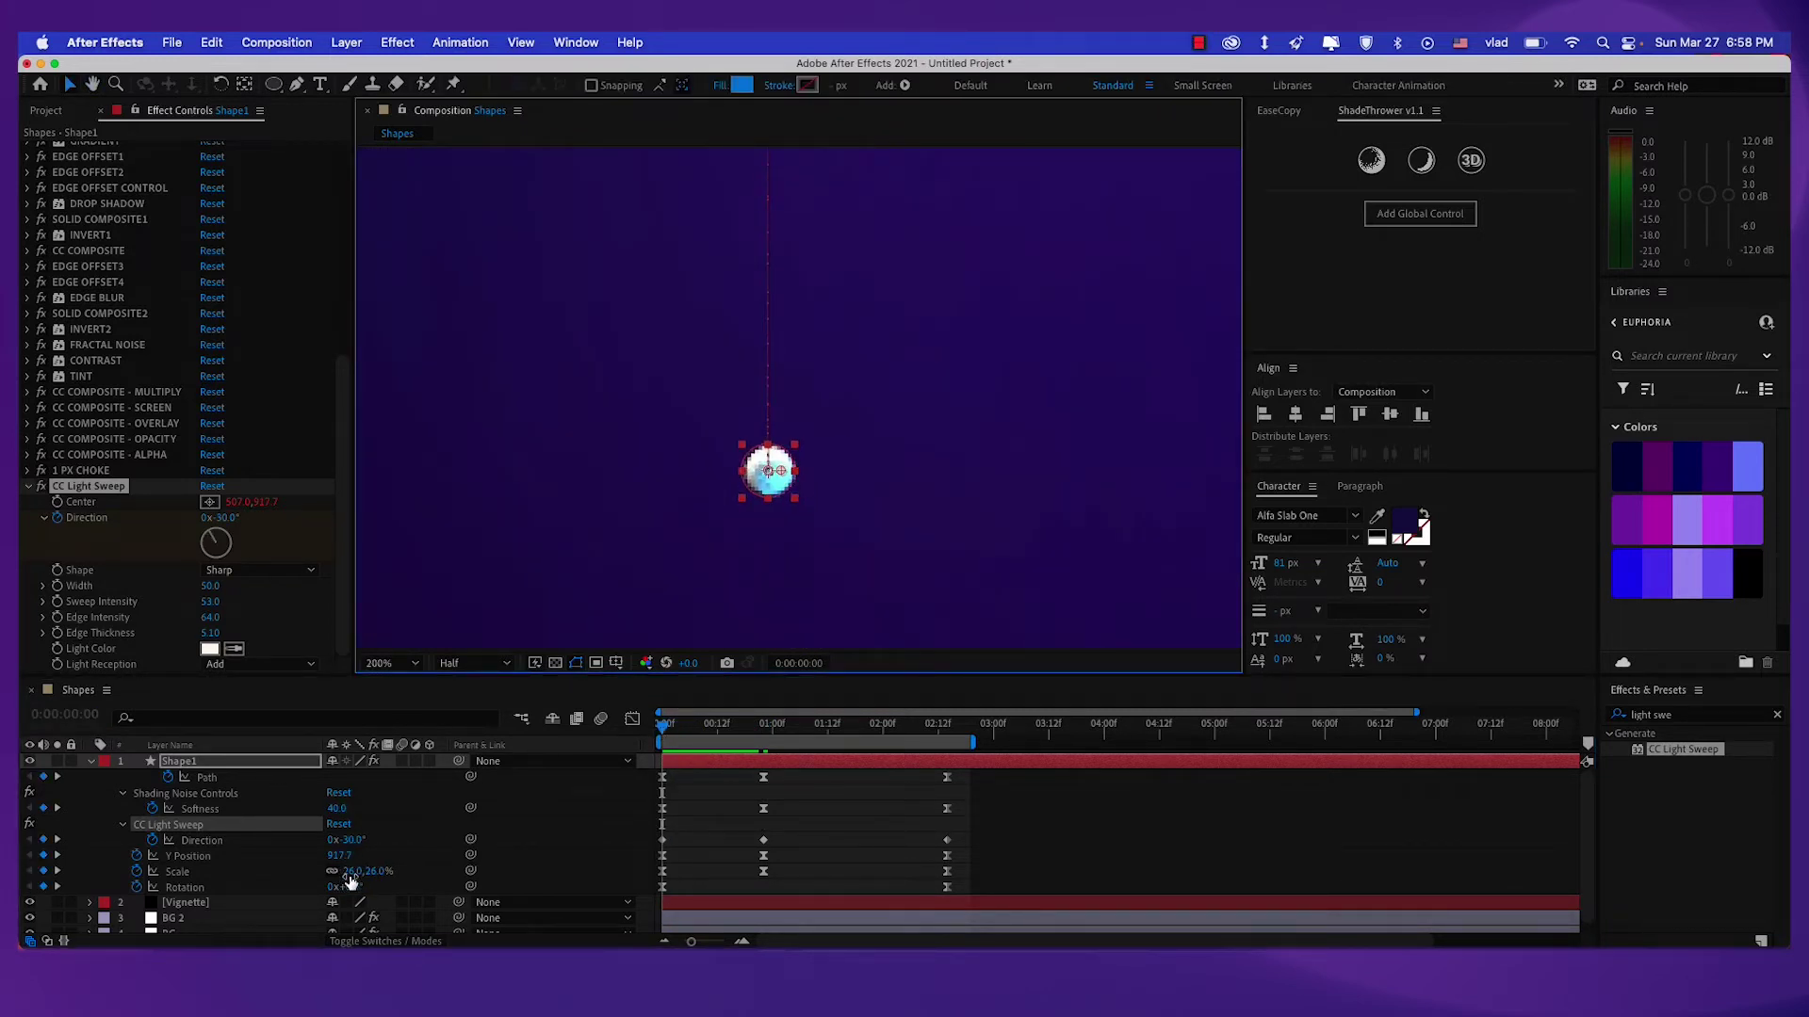
pyautogui.click(350, 840)
pyautogui.write('0')
pyautogui.press('Return')
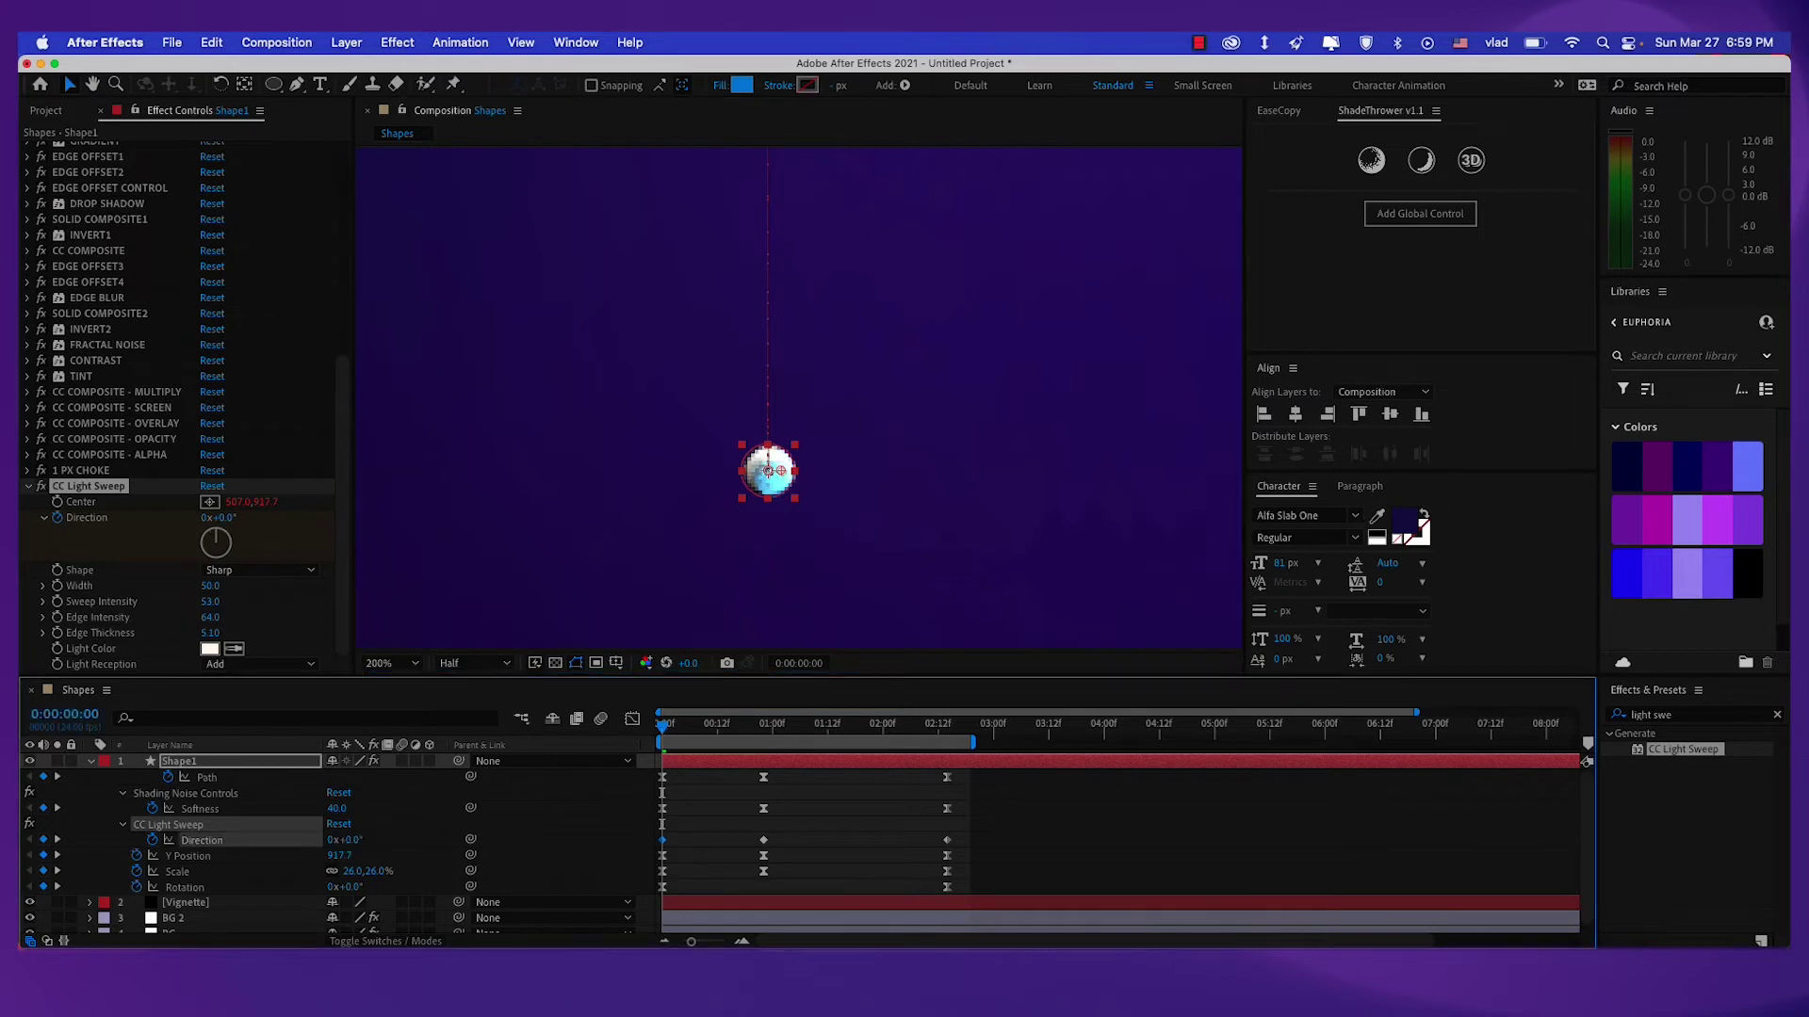
# Set the light sweep's Direction to -1x+0.0° at the last keyframe, 0:00:02:14.
pyautogui.moveTo(679, 727); pyautogui.dragTo(947, 728)
pyautogui.press('k')
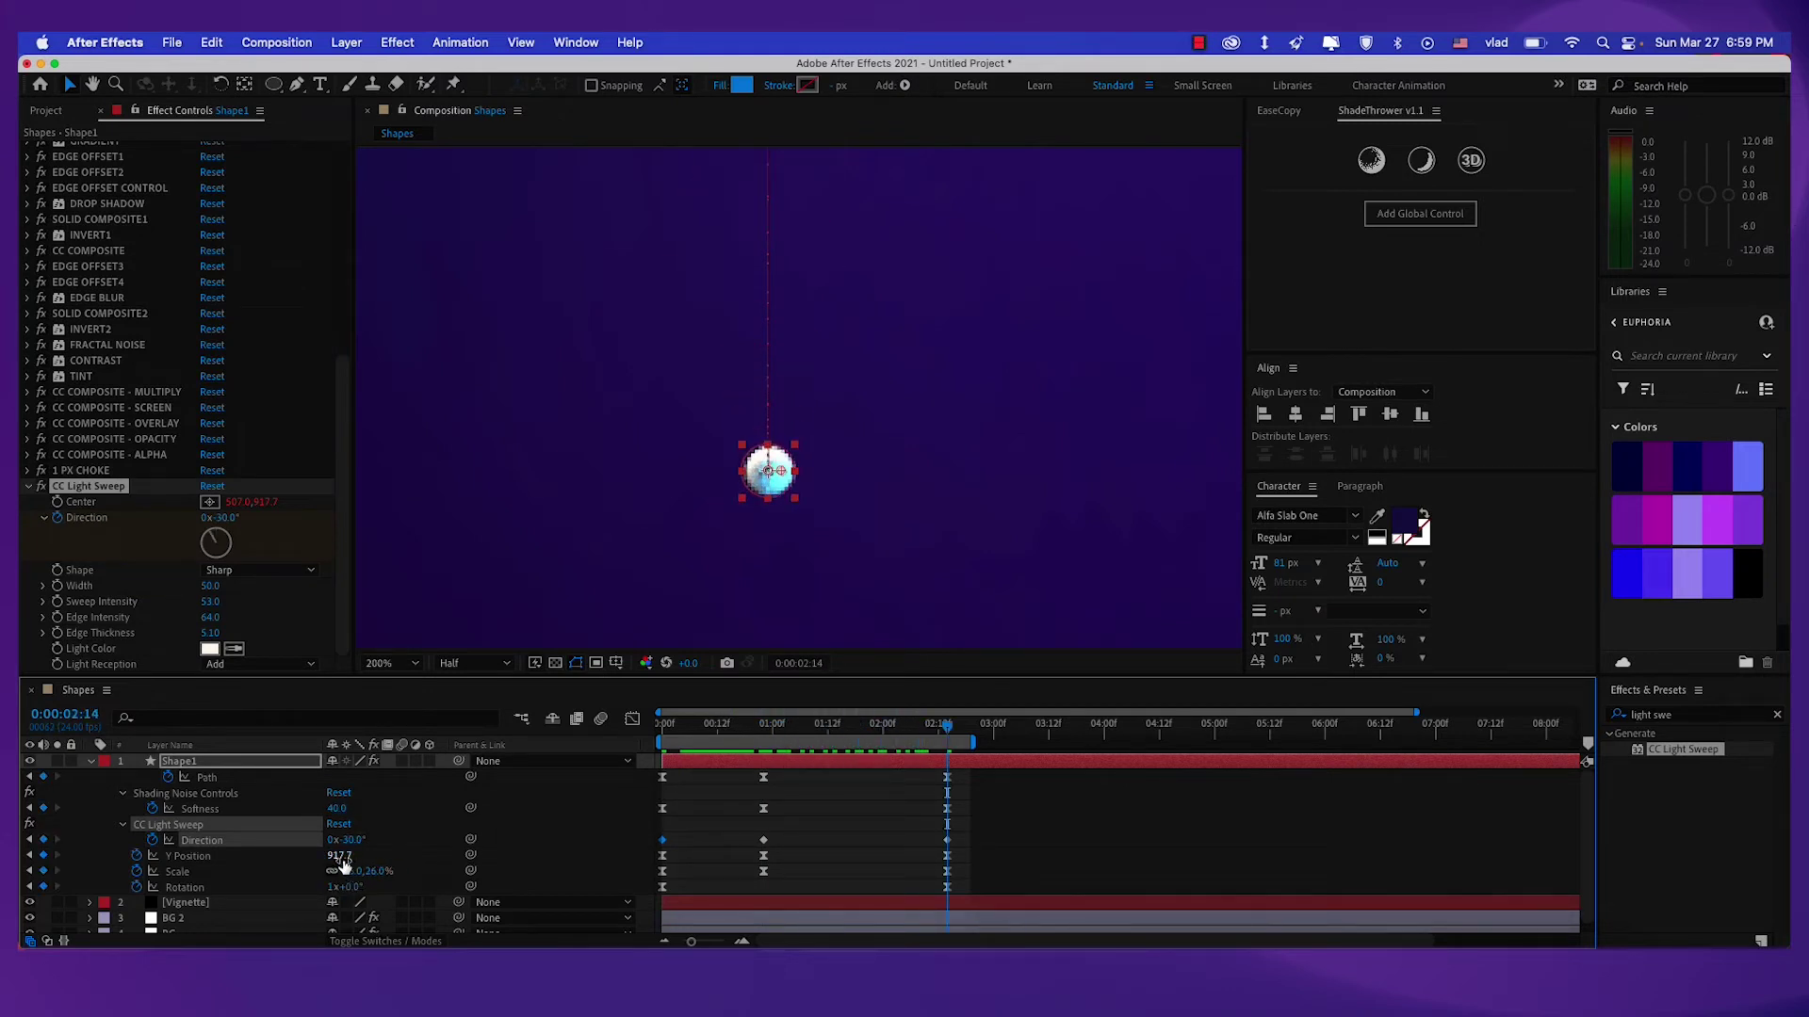
pyautogui.click(335, 840)
pyautogui.write('-1')
pyautogui.click(376, 843)
pyautogui.click(365, 840)
pyautogui.write('0')
pyautogui.press('Return')
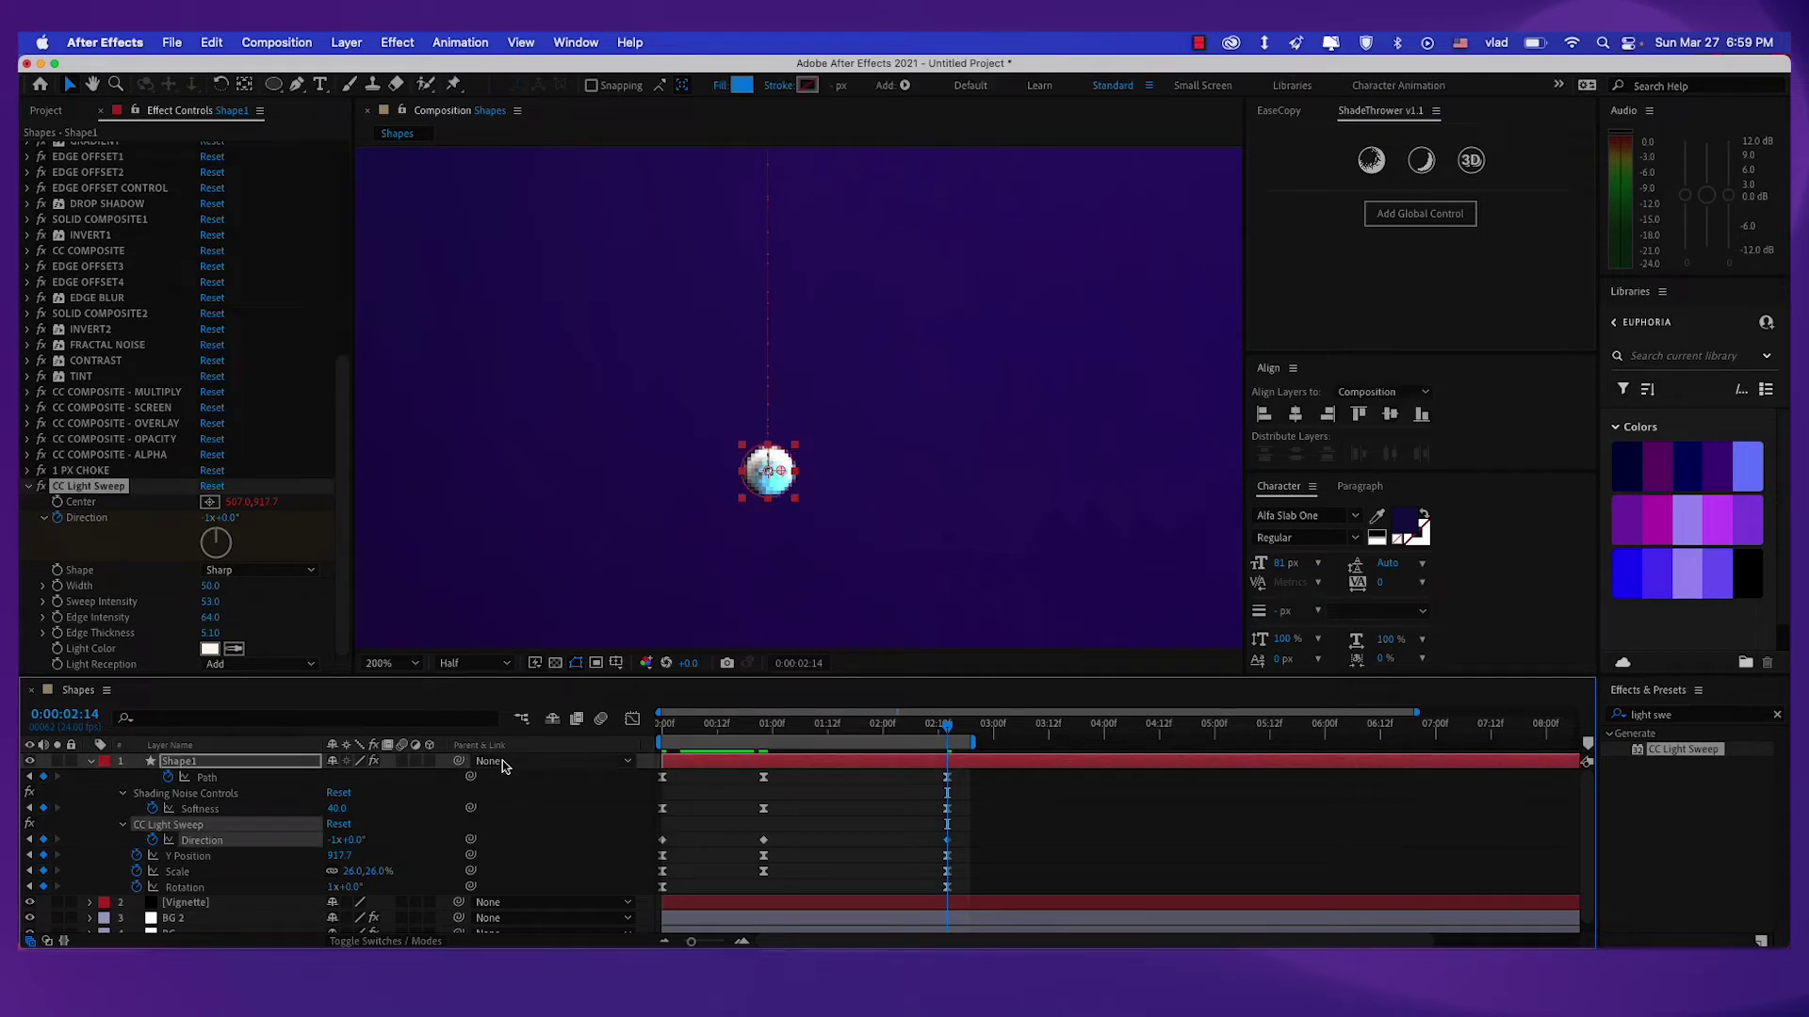
# Deselect Shape1 and play back the animation to check the rotating light sweep on the shape.
pyautogui.scroll(-4, 727, 502)
pyautogui.scroll(3, 777, 539)
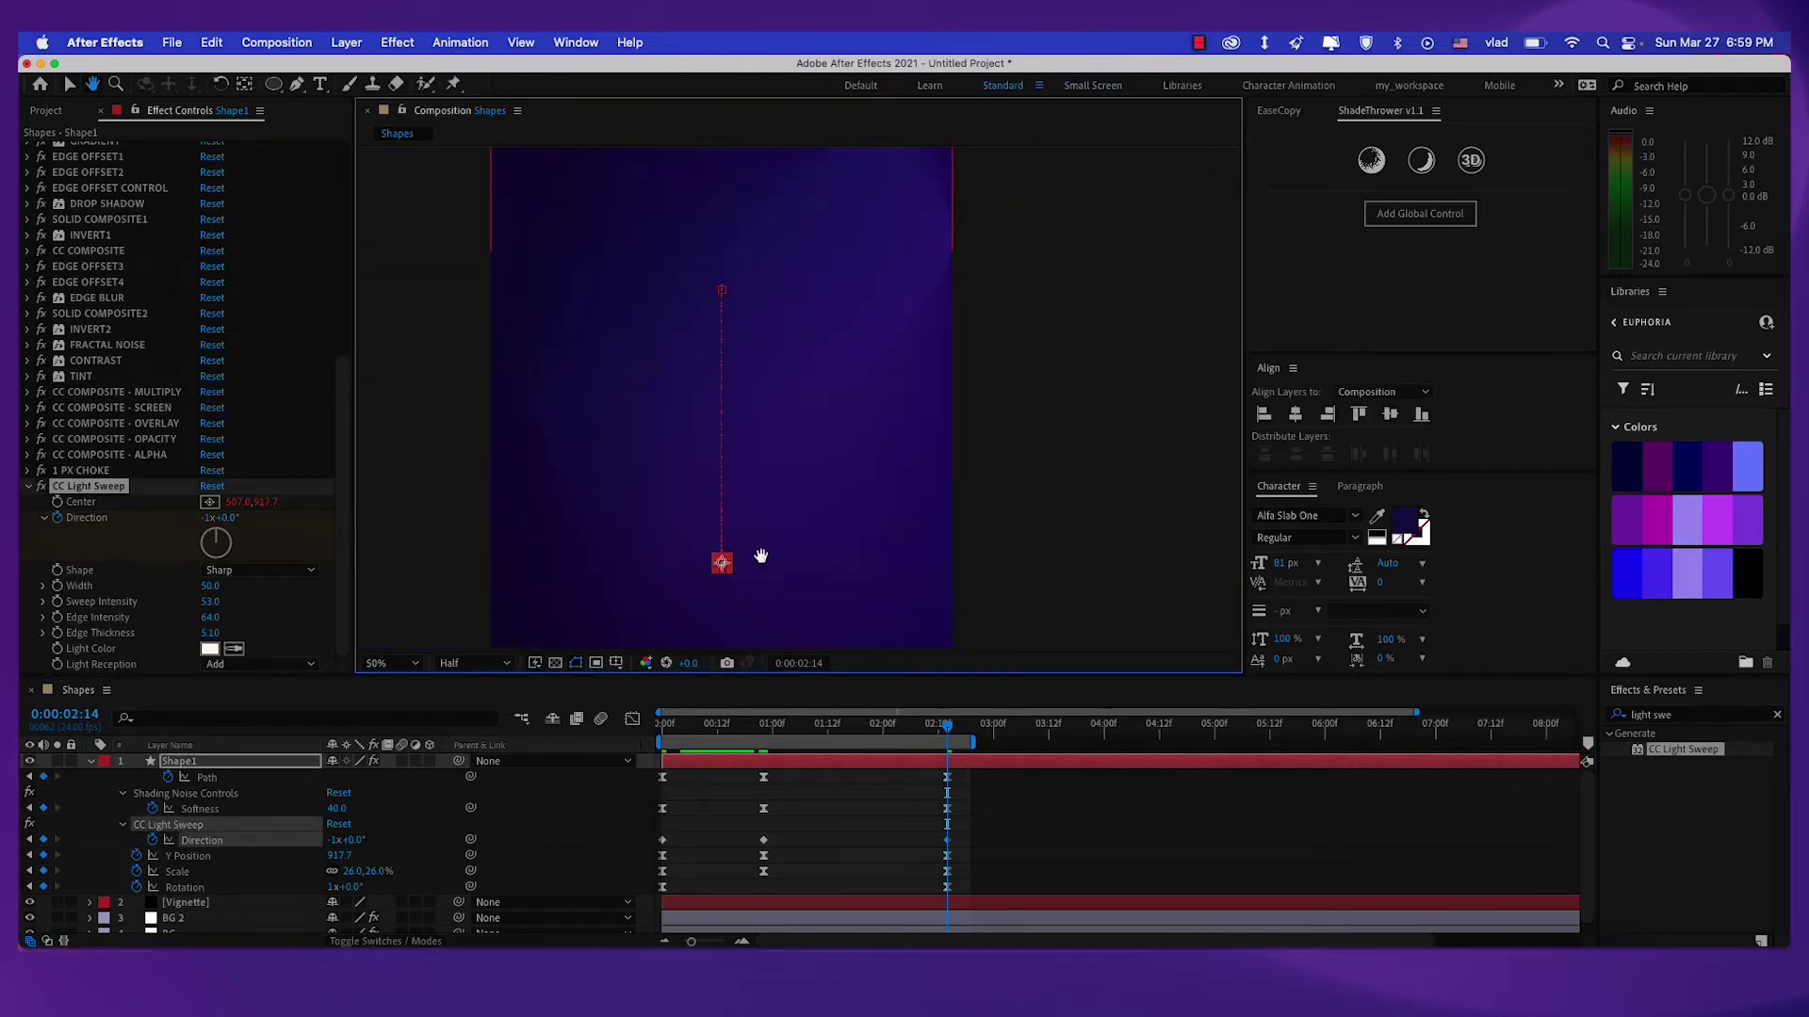
pyautogui.click(614, 792)
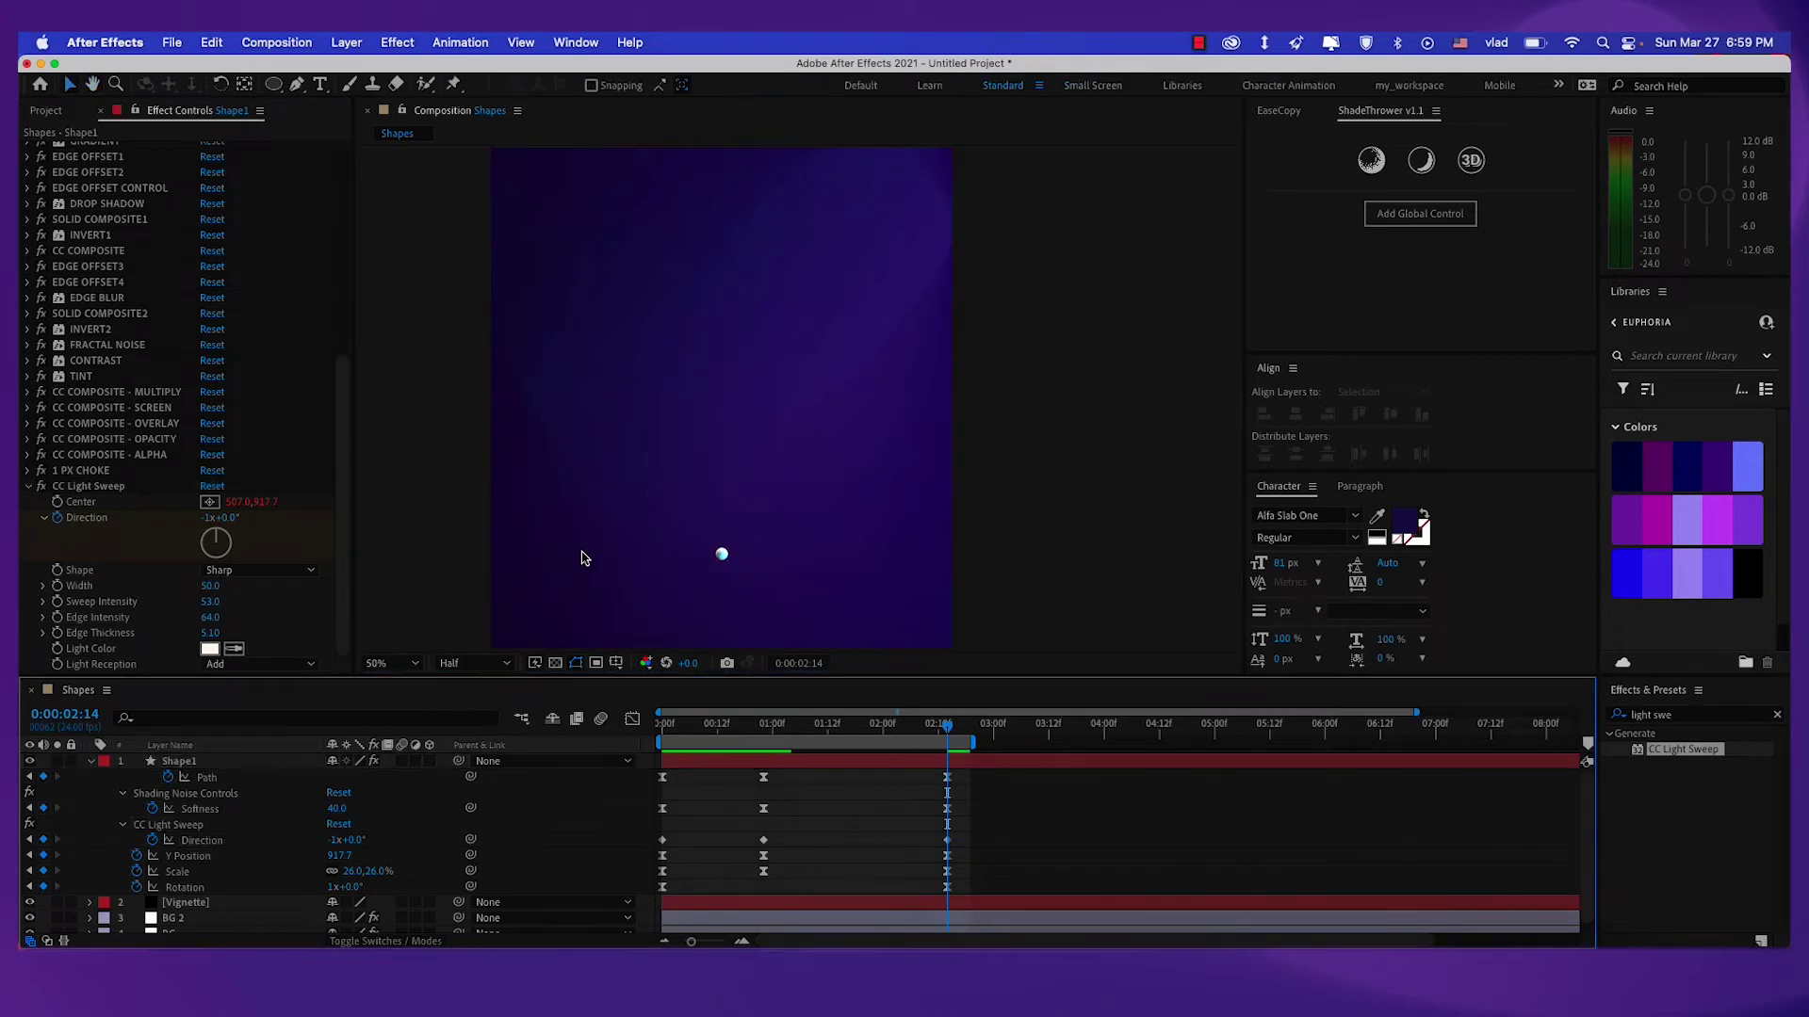
pyautogui.press('space')
pyautogui.scroll(2, 659, 456)
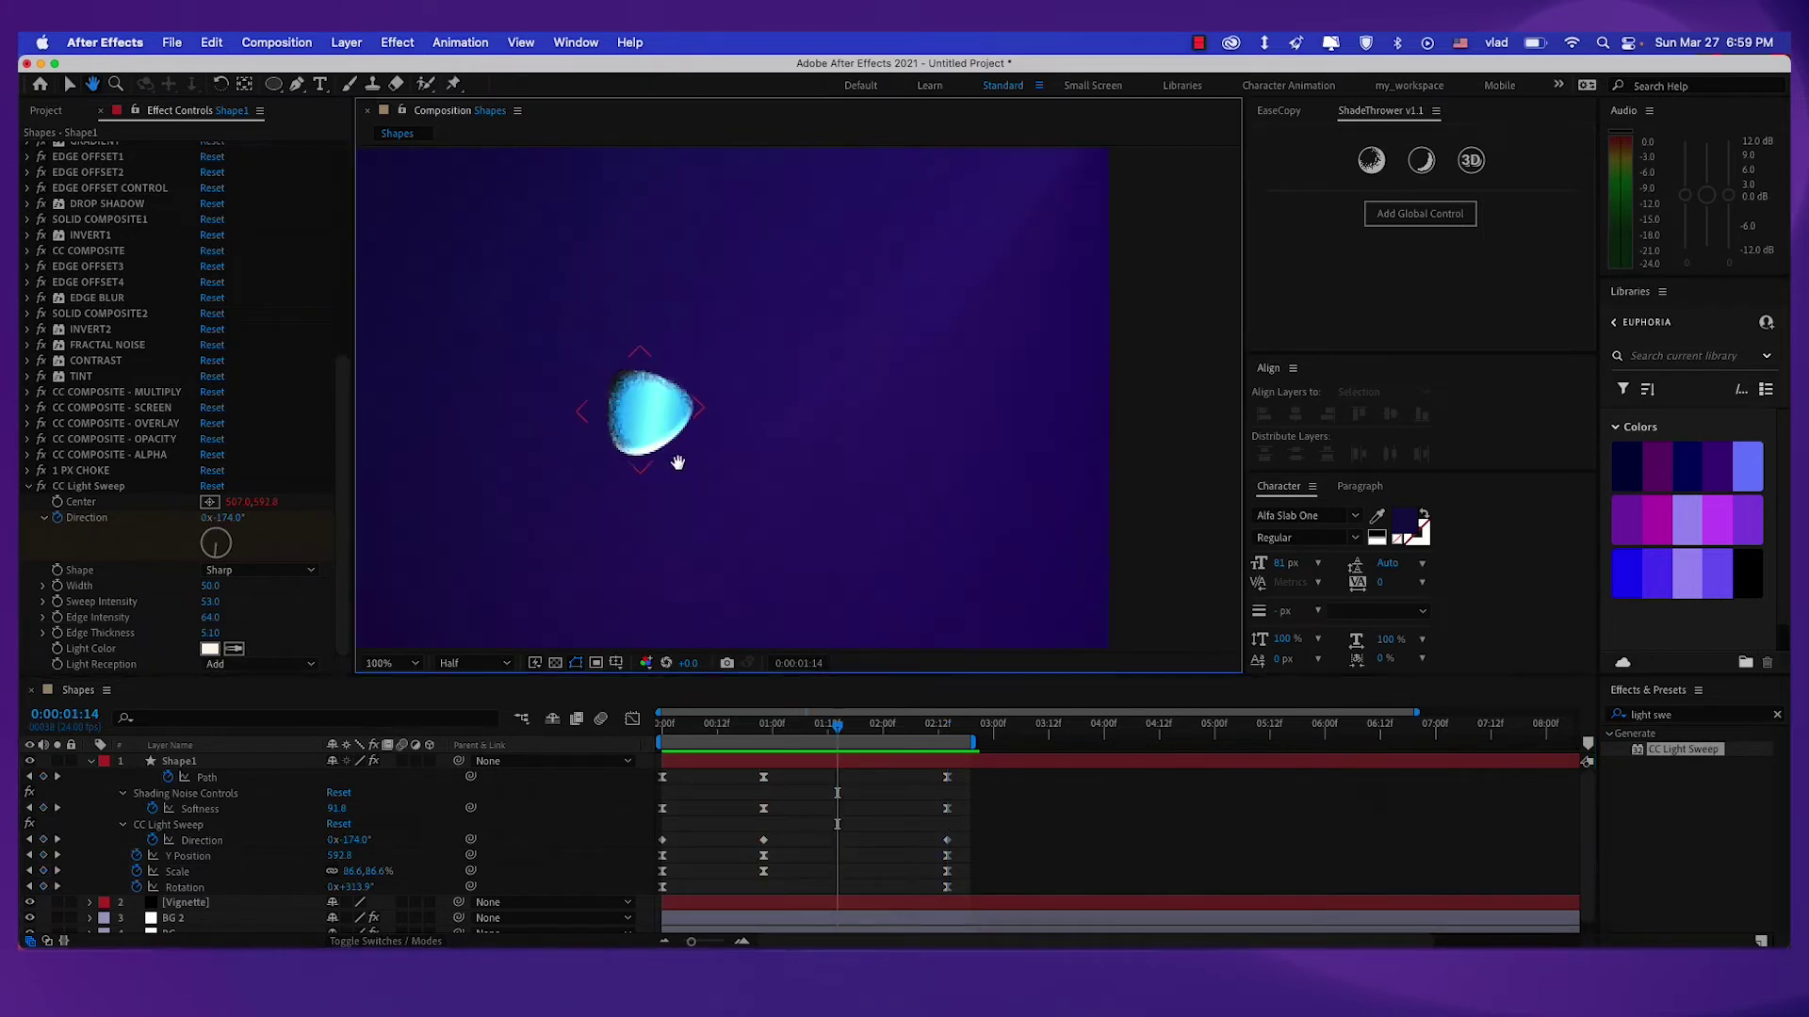
# Go to 0:00:01:05 and reduce the light sweep's Sweep Intensity to 35.
pyautogui.click(803, 731)
pyautogui.moveTo(804, 732); pyautogui.dragTo(798, 730)
pyautogui.moveTo(715, 459); pyautogui.dragTo(767, 573)
pyautogui.moveTo(211, 605); pyautogui.dragTo(202, 607)
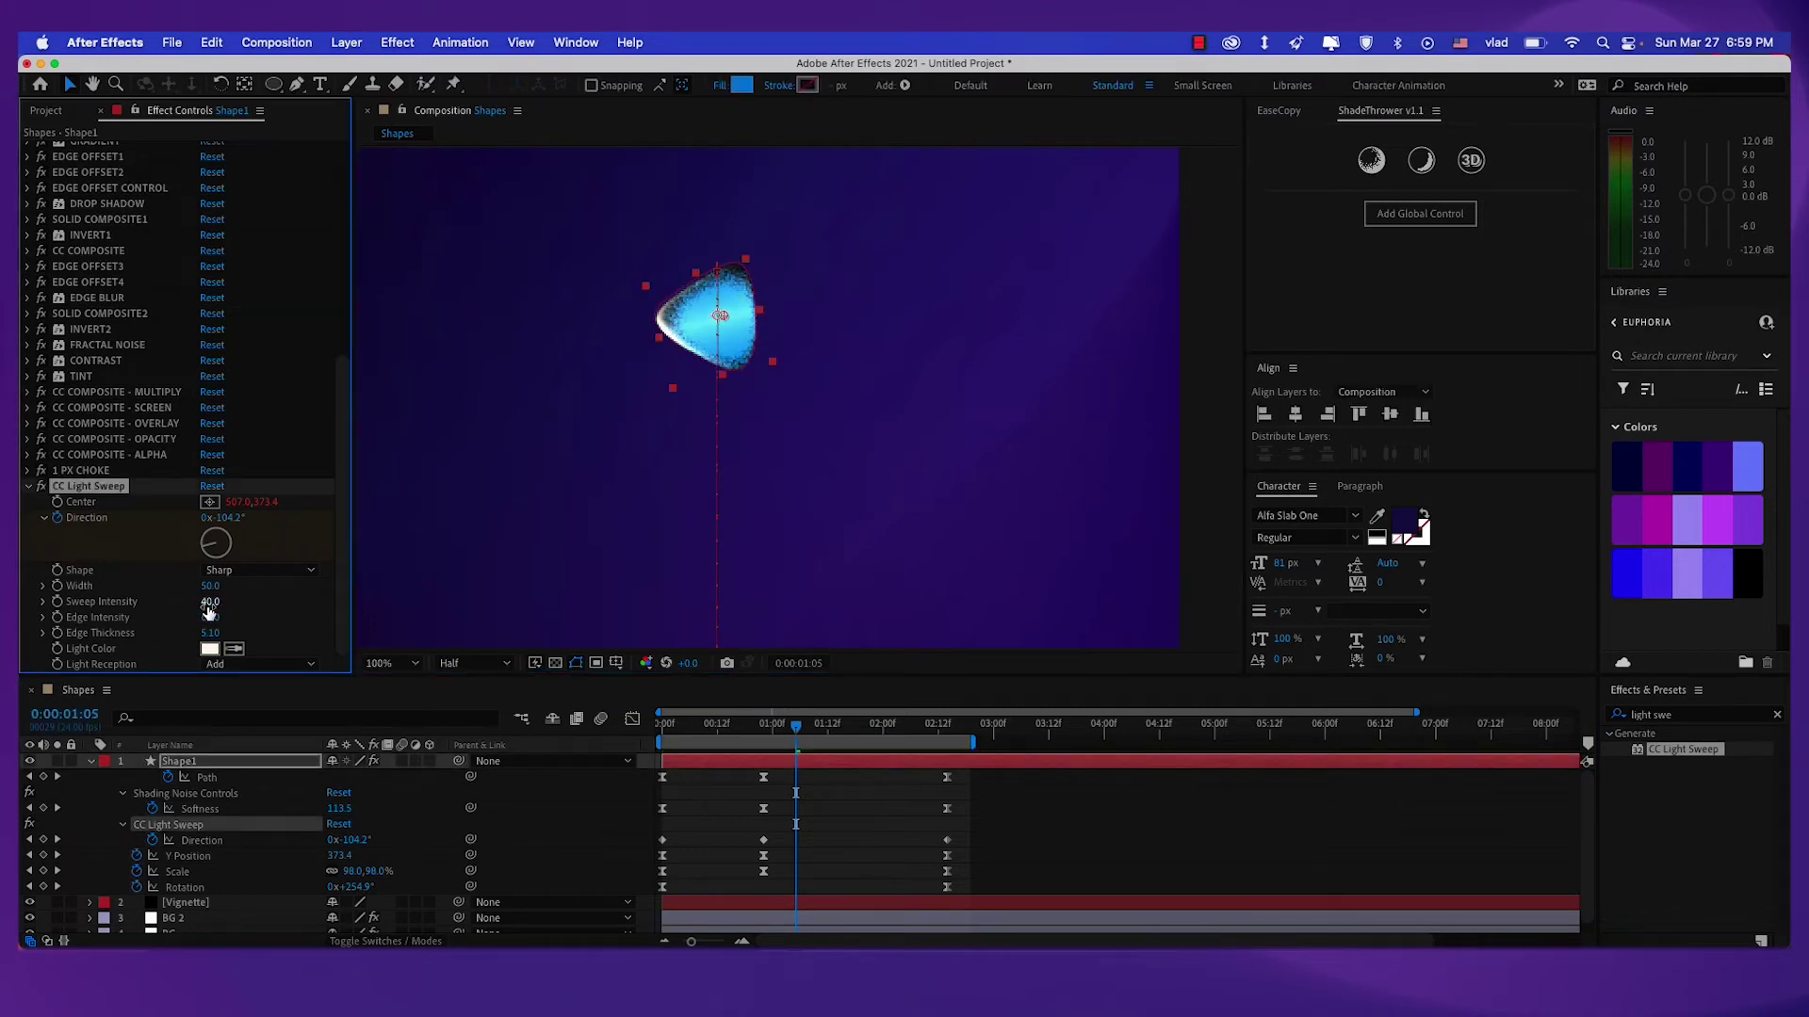
pyautogui.click(209, 605)
pyautogui.write('315')
pyautogui.press('Return')
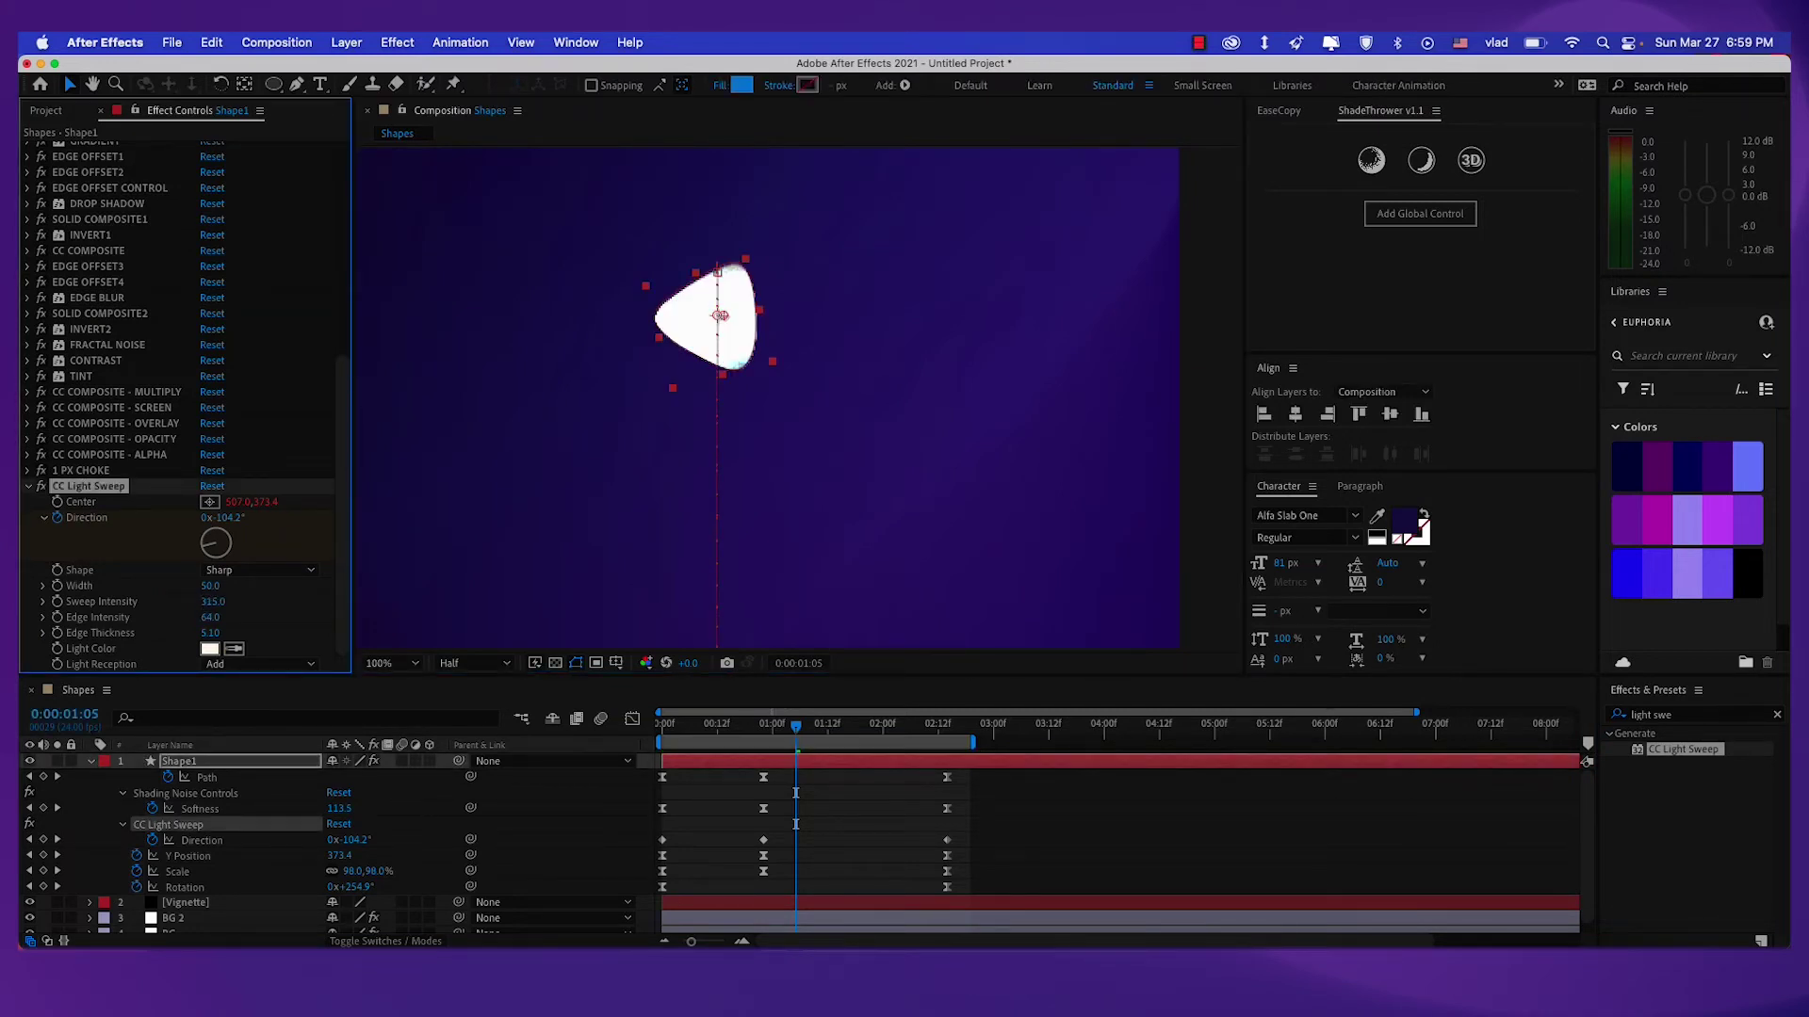
pyautogui.moveTo(209, 605); pyautogui.dragTo(209, 612)
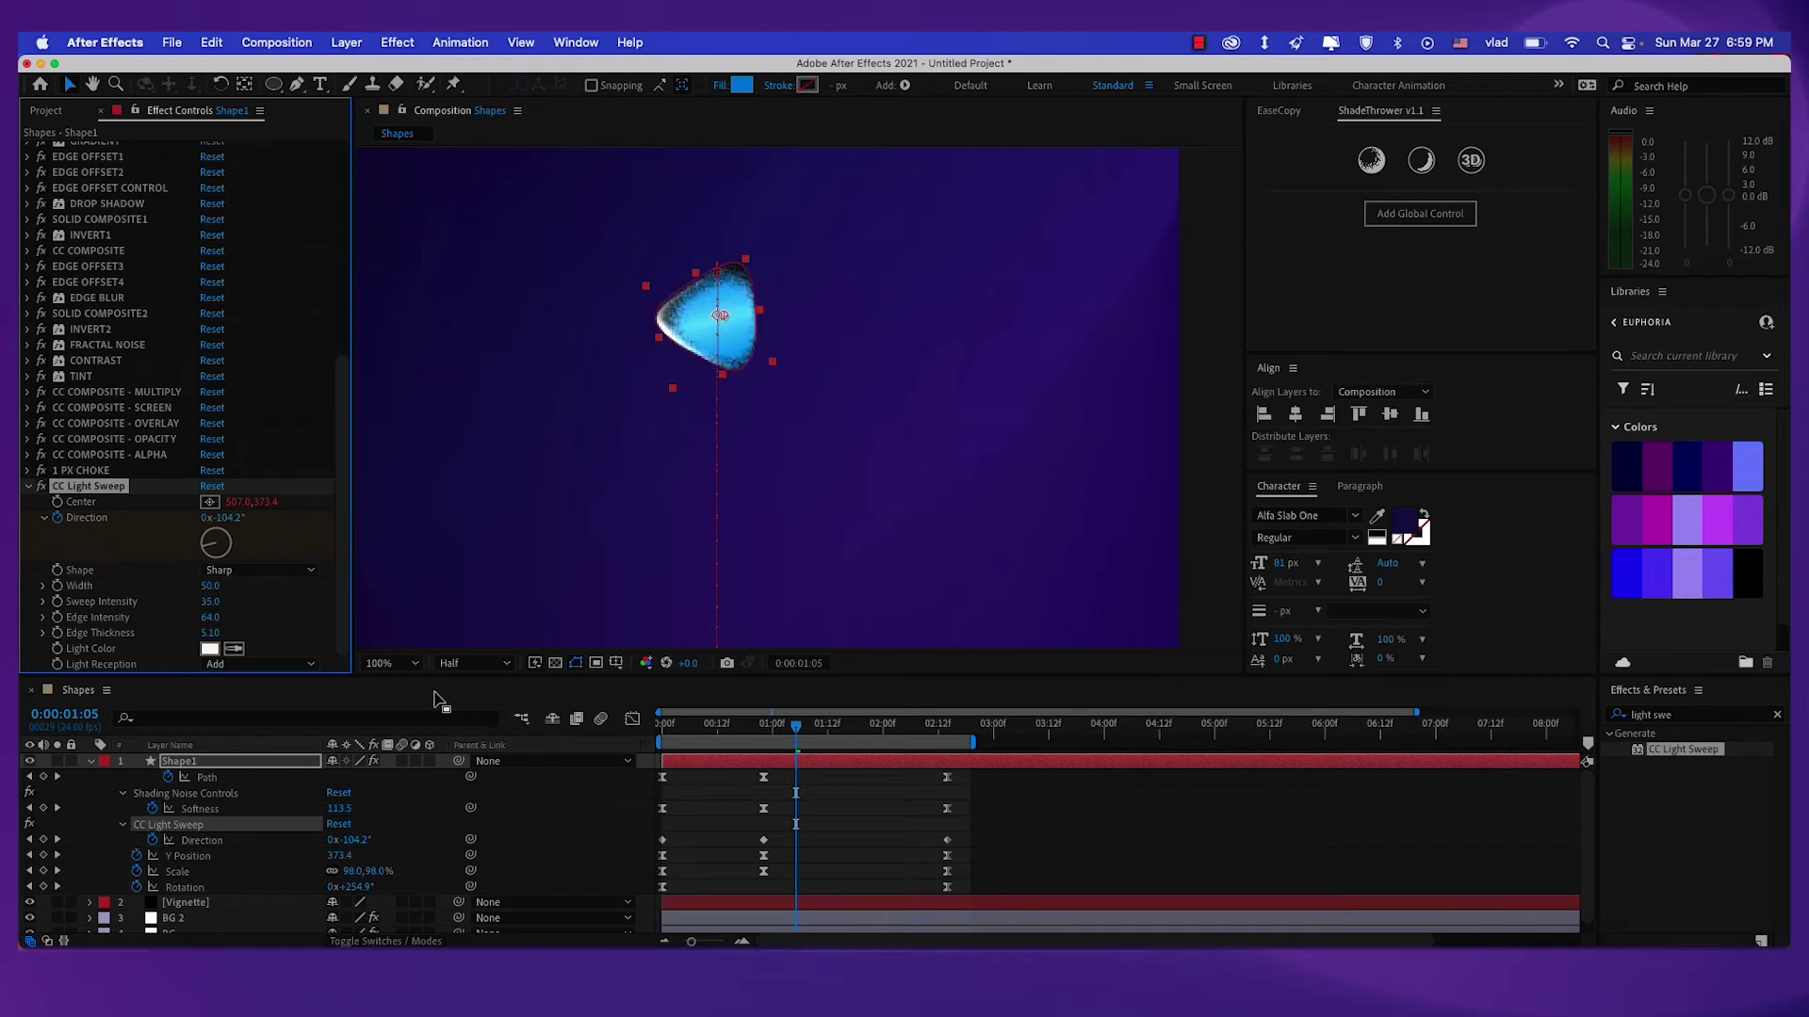
# Find the Stylize Glow effect by searching for glow and apply it to Shape1.
pyautogui.click(544, 791)
pyautogui.scroll(-1, 521, 500)
pyautogui.moveTo(518, 471); pyautogui.dragTo(516, 414)
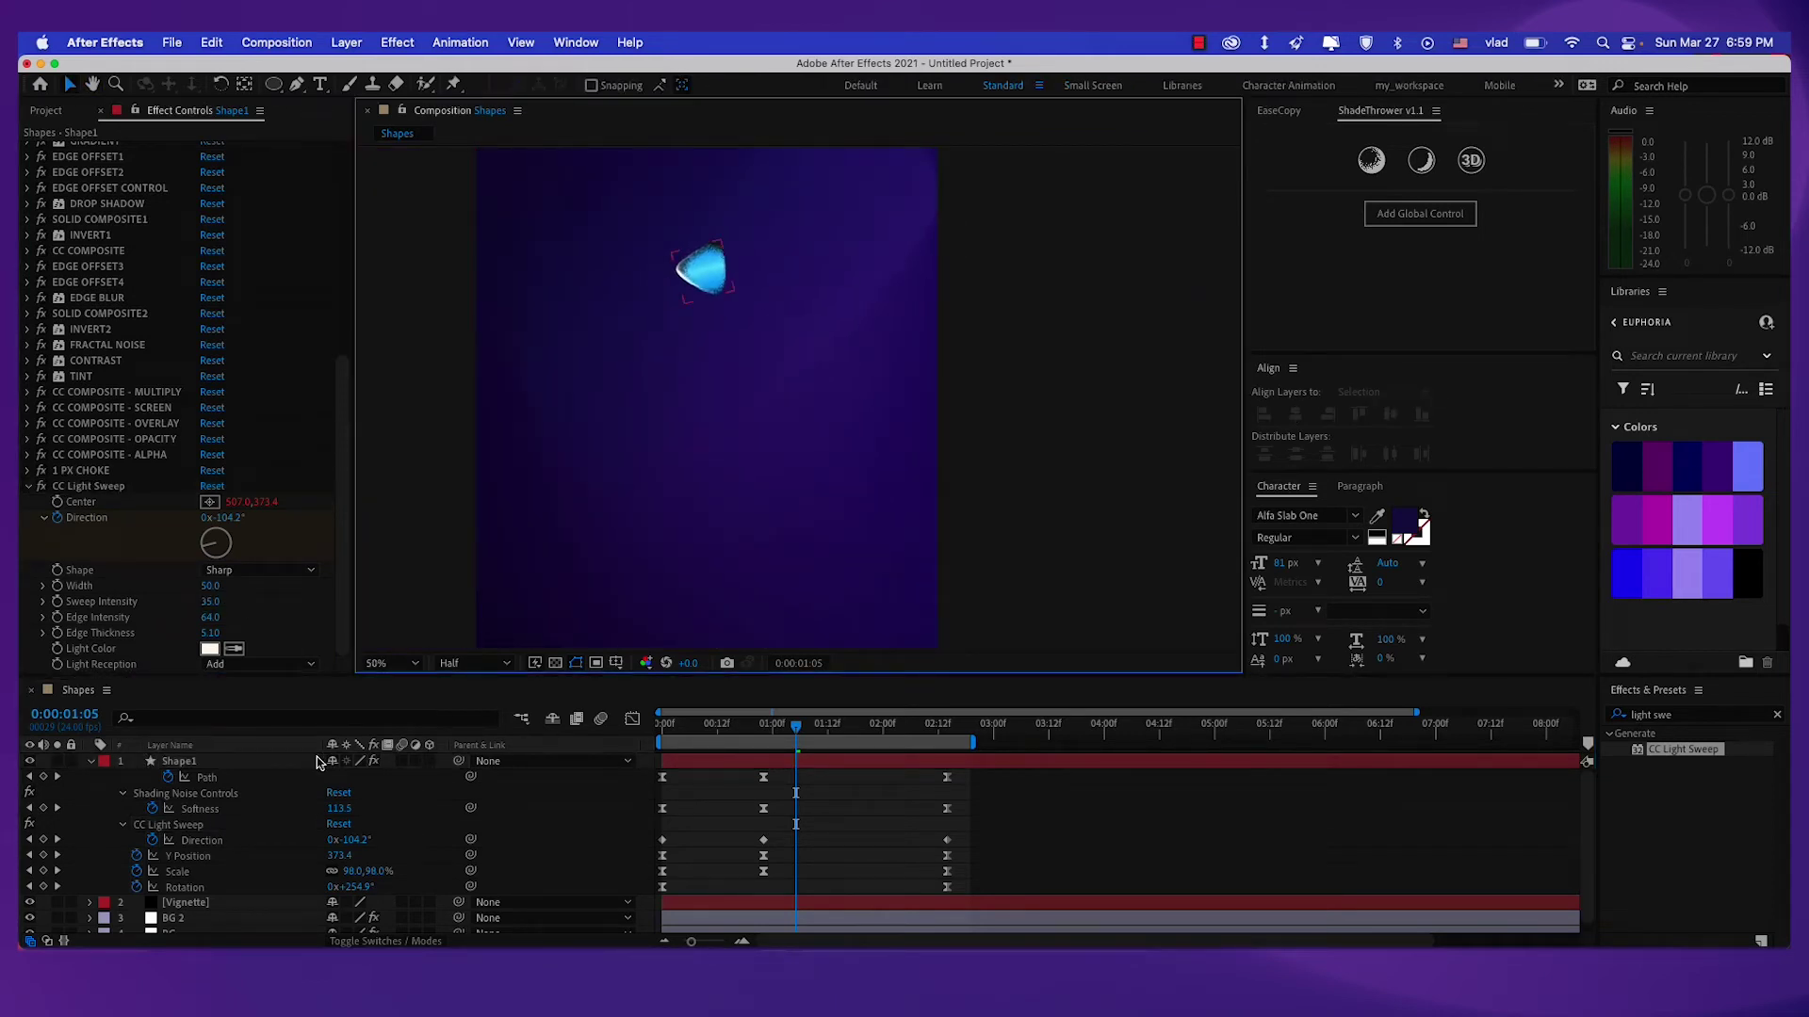
pyautogui.click(248, 762)
pyautogui.click(1669, 716)
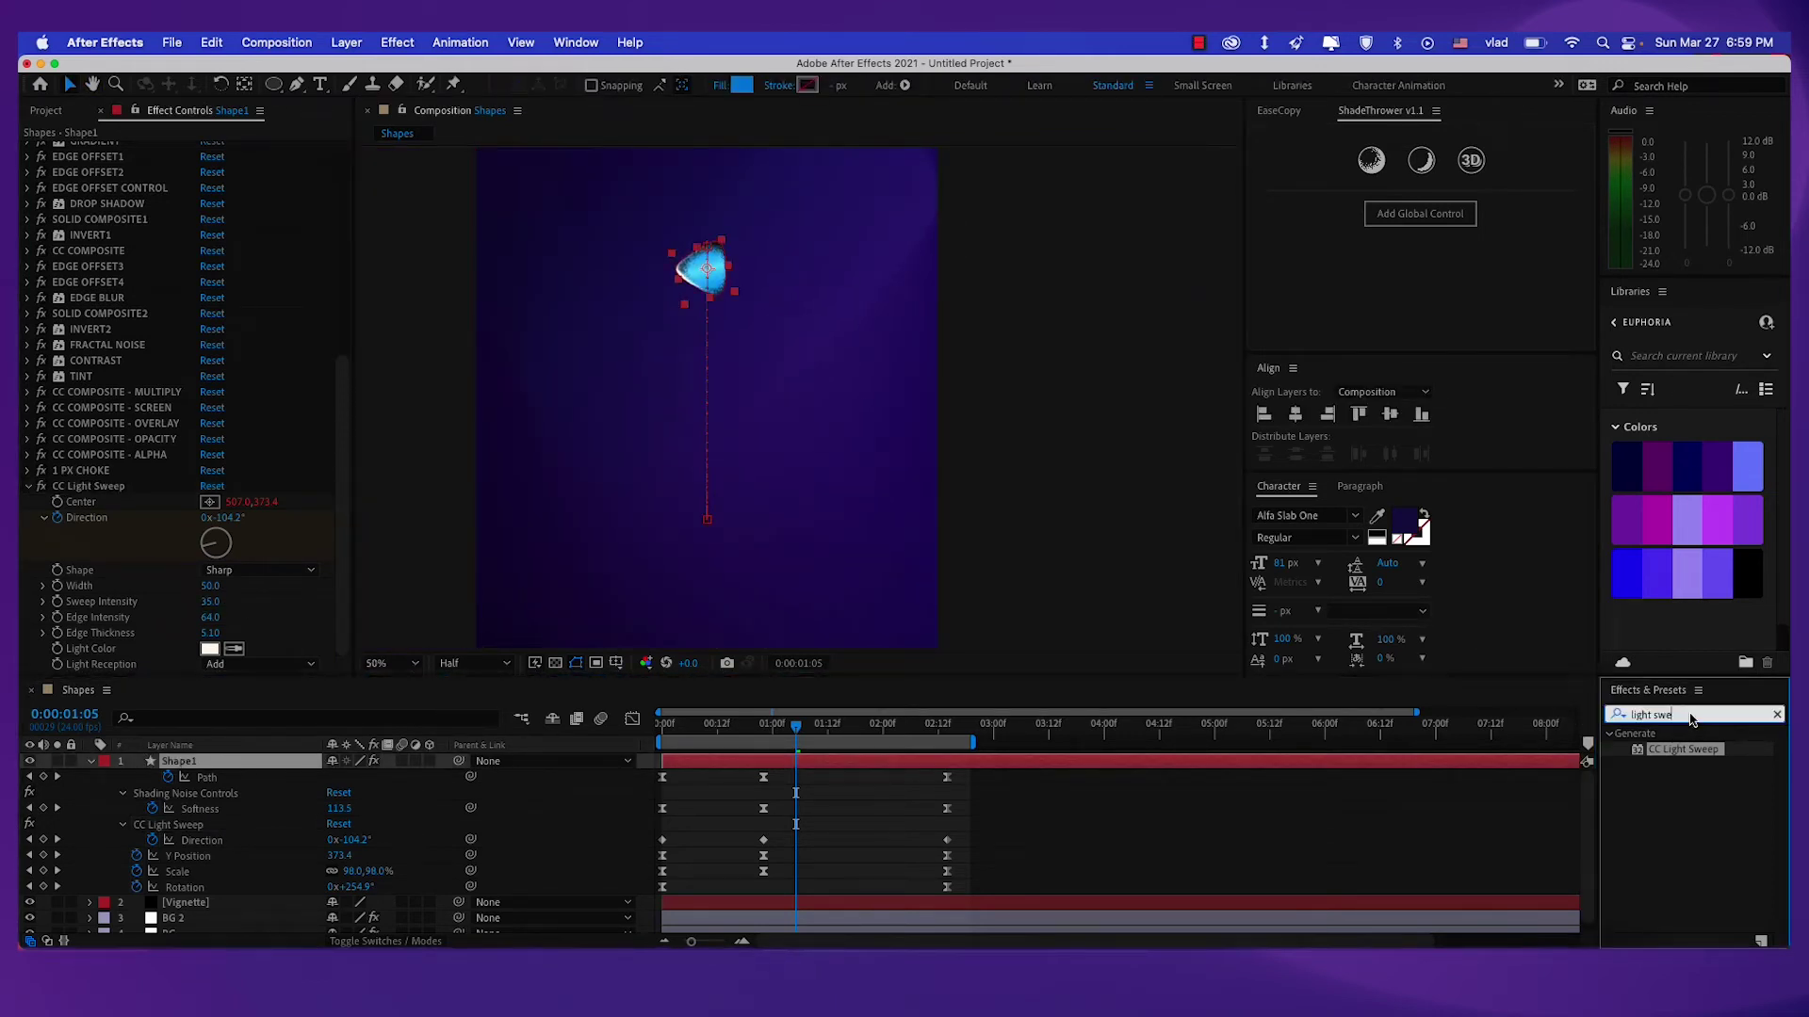
pyautogui.write('glow')
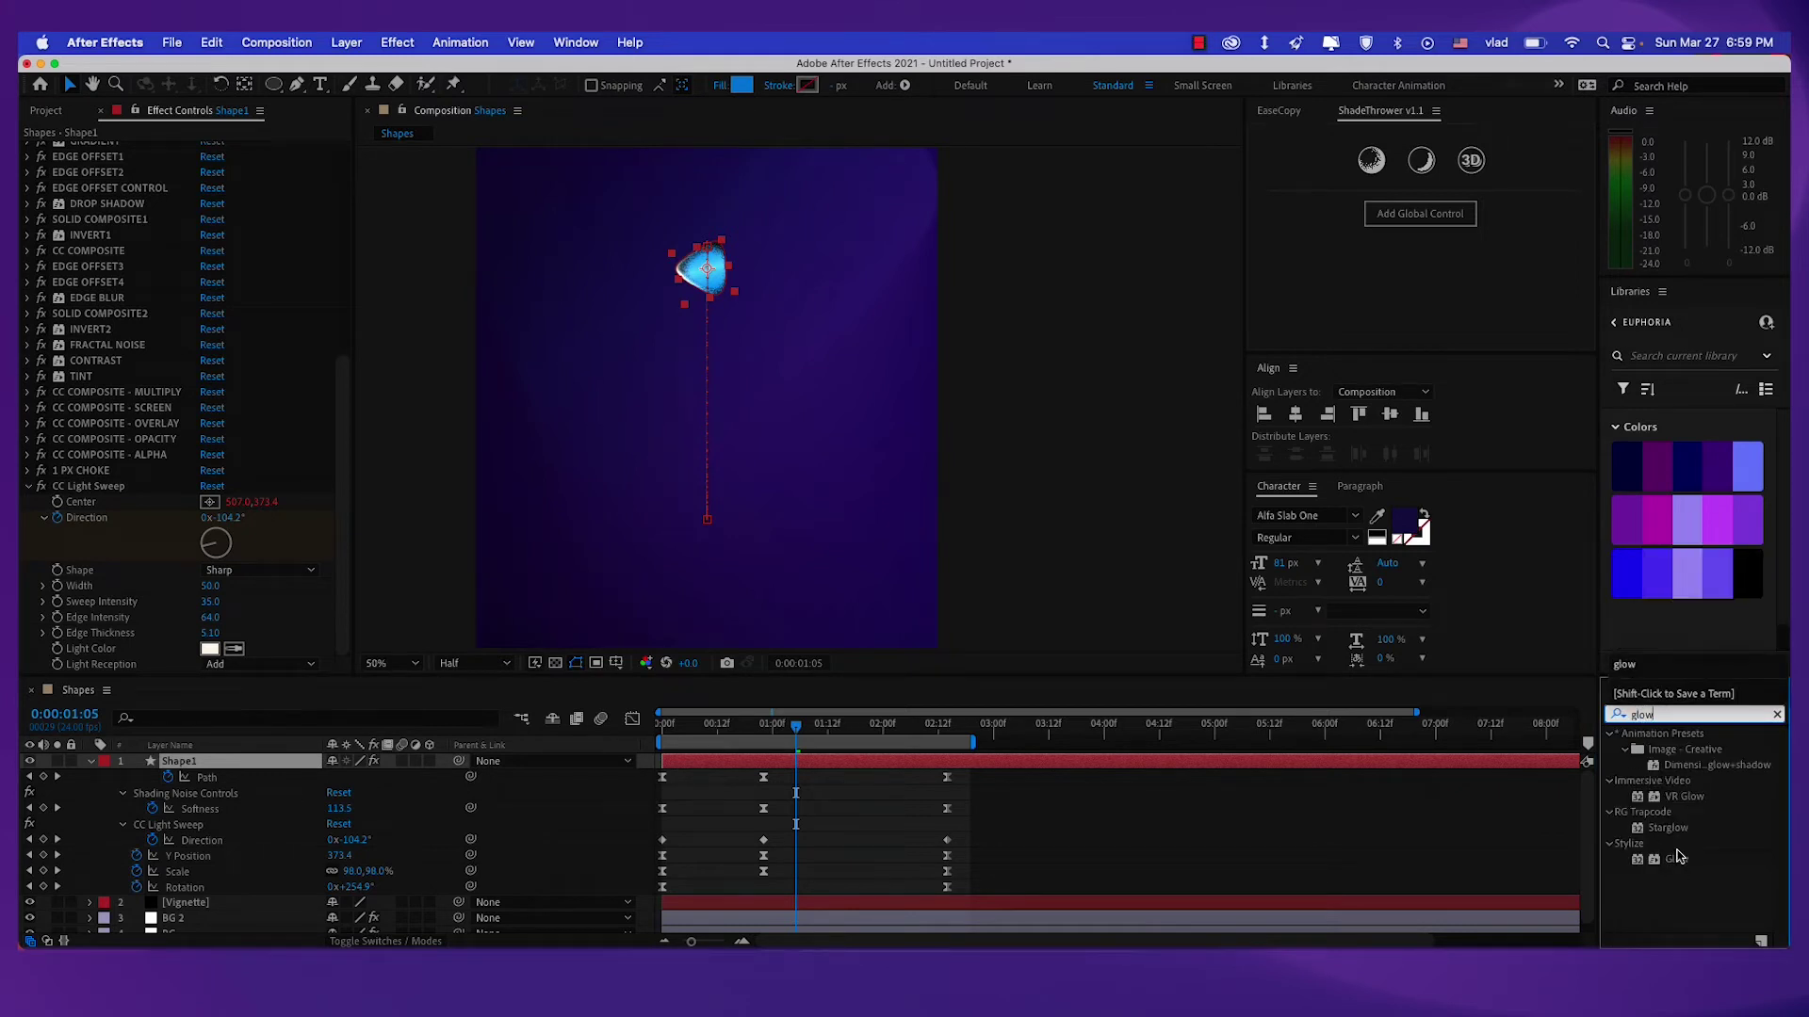
pyautogui.doubleClick(1676, 859)
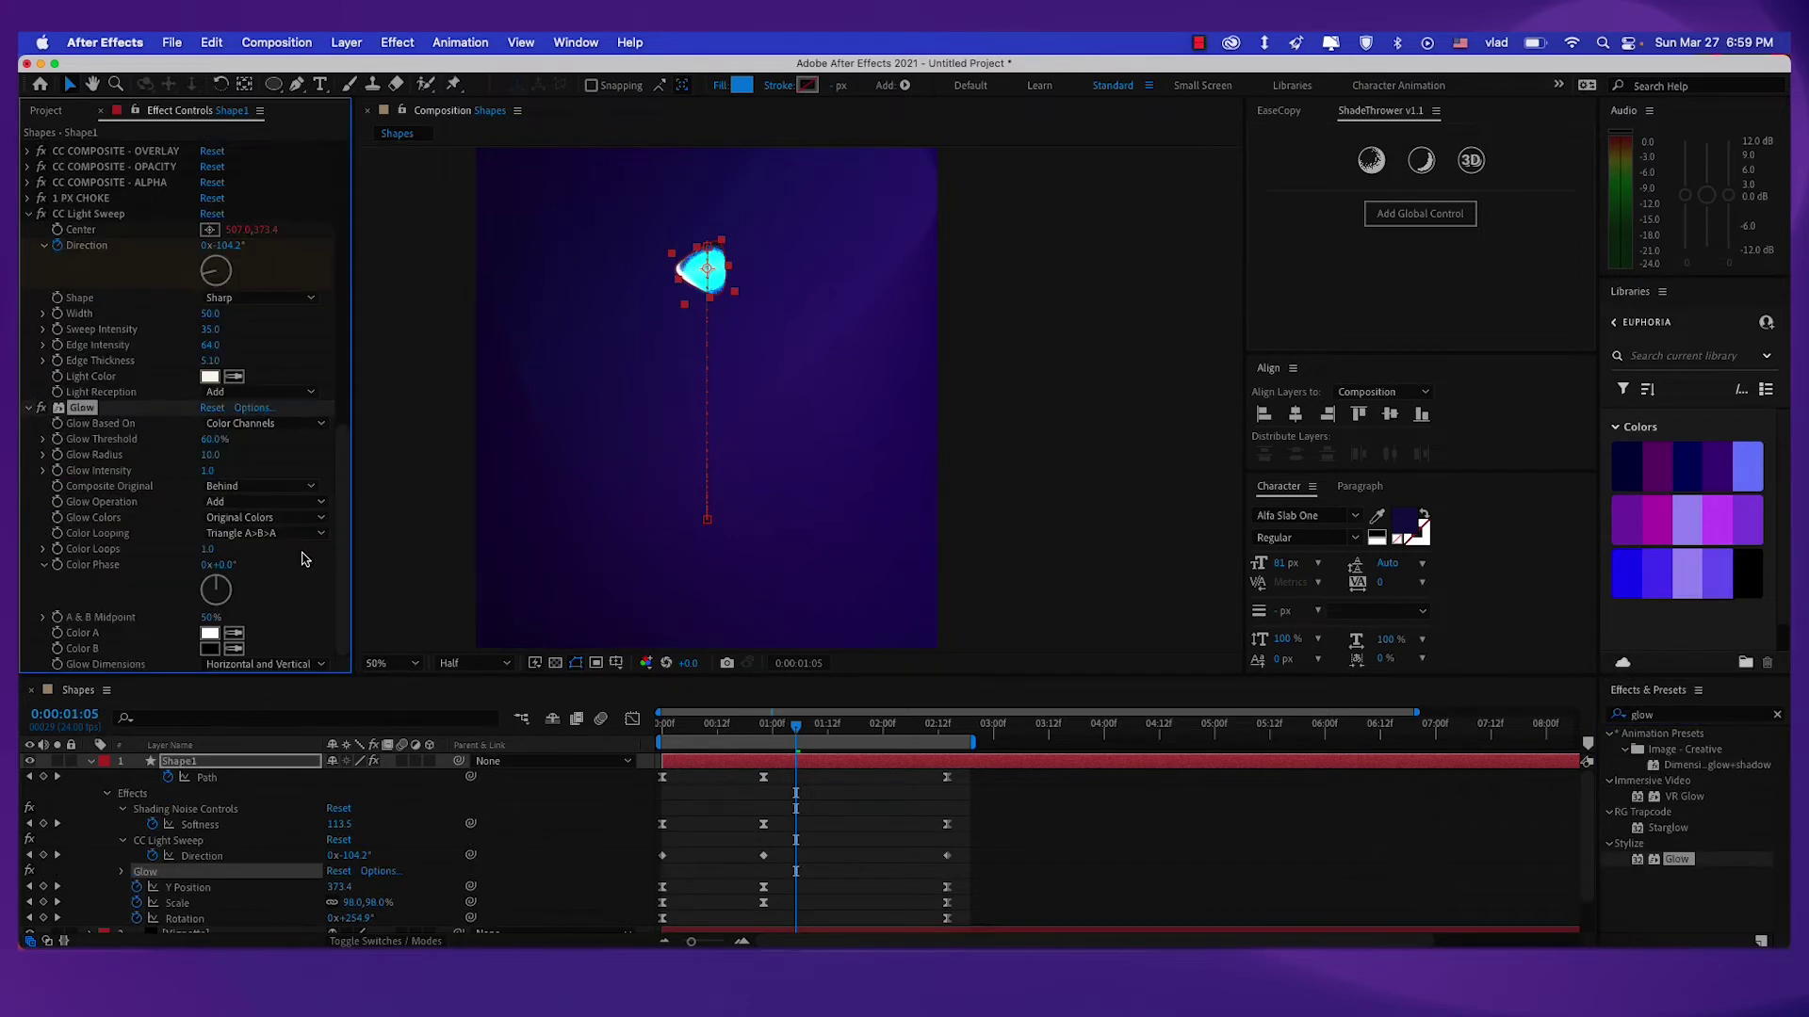
# Set the Glow effect's Threshold to 43%, Radius to 39 and Intensity to 0.5.
pyautogui.click(213, 440)
pyautogui.press('Return')
pyautogui.click(212, 454)
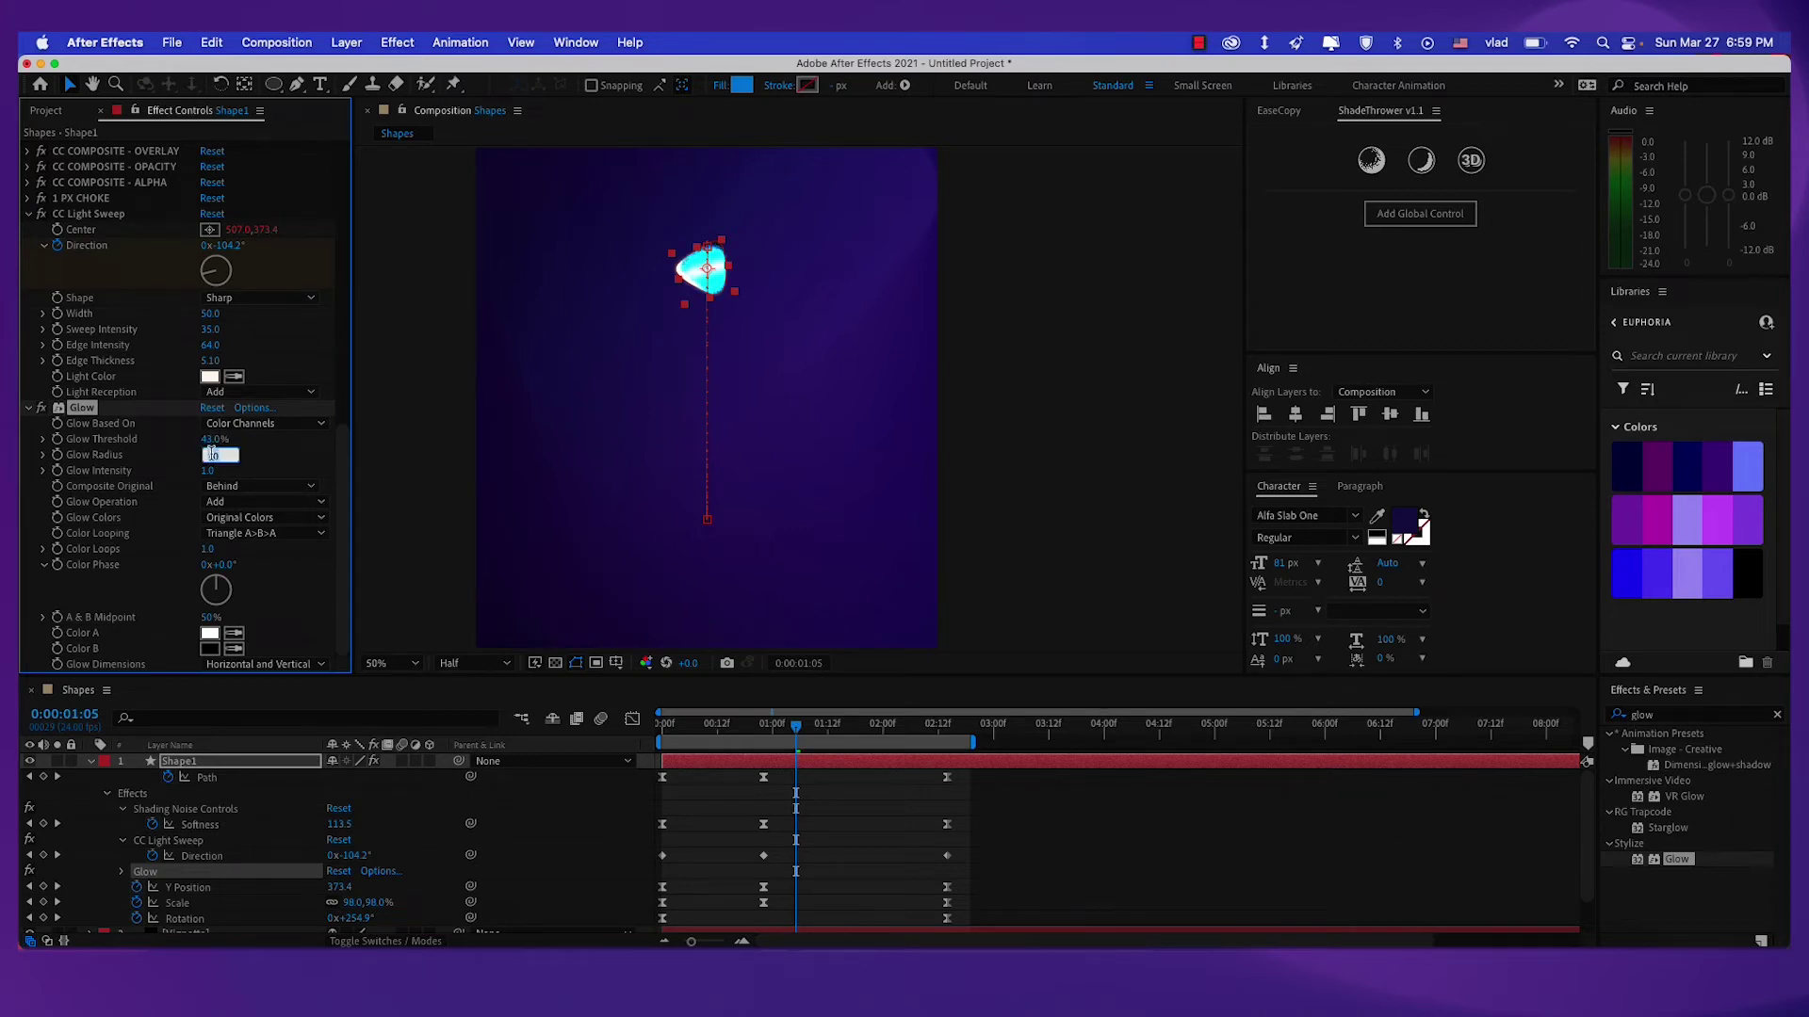
pyautogui.write('39')
pyautogui.press('Return')
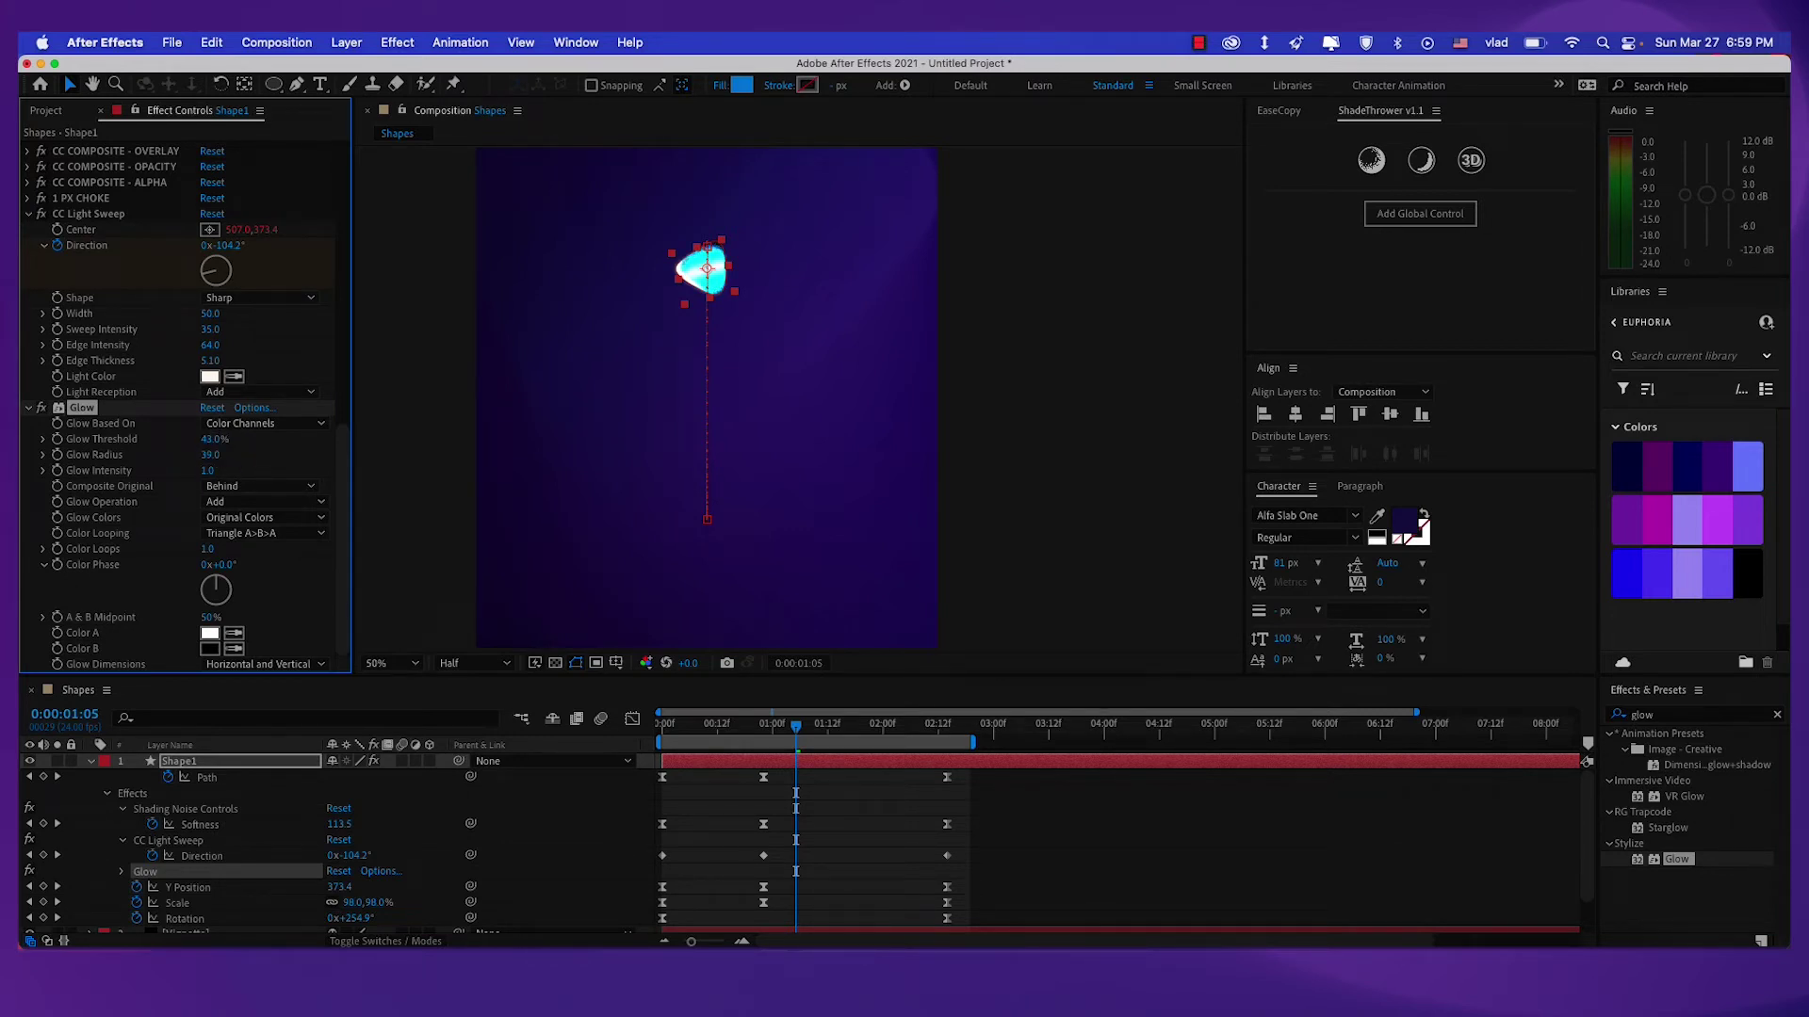
pyautogui.click(213, 471)
pyautogui.write('0.5')
pyautogui.press('Tab')
# Set Glow Colors to A & B Colors and Color Looping to Triangle B>A>B.
pyautogui.click(260, 520)
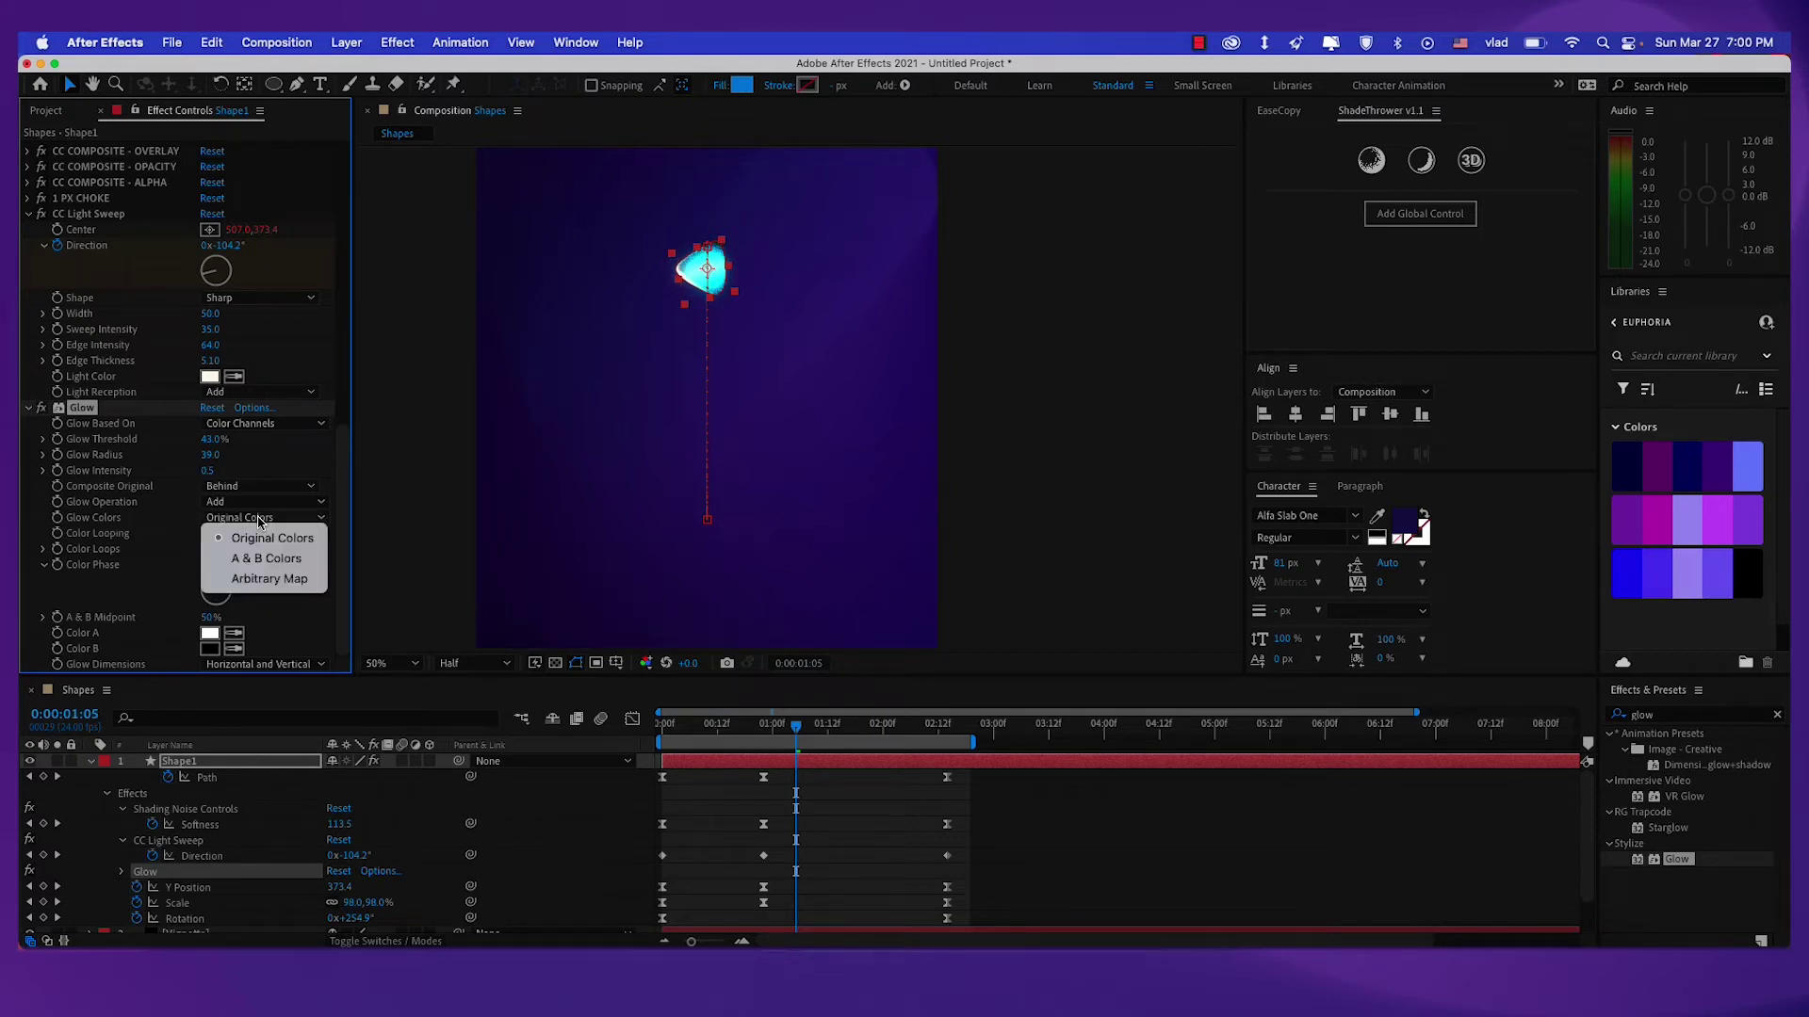
pyautogui.click(285, 560)
pyautogui.click(263, 534)
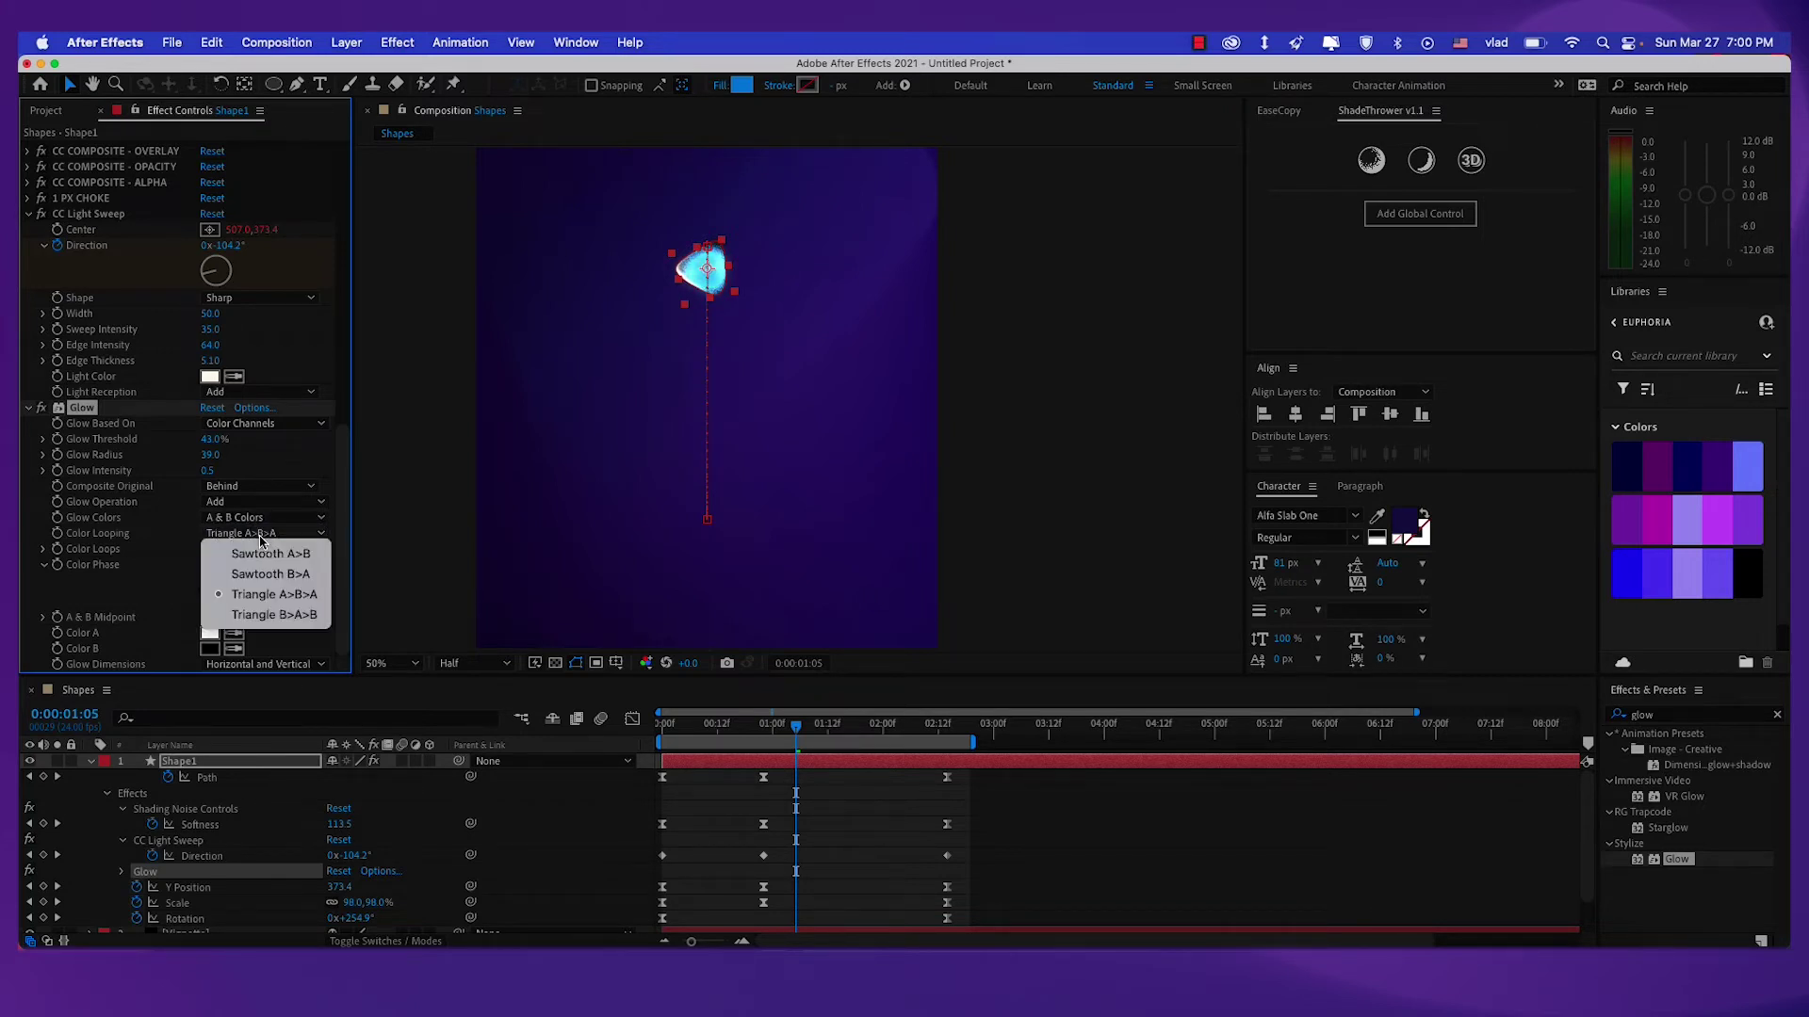
pyautogui.click(274, 618)
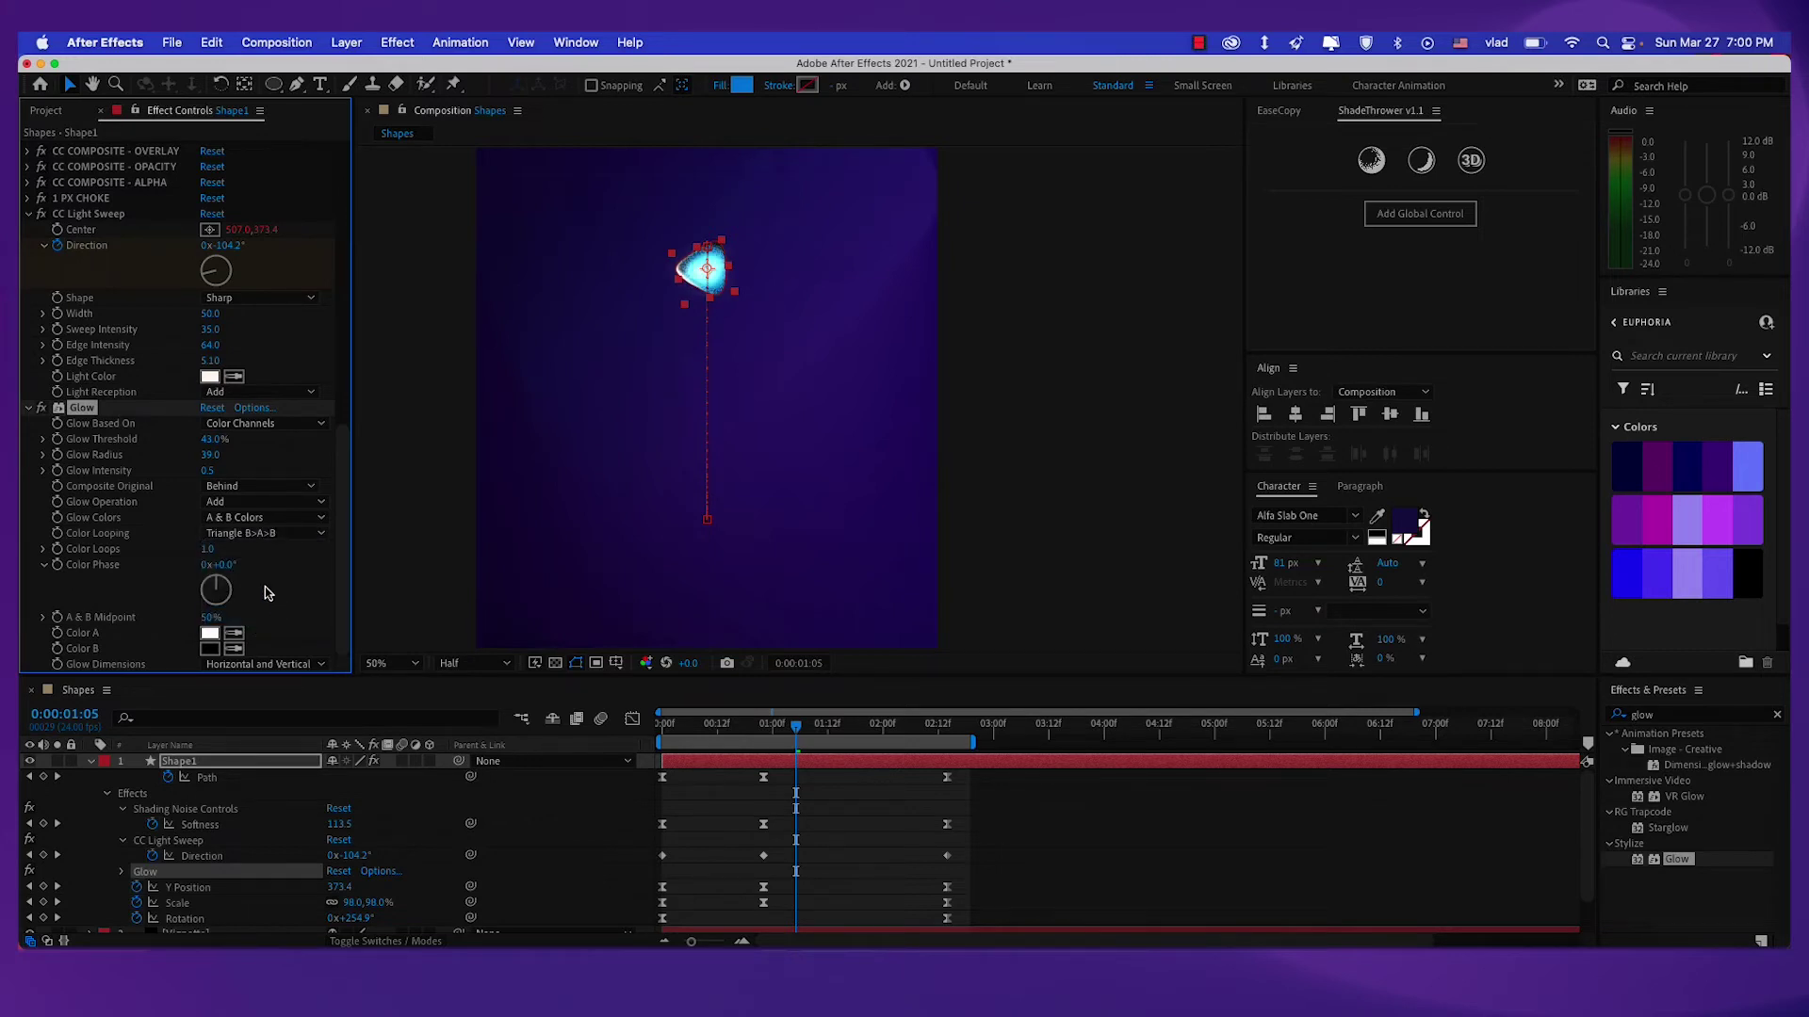
# Set the Glow effect's Color A to bright green 4AF186.
pyautogui.click(209, 634)
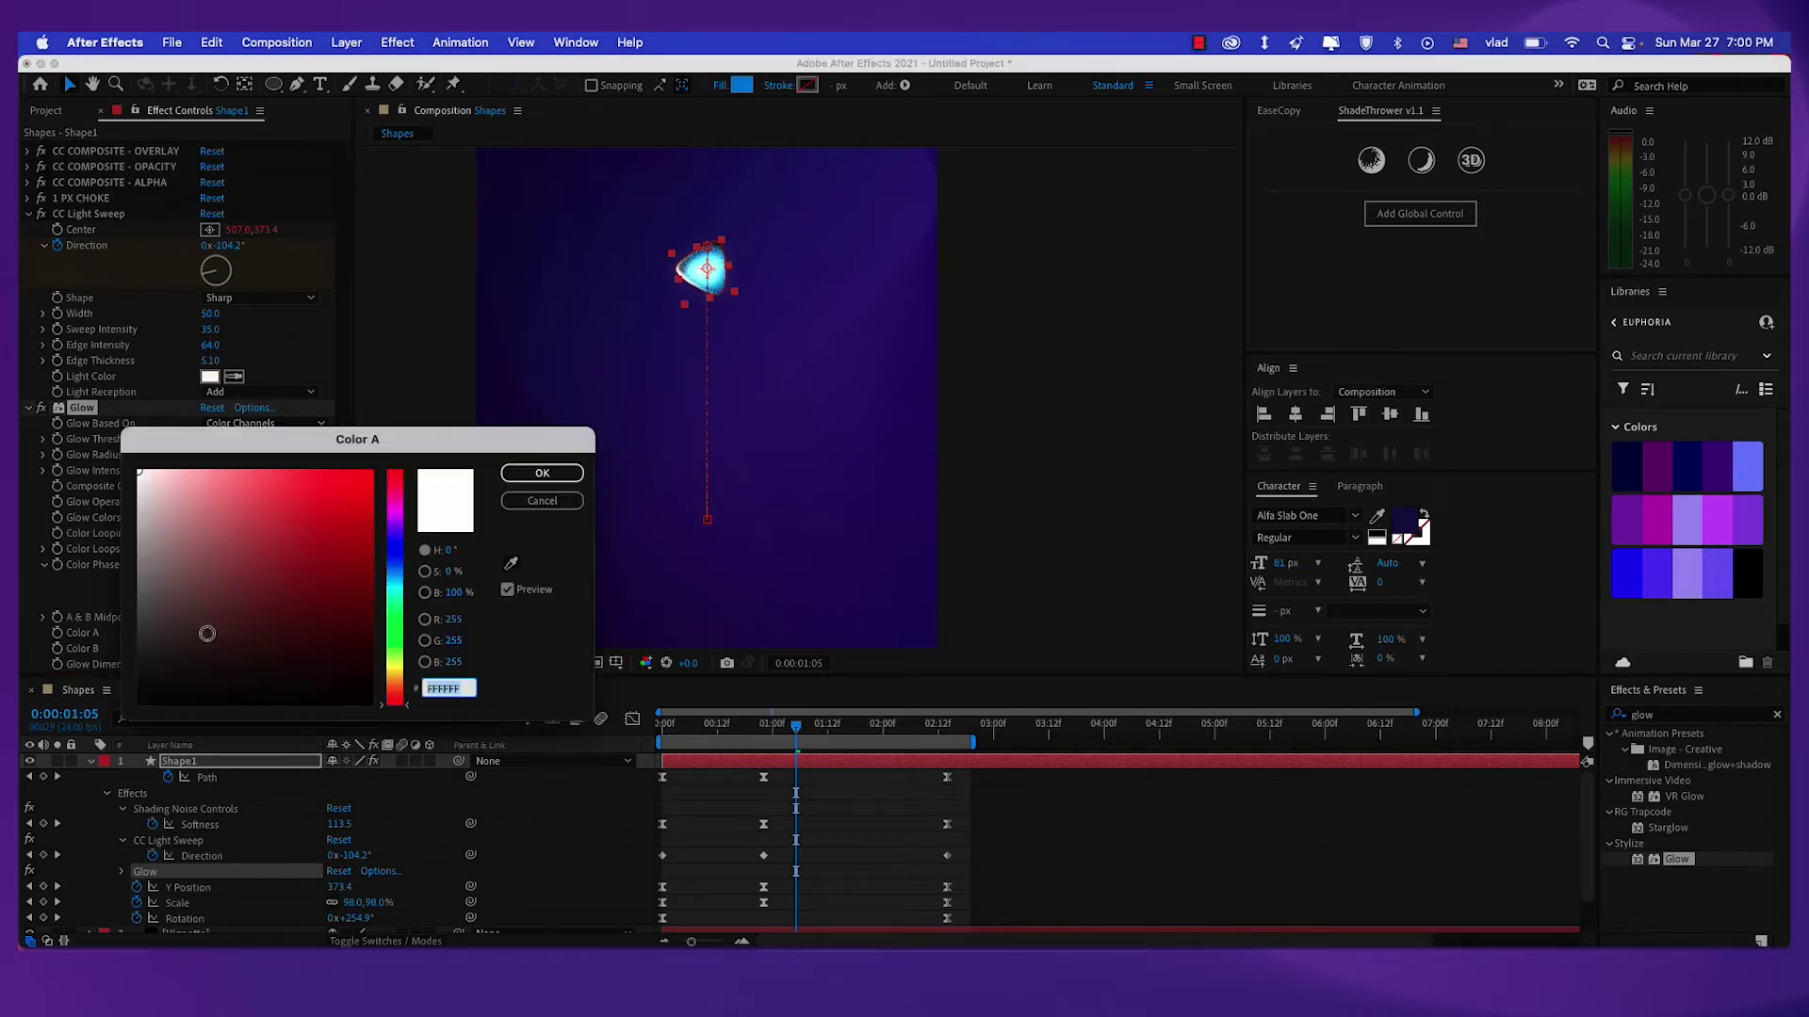
pyautogui.click(398, 627)
pyautogui.moveTo(343, 492); pyautogui.dragTo(275, 484)
pyautogui.click(301, 483)
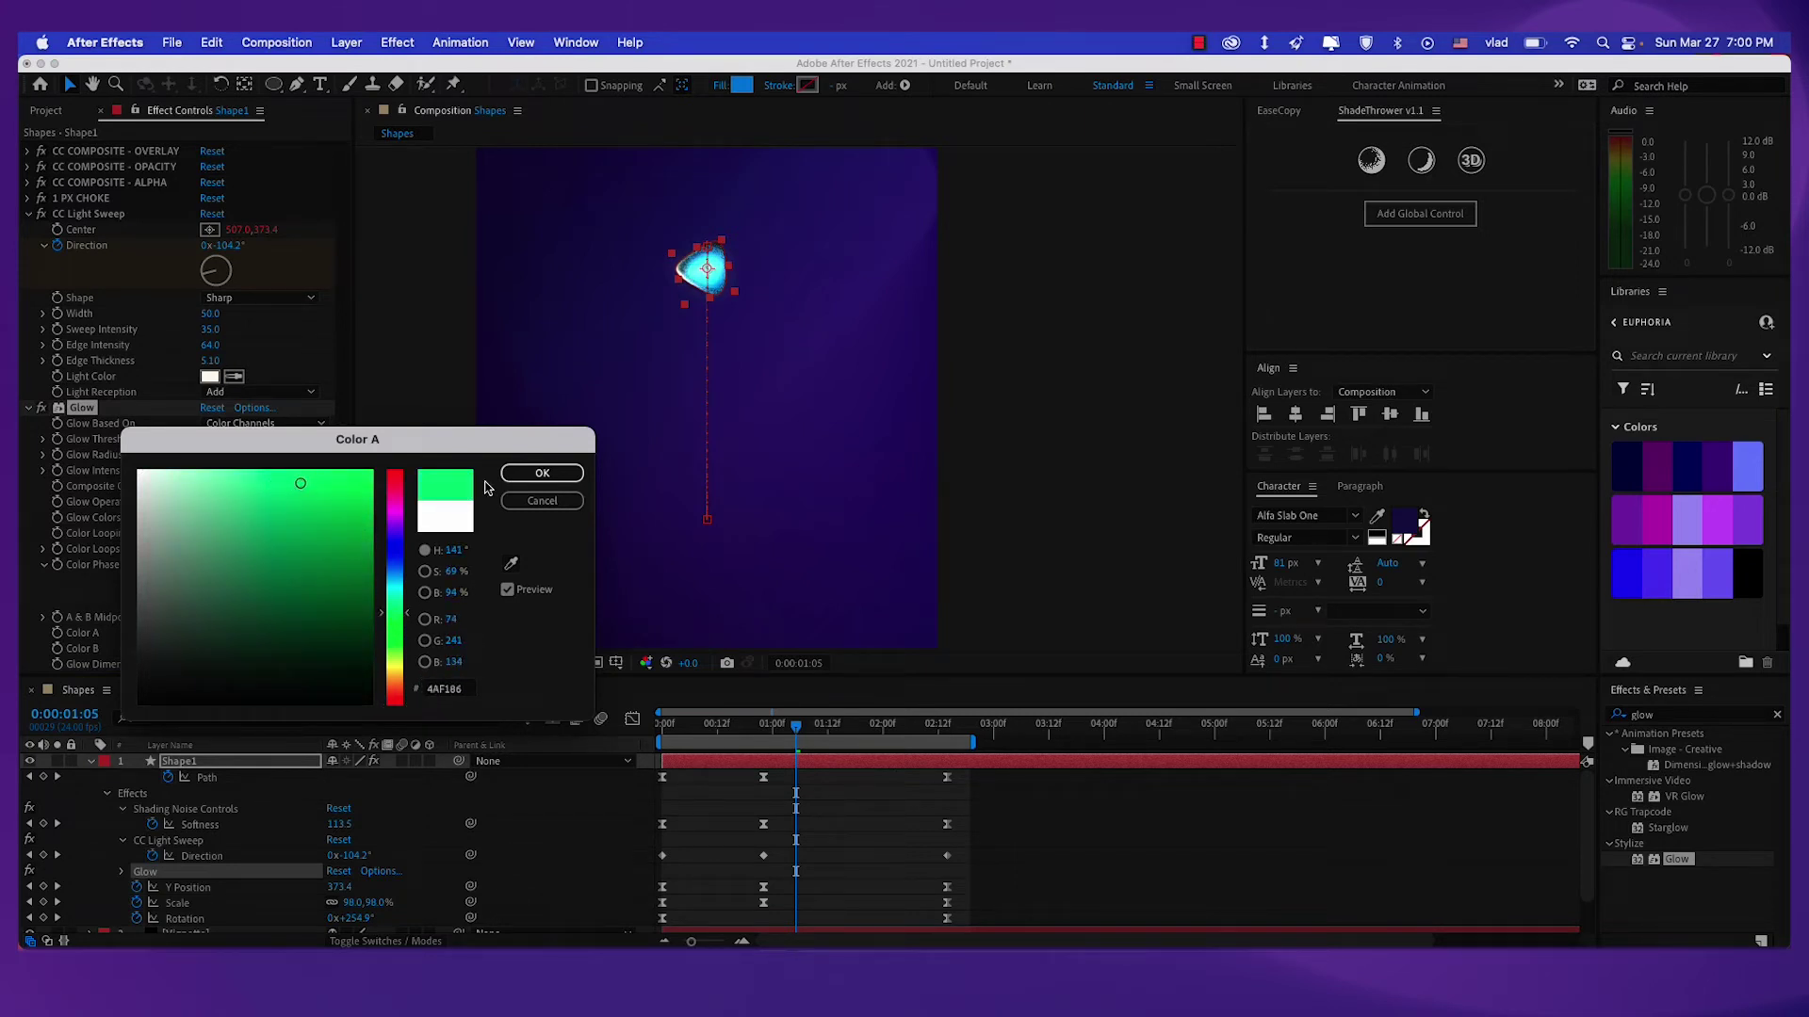
pyautogui.click(508, 475)
# Set the Glow effect's Color B to cyan 1AD2F5.
pyautogui.click(209, 649)
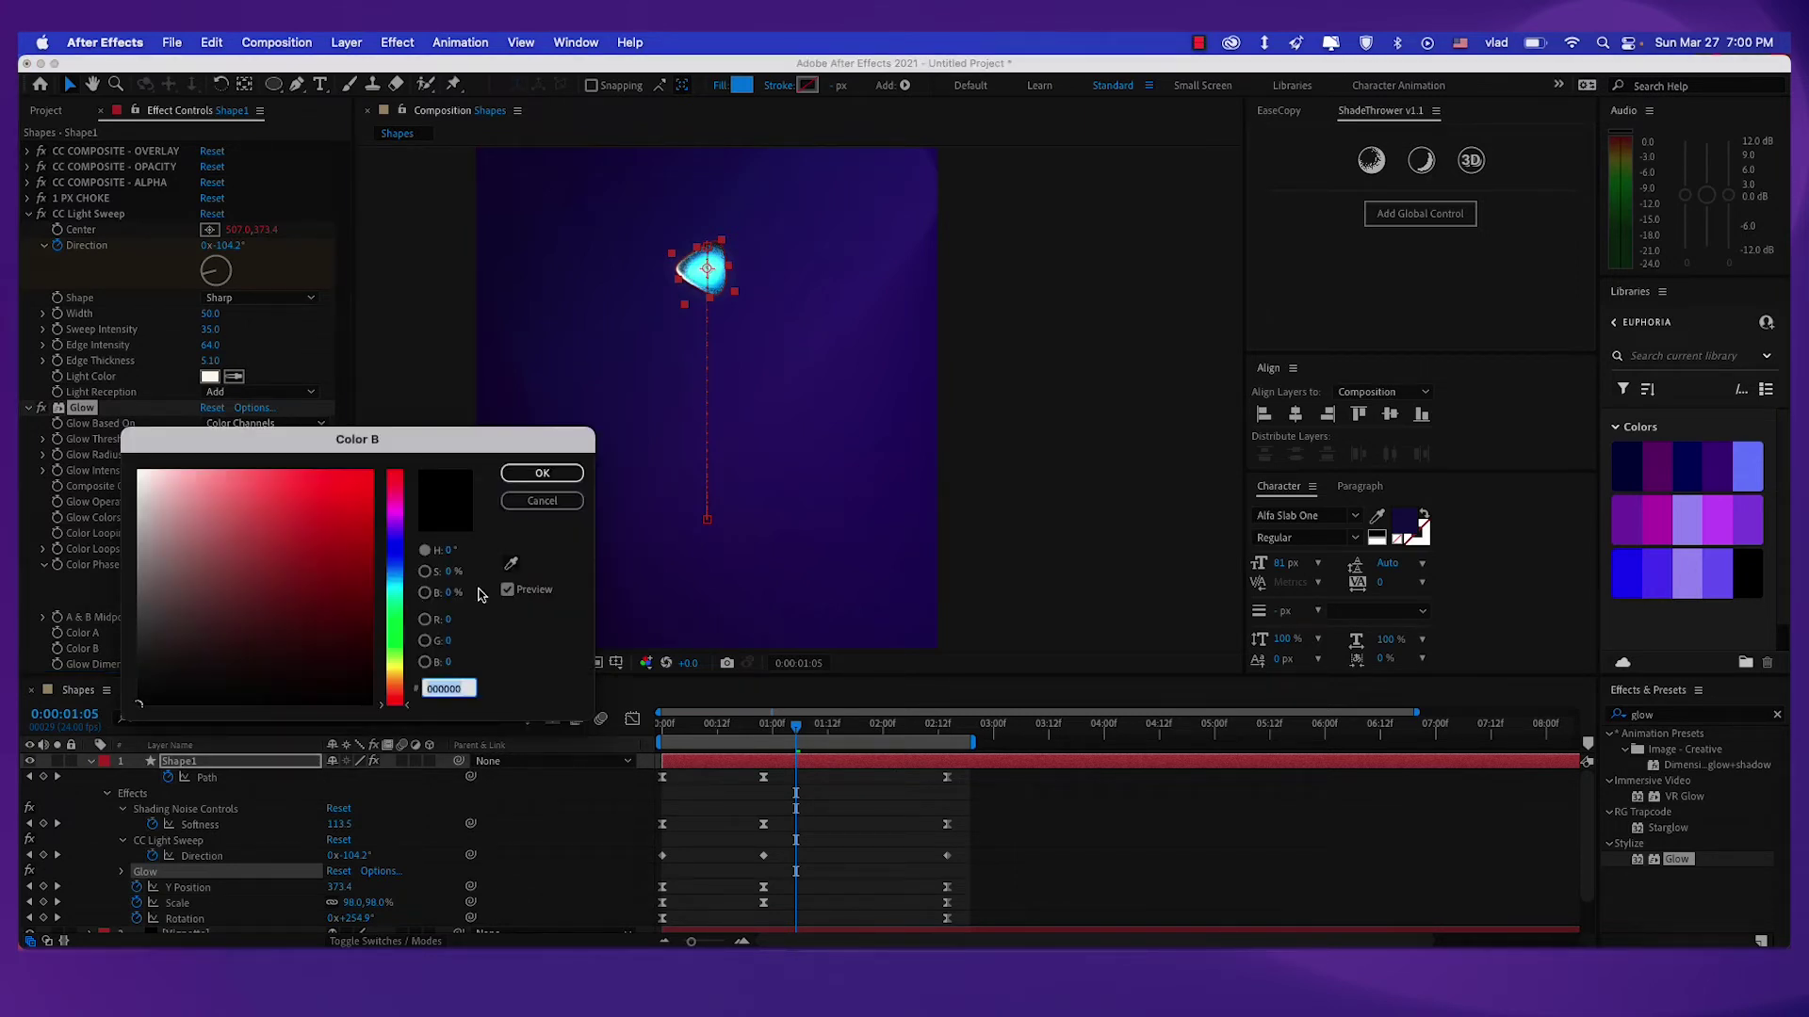
pyautogui.click(395, 582)
pyautogui.moveTo(349, 484); pyautogui.dragTo(348, 479)
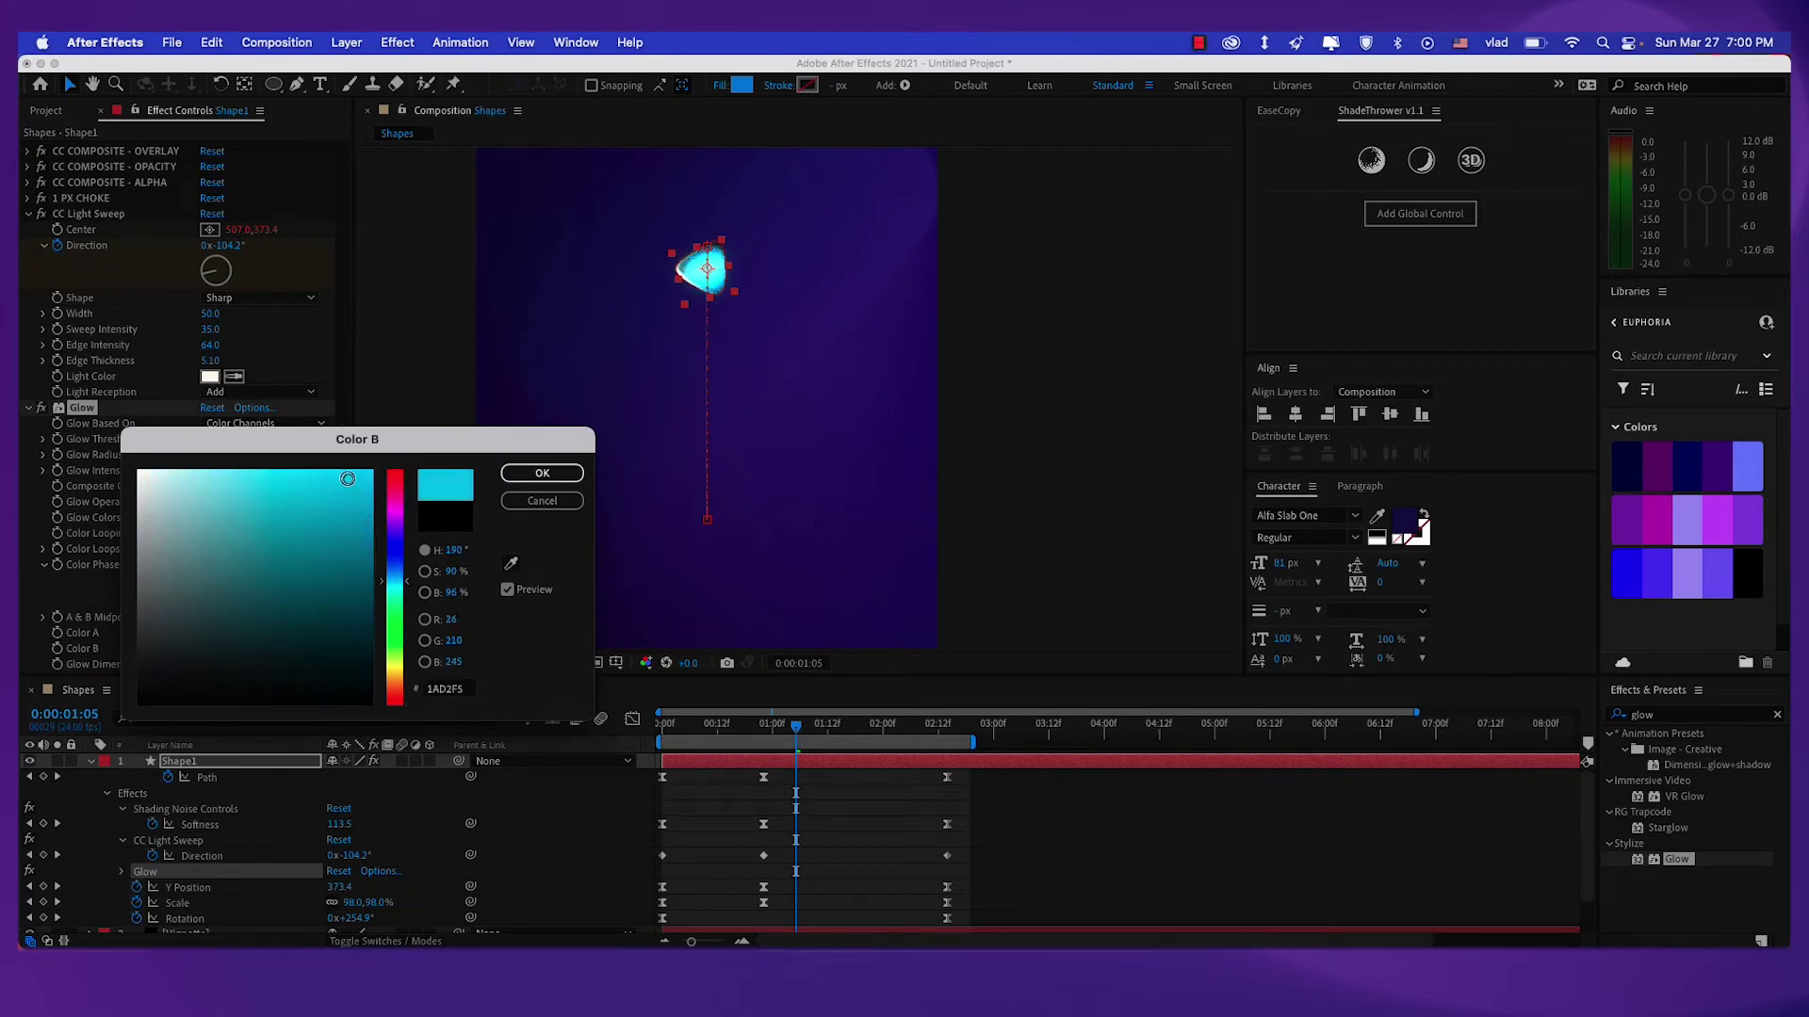
pyautogui.click(543, 475)
# Reveal Shape1's keyframed properties and move the Glow Color Phase keyframe to the start of the timeline.
pyautogui.press('u')
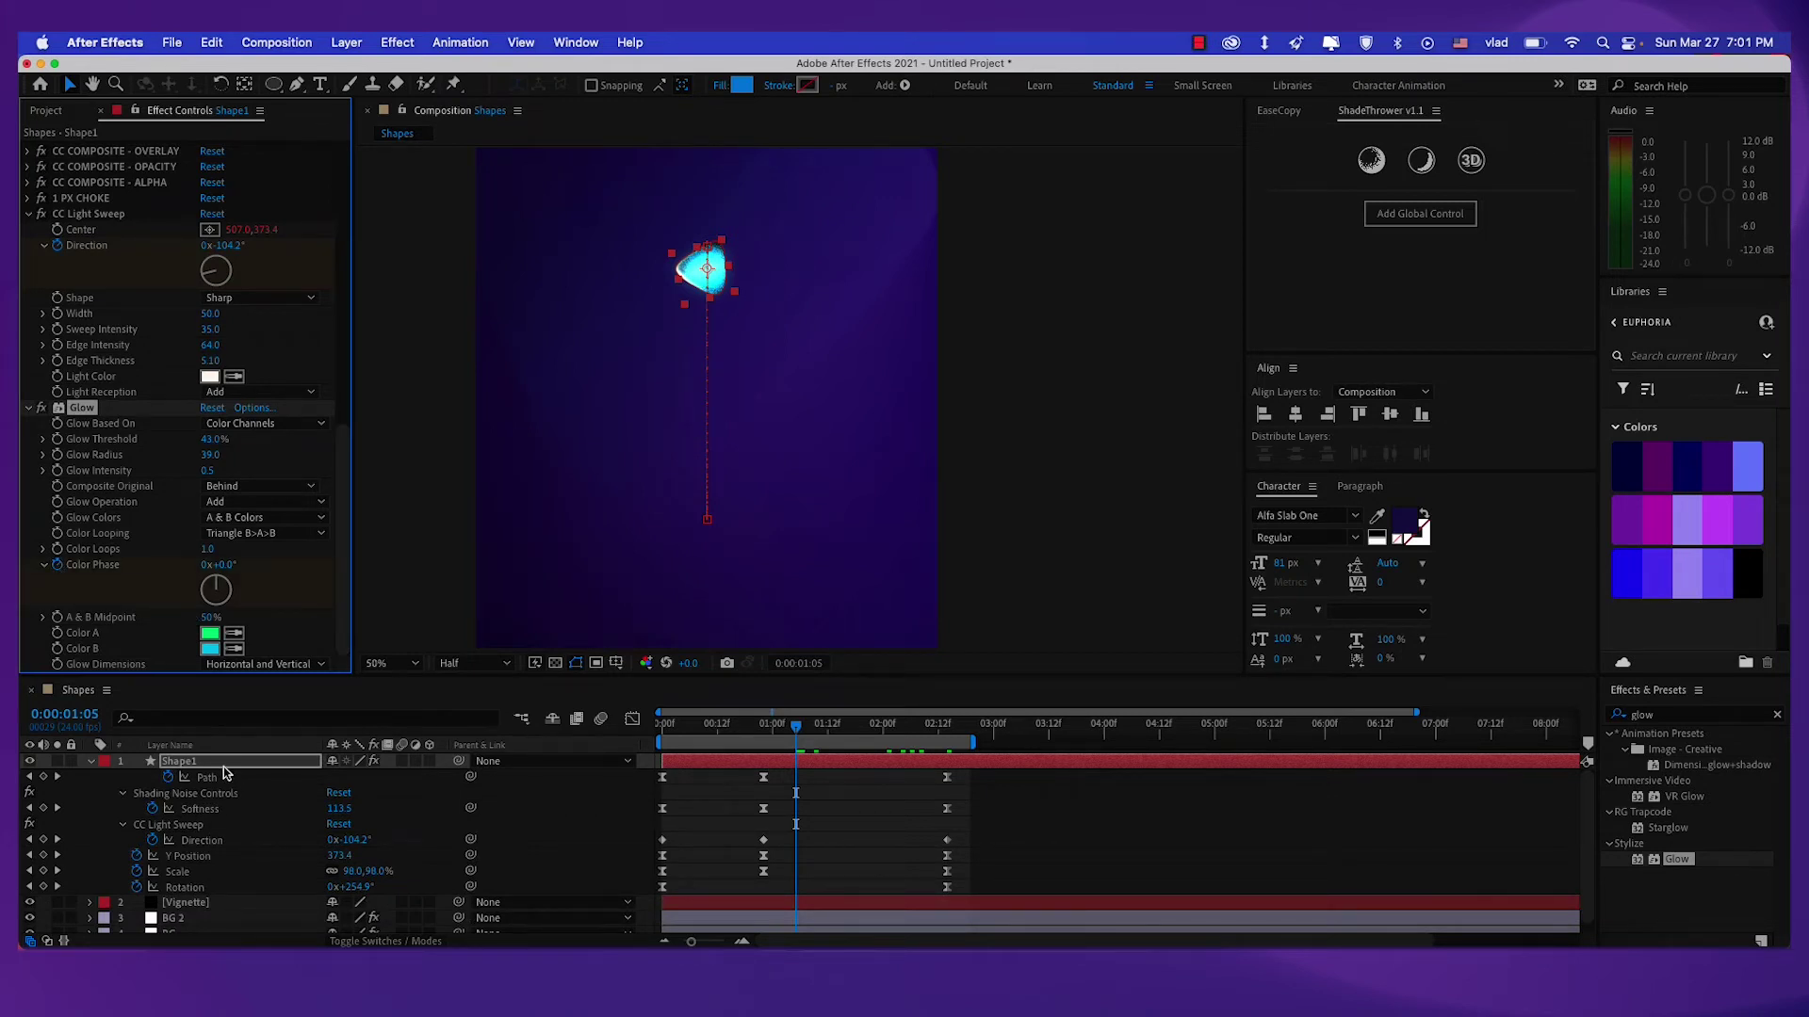
pyautogui.click(224, 767)
pyautogui.press('u')
pyautogui.press('u')
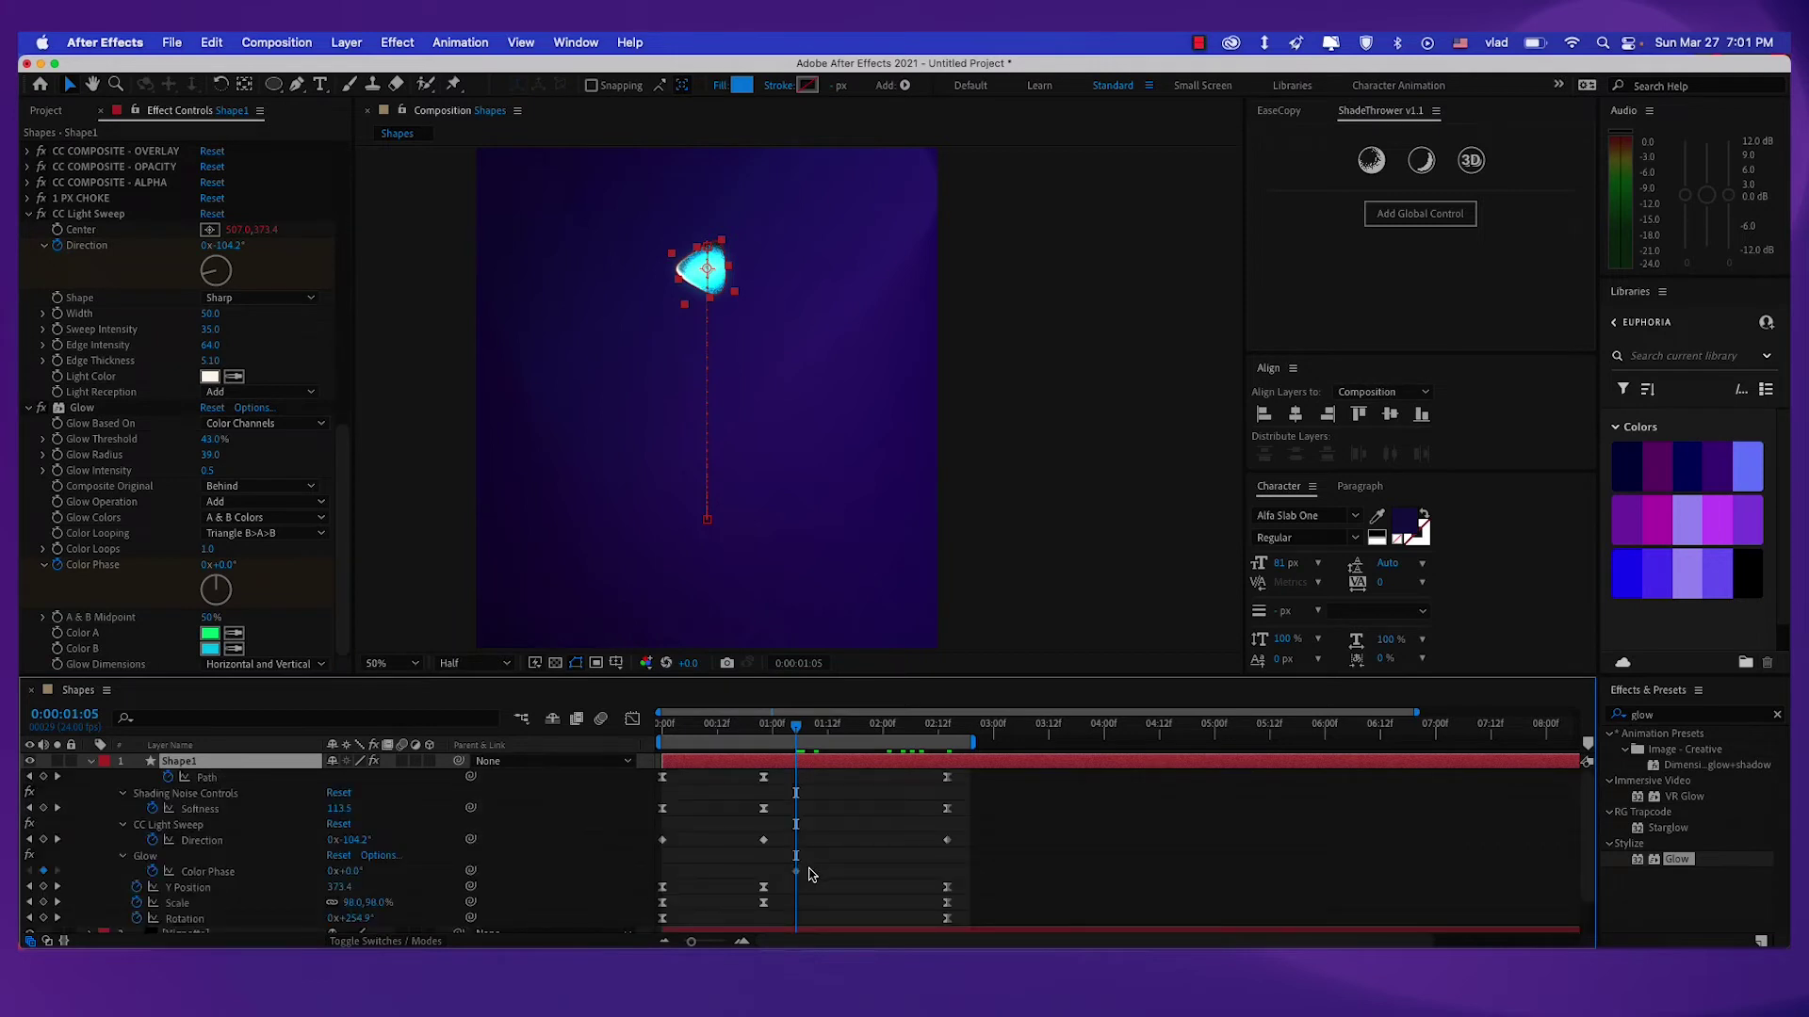
pyautogui.moveTo(797, 875); pyautogui.dragTo(667, 876)
# Add a Glow Color Phase keyframe of one full revolution (1x+0.0°) at 0:00:02:14 and check the color at a frame in between.
pyautogui.moveTo(795, 728); pyautogui.dragTo(943, 760)
pyautogui.click(44, 871)
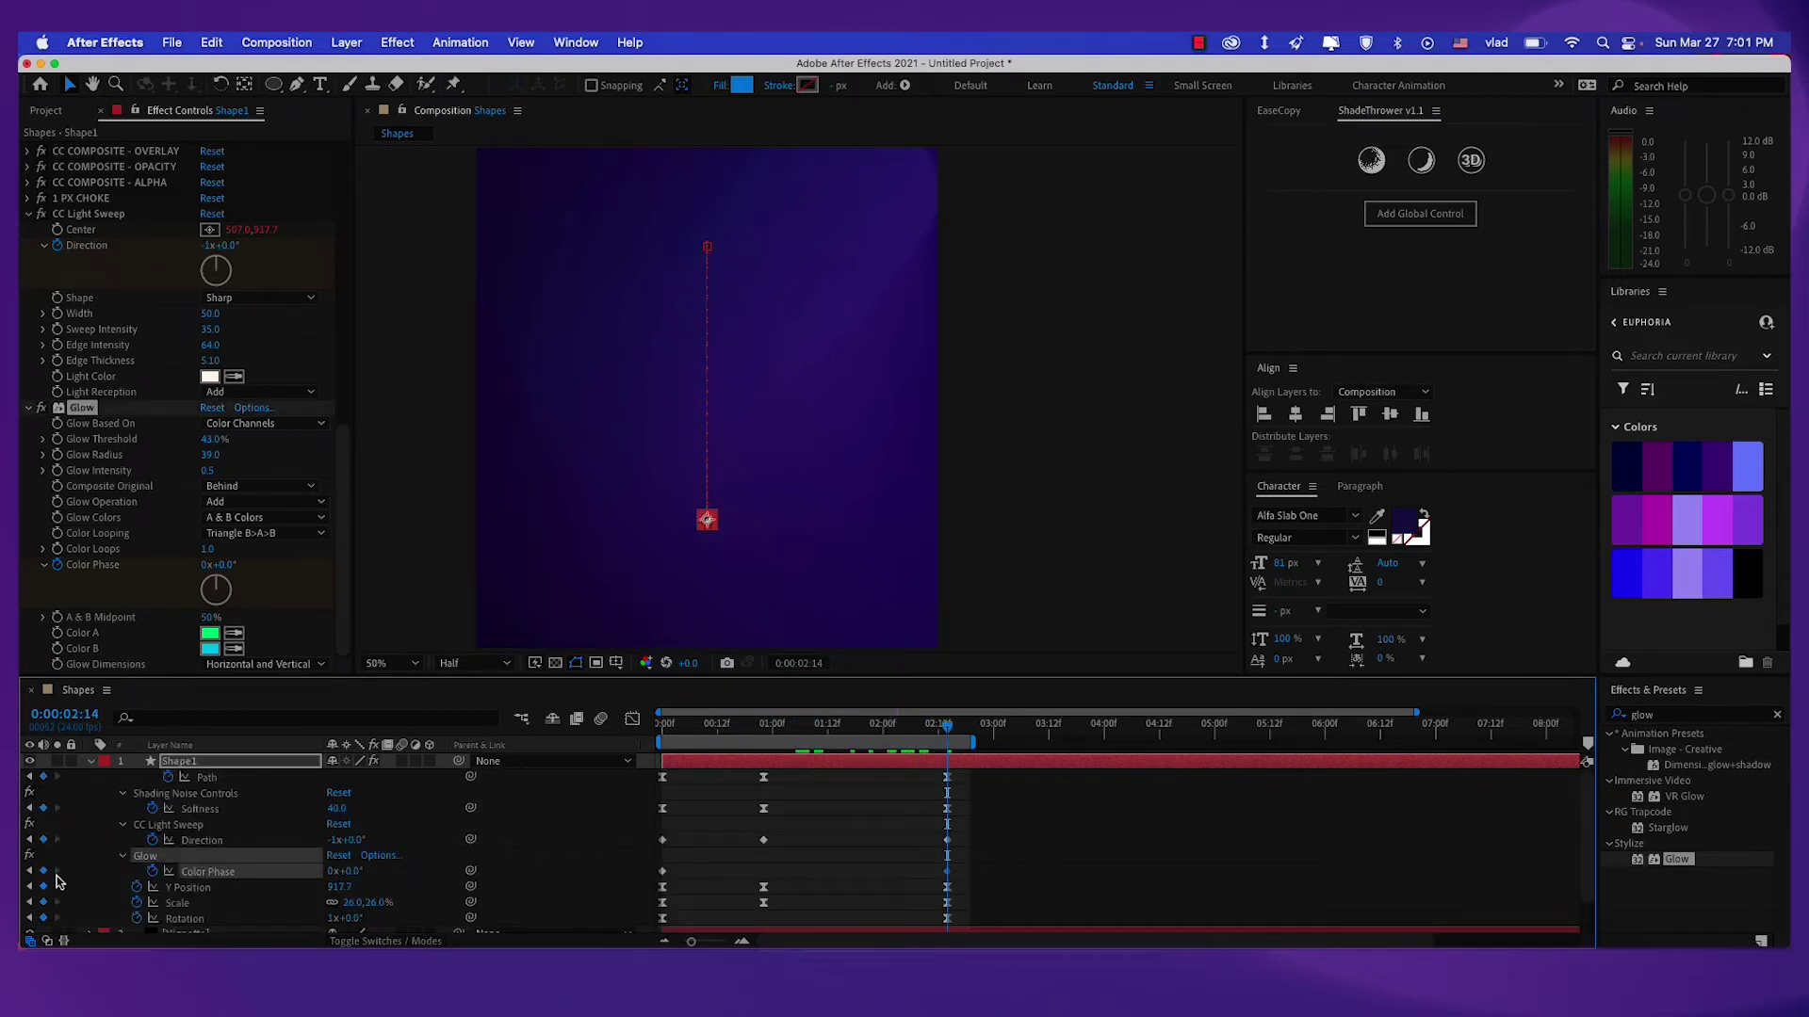
pyautogui.click(333, 872)
pyautogui.press('Return')
pyautogui.moveTo(936, 731); pyautogui.dragTo(855, 744)
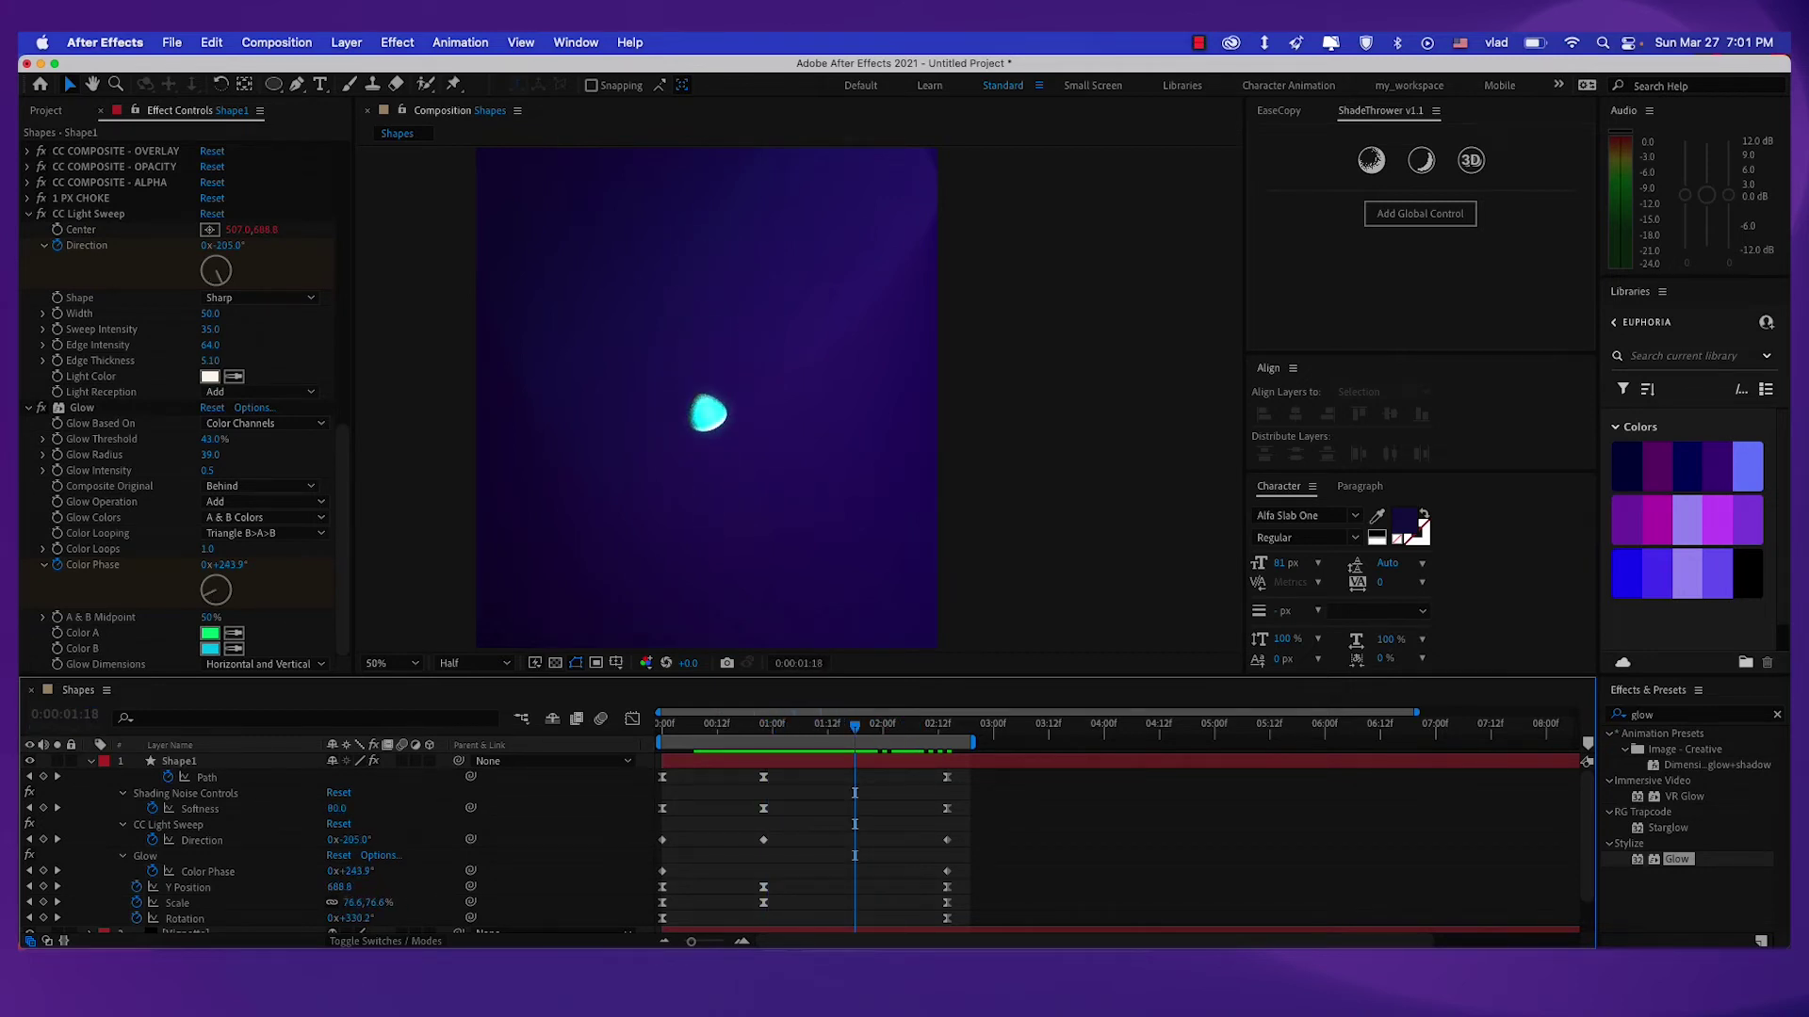
# Find the Radial Shadow effect and apply it to the Shape1 layer below Glow.
pyautogui.click(175, 744)
pyautogui.click(179, 761)
pyautogui.click(1700, 719)
pyautogui.write('radial')
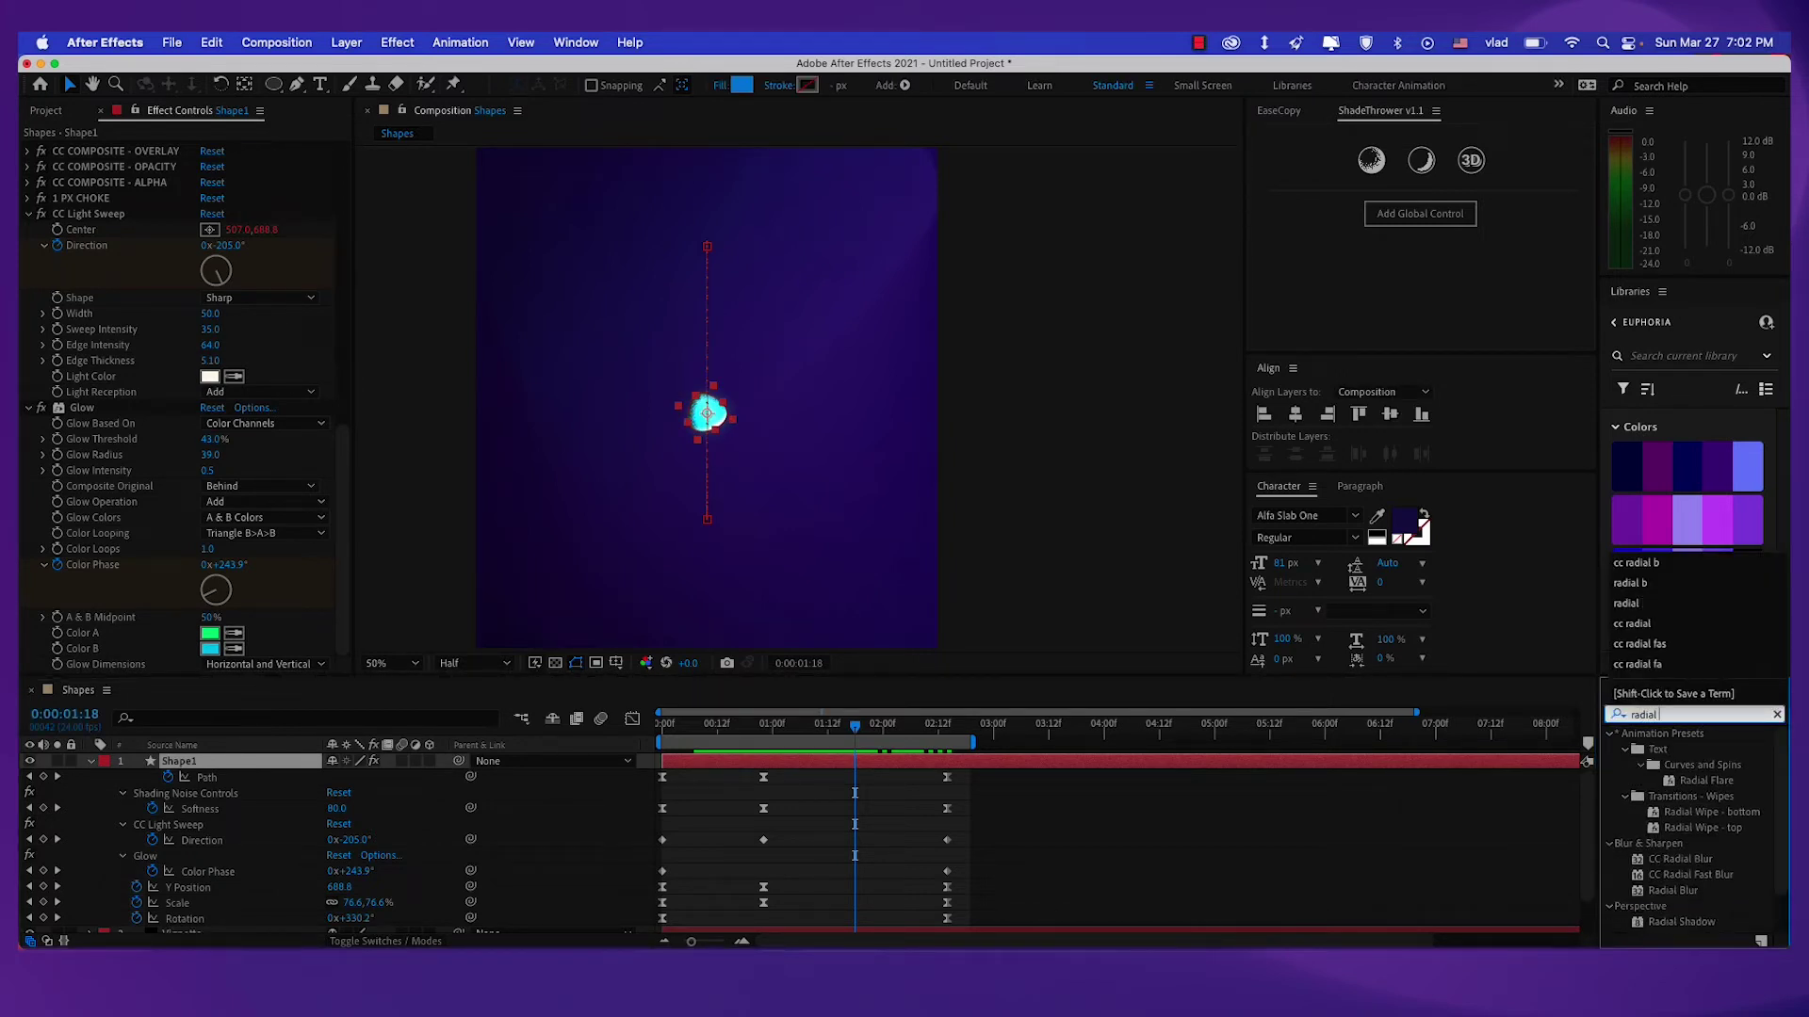
pyautogui.write(' sha')
pyautogui.moveTo(1681, 749); pyautogui.dragTo(281, 435)
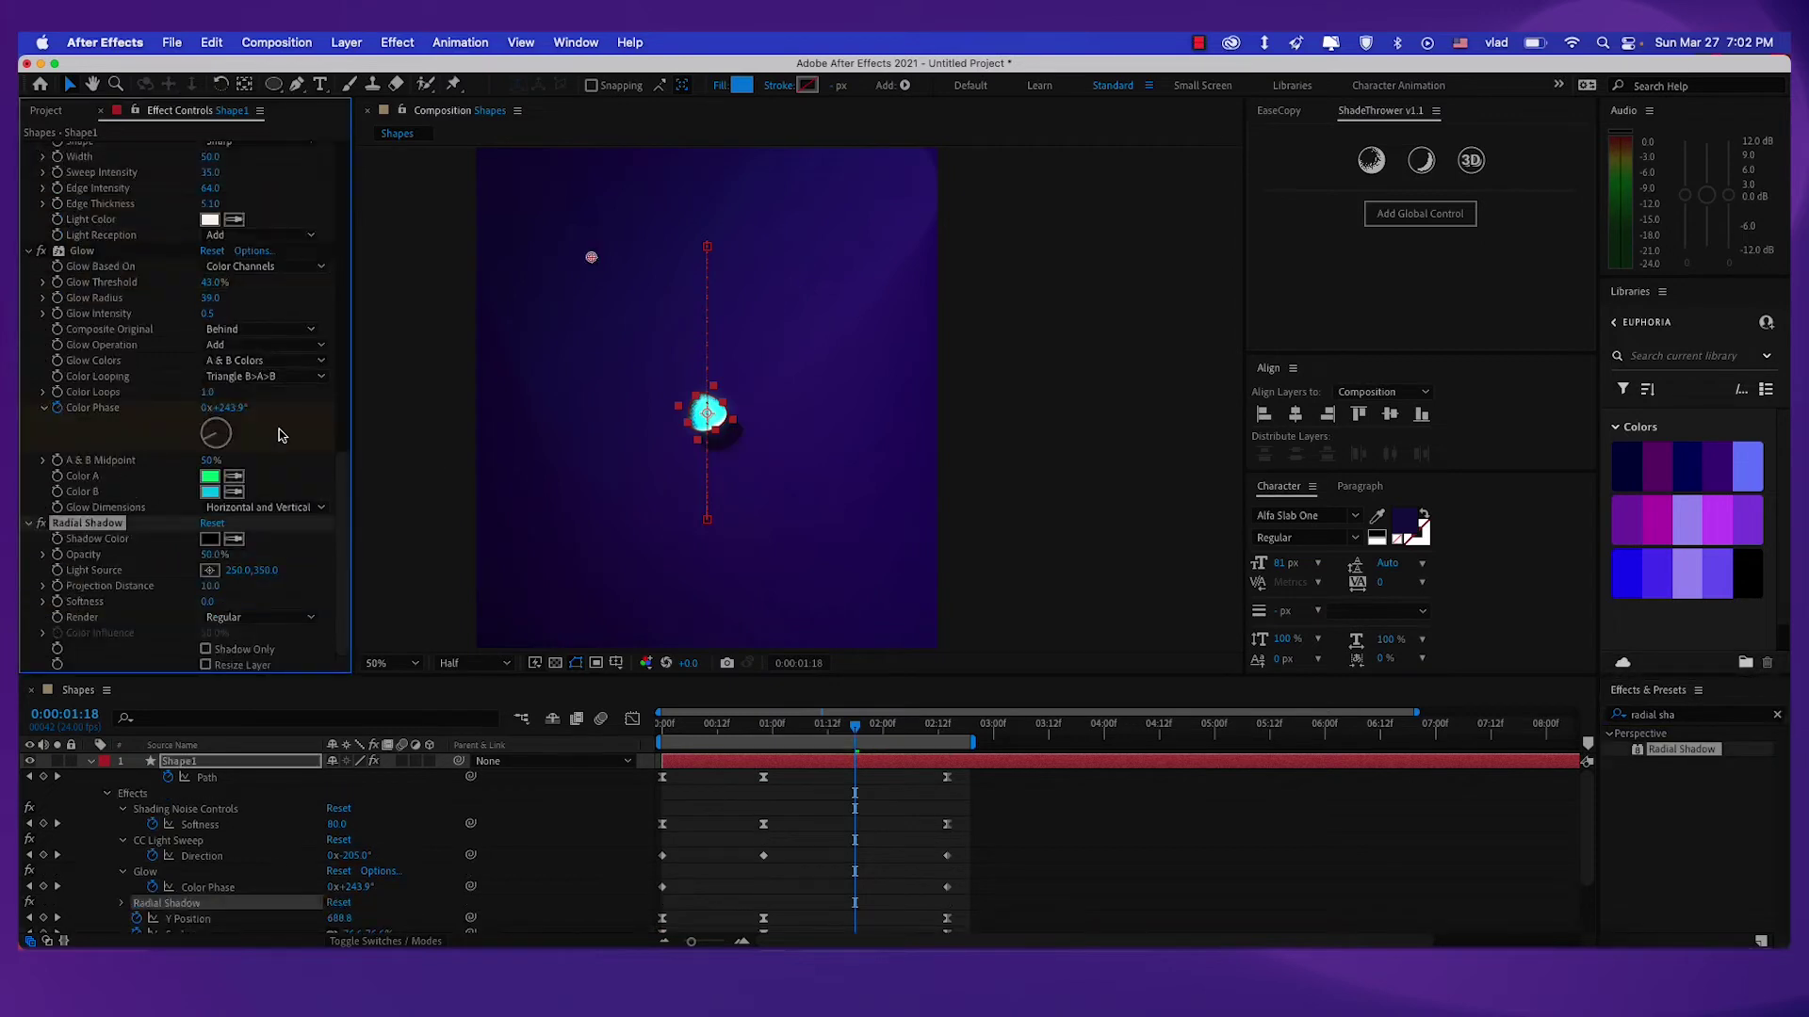
# Enable keyframing for Radial Shadow's Opacity, Light Source and Projection Distance at 0:00:01:18.
pyautogui.scroll(1, 617, 458)
pyautogui.press('space')
pyautogui.moveTo(650, 478); pyautogui.dragTo(687, 431)
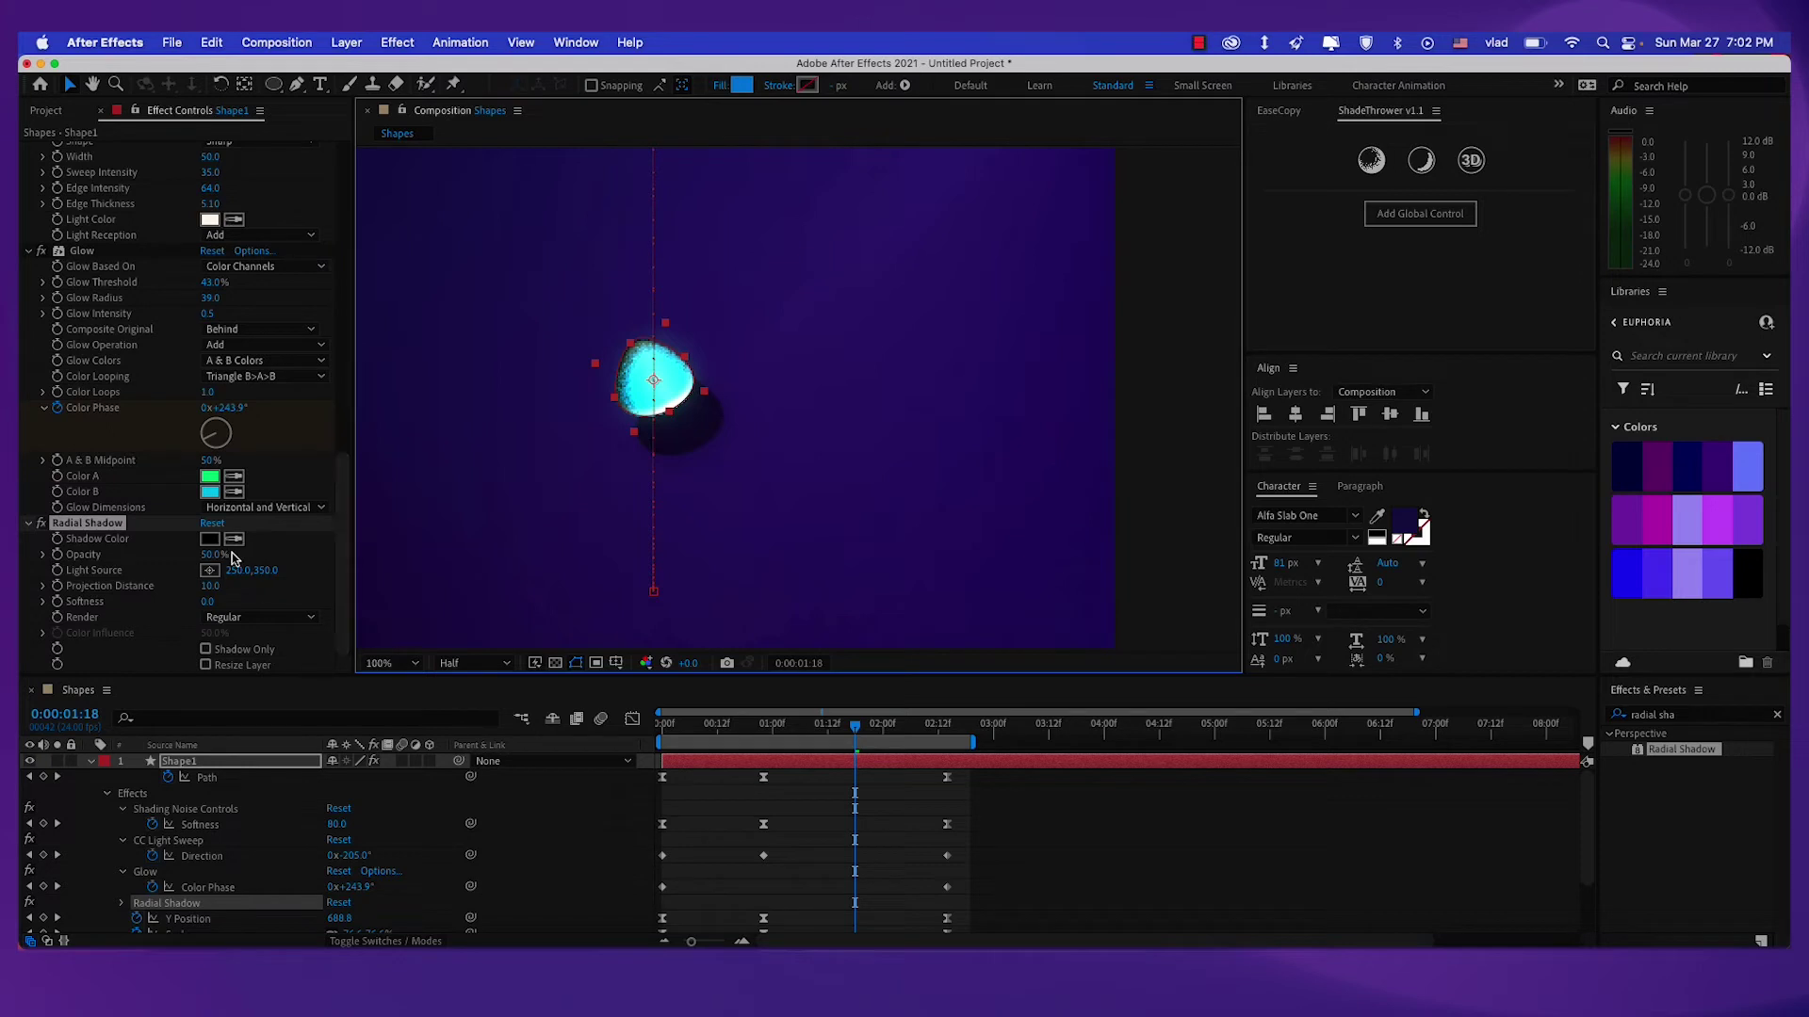
pyautogui.click(59, 560)
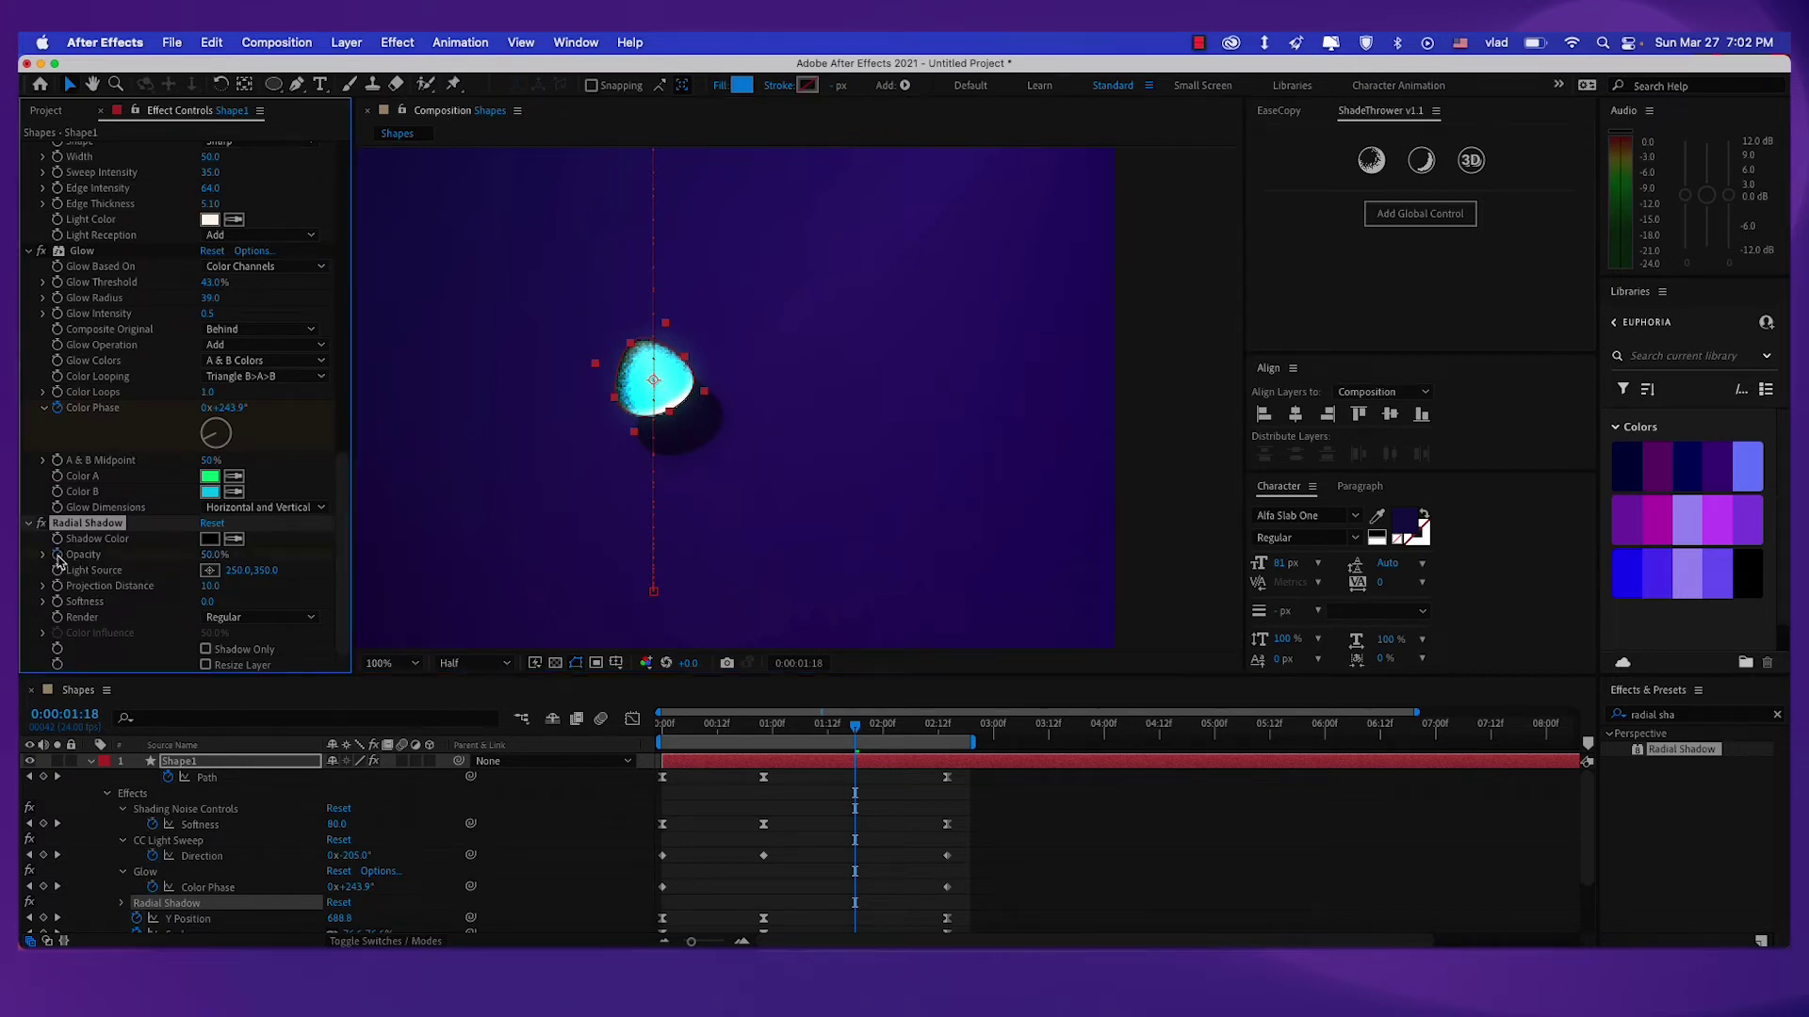
pyautogui.click(200, 763)
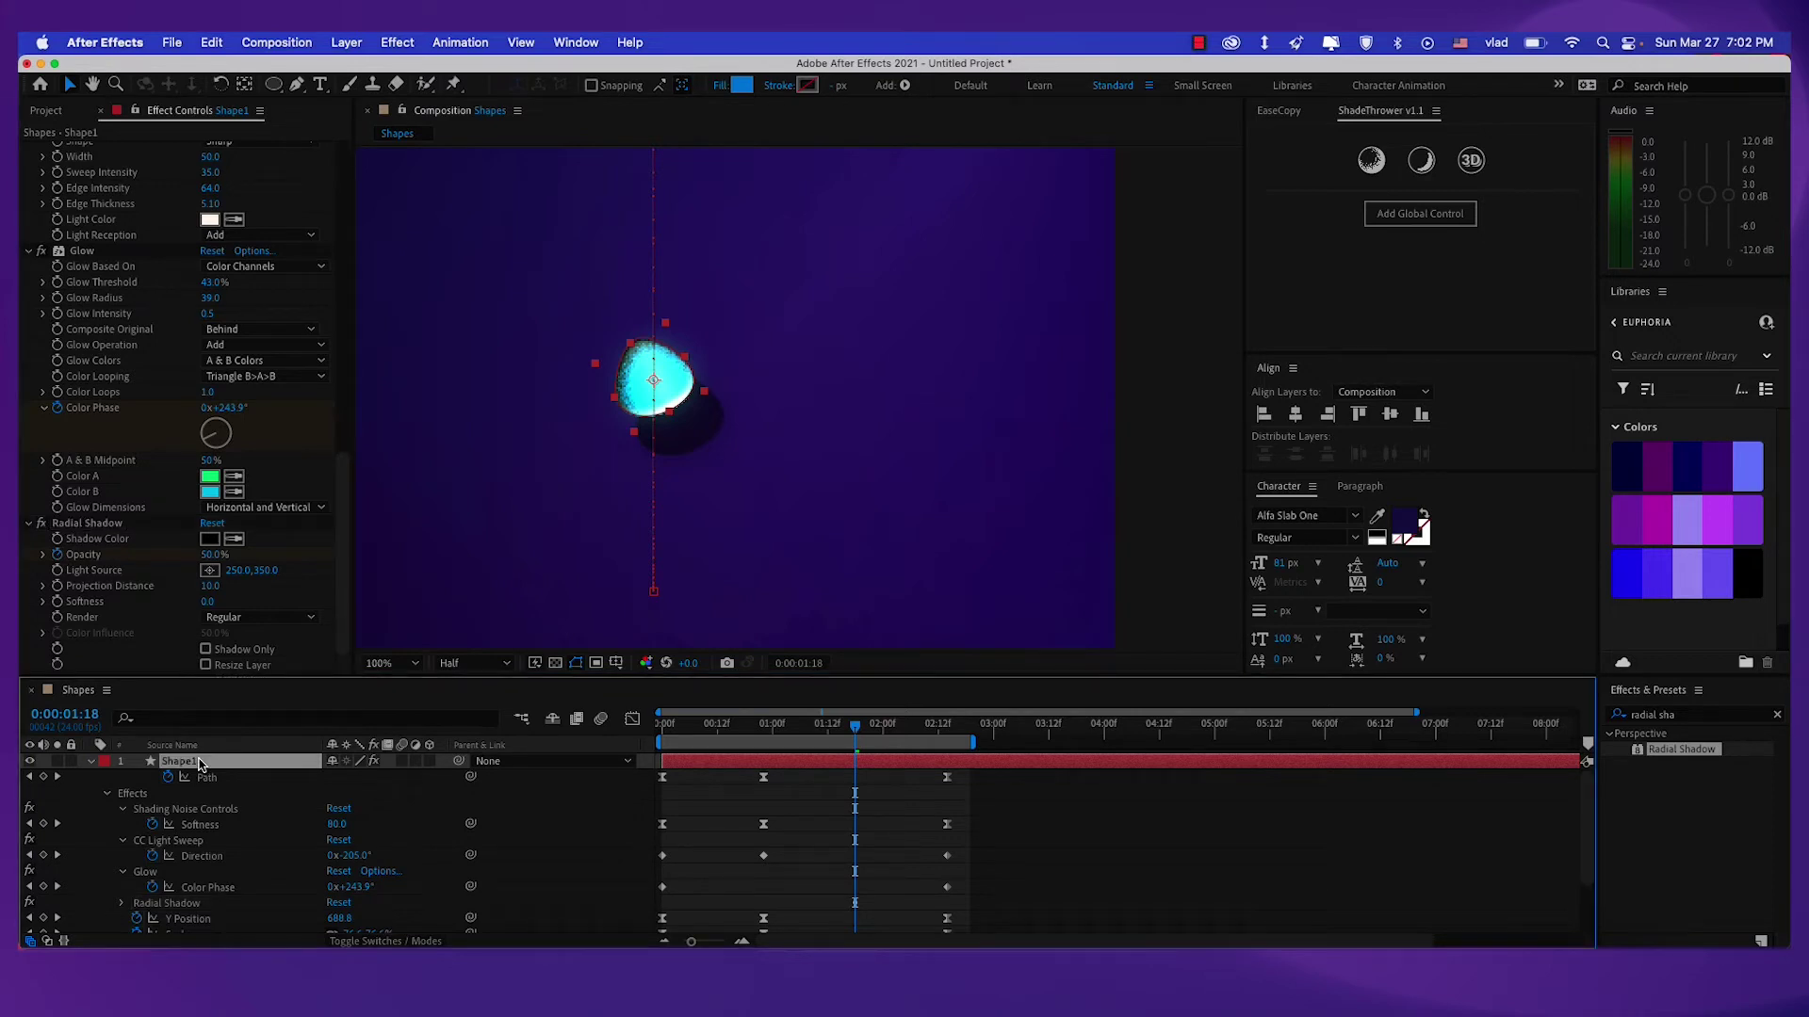
pyautogui.click(106, 588)
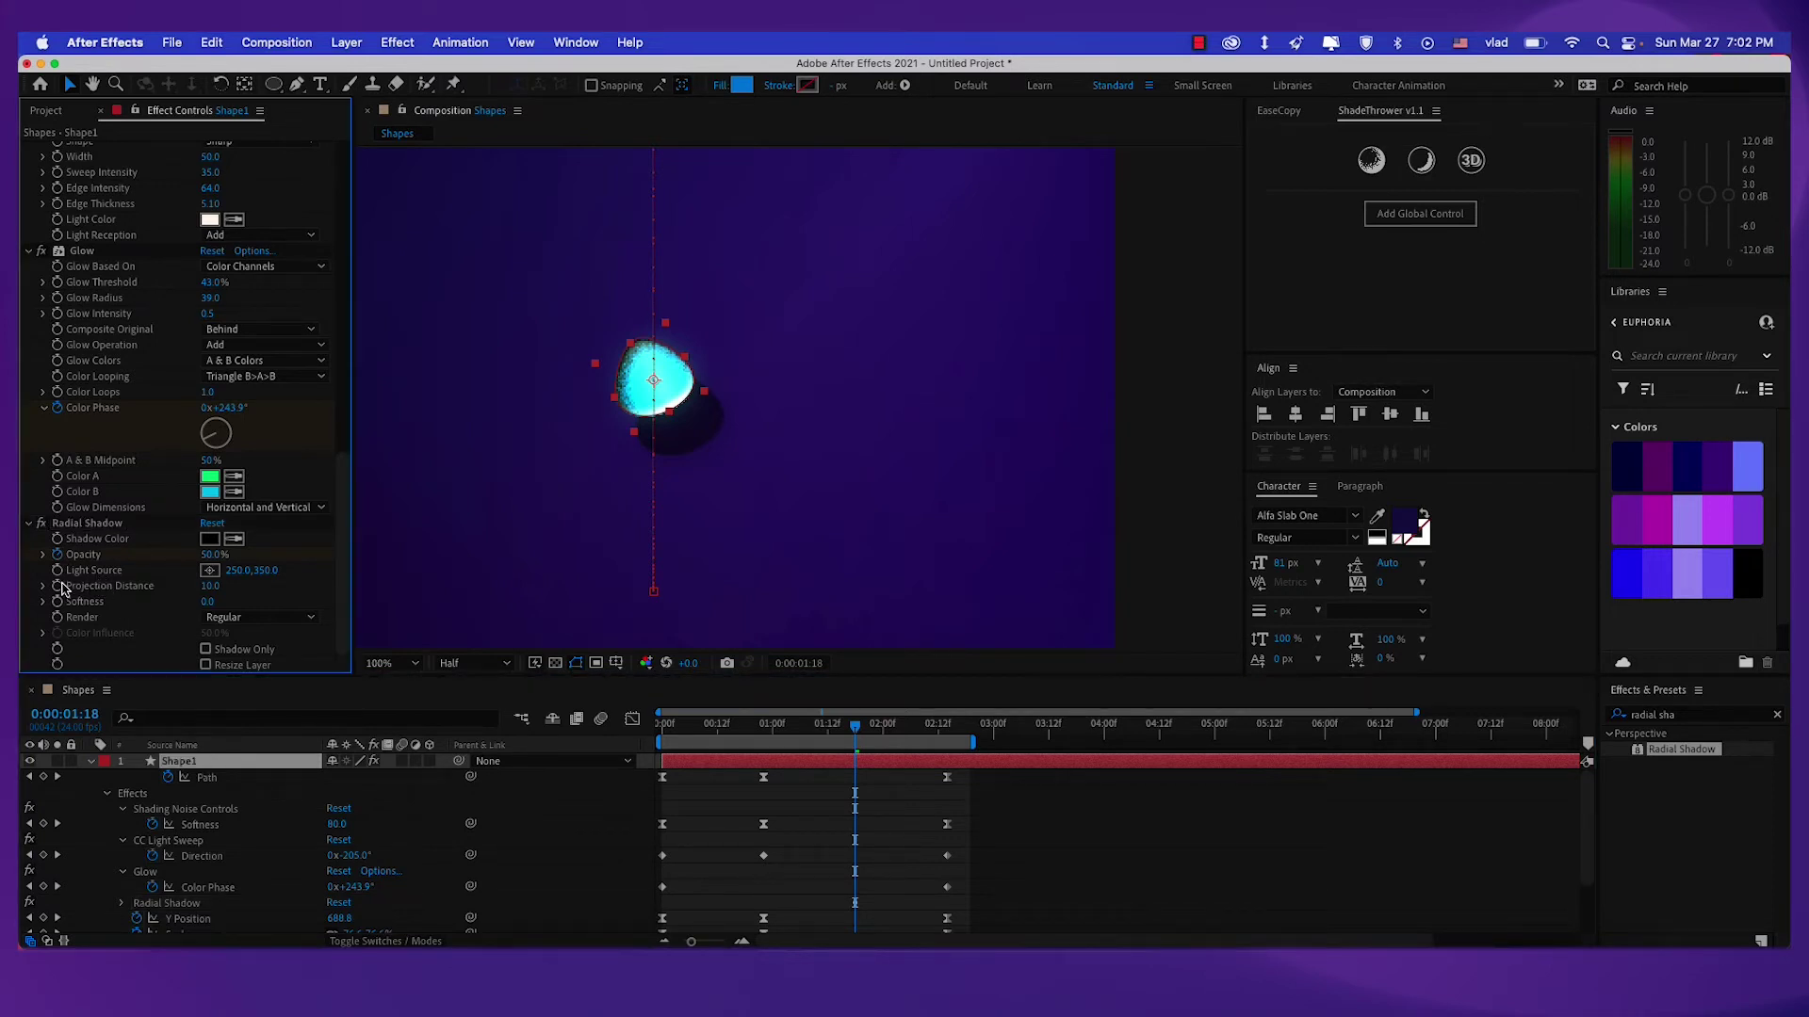
pyautogui.click(59, 586)
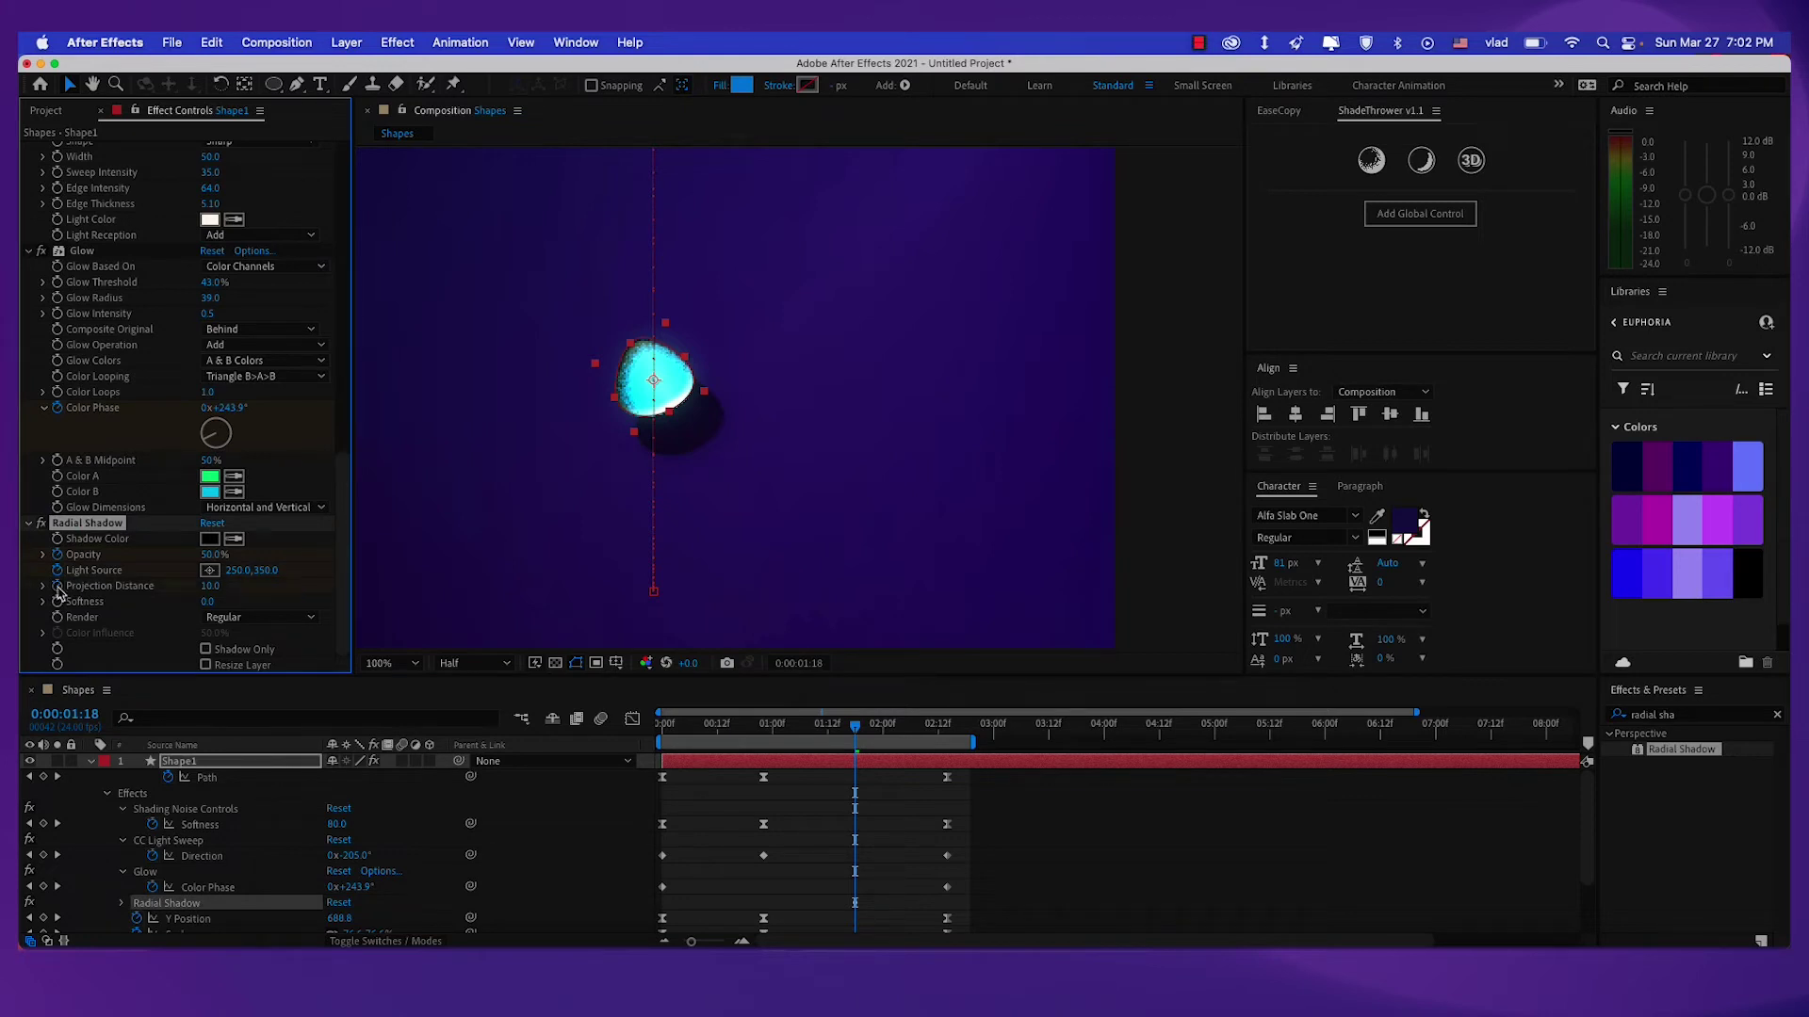
# Set the Radial Shadow softness to 40.
pyautogui.click(208, 603)
pyautogui.write('4')
pyautogui.press('Tab')
# Reveal Shape1's keyframes and move the three Radial Shadow keyframes to the start of the timeline.
pyautogui.scroll(-10, 202, 577)
pyautogui.click(199, 765)
pyautogui.press('u')
pyautogui.press('u')
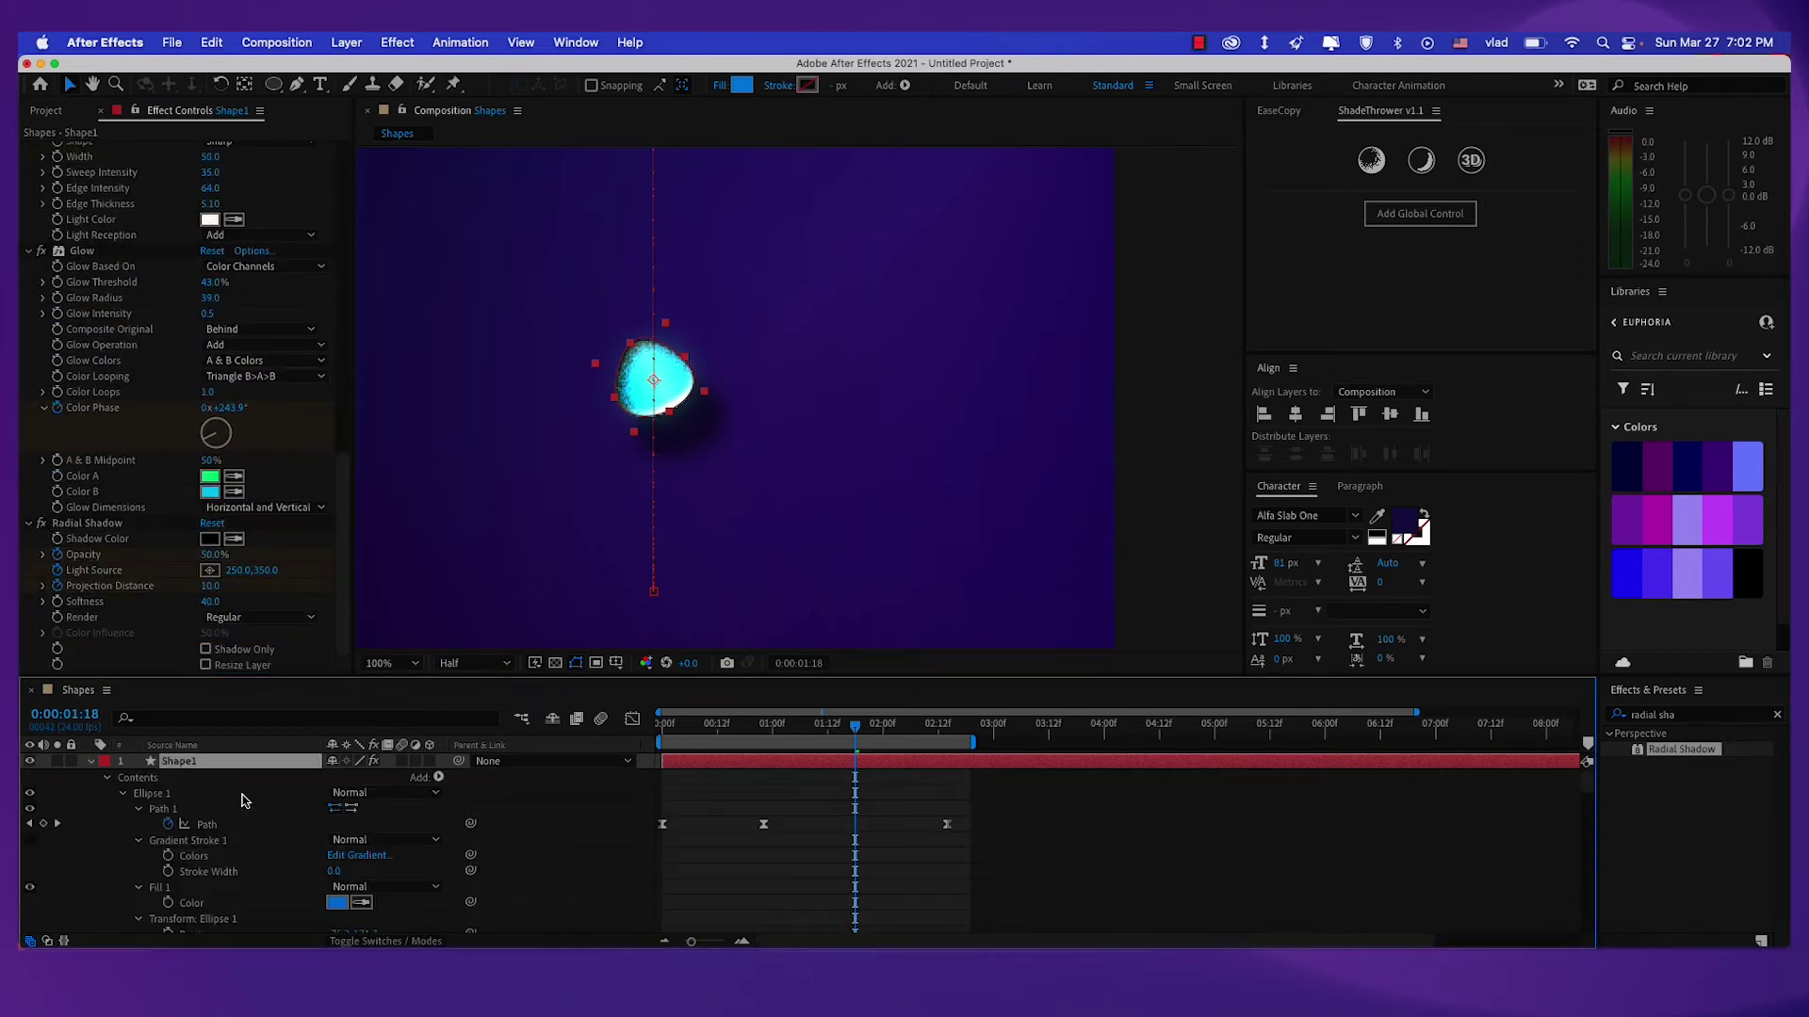
pyautogui.scroll(-3, 256, 835)
pyautogui.press('u')
pyautogui.press('u')
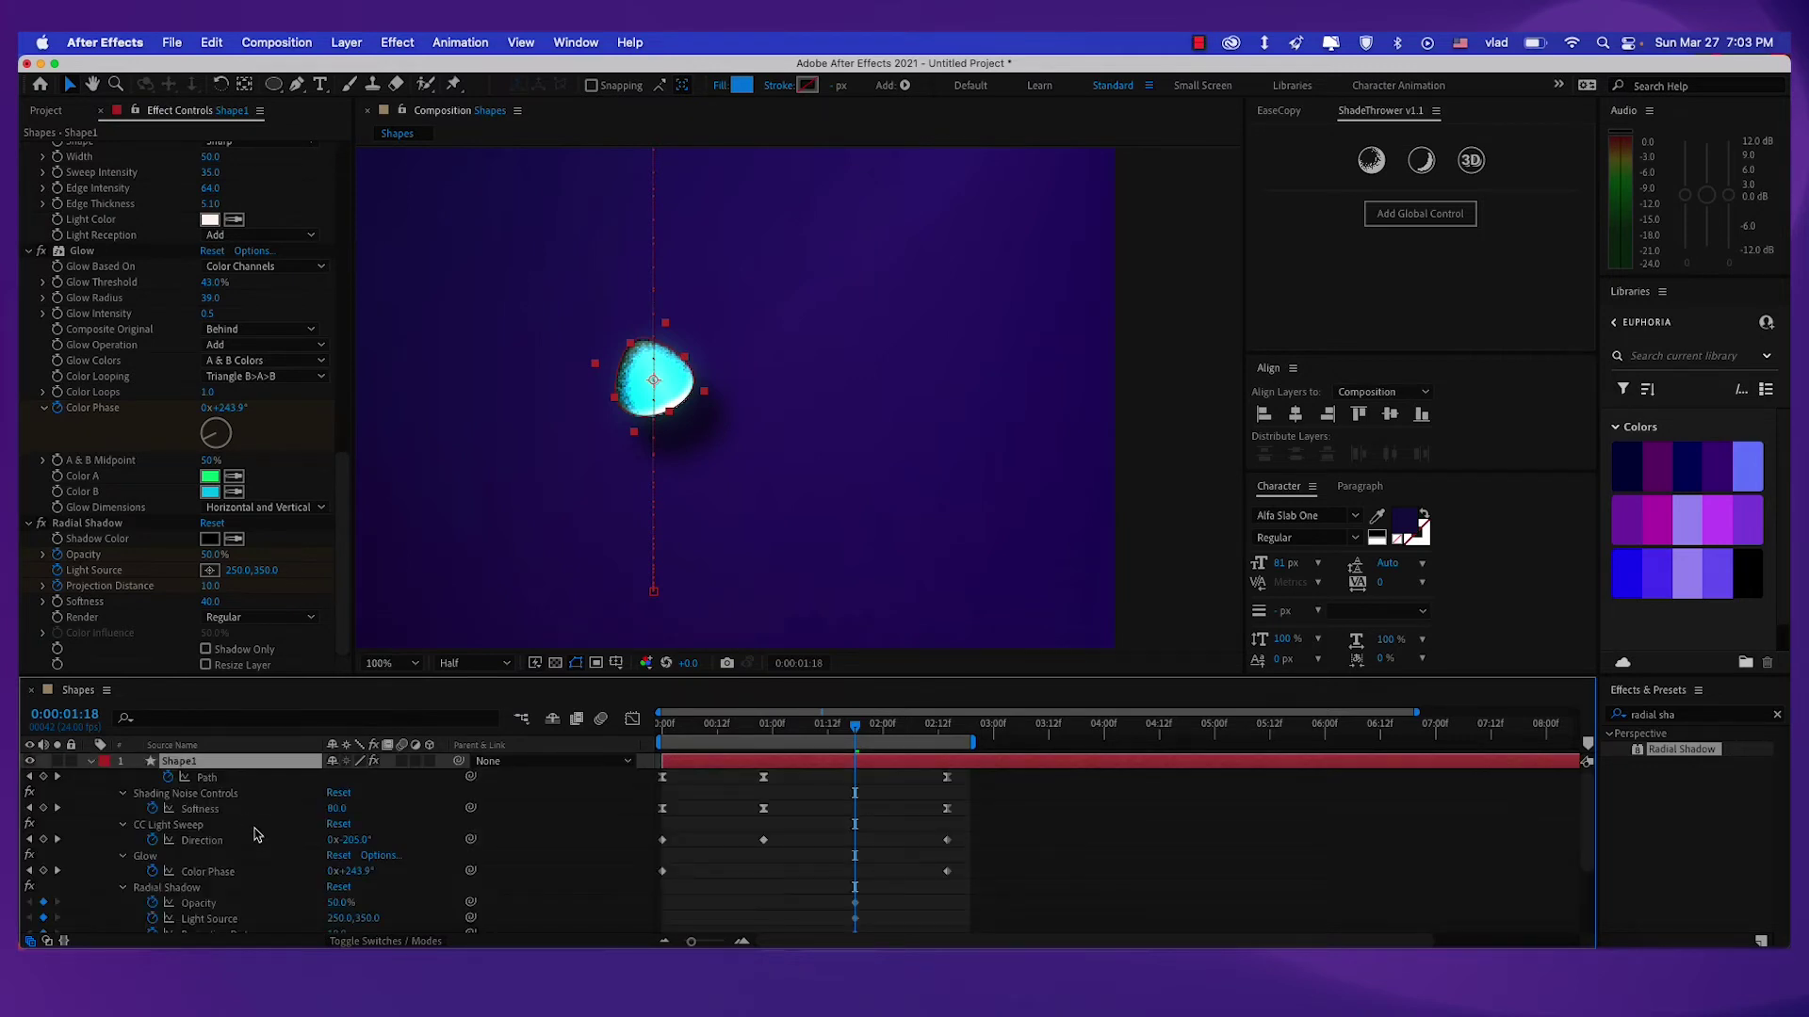
pyautogui.scroll(-1, 256, 837)
pyautogui.click(250, 857)
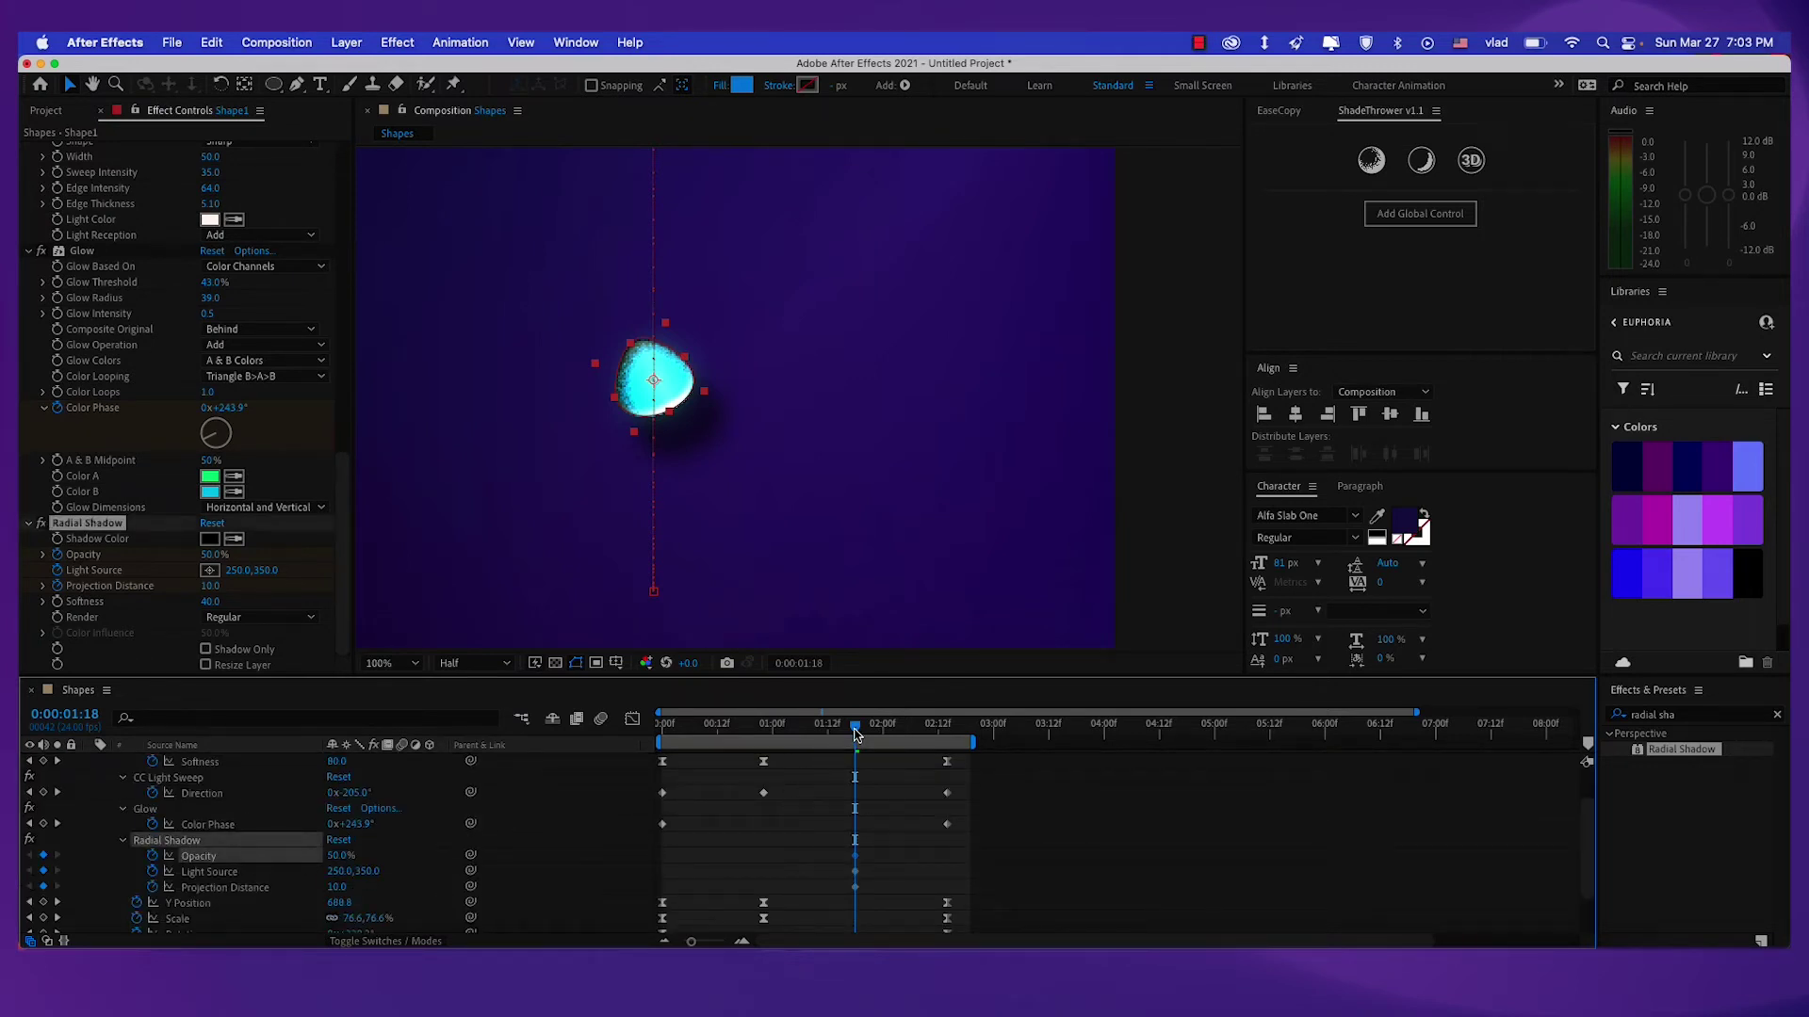
pyautogui.moveTo(885, 848); pyautogui.dragTo(697, 863)
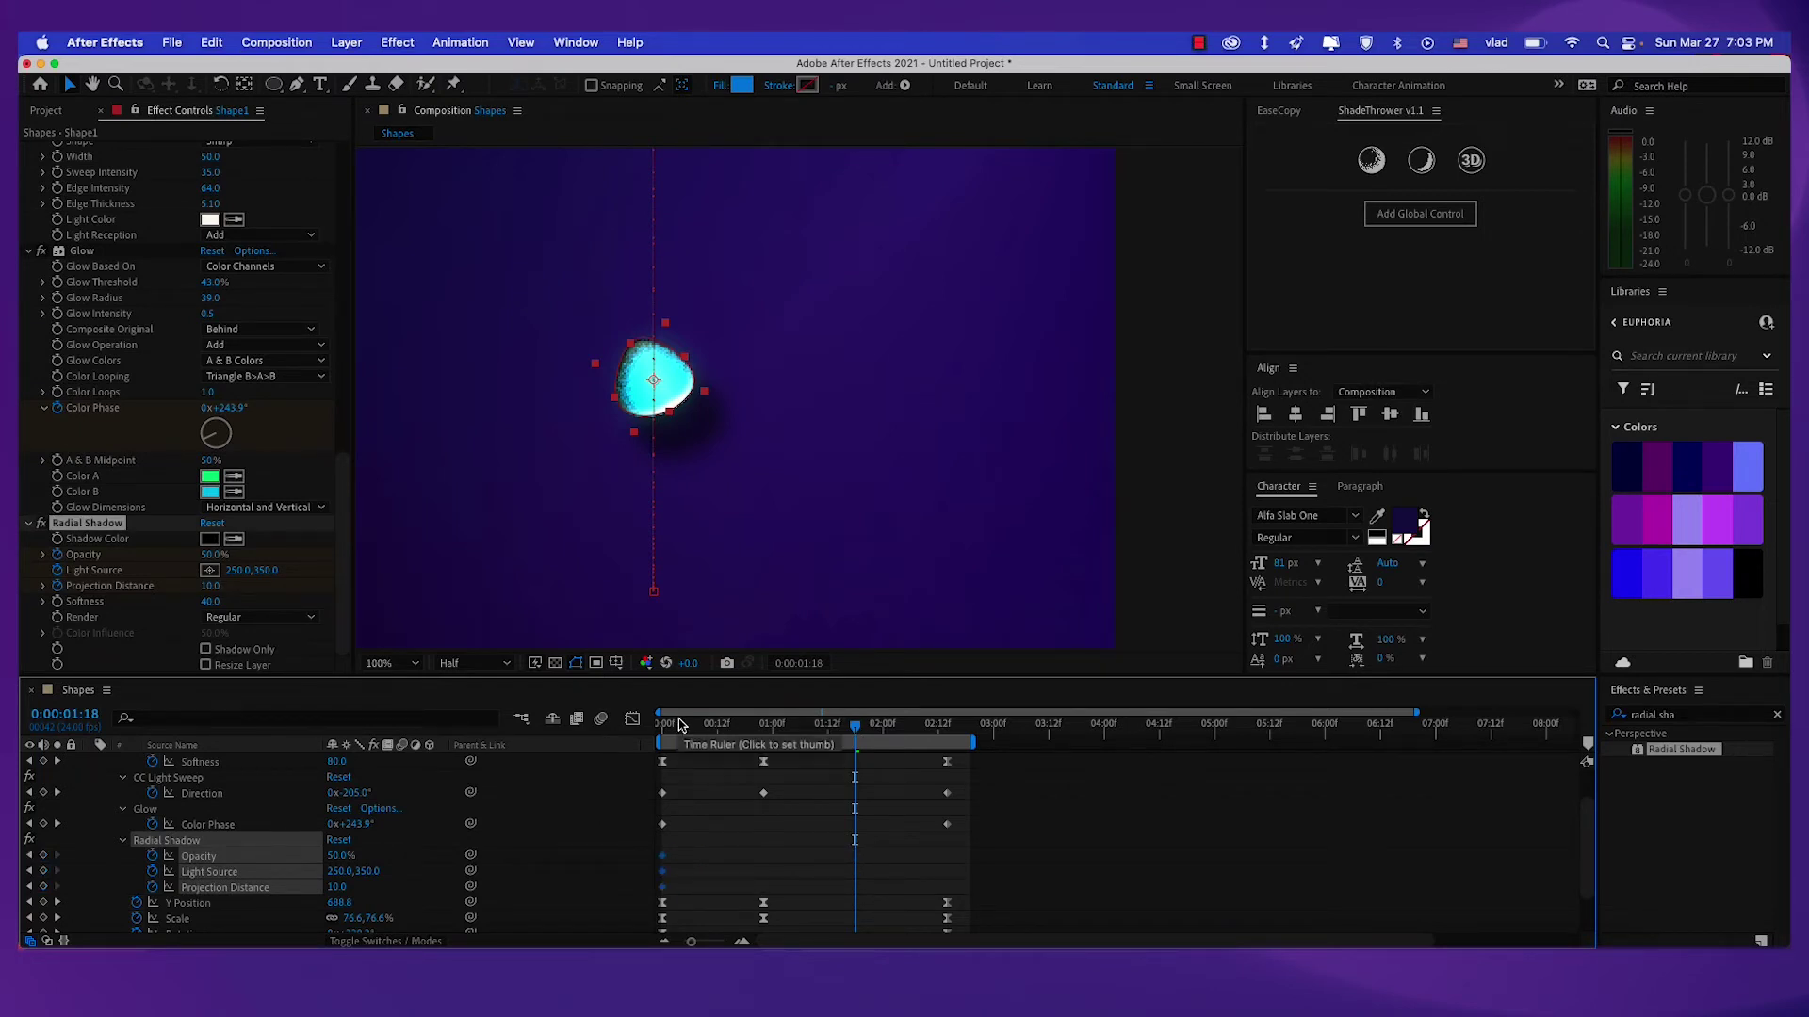
# Set the Radial Shadow opacity to 0% at 0:00:00:00.
pyautogui.moveTo(678, 727)
pyautogui.mouseDown()
pyautogui.moveTo(660, 739)
pyautogui.moveTo(726, 746)
pyautogui.moveTo(681, 761)
pyautogui.mouseUp()
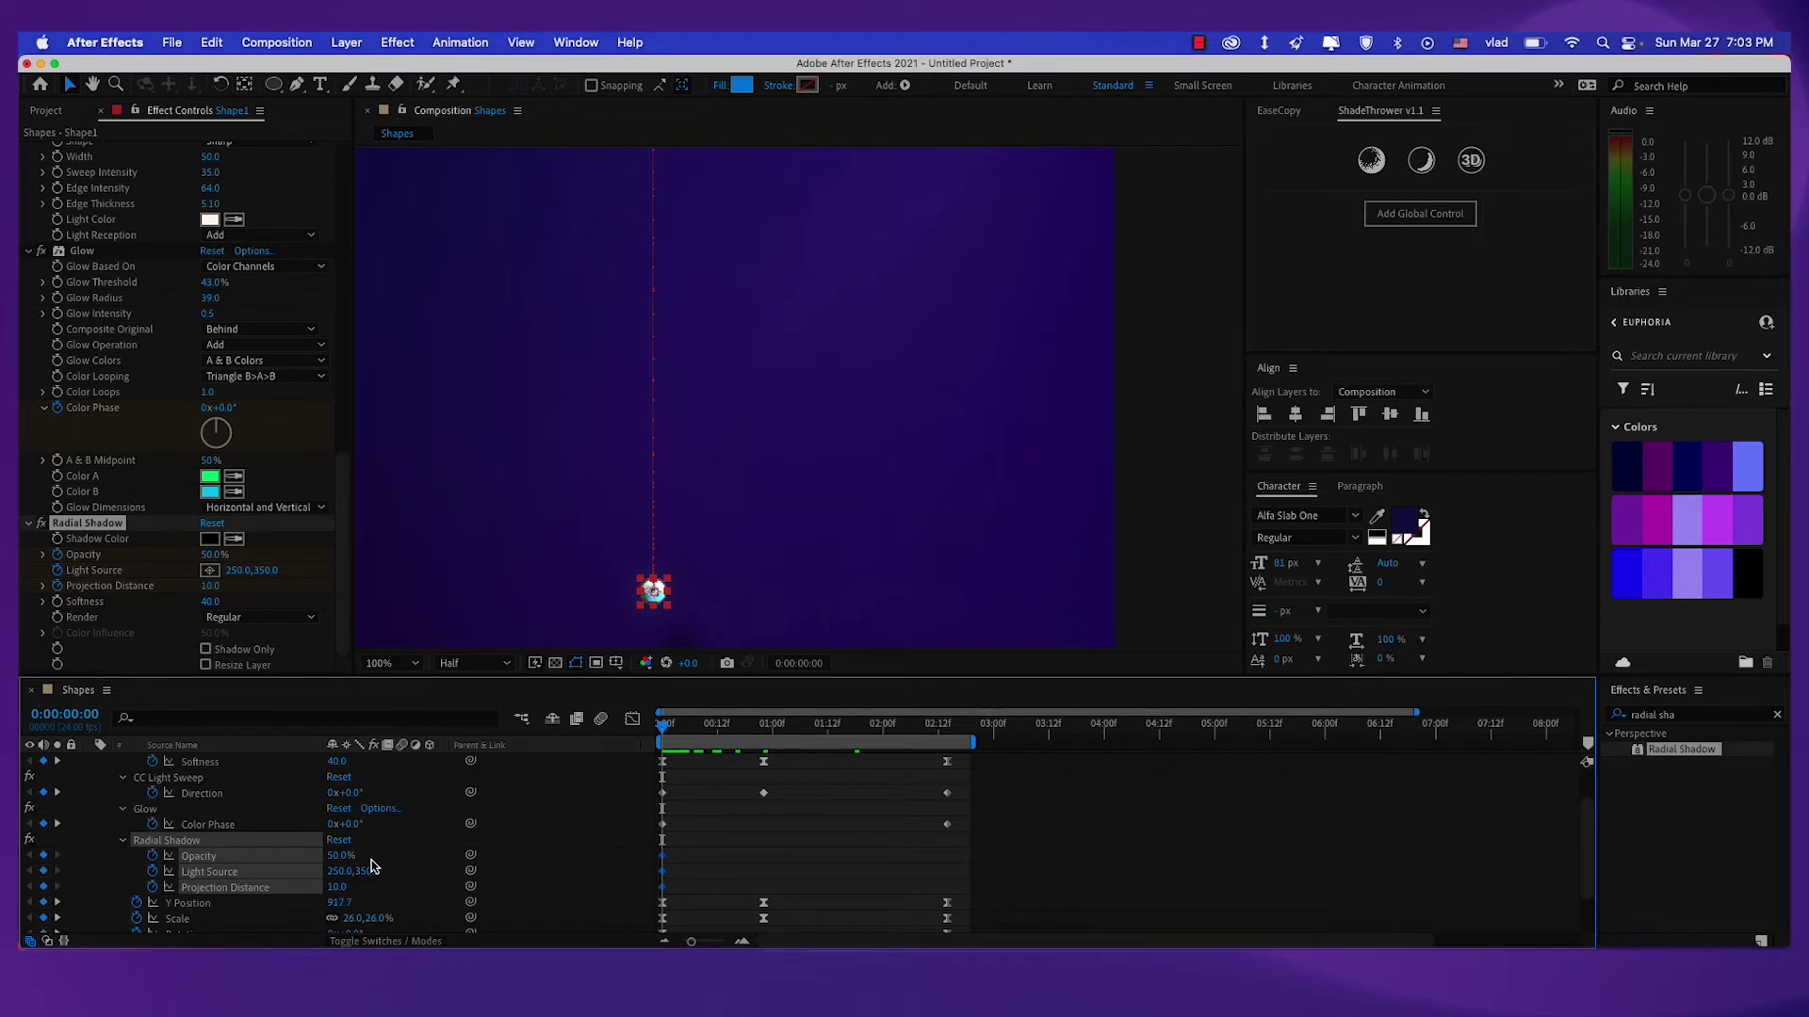
pyautogui.click(338, 856)
pyautogui.write('0')
pyautogui.press('Return')
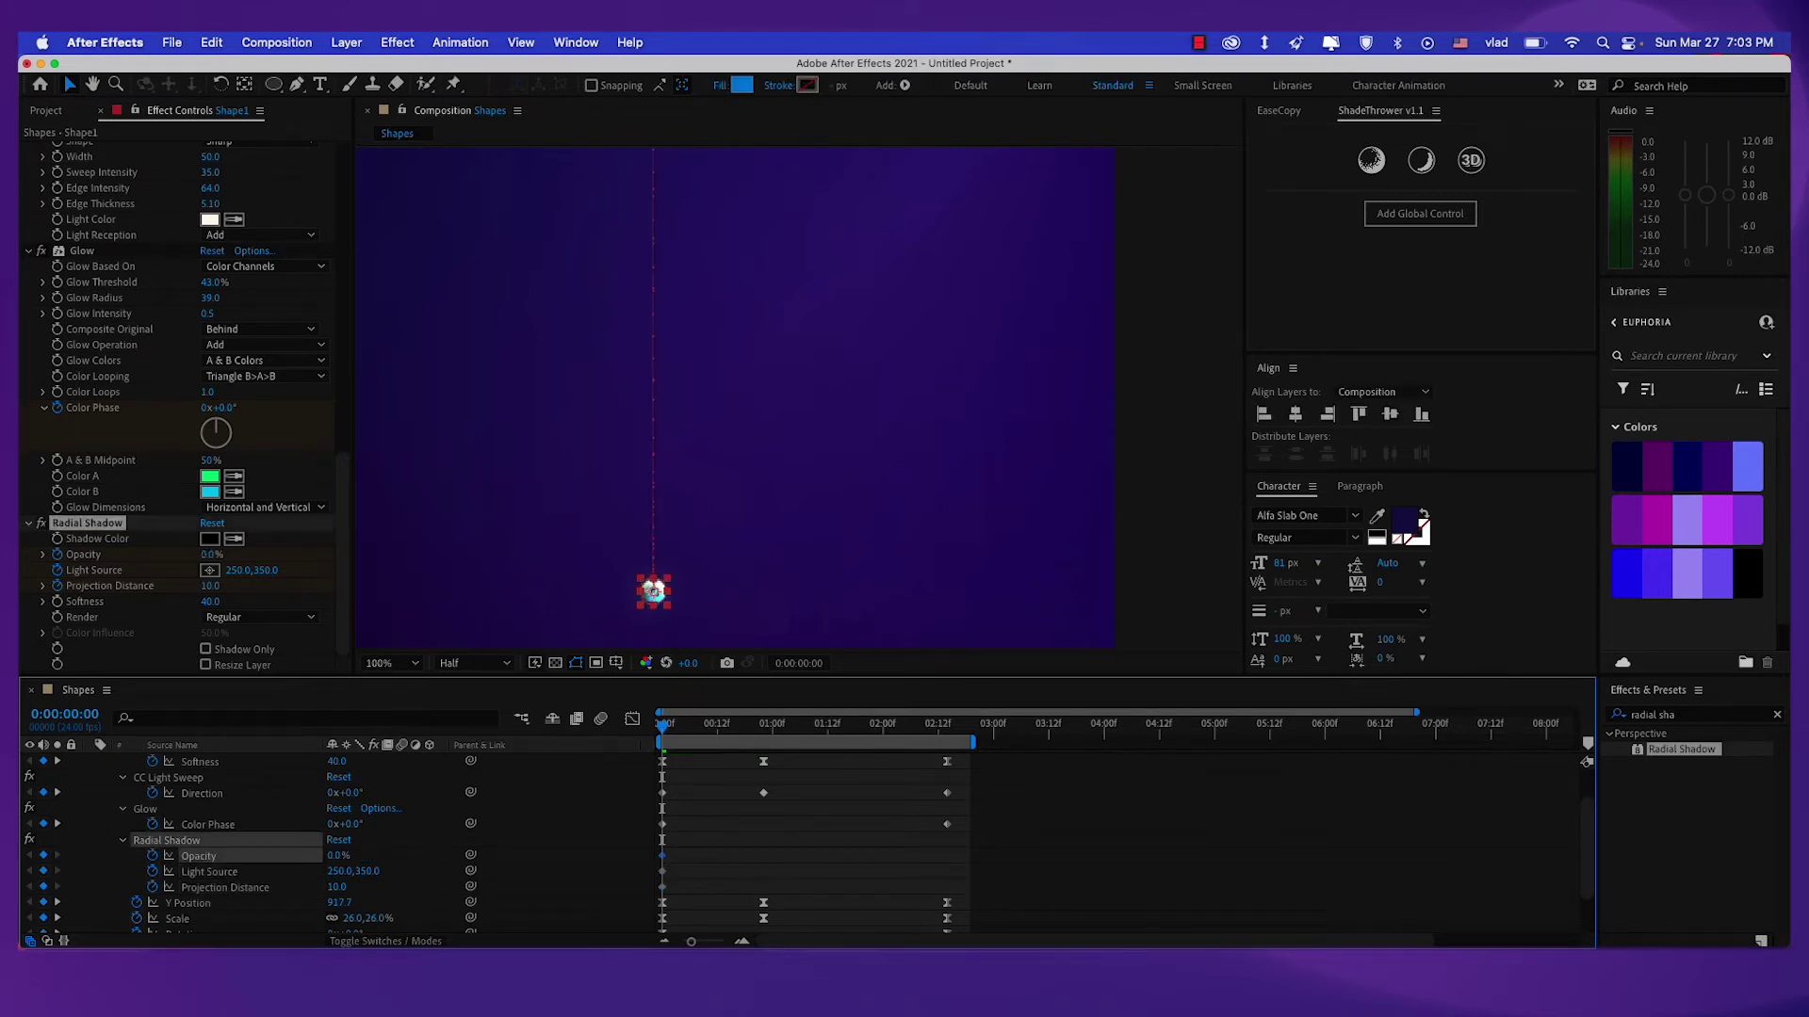
# Add a Radial Shadow opacity keyframe of 10% at 0:00:00:22.
pyautogui.click(760, 726)
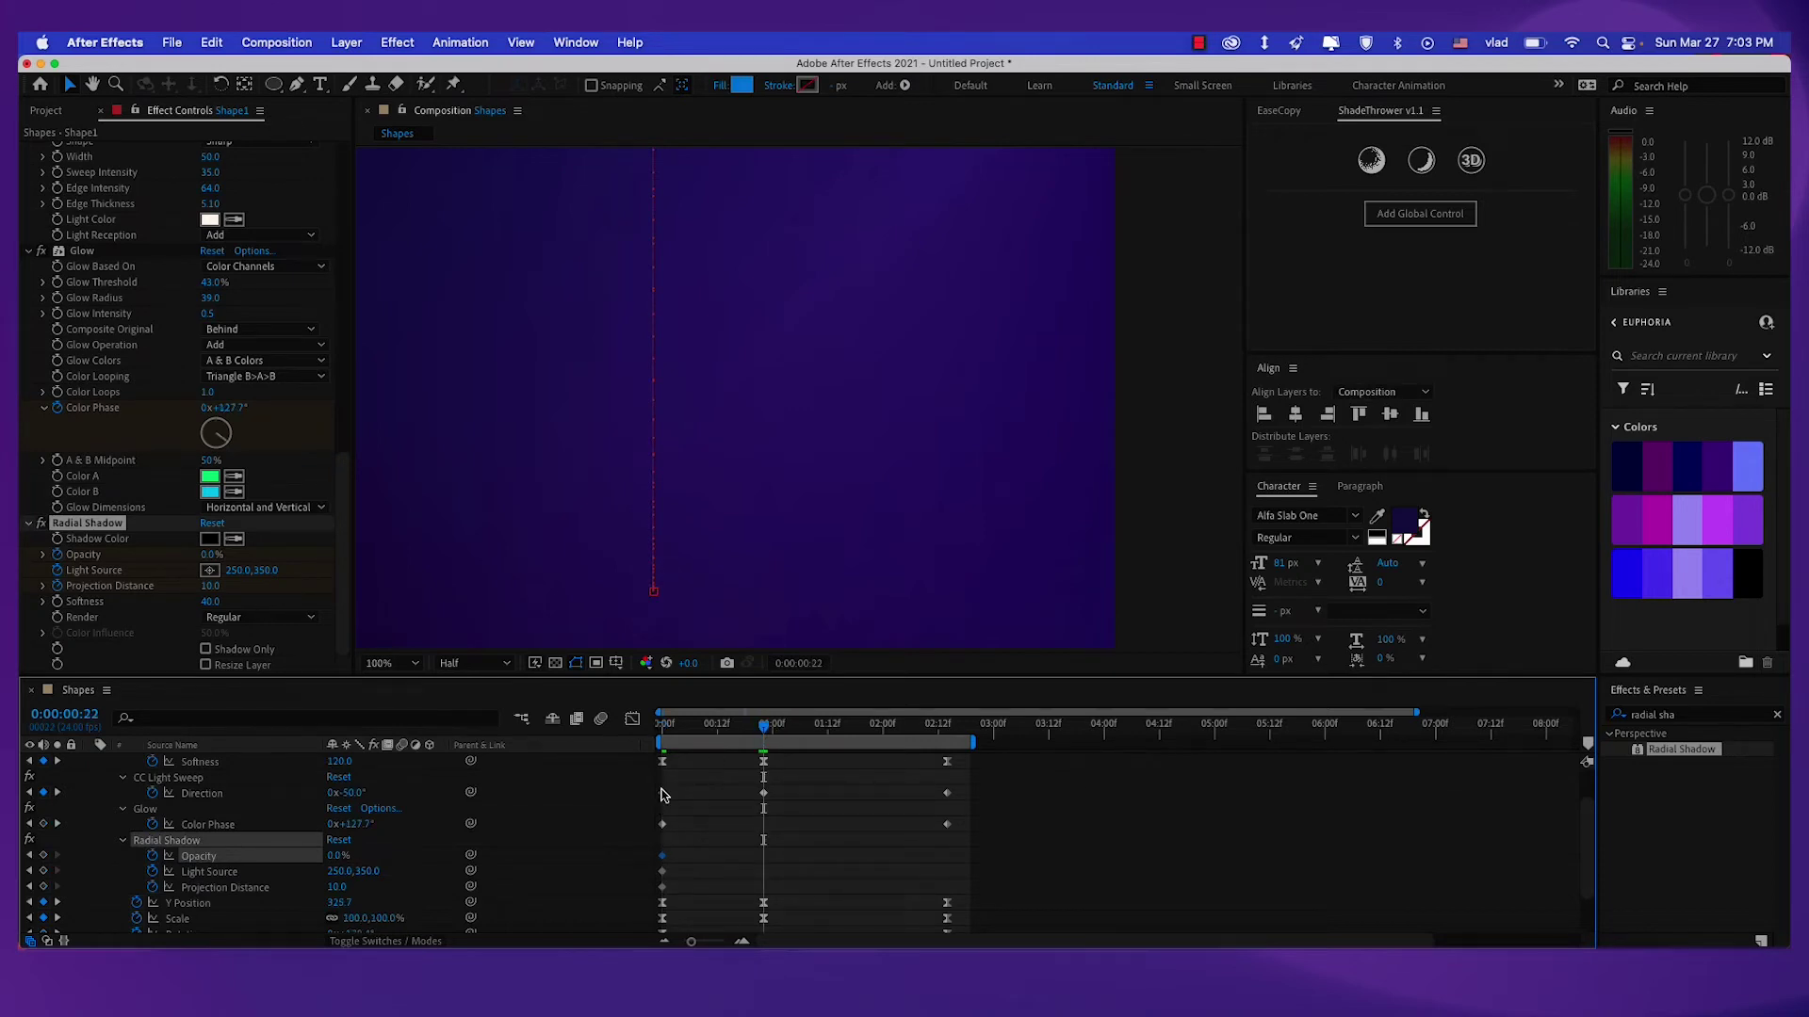
pyautogui.click(339, 856)
pyautogui.press('Return')
# Copy the first Radial Shadow opacity keyframe to 0:00:02:14.
pyautogui.press('space')
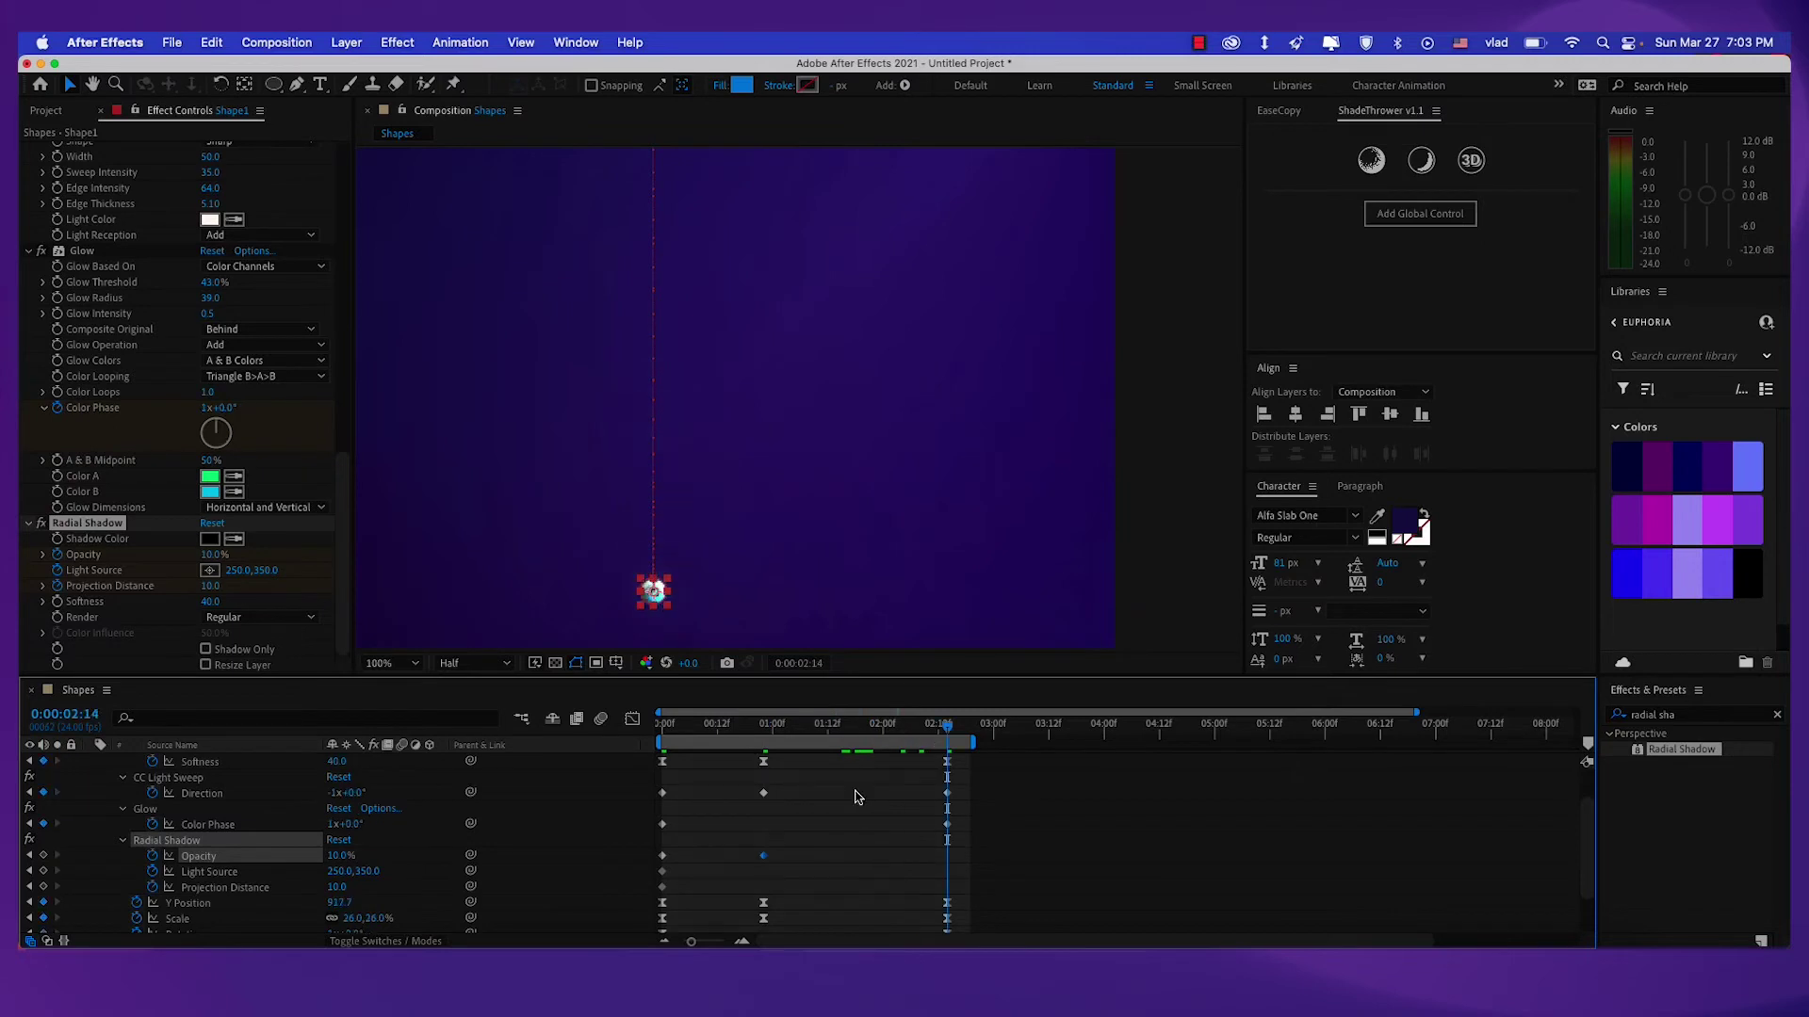
pyautogui.click(663, 856)
pyautogui.hotkey('ctrl', 'v')
# Ease the Radial Shadow opacity keyframes and lengthen their influence handles in the speed graph for a sharper curve.
pyautogui.moveTo(968, 853); pyautogui.dragTo(647, 864)
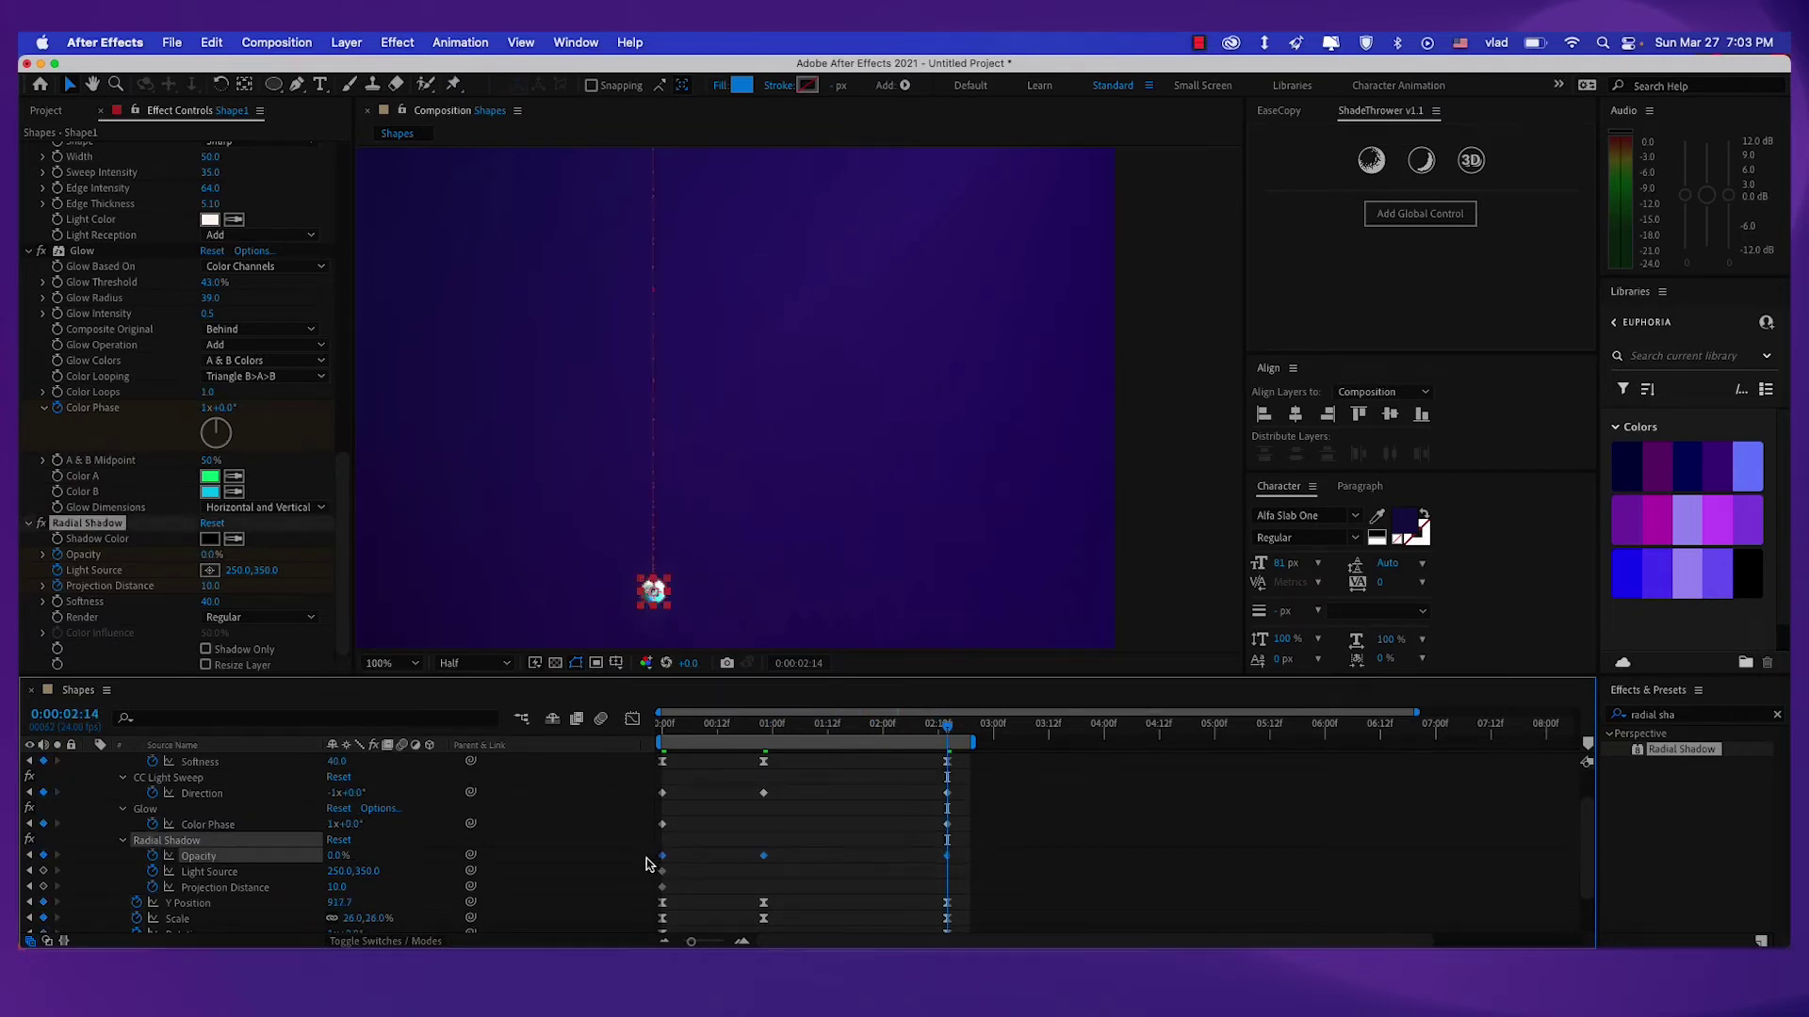
pyautogui.click(632, 720)
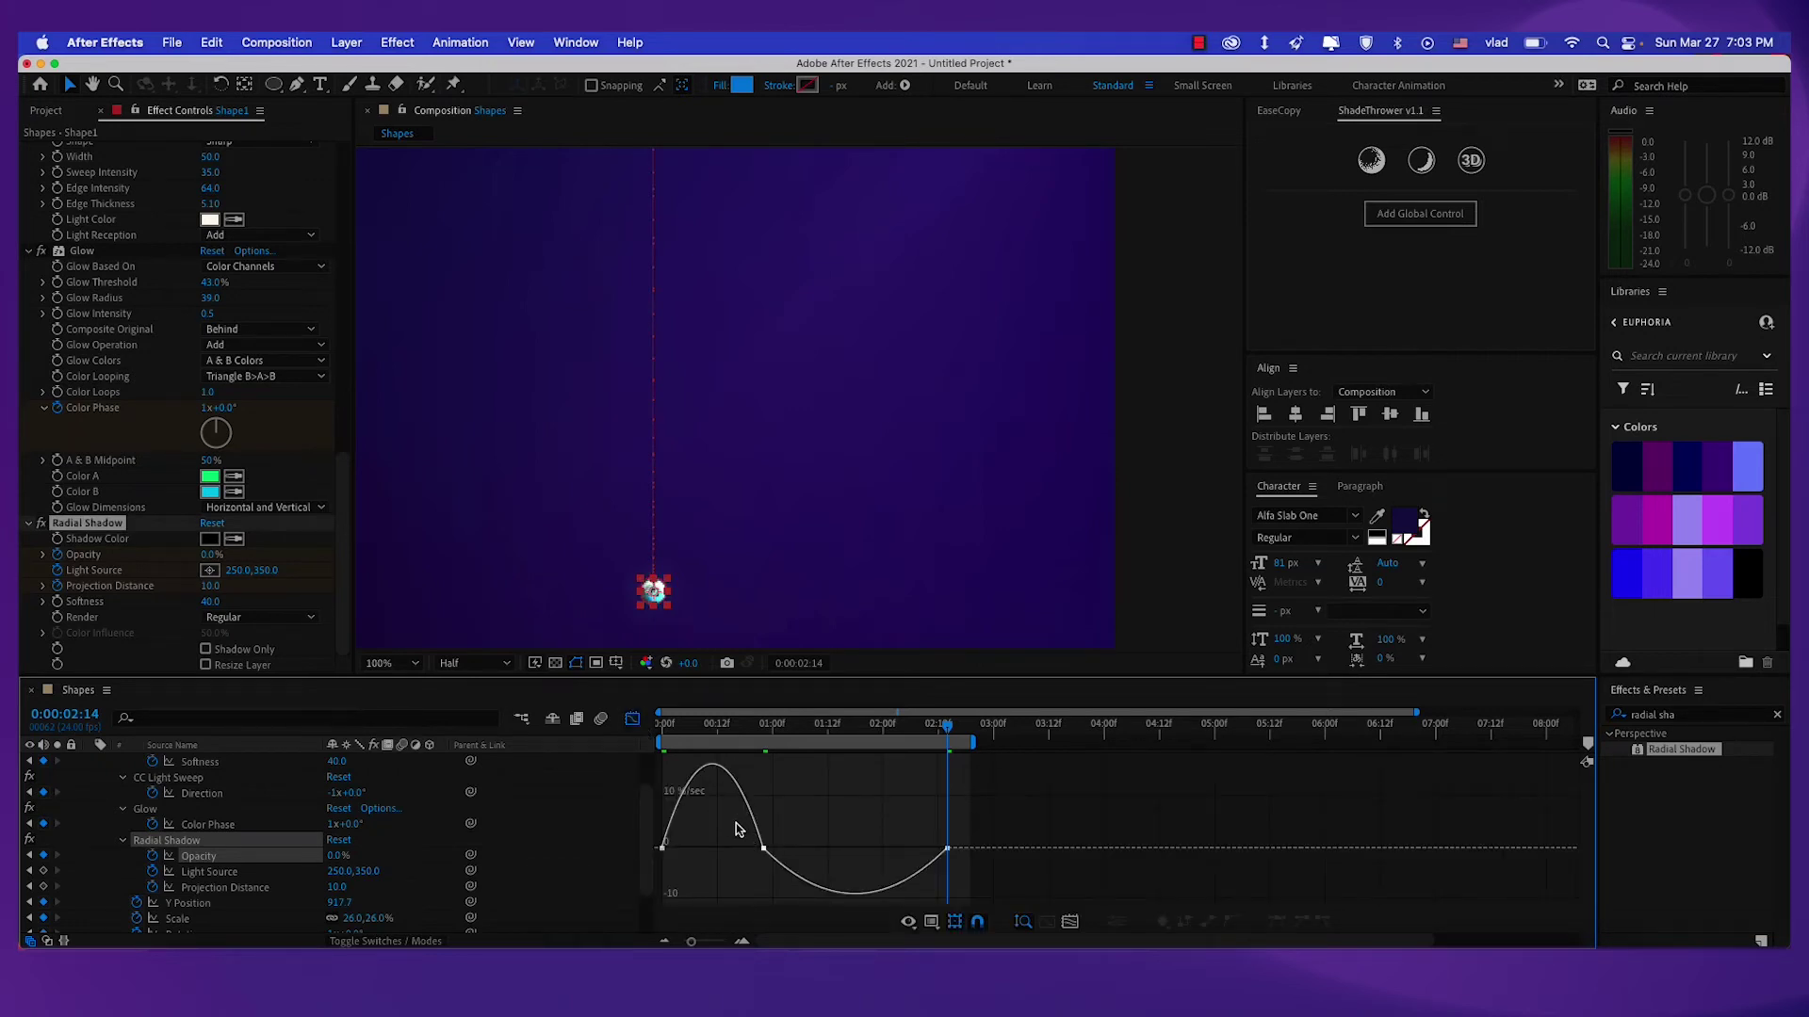
pyautogui.click(662, 848)
pyautogui.moveTo(678, 850)
pyautogui.mouseDown()
pyautogui.moveTo(744, 851)
pyautogui.moveTo(700, 864)
pyautogui.mouseUp()
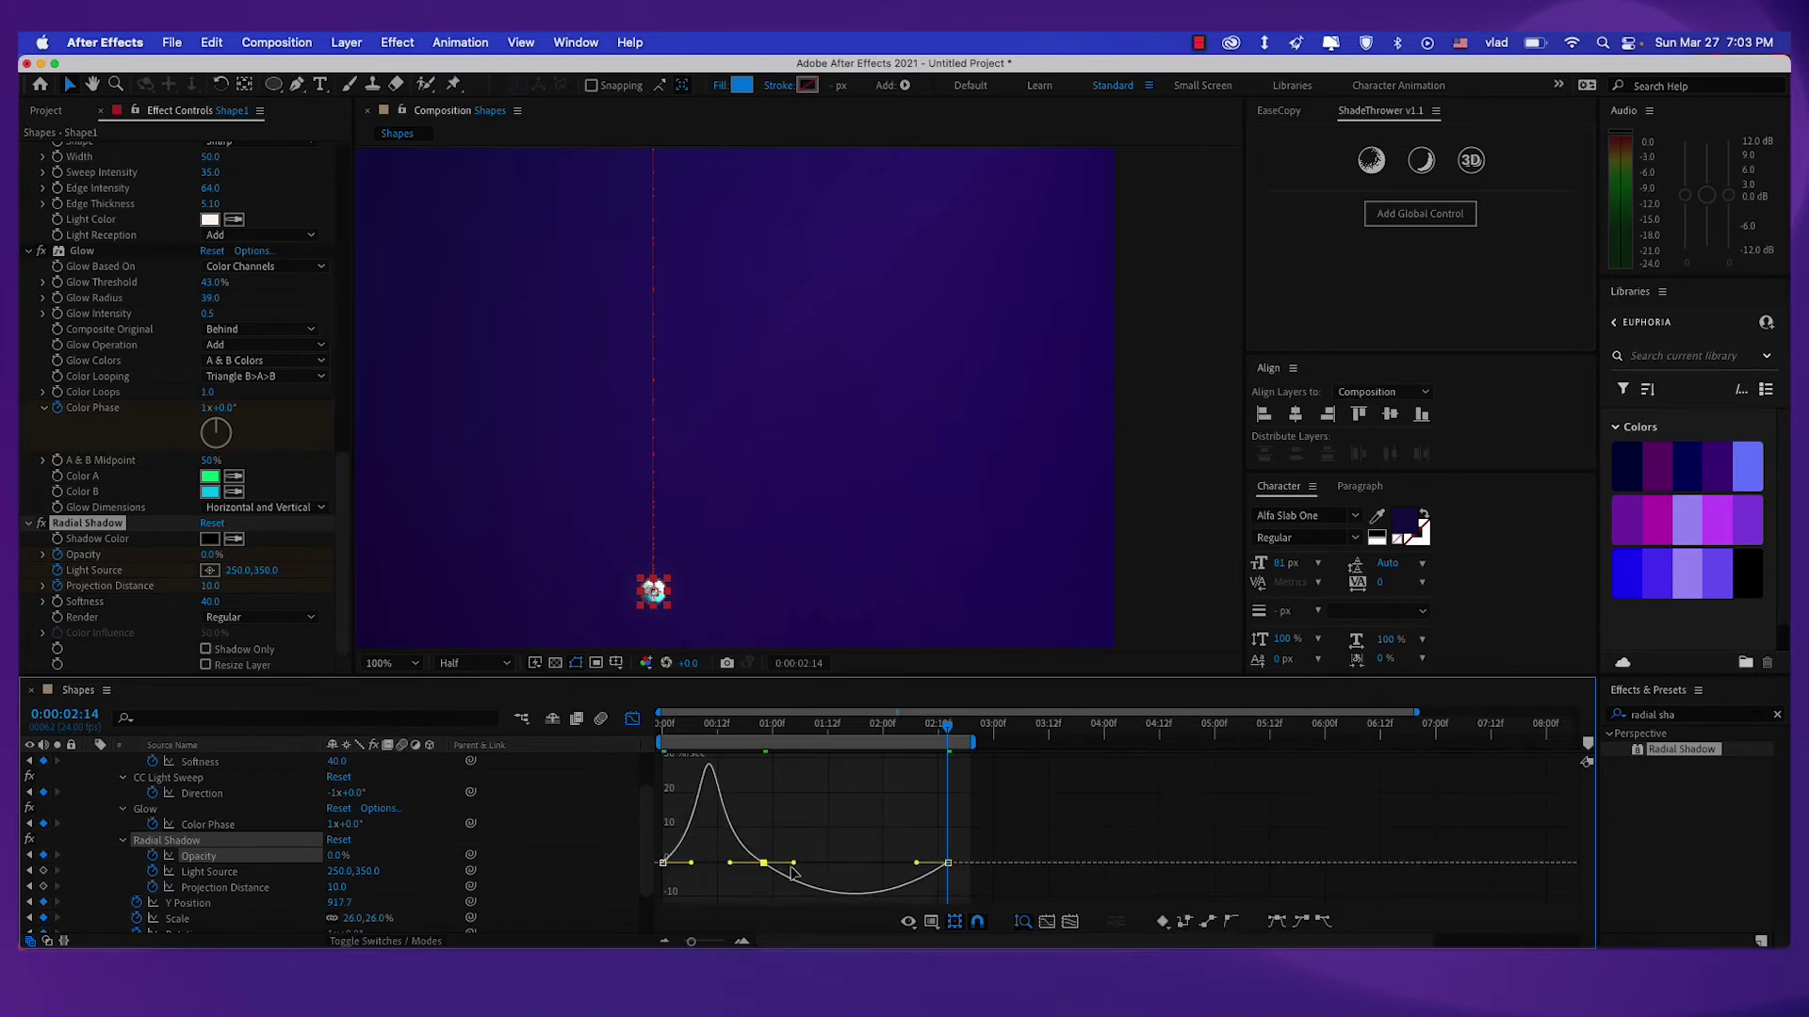
pyautogui.moveTo(794, 864); pyautogui.dragTo(726, 864)
pyautogui.click(633, 719)
# Add a Radial Shadow Light Source keyframe at 0:00:00:22, placing the light beside the shape at about 371, 281.
pyautogui.scroll(-2, 518, 780)
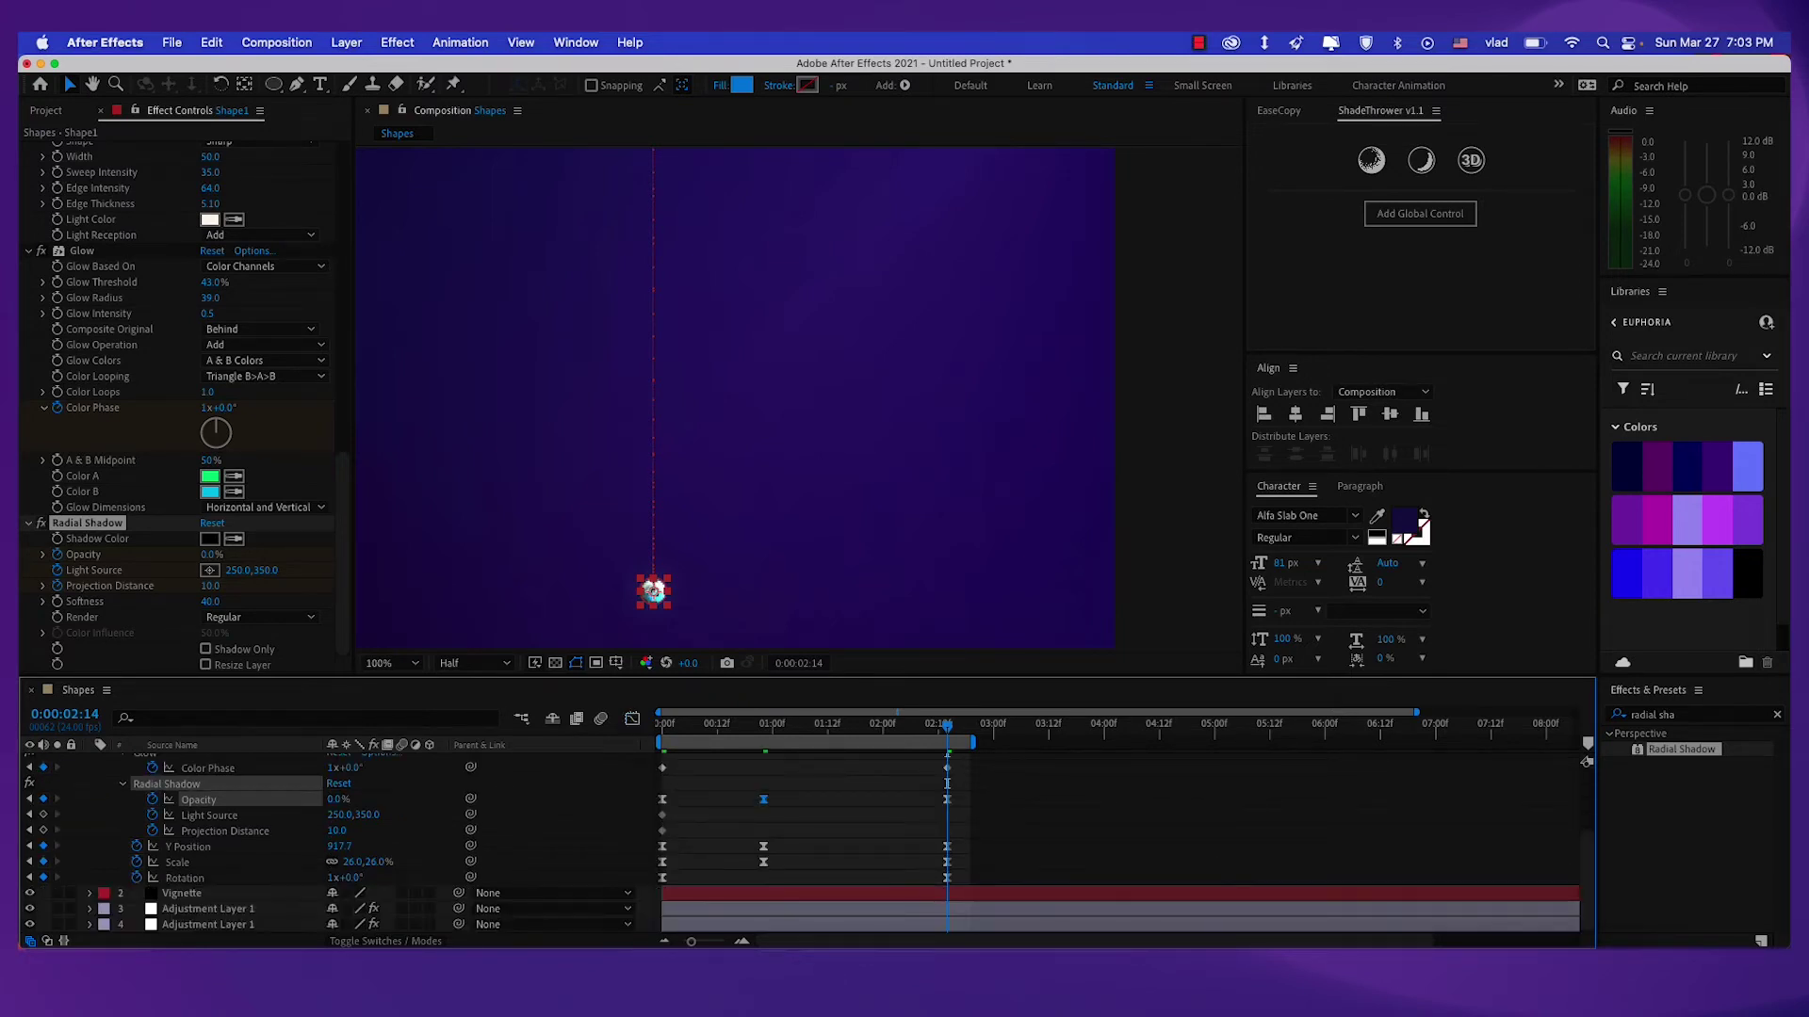
pyautogui.click(261, 818)
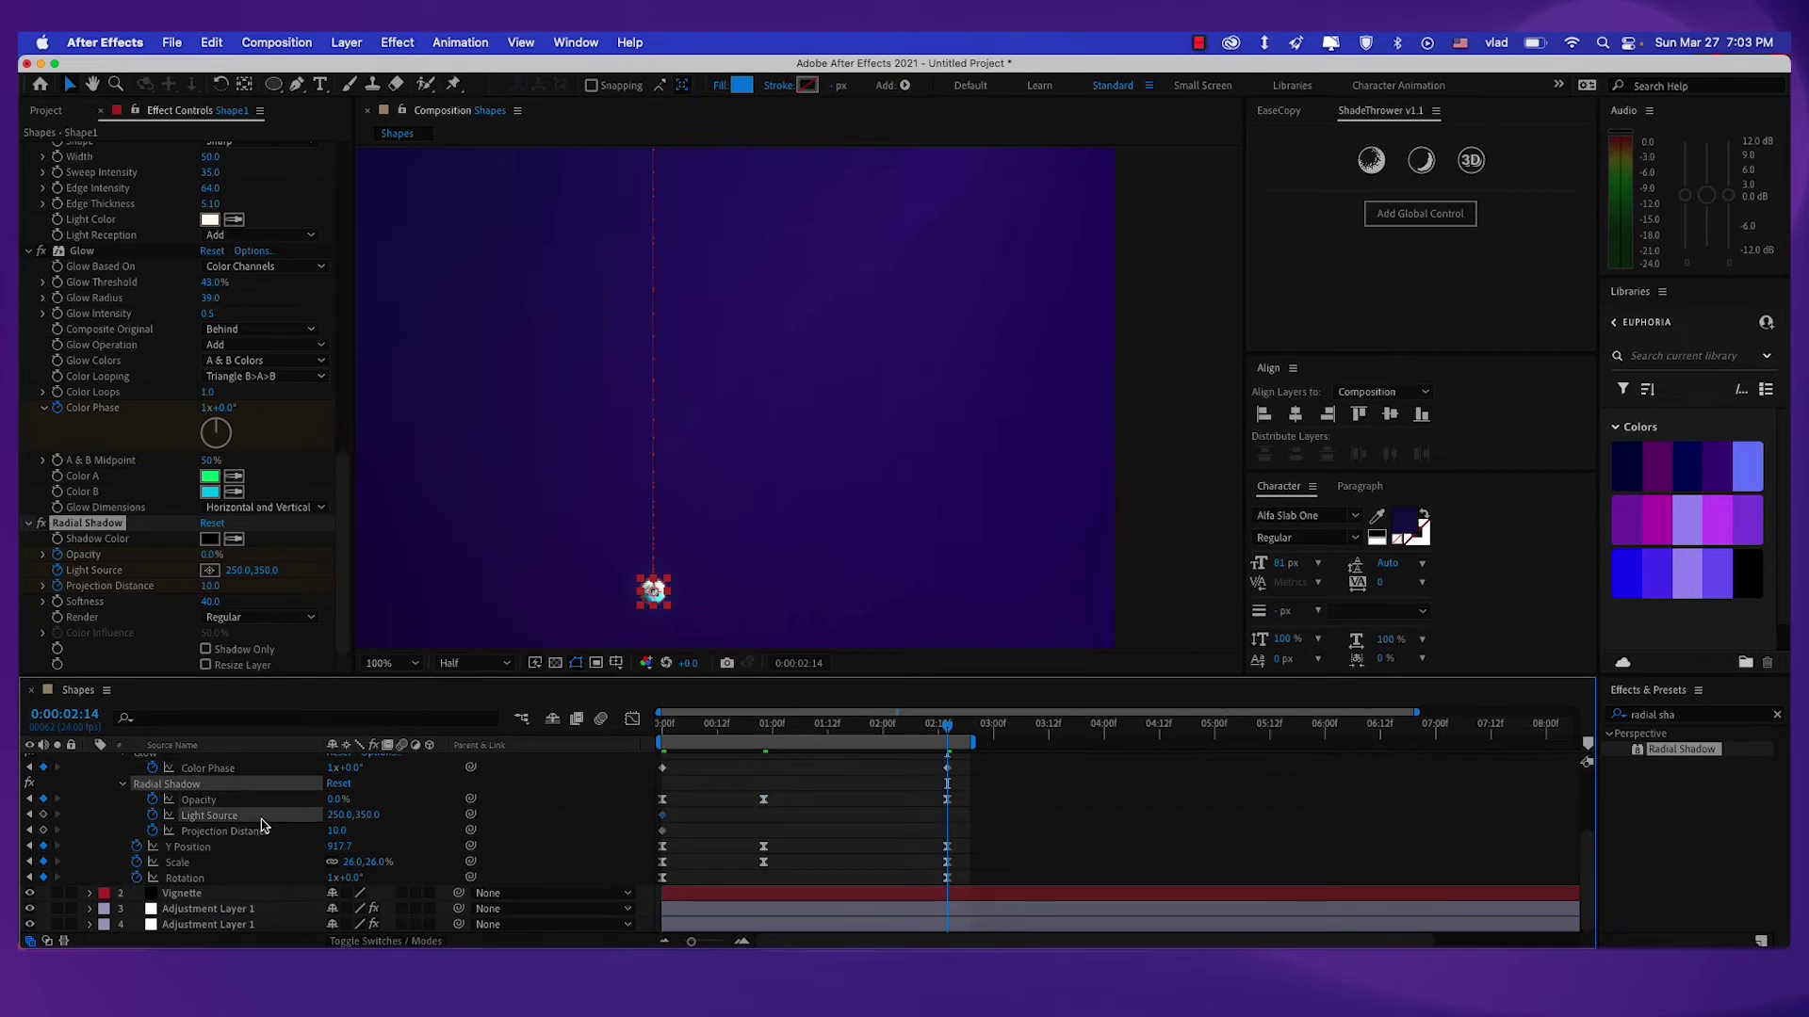
pyautogui.scroll(-1, 528, 640)
pyautogui.moveTo(718, 728); pyautogui.dragTo(764, 730)
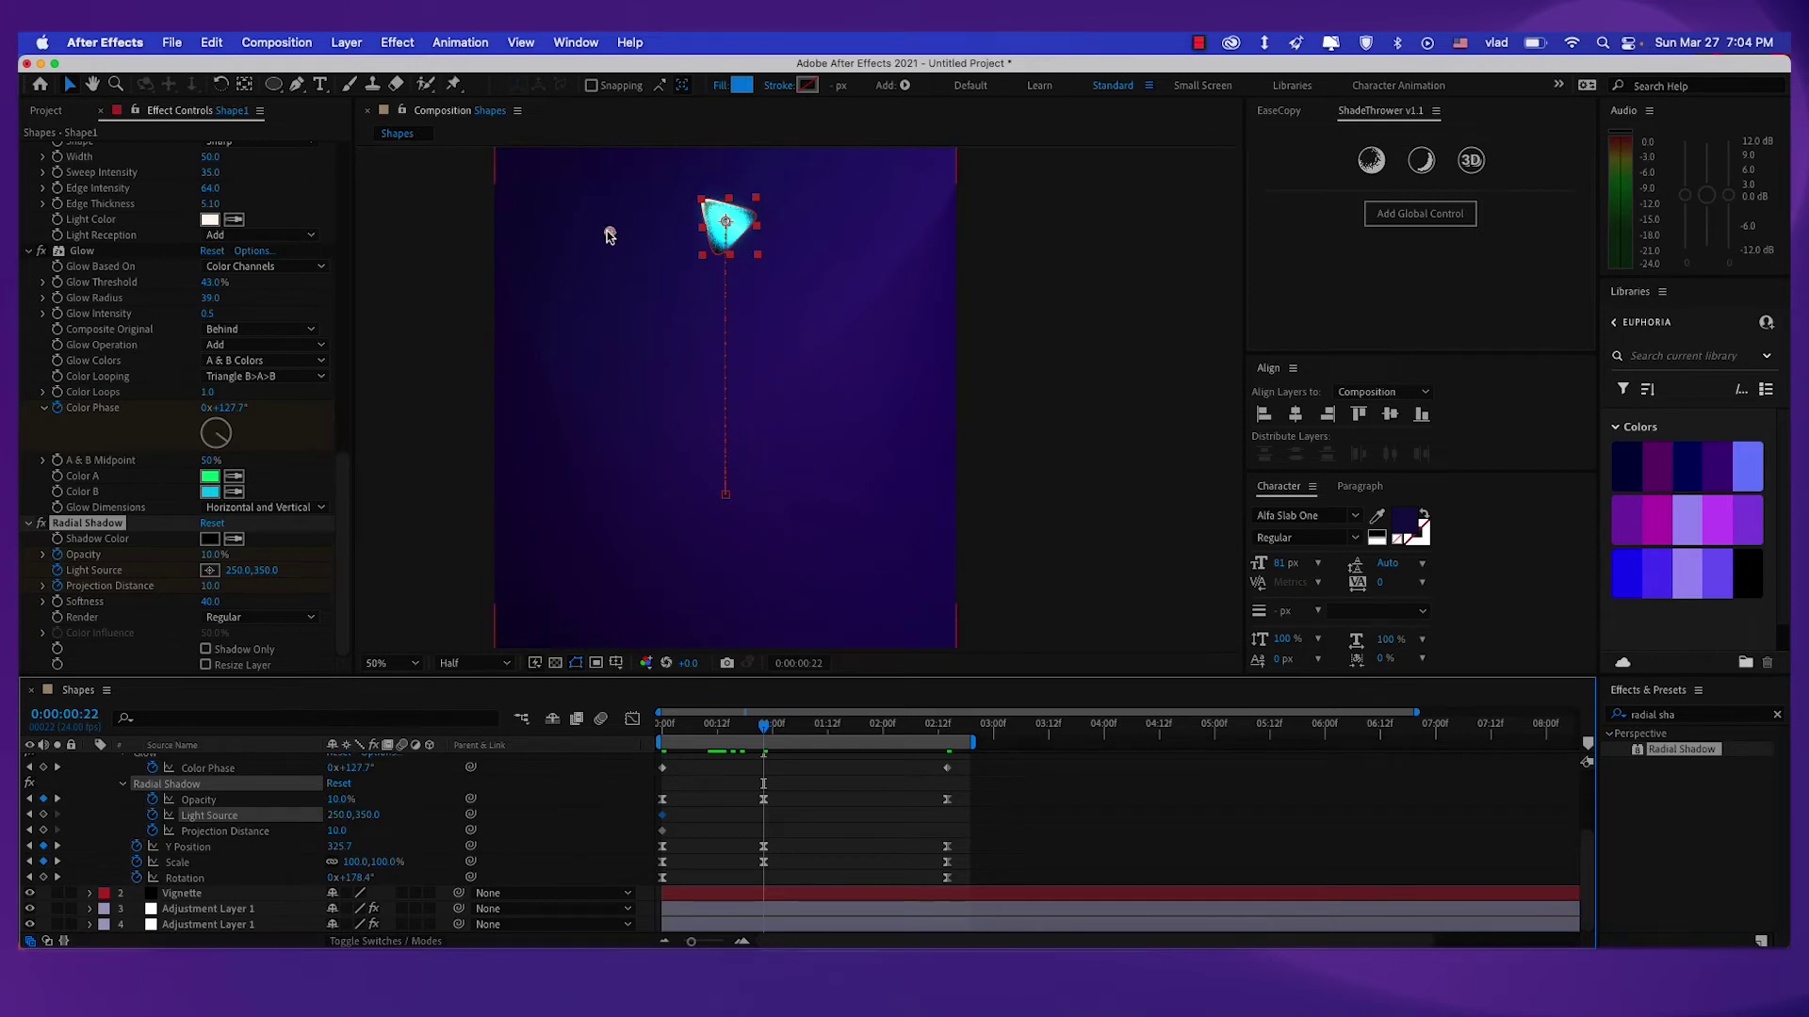
pyautogui.moveTo(609, 232); pyautogui.dragTo(898, 513)
pyautogui.scroll(2, 679, 207)
pyautogui.press('space')
pyautogui.scroll(-1, 873, 462)
pyautogui.moveTo(702, 349); pyautogui.dragTo(734, 329)
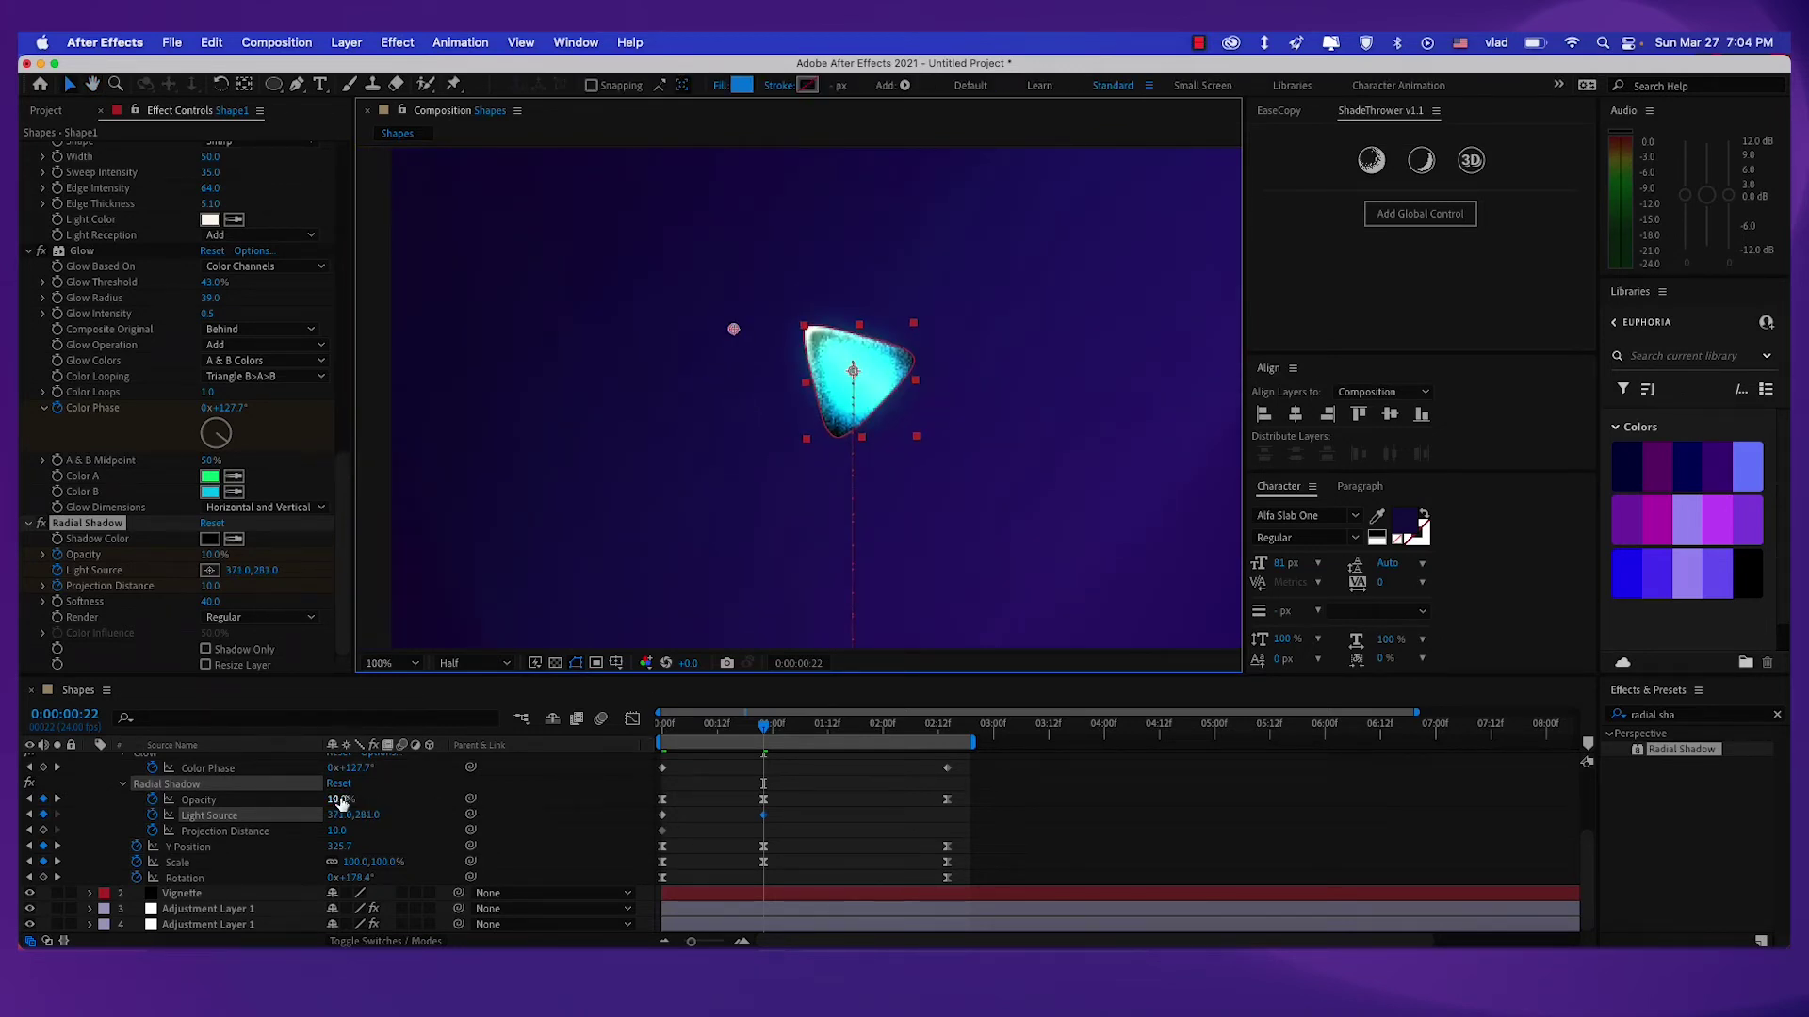
# Raise the shadow's opacity at 0:00:00:22 to 71% and move its light source farther from the shape, to about 281, 306.
pyautogui.moveTo(336, 800); pyautogui.dragTo(402, 807)
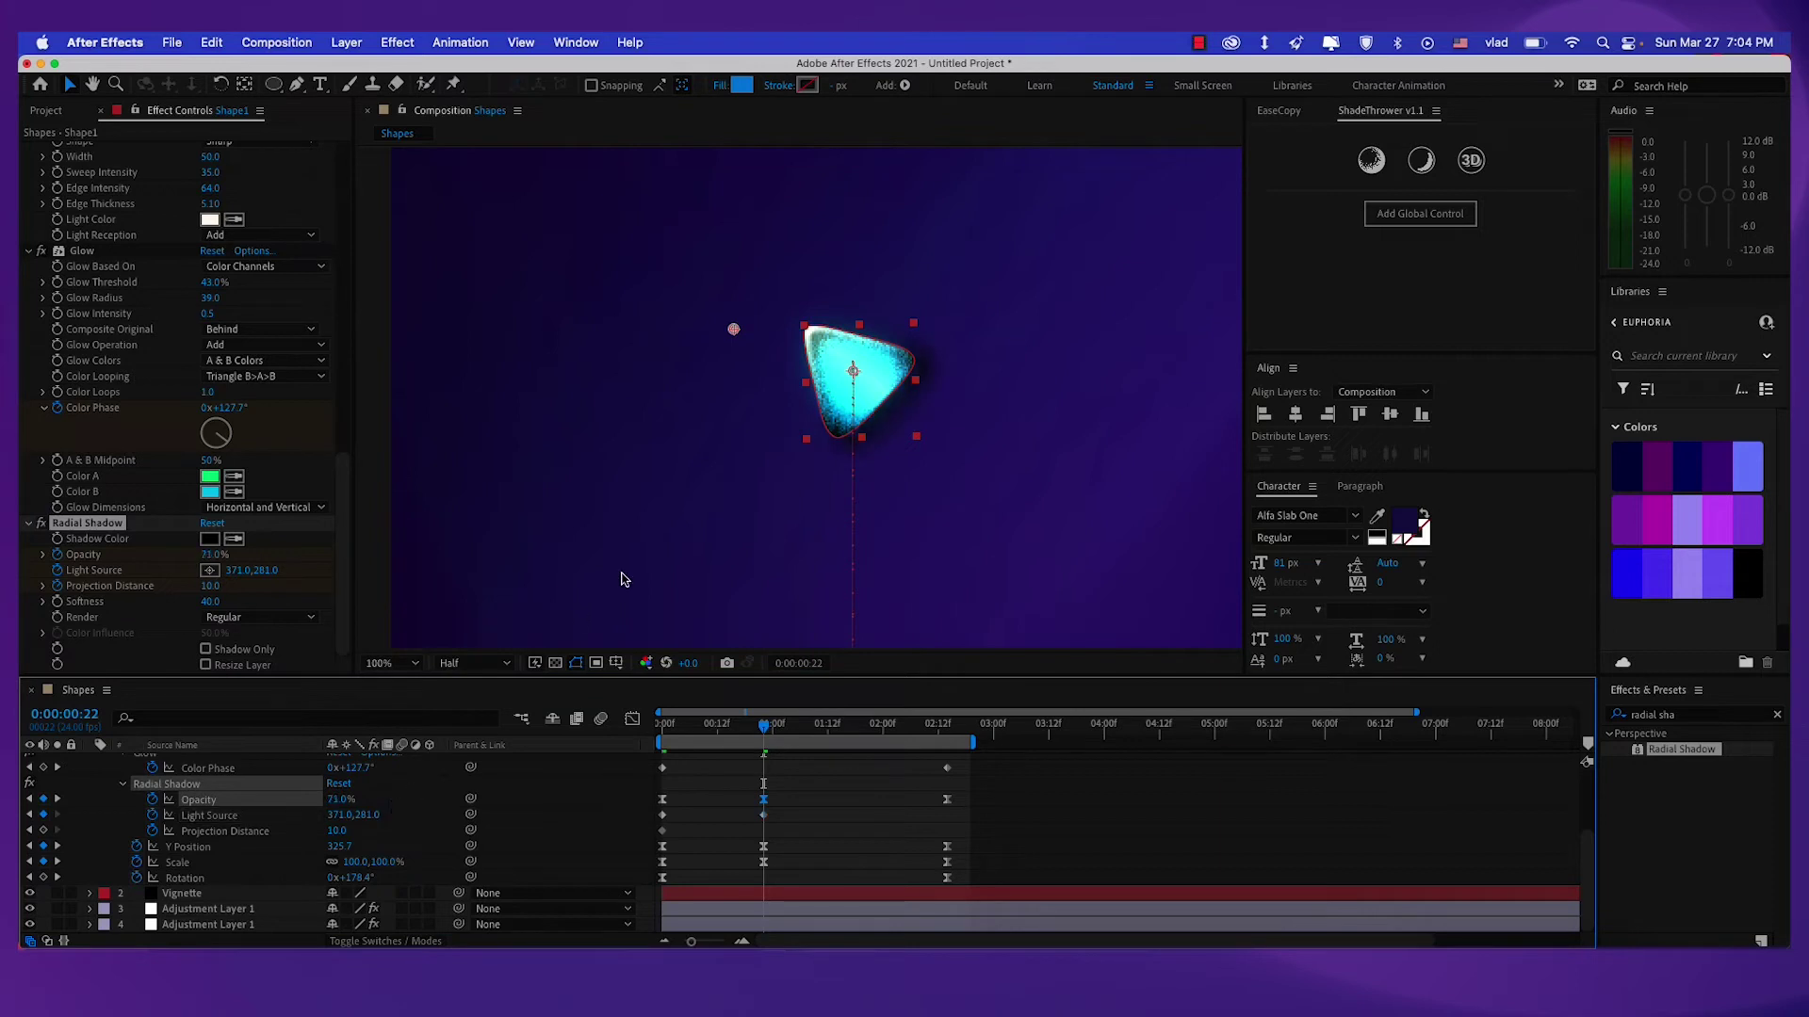
pyautogui.moveTo(684, 327); pyautogui.dragTo(650, 353)
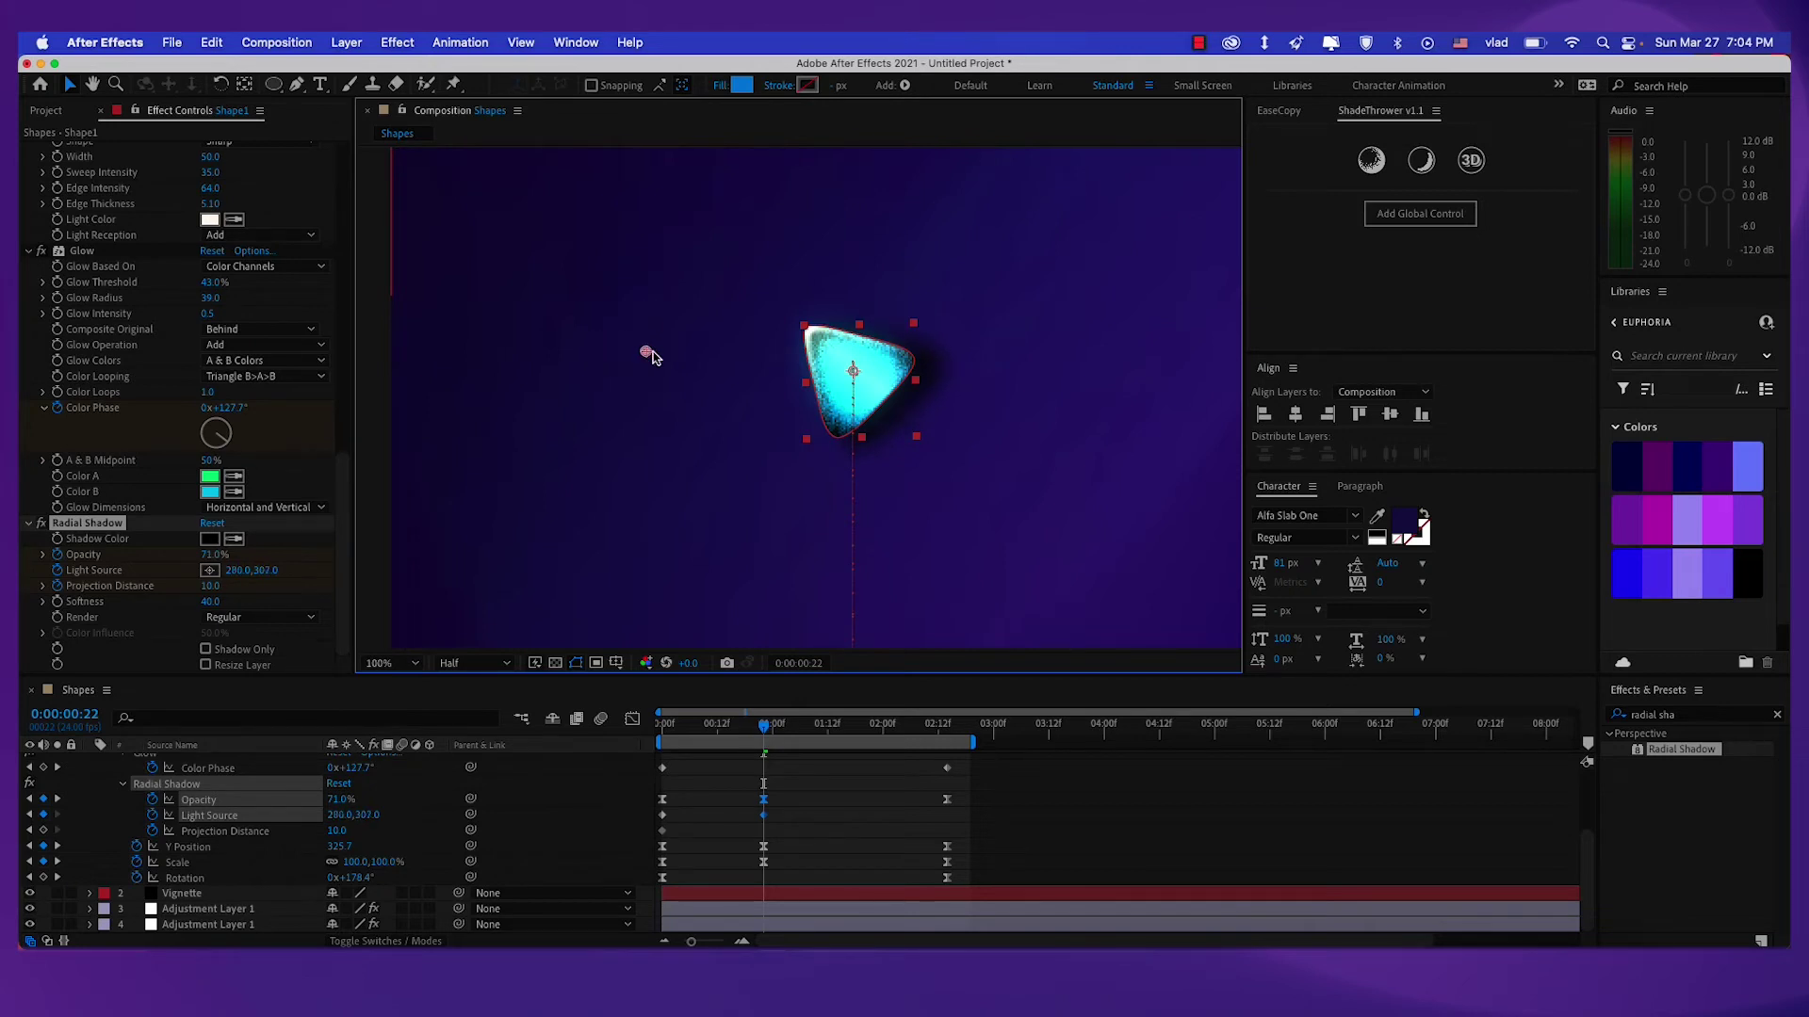
# Set the Radial Shadow light source to 250, 280 at 0:00:00:22.
pyautogui.click(345, 816)
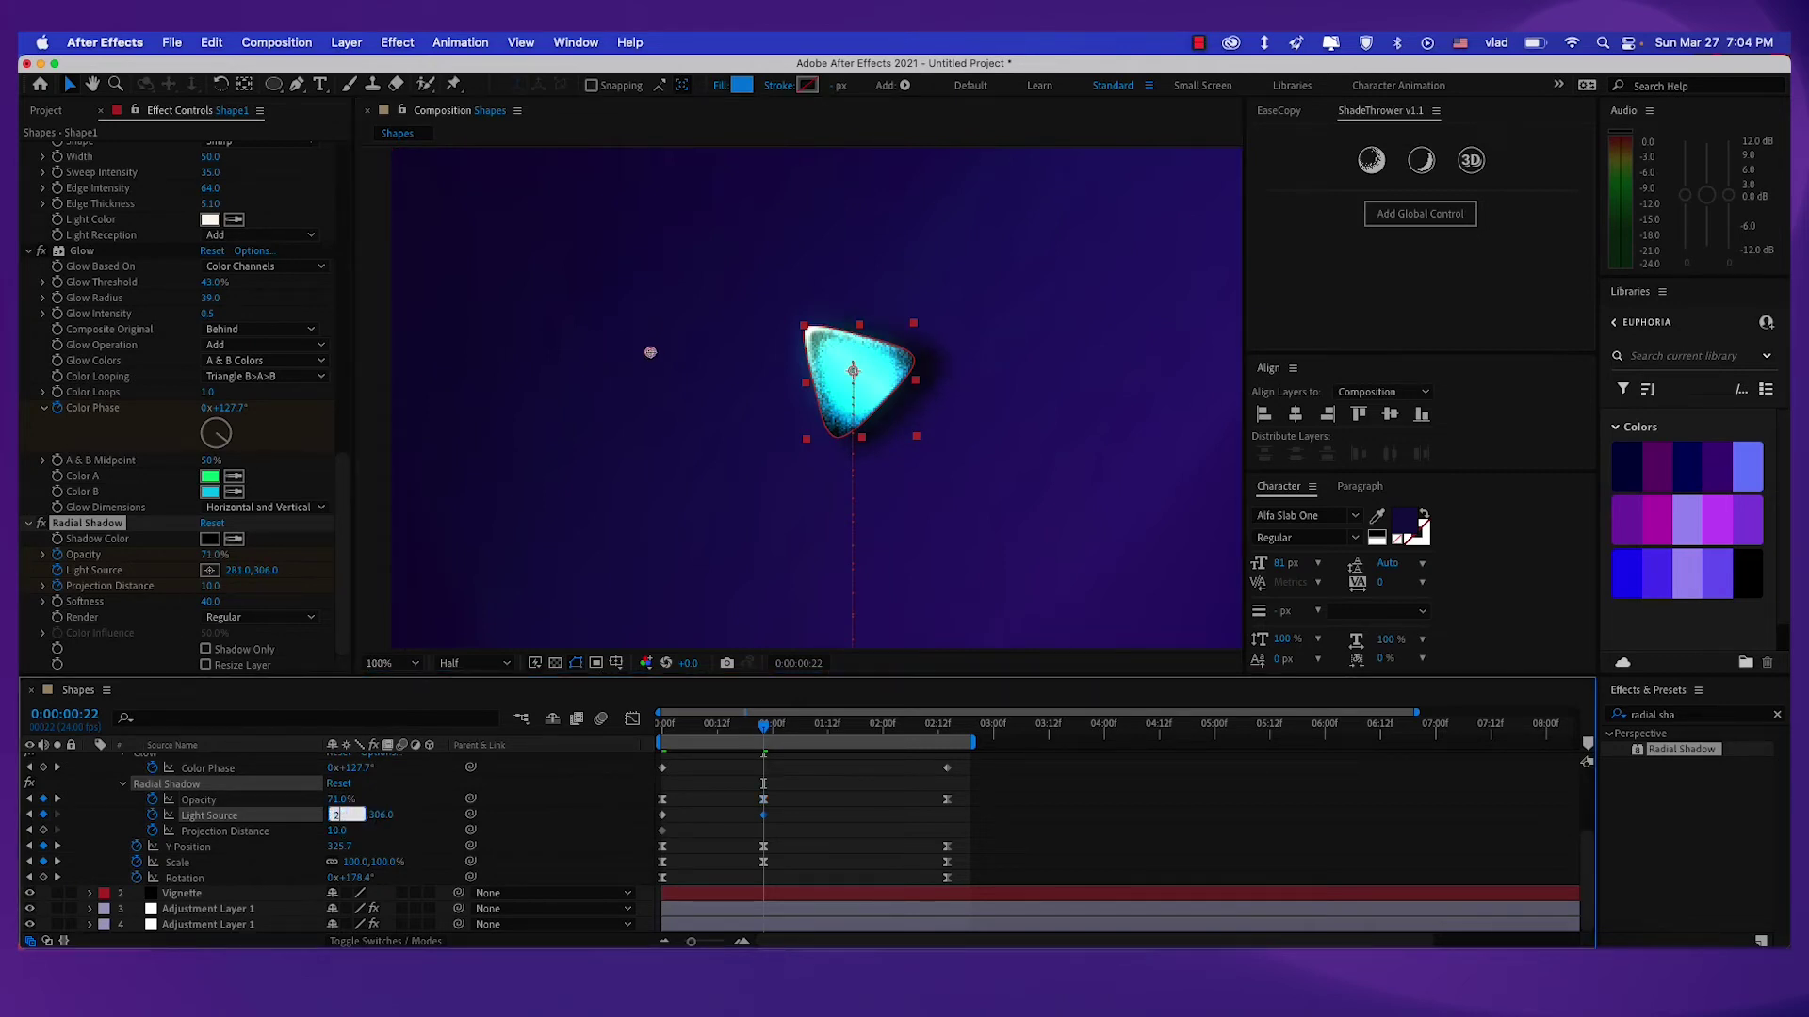
pyautogui.write('250')
pyautogui.press('Tab')
pyautogui.write('257')
pyautogui.press('Return')
pyautogui.moveTo(402, 818)
pyautogui.mouseDown()
pyautogui.moveTo(423, 817)
pyautogui.moveTo(379, 822)
pyautogui.mouseUp()
pyautogui.press('Return')
# Move to 0:00:00:00 and place the Radial Shadow light source just beside the small circle, at about 473, 910.
pyautogui.moveTo(819, 571); pyautogui.dragTo(828, 509)
pyautogui.scroll(-1, 811, 505)
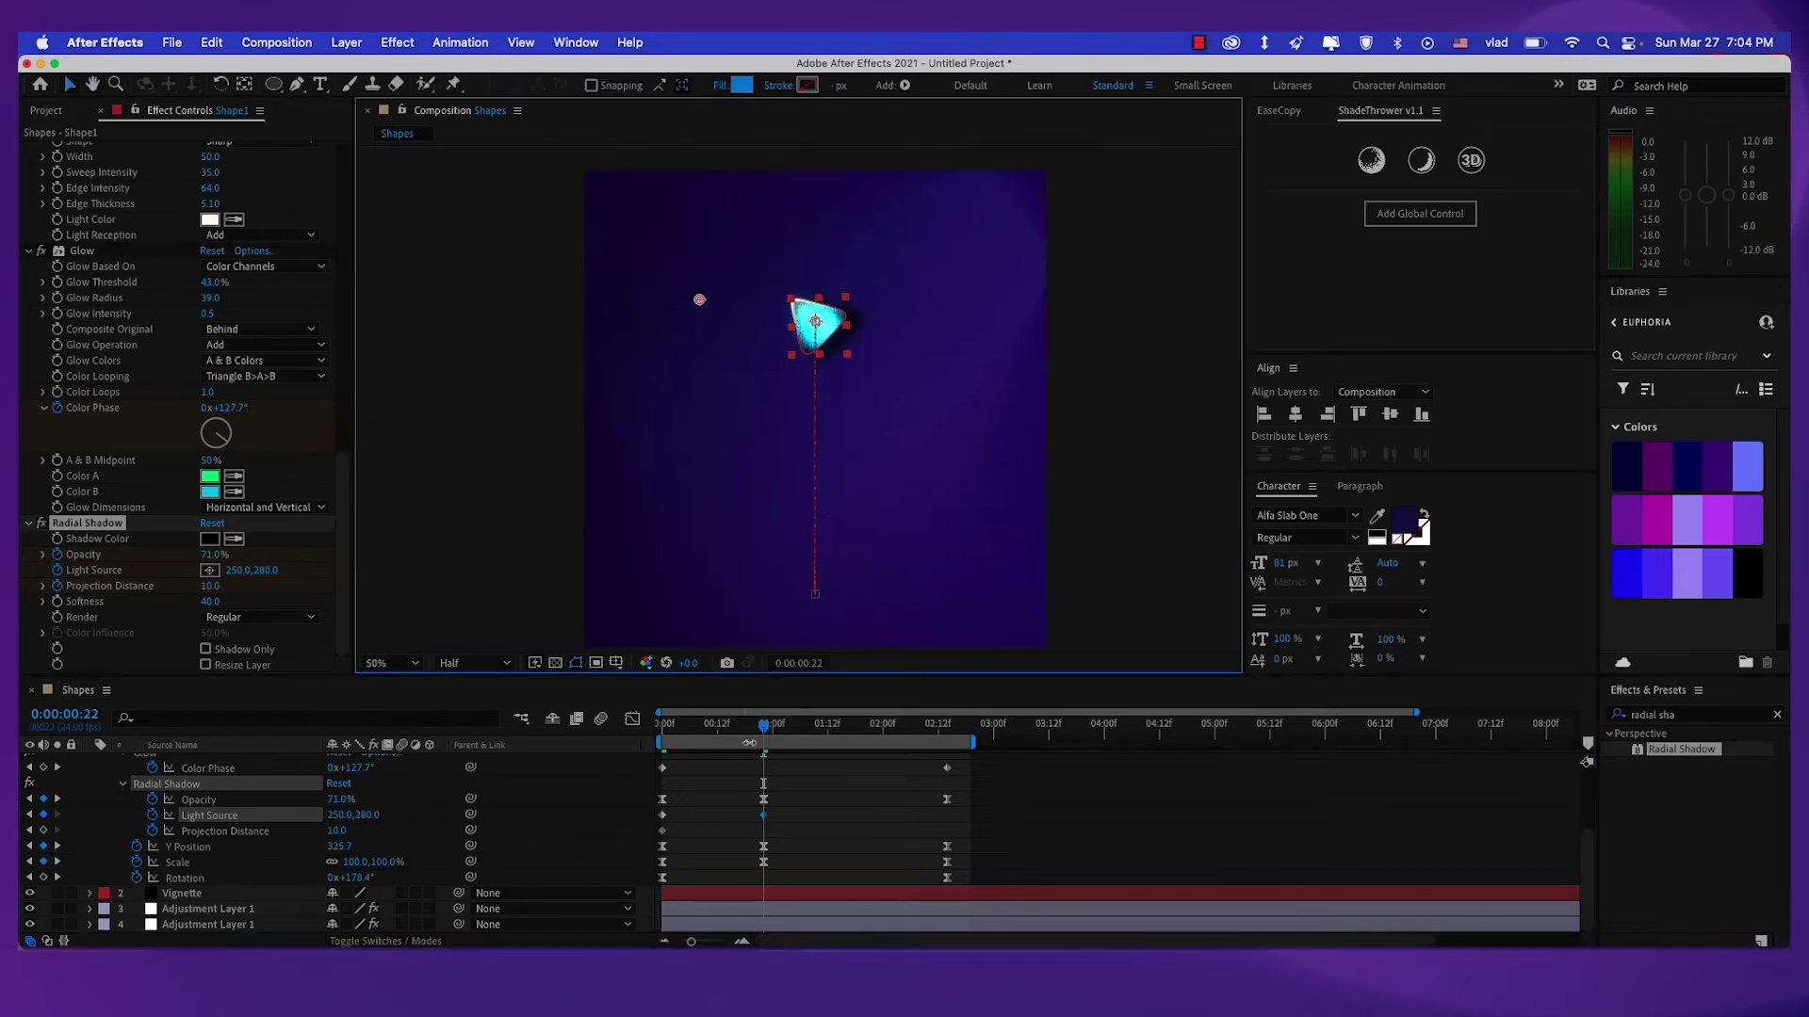
pyautogui.moveTo(759, 729); pyautogui.dragTo(659, 727)
pyautogui.moveTo(751, 606); pyautogui.dragTo(767, 461)
pyautogui.scroll(2, 808, 497)
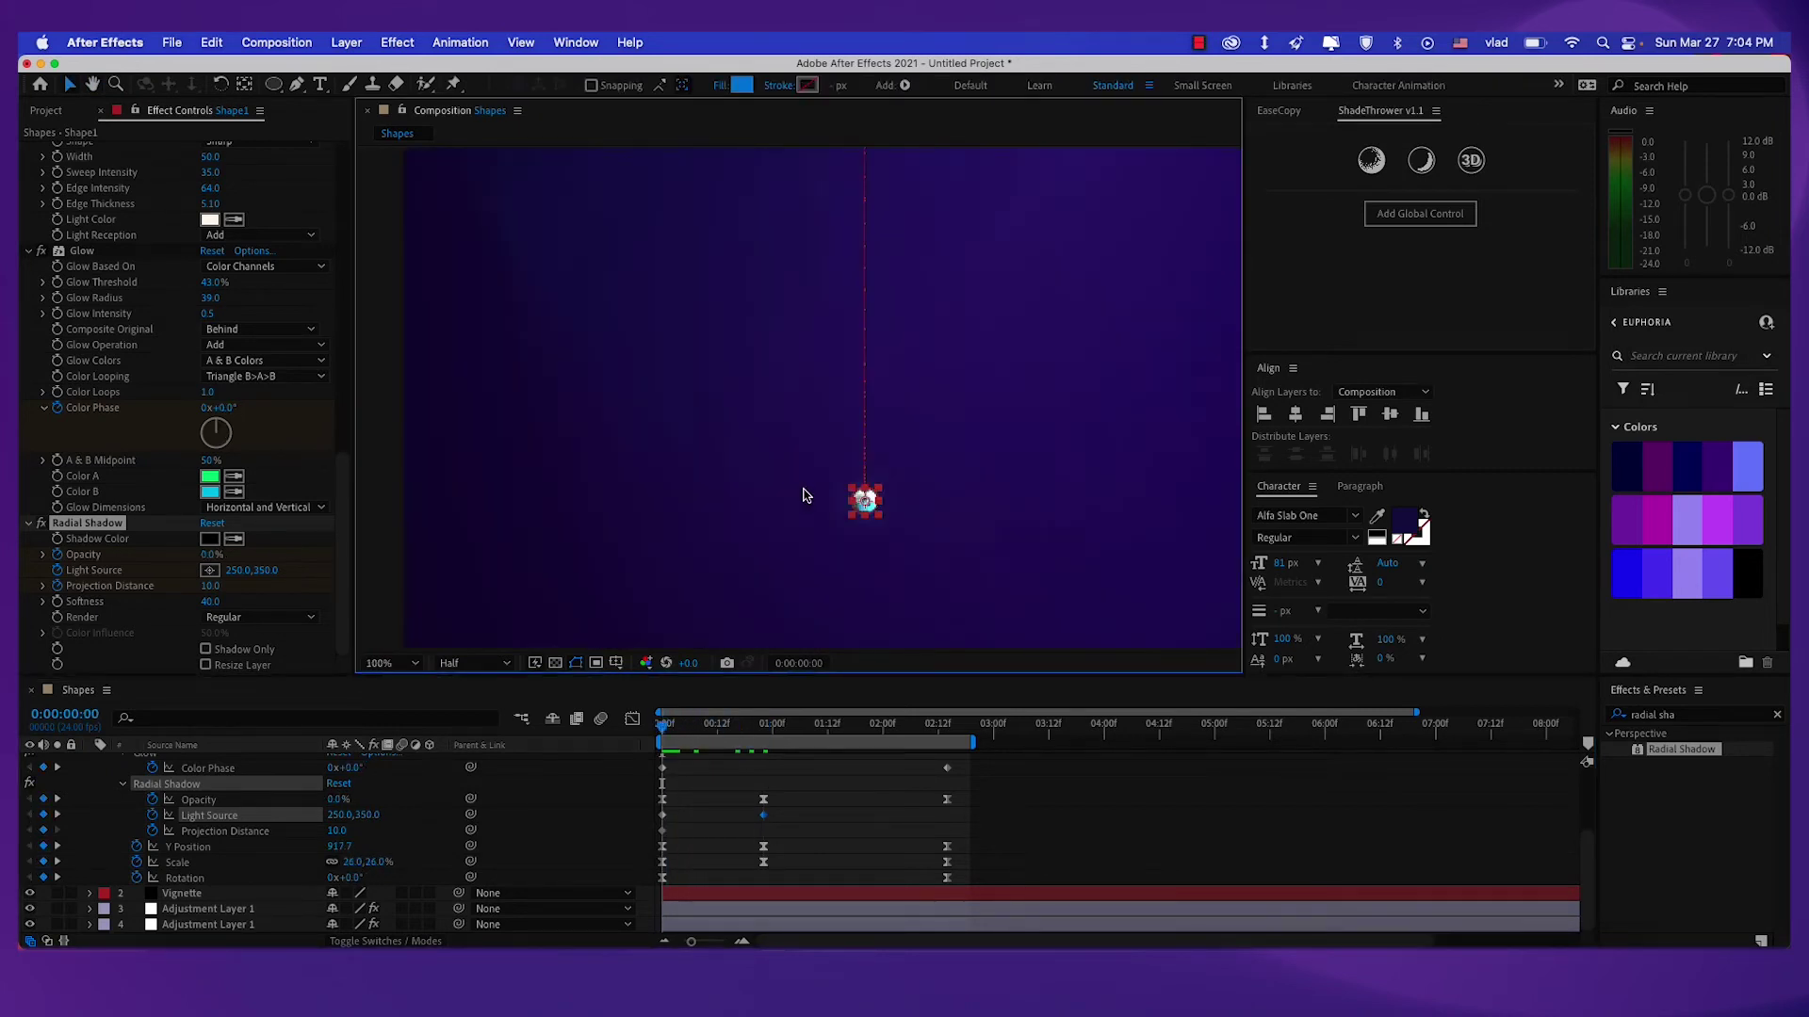
pyautogui.moveTo(833, 519); pyautogui.dragTo(715, 368)
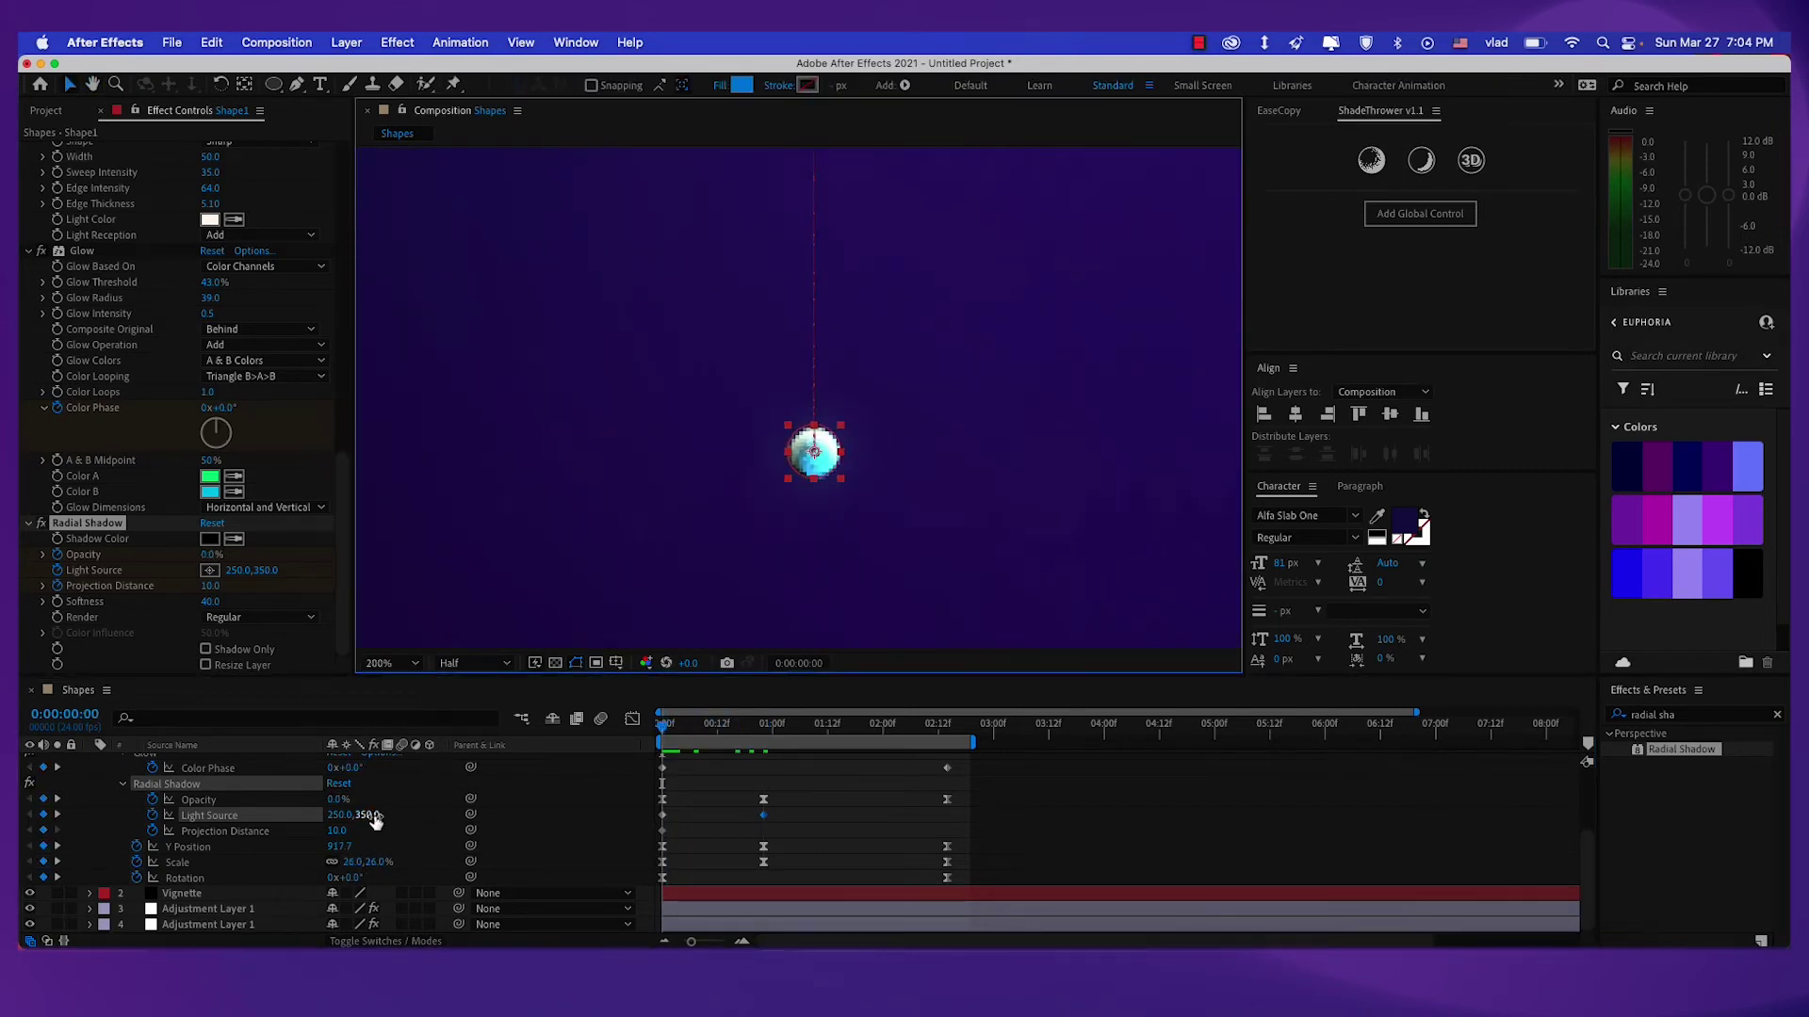
pyautogui.moveTo(370, 815); pyautogui.dragTo(633, 800)
pyautogui.hscroll(-2, 764, 495)
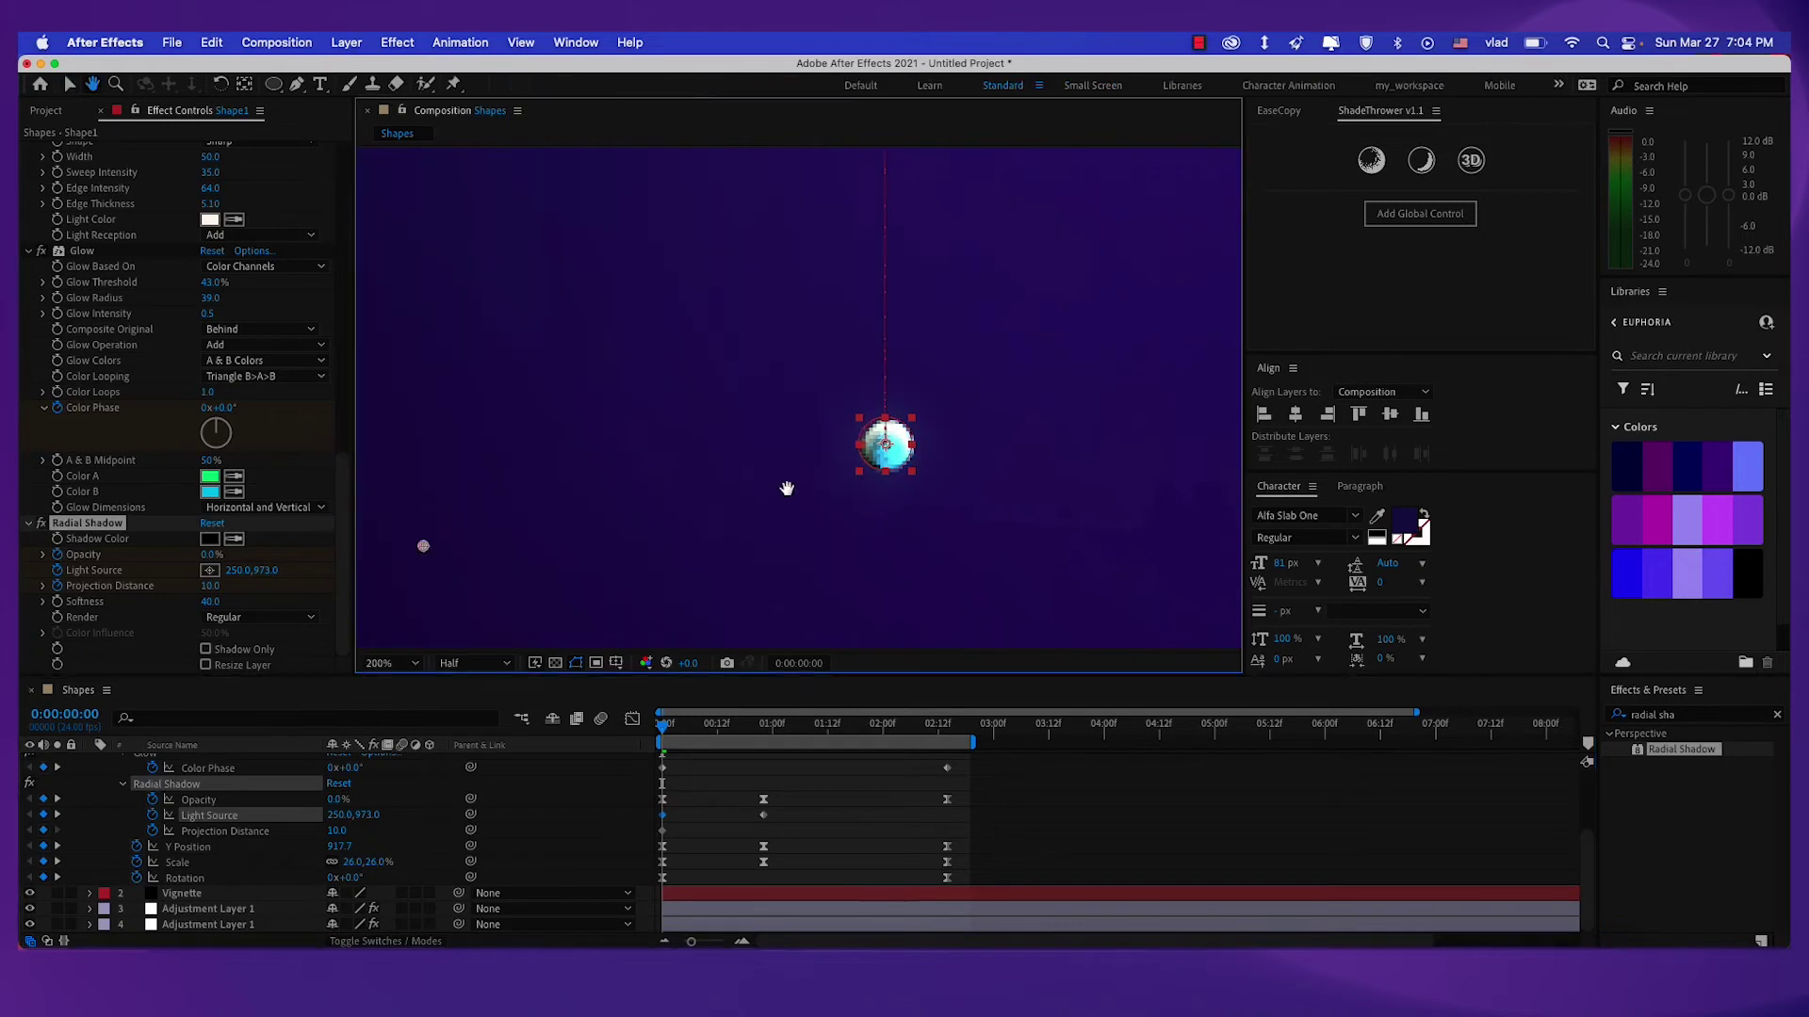
pyautogui.moveTo(424, 545); pyautogui.dragTo(828, 421)
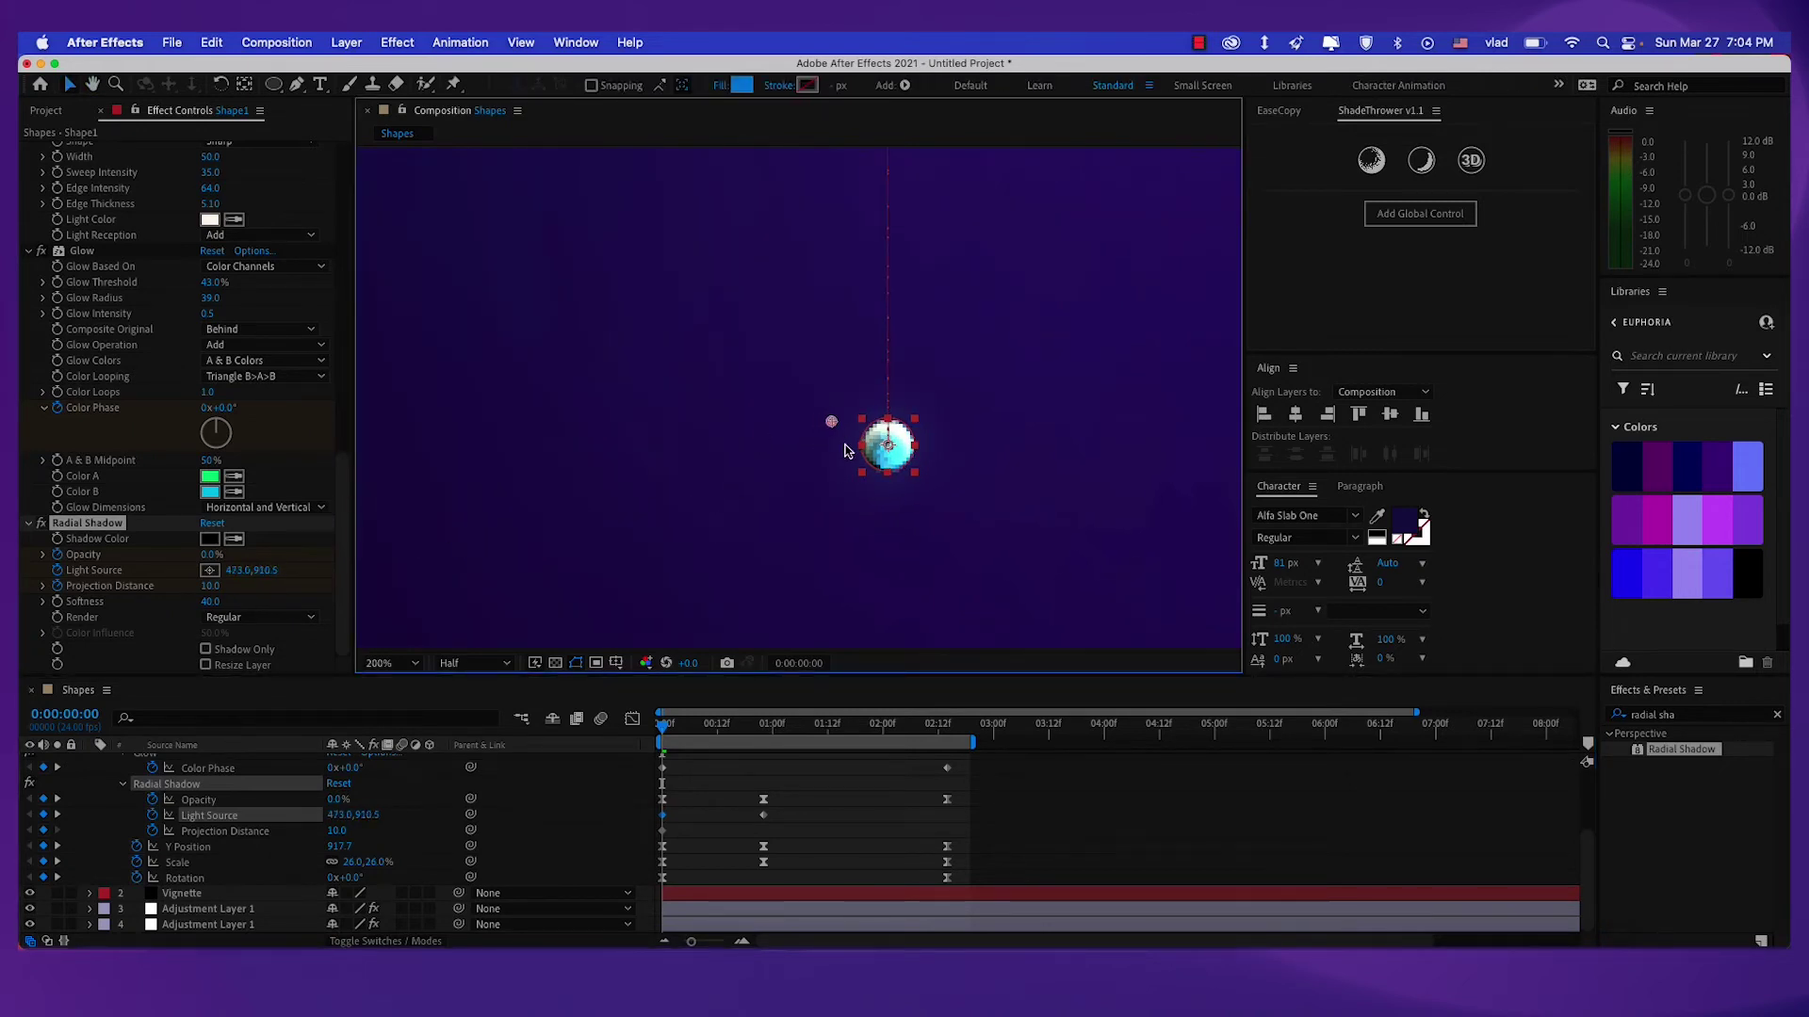
# Raise the shadow's opacity at 0:00:00:00 to 100% and move its light source away from the circle, to about 433, 910.
pyautogui.click(407, 811)
pyautogui.moveTo(337, 801); pyautogui.dragTo(374, 806)
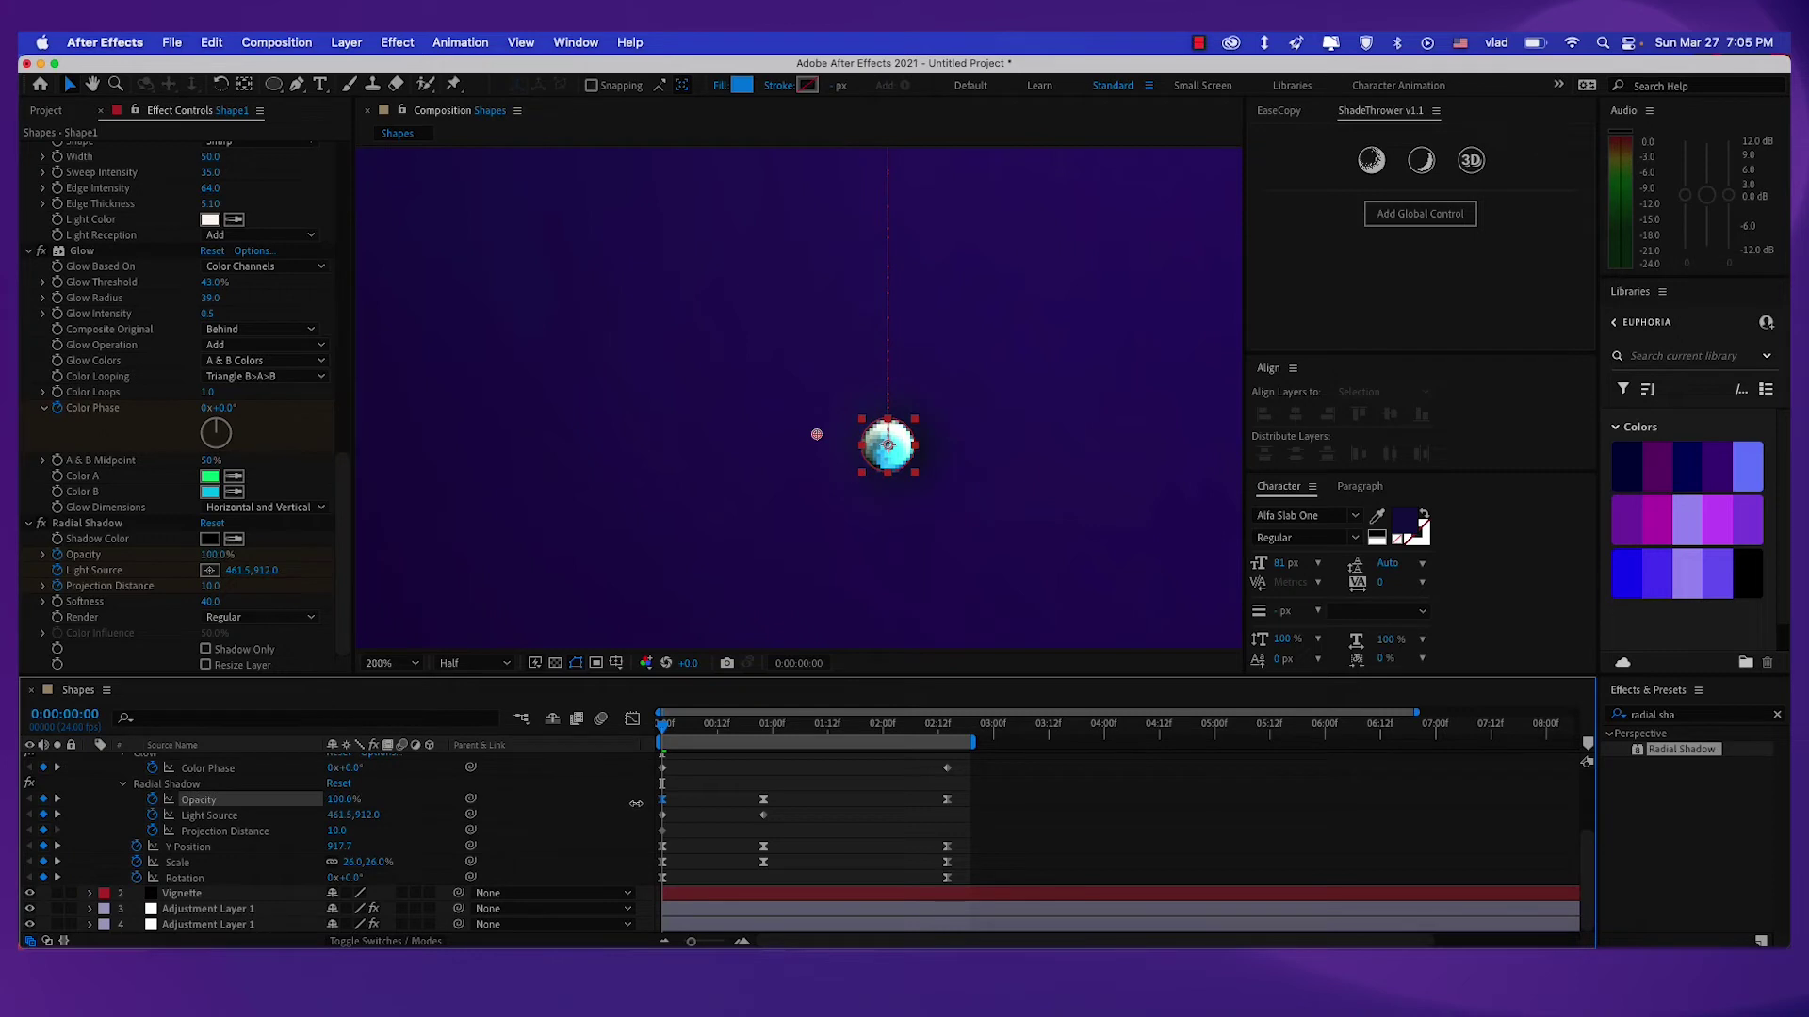
pyautogui.moveTo(815, 435); pyautogui.dragTo(765, 430)
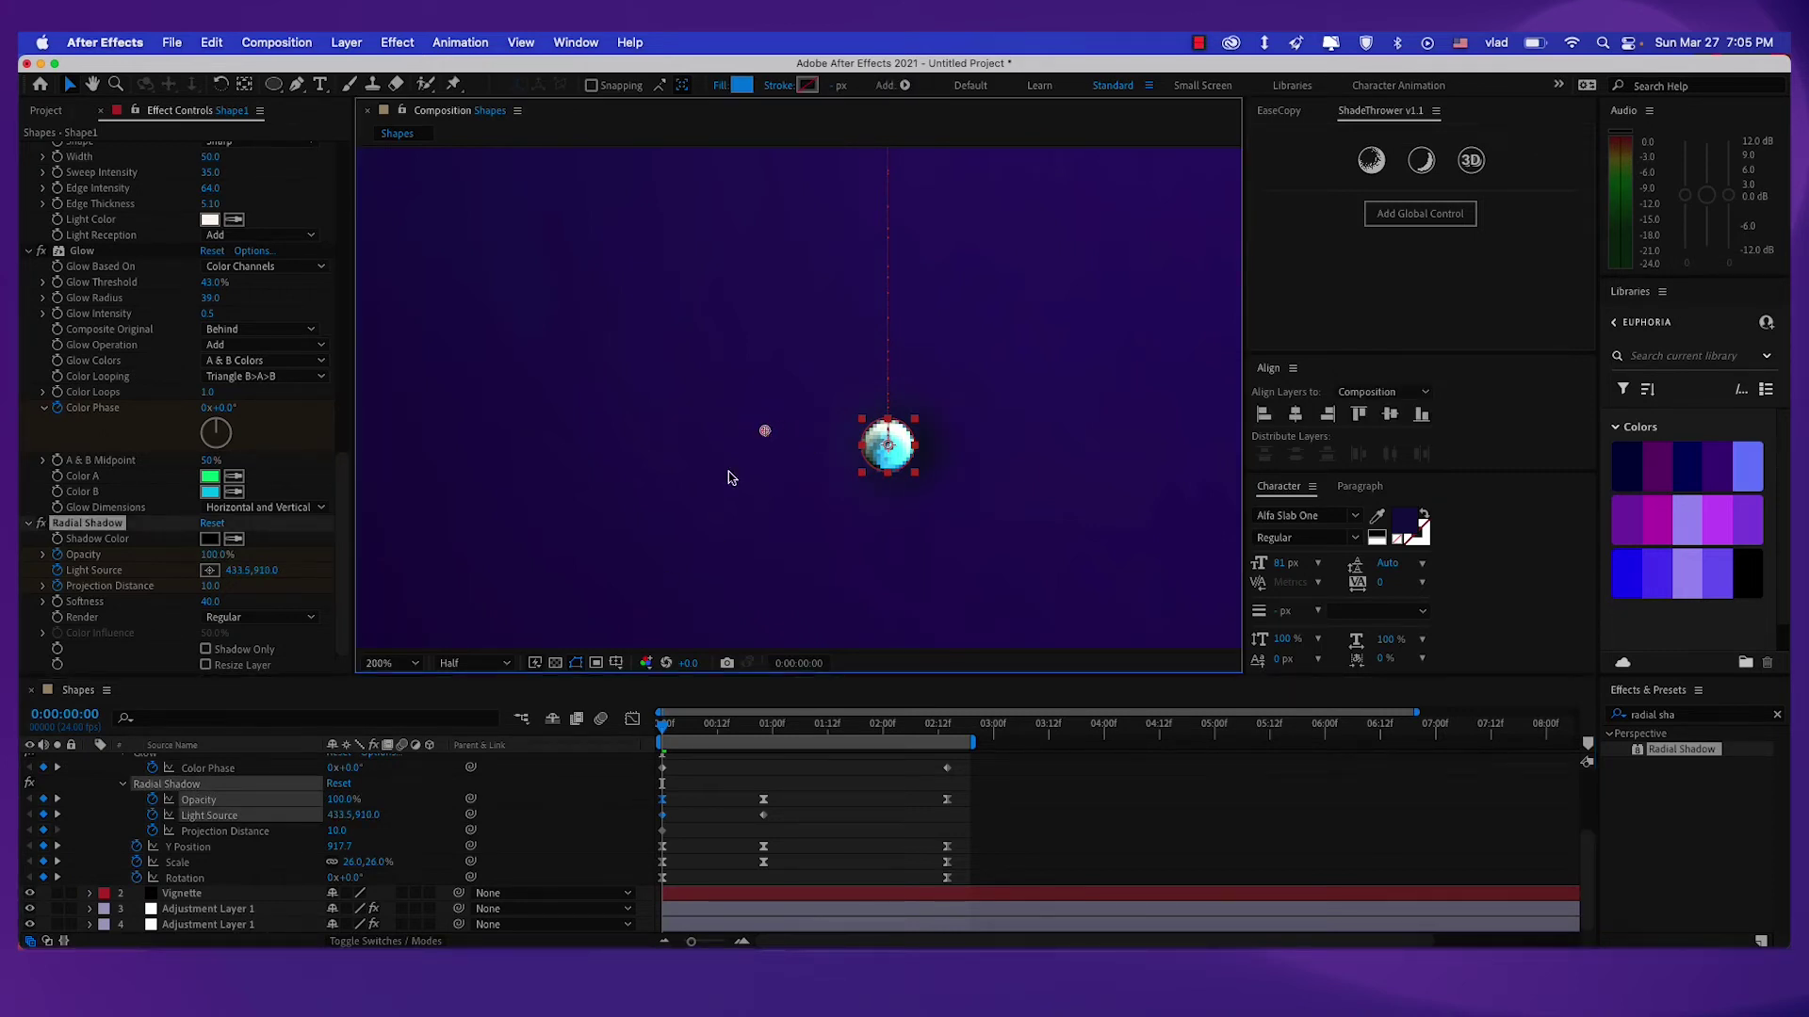
# Try the starting light source at 50, 1000, and settle it closer to the circle, at about 282, 873.
pyautogui.click(343, 816)
pyautogui.write('50')
pyautogui.press('Tab')
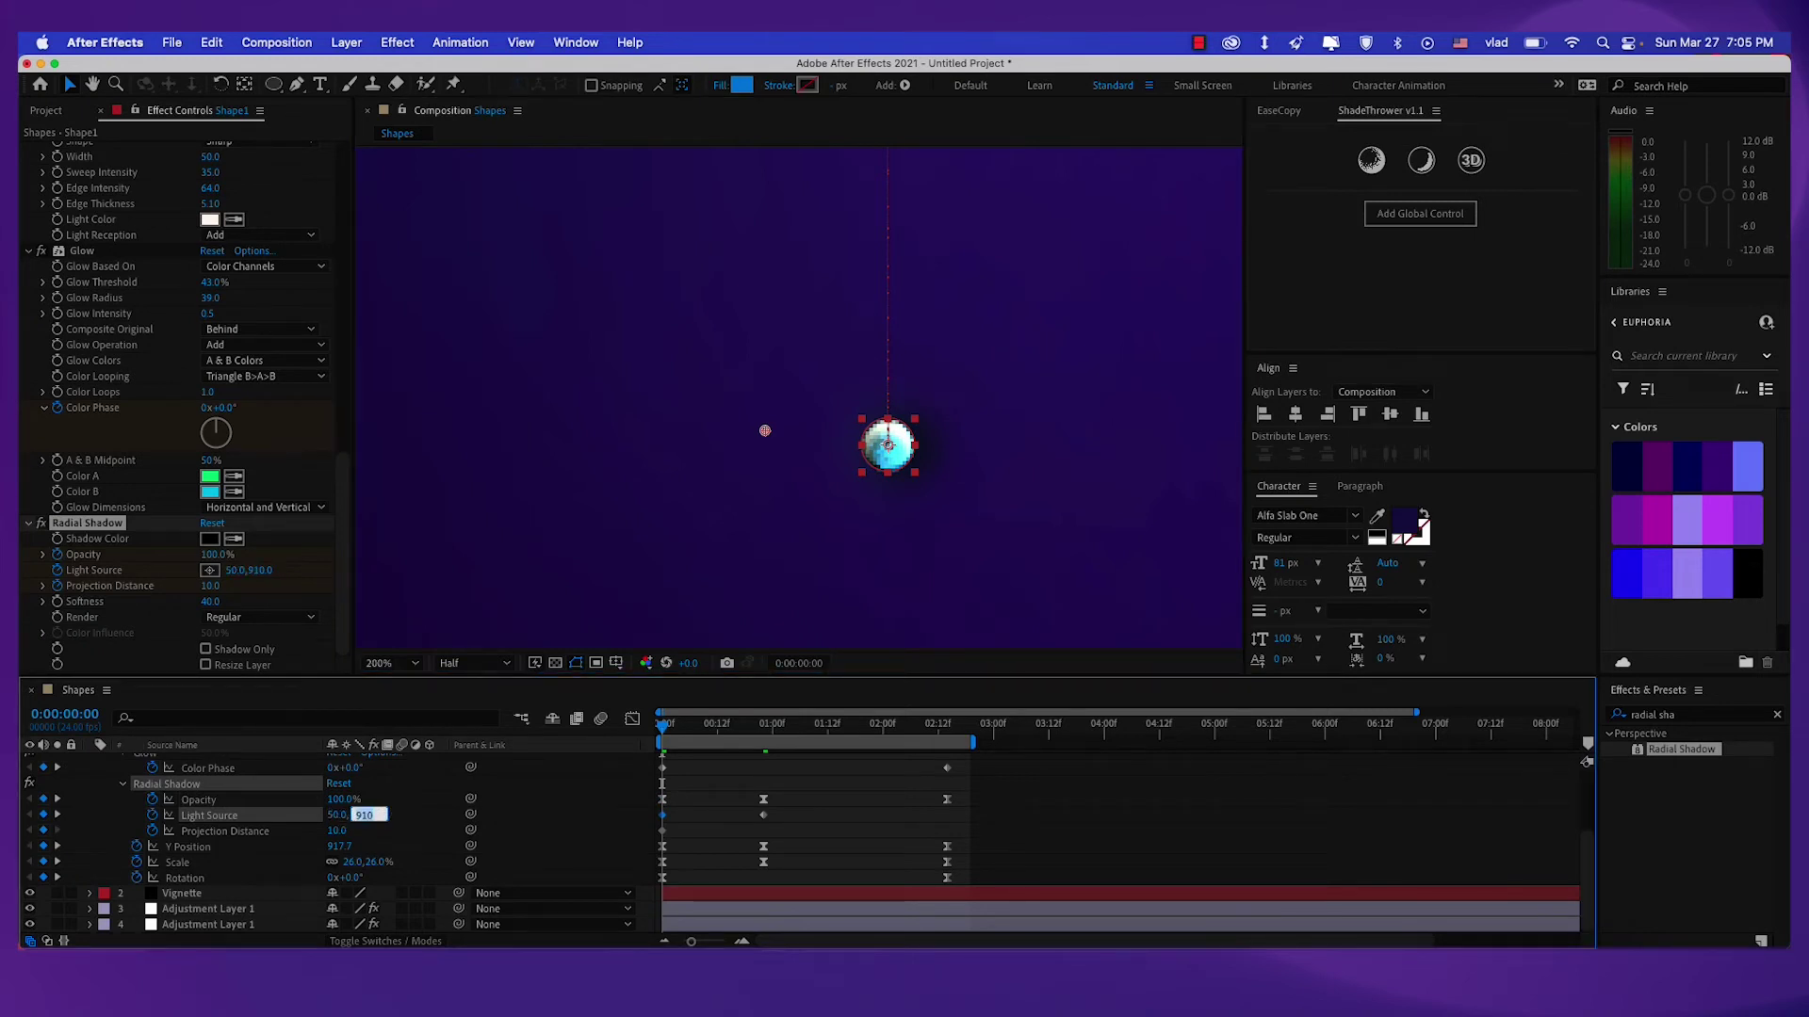
pyautogui.write('1000')
pyautogui.press('Tab')
pyautogui.scroll(-1, 599, 535)
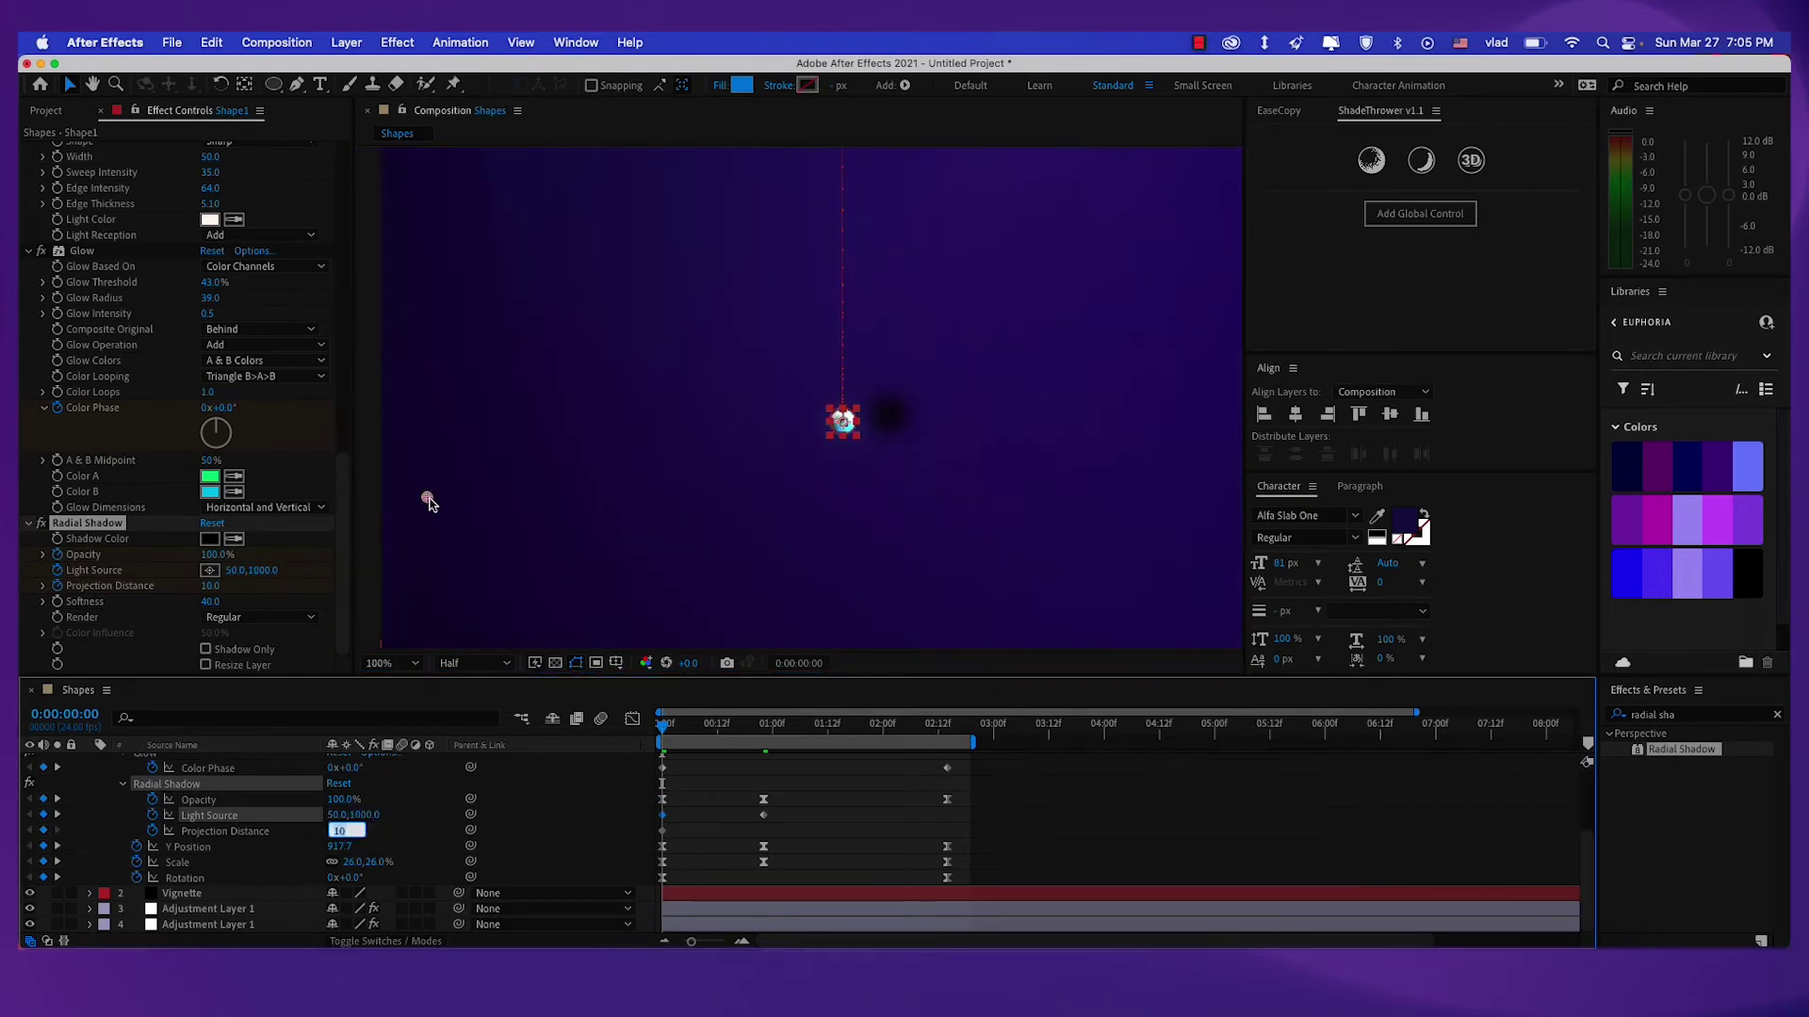
pyautogui.moveTo(428, 499); pyautogui.dragTo(642, 382)
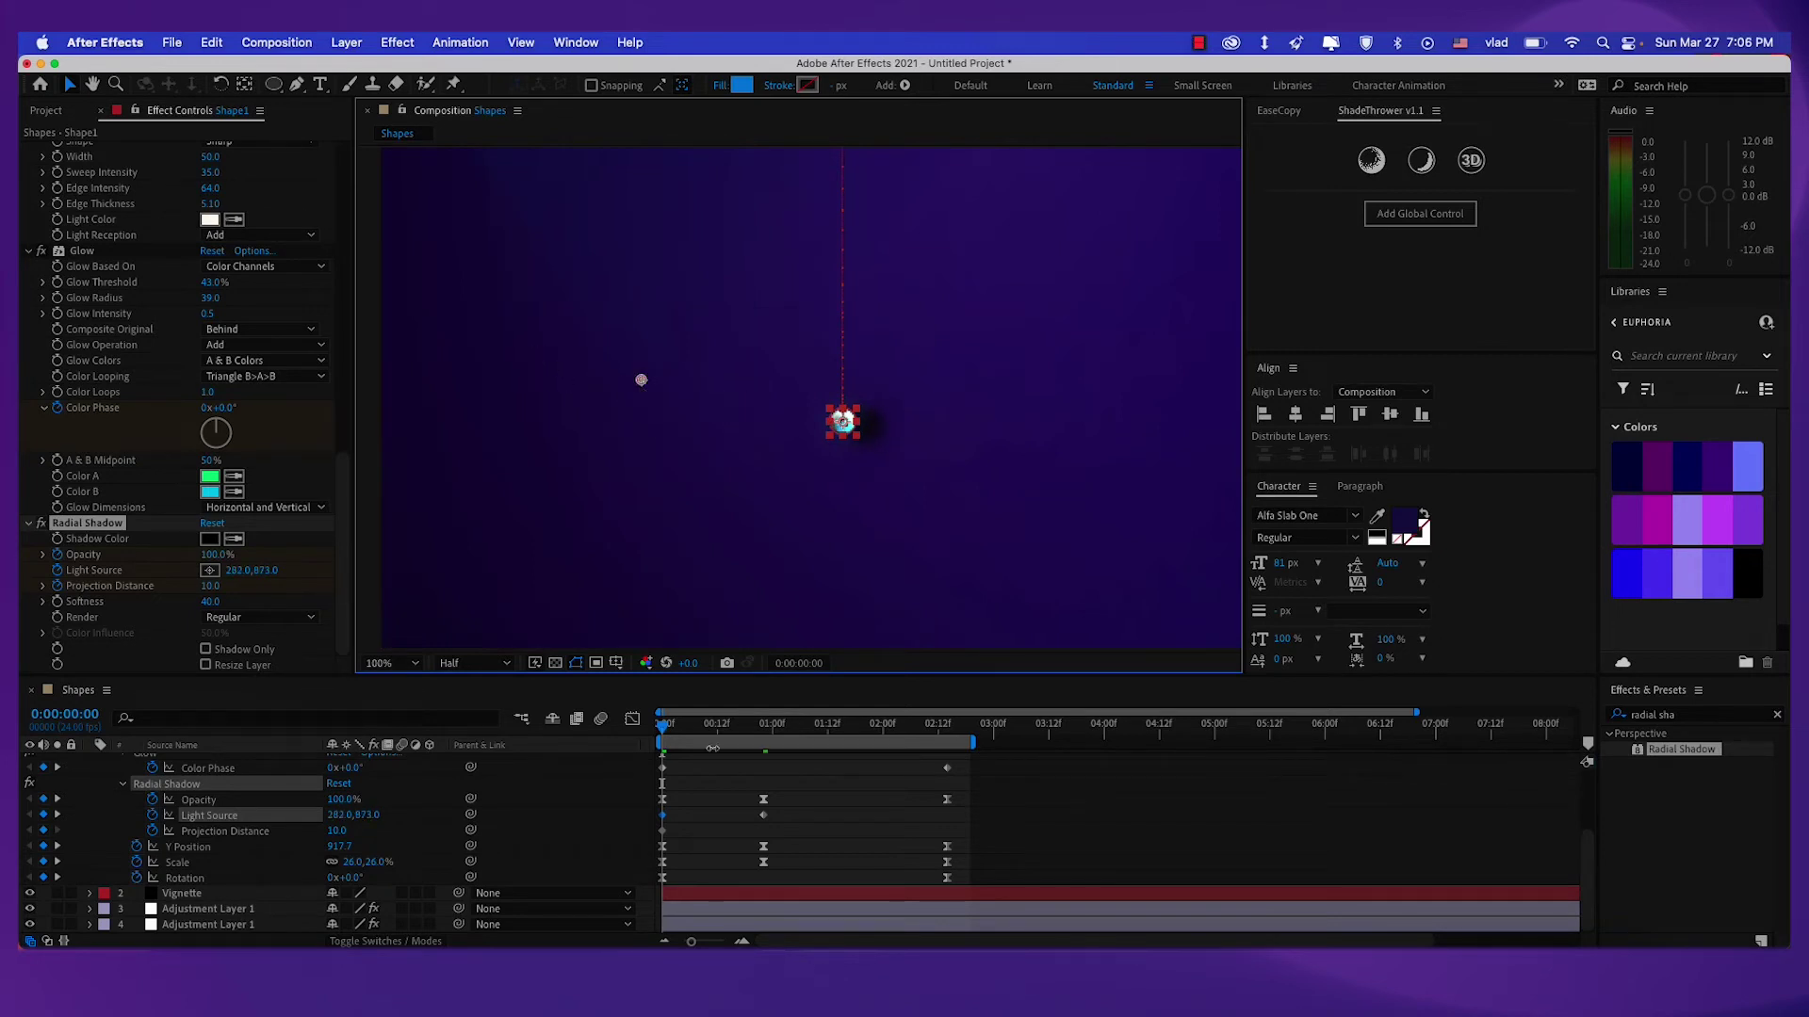
# Copy the first Light Source keyframe of the Radial Shadow and paste it at 0:00:02:14.
pyautogui.click(711, 785)
pyautogui.moveTo(673, 721); pyautogui.dragTo(899, 744)
pyautogui.press('k')
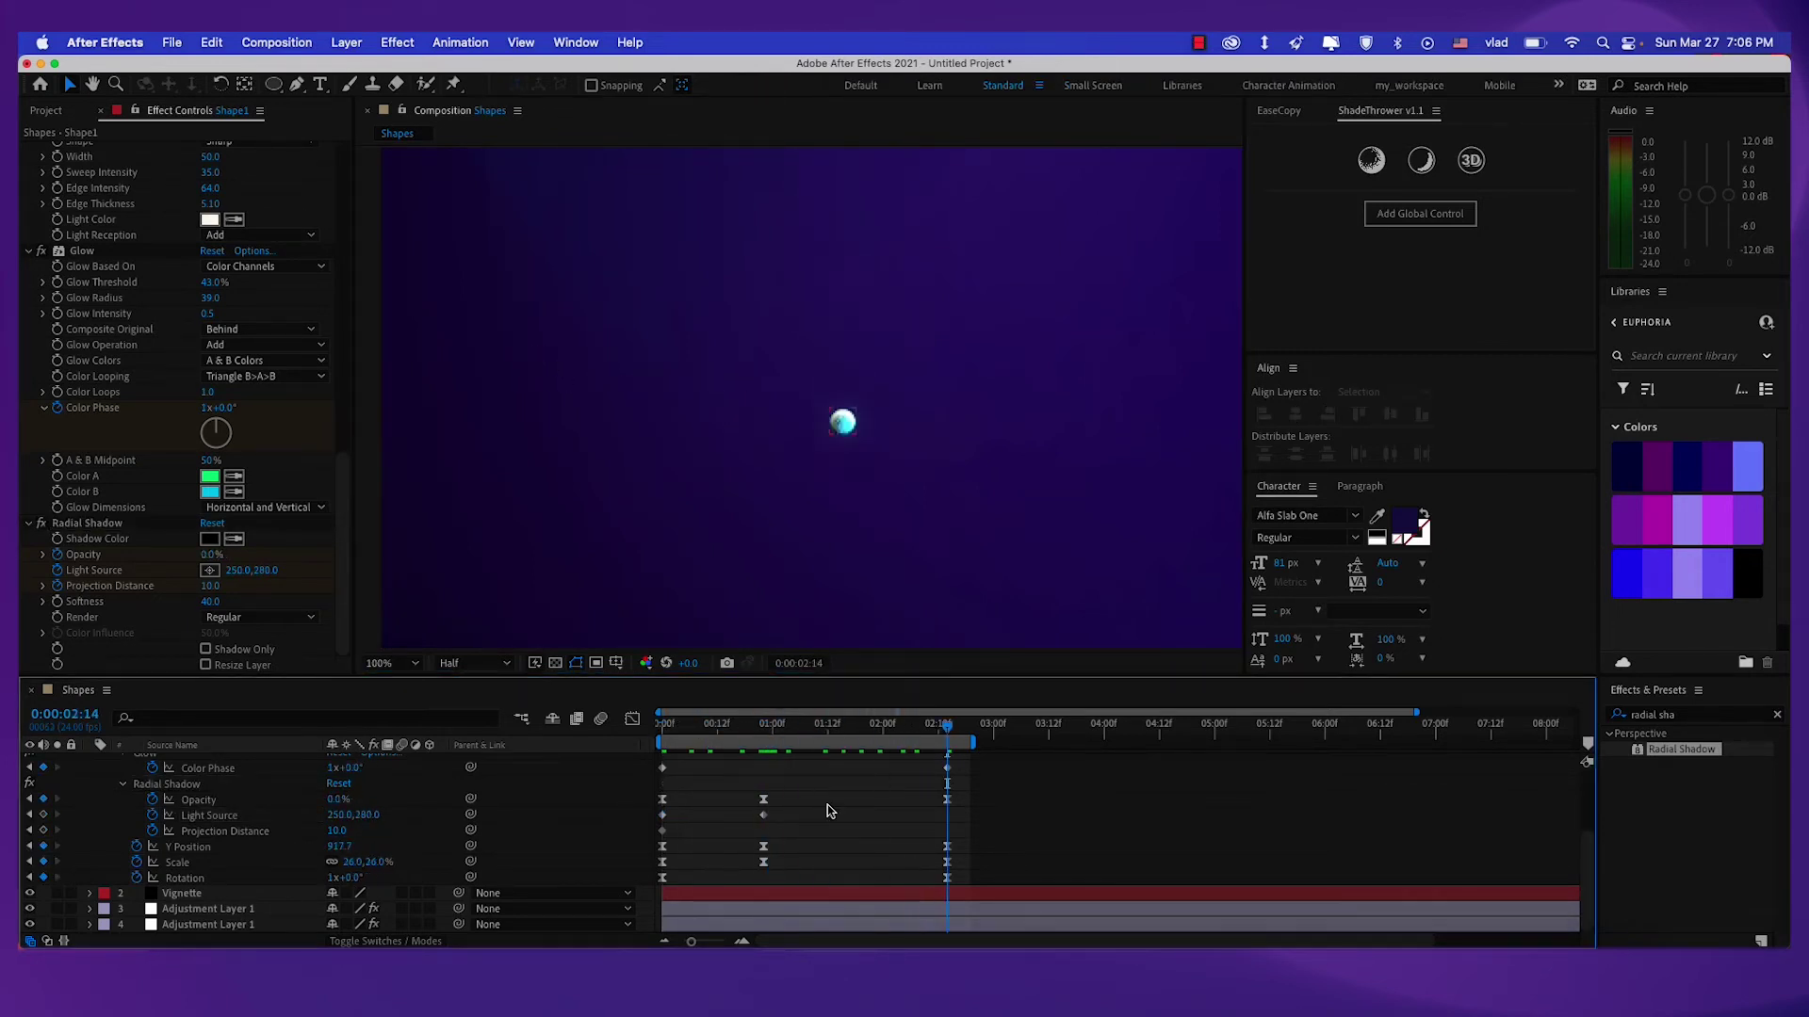
pyautogui.moveTo(699, 813); pyautogui.dragTo(646, 818)
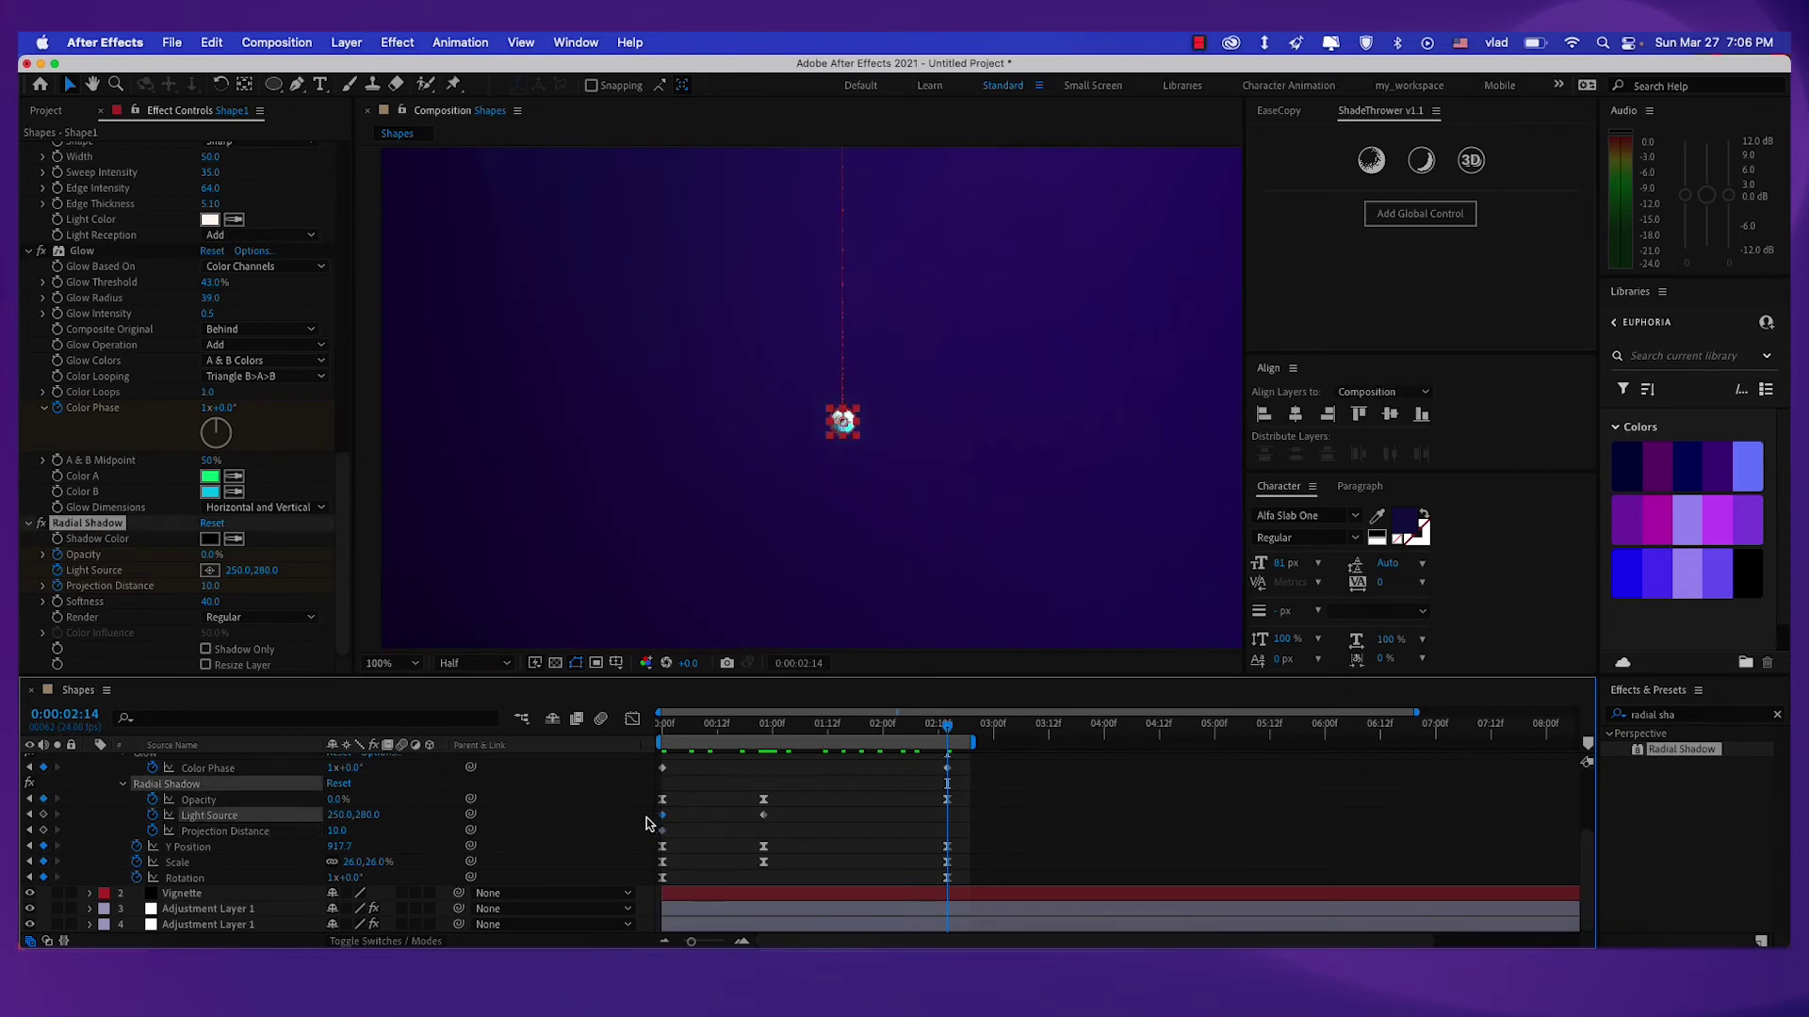
pyautogui.press('super+c')
pyautogui.press('super+v')
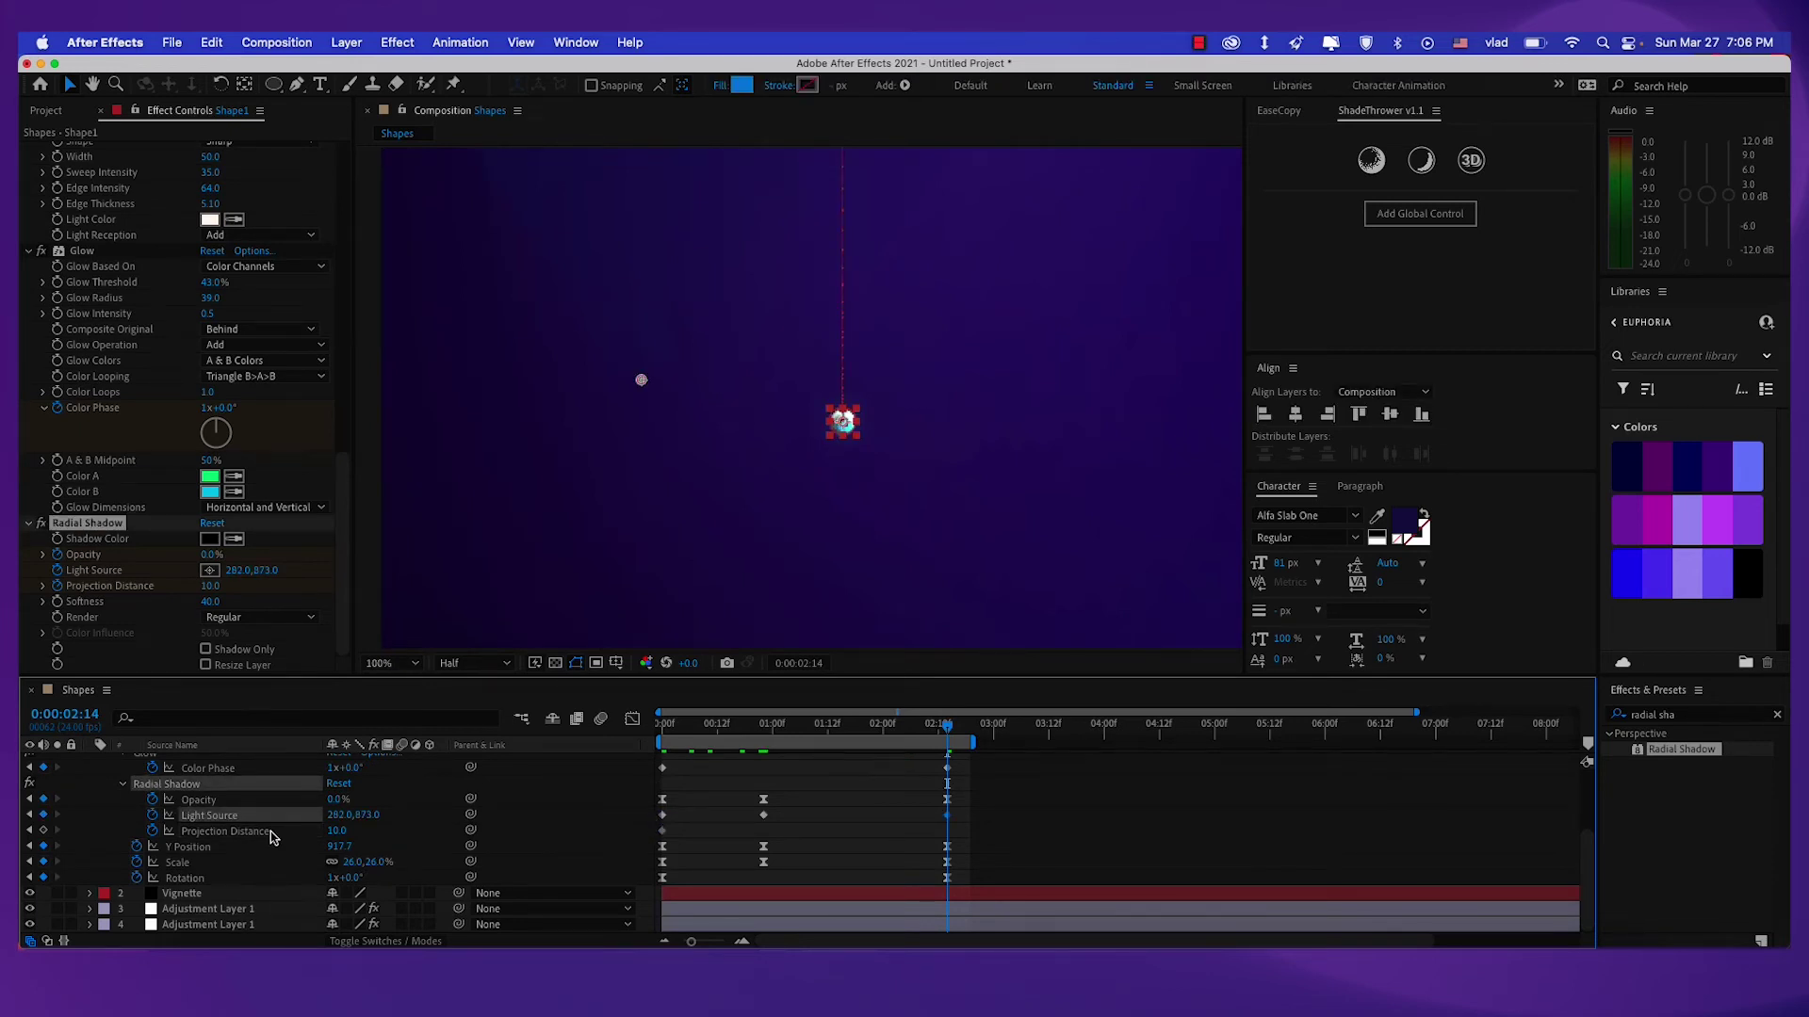
# Set the Radial Shadow Projection Distance to 2.5 at 0:00:00:00.
pyautogui.click(268, 831)
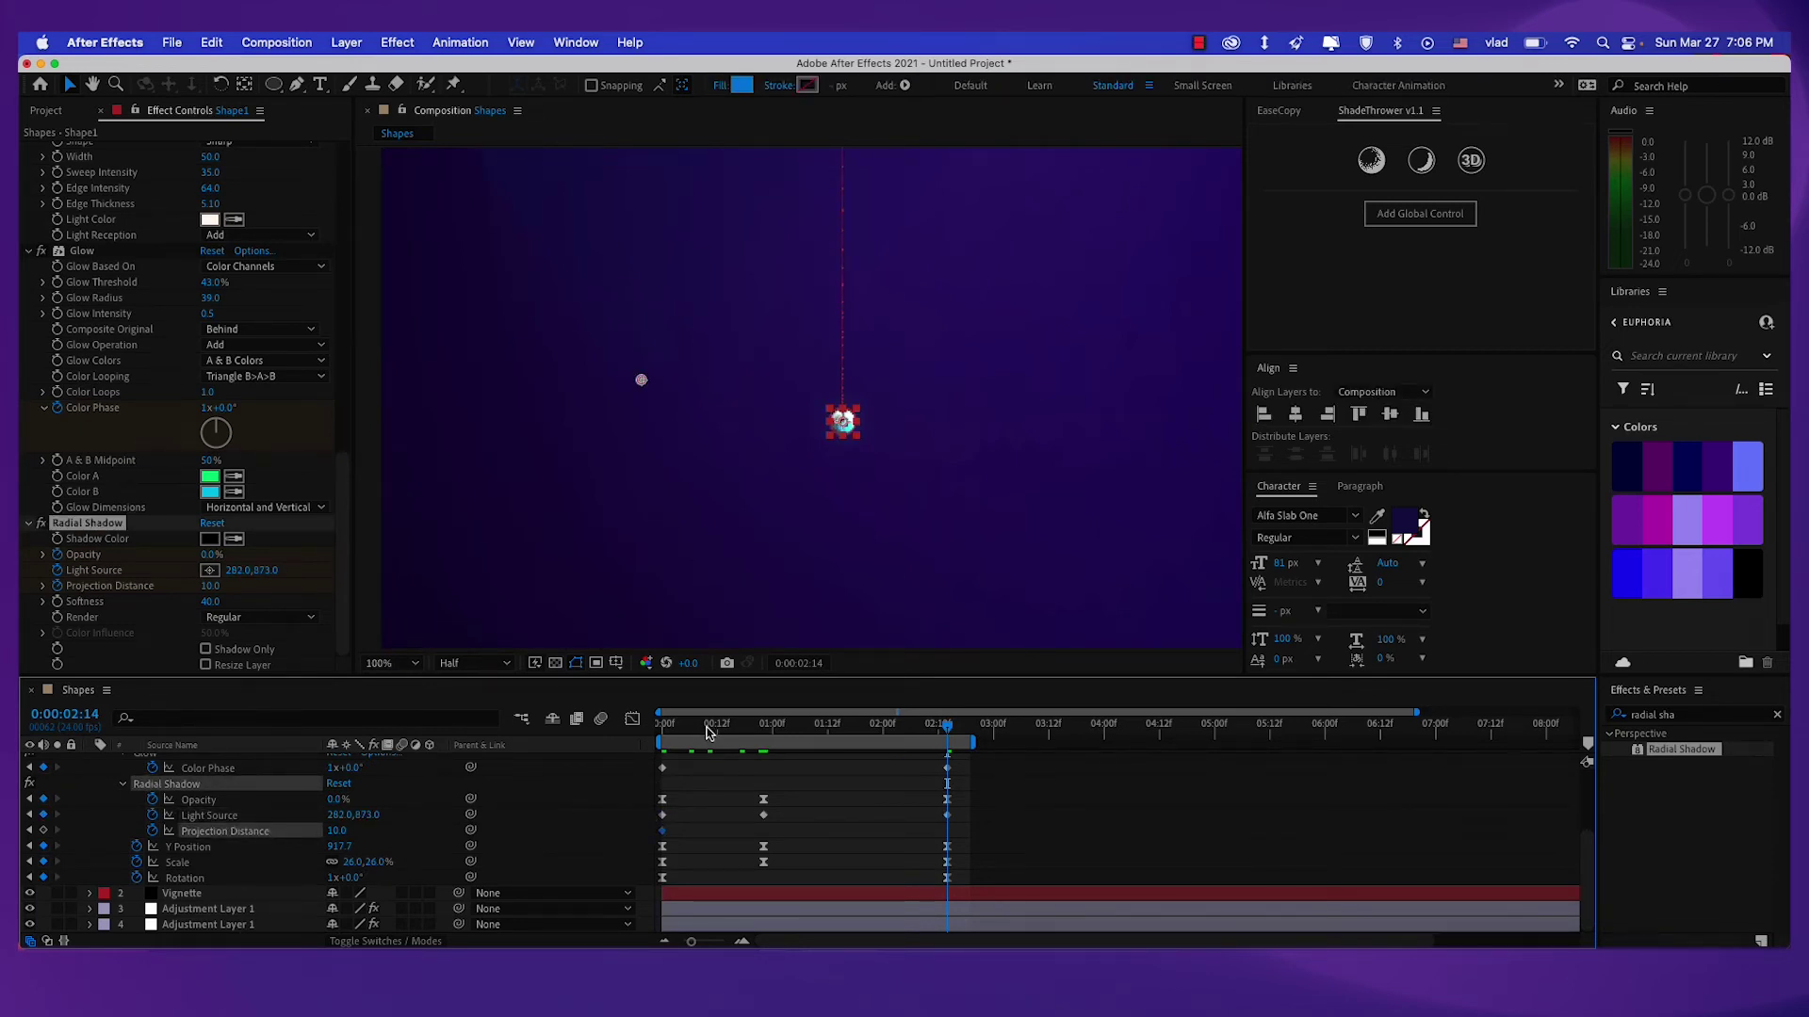
pyautogui.moveTo(710, 733); pyautogui.dragTo(658, 730)
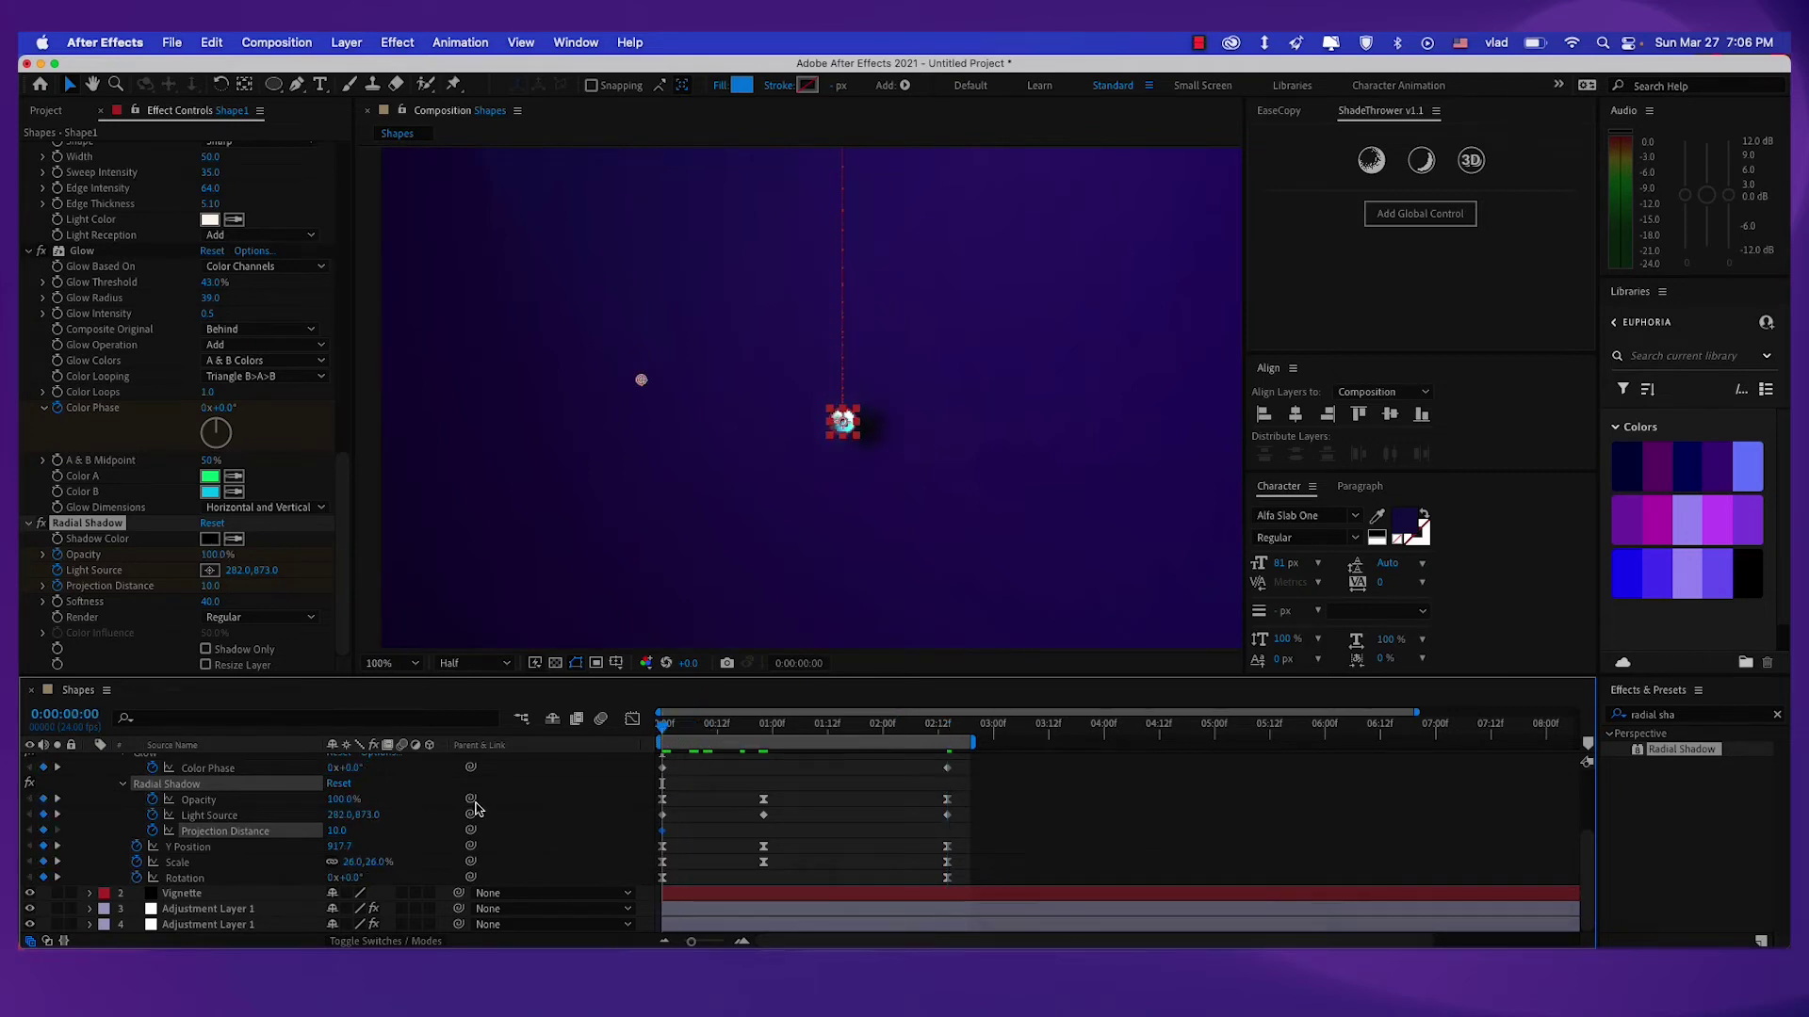
pyautogui.click(339, 833)
pyautogui.write('2.5')
pyautogui.press('Return')
# Add a Projection Distance keyframe with a value of 10 at 0:00:00:22.
pyautogui.moveTo(738, 722); pyautogui.dragTo(763, 723)
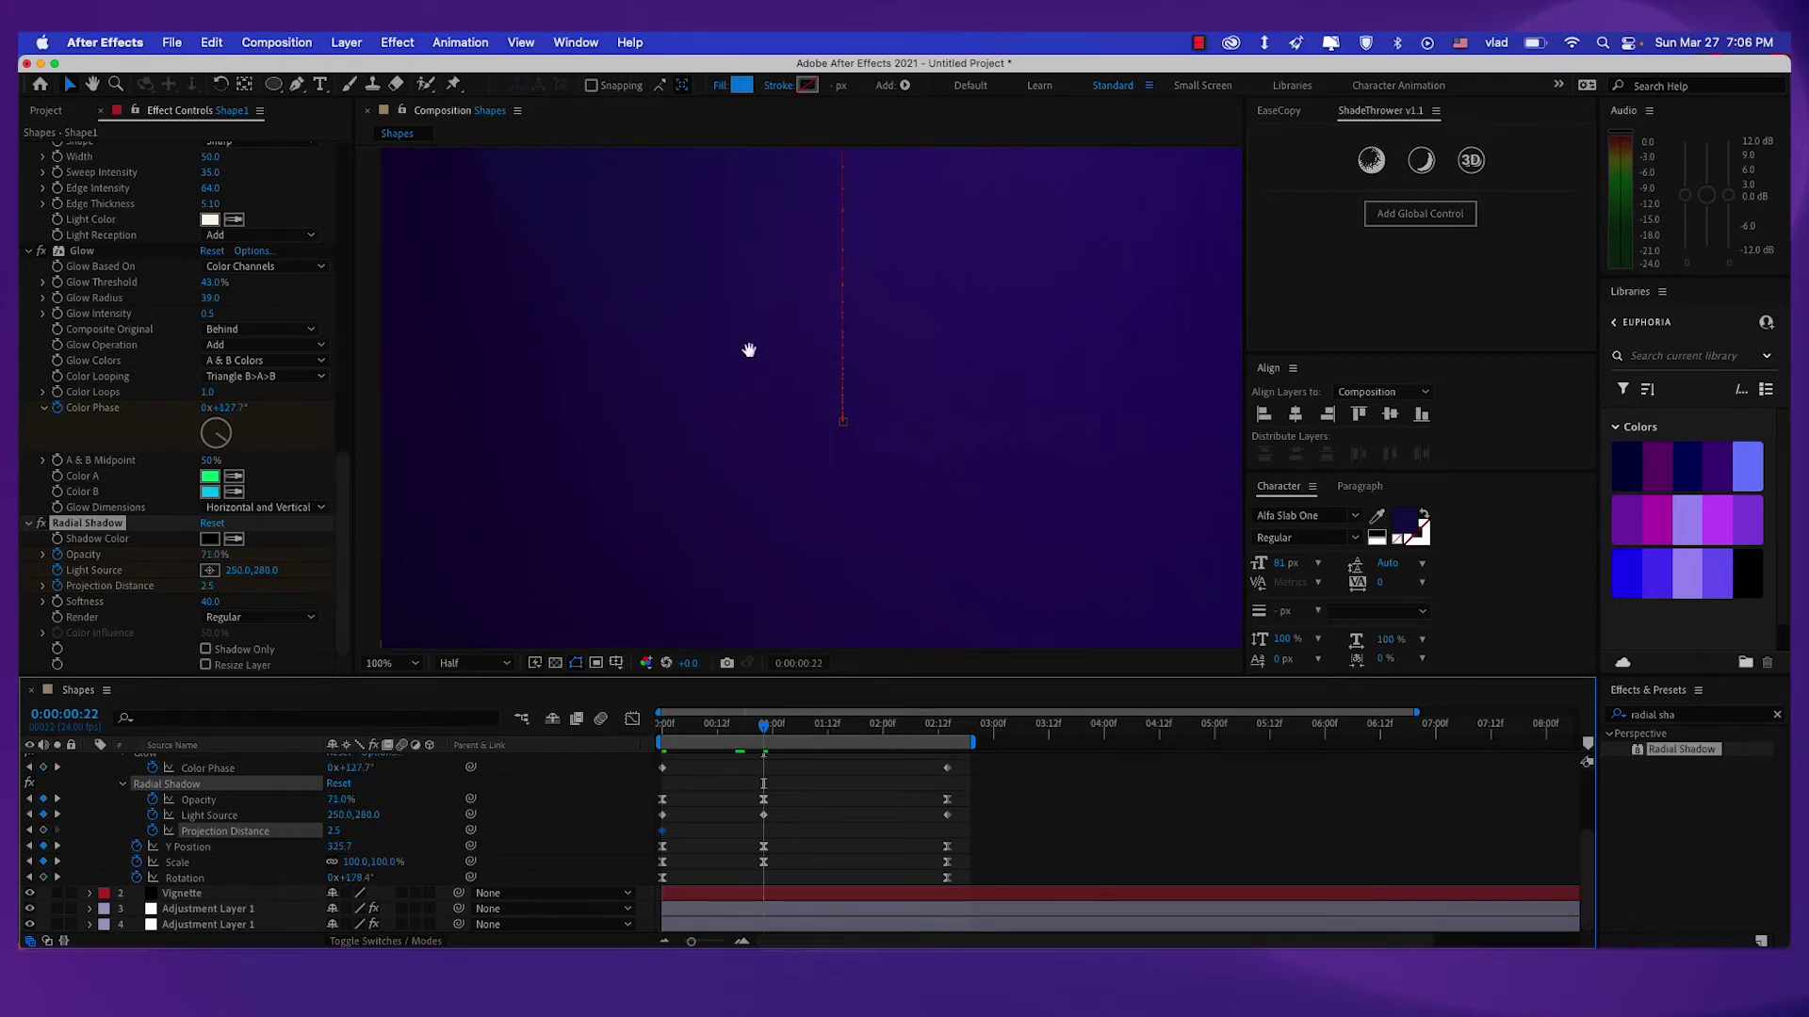
pyautogui.moveTo(748, 351); pyautogui.dragTo(808, 499)
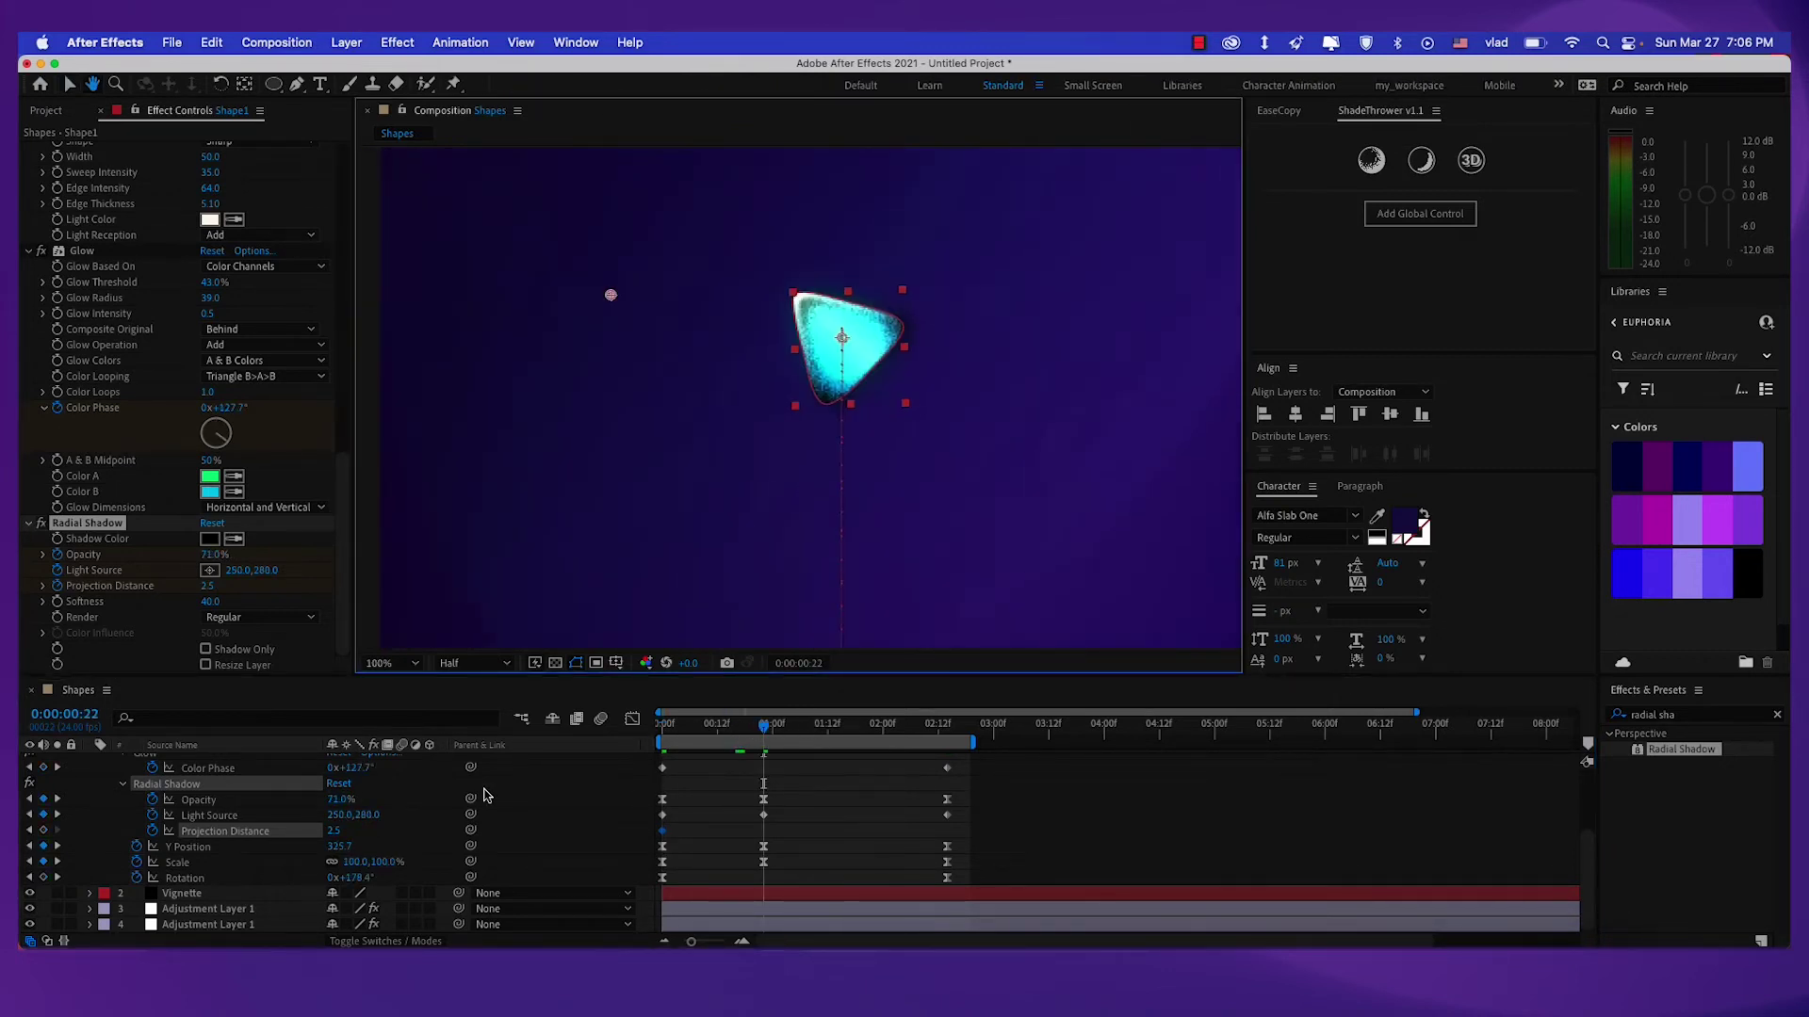
pyautogui.click(339, 833)
pyautogui.press('Return')
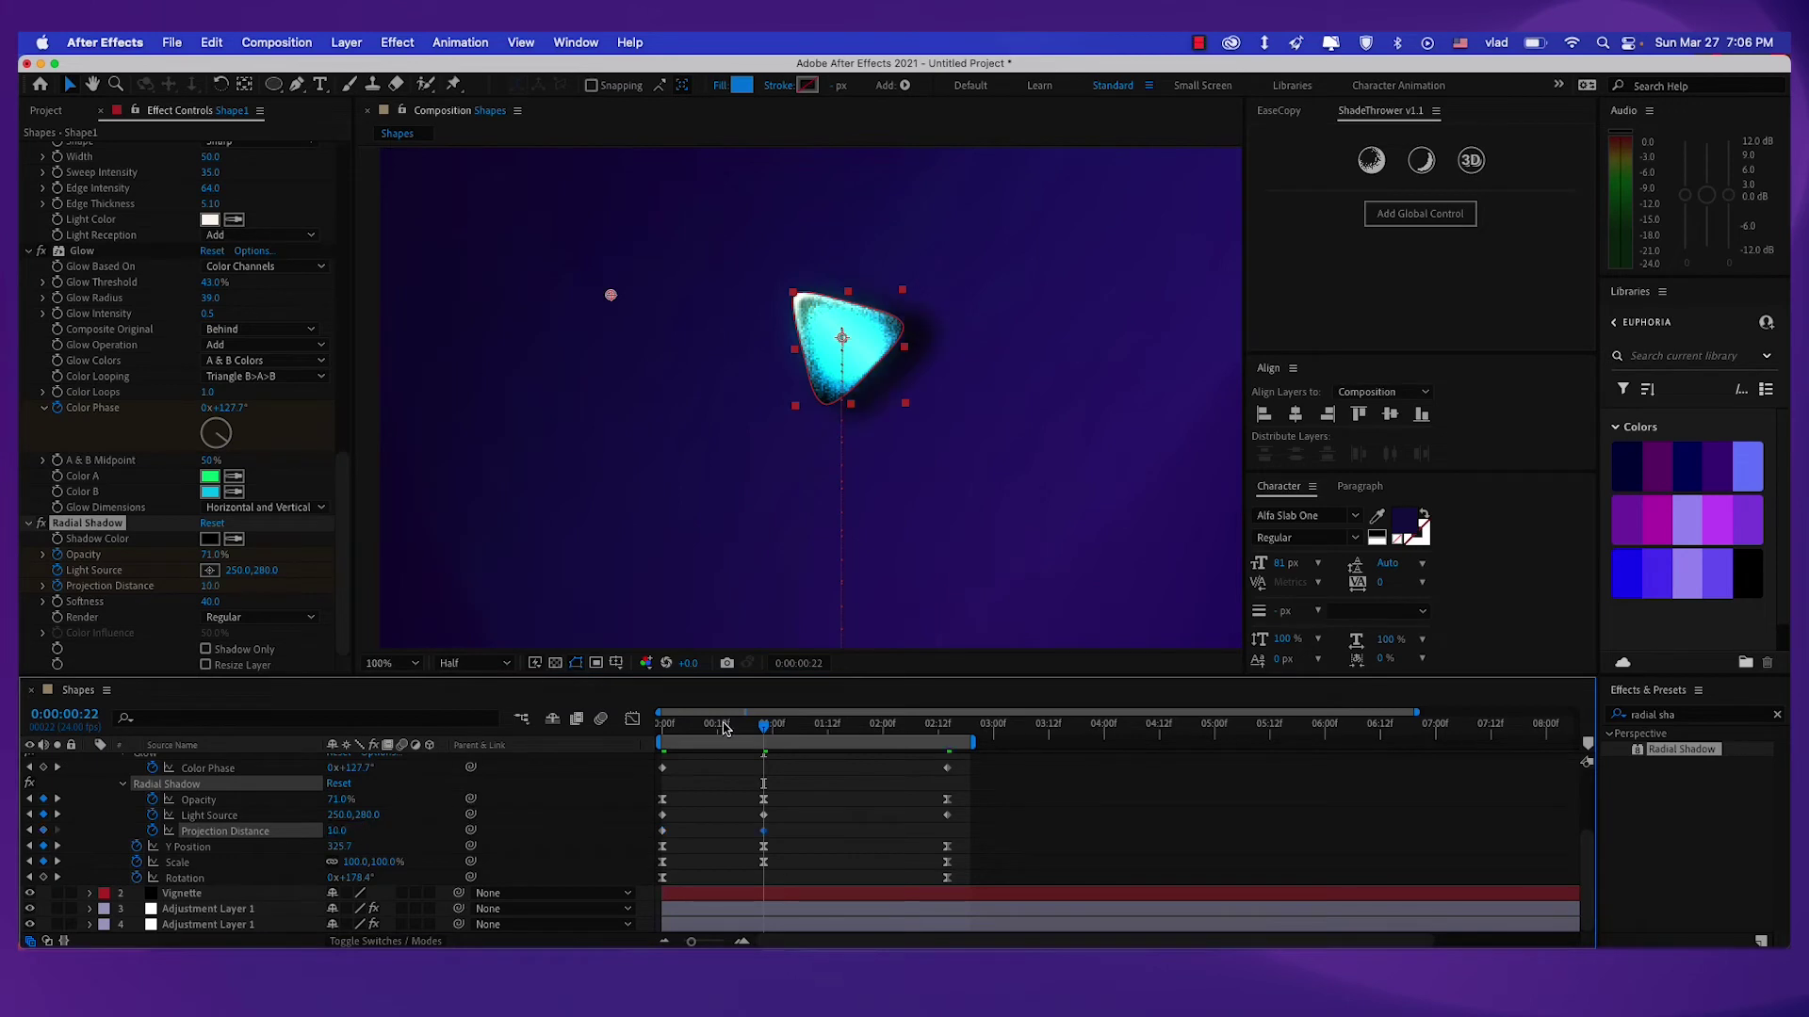
# Copy the first Projection Distance keyframe to 0:00:02:14 so the shadow distance ends at 2.5.
pyautogui.moveTo(799, 734); pyautogui.dragTo(947, 734)
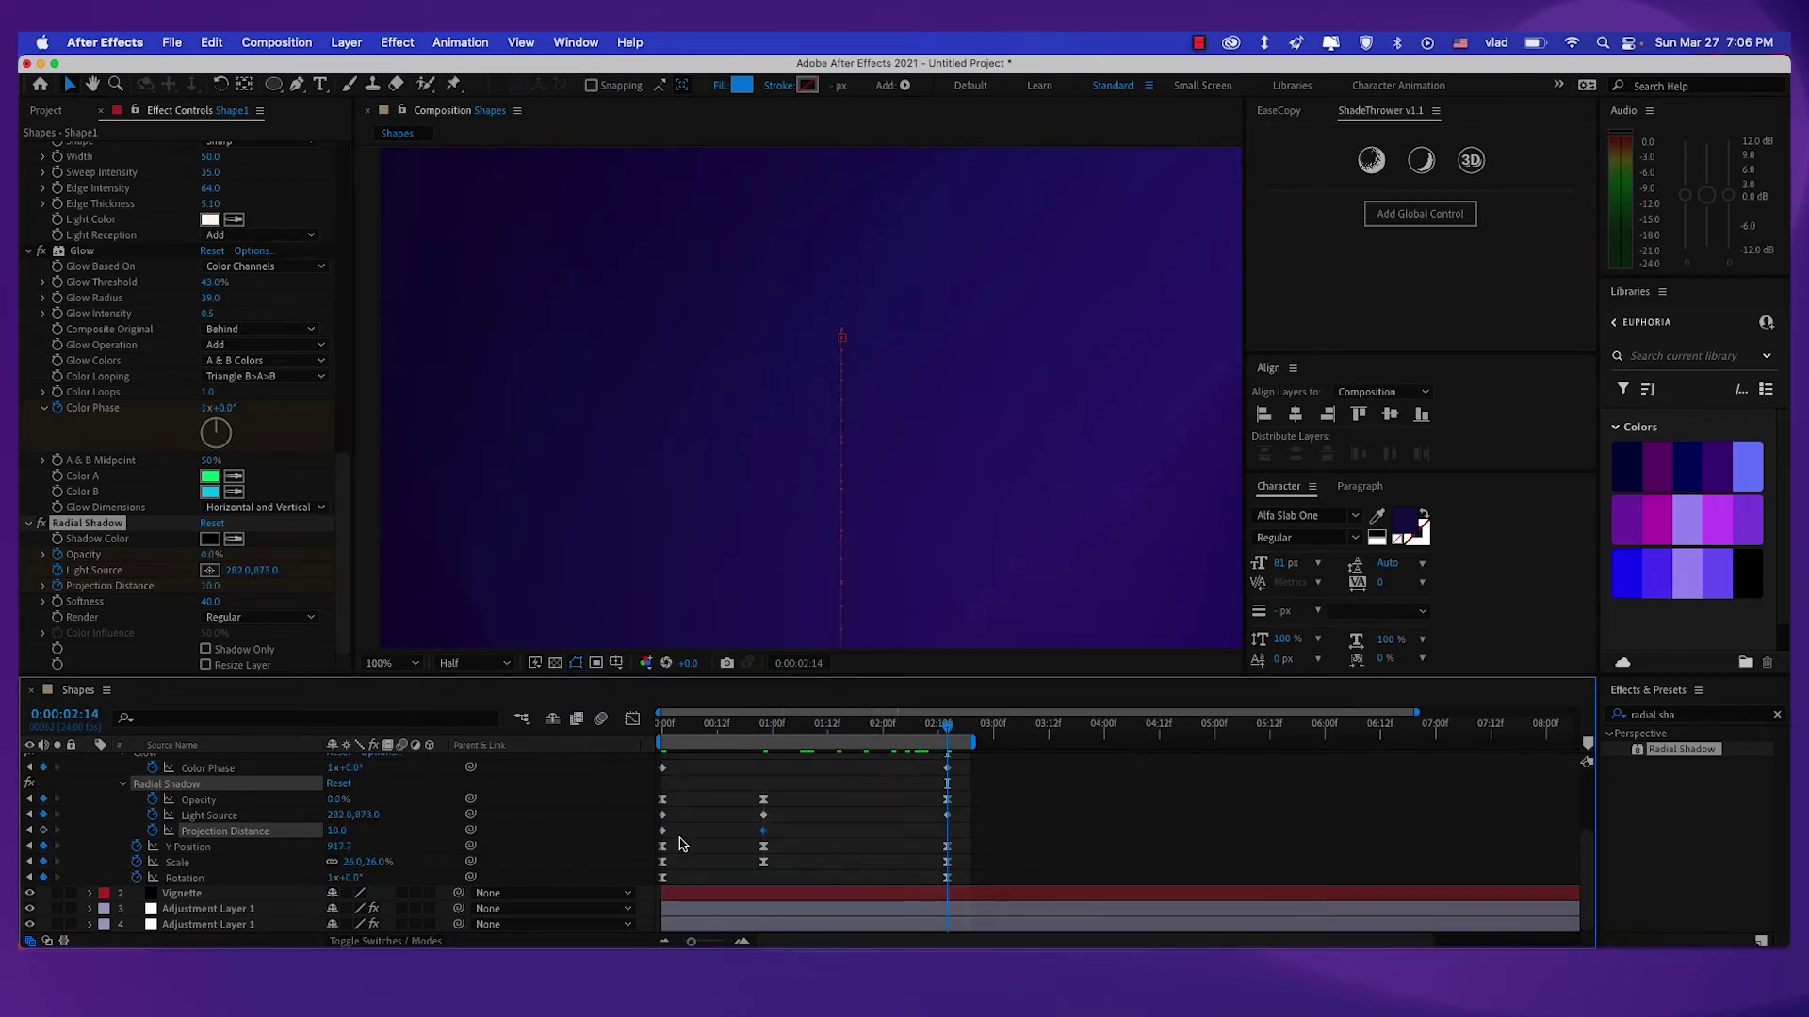
pyautogui.click(662, 833)
pyautogui.moveTo(656, 838); pyautogui.dragTo(662, 837)
# Sharpen the eased Projection Distance curve in the speed graph by lengthening the middle keyframe's influence handles.
pyautogui.click(633, 719)
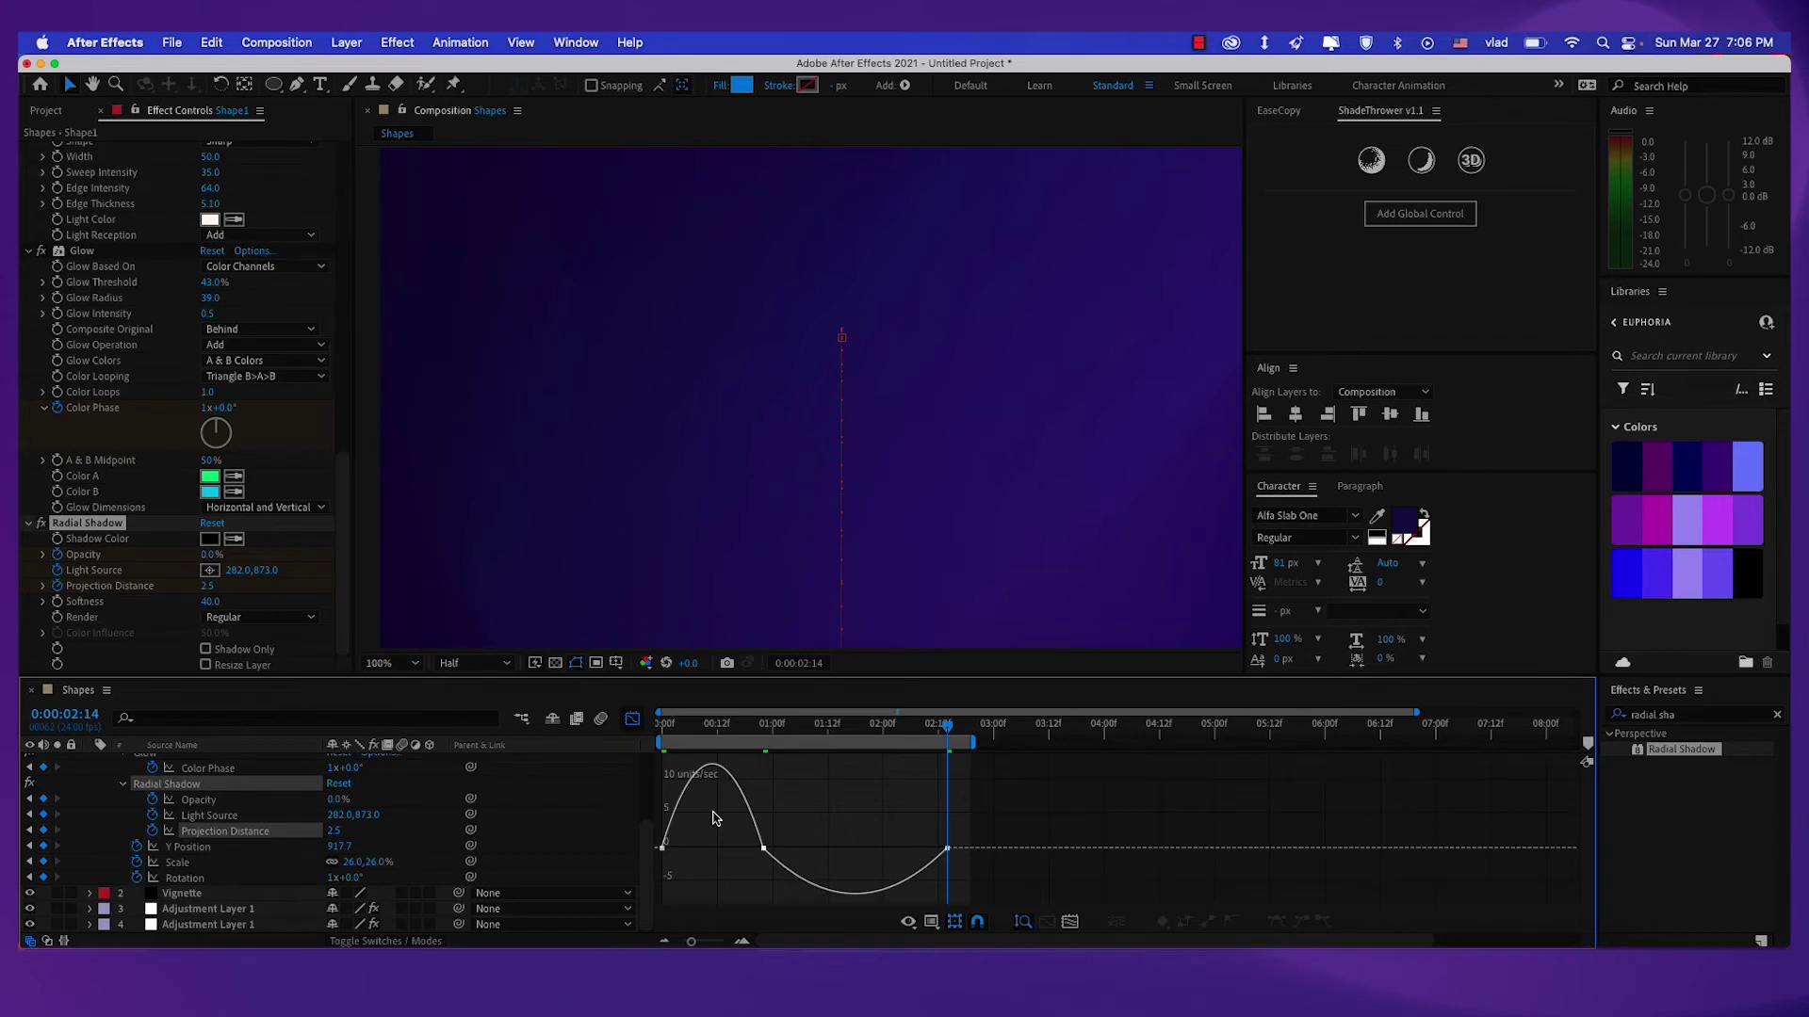
pyautogui.moveTo(705, 817); pyautogui.dragTo(797, 866)
pyautogui.click(762, 864)
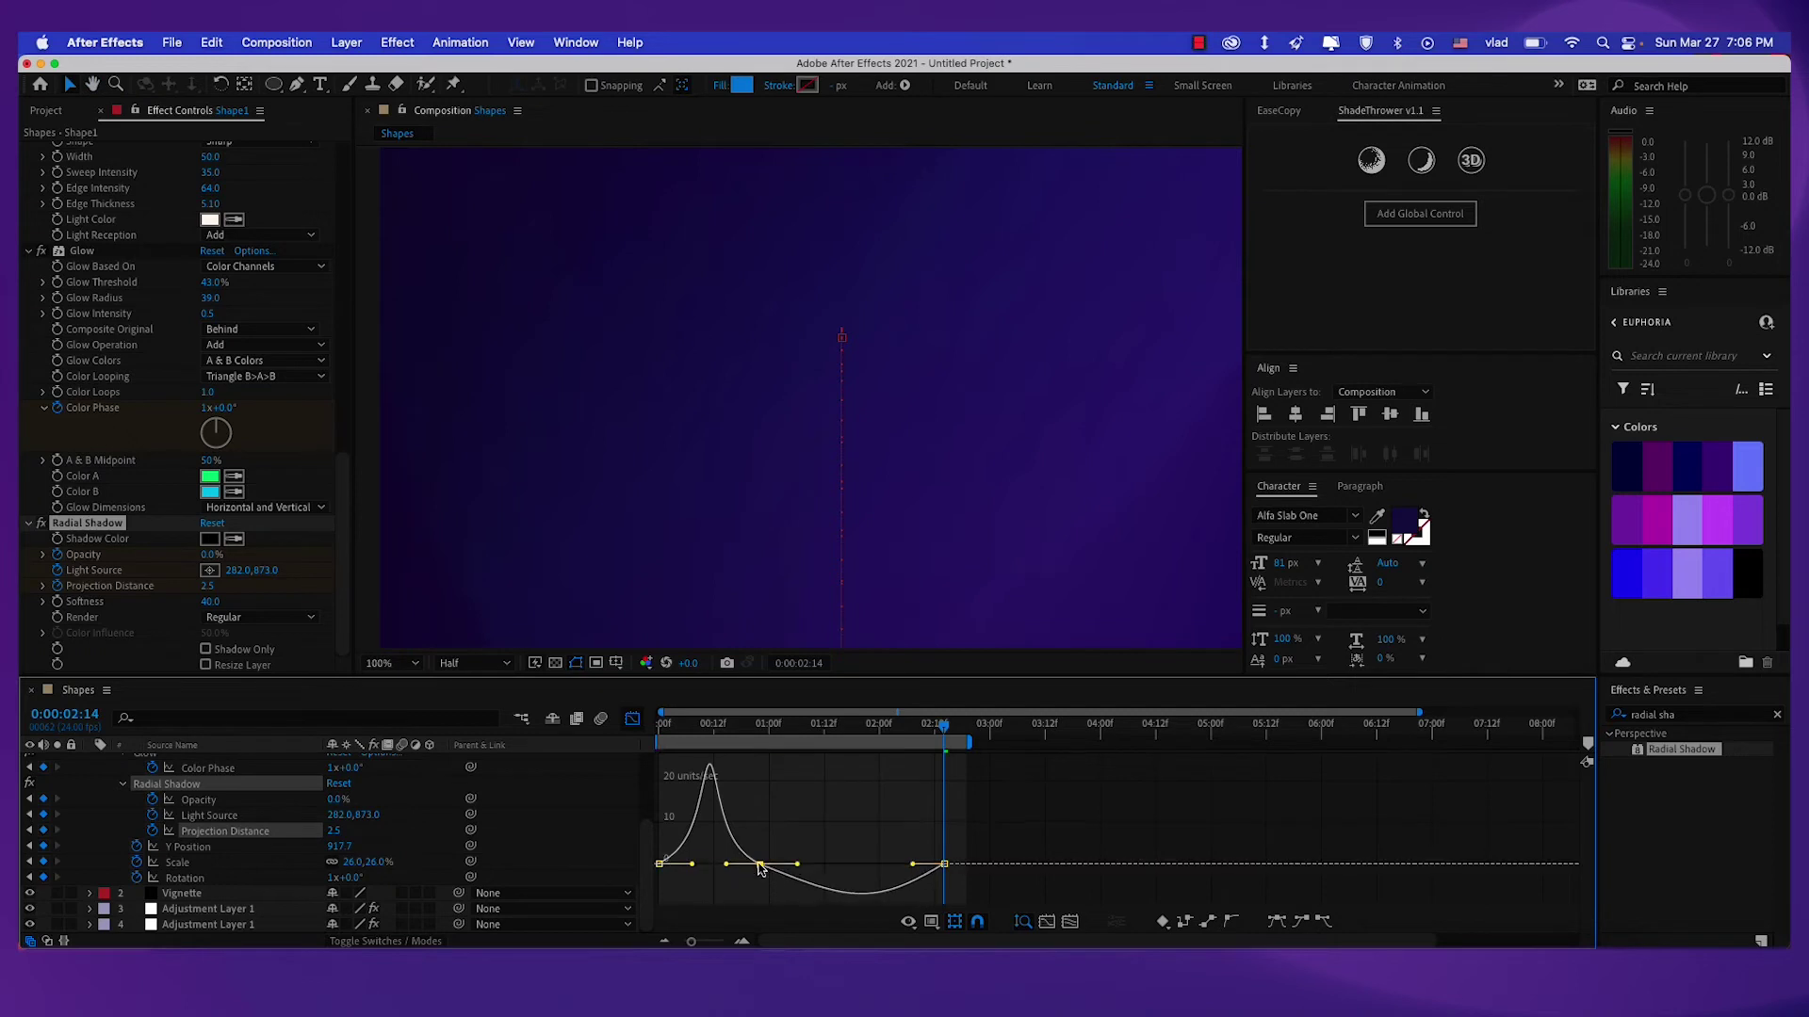
# Apply Easy Ease to all Light Source keyframes of the Radial Shadow and show their speed graph.
pyautogui.click(279, 818)
pyautogui.scroll(-2, 702, 392)
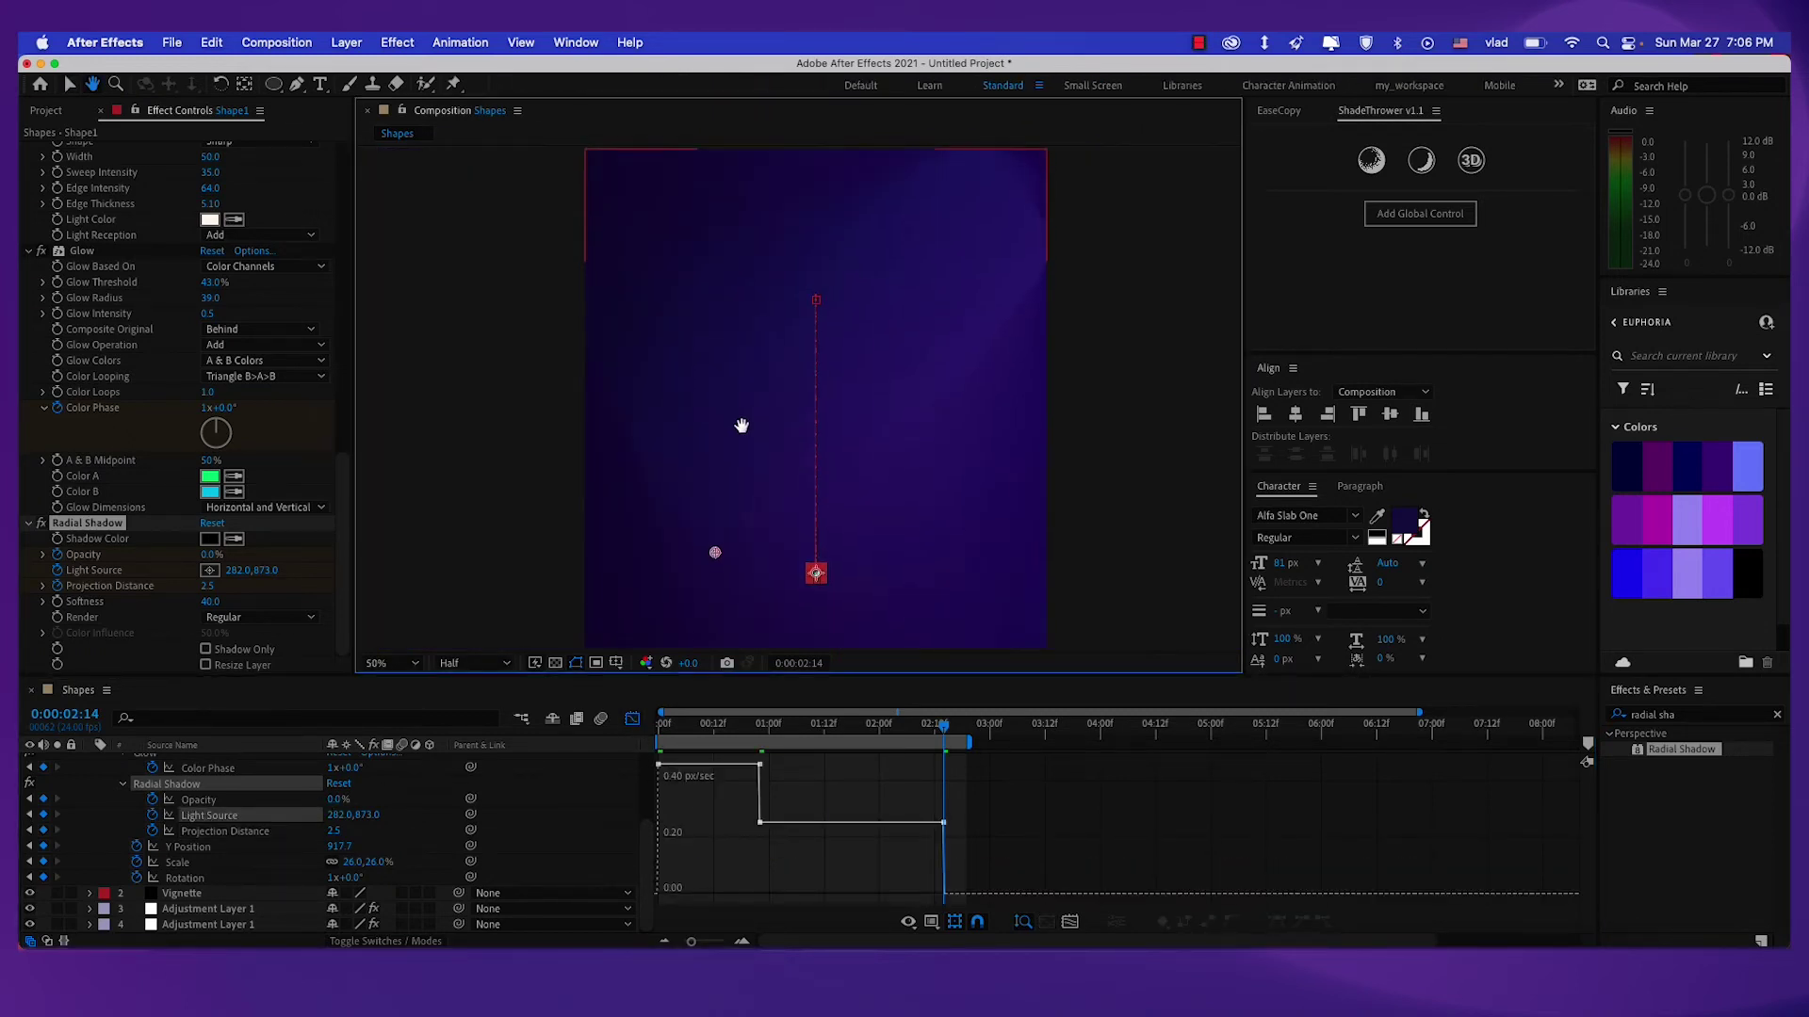
pyautogui.press('v')
pyautogui.click(291, 817)
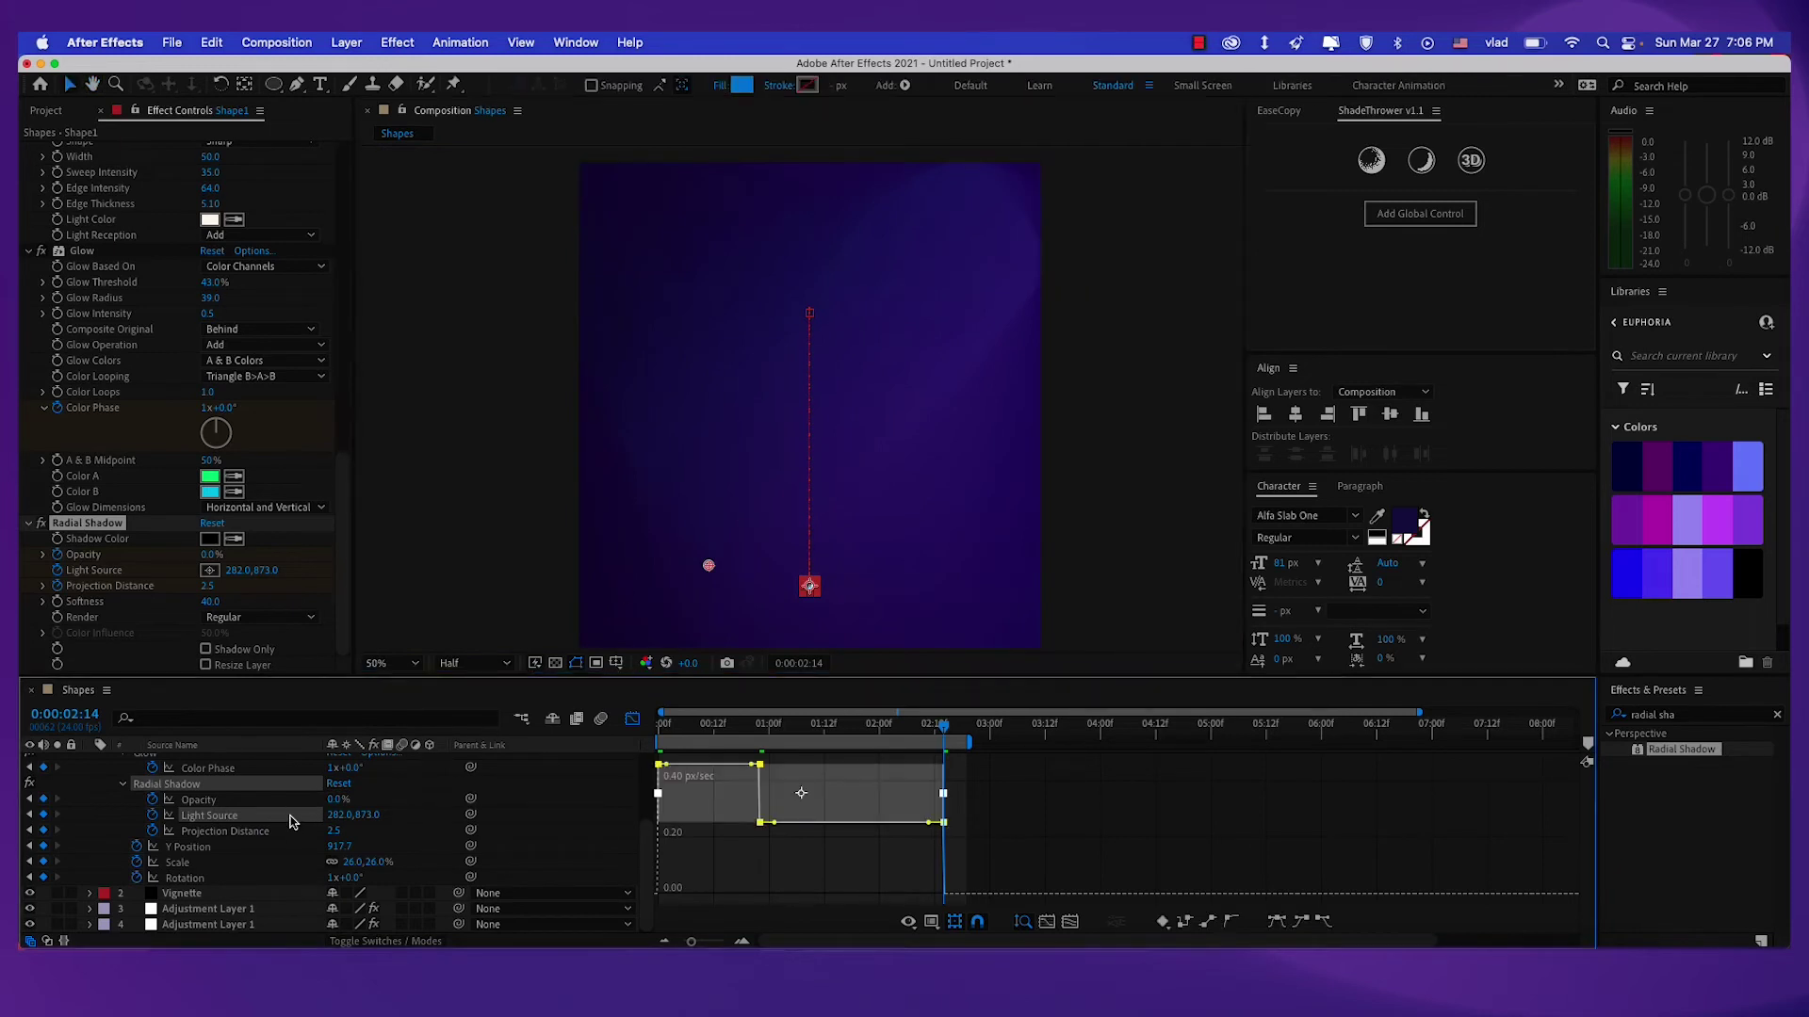
pyautogui.click(632, 718)
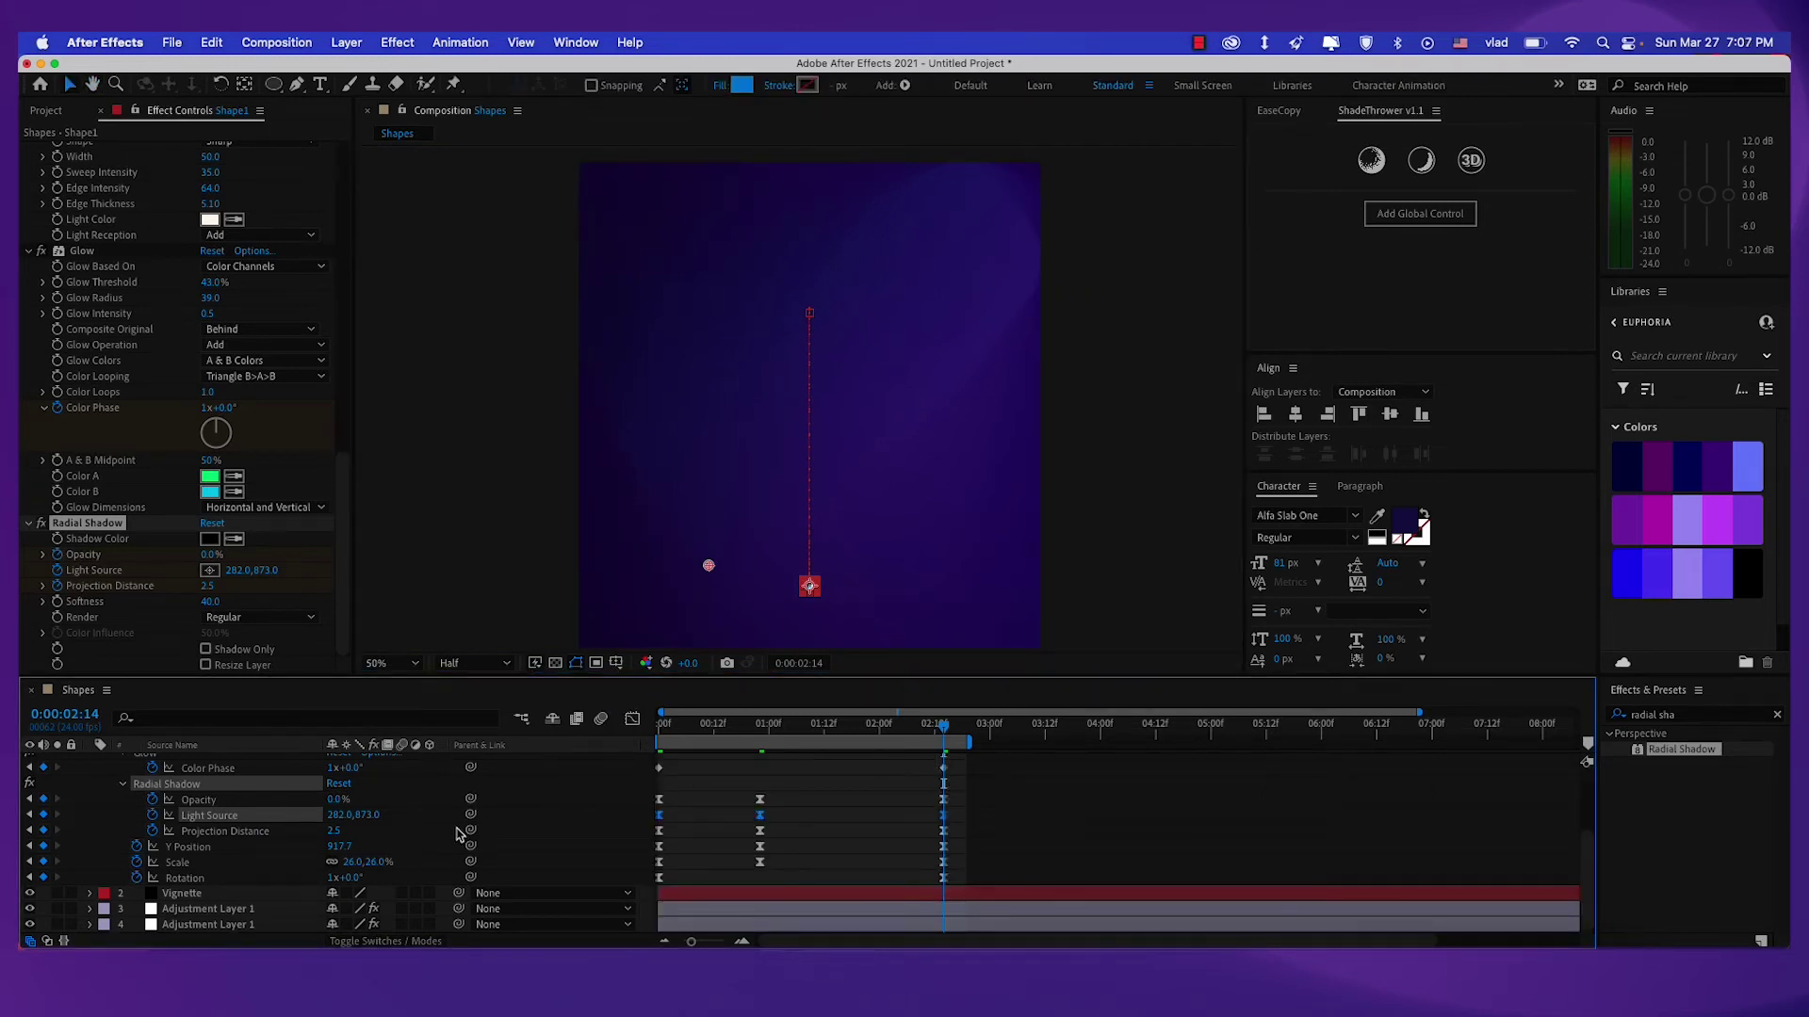
pyautogui.click(632, 718)
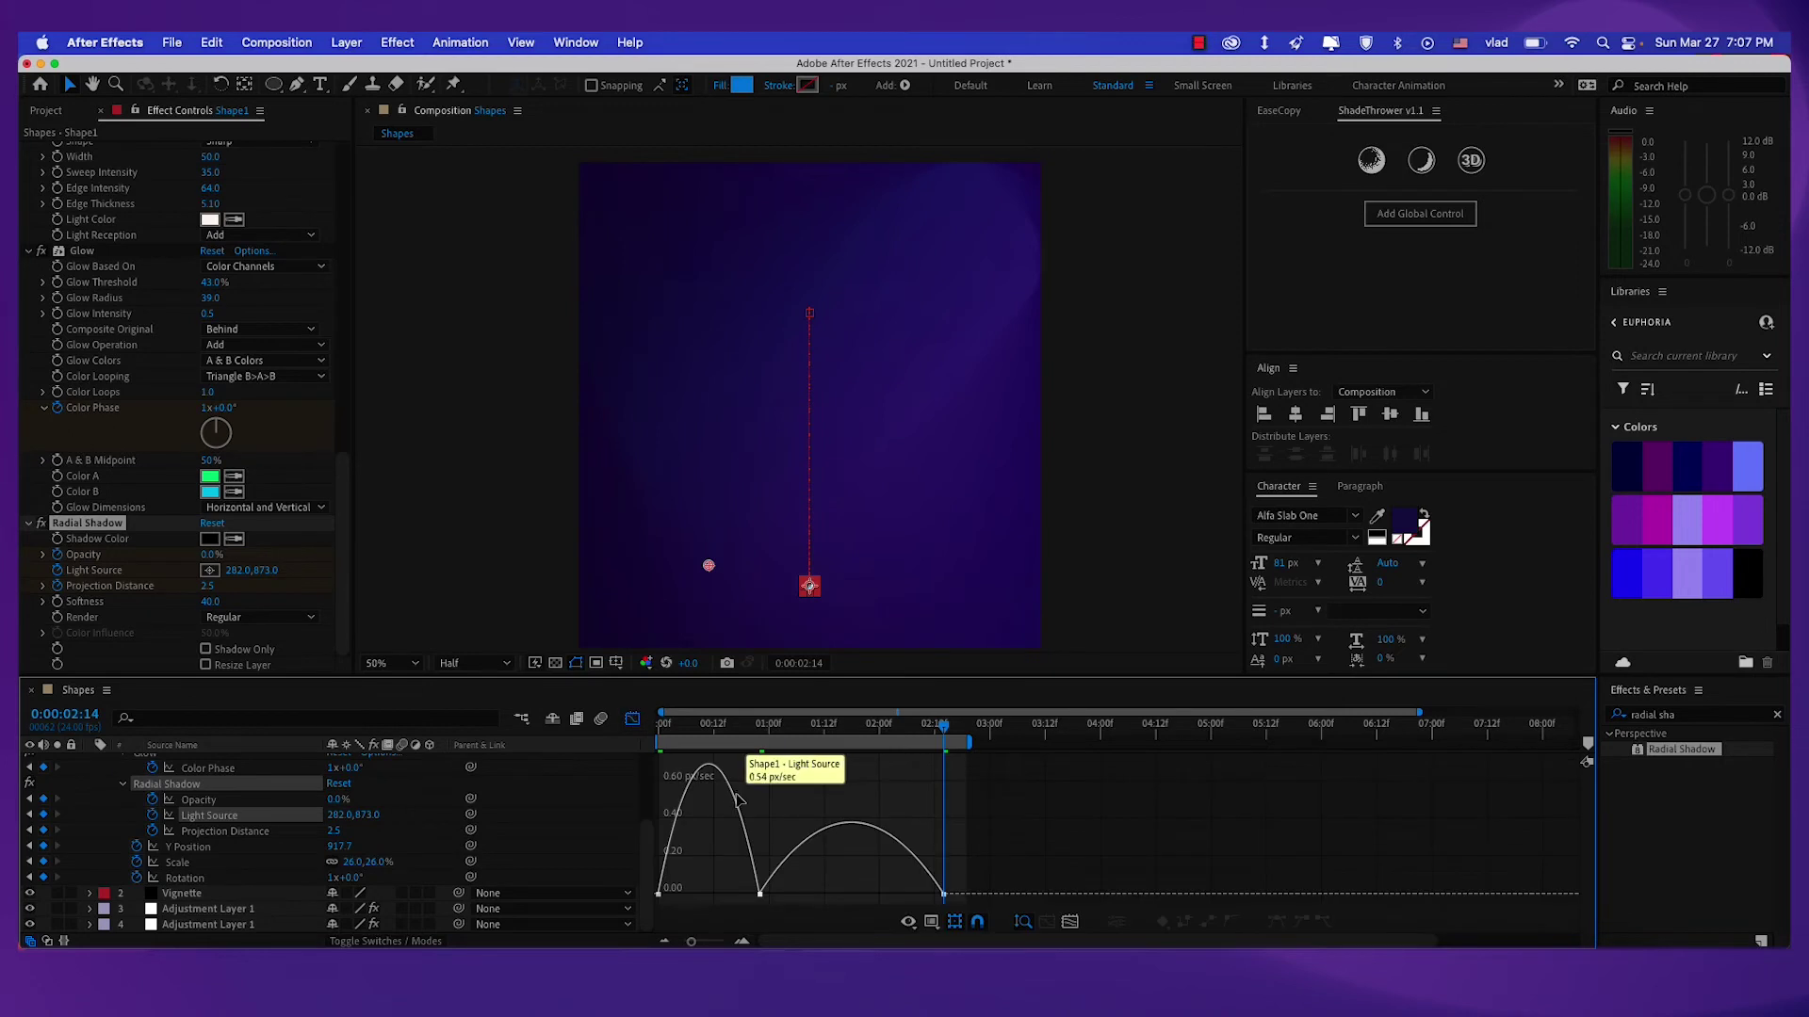
# Lengthen both influence handles of the middle Light Source keyframe for sharper speed peaks, and return to the keyframe view.
pyautogui.scroll(1, 739, 800)
pyautogui.moveTo(766, 804); pyautogui.dragTo(913, 805)
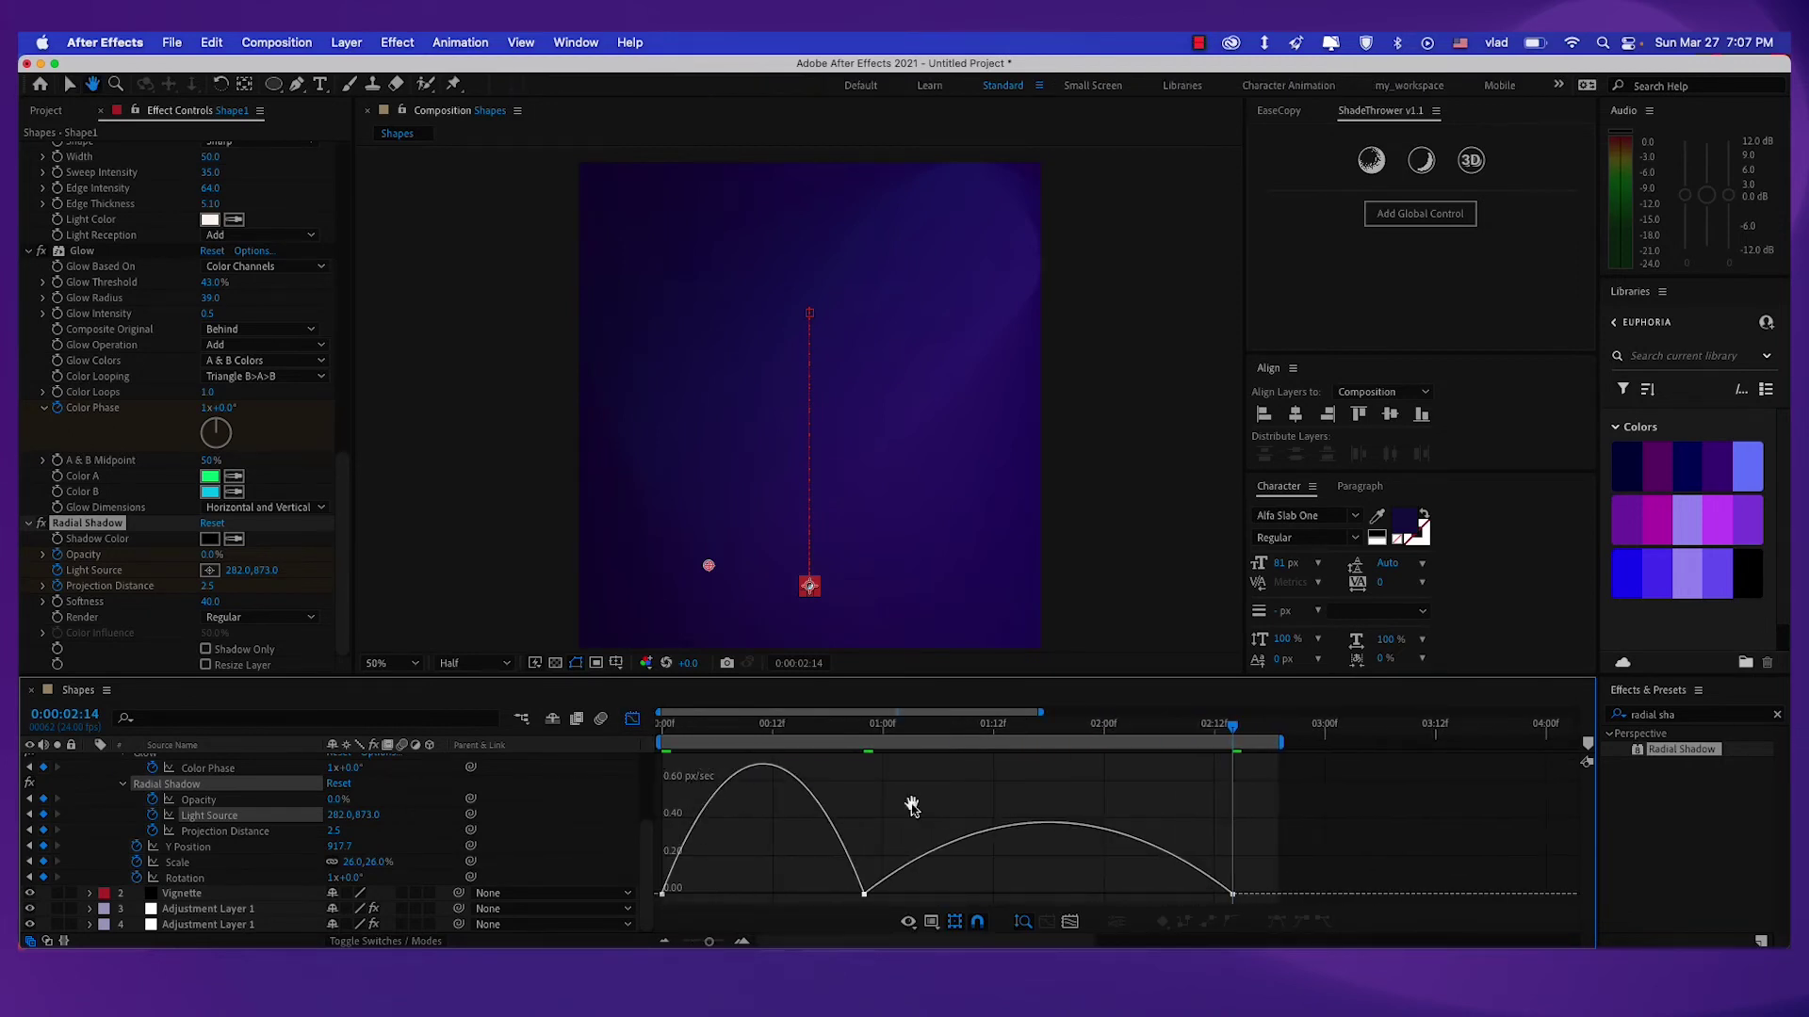
pyautogui.press('super+a')
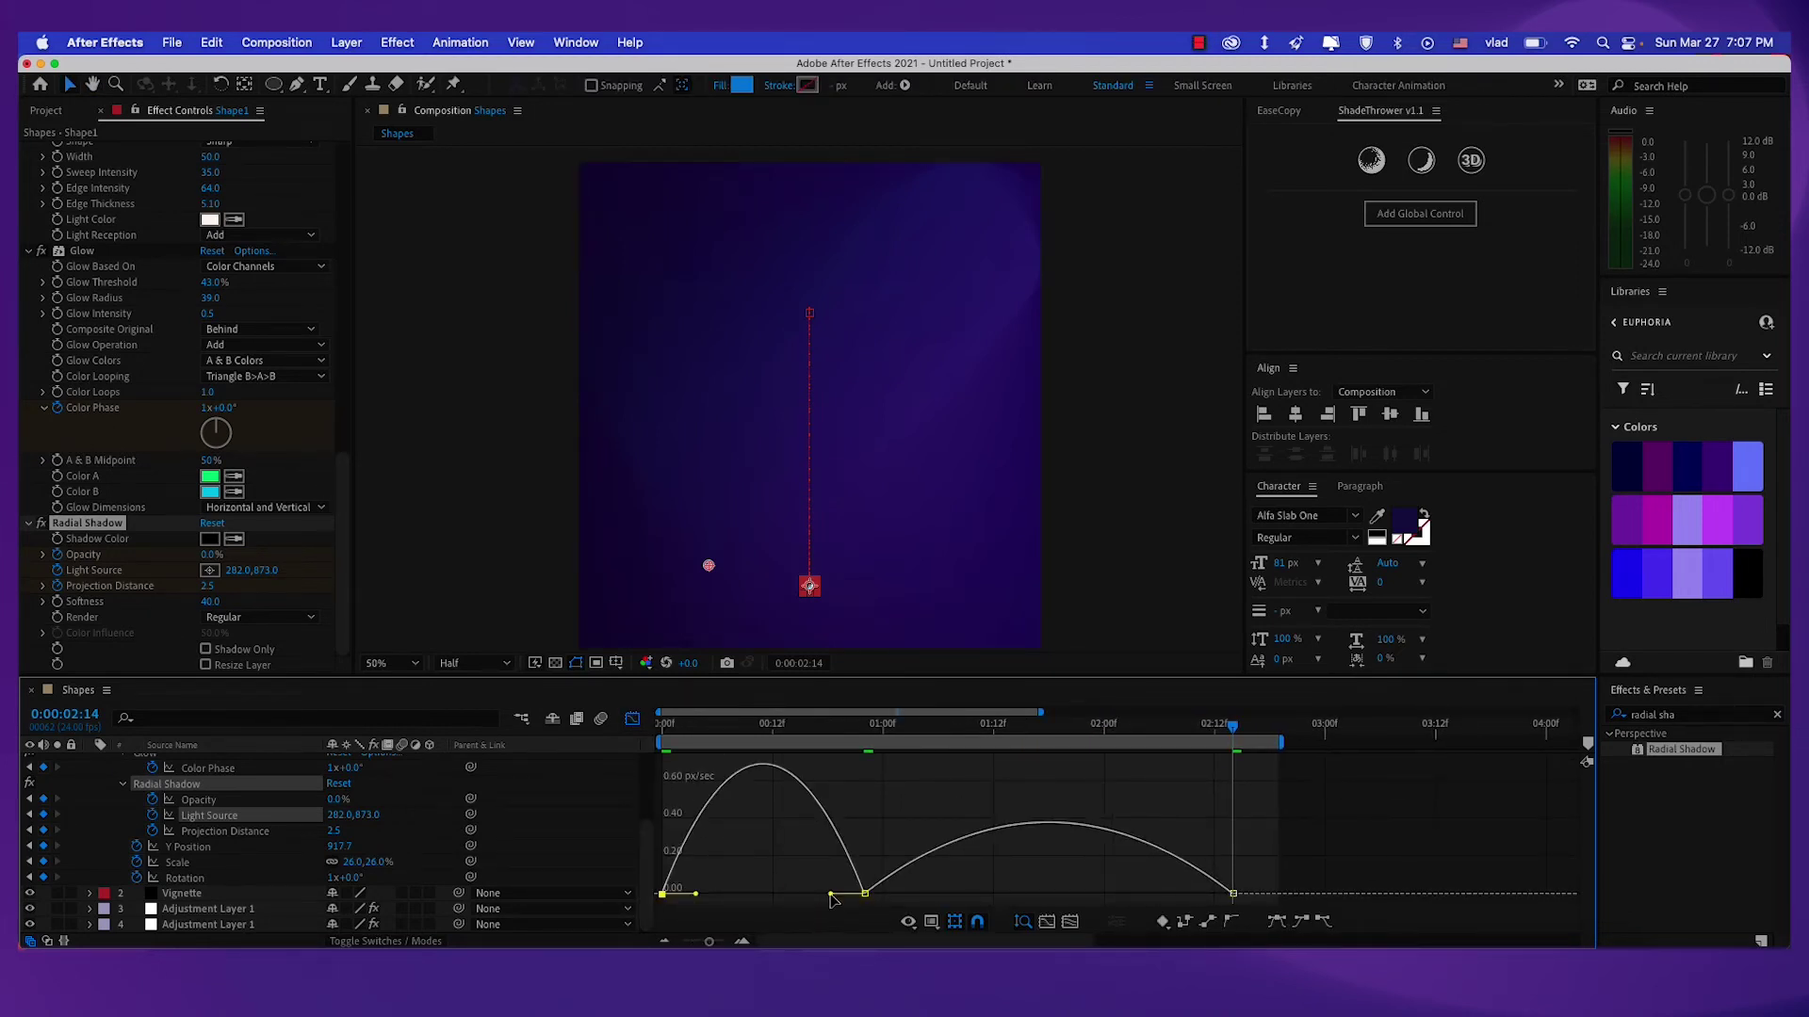
pyautogui.moveTo(831, 899); pyautogui.dragTo(766, 899)
pyautogui.moveTo(925, 894); pyautogui.dragTo(1050, 897)
pyautogui.moveTo(765, 895); pyautogui.dragTo(763, 895)
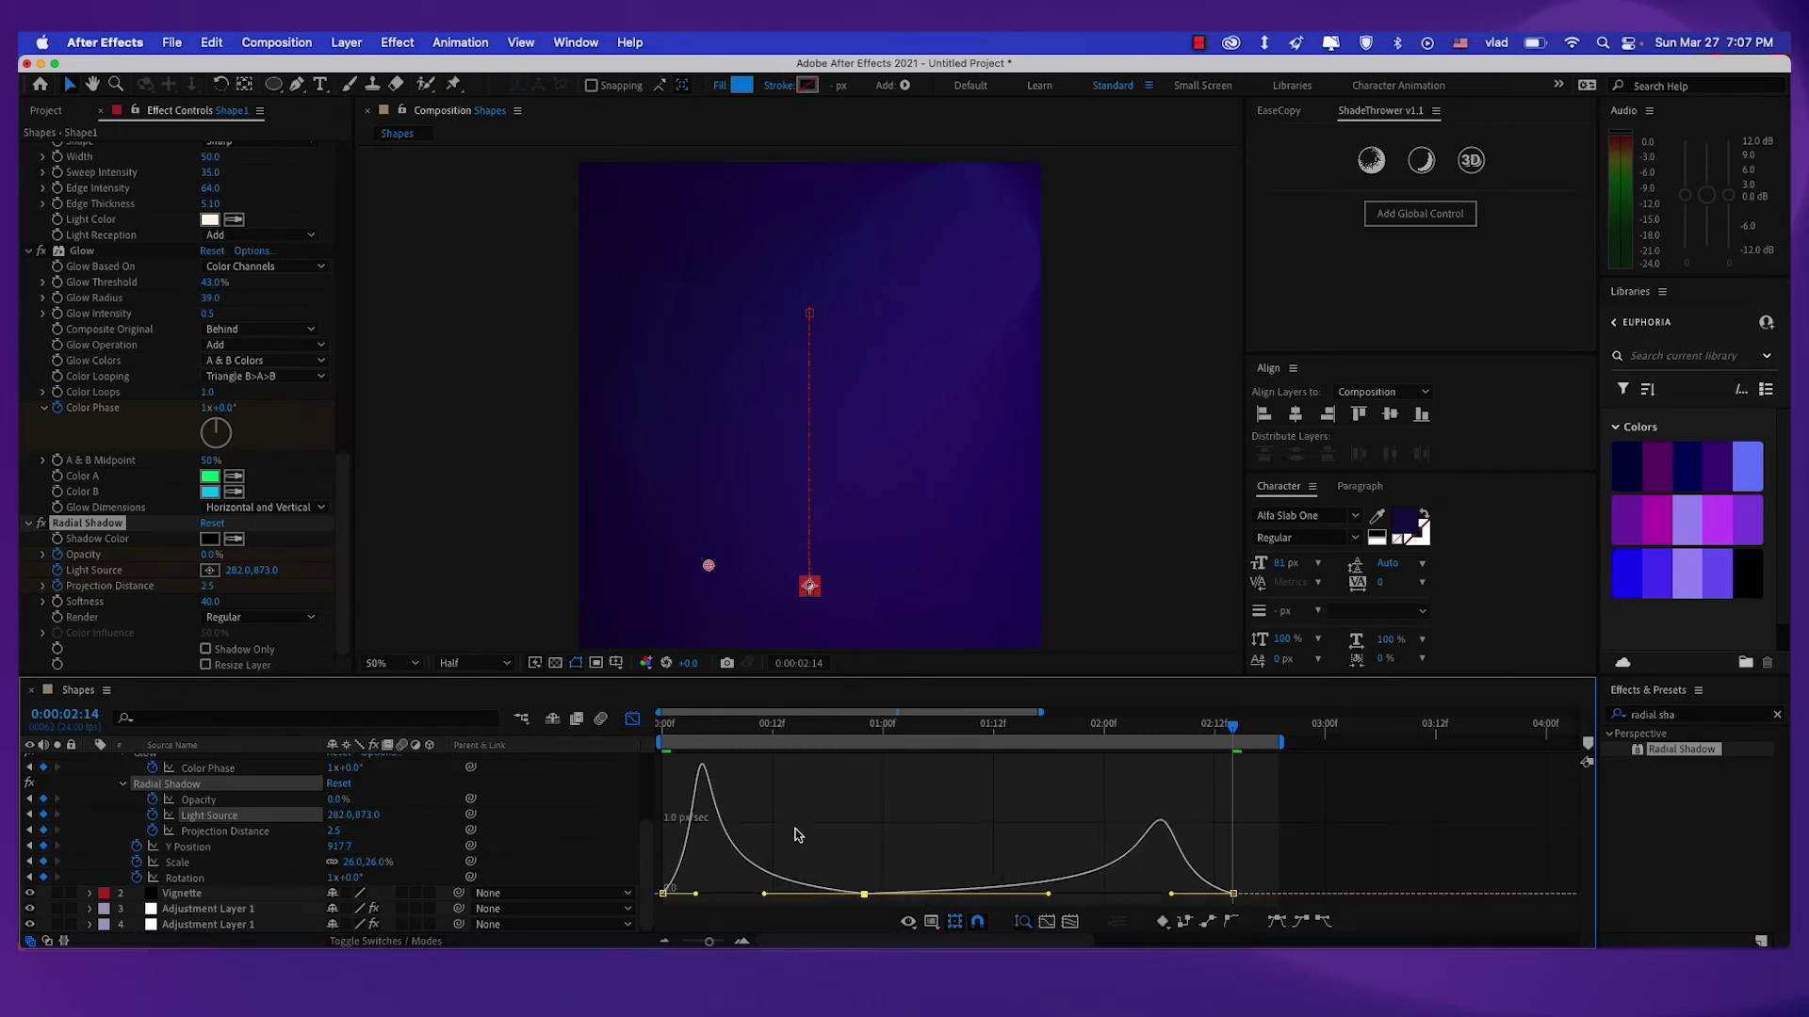
pyautogui.press('-')
pyautogui.press('-')
pyautogui.click(639, 719)
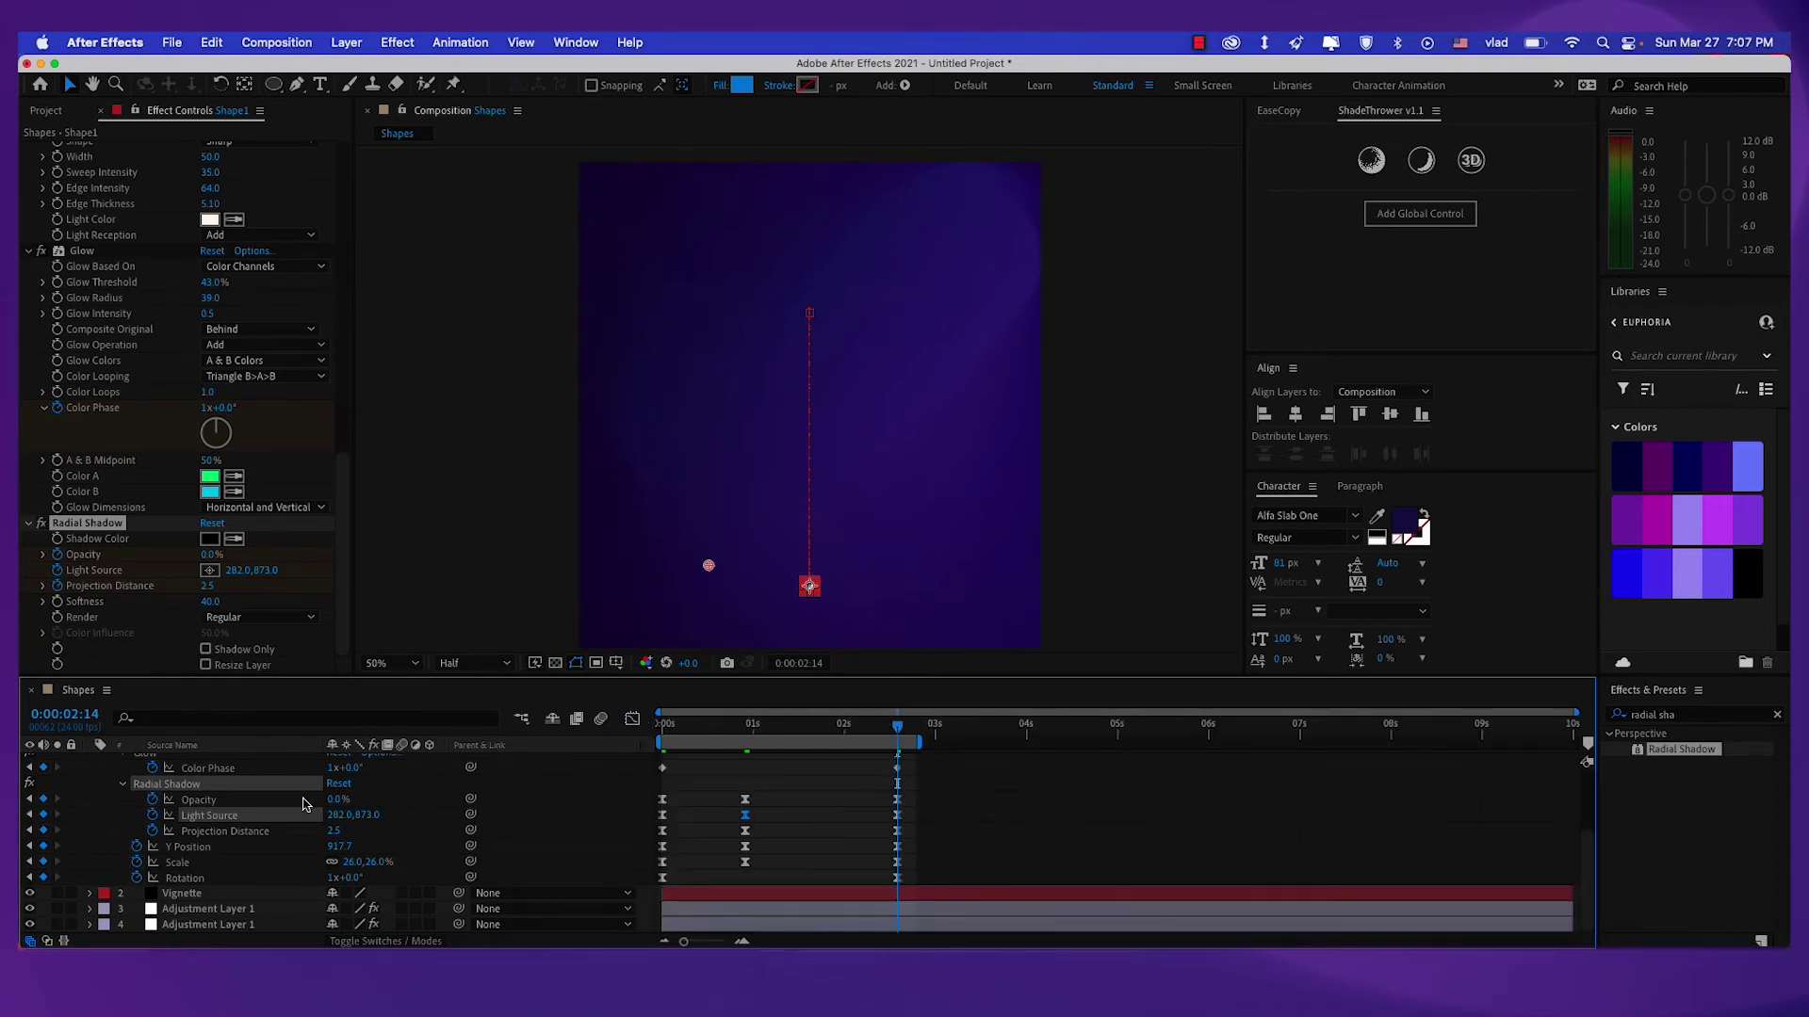
# Set the Radial Shadow opacity to 0% at 0:00:00:00.
pyautogui.moveTo(711, 731); pyautogui.dragTo(644, 732)
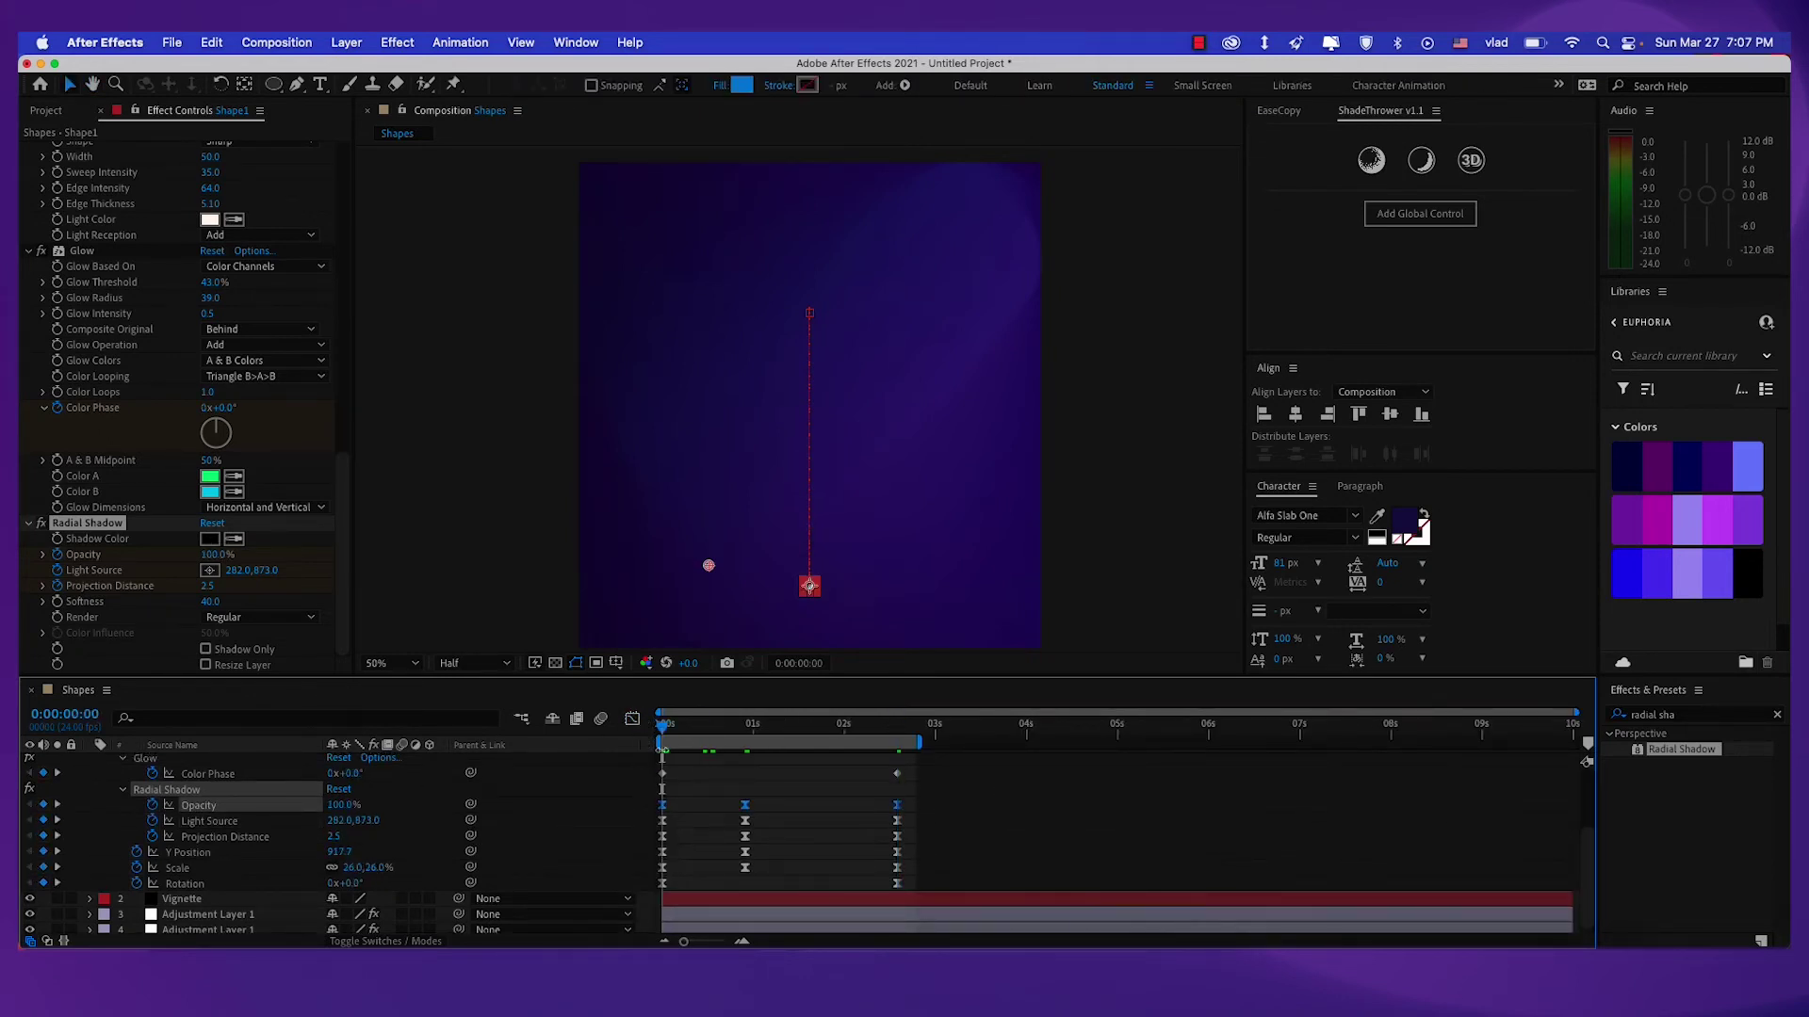
pyautogui.moveTo(684, 800); pyautogui.dragTo(629, 809)
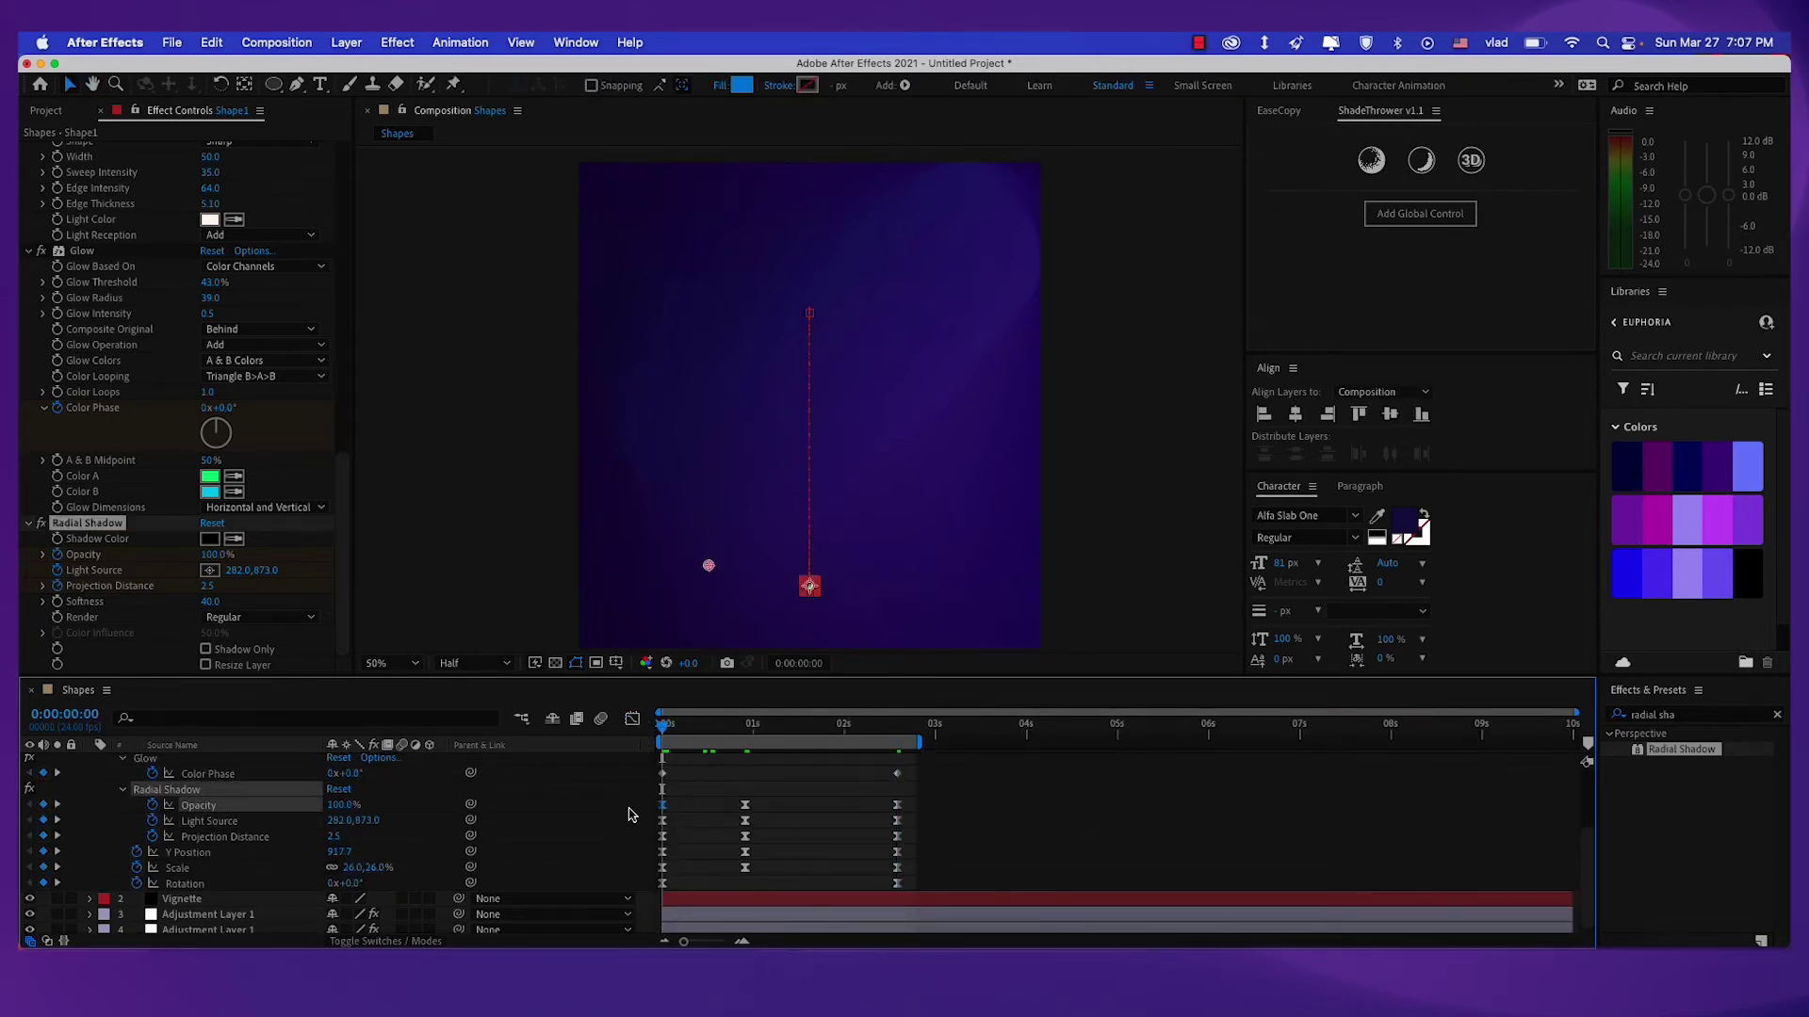
pyautogui.click(352, 809)
pyautogui.write('0')
pyautogui.press('Return')
# Set the Radial Shadow opacity to 10% at 0:00:00:22.
pyautogui.scroll(1, 777, 593)
pyautogui.press('h')
pyautogui.moveTo(777, 592); pyautogui.dragTo(800, 445)
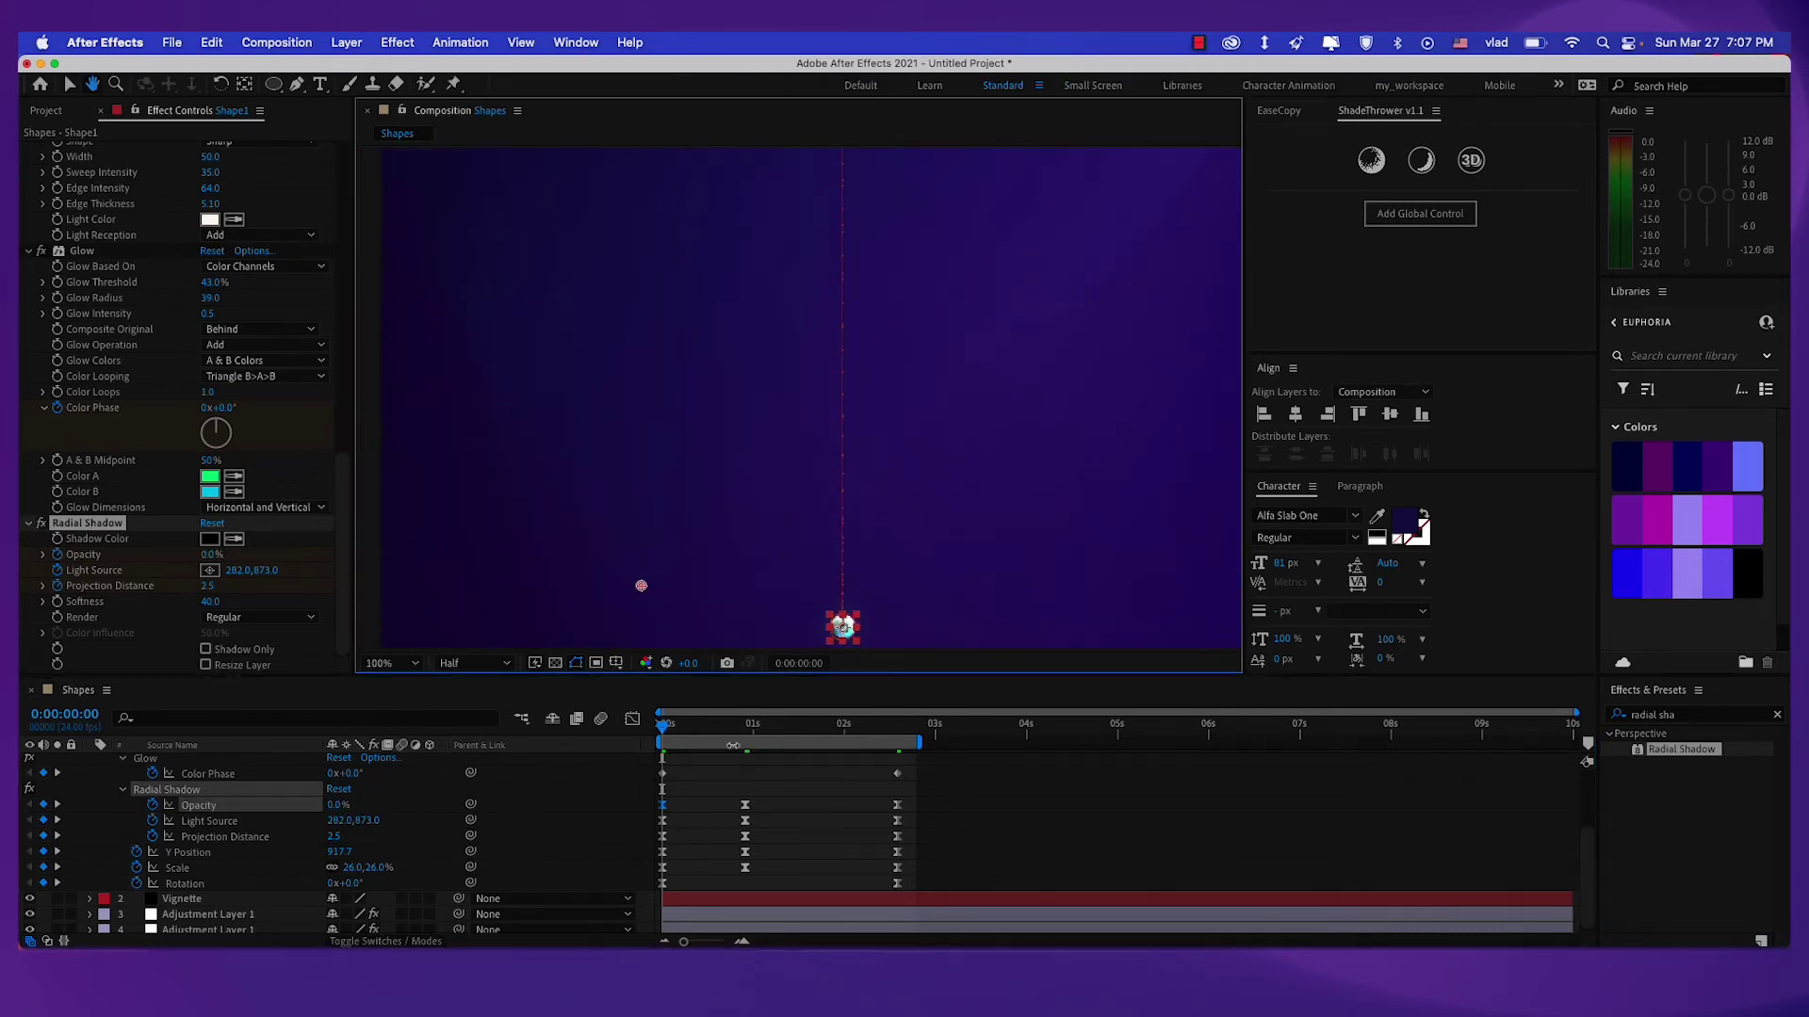
pyautogui.press('v')
pyautogui.moveTo(720, 728); pyautogui.dragTo(747, 730)
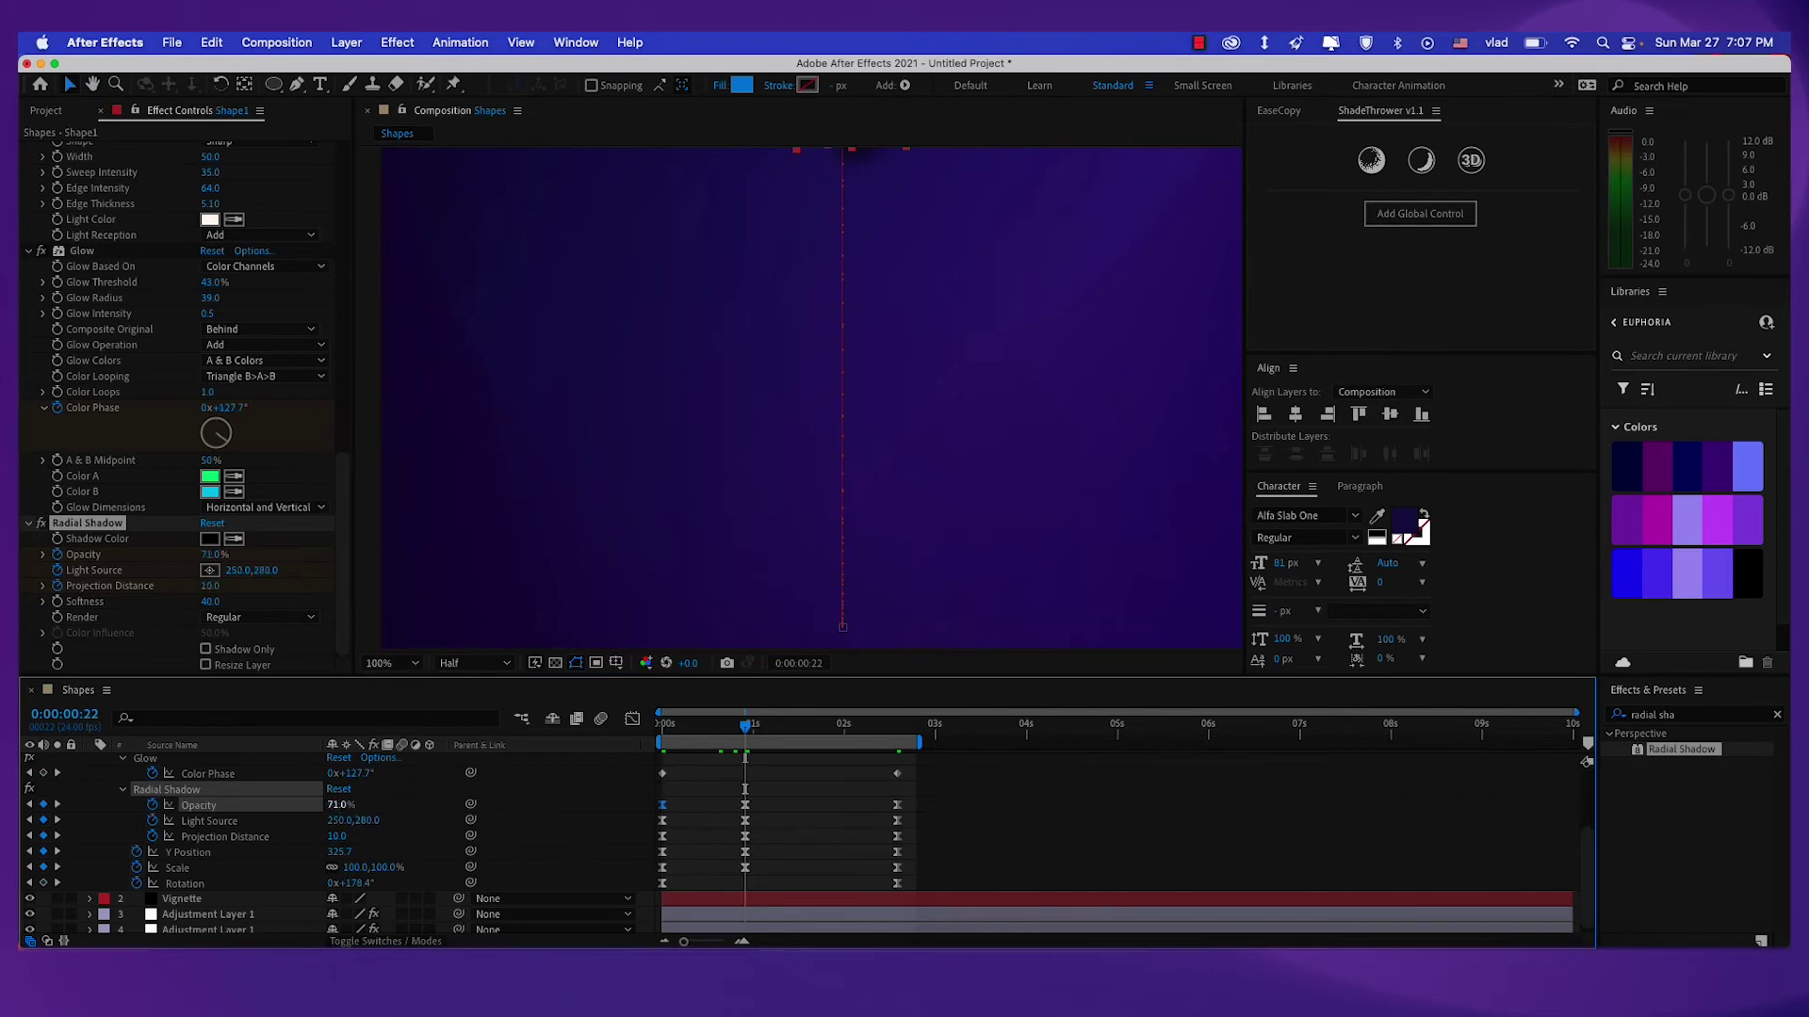
pyautogui.click(342, 807)
pyautogui.write('10')
pyautogui.press('Return')
# Fit the composition in view and preview the shape animation to check how its shadow moves and fades.
pyautogui.moveTo(845, 727); pyautogui.dragTo(889, 731)
pyautogui.click(781, 801)
pyautogui.scroll(-1, 788, 605)
pyautogui.moveTo(788, 583); pyautogui.dragTo(784, 633)
pyautogui.scroll(1, 799, 524)
pyautogui.scroll(-1, 788, 626)
pyautogui.moveTo(857, 477); pyautogui.dragTo(832, 539)
pyautogui.press('v')
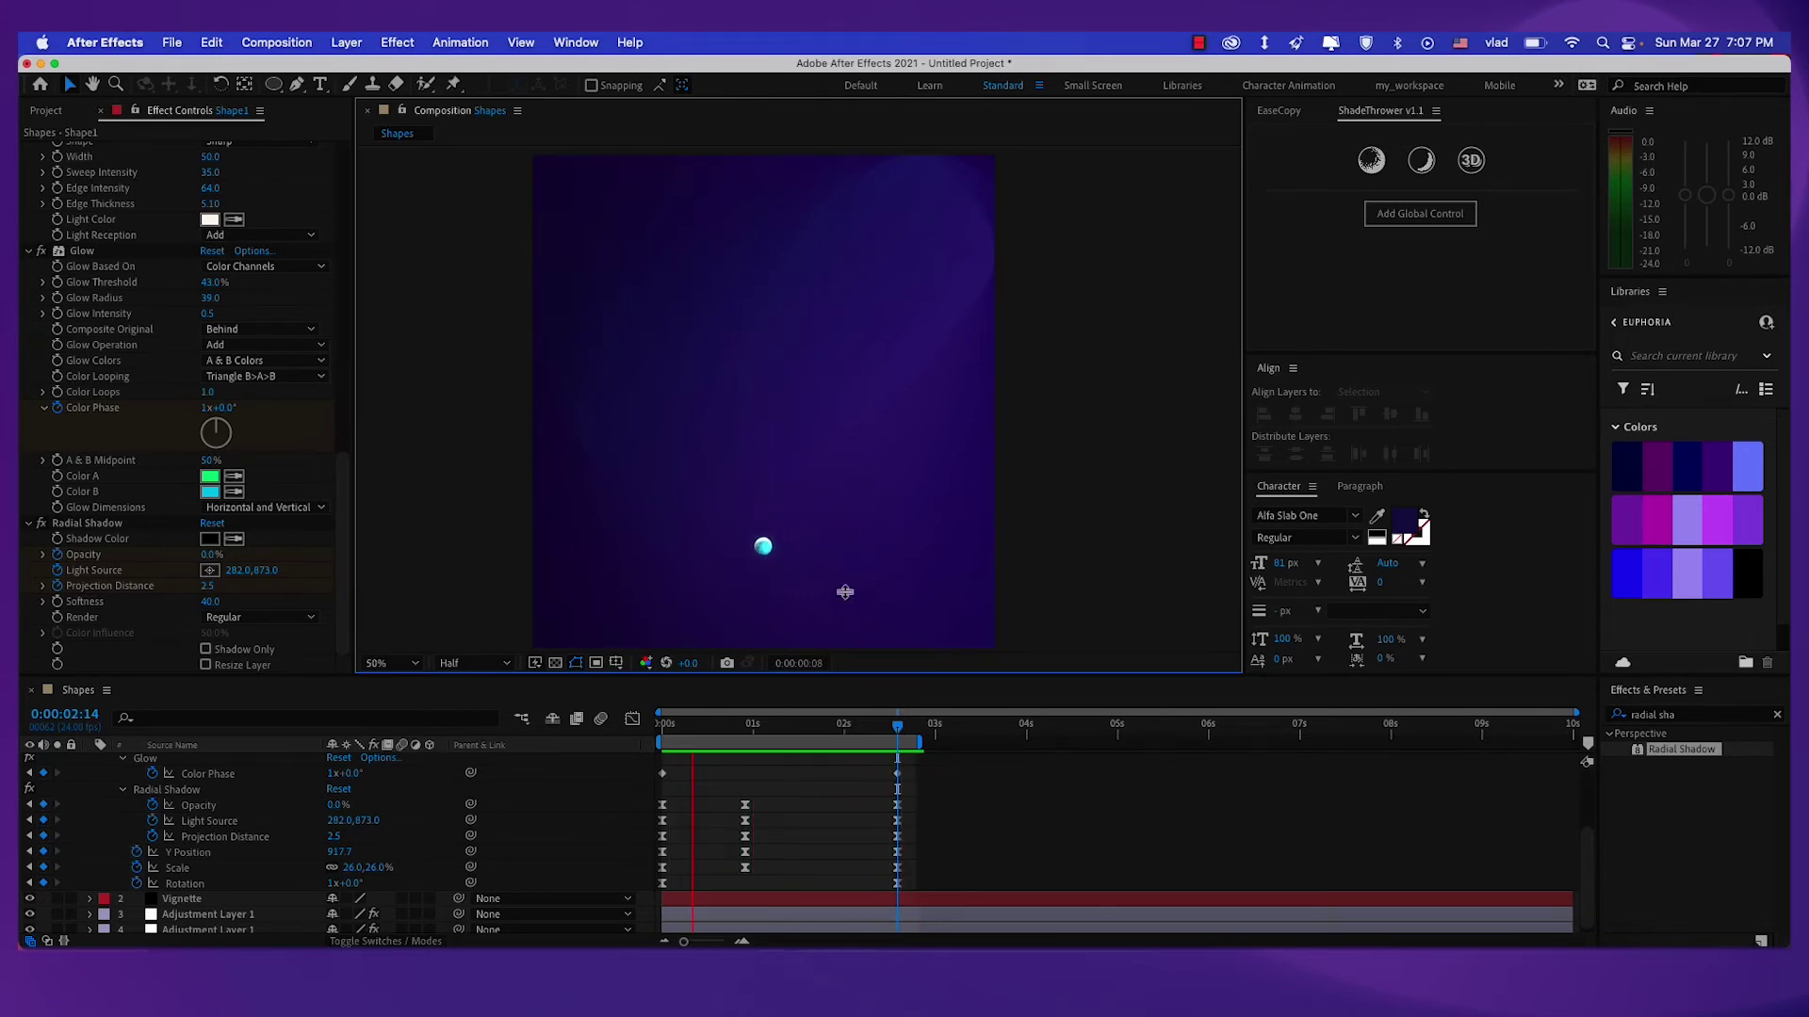
pyautogui.press('space')
pyautogui.click(516, 792)
pyautogui.scroll(3, 515, 795)
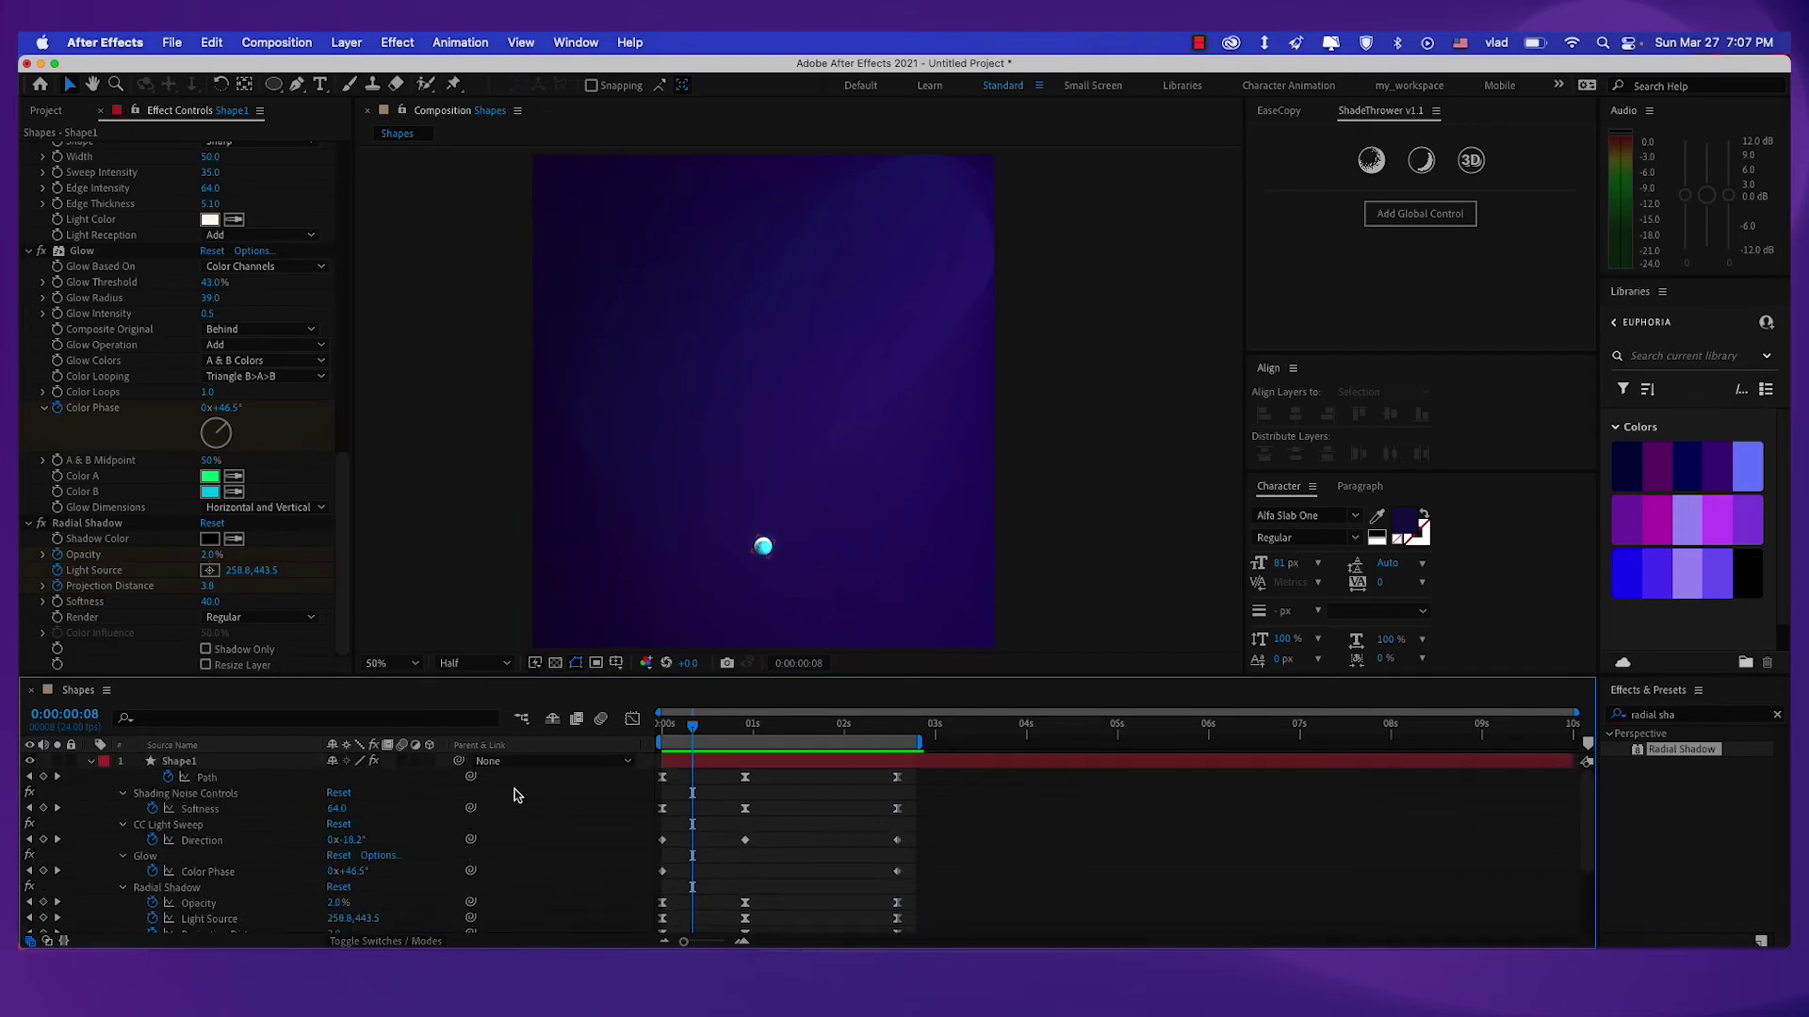
# Collapse Shape1's properties and add a full-composition rectangle shape layer with the Rectangle tool.
pyautogui.click(90, 761)
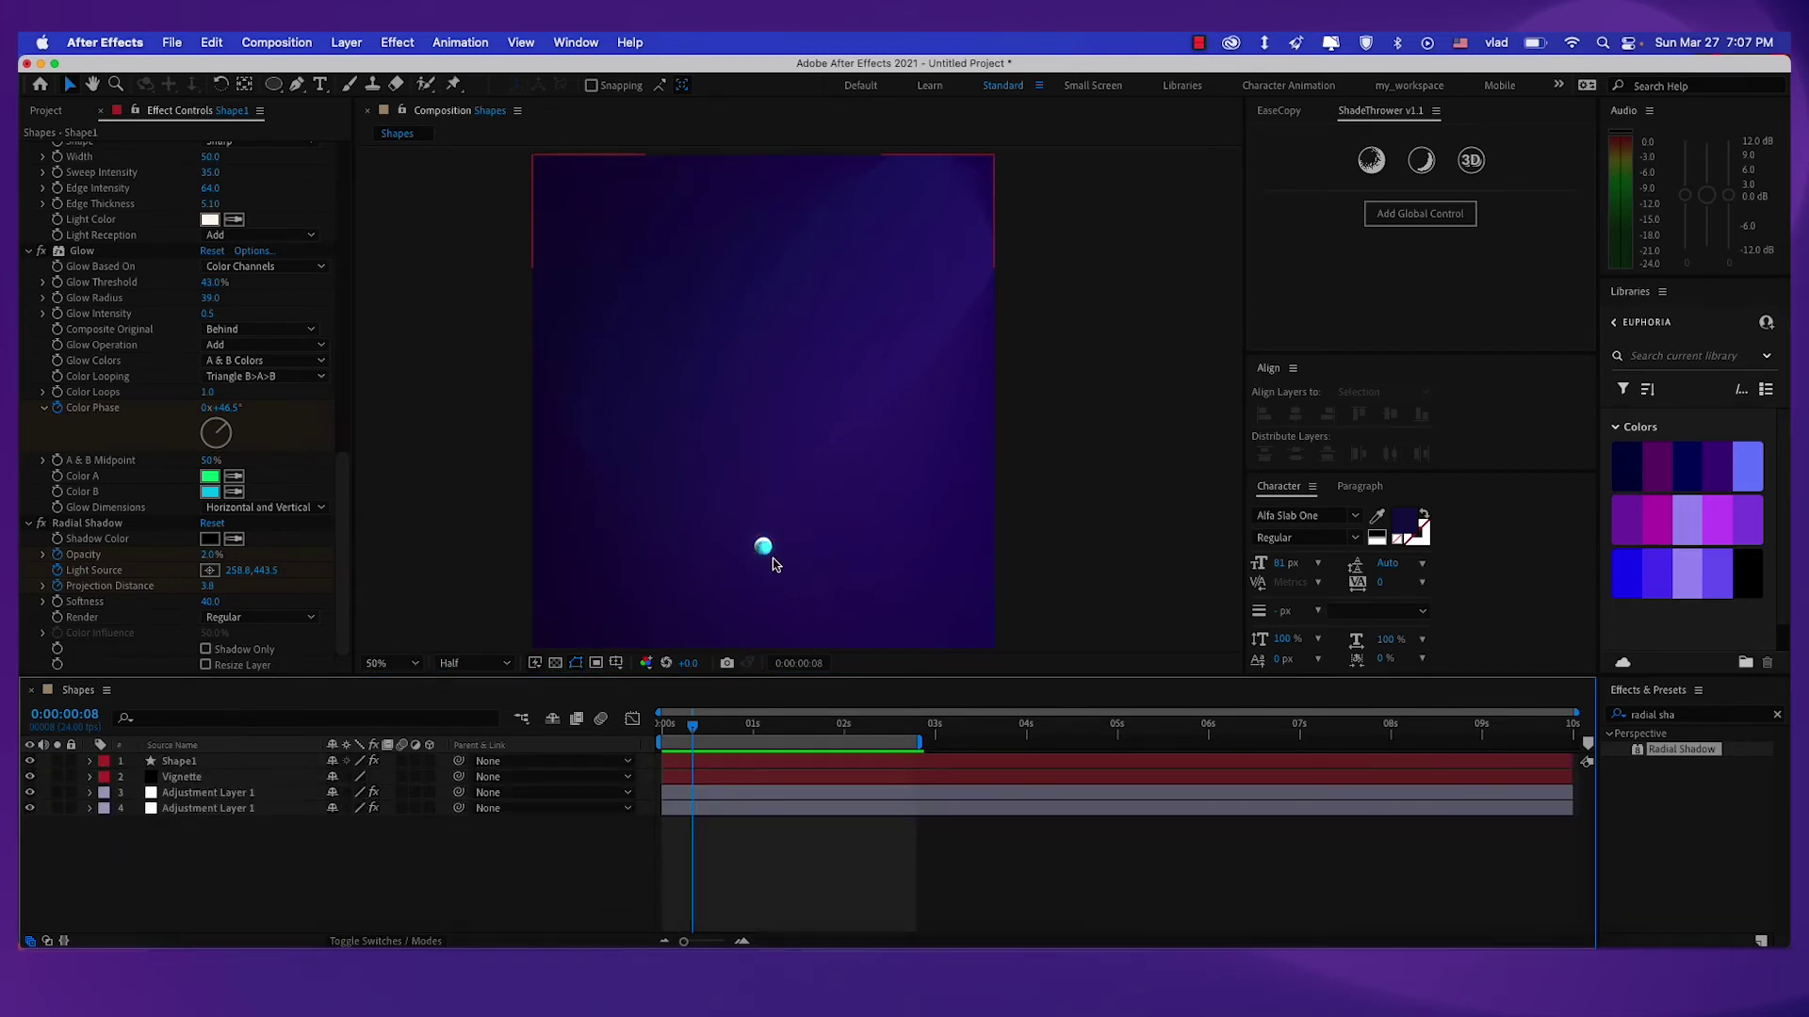
pyautogui.scroll(1, 776, 565)
pyautogui.press('space')
pyautogui.moveTo(776, 564); pyautogui.dragTo(820, 365)
pyautogui.moveTo(660, 580); pyautogui.dragTo(633, 556)
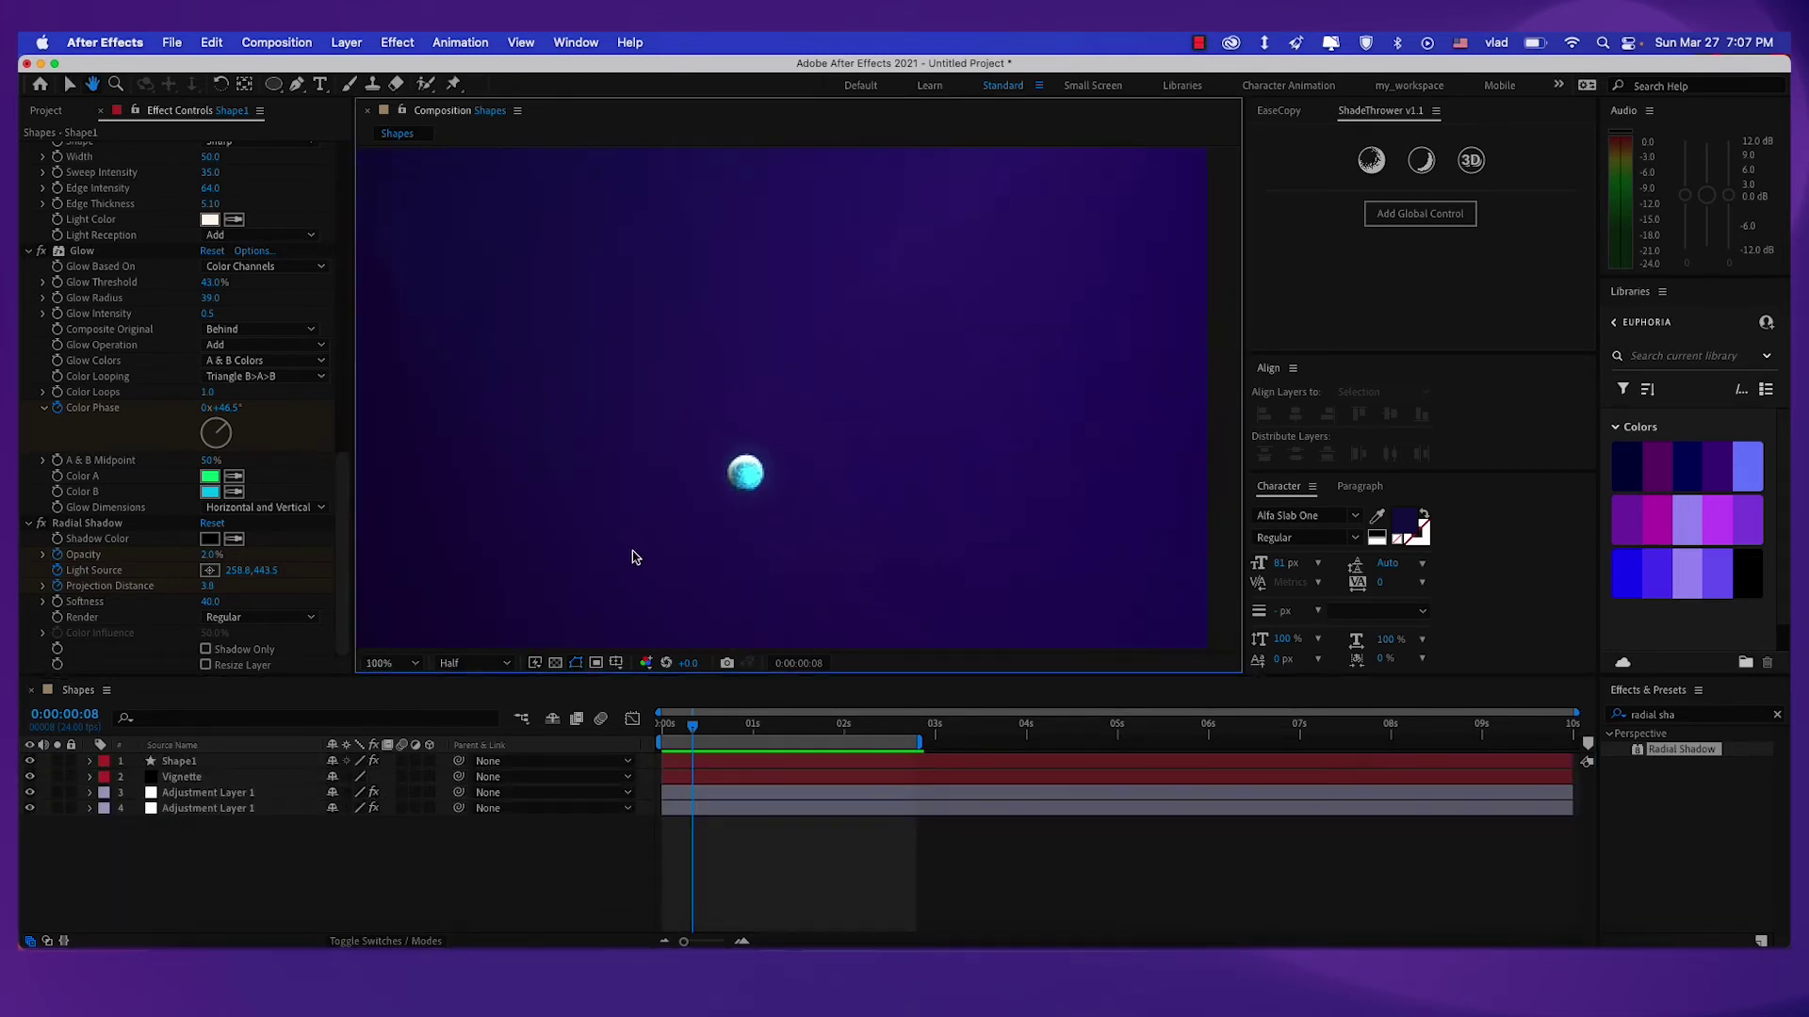
pyautogui.click(273, 85)
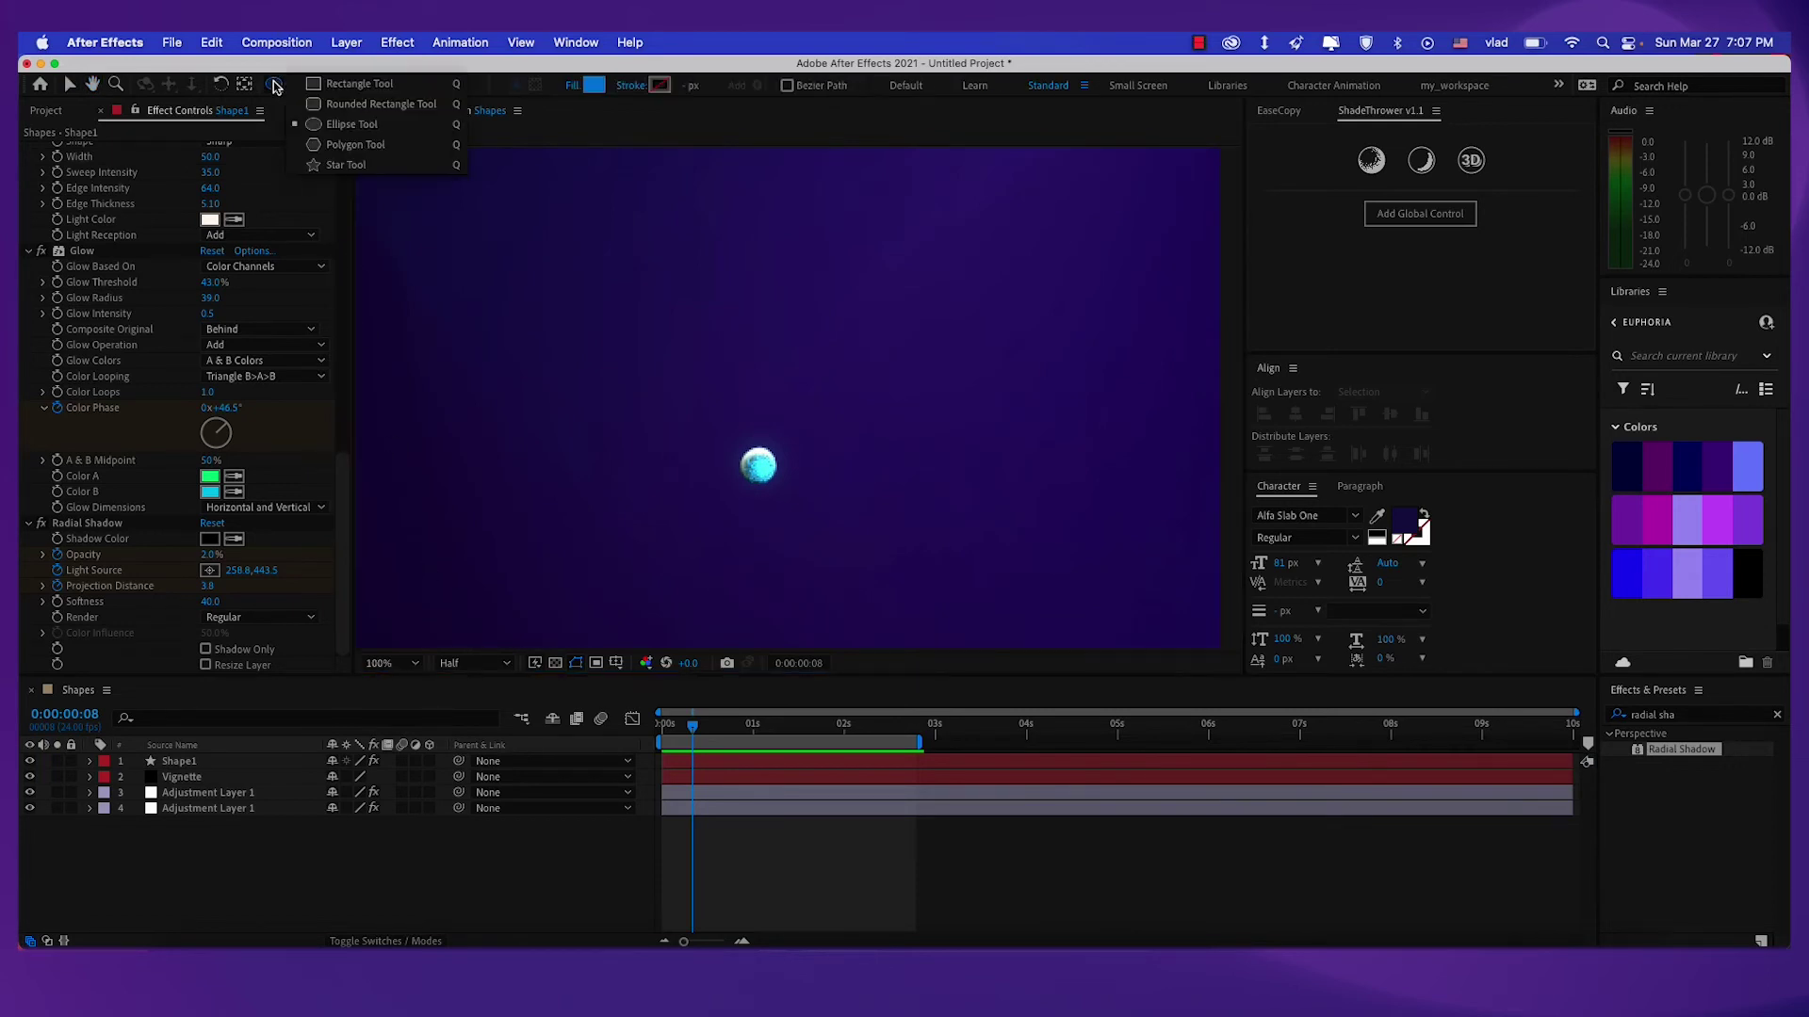
pyautogui.click(315, 84)
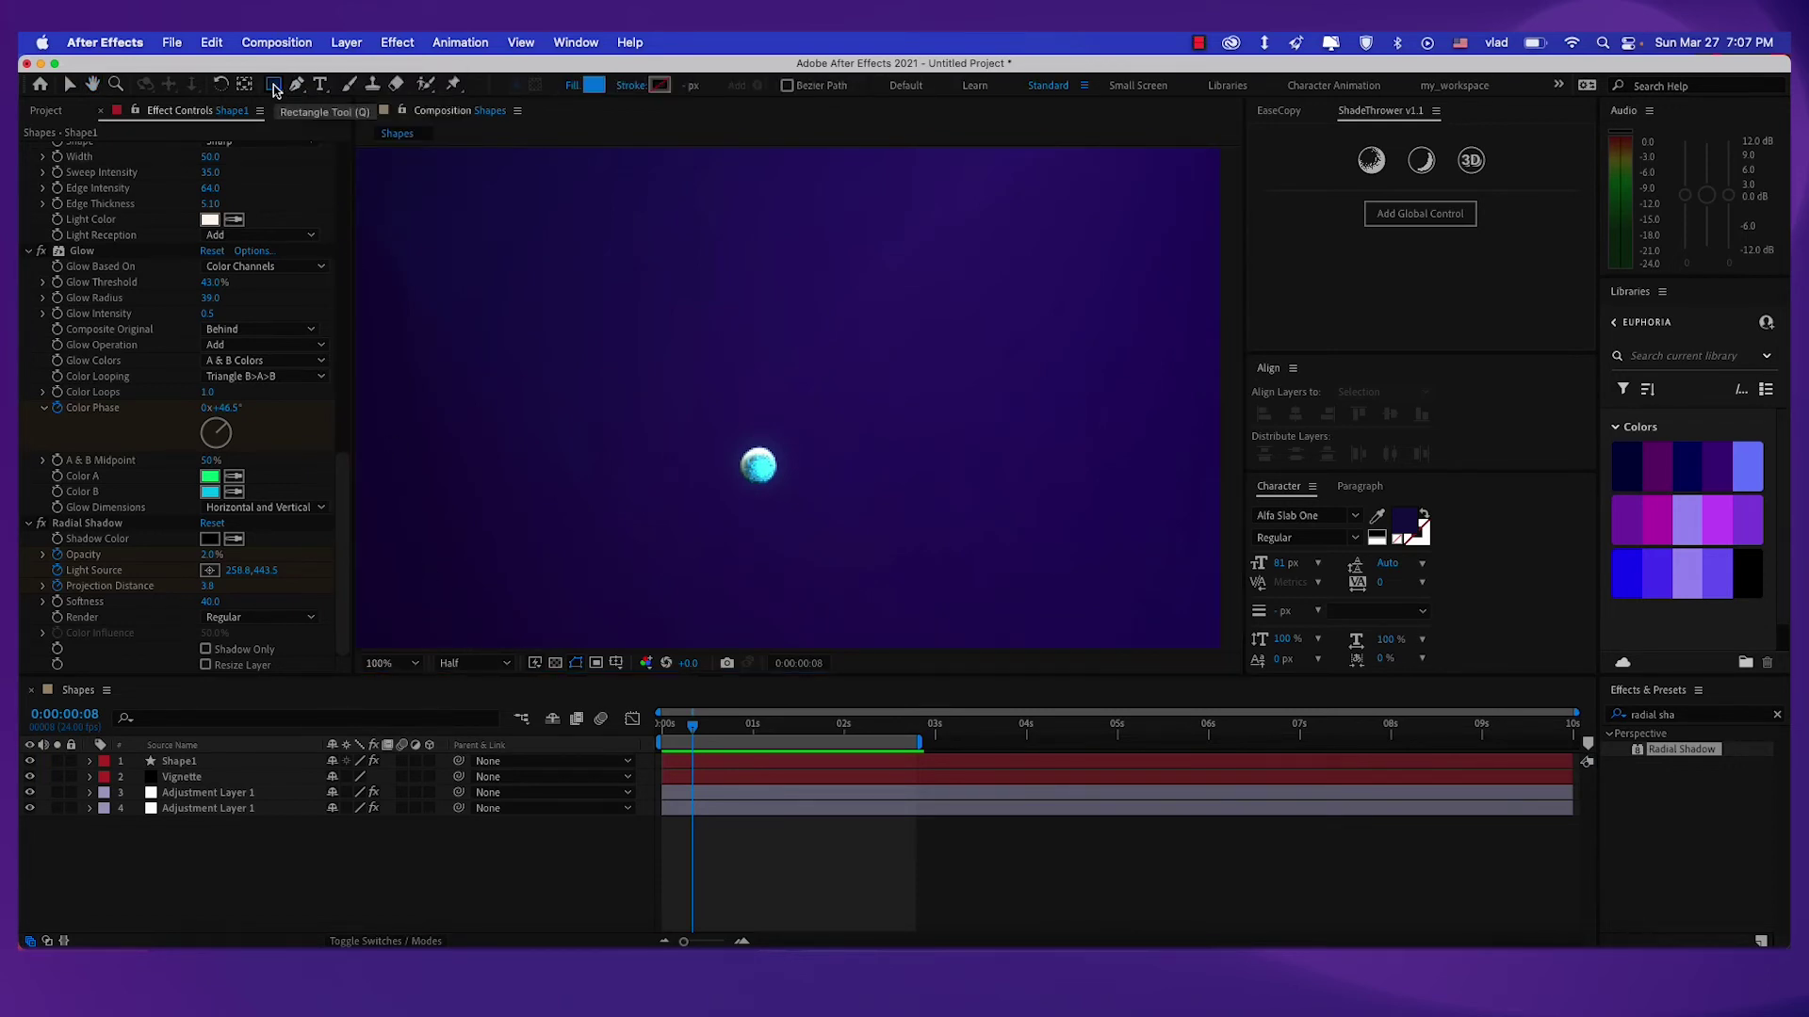
pyautogui.doubleClick(273, 85)
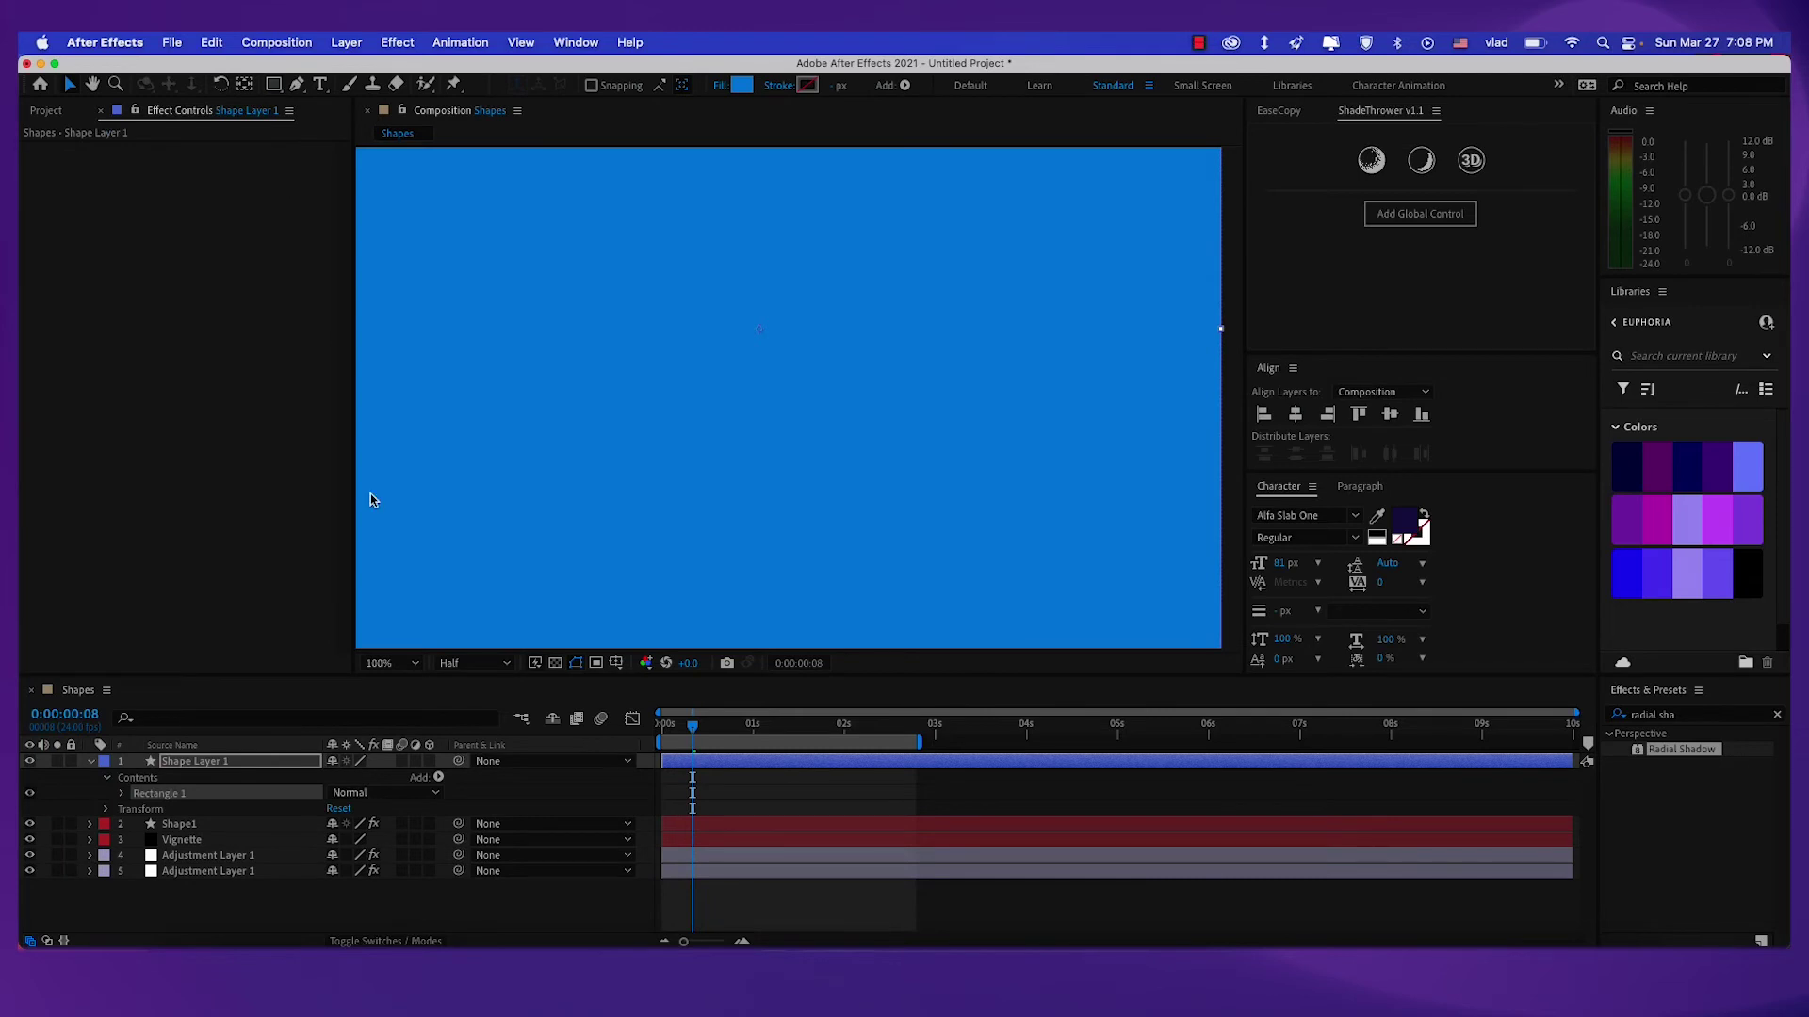
# Rename the new shape layer as Shadow and place it directly below Shape1 in the layer stack.
pyautogui.click(296, 768)
pyautogui.press('Return')
pyautogui.write('Shadow')
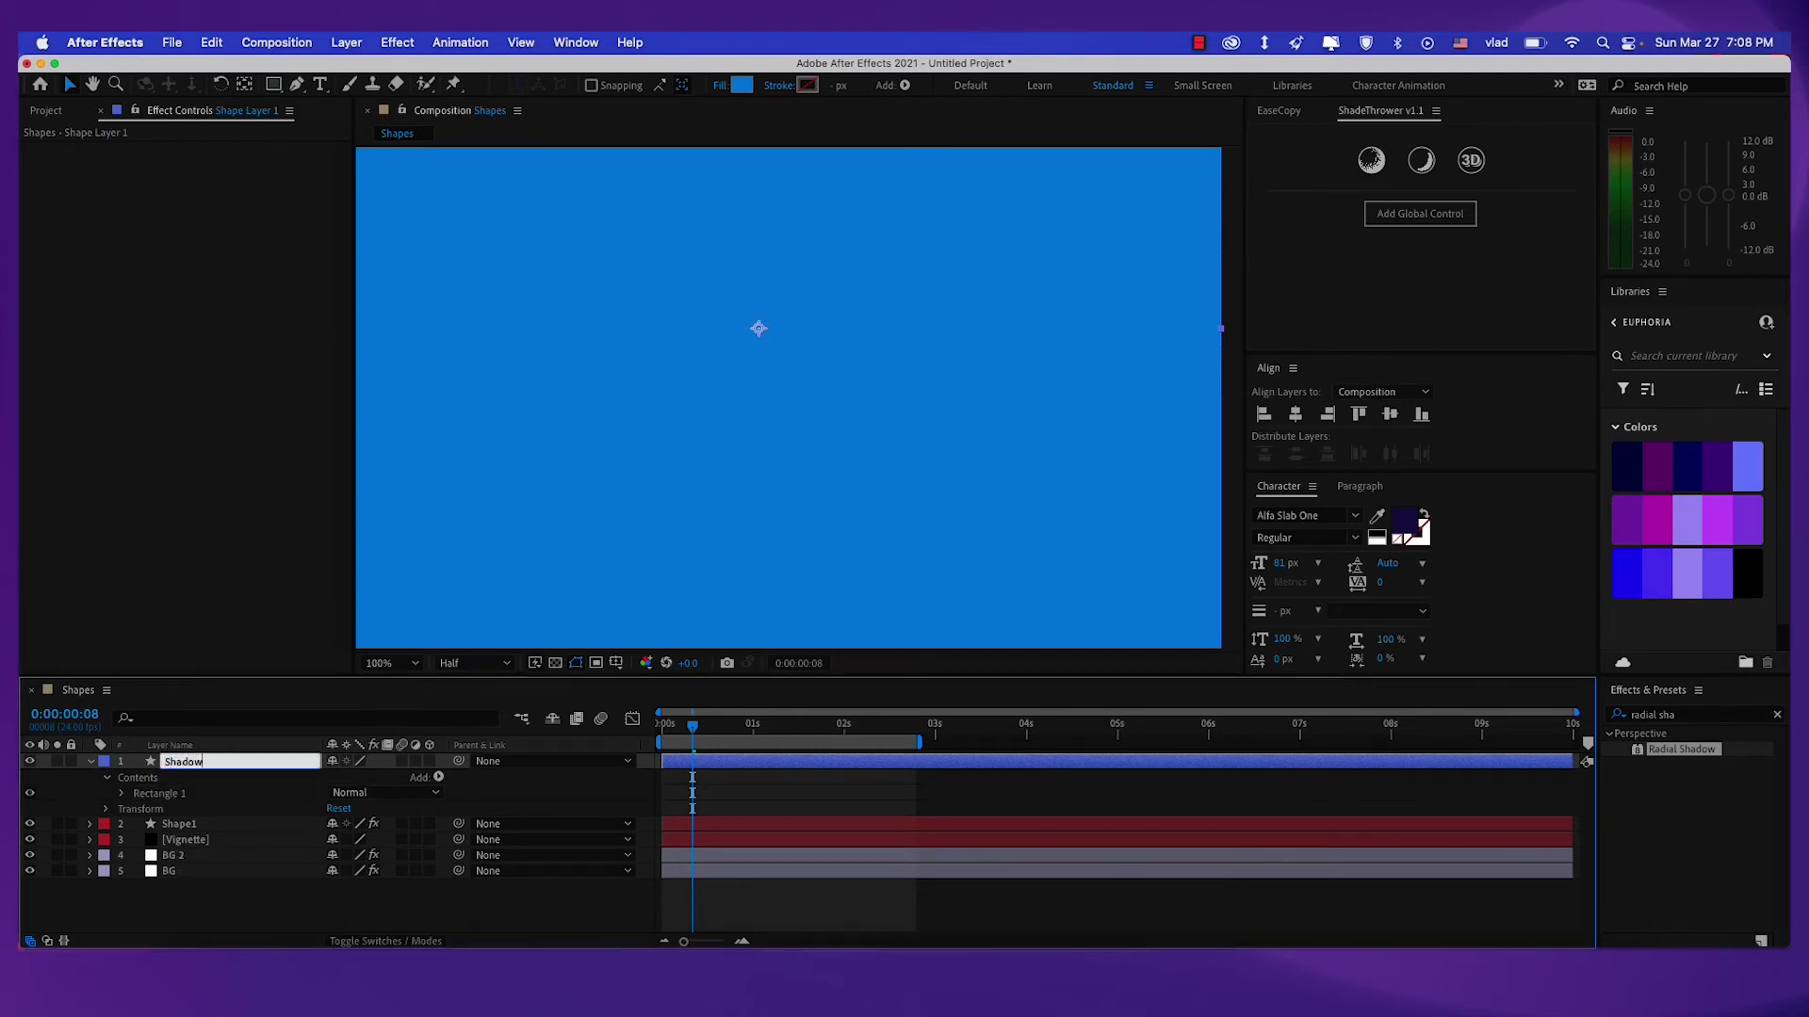
pyautogui.press('Return')
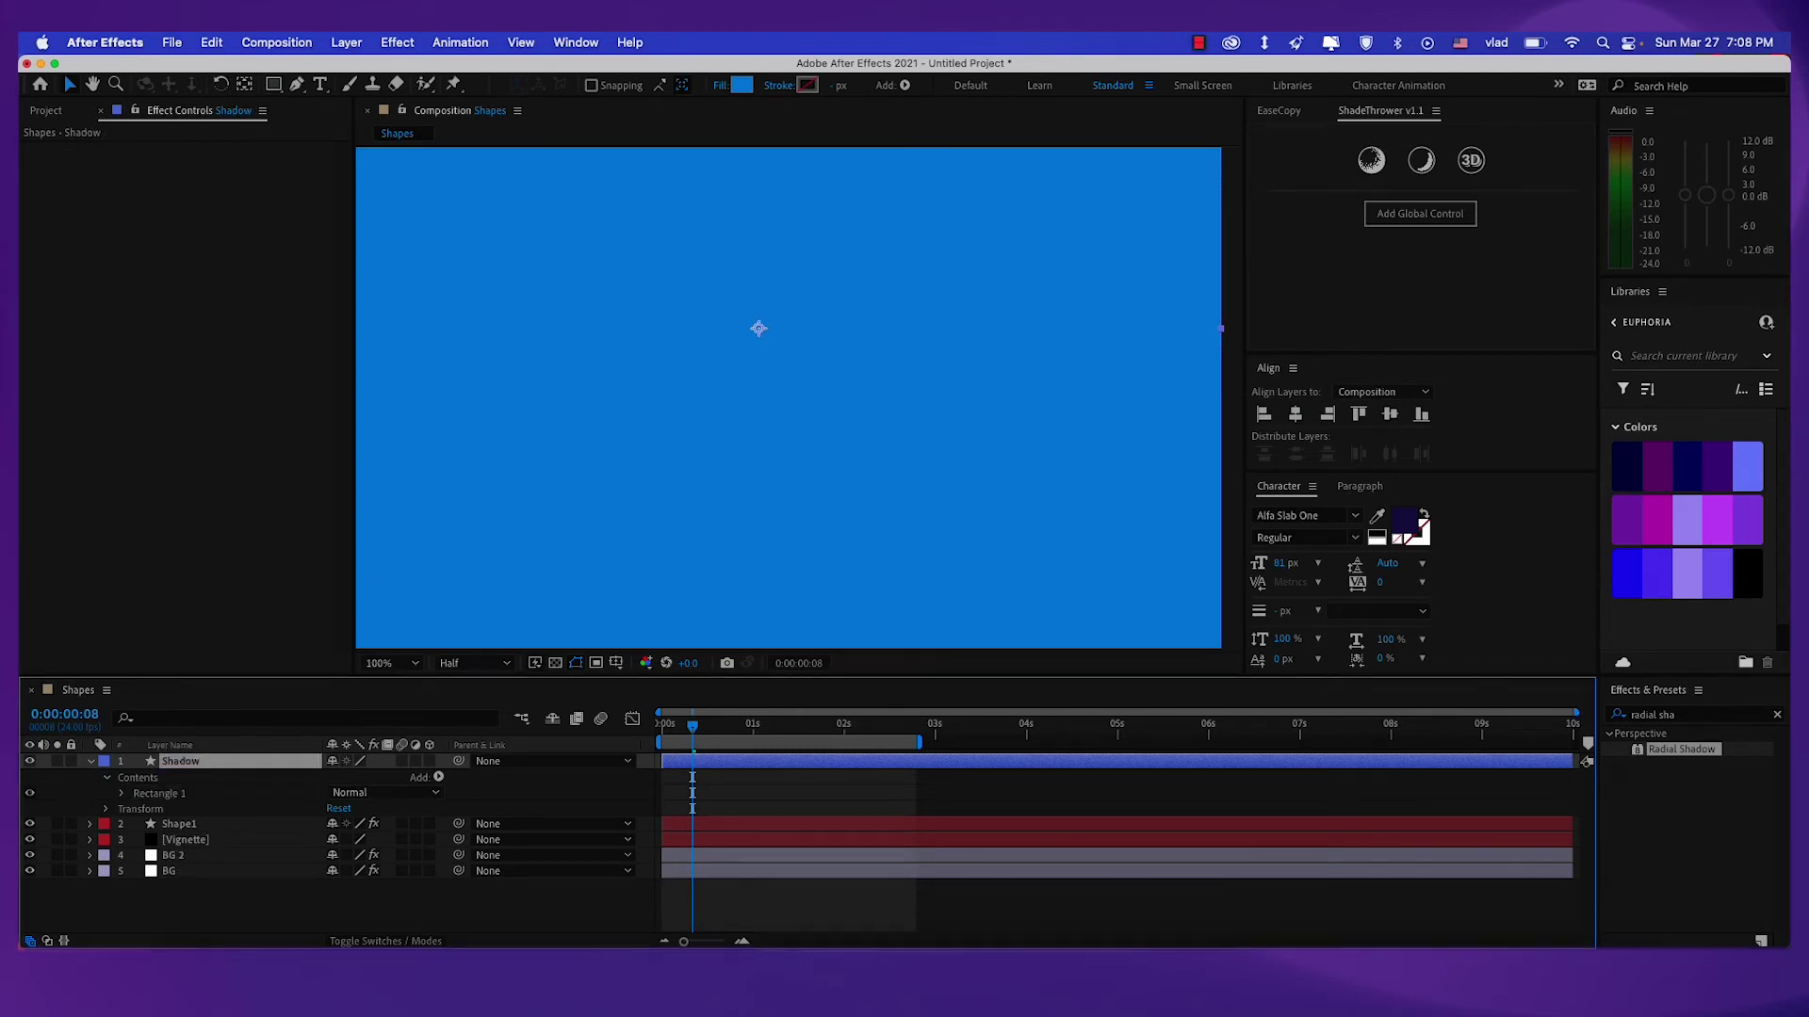
pyautogui.moveTo(271, 762); pyautogui.dragTo(269, 838)
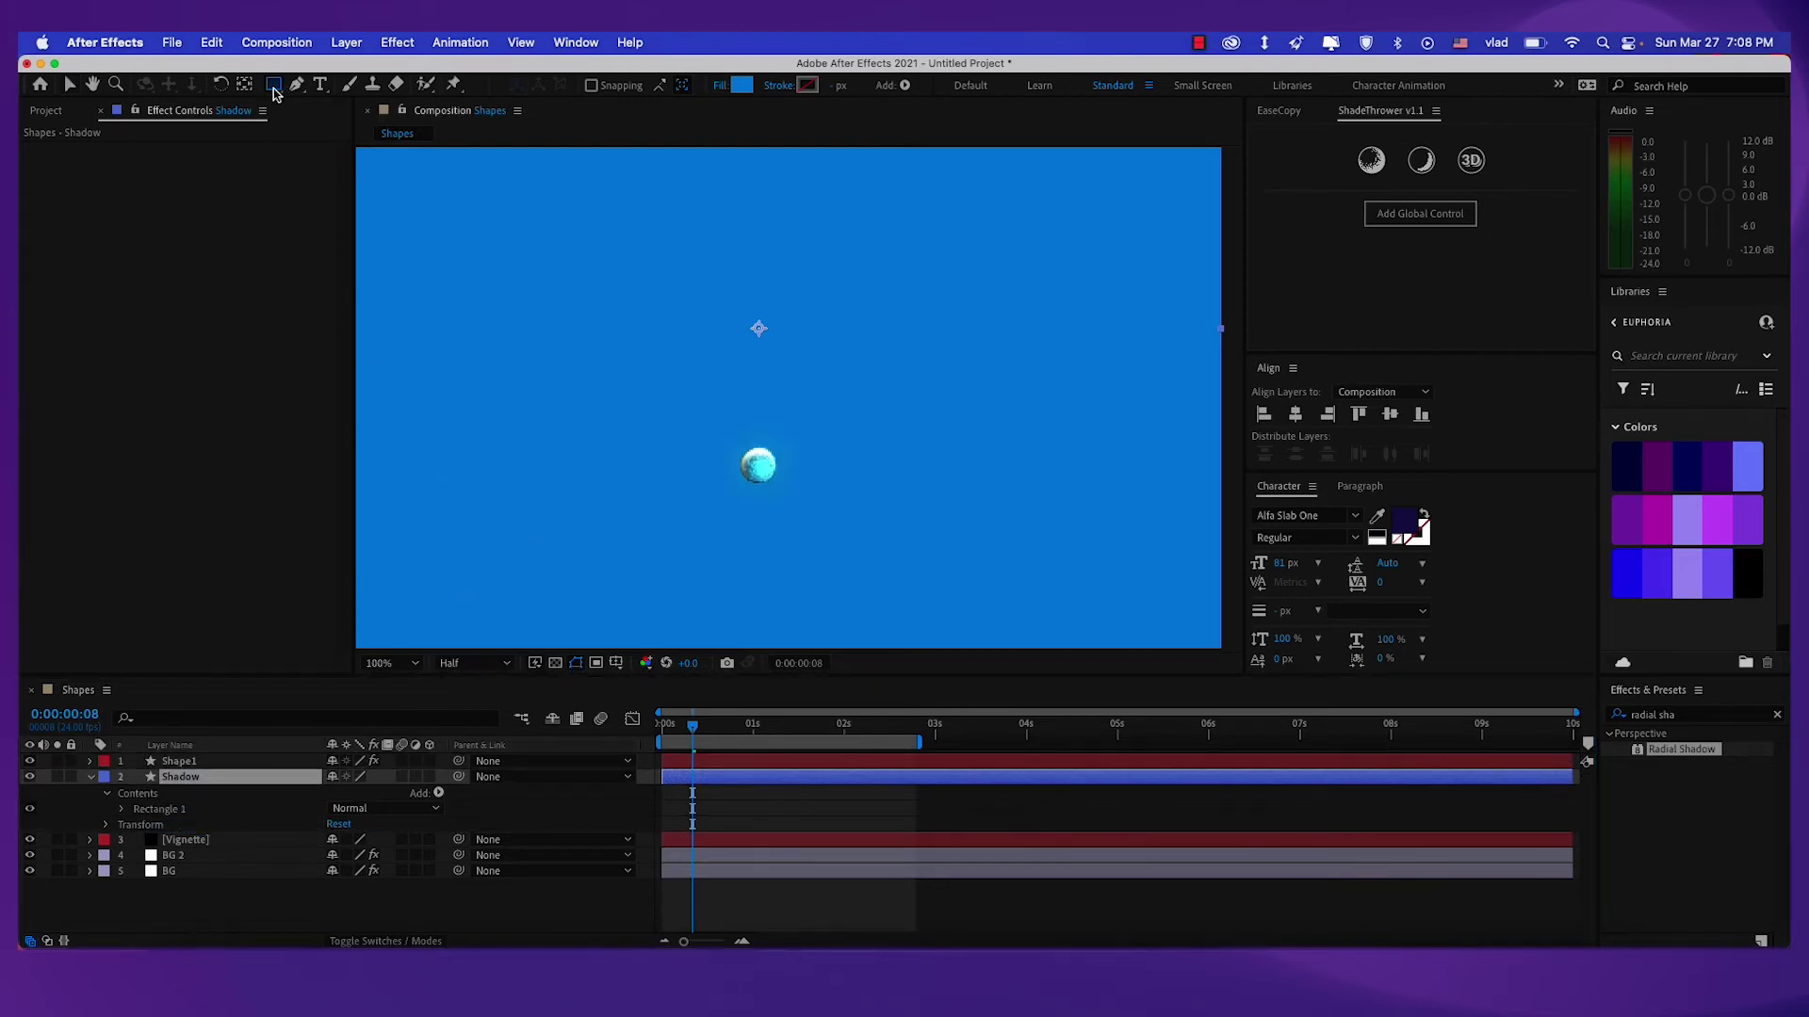
# Draw a flat, wide elliptical mask on the Shadow layer just beneath the glowing ball.
pyautogui.moveTo(273, 86); pyautogui.dragTo(363, 120)
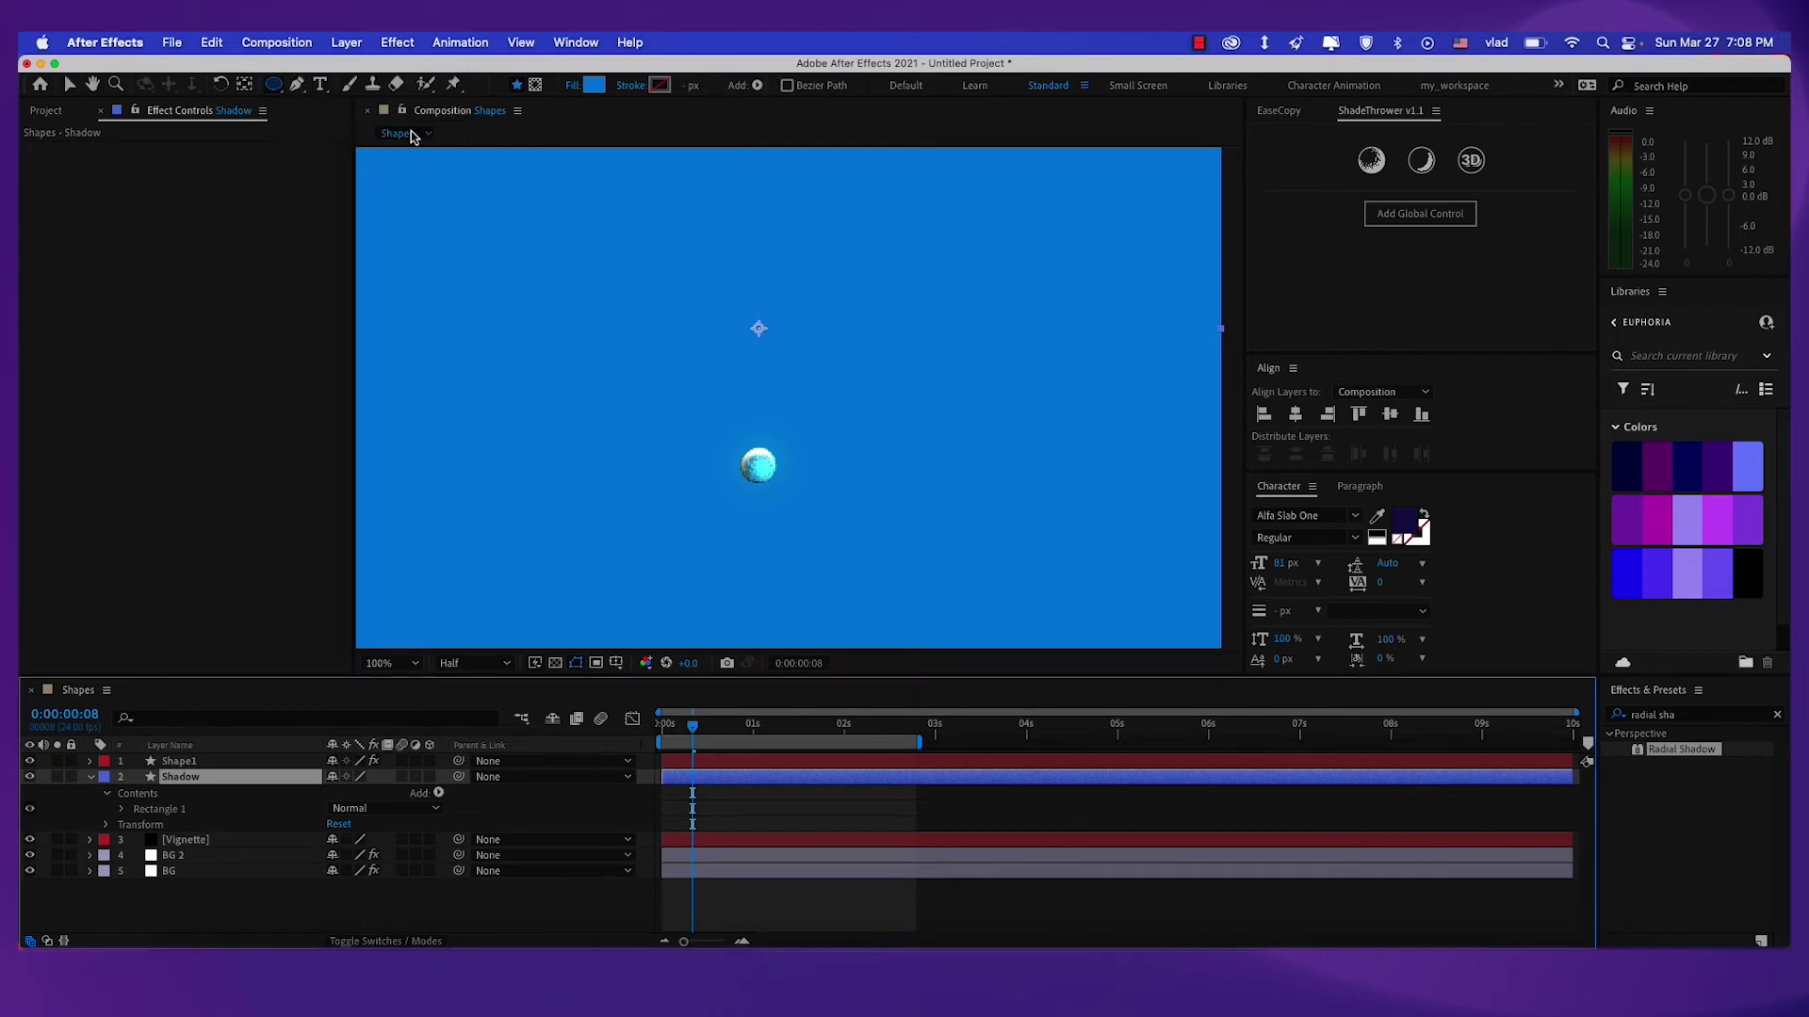
pyautogui.click(538, 88)
pyautogui.moveTo(707, 422)
pyautogui.mouseDown()
pyautogui.moveTo(705, 367)
pyautogui.moveTo(818, 458)
pyautogui.mouseUp()
pyautogui.scroll(2, 753, 446)
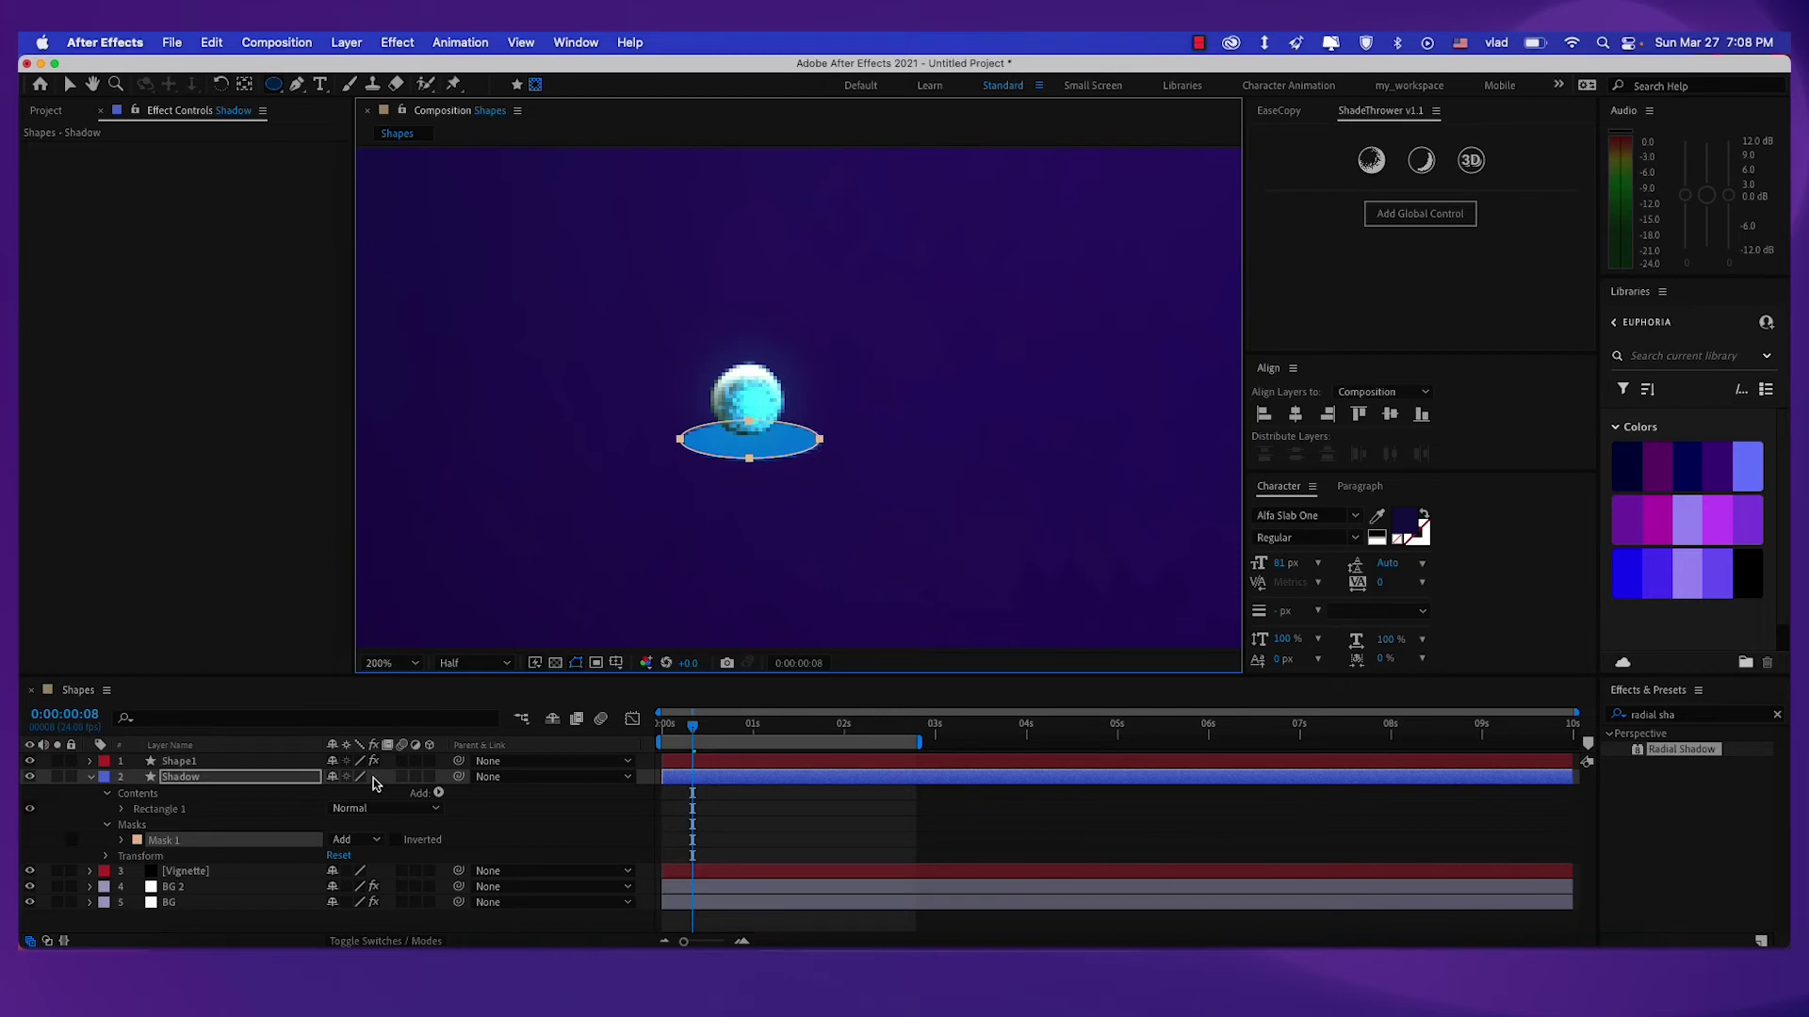
# Enable keyframing for Mask 1's Mask Path, Mask Feather and Mask Opacity on the Shadow layer and show only the keyframed properties.
pyautogui.click(218, 784)
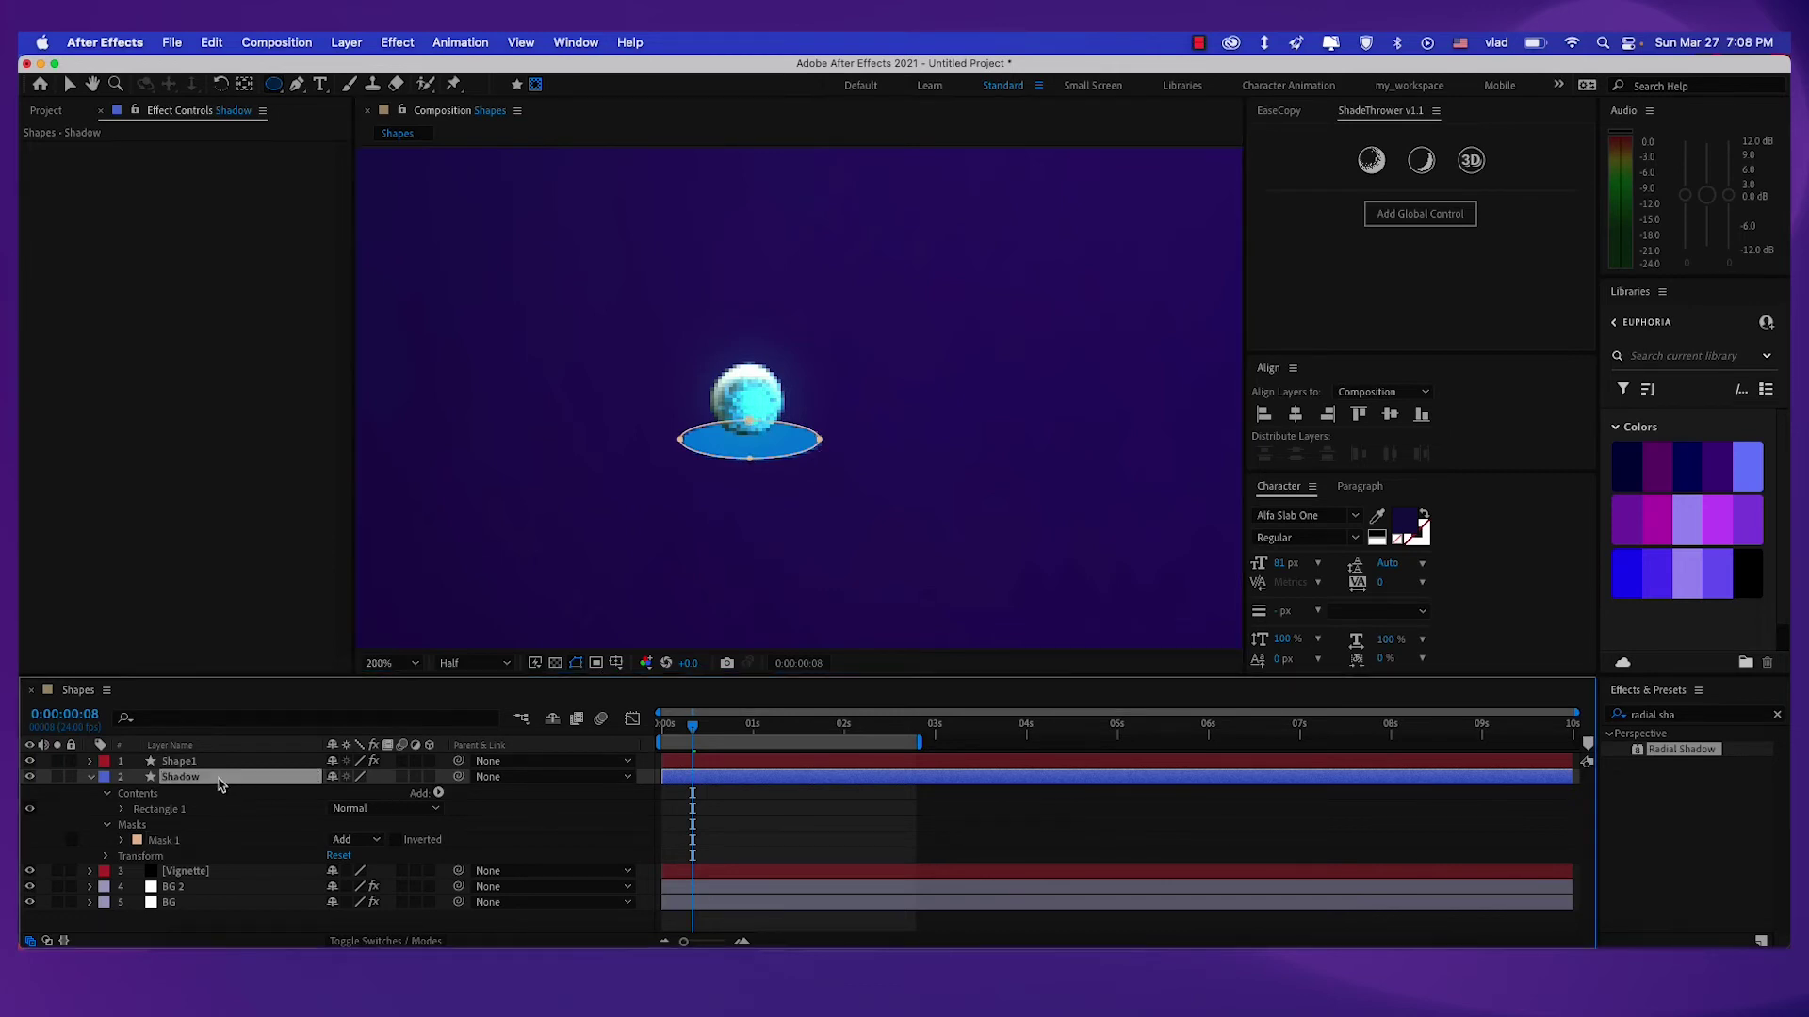
pyautogui.click(122, 840)
pyautogui.click(153, 857)
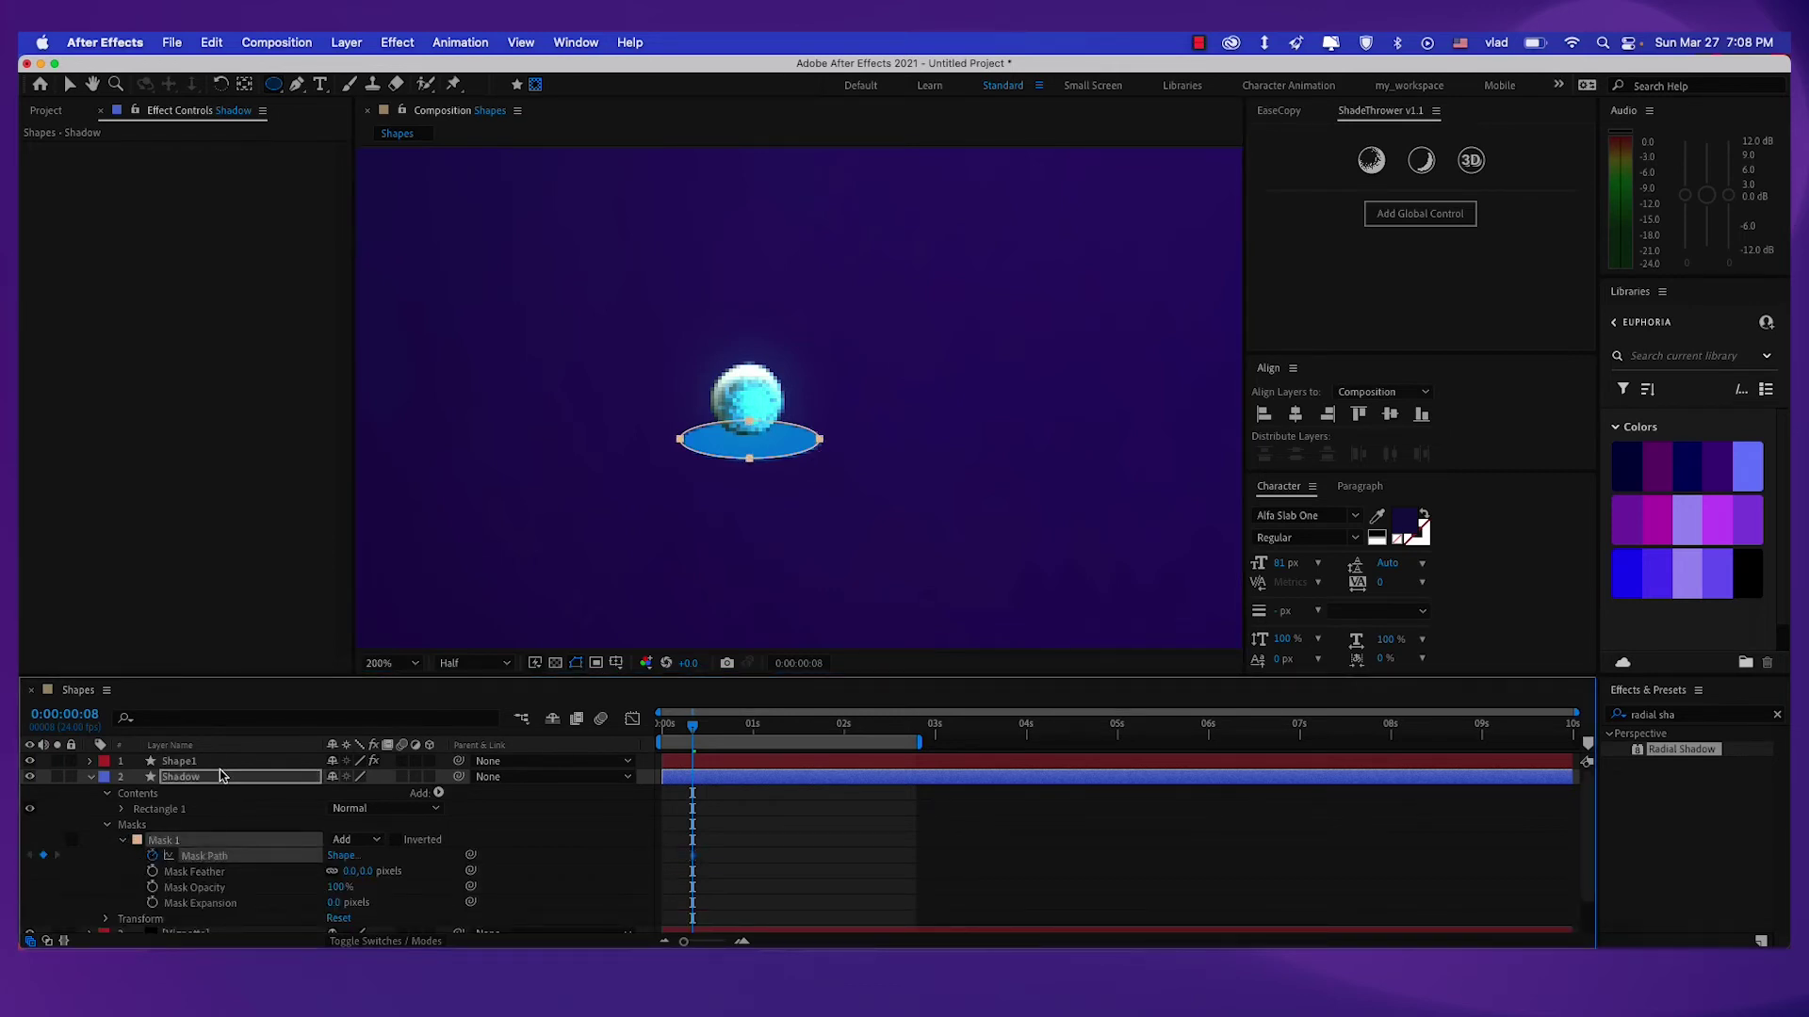
pyautogui.click(152, 872)
pyautogui.click(152, 887)
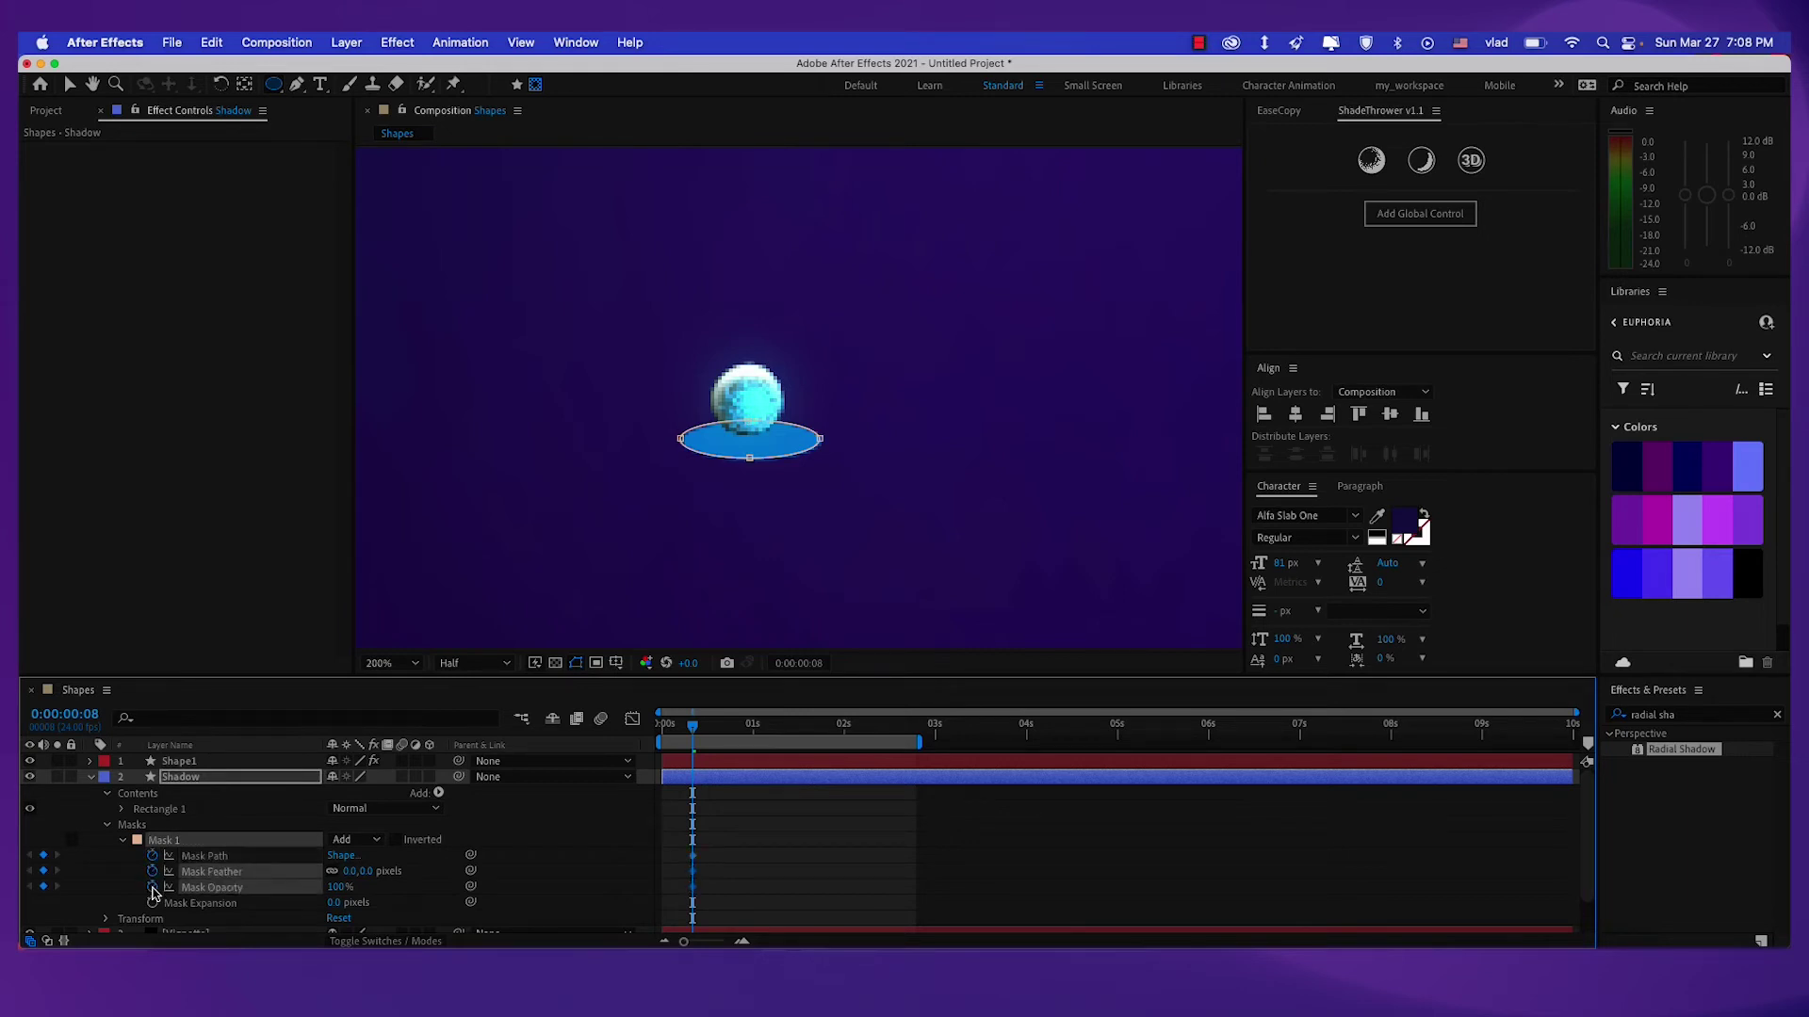
pyautogui.click(195, 778)
pyautogui.press('u')
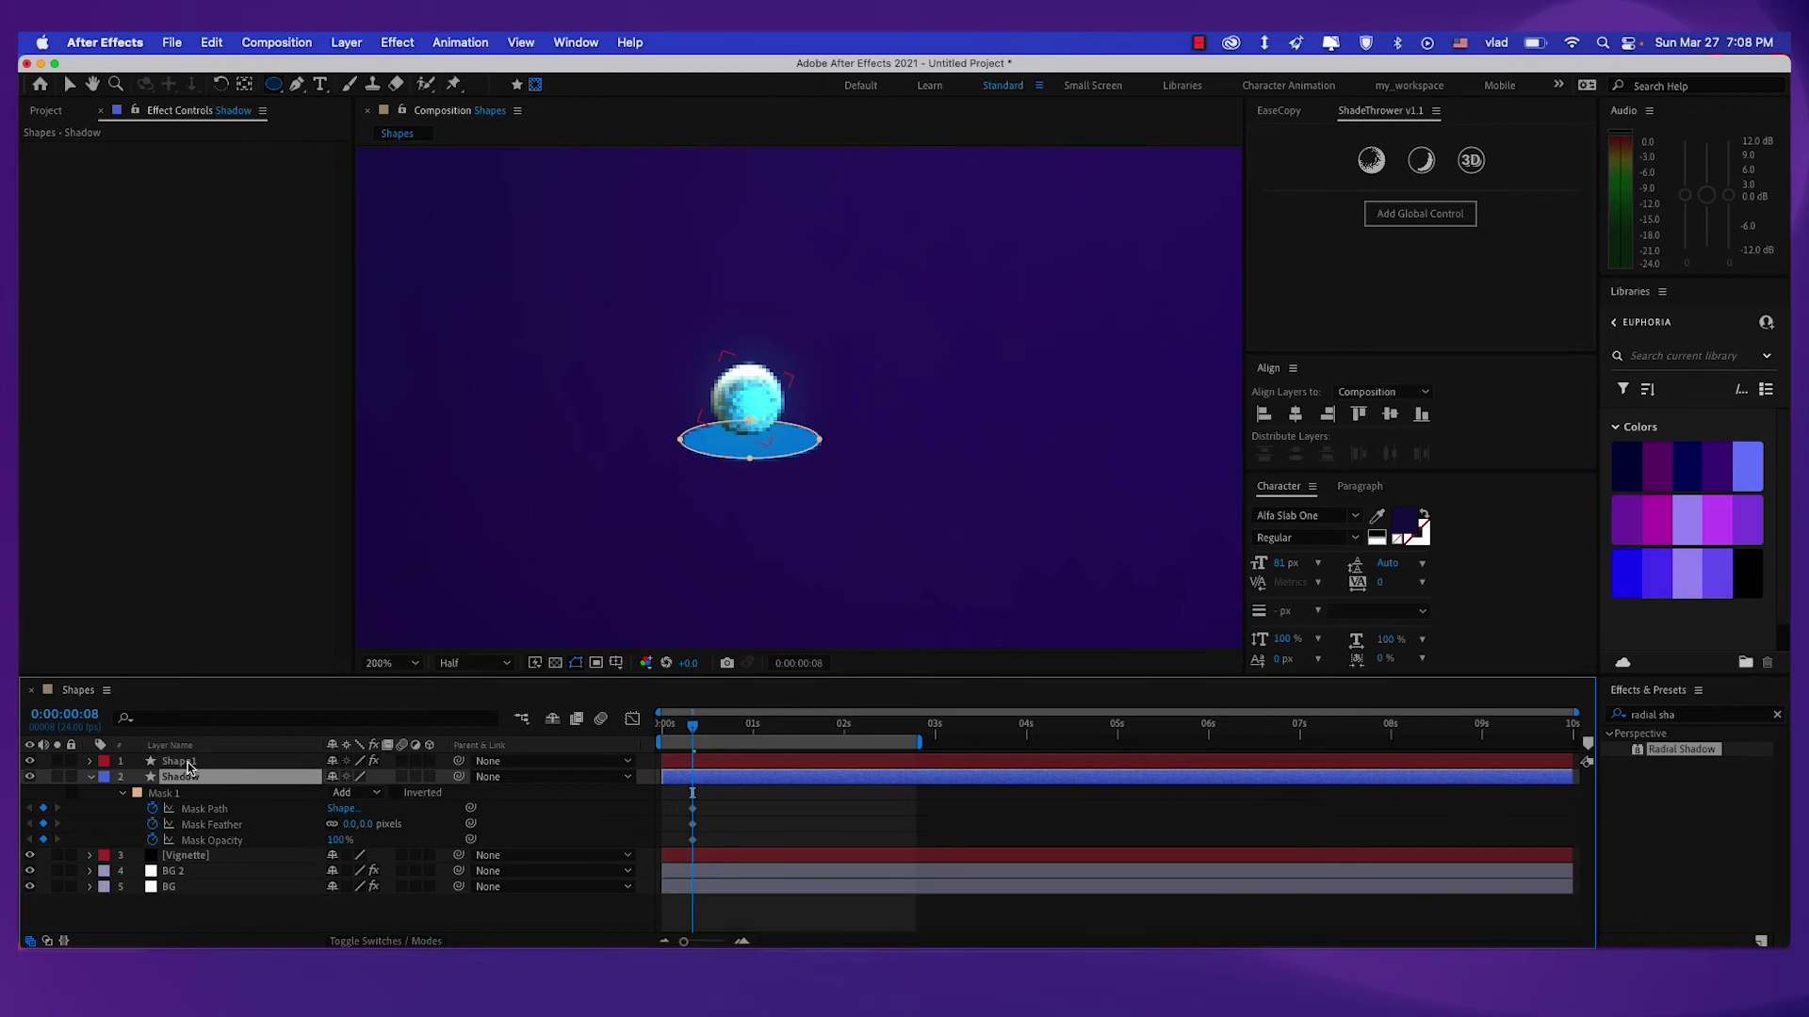
# Shift the Shadow layer's mask keyframes to 0:00:00:00 and move its elliptical mask down beneath the ball at that frame.
pyautogui.click(188, 768)
pyautogui.press('u')
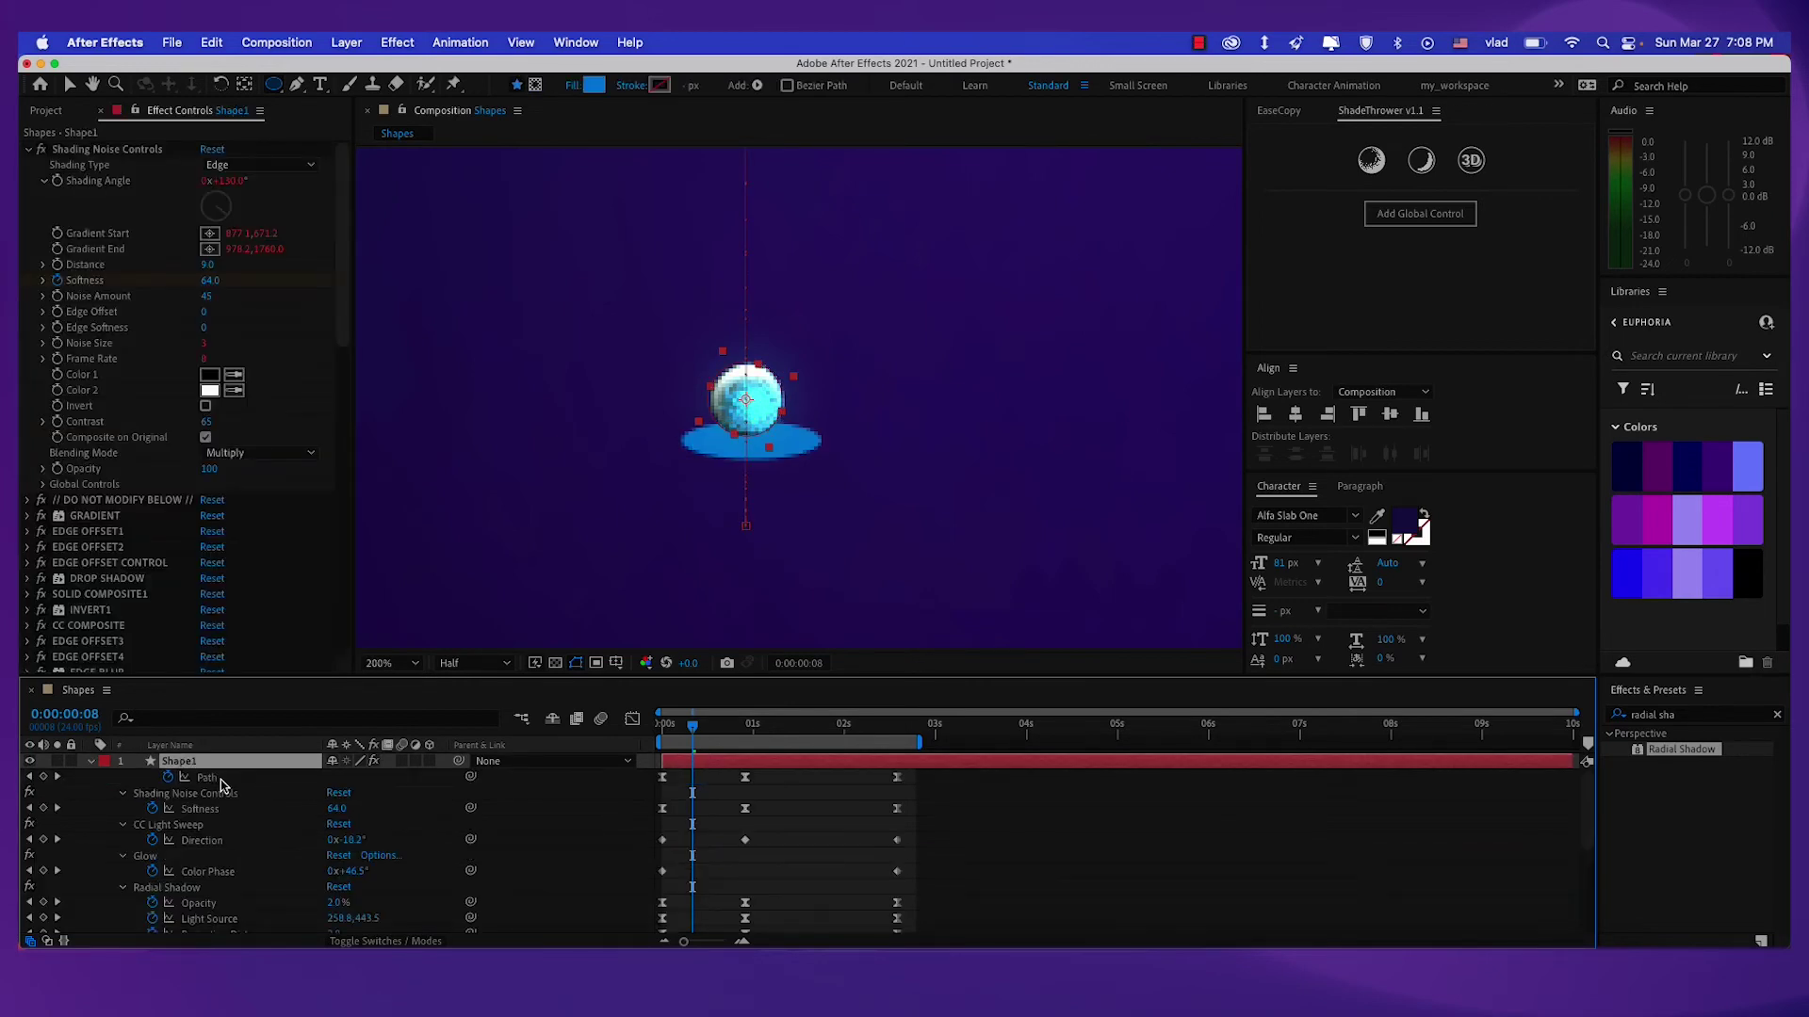
pyautogui.scroll(-3, 223, 786)
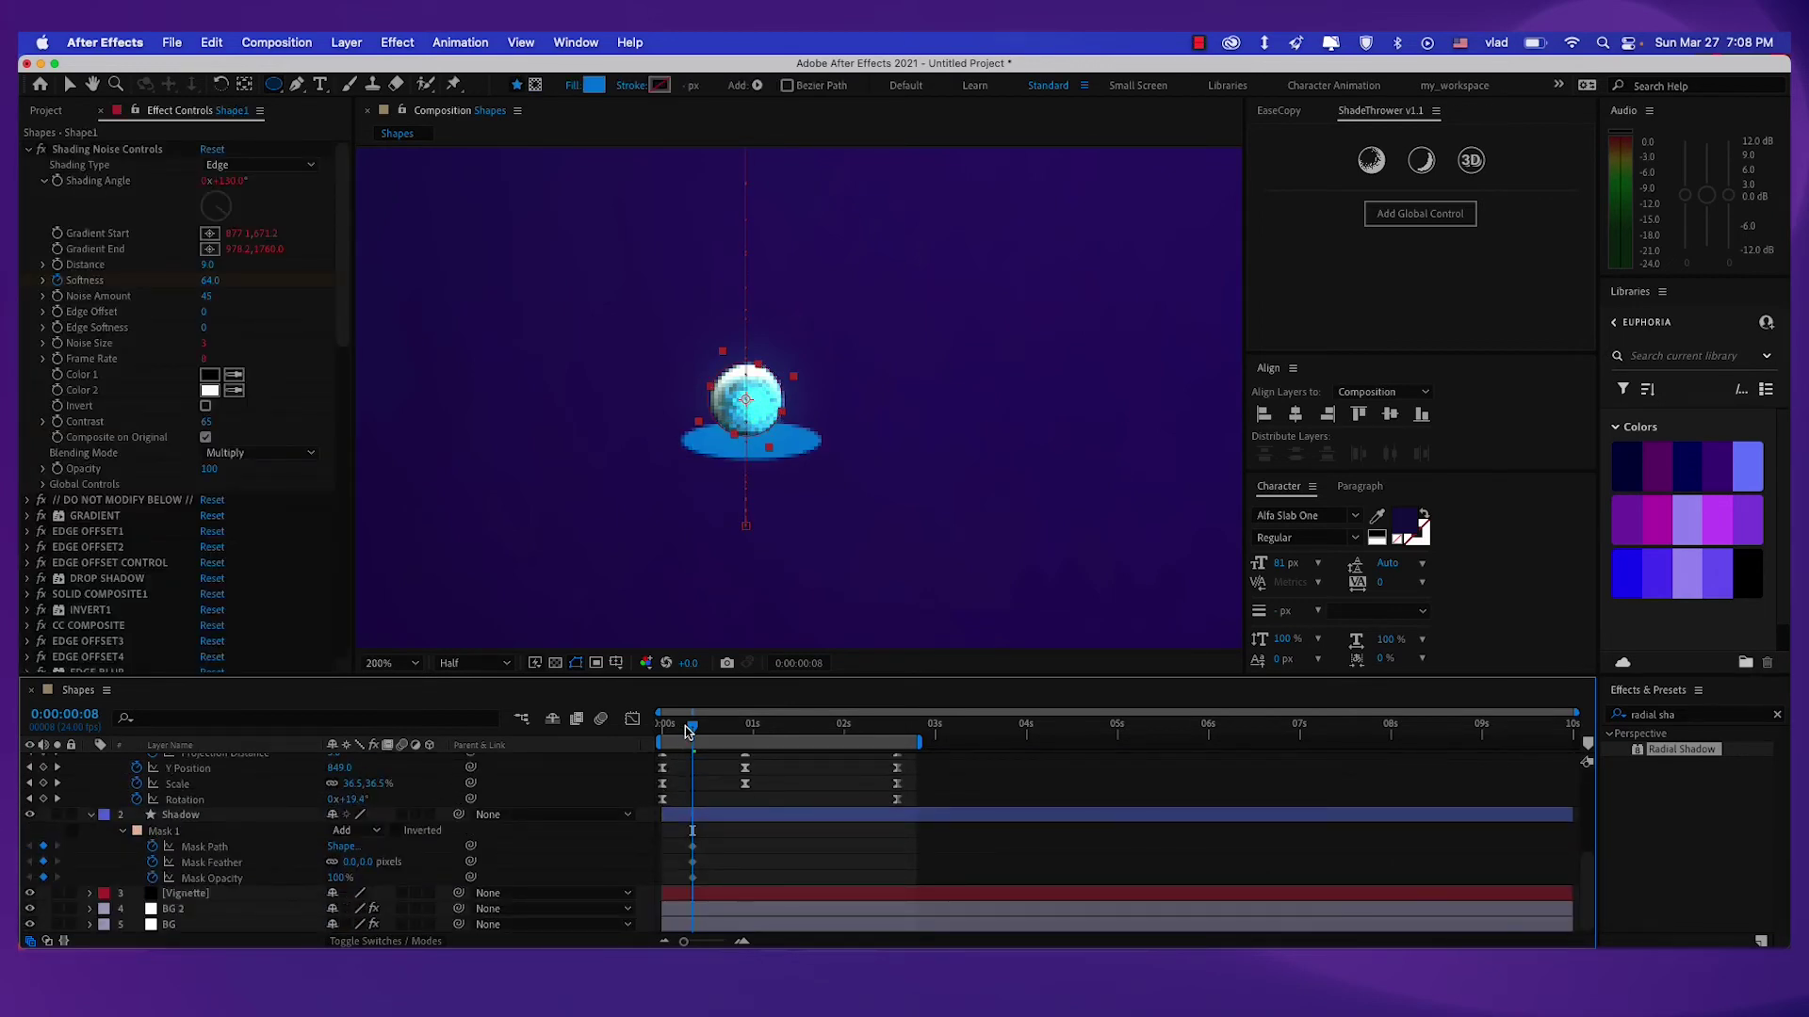
pyautogui.moveTo(688, 731); pyautogui.dragTo(658, 733)
pyautogui.moveTo(707, 836); pyautogui.dragTo(651, 855)
pyautogui.click(676, 848)
pyautogui.click(664, 846)
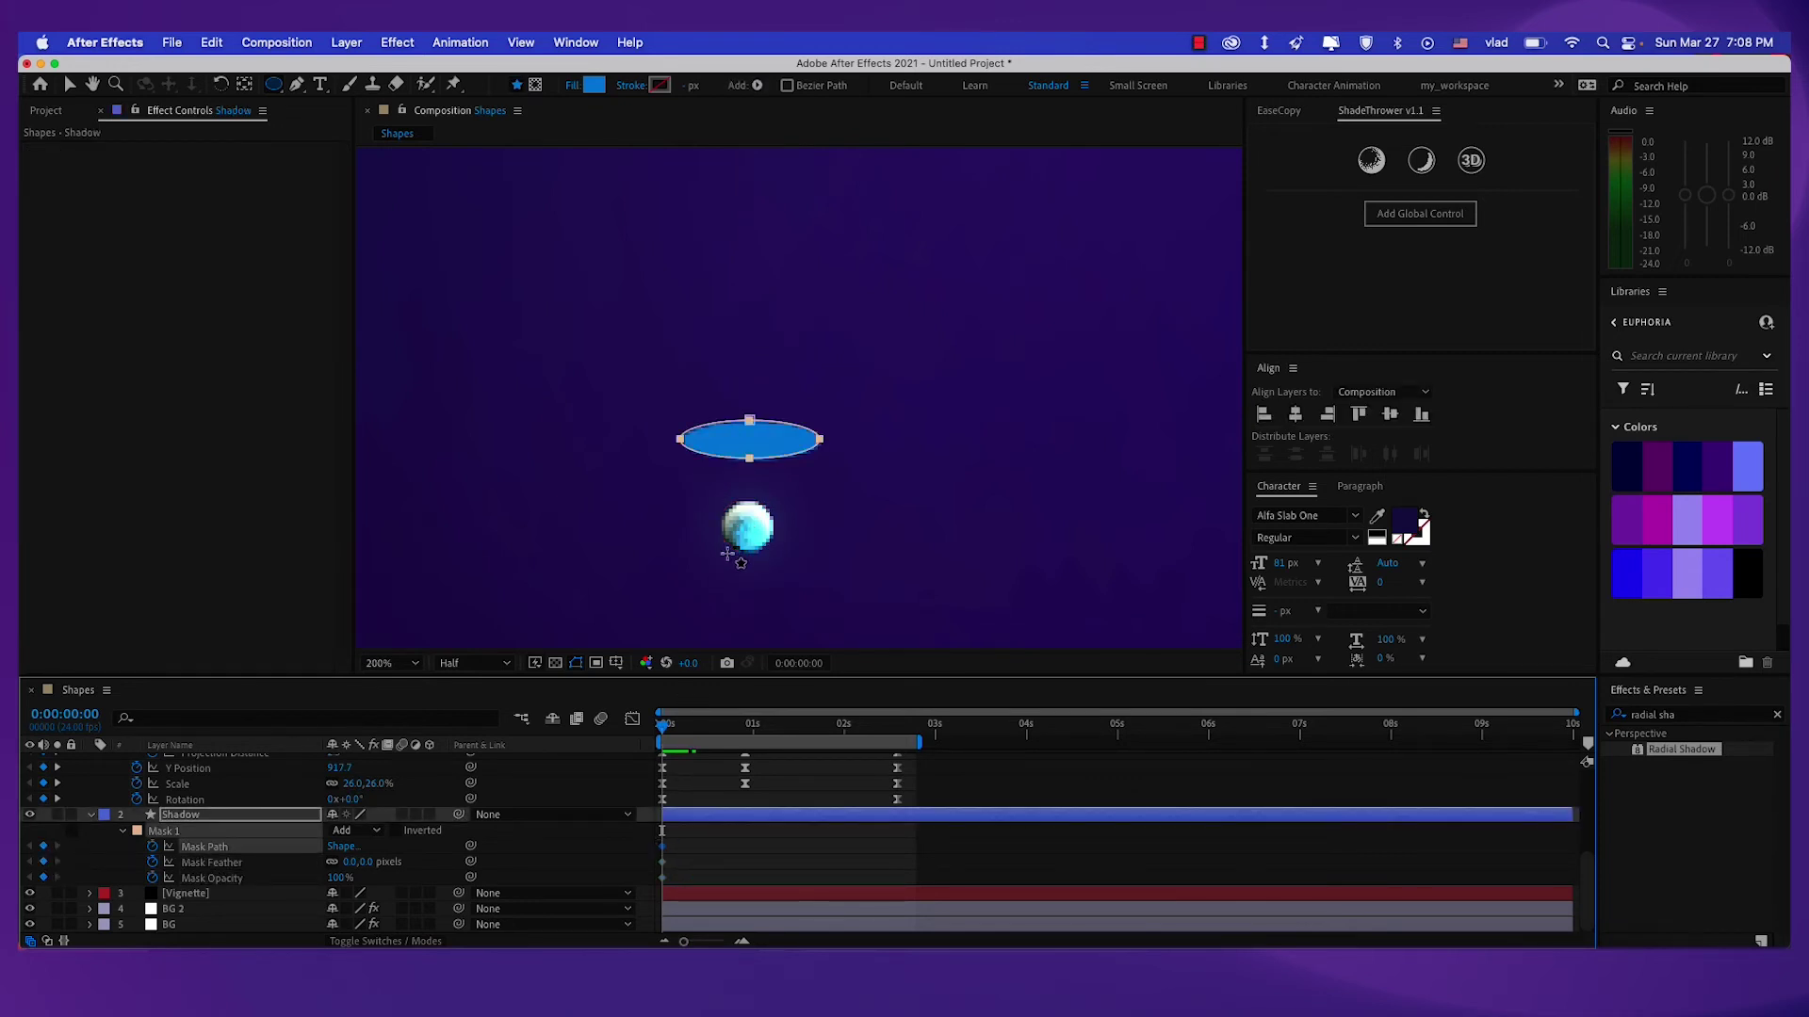
pyautogui.press('v')
pyautogui.moveTo(747, 427); pyautogui.dragTo(747, 544)
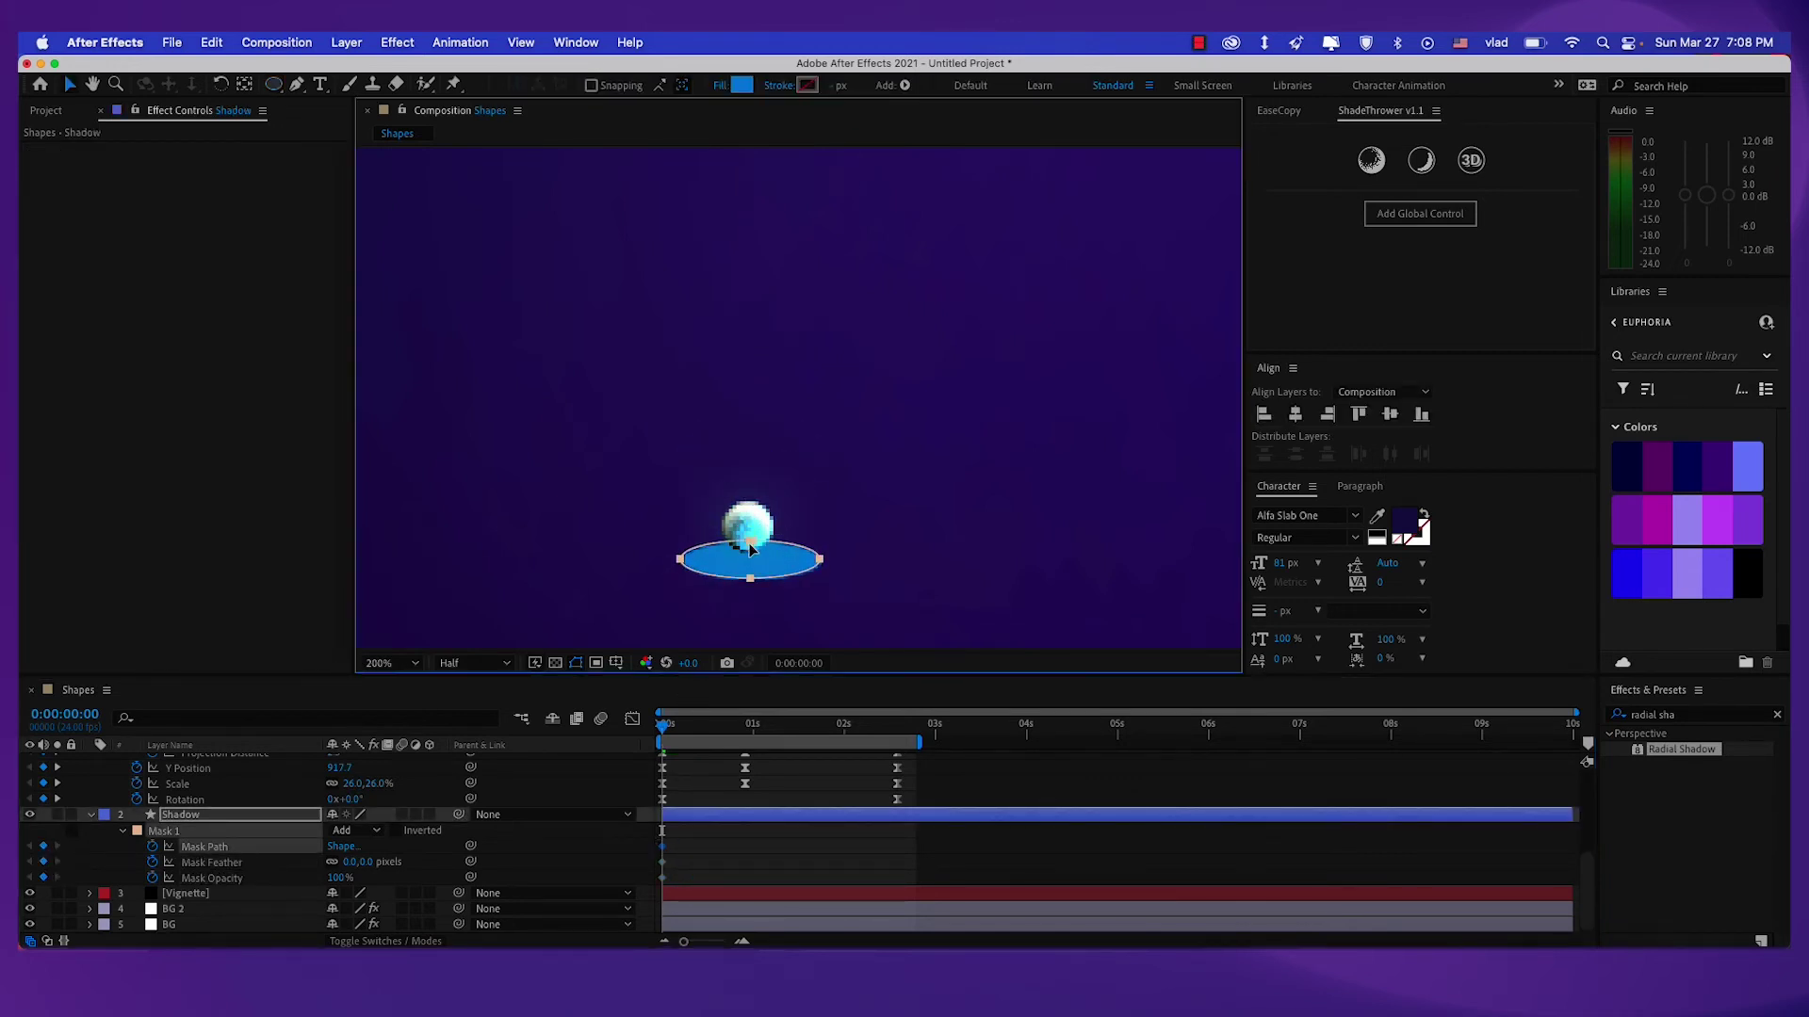
# Change the Shadow layer's fill color from blue to near black.
pyautogui.click(742, 85)
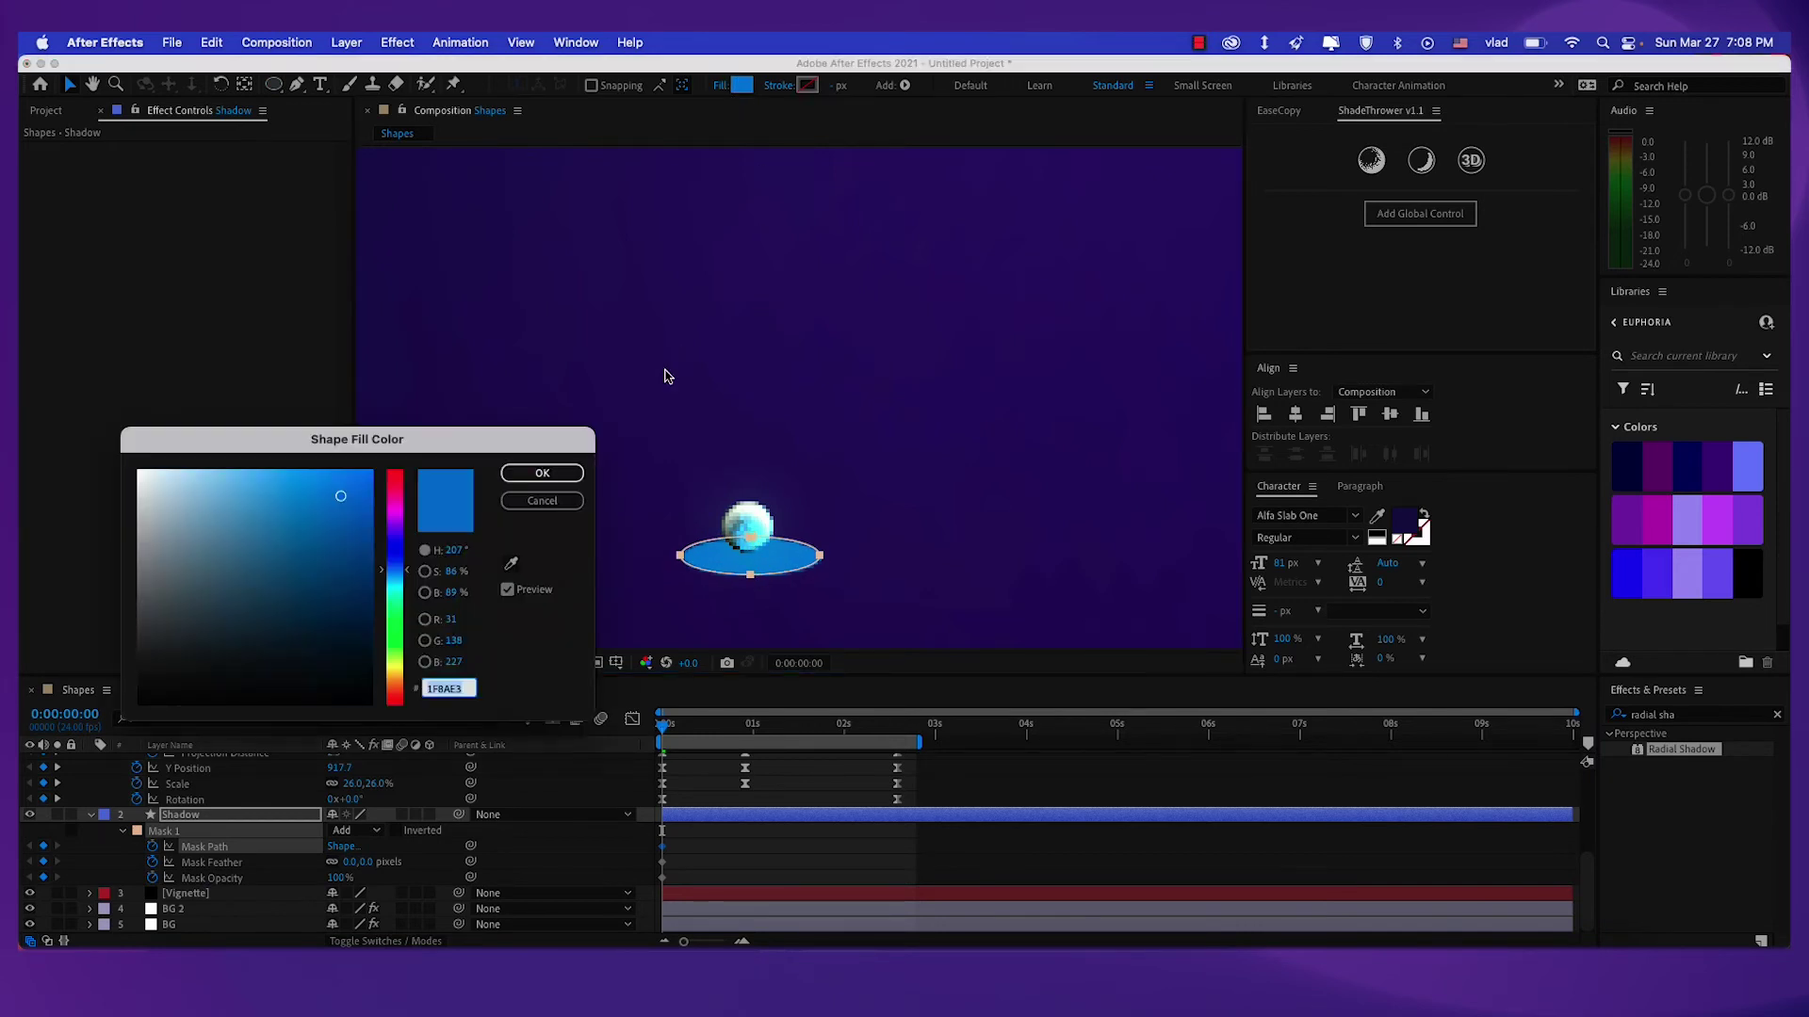
pyautogui.moveTo(199, 676); pyautogui.dragTo(138, 699)
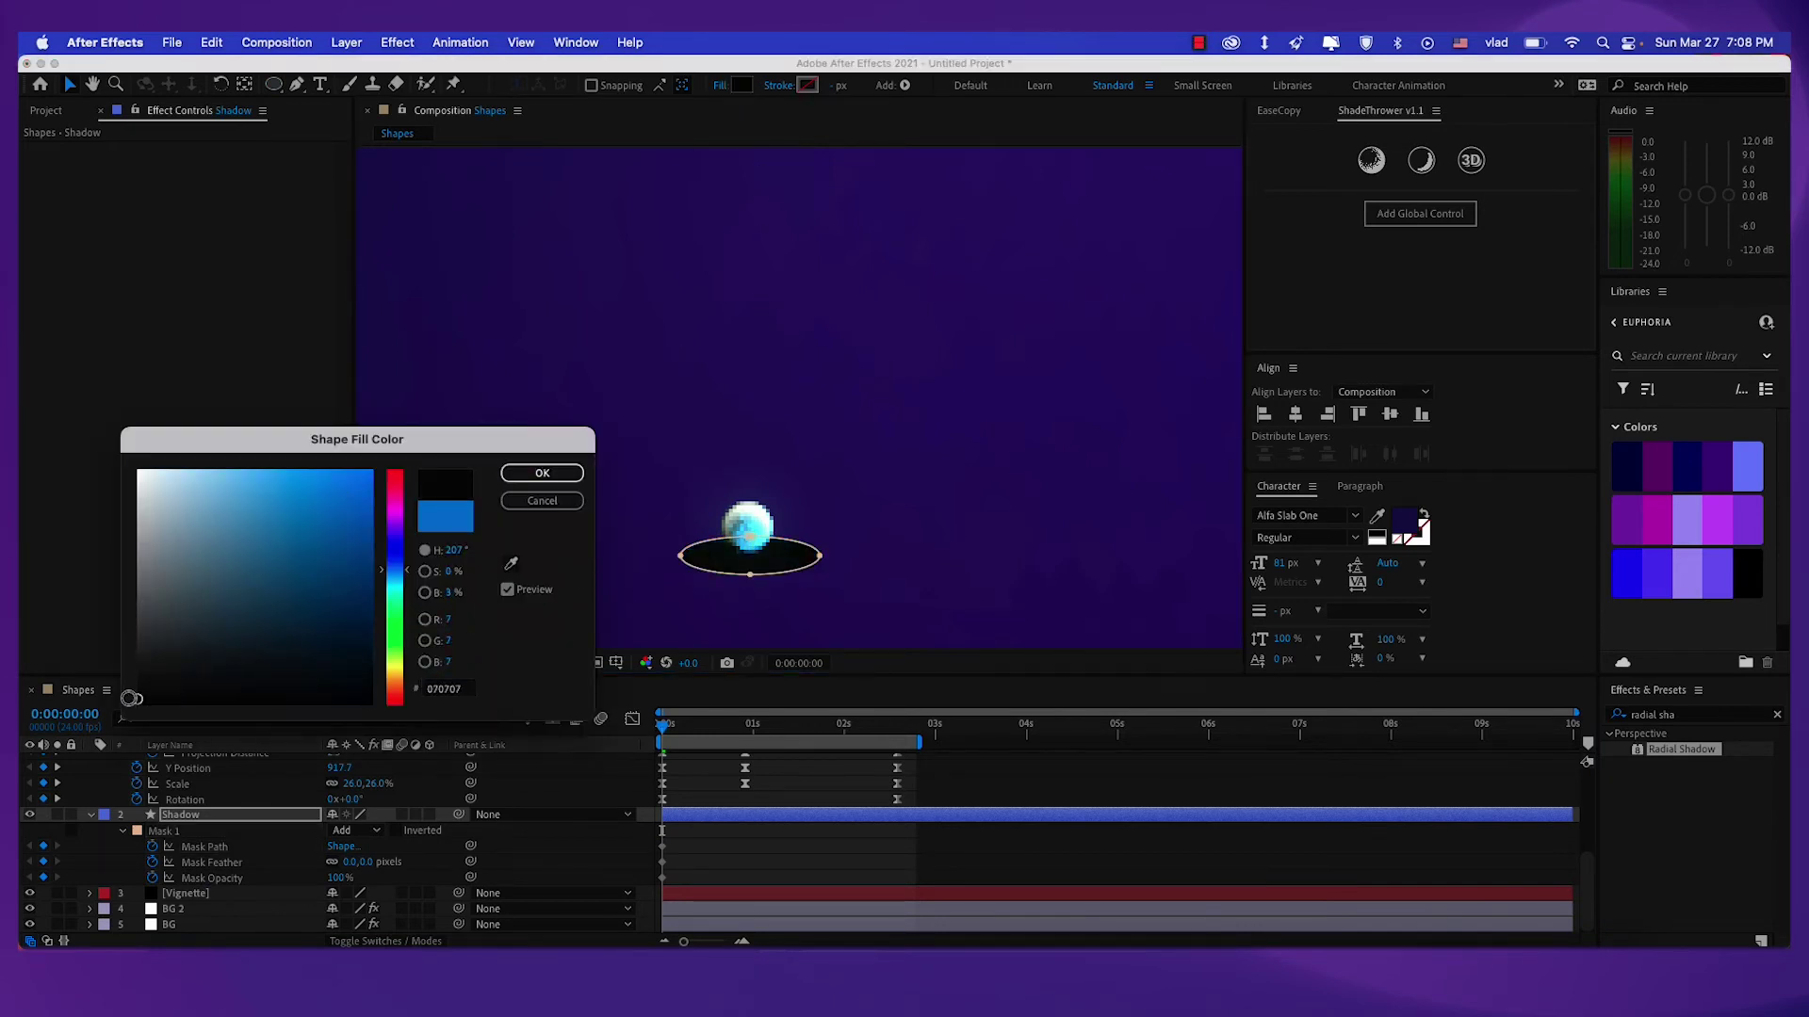
pyautogui.click(541, 473)
# At 0:00:00:22, reshape the Shadow mask into a flat-bottomed triangle with a raised apex and lowered side points.
pyautogui.click(745, 730)
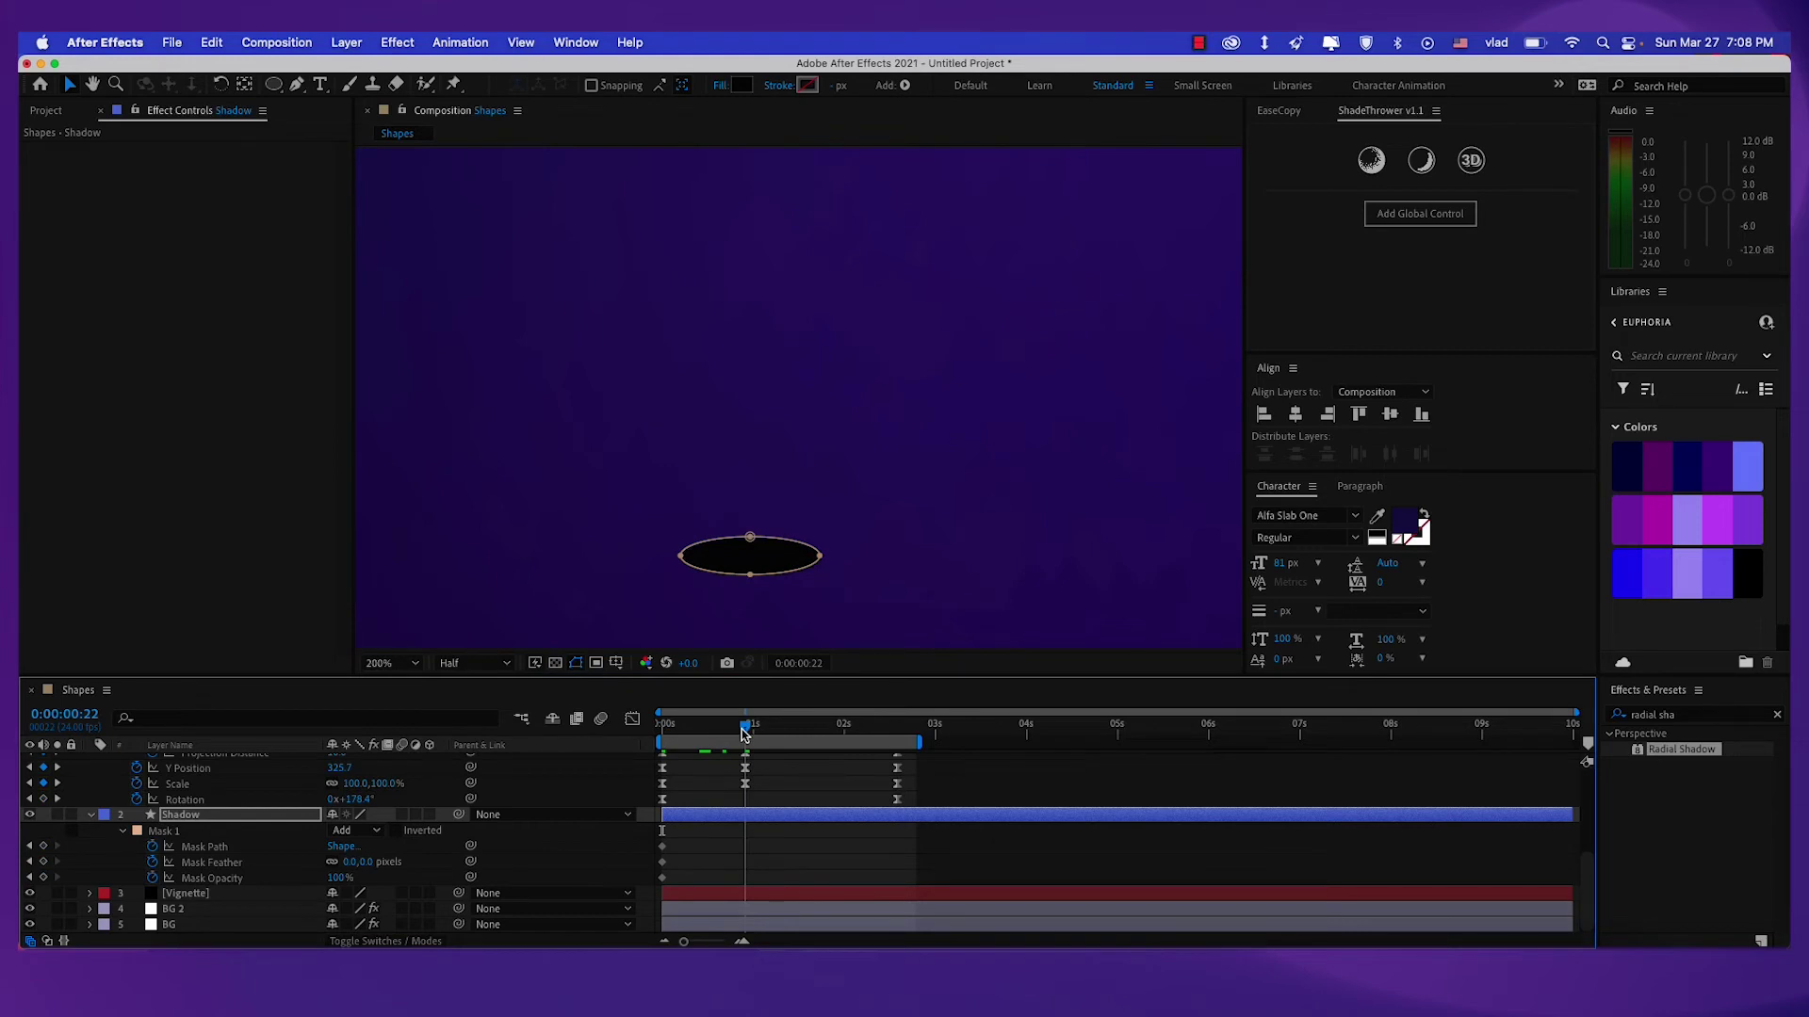
pyautogui.click(750, 538)
pyautogui.press('.')
pyautogui.moveTo(742, 553); pyautogui.dragTo(780, 387)
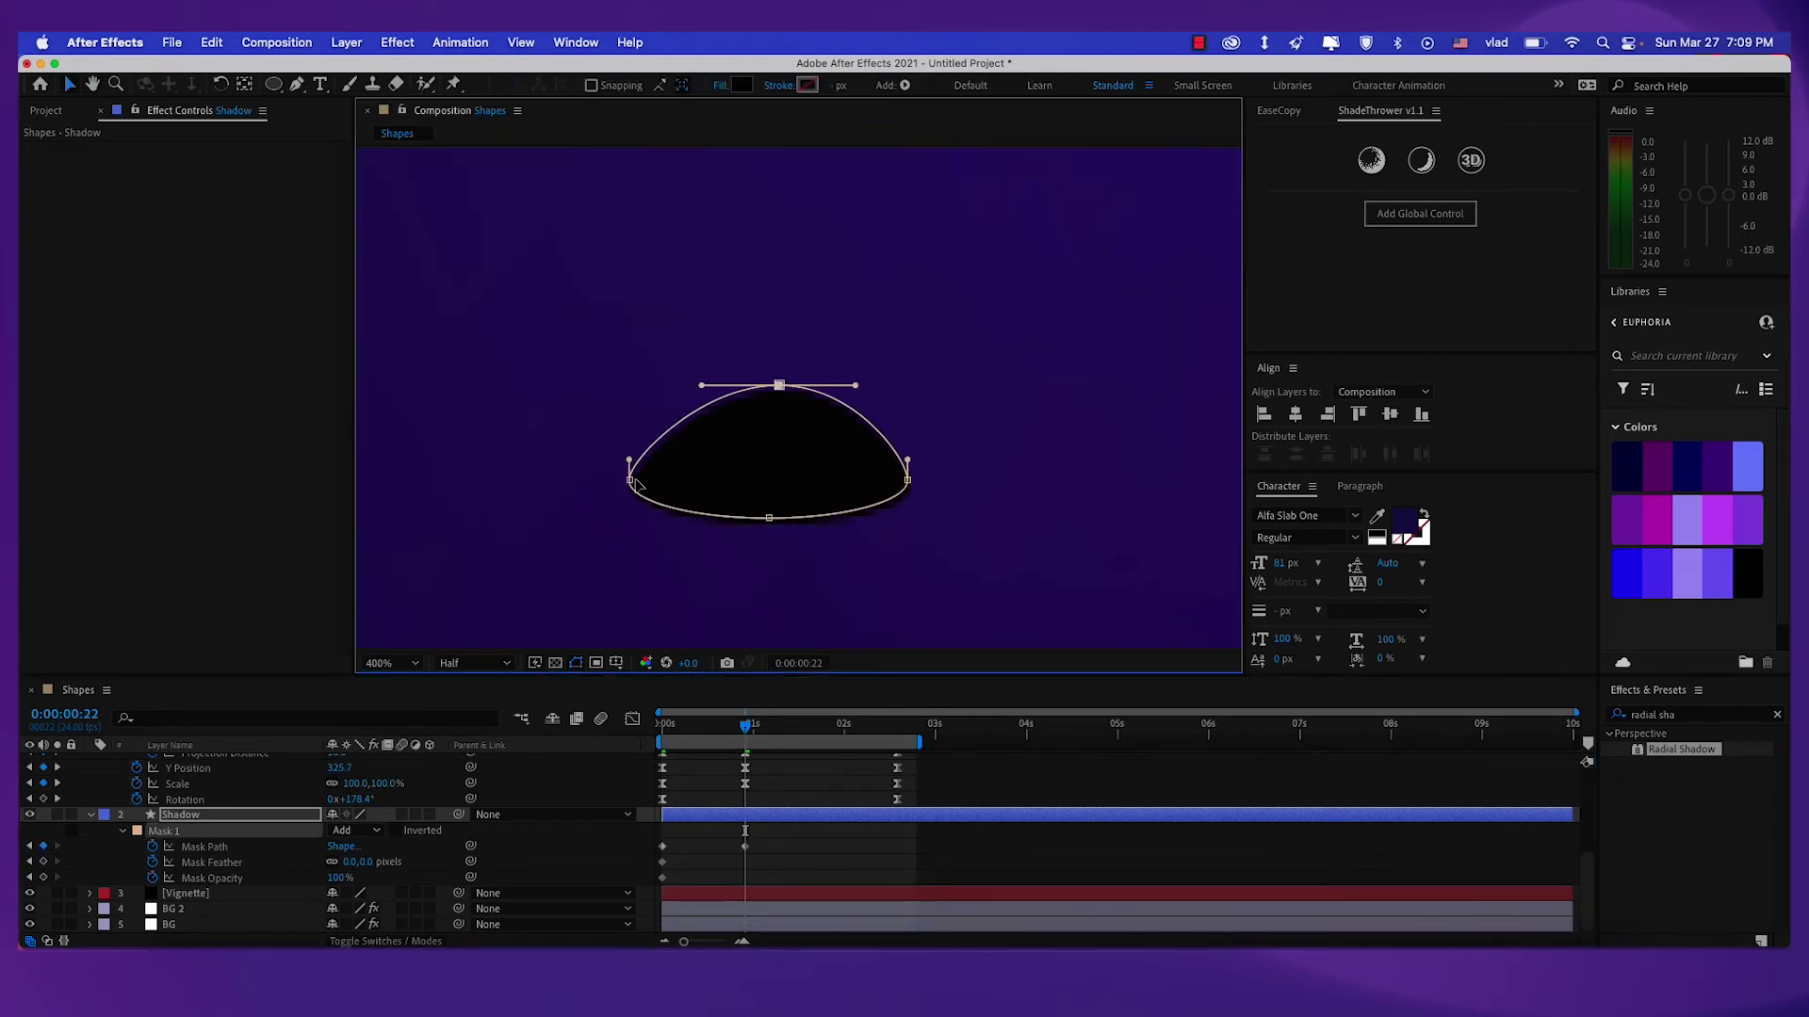
pyautogui.moveTo(629, 480); pyautogui.dragTo(633, 490)
pyautogui.moveTo(779, 385)
pyautogui.mouseDown()
pyautogui.moveTo(783, 366)
pyautogui.moveTo(756, 366)
pyautogui.mouseUp()
pyautogui.moveTo(908, 498); pyautogui.dragTo(909, 510)
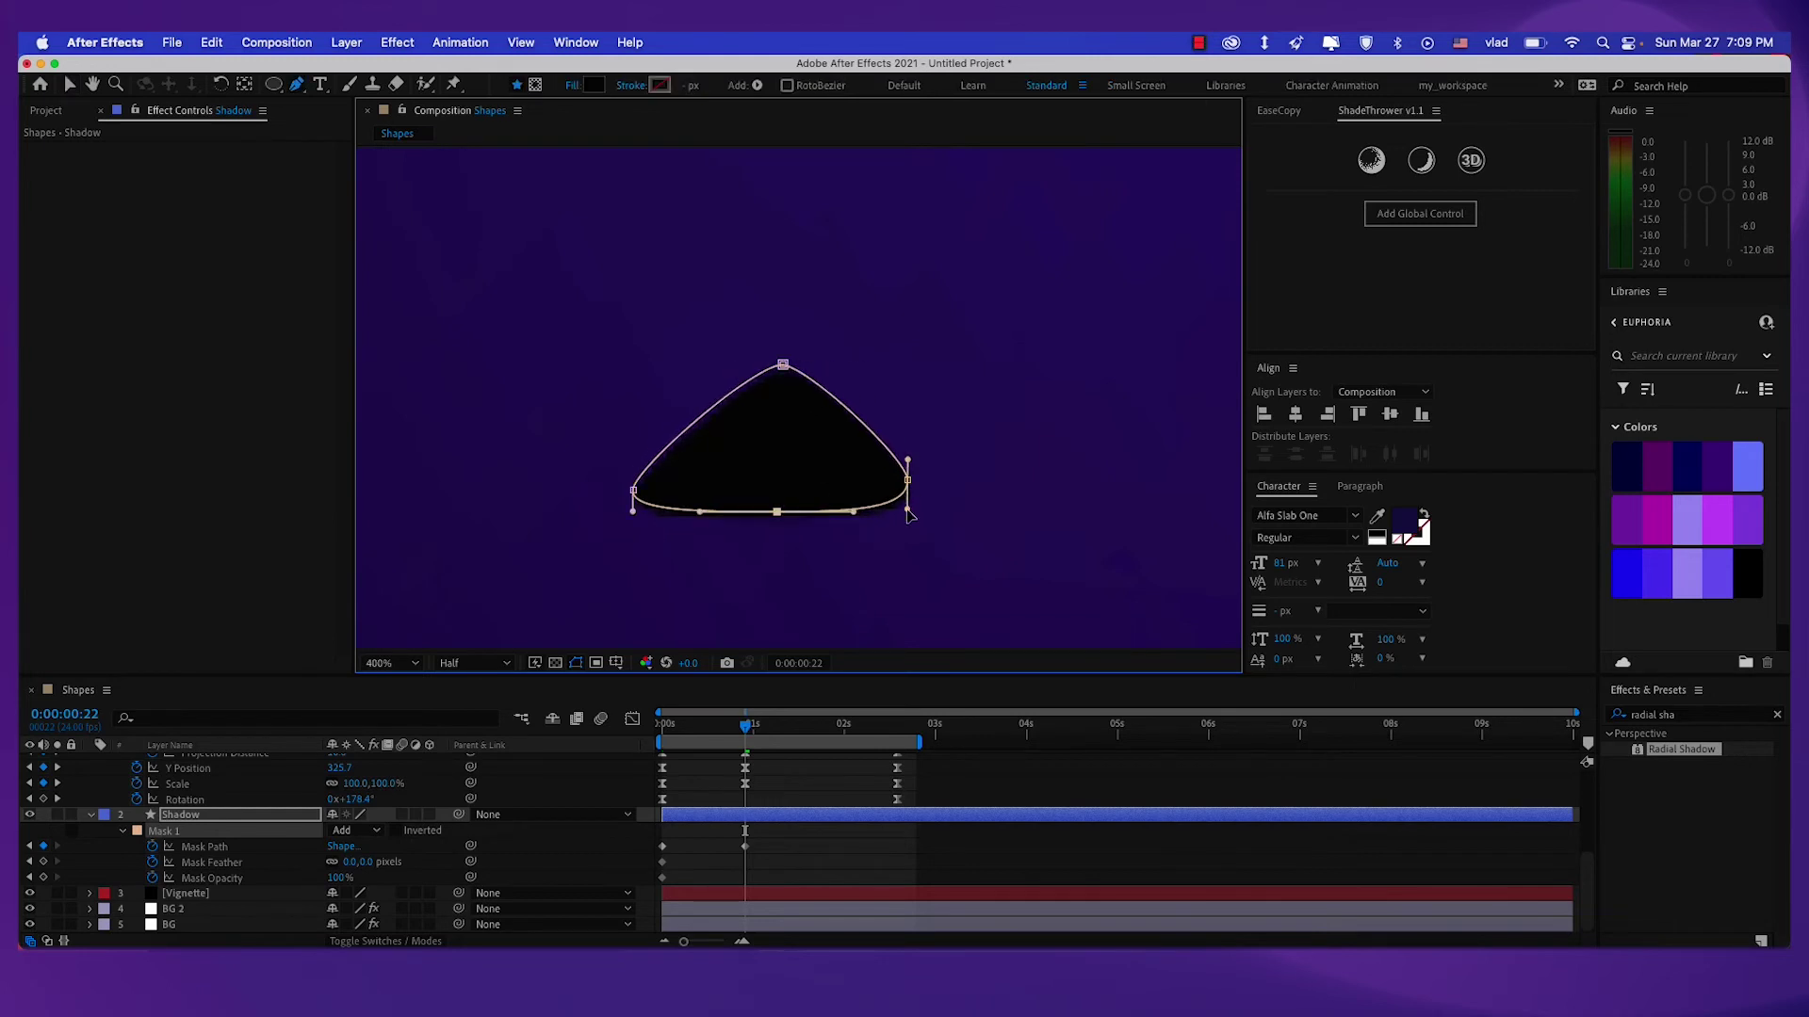
pyautogui.moveTo(634, 473); pyautogui.dragTo(634, 494)
pyautogui.moveTo(783, 366); pyautogui.dragTo(773, 376)
pyautogui.doubleClick(908, 489)
pyautogui.moveTo(908, 489); pyautogui.dragTo(909, 501)
pyautogui.moveTo(772, 387); pyautogui.dragTo(773, 415)
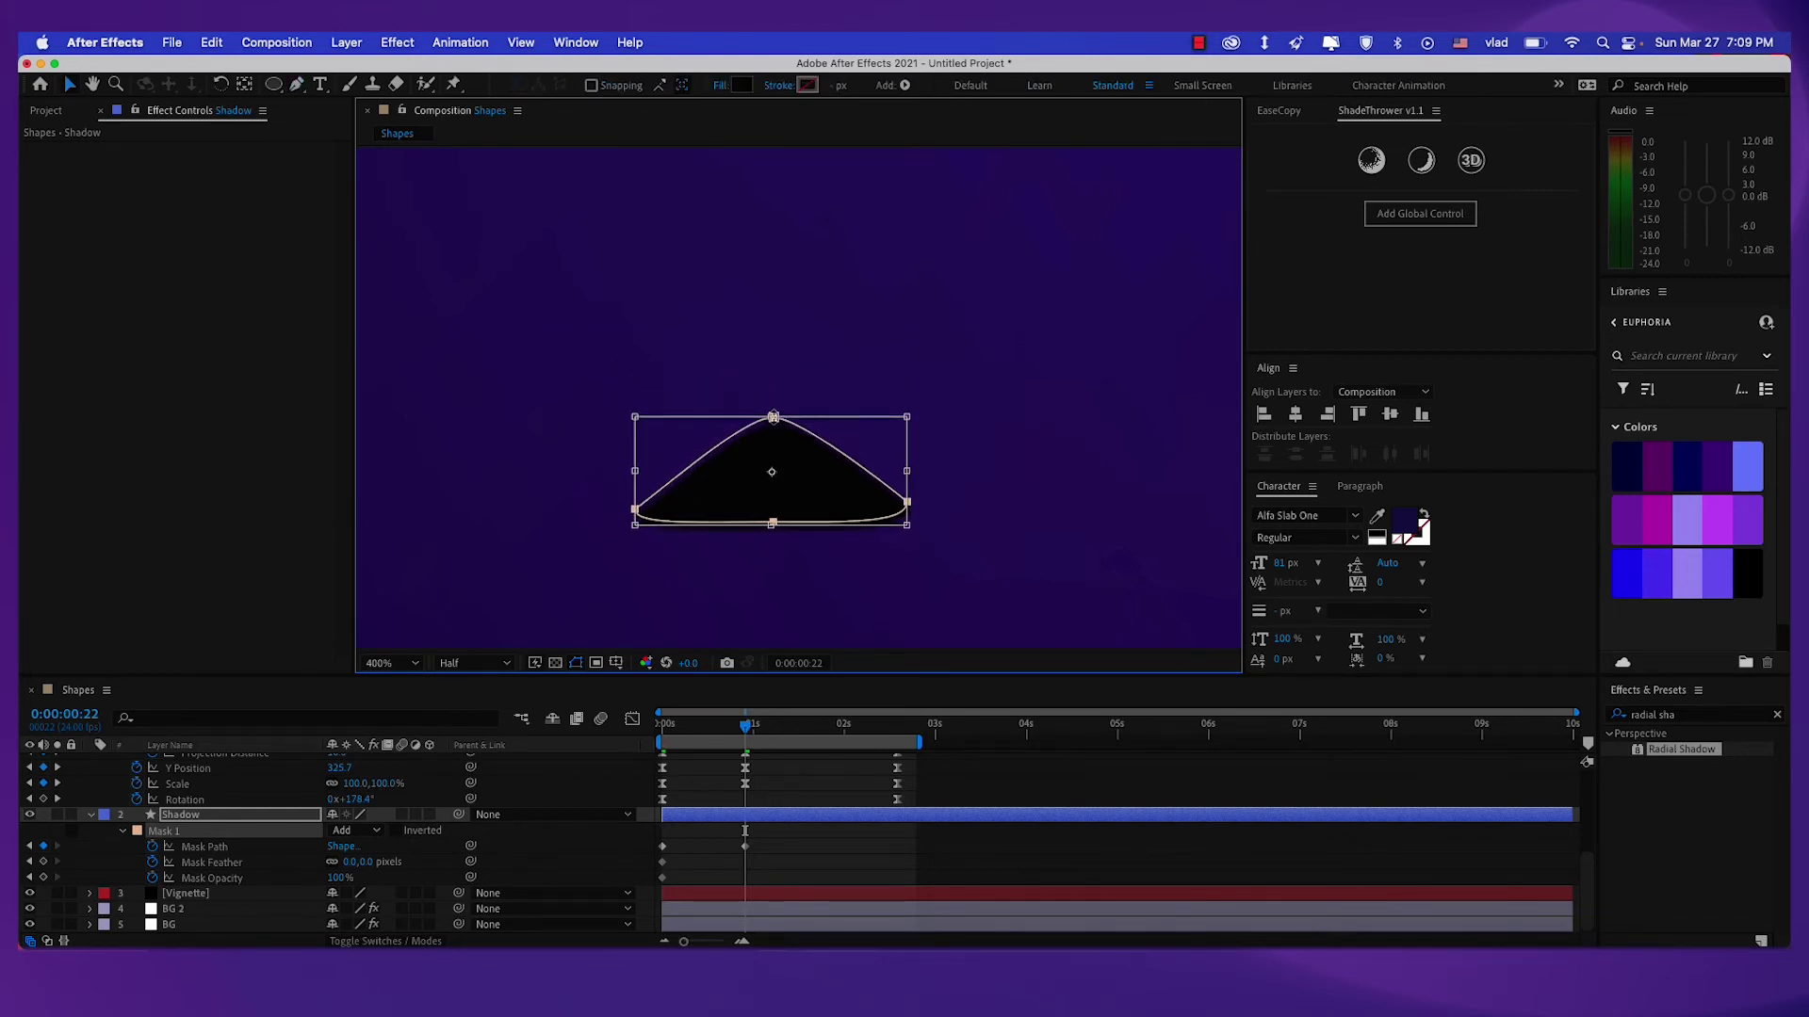
# Copy the first Mask Path keyframe of the Shadow layer to 0:00:02:14.
pyautogui.click(810, 760)
pyautogui.moveTo(780, 729); pyautogui.dragTo(890, 745)
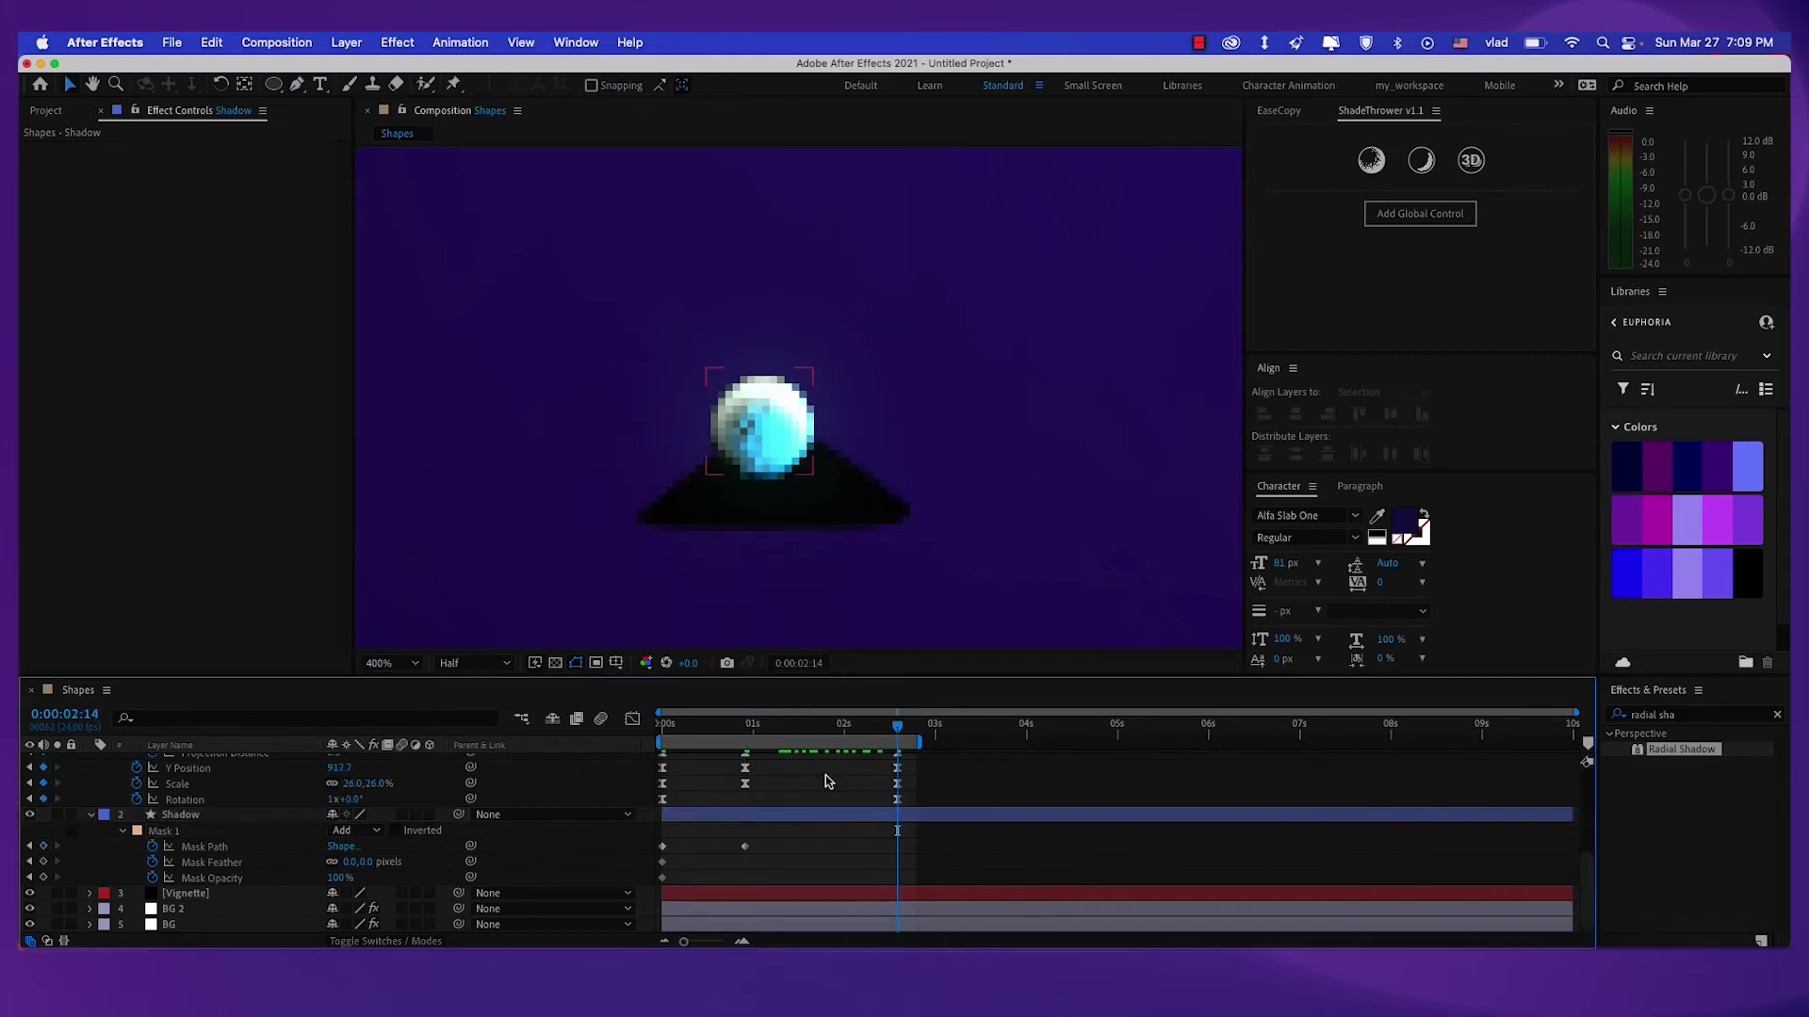
pyautogui.click(662, 847)
pyautogui.click(680, 846)
pyautogui.click(663, 847)
pyautogui.press('super+c')
pyautogui.press('super+v')
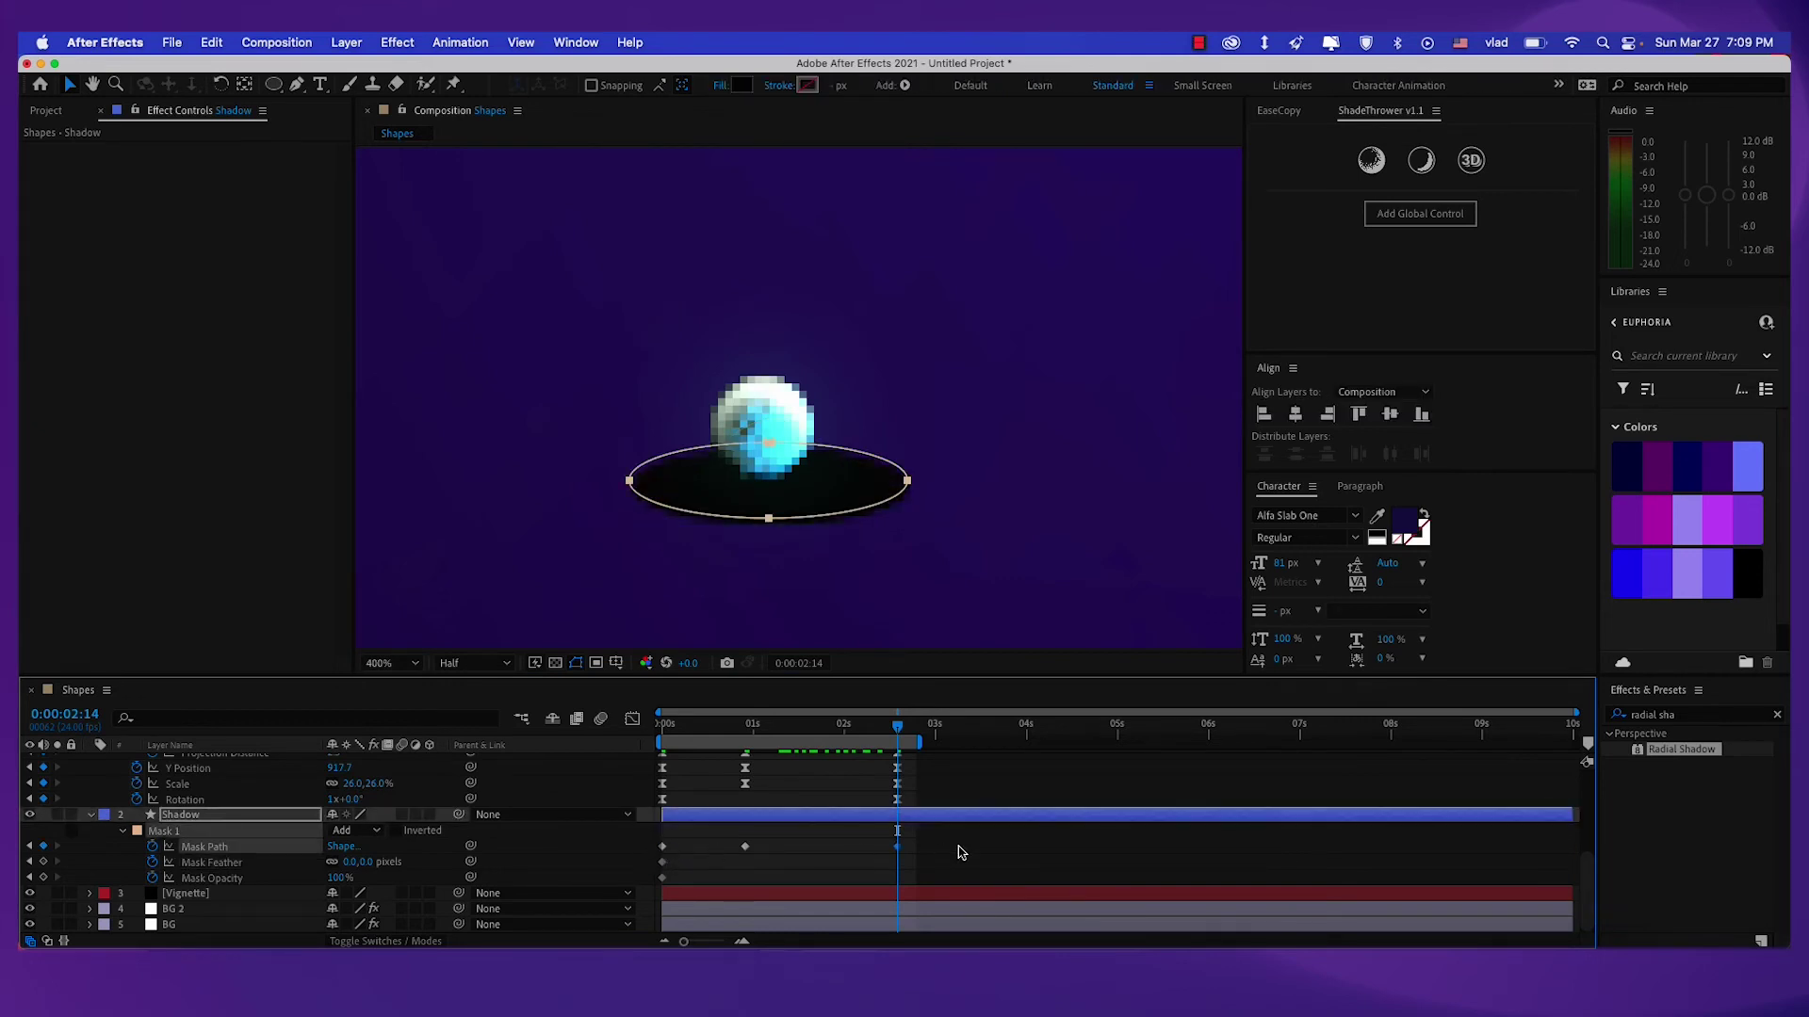
# Ease the Shadow layer's three Mask Path keyframes by copying the easing of Shape1's Path keyframes onto them with EaseCopy.
pyautogui.moveTo(954, 837); pyautogui.dragTo(628, 854)
pyautogui.scroll(3, 489, 852)
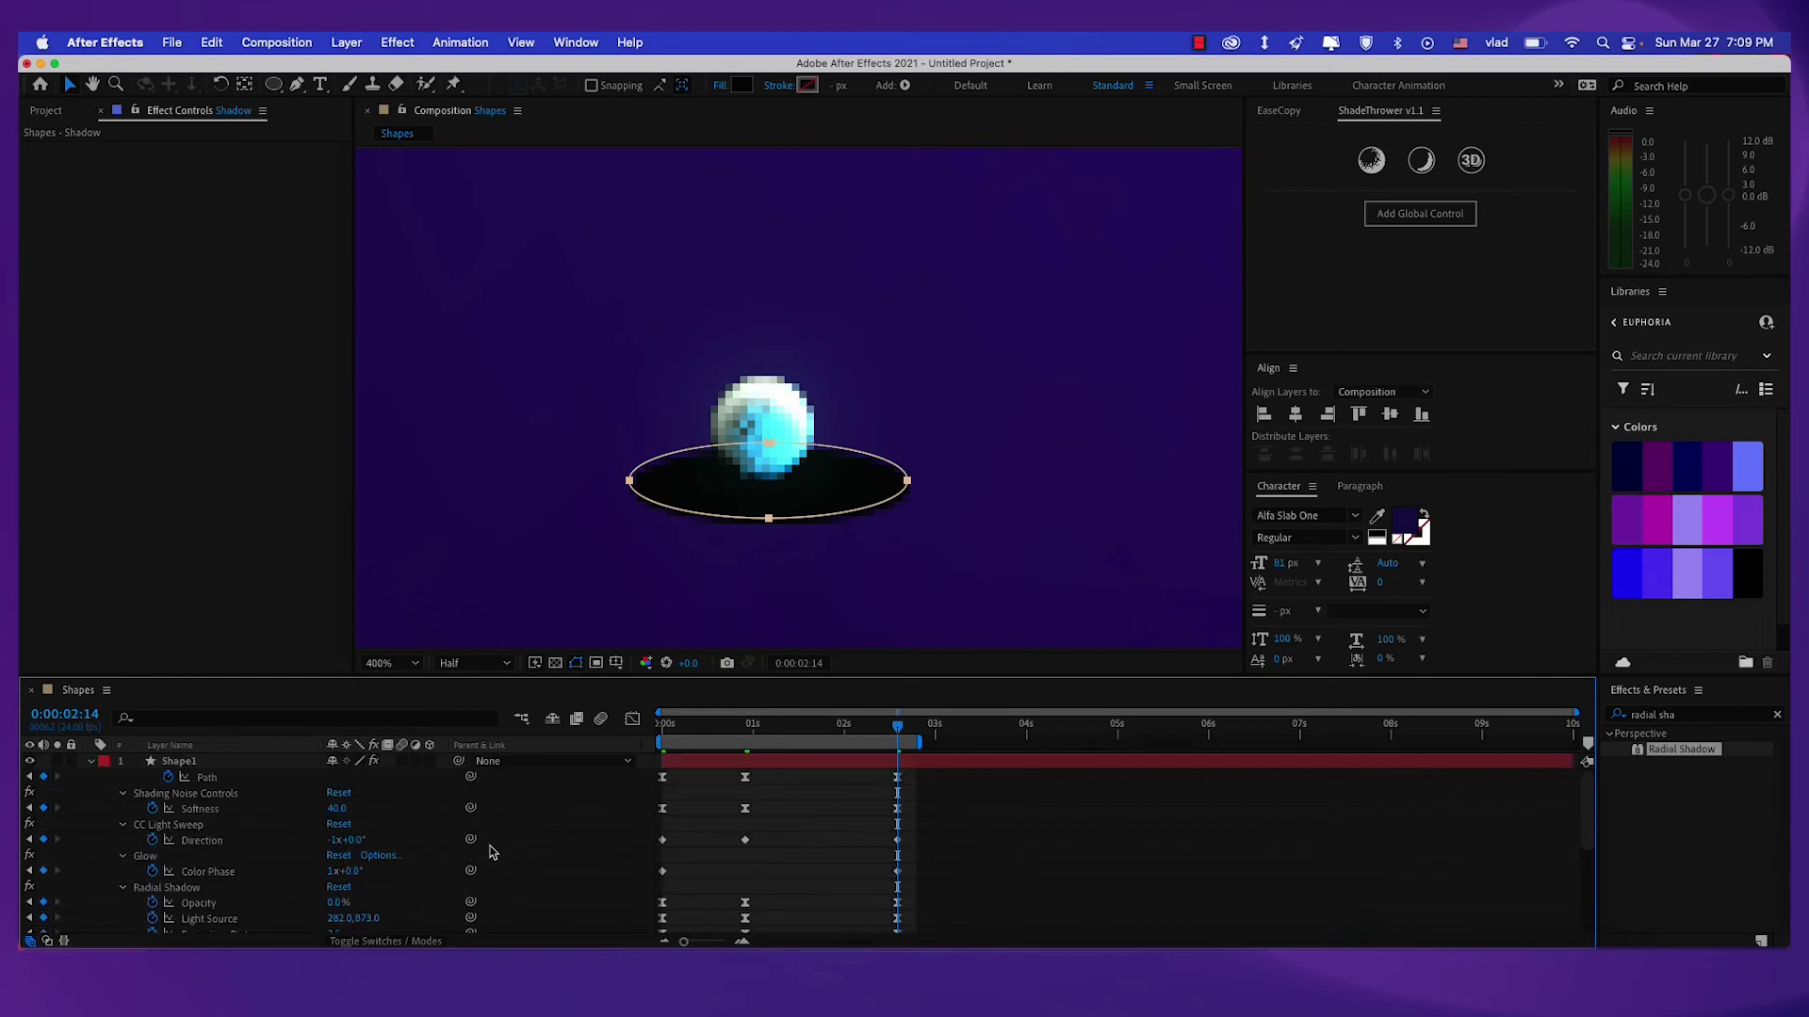
pyautogui.click(260, 780)
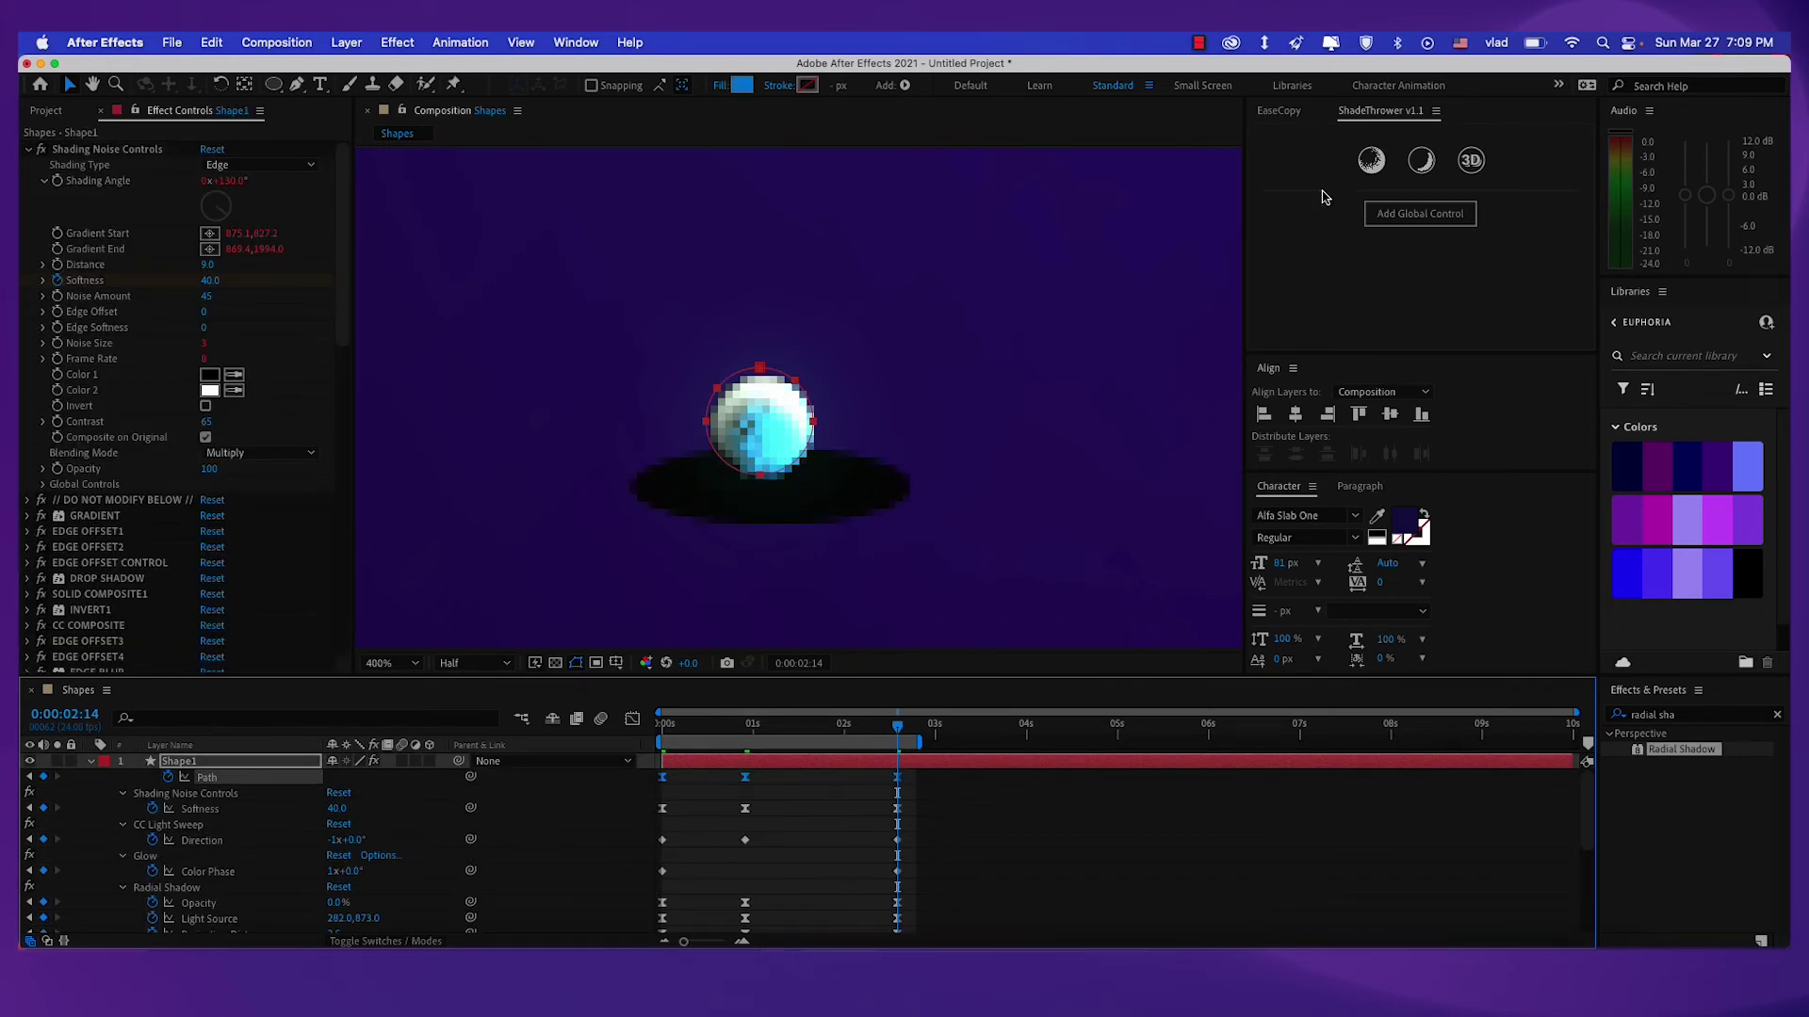
pyautogui.click(1281, 111)
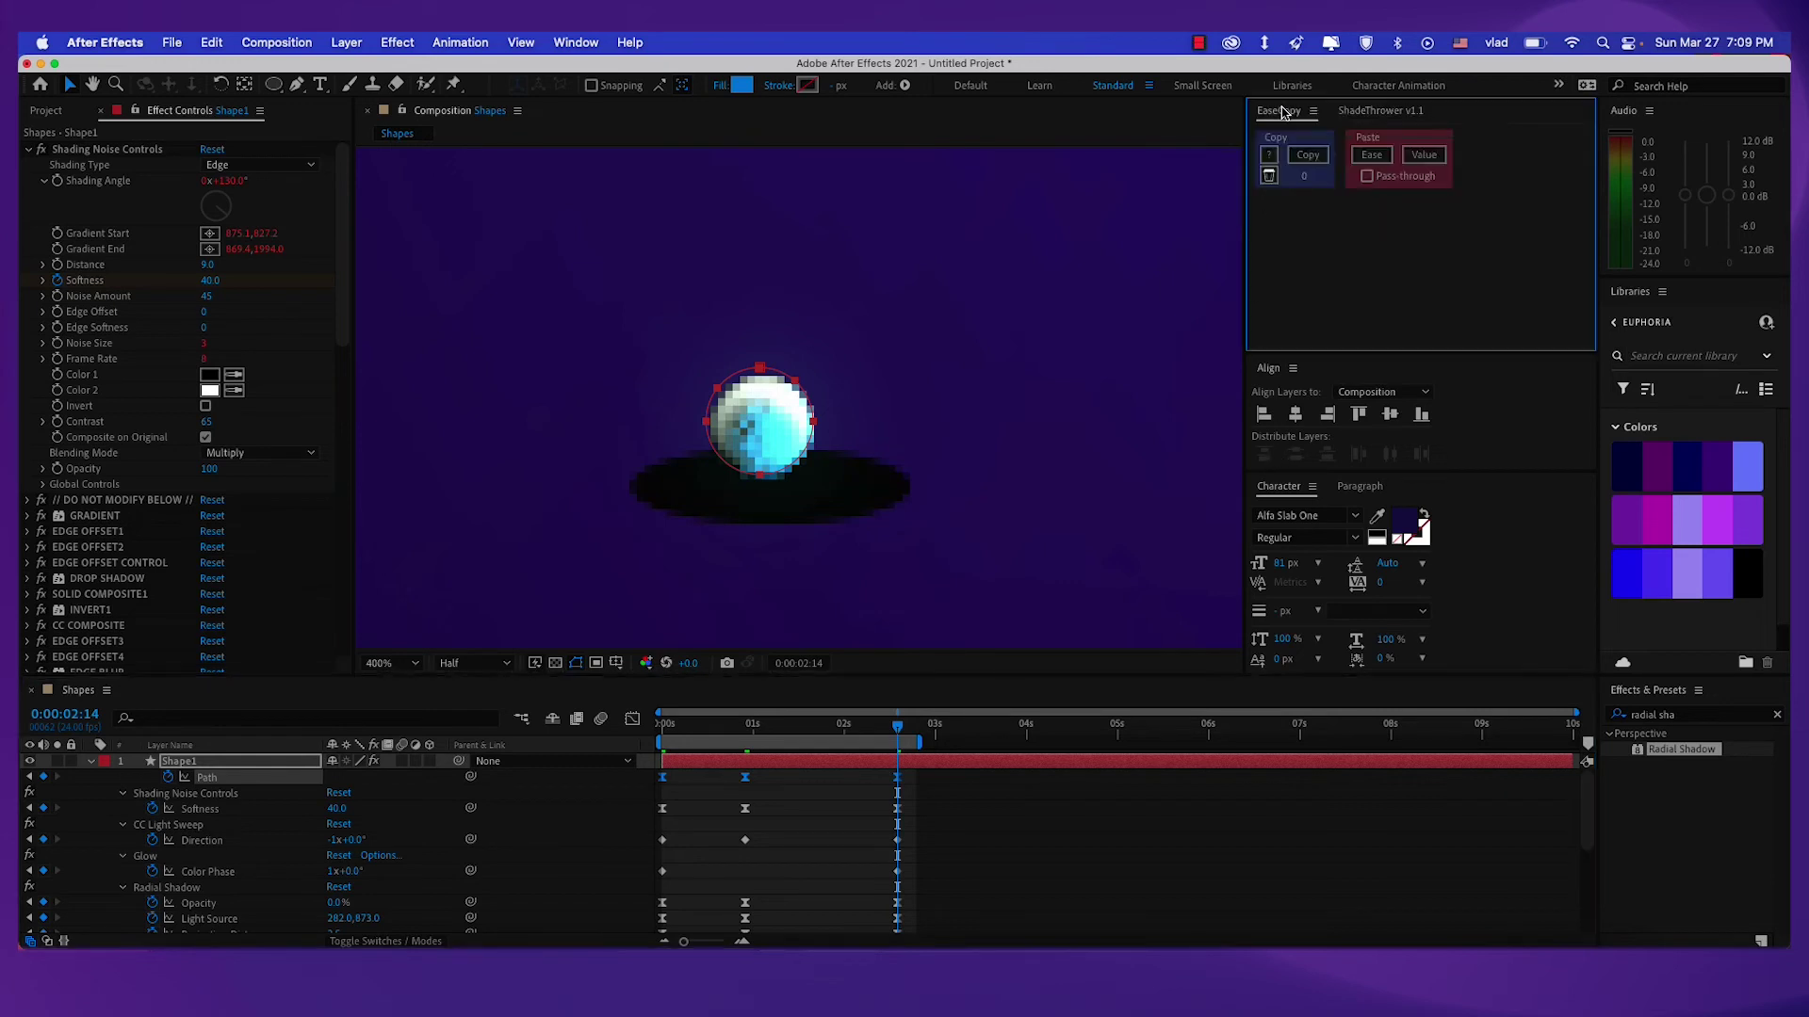
pyautogui.click(1309, 156)
pyautogui.scroll(-5, 754, 873)
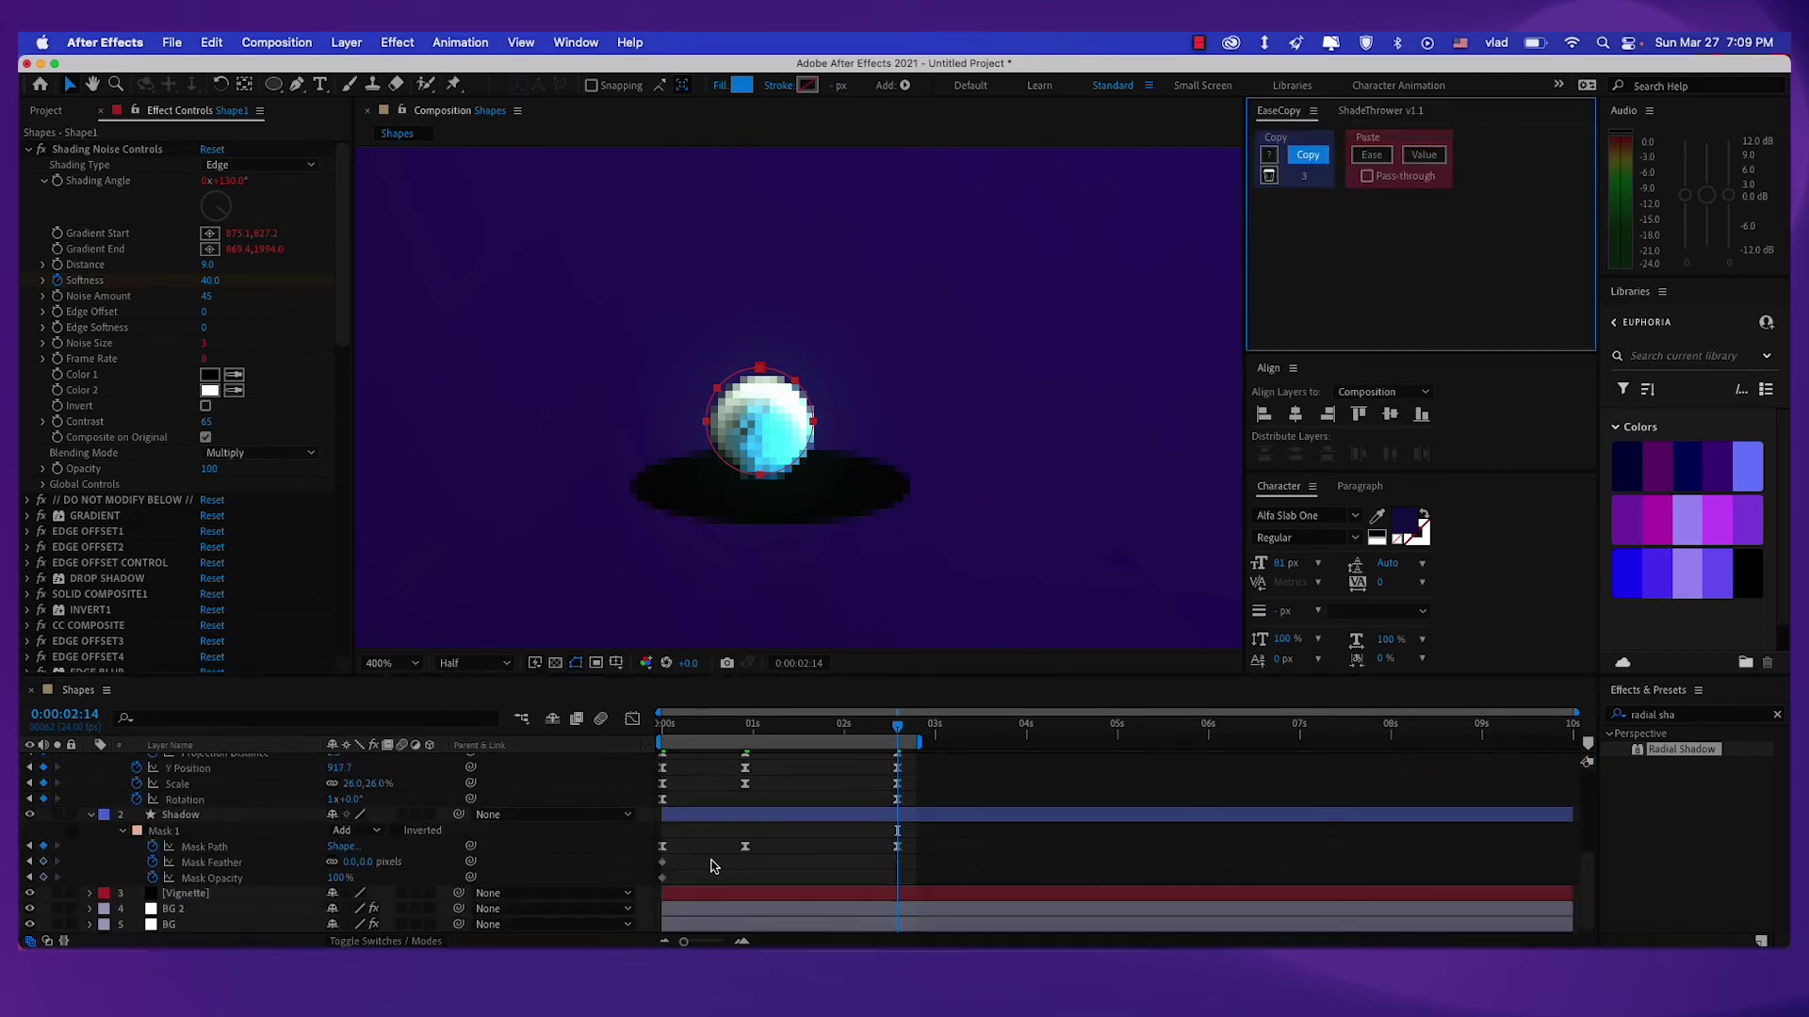
pyautogui.click(248, 852)
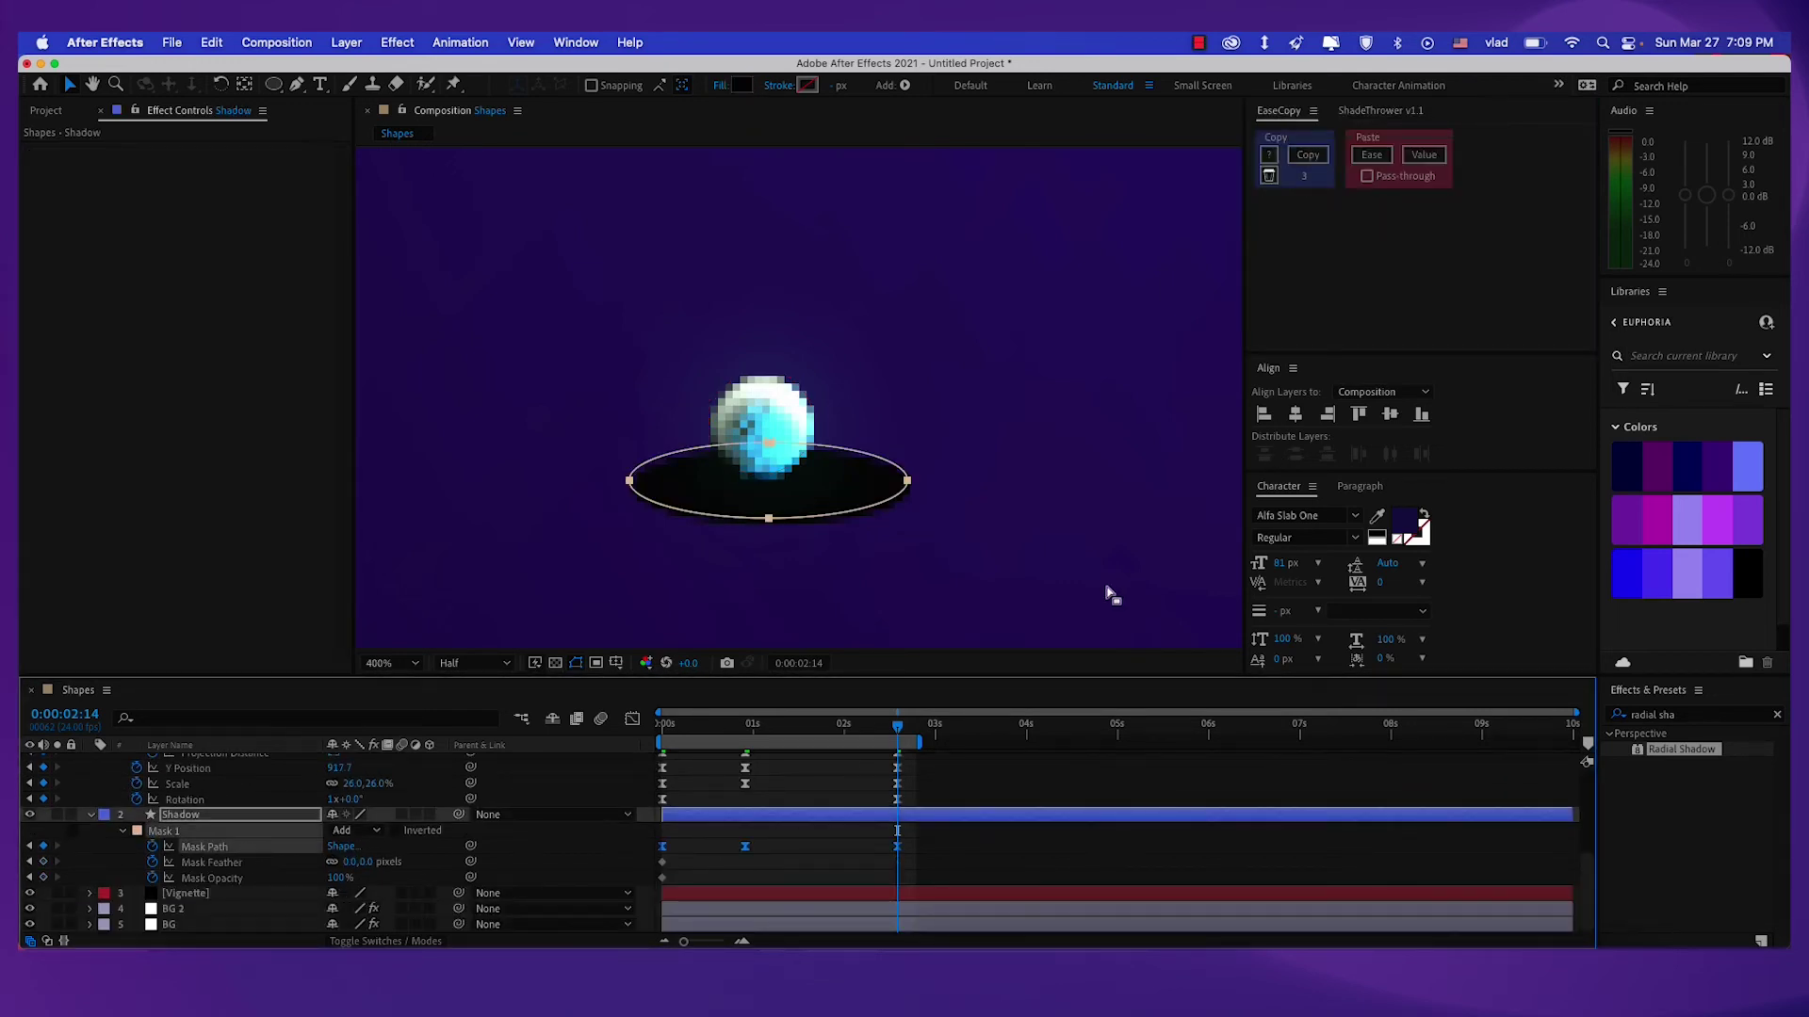
pyautogui.click(1366, 159)
# Check the Mask Path easing in the speed graph and return to the keyframe view.
pyautogui.click(633, 720)
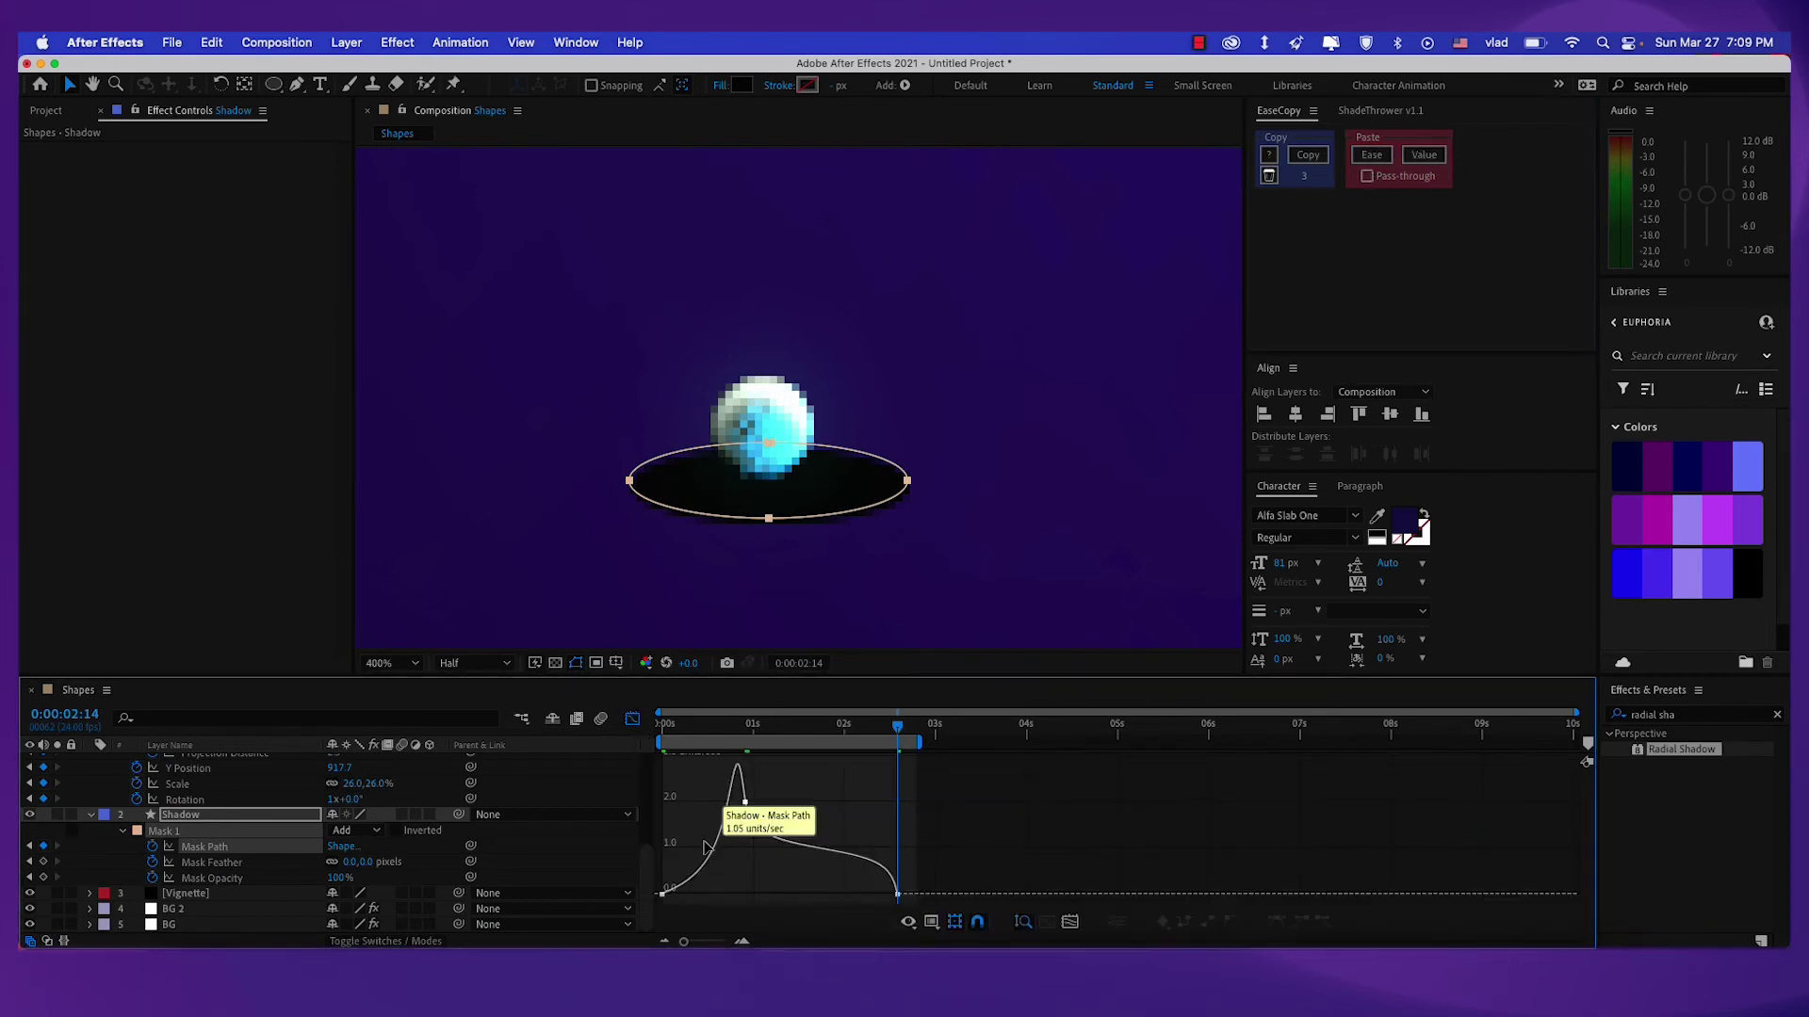
pyautogui.scroll(10, 394, 836)
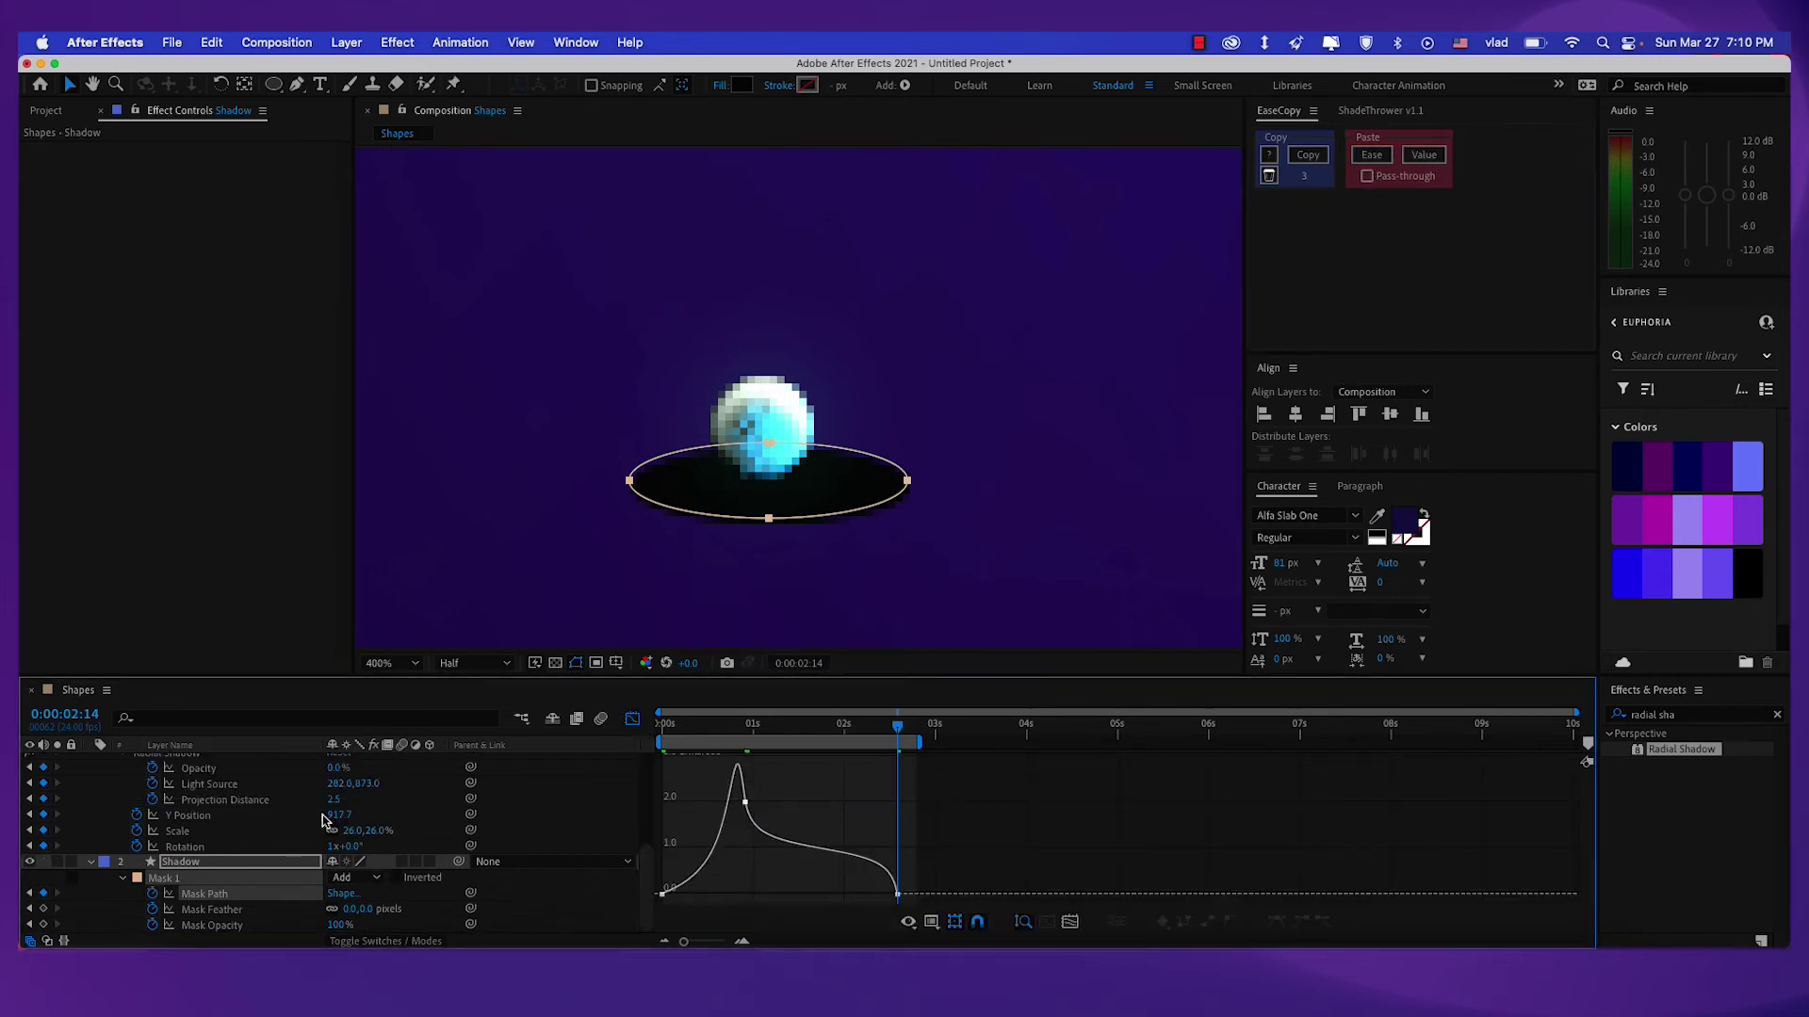
pyautogui.scroll(-5, 235, 829)
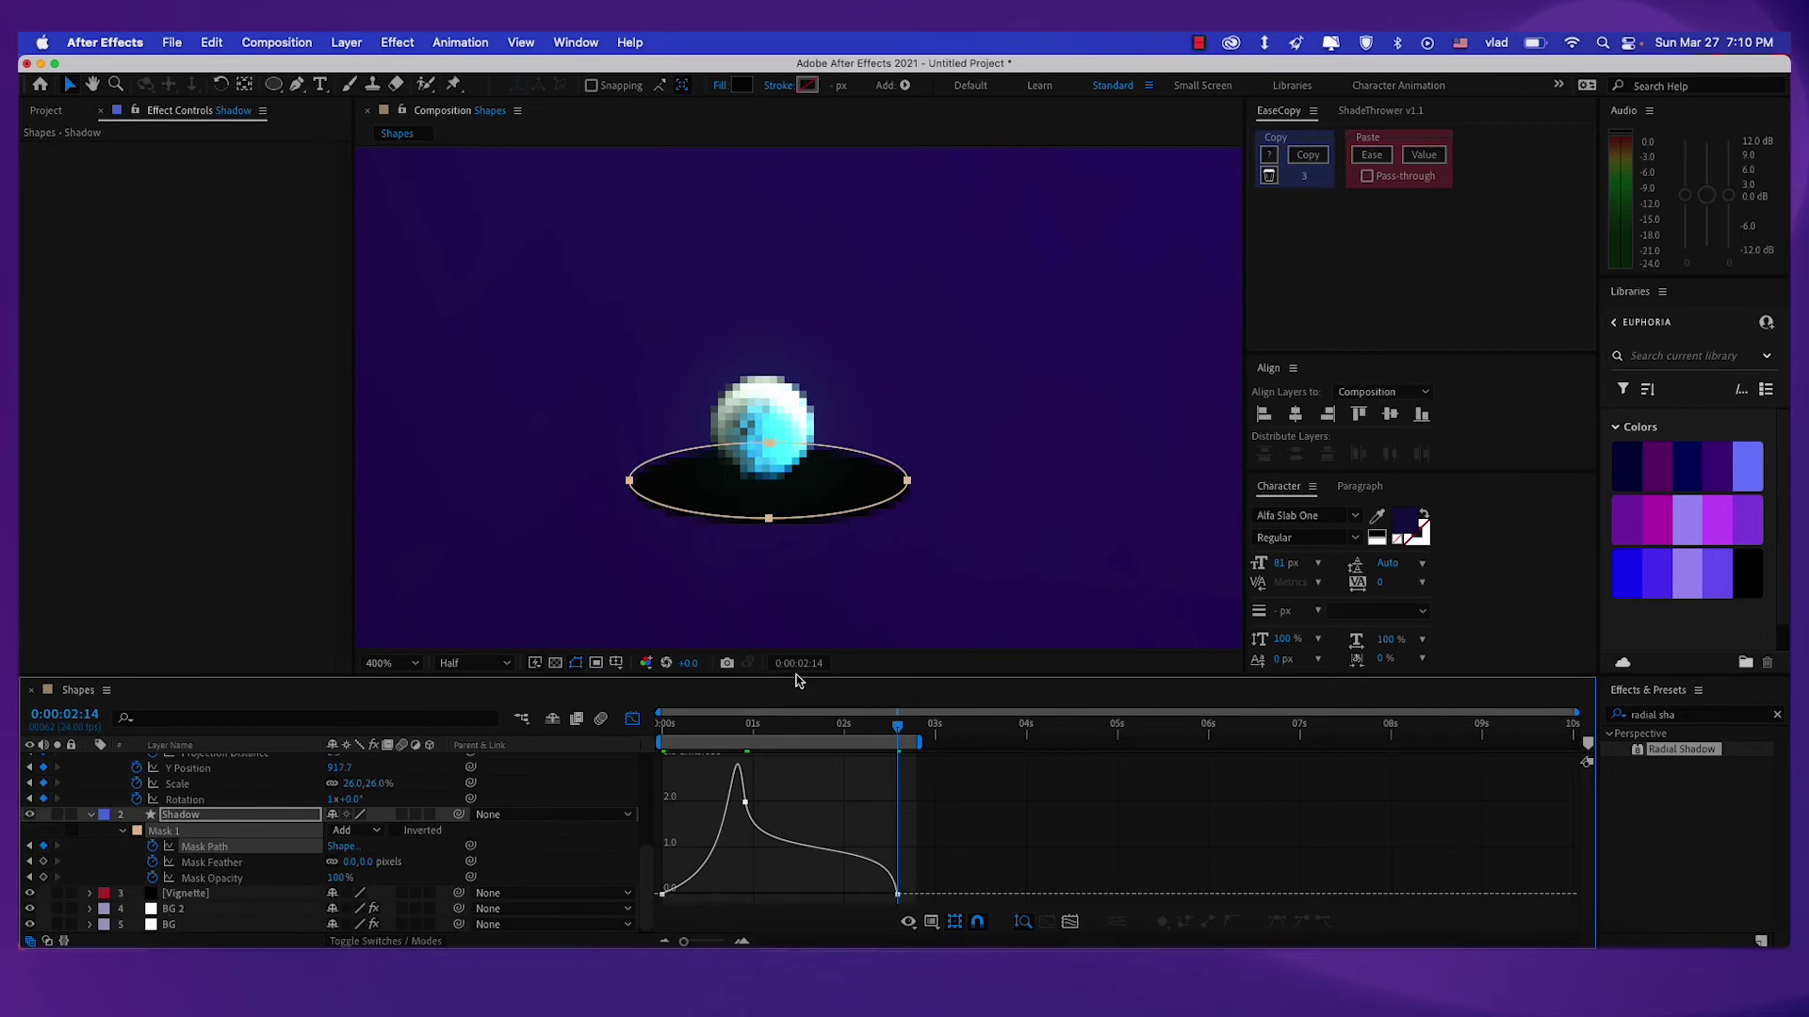
pyautogui.click(633, 720)
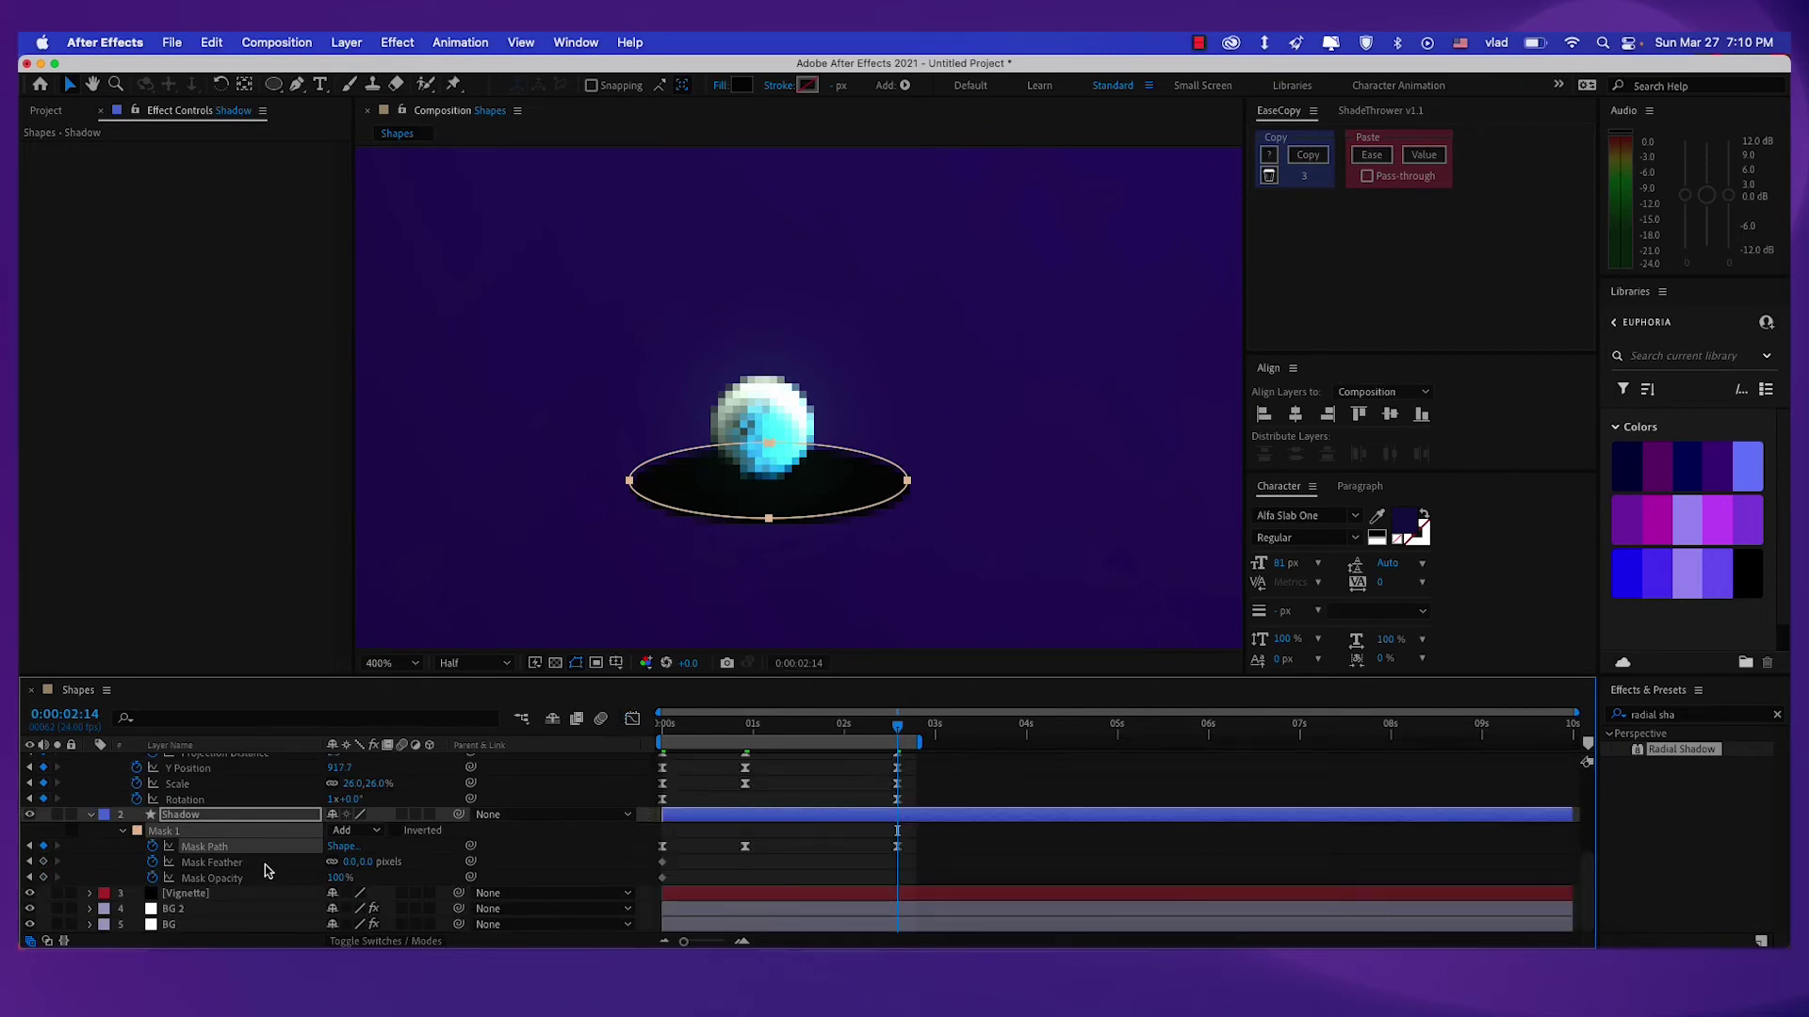
# Add Mask Feather keyframes to the Shadow layer's mask at 0:00:00:22 and 0:00:02:14.
pyautogui.click(264, 866)
pyautogui.moveTo(708, 725)
pyautogui.mouseDown()
pyautogui.moveTo(676, 730)
pyautogui.moveTo(730, 737)
pyautogui.mouseUp()
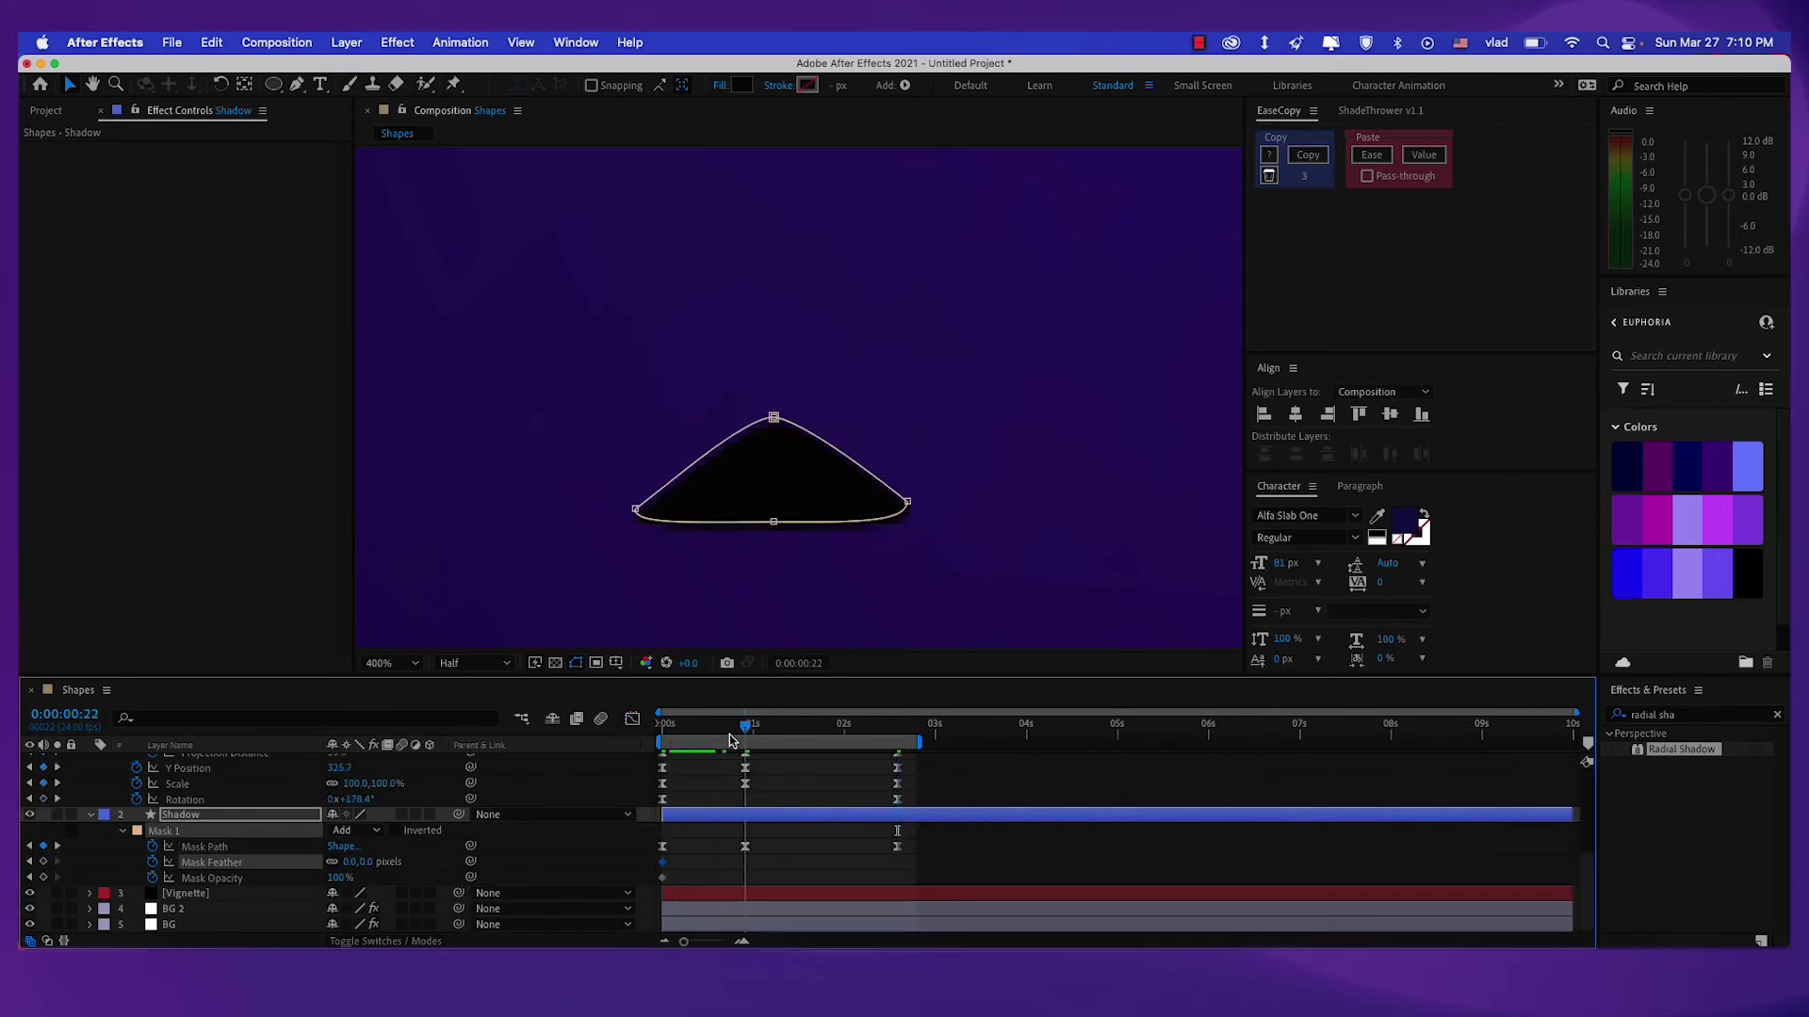
pyautogui.click(45, 862)
pyautogui.moveTo(675, 728); pyautogui.dragTo(897, 730)
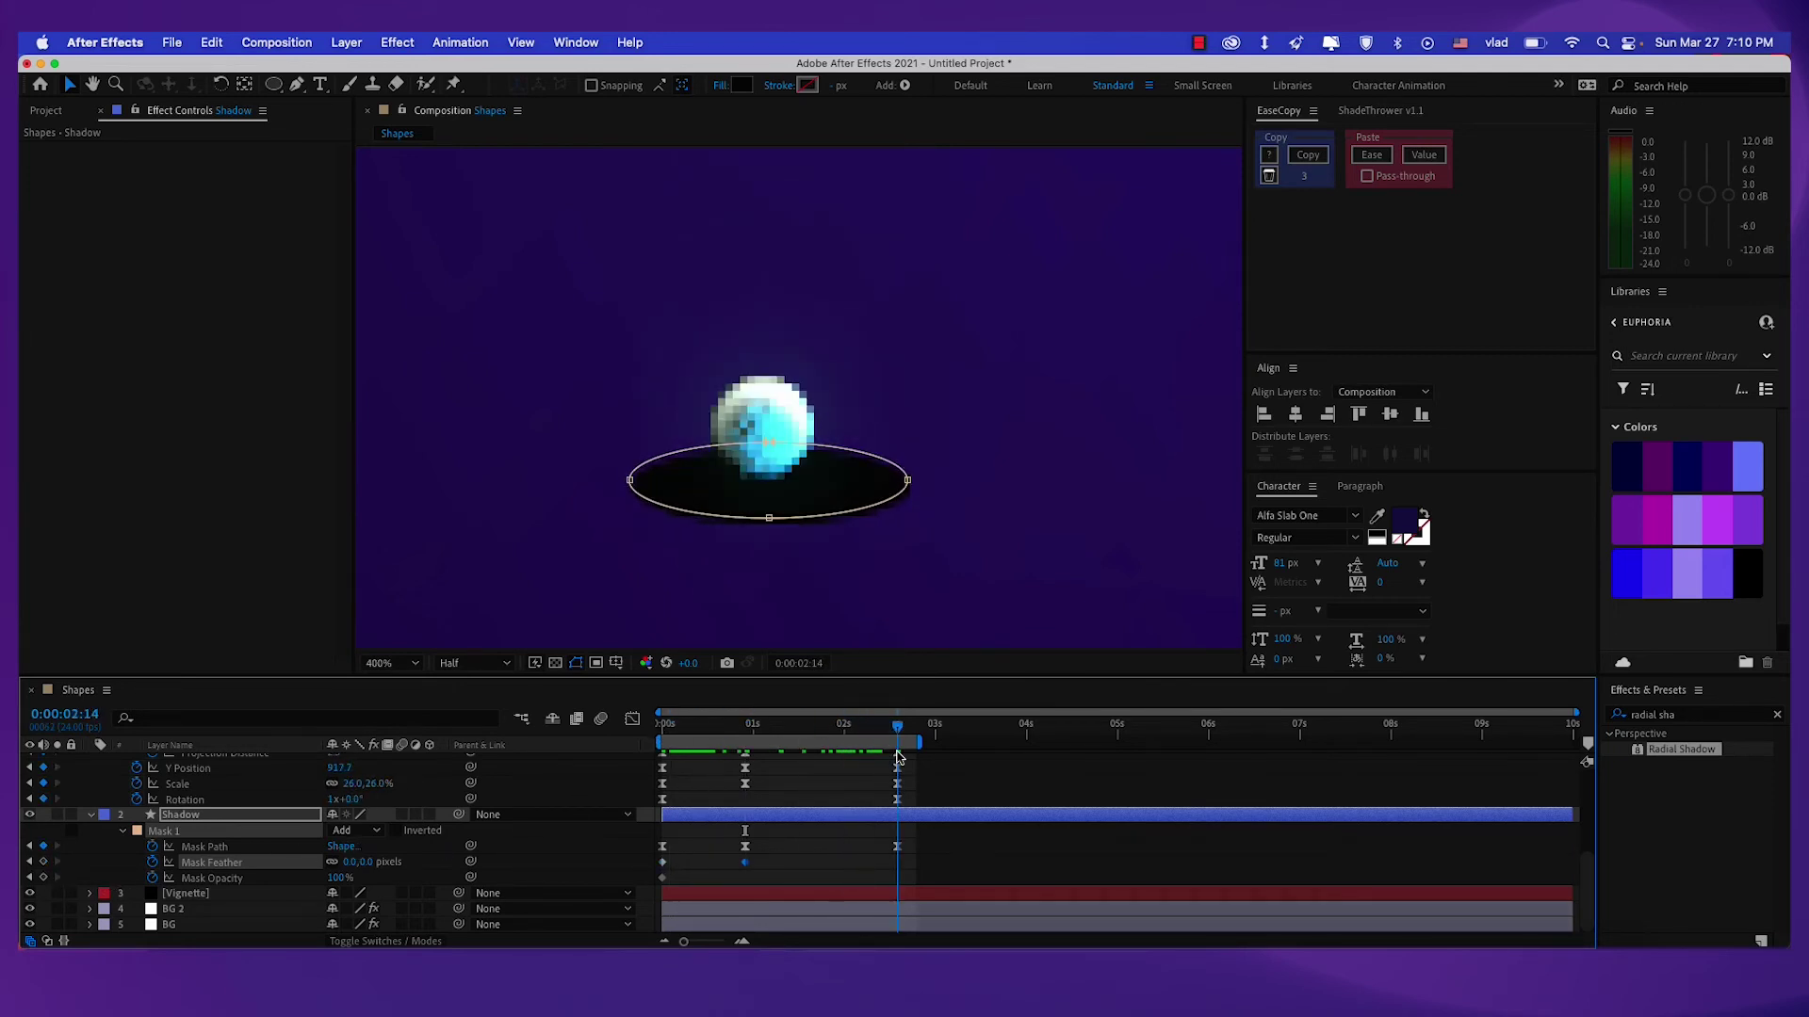
pyautogui.click(44, 862)
# Set the Shadow mask's feather to 10 pixels at 0:00:00:00 and 50 pixels at 0:00:00:22.
pyautogui.moveTo(780, 724); pyautogui.dragTo(666, 744)
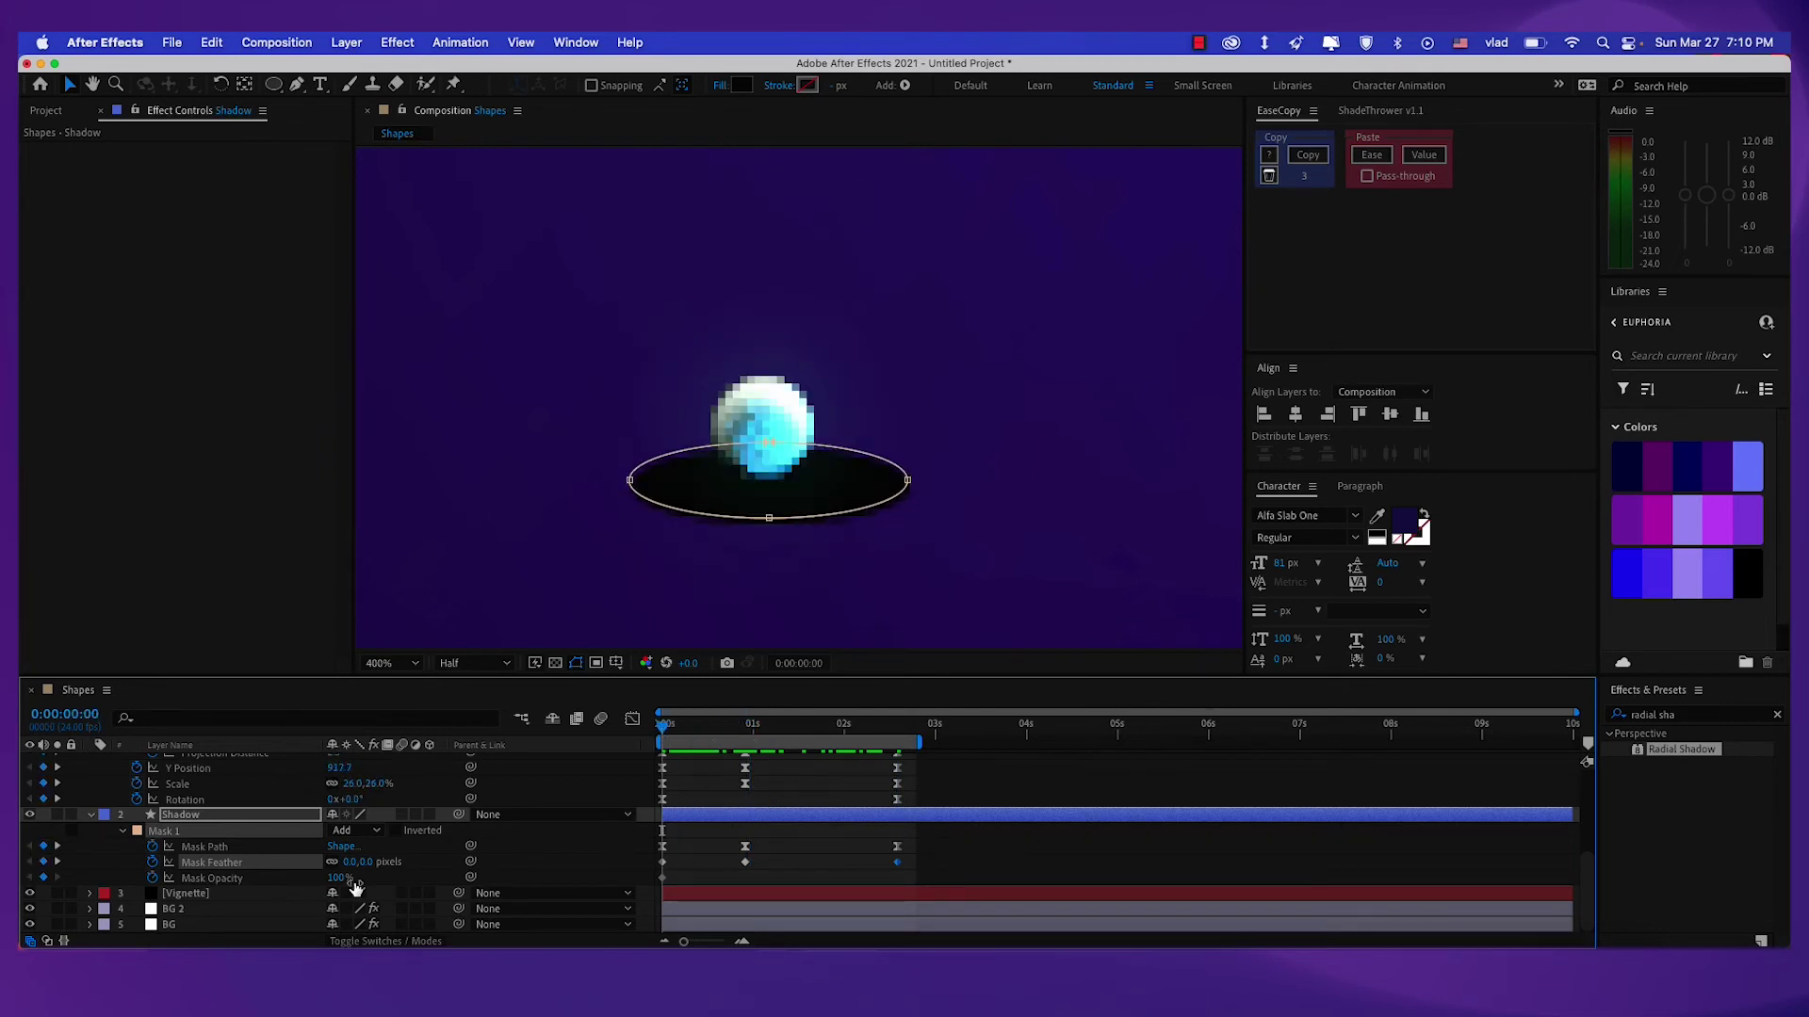
pyautogui.moveTo(365, 862); pyautogui.dragTo(381, 862)
pyautogui.click(377, 862)
pyautogui.write('10')
pyautogui.press('Return')
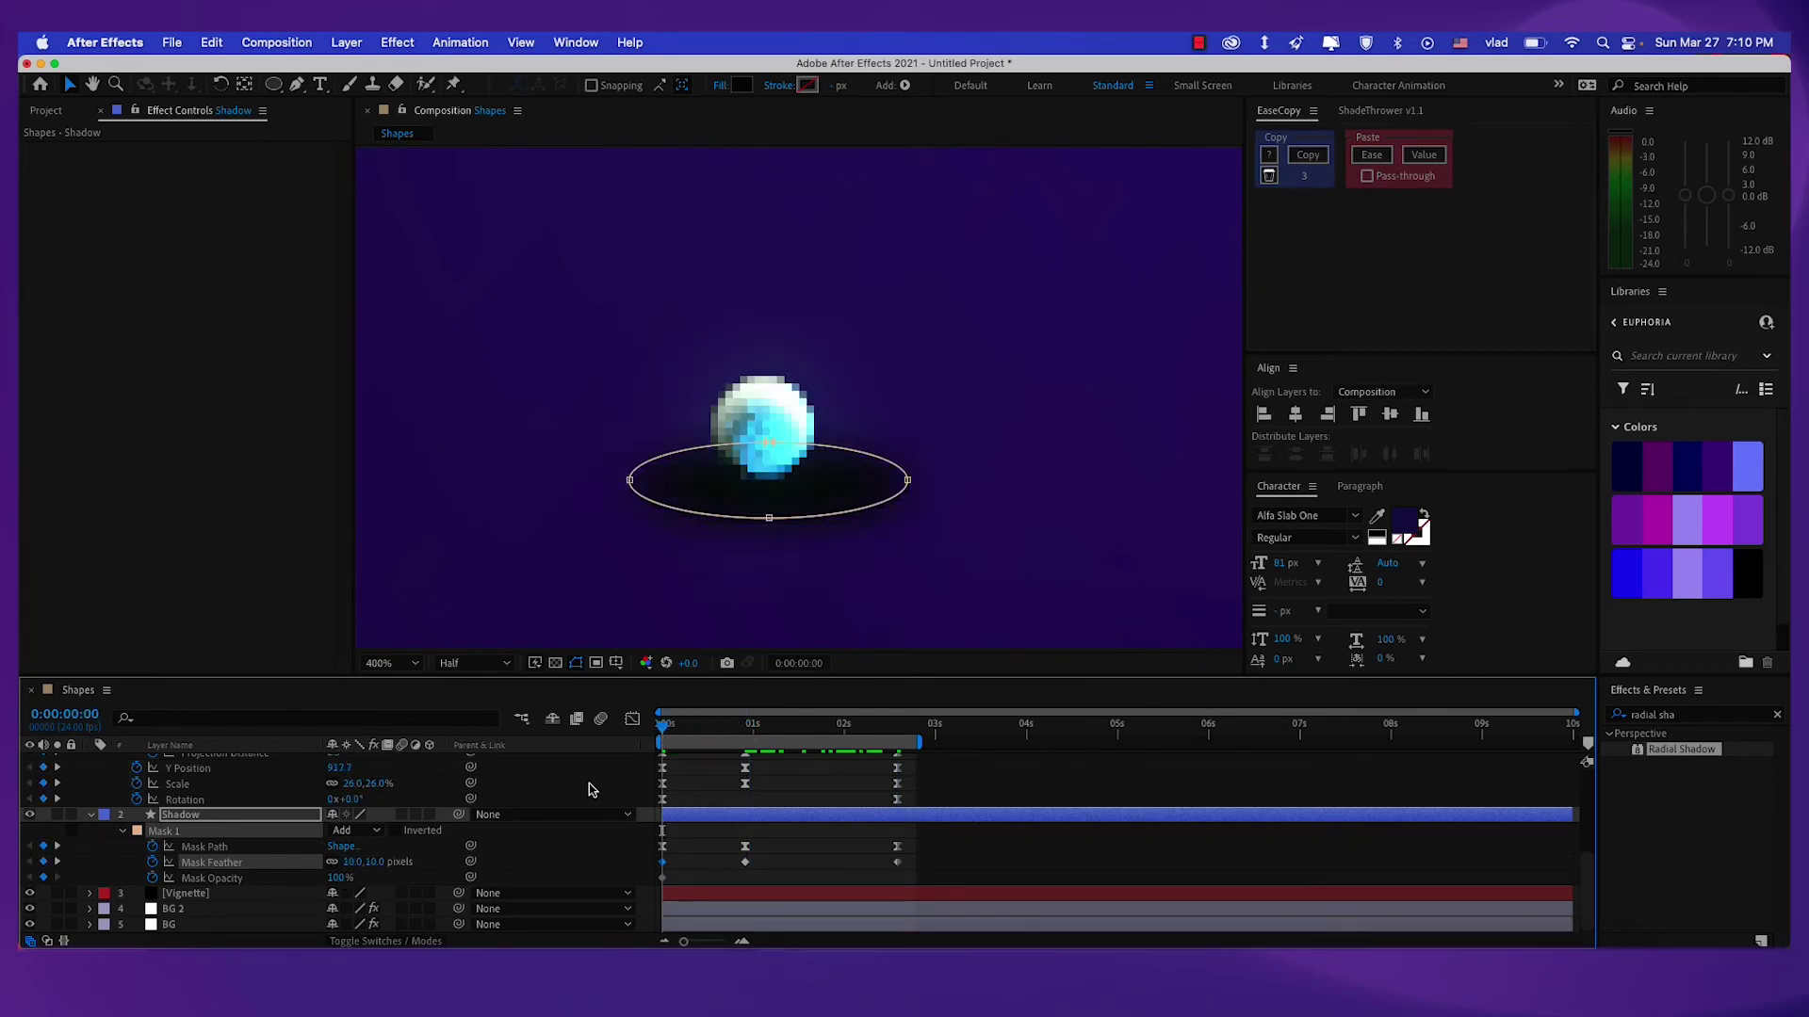
pyautogui.moveTo(709, 742); pyautogui.dragTo(745, 735)
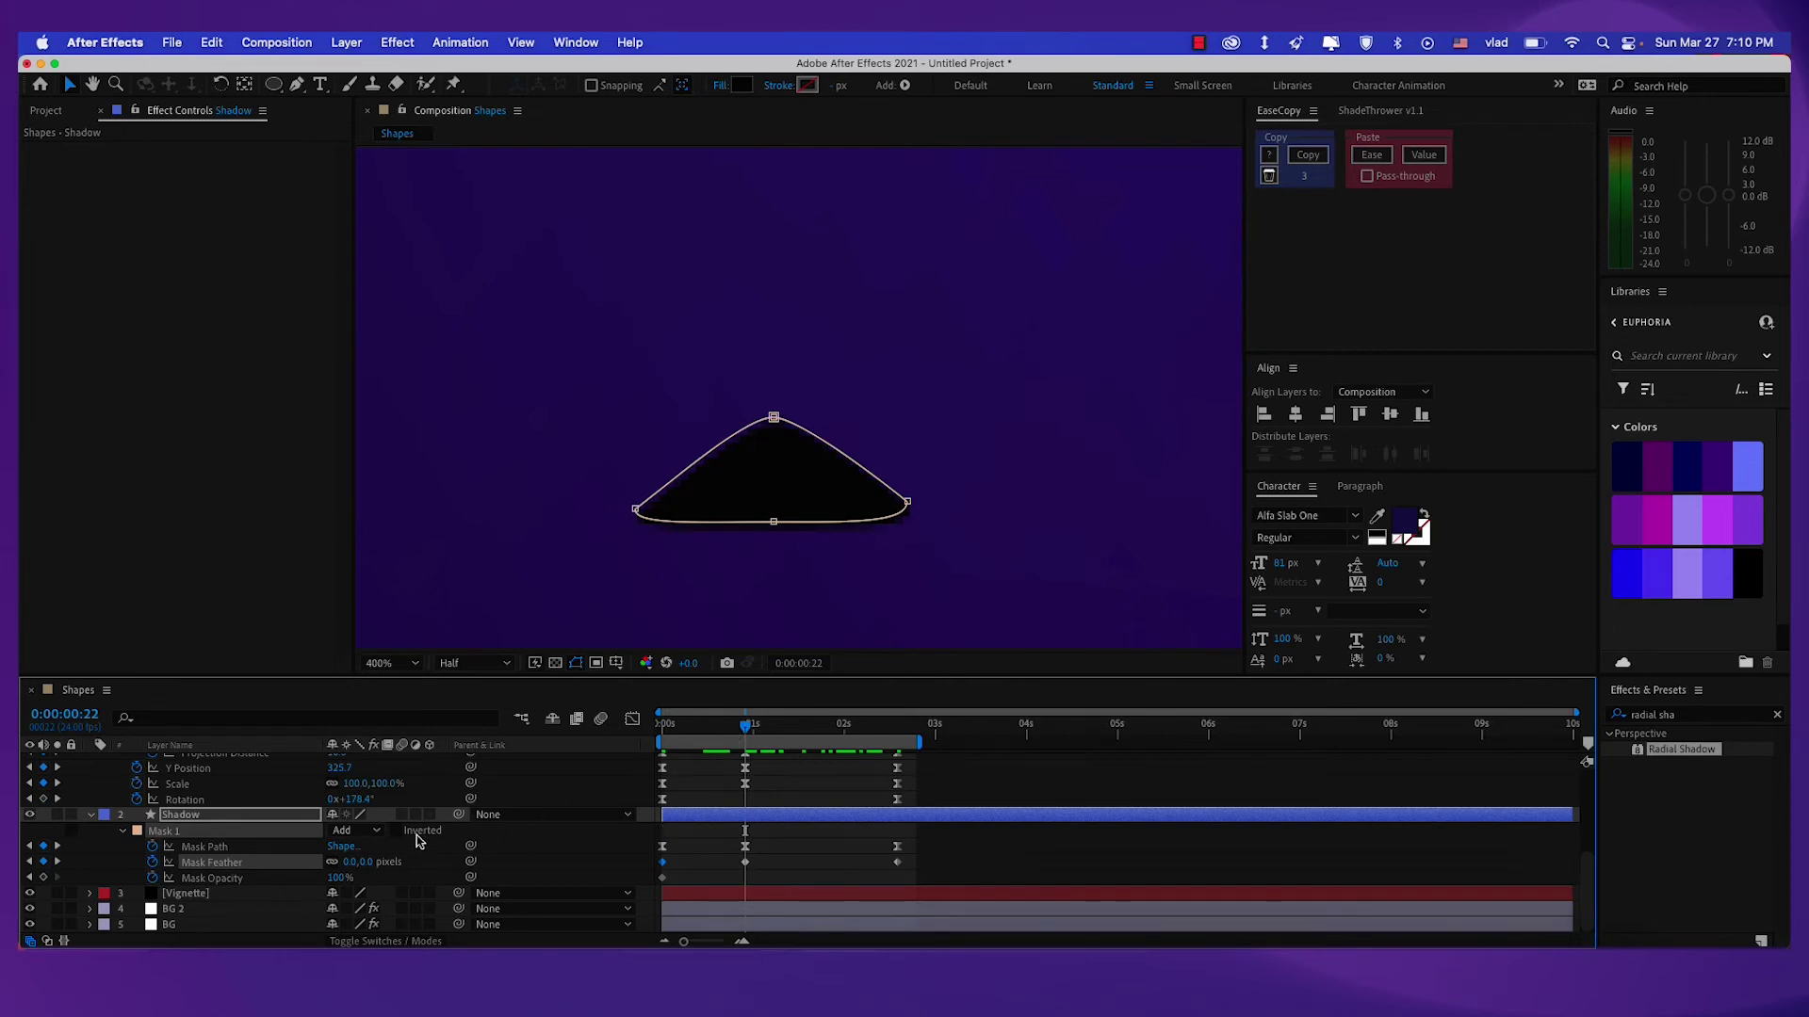
pyautogui.click(368, 862)
pyautogui.press('Return')
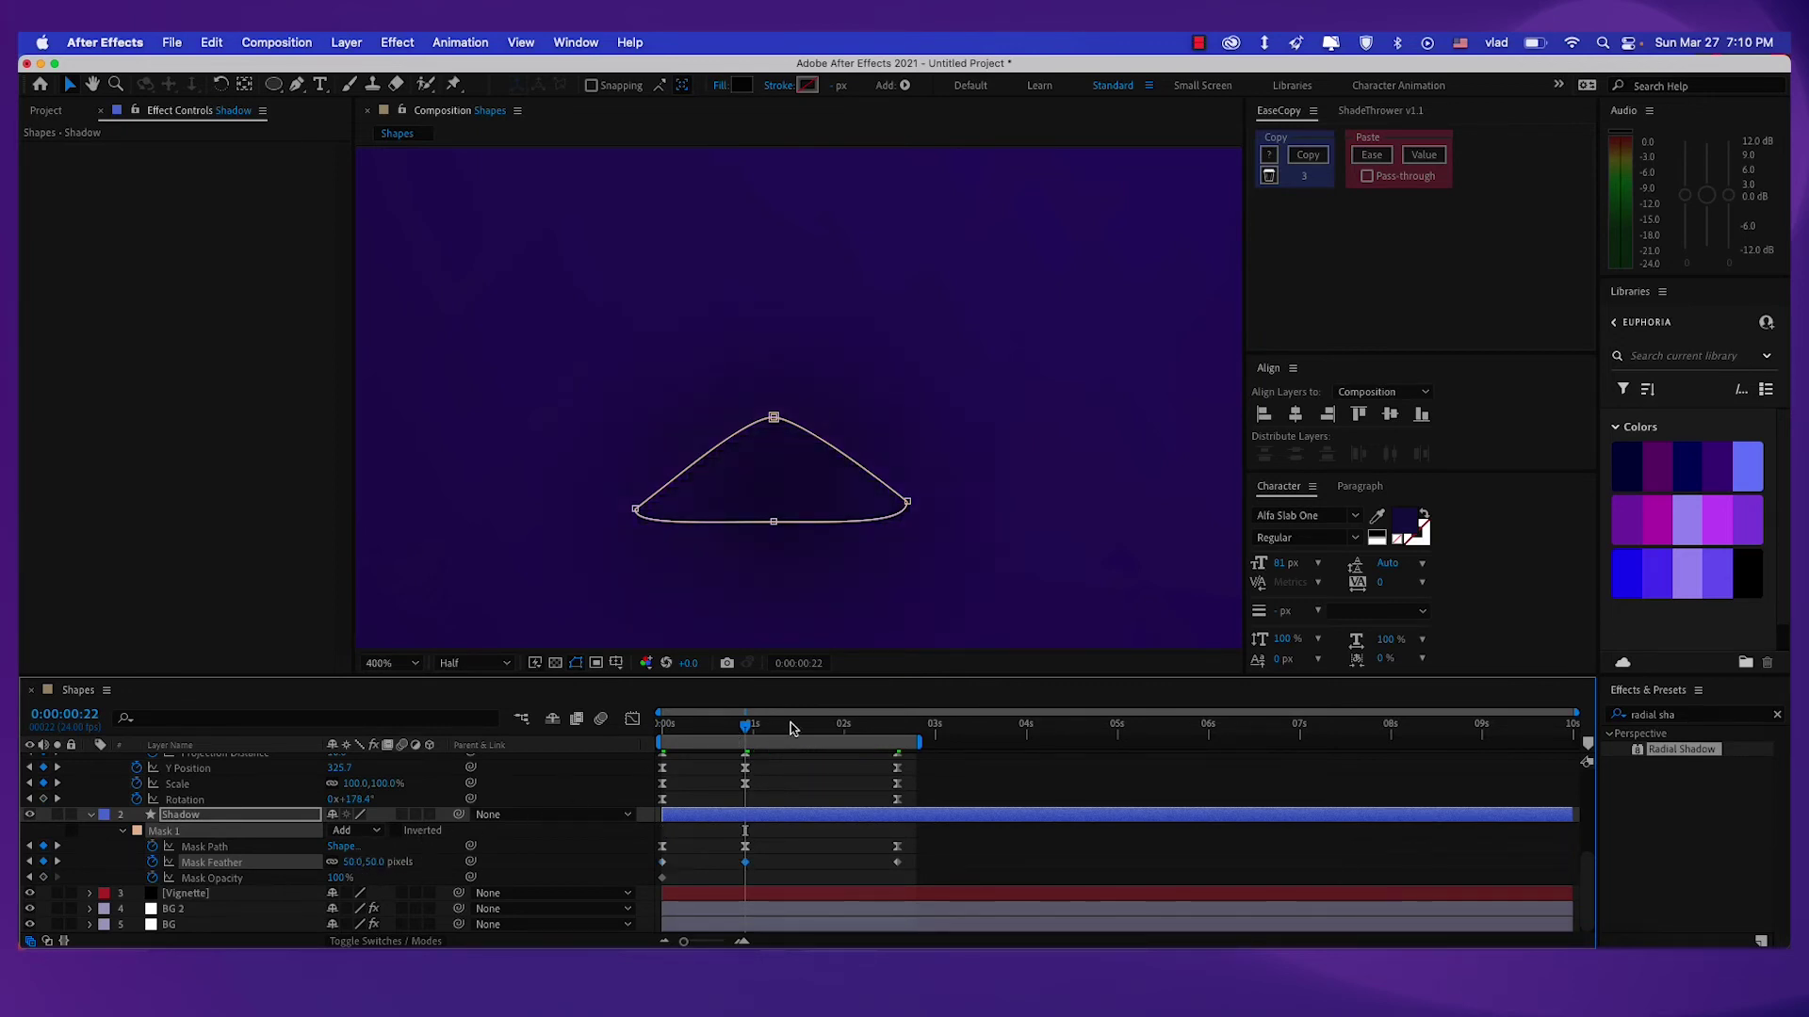
# Copy the first Mask Feather keyframe of the Shadow layer to 0:00:02:14.
pyautogui.moveTo(793, 728); pyautogui.dragTo(897, 733)
pyautogui.click(668, 861)
pyautogui.click(661, 861)
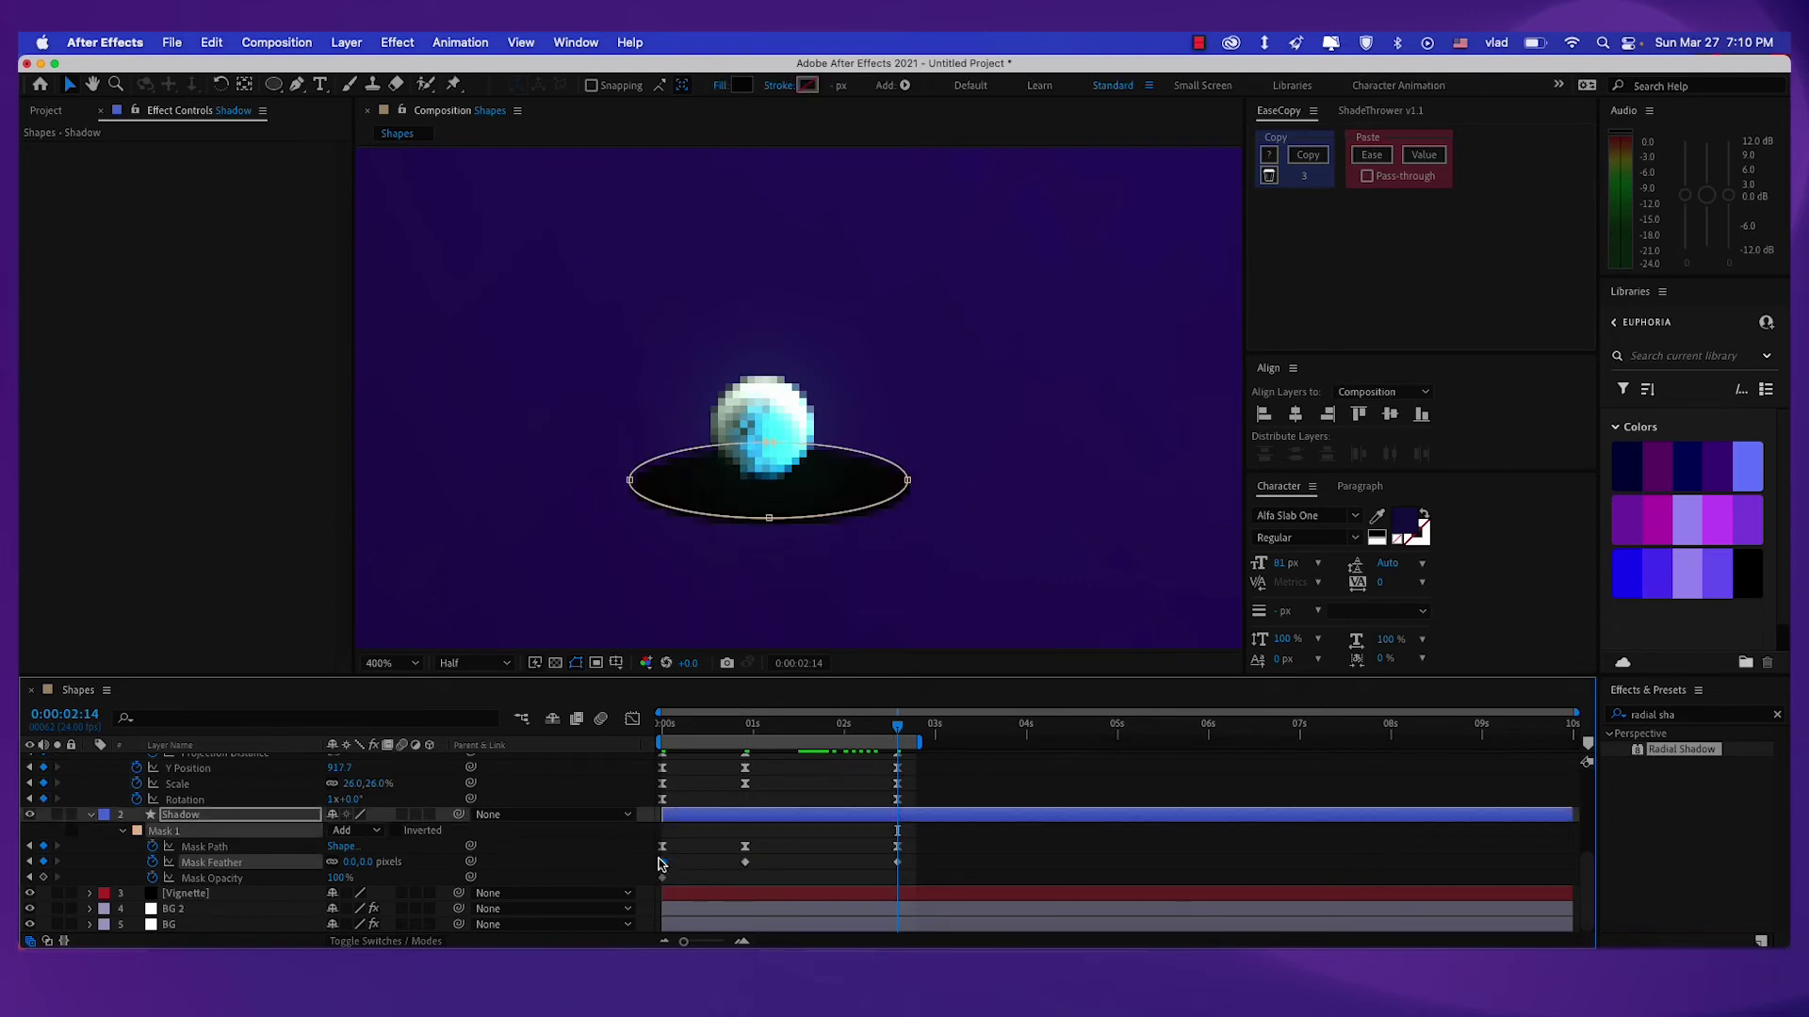
pyautogui.press('super+c')
pyautogui.press('super+v')
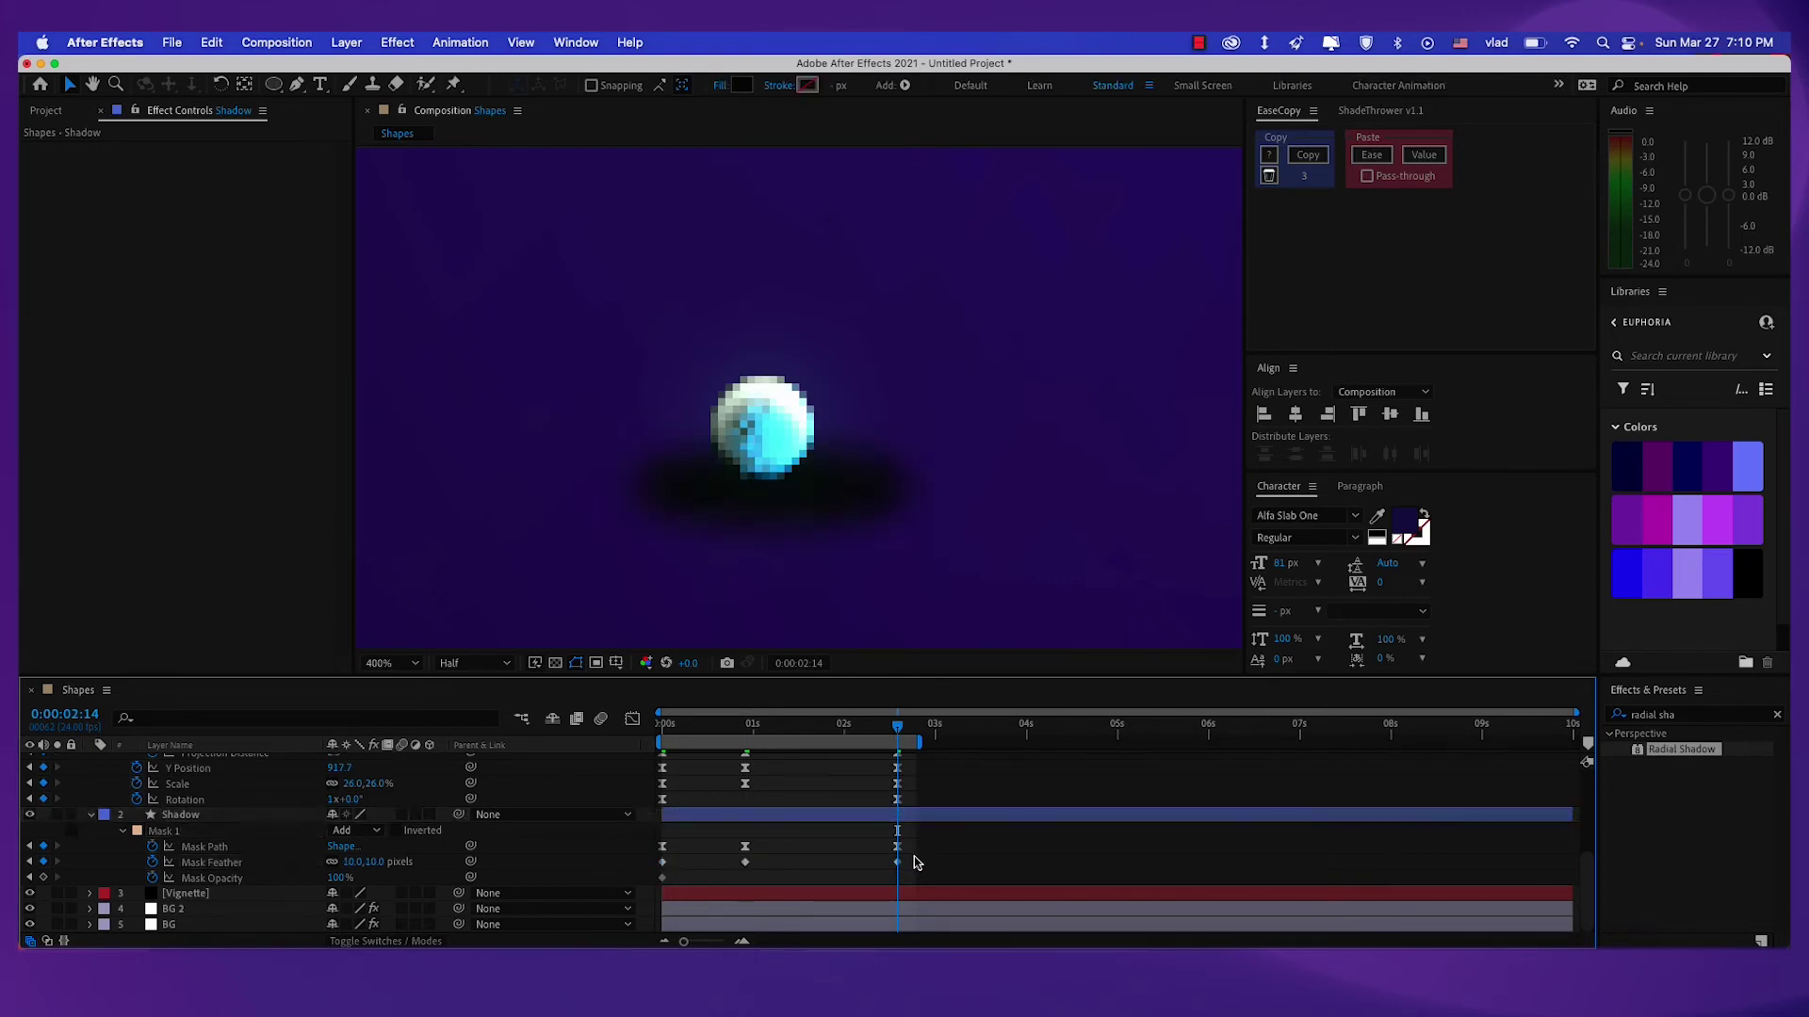
# Easy-ease the three Mask Feather keyframes and lengthen their influence handles in the value graph for a steeper curve.
pyautogui.moveTo(914, 857); pyautogui.dragTo(644, 868)
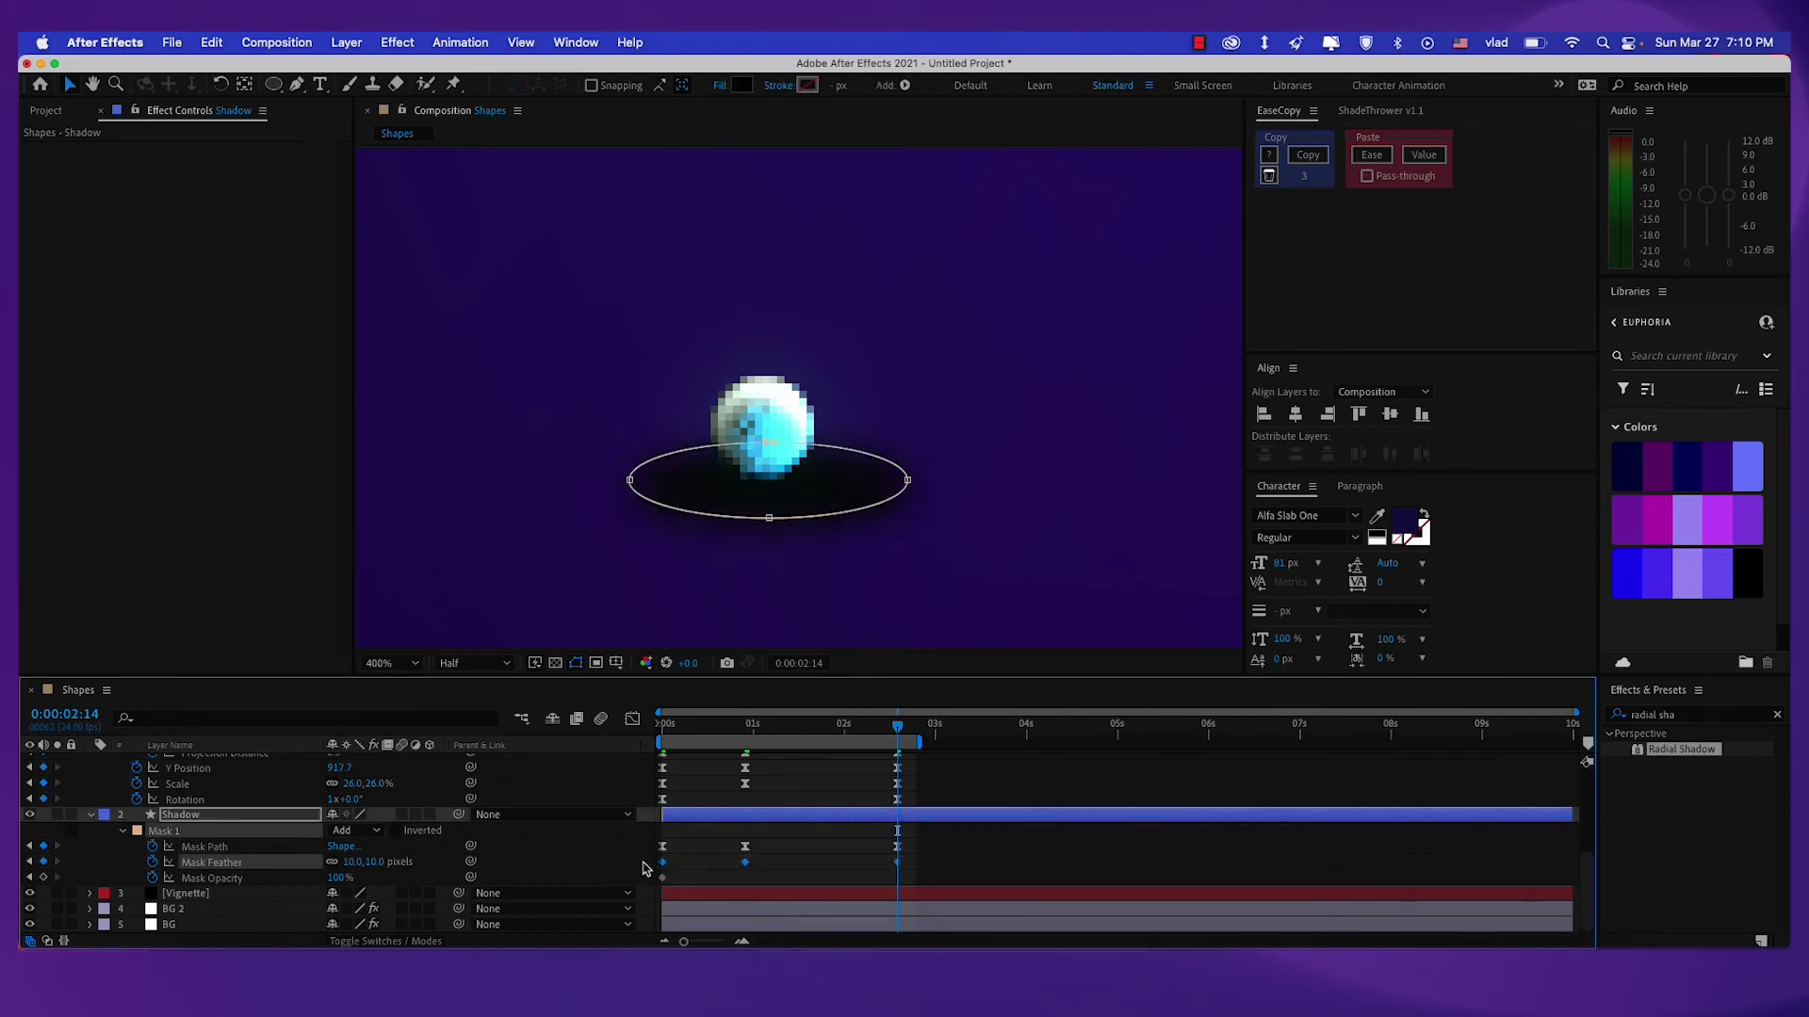
pyautogui.click(632, 719)
pyautogui.click(931, 923)
pyautogui.click(1027, 747)
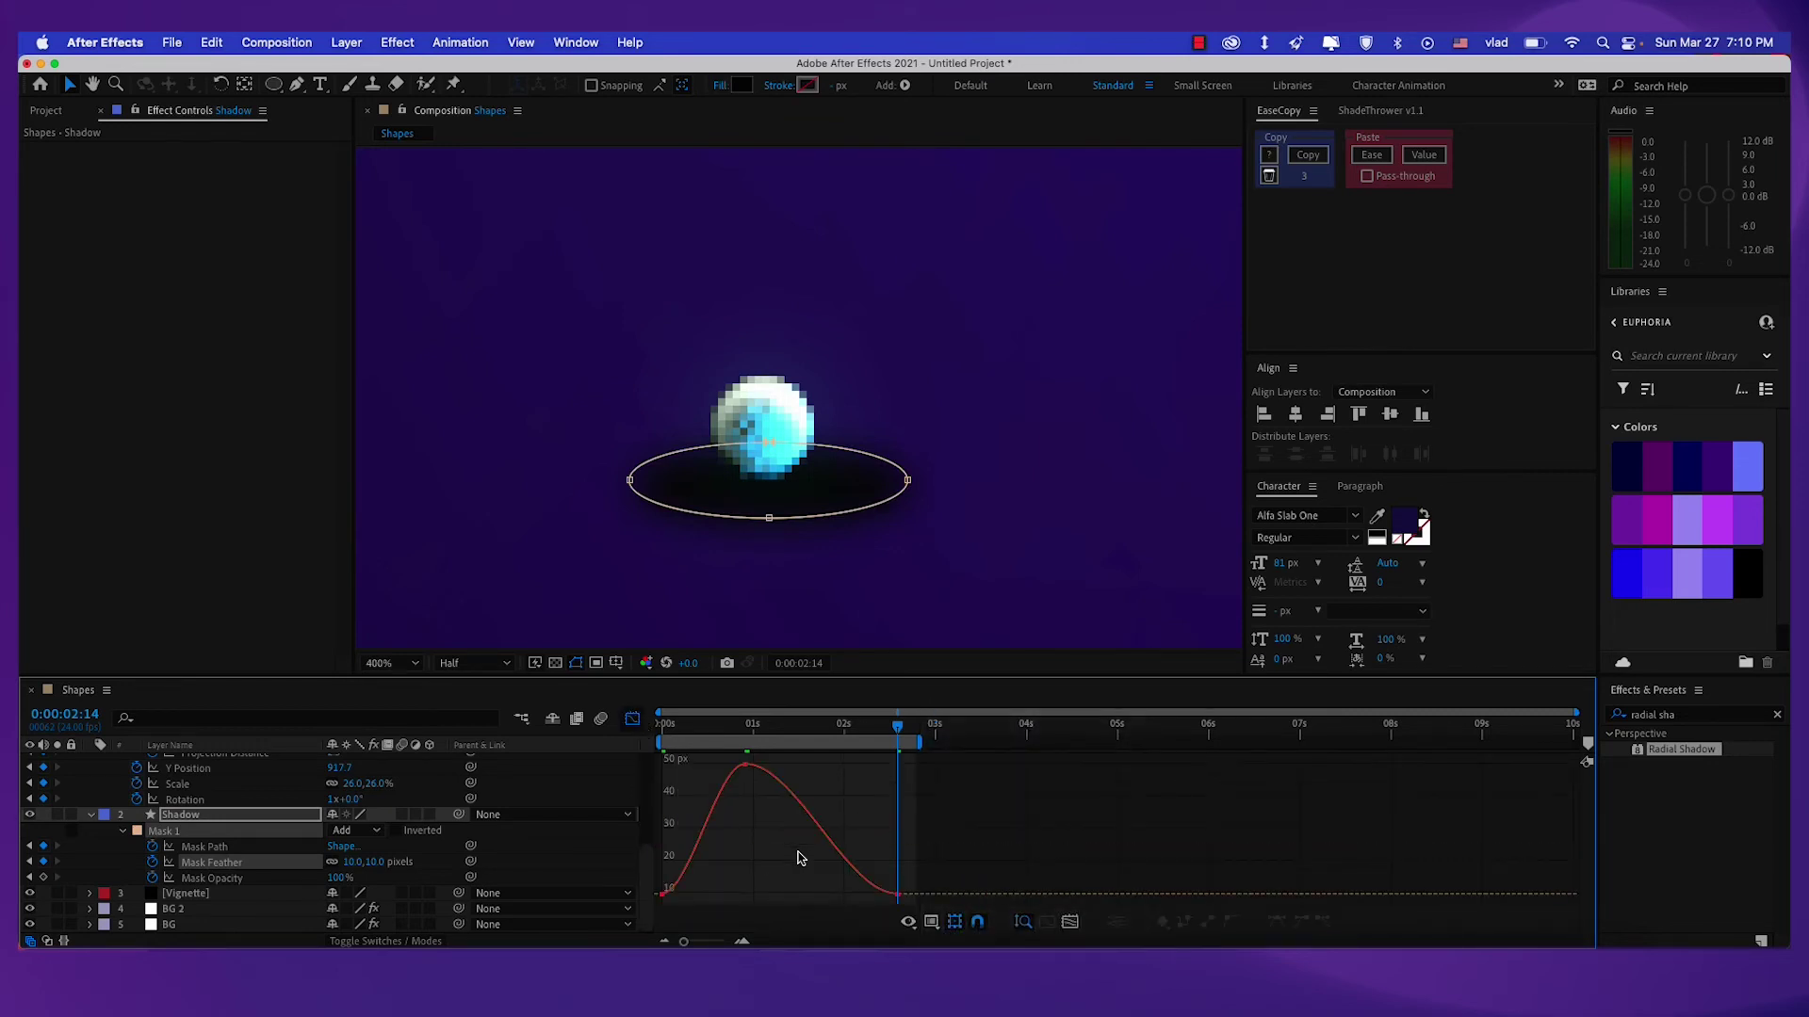
pyautogui.moveTo(716, 869)
pyautogui.mouseDown()
pyautogui.moveTo(652, 914)
pyautogui.moveTo(706, 896)
pyautogui.mouseUp()
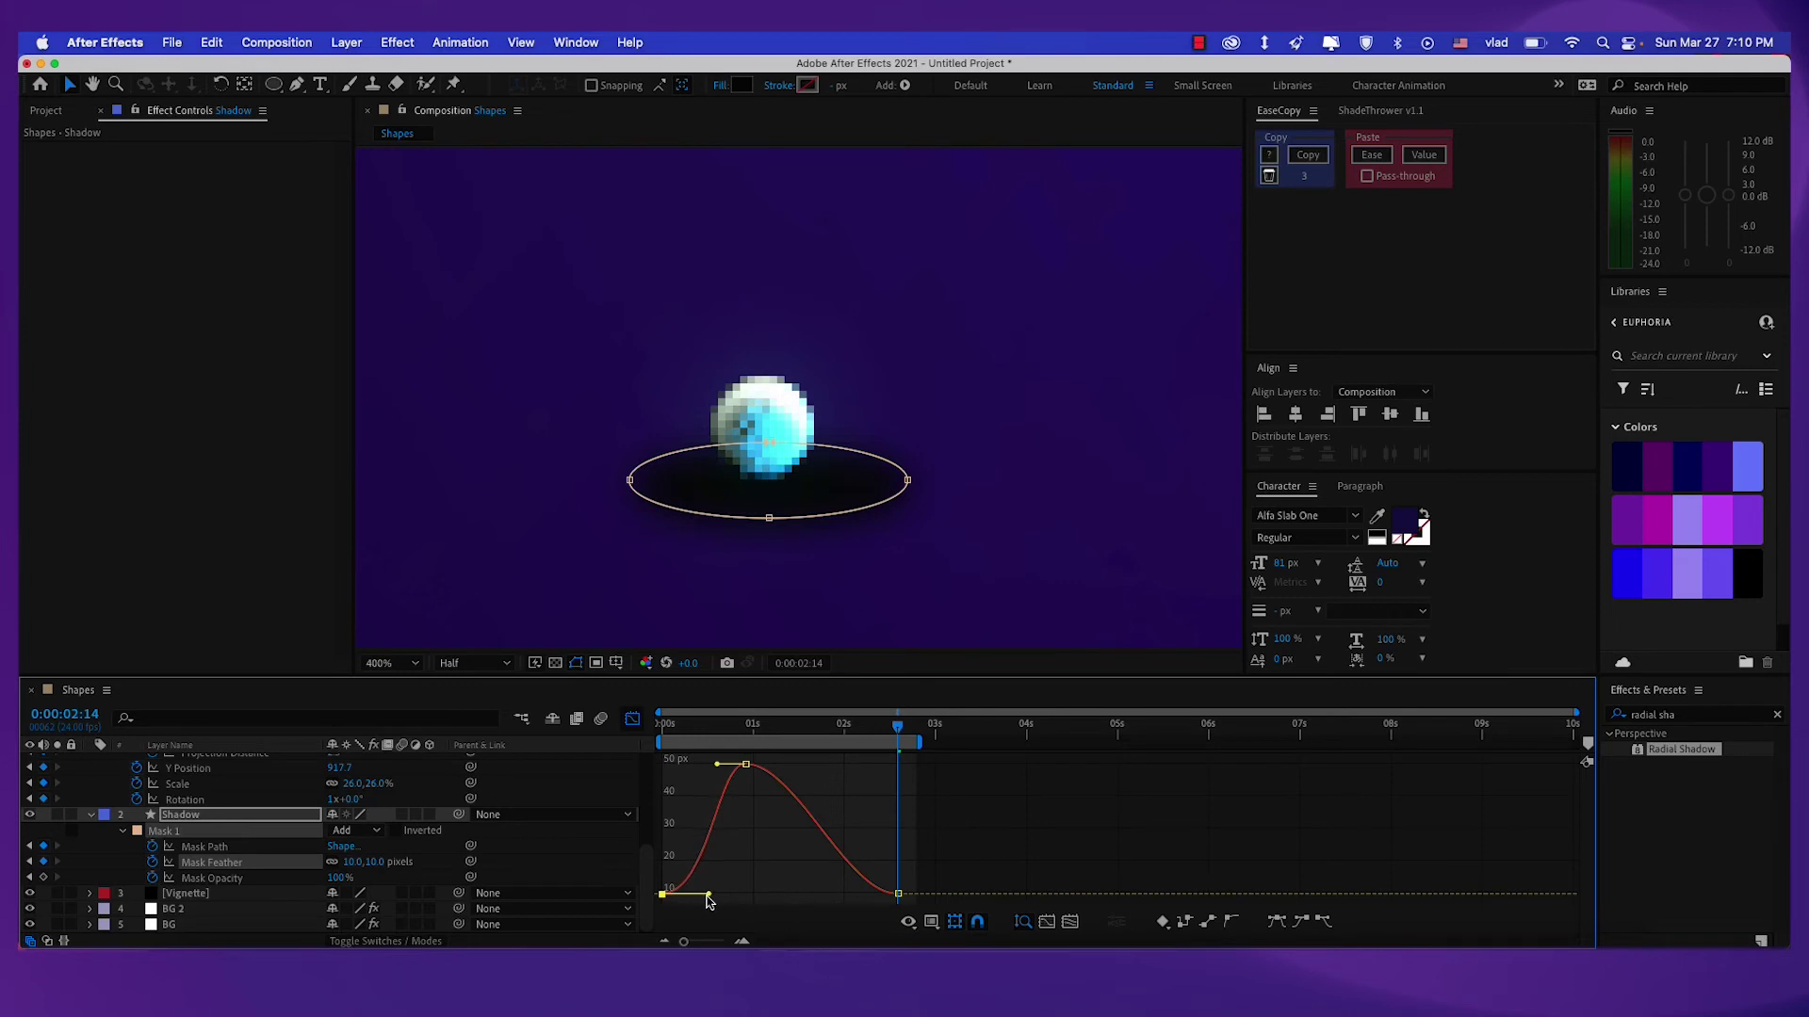
pyautogui.moveTo(717, 765); pyautogui.dragTo(826, 764)
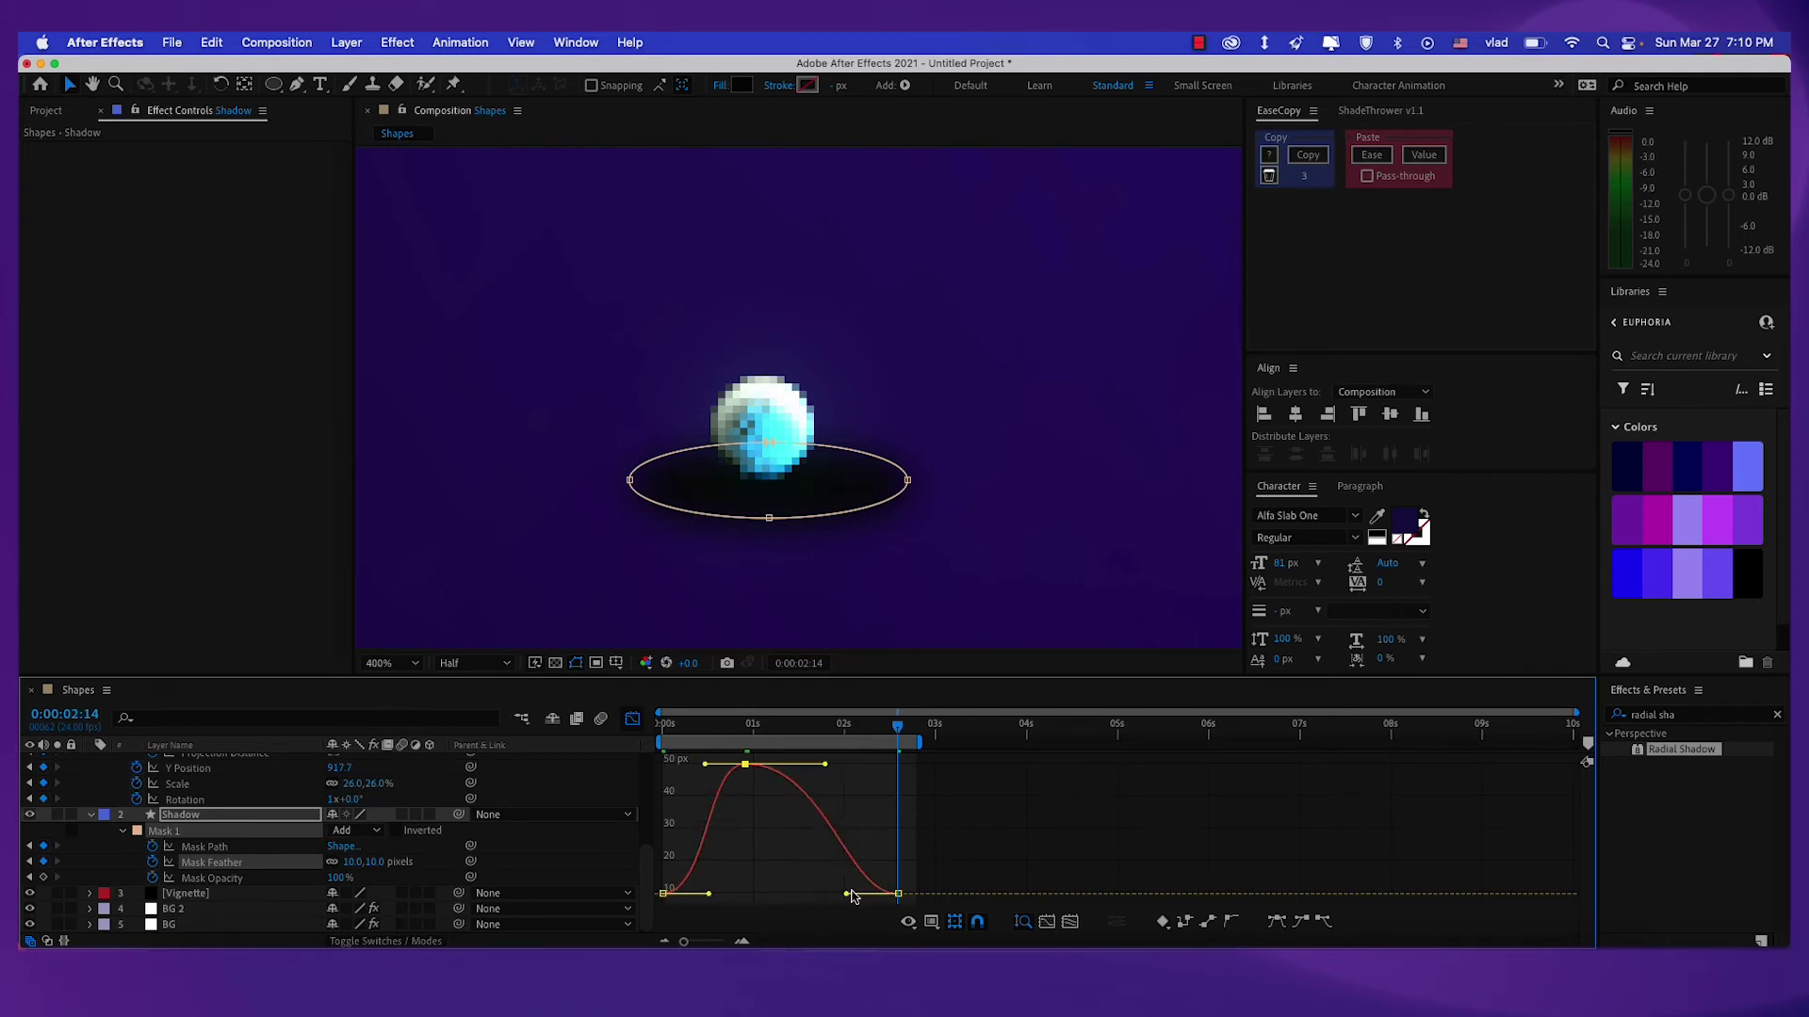
pyautogui.moveTo(847, 899); pyautogui.dragTo(783, 900)
pyautogui.click(632, 719)
# Set the Shadow layer's Mask Opacity to 30% at 0:00:02:14.
pyautogui.click(250, 878)
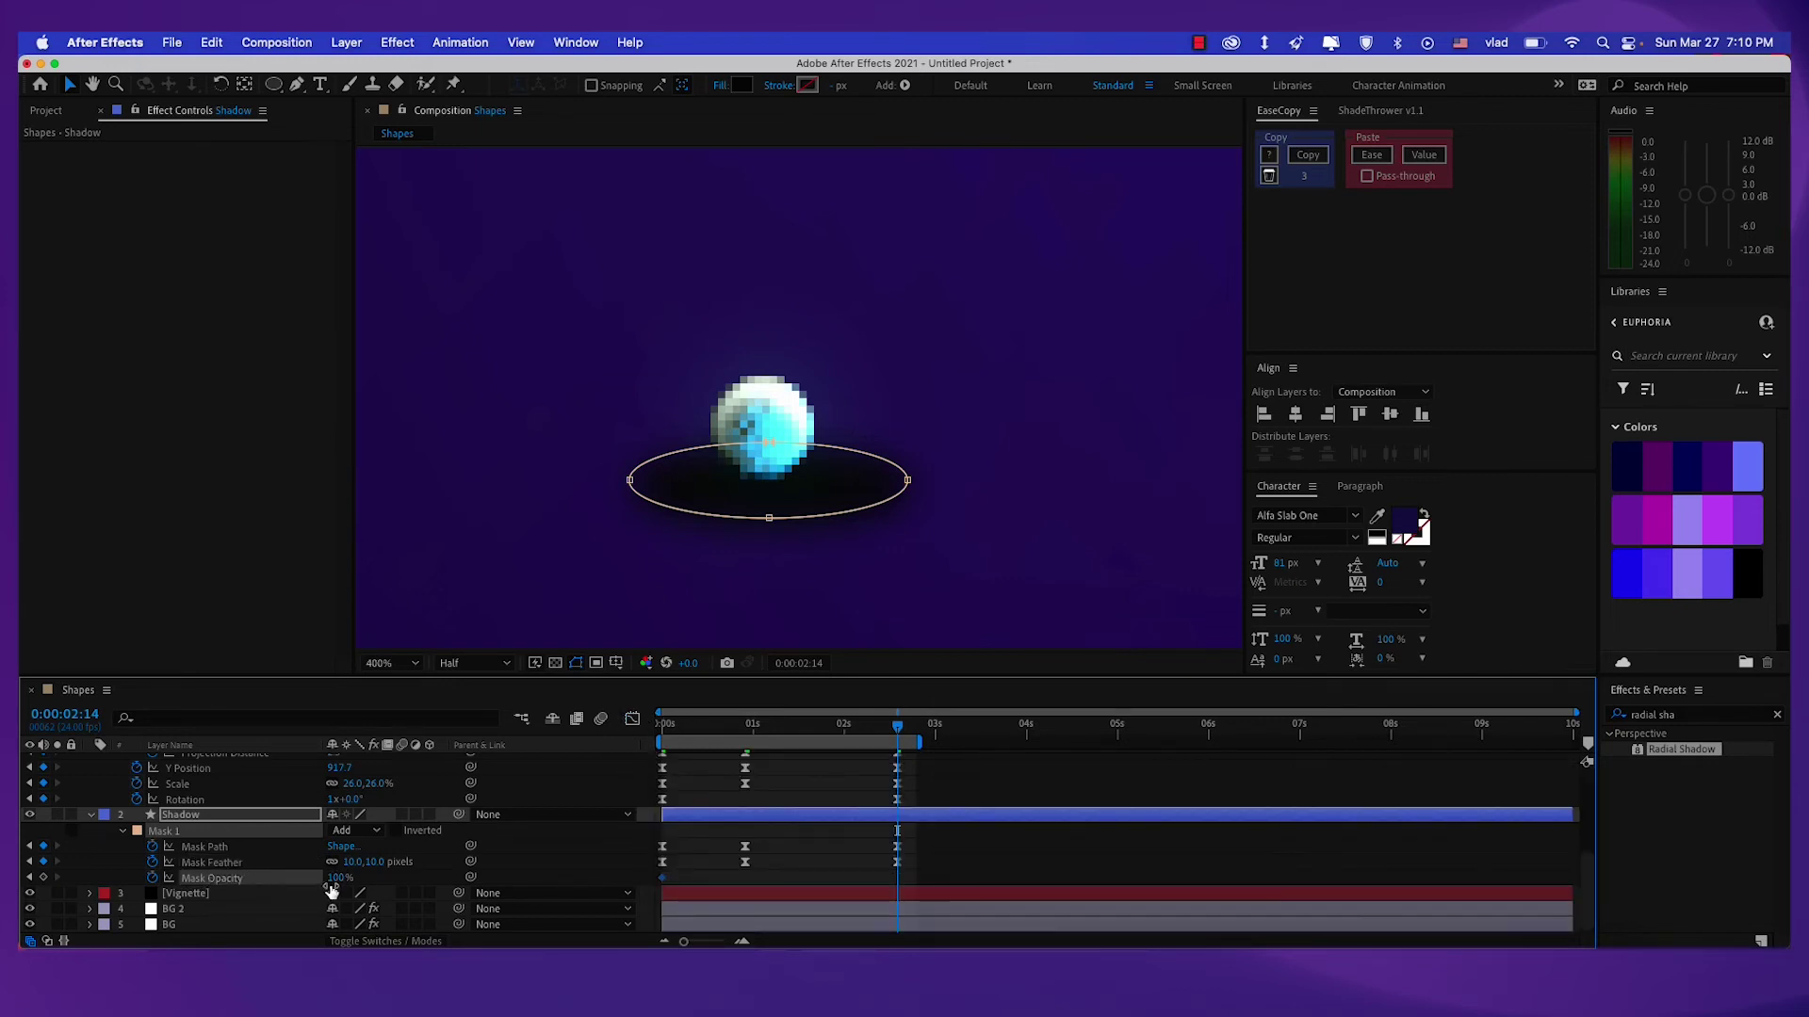
pyautogui.click(341, 878)
pyautogui.write('30')
pyautogui.press('Return')
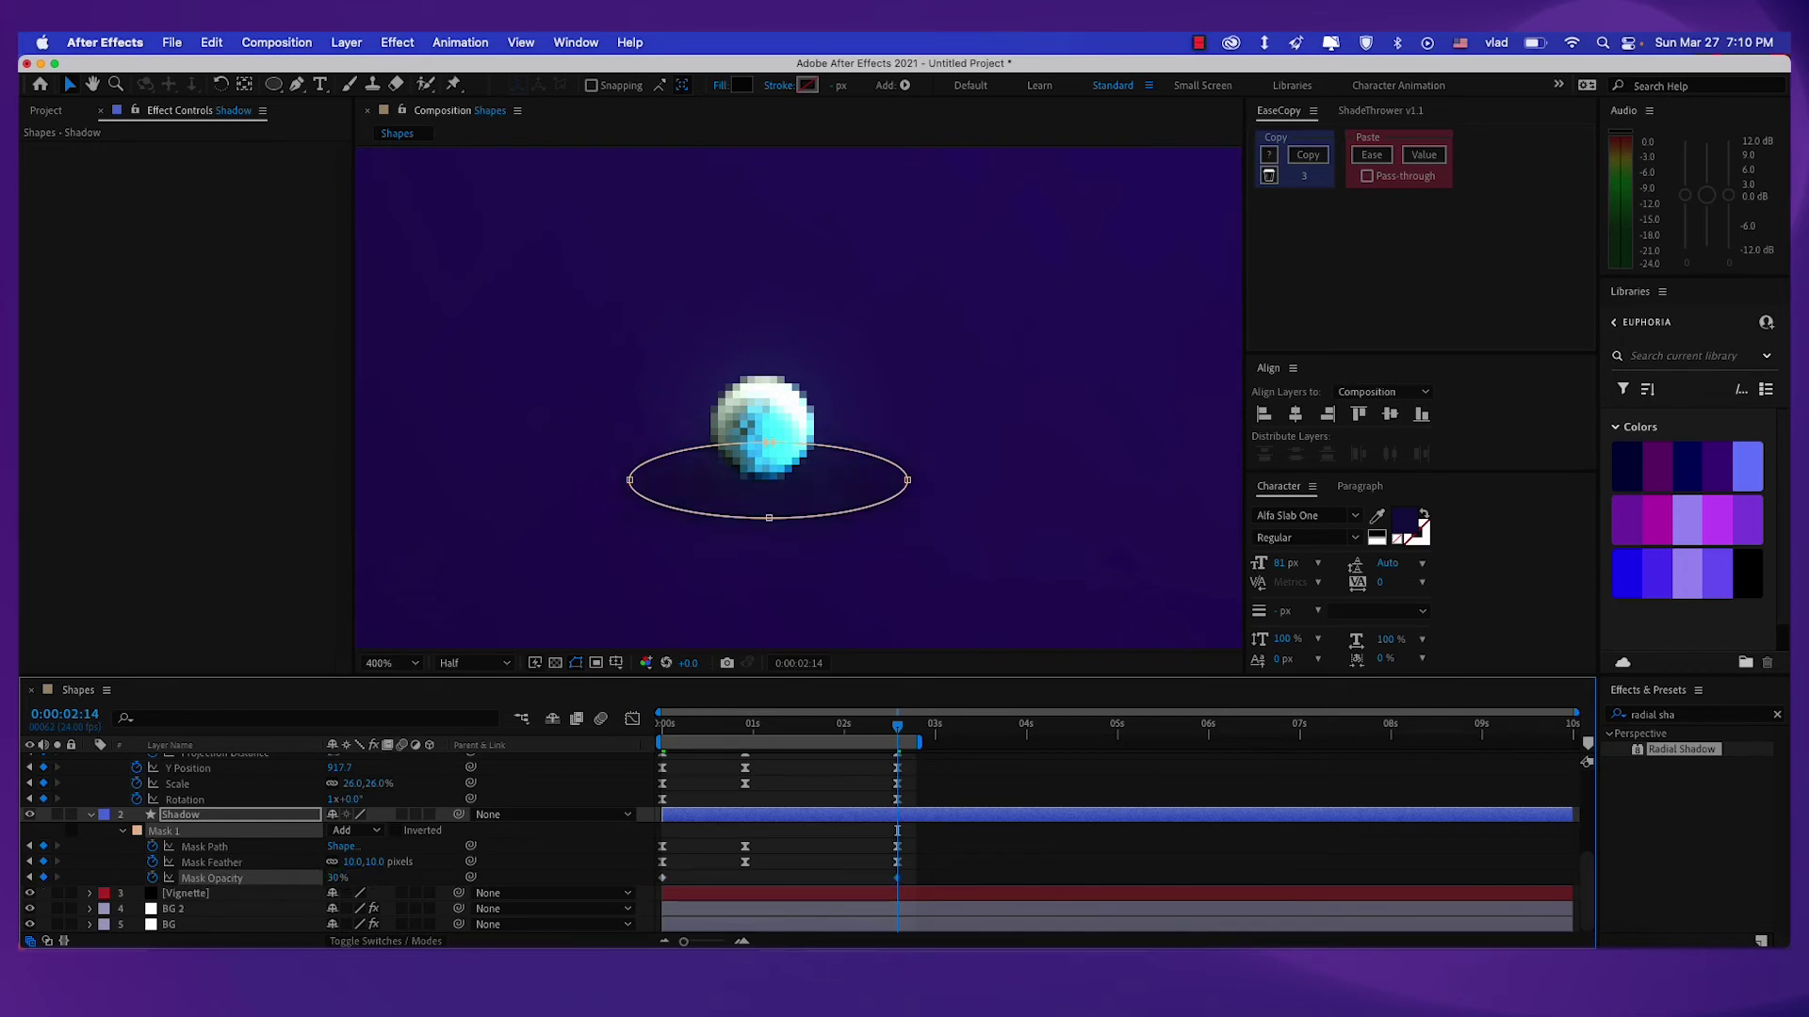
pyautogui.click(636, 856)
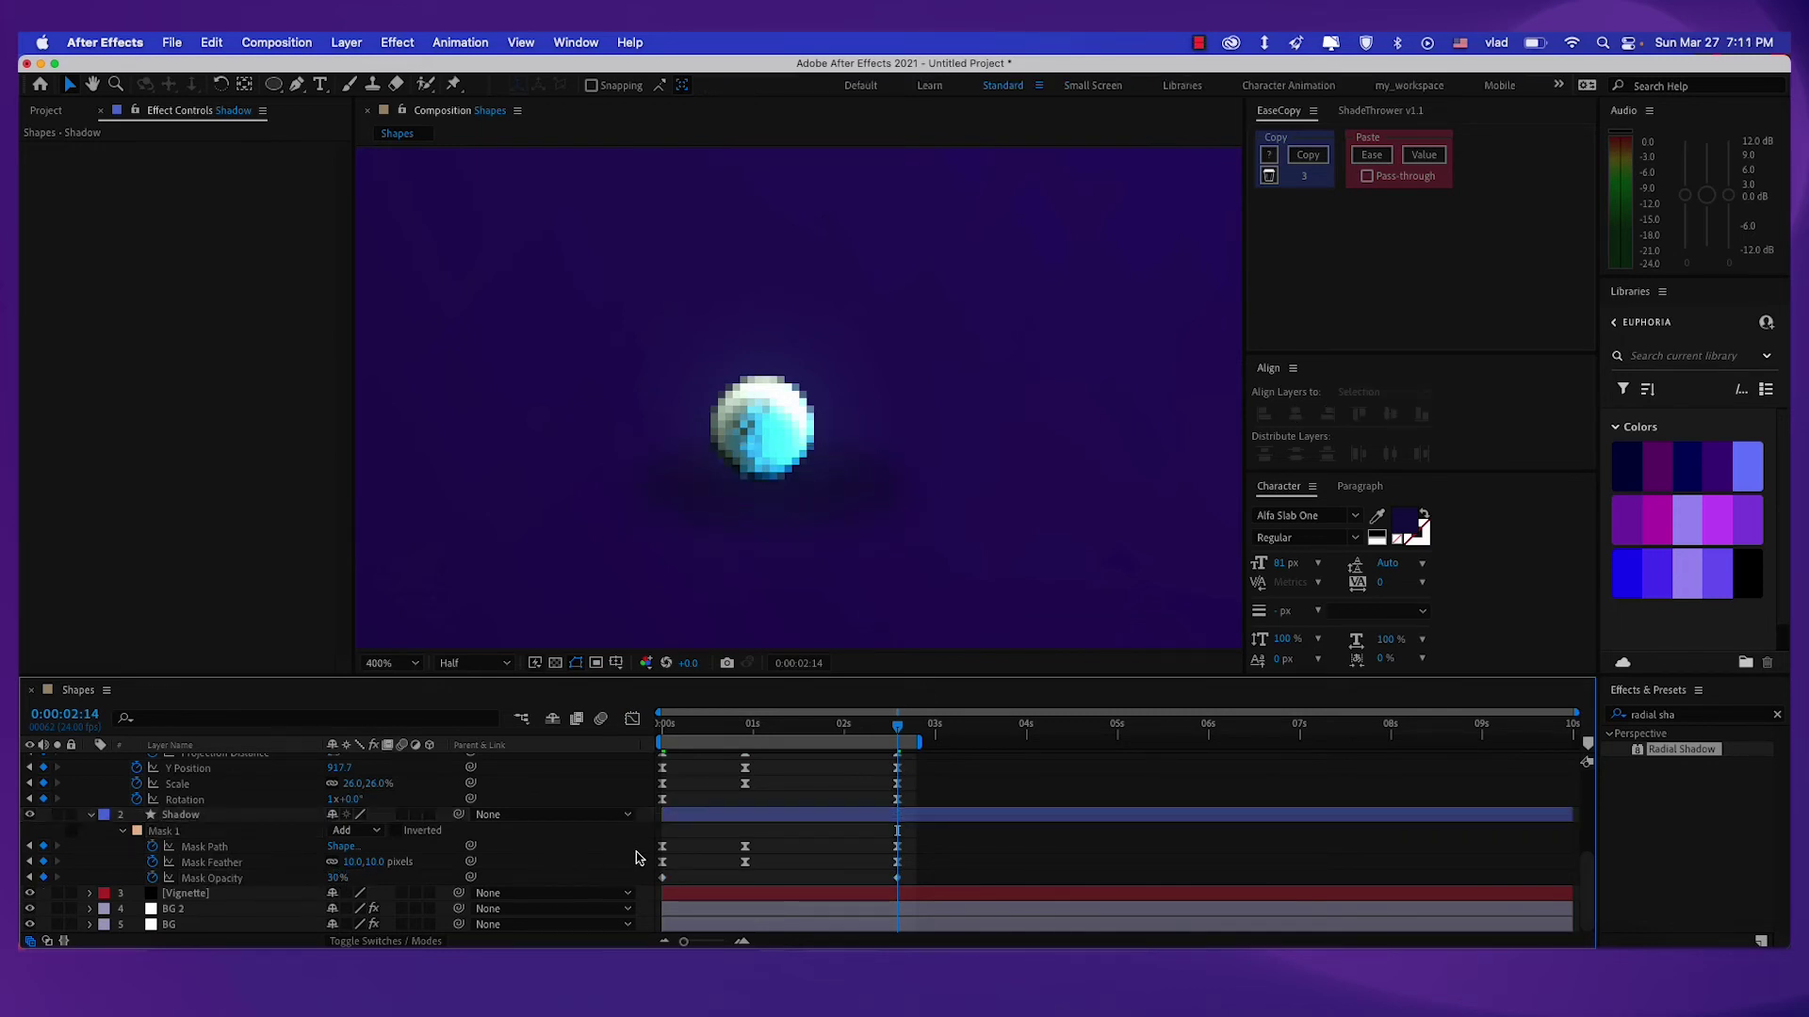
# Set the Mask Opacity to 30% at 0:00:00:00 and add a matching keyframe at 0:00:00:22.
pyautogui.moveTo(850, 729); pyautogui.dragTo(635, 745)
pyautogui.press('space')
pyautogui.press('space')
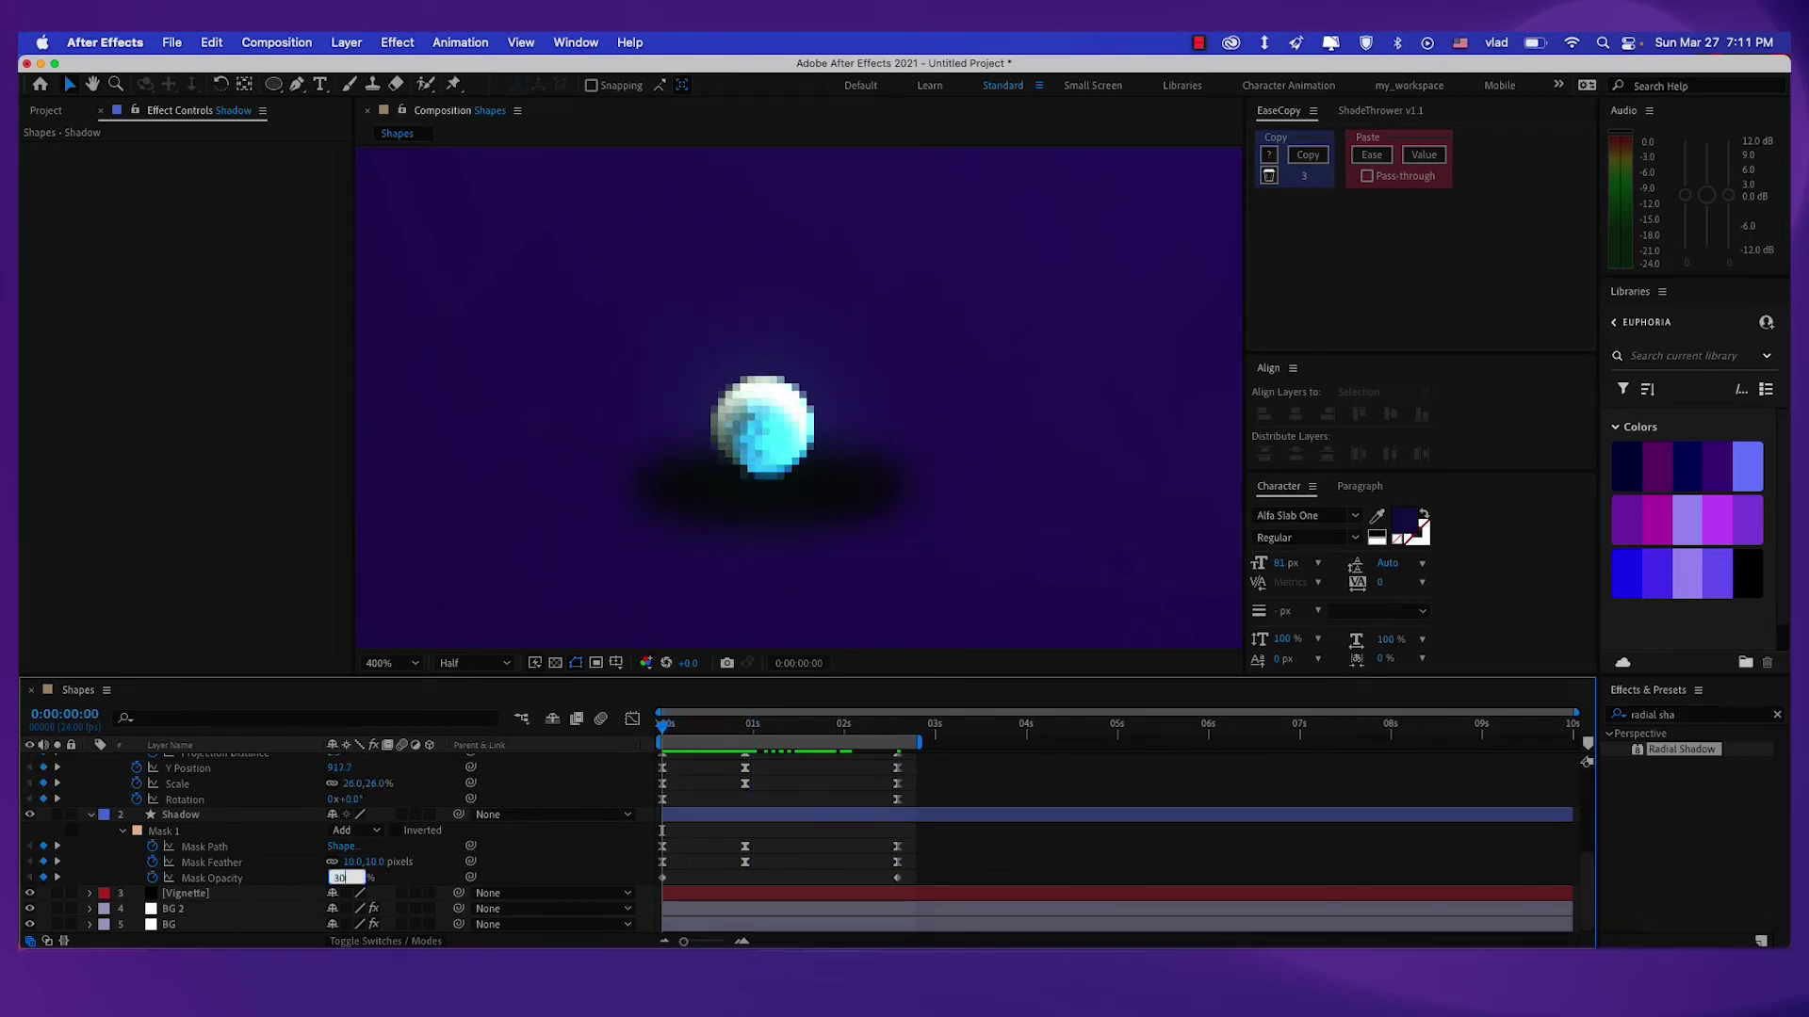
pyautogui.click(330, 878)
pyautogui.click(741, 725)
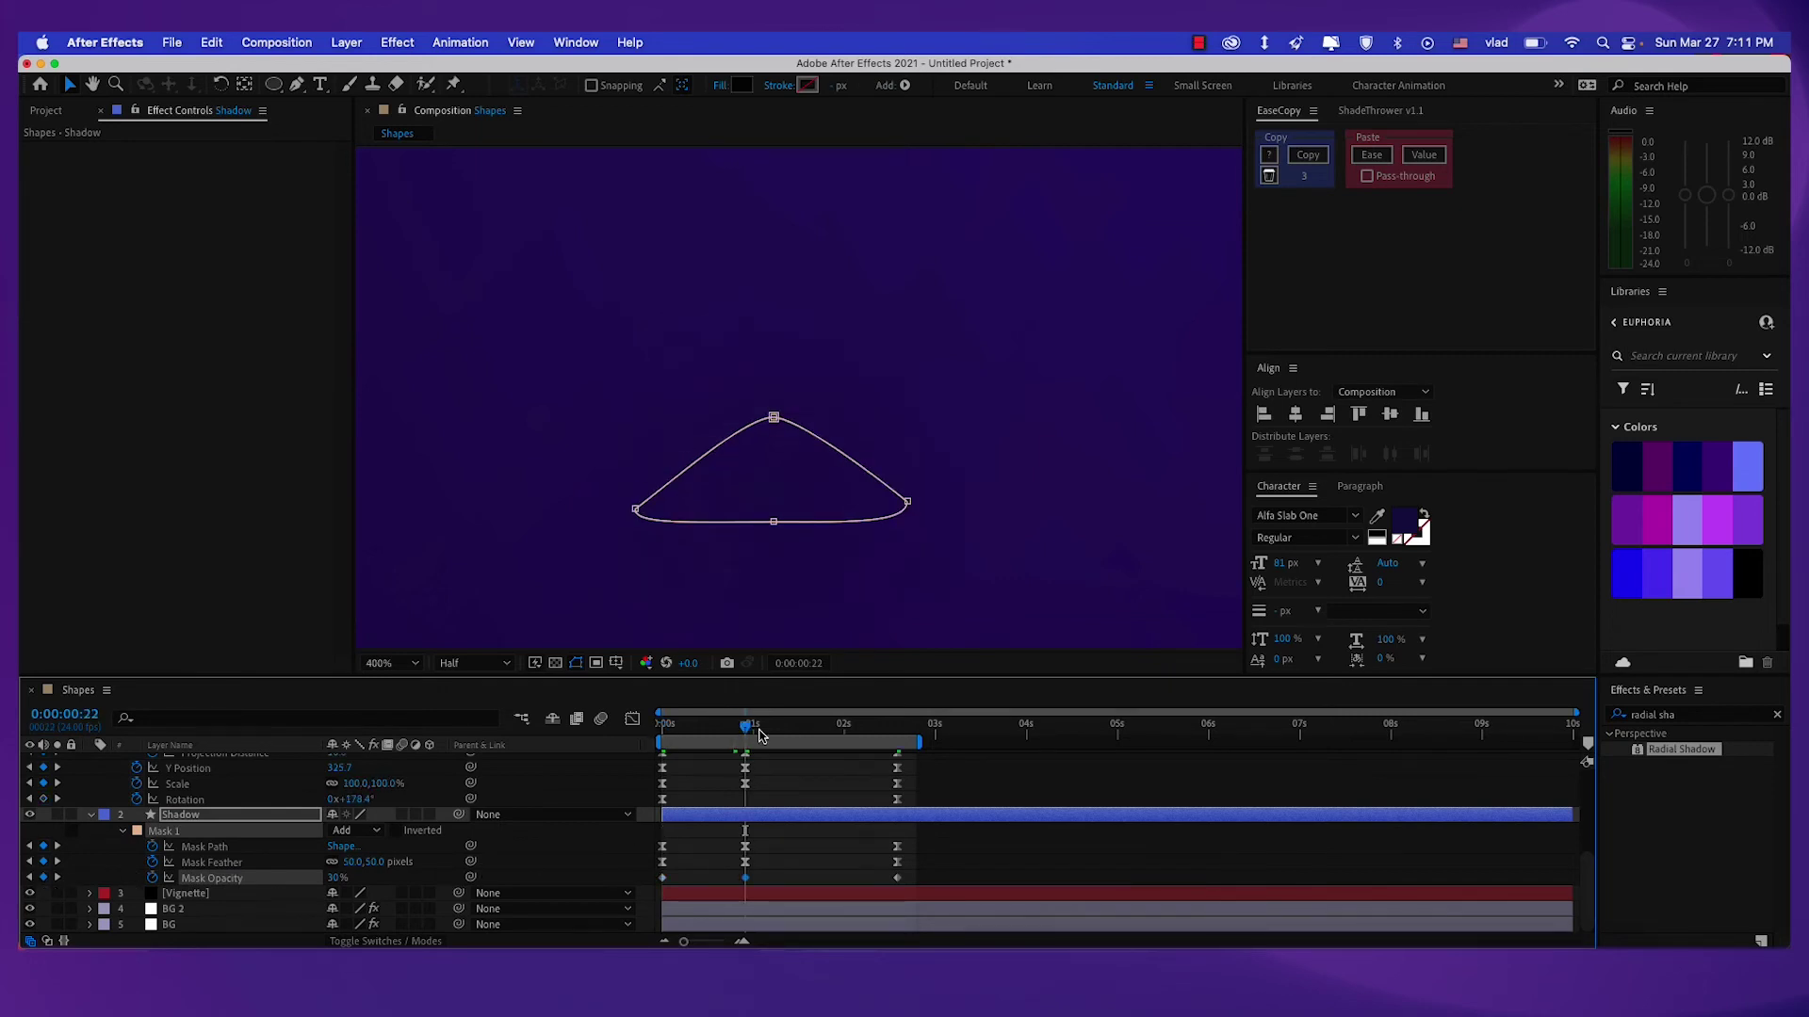
# Raise the Shadow layer's Mask Opacity to 50% at both 0:00:00:00 and 0:00:02:14.
pyautogui.moveTo(746, 727); pyautogui.dragTo(664, 735)
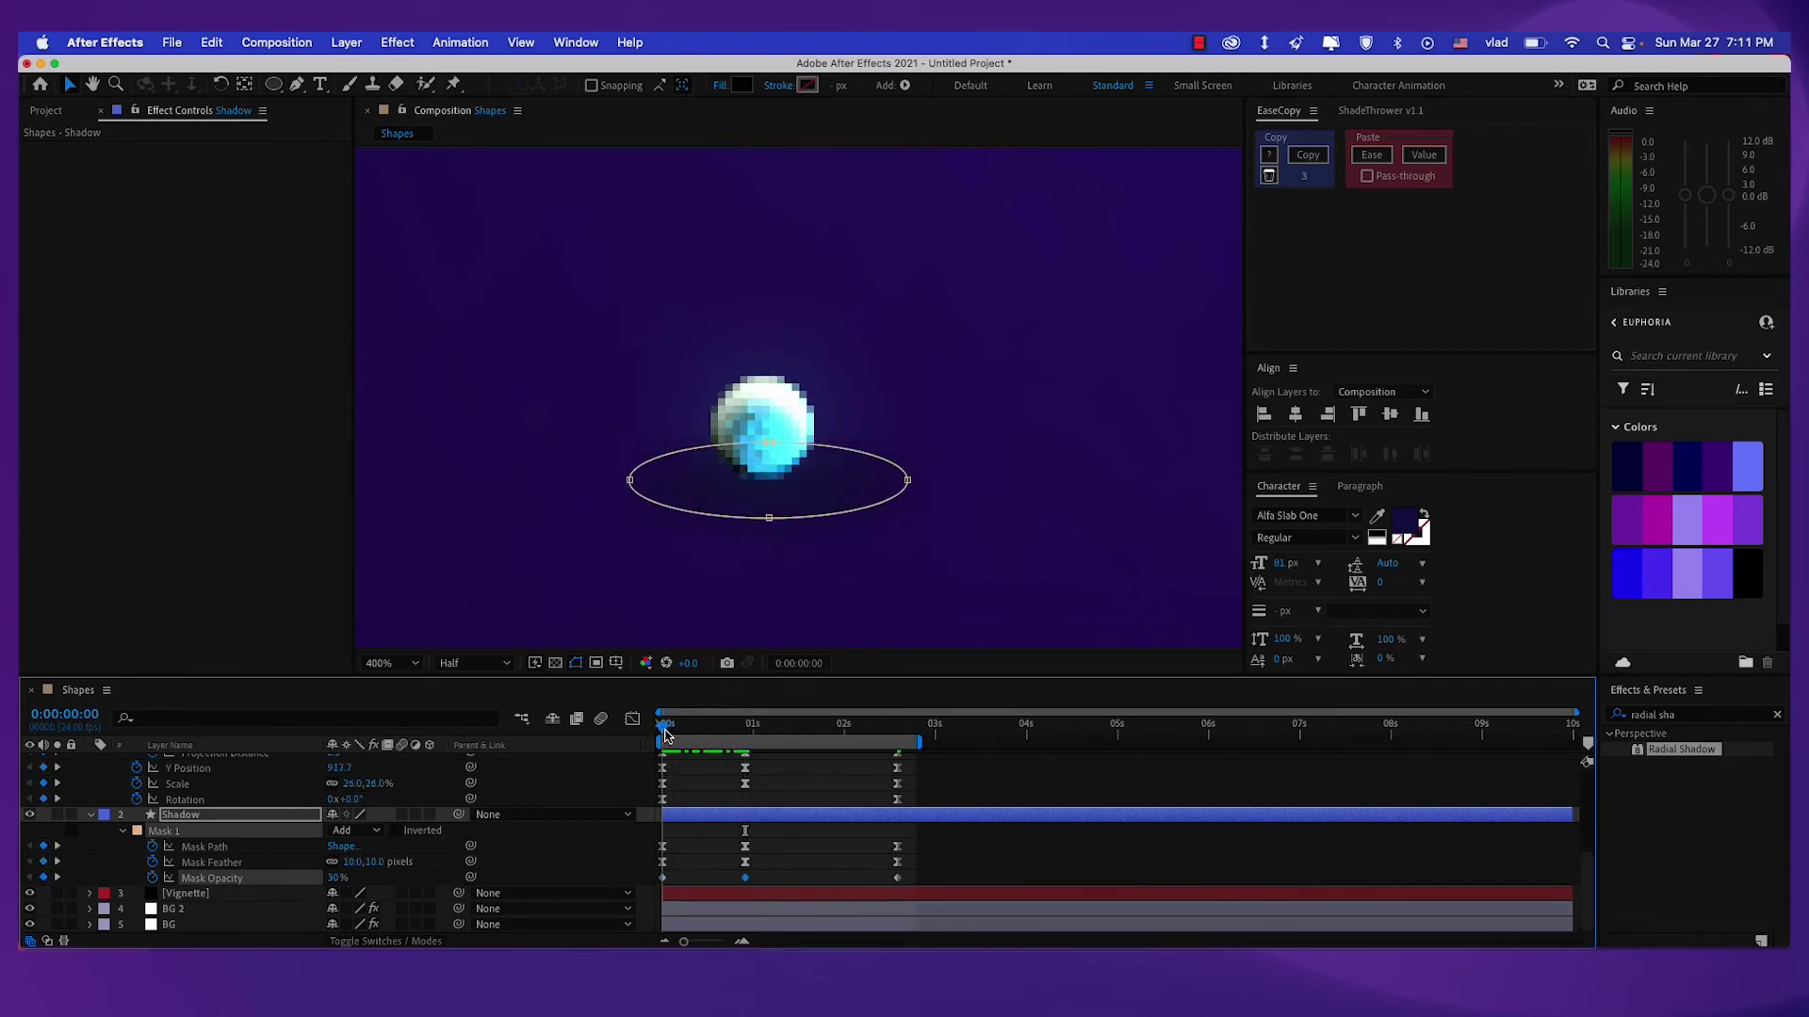
pyautogui.click(336, 878)
pyautogui.write('40')
pyautogui.press('Return')
pyautogui.click(335, 880)
pyautogui.write('50')
pyautogui.press('Return')
pyautogui.moveTo(682, 723); pyautogui.dragTo(898, 749)
pyautogui.click(335, 880)
pyautogui.write('5')
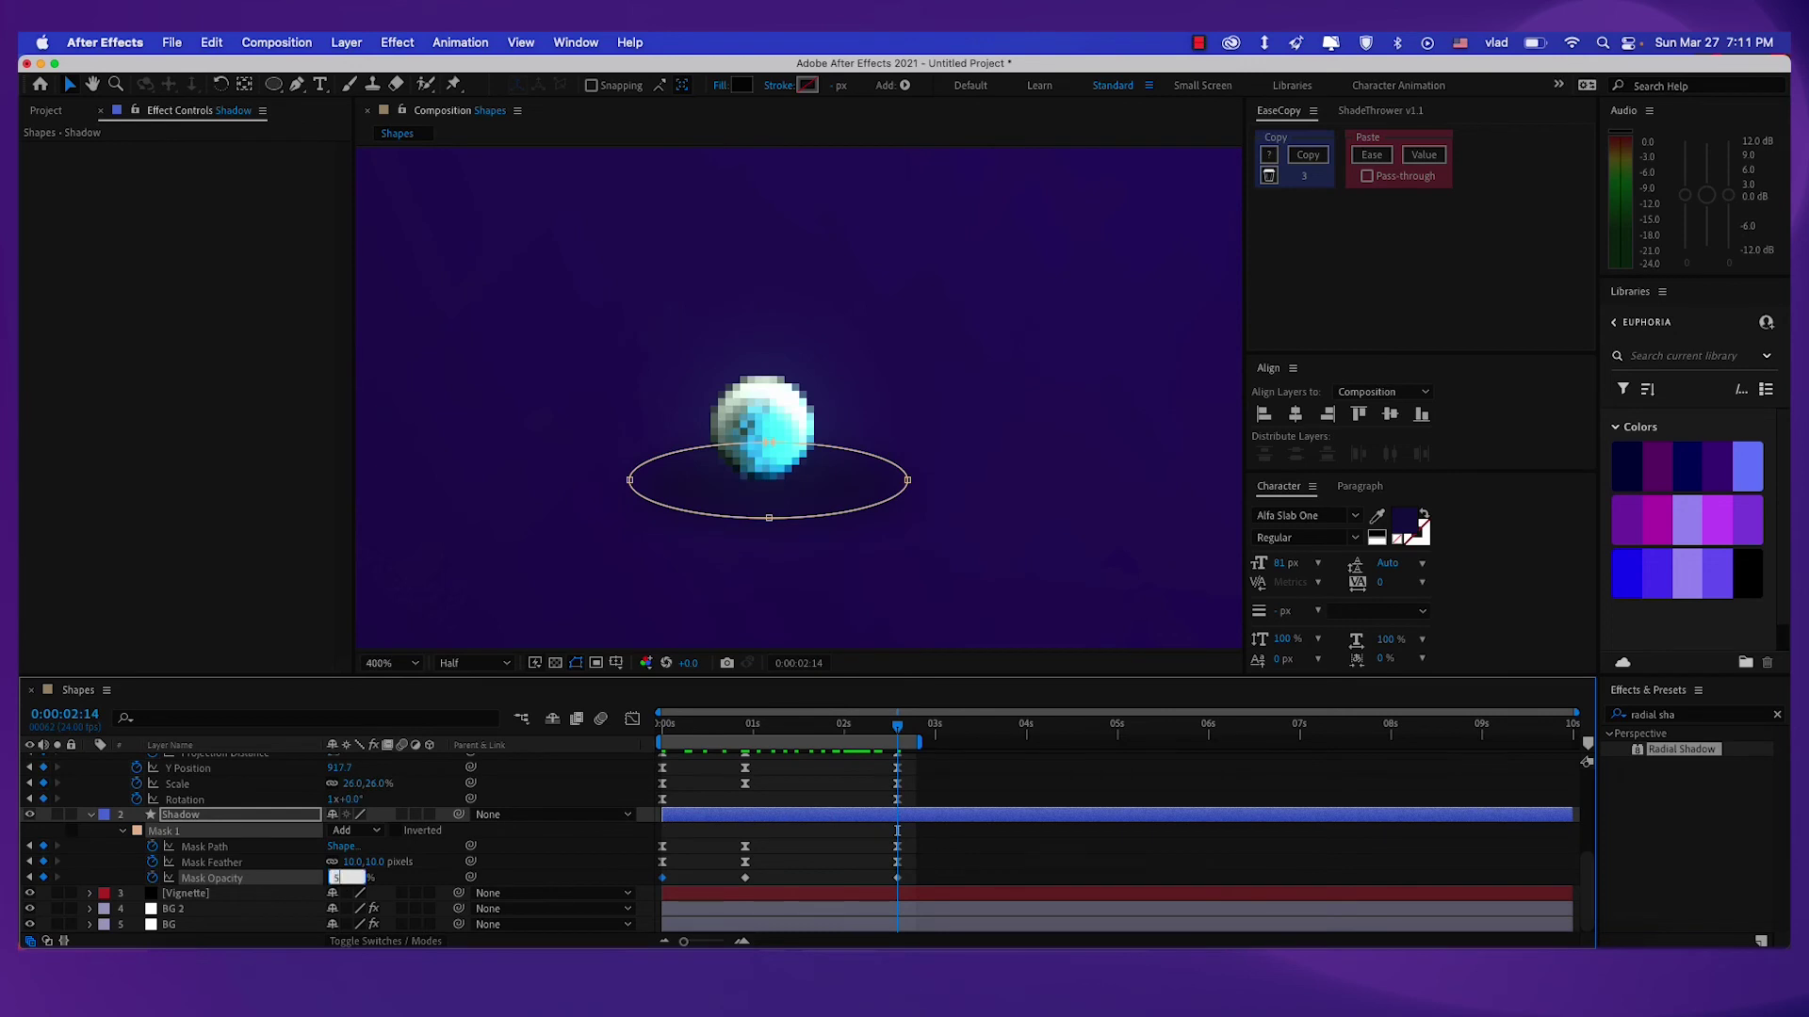
pyautogui.write('0')
pyautogui.press('Return')
# Copy the Mask Feather keyframes' easing onto the three Mask Opacity keyframes with EaseCopy.
pyautogui.moveTo(1033, 883); pyautogui.dragTo(640, 887)
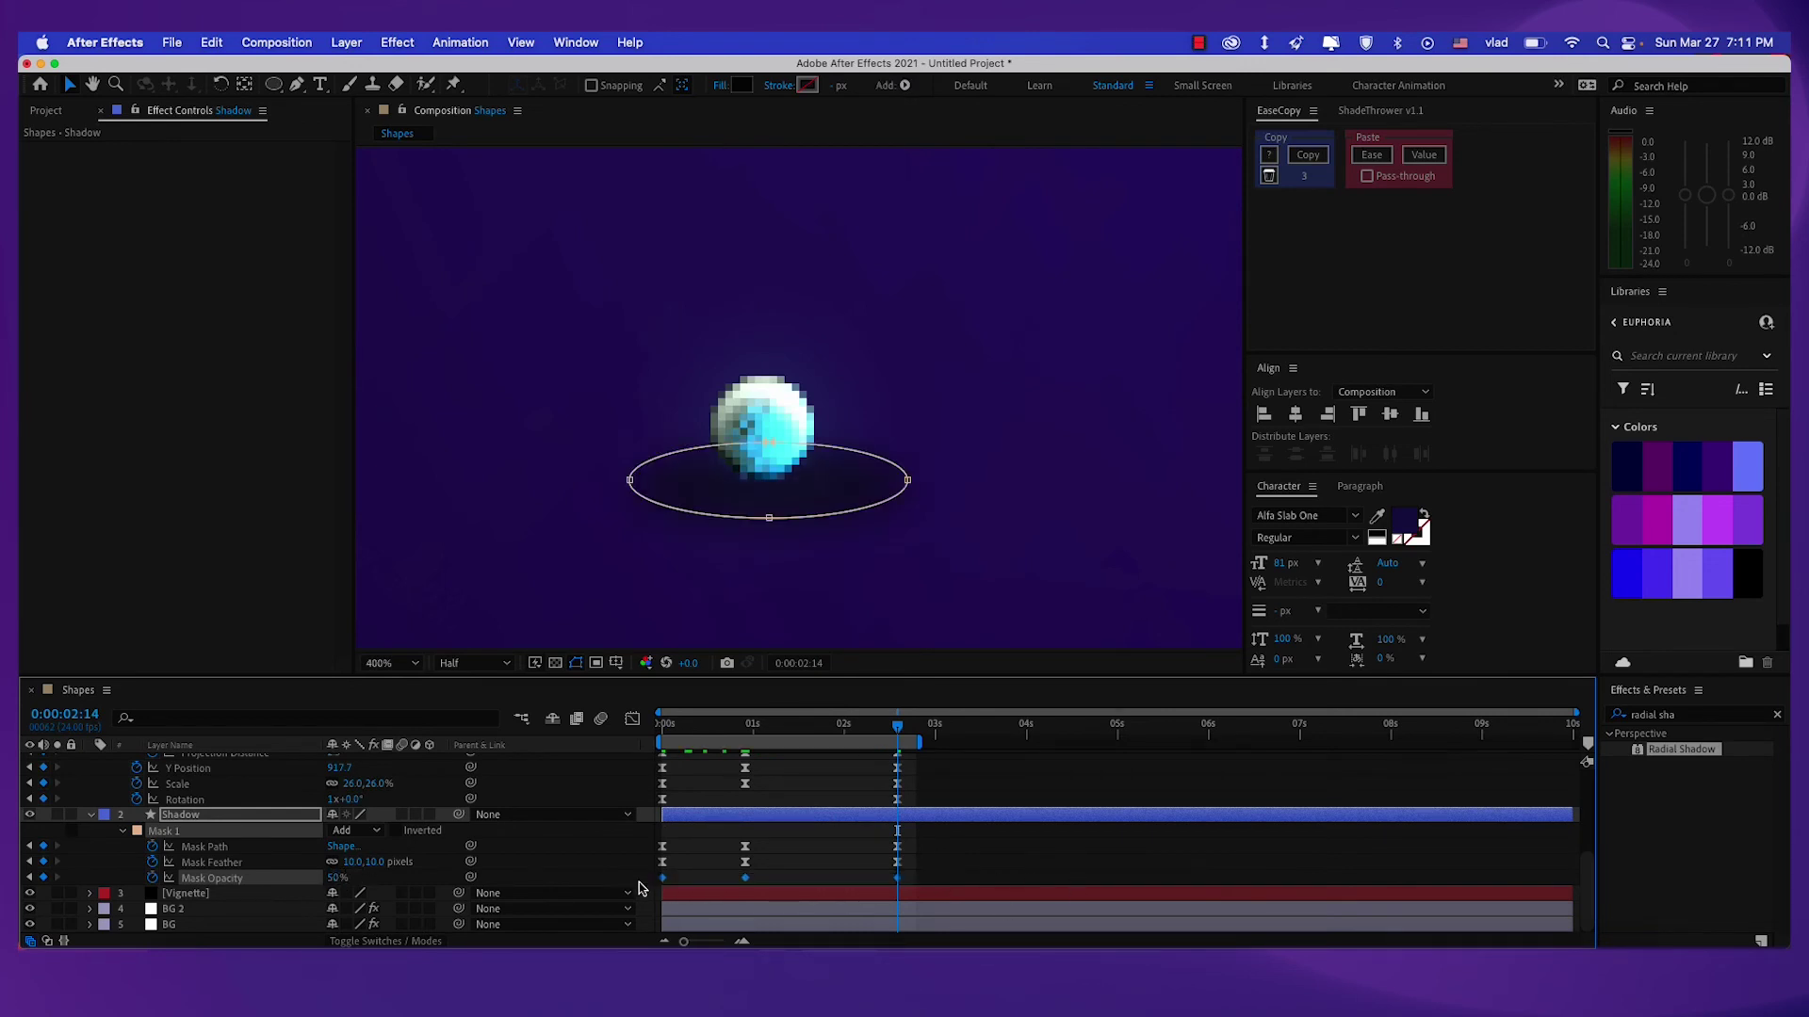
pyautogui.click(240, 864)
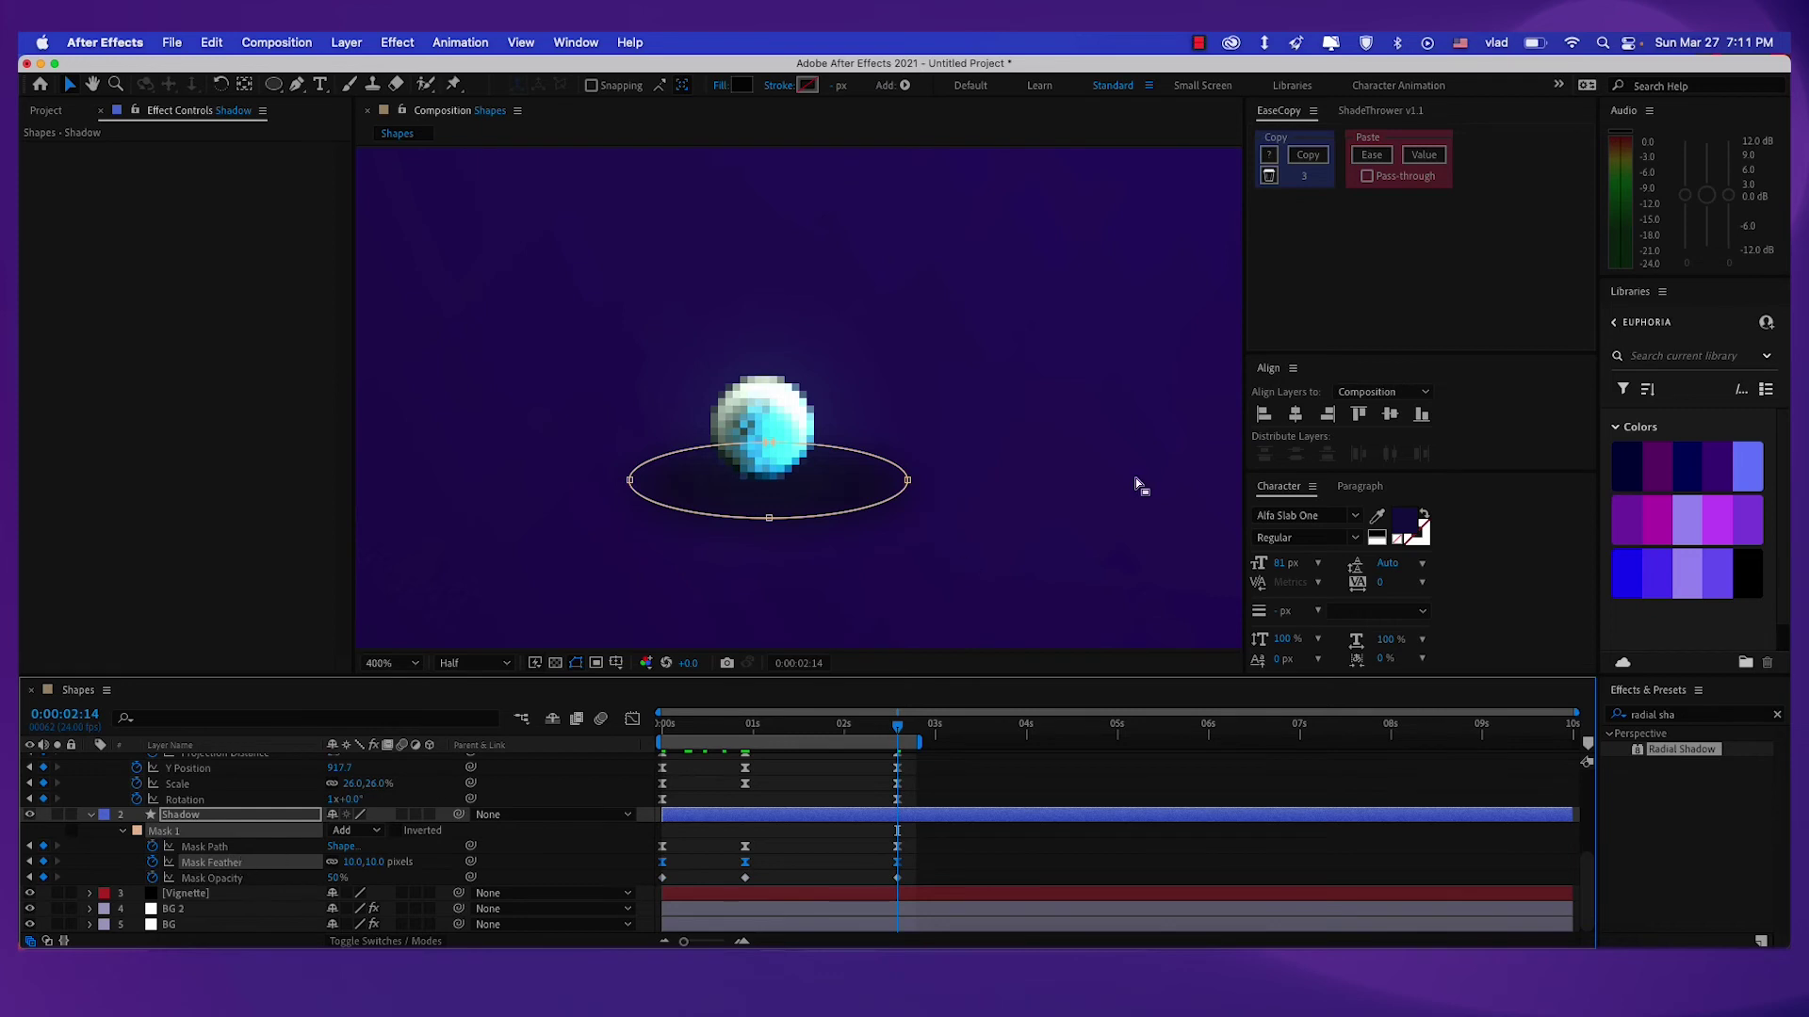
pyautogui.click(1308, 154)
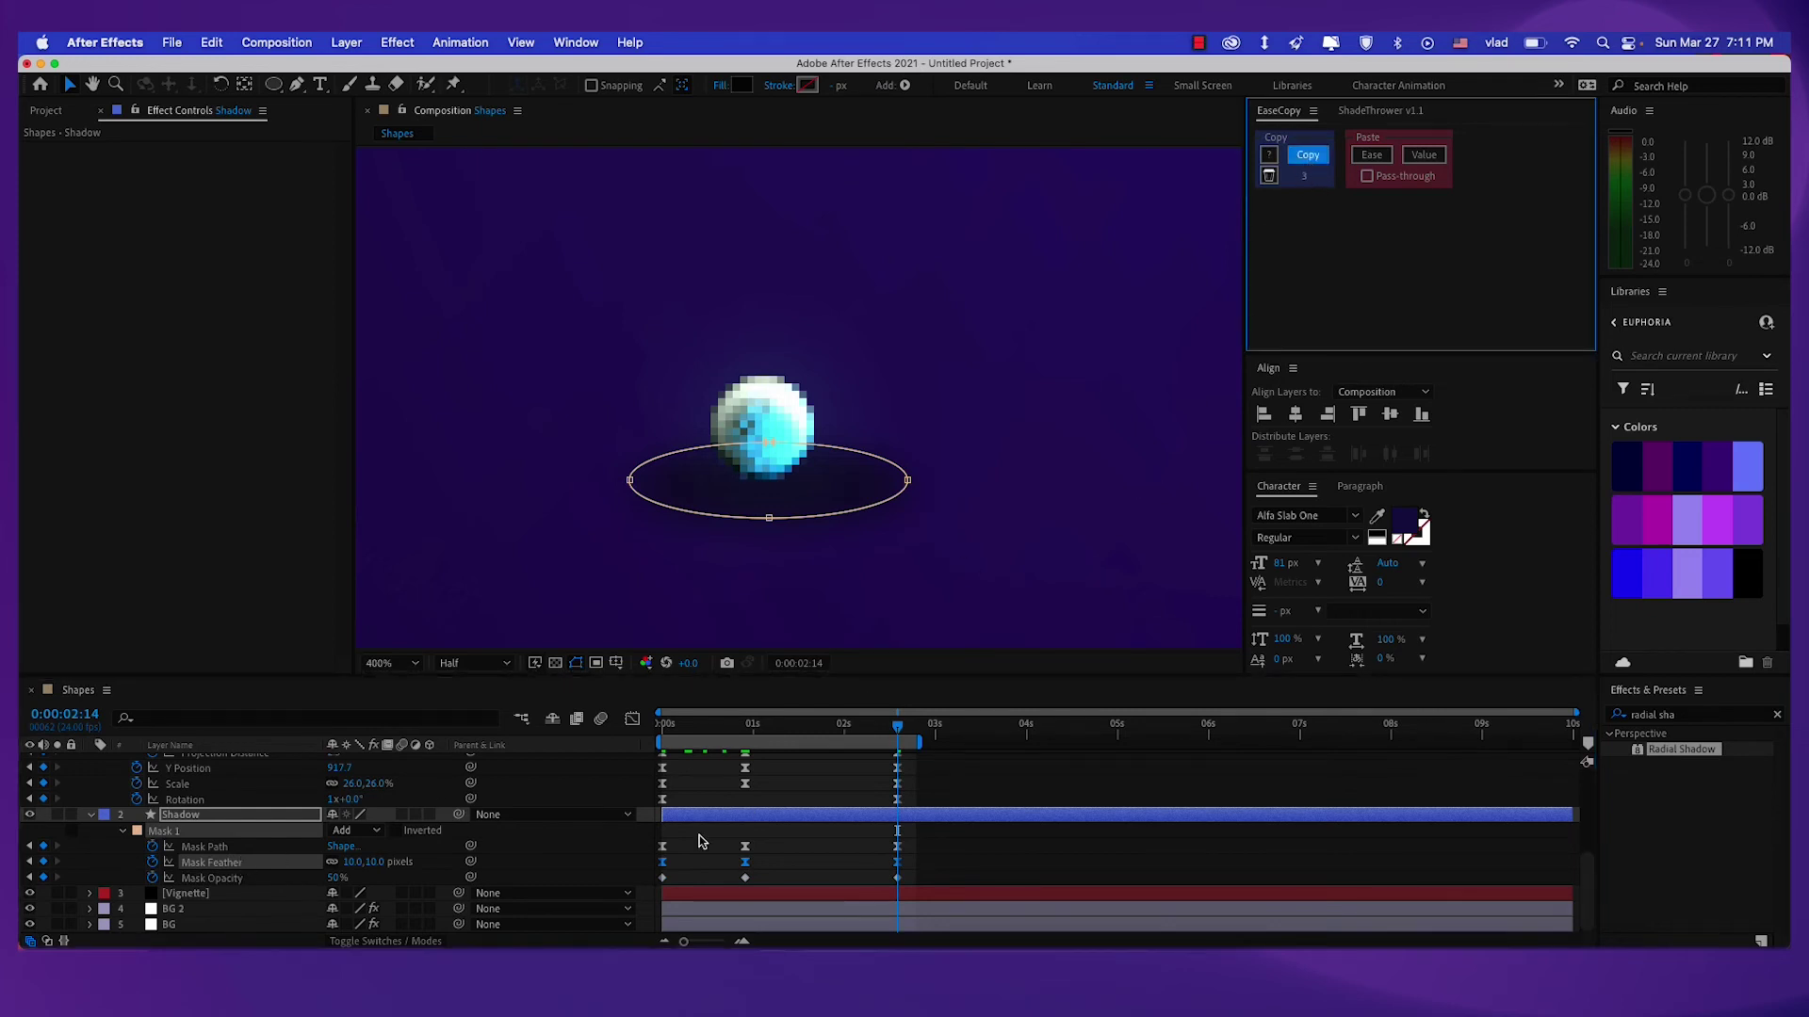
pyautogui.click(255, 880)
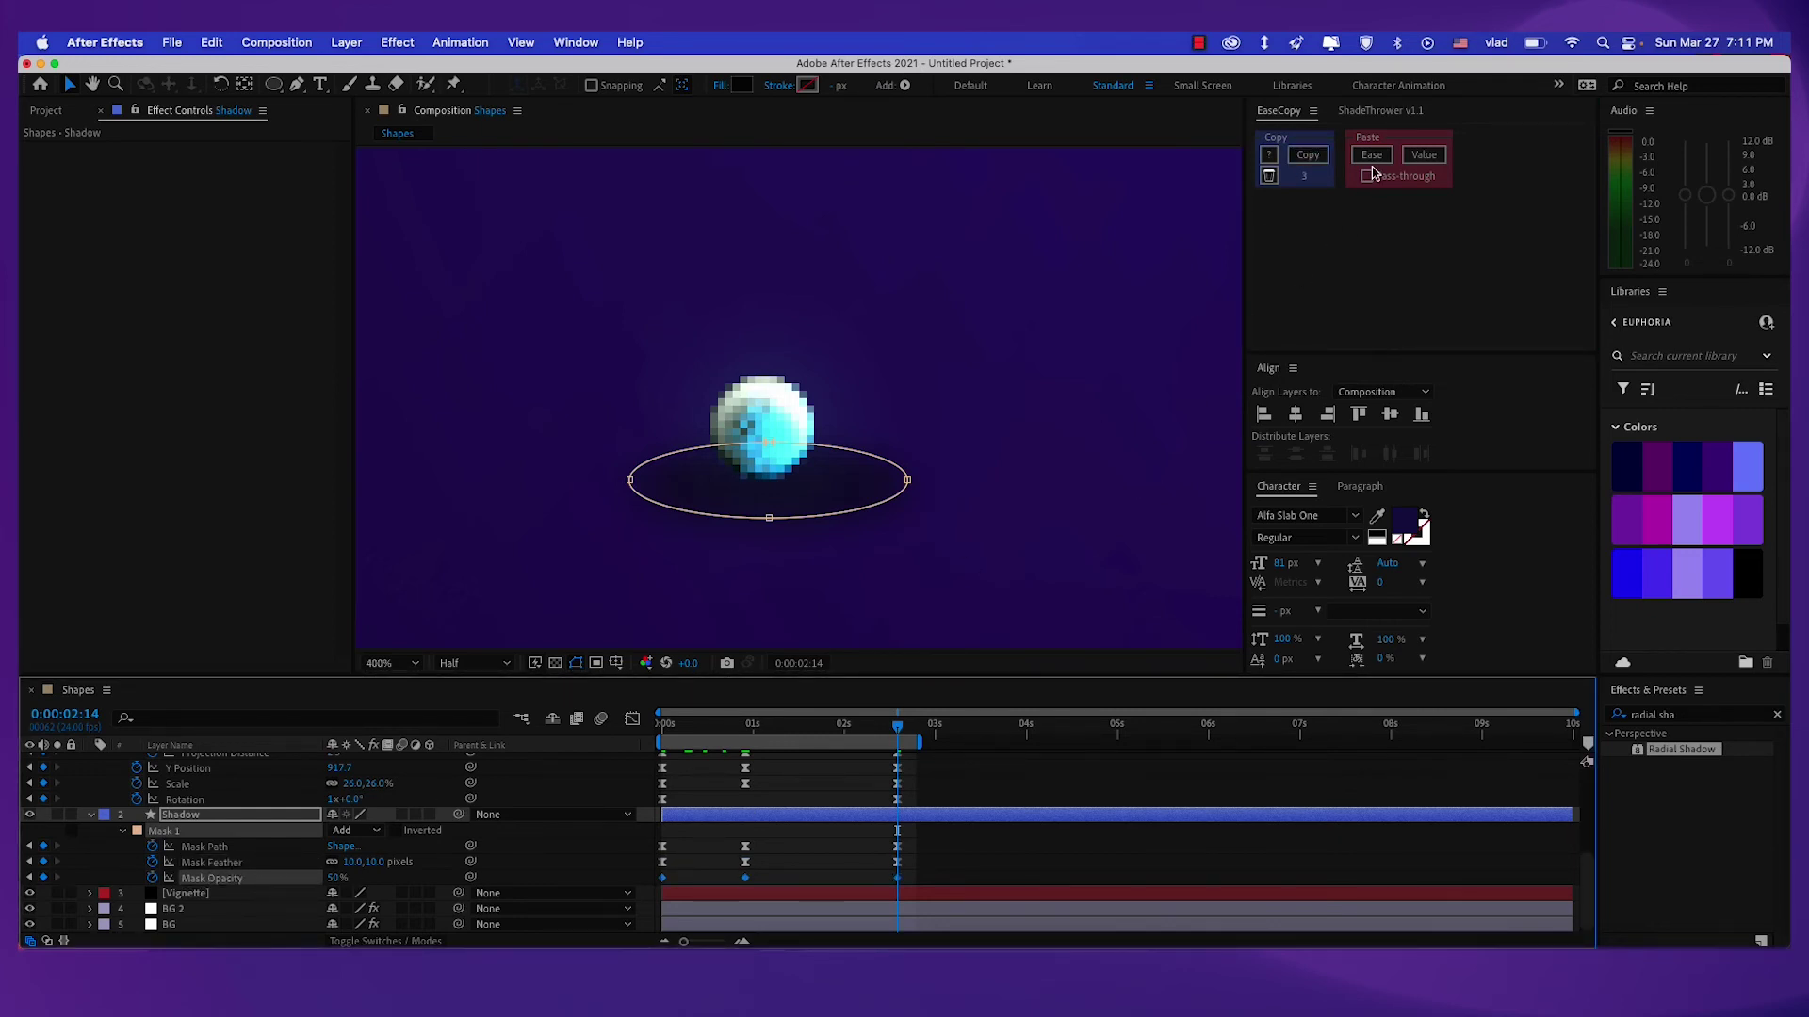
pyautogui.click(1372, 157)
# Play back the whole composition to check the ground shadow's animation.
pyautogui.click(697, 849)
pyautogui.scroll(-3, 768, 556)
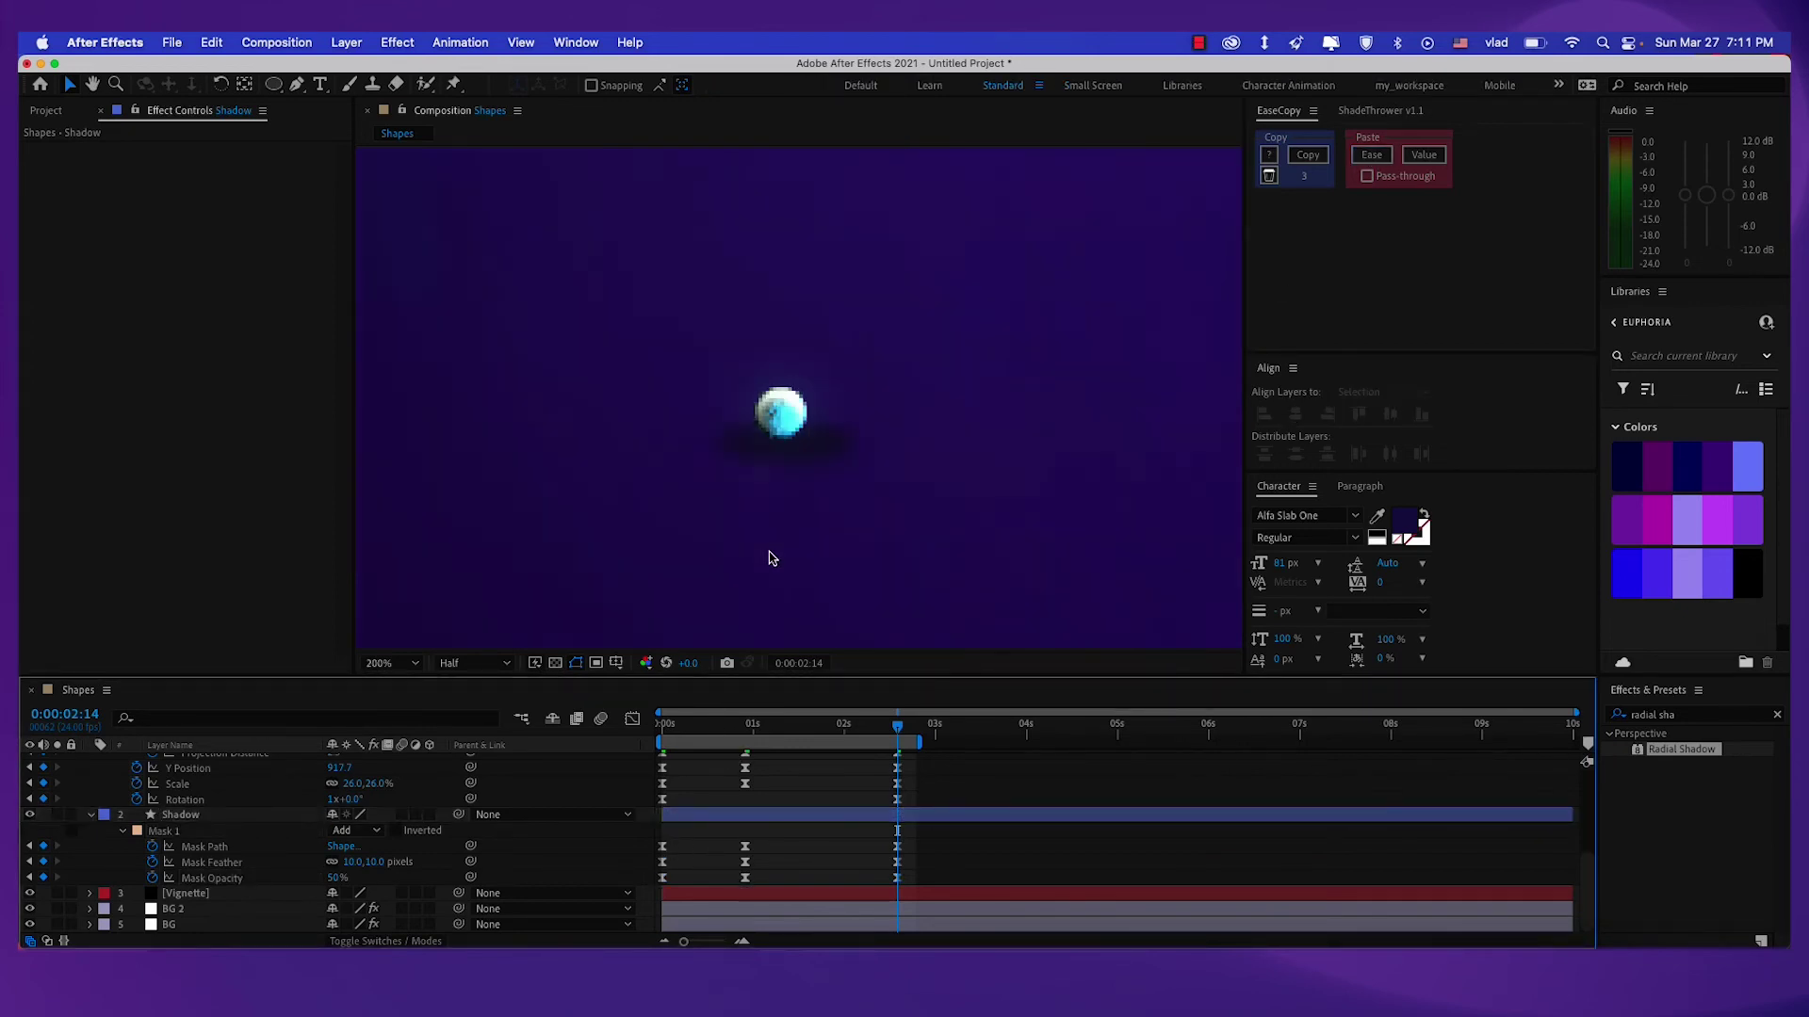
pyautogui.moveTo(841, 498); pyautogui.dragTo(808, 594)
pyautogui.press('space')
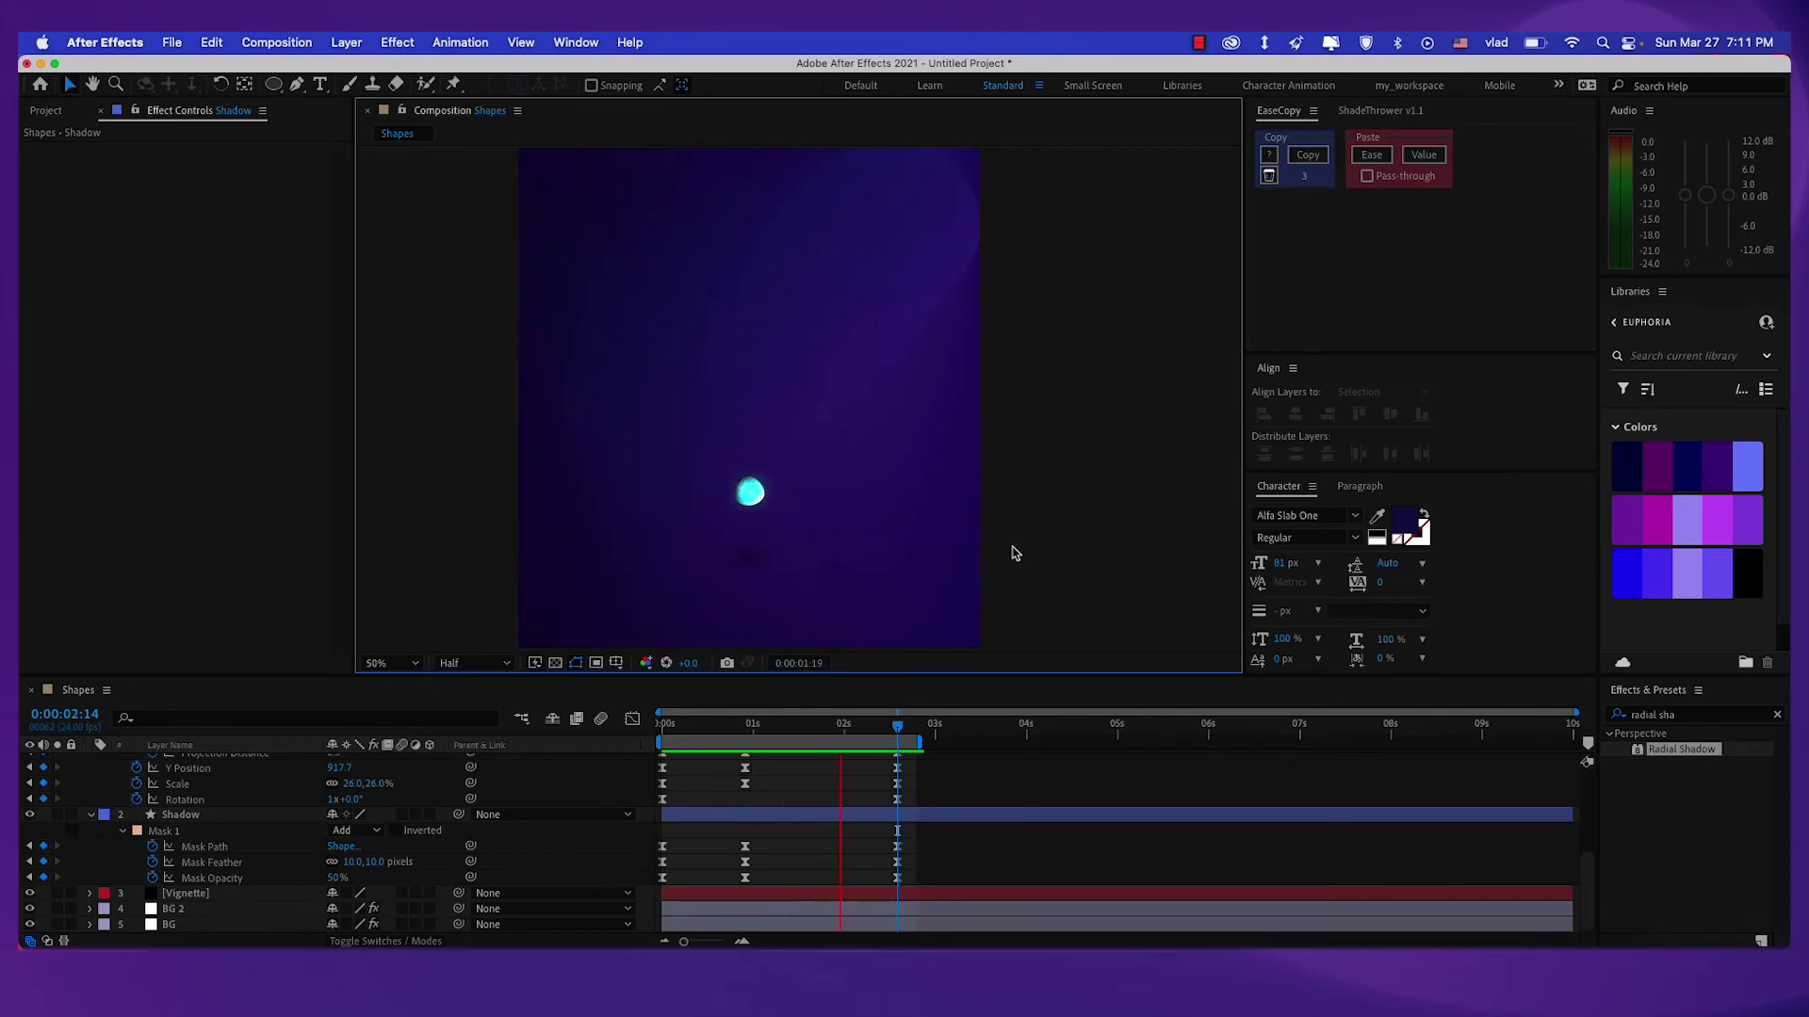
pyautogui.press('space')
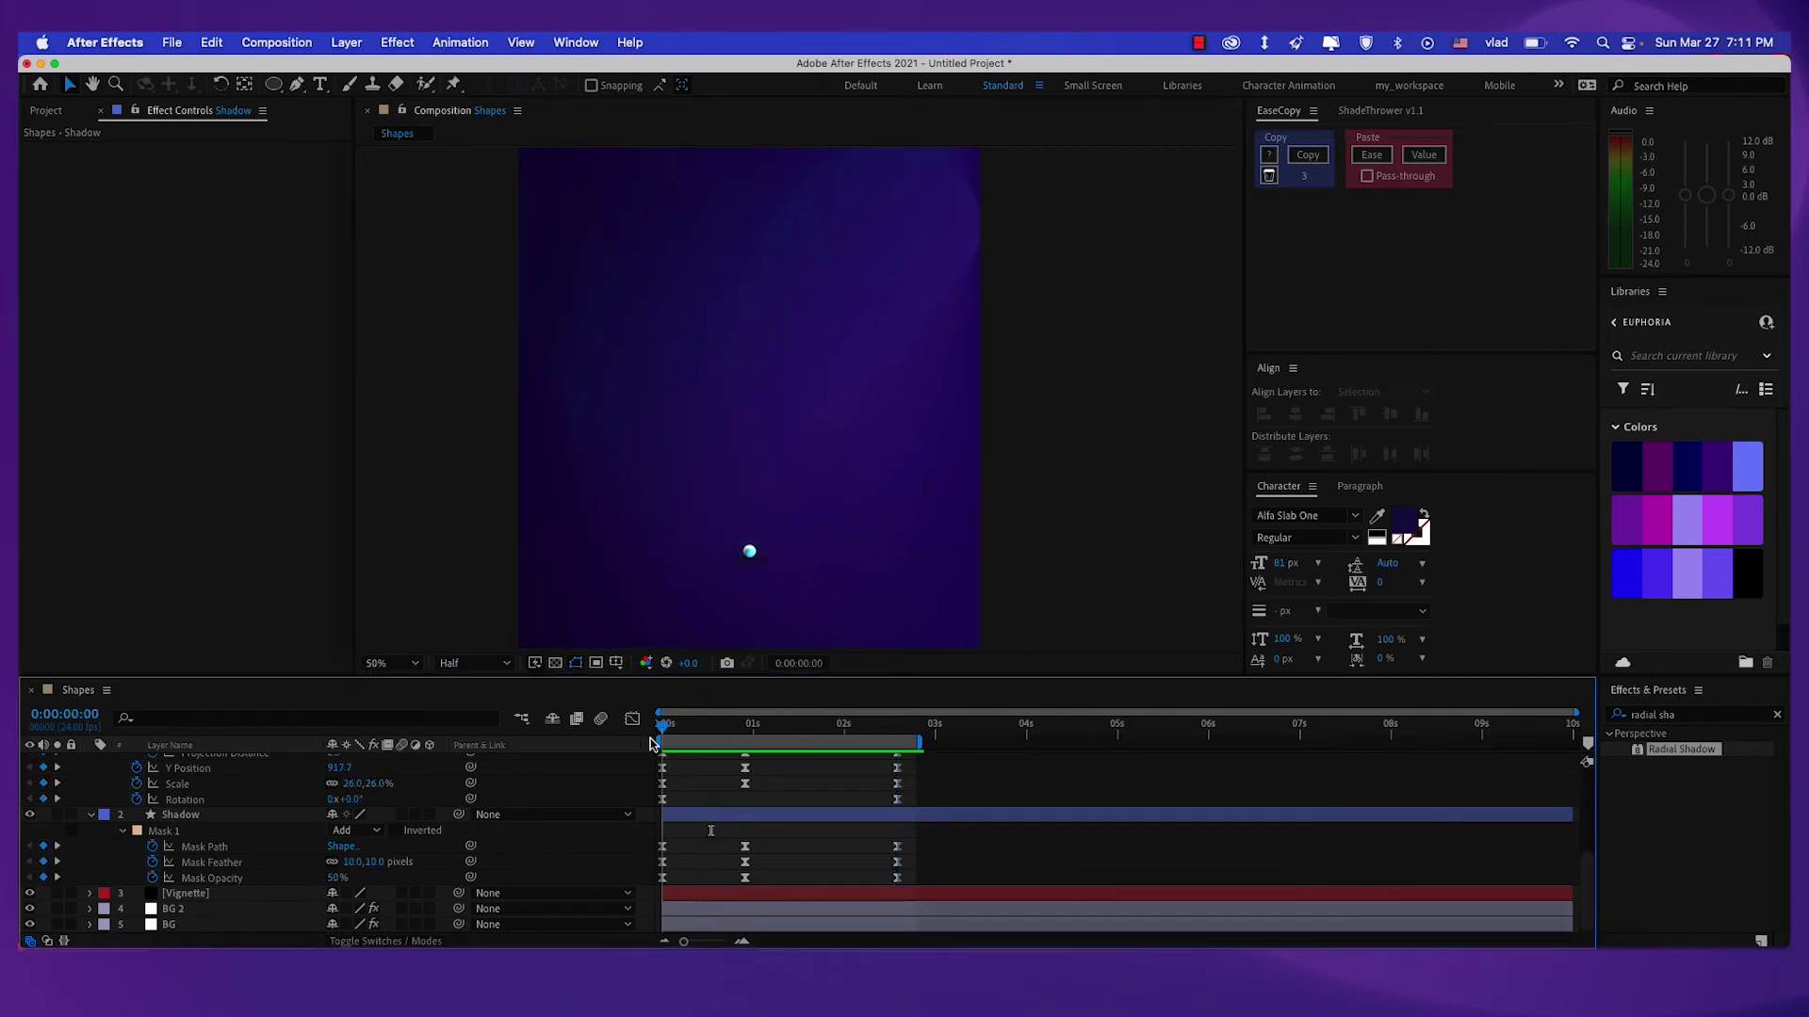
# Lower the Shadow layer's Mask Opacity to 35% at 0:00:00:00 and 0:00:02:14.
pyautogui.click(338, 881)
pyautogui.press('Return')
pyautogui.moveTo(728, 726); pyautogui.dragTo(899, 726)
pyautogui.click(334, 879)
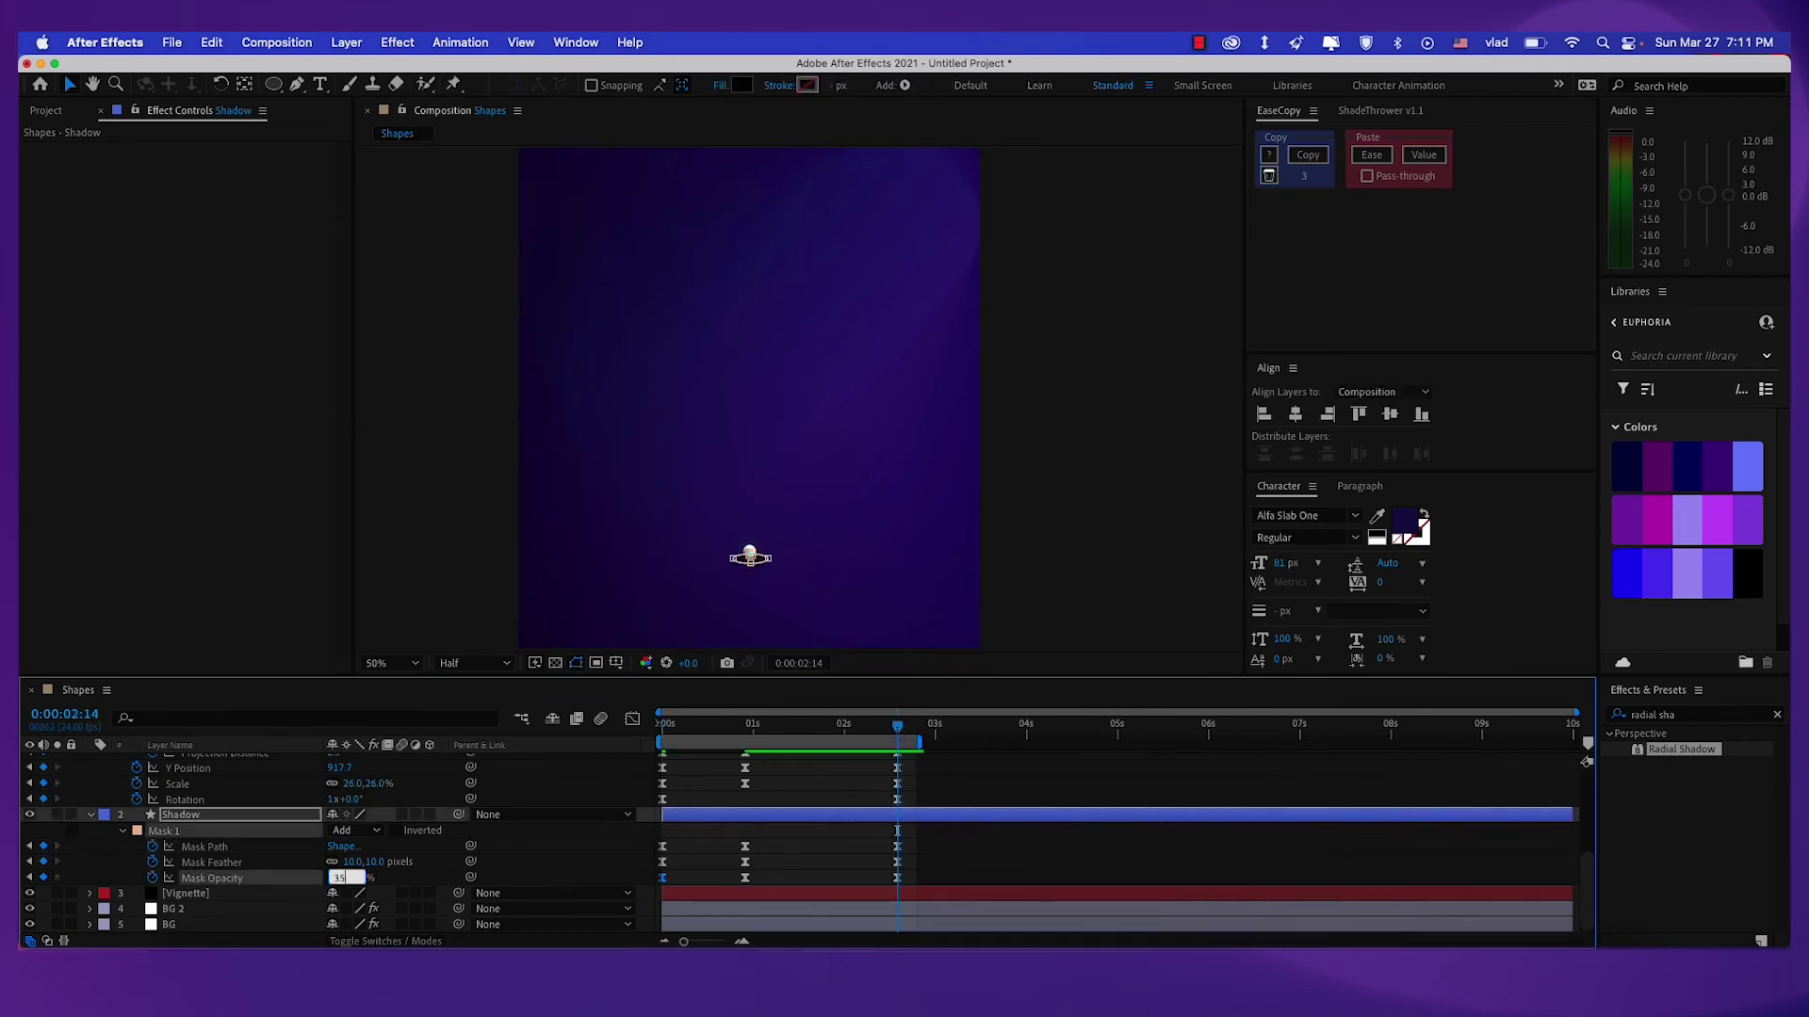
pyautogui.write('35')
pyautogui.press('Return')
pyautogui.click(541, 846)
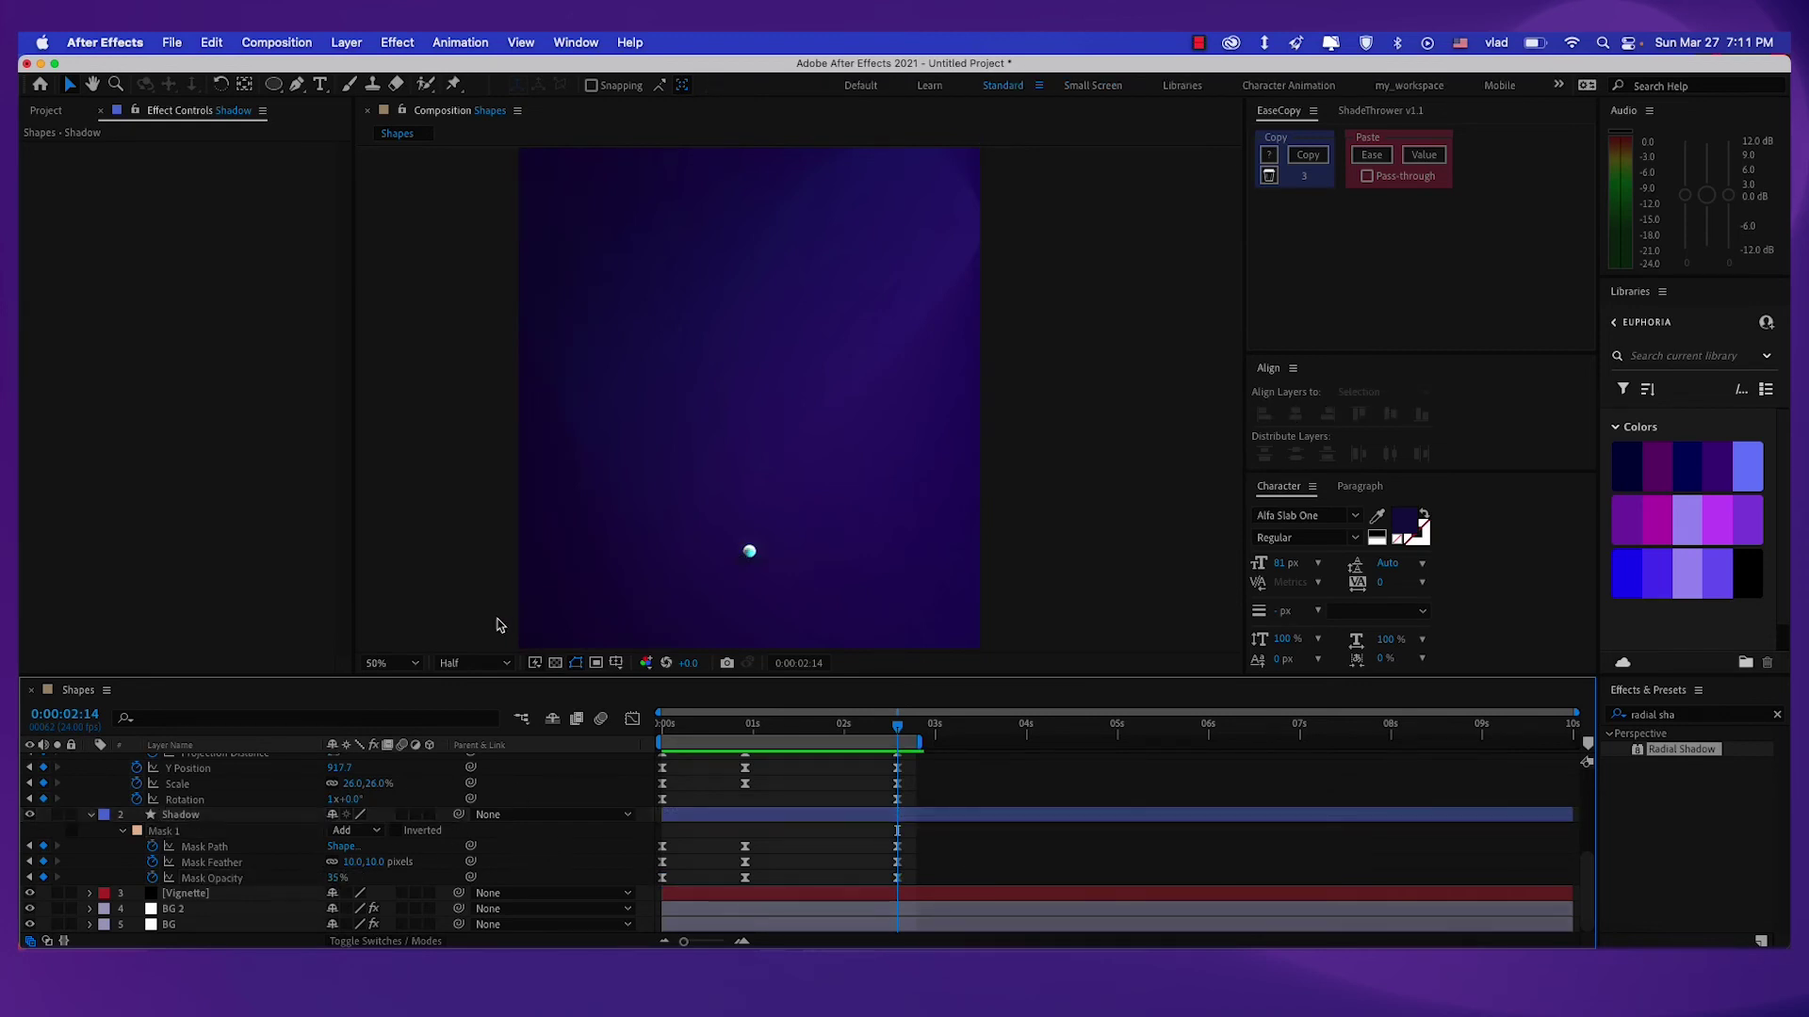
# Preview the softened shadow animation and park the playhead at 0:00:00:22.
pyautogui.press('space')
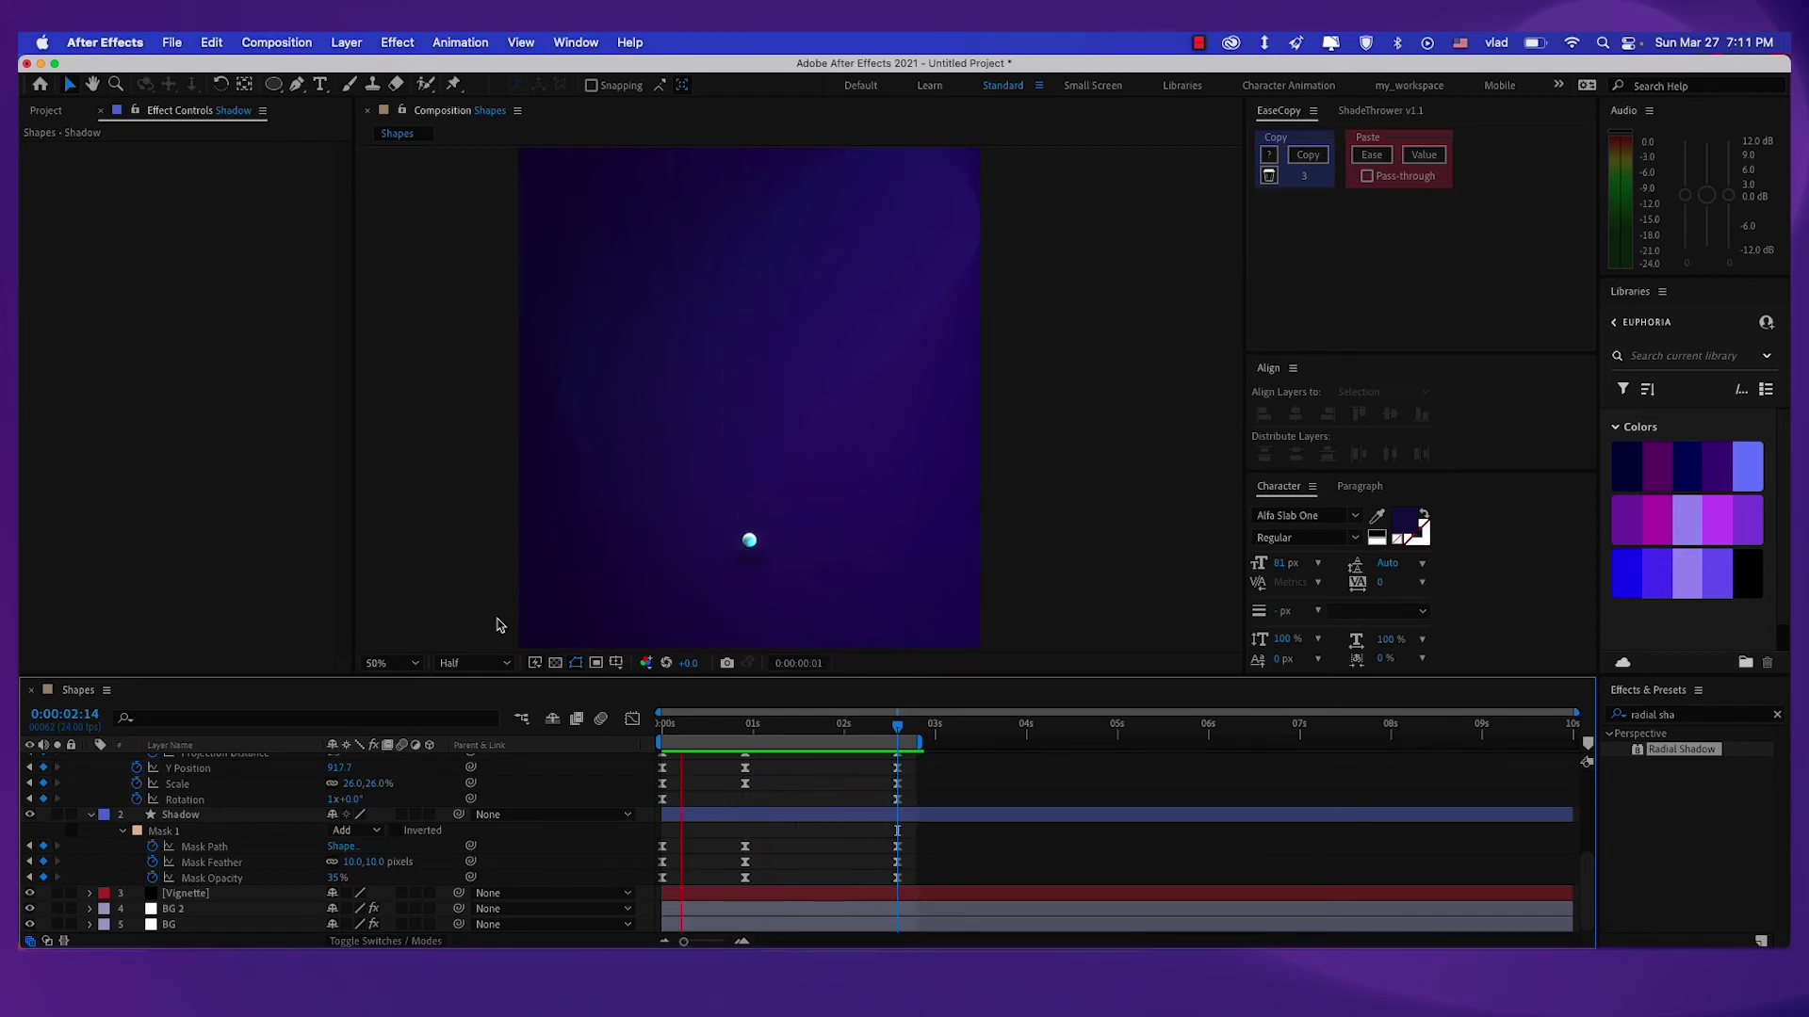
pyautogui.press('space')
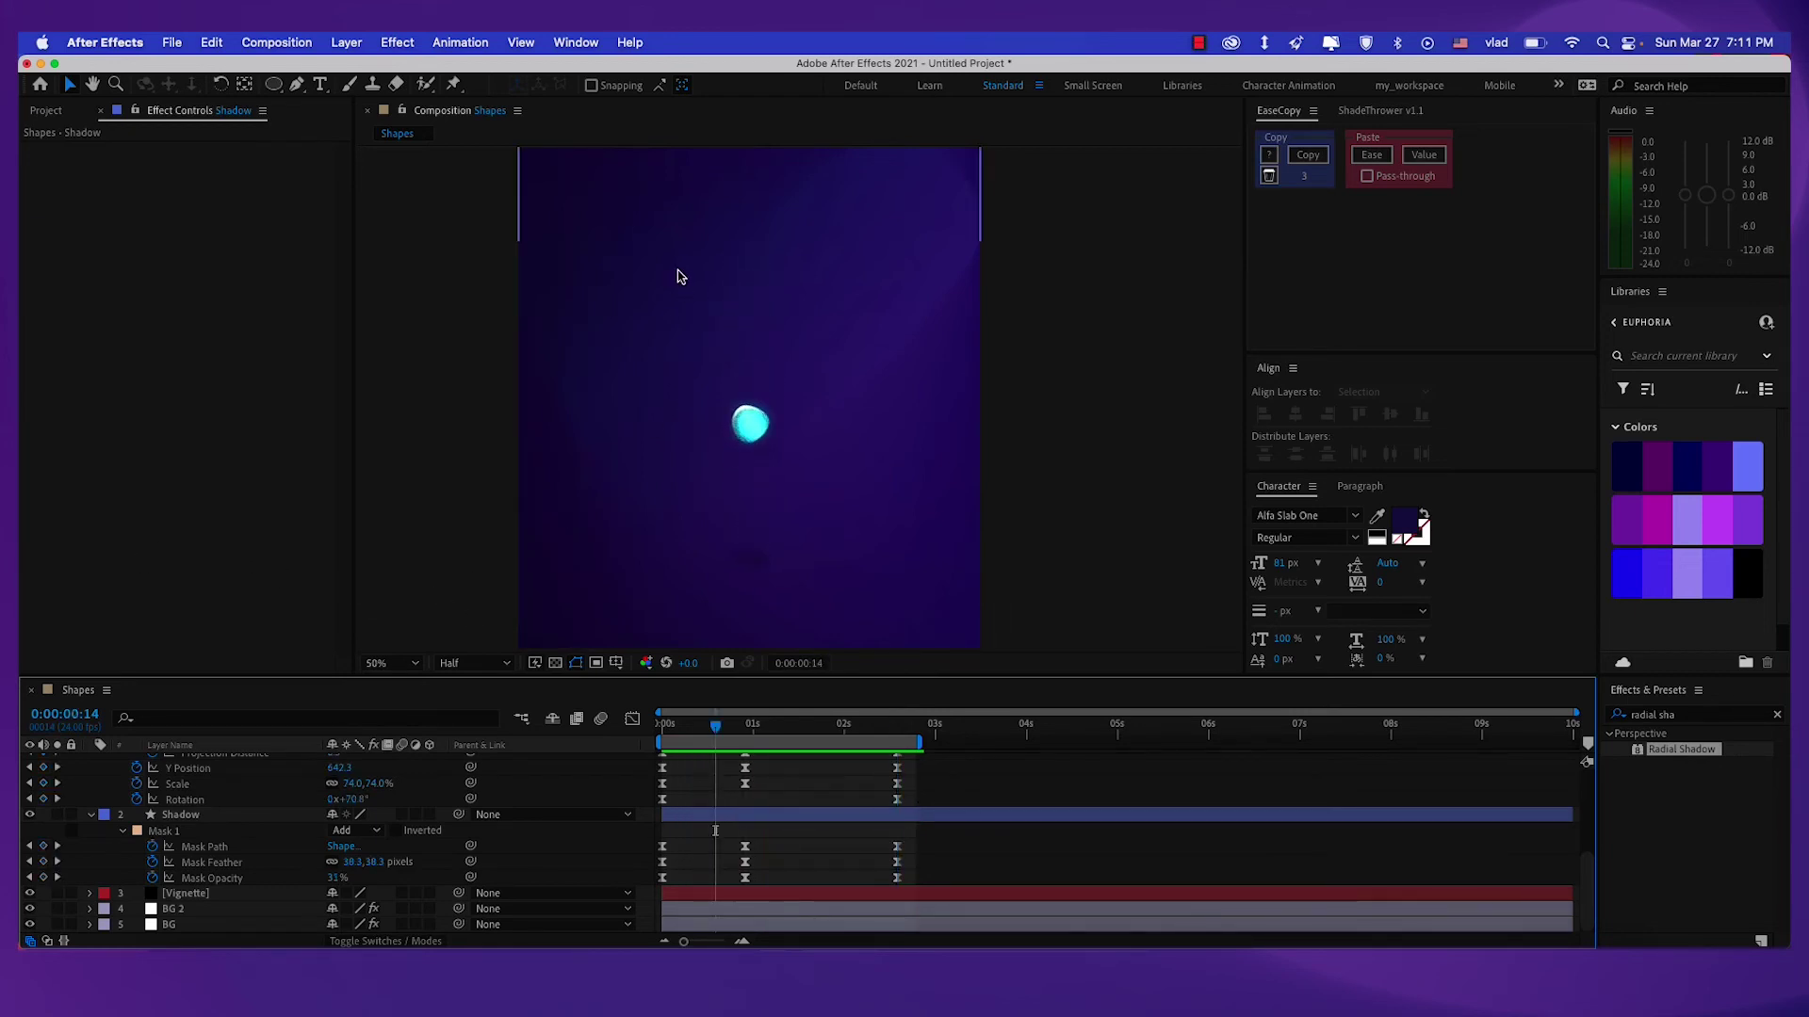
pyautogui.moveTo(720, 731); pyautogui.dragTo(746, 728)
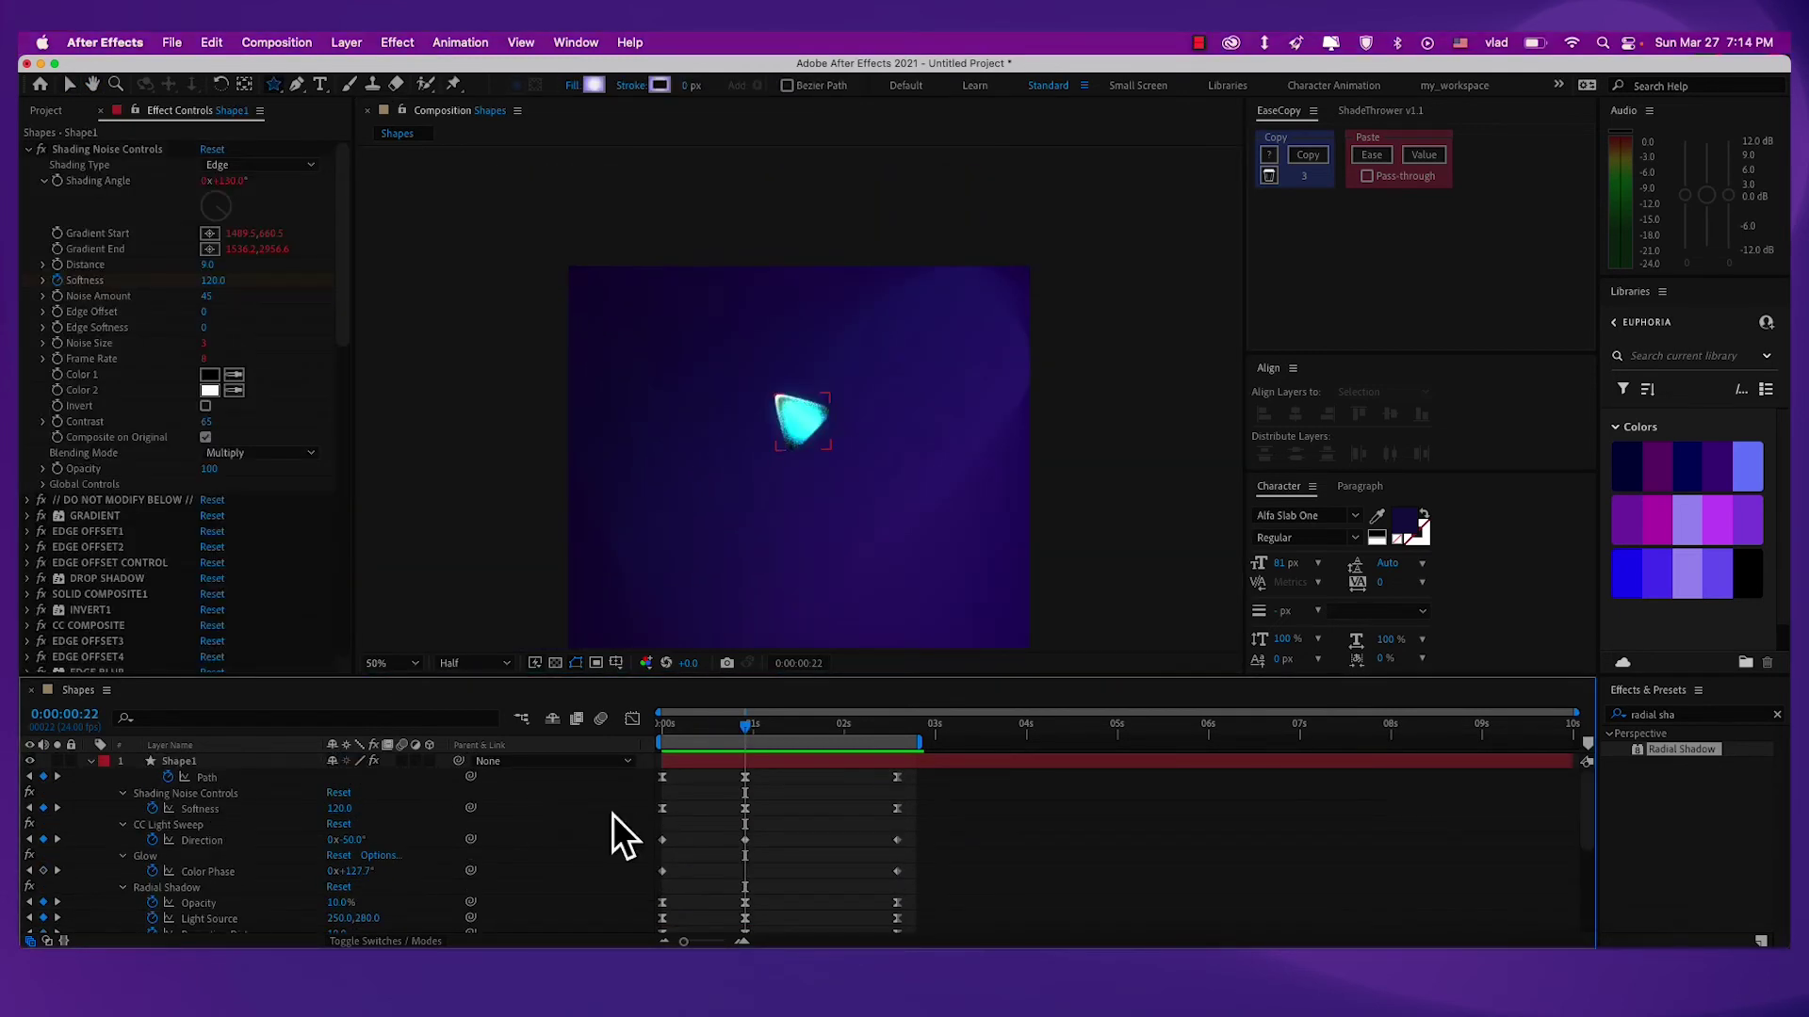
# Draw a small star up and to the side of the cyan triangle, as a new shape layer.
pyautogui.click(273, 83)
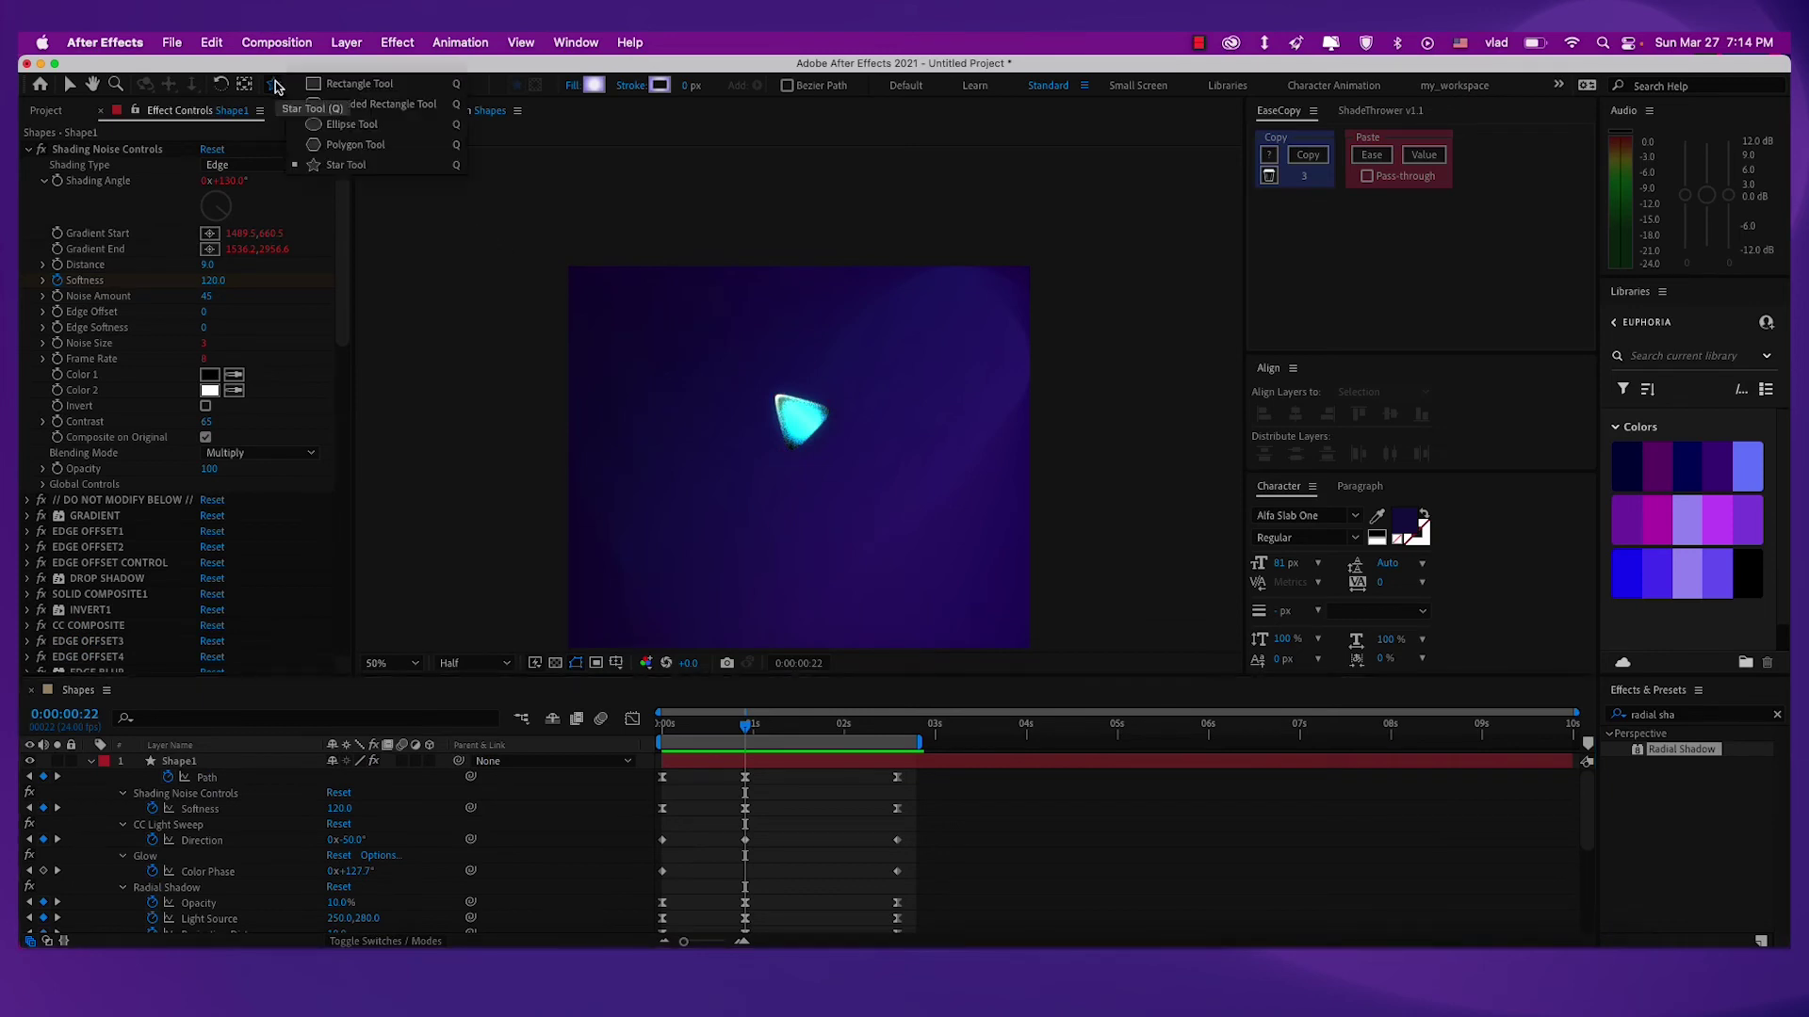
pyautogui.click(362, 165)
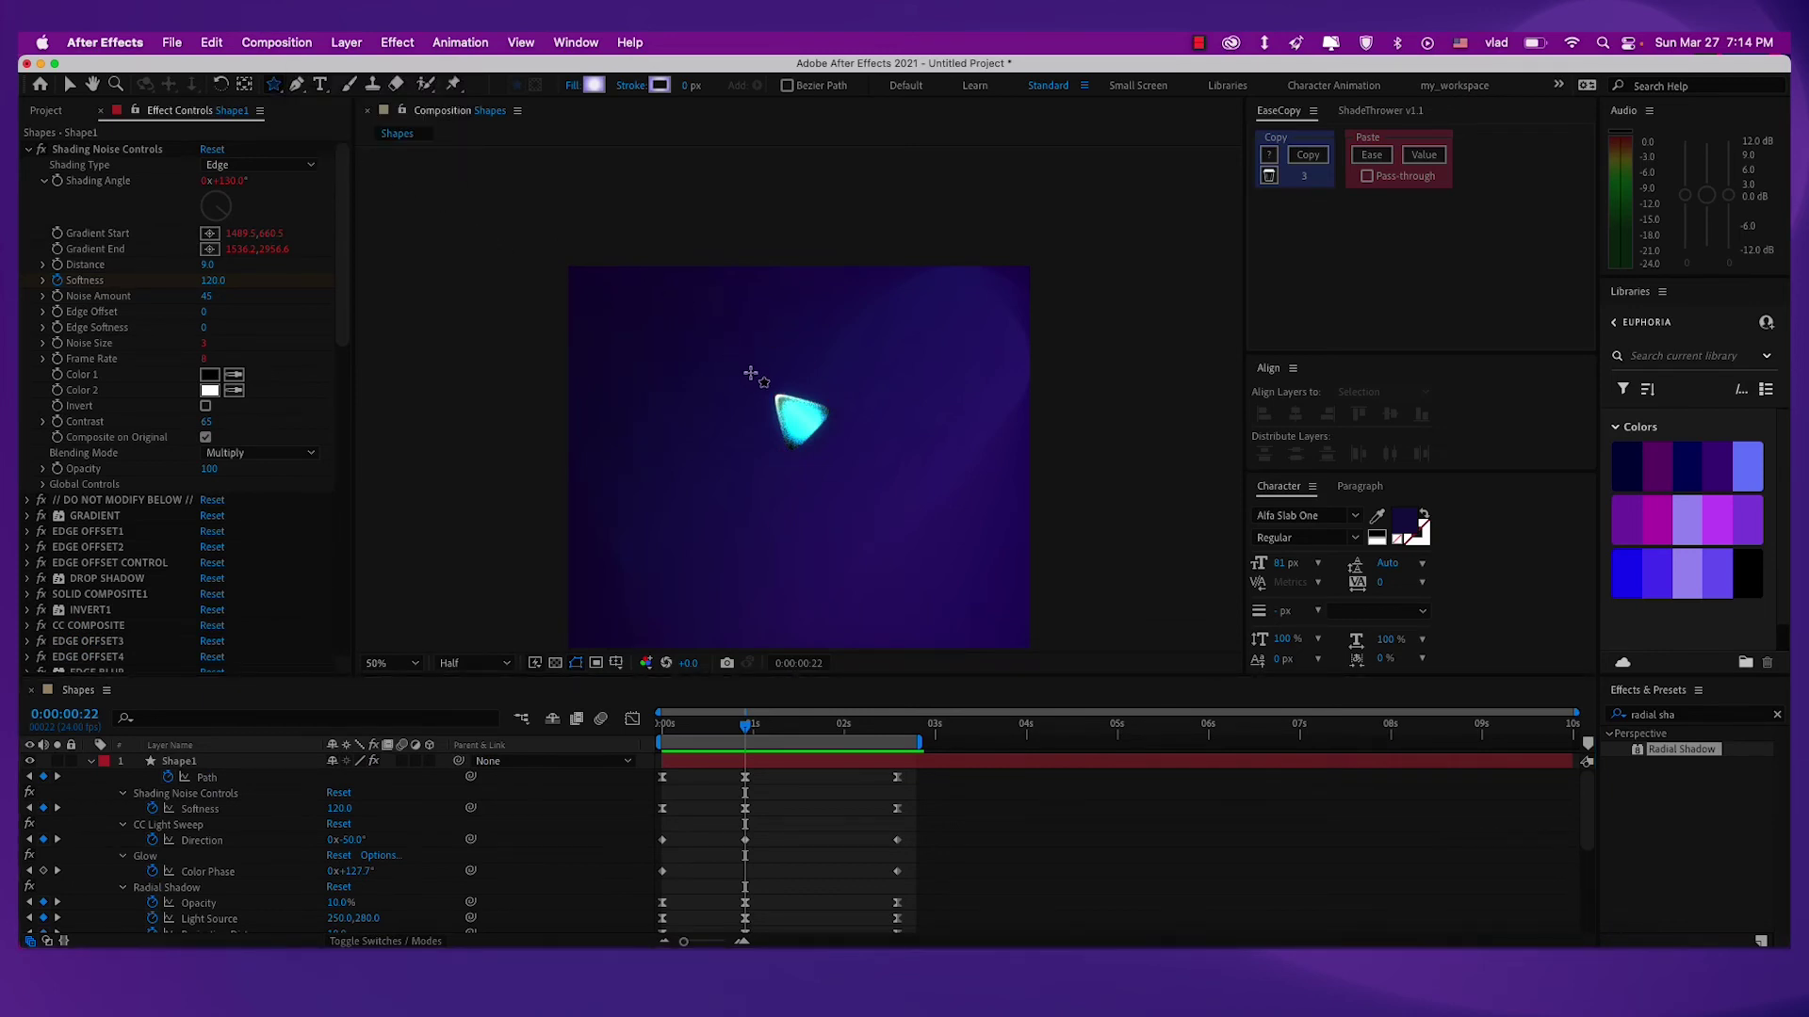
pyautogui.scroll(2, 751, 374)
pyautogui.moveTo(695, 268); pyautogui.dragTo(711, 298)
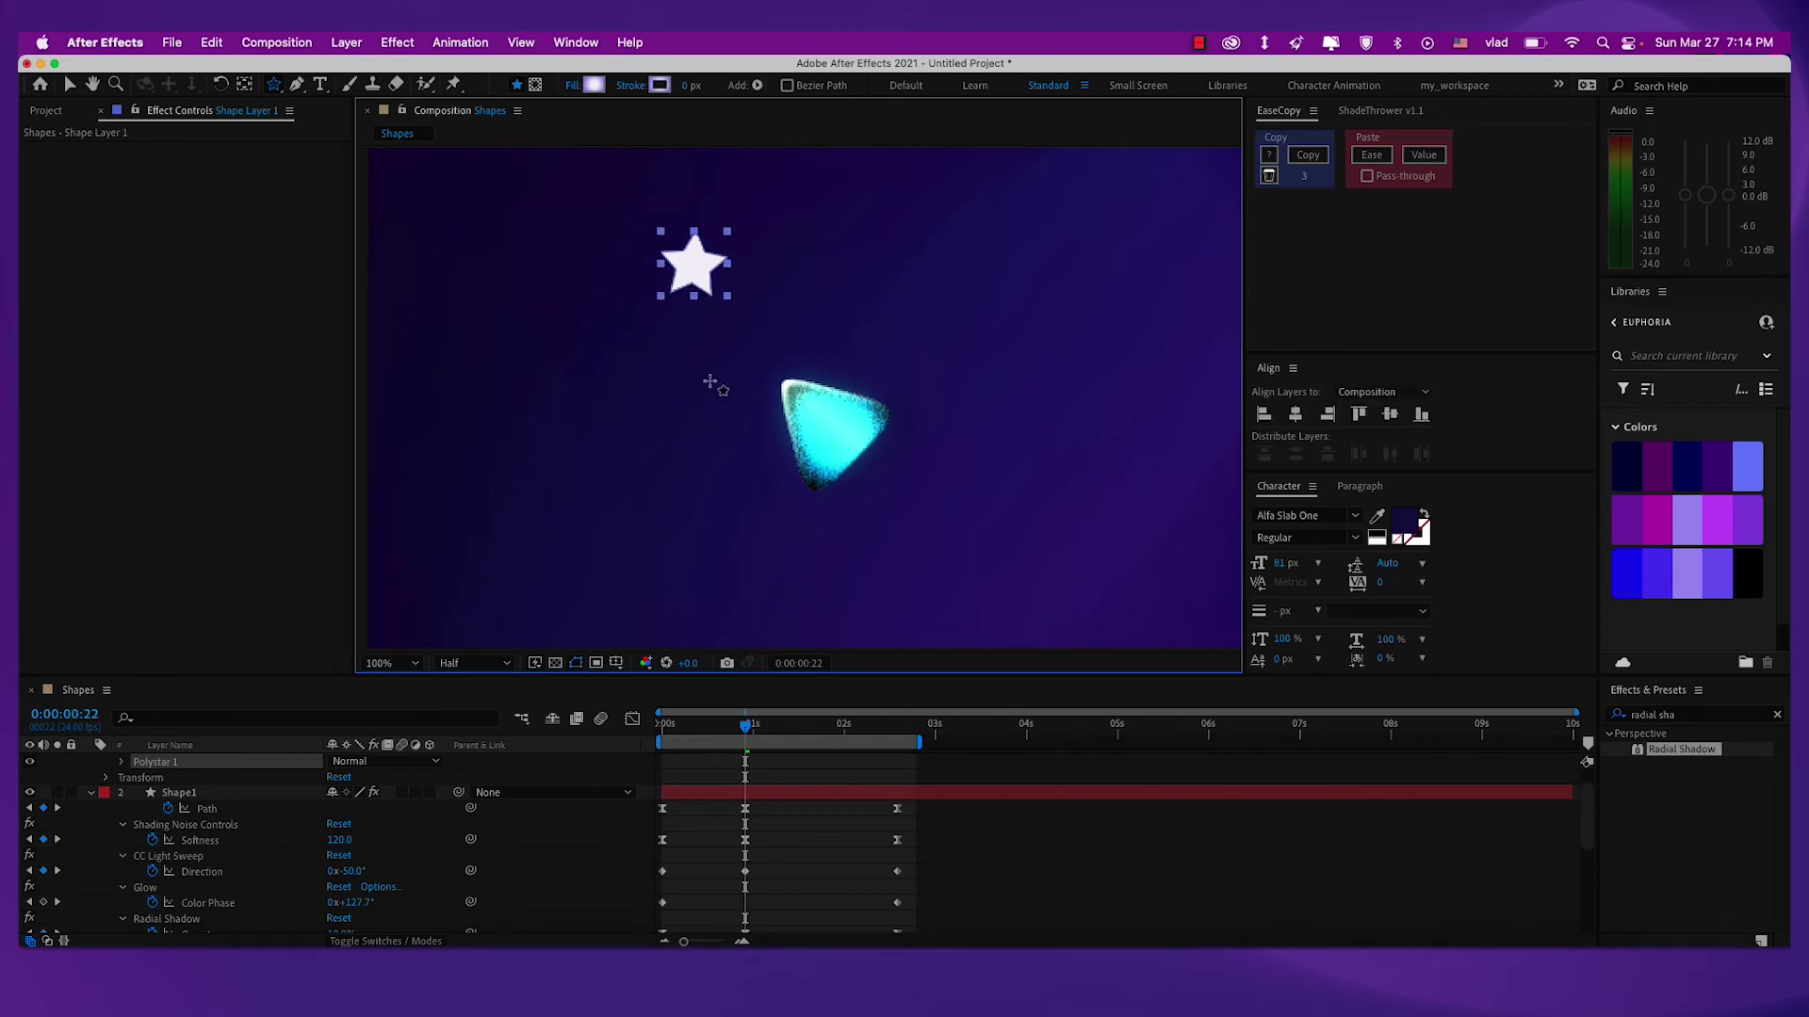
# Review the three colour stops of the star's radial gradient fill.
pyautogui.click(594, 86)
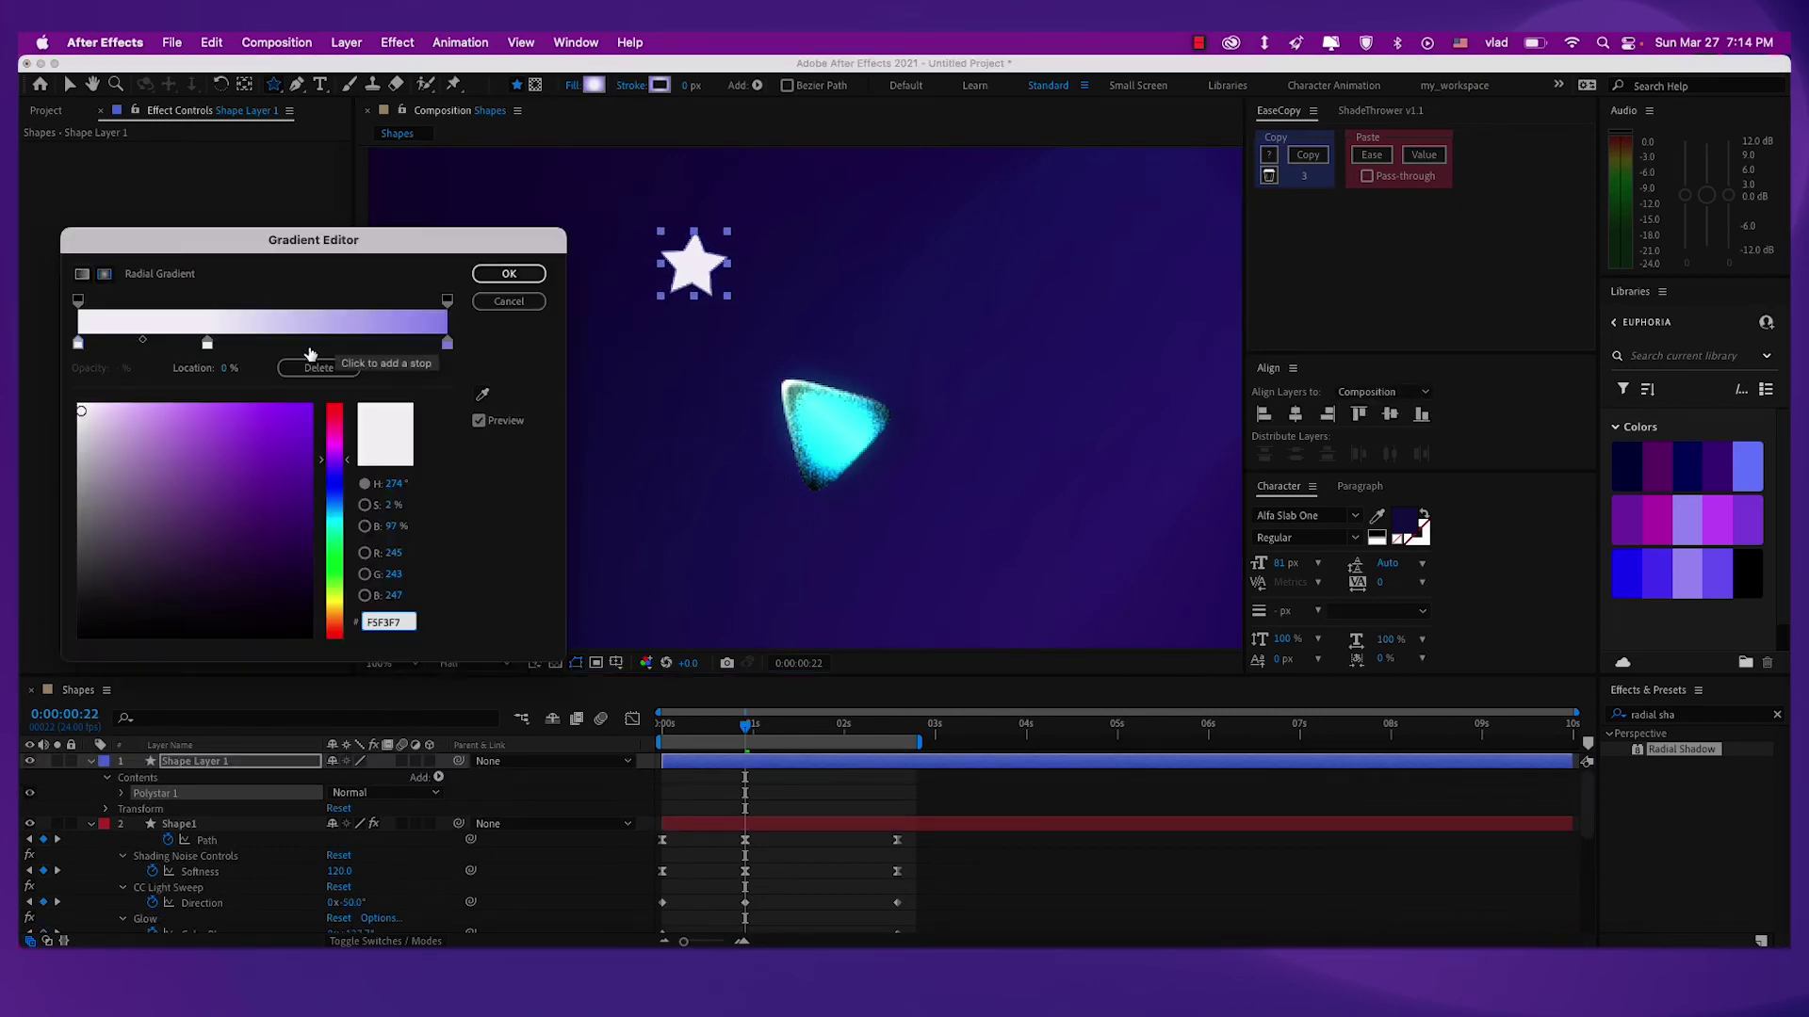
pyautogui.click(78, 345)
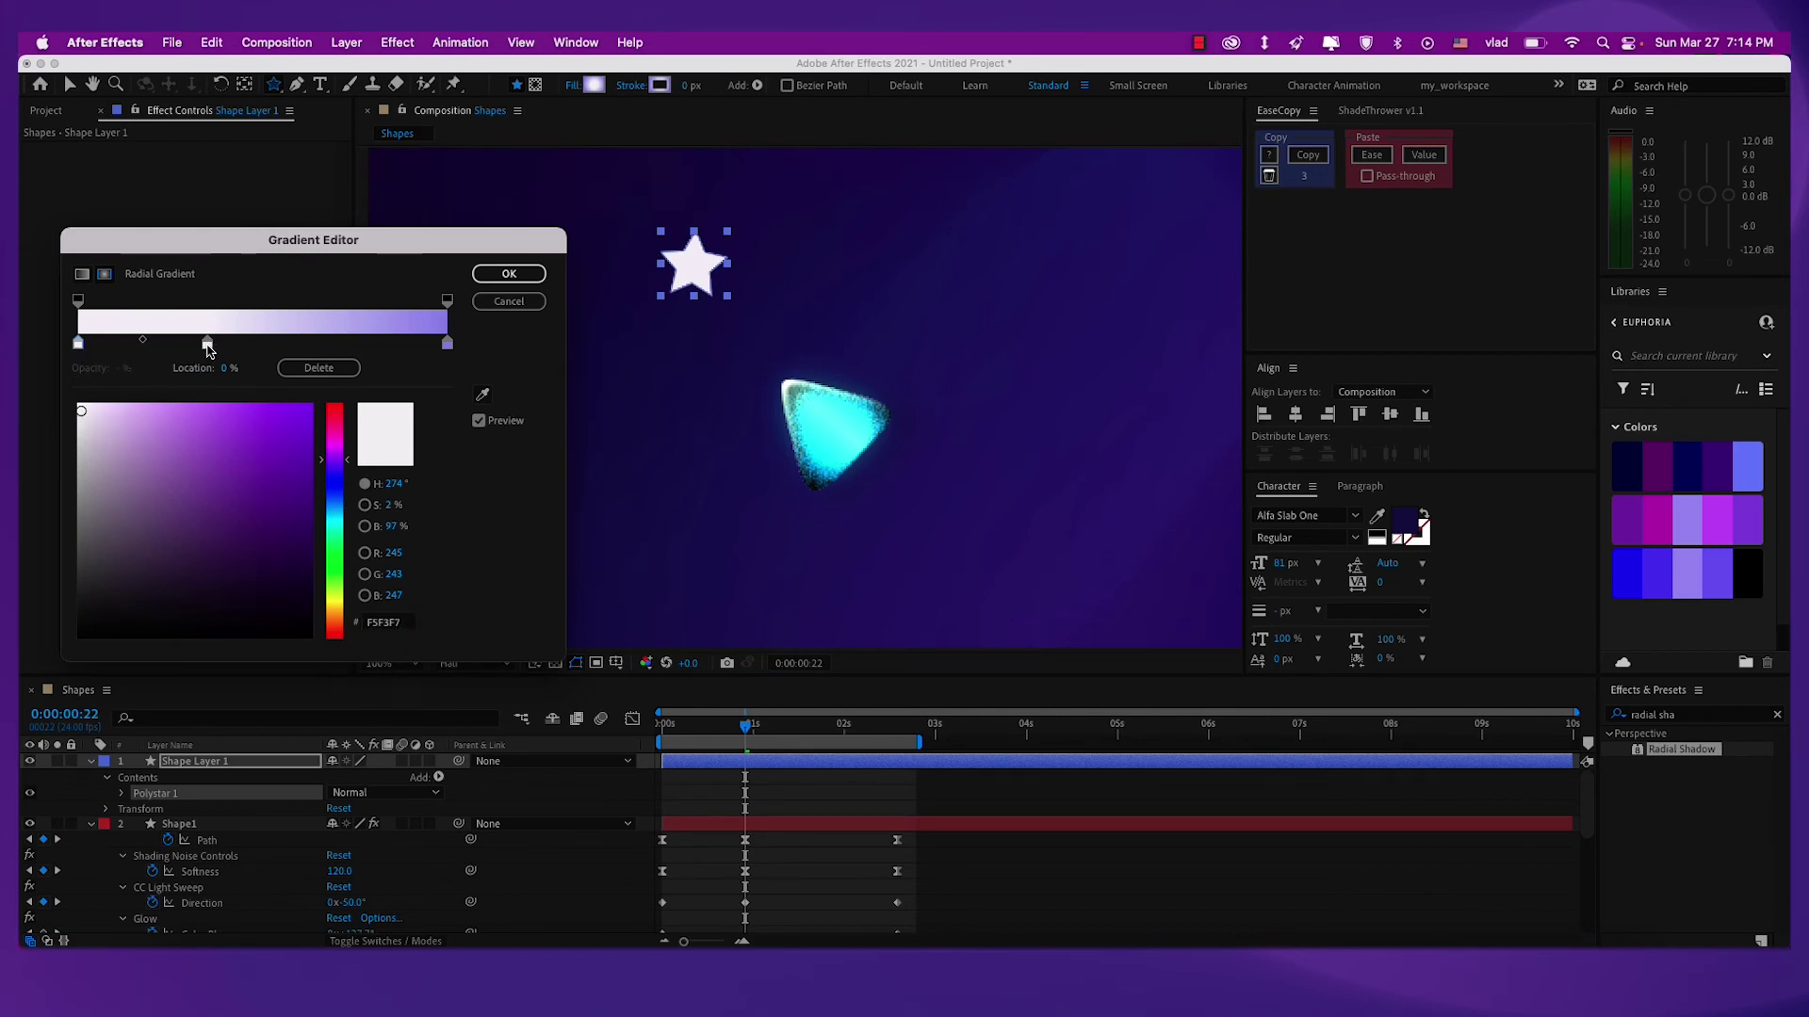
pyautogui.click(208, 345)
pyautogui.click(447, 344)
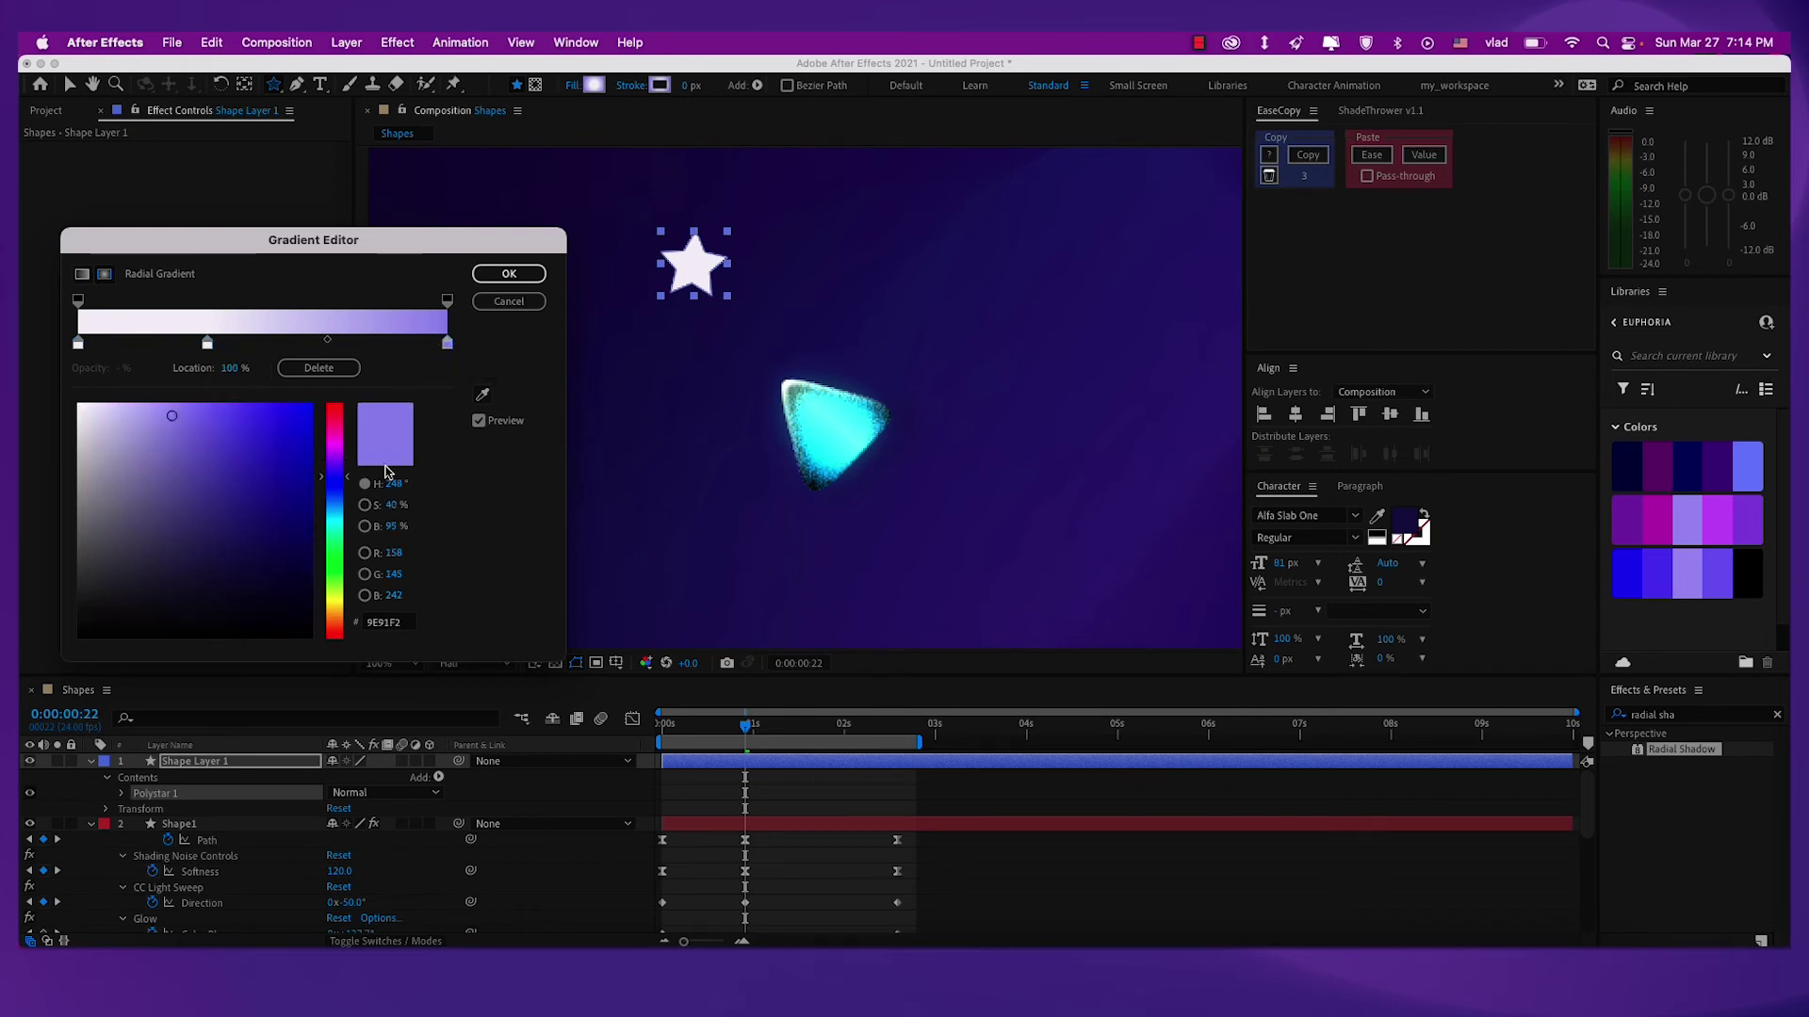
pyautogui.click(509, 274)
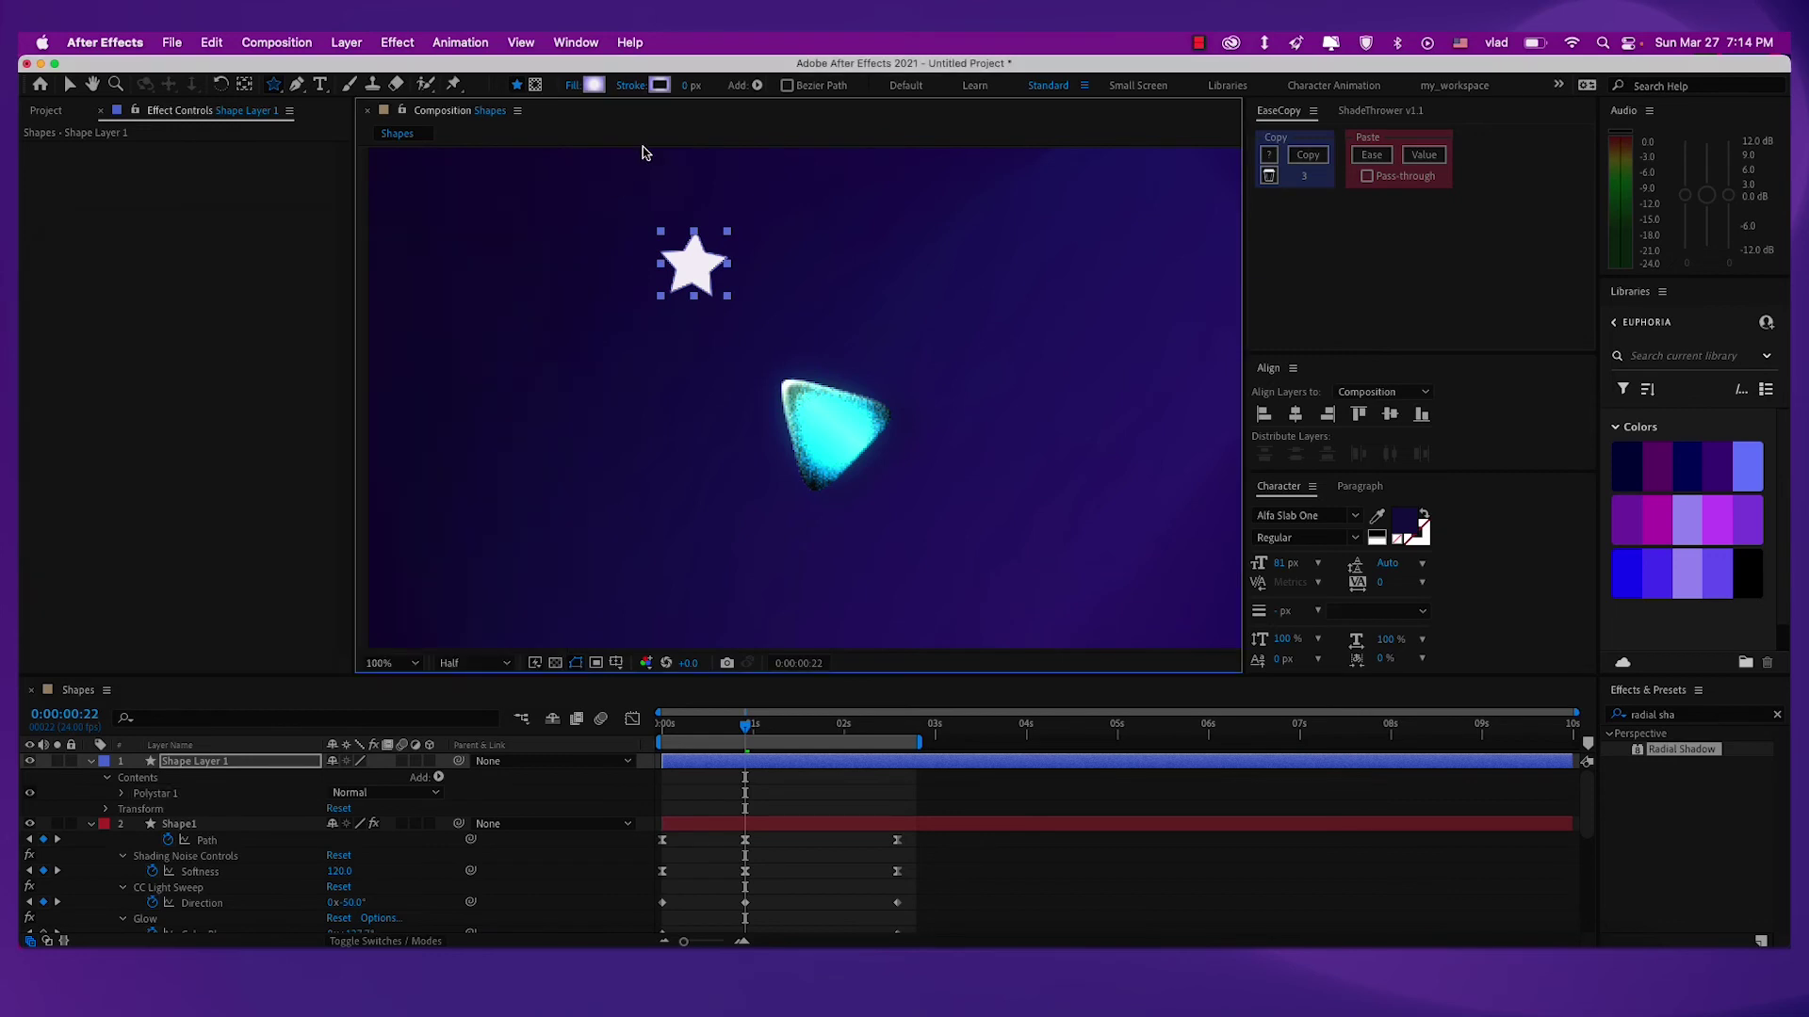
# Remove the star's stroke by setting its stroke type to None.
pyautogui.click(631, 85)
pyautogui.click(407, 262)
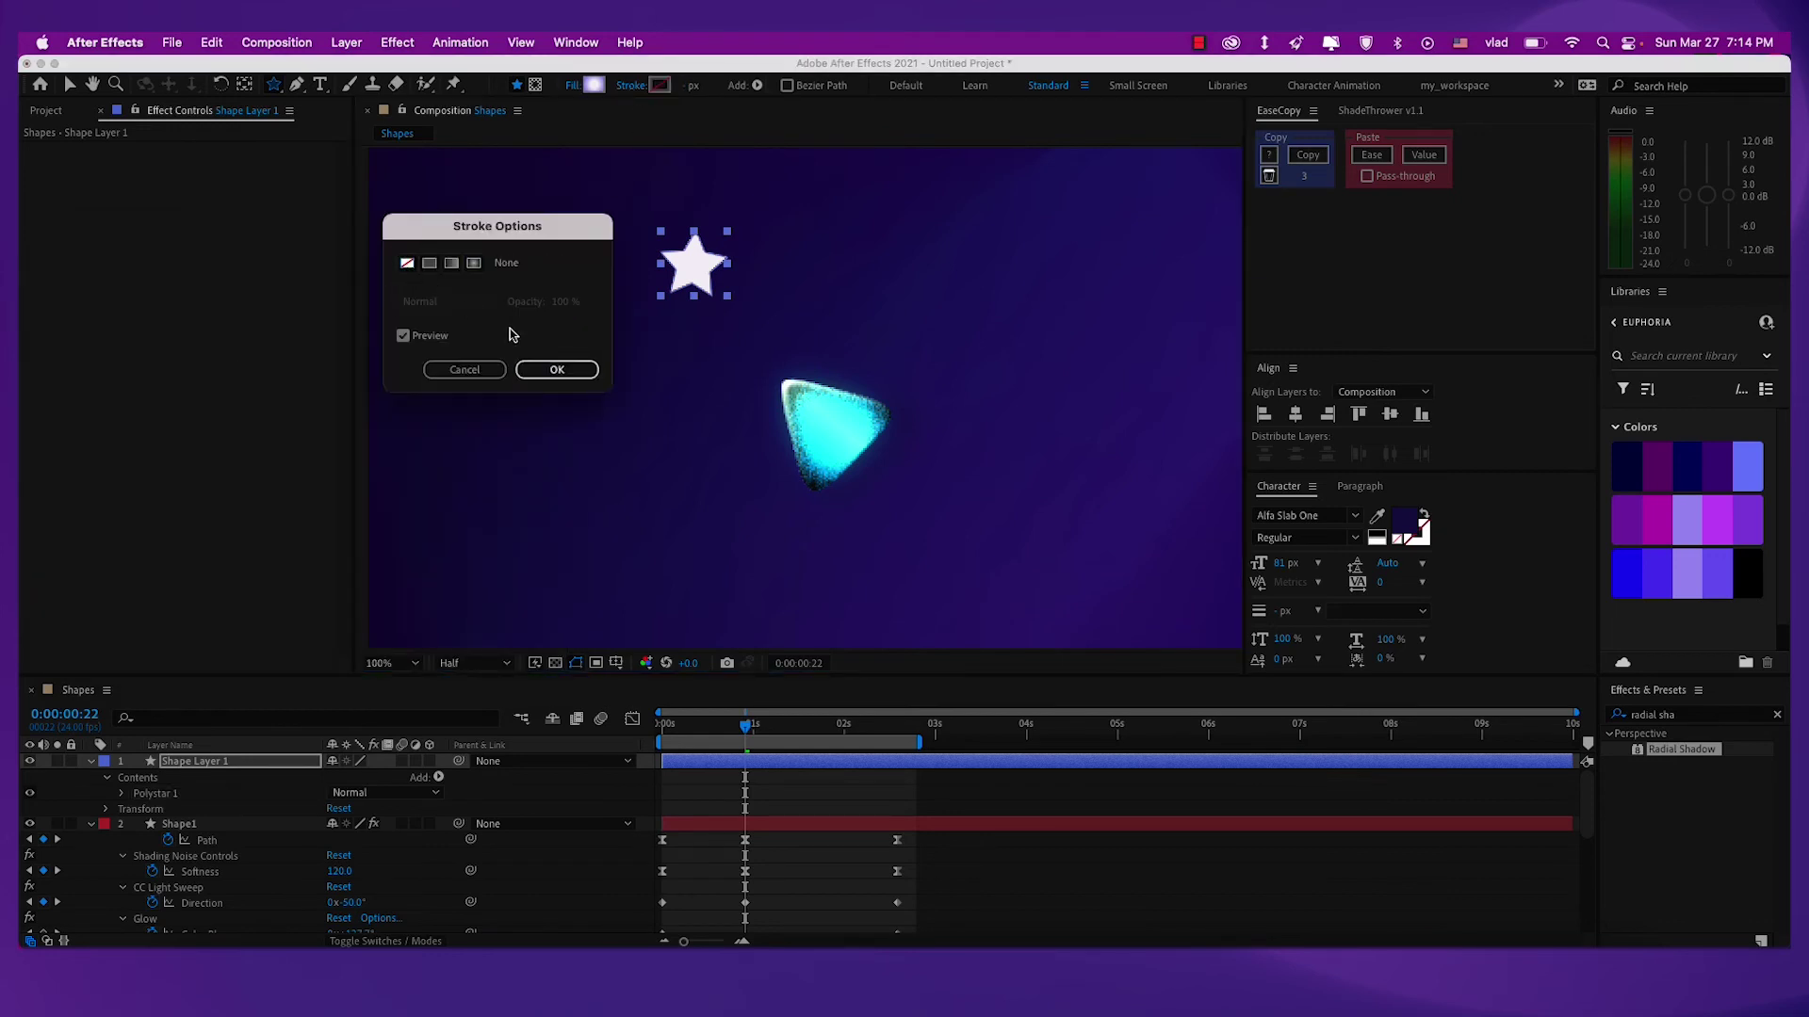
pyautogui.click(559, 370)
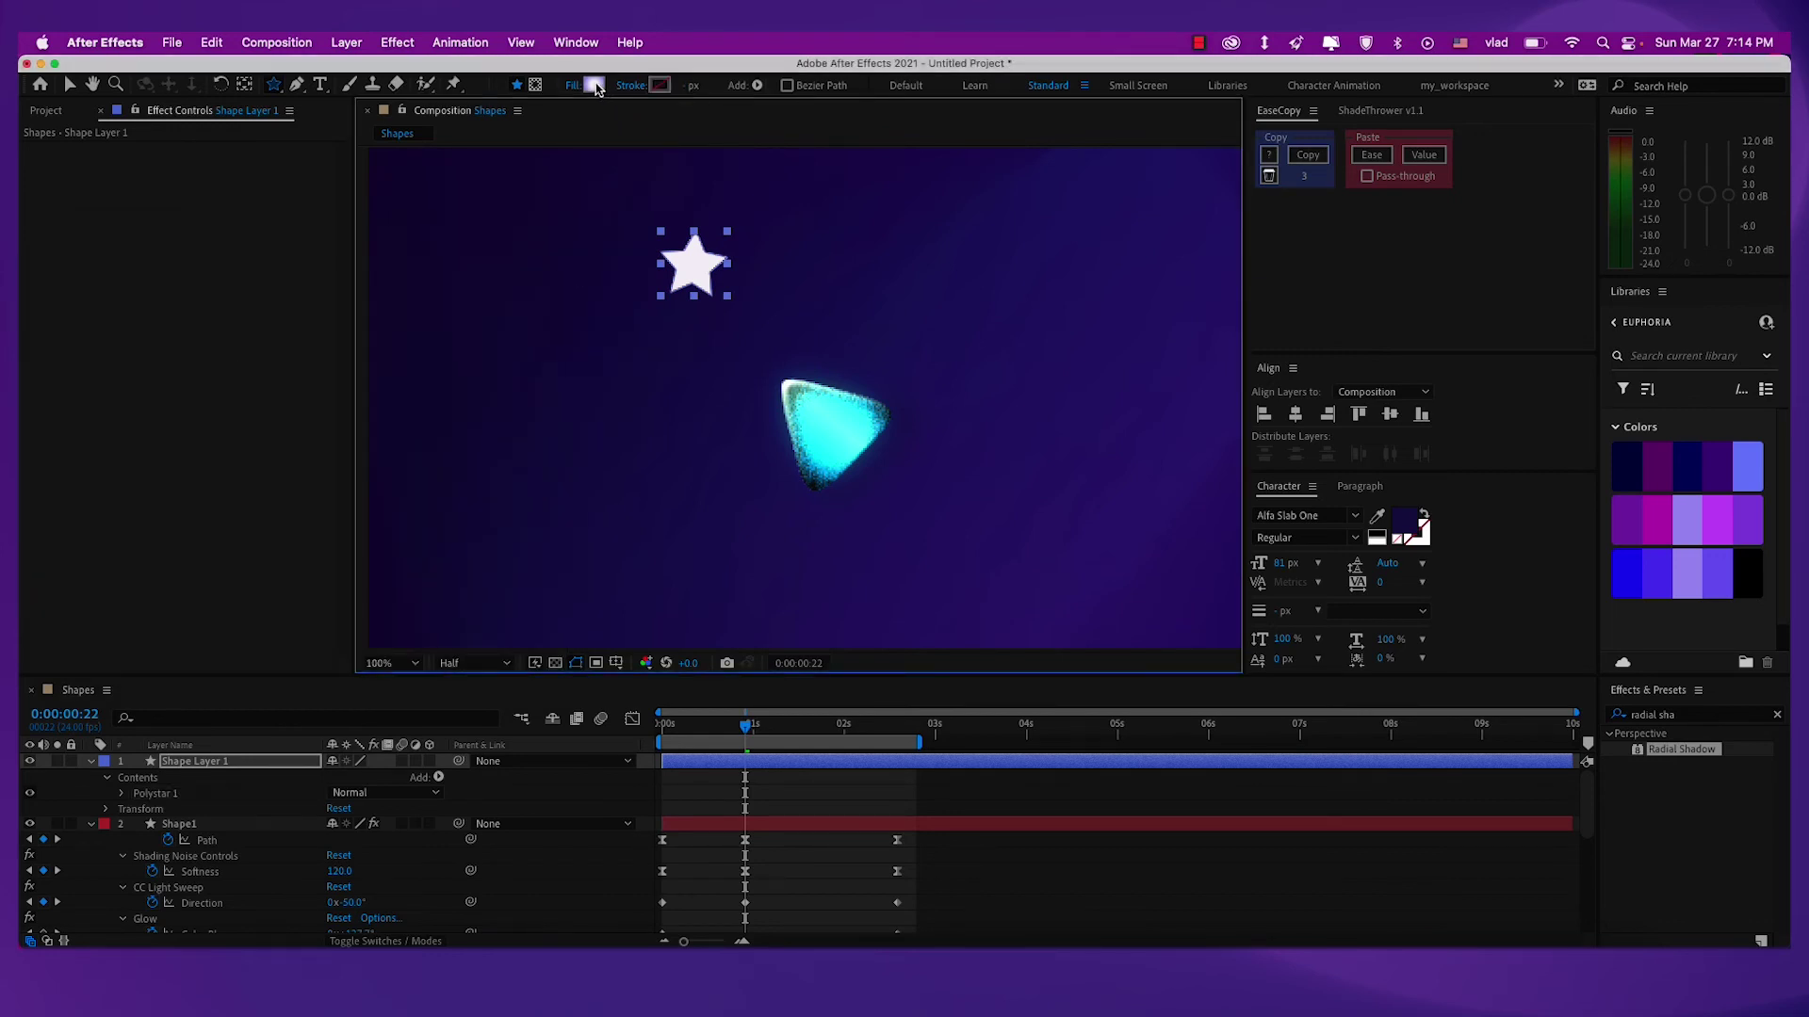
# Shorten the star's radial gradient by pulling its end point in to just beside the star's centre.
pyautogui.click(594, 85)
pyautogui.click(509, 274)
pyautogui.scroll(-4, 736, 405)
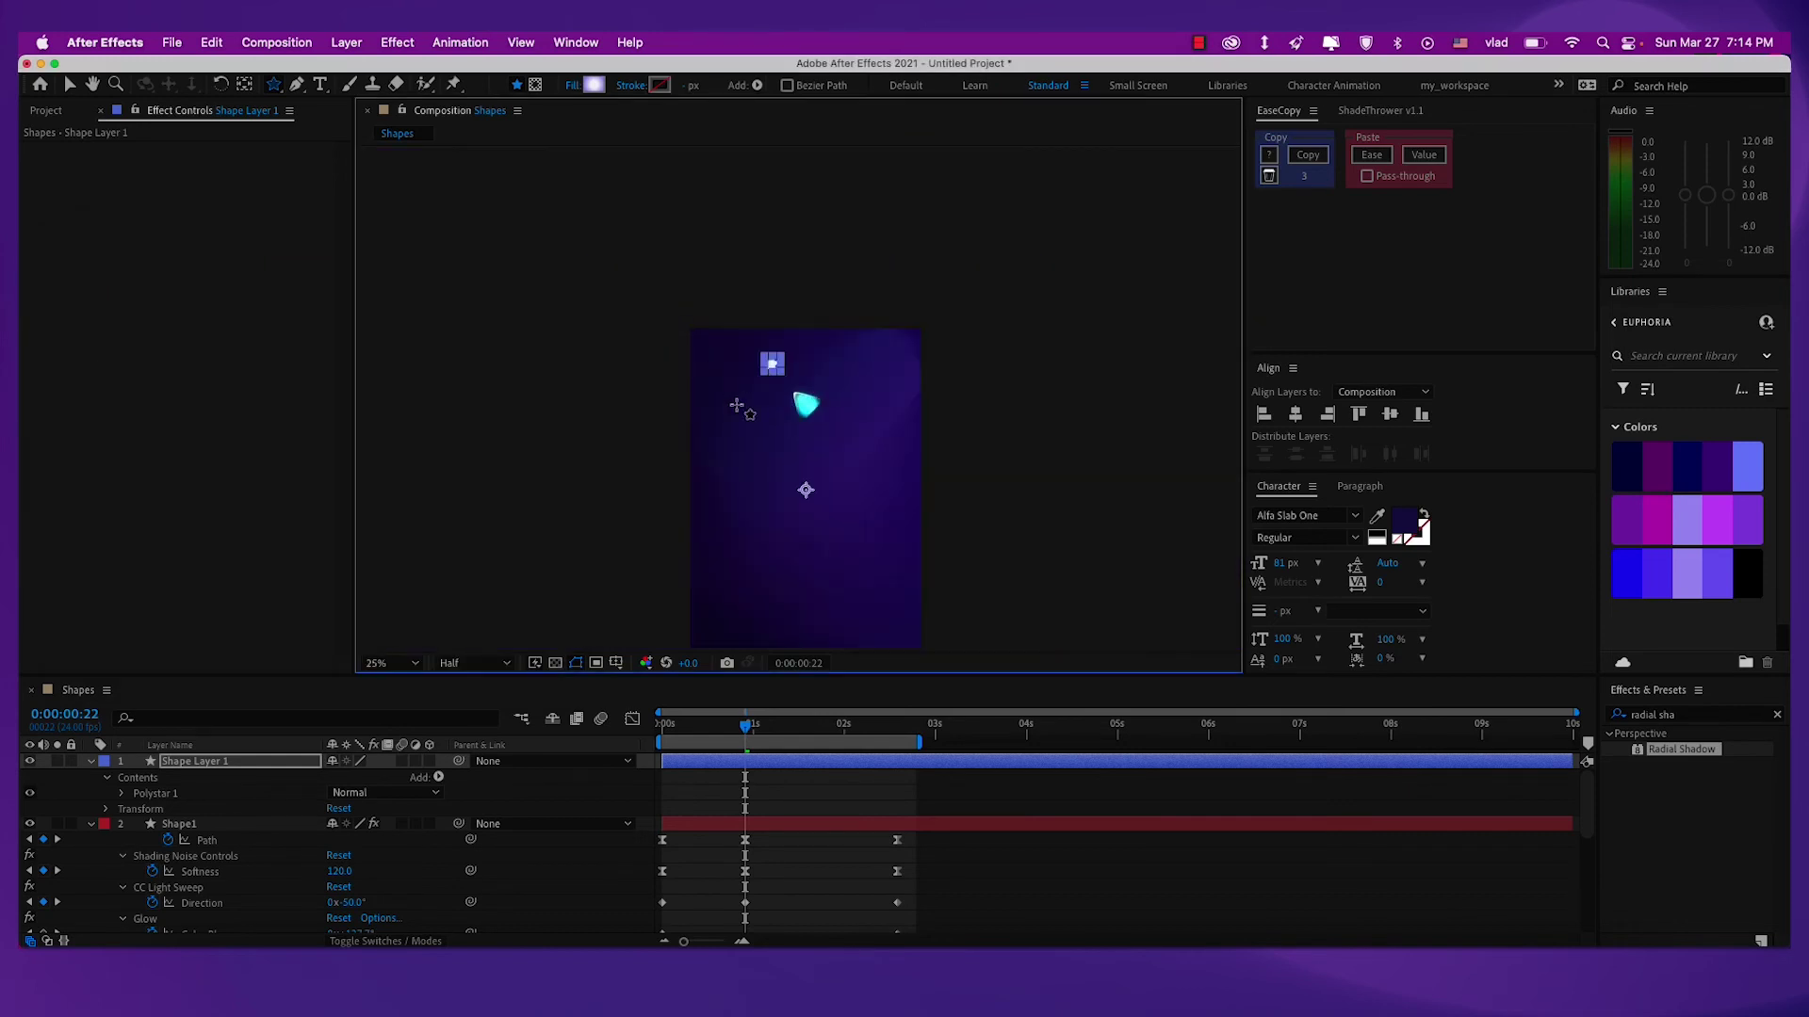
pyautogui.scroll(2, 737, 405)
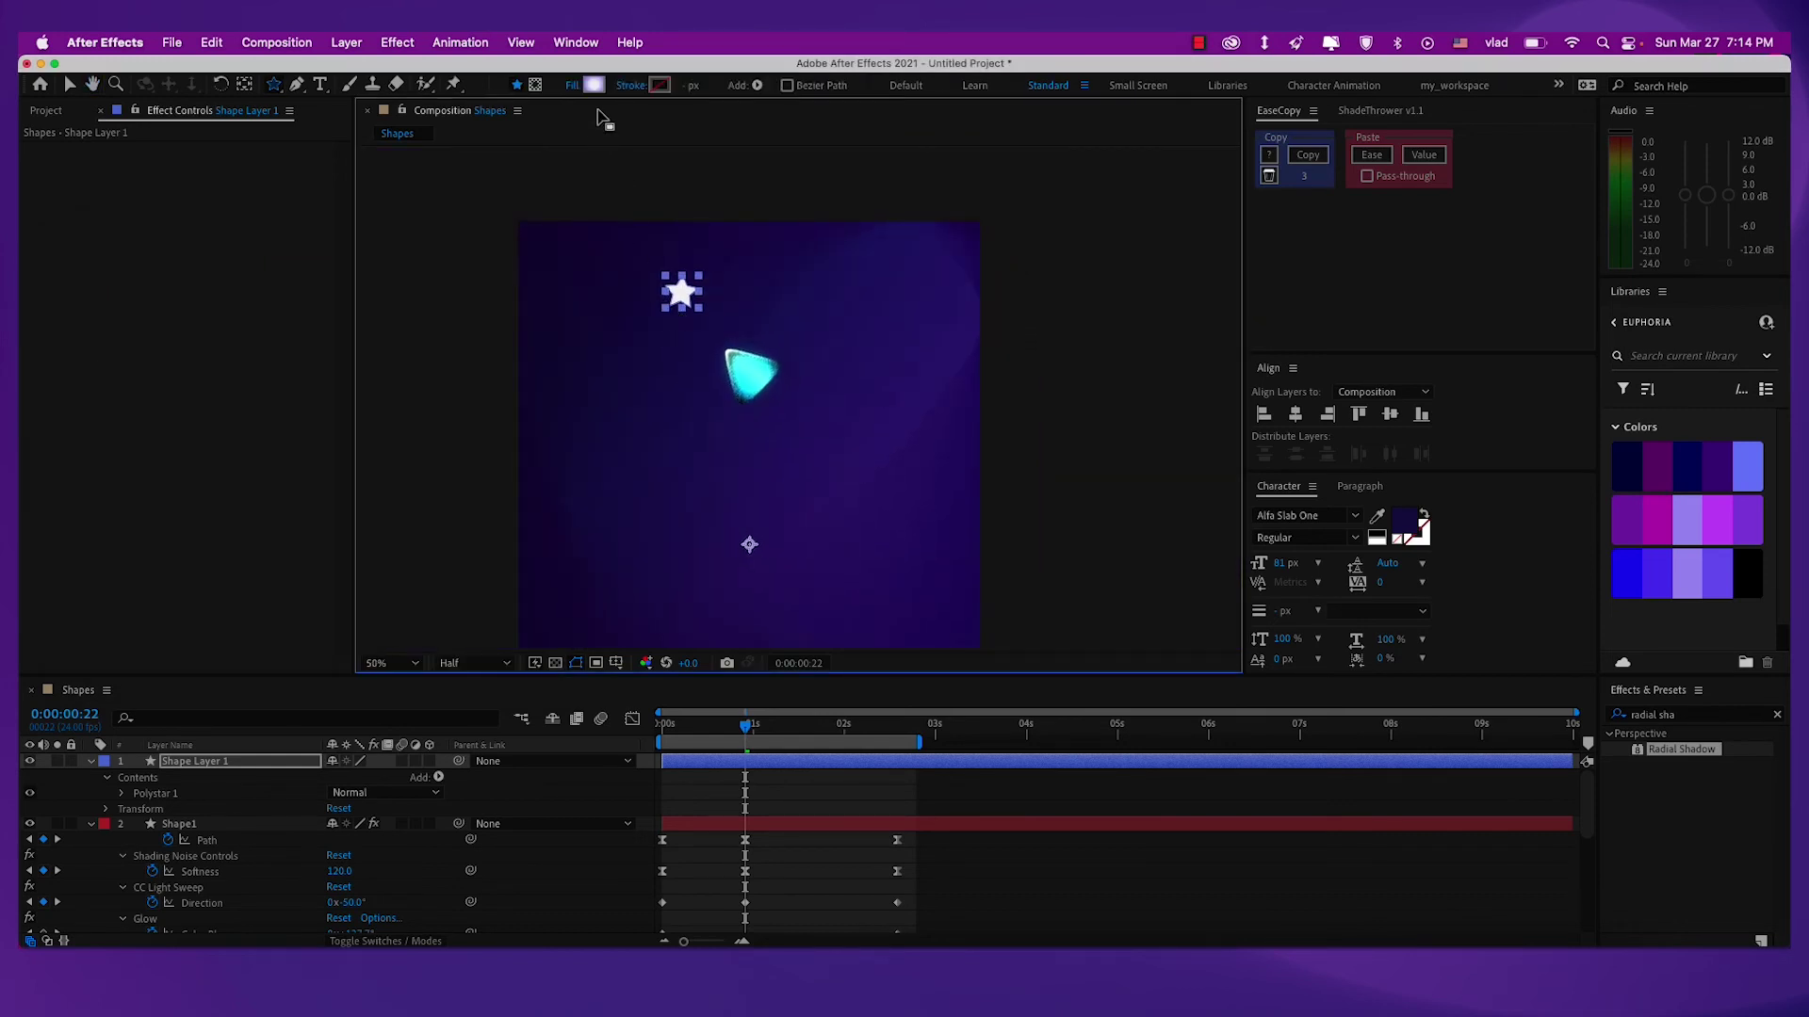
pyautogui.press('v')
pyautogui.scroll(4, 723, 306)
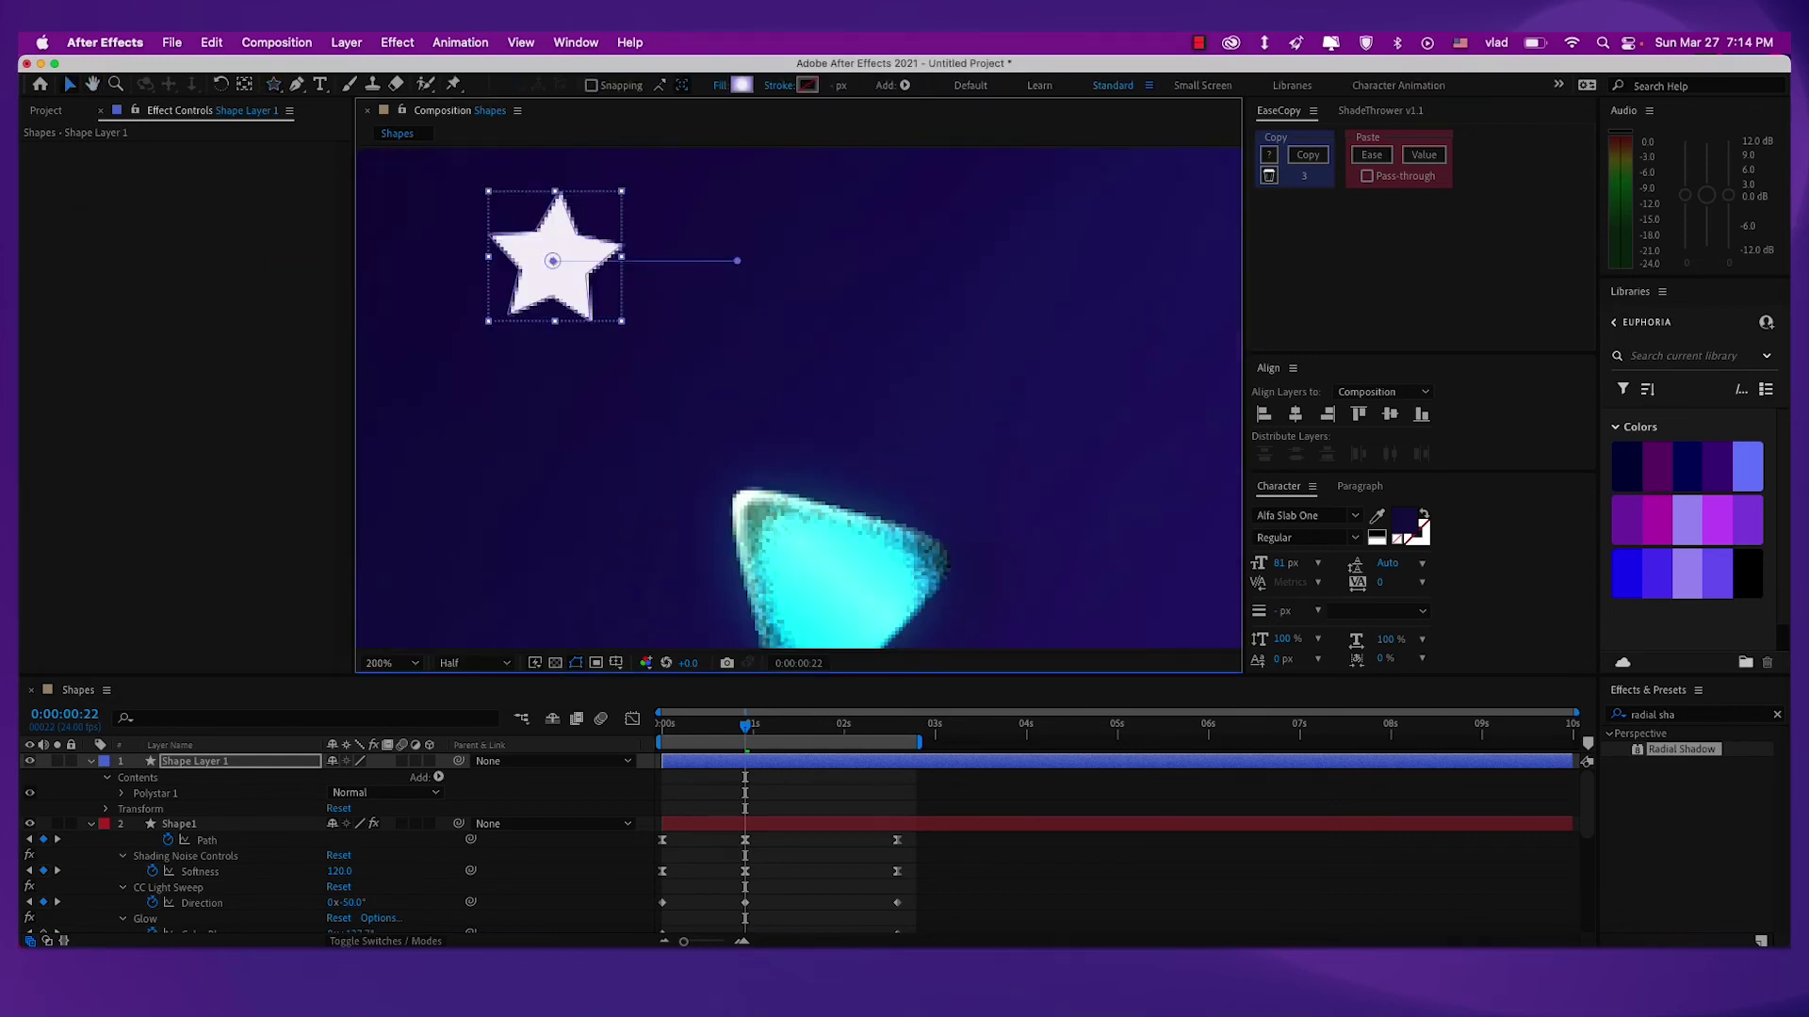
pyautogui.moveTo(737, 349); pyautogui.dragTo(827, 420)
pyautogui.moveTo(828, 331); pyautogui.dragTo(698, 349)
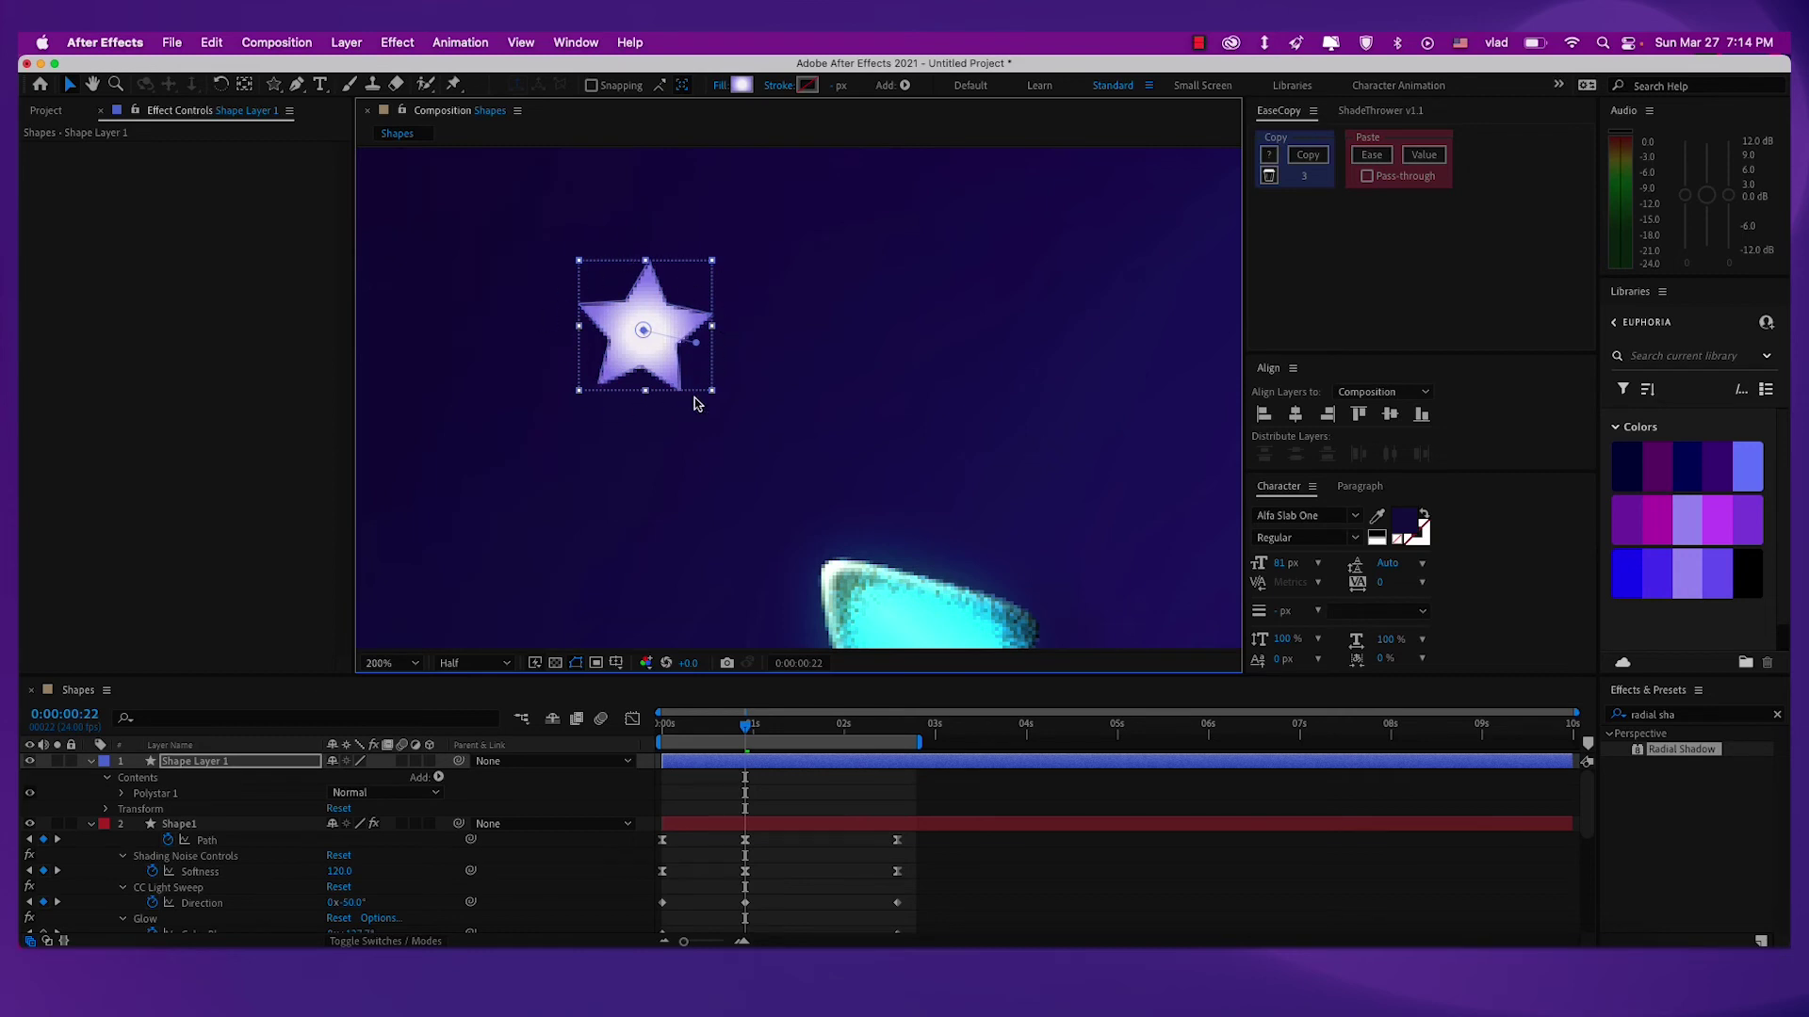
# Keyframe the star layer's Scale at 0:00:00:21, 0:00:01:07 and 0:00:01:14.
pyautogui.press(',')
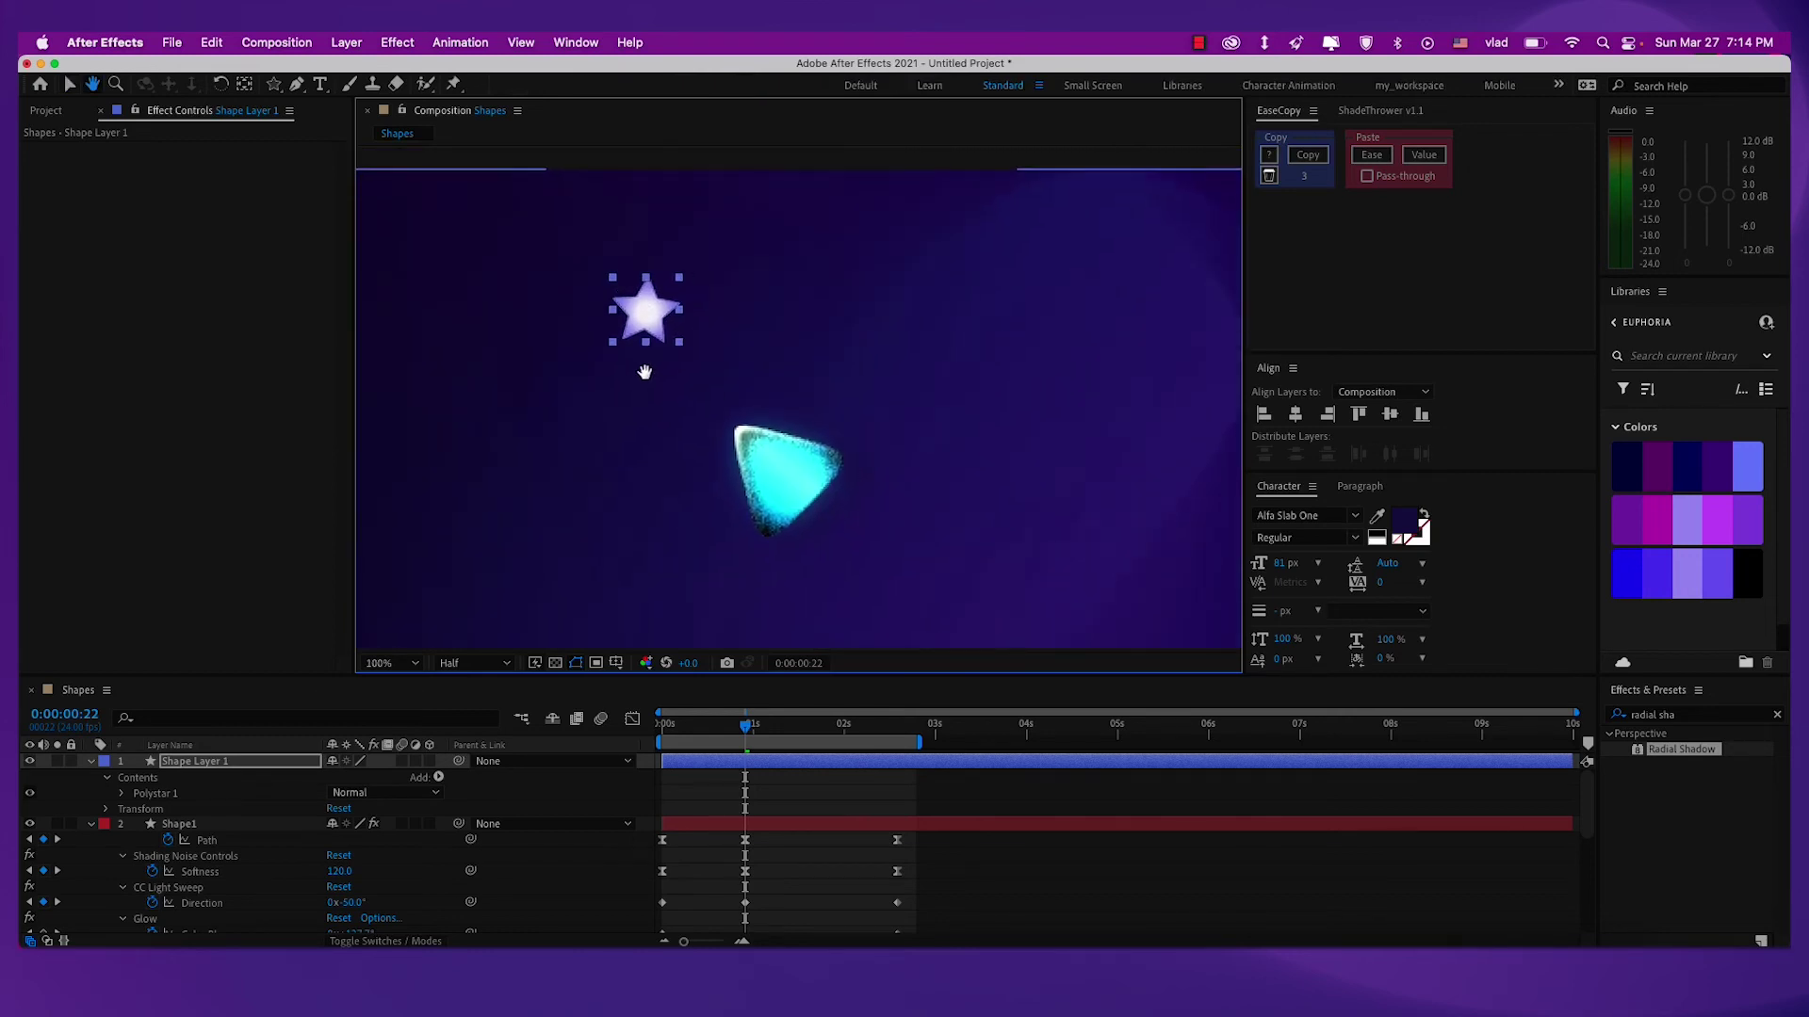
pyautogui.click(228, 765)
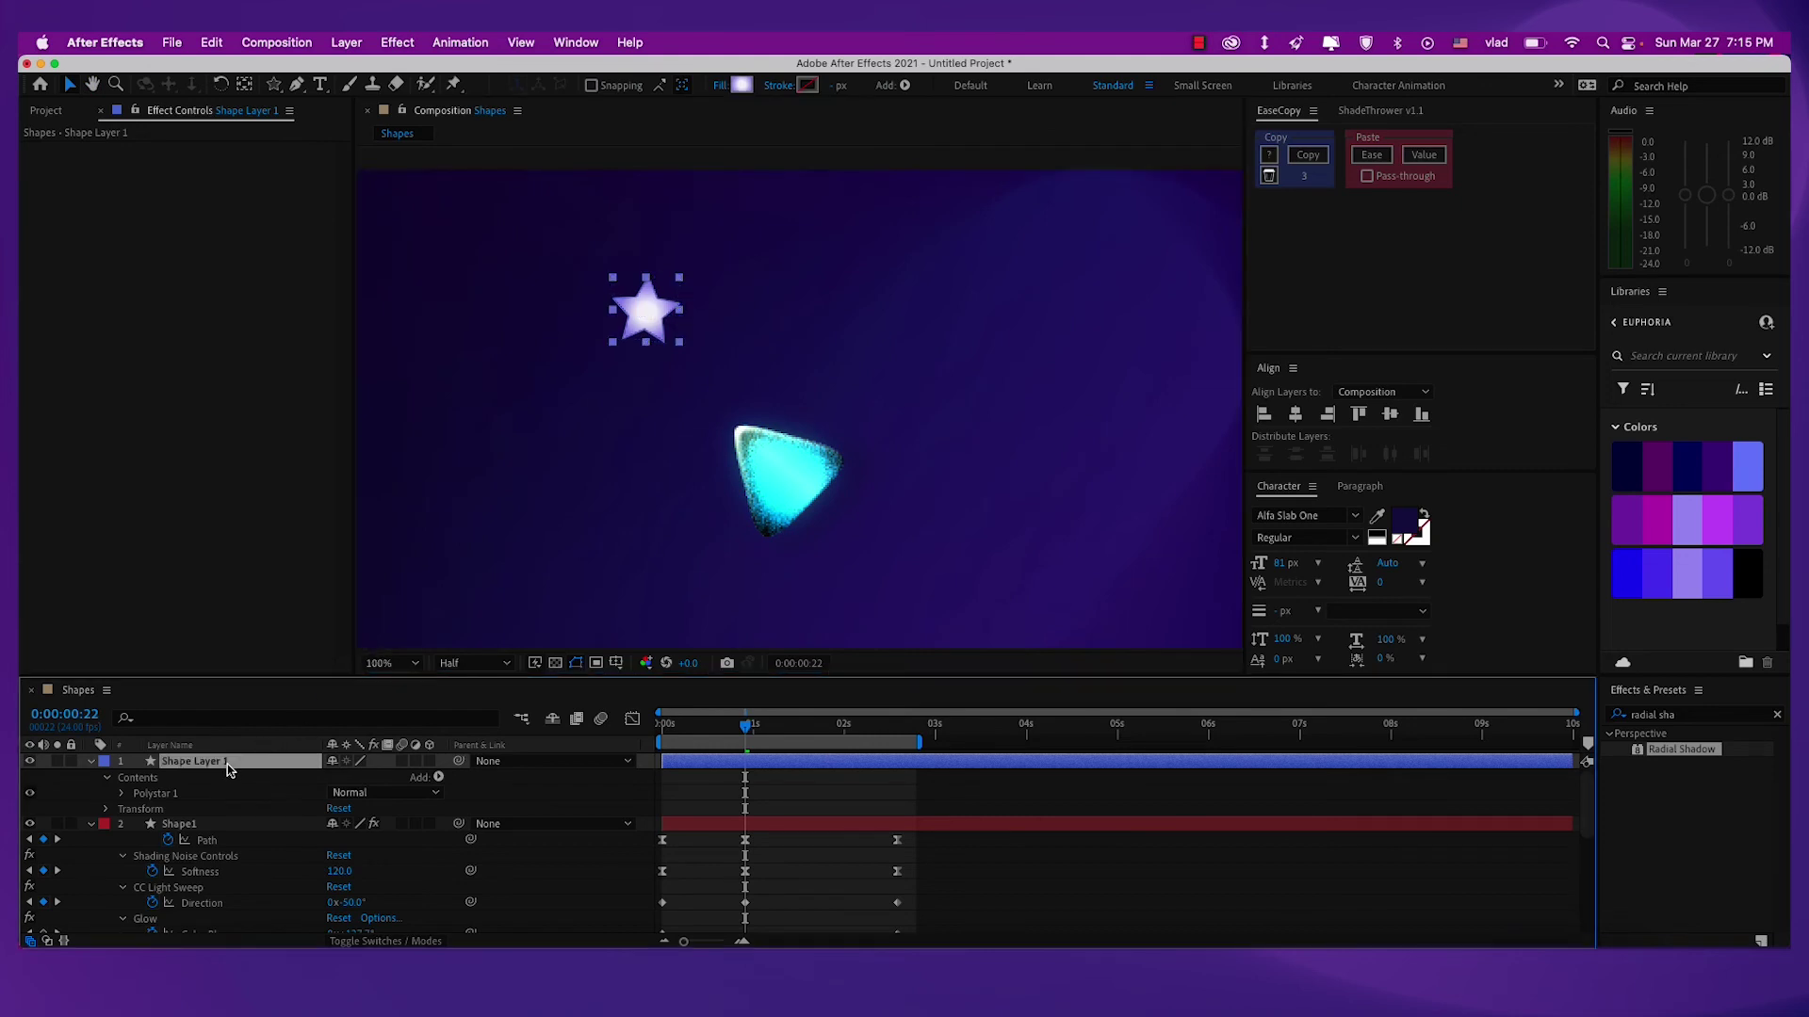
pyautogui.press('s')
pyautogui.press('pageup')
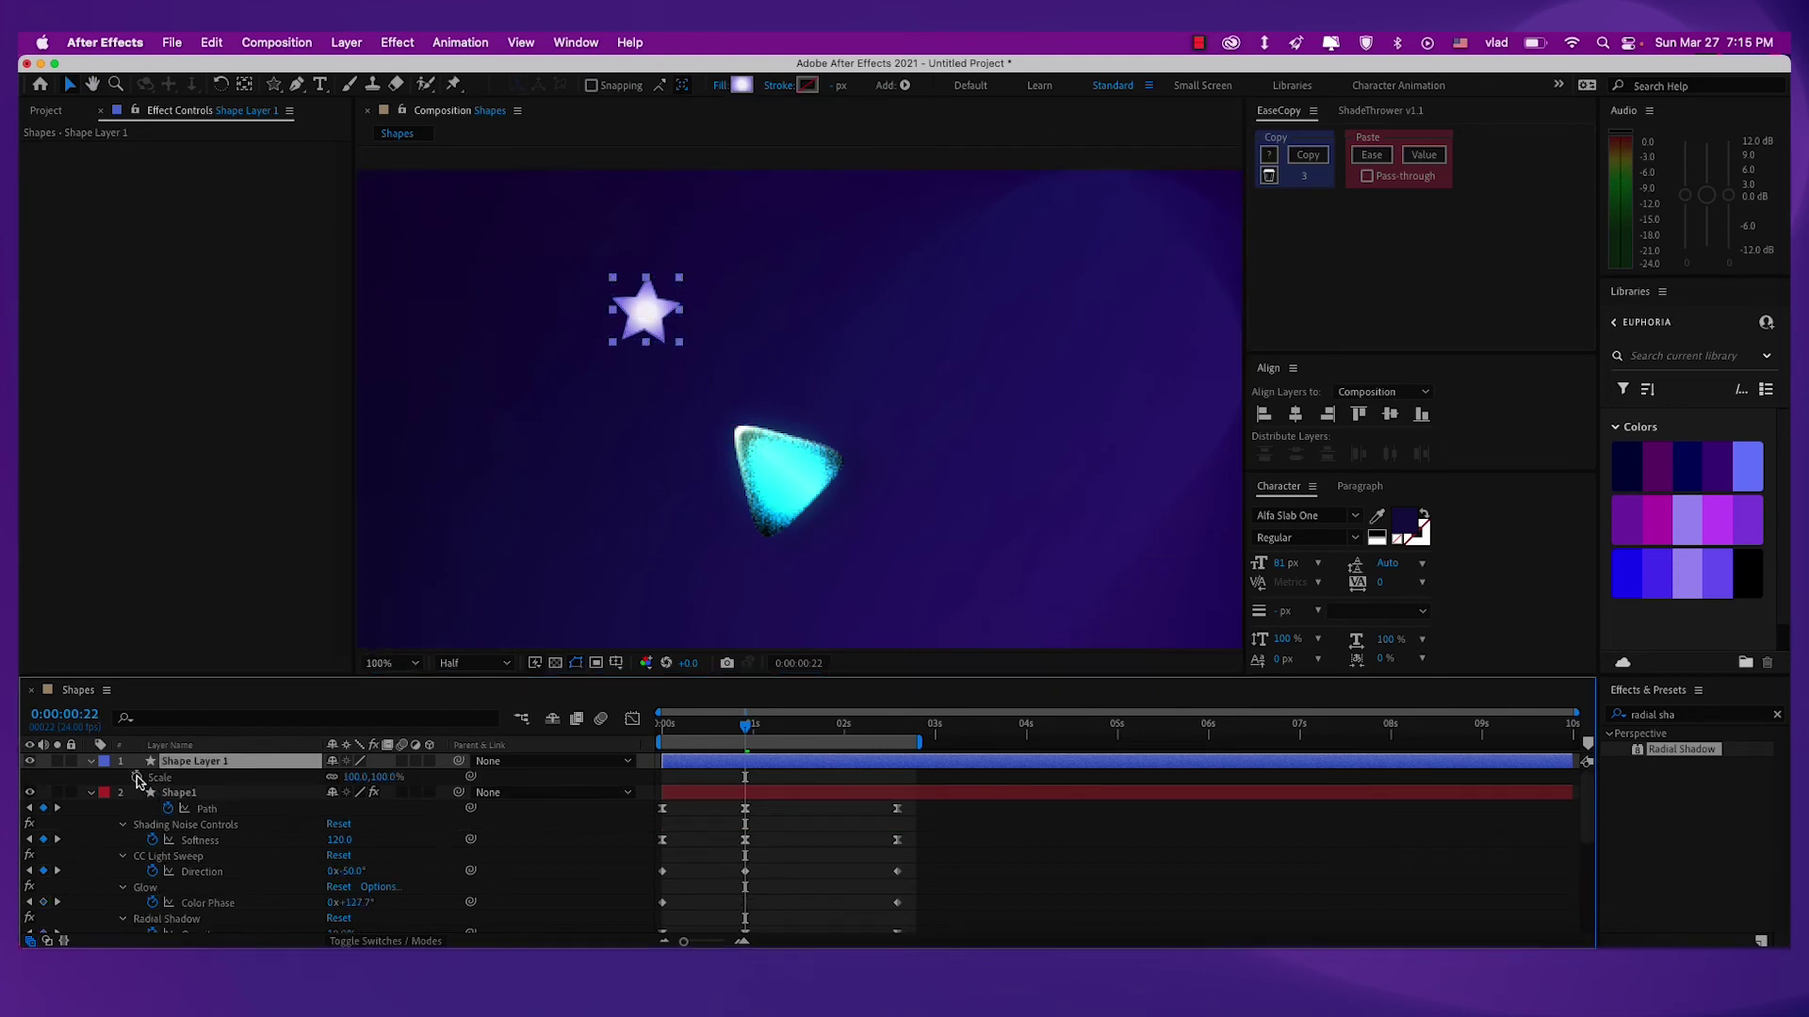
pyautogui.press(',')
pyautogui.press('space')
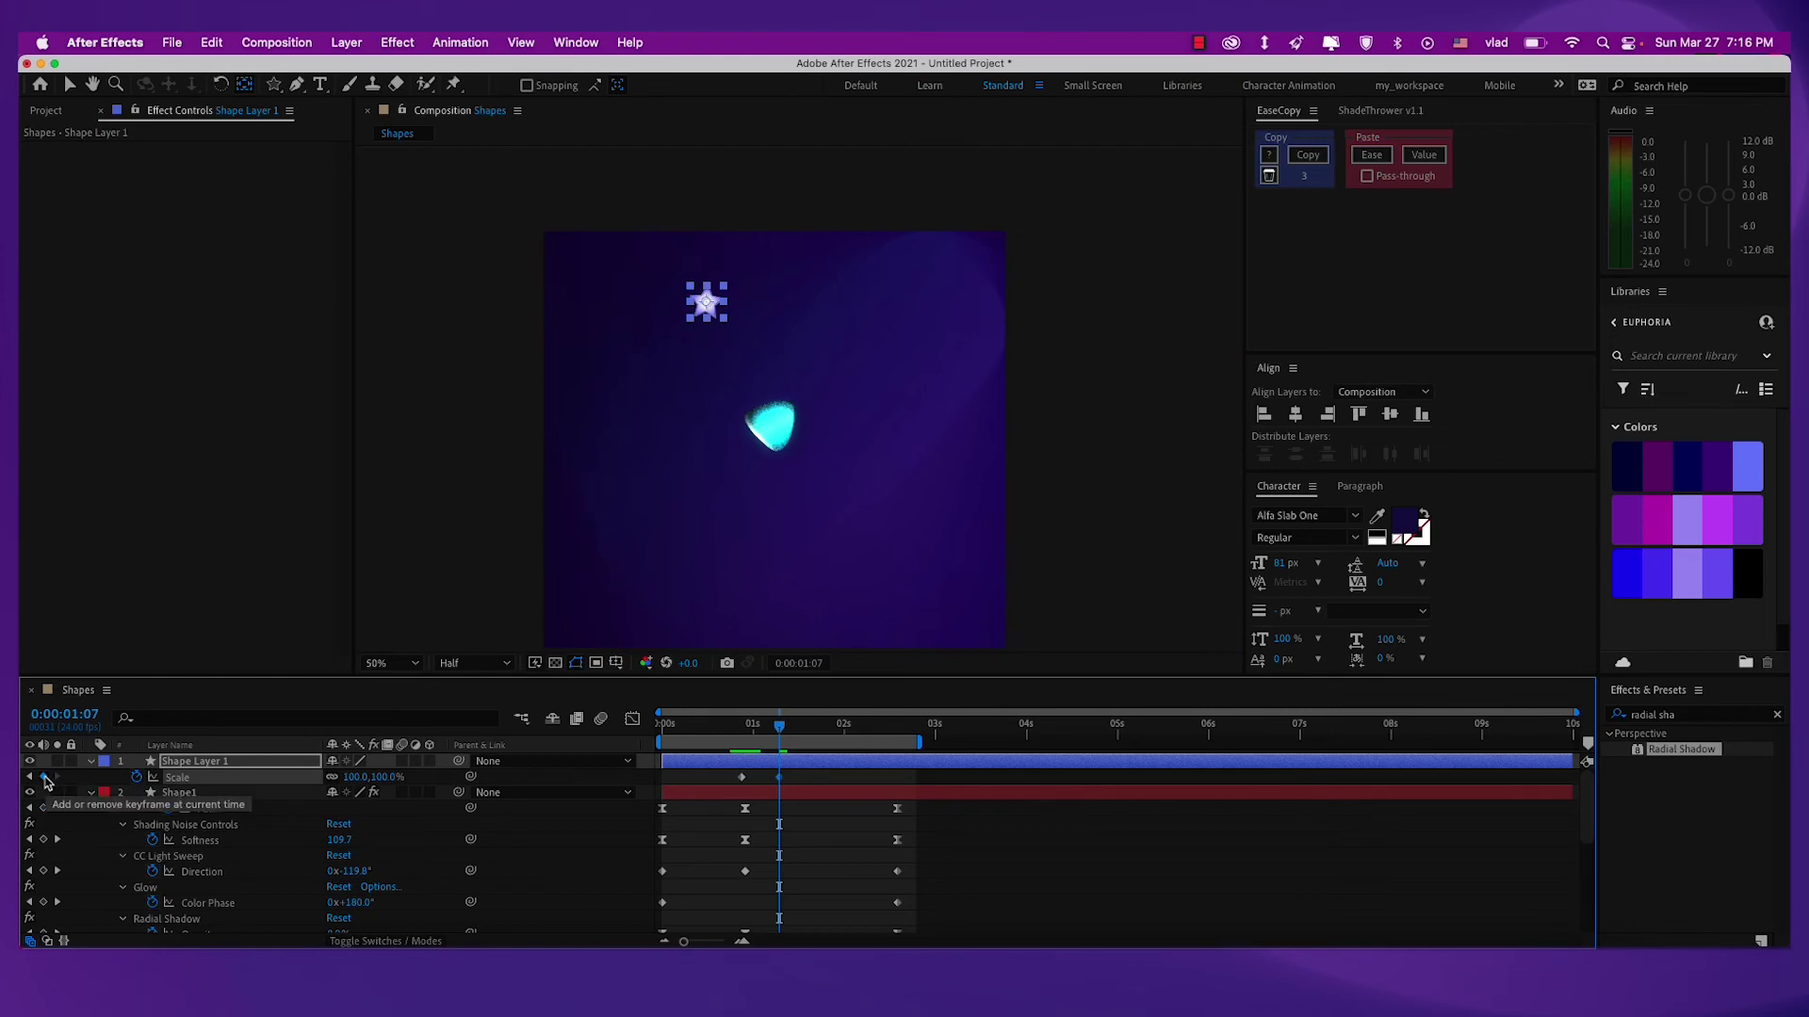
pyautogui.click(44, 777)
pyautogui.press('space')
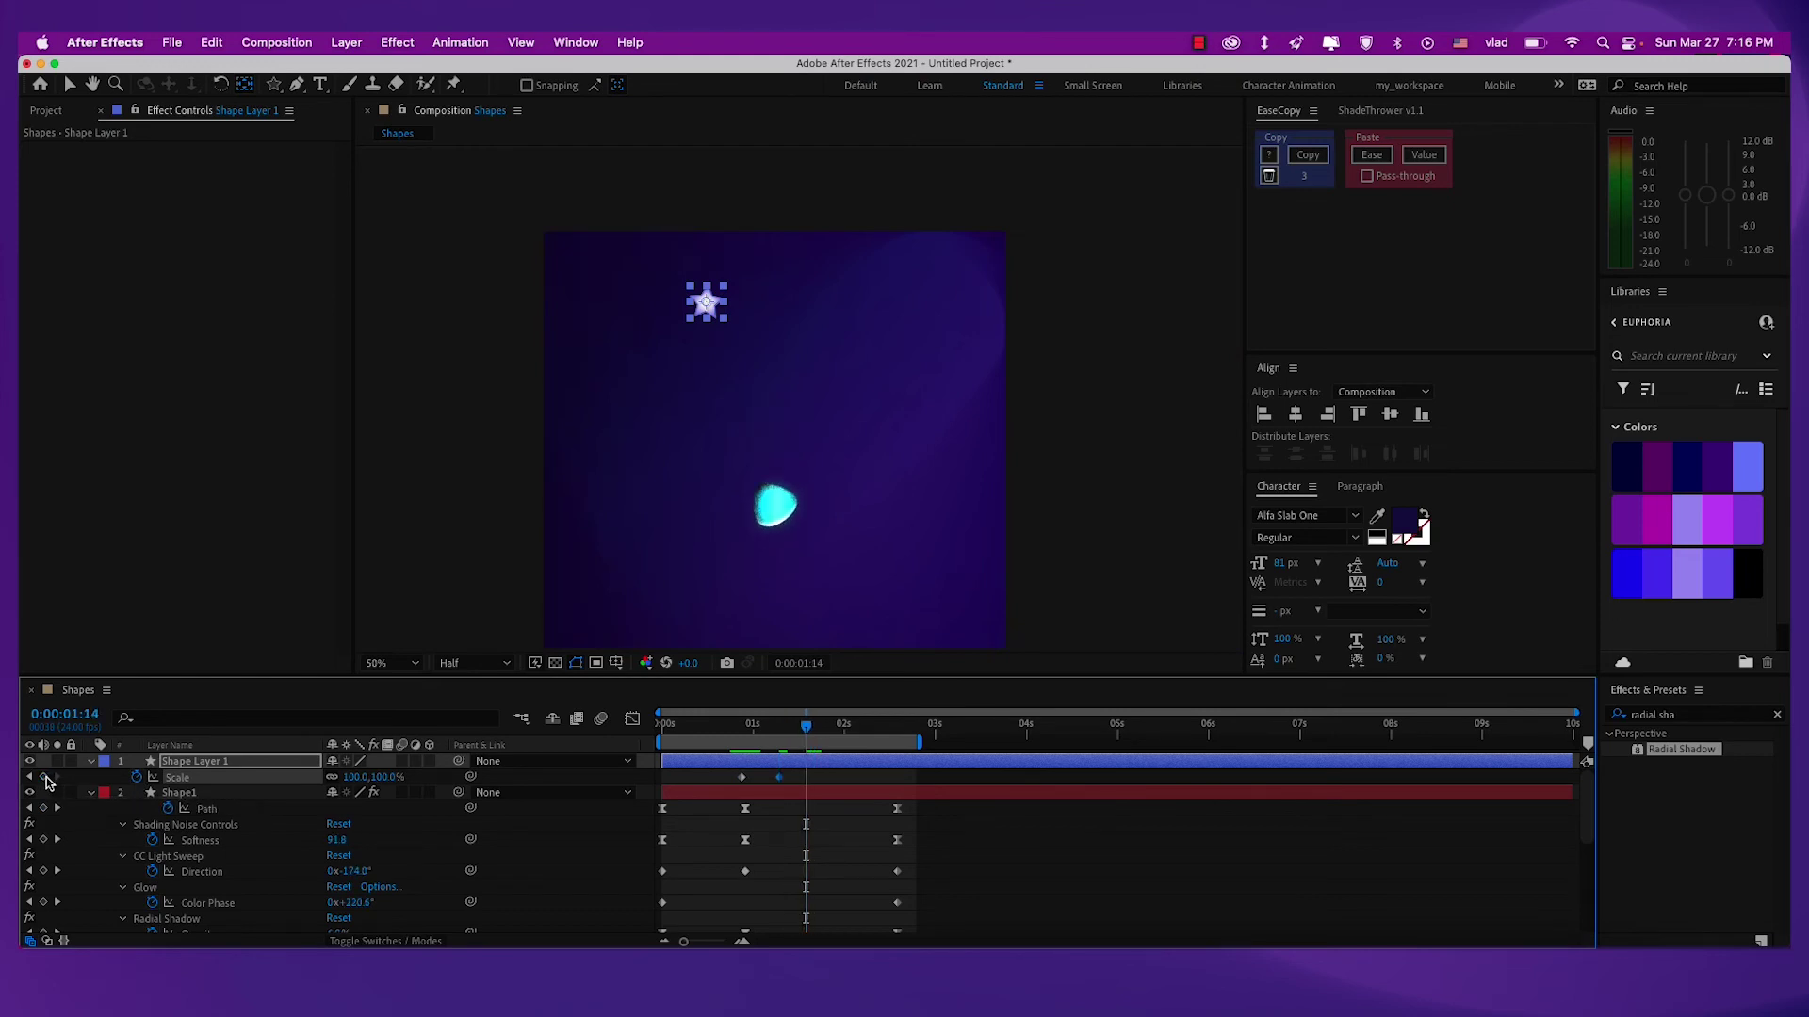
pyautogui.click(43, 777)
# Set the star layer's Scale to 0% at the first keyframe, 0:00:00:21.
pyautogui.click(734, 731)
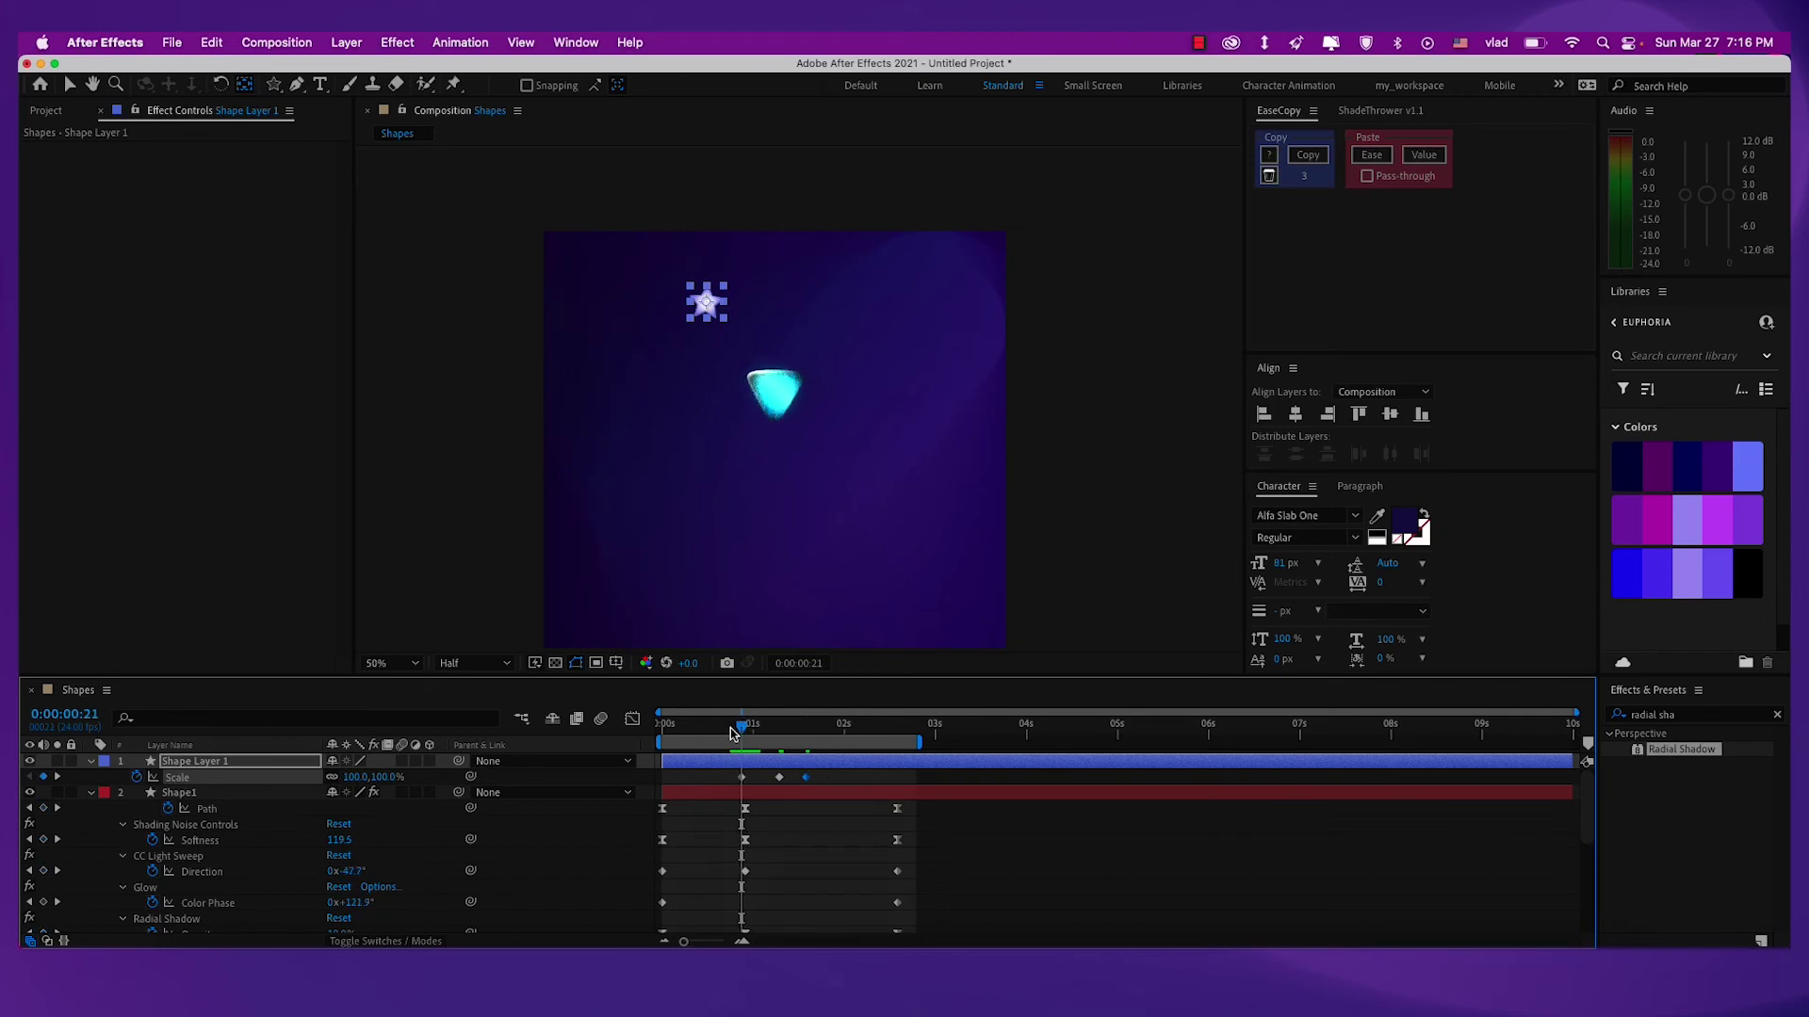
pyautogui.click(388, 777)
pyautogui.write('00')
pyautogui.press('Return')
pyautogui.click(299, 763)
pyautogui.scroll(1, 630, 359)
pyautogui.moveTo(629, 359); pyautogui.dragTo(623, 433)
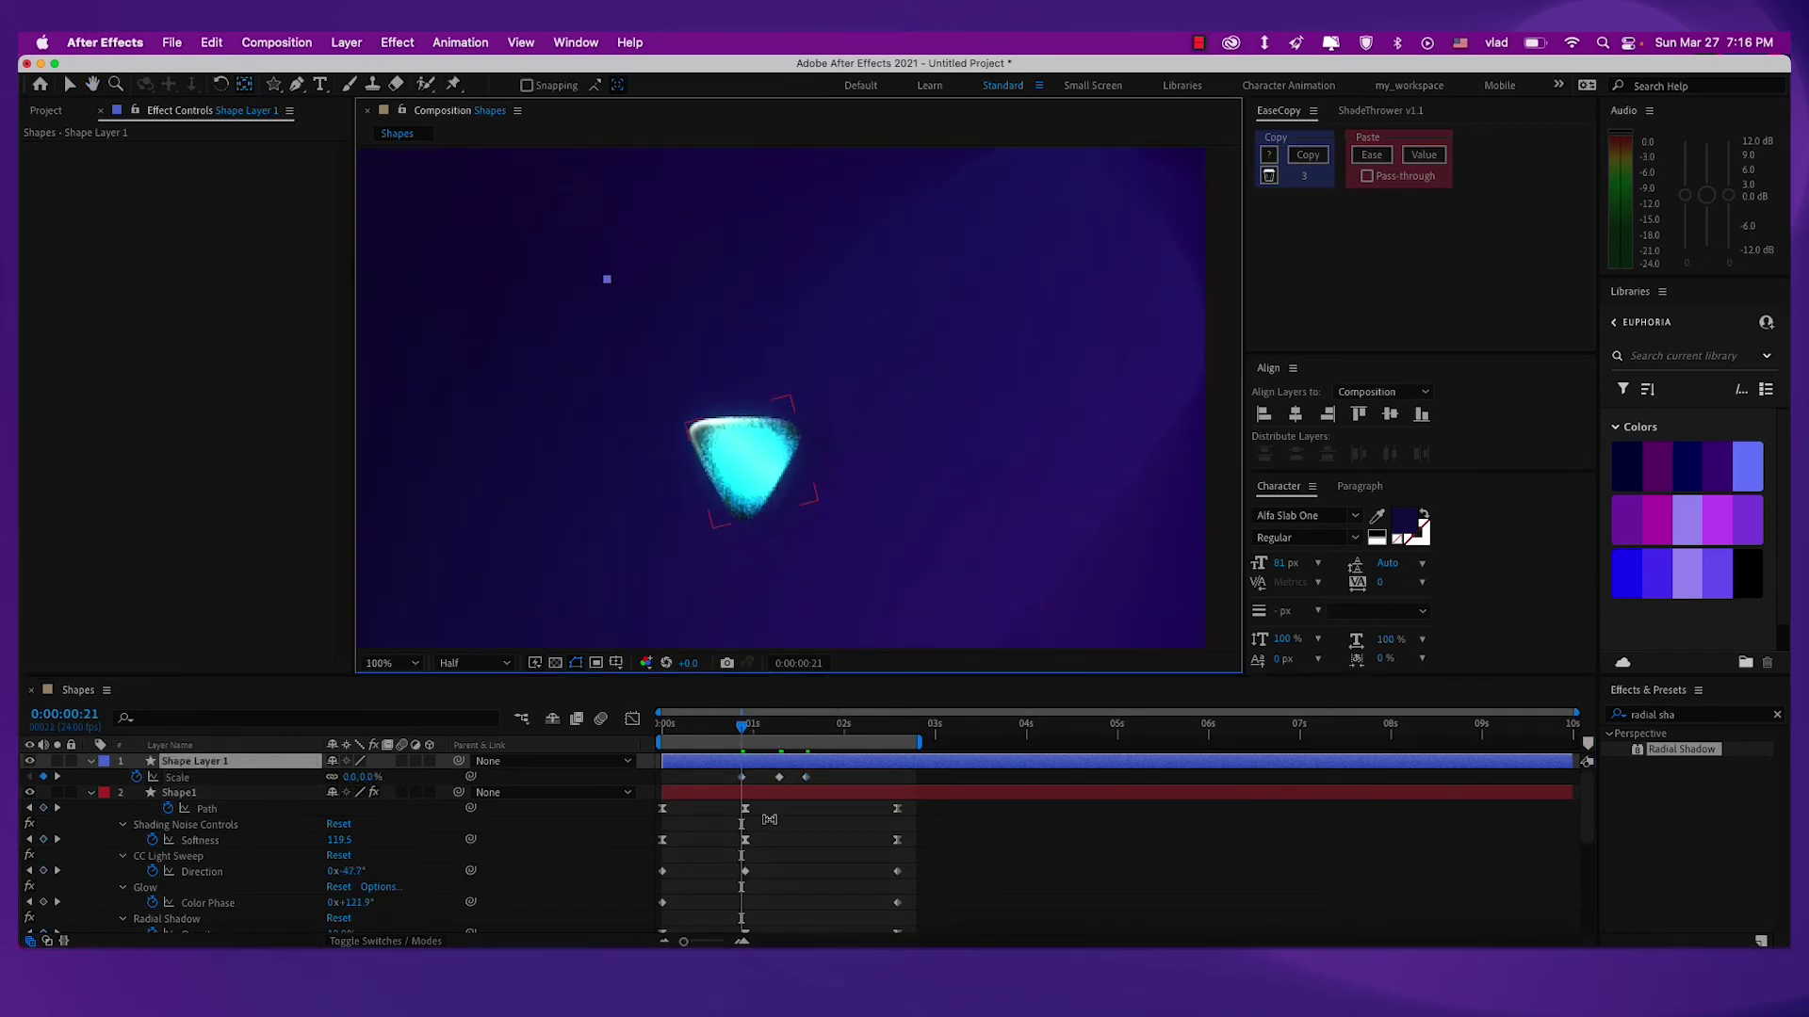
# Apply Easy Ease to the star's three Scale keyframes and preview the pop-up animation.
pyautogui.moveTo(825, 777); pyautogui.dragTo(683, 783)
pyautogui.press('F9')
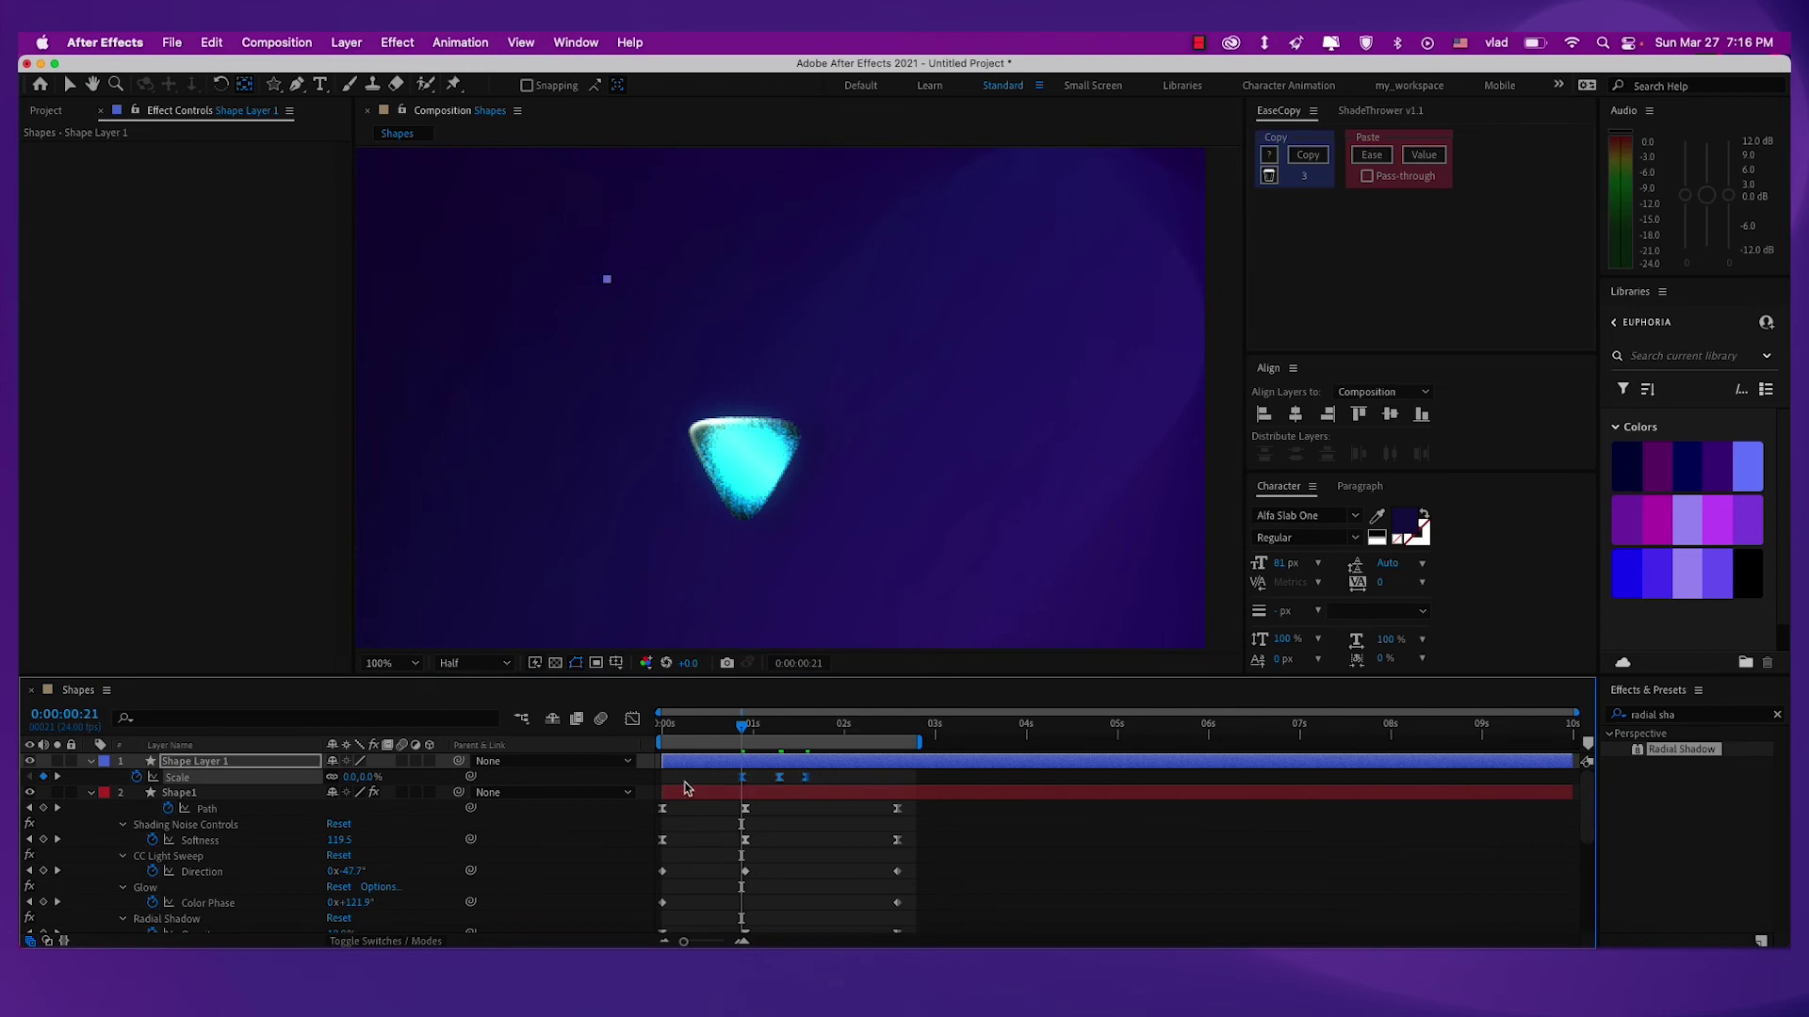
pyautogui.click(716, 726)
pyautogui.press('space')
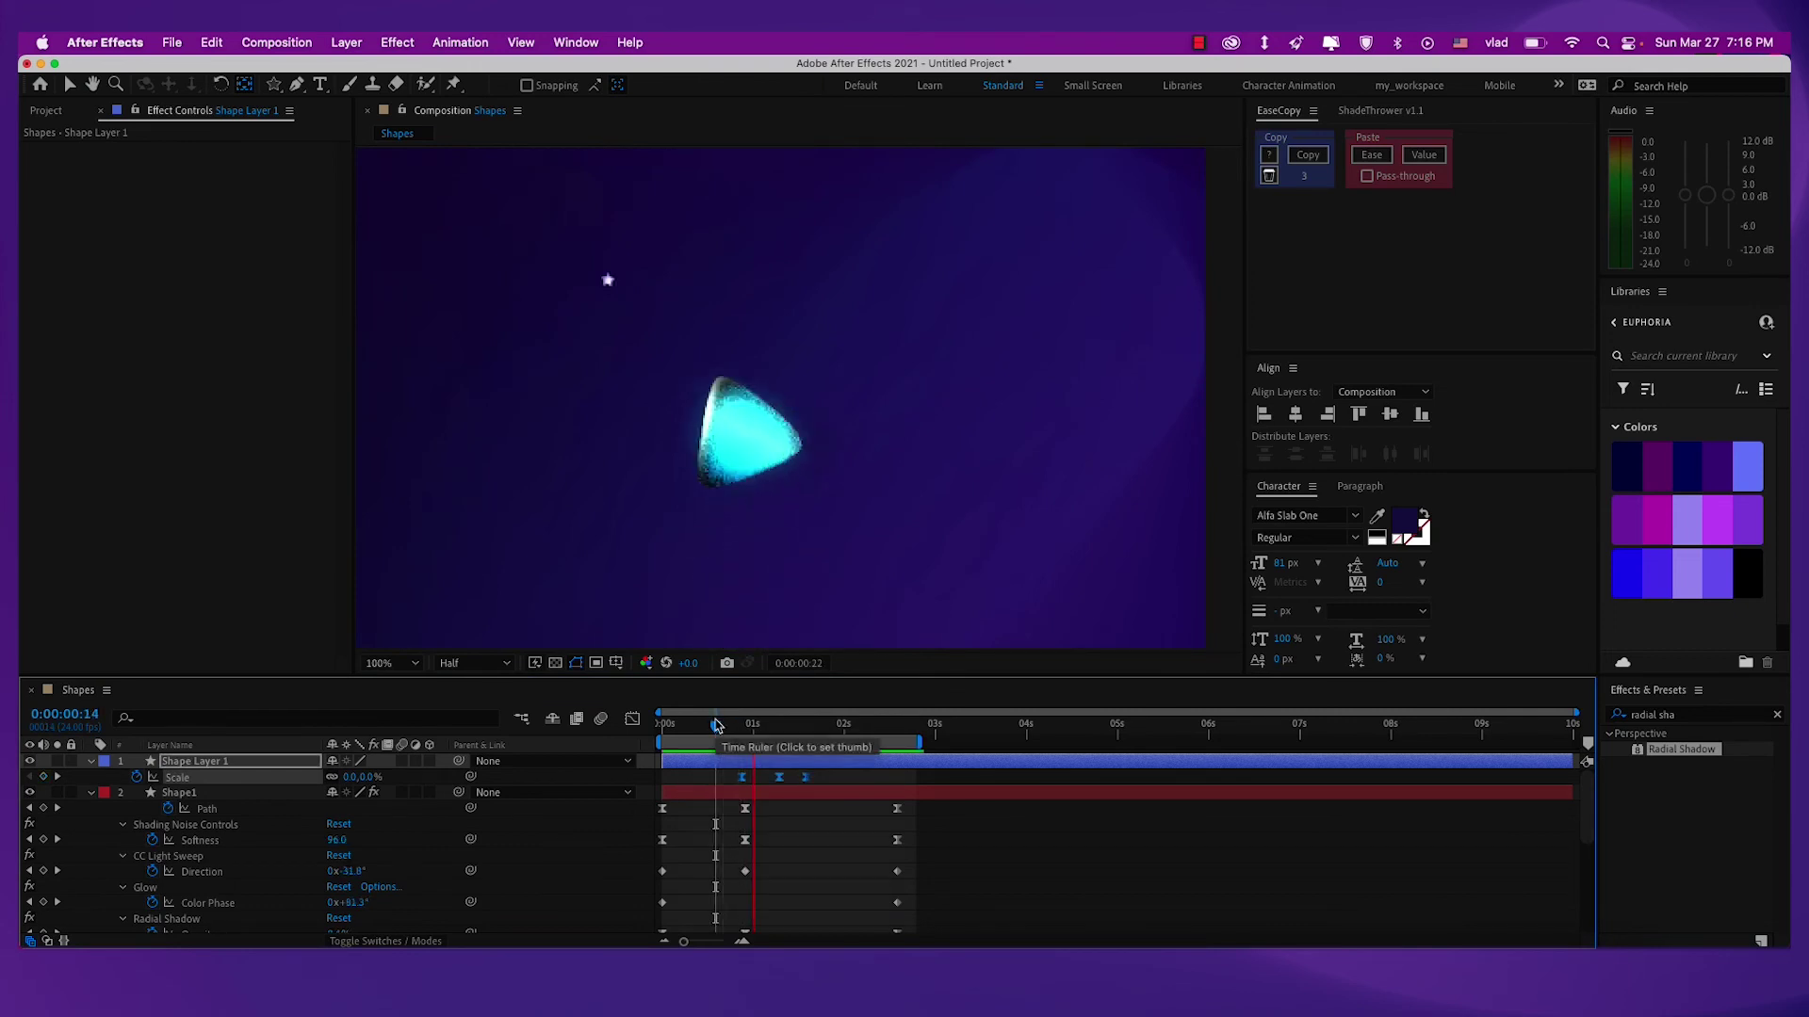
pyautogui.press('space')
pyautogui.moveTo(733, 728); pyautogui.dragTo(744, 728)
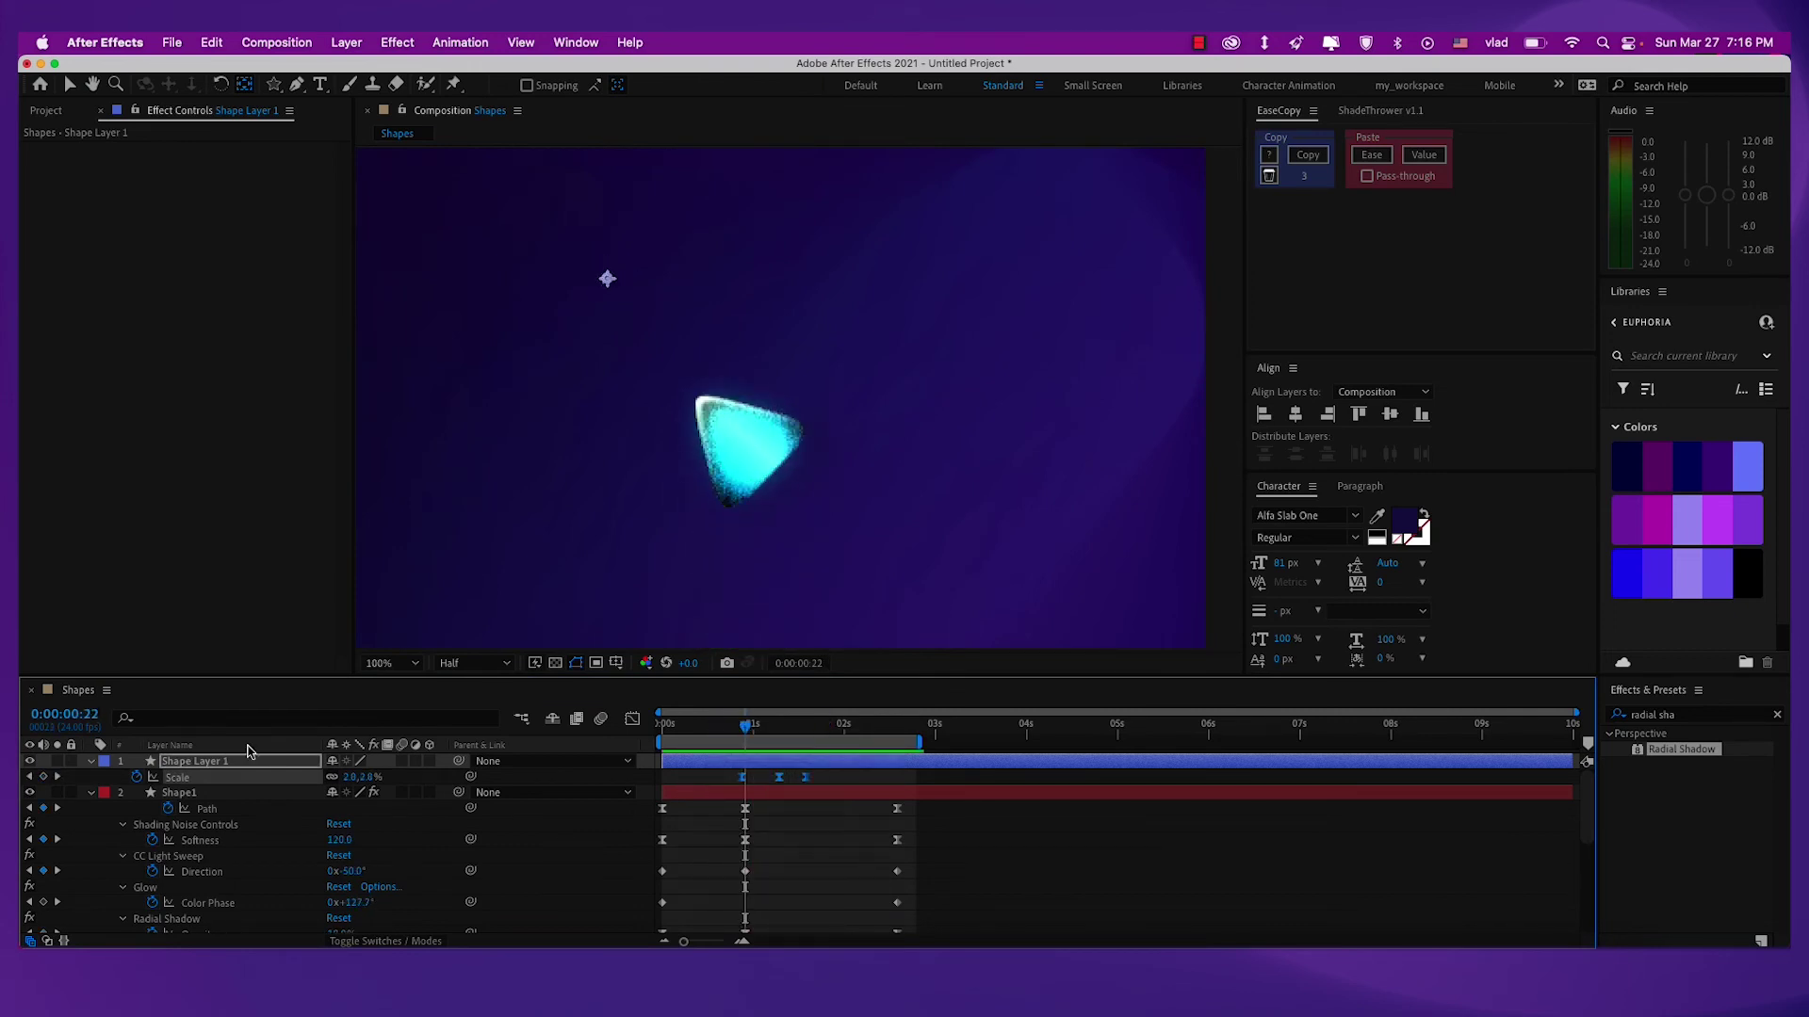
# Drive the star layer's Rotation with the expression time*1000 and preview the spin.
pyautogui.click(247, 761)
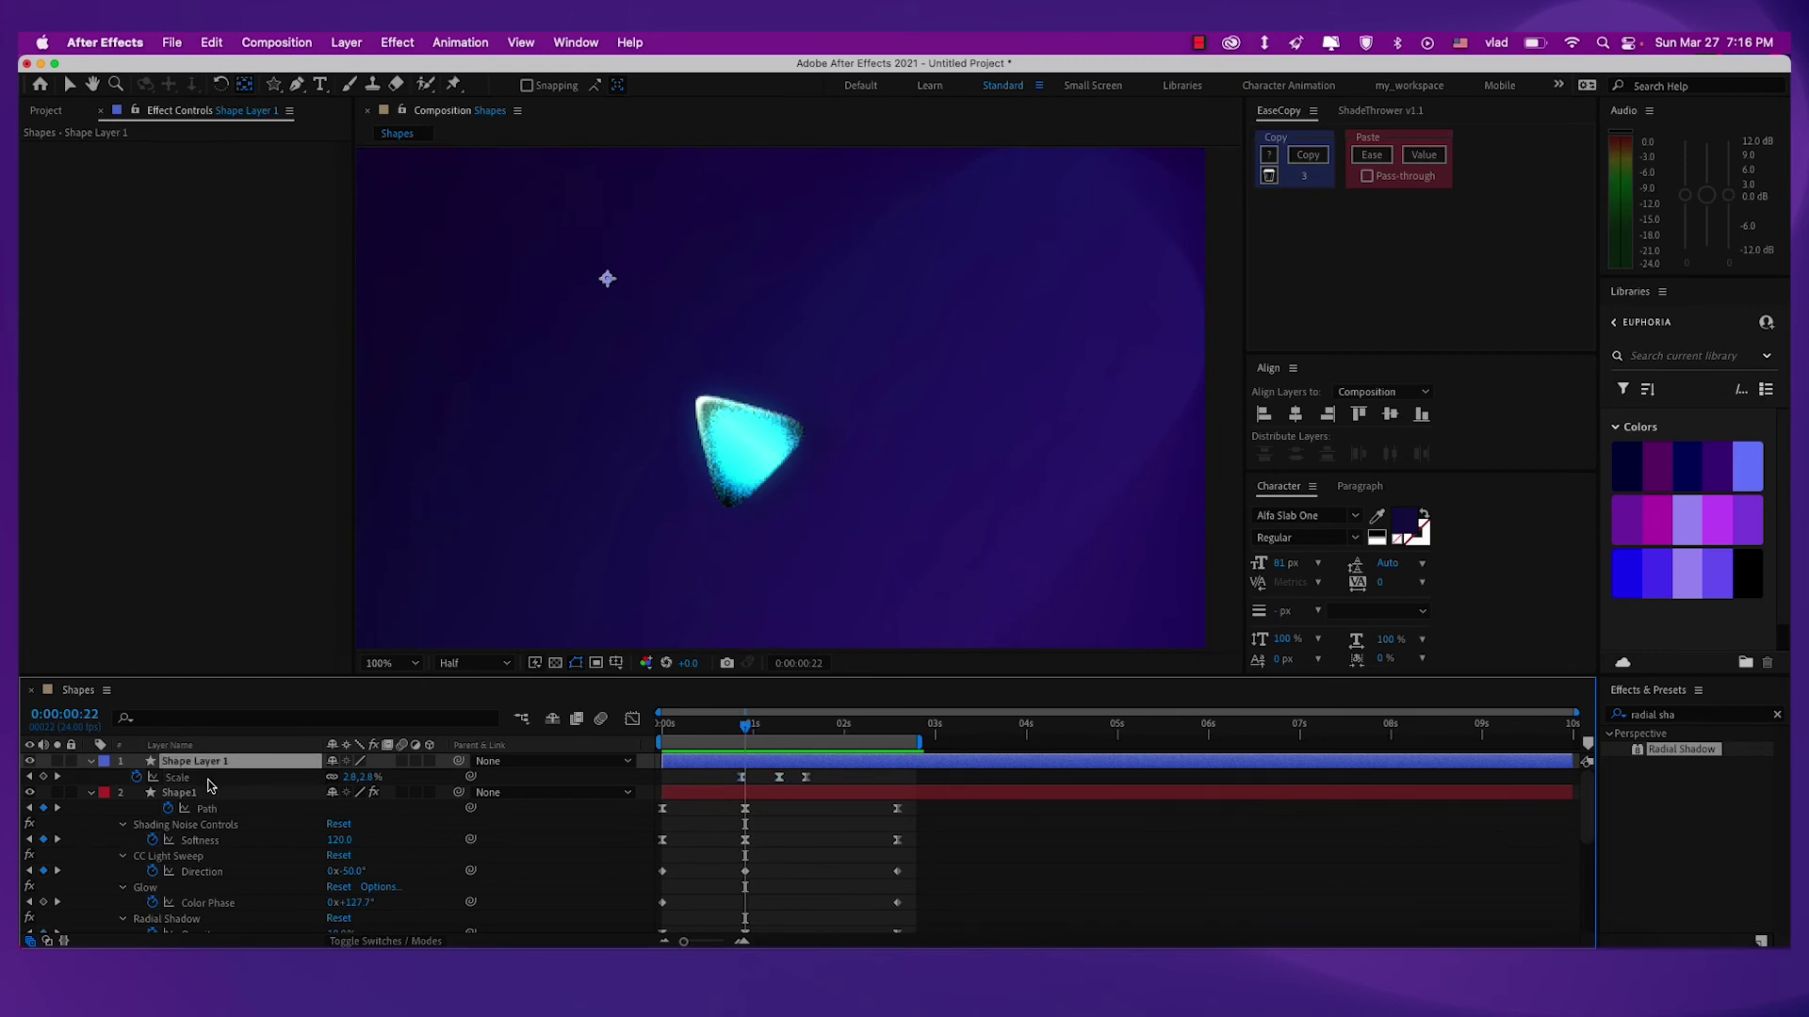
pyautogui.hotkey('shift', 'r')
pyautogui.keyDown('alt'); pyautogui.click(138, 794); pyautogui.keyUp('alt')
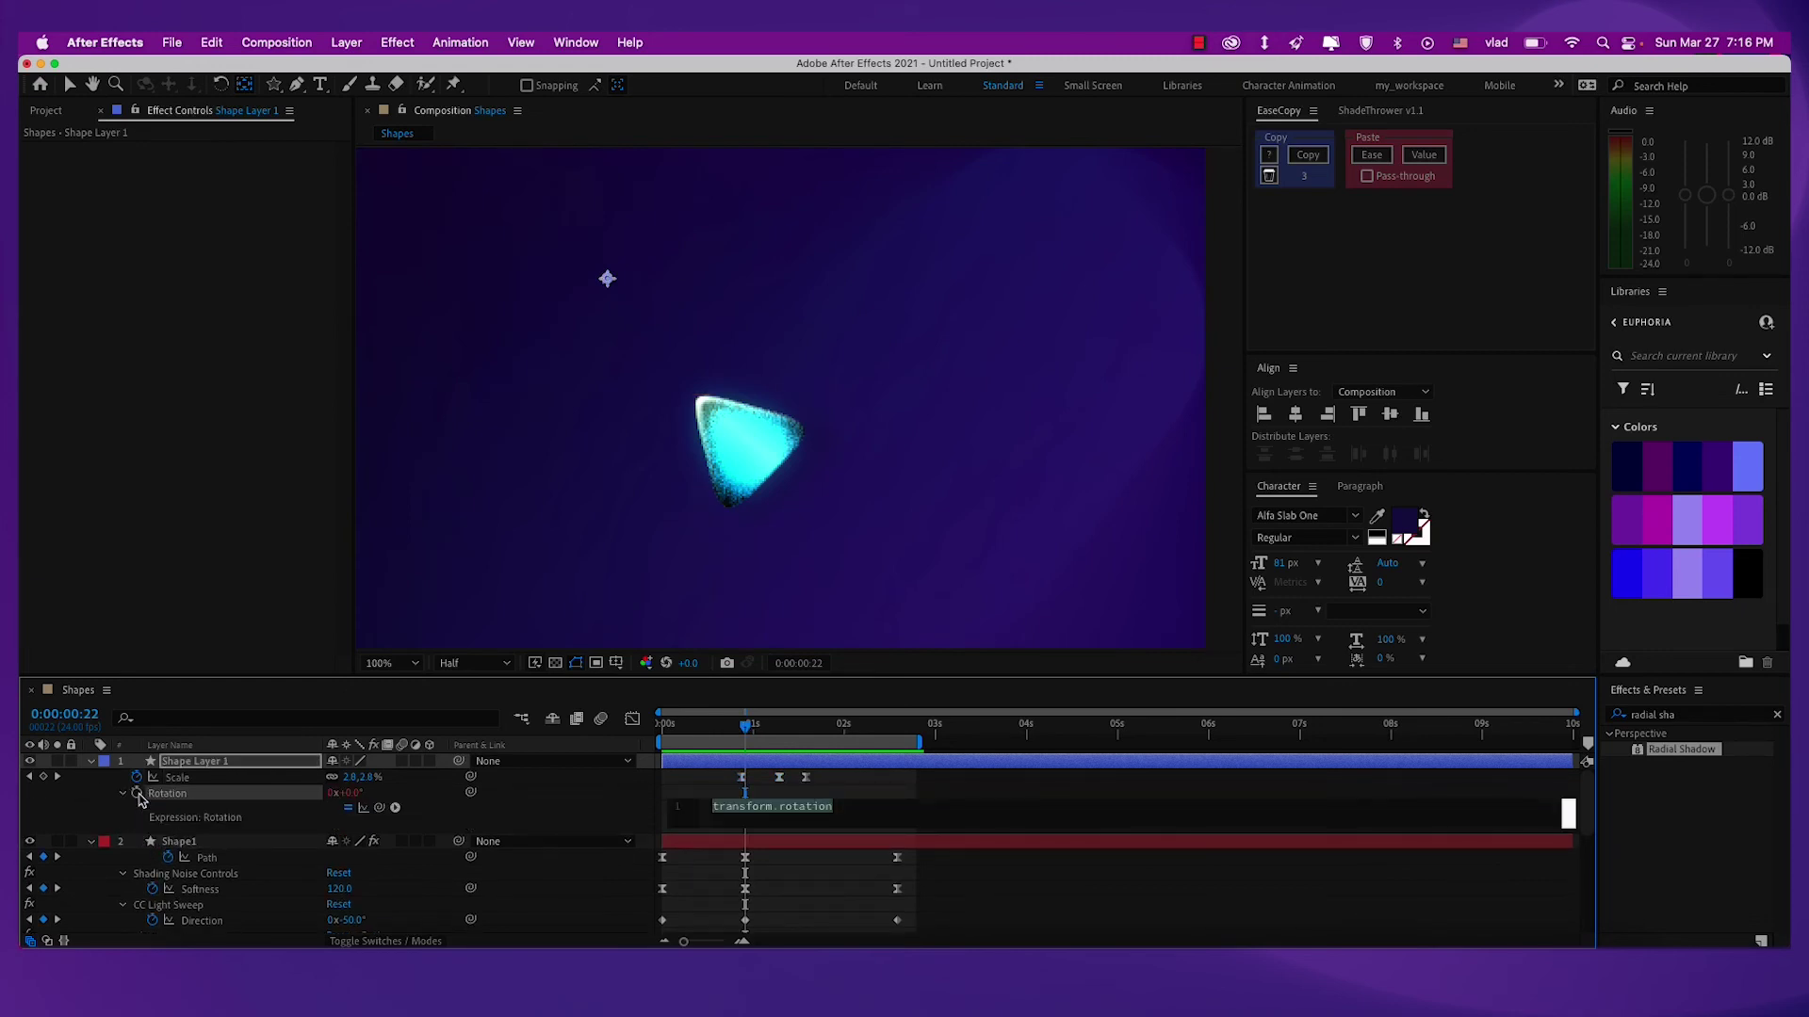
pyautogui.write('time')
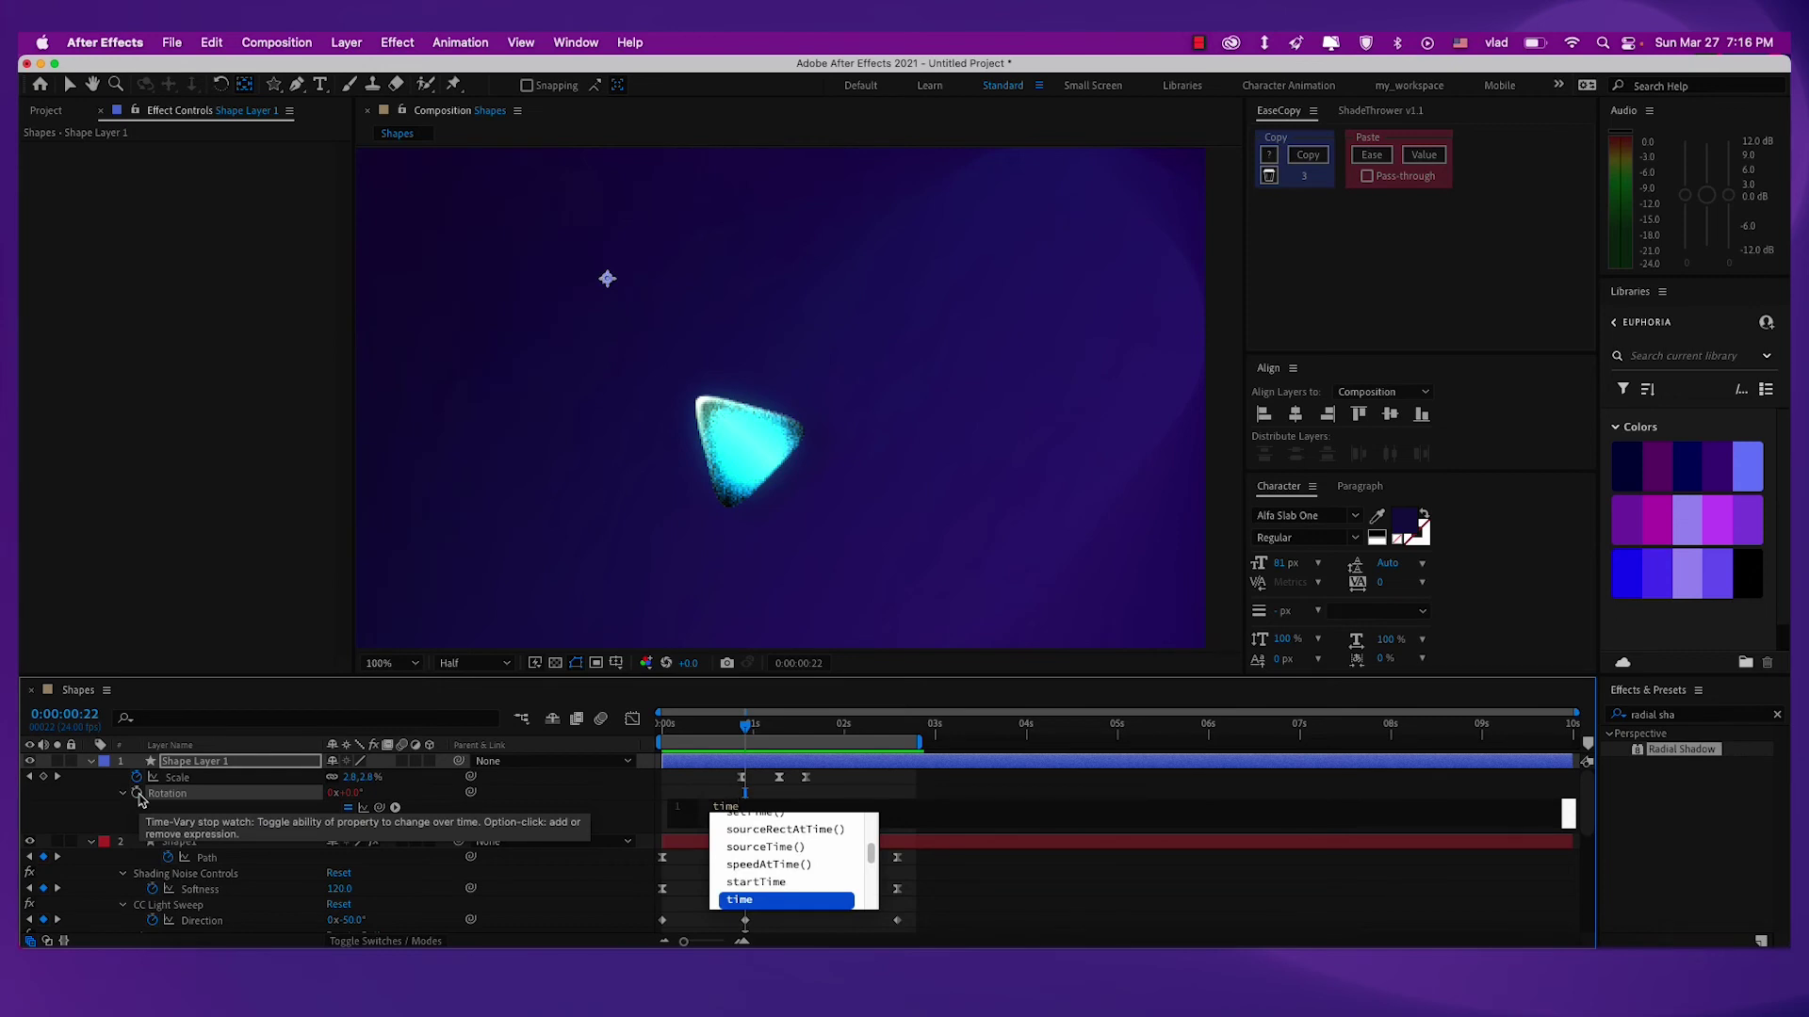
pyautogui.write('*')
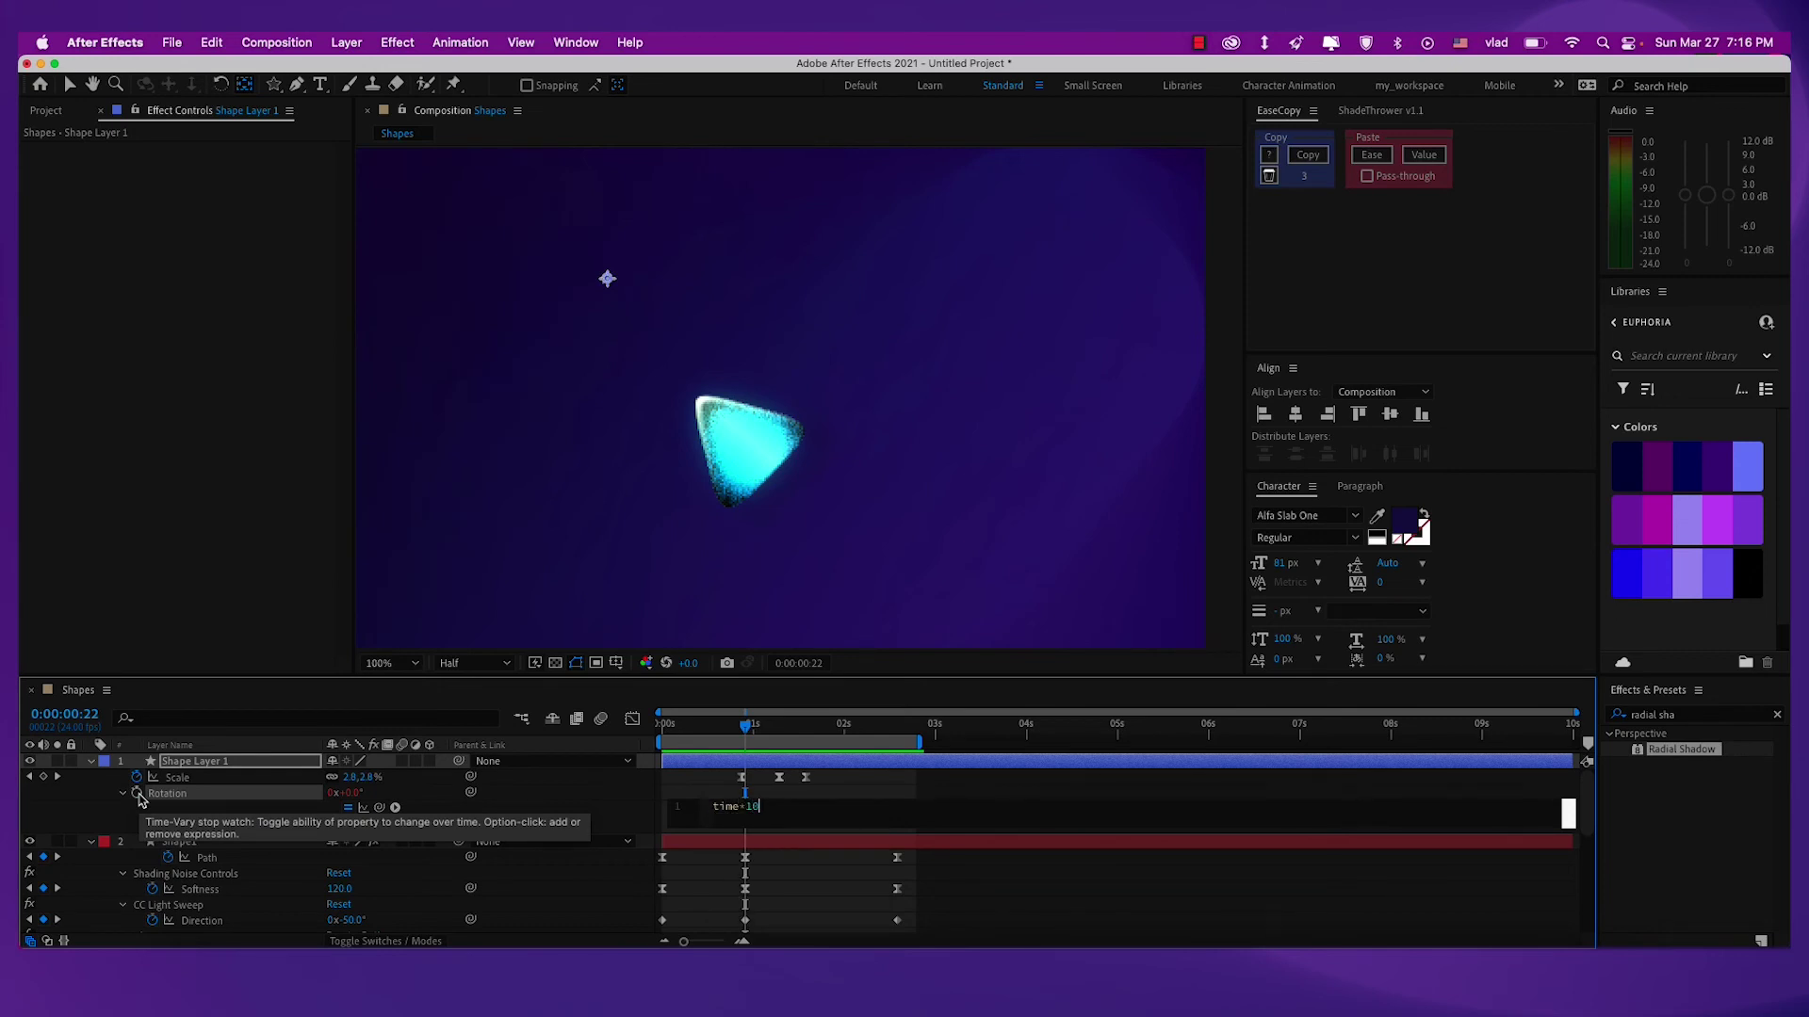
pyautogui.click(605, 803)
pyautogui.moveTo(716, 729); pyautogui.dragTo(768, 738)
pyautogui.scroll(-2, 754, 534)
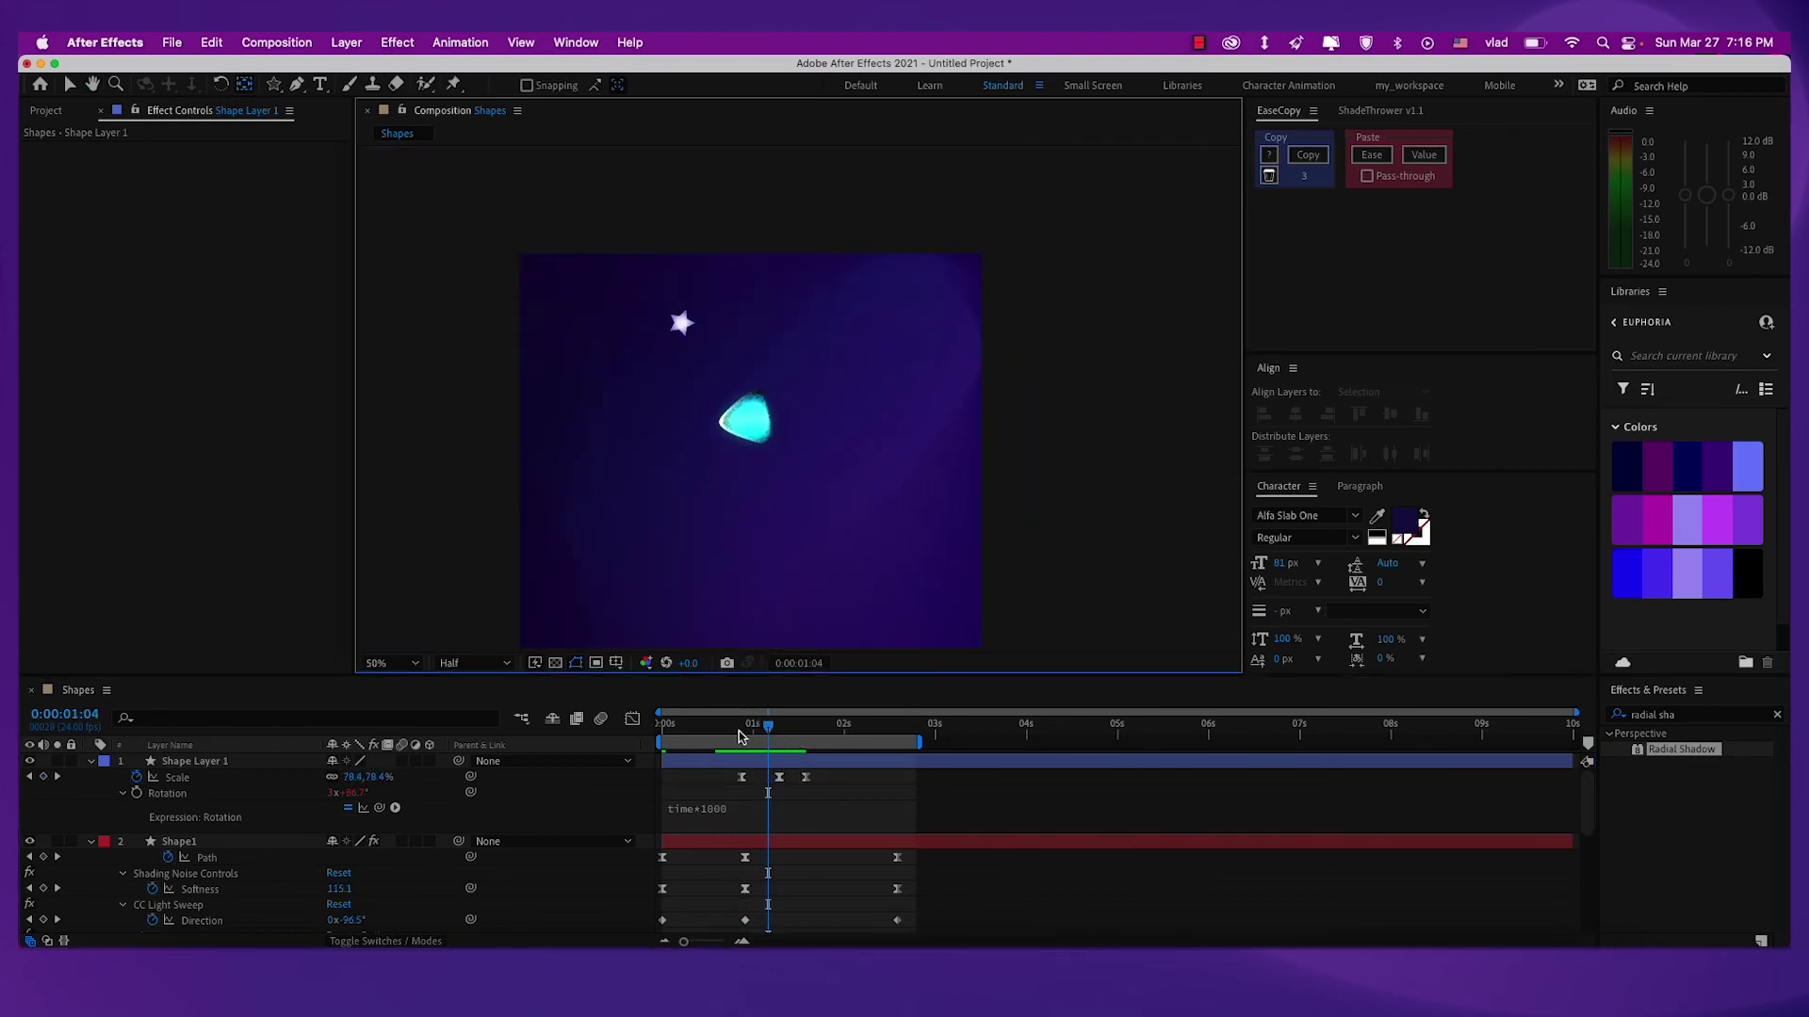
pyautogui.click(700, 727)
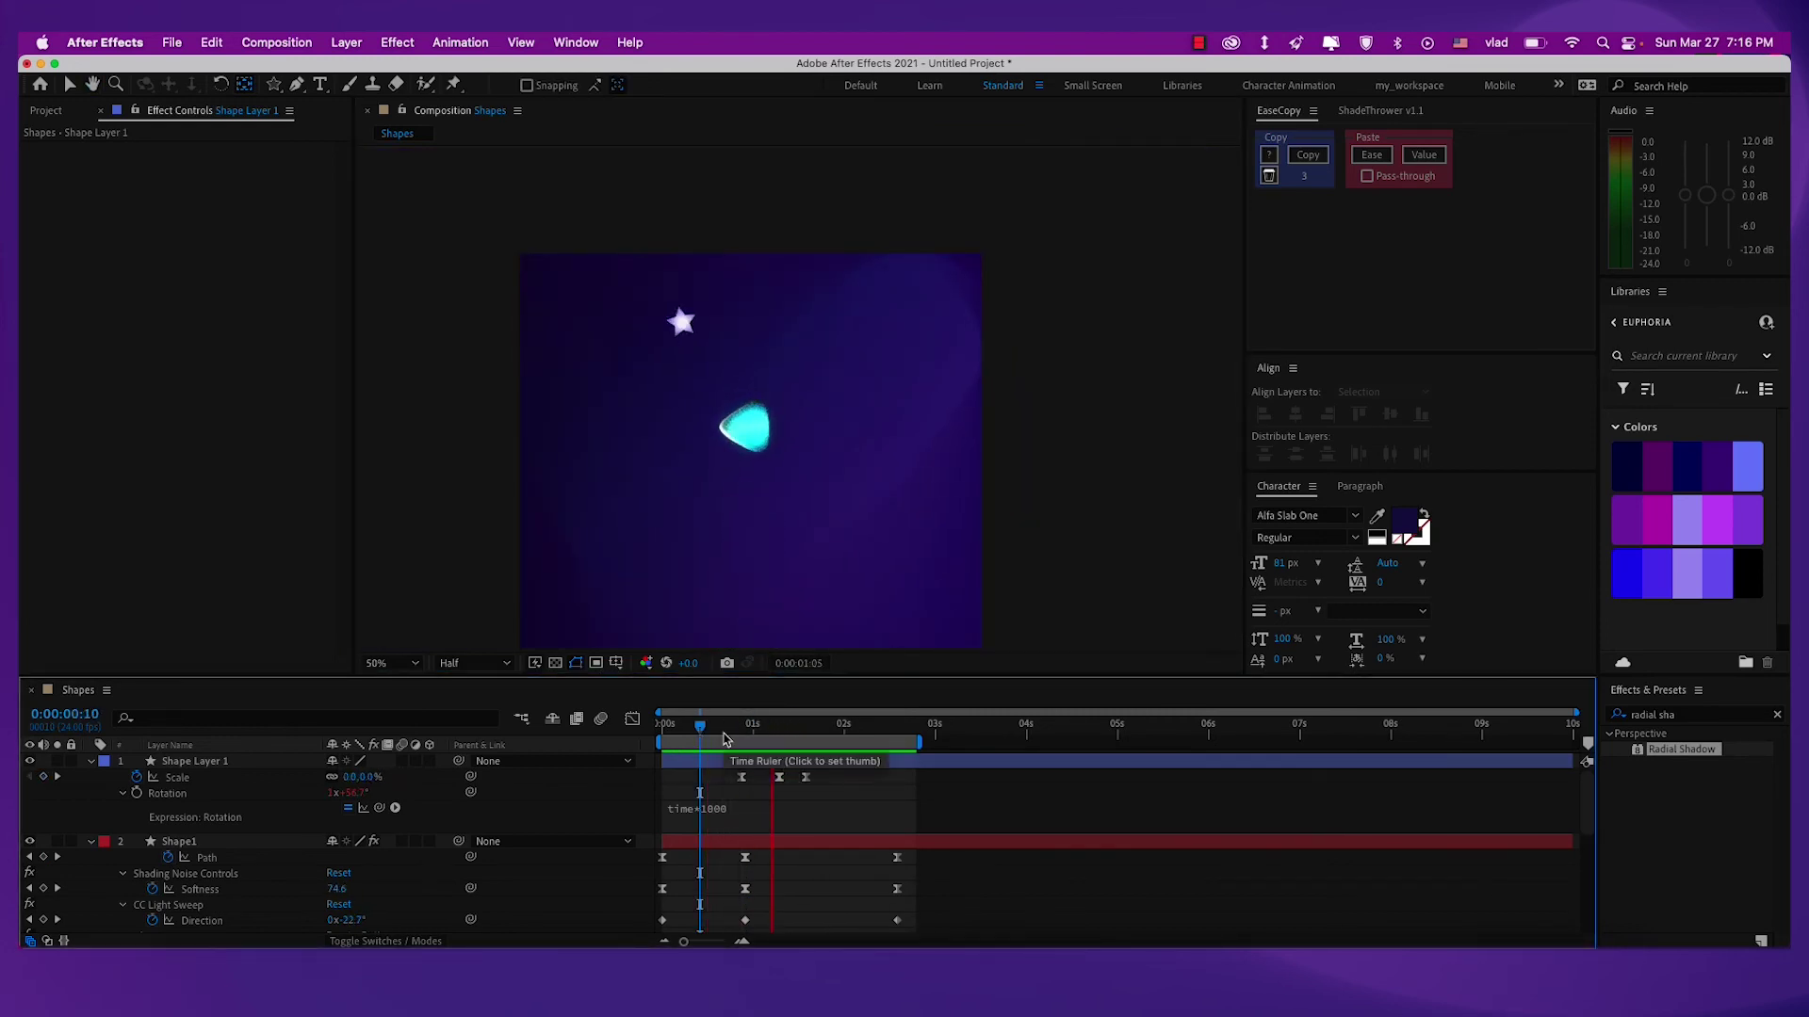
pyautogui.moveTo(751, 733); pyautogui.dragTo(761, 735)
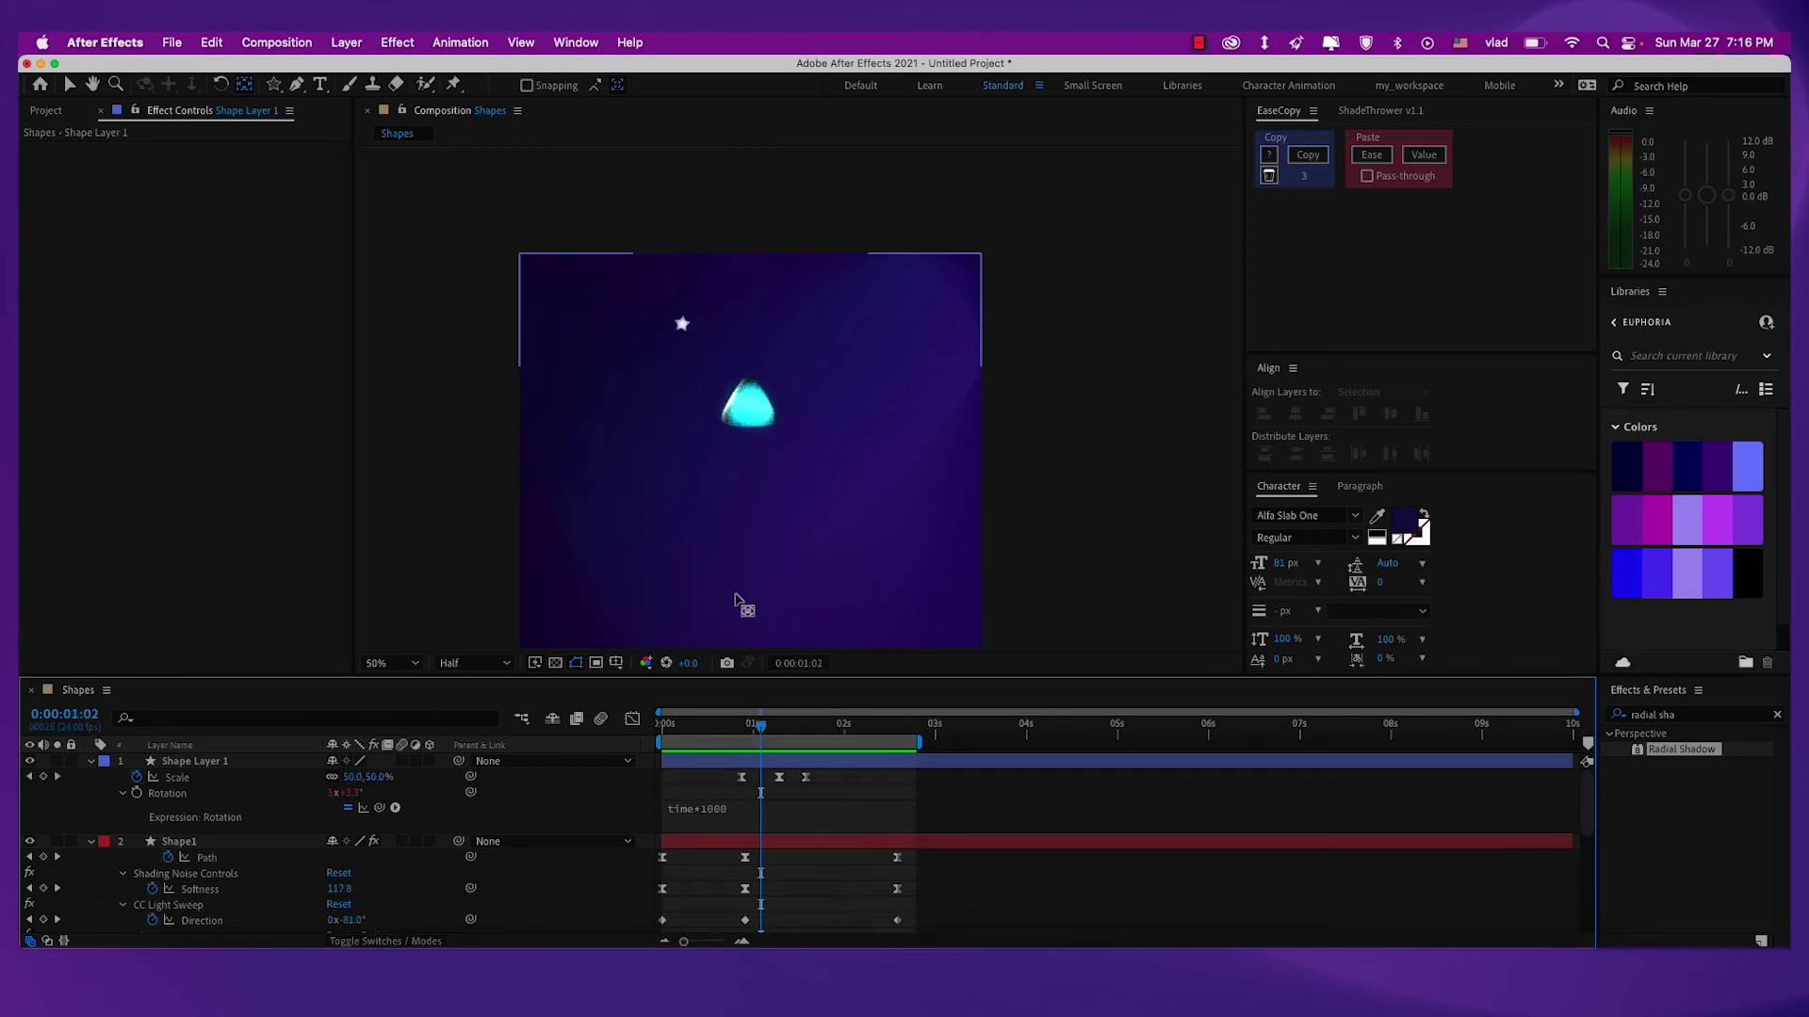
# Duplicate the star layer and place the copy on the opposite side of the cyan triangle, slightly above it.
pyautogui.scroll(1, 745, 605)
pyautogui.moveTo(774, 424); pyautogui.dragTo(810, 462)
pyautogui.click(189, 761)
pyautogui.press('super+d')
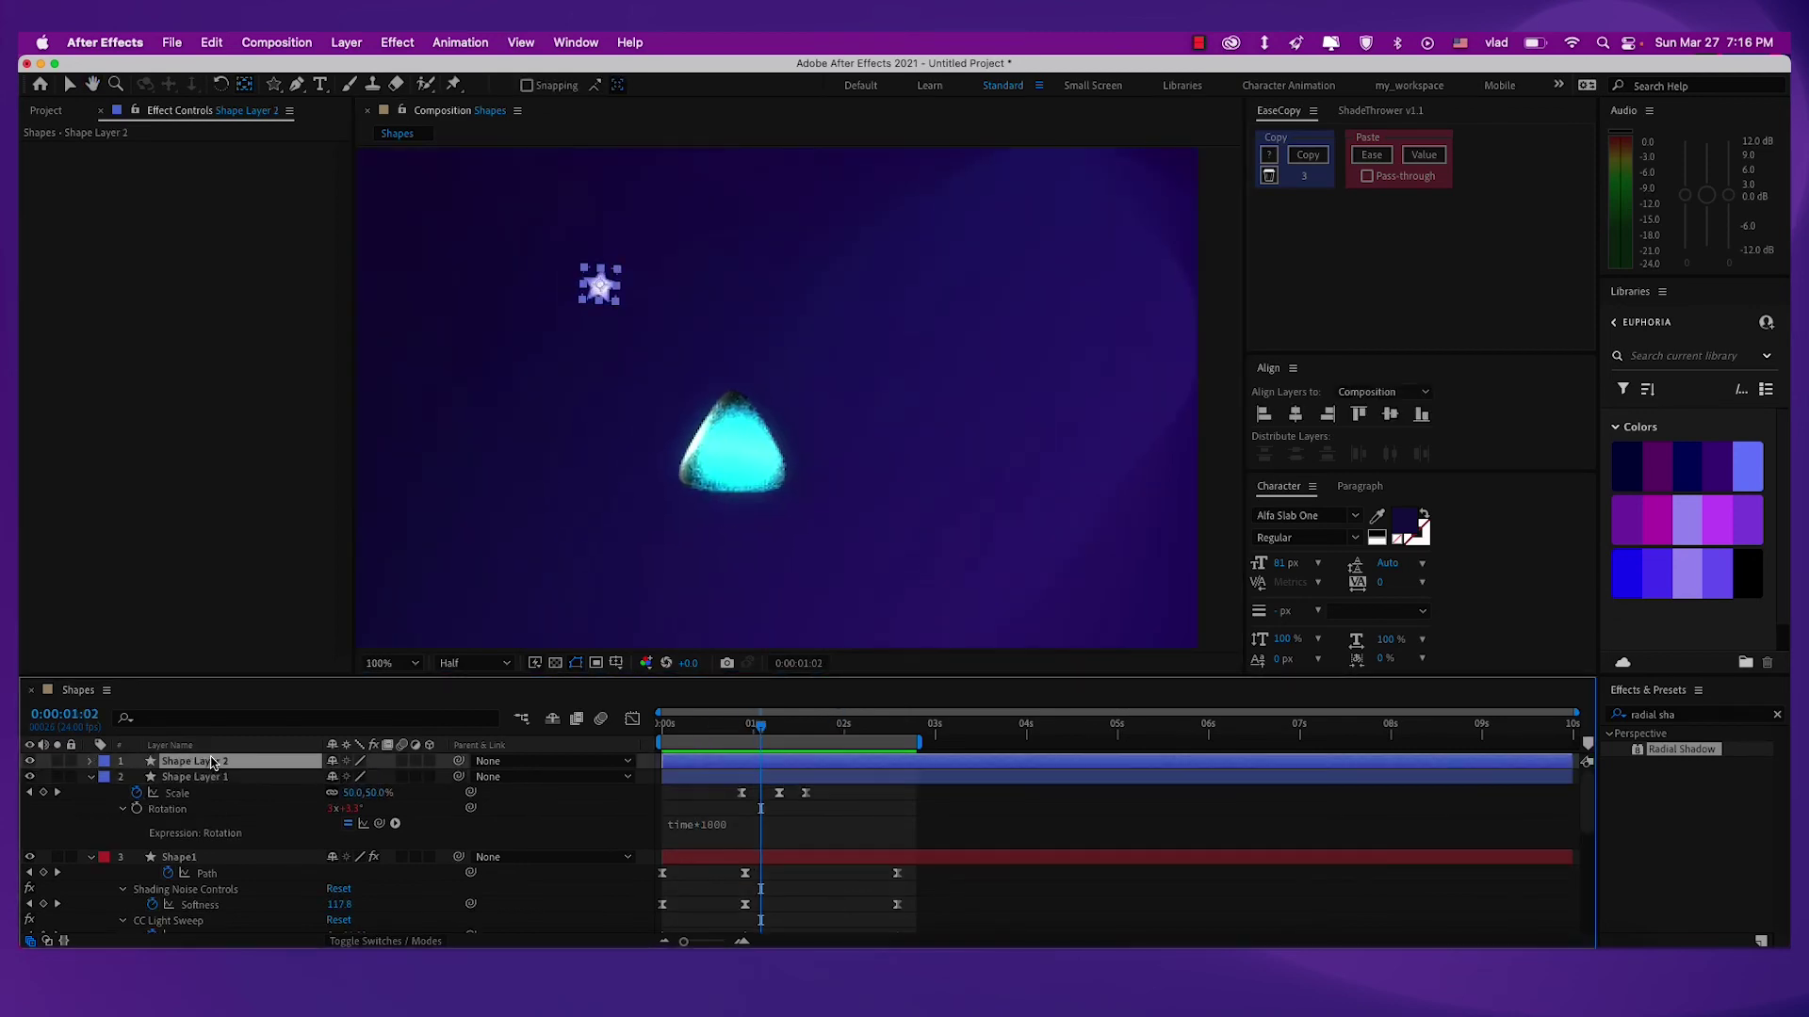
pyautogui.press('s')
pyautogui.press('v')
pyautogui.moveTo(600, 286); pyautogui.dragTo(830, 357)
pyautogui.scroll(1, 832, 496)
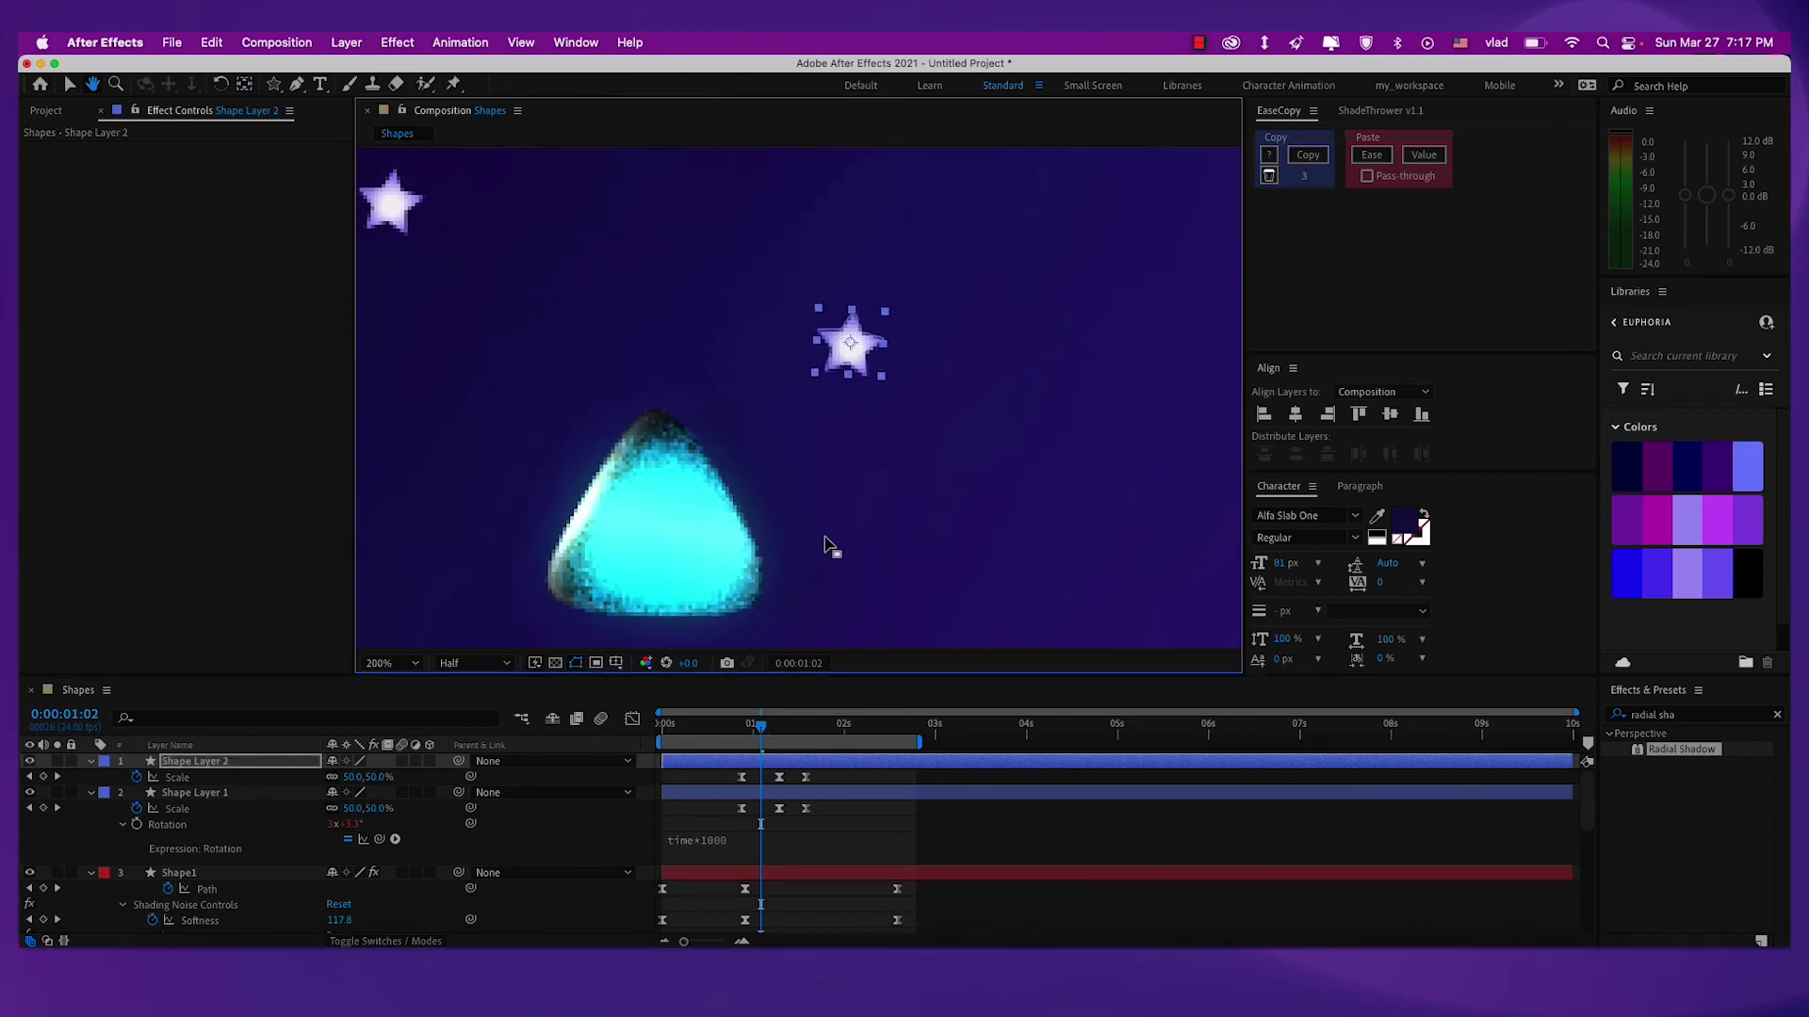
# Set the duplicated star's Scale to 140% at its middle keyframe, 0:00:01:07.
pyautogui.moveTo(768, 730); pyautogui.dragTo(779, 728)
pyautogui.click(382, 778)
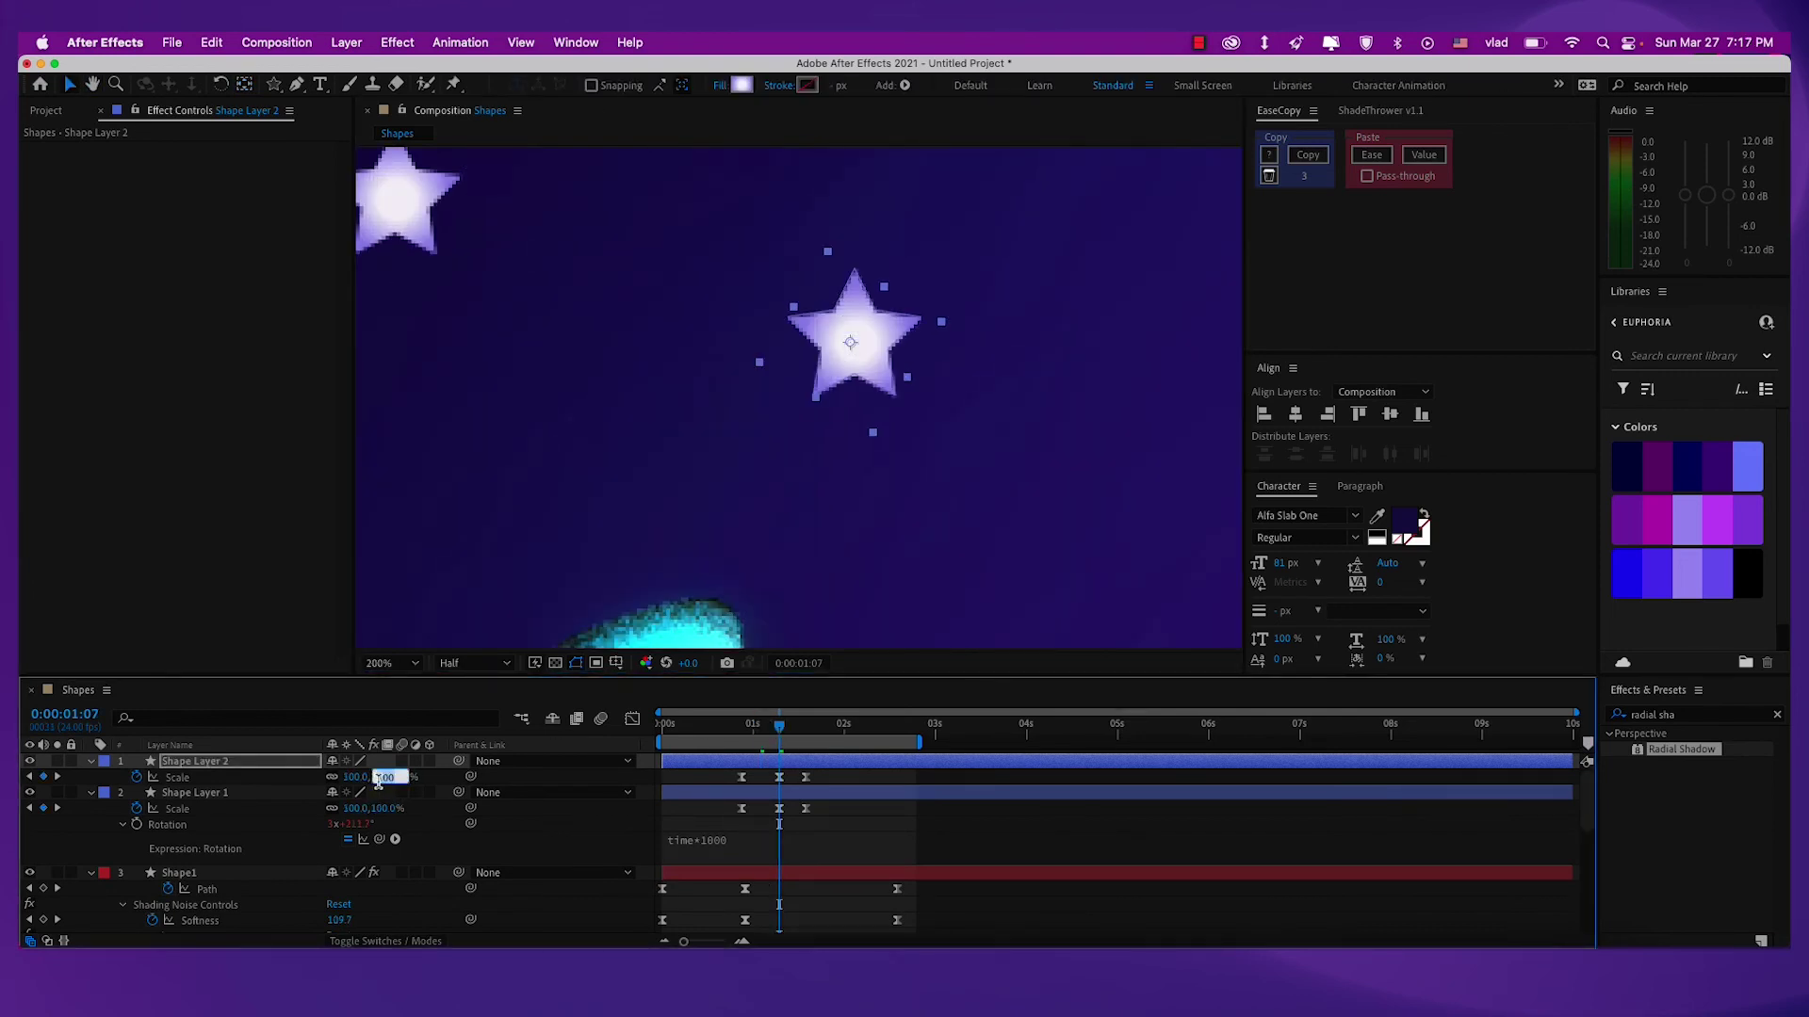
pyautogui.write('140')
pyautogui.press('Return')
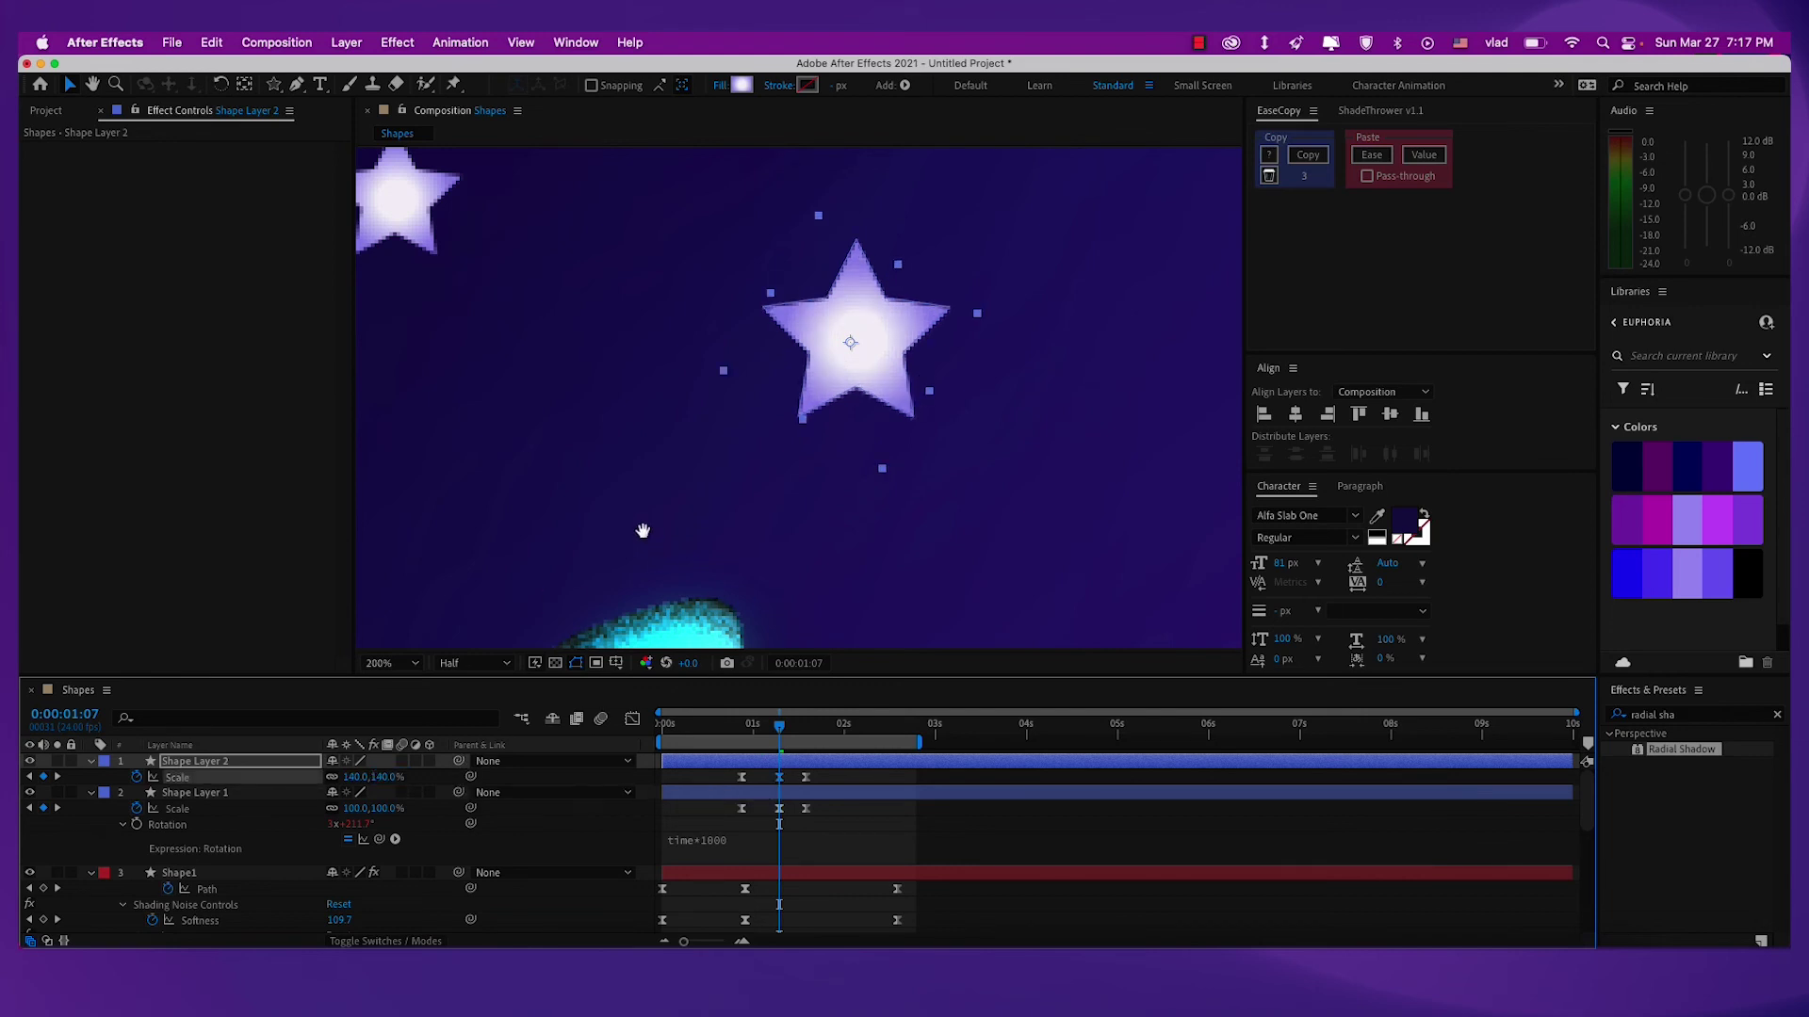
pyautogui.press('h')
pyautogui.moveTo(641, 528); pyautogui.dragTo(638, 490)
pyautogui.scroll(-4, 638, 490)
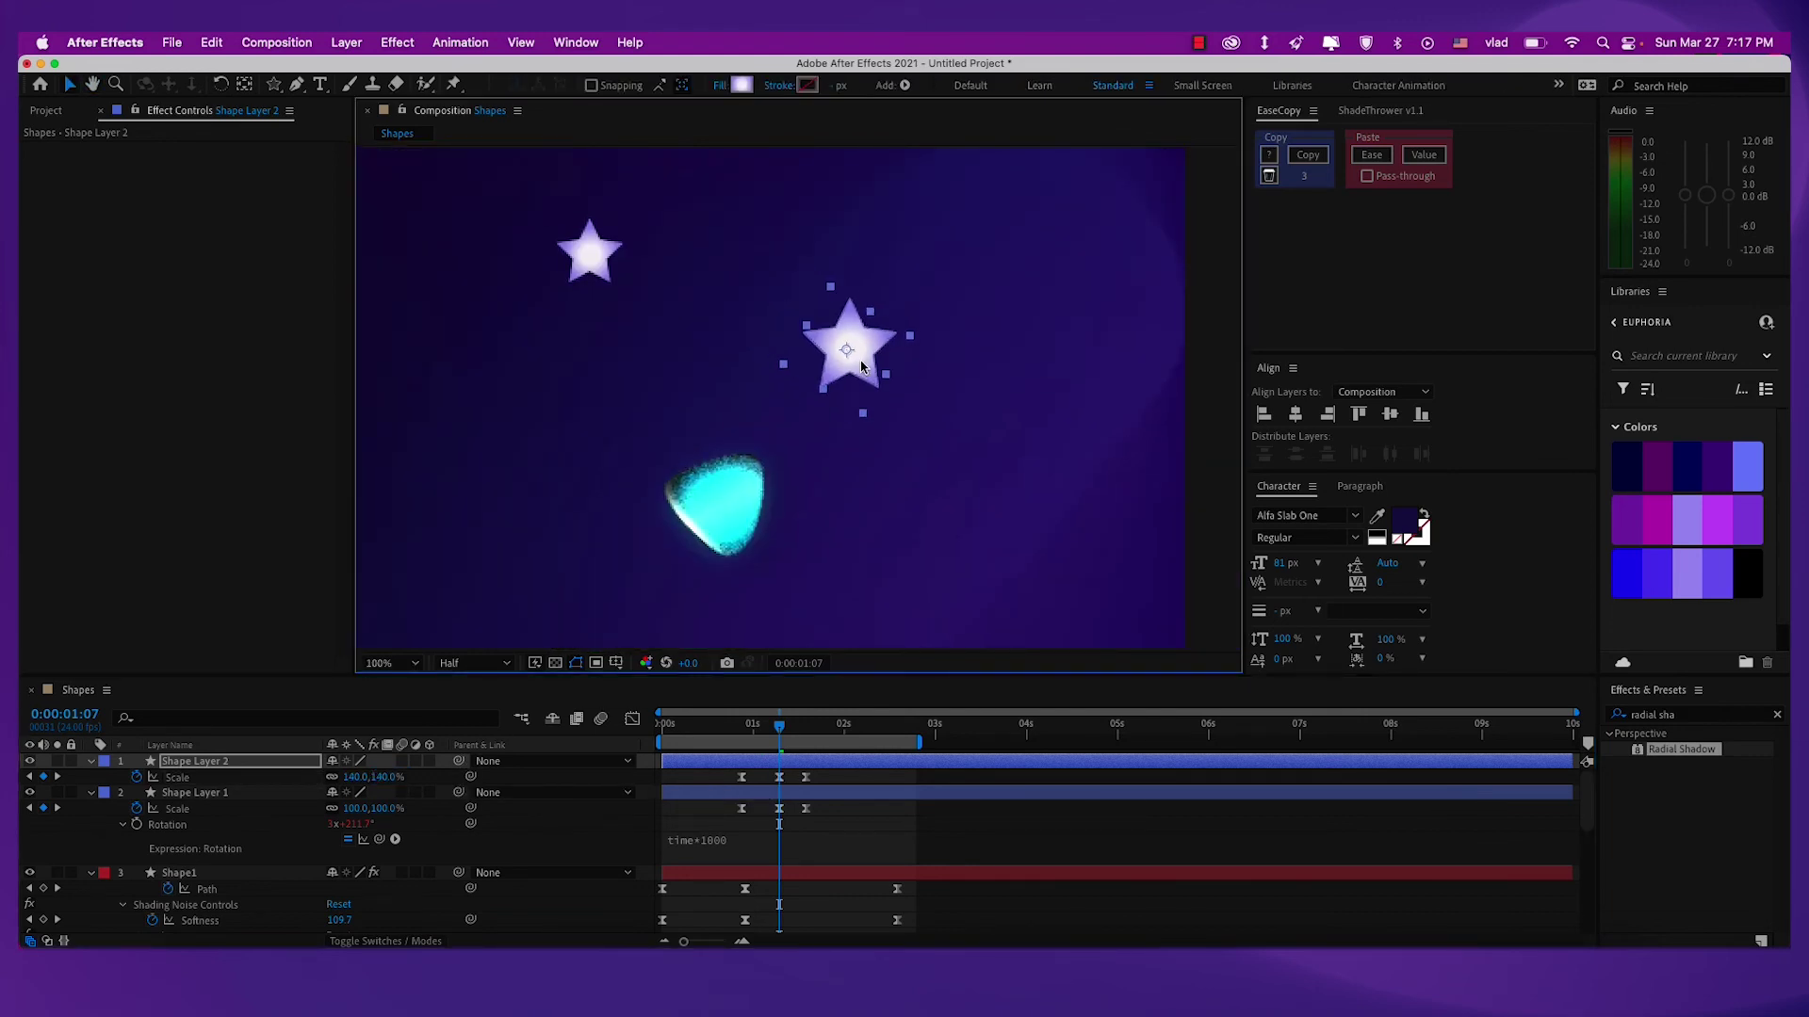
# Set Shape Layer 2's Scale to 90% at its middle keyframe, 0:00:01:07.
pyautogui.scroll(2, 864, 414)
pyautogui.press('v')
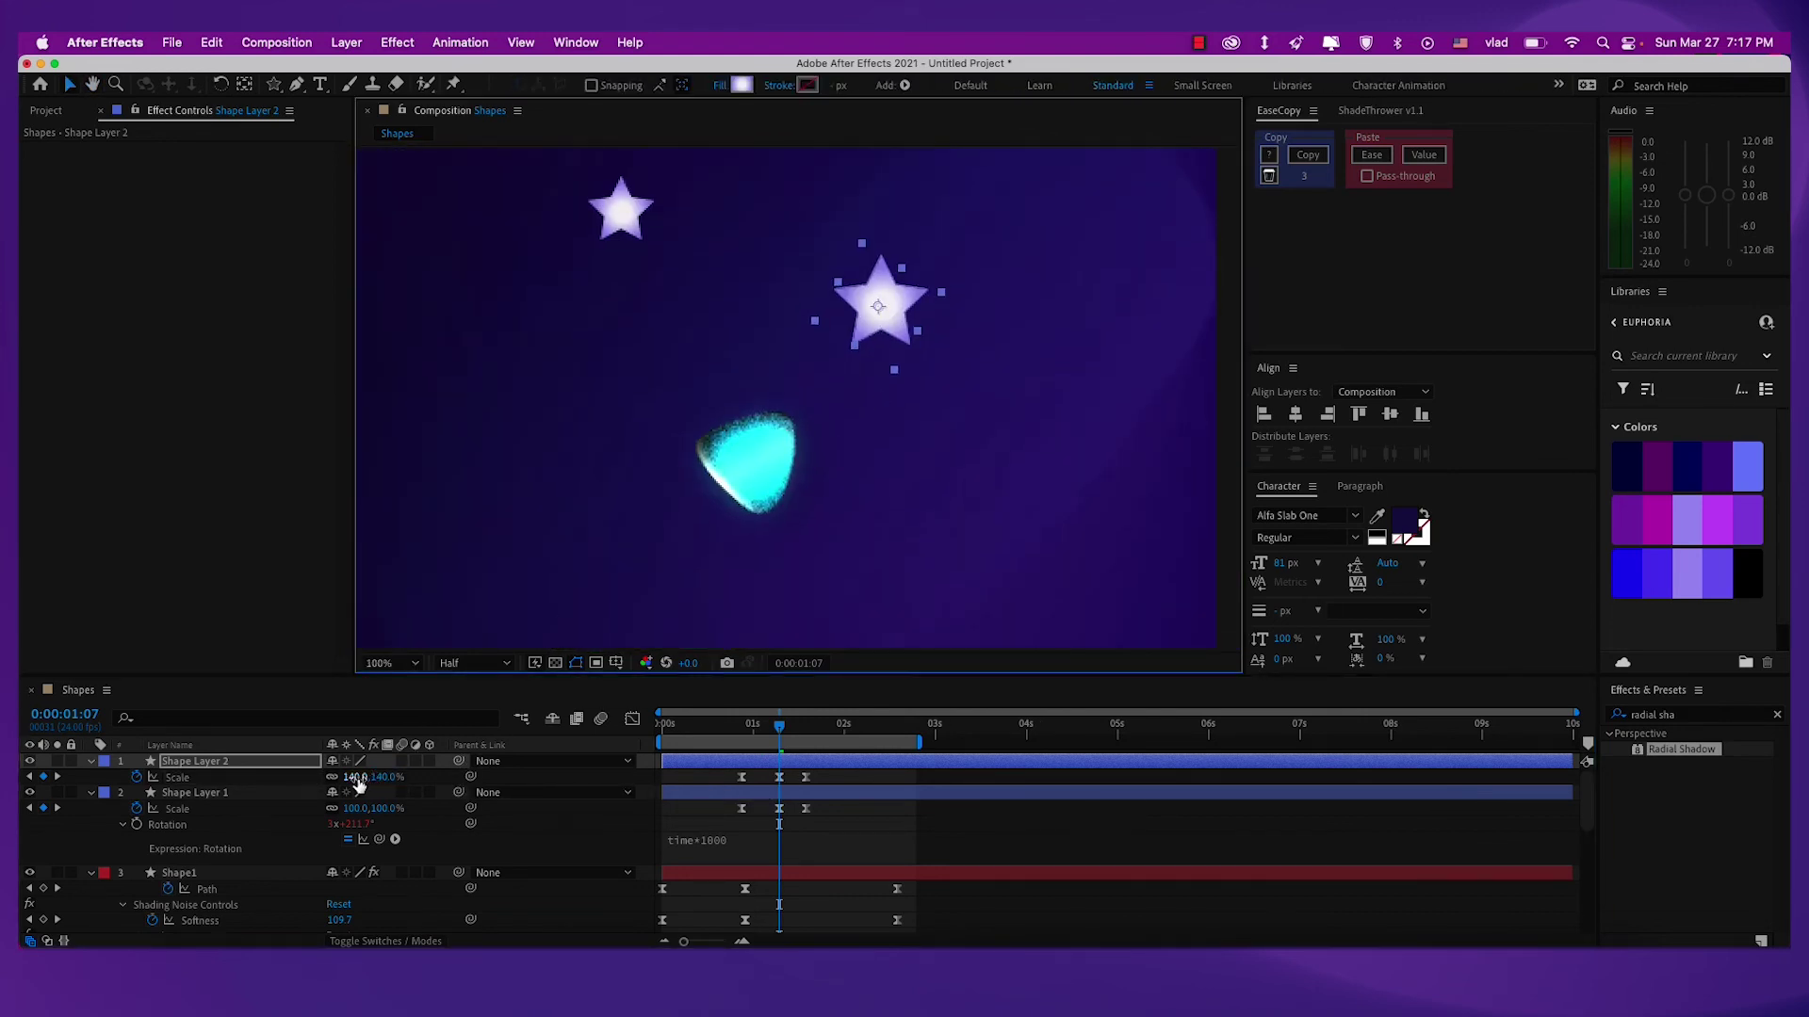
pyautogui.click(357, 777)
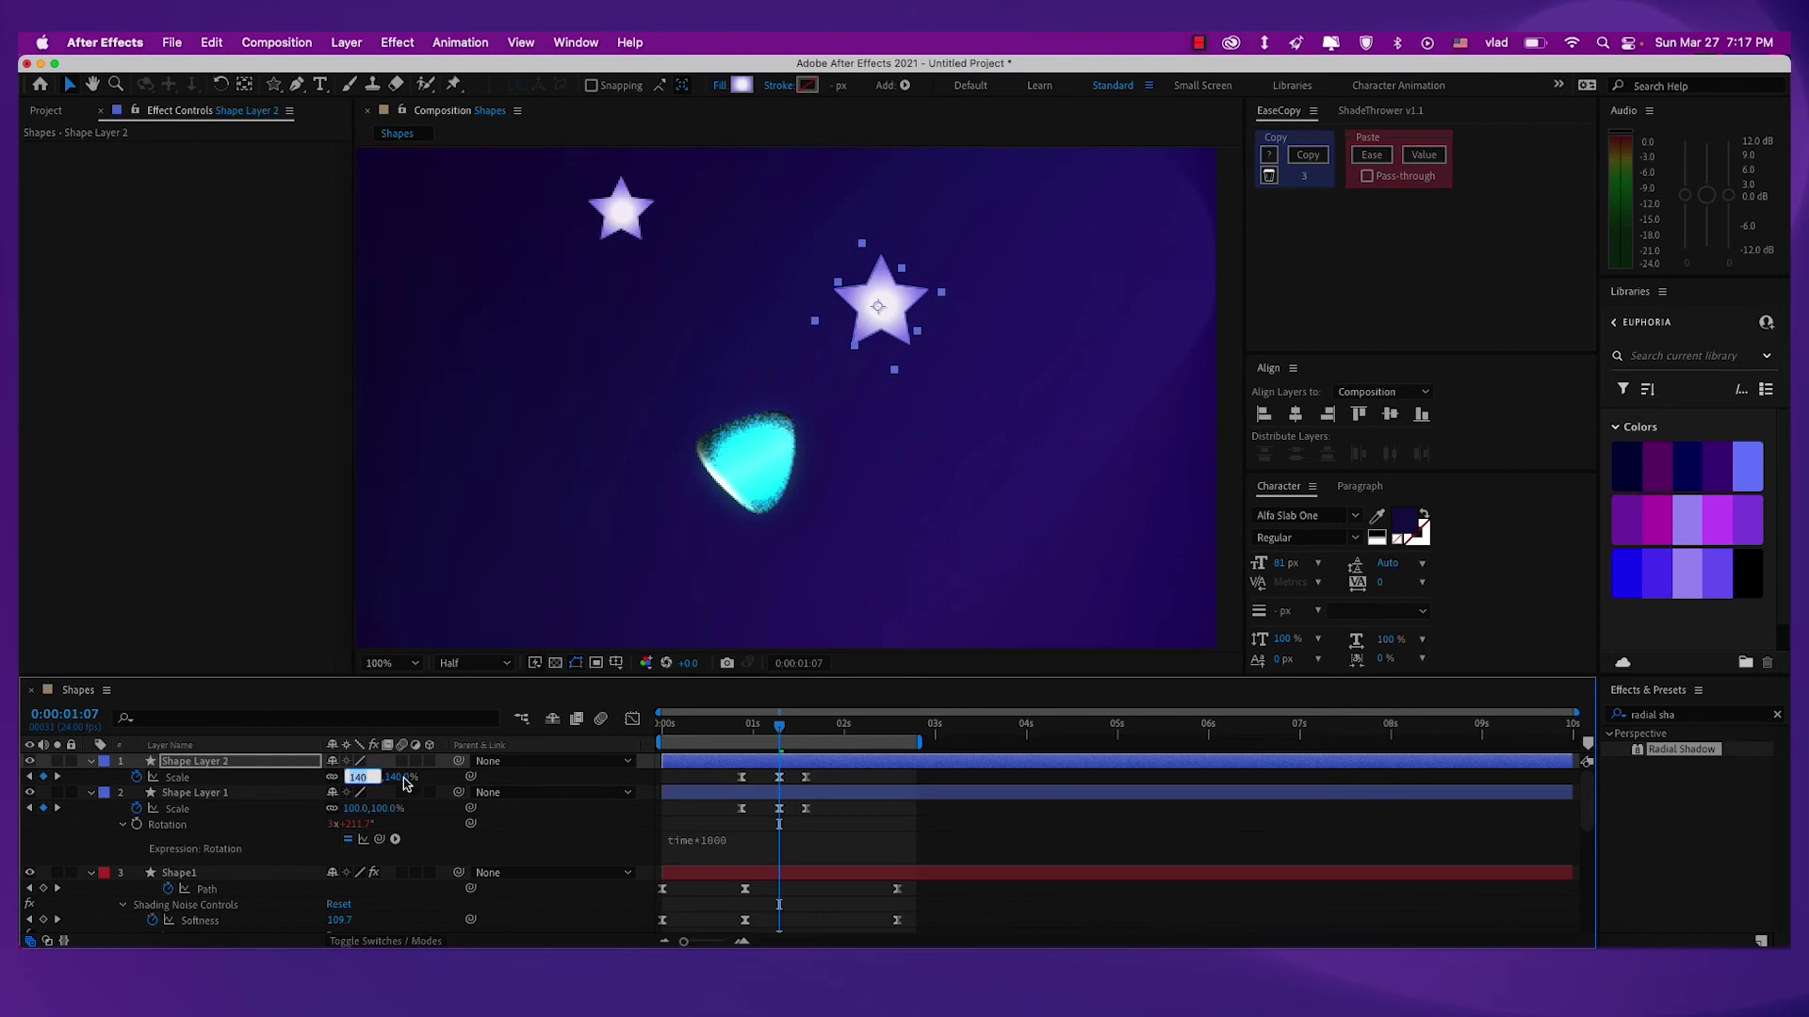
pyautogui.press('Return')
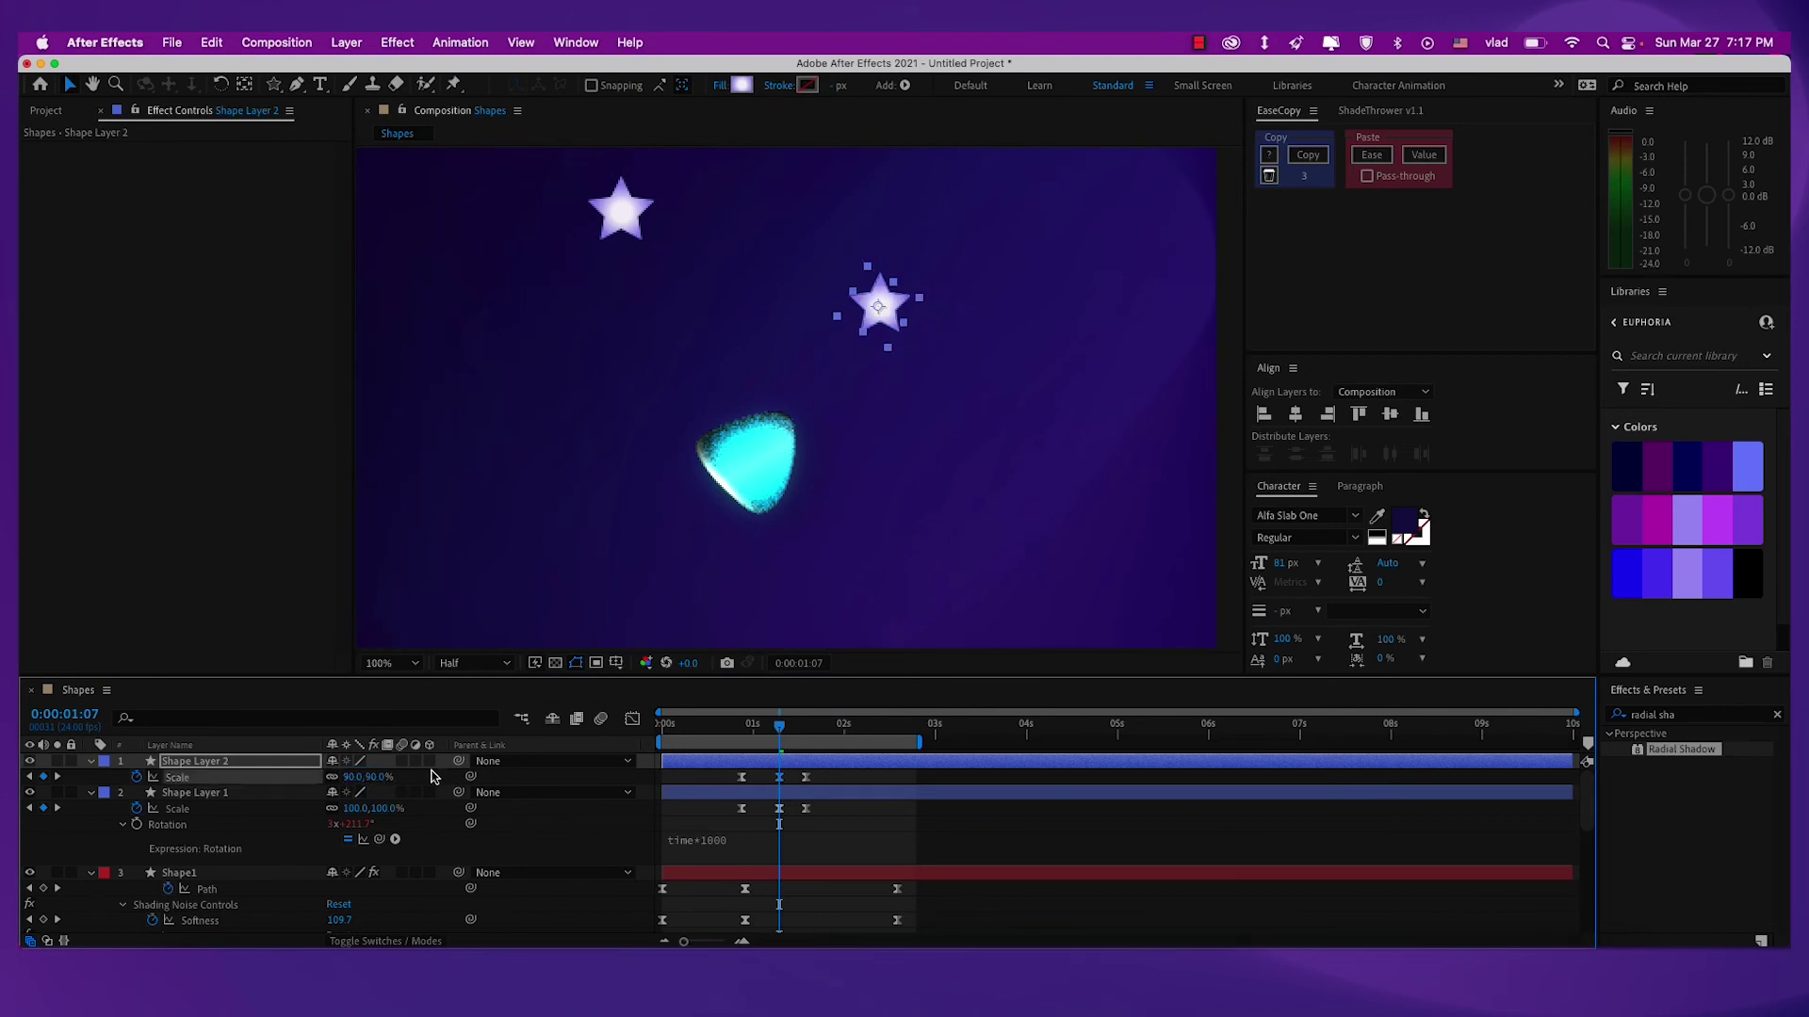
# Change Shape Layer 2's Rotation expression to time*800.
pyautogui.press('super+v')
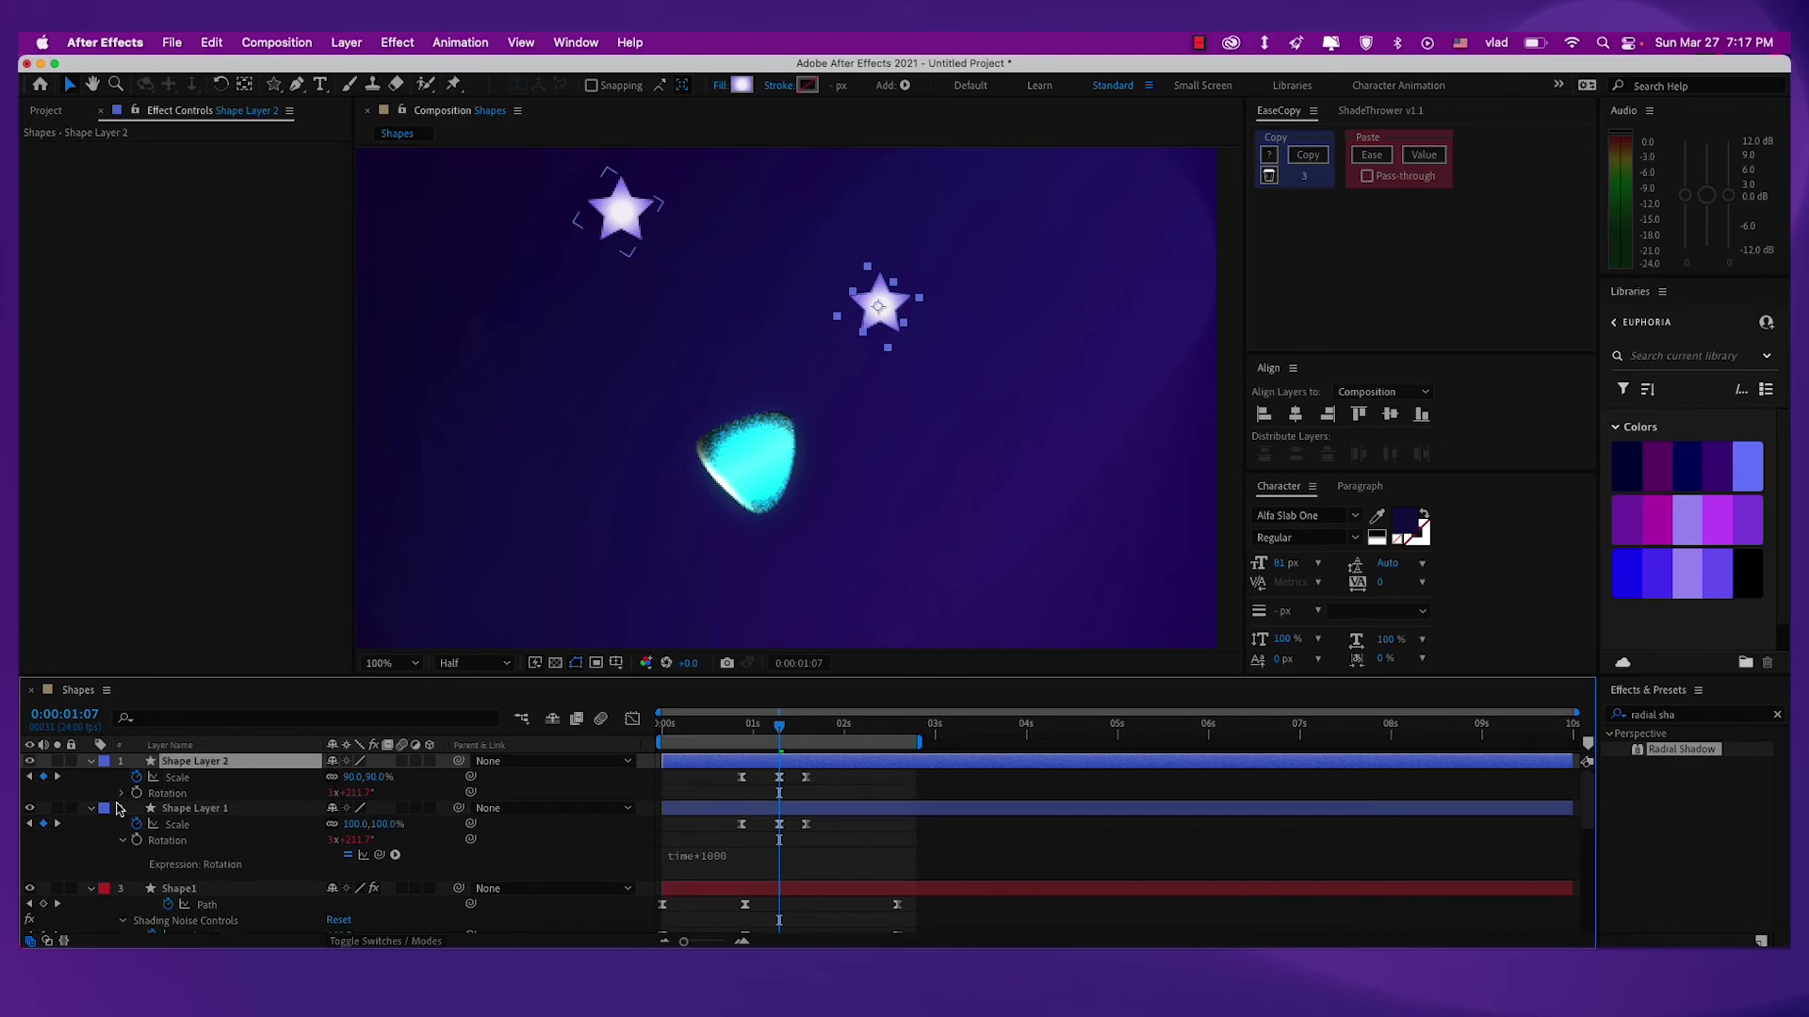
pyautogui.click(122, 794)
pyautogui.click(720, 810)
pyautogui.moveTo(773, 806); pyautogui.dragTo(745, 806)
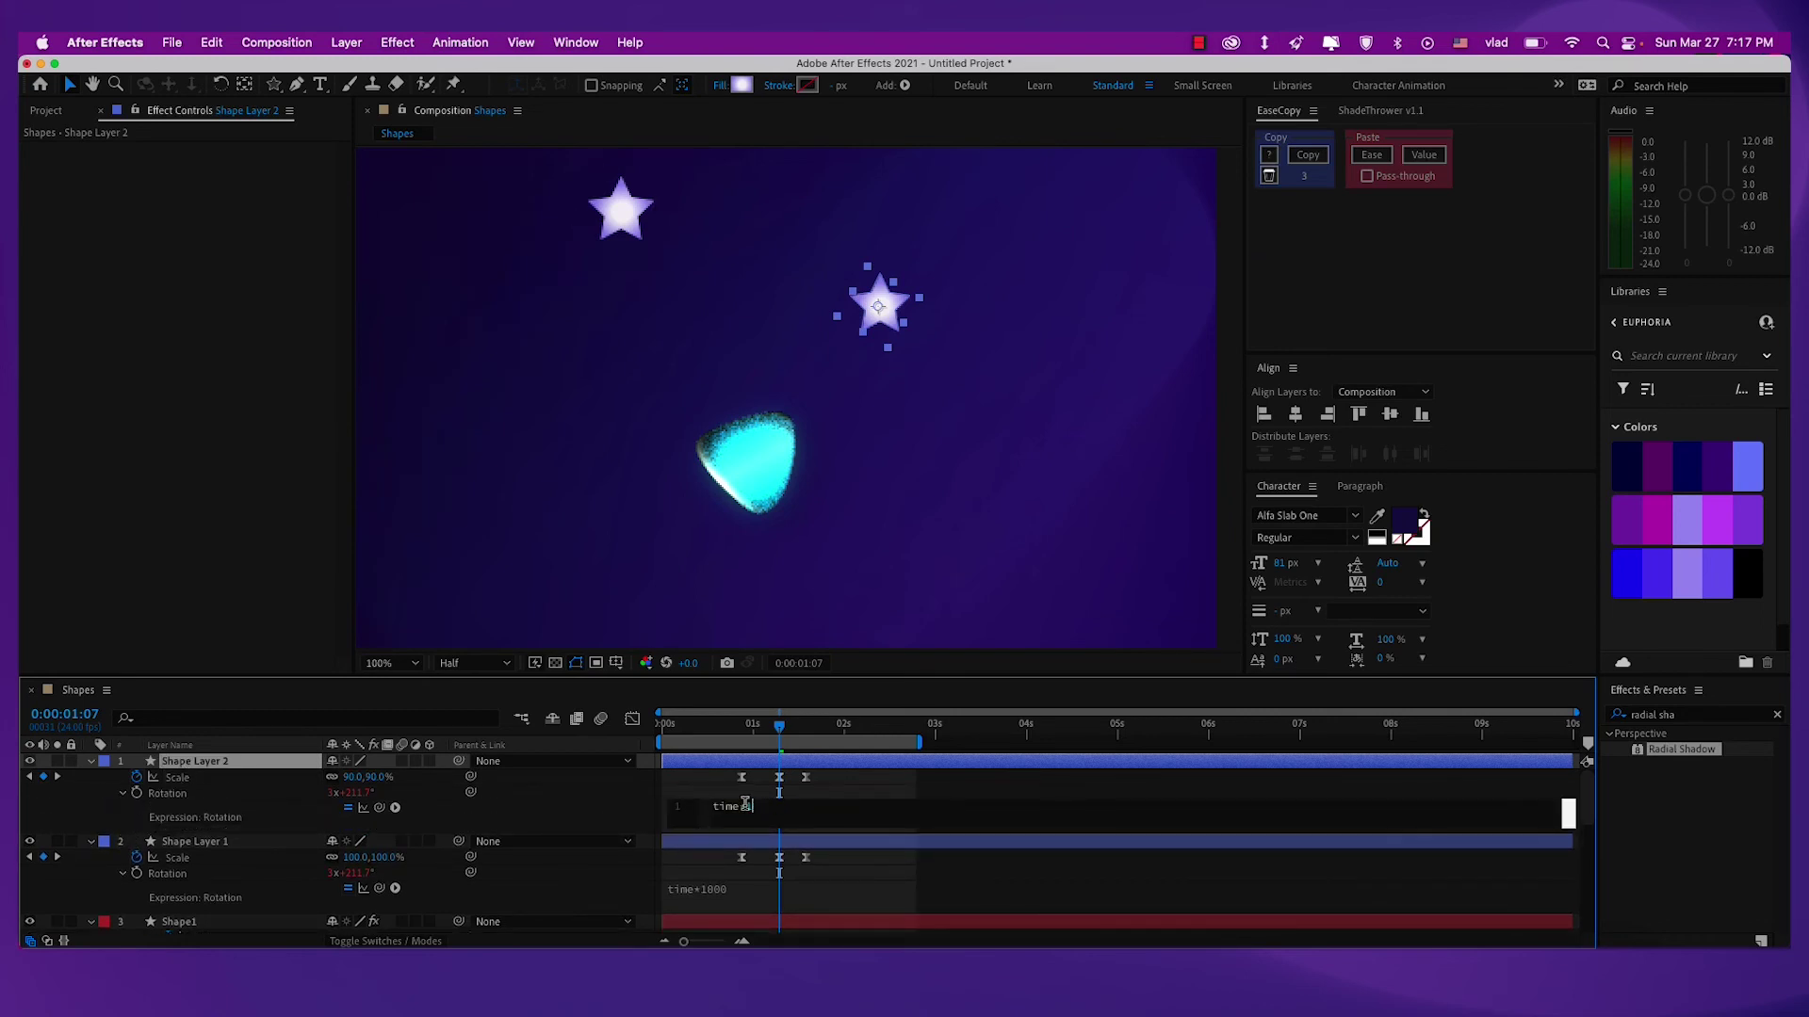
pyautogui.write('800')
pyautogui.click(610, 805)
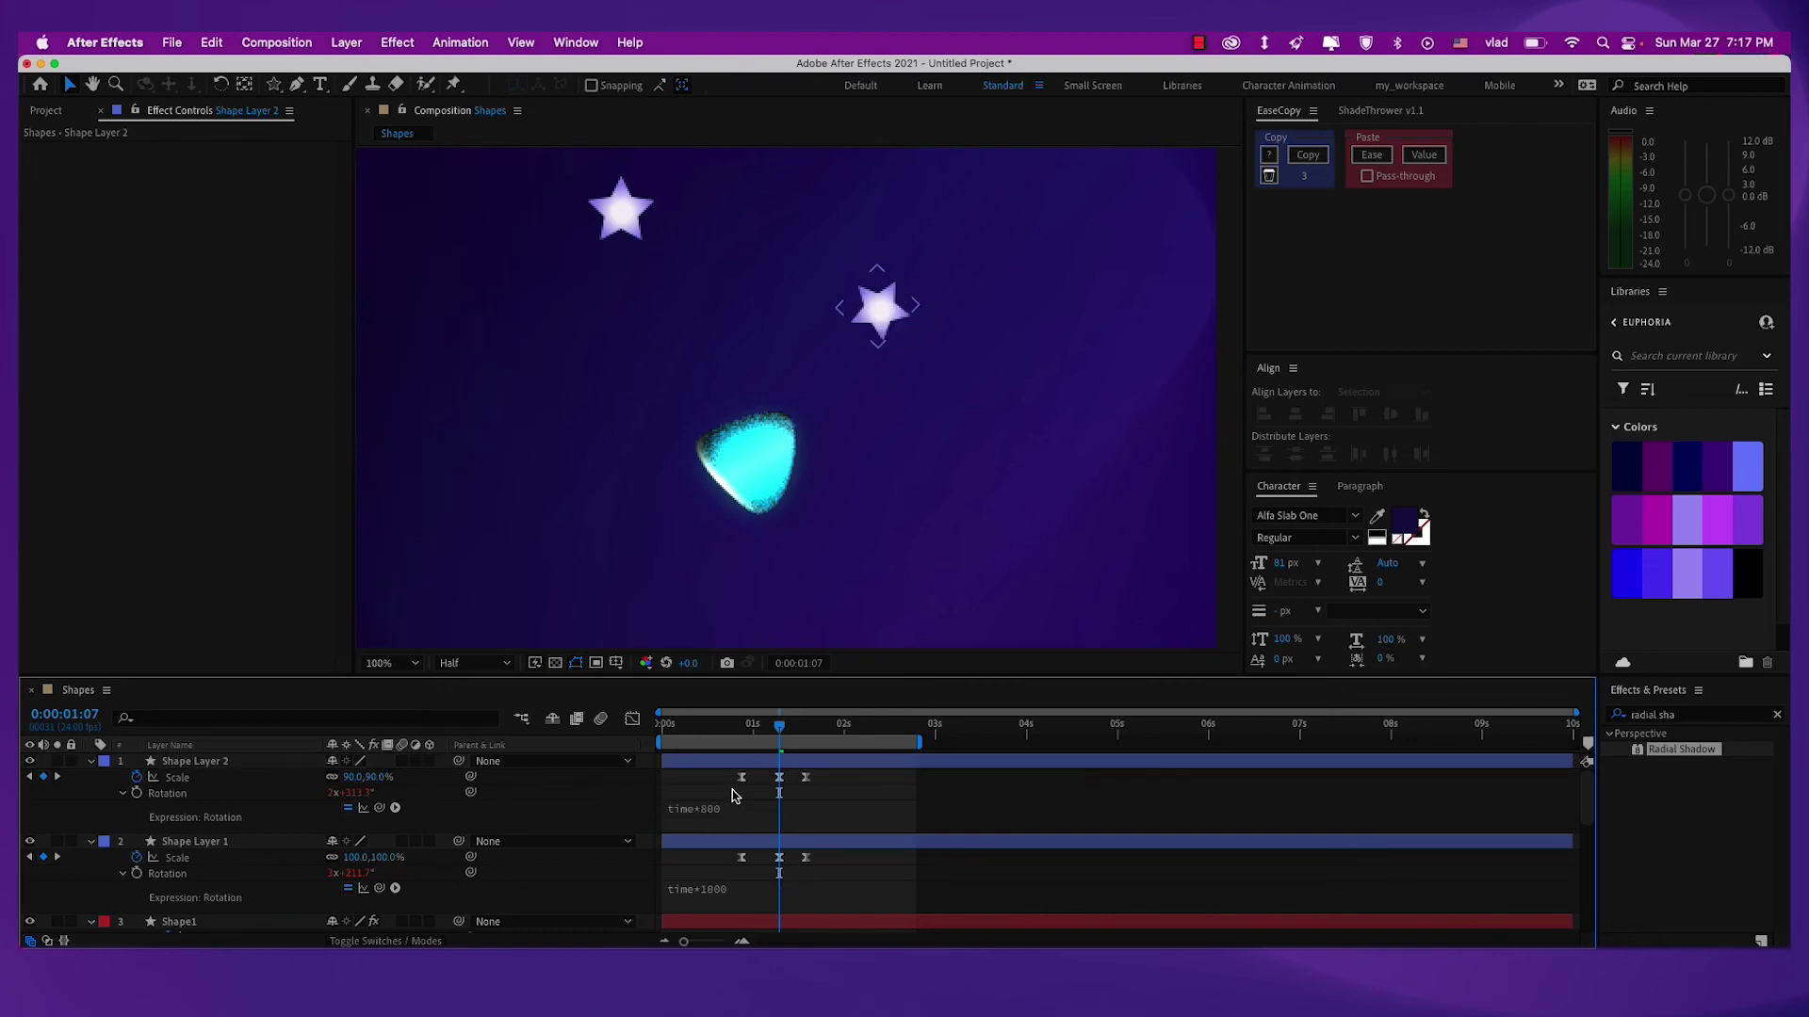
# Preview the two stars and move Shape Layer 2's middle Scale keyframe to 0:00:01:04.
pyautogui.scroll(1, 732, 791)
pyautogui.moveTo(733, 792); pyautogui.dragTo(764, 793)
pyautogui.moveTo(808, 724); pyautogui.dragTo(776, 719)
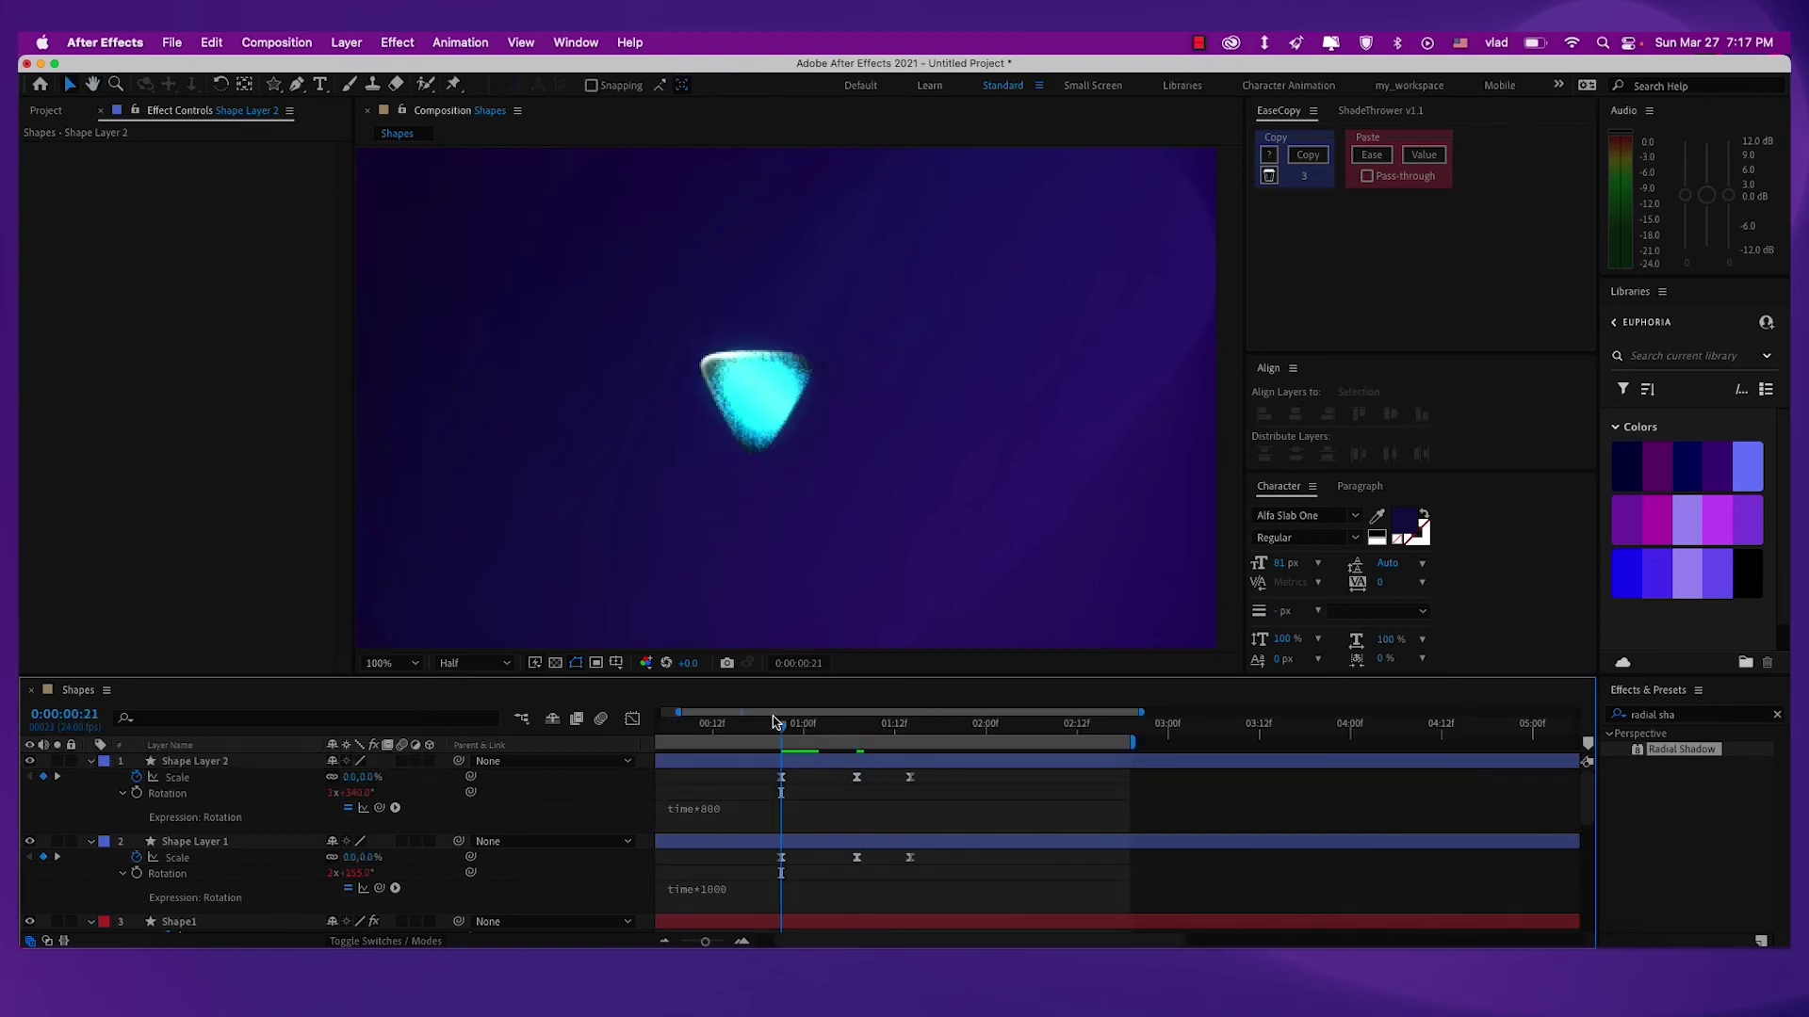
pyautogui.press('space')
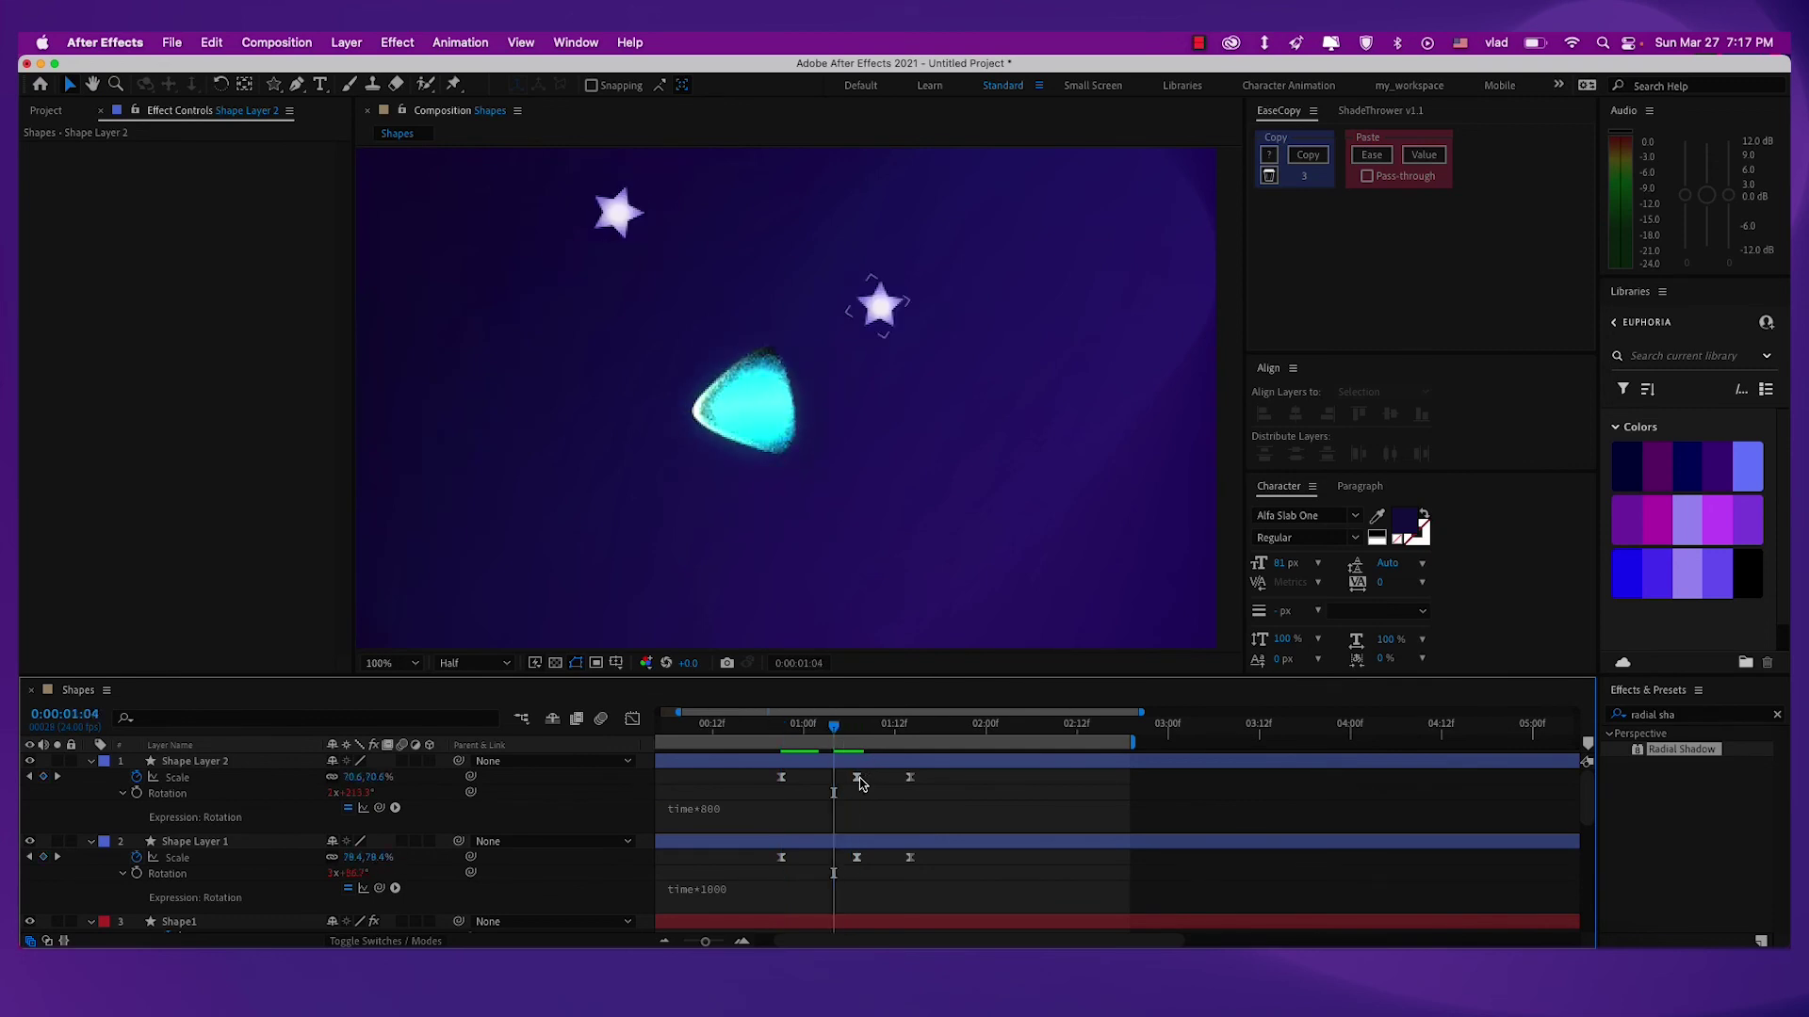
pyautogui.moveTo(858, 780); pyautogui.dragTo(833, 784)
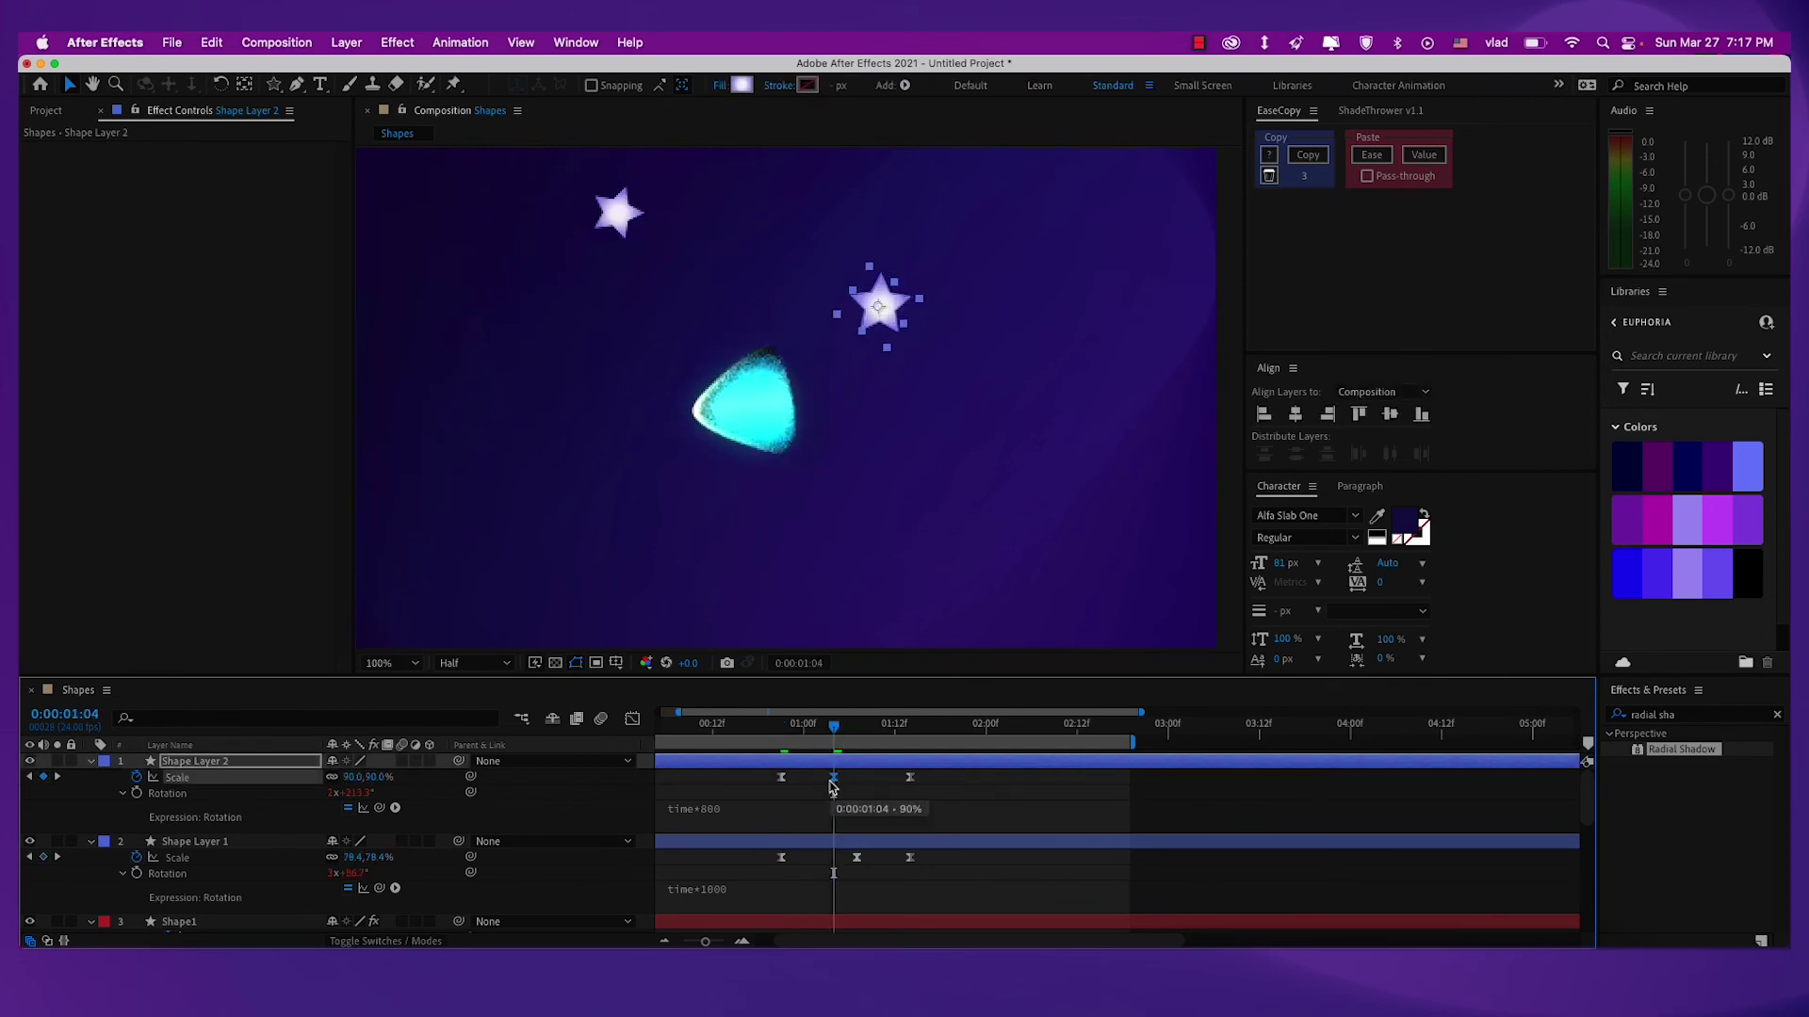
# Move Shape Layer 2's last Scale keyframe to 0:00:01:10, and shift all three of its Scale keyframes five frames later.
pyautogui.press('super+Right')
pyautogui.press('super+Right')
pyautogui.press('super+Right')
pyautogui.press('super+Right')
pyautogui.press('super+Right')
pyautogui.press('super+Right')
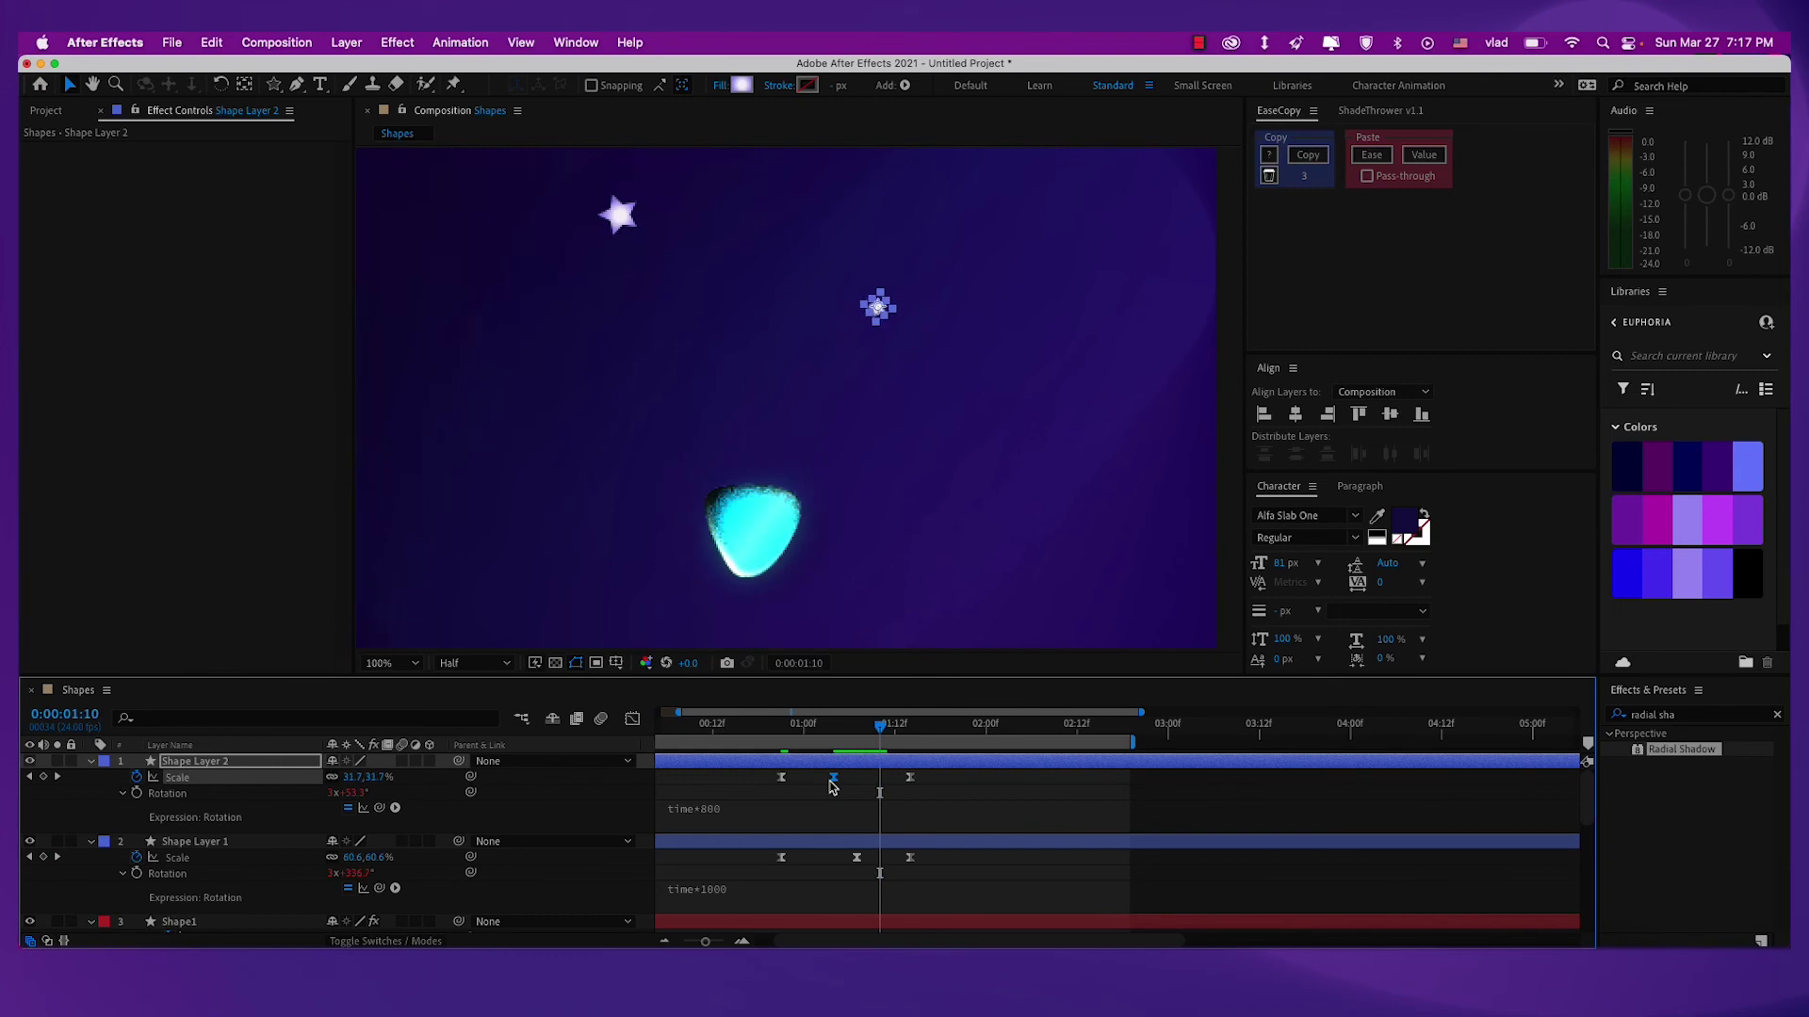
pyautogui.moveTo(910, 779); pyautogui.dragTo(769, 788)
pyautogui.moveTo(835, 780); pyautogui.dragTo(873, 783)
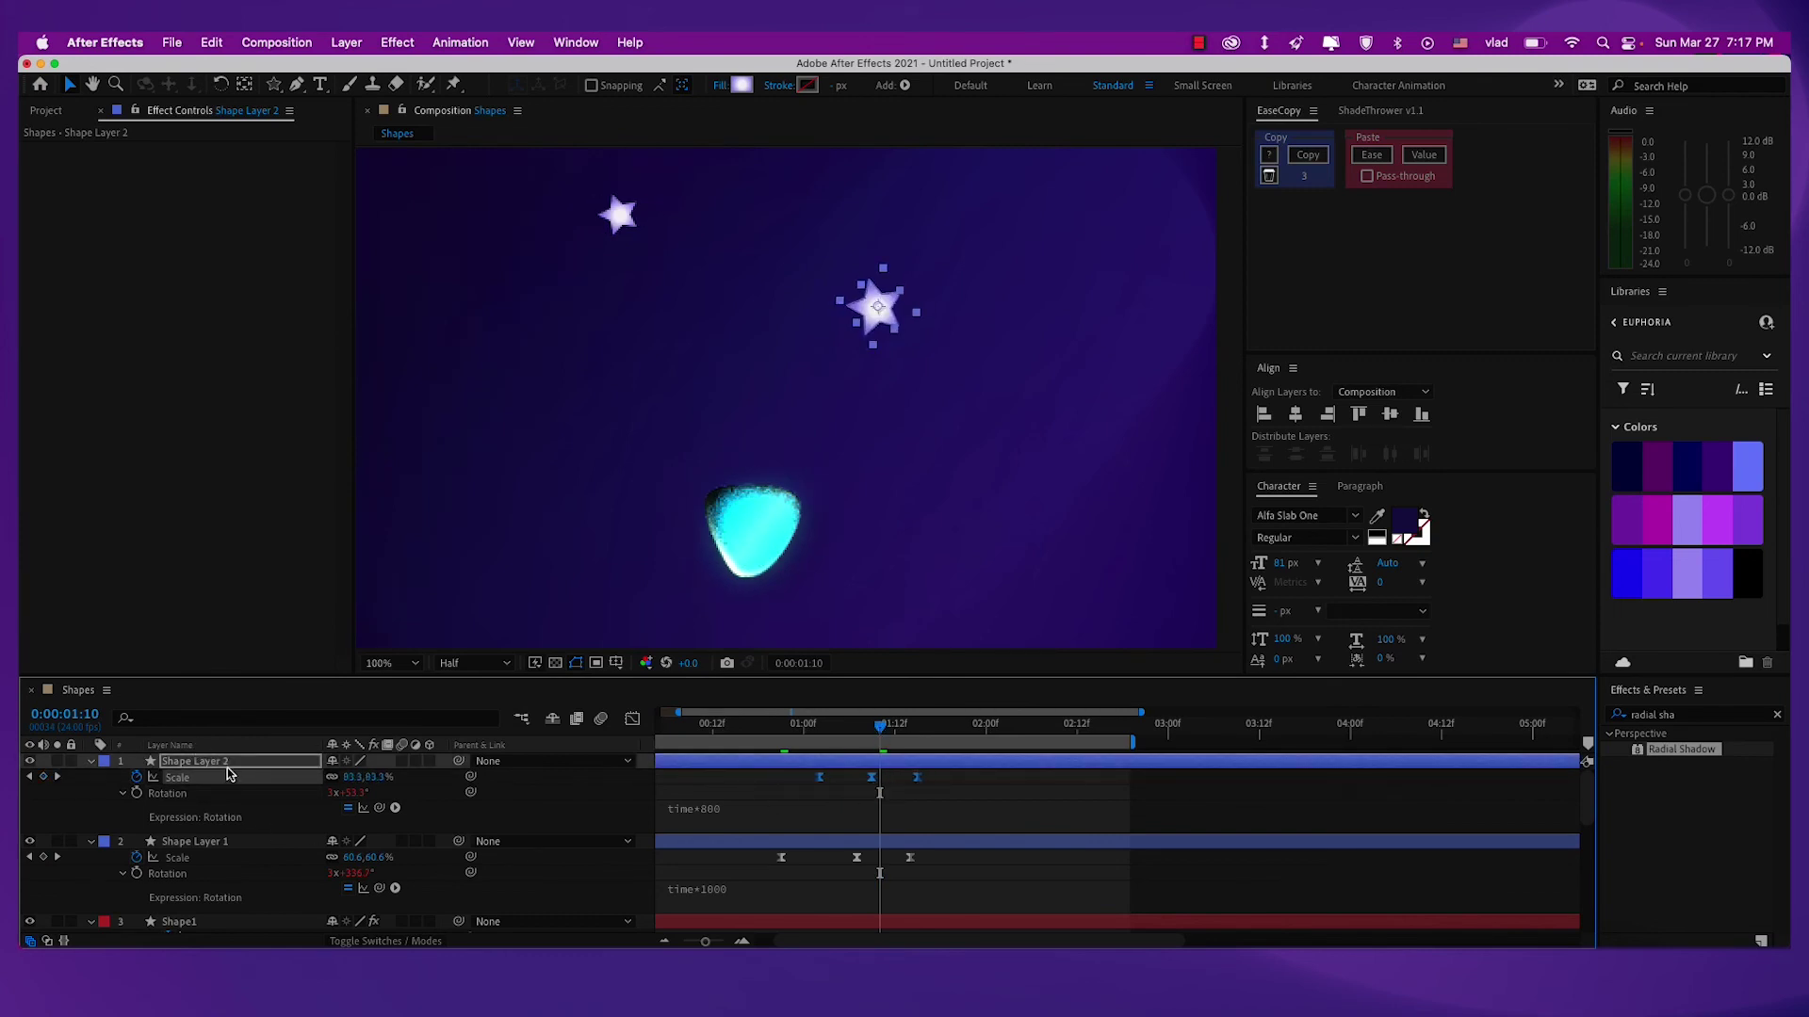
# Duplicate Shape Layer 2 and place the copy just above and to the left of the cyan triangle at 0:00:01:09.
pyautogui.press('super+d')
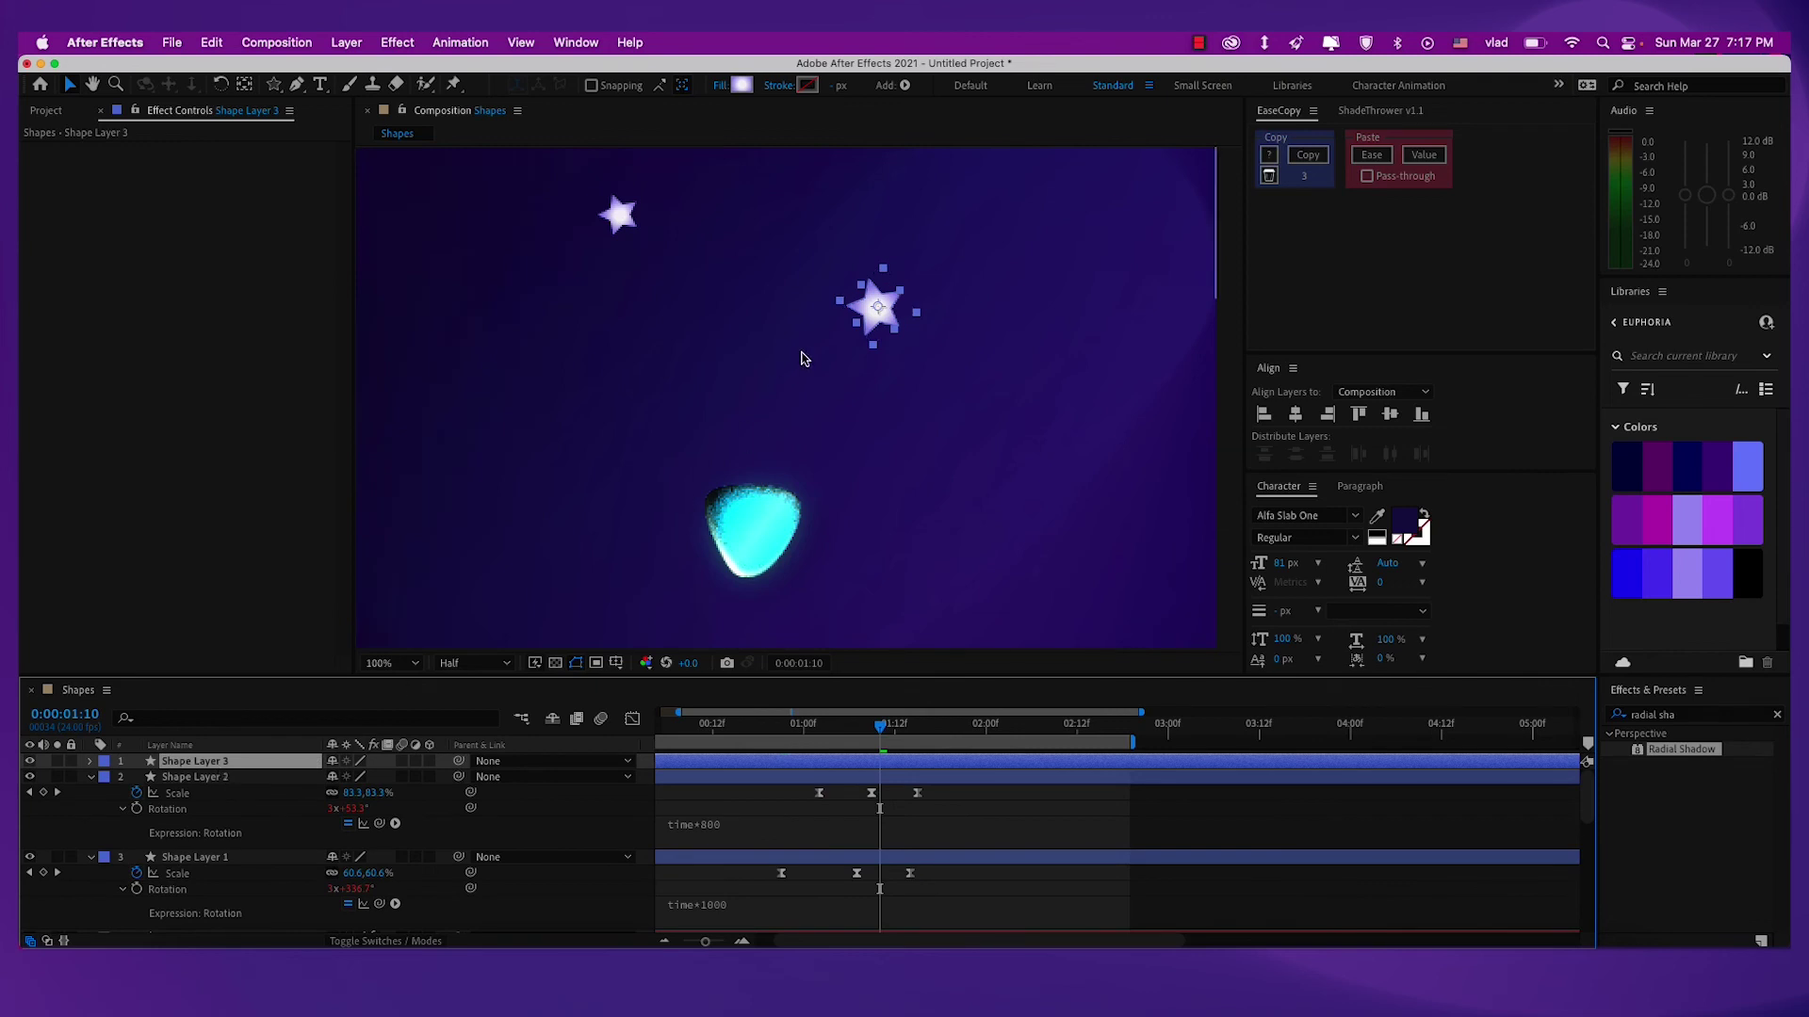
pyautogui.moveTo(878, 308); pyautogui.dragTo(713, 417)
pyautogui.moveTo(858, 725)
pyautogui.mouseDown()
pyautogui.moveTo(818, 727)
pyautogui.moveTo(872, 725)
pyautogui.mouseUp()
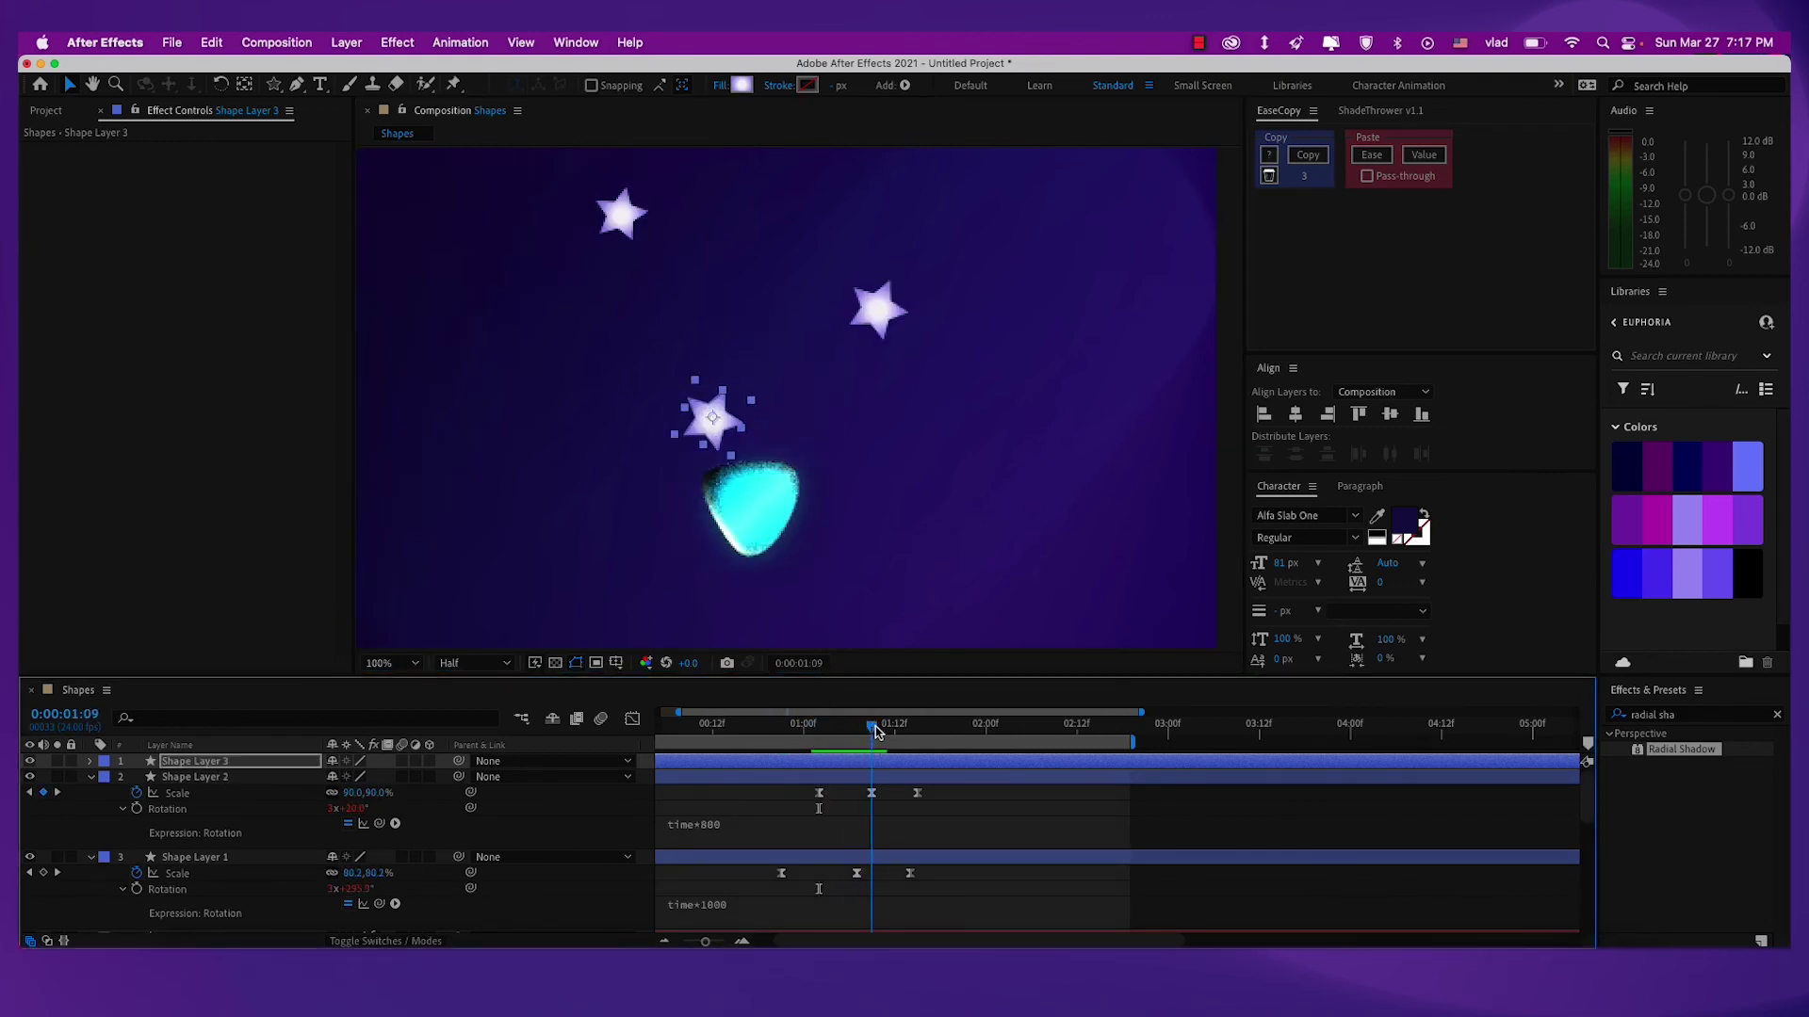
pyautogui.moveTo(703, 408); pyautogui.dragTo(671, 395)
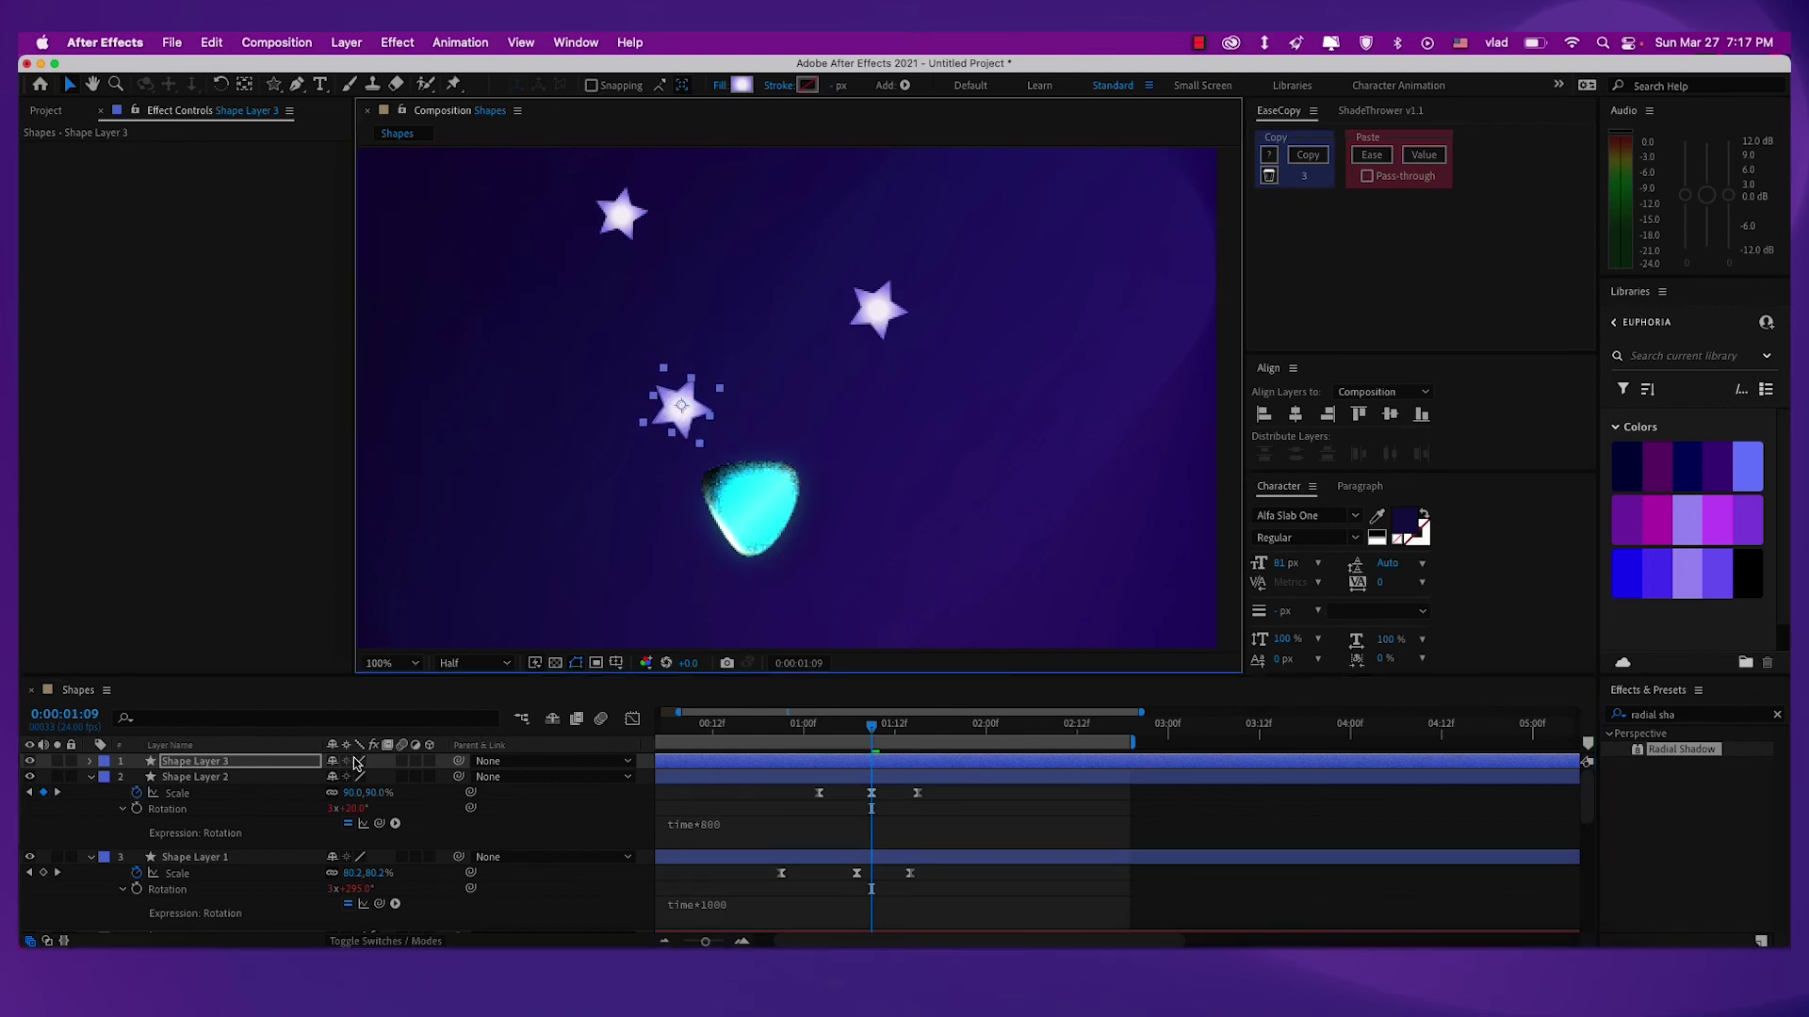
# Set the third star's Scale to 60% at its middle keyframe, 0:00:01:09.
pyautogui.press('s')
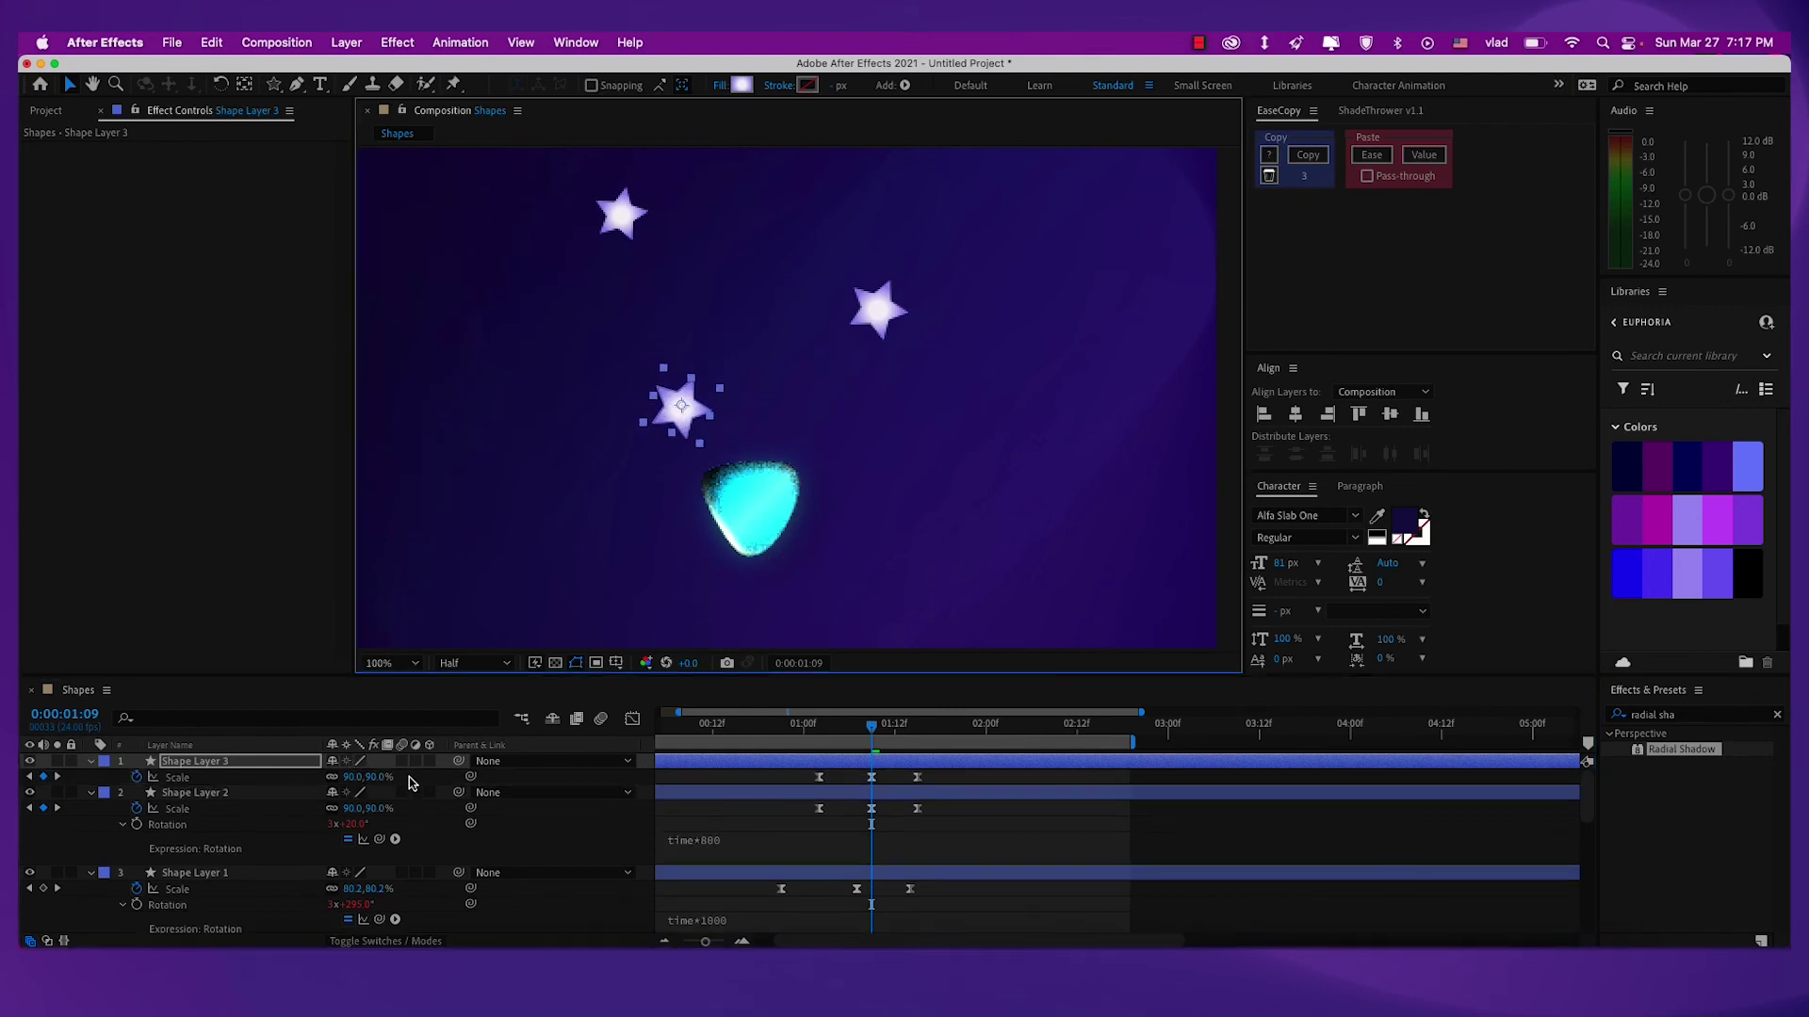
pyautogui.click(353, 778)
pyautogui.press('Return')
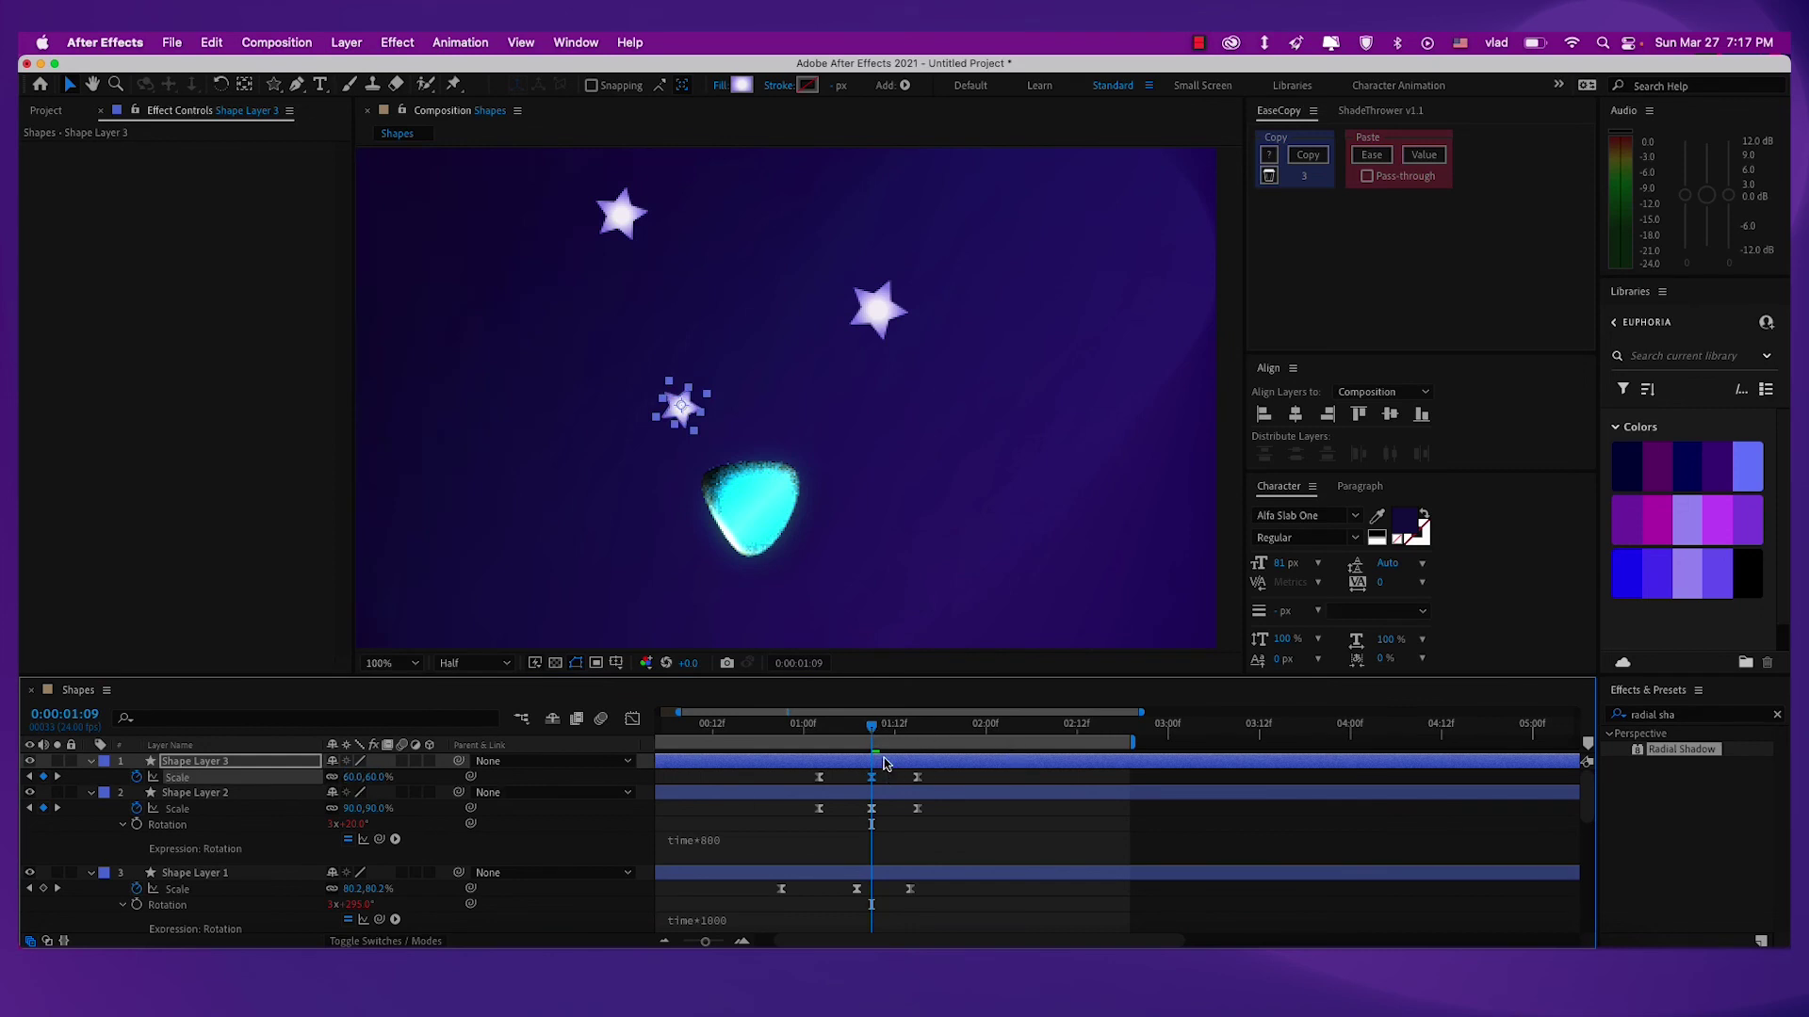
# Change the third star's Rotation expression to time*600.
pyautogui.click(164, 763)
pyautogui.hotkey('shift', 'r')
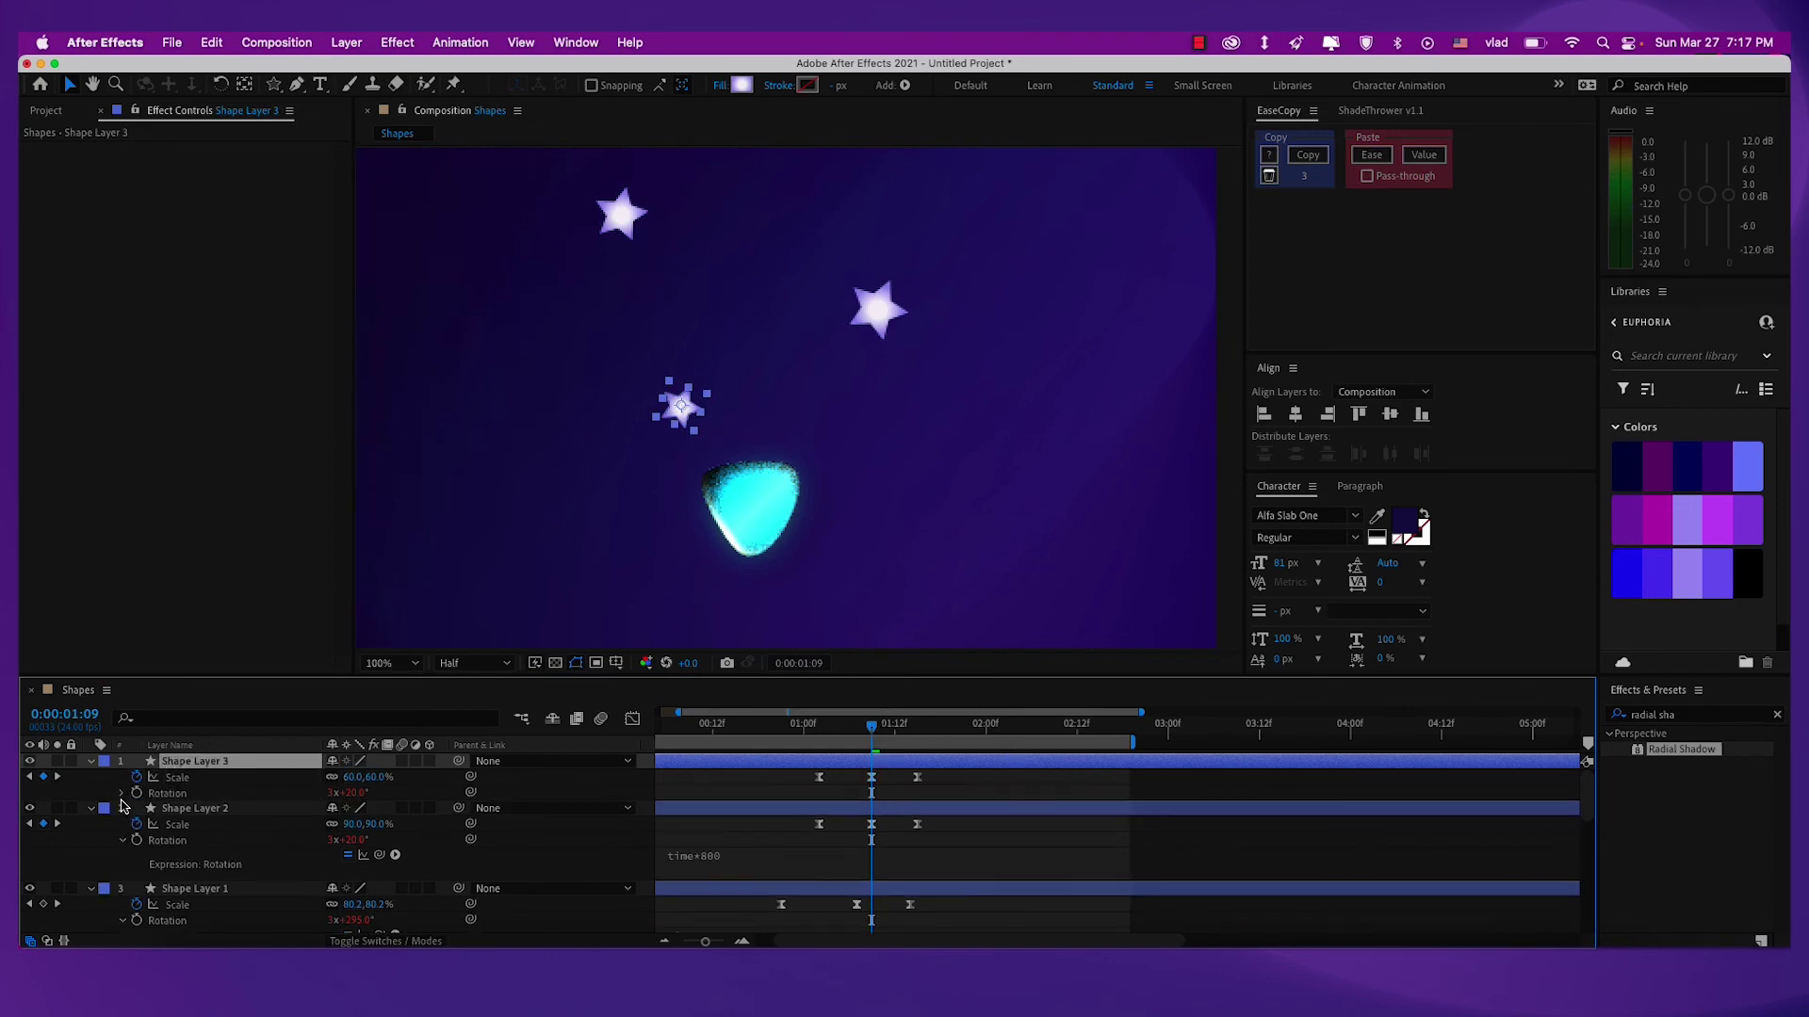
pyautogui.click(123, 794)
pyautogui.click(770, 812)
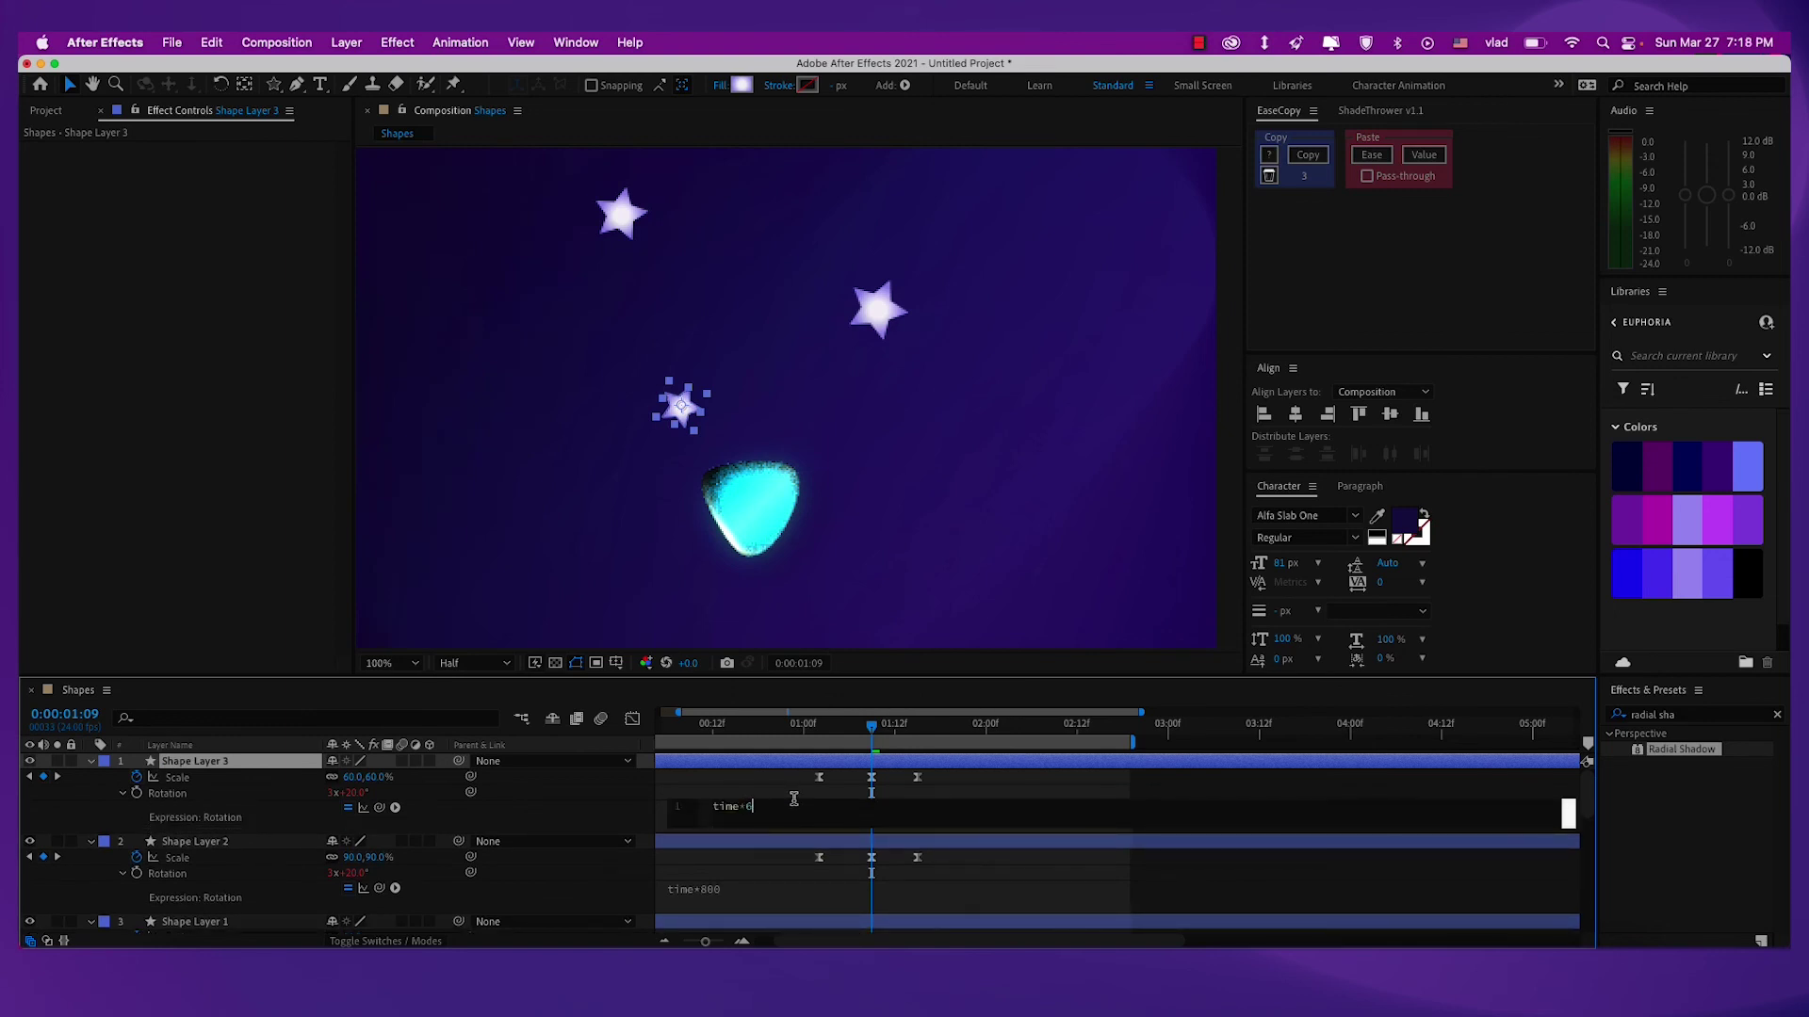
pyautogui.click(575, 779)
# Shift the third star's Scale keyframes to start at 0:00:01:00, preview them, and move the last one to 0:00:01:16.
pyautogui.moveTo(931, 783); pyautogui.dragTo(900, 845)
pyautogui.press('space')
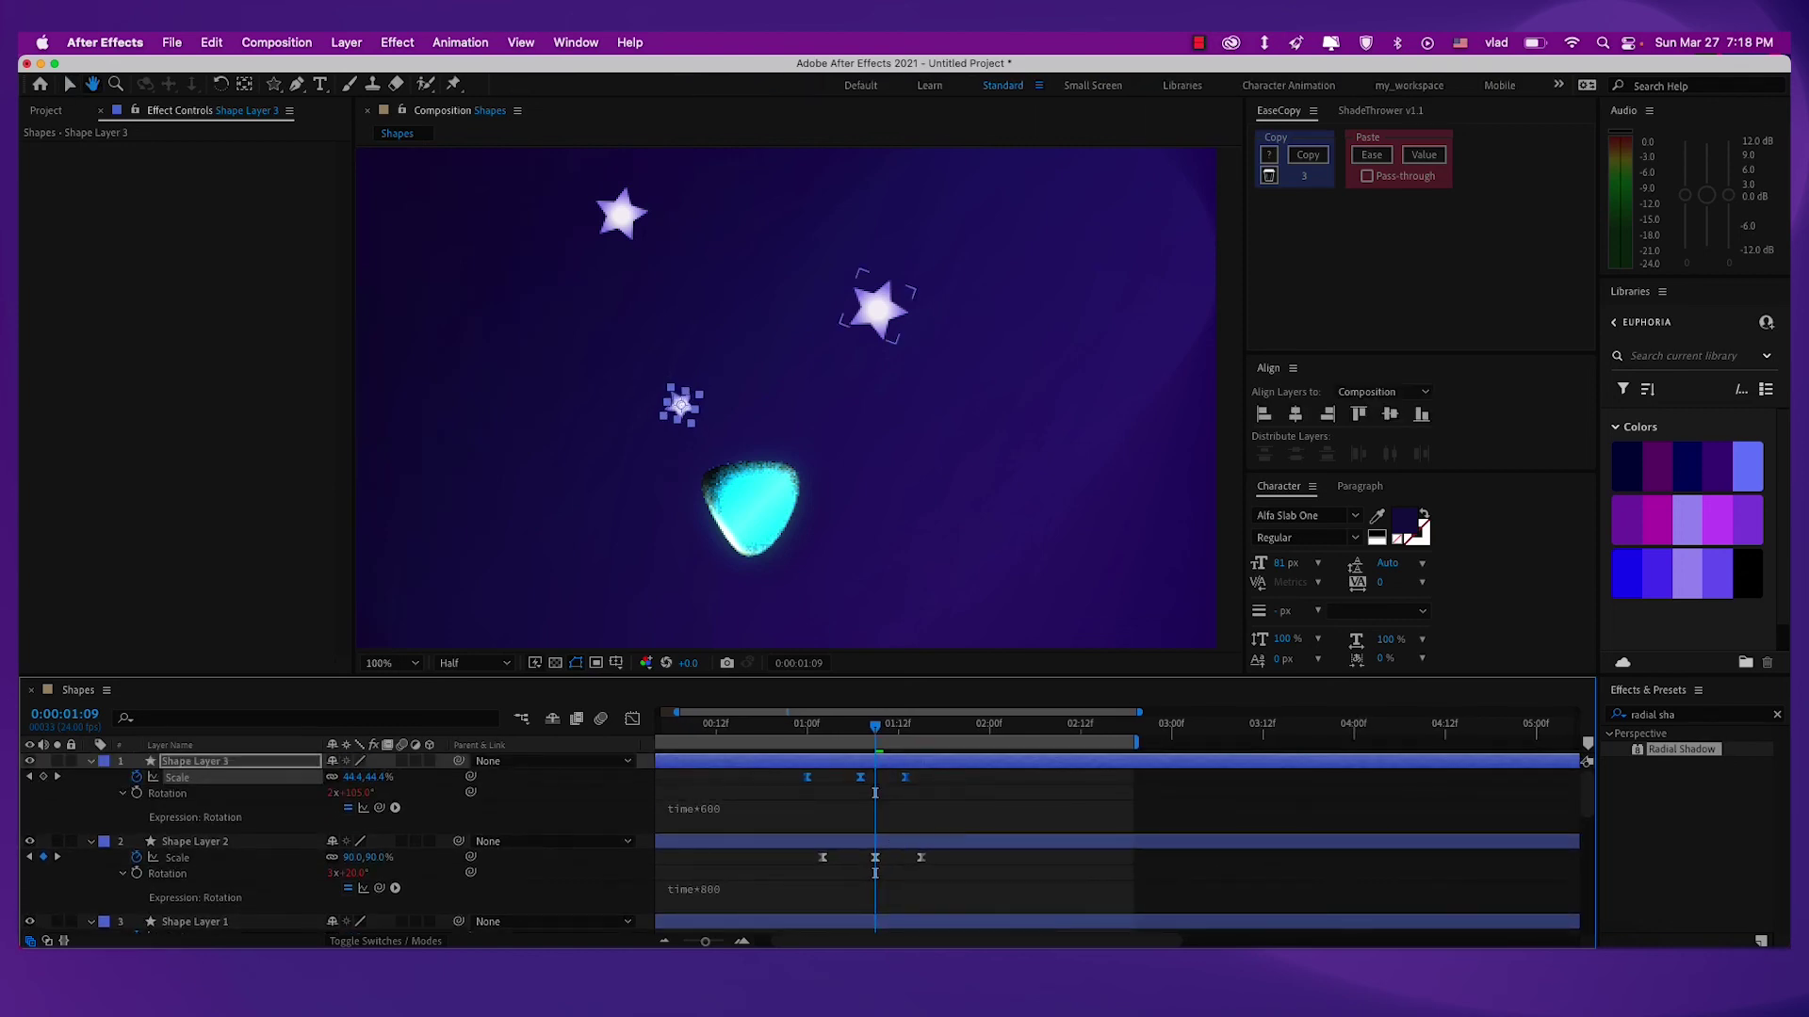
pyautogui.click(809, 725)
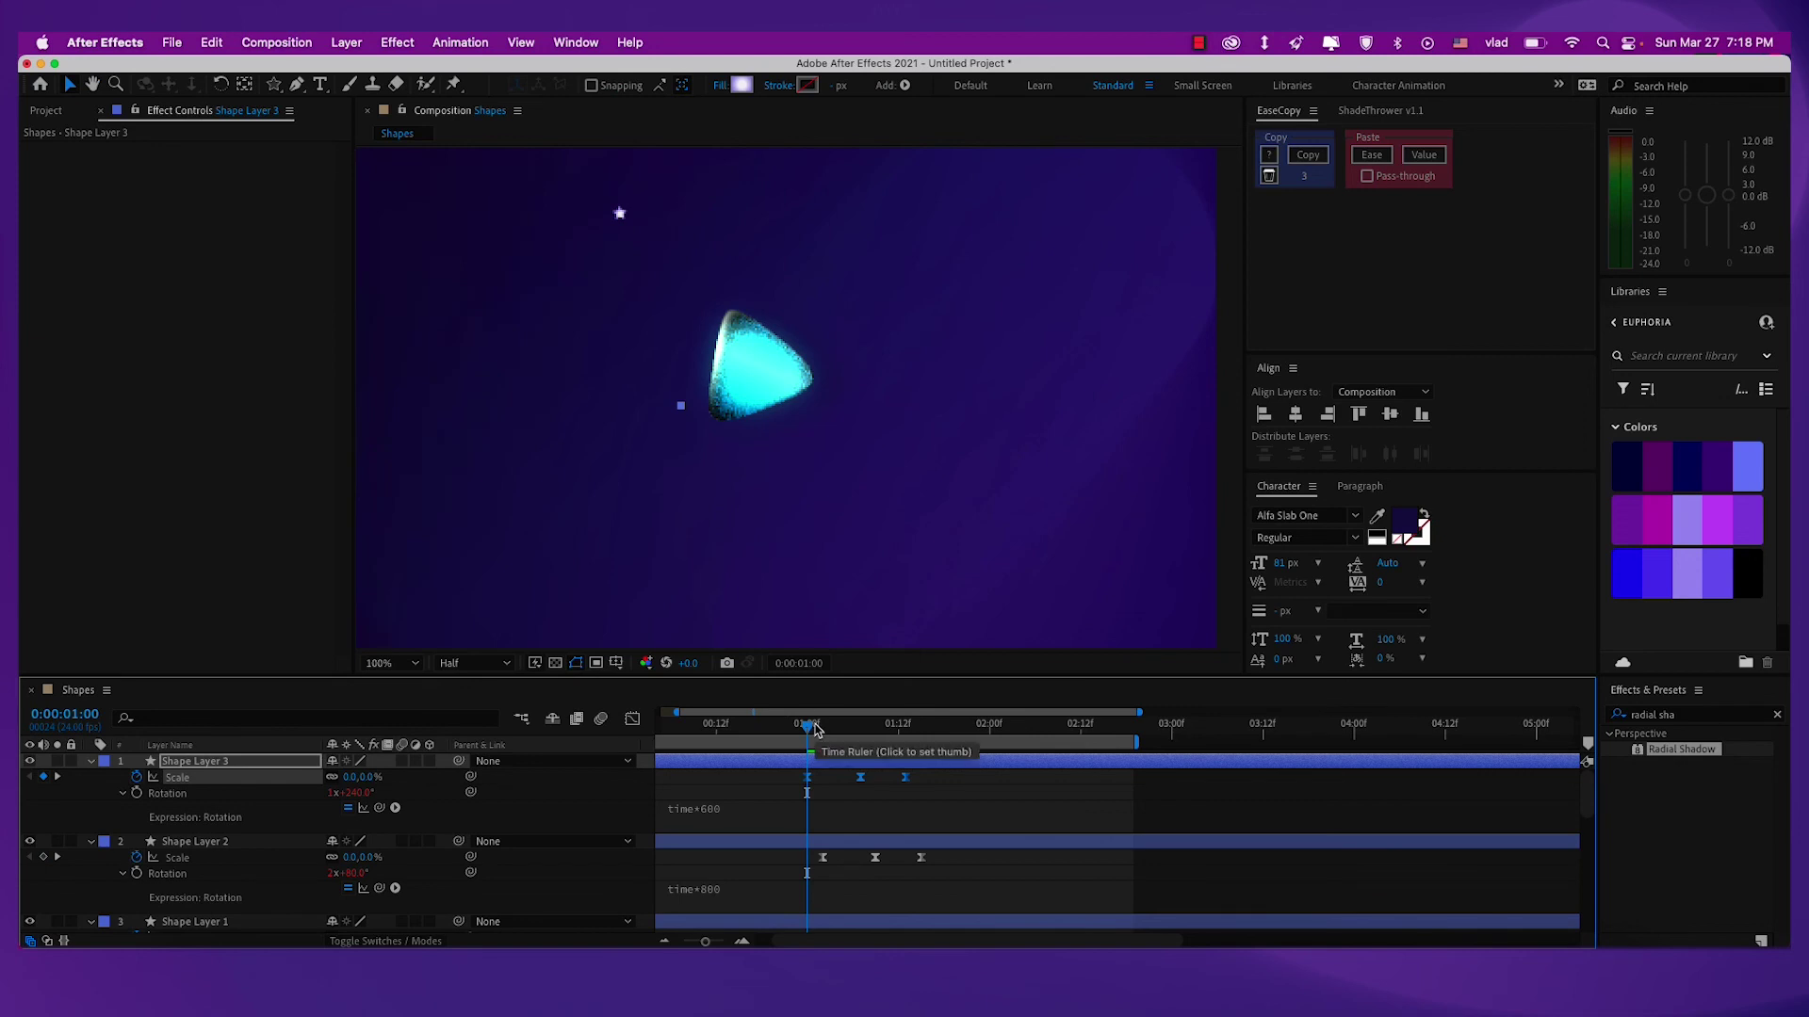
pyautogui.press('space')
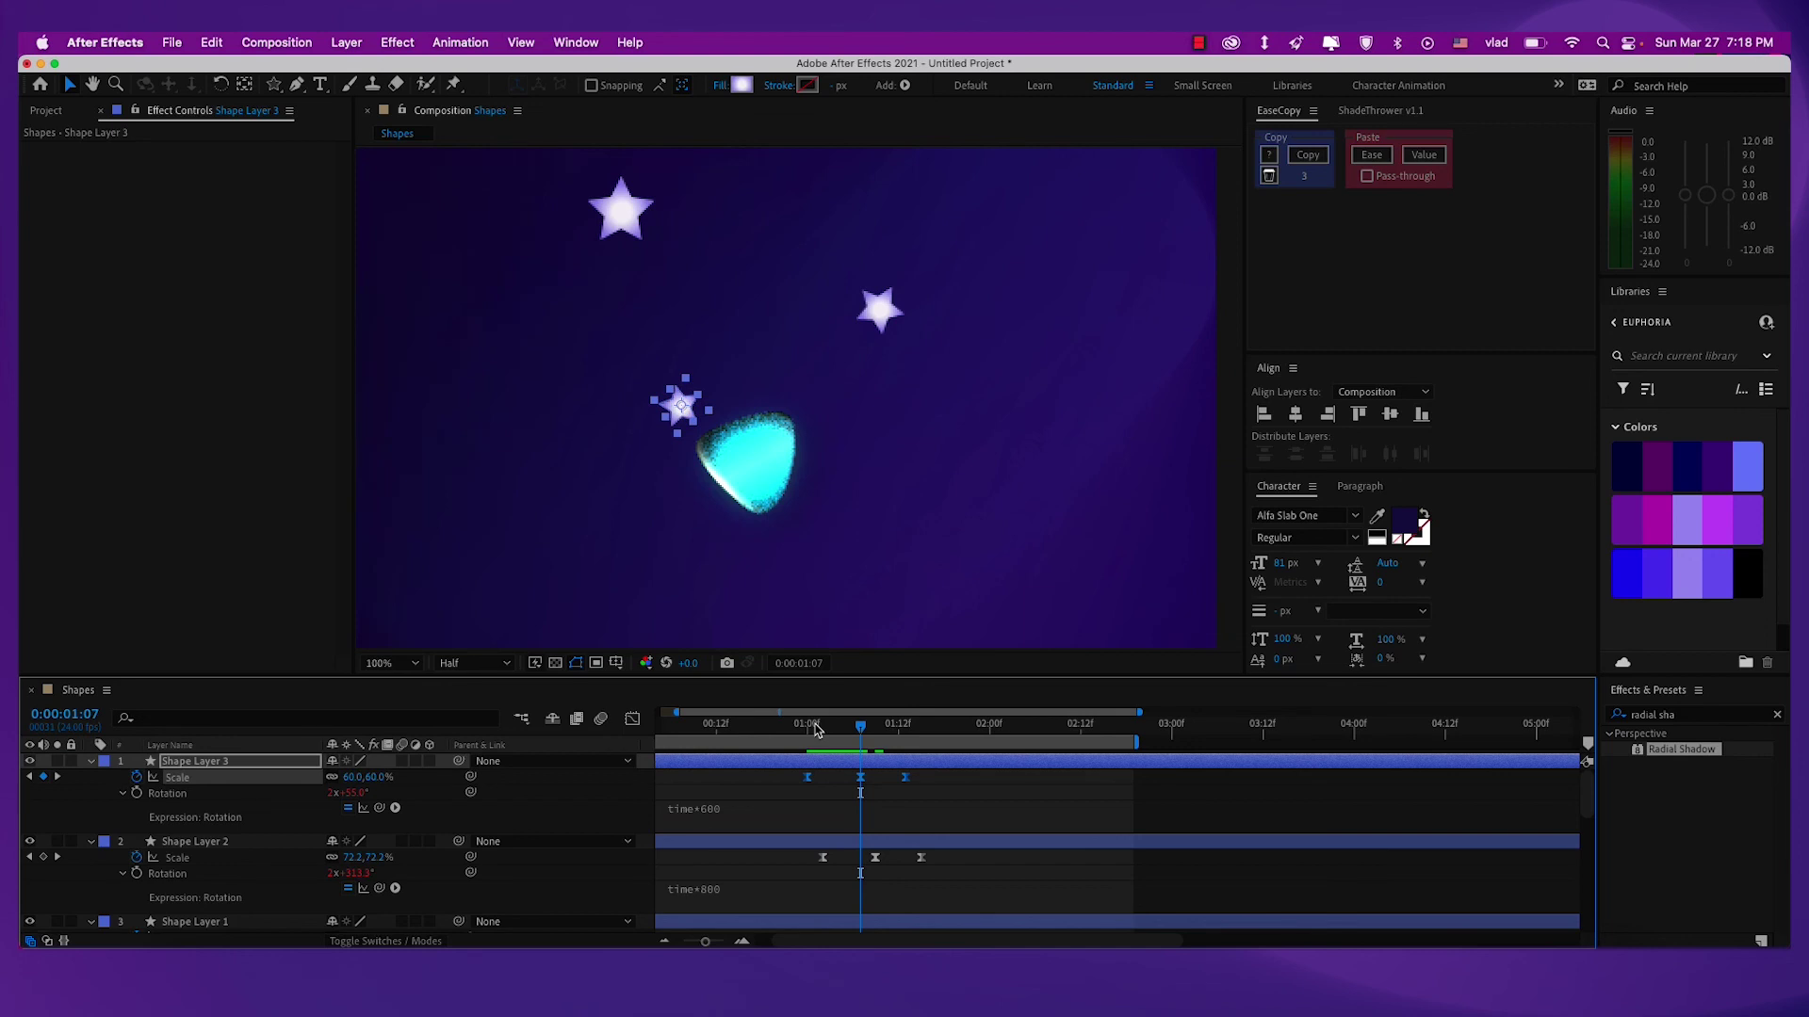
pyautogui.click(923, 790)
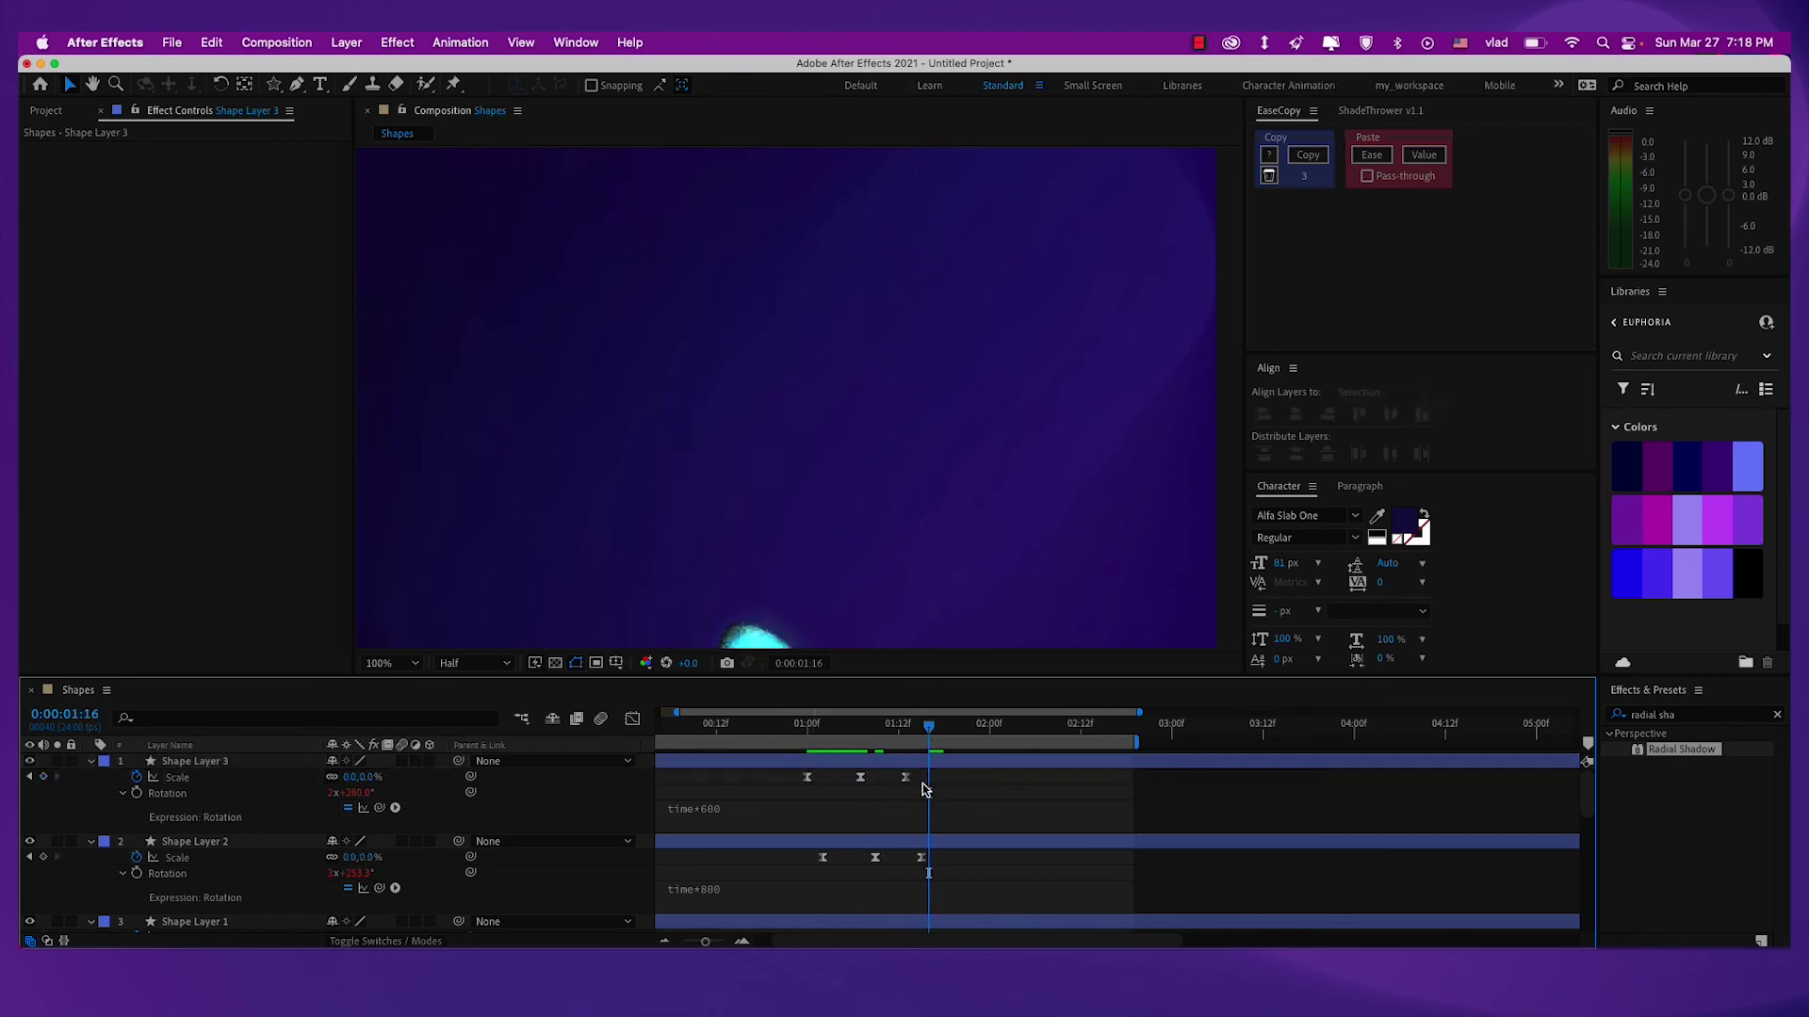
pyautogui.moveTo(905, 778); pyautogui.dragTo(928, 777)
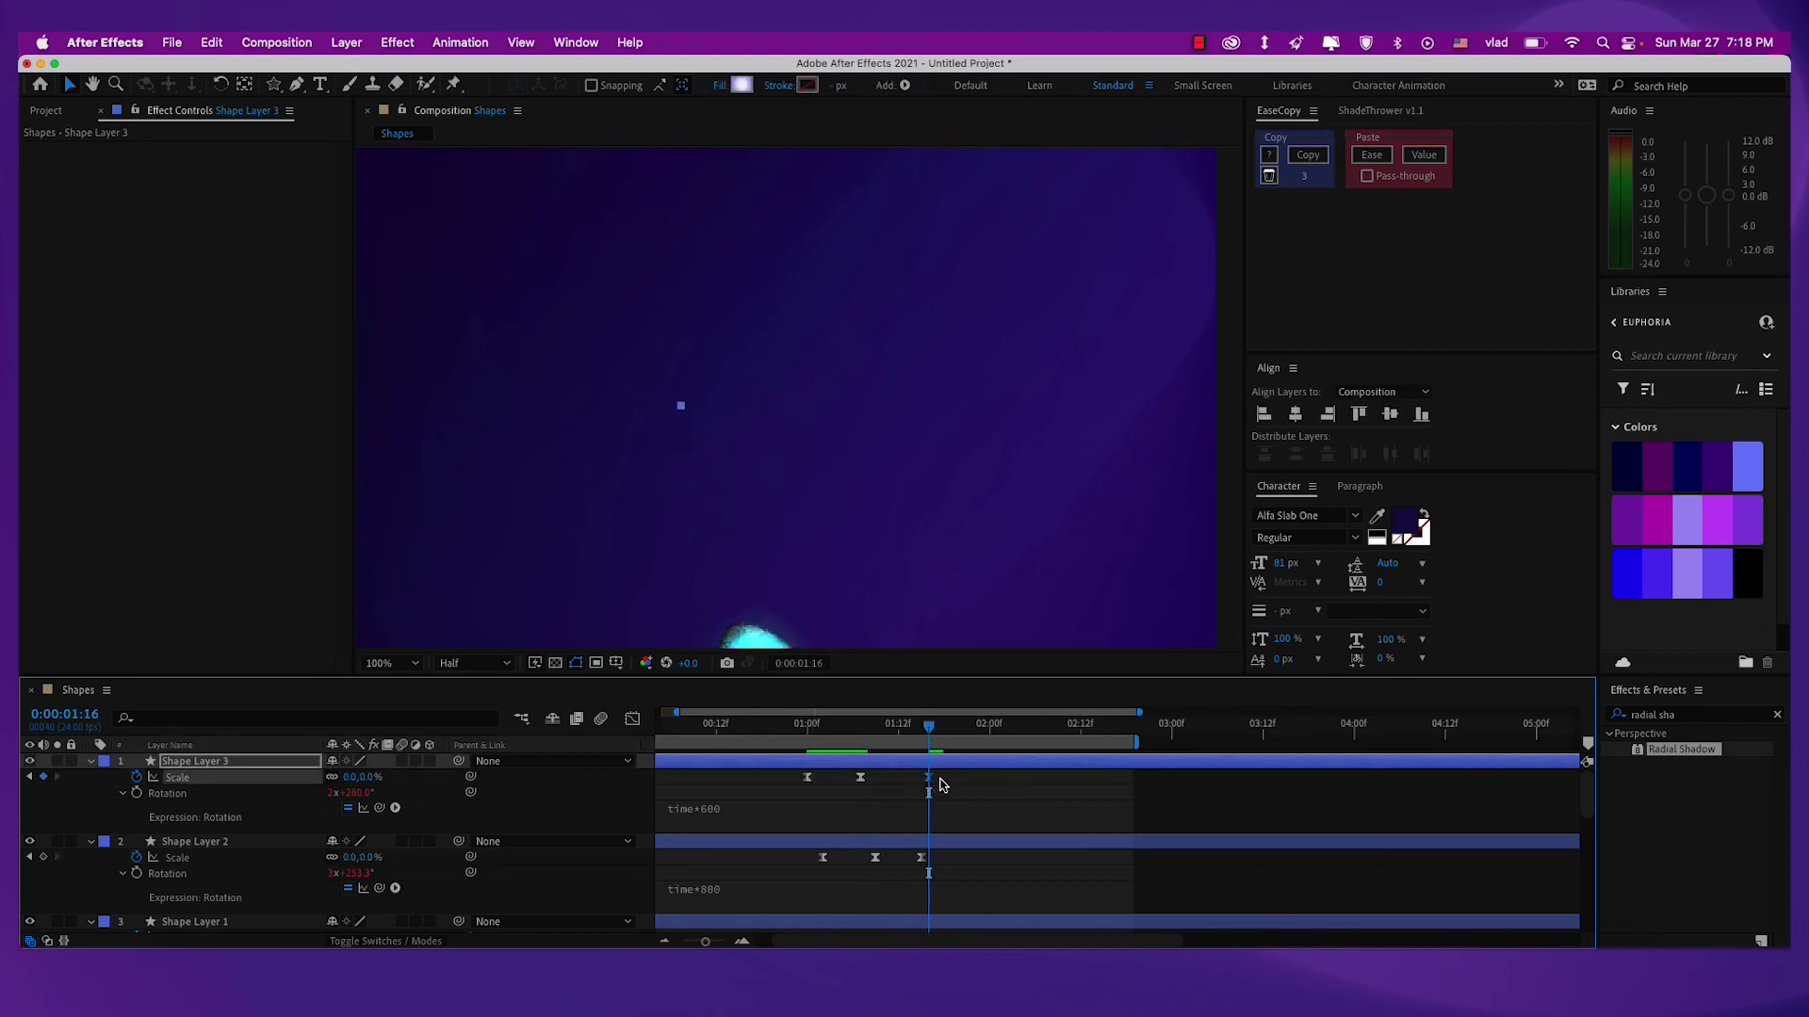
# Collapse the three star layers' properties and show only Scale for all of them.
pyautogui.scroll(-2, 839, 492)
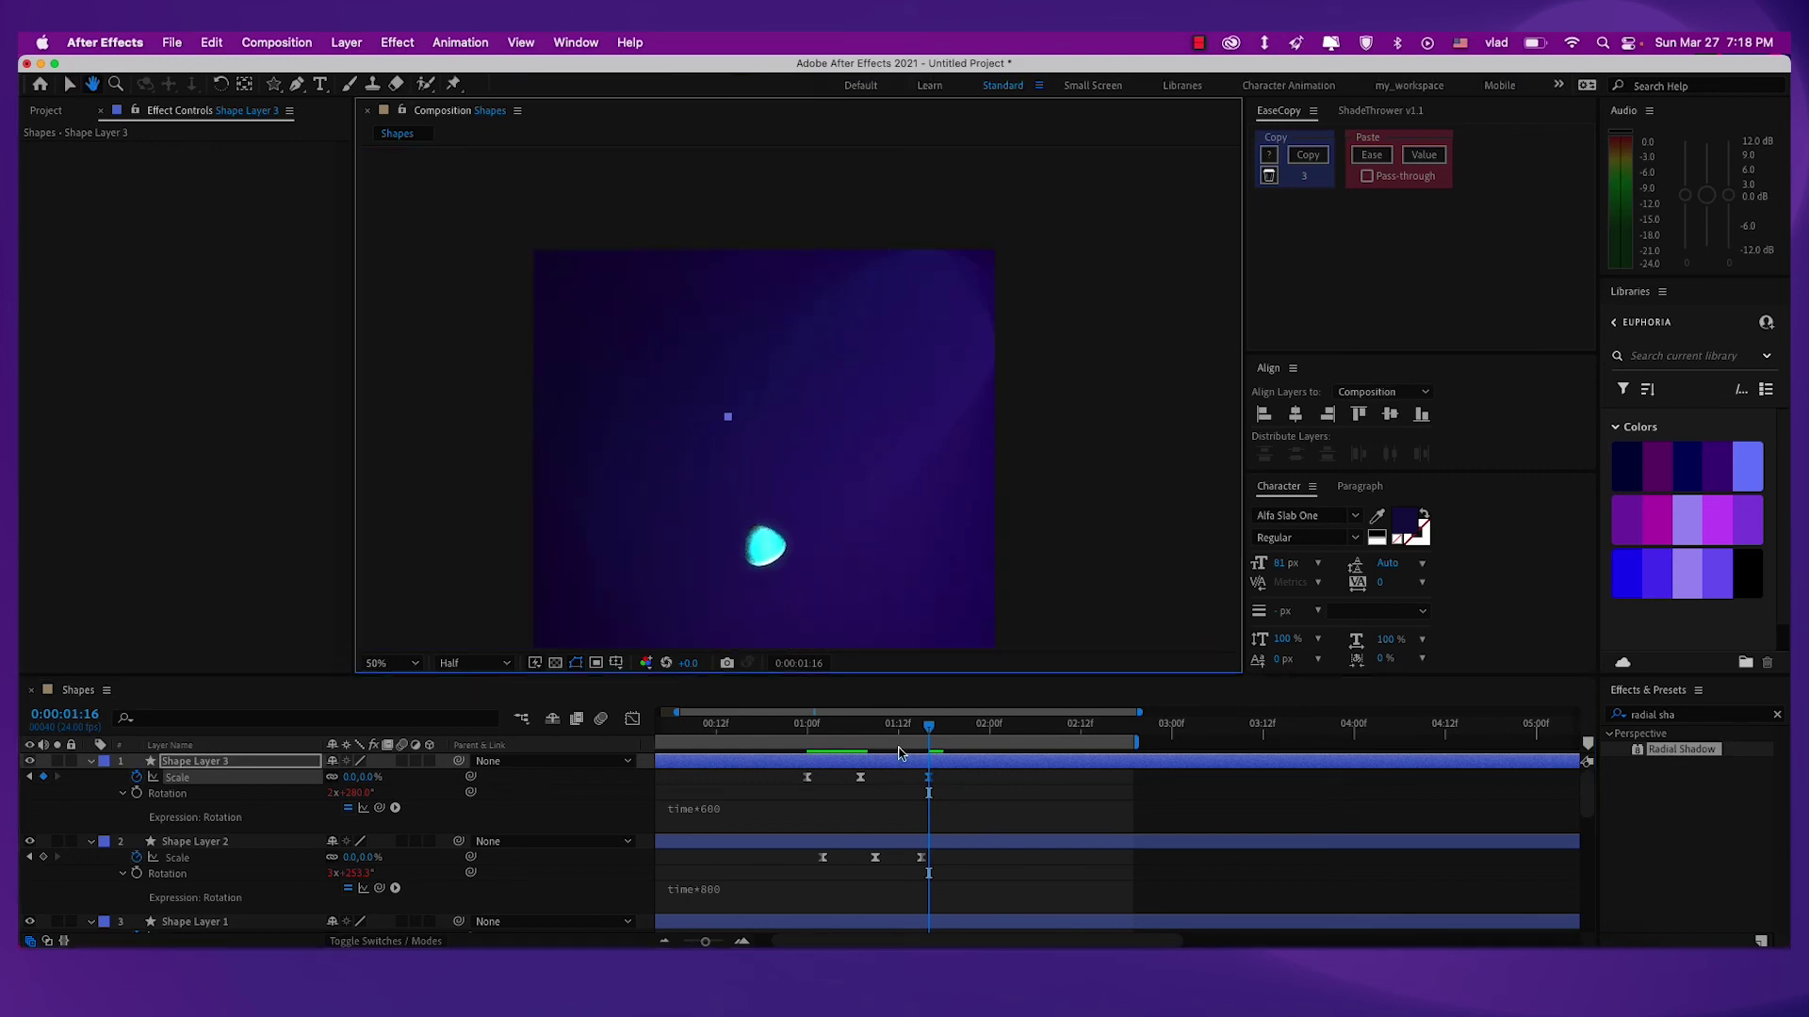
pyautogui.click(185, 764)
pyautogui.press('u')
pyautogui.click(196, 777)
pyautogui.press('u')
pyautogui.click(196, 793)
pyautogui.keyDown('shift'); pyautogui.click(195, 762); pyautogui.keyUp('shift')
pyautogui.press('s')
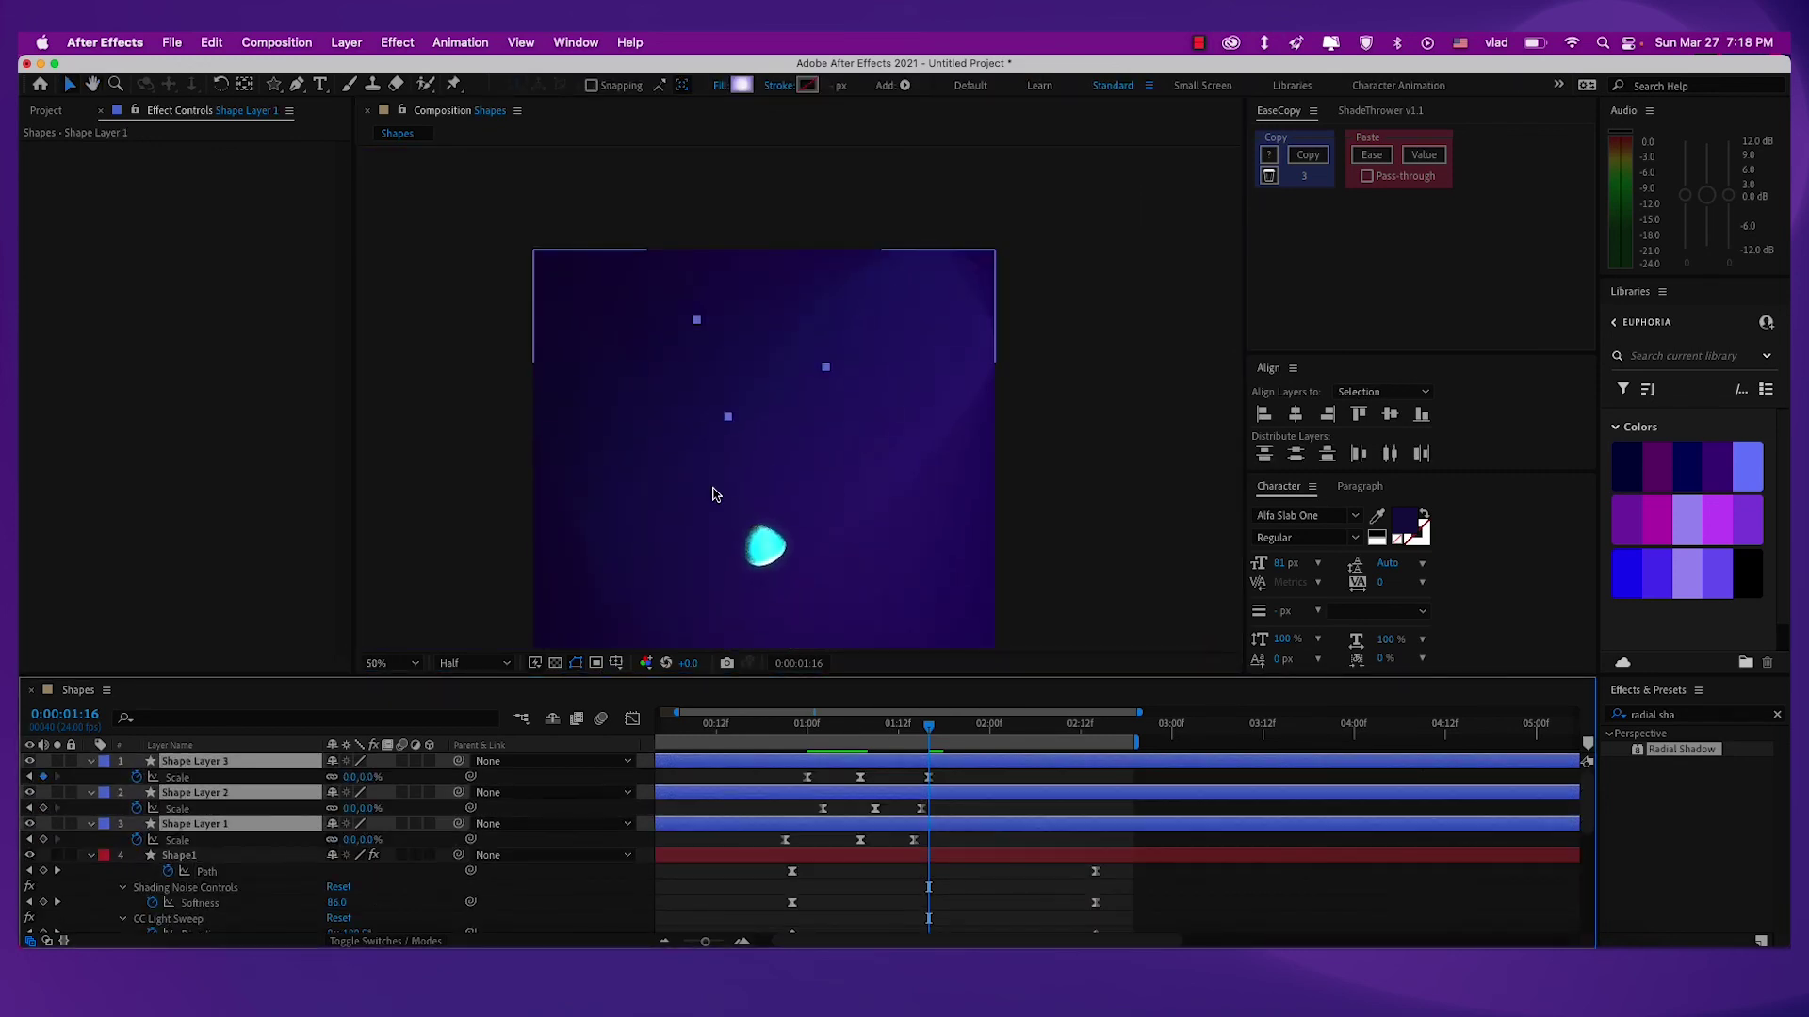
# Fit the whole composition in view, shift all three stars' Scale keyframes two frames earlier, and preview the timing.
pyautogui.scroll(-2, 718, 490)
pyautogui.hotkey('shift', '/')
pyautogui.press('space')
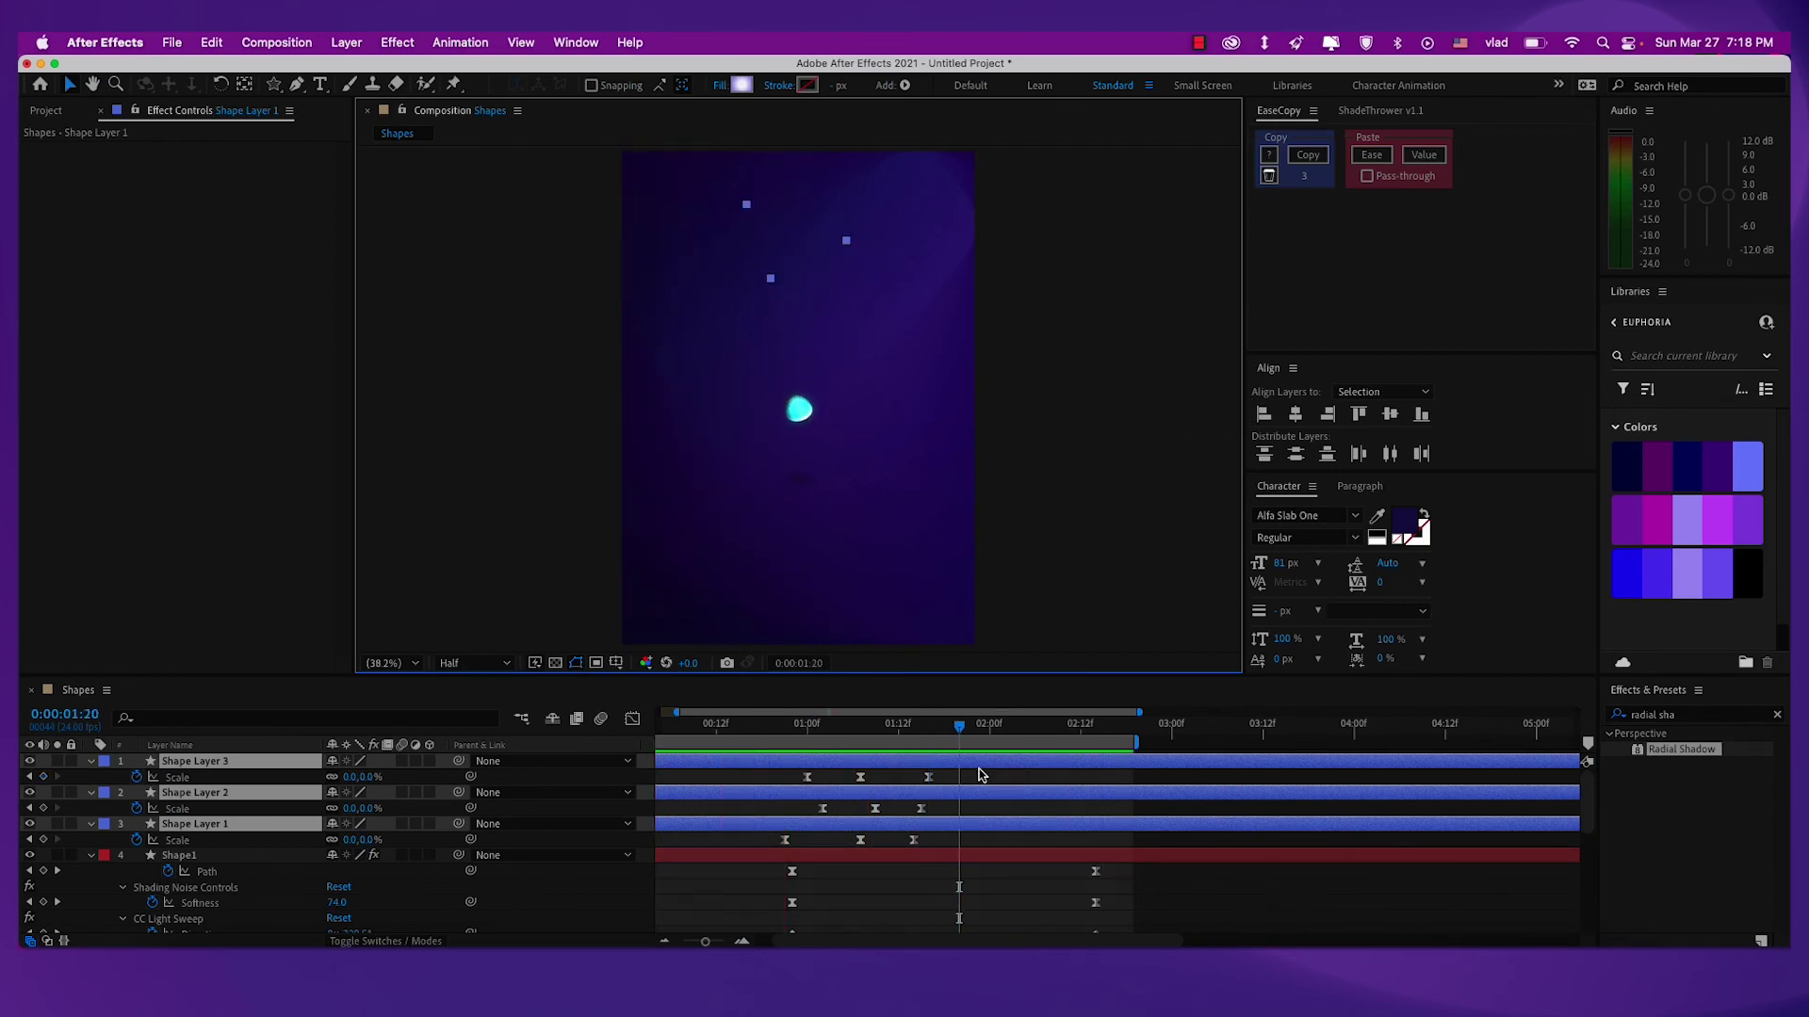
pyautogui.moveTo(949, 771); pyautogui.dragTo(777, 846)
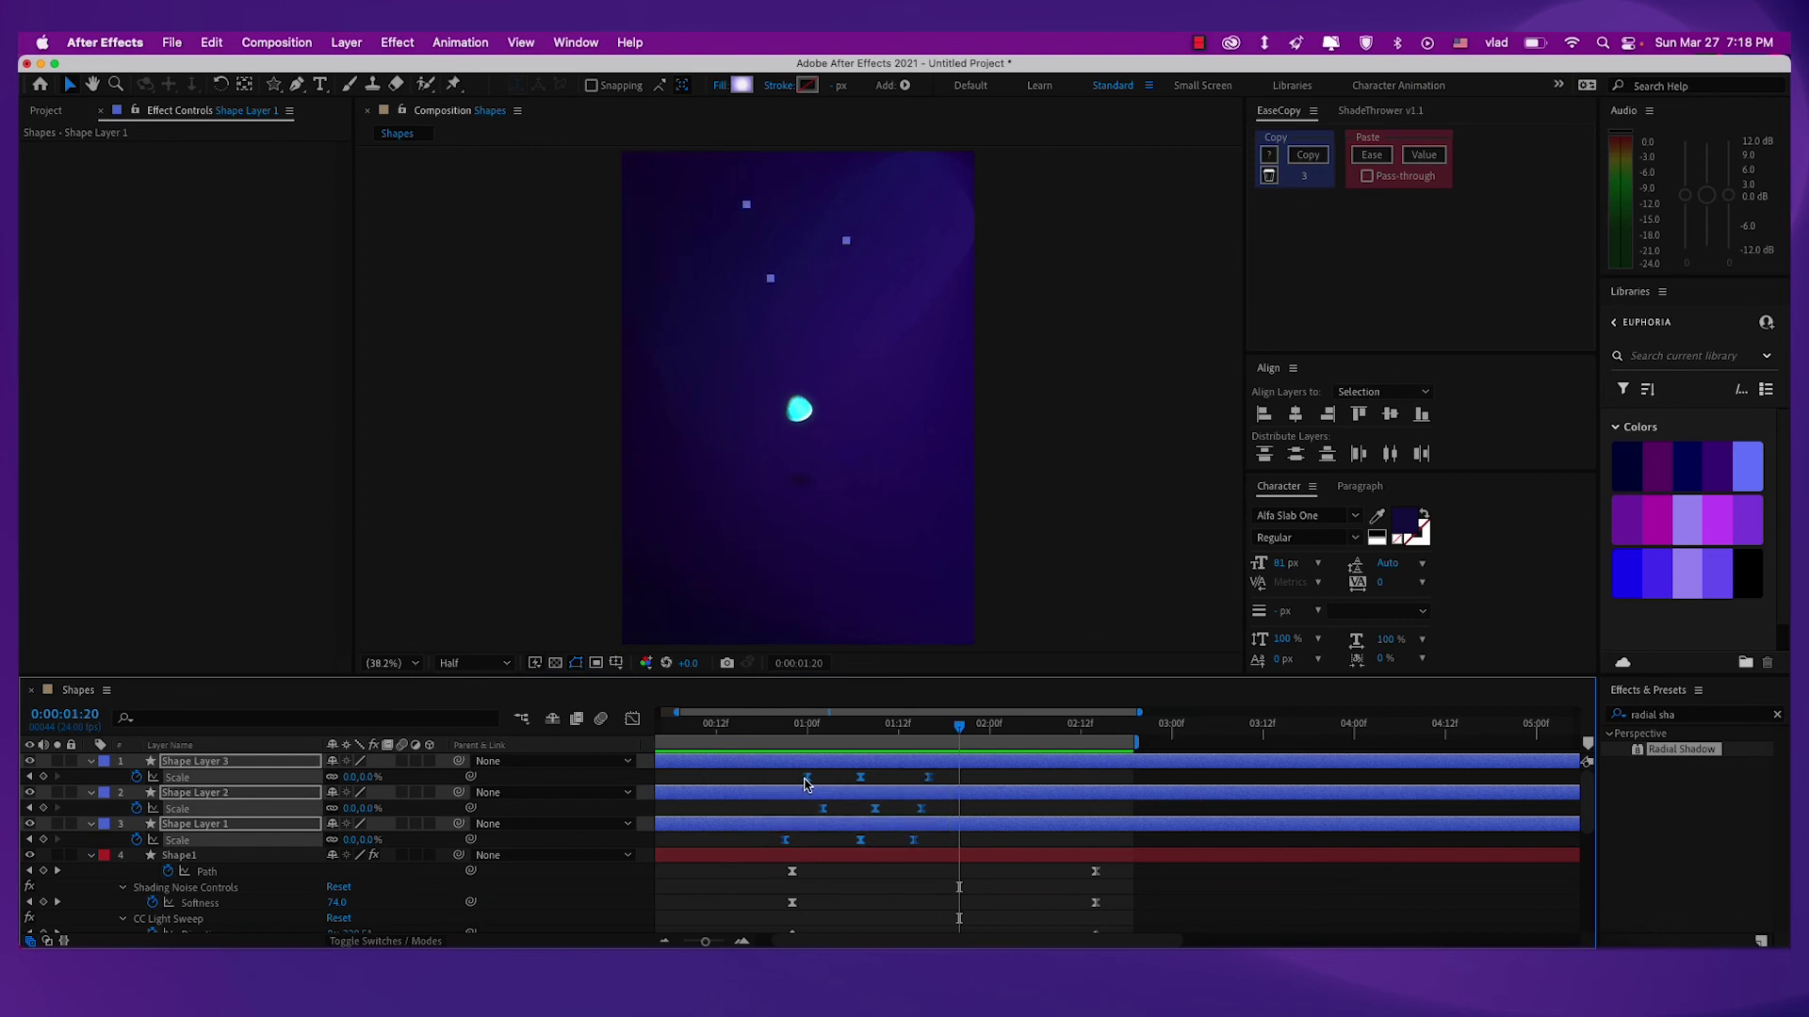
pyautogui.moveTo(805, 779); pyautogui.dragTo(792, 781)
pyautogui.click(740, 729)
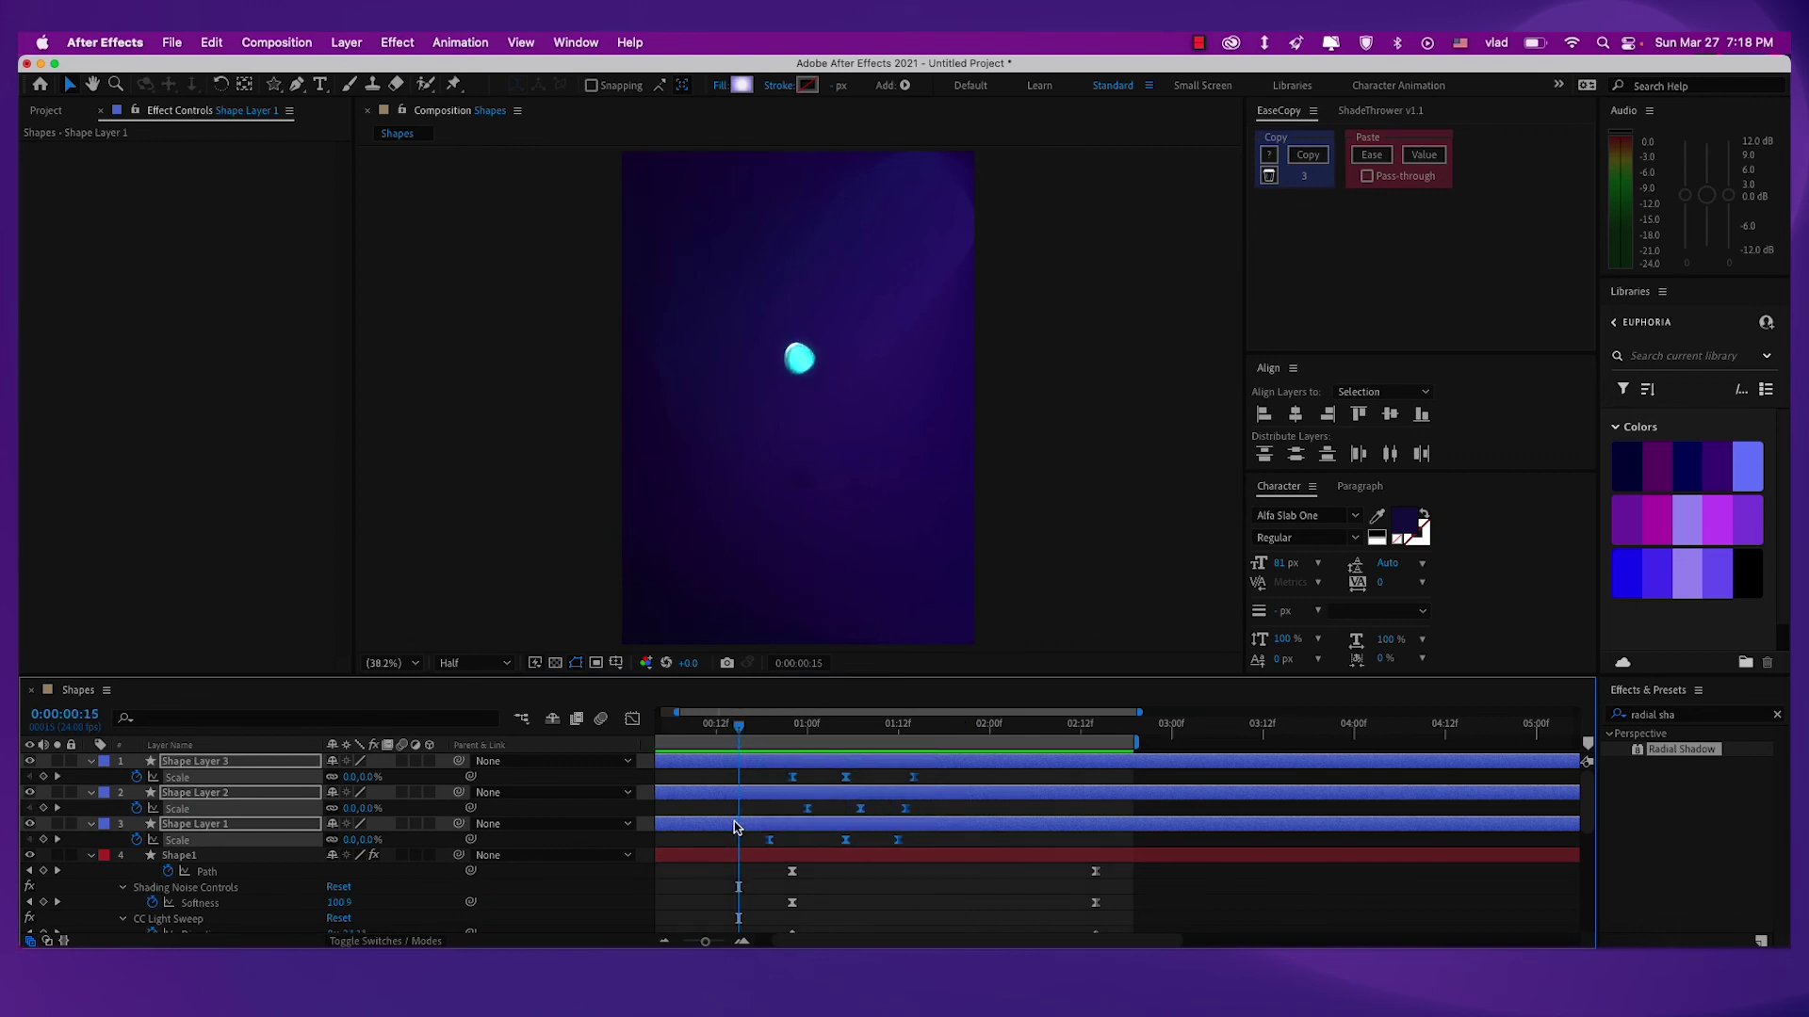
pyautogui.press('space')
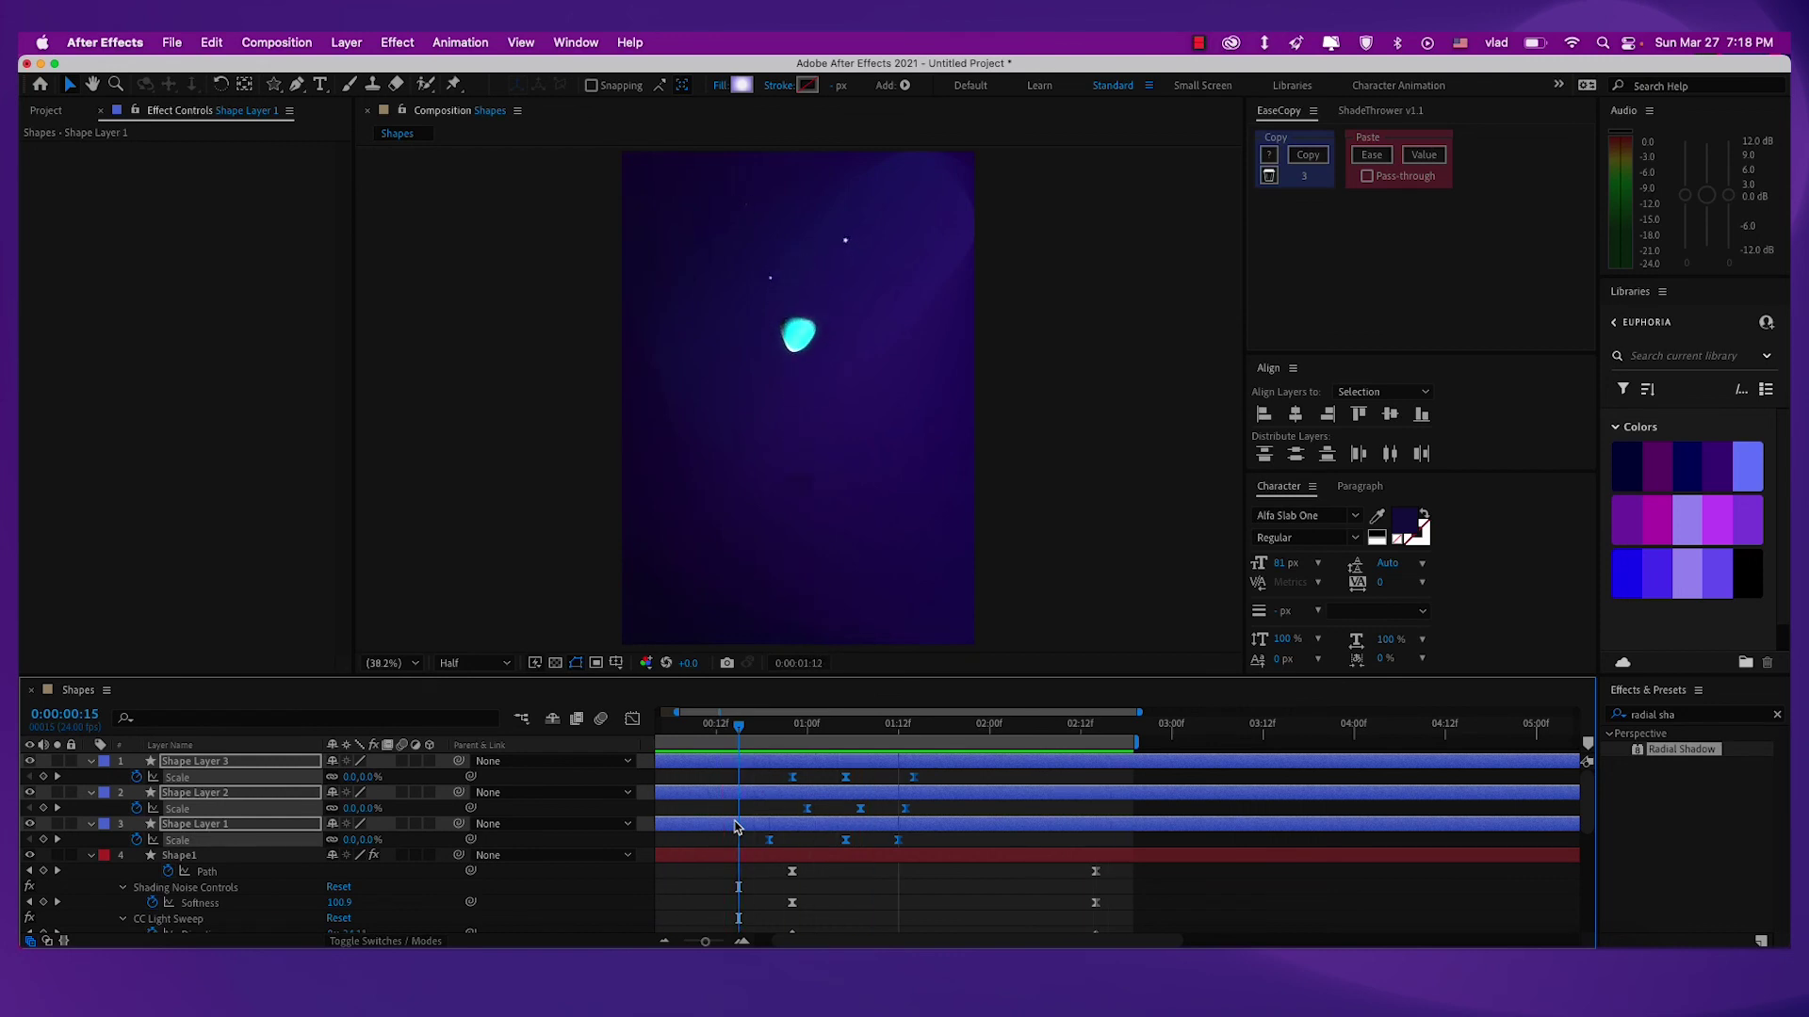
pyautogui.press('space')
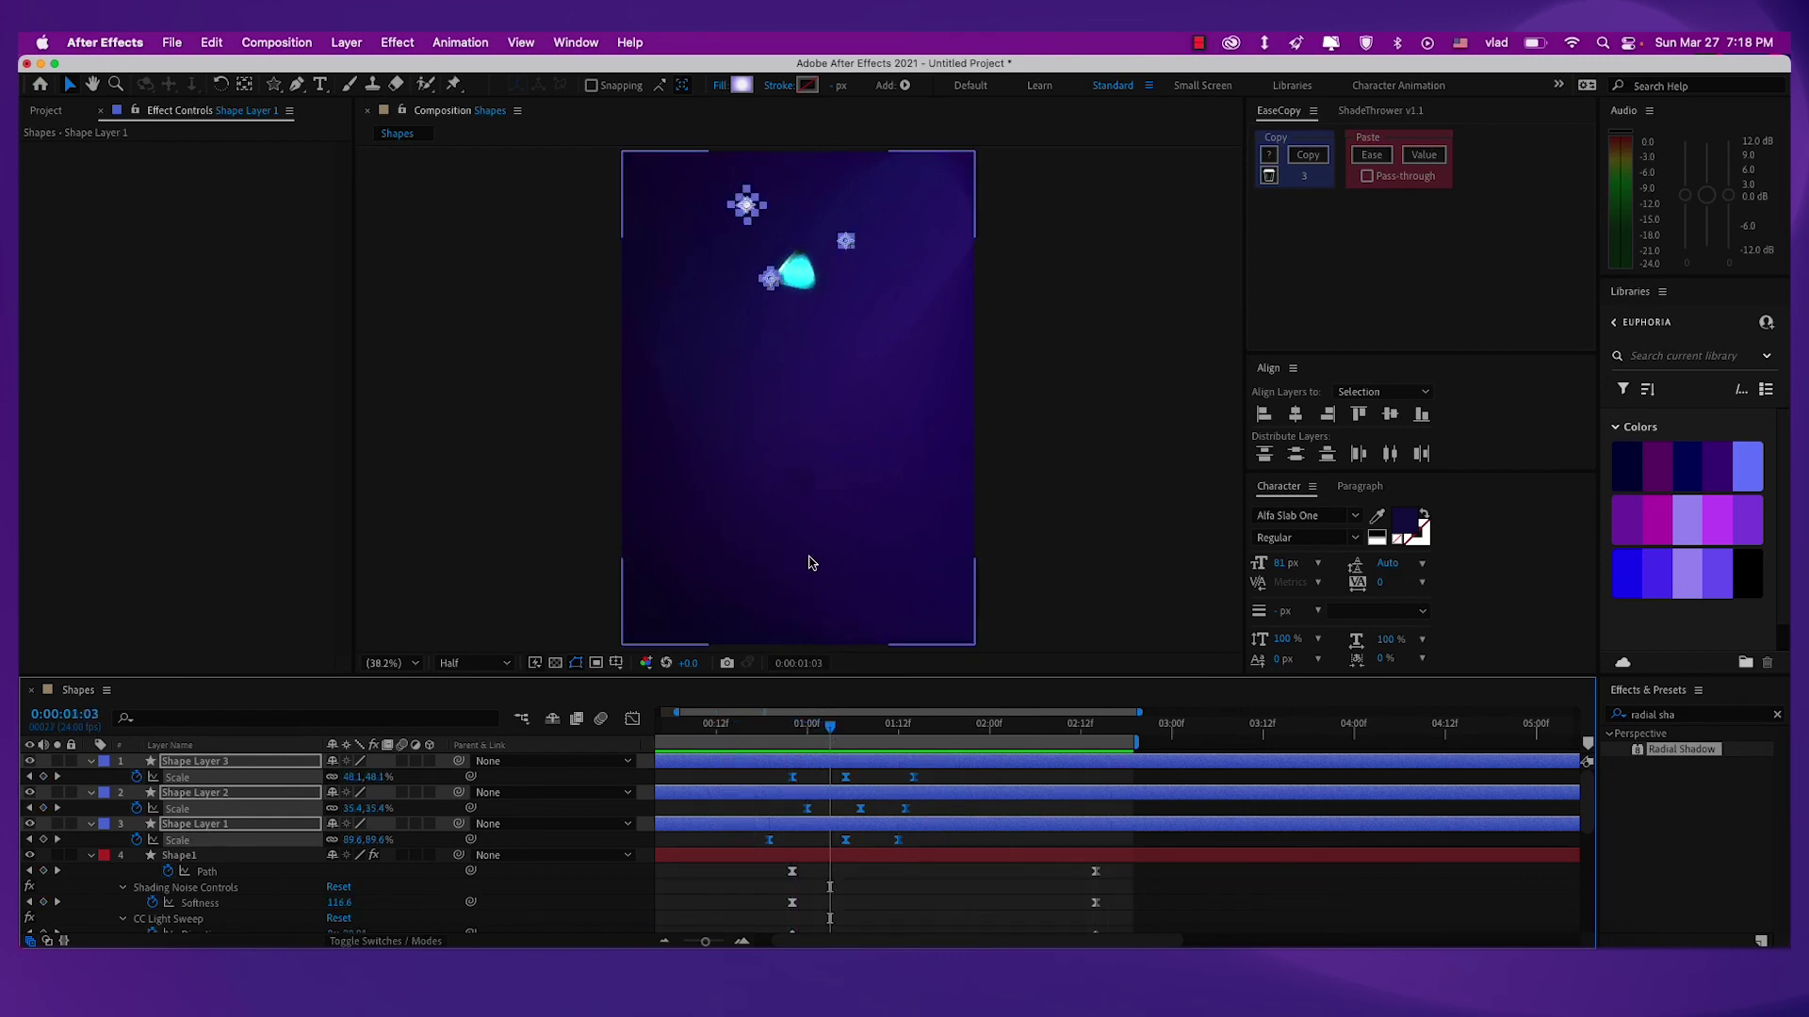
# Nudge the three star layers together slightly to the right and down, closer around the cyan shape.
pyautogui.press('Right')
pyautogui.press('Right')
pyautogui.press('Right')
pyautogui.press('Right')
pyautogui.press('Right')
pyautogui.press('Right')
pyautogui.press('Right')
pyautogui.press('Right')
pyautogui.press('Right')
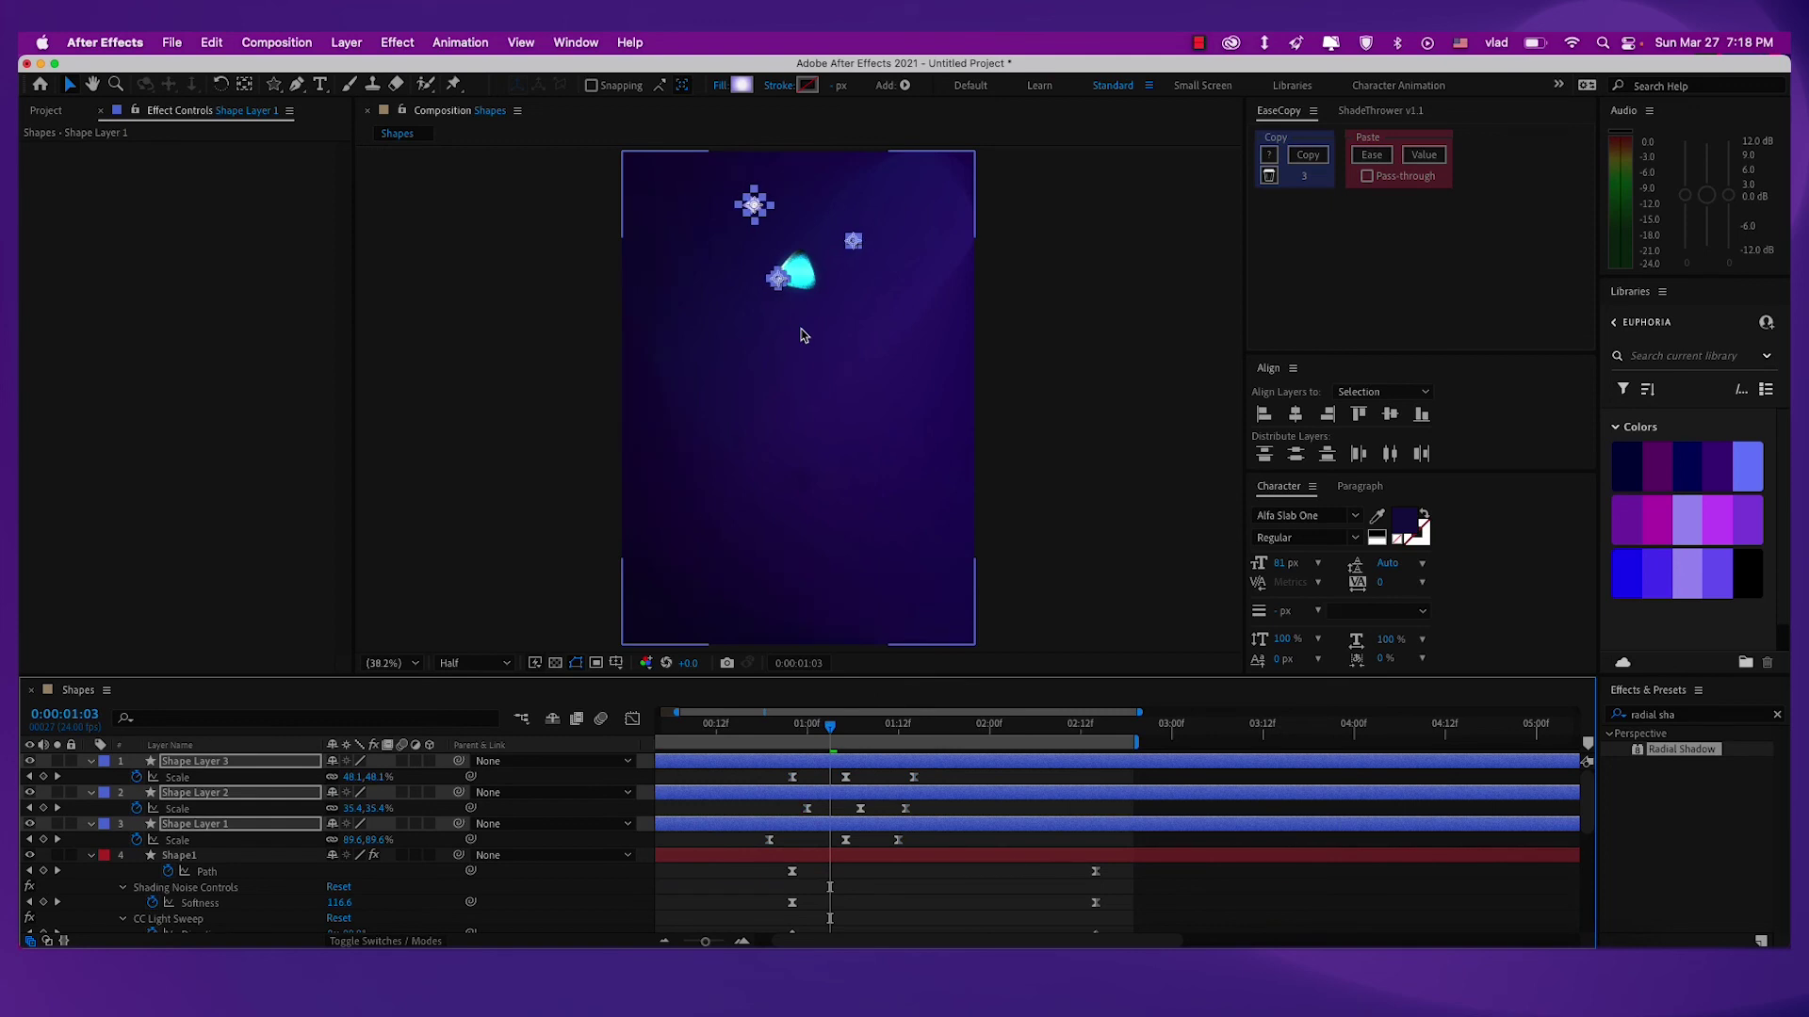
pyautogui.hotkey('shift', 'Right')
pyautogui.hotkey('shift', 'Down')
pyautogui.press('Down')
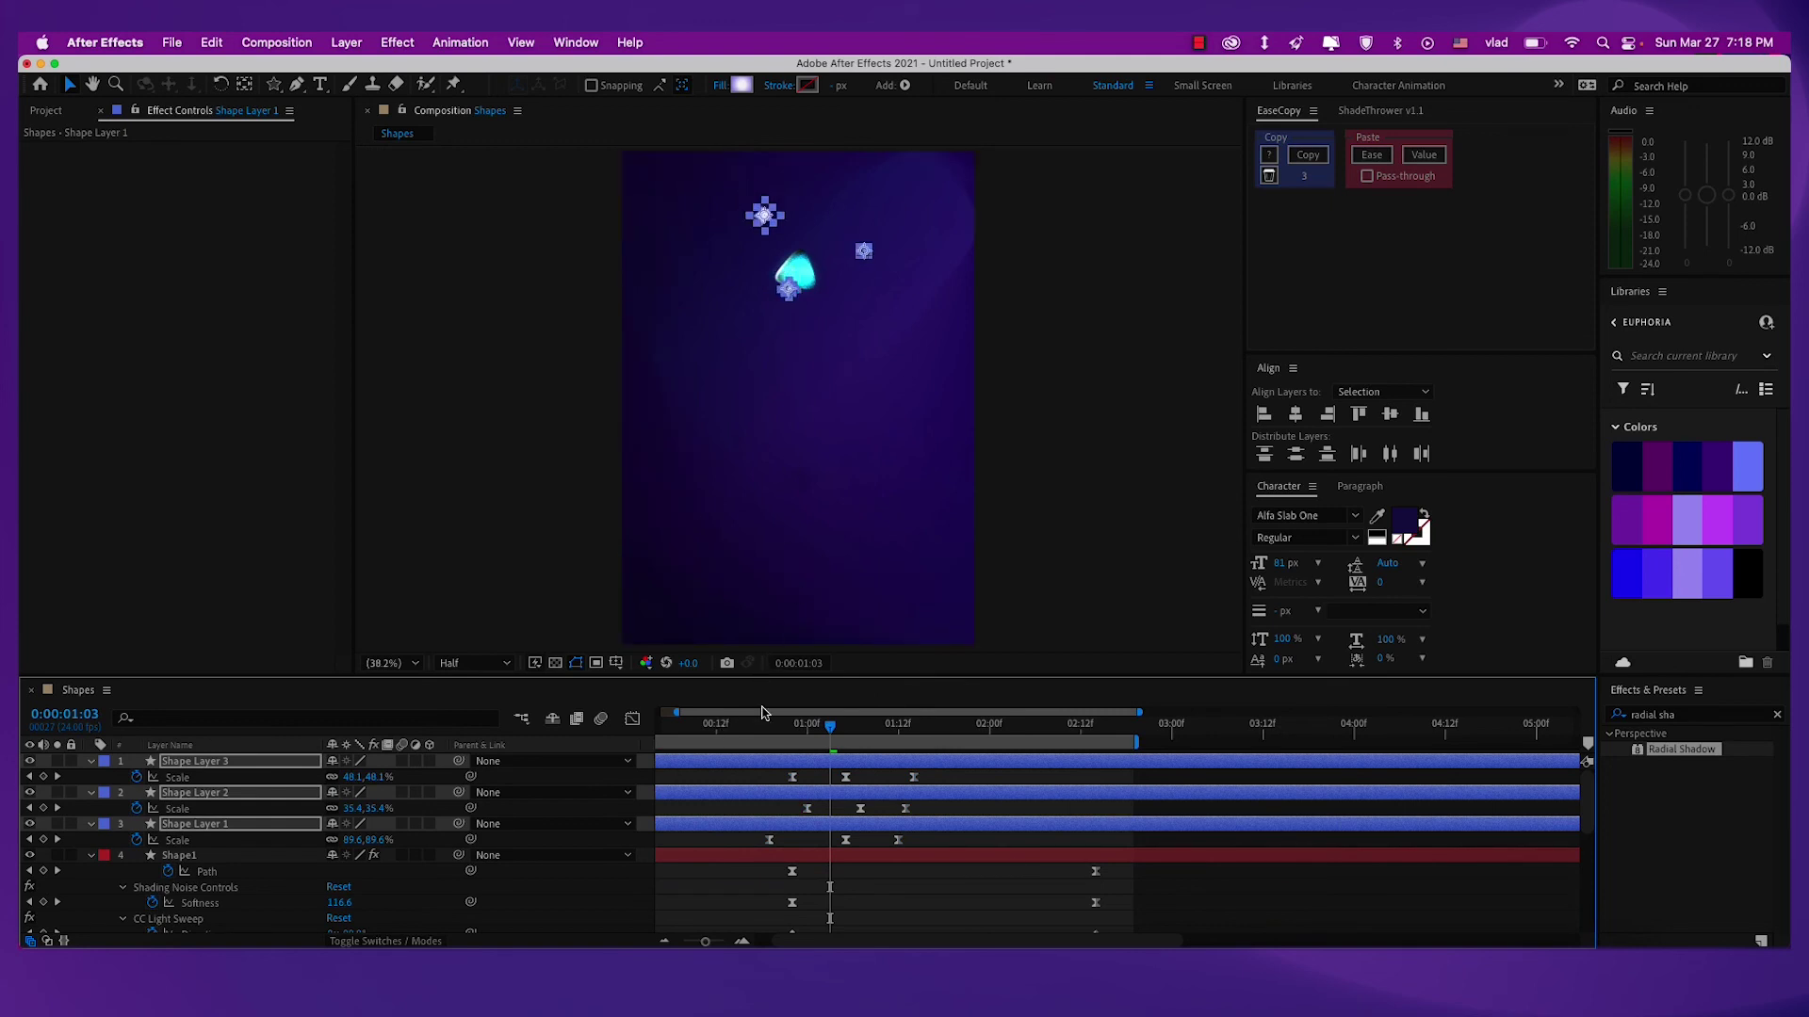
# Shift all three stars' Scale keyframes one more frame earlier and preview the animation from 0:00:00:16.
pyautogui.moveTo(952, 772); pyautogui.dragTo(757, 852)
pyautogui.moveTo(793, 777); pyautogui.dragTo(785, 778)
pyautogui.click(748, 726)
pyautogui.press('space')
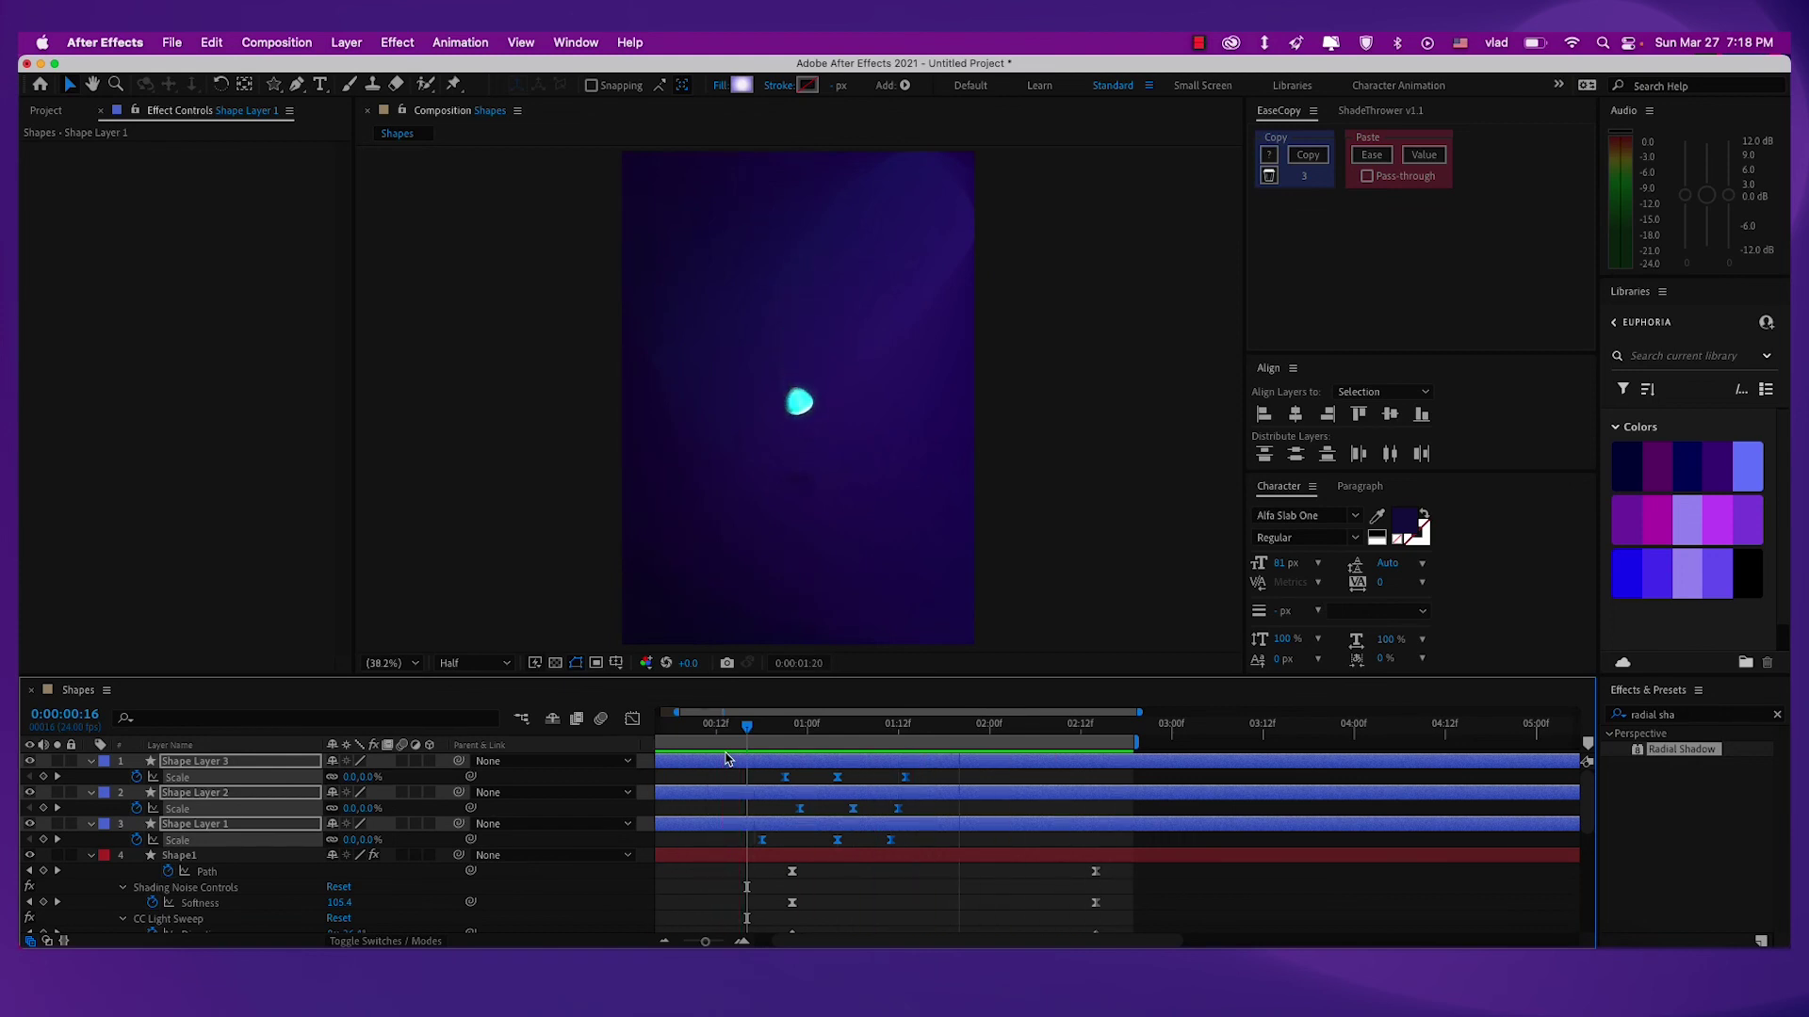
pyautogui.press('space')
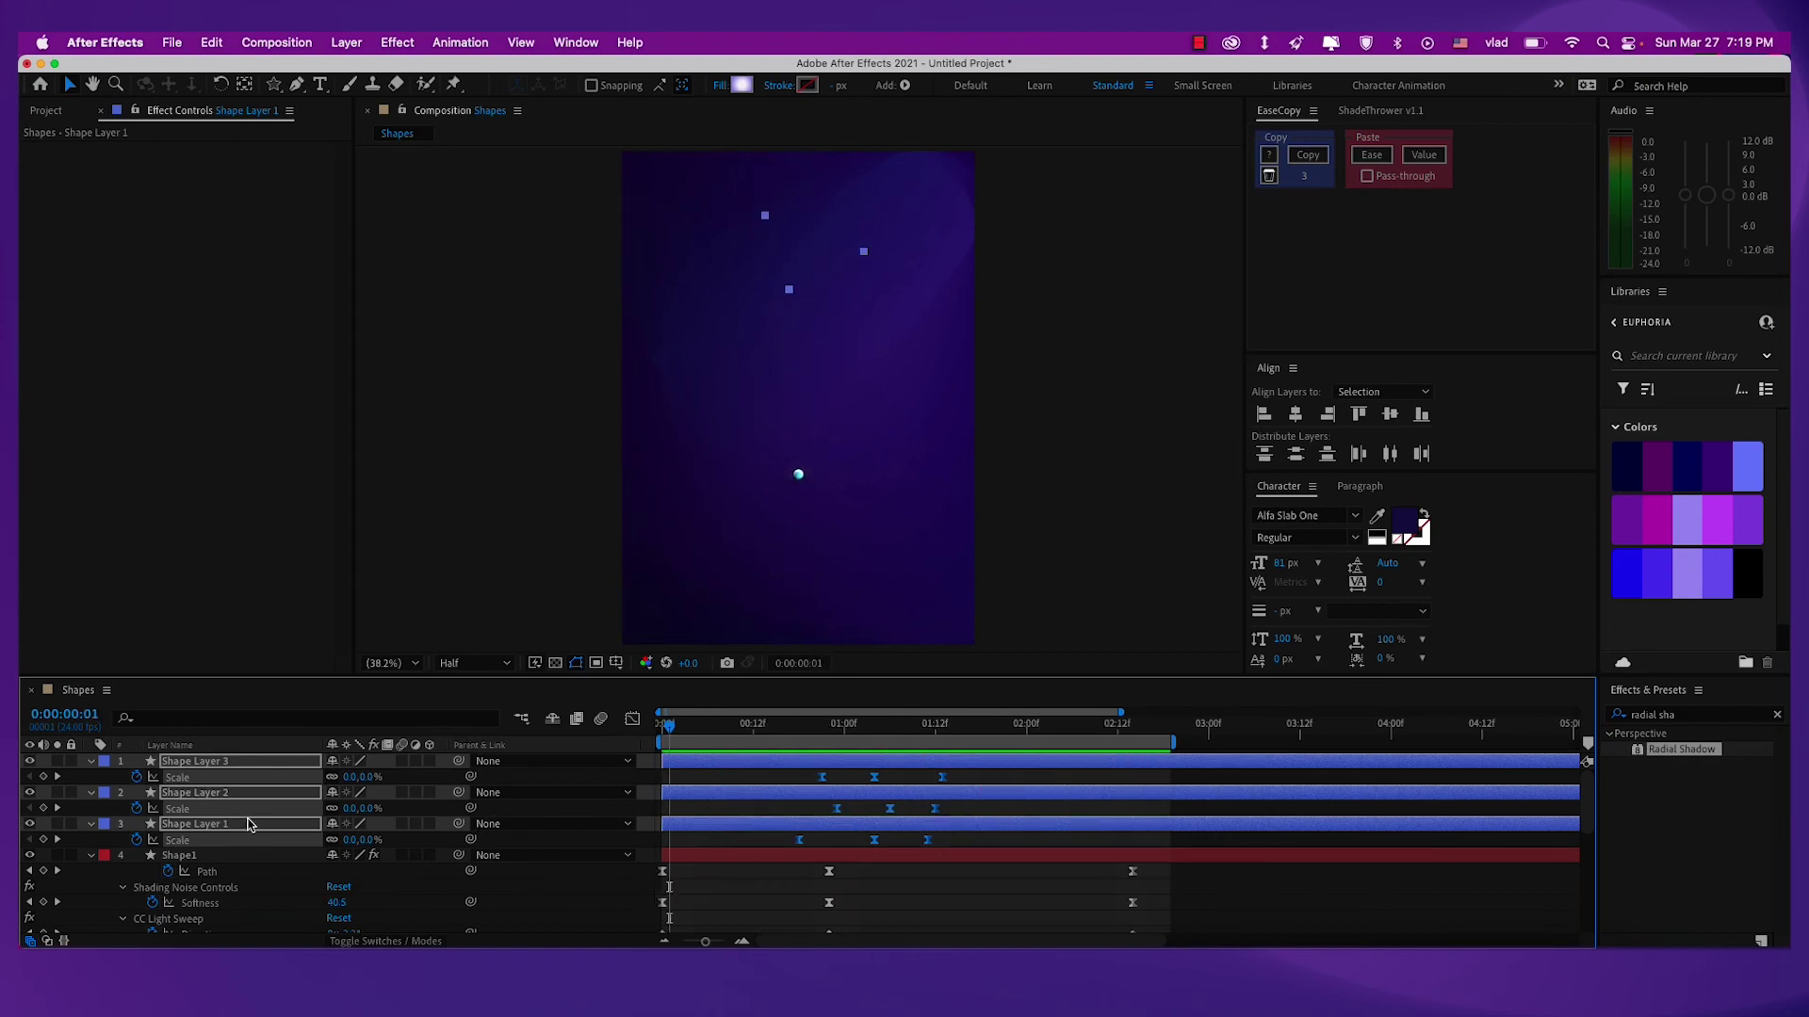
# Rename the lowest of the three star layers, Shape Layer 1, as Star1.
pyautogui.click(248, 825)
pyautogui.click(415, 841)
pyautogui.click(227, 825)
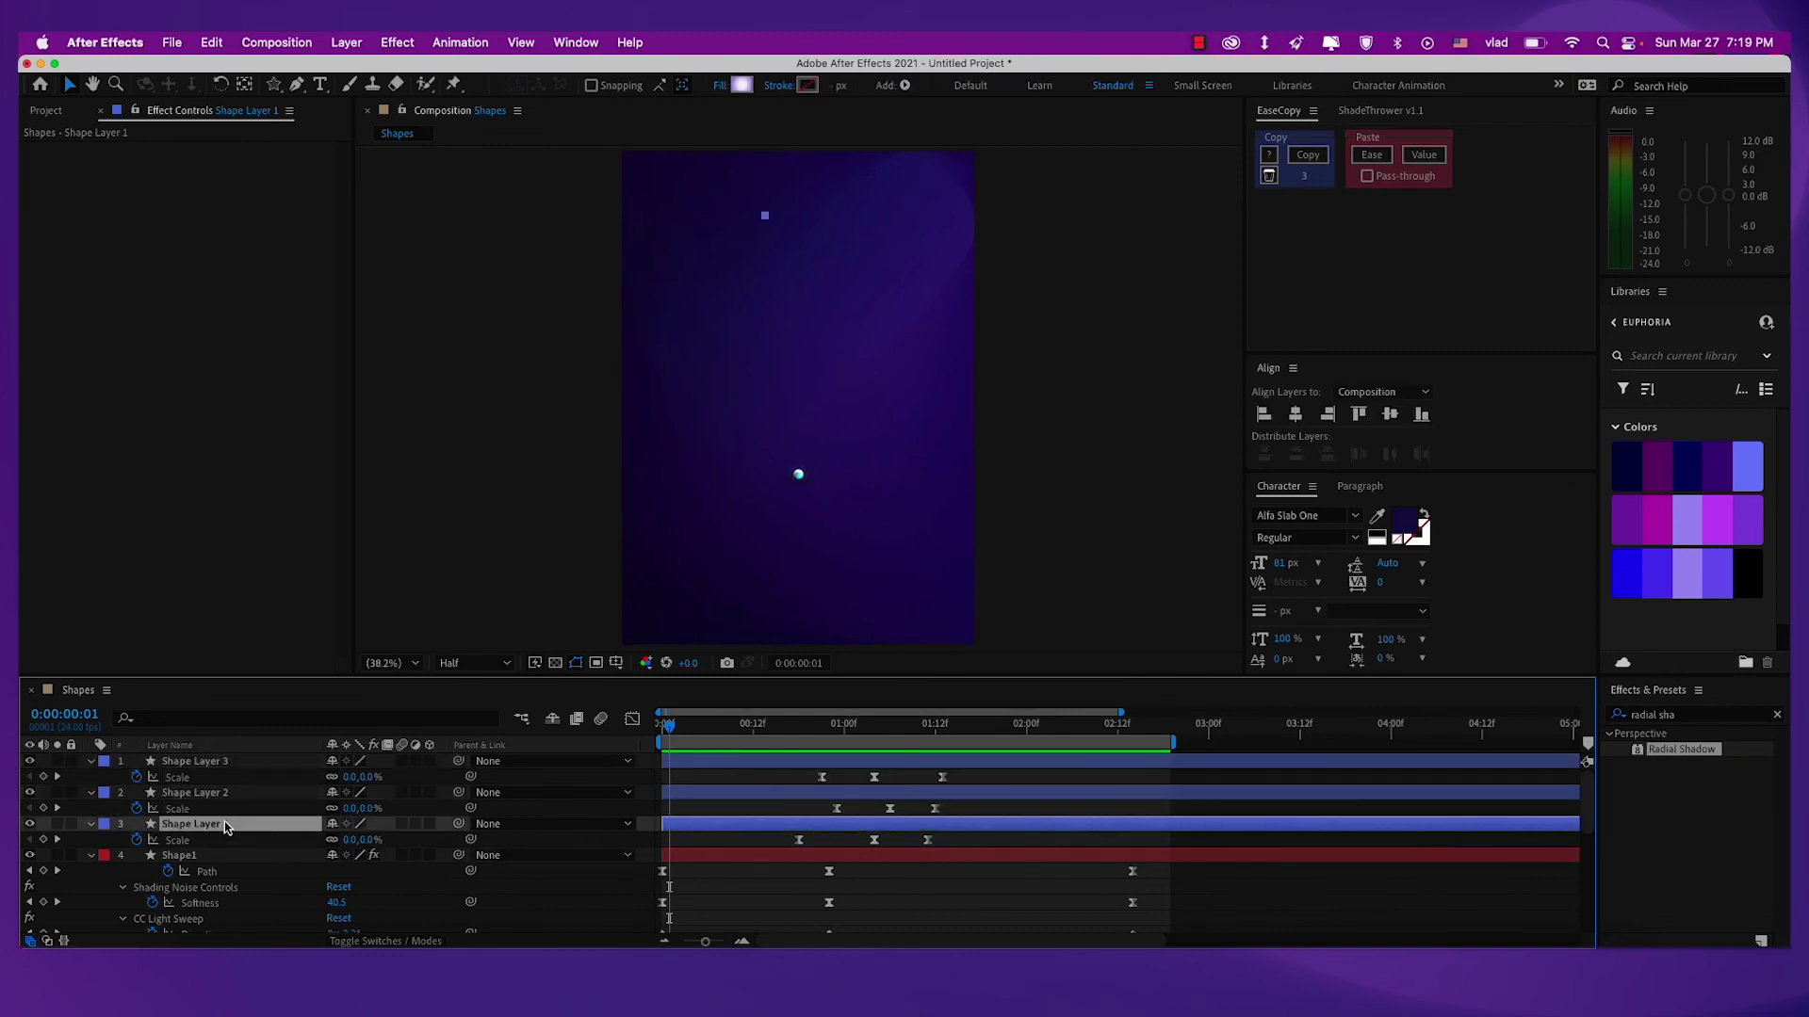
pyautogui.press('Return')
pyautogui.write('Star1')
pyautogui.press('Return')
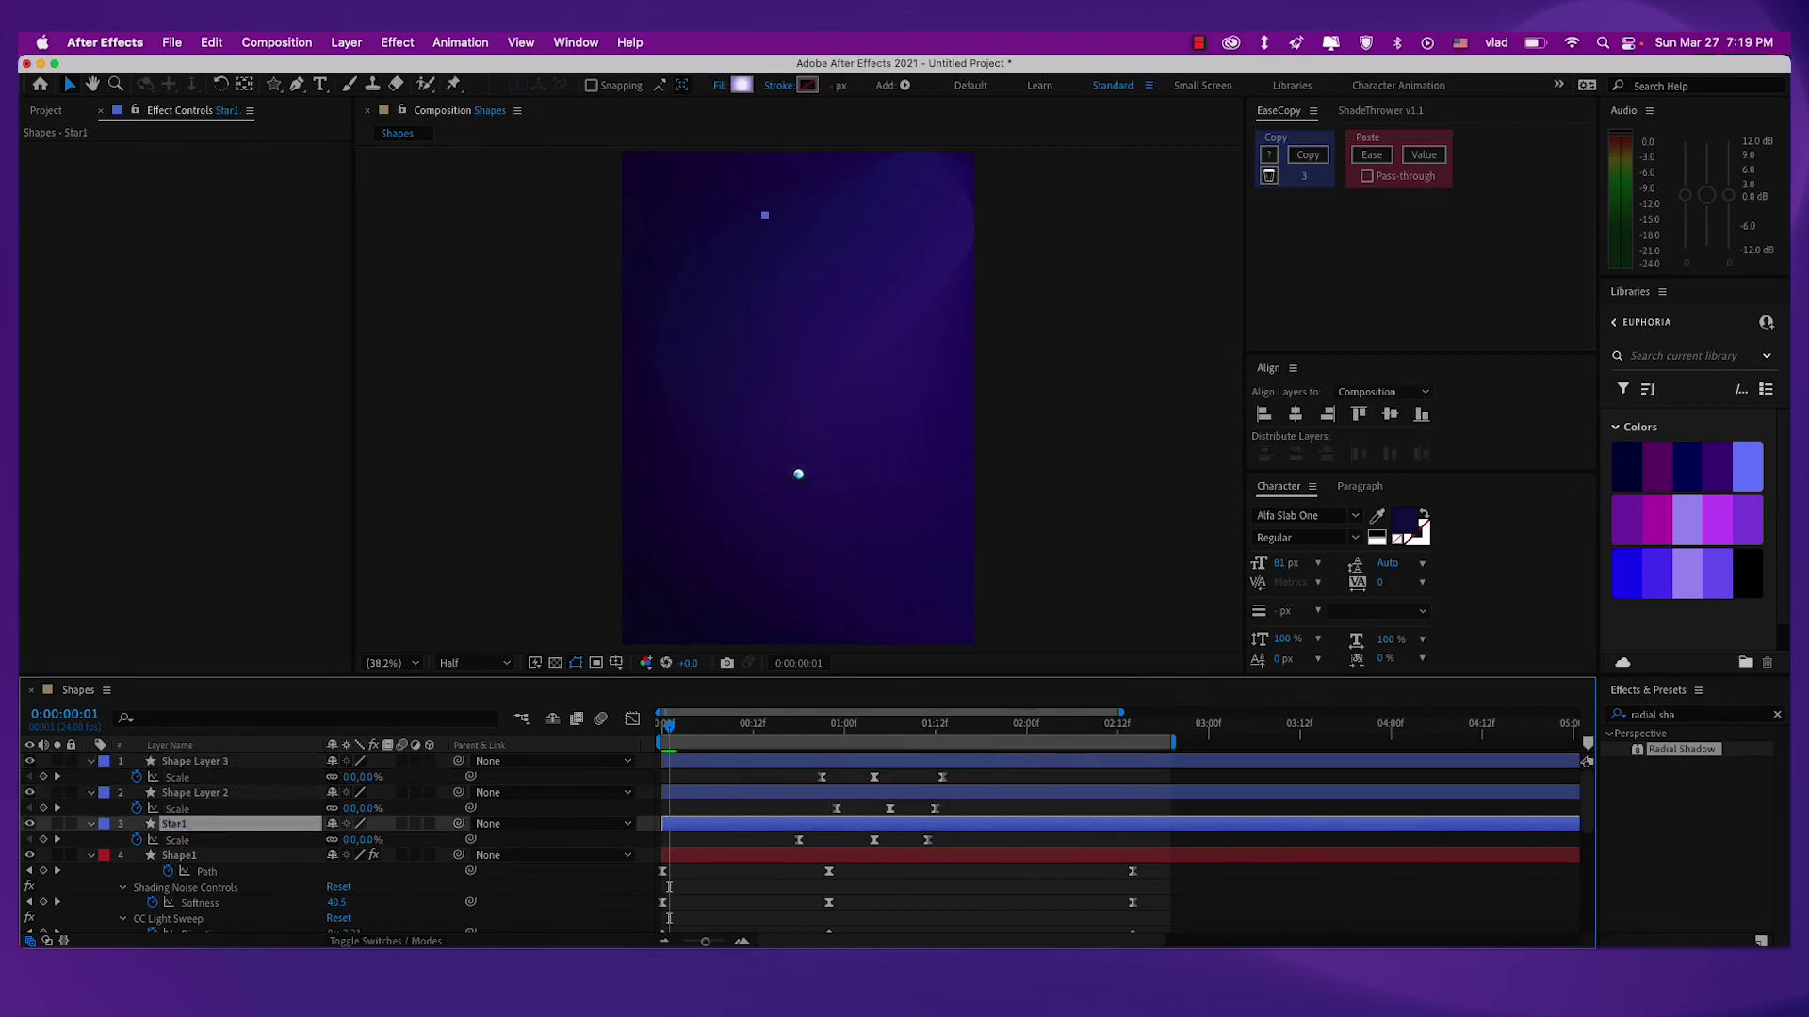
# Rename the remaining two star layers, Shape Layer 2 as Star2 and Shape Layer 3 as Star3.
pyautogui.press('super+Up')
pyautogui.press('Return')
pyautogui.write('Star2')
pyautogui.press('Return')
pyautogui.press('super+Up')
pyautogui.press('Return')
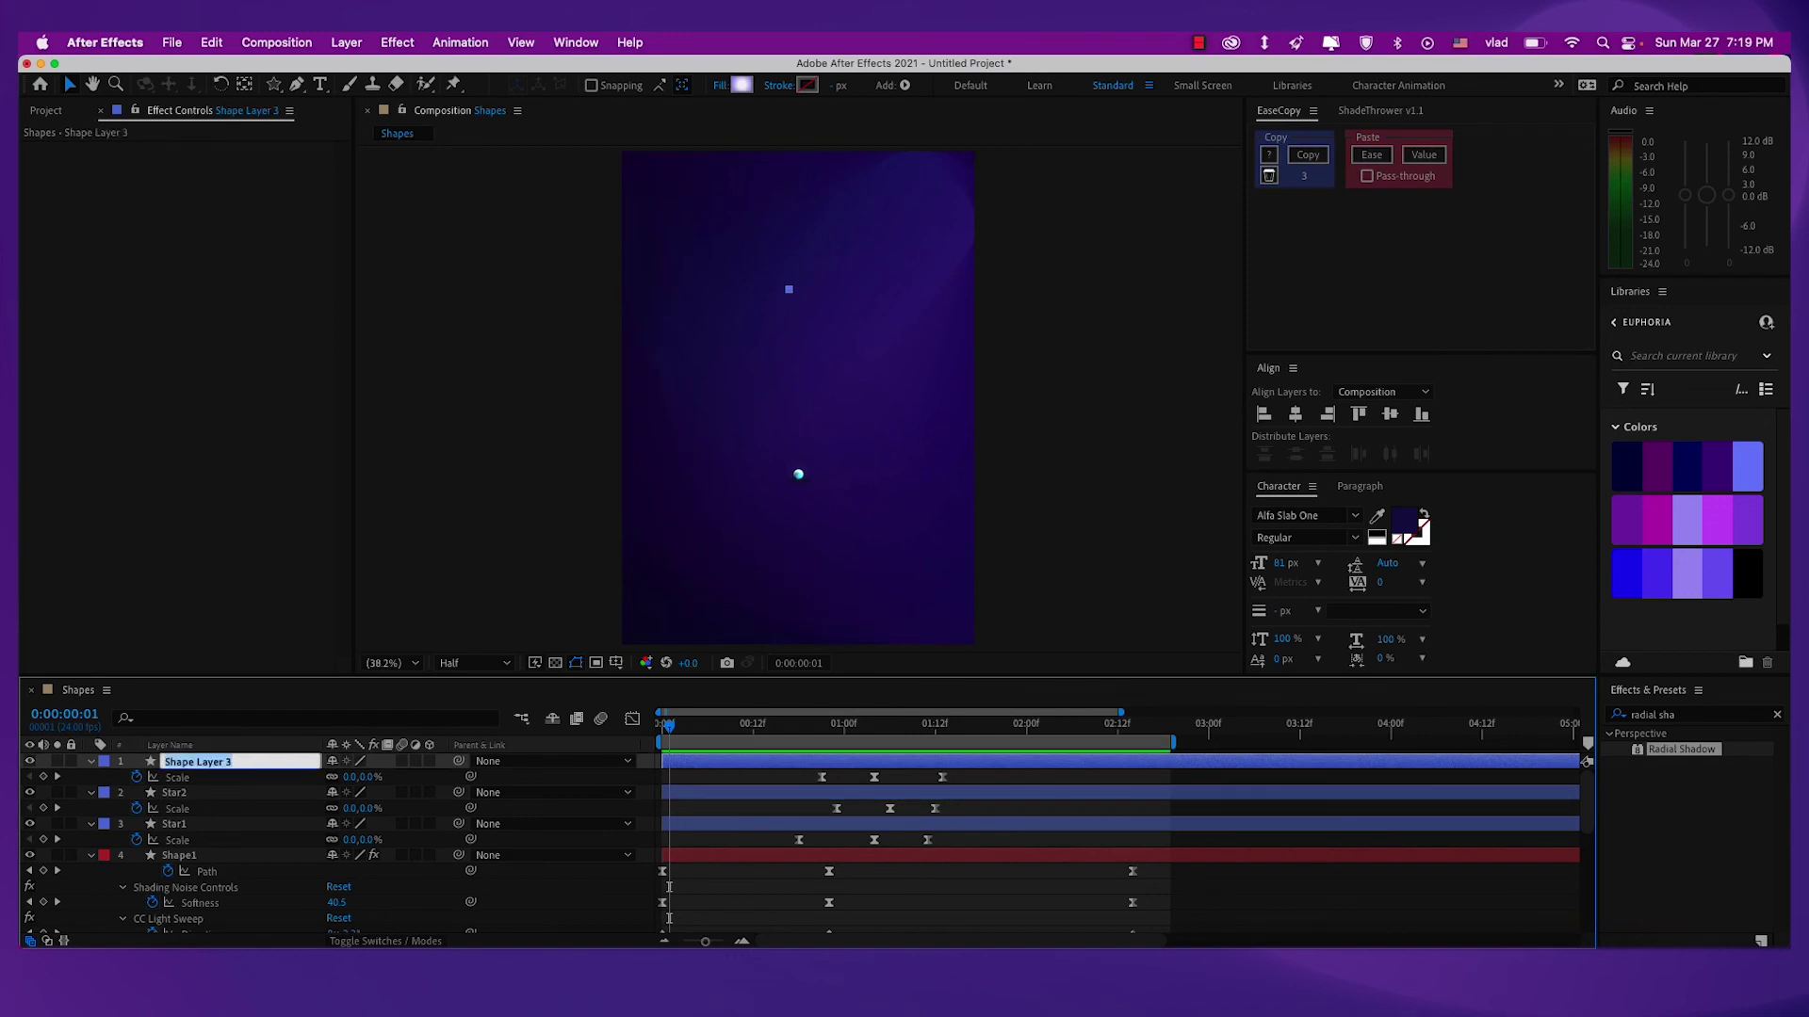
pyautogui.write('Star3')
pyautogui.press('Return')
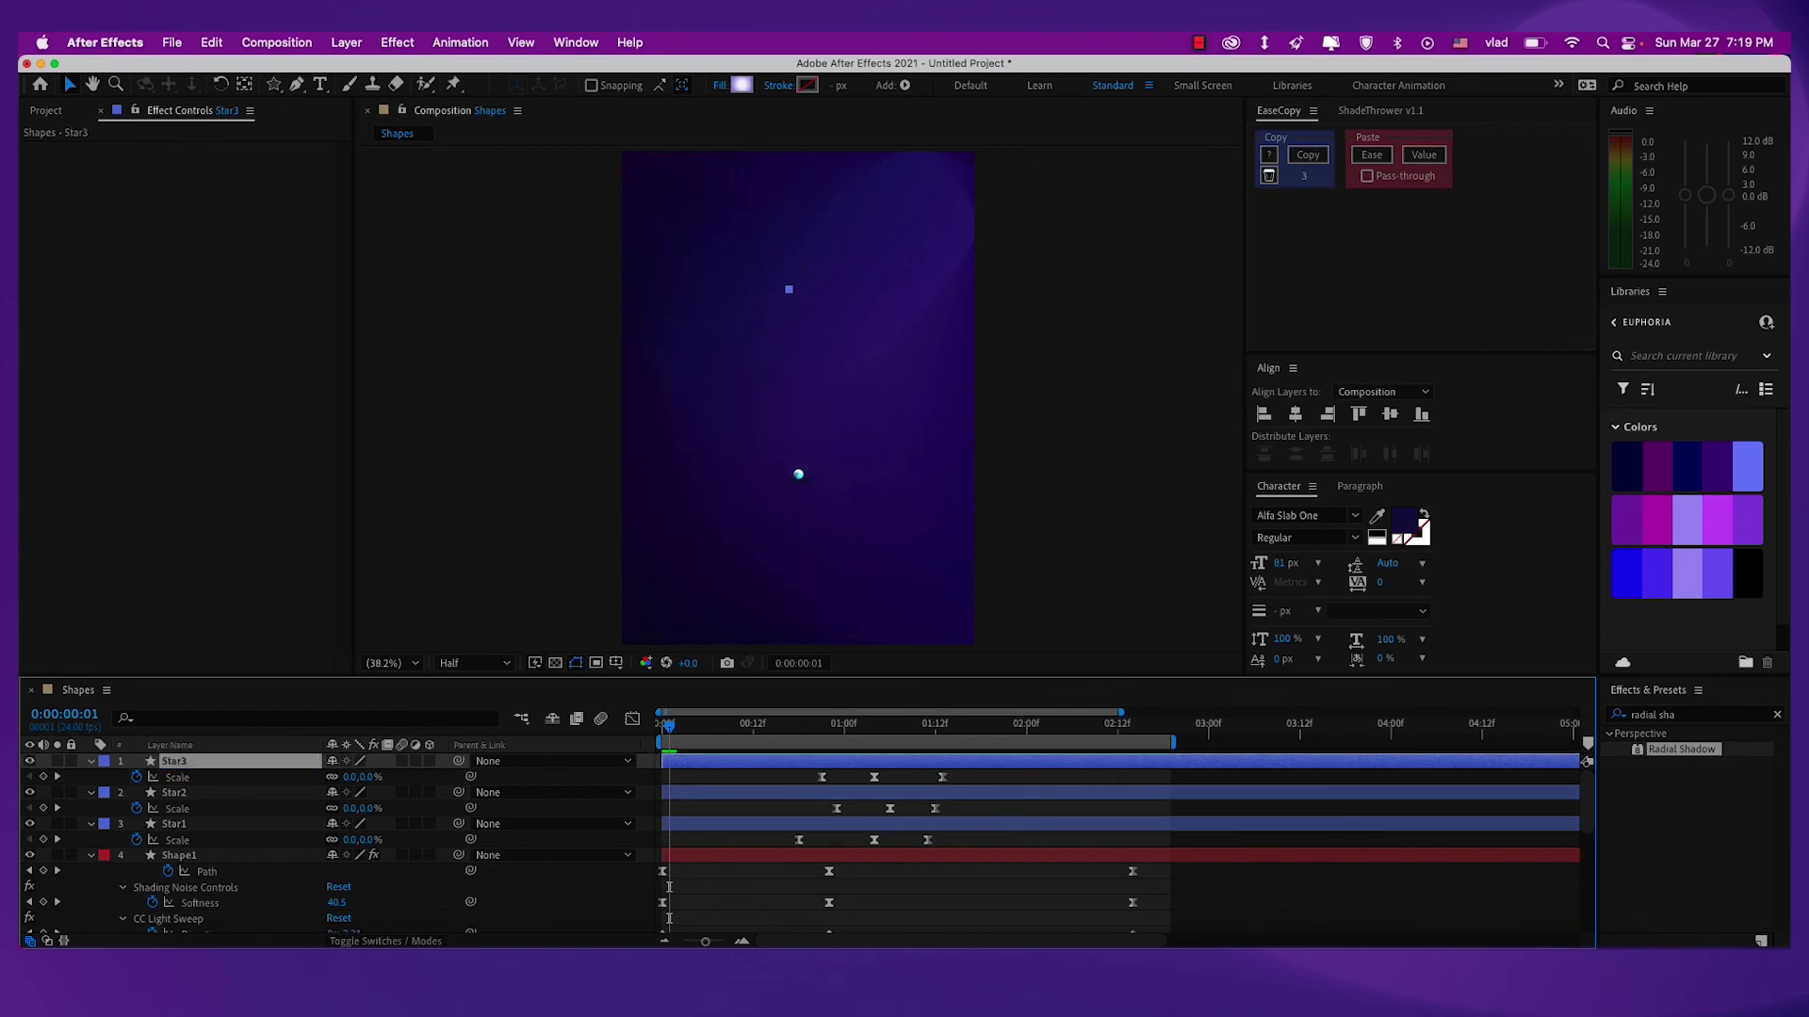
# Add an adjustment layer above all layers and apply the Noise HLS effect to it.
pyautogui.rightClick(580, 893)
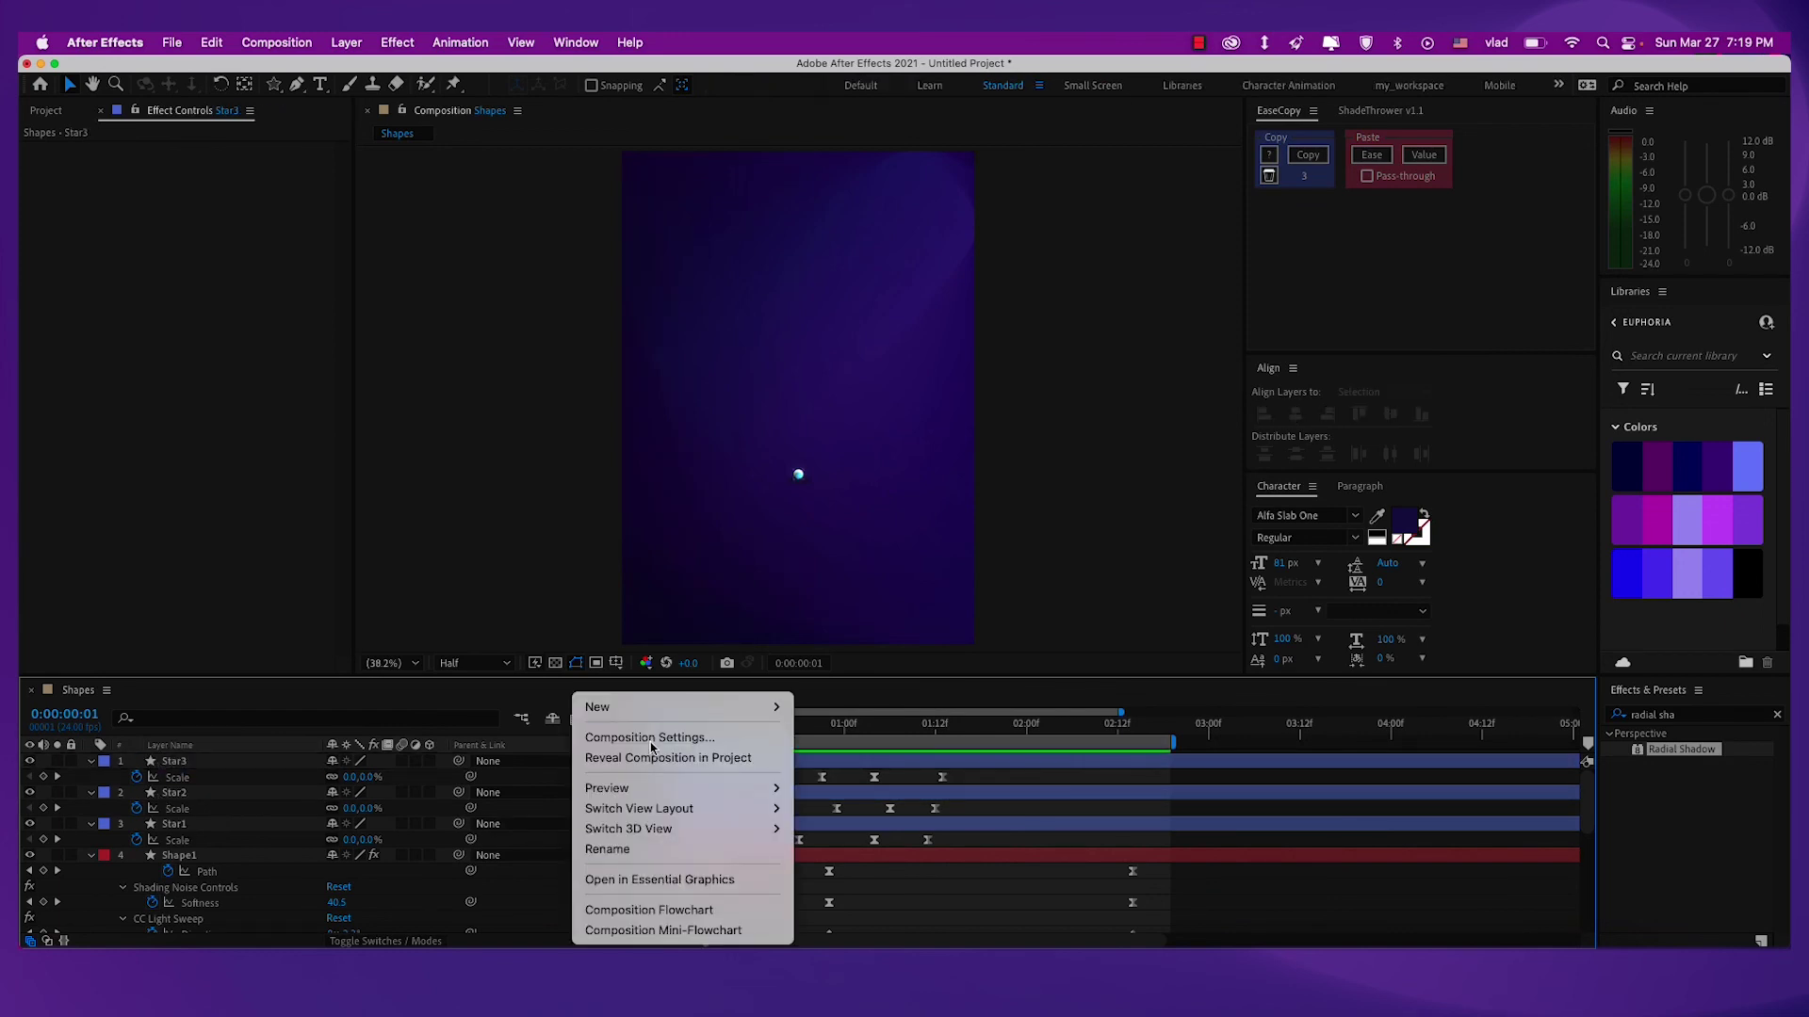
pyautogui.moveTo(640, 707)
pyautogui.click(902, 863)
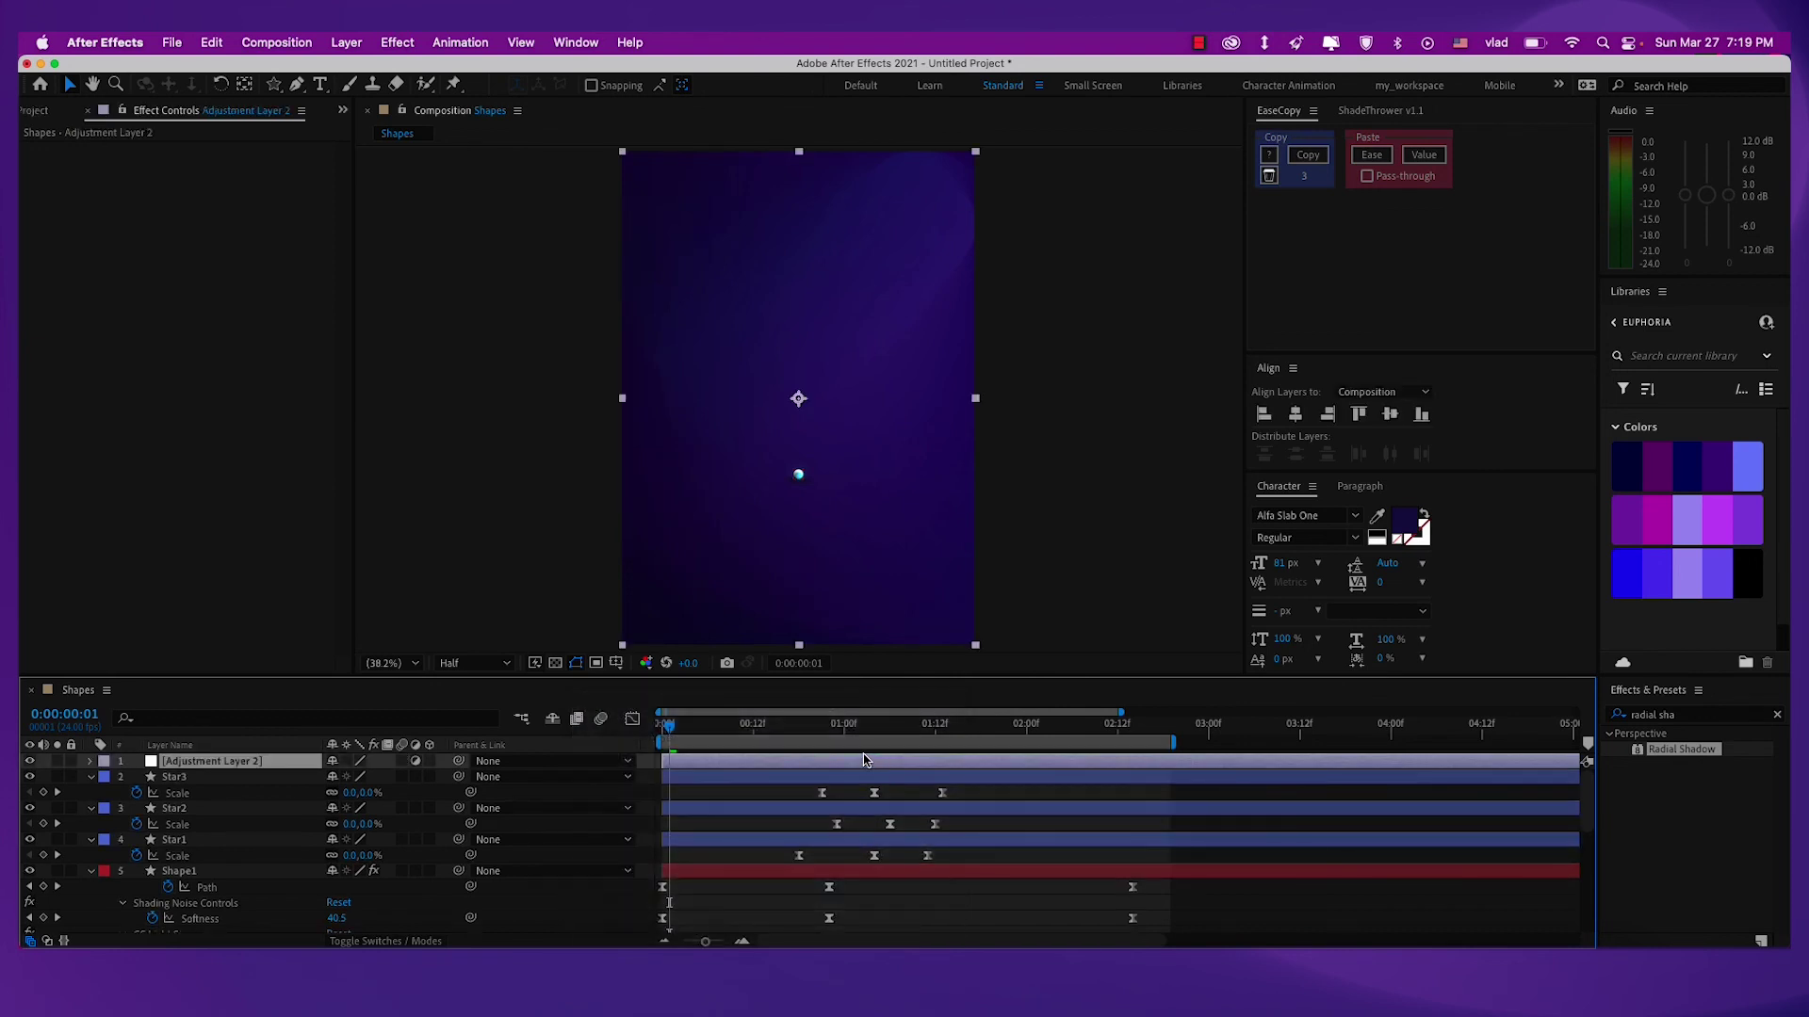
pyautogui.click(1715, 716)
pyautogui.write('noise')
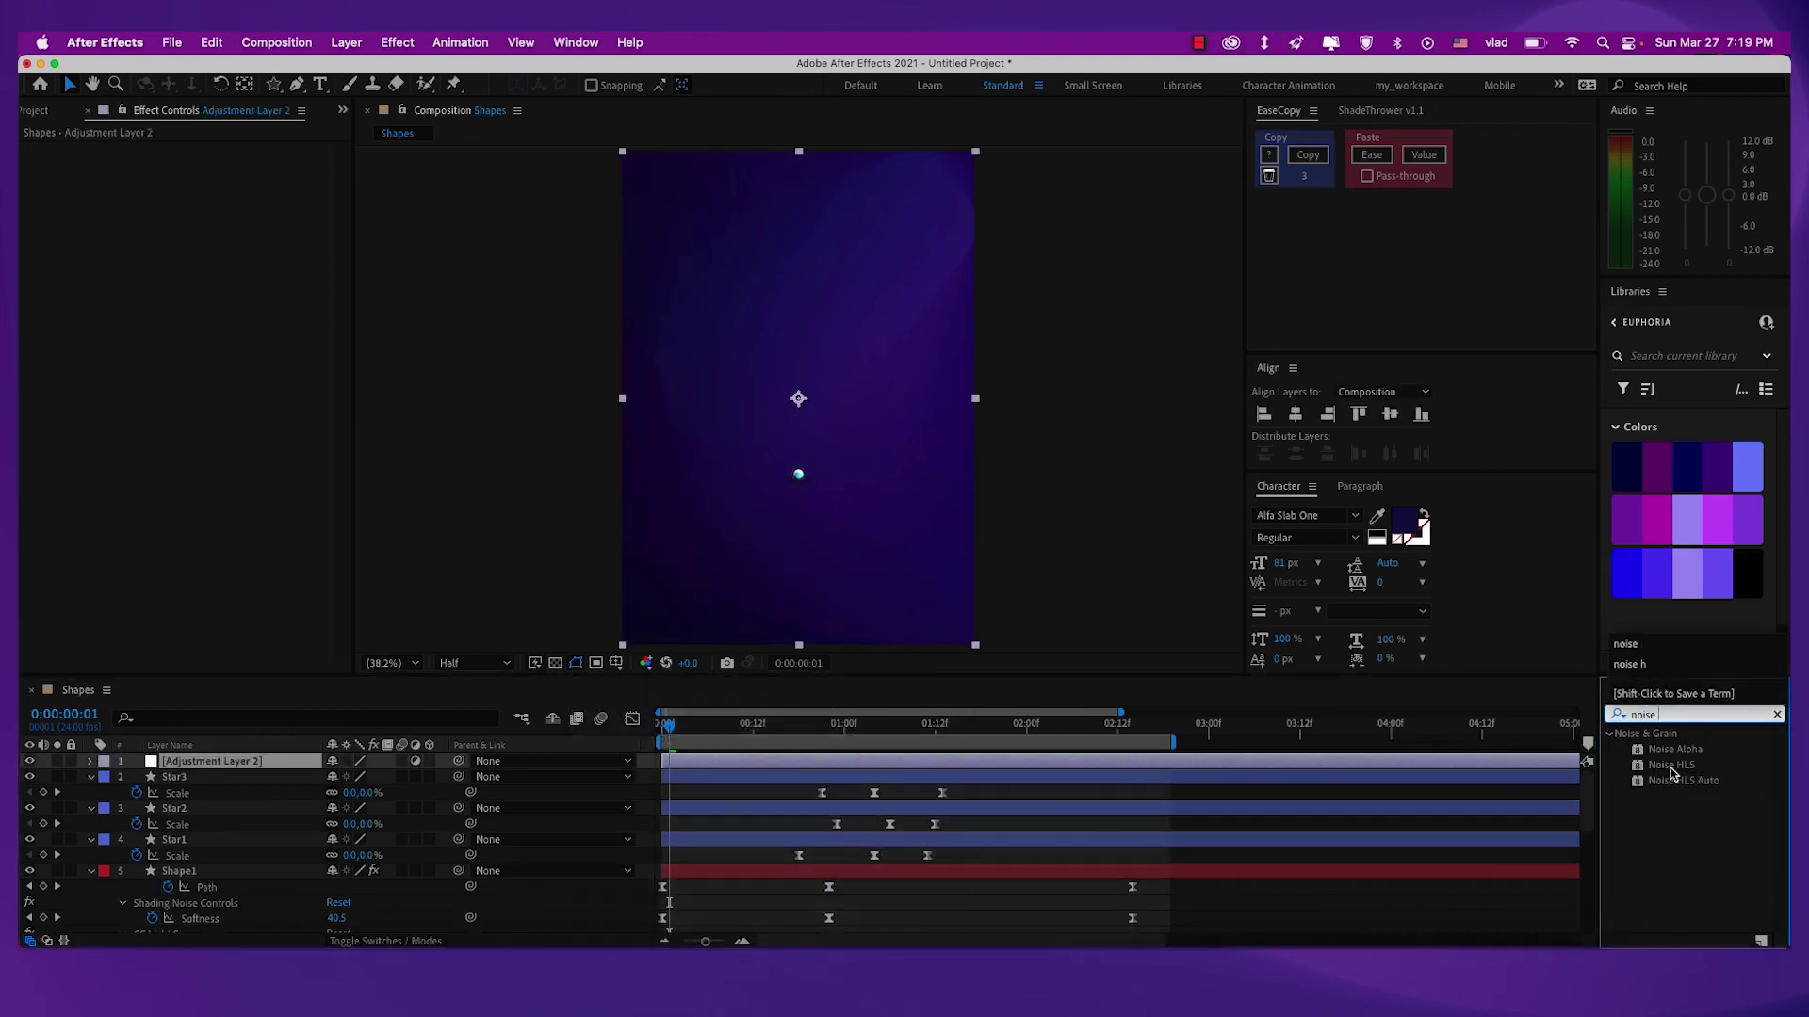
pyautogui.doubleClick(1672, 766)
# Set the adjustment layer's Noise HLS type to Squared and its Lightness to 7%, then deselect the layer.
pyautogui.click(232, 168)
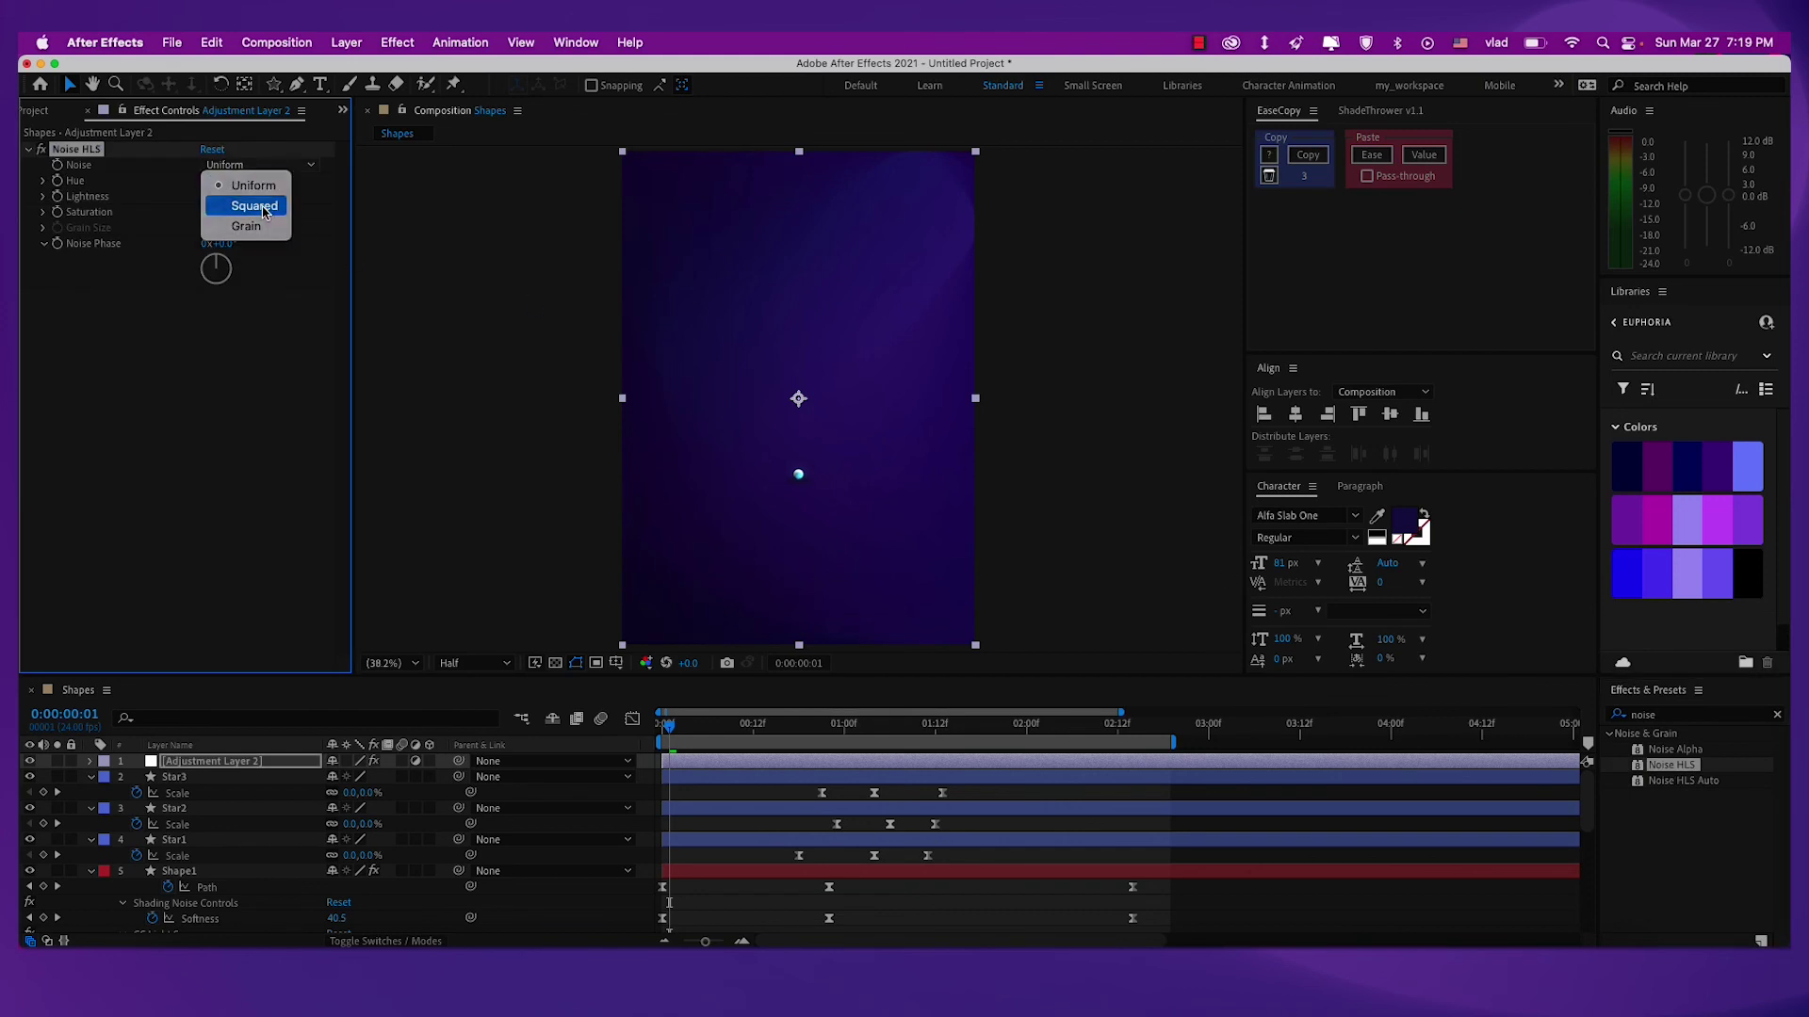
pyautogui.click(216, 206)
pyautogui.moveTo(216, 204); pyautogui.dragTo(202, 200)
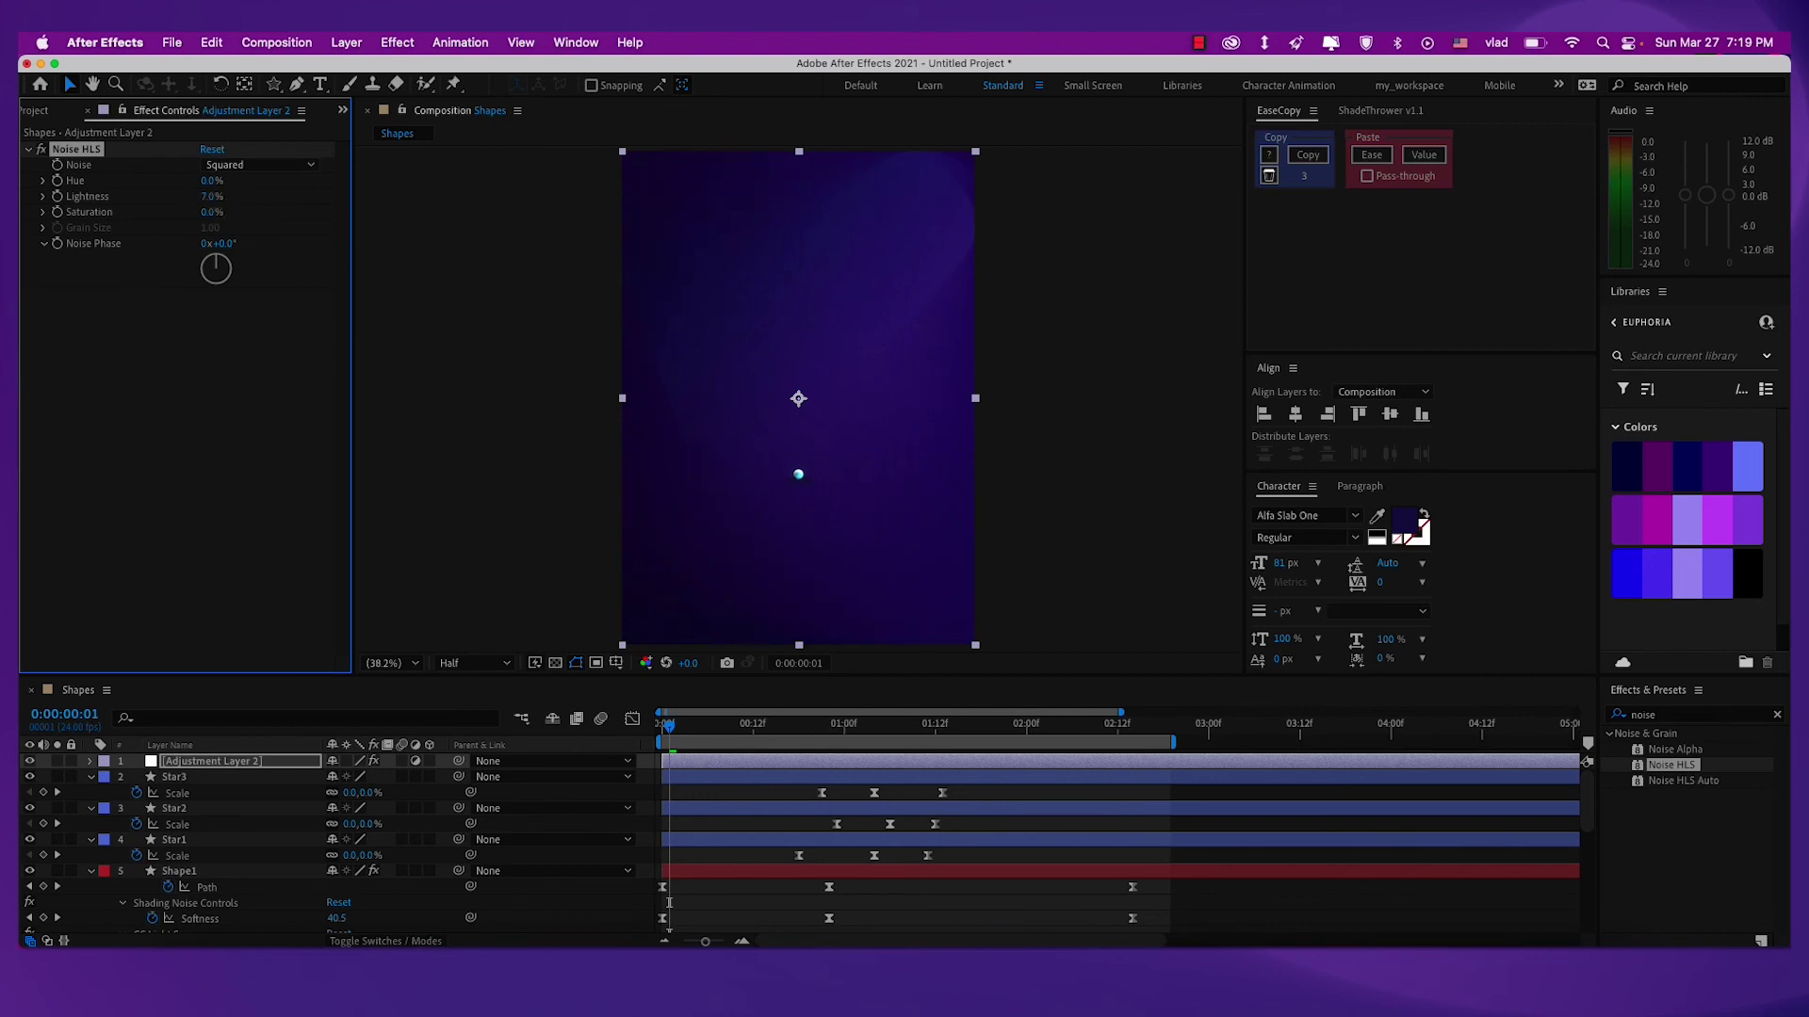
pyautogui.click(577, 892)
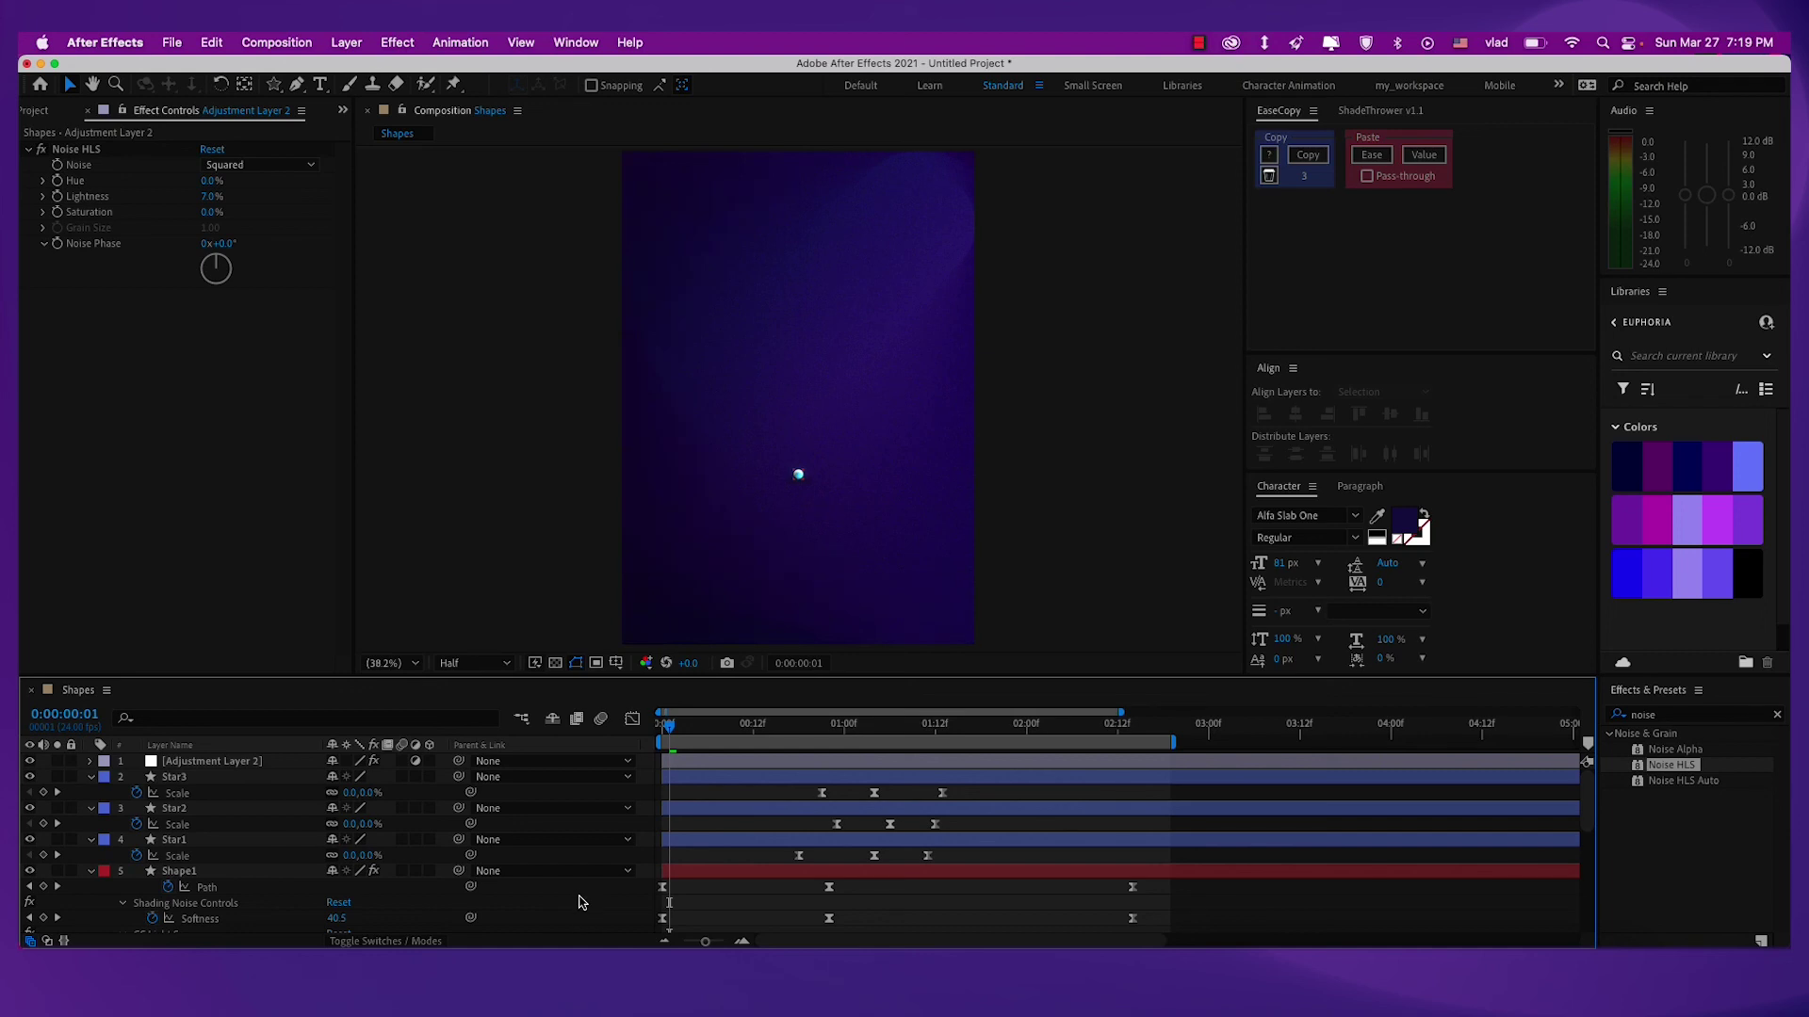
# Apply the Echo effect from the Time category to the Shape1 layer.
pyautogui.click(249, 872)
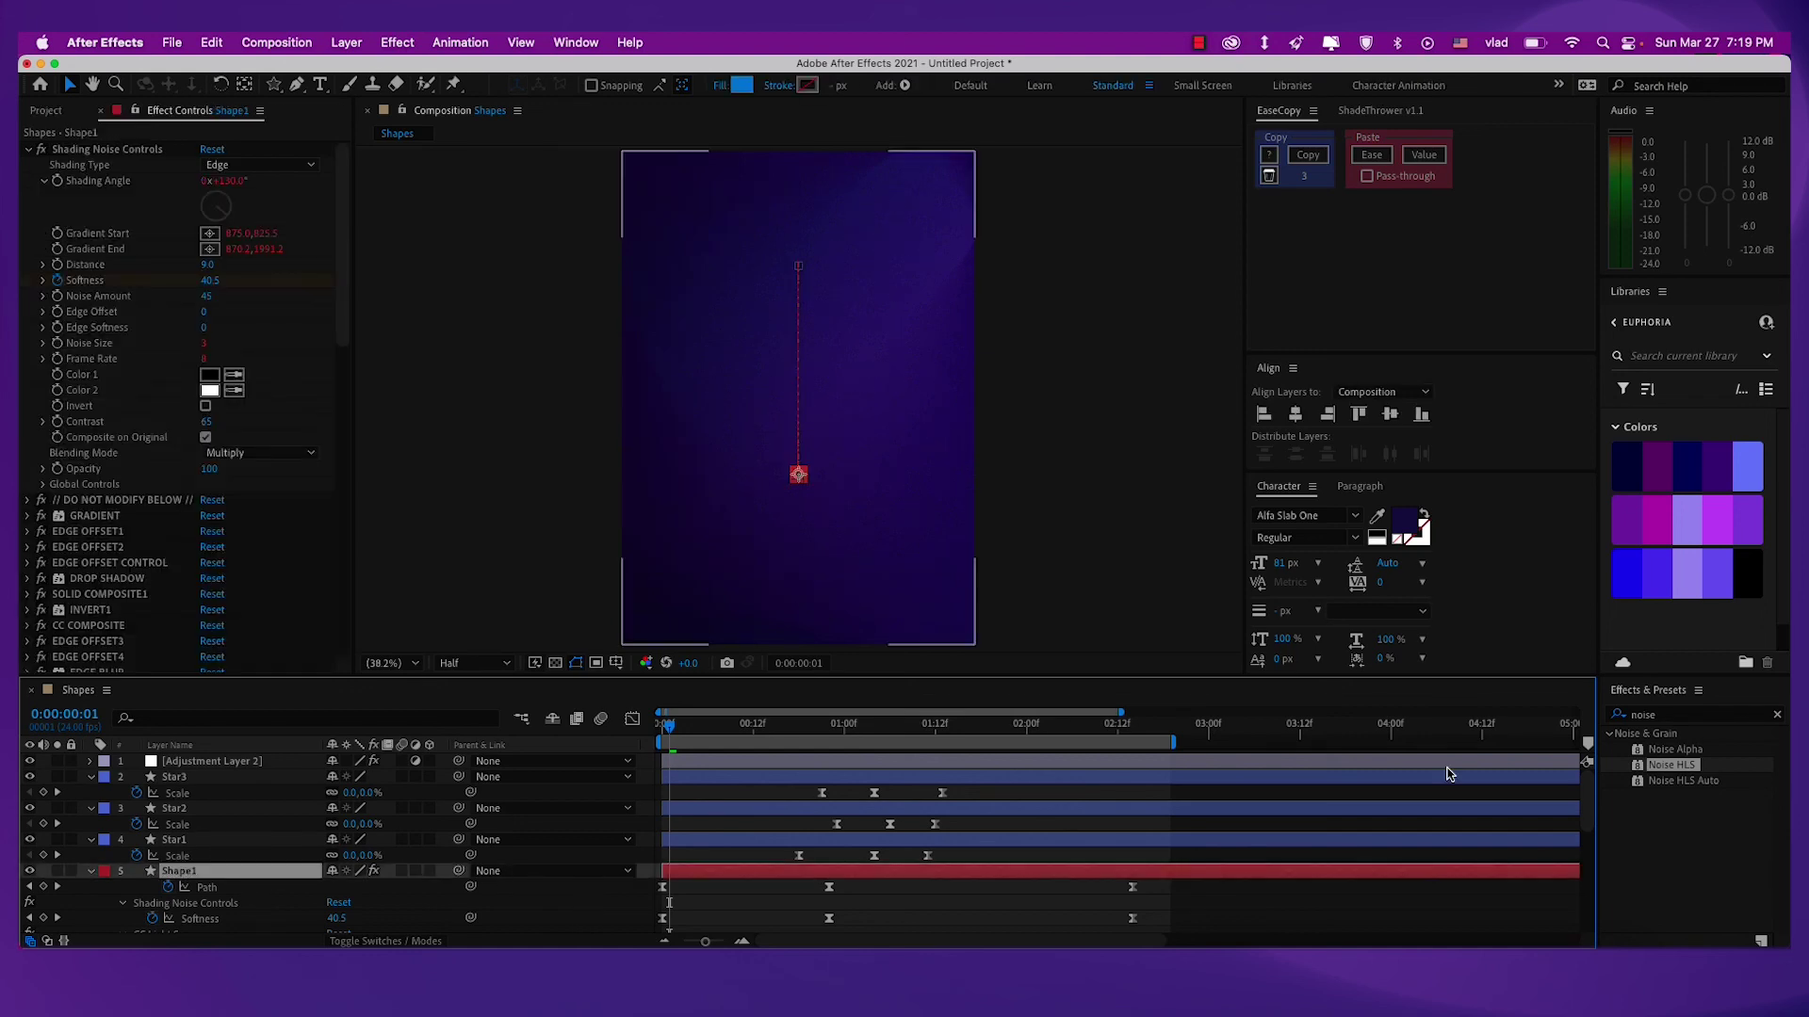
pyautogui.click(1687, 718)
pyautogui.press('BackSpace')
pyautogui.press('BackSpace')
pyautogui.press('BackSpace')
pyautogui.press('BackSpace')
pyautogui.press('BackSpace')
pyautogui.write('echo')
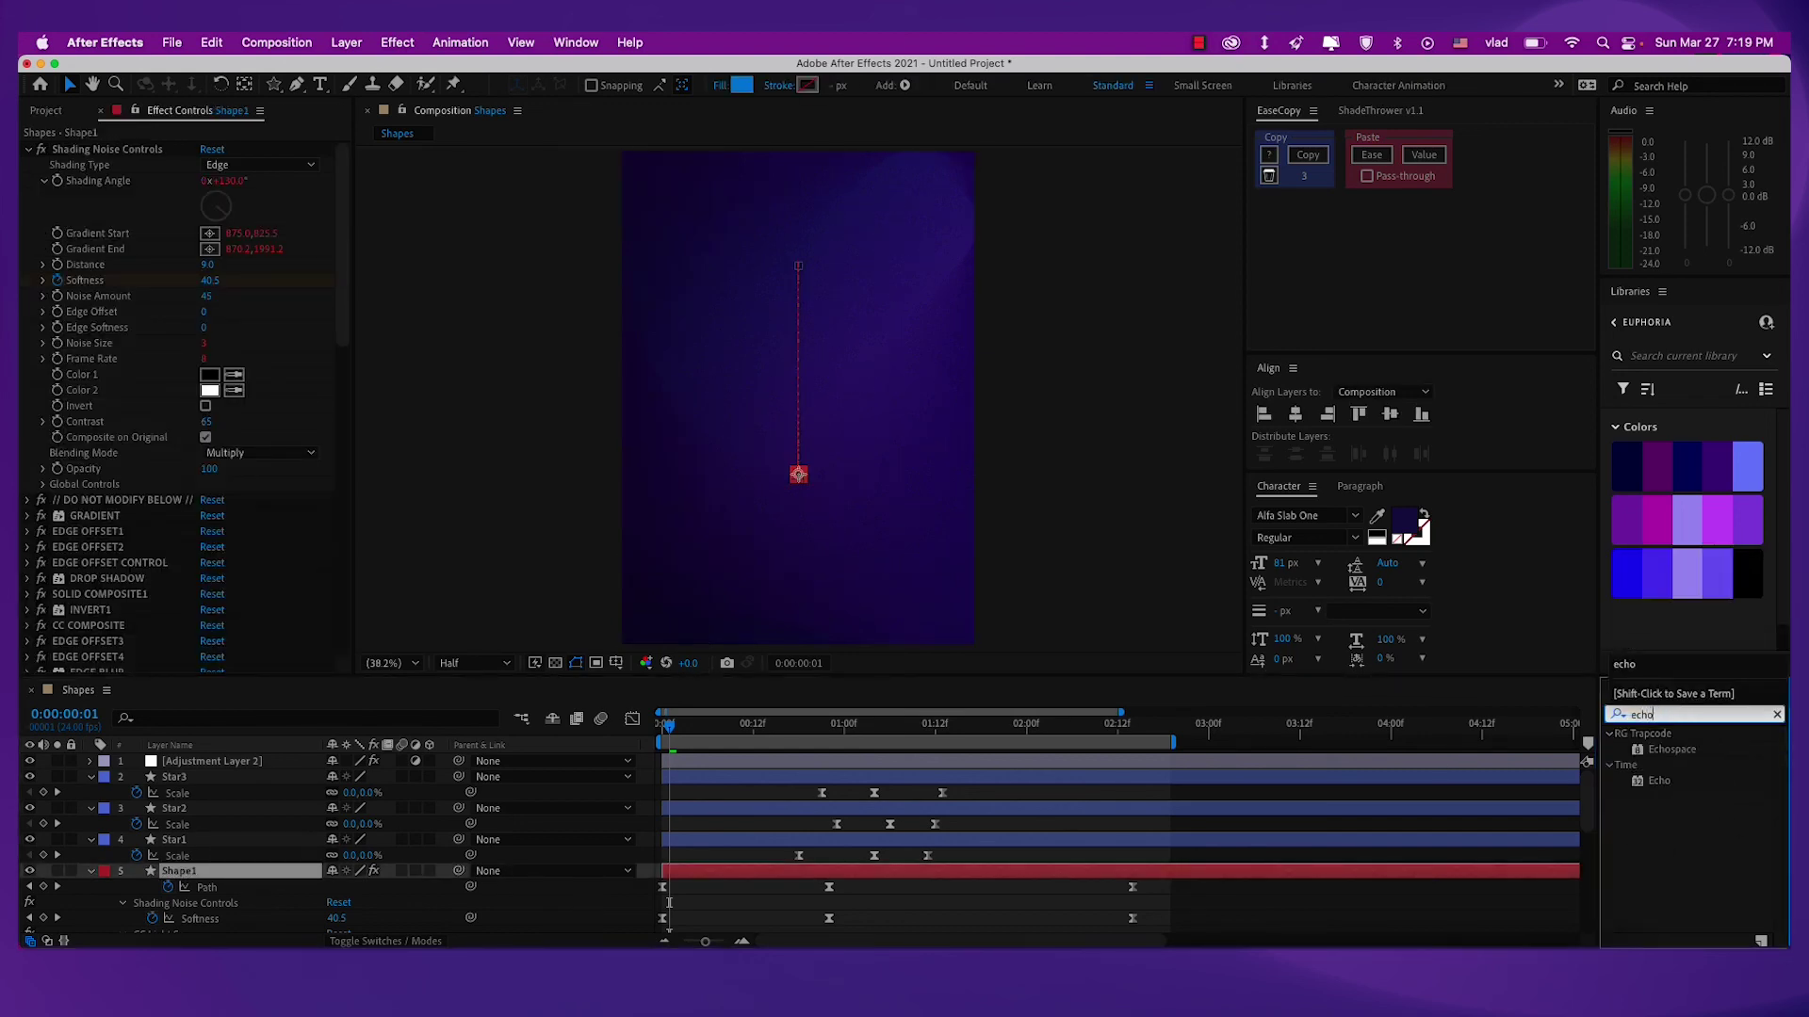
pyautogui.doubleClick(1659, 782)
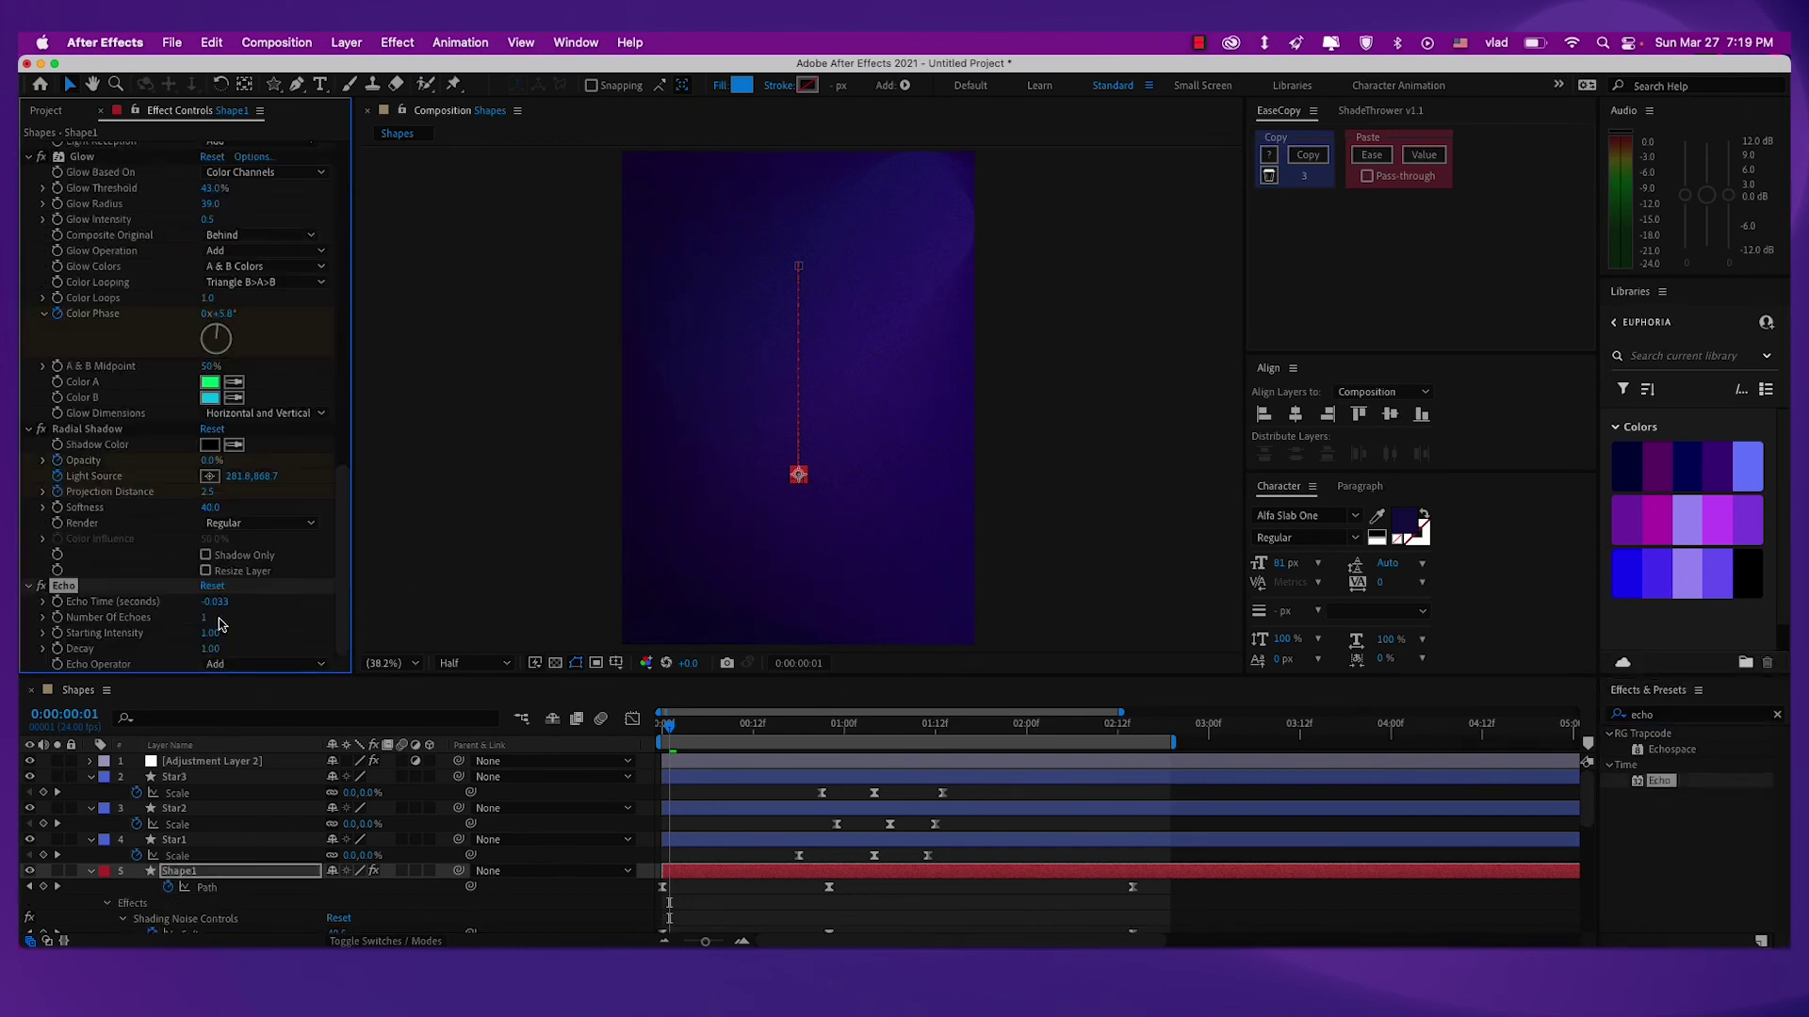
# Go to 0:00:00:16, where the shape is in motion, and set Echo Time to 0.024 seconds.
pyautogui.scroll(3, 803, 500)
pyautogui.click(822, 721)
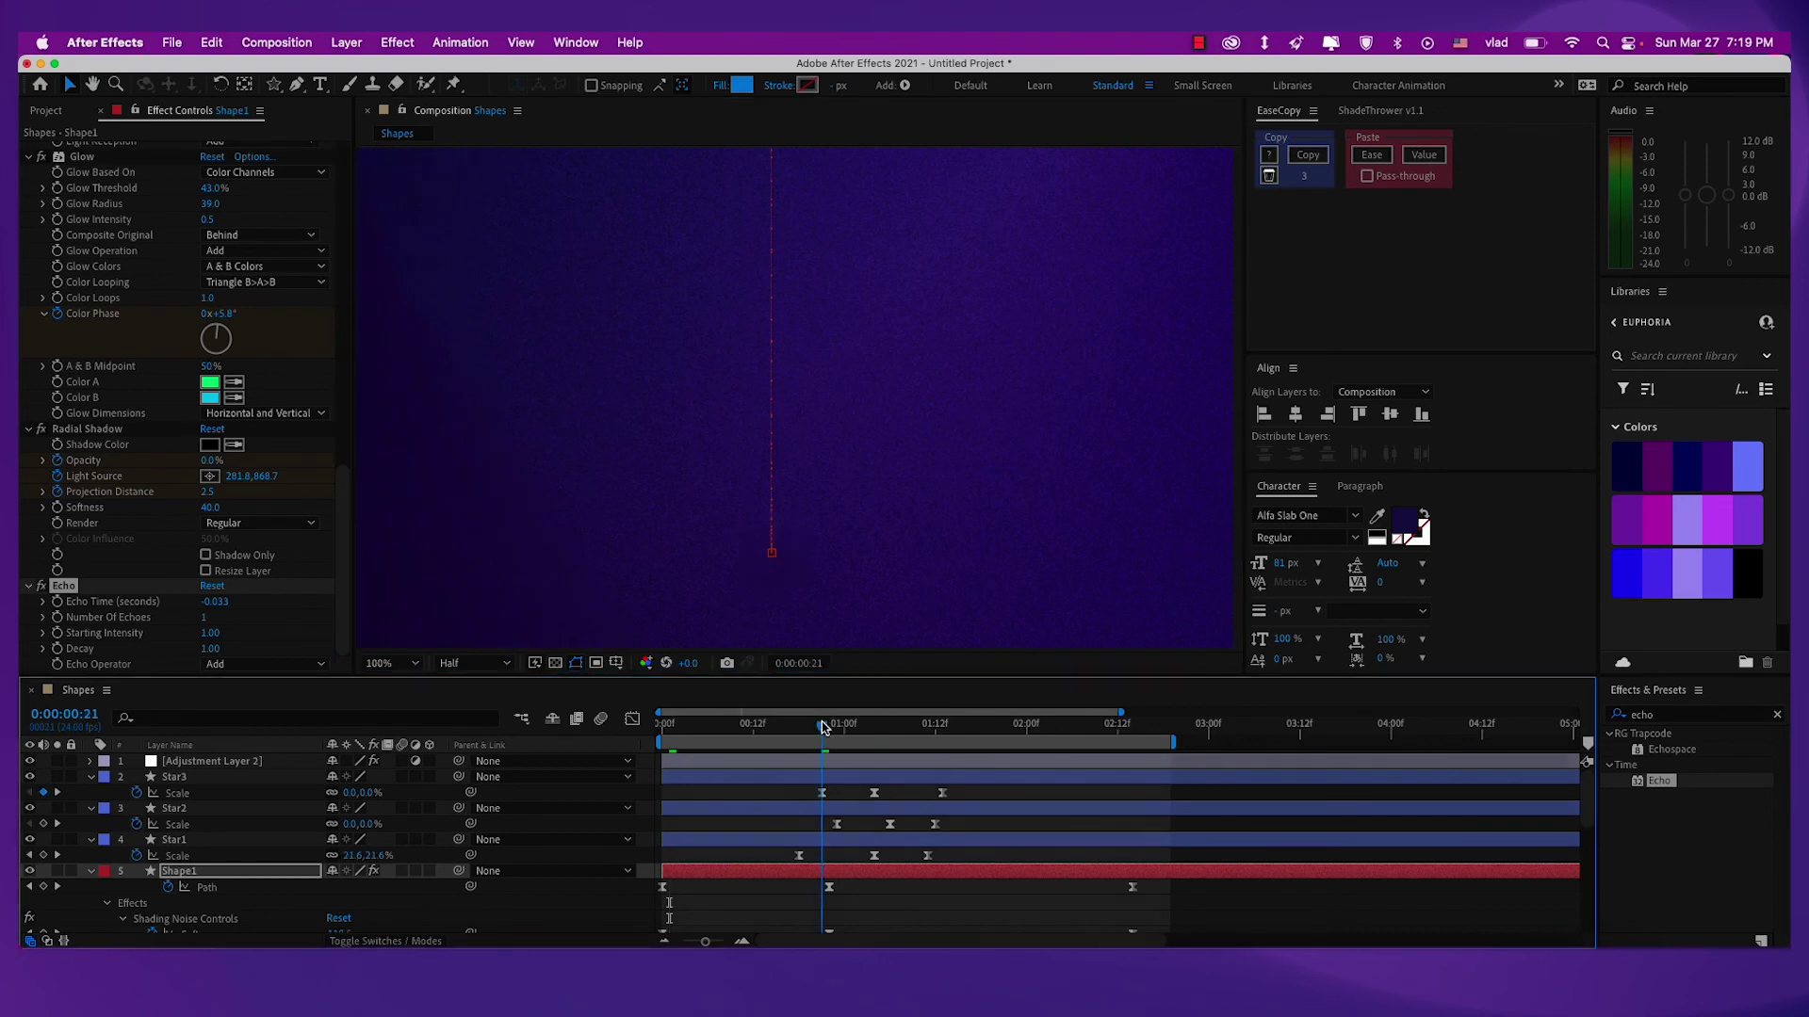
pyautogui.moveTo(822, 722); pyautogui.dragTo(784, 726)
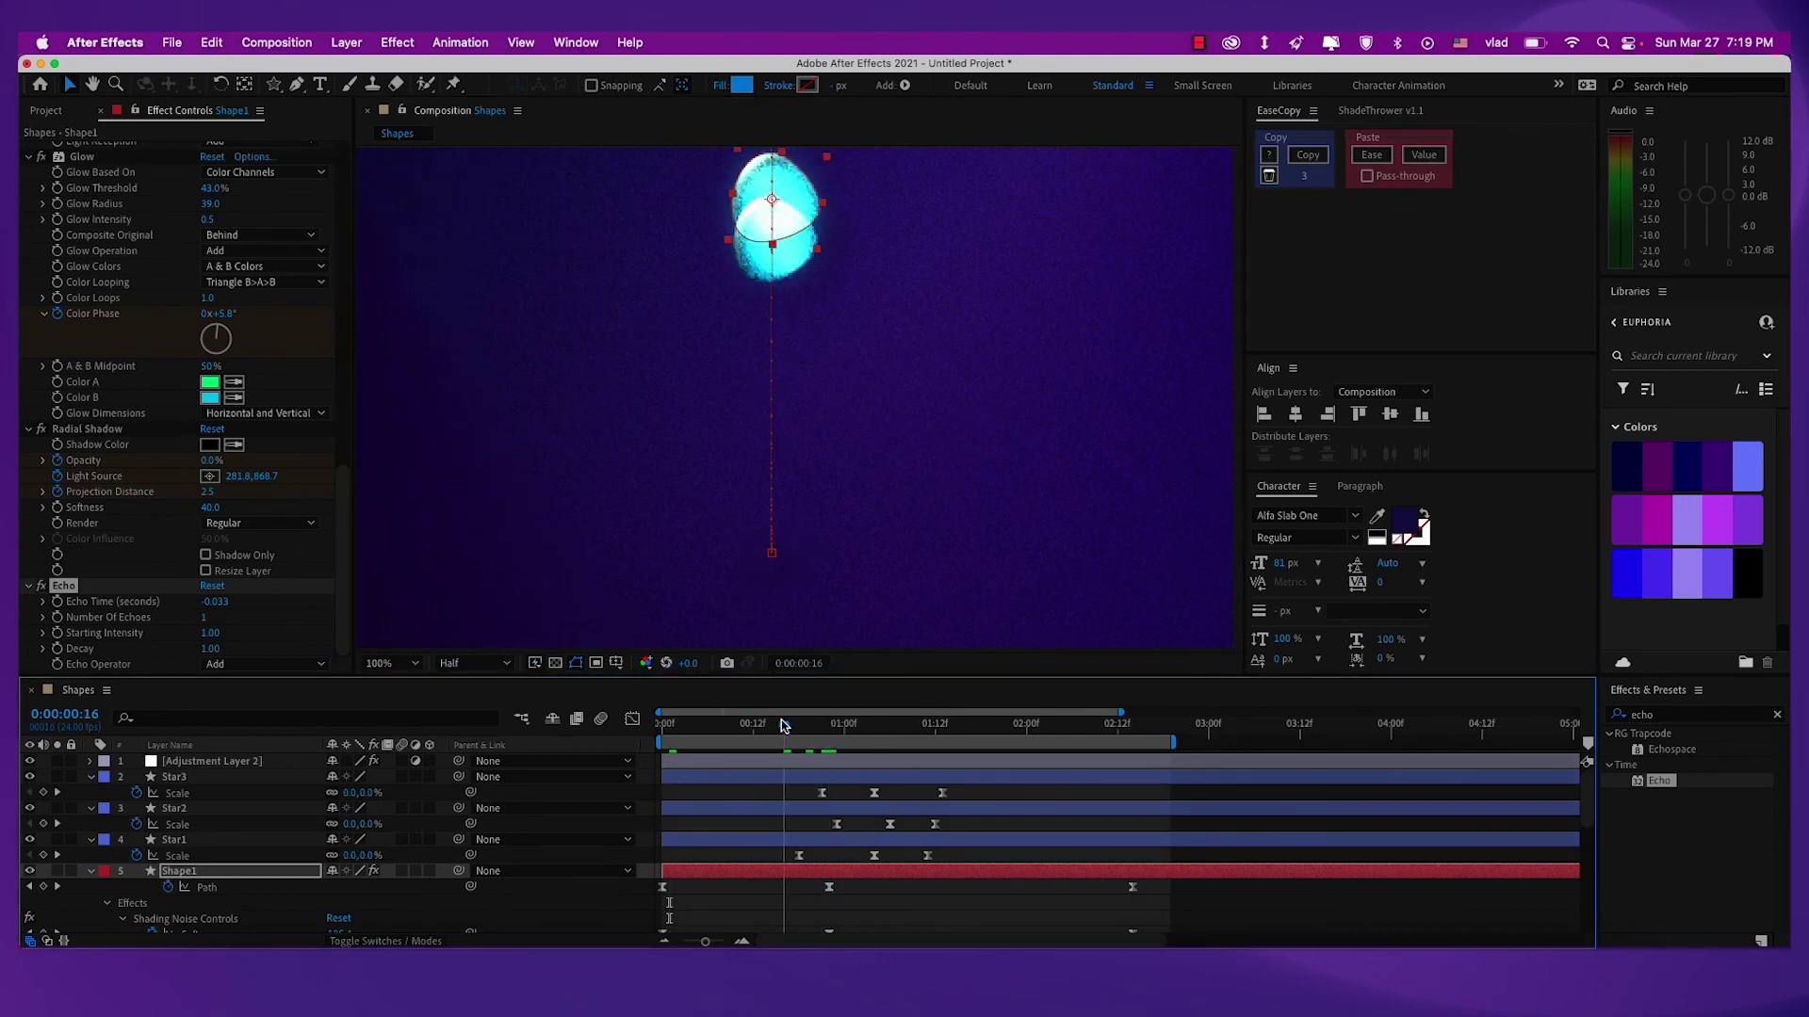
pyautogui.click(224, 601)
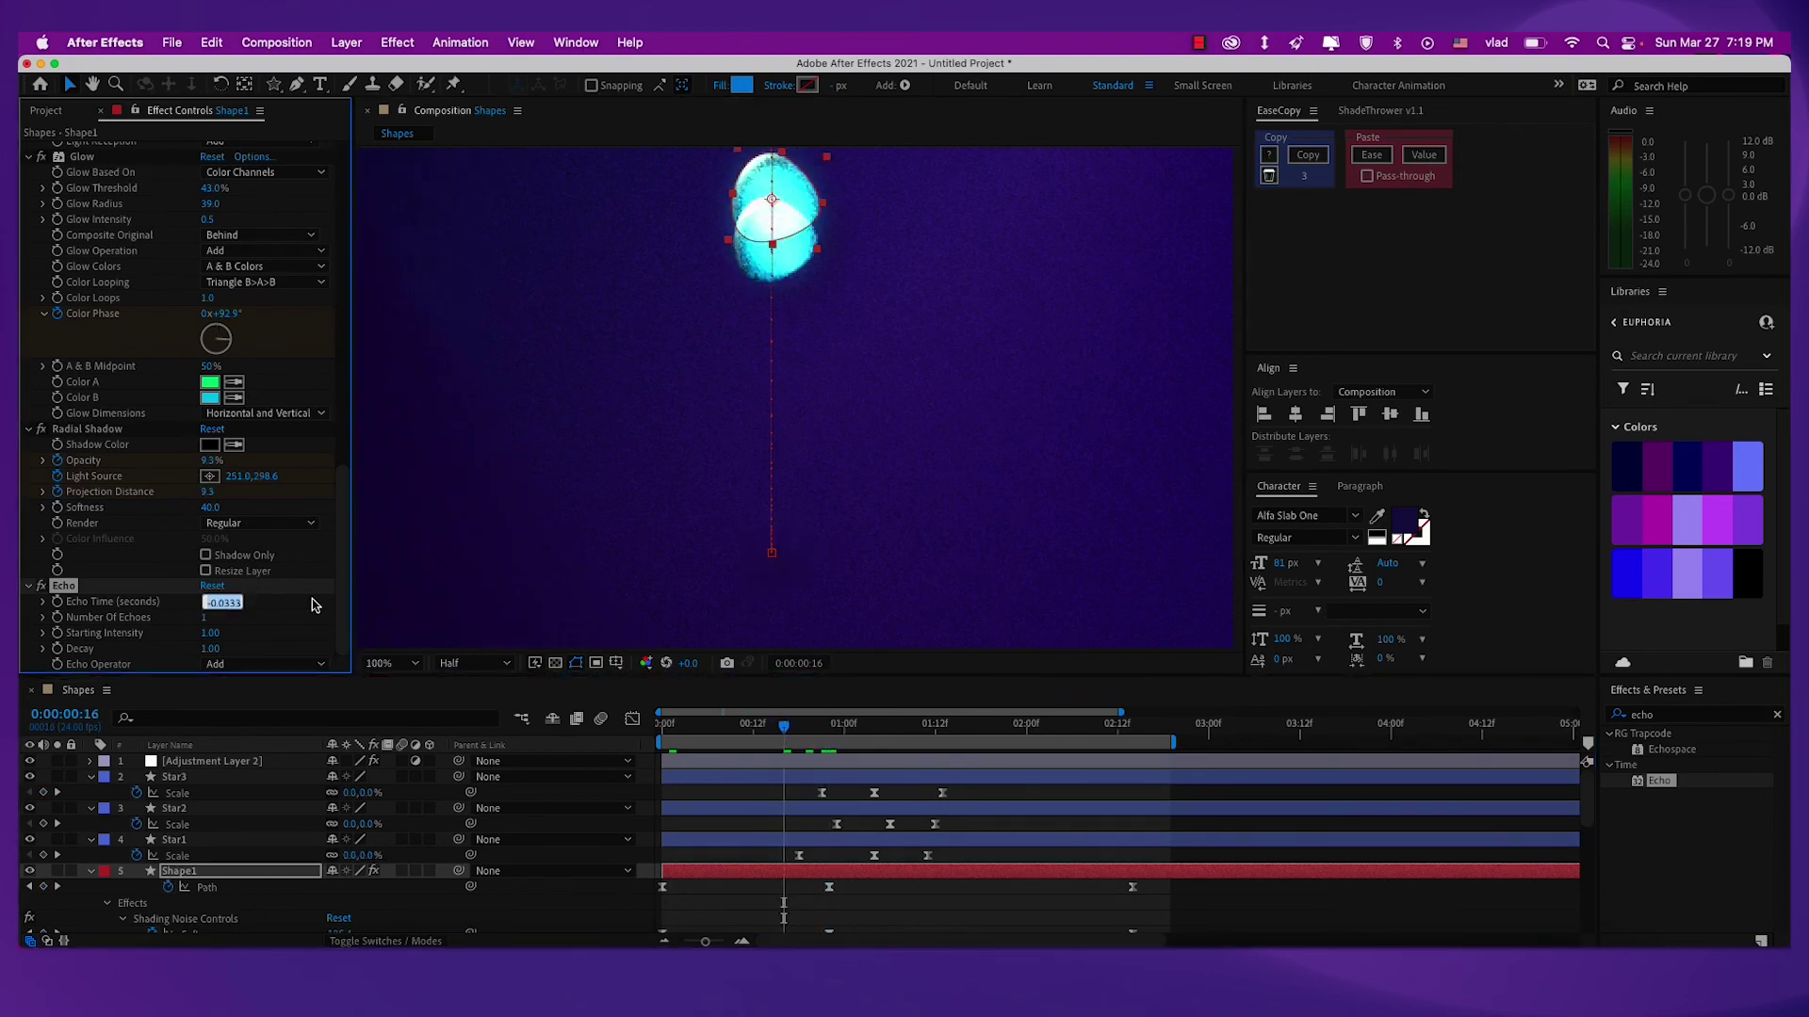
pyautogui.write('0.024')
pyautogui.press('Return')
pyautogui.moveTo(759, 324); pyautogui.dragTo(751, 471)
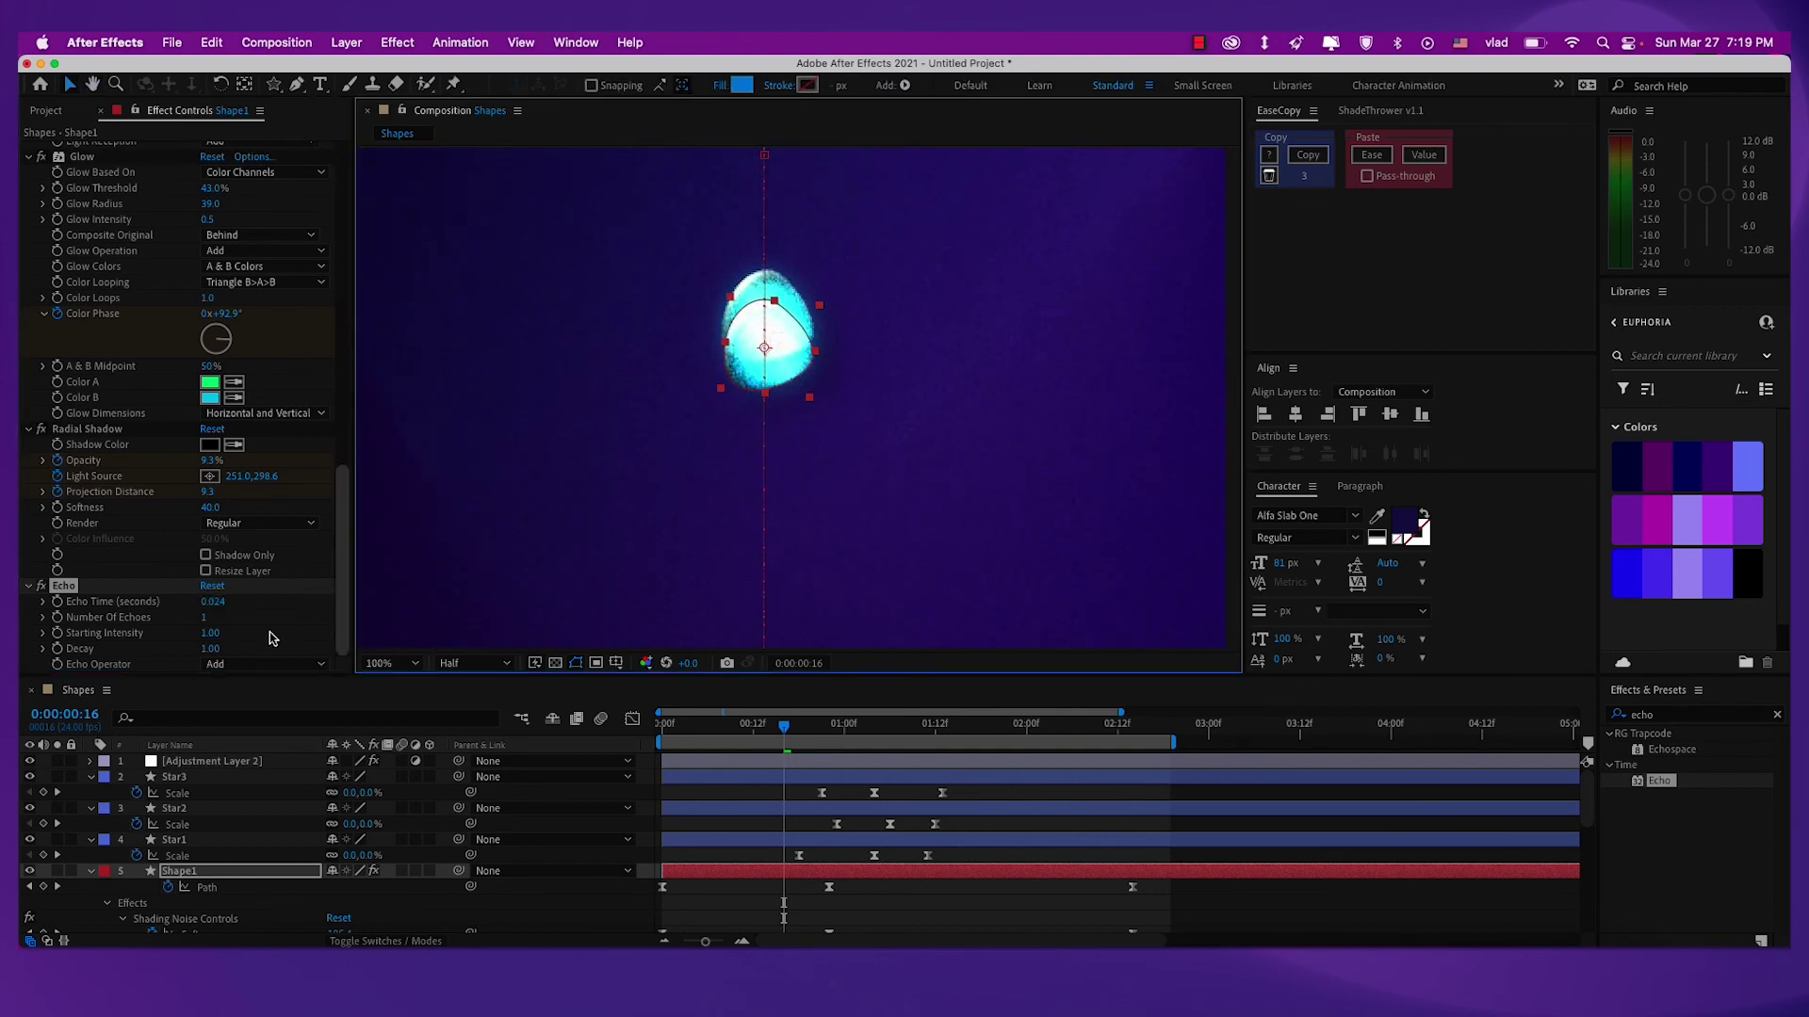
# Set Shape1's Number Of Echoes to 10 and the echo Decay to 0.47.
pyautogui.click(207, 620)
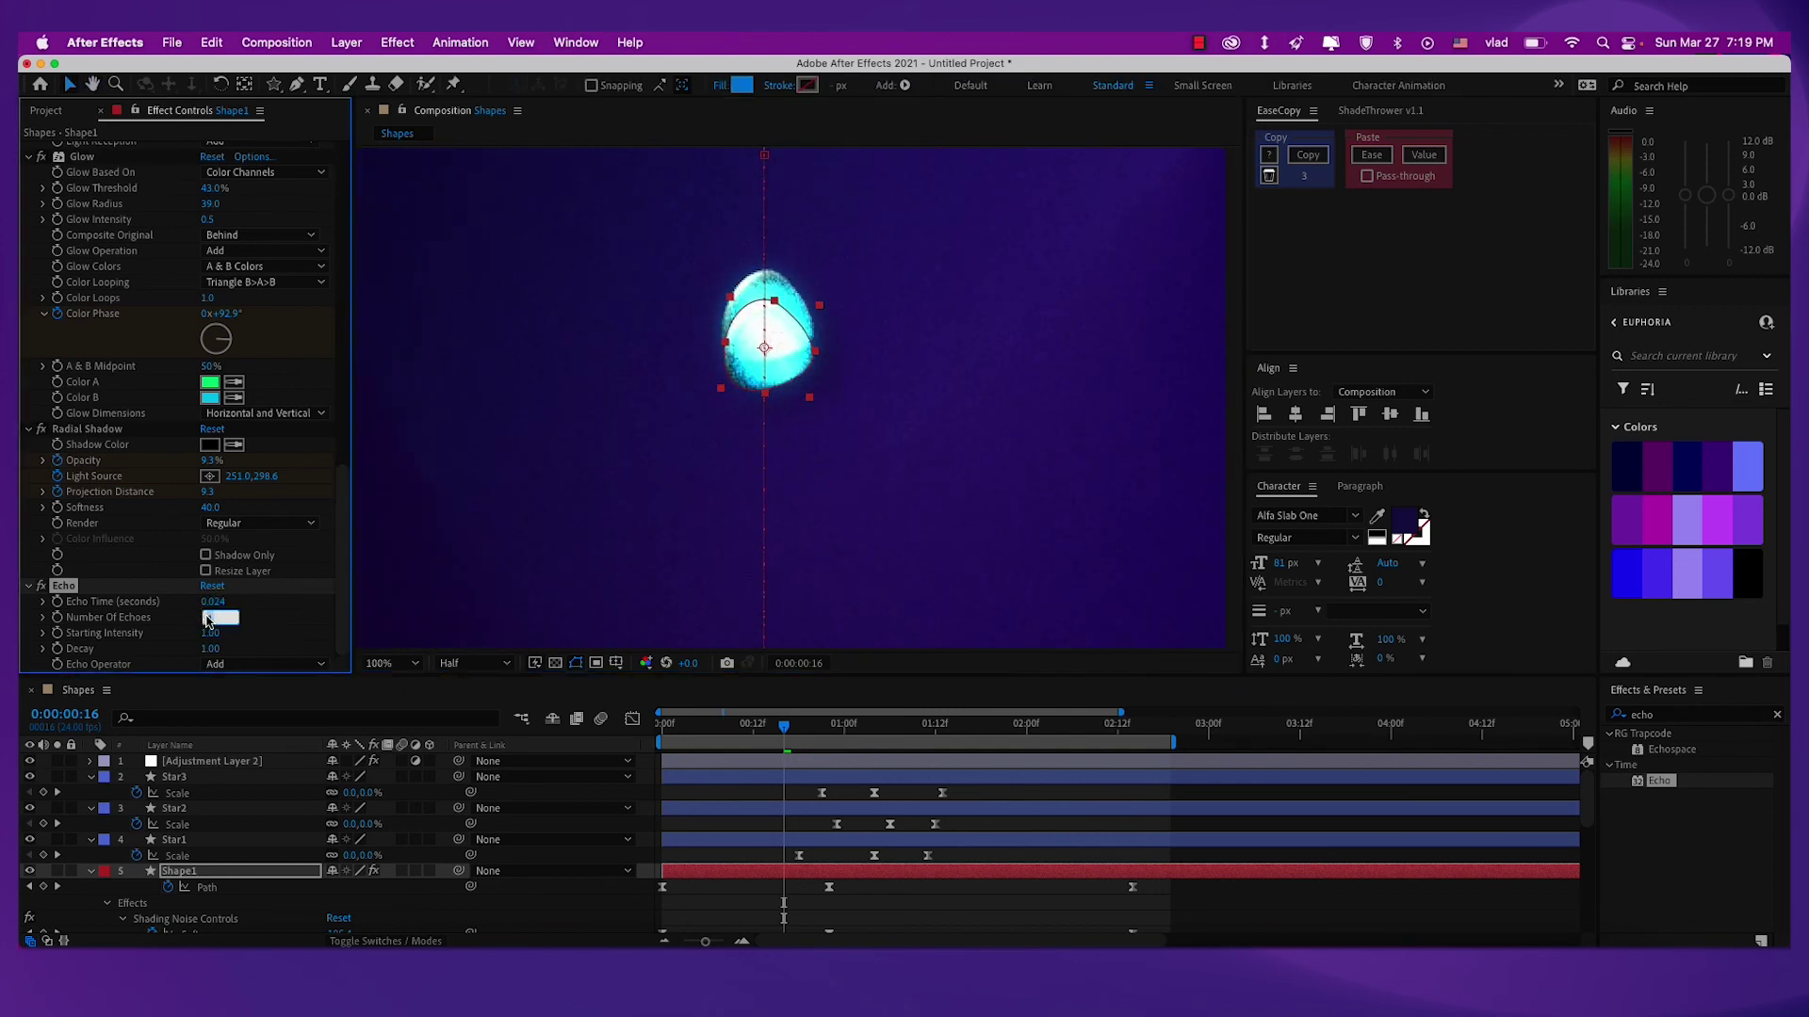
pyautogui.write('10')
pyautogui.press('Return')
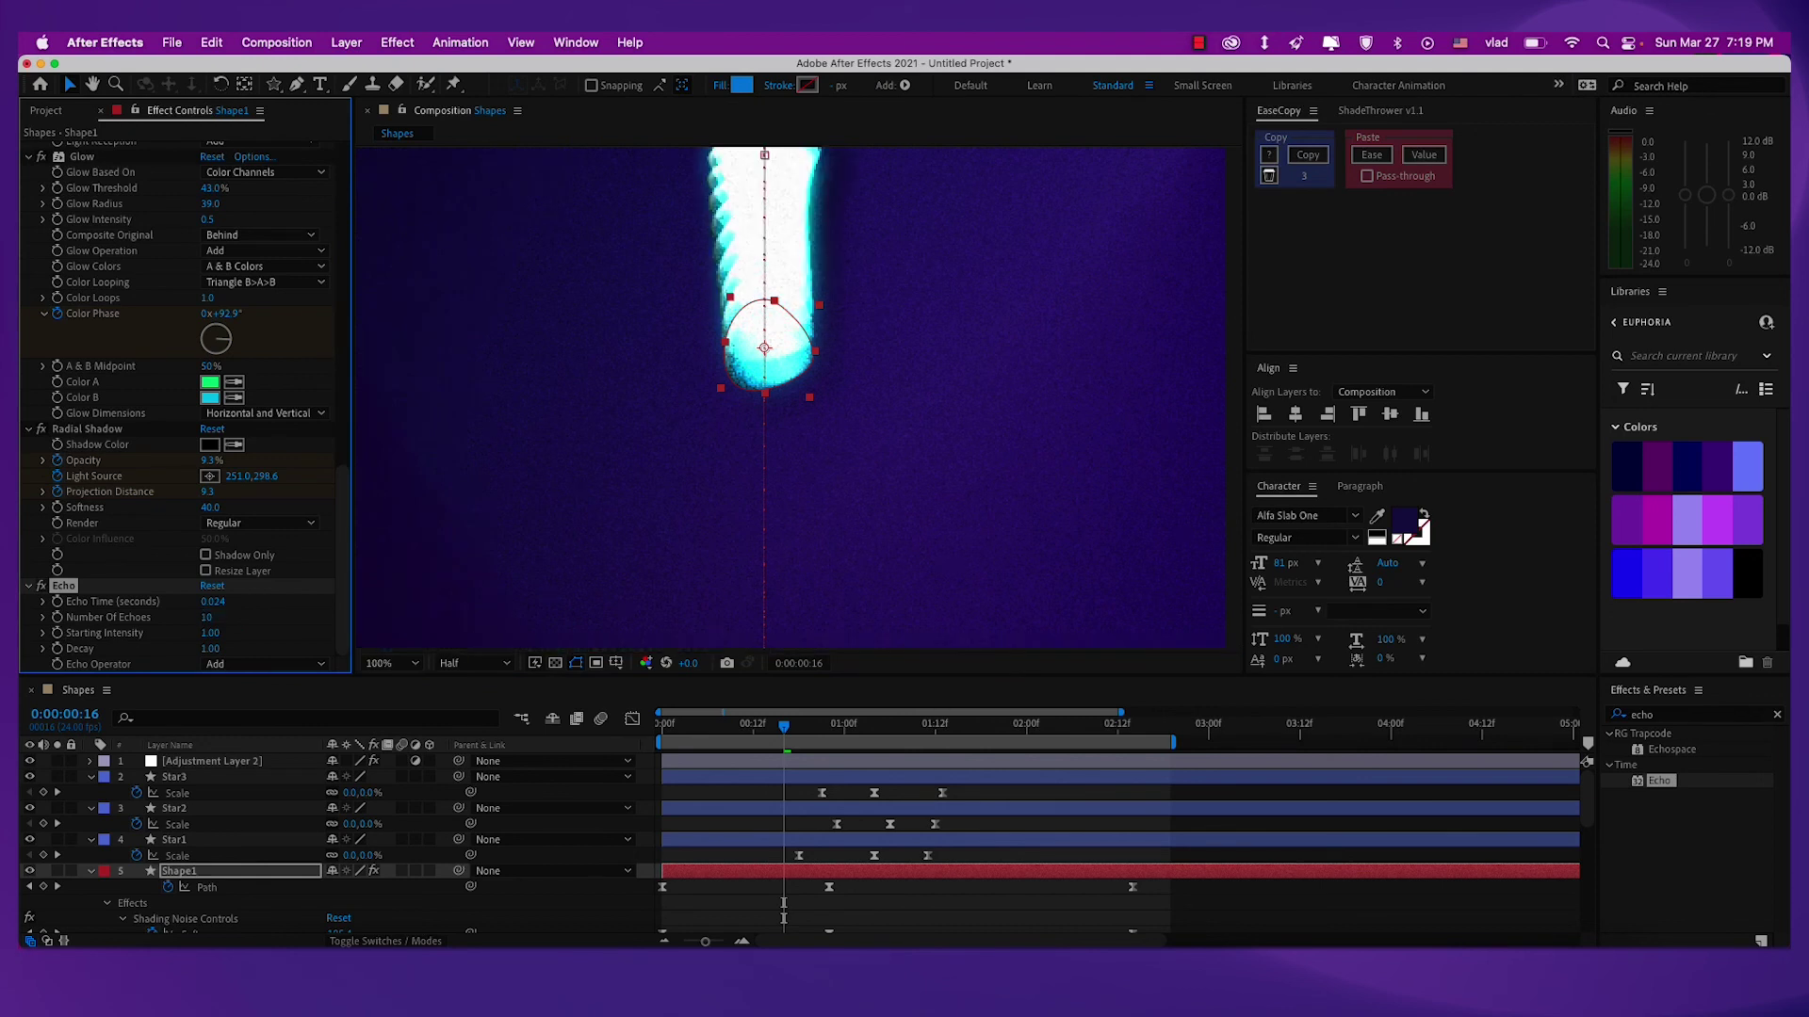
pyautogui.moveTo(742, 256); pyautogui.dragTo(735, 410)
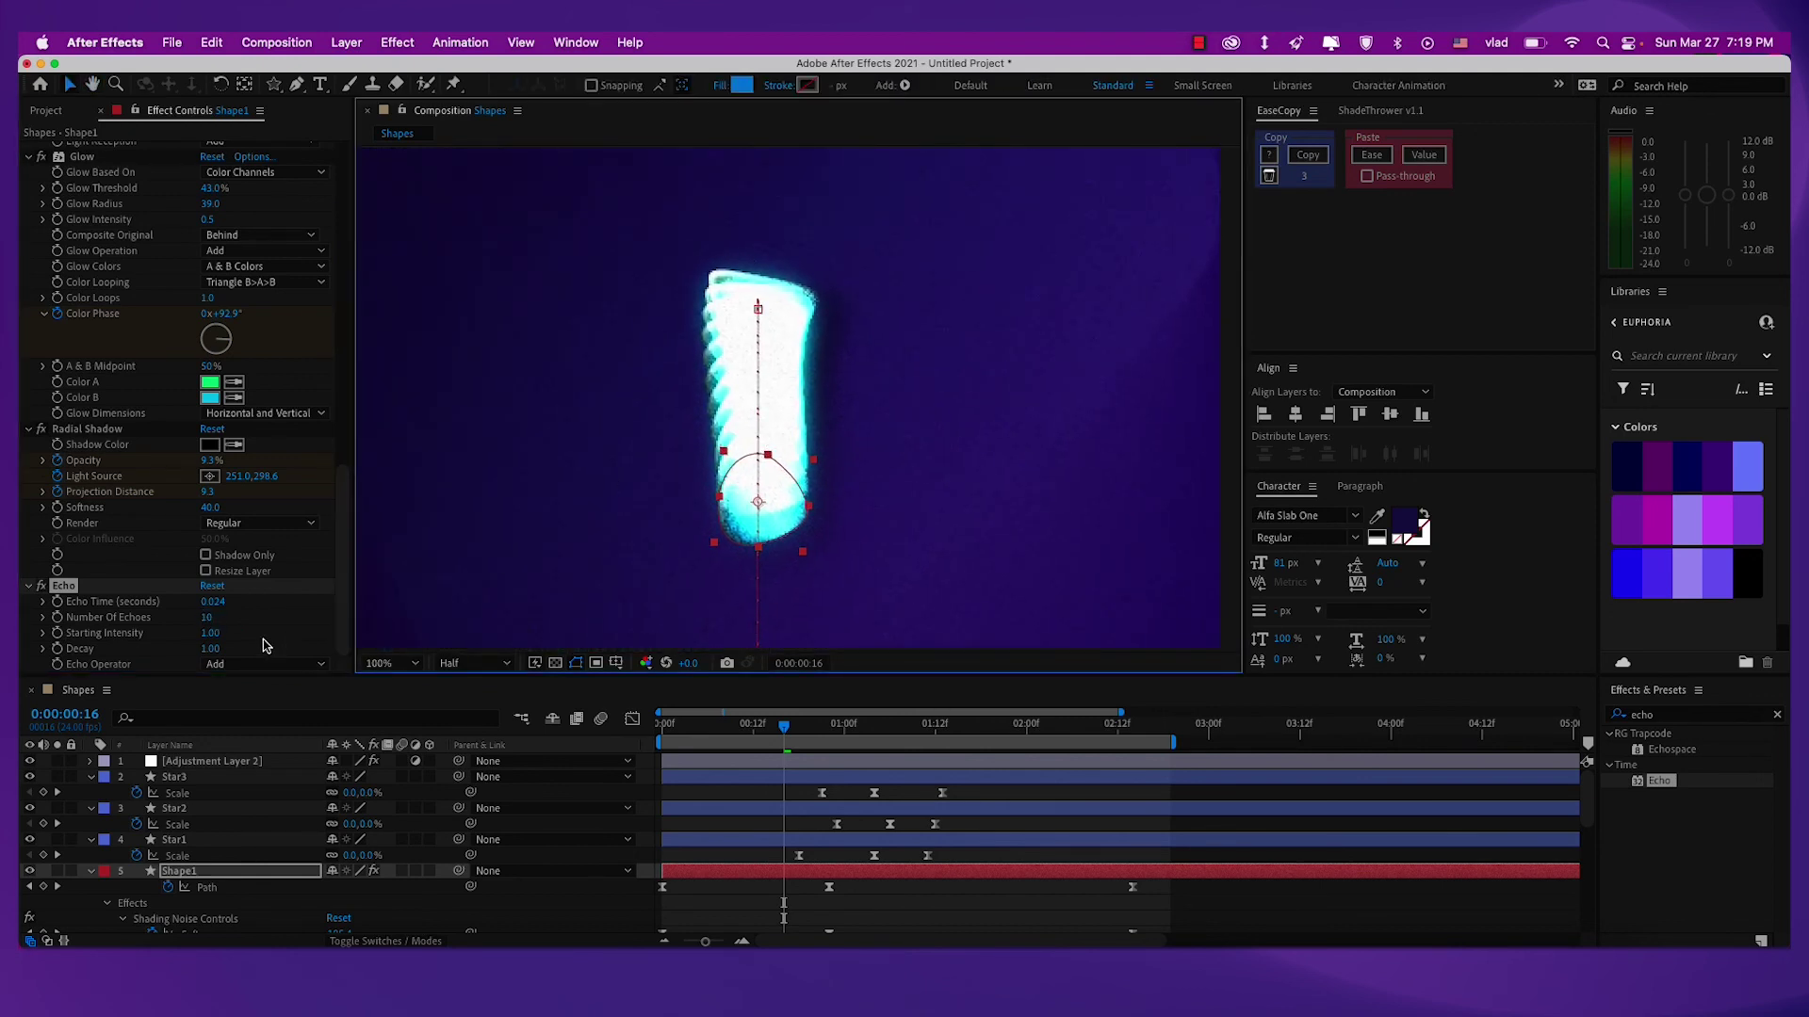
pyautogui.click(212, 650)
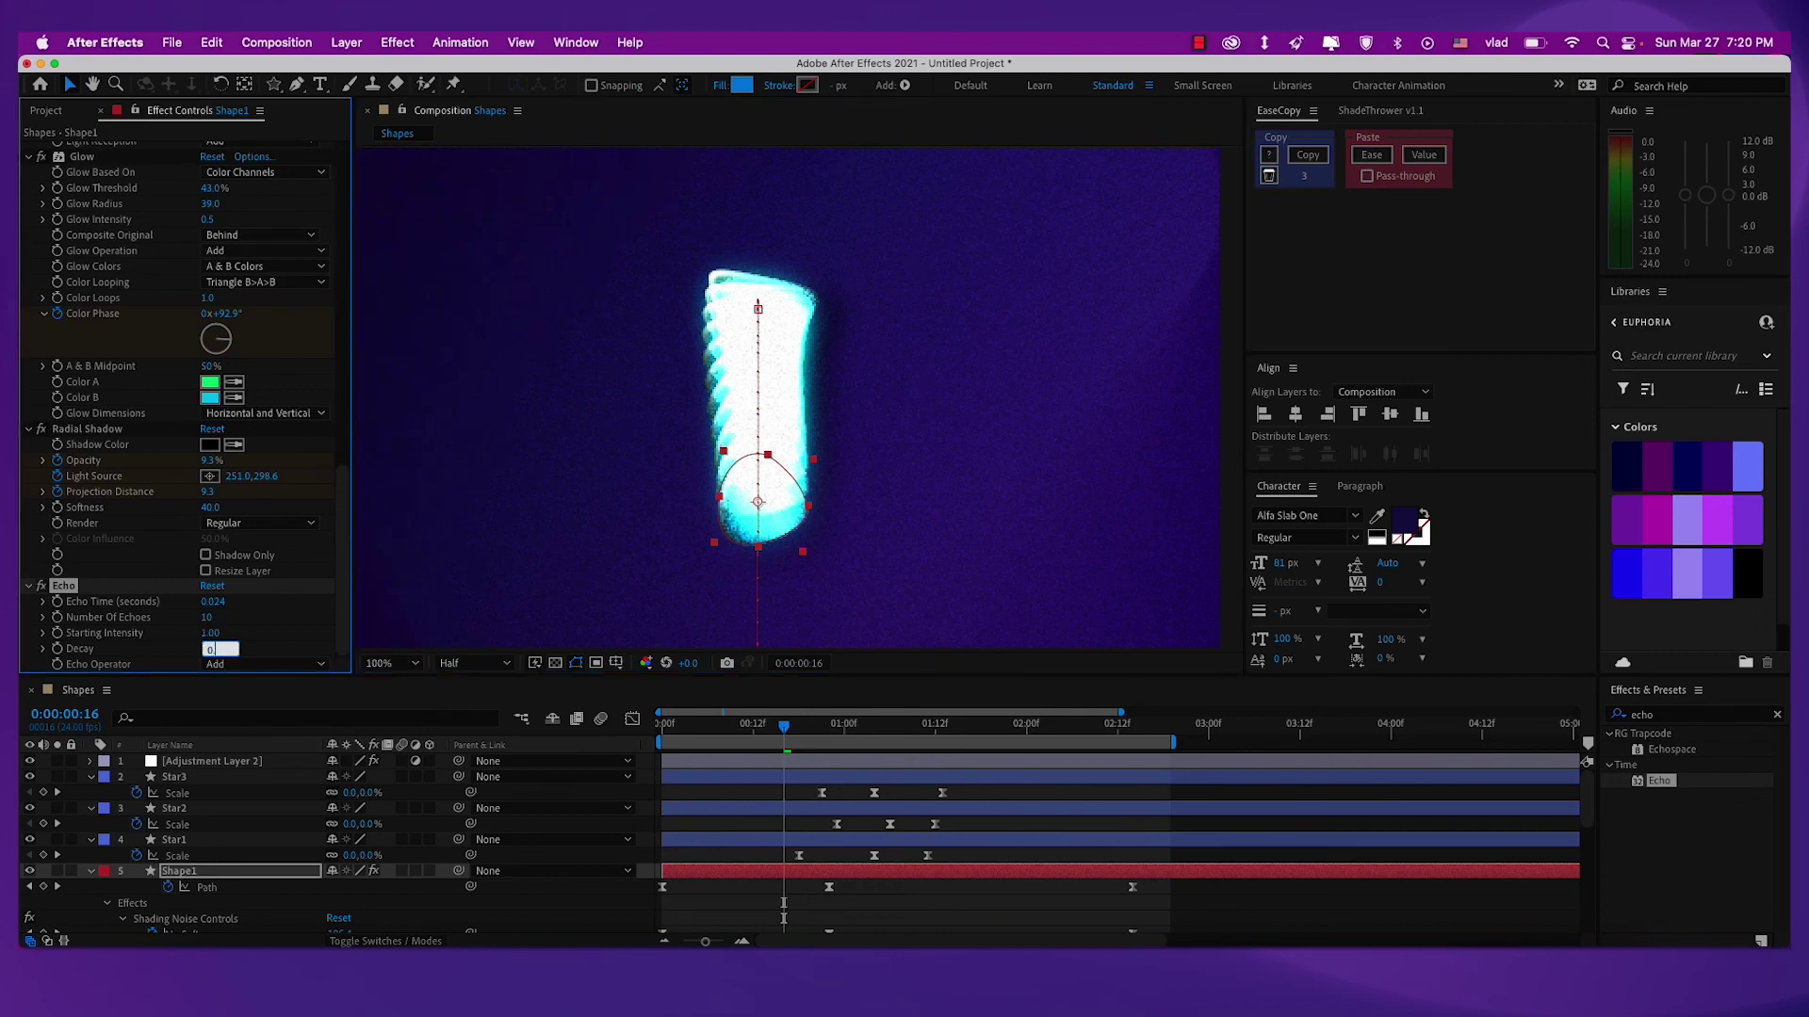
pyautogui.press('Return')
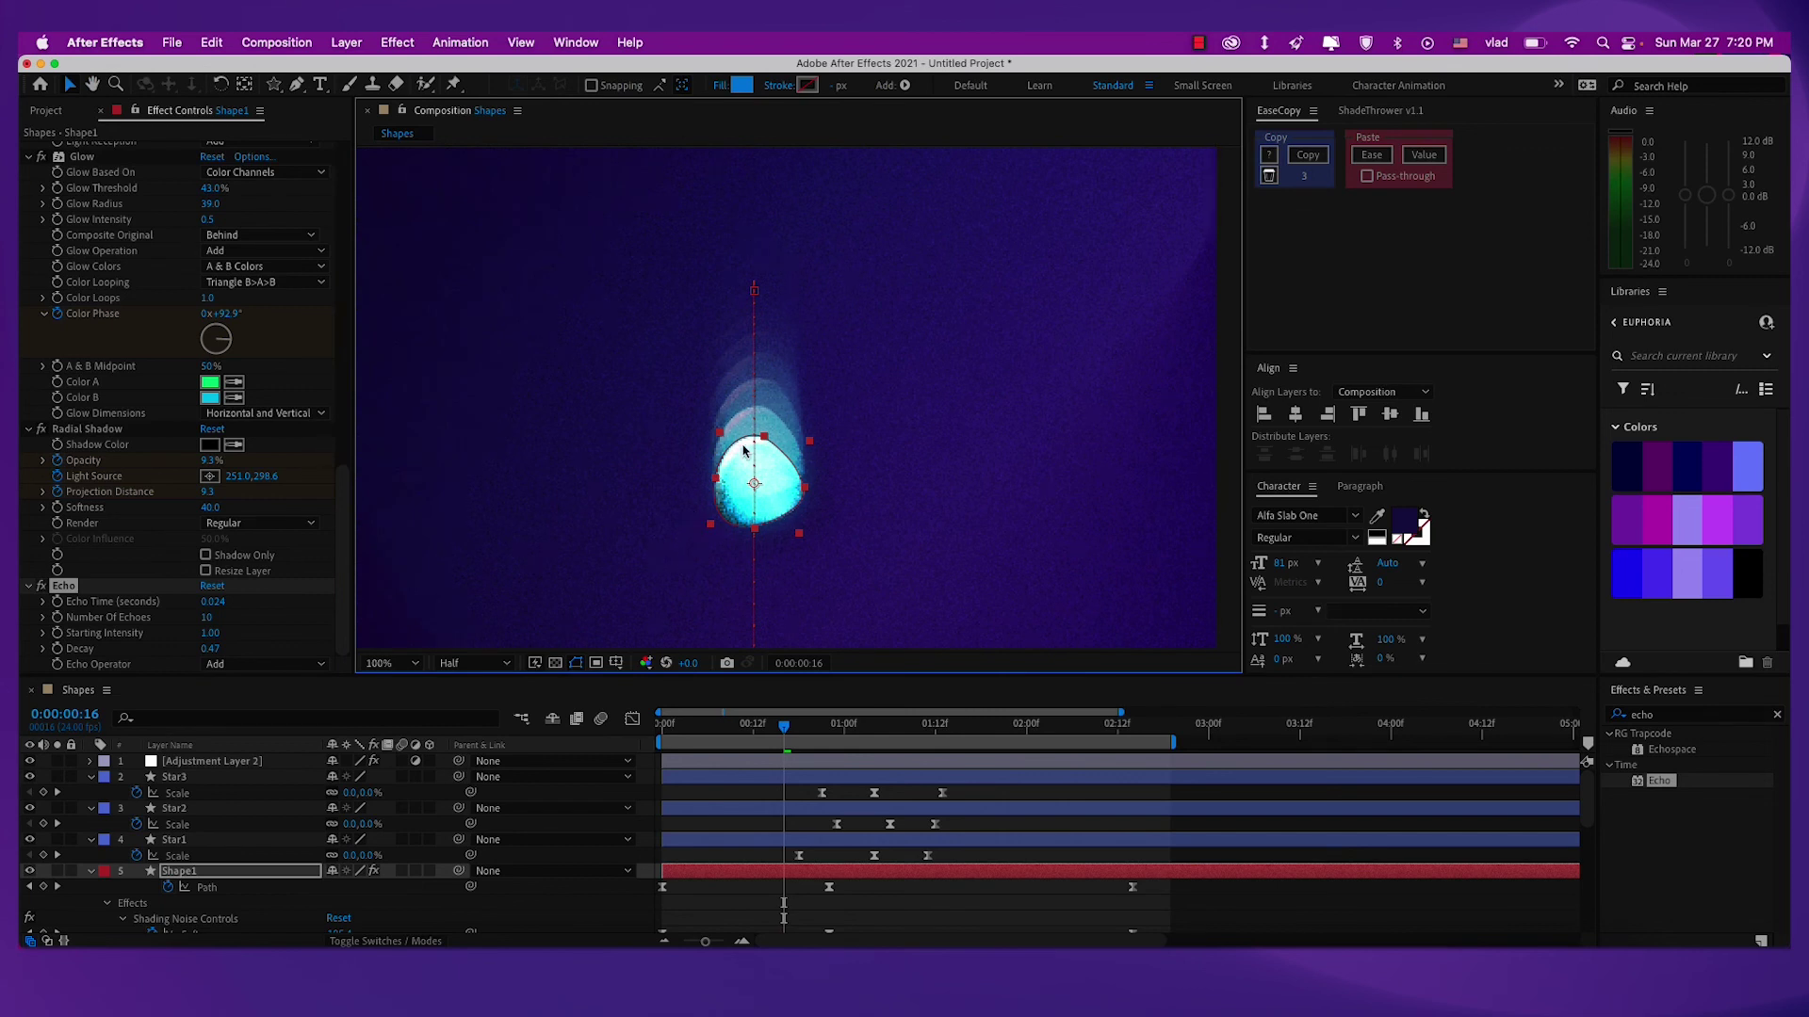
# Set Shape1's Echo Operator to Maximum and hide the layer controls in the fitted composition view.
pyautogui.click(264, 664)
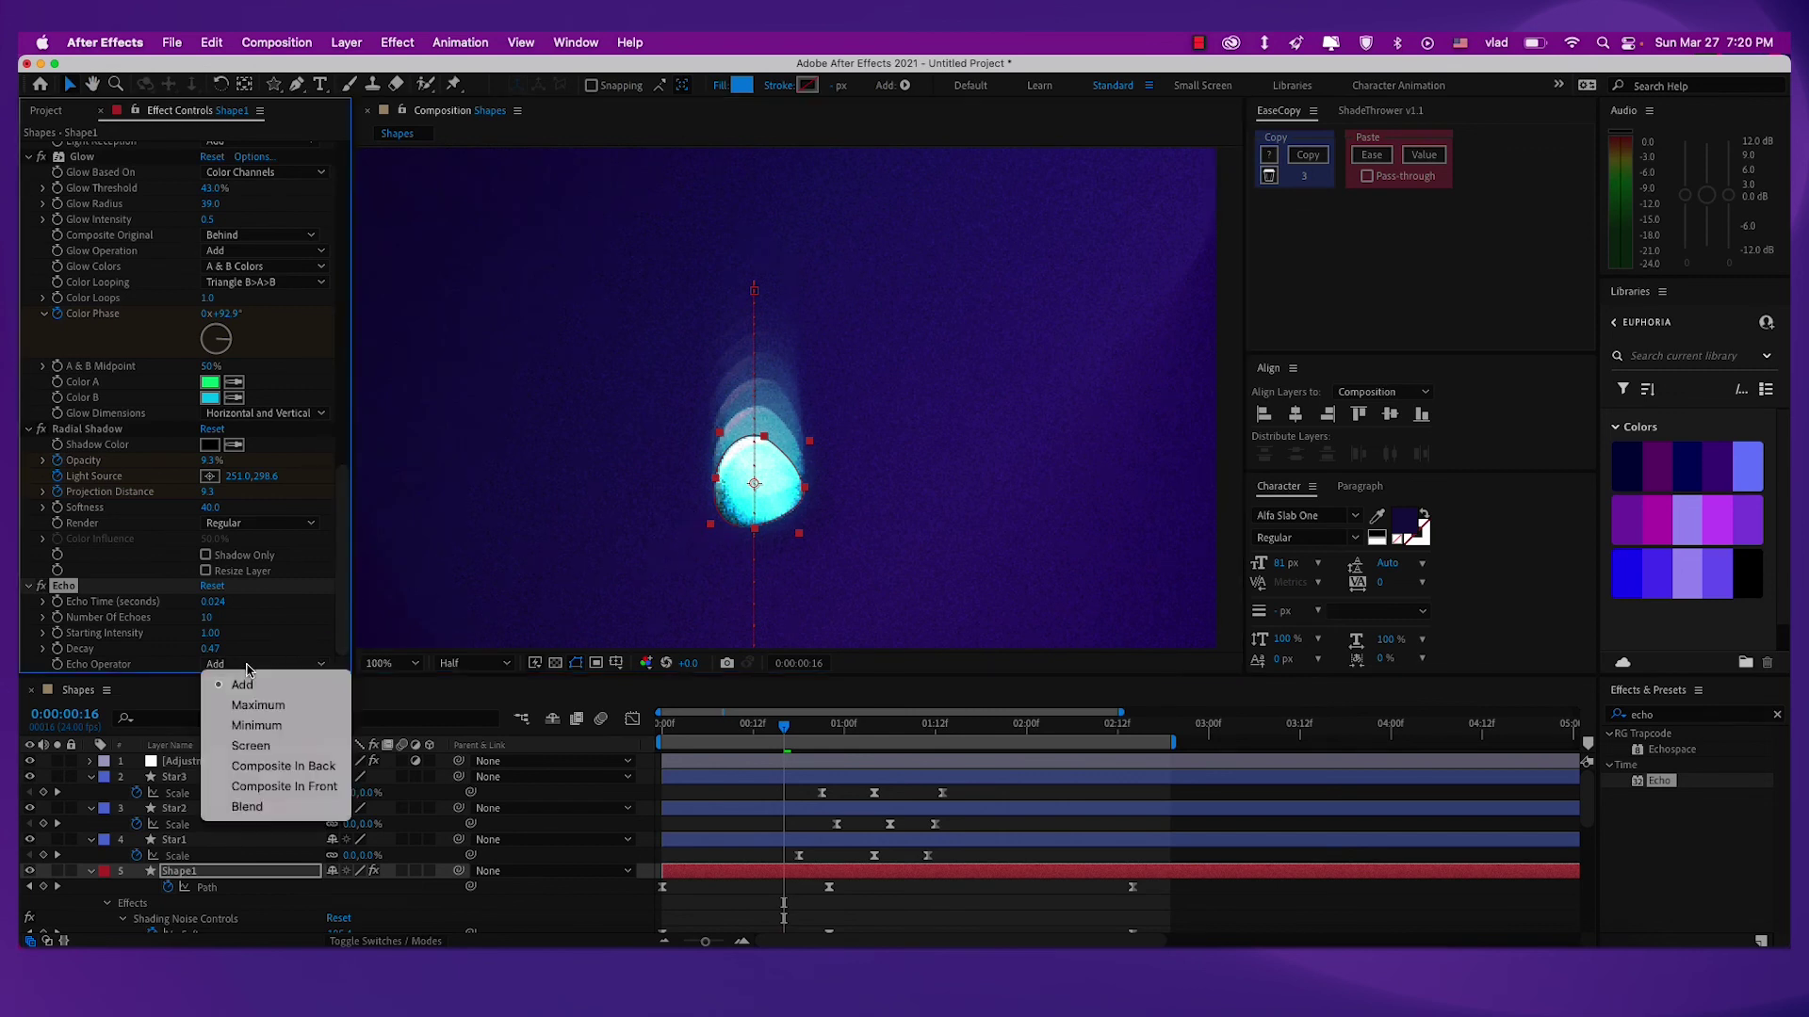
pyautogui.click(268, 702)
pyautogui.scroll(-1, 536, 522)
pyautogui.moveTo(601, 512); pyautogui.dragTo(525, 460)
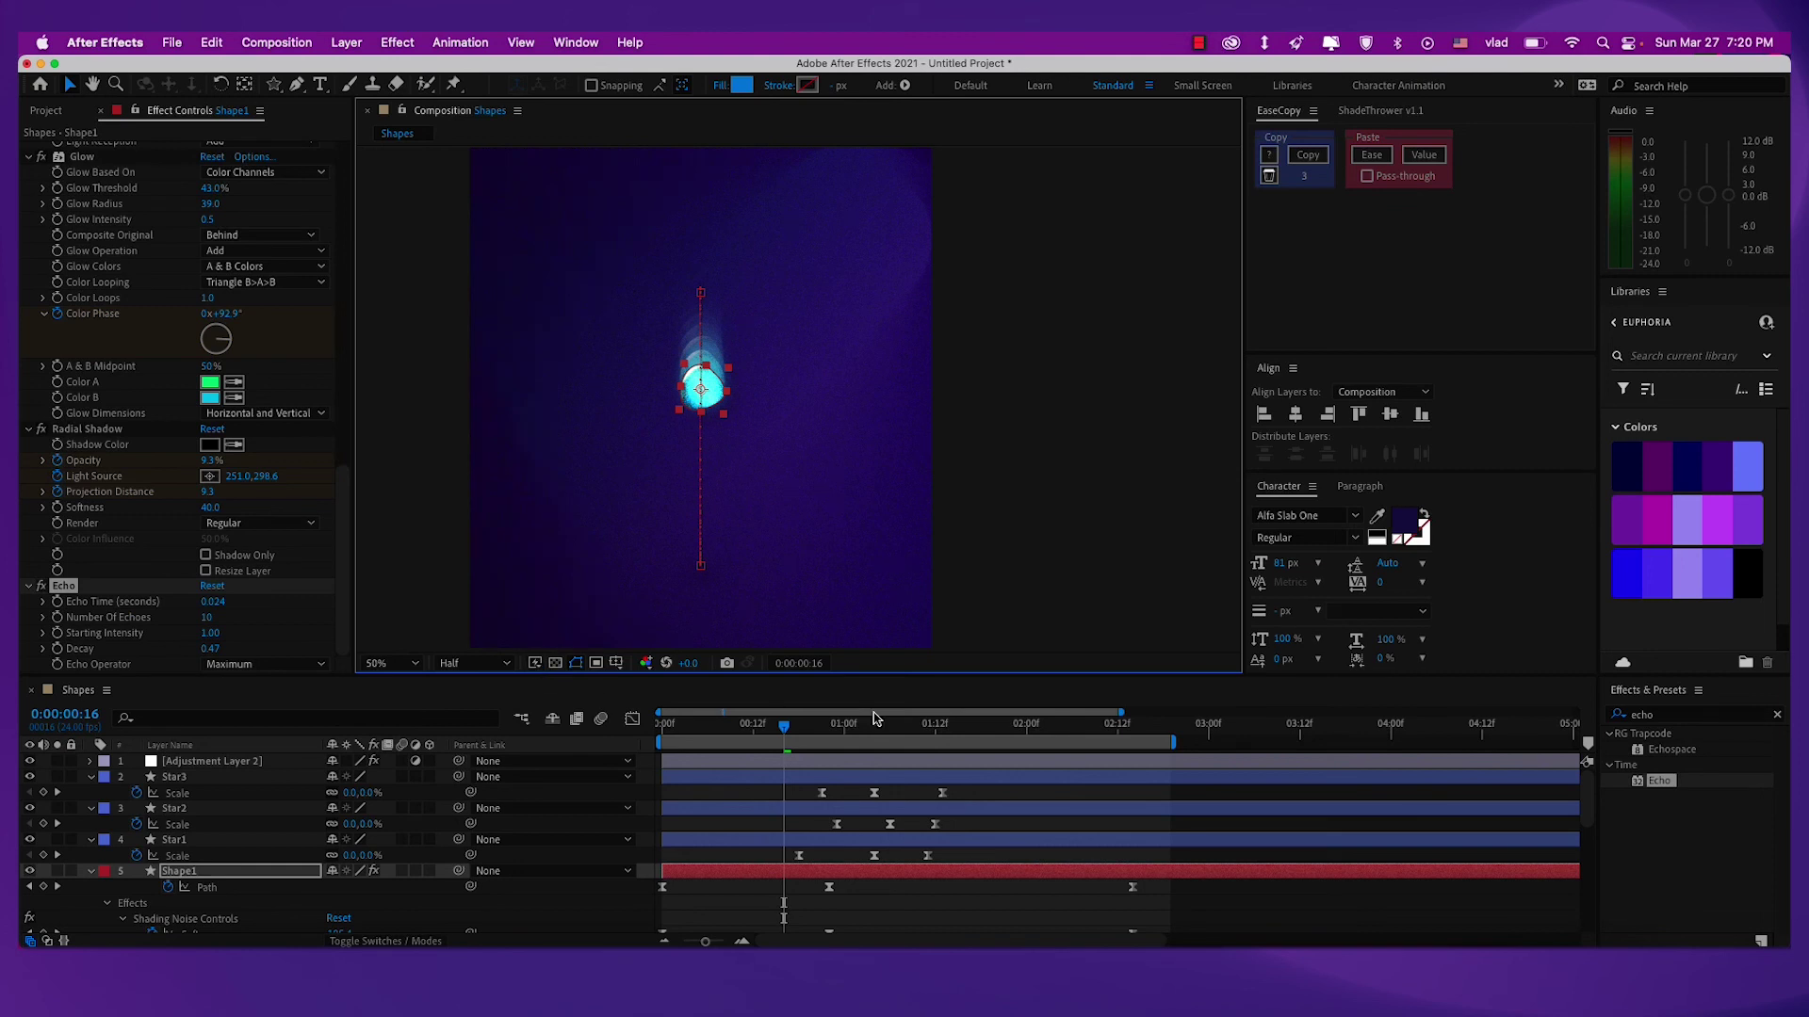
pyautogui.hotkey('shift', '/')
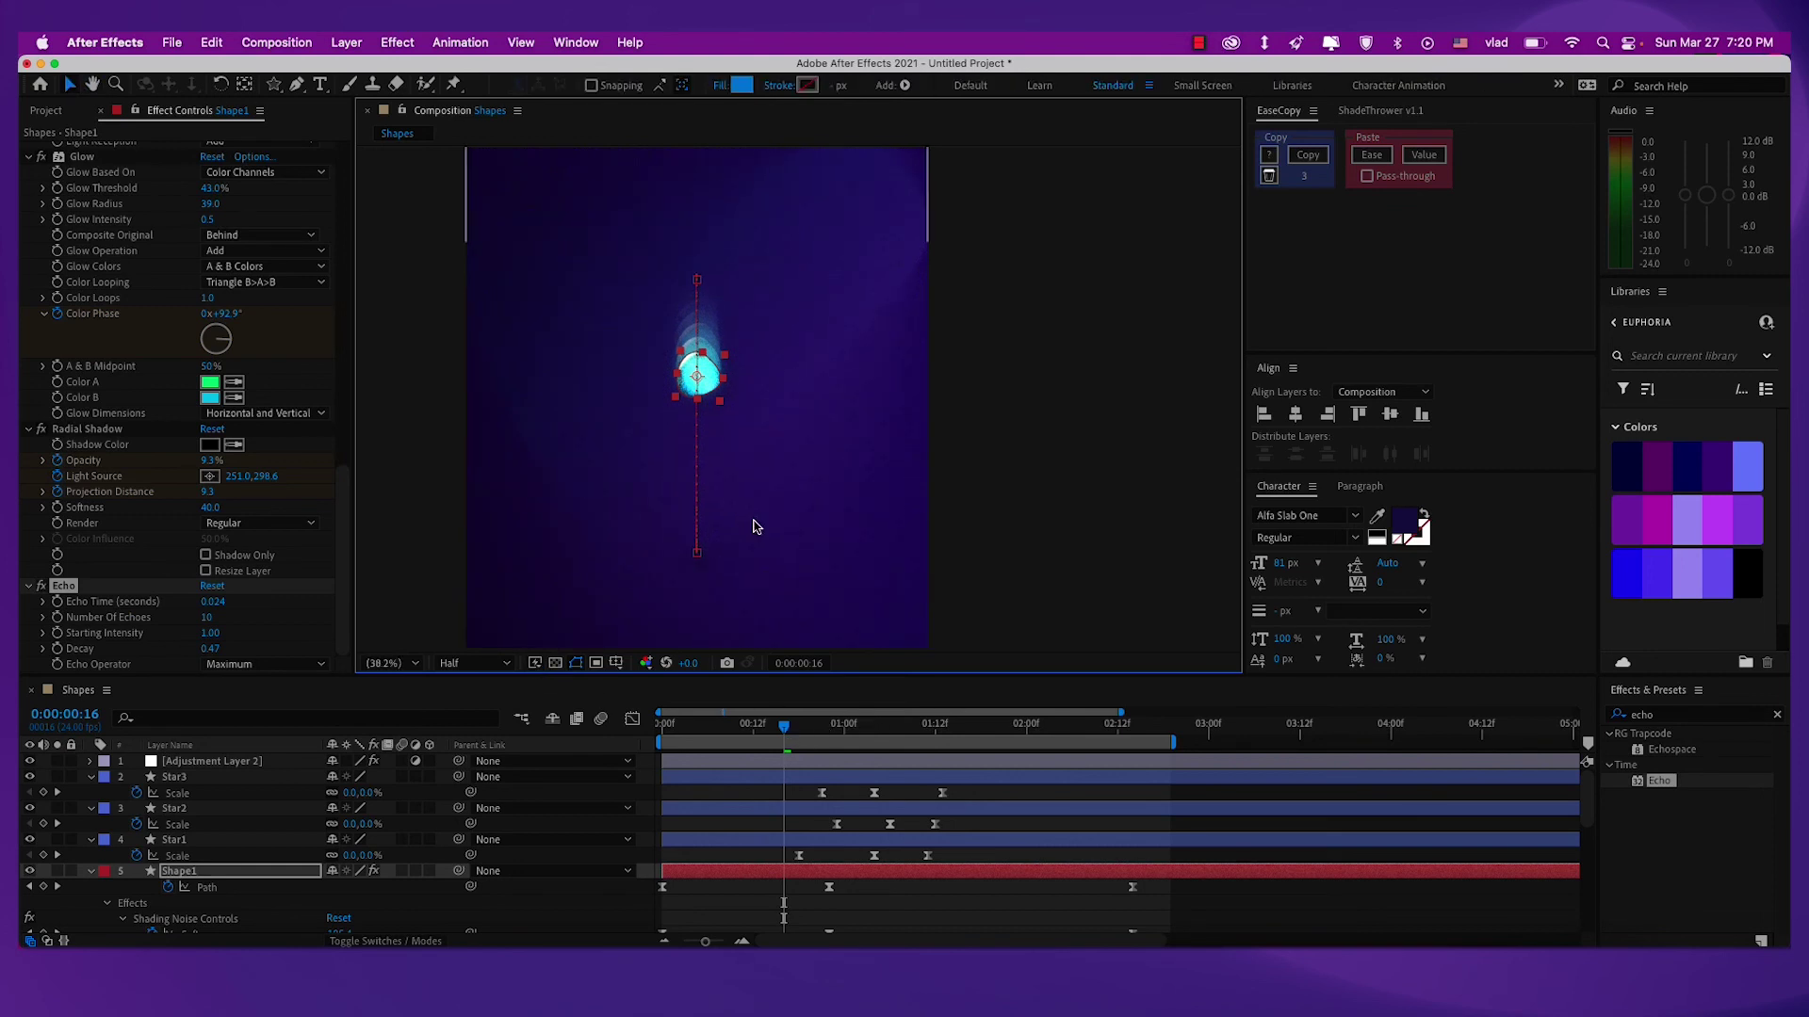
pyautogui.press('super+shift+h')
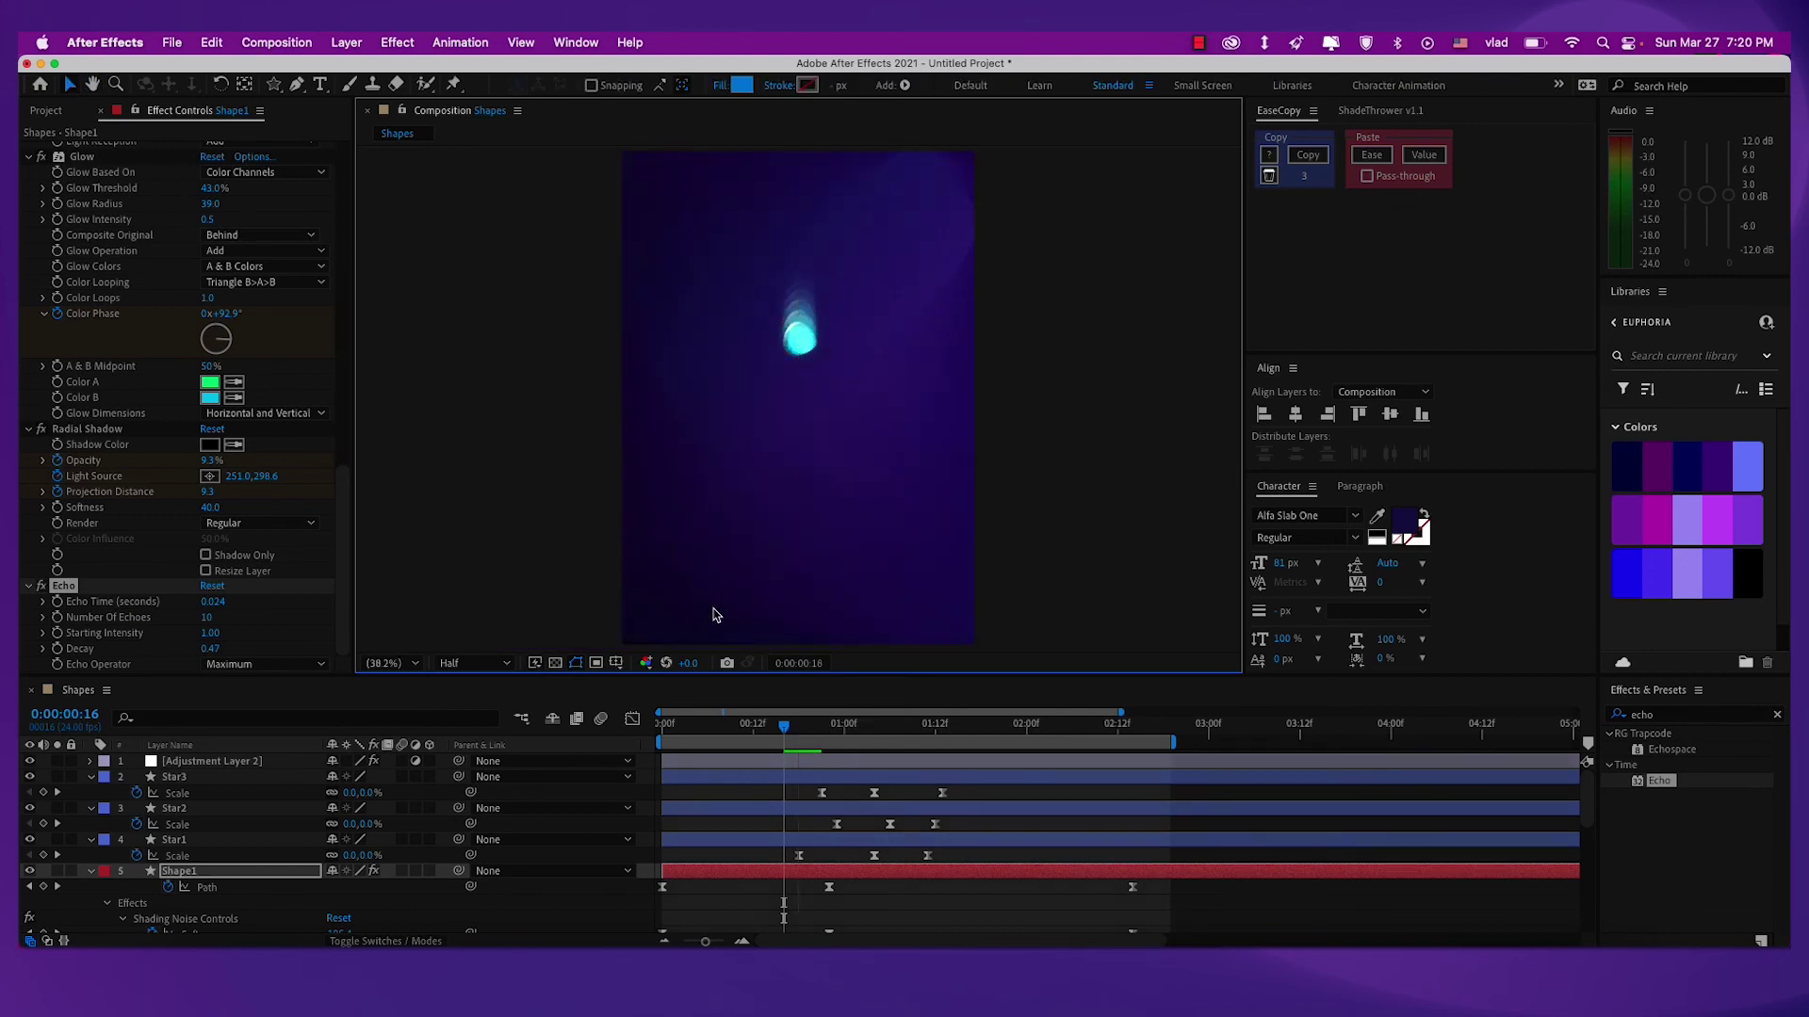